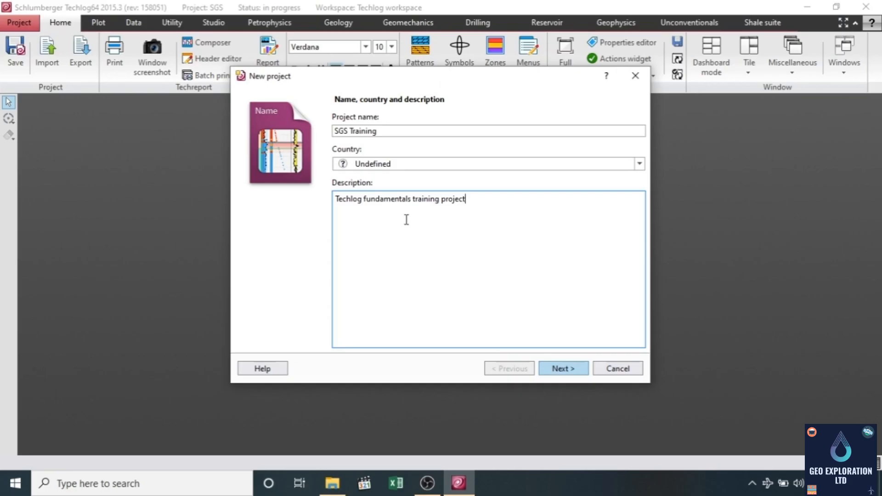
Step: Set the new project's status to in progress, its opening mode to single user [read/write] and its unit system to Undefined
{"action": "left_click", "coordinate": [557, 371]}
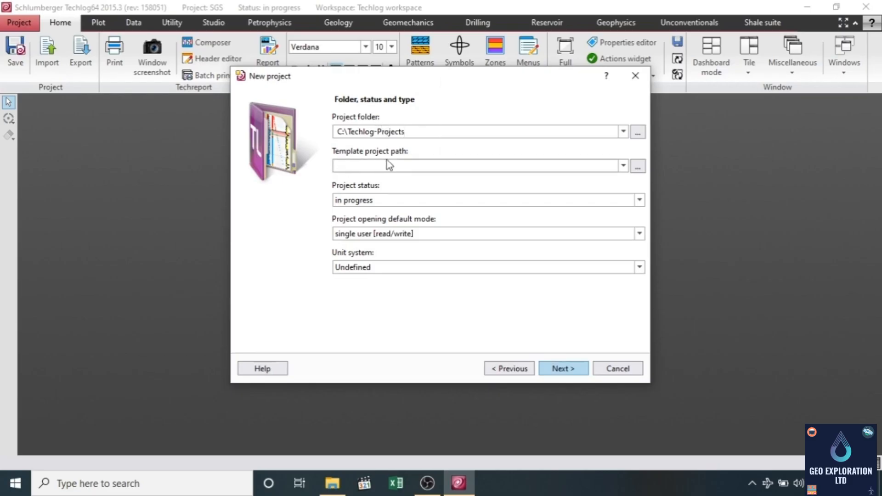
{"action": "left_click", "coordinate": [387, 203]}
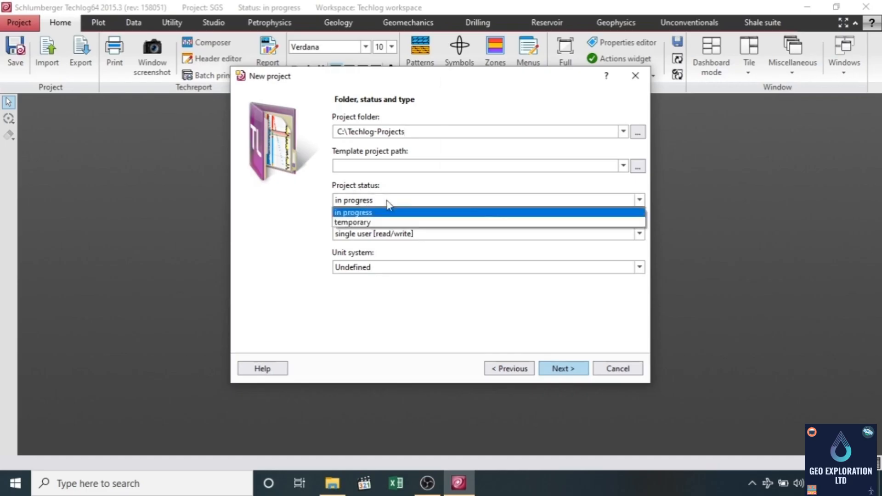
{"action": "left_click", "coordinate": [364, 215]}
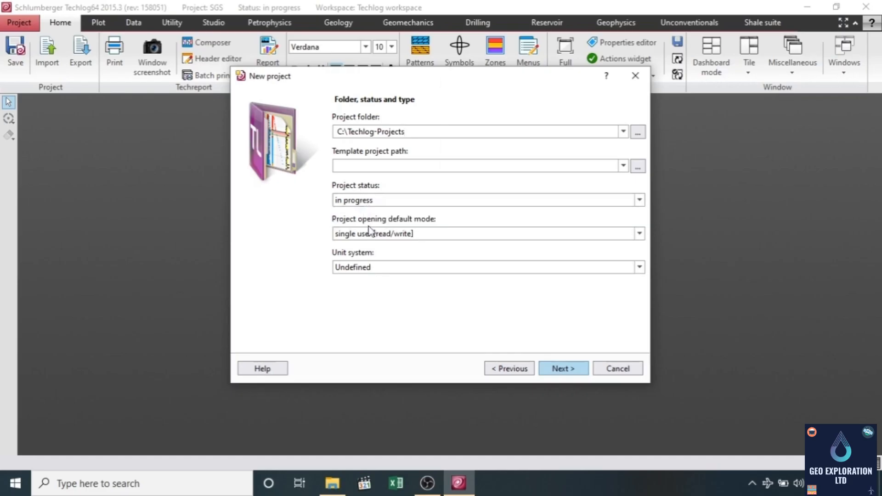
{"action": "left_click", "coordinate": [414, 235]}
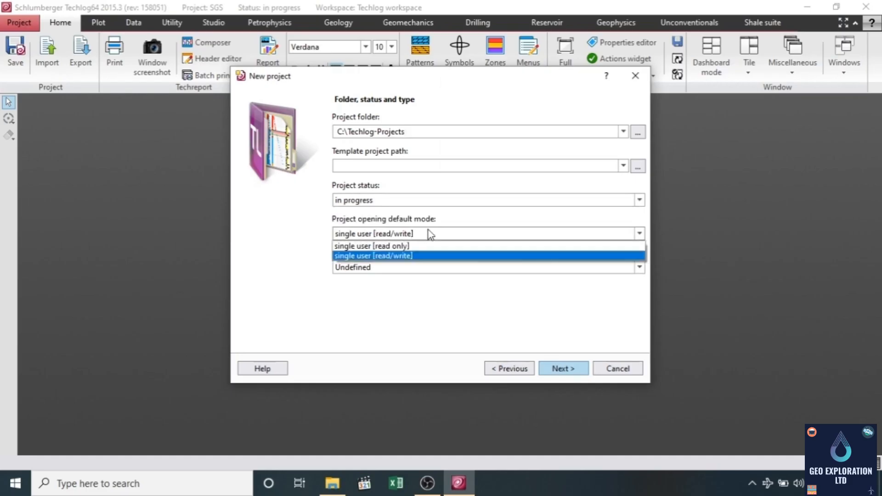
{"action": "left_click", "coordinate": [416, 256]}
{"action": "left_click", "coordinate": [421, 267]}
{"action": "left_click", "coordinate": [422, 270]}
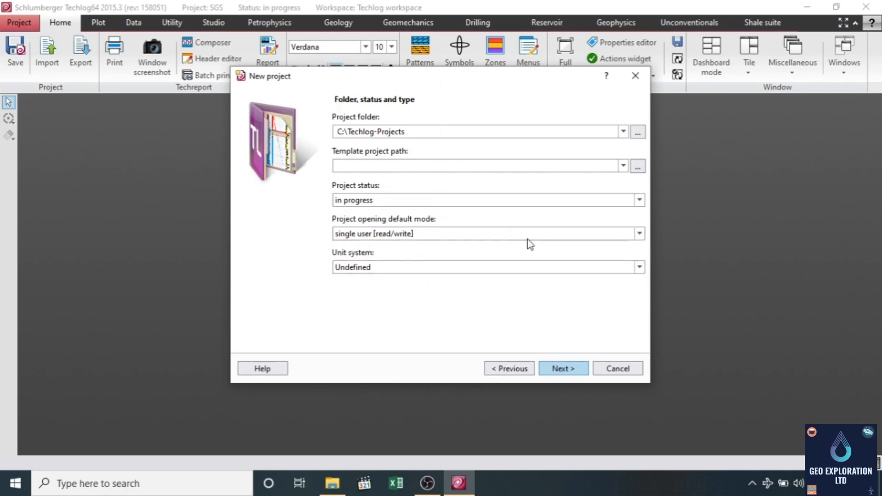
Step: Finish creating the SGS Training project without a Studio repository connection and open it in place of the current project
{"action": "left_click", "coordinate": [565, 370]}
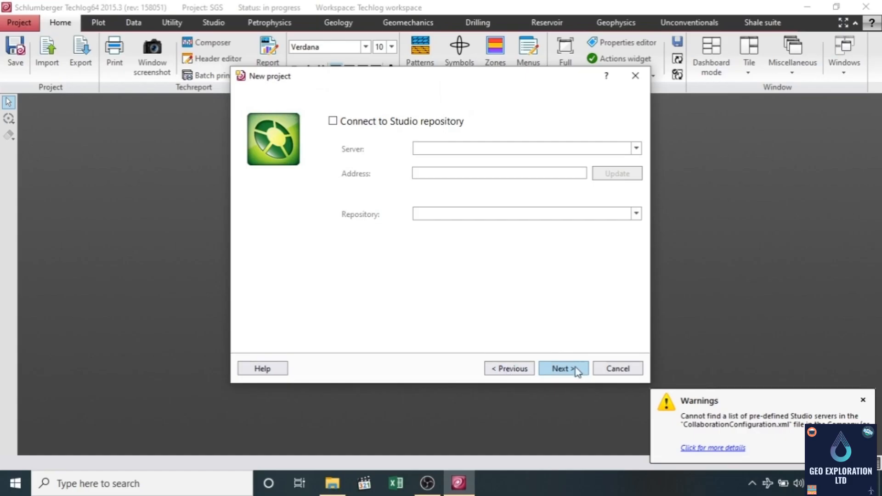
{"action": "left_click", "coordinate": [563, 369]}
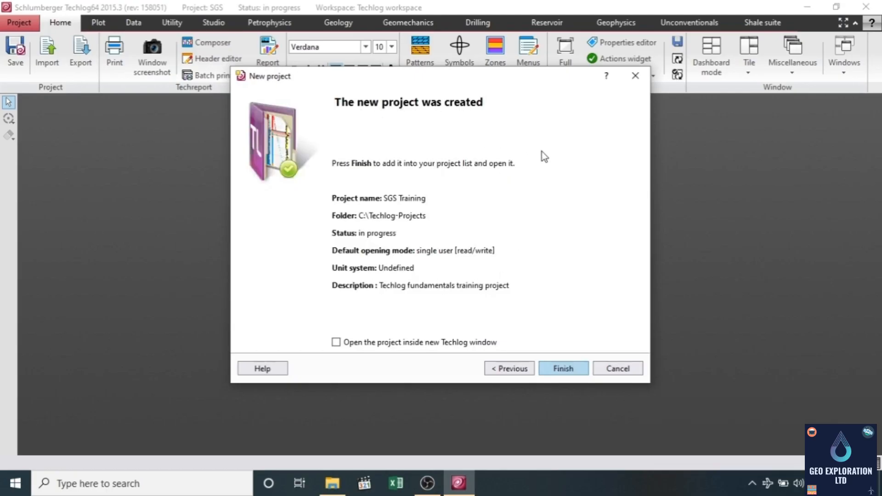
{"action": "left_click", "coordinate": [565, 369]}
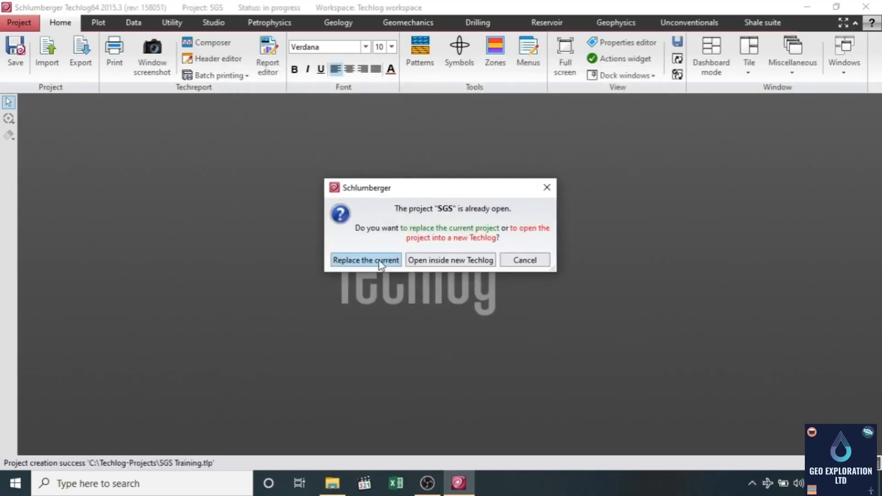
{"action": "left_click", "coordinate": [379, 262]}
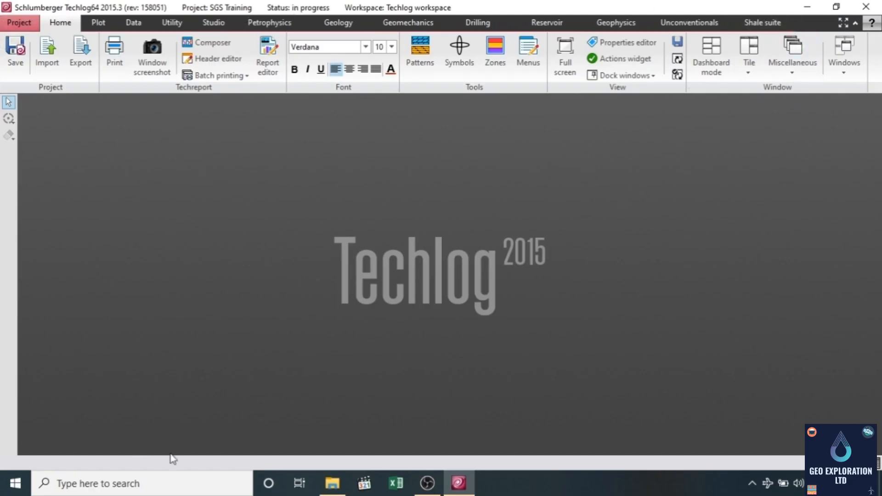
Step: Review the project-level commands, including recent projects, import and export, project utilities, licensing and options
{"action": "left_click", "coordinate": [12, 26]}
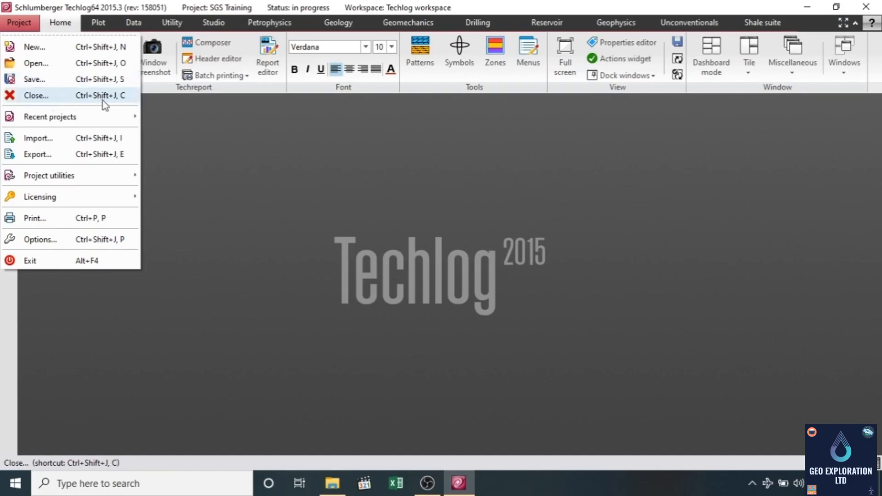
{"action": "mouse_move", "coordinate": [48, 120]}
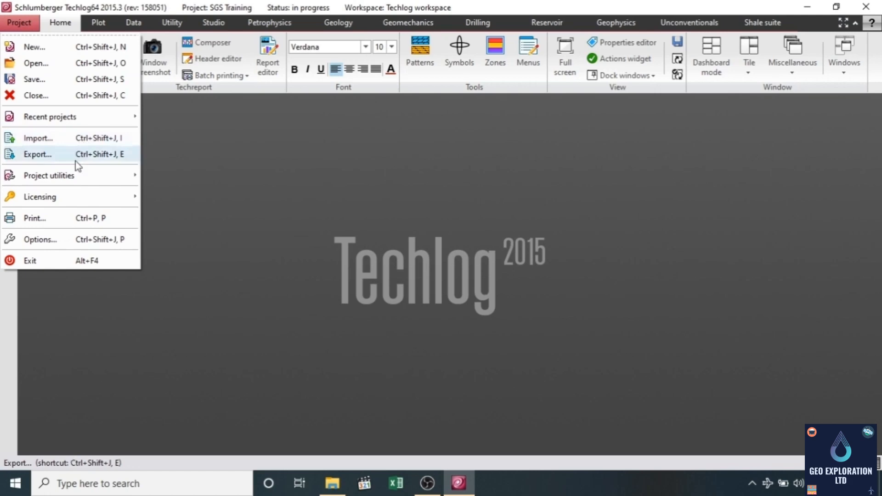
{"action": "mouse_move", "coordinate": [77, 178]}
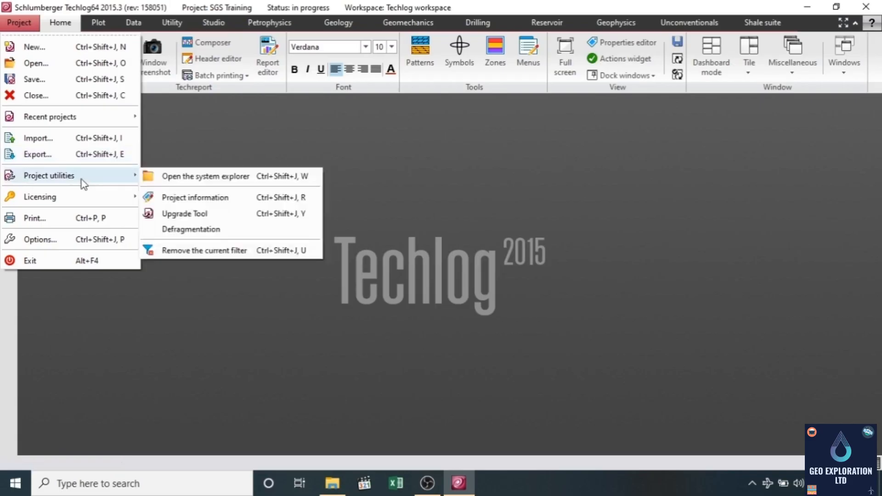
{"action": "mouse_move", "coordinate": [92, 205]}
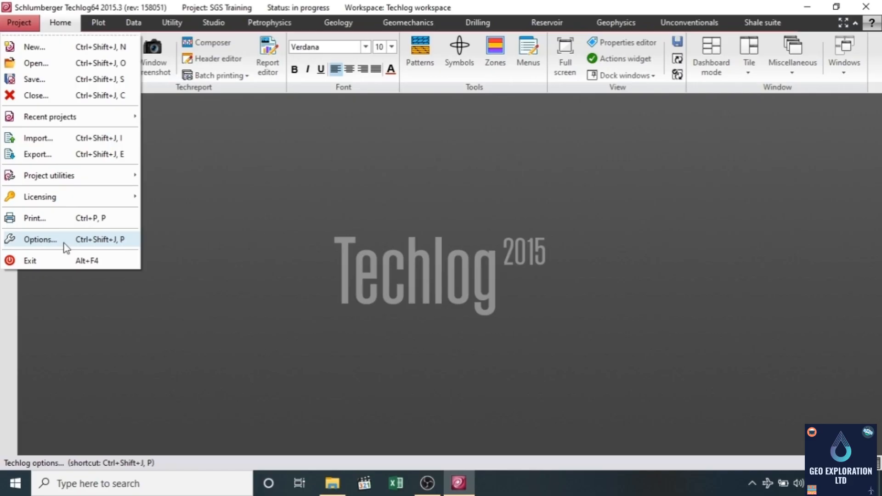
Step: Examine the tools offered by each module, from Home, Plot and Data through Petrophysics and Geology to Unconventionals and Shale suite
{"action": "left_click", "coordinate": [65, 24]}
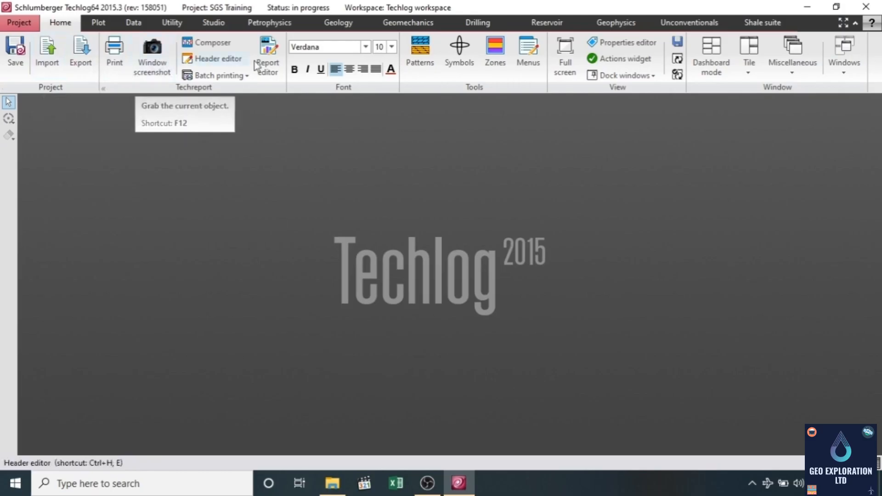
{"action": "left_click", "coordinate": [105, 23]}
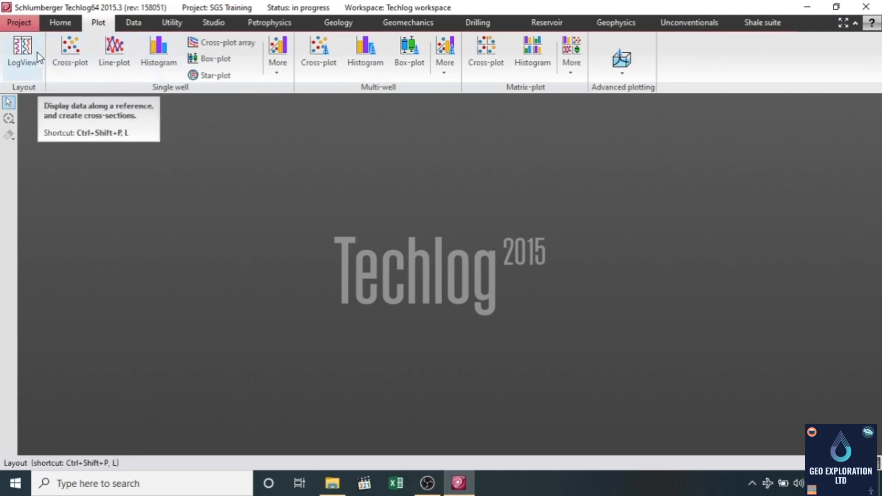
{"action": "left_click", "coordinate": [142, 26]}
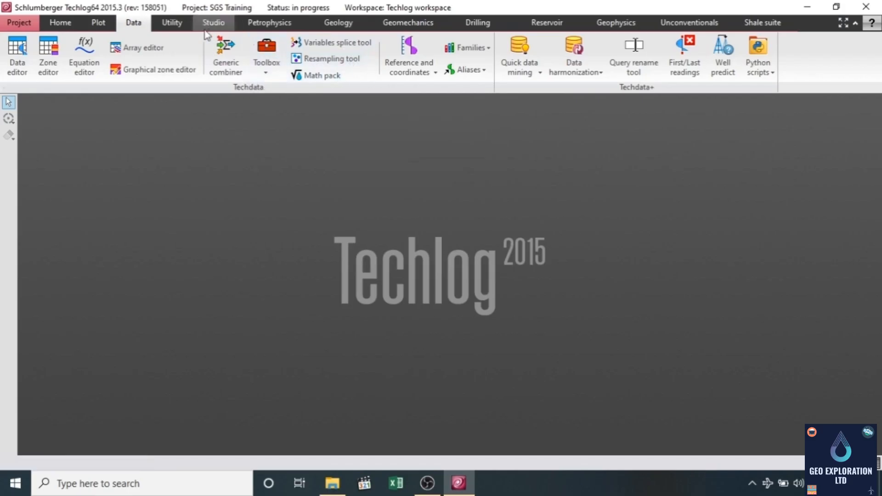
{"action": "left_click", "coordinate": [163, 26]}
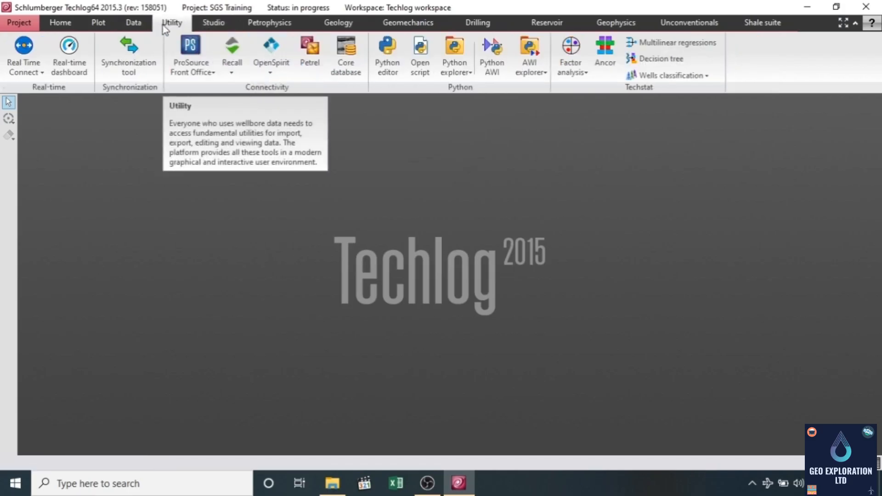
{"action": "left_click", "coordinate": [217, 27]}
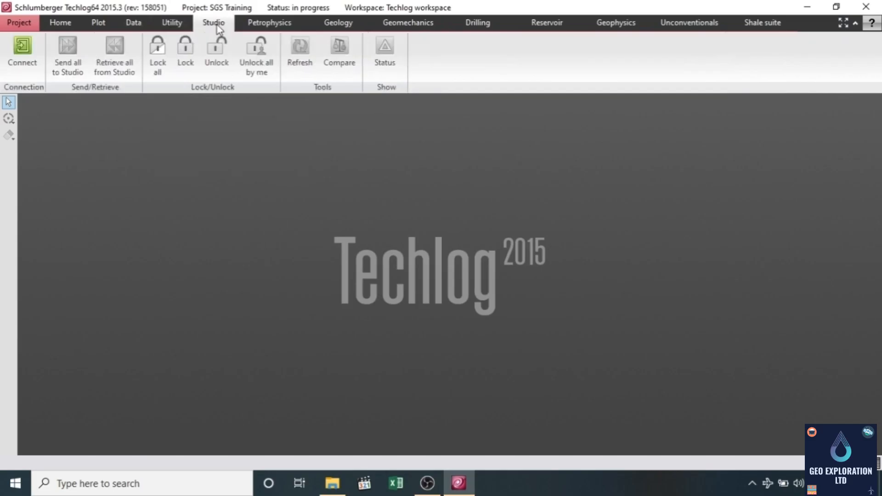
{"action": "left_click", "coordinate": [261, 21]}
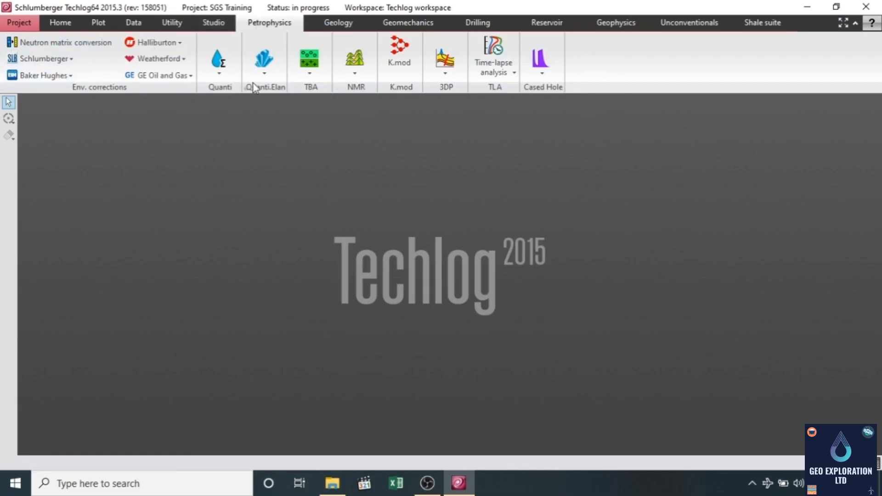
{"action": "left_click", "coordinate": [332, 27]}
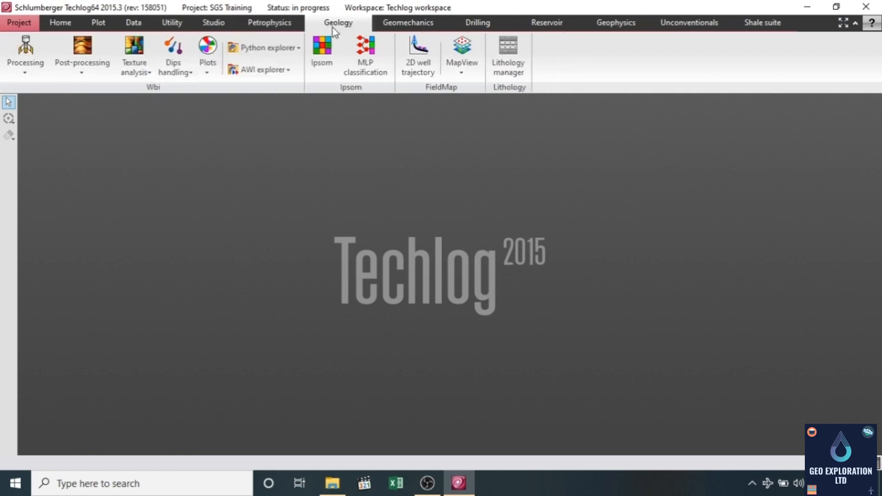
{"action": "left_click", "coordinate": [430, 28]}
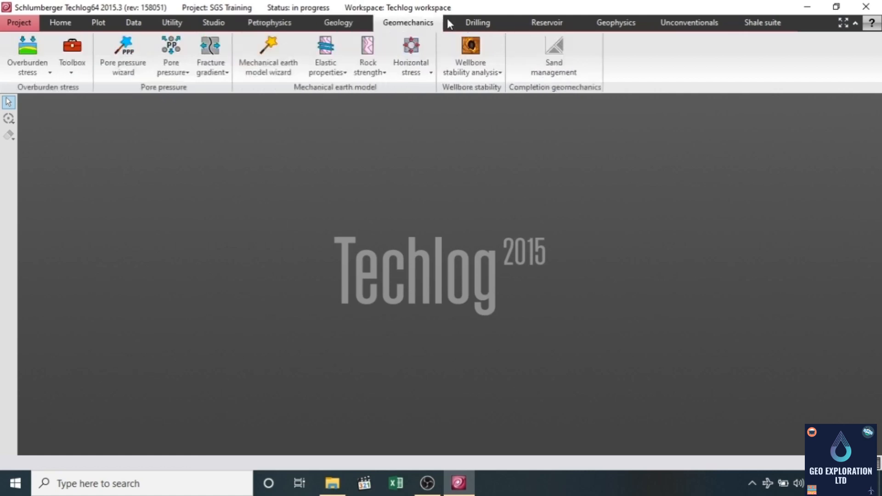
{"action": "left_click", "coordinate": [493, 24]}
{"action": "left_click", "coordinate": [542, 23]}
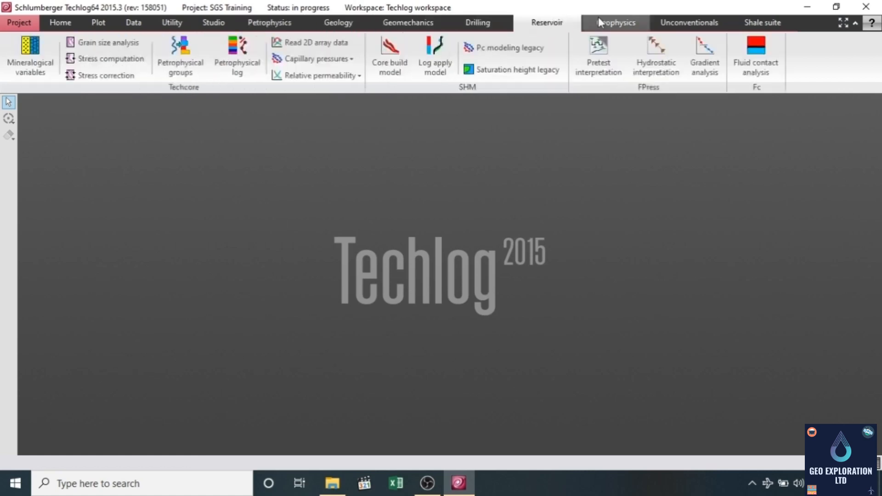
{"action": "left_click", "coordinate": [639, 24]}
{"action": "left_click", "coordinate": [691, 24]}
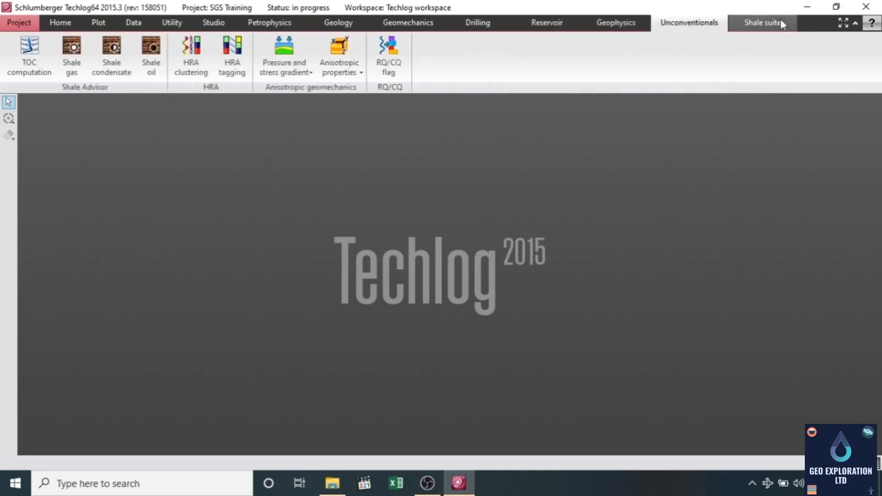
{"action": "left_click", "coordinate": [780, 20]}
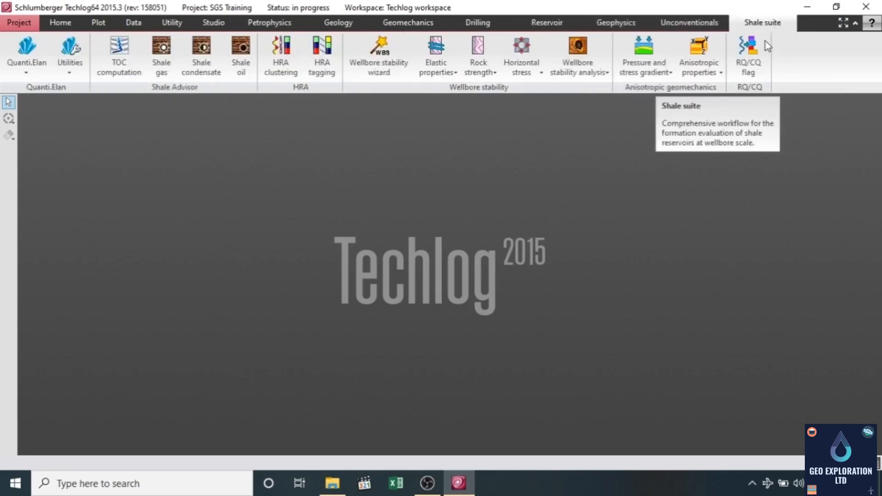
{"action": "left_click", "coordinate": [73, 26]}
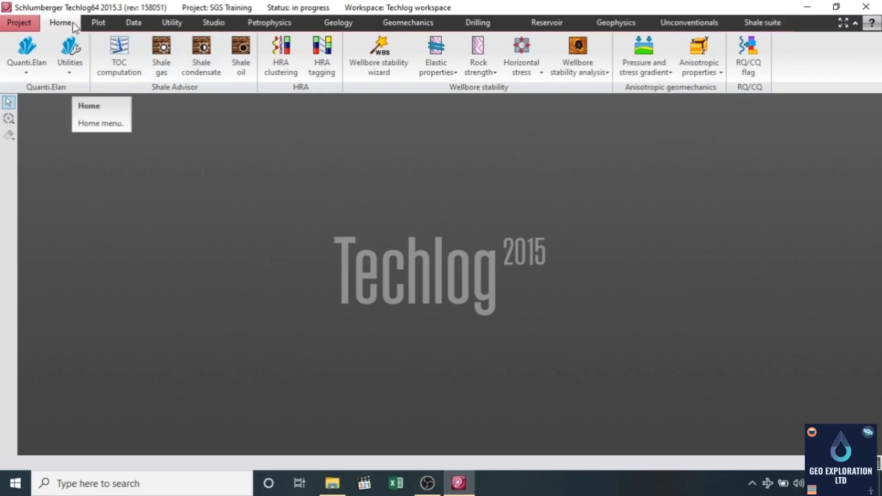
{"action": "left_click", "coordinate": [104, 27]}
{"action": "left_click", "coordinate": [133, 24]}
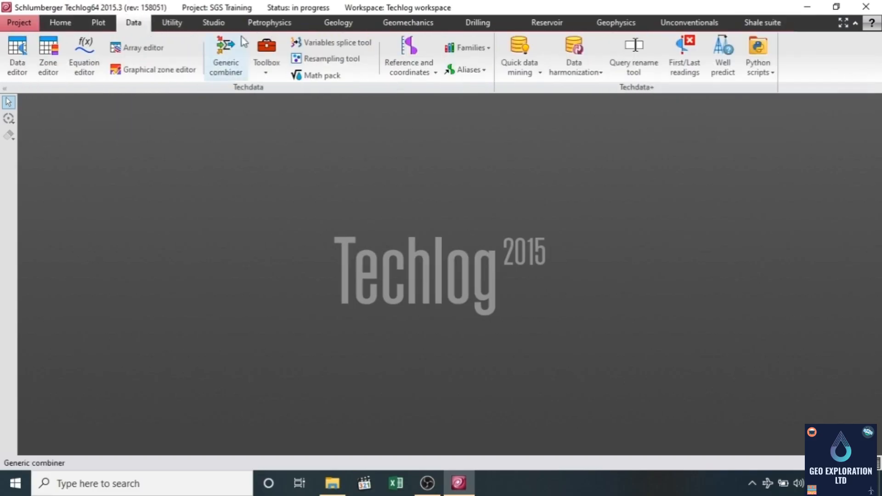
{"action": "left_click", "coordinate": [252, 19]}
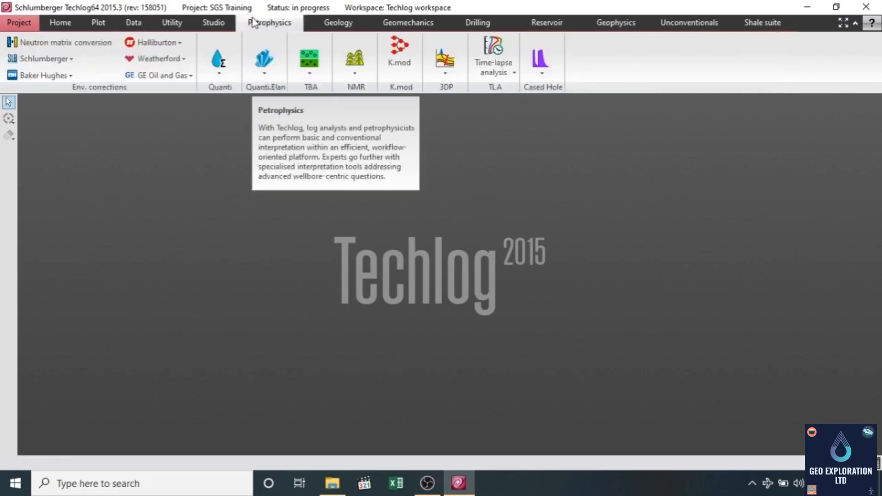
{"action": "left_click", "coordinate": [67, 22]}
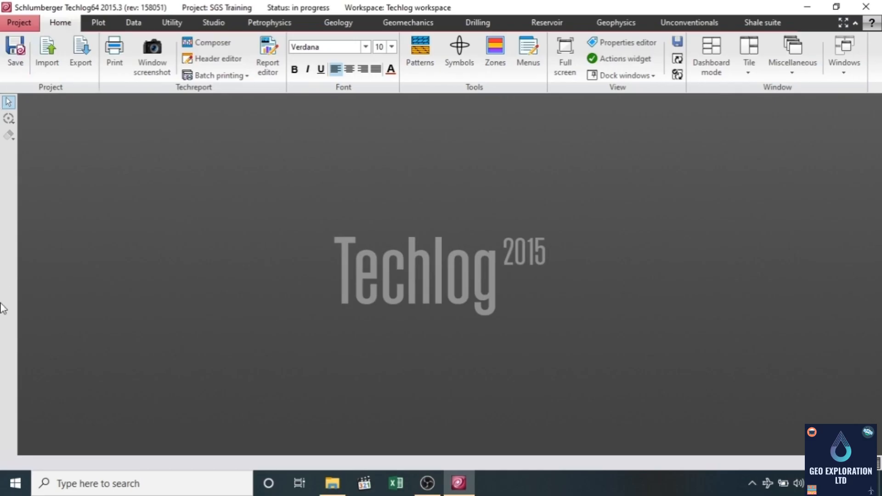
Step: Display the Project browser dock window and check its wells view and its overall project view
{"action": "right_click", "coordinate": [10, 172]}
{"action": "left_click", "coordinate": [365, 171]}
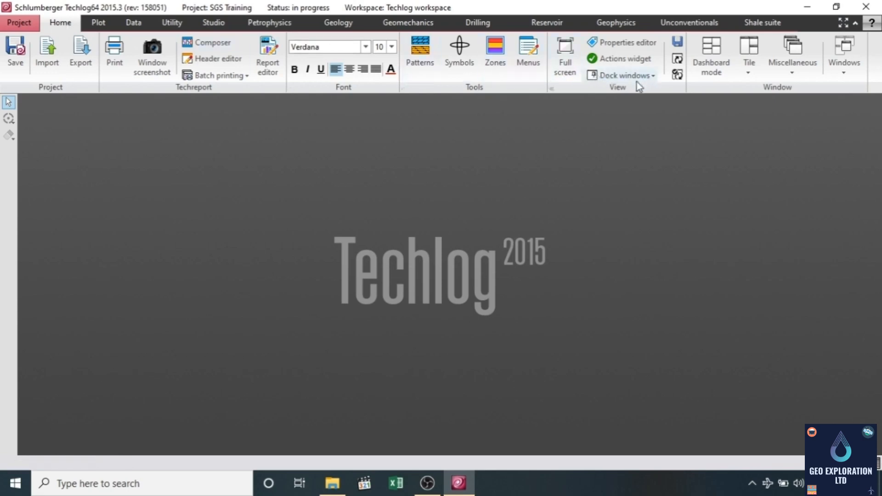
{"action": "left_click", "coordinate": [652, 76]}
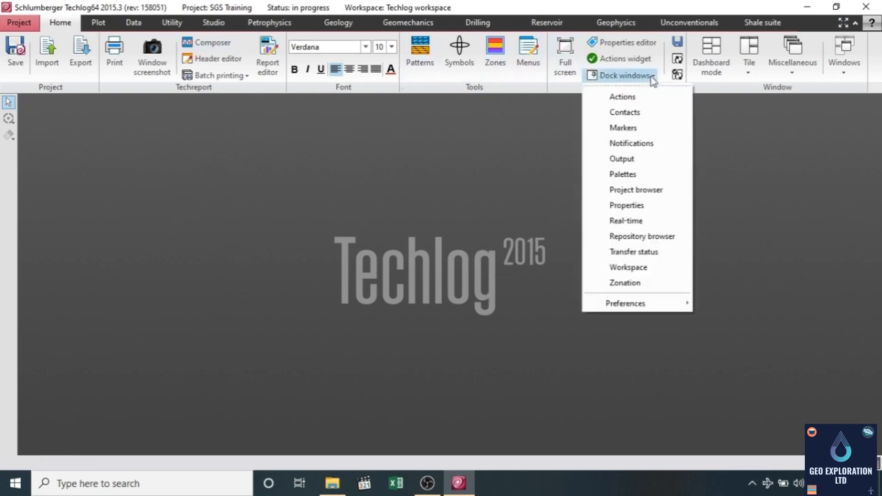
{"action": "left_click", "coordinate": [645, 190]}
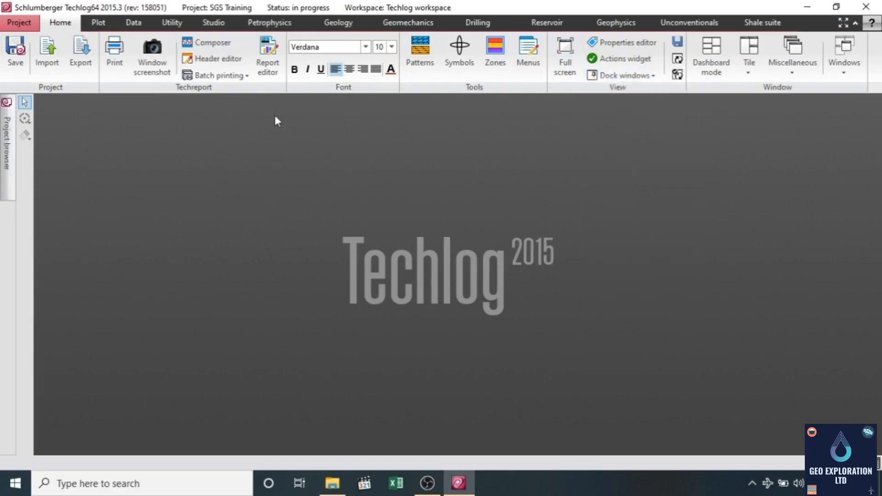
{"action": "left_click", "coordinate": [3, 146]}
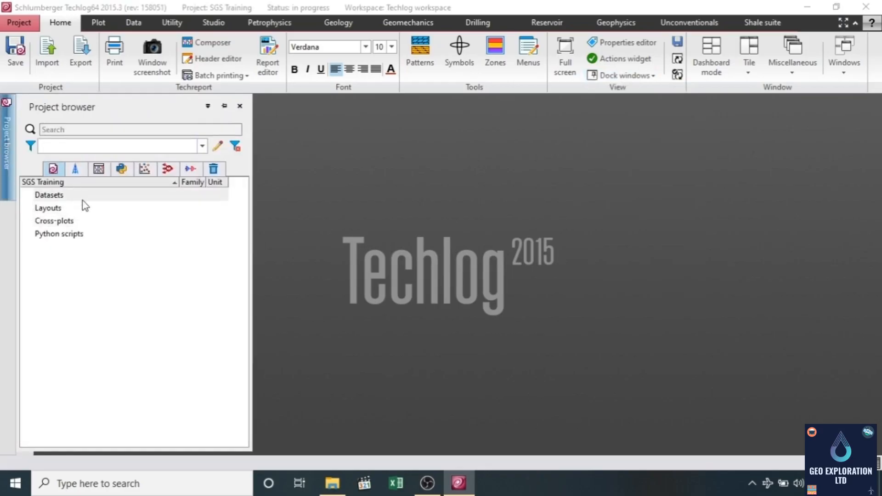
{"action": "left_click", "coordinate": [76, 168]}
{"action": "left_click", "coordinate": [55, 169]}
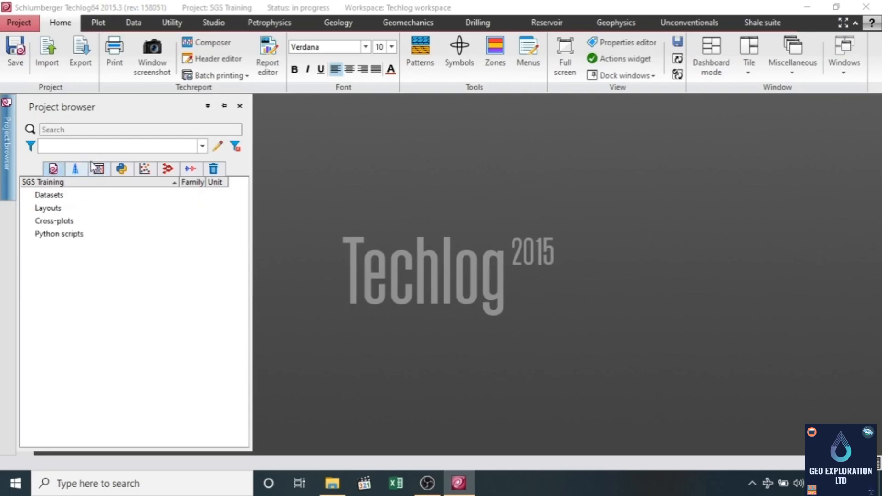
Step: Pin the Project browser in place, unpin it again and reveal its collapsed contents
{"action": "left_click", "coordinate": [224, 107]}
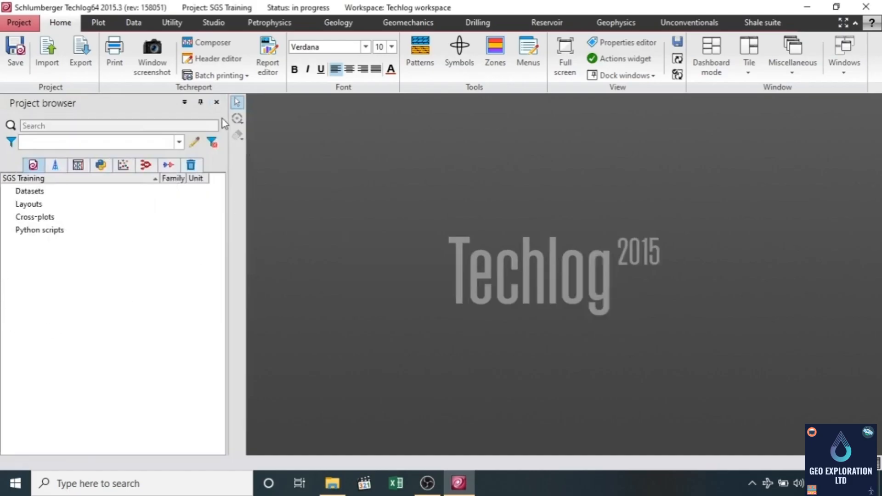
{"action": "left_click", "coordinate": [201, 102]}
{"action": "mouse_move", "coordinate": [12, 161]}
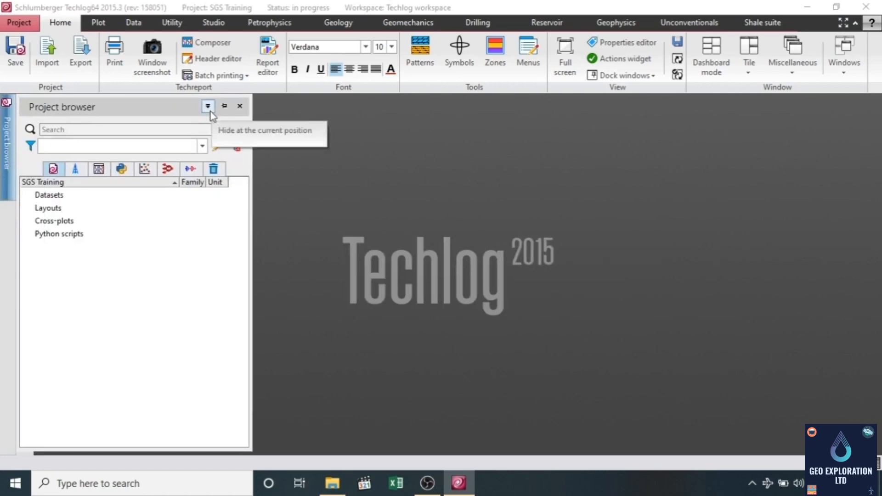
Step: Check the sides to which the Project browser can be hidden, without choosing one
{"action": "left_click", "coordinate": [211, 112]}
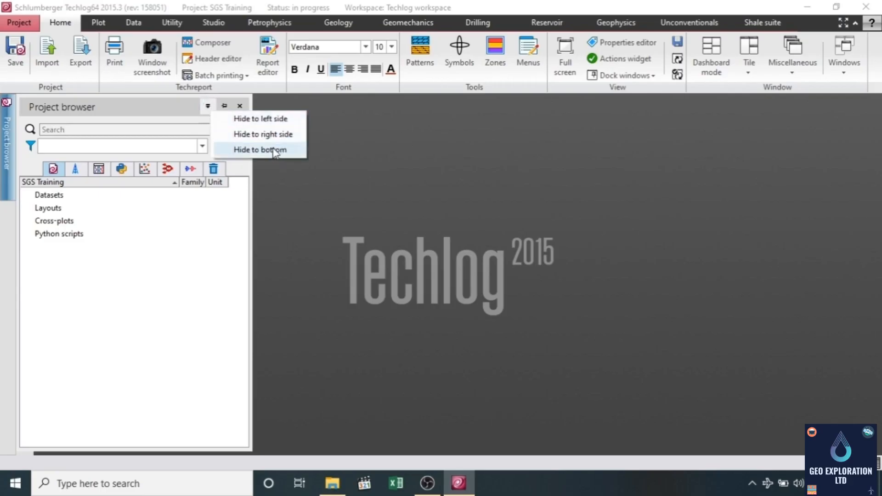
{"action": "left_click", "coordinate": [388, 178]}
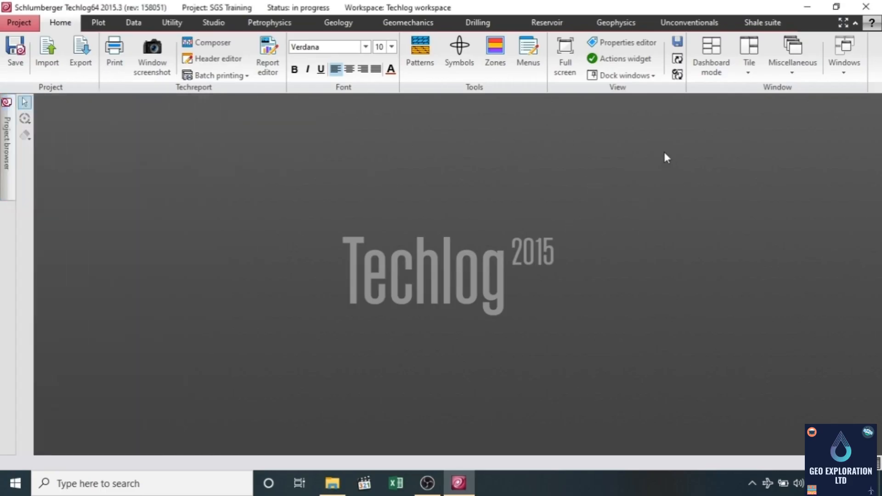
Step: Display the Properties and Zonation dock windows alongside the Project browser and reveal their contents
{"action": "left_click", "coordinate": [649, 77]}
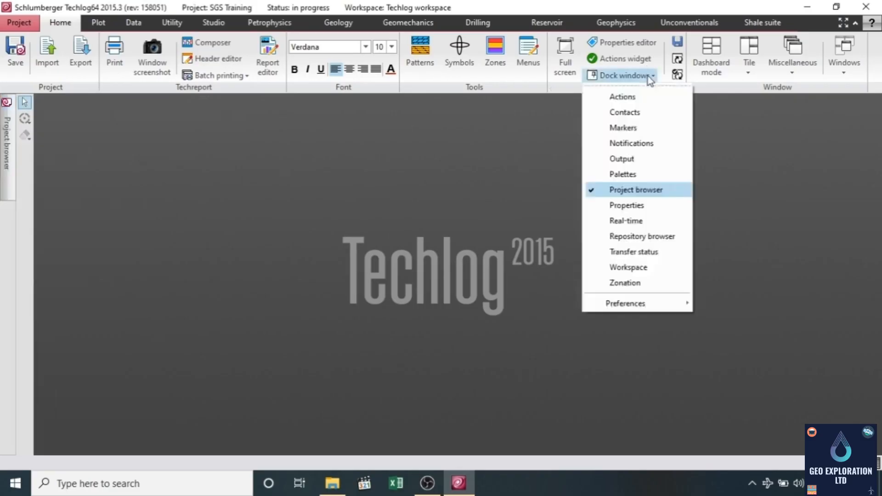
{"action": "left_click", "coordinate": [648, 211]}
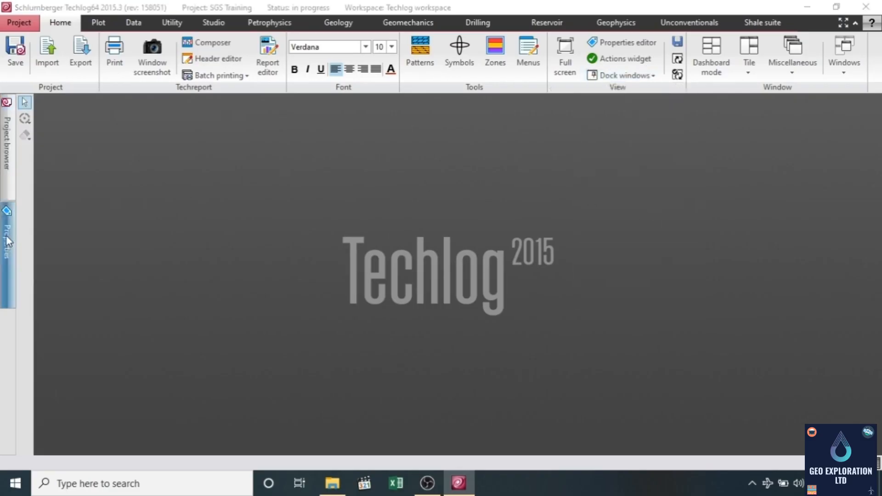
{"action": "mouse_move", "coordinate": [7, 239]}
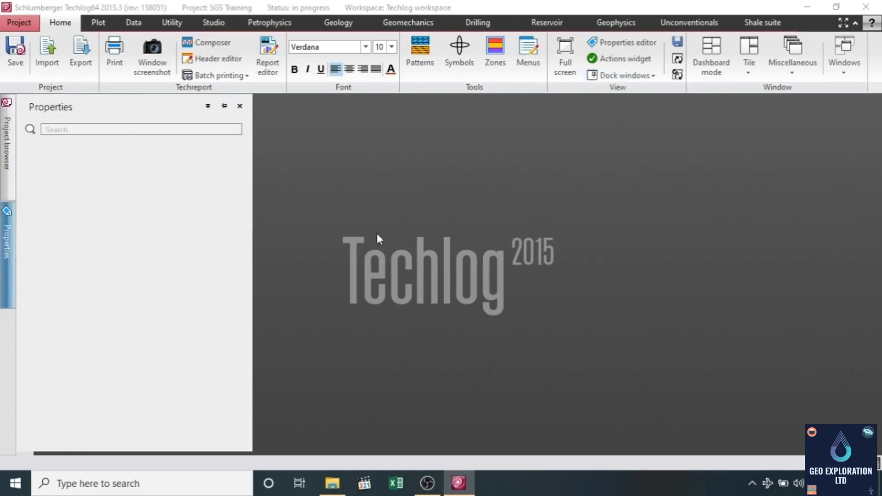
{"action": "left_click", "coordinate": [652, 76]}
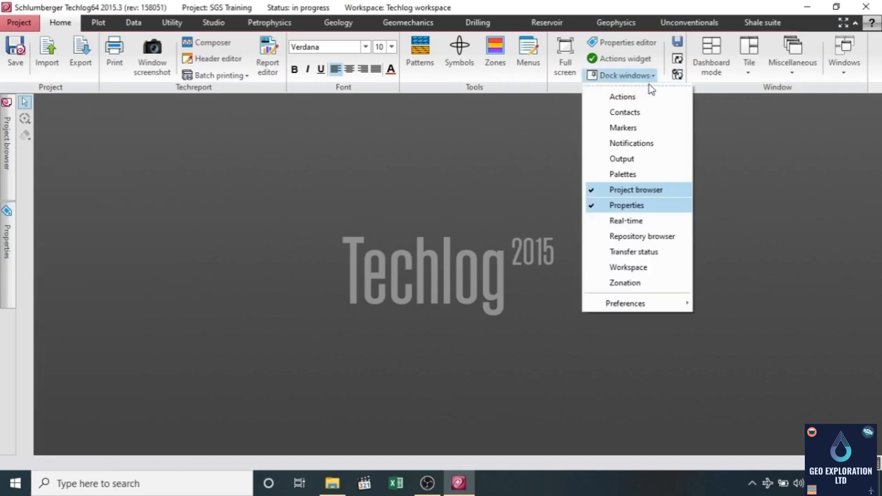
{"action": "left_click", "coordinate": [641, 282]}
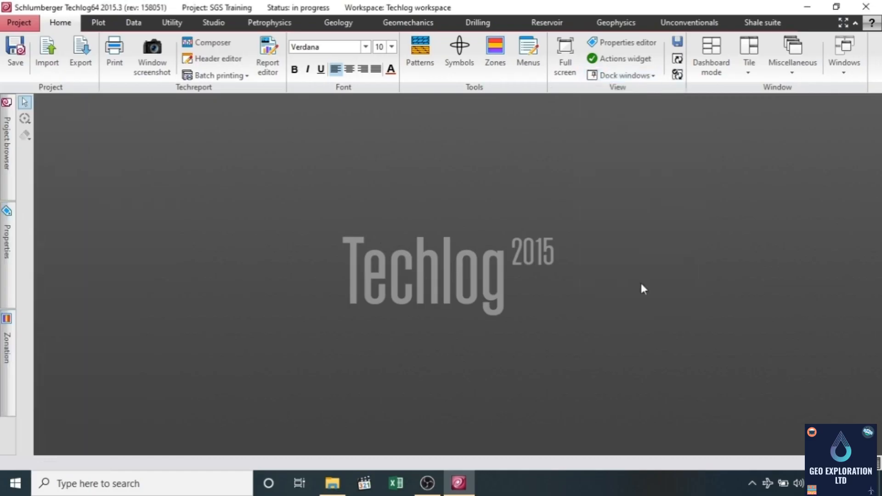
{"action": "mouse_move", "coordinate": [5, 347]}
Step: Open the data import area in the Project browser and review the import types, keeping File(s) import
{"action": "left_click", "coordinate": [52, 54]}
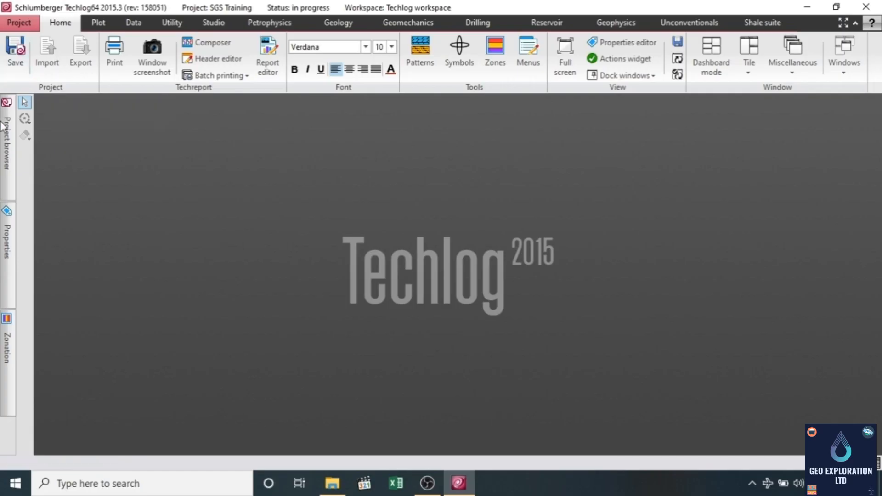
{"action": "left_click", "coordinate": [8, 135]}
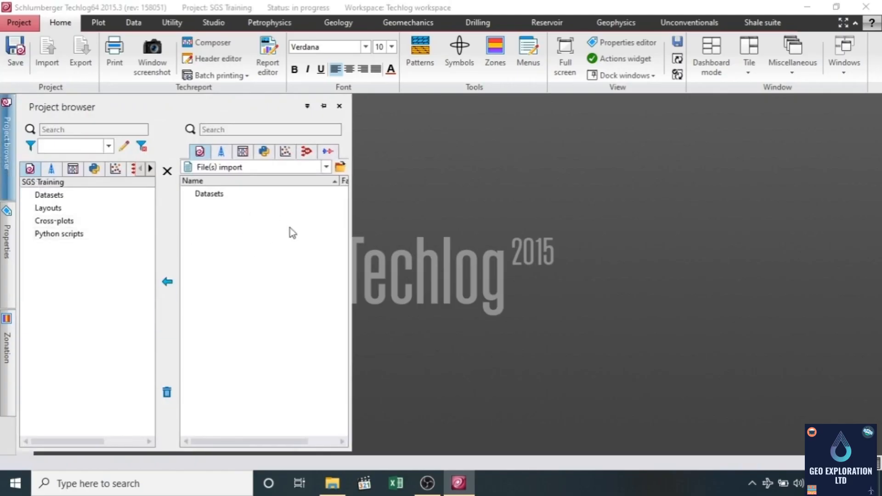
{"action": "left_click", "coordinate": [235, 169]}
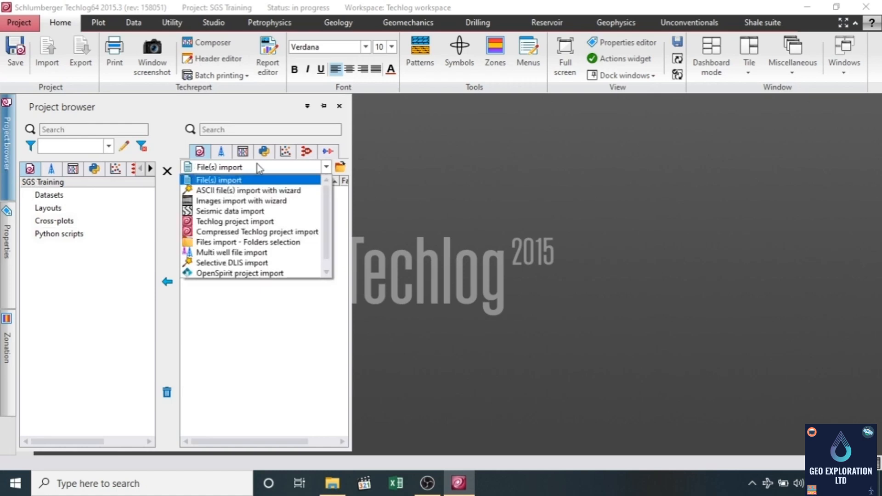
{"action": "left_click", "coordinate": [258, 168]}
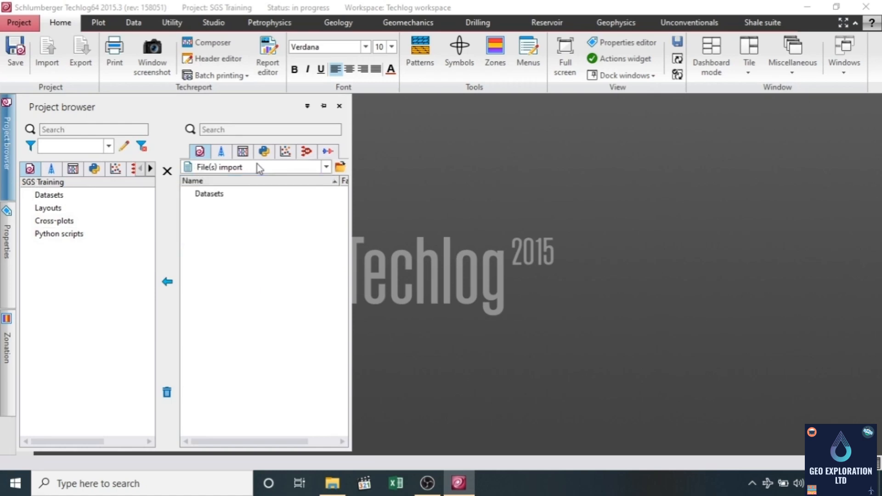
Step: Load SGS-1.las from the DATA folder into the import area and dismiss the resulting notification
{"action": "left_click", "coordinate": [340, 168]}
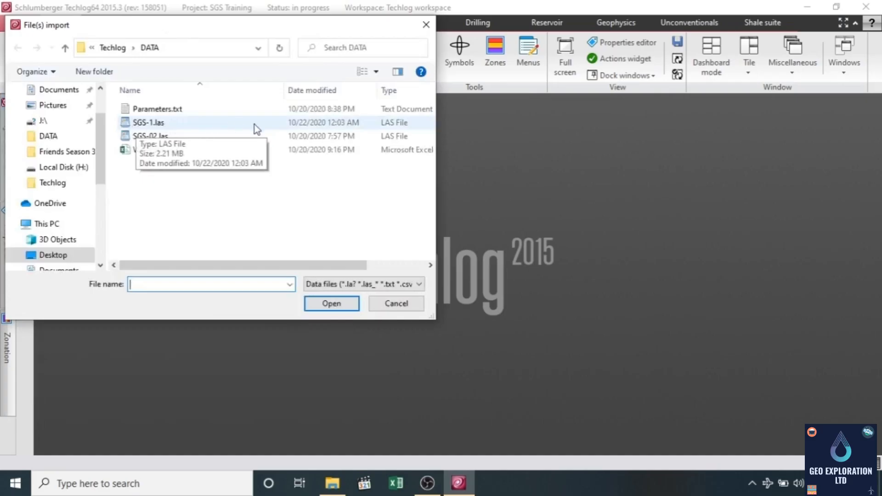
{"action": "left_click", "coordinate": [160, 125]}
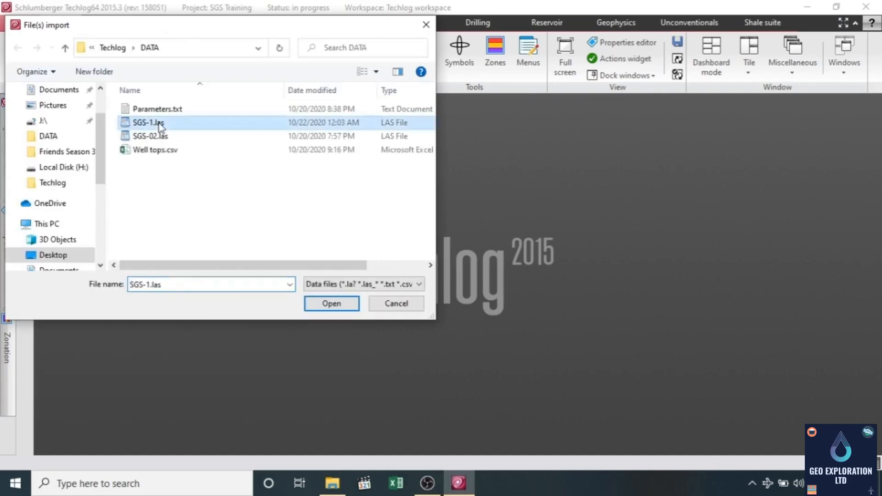
{"action": "left_click", "coordinate": [328, 304]}
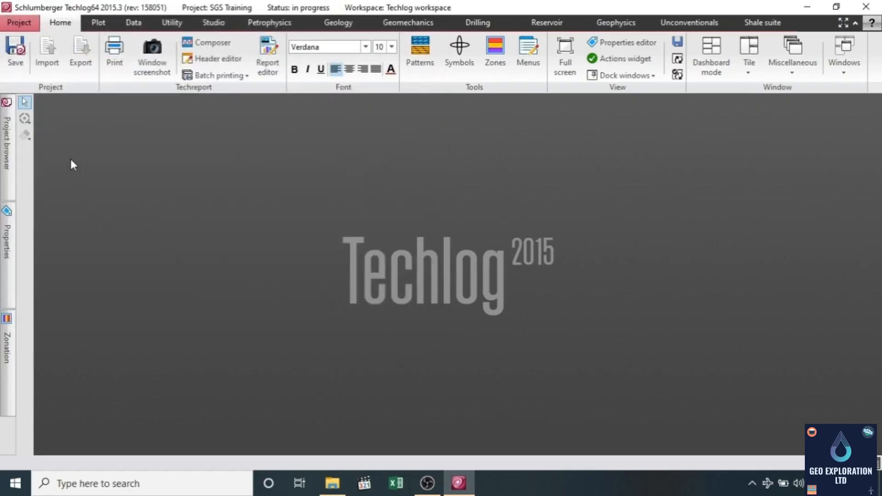
{"action": "left_click", "coordinate": [5, 151]}
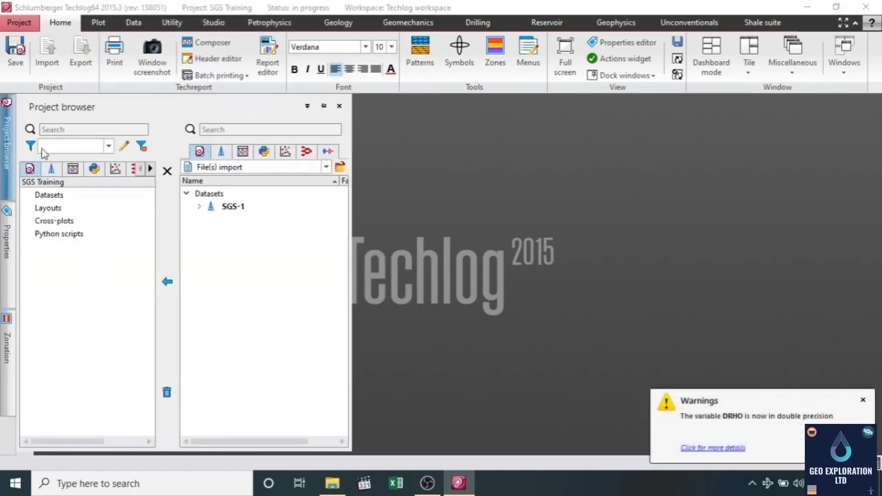
{"action": "left_click", "coordinate": [862, 400]}
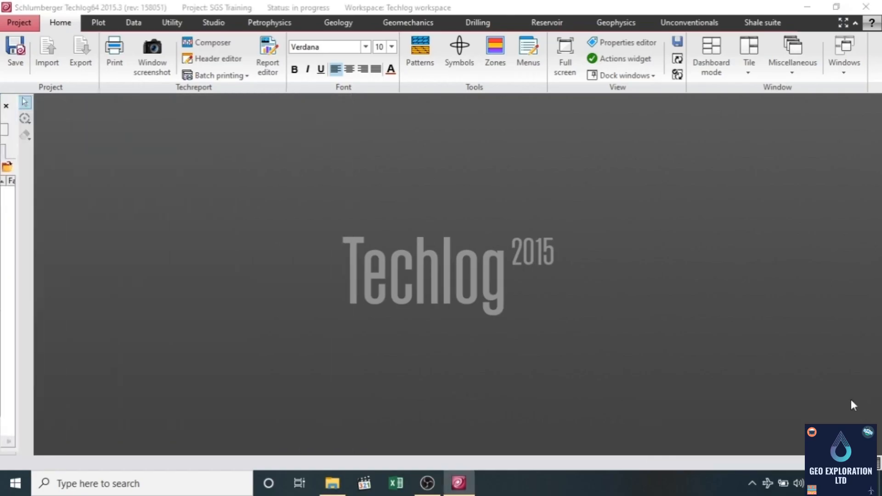
Step: Reveal the Project browser and pin it in place so that it stays open
{"action": "left_click", "coordinate": [10, 175]}
{"action": "left_click", "coordinate": [324, 108]}
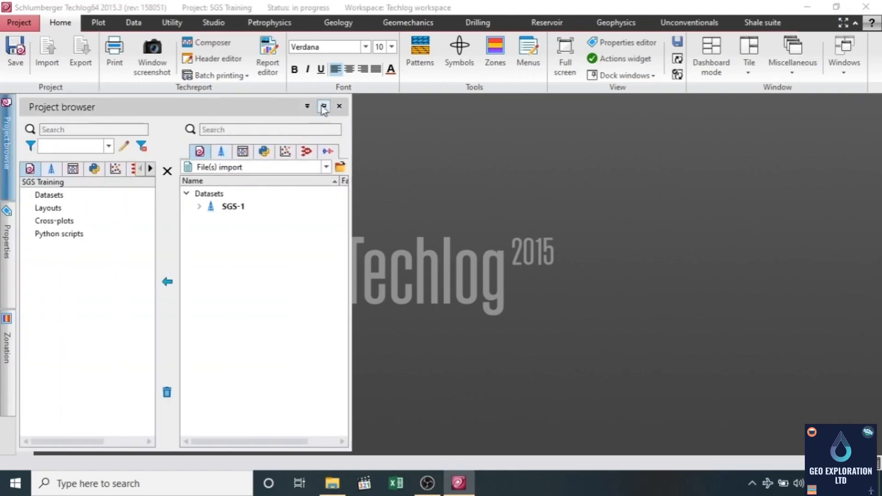
{"action": "left_click", "coordinate": [324, 108]}
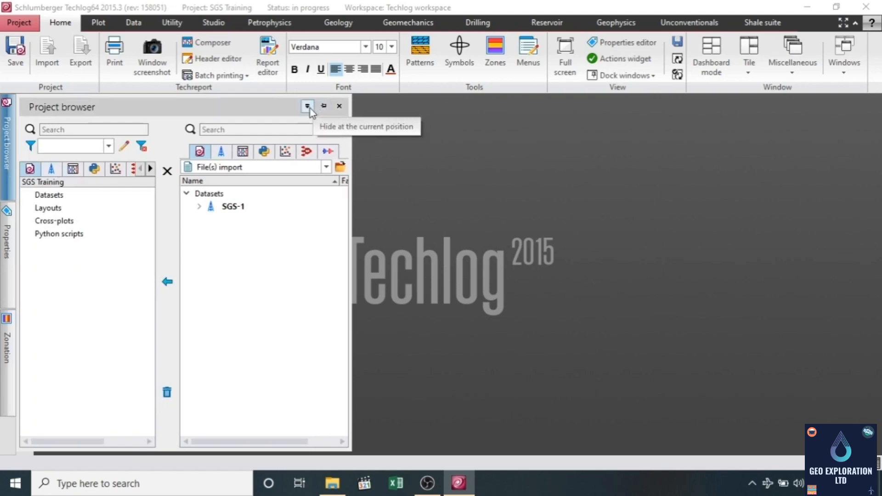
{"action": "left_click", "coordinate": [323, 108]}
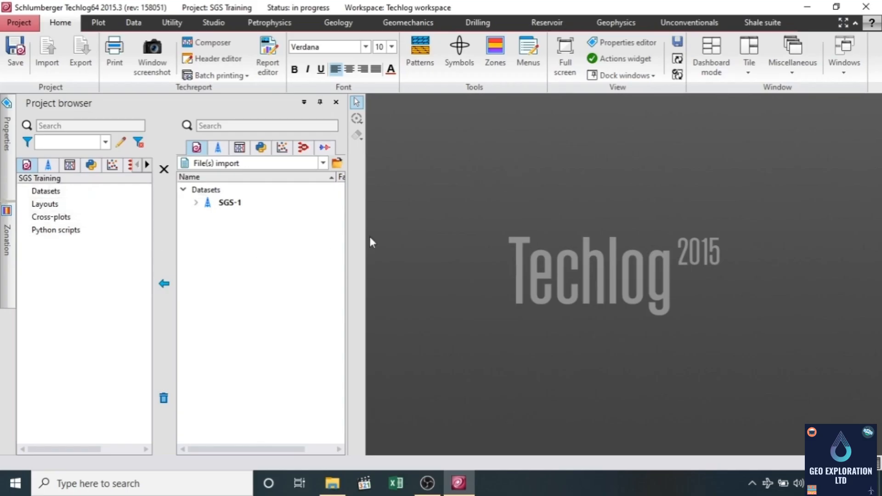
Step: Examine the curves in the SGS-1 well's dataset in the import area, and collapse the dataset again
{"action": "left_click", "coordinate": [196, 202]}
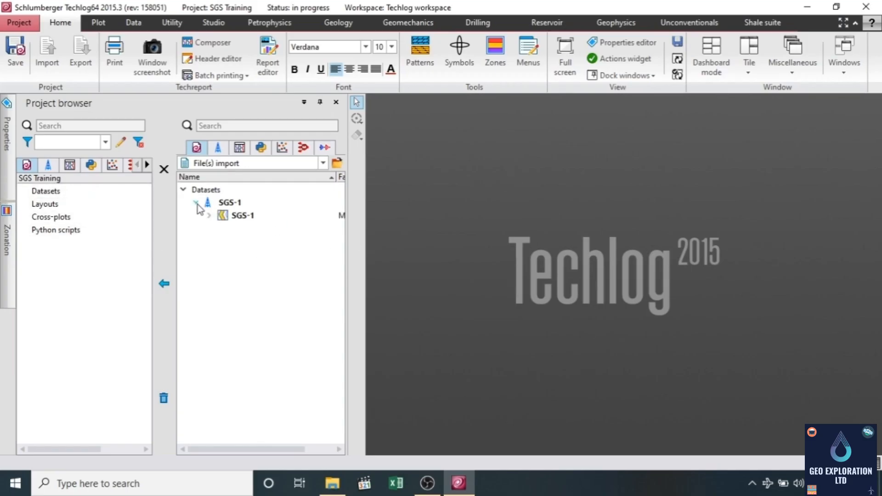
{"action": "left_click", "coordinate": [209, 215]}
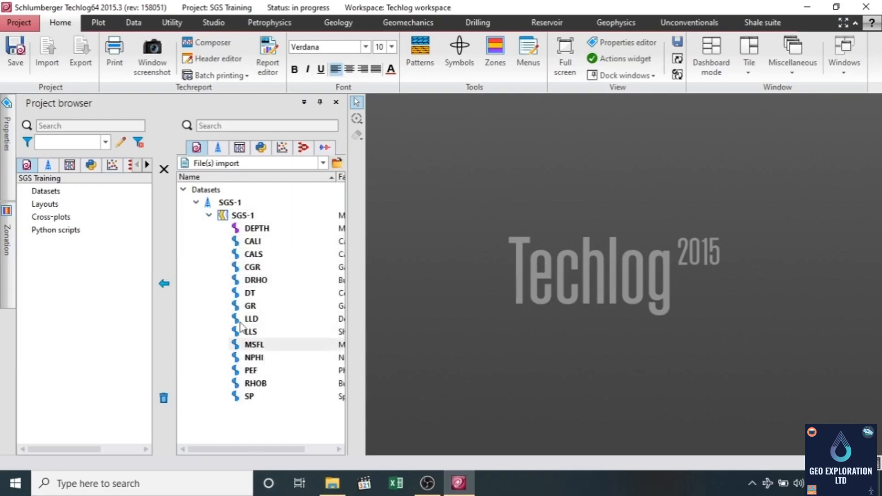
{"action": "left_click", "coordinate": [209, 215]}
{"action": "left_click", "coordinate": [209, 215]}
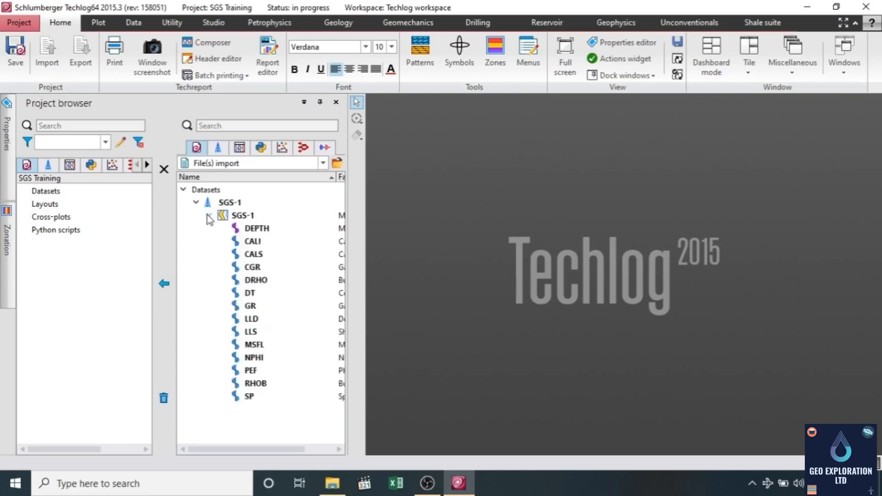
{"action": "left_click", "coordinate": [209, 215]}
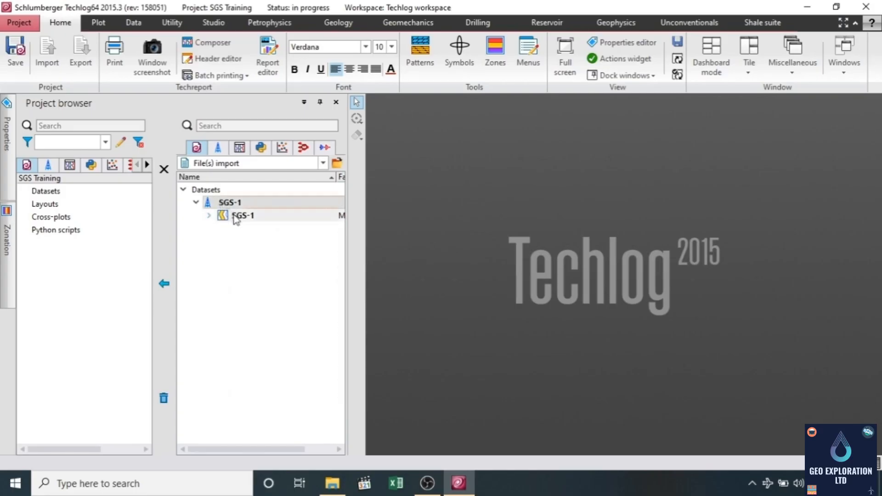
{"action": "left_click", "coordinate": [209, 215]}
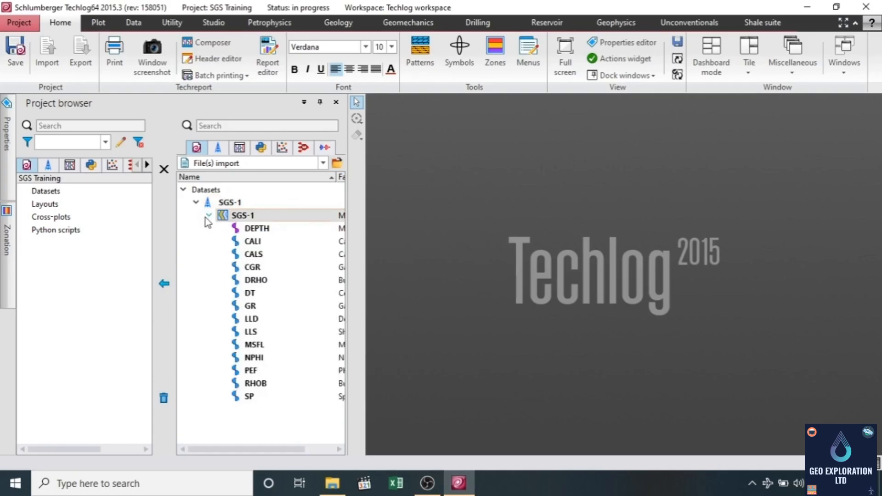
{"action": "left_click", "coordinate": [209, 215]}
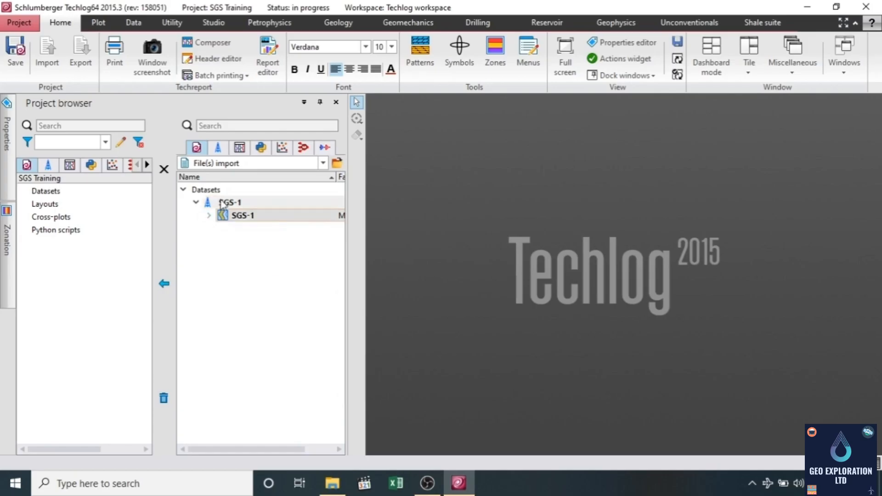
Step: Transfer the SGS-1 well from the import area into the SGS Training project and expand it to show its dataset
{"action": "left_click", "coordinate": [165, 285]}
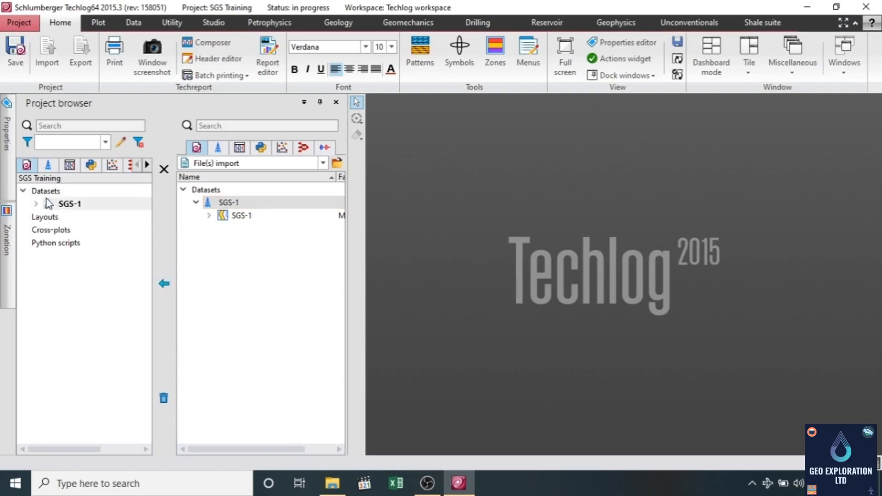
{"action": "left_click", "coordinate": [36, 203]}
{"action": "left_click", "coordinate": [49, 217]}
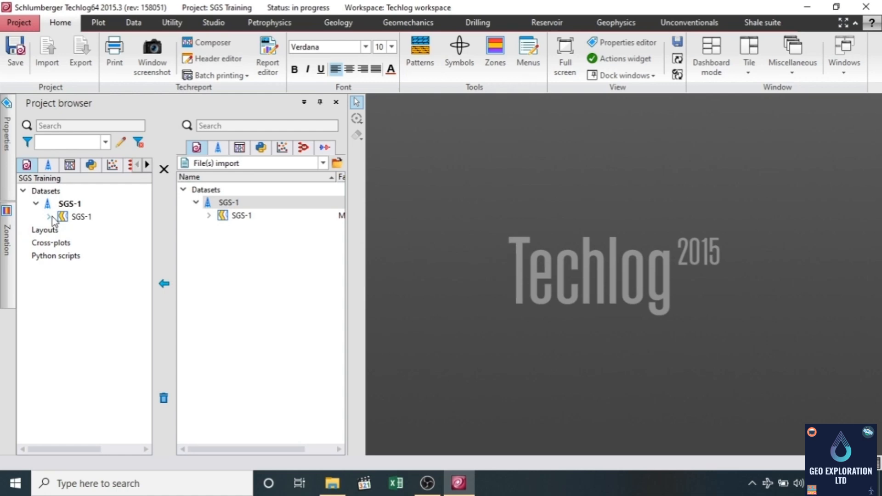
{"action": "left_click", "coordinate": [50, 216]}
Step: Clear the loaded data from the import area and close that area
{"action": "left_click", "coordinate": [164, 414]}
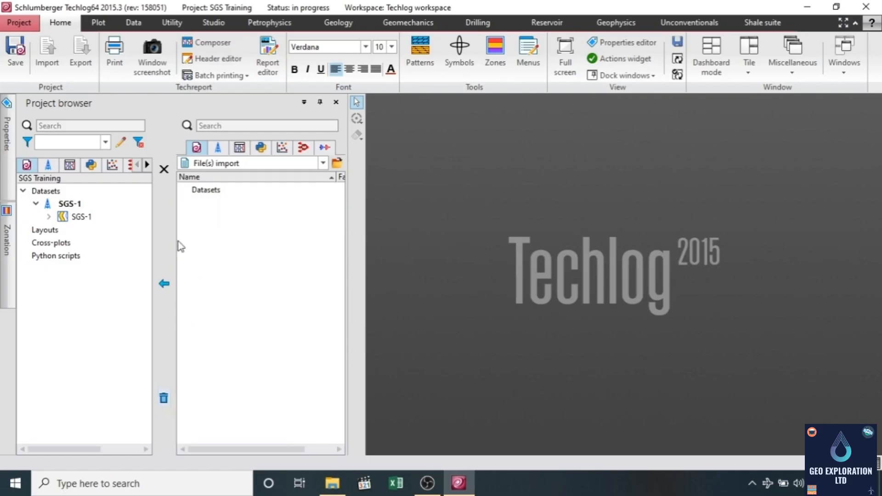
{"action": "left_click", "coordinate": [164, 169]}
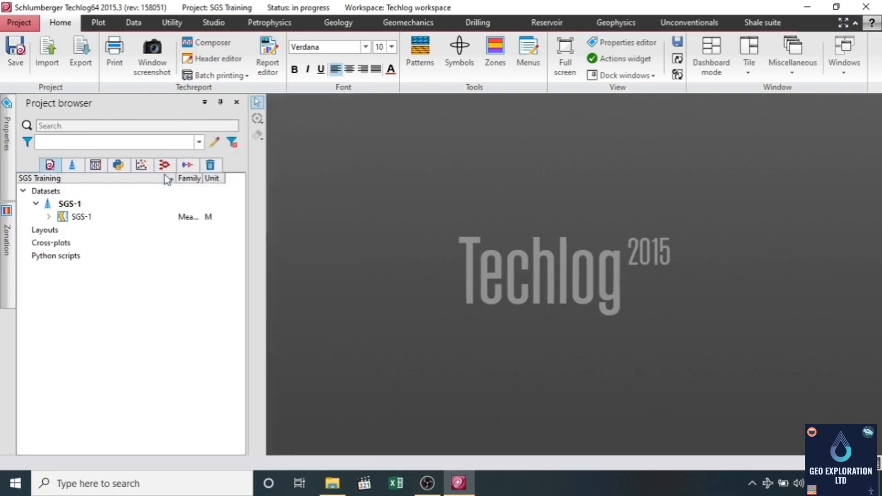
Step: Expand the project's SGS-1 dataset and widen the Family and Unit columns to review its curves, including CALS and CGR
{"action": "left_click", "coordinate": [47, 217]}
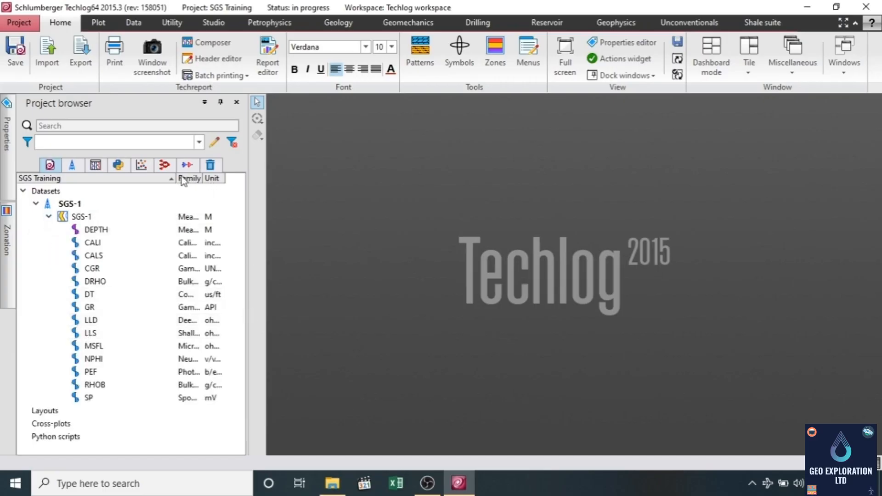
{"action": "left_click_drag", "start_coordinate": [177, 178], "coordinate": [226, 178]}
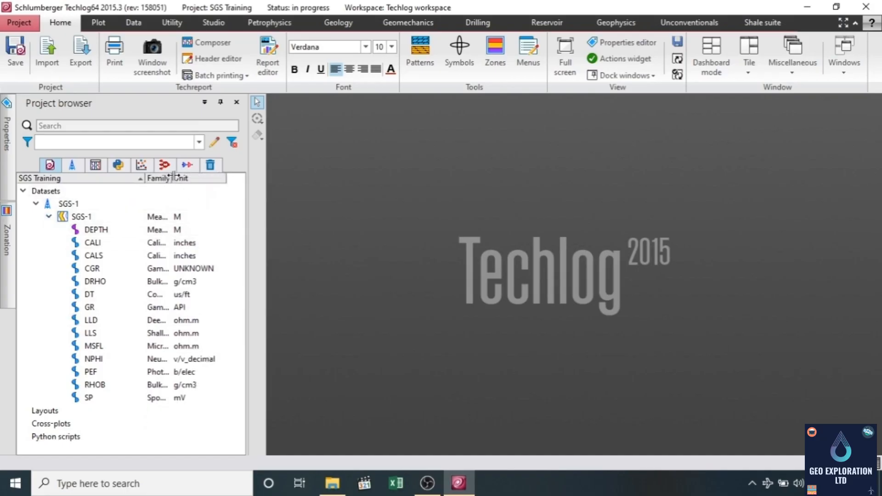
{"action": "left_click_drag", "start_coordinate": [174, 178], "coordinate": [183, 179]}
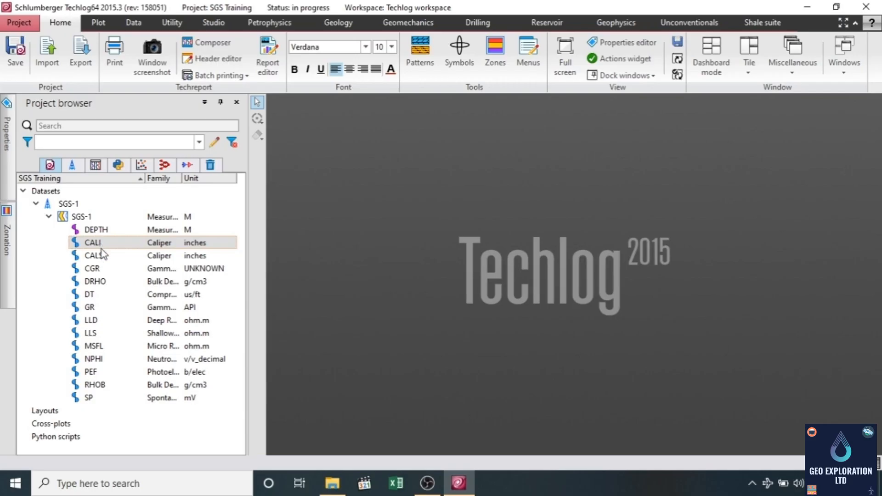
{"action": "left_click", "coordinate": [102, 257]}
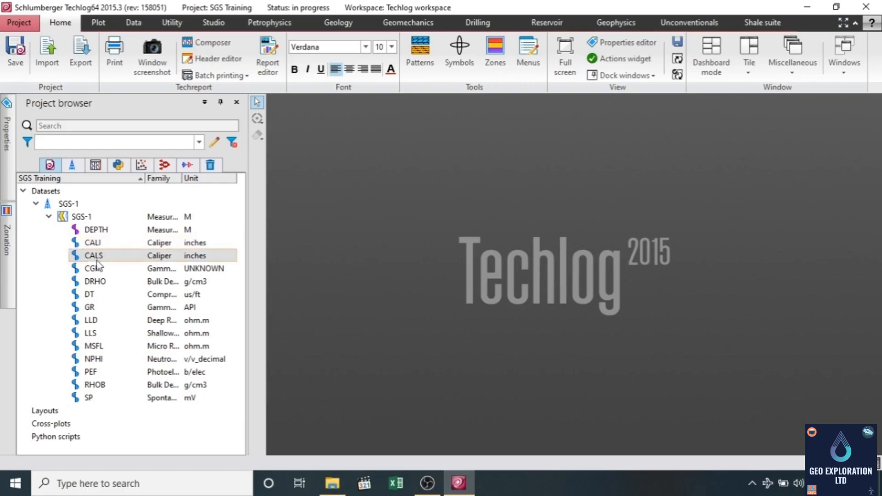
{"action": "left_click", "coordinate": [100, 268]}
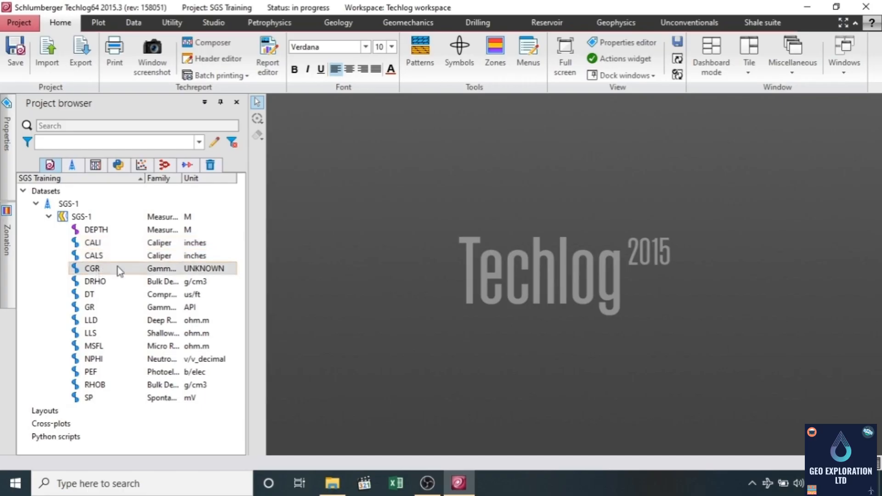
{"action": "left_click_drag", "start_coordinate": [182, 178], "coordinate": [203, 204]}
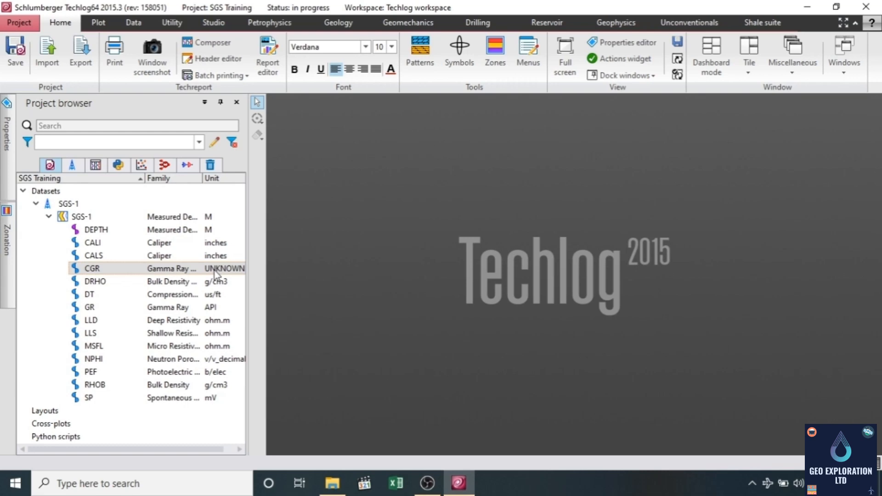
Step: Review the project browser's options and conditional selection settings in the Properties window, and return to the SGS-1 curve list
{"action": "scroll", "coordinate": [216, 275], "scroll_direction": "right", "scroll_amount": 1}
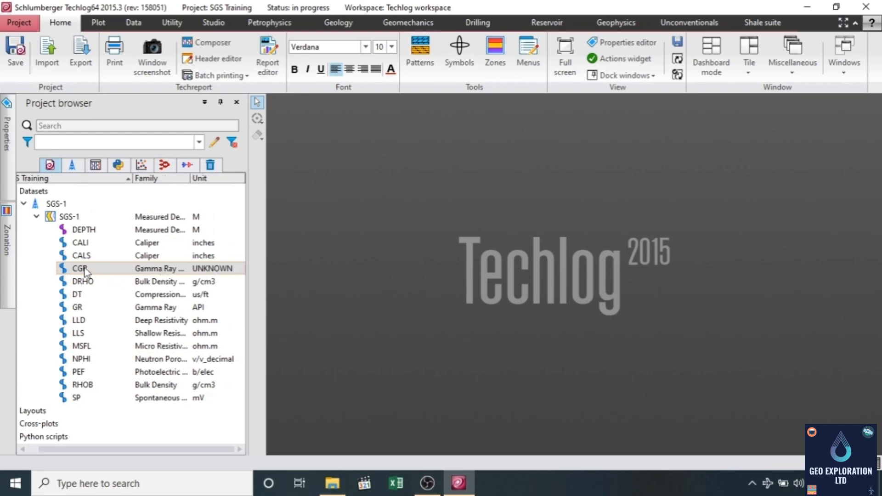
{"action": "left_click", "coordinate": [4, 135]}
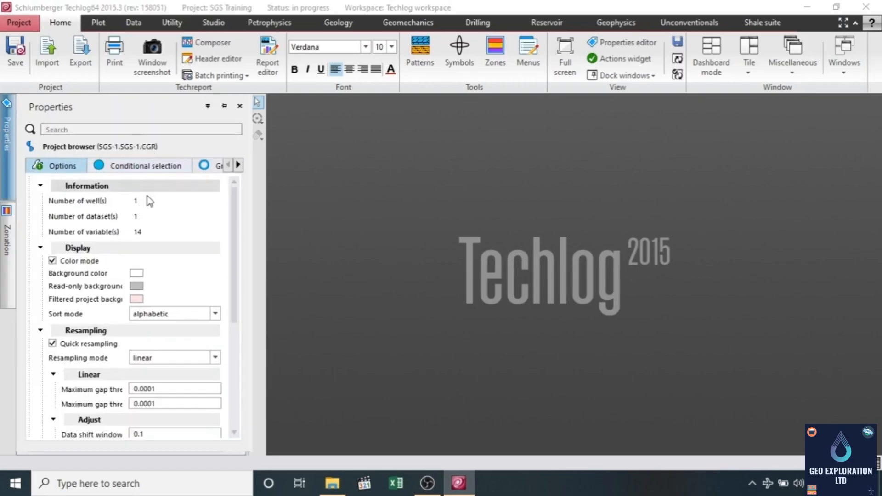
{"action": "scroll", "coordinate": [170, 245], "scroll_direction": "down", "scroll_amount": 1}
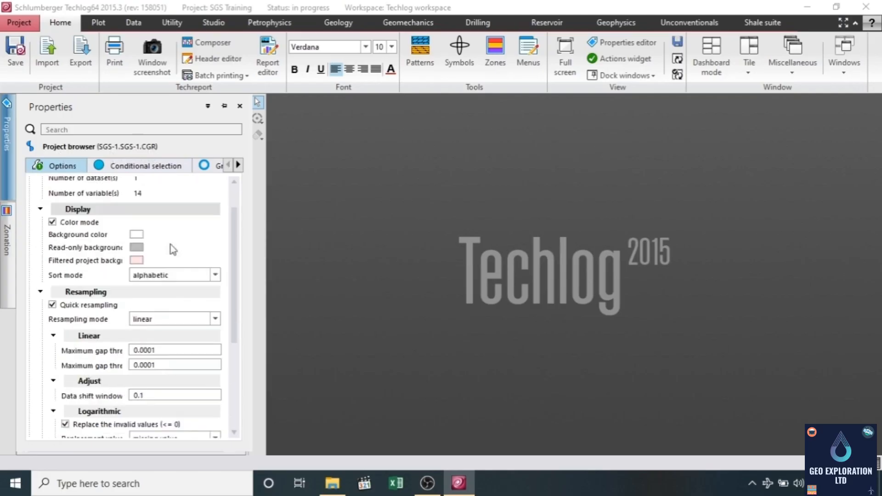
{"action": "scroll", "coordinate": [170, 244], "scroll_direction": "down", "scroll_amount": 3}
{"action": "scroll", "coordinate": [170, 244], "scroll_direction": "up", "scroll_amount": 4}
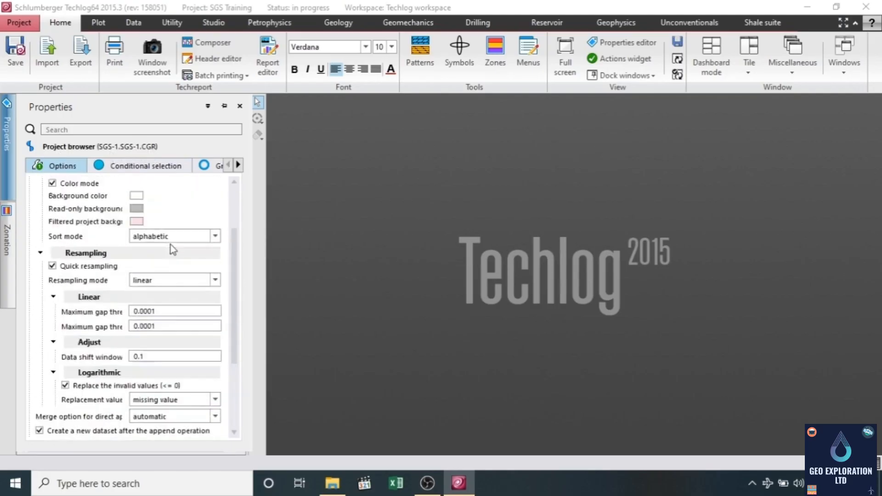
{"action": "left_click", "coordinate": [167, 168]}
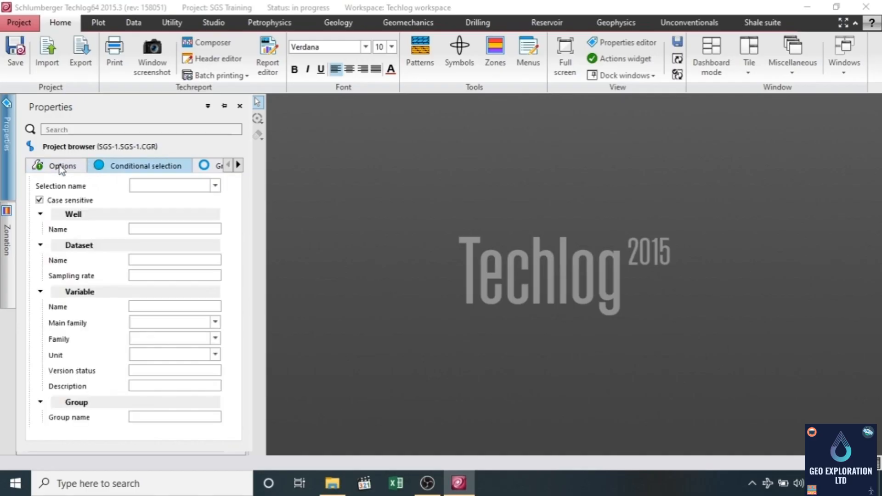
{"action": "left_click", "coordinate": [59, 166]}
{"action": "left_click", "coordinate": [5, 243]}
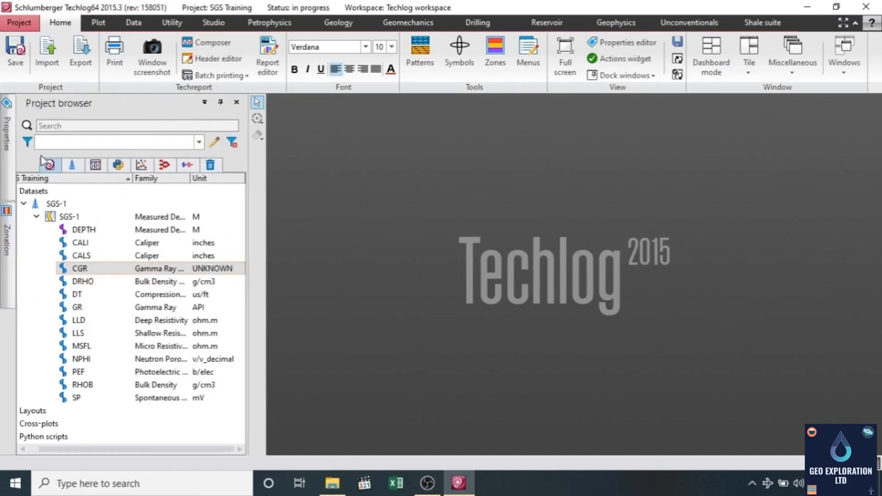
Step: Inspect the project browser's options, conditional selection and grouping settings in the Properties window, and close that window
{"action": "left_click", "coordinate": [10, 139]}
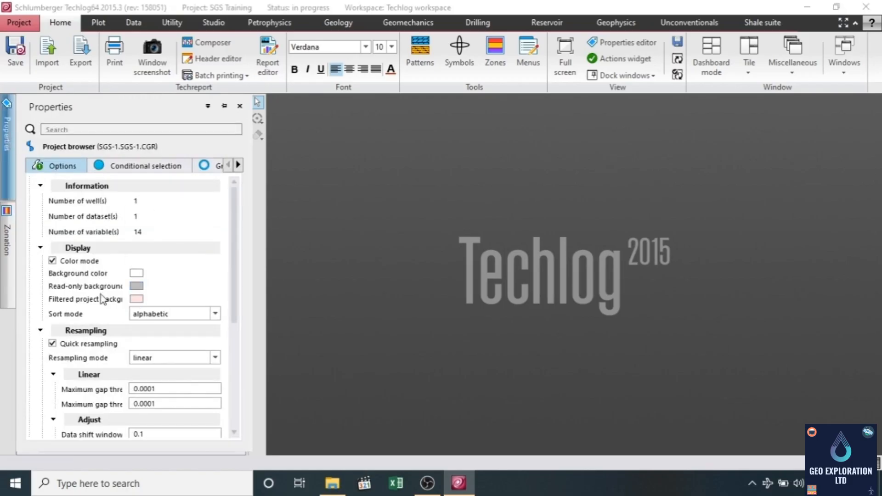
{"action": "scroll", "coordinate": [102, 299], "scroll_direction": "down", "scroll_amount": 1}
{"action": "left_click", "coordinate": [154, 168]}
{"action": "left_click", "coordinate": [238, 165]}
{"action": "left_click", "coordinate": [213, 166]}
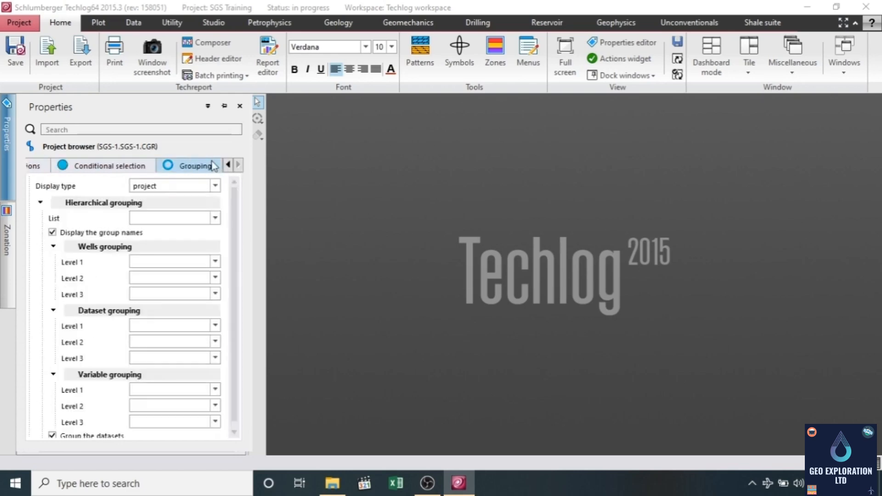
{"action": "left_click", "coordinate": [43, 169]}
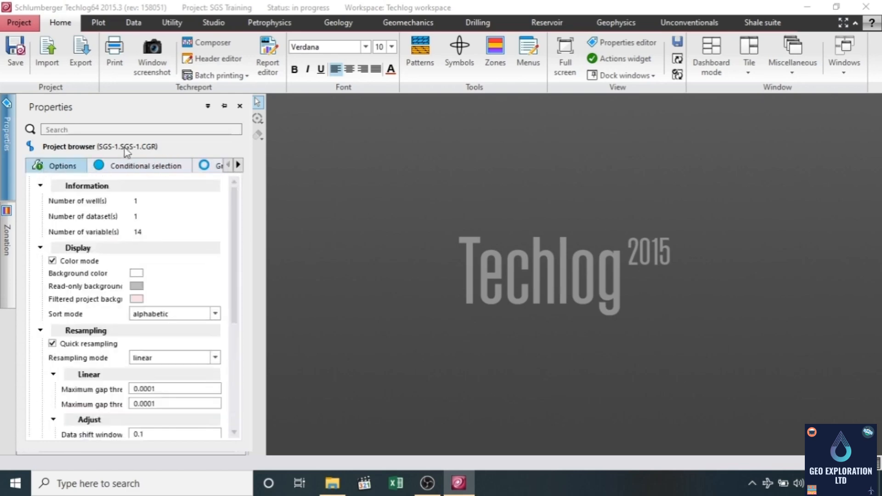
{"action": "left_click", "coordinate": [240, 108]}
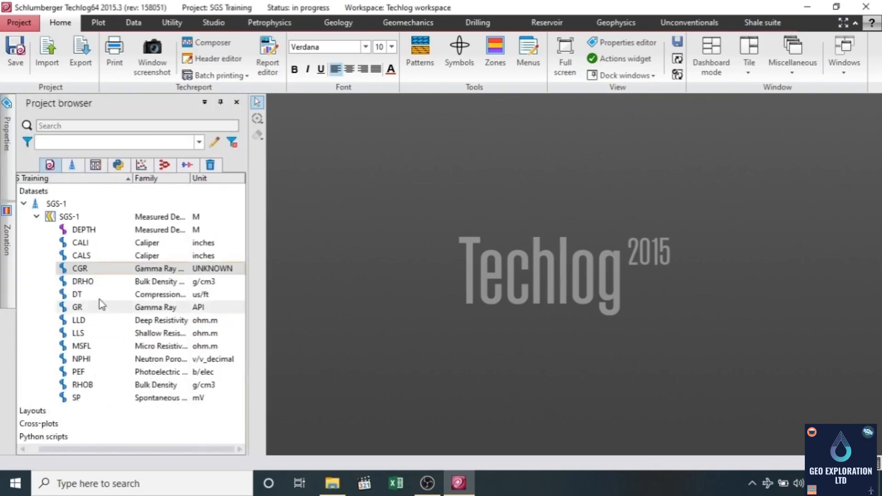
Step: Open the Properties editor as a floating window, place it over the empty workspace, and review its resampling, script and unit system options
{"action": "scroll", "coordinate": [91, 274], "scroll_direction": "left", "scroll_amount": 1}
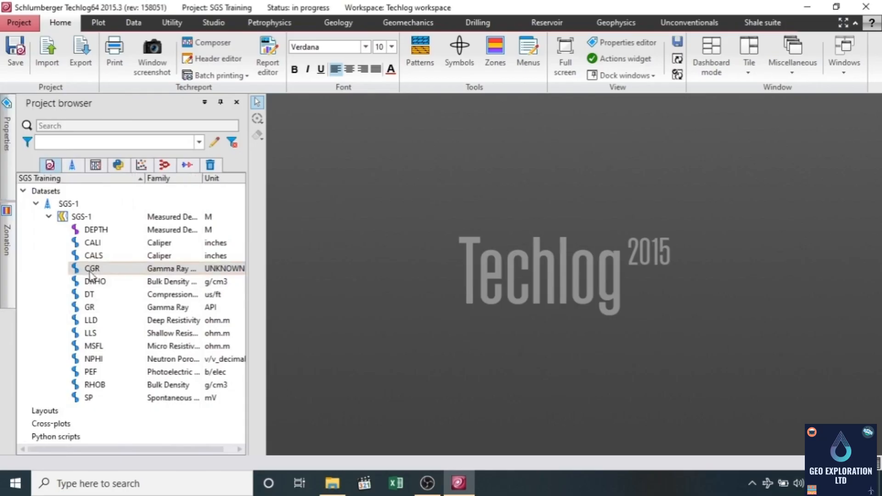
{"action": "key", "text": "F4"}
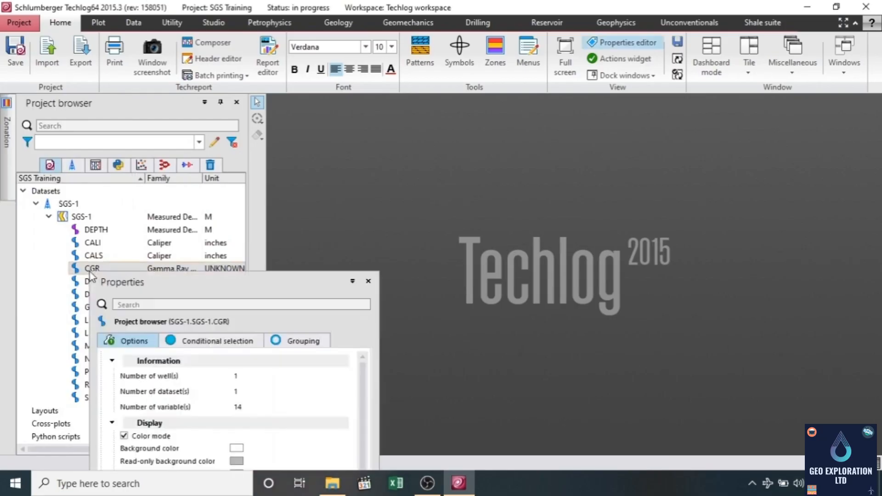
{"action": "left_click_drag", "start_coordinate": [254, 282], "coordinate": [582, 24]}
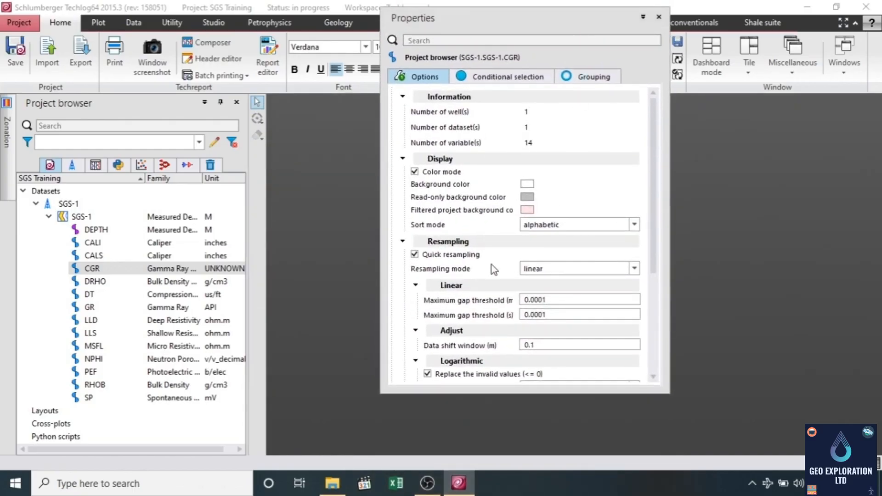
{"action": "scroll", "coordinate": [494, 271], "scroll_direction": "down", "scroll_amount": 5}
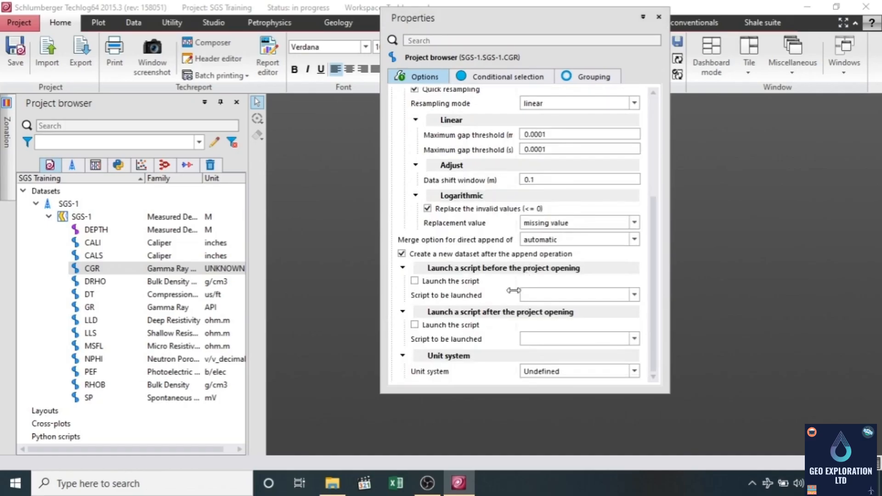
Step: Compare the main parameters of the CALI, CGR, DRHO and CALS curves in the Properties window
{"action": "left_click", "coordinate": [104, 254]}
{"action": "left_click", "coordinate": [106, 245]}
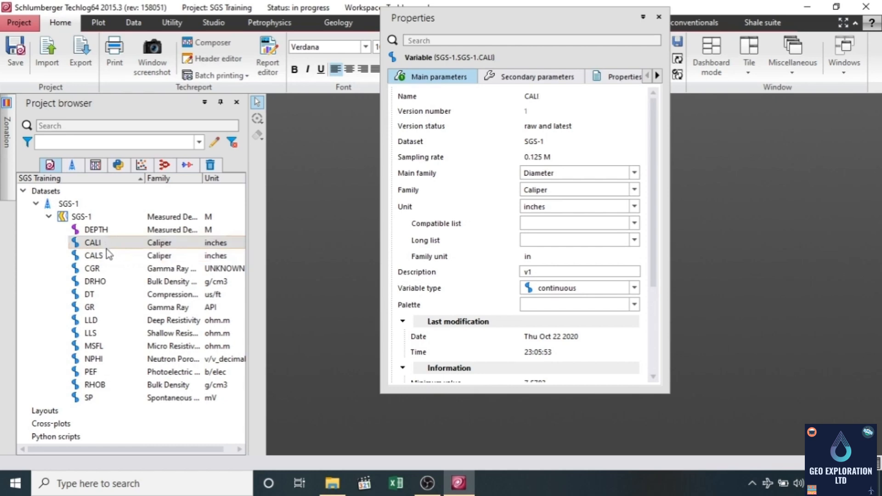
{"action": "left_click", "coordinate": [96, 271]}
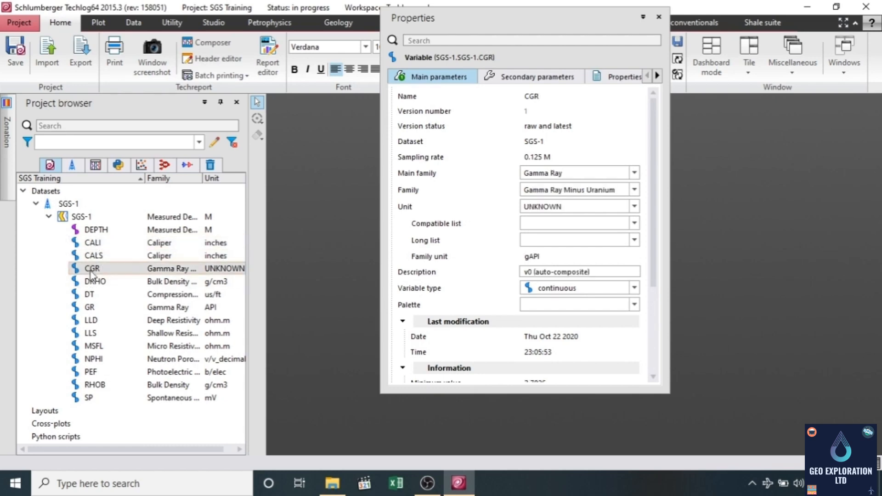
{"action": "key", "text": "Down"}
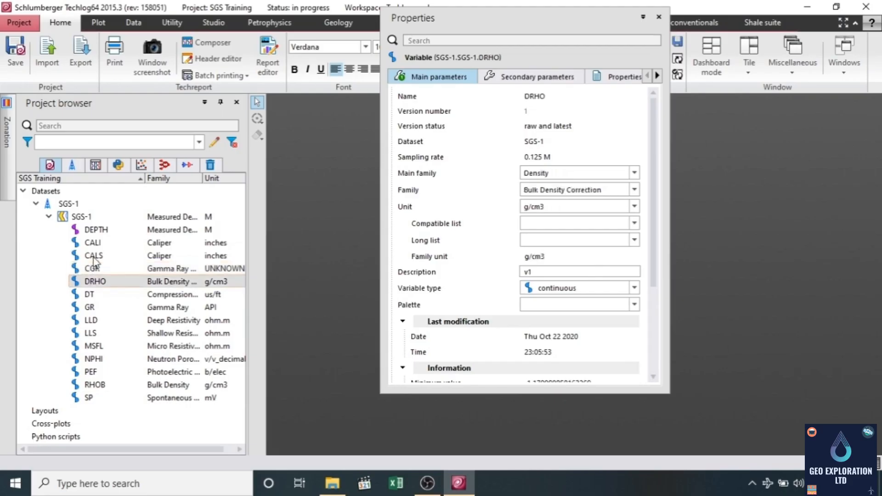
{"action": "left_click", "coordinate": [95, 259]}
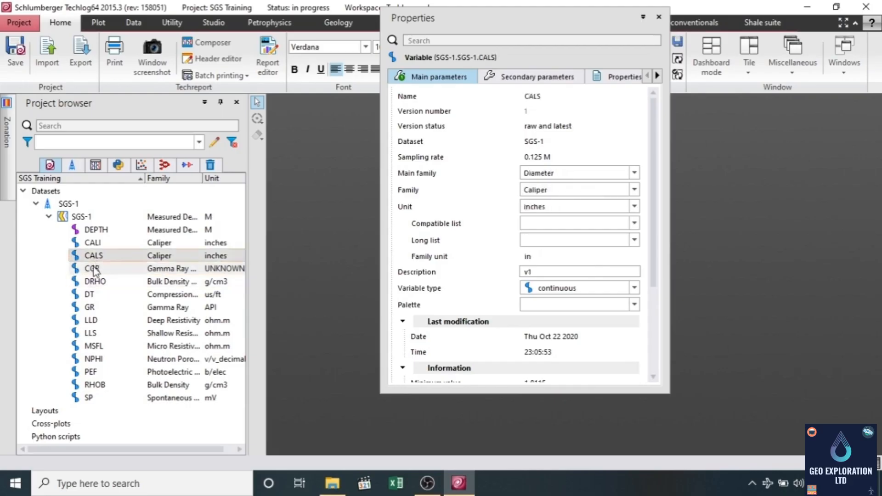
Step: Set the unit of the CGR curve to gAPI so that it matches its family unit
{"action": "left_click", "coordinate": [94, 269]}
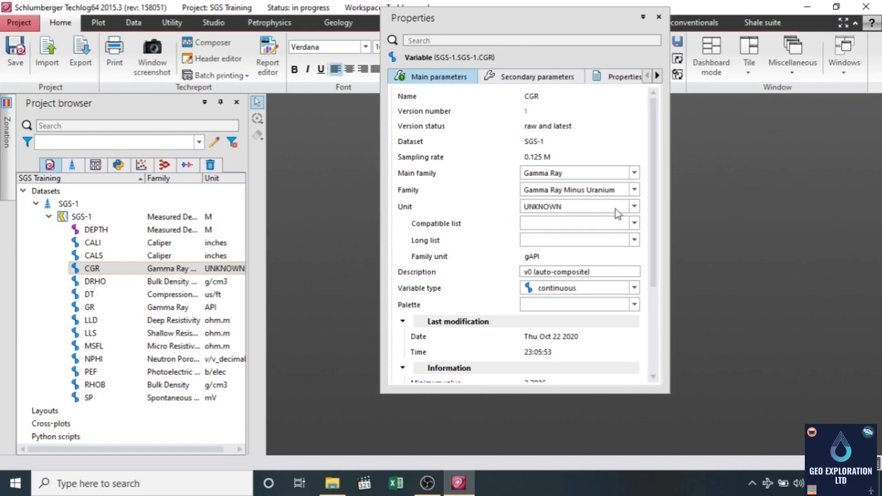
{"action": "left_click", "coordinate": [633, 207]}
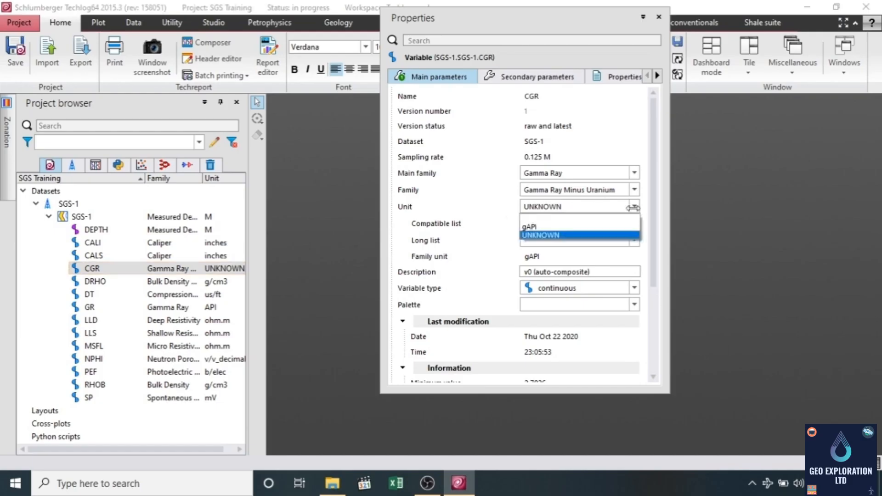
{"action": "left_click", "coordinate": [549, 228]}
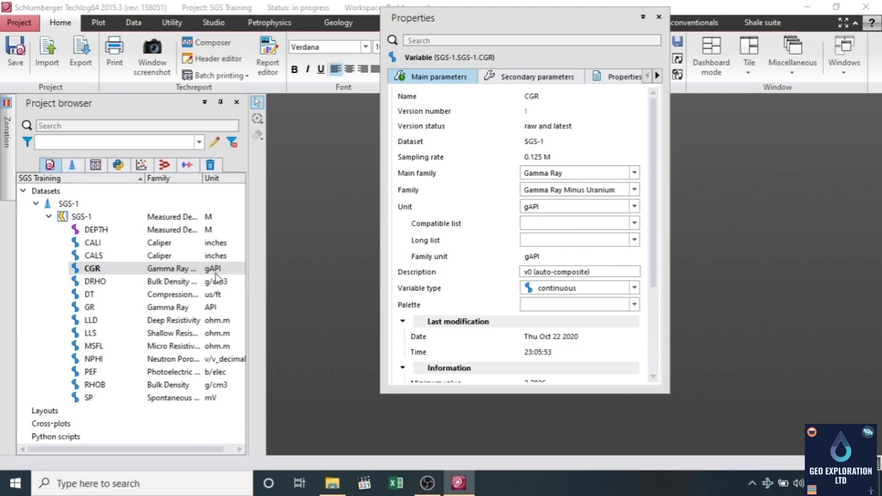
Step: Check the units of the DRHO and DT curves, and set the GR curve's unit to gAPI
{"action": "left_click", "coordinate": [95, 282]}
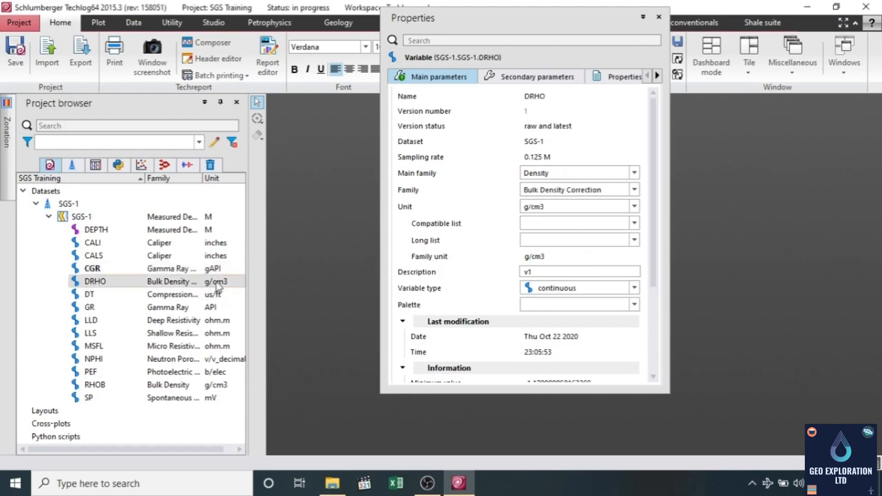
{"action": "left_click", "coordinate": [115, 298]}
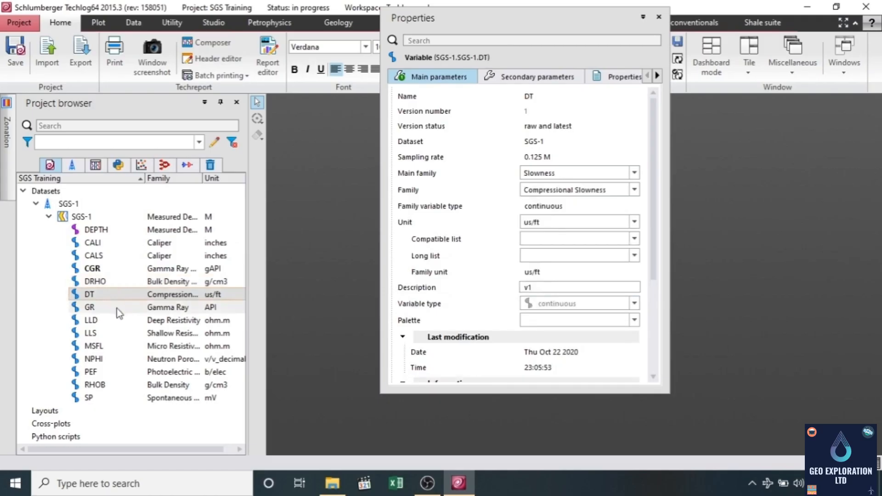
{"action": "left_click", "coordinate": [117, 308]}
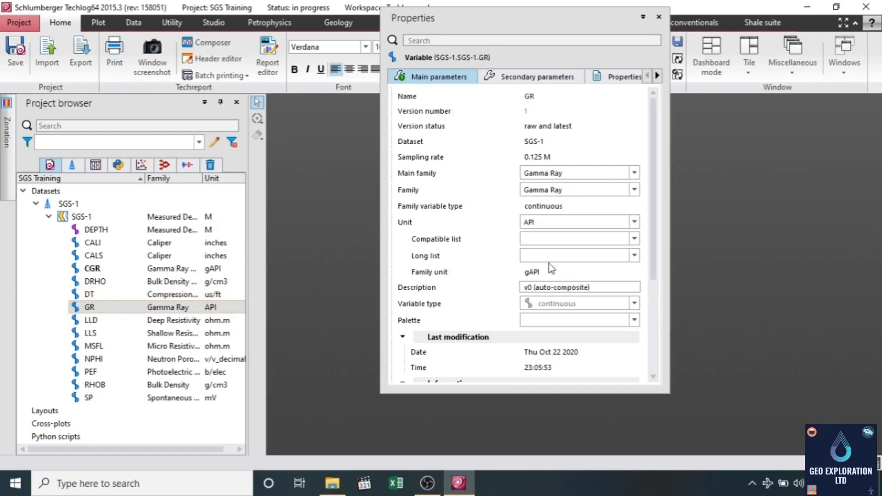
{"action": "left_click", "coordinate": [576, 225]}
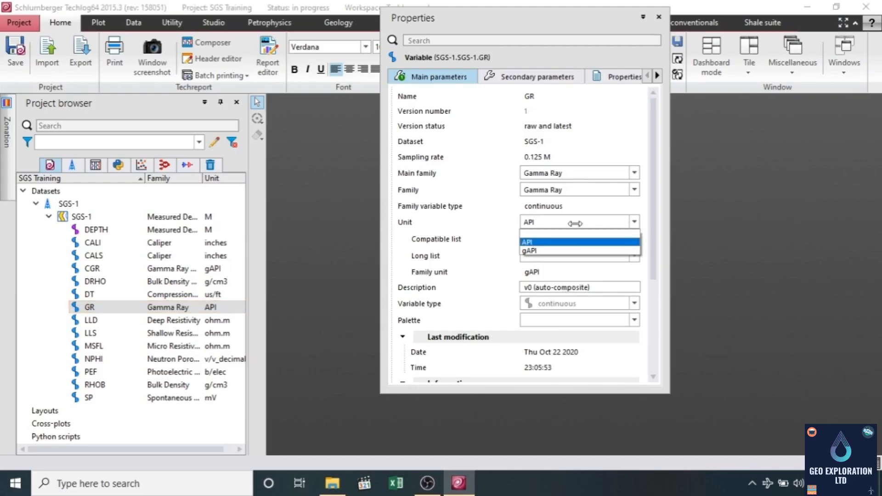
{"action": "left_click", "coordinate": [542, 251]}
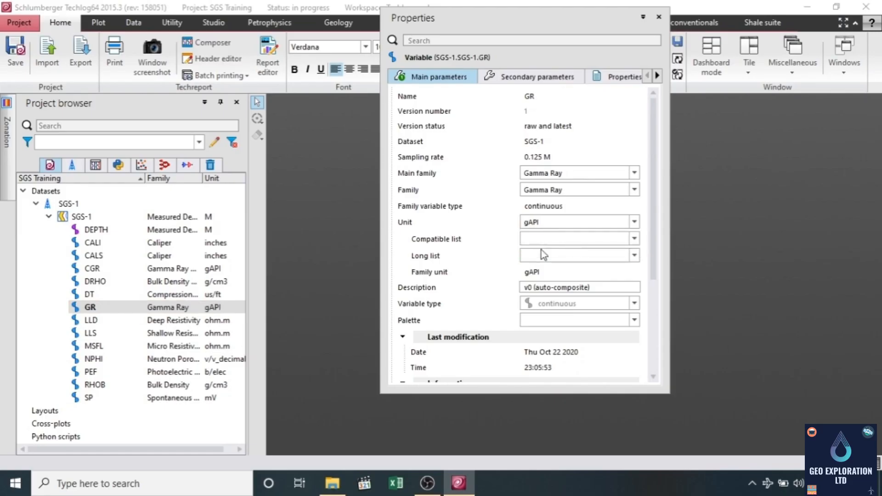
Step: Check the units of the curves from LLD through SP against their family units, and hide the Properties window to the left side
{"action": "left_click", "coordinate": [188, 321]}
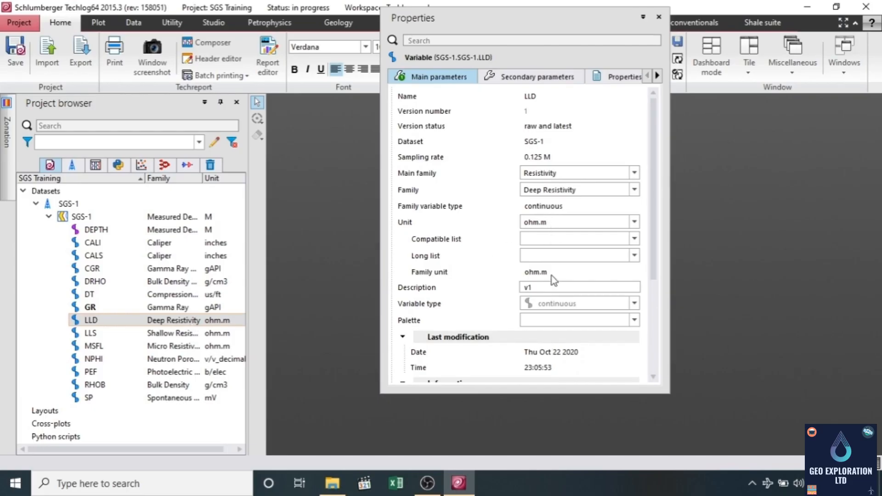
{"action": "left_click", "coordinate": [133, 339]}
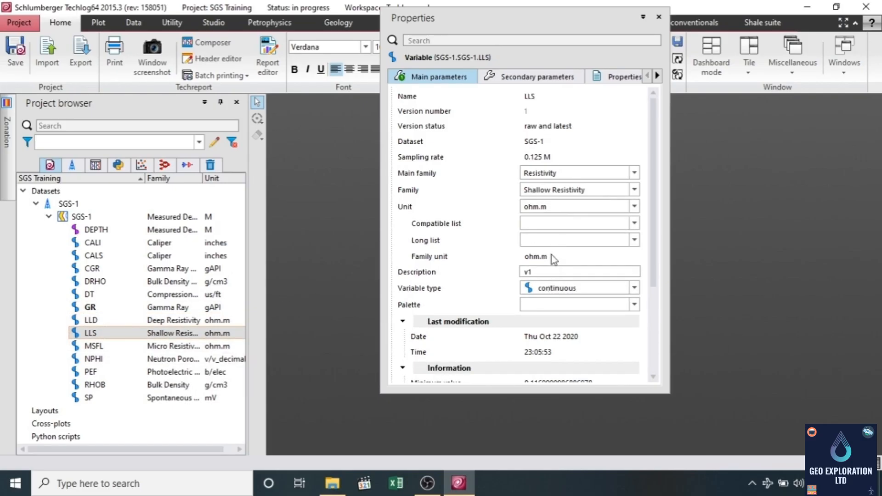
{"action": "left_click", "coordinate": [103, 352]}
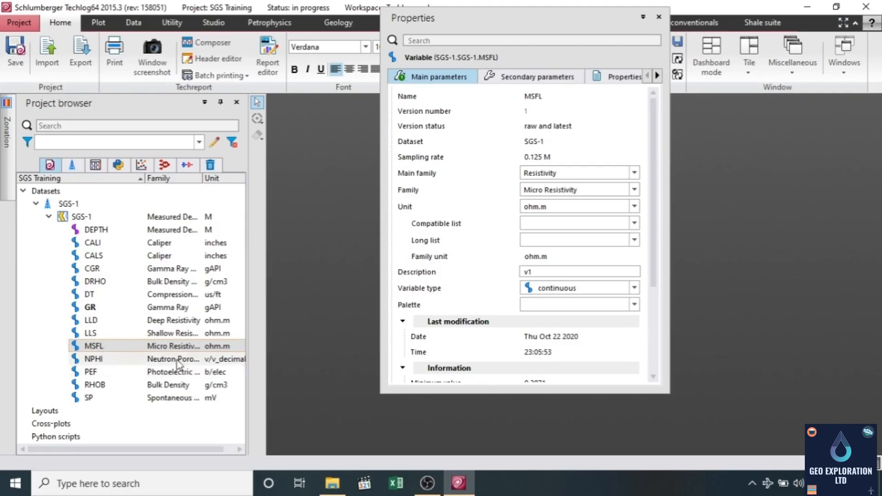
{"action": "left_click", "coordinate": [178, 363]}
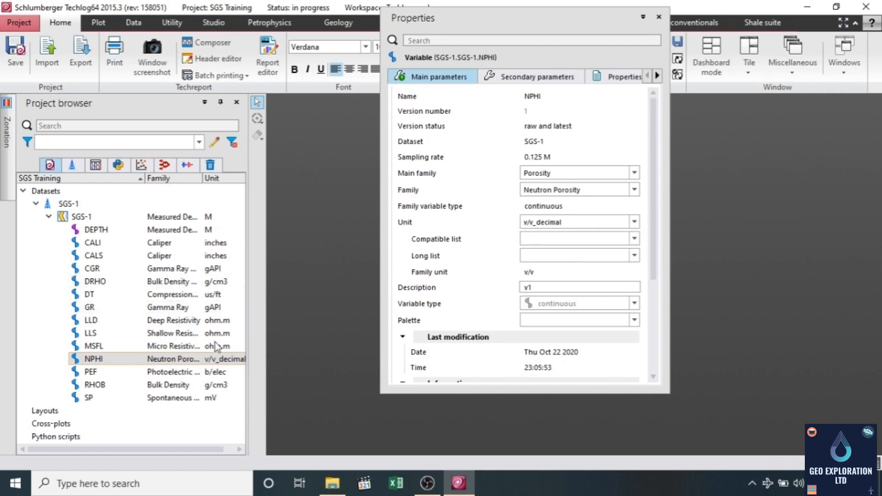
{"action": "left_click", "coordinate": [91, 377]}
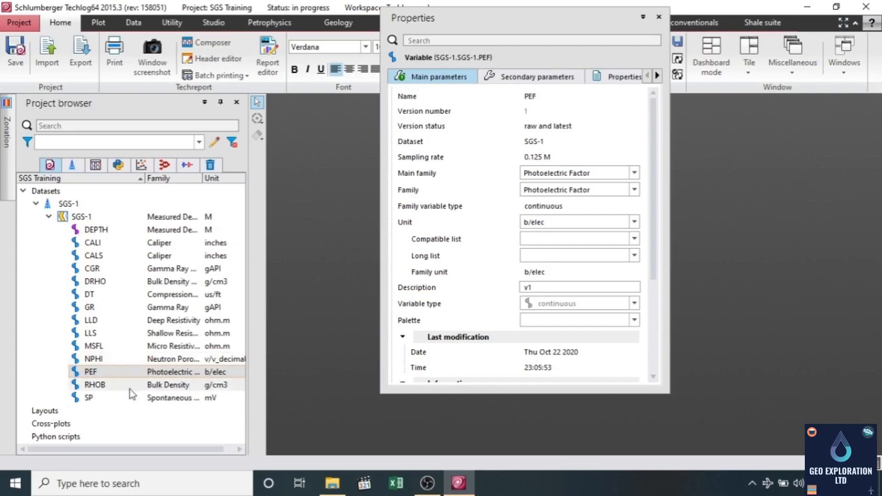
{"action": "left_click", "coordinate": [105, 387]}
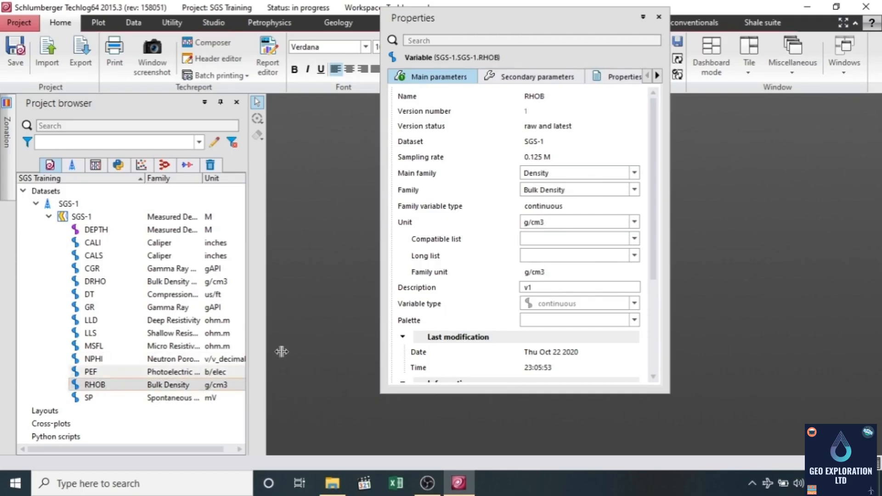
{"action": "left_click", "coordinate": [107, 400]}
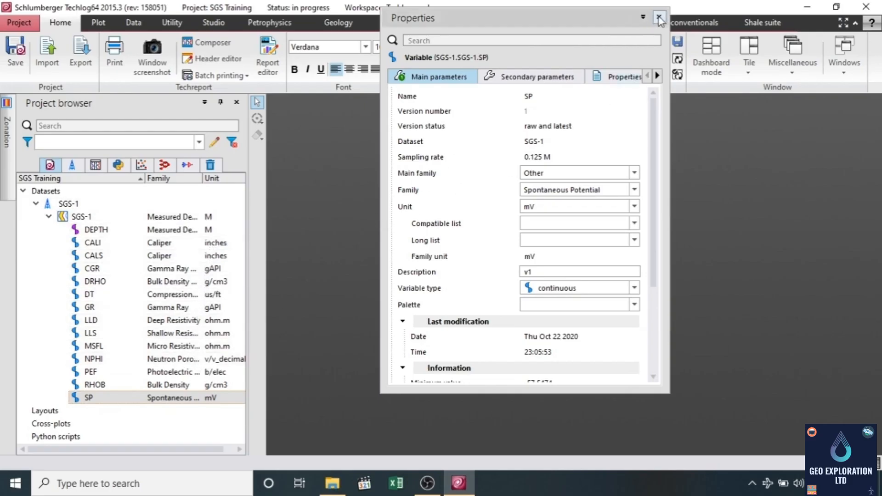
{"action": "left_click", "coordinate": [643, 18]}
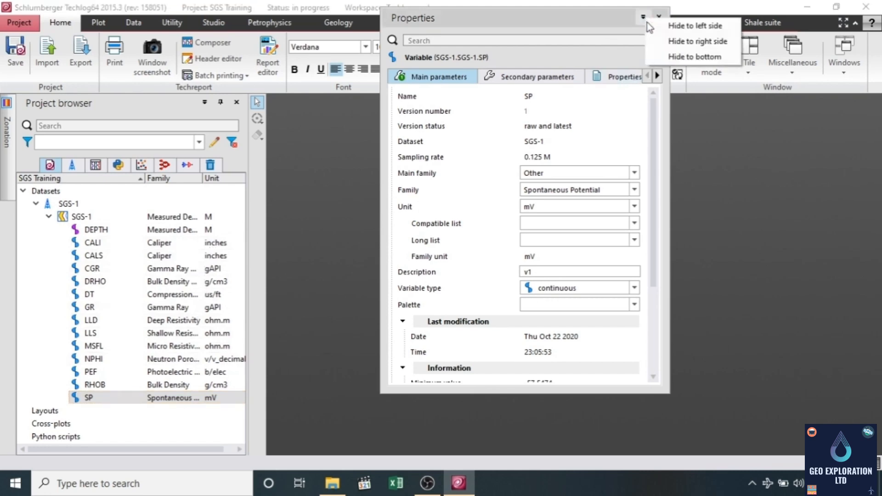
{"action": "left_click", "coordinate": [705, 27]}
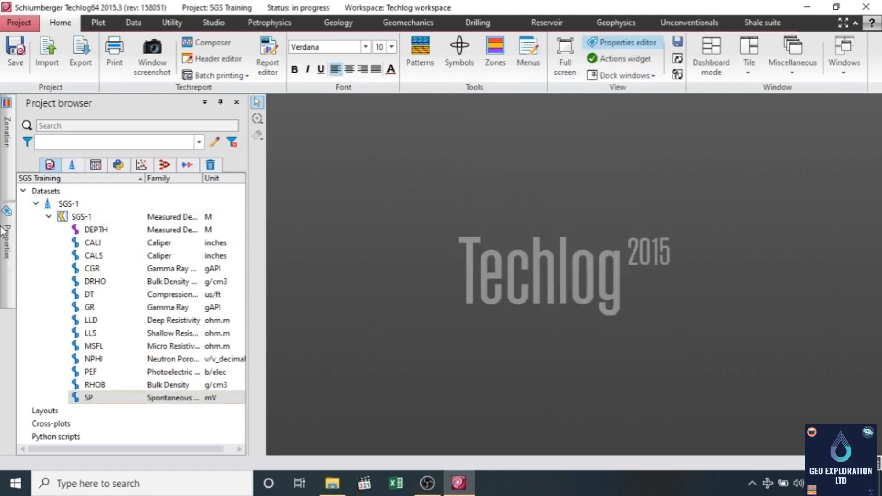
Step: Create a new empty LogView layout and maximize its window
{"action": "left_click", "coordinate": [7, 241]}
{"action": "mouse_move", "coordinate": [4, 248]}
{"action": "left_click", "coordinate": [103, 26]}
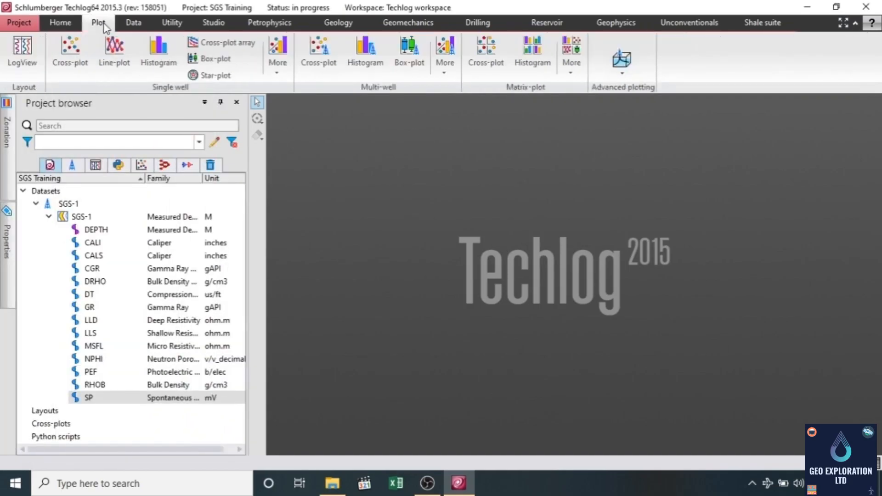
{"action": "left_click", "coordinate": [32, 59]}
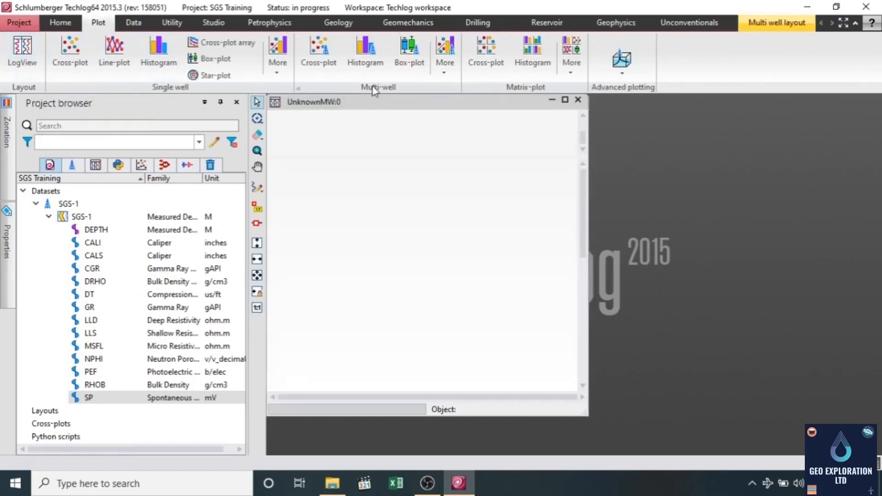
{"action": "left_click_drag", "start_coordinate": [404, 106], "coordinate": [520, 115]}
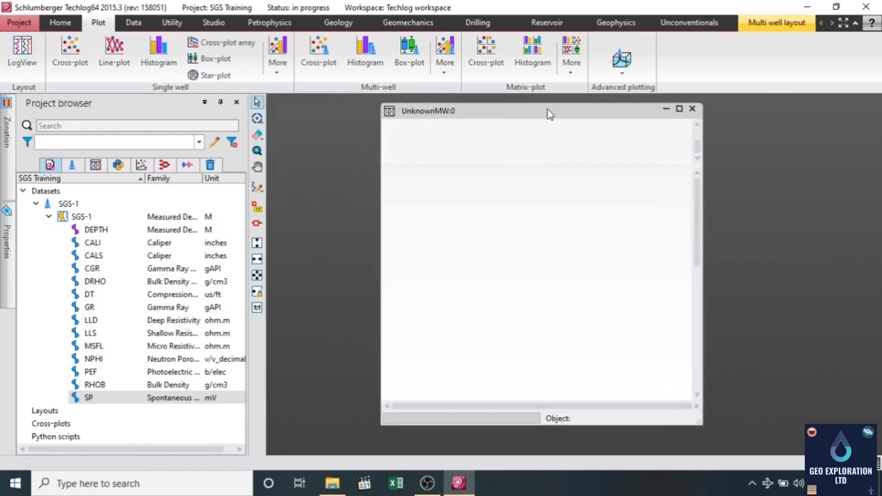
{"action": "left_click", "coordinate": [682, 111]}
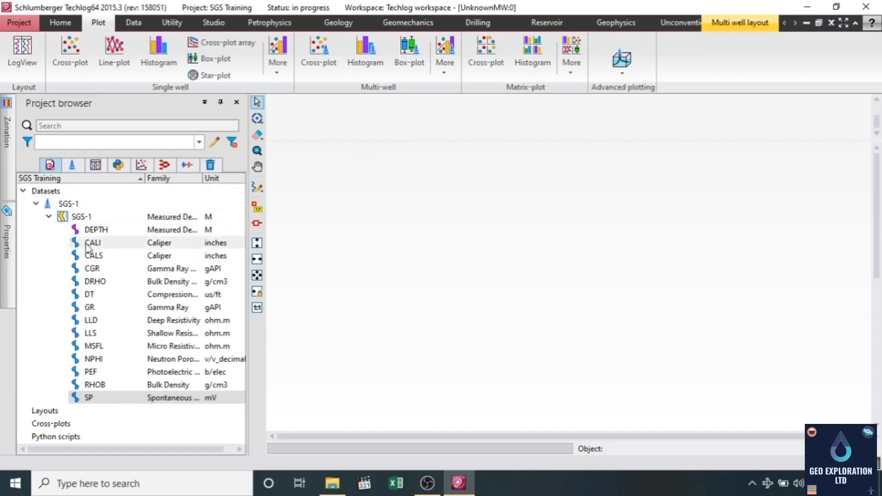
Step: Plot the CALI curve in the empty layout and narrow the Project browser to enlarge the plotting area
{"action": "left_click_drag", "start_coordinate": [87, 245], "coordinate": [384, 222]}
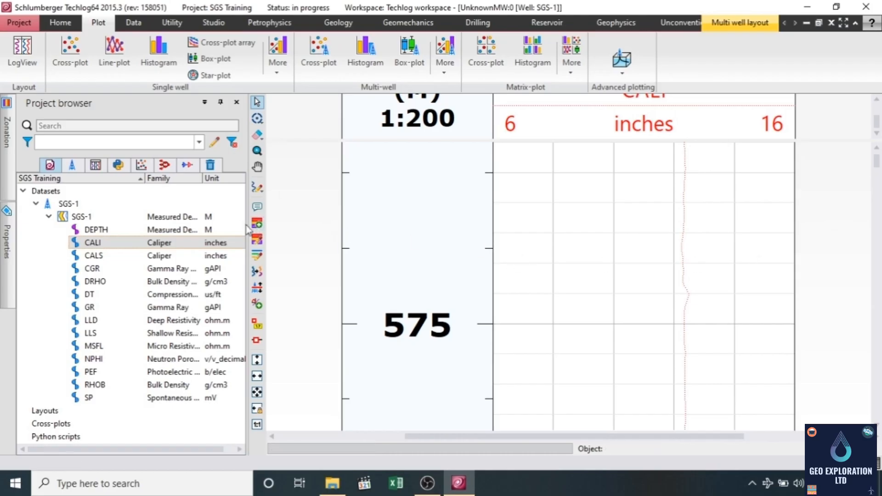
{"action": "left_click_drag", "start_coordinate": [248, 228], "coordinate": [184, 220]}
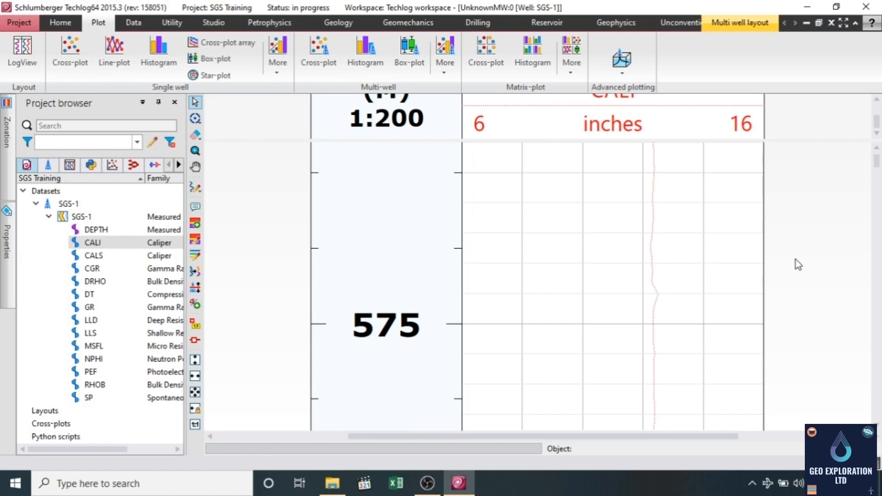
{"action": "scroll", "coordinate": [797, 263], "scroll_direction": "down", "scroll_amount": 5}
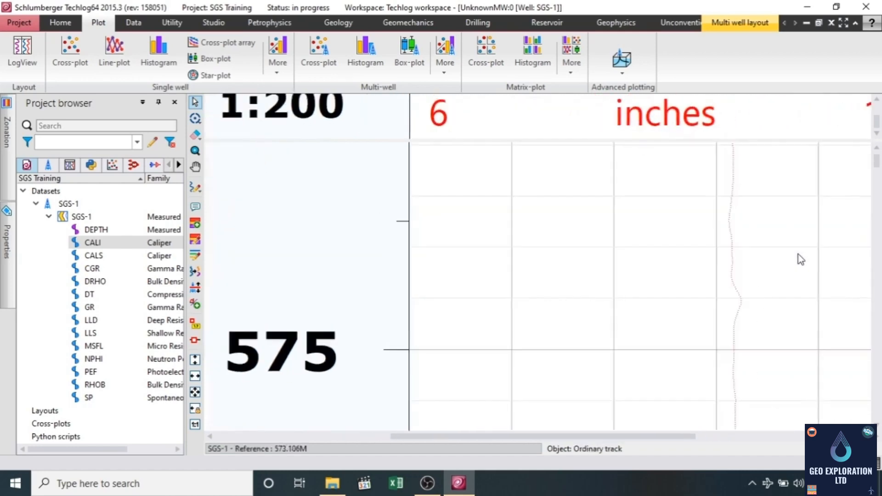
{"action": "scroll", "coordinate": [802, 270], "scroll_direction": "down", "scroll_amount": 2}
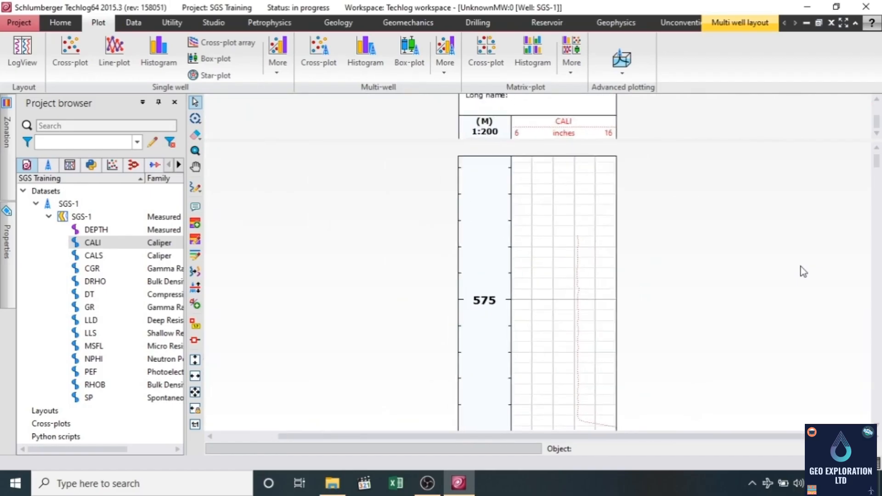
{"action": "scroll", "coordinate": [803, 270], "scroll_direction": "up", "scroll_amount": 3}
{"action": "scroll", "coordinate": [803, 270], "scroll_direction": "down", "scroll_amount": 3}
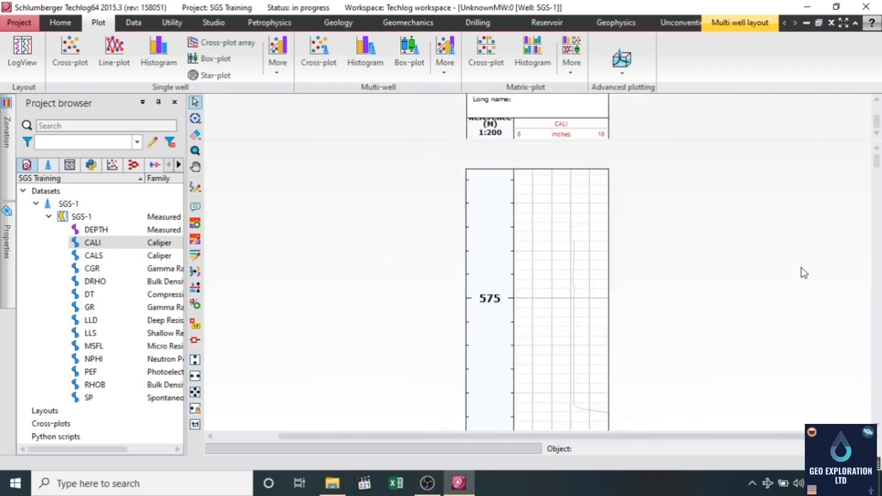
{"action": "scroll", "coordinate": [804, 271], "scroll_direction": "up", "scroll_amount": 2}
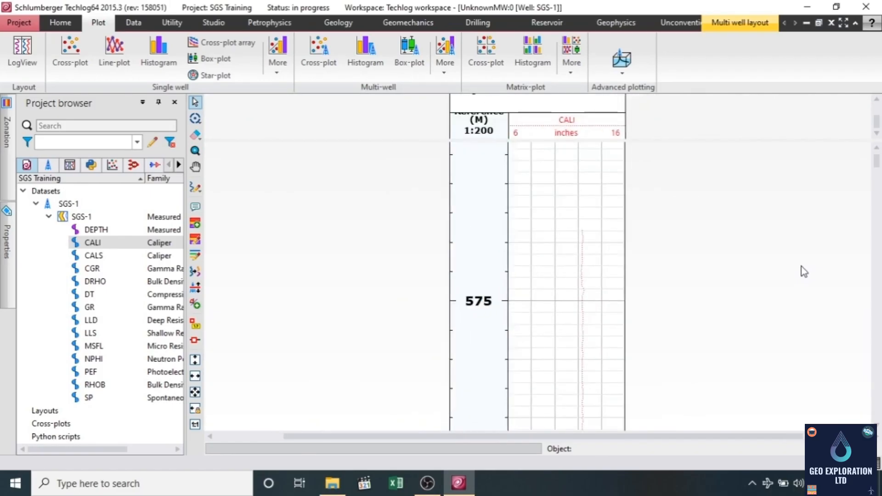
{"action": "left_click_drag", "start_coordinate": [767, 436], "coordinate": [804, 439]}
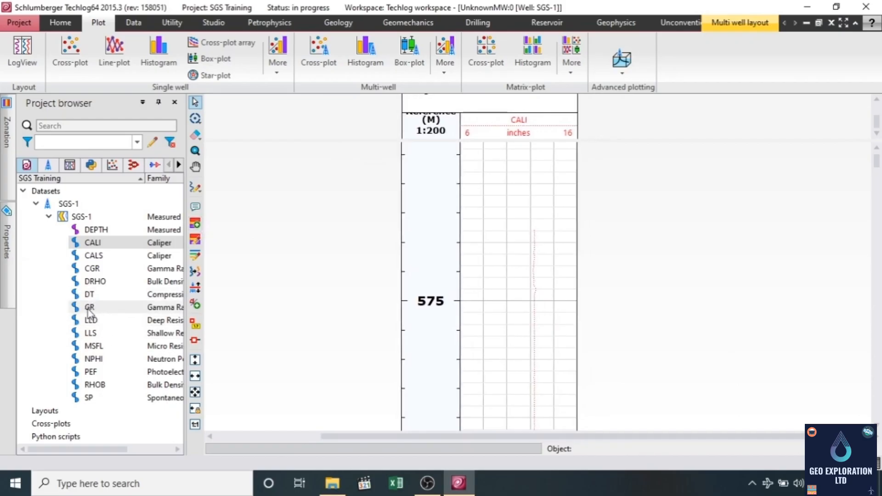
Step: Add the GR curve to the CALI track and delete its baseline area fill
{"action": "left_click_drag", "start_coordinate": [87, 309], "coordinate": [511, 266]}
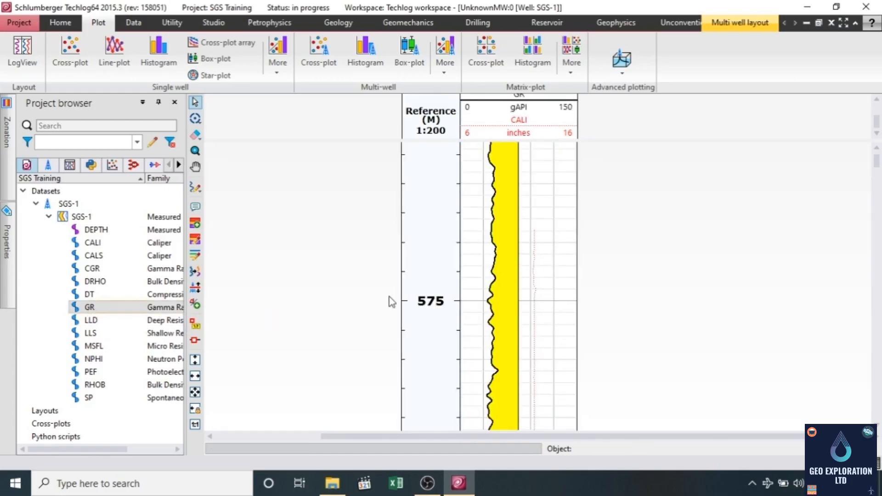
{"action": "scroll", "coordinate": [547, 121], "scroll_direction": "up", "scroll_amount": 2}
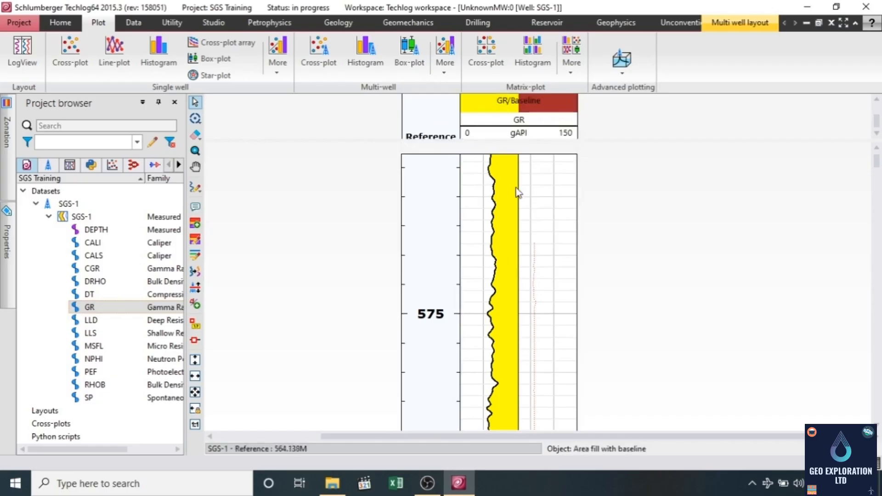
{"action": "mouse_move", "coordinate": [518, 184]}
{"action": "left_mouse_down"}
{"action": "mouse_move", "coordinate": [509, 184]}
{"action": "mouse_move", "coordinate": [519, 184]}
{"action": "left_mouse_up"}
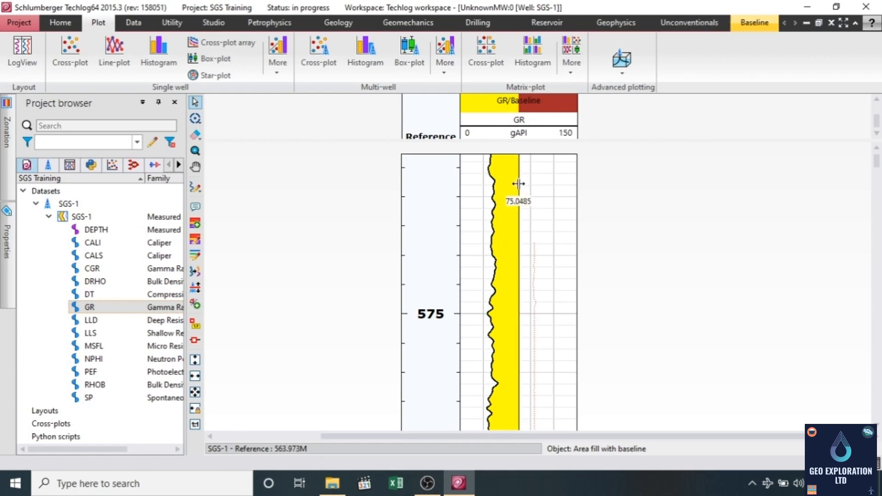
{"action": "right_click", "coordinate": [518, 184]}
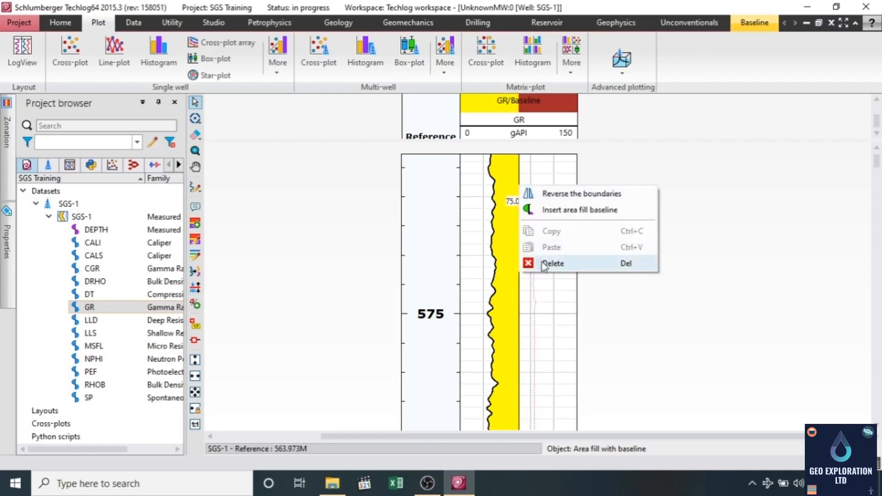
{"action": "left_click", "coordinate": [547, 263]}
Step: Examine the GR and CALI curves along the well at different depth scales and zoom levels
{"action": "scroll", "coordinate": [508, 275], "scroll_direction": "up", "scroll_amount": 1}
{"action": "scroll", "coordinate": [509, 275], "scroll_direction": "down", "scroll_amount": 3}
{"action": "scroll", "coordinate": [509, 274], "scroll_direction": "up", "scroll_amount": 1}
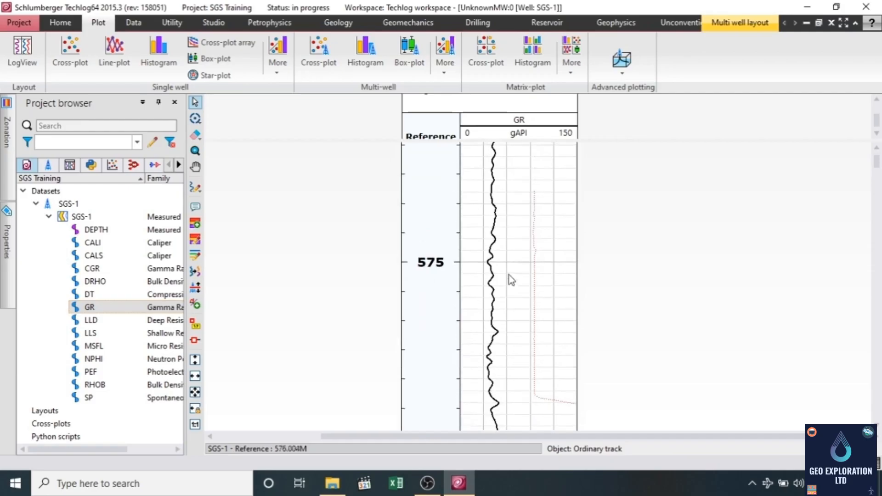
{"action": "scroll", "coordinate": [509, 275], "scroll_direction": "down", "scroll_amount": 3}
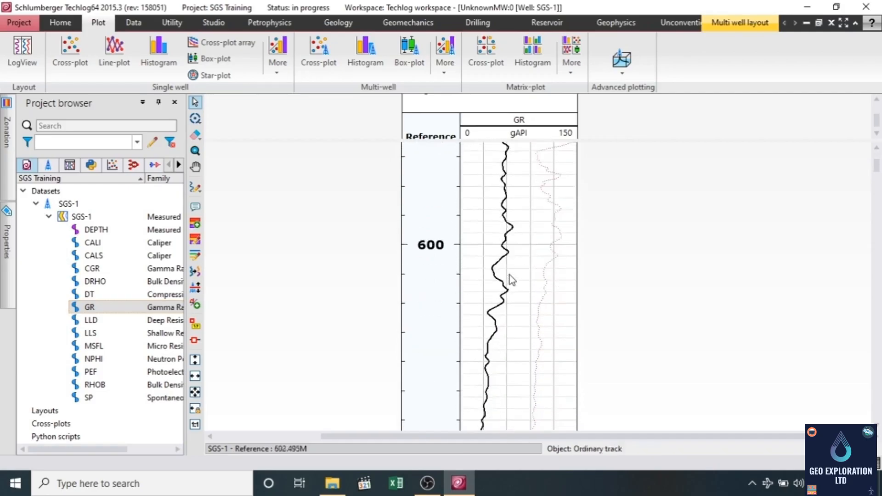
{"action": "scroll", "coordinate": [508, 274], "scroll_direction": "down", "scroll_amount": 4}
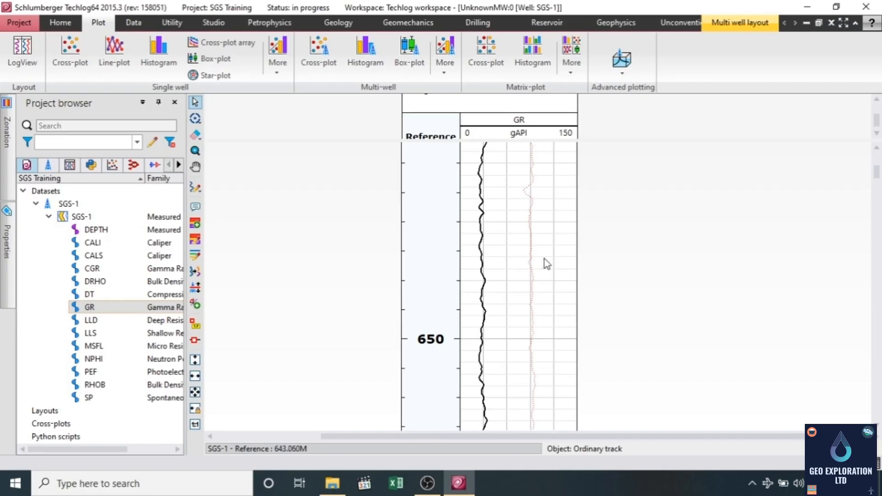
{"action": "scroll", "coordinate": [544, 258], "scroll_direction": "up", "scroll_amount": 7}
{"action": "scroll", "coordinate": [544, 258], "scroll_direction": "down", "scroll_amount": 1}
{"action": "scroll", "coordinate": [544, 258], "scroll_direction": "down", "scroll_amount": 8}
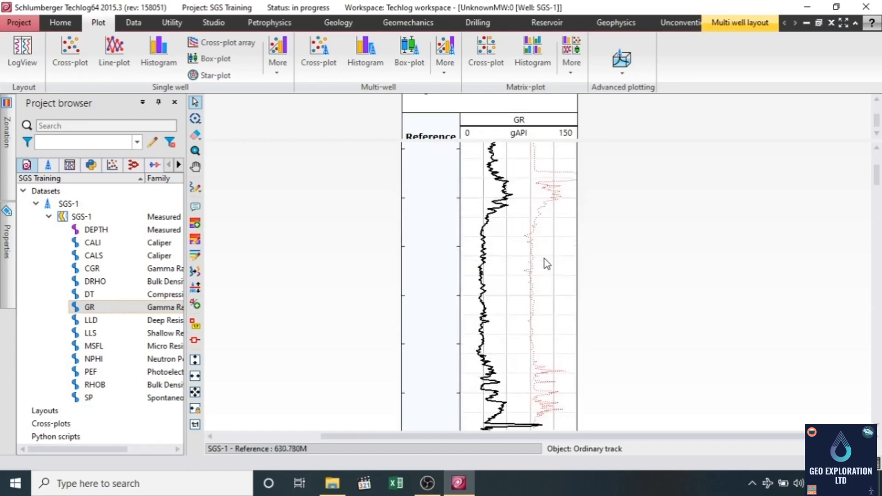
{"action": "scroll", "coordinate": [544, 264], "scroll_direction": "down", "scroll_amount": 2}
{"action": "scroll", "coordinate": [624, 244], "scroll_direction": "down", "scroll_amount": 8}
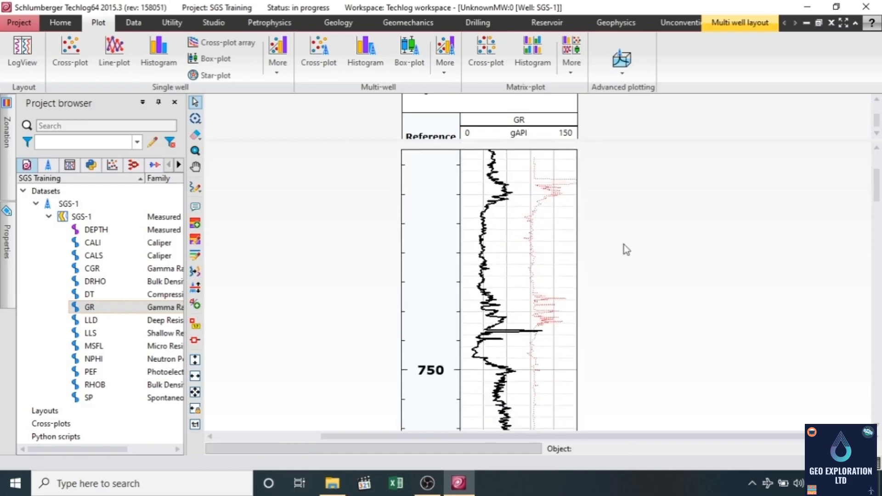
{"action": "scroll", "coordinate": [624, 244], "scroll_direction": "down", "scroll_amount": 10}
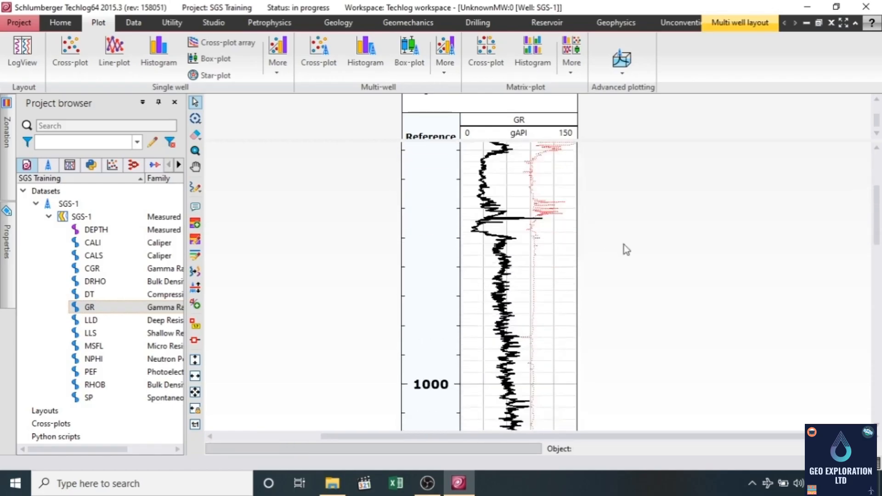
{"action": "scroll", "coordinate": [624, 244], "scroll_direction": "down", "scroll_amount": 1}
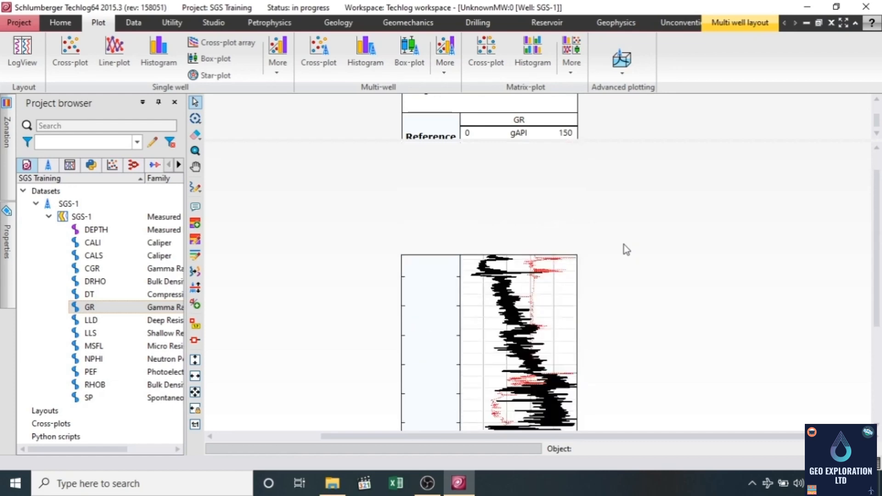
{"action": "scroll", "coordinate": [624, 244], "scroll_direction": "up", "scroll_amount": 4}
{"action": "scroll", "coordinate": [623, 244], "scroll_direction": "up", "scroll_amount": 4}
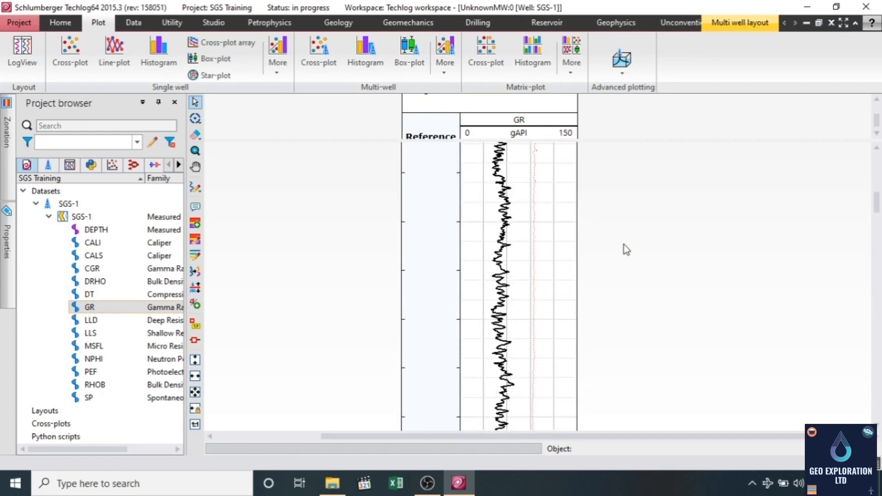
{"action": "scroll", "coordinate": [624, 245], "scroll_direction": "down", "scroll_amount": 1}
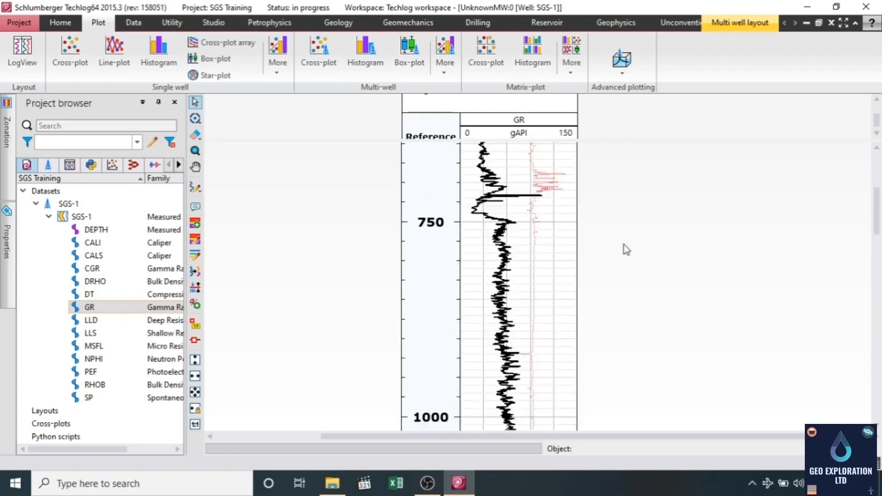
{"action": "scroll", "coordinate": [624, 244], "scroll_direction": "down", "scroll_amount": 1}
{"action": "scroll", "coordinate": [624, 244], "scroll_direction": "up", "scroll_amount": 1}
{"action": "scroll", "coordinate": [623, 244], "scroll_direction": "up", "scroll_amount": 1}
{"action": "scroll", "coordinate": [624, 244], "scroll_direction": "up", "scroll_amount": 1}
{"action": "scroll", "coordinate": [623, 244], "scroll_direction": "down", "scroll_amount": 1}
{"action": "scroll", "coordinate": [624, 244], "scroll_direction": "down", "scroll_amount": 1}
{"action": "scroll", "coordinate": [620, 271], "scroll_direction": "up", "scroll_amount": 3}
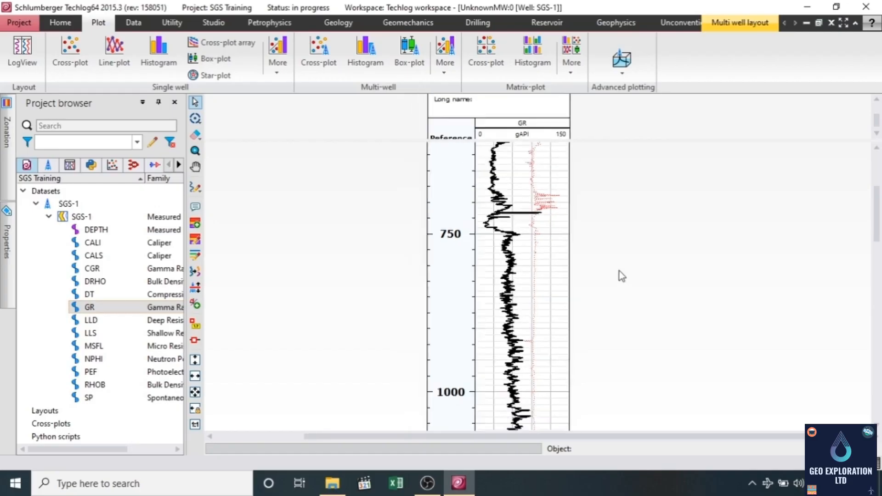
{"action": "scroll", "coordinate": [620, 259], "scroll_direction": "down", "scroll_amount": 1}
{"action": "scroll", "coordinate": [621, 266], "scroll_direction": "down", "scroll_amount": 2}
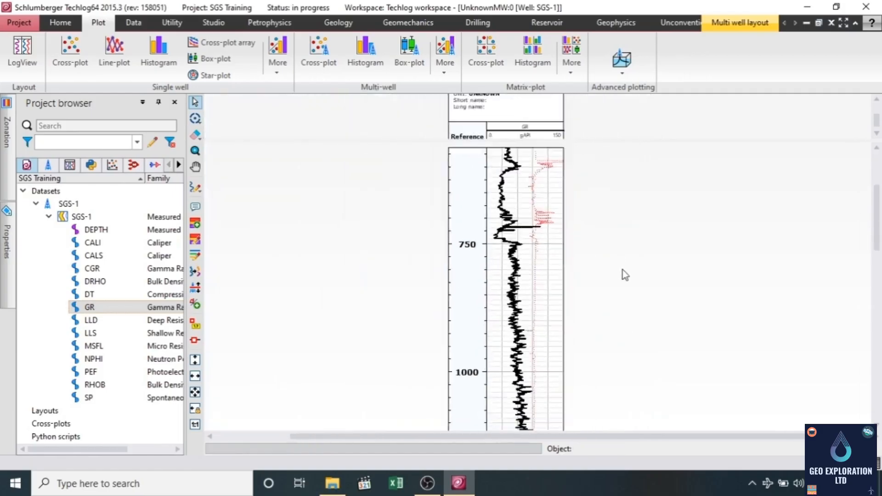
{"action": "scroll", "coordinate": [622, 269], "scroll_direction": "up", "scroll_amount": 1}
{"action": "scroll", "coordinate": [622, 268], "scroll_direction": "down", "scroll_amount": 3}
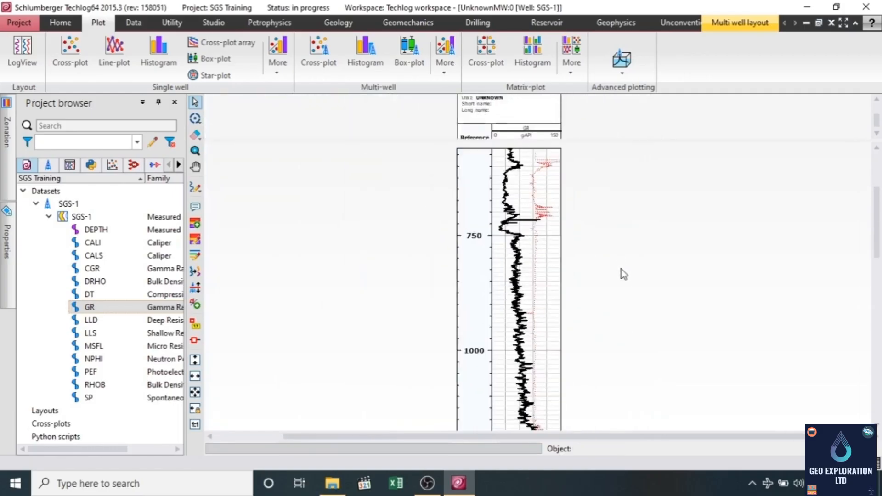
{"action": "scroll", "coordinate": [621, 269], "scroll_direction": "up", "scroll_amount": 2}
{"action": "scroll", "coordinate": [621, 269], "scroll_direction": "up", "scroll_amount": 3}
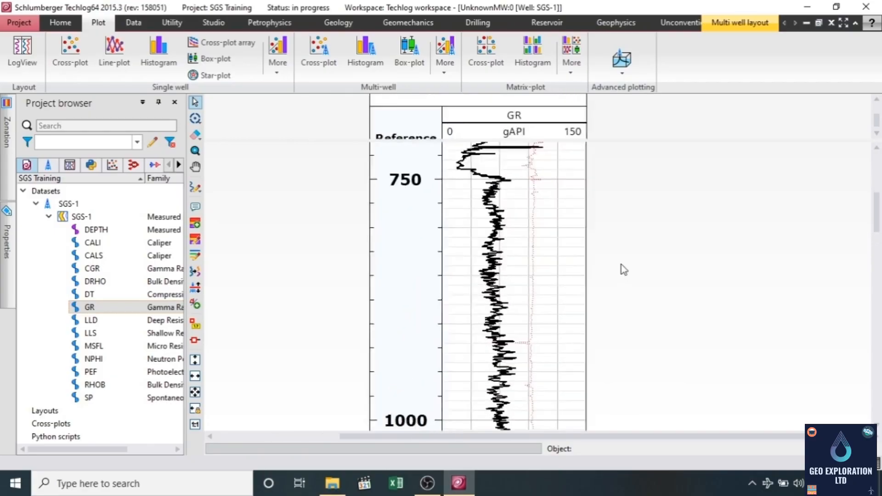
{"action": "scroll", "coordinate": [621, 265], "scroll_direction": "down", "scroll_amount": 1}
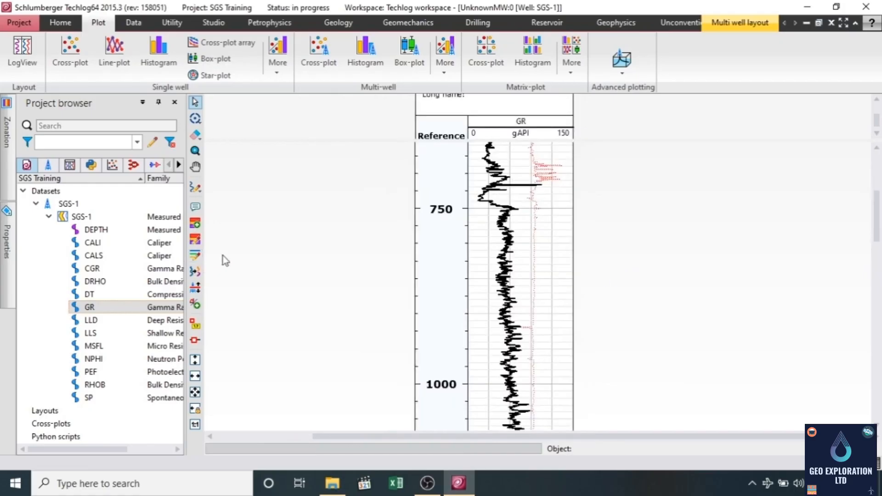
Step: Add the SP curve to the GR and CALI track, and plot LLD, LLS and MSFL together in a new track beside it
{"action": "left_click", "coordinate": [101, 398]}
{"action": "mouse_move", "coordinate": [101, 398]}
{"action": "left_mouse_down"}
{"action": "mouse_move", "coordinate": [177, 396]}
{"action": "mouse_move", "coordinate": [519, 278]}
{"action": "left_mouse_up"}
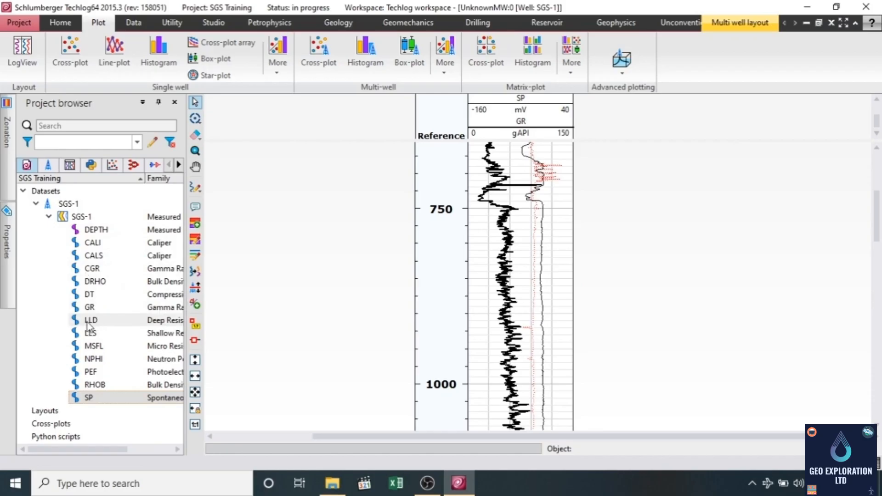
{"action": "left_click_drag", "start_coordinate": [89, 324], "coordinate": [591, 266]}
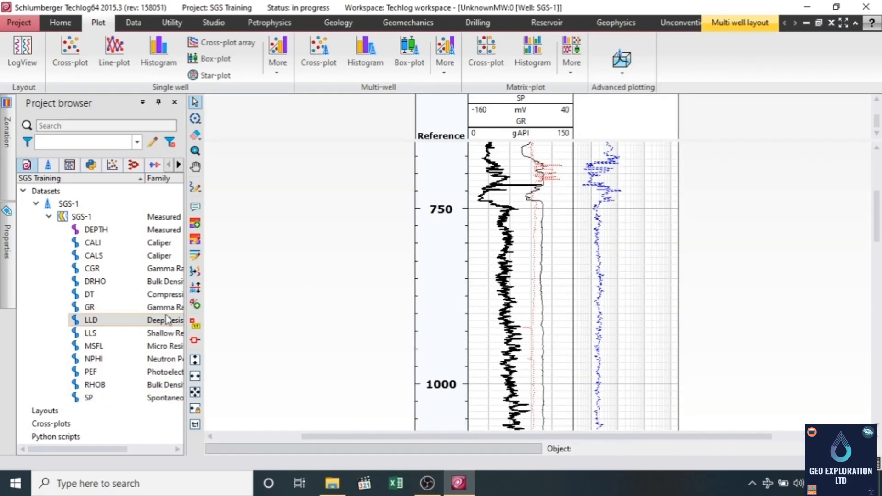
{"action": "left_click_drag", "start_coordinate": [109, 335], "coordinate": [636, 313]}
{"action": "left_click_drag", "start_coordinate": [95, 346], "coordinate": [624, 297]}
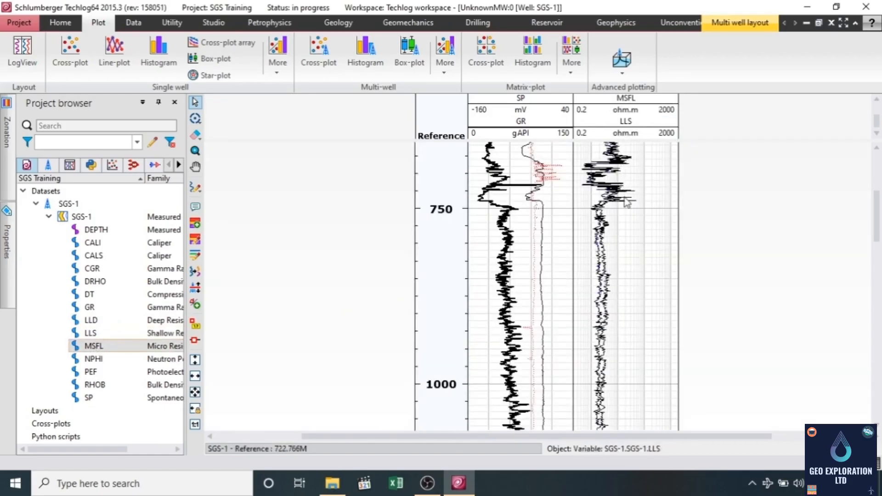
{"action": "left_click", "coordinate": [630, 284]}
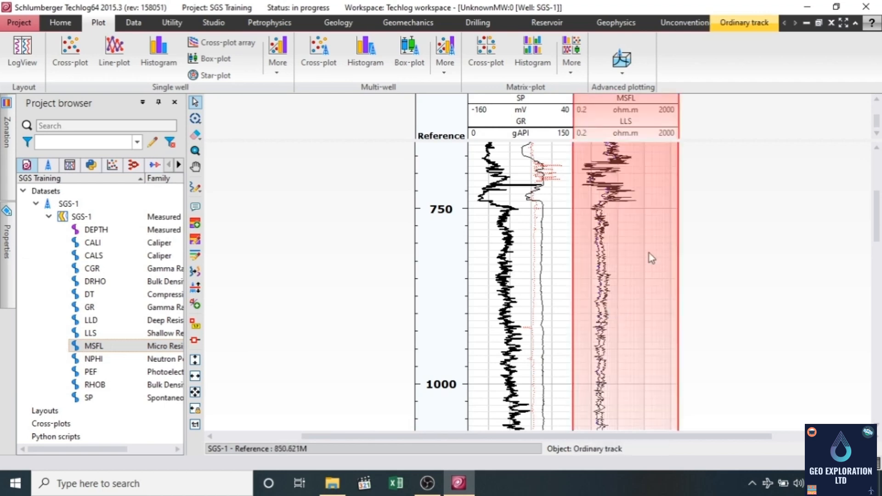
{"action": "left_click", "coordinate": [752, 188]}
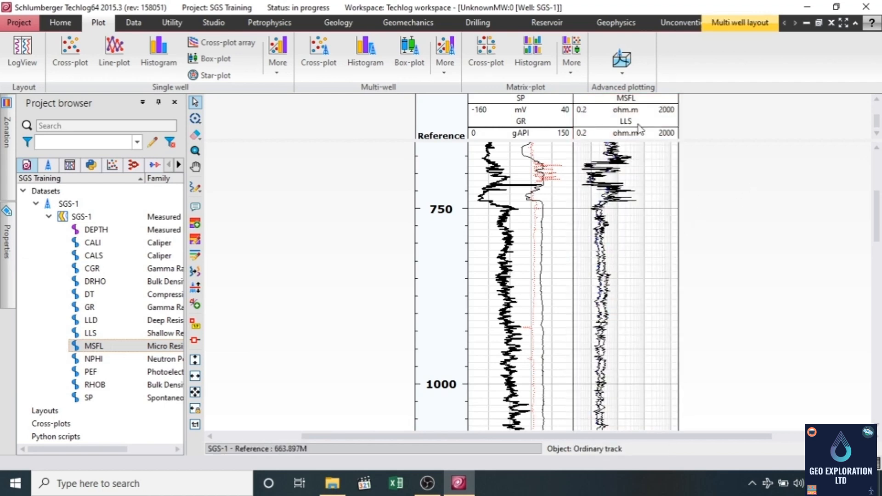
{"action": "scroll", "coordinate": [640, 138], "scroll_direction": "up", "scroll_amount": 1}
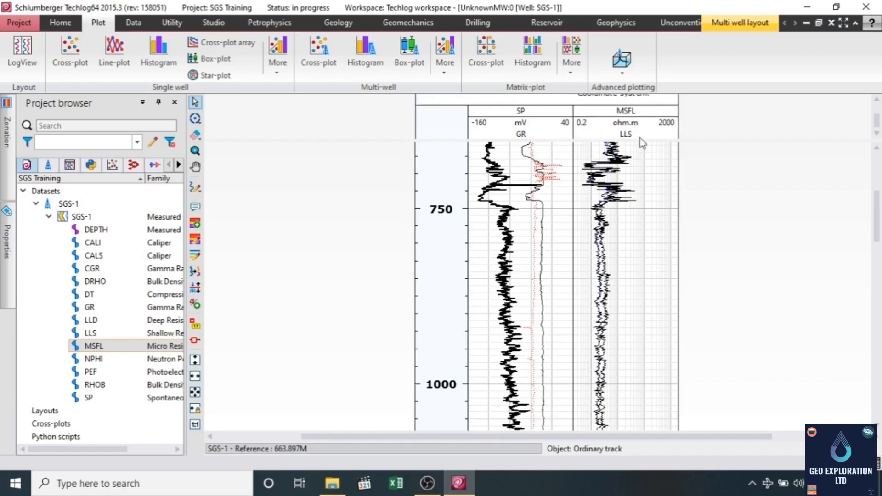
Step: Change the LLD curve's colour to red in its display options
{"action": "scroll", "coordinate": [641, 143], "scroll_direction": "down", "scroll_amount": 3}
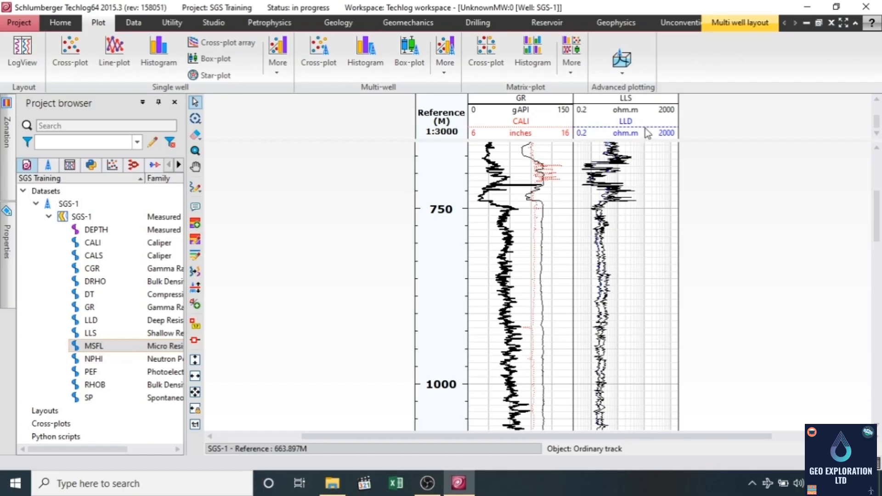
{"action": "left_click", "coordinate": [646, 133]}
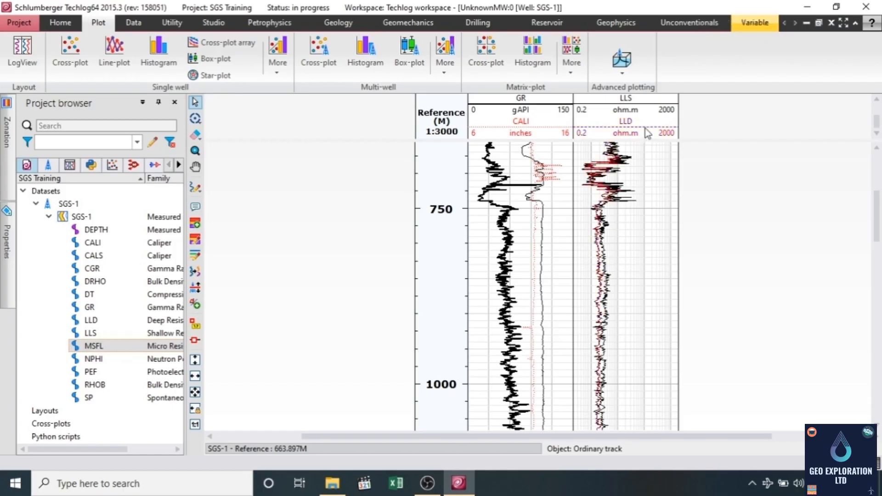
{"action": "left_click", "coordinate": [6, 243]}
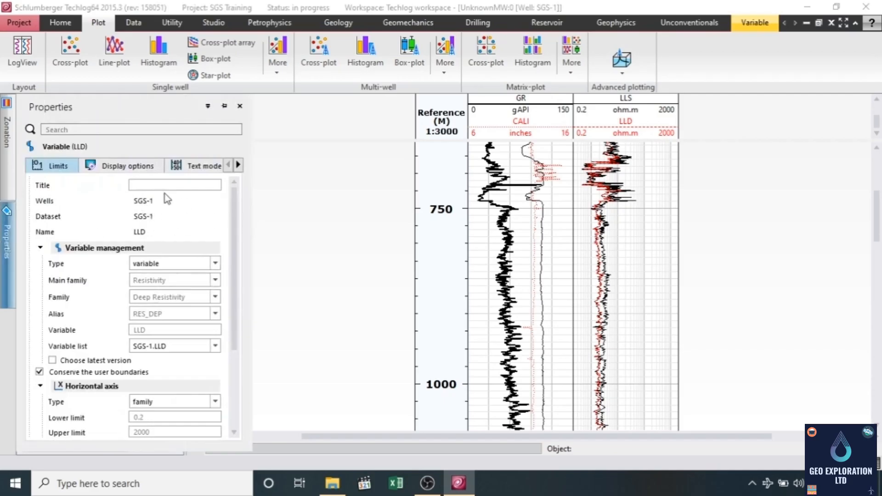
{"action": "left_click", "coordinate": [127, 167]}
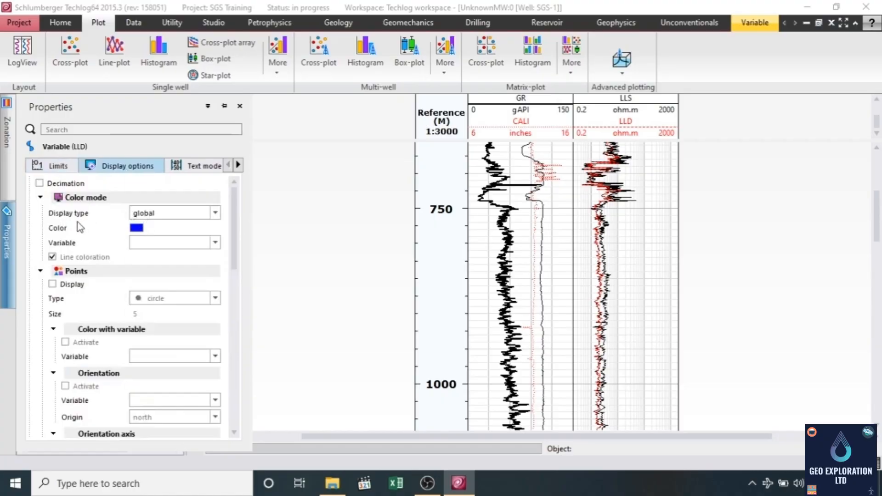
{"action": "left_click", "coordinate": [136, 228]}
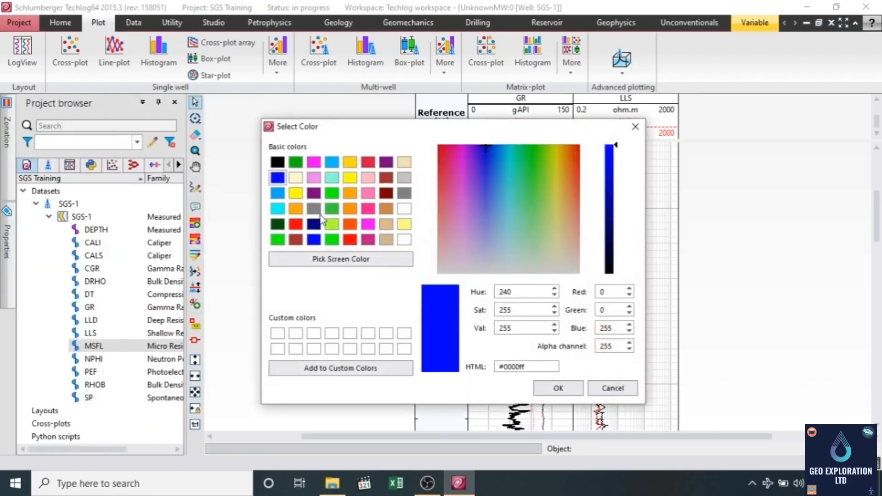
{"action": "left_click", "coordinate": [349, 239]}
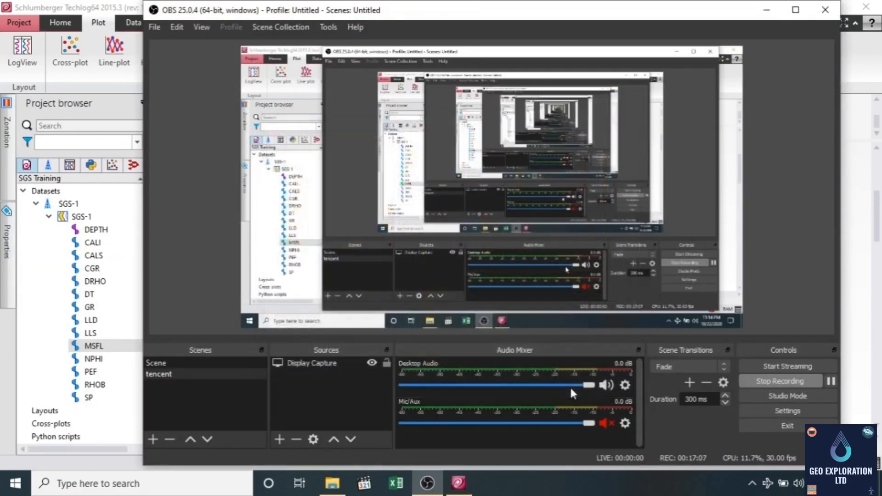
{"action": "left_click", "coordinate": [460, 490]}
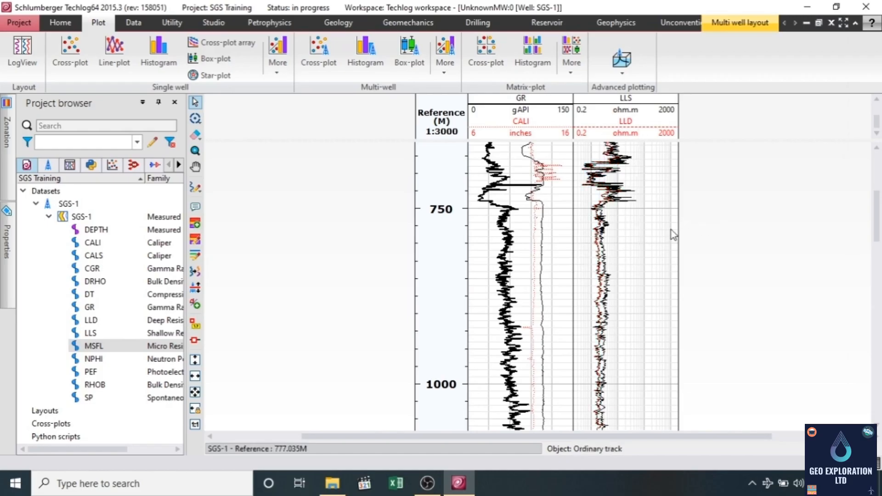
Step: Change the LLS curve's colour to blue in its display options and deselect the curve
{"action": "left_click", "coordinate": [645, 109]}
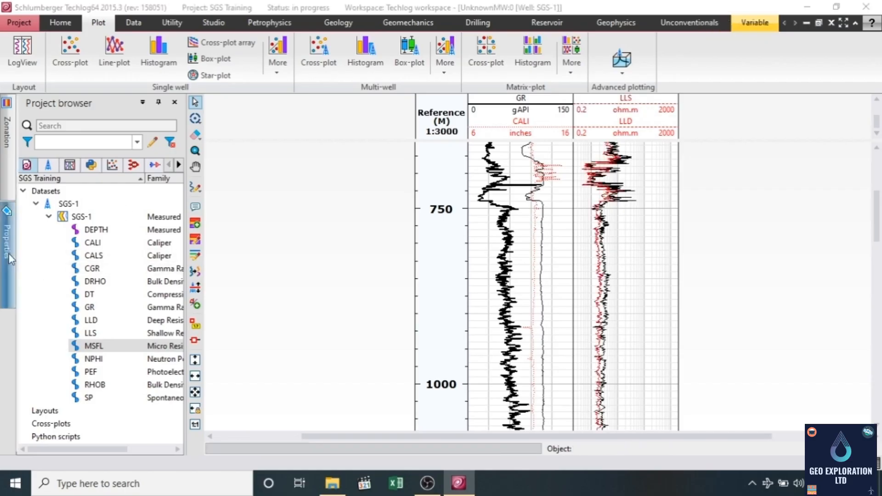
{"action": "left_click", "coordinate": [9, 257]}
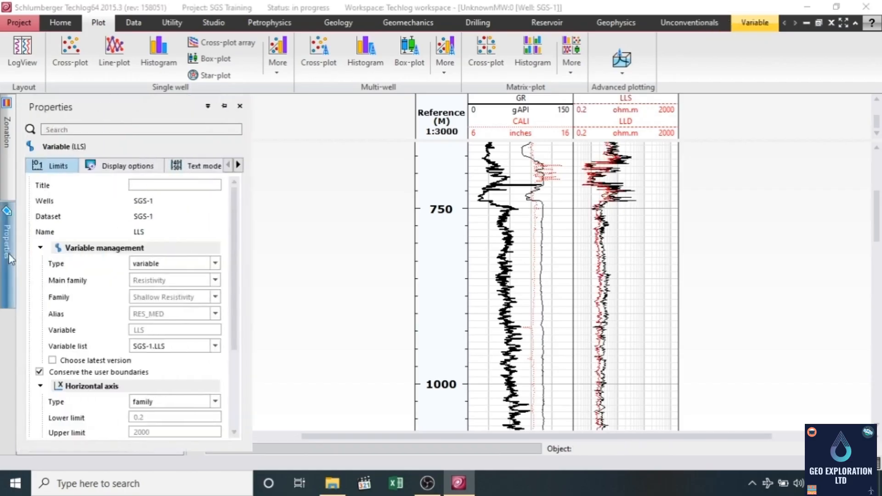
{"action": "left_click", "coordinate": [128, 166]}
{"action": "left_click", "coordinate": [133, 231]}
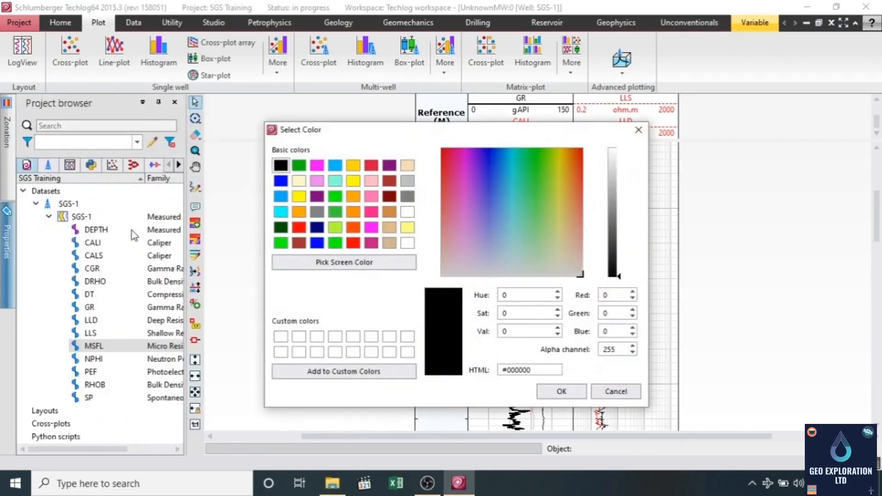
{"action": "left_click", "coordinate": [287, 181]}
{"action": "left_click", "coordinate": [573, 389]}
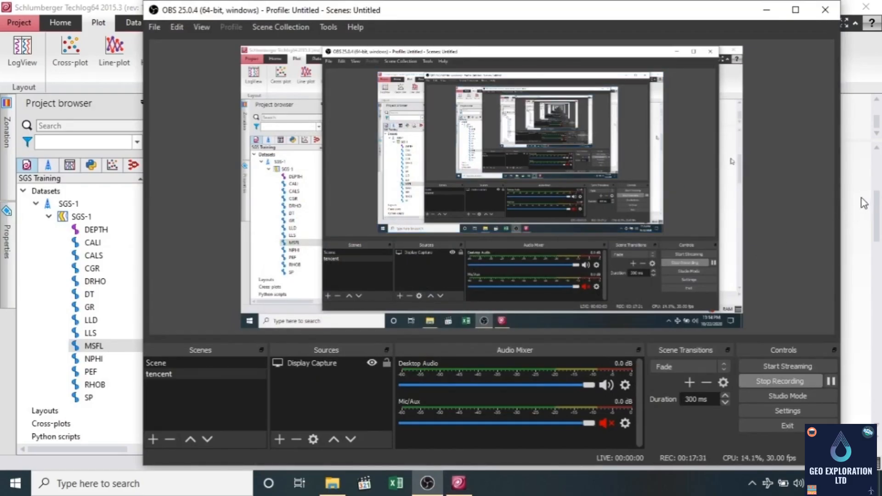
{"action": "left_click", "coordinate": [864, 203]}
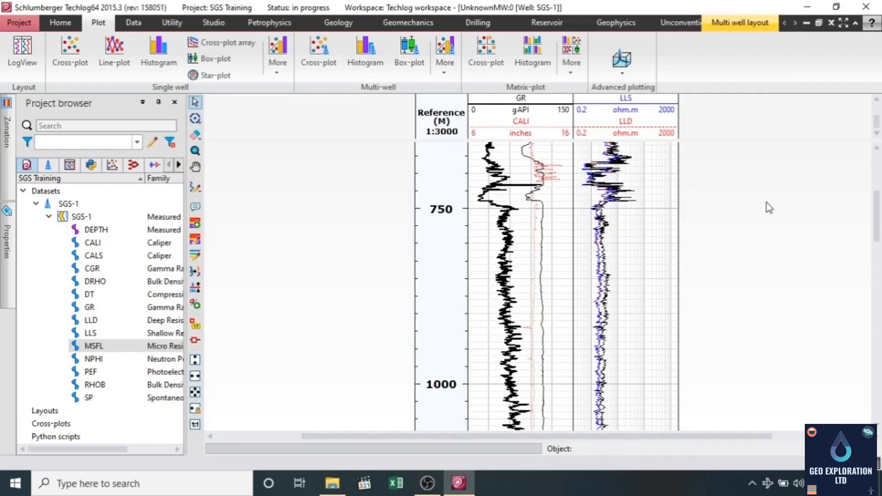
{"action": "left_click", "coordinate": [637, 272]}
{"action": "left_click", "coordinate": [757, 236]}
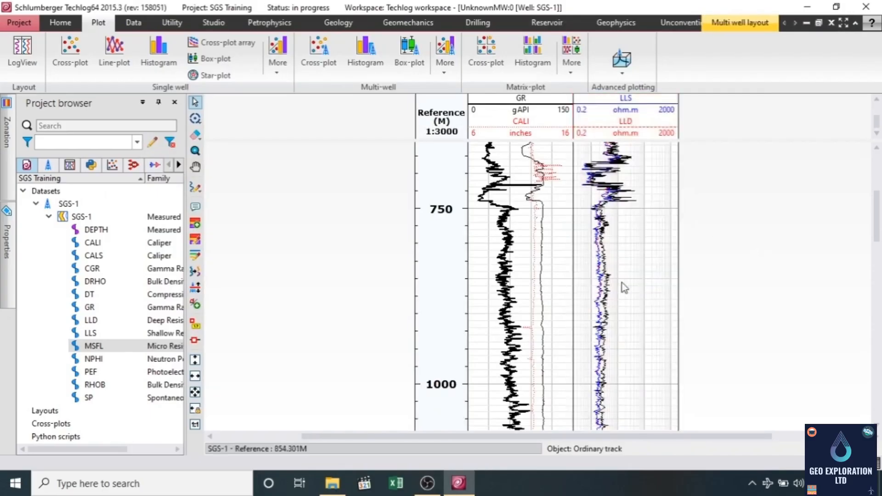
Step: Examine the separation between the LLD, LLS and MSFL curves along the well at larger depth scales up to 1:500
{"action": "scroll", "coordinate": [621, 276], "scroll_direction": "up", "scroll_amount": 7}
{"action": "scroll", "coordinate": [622, 275], "scroll_direction": "down", "scroll_amount": 6}
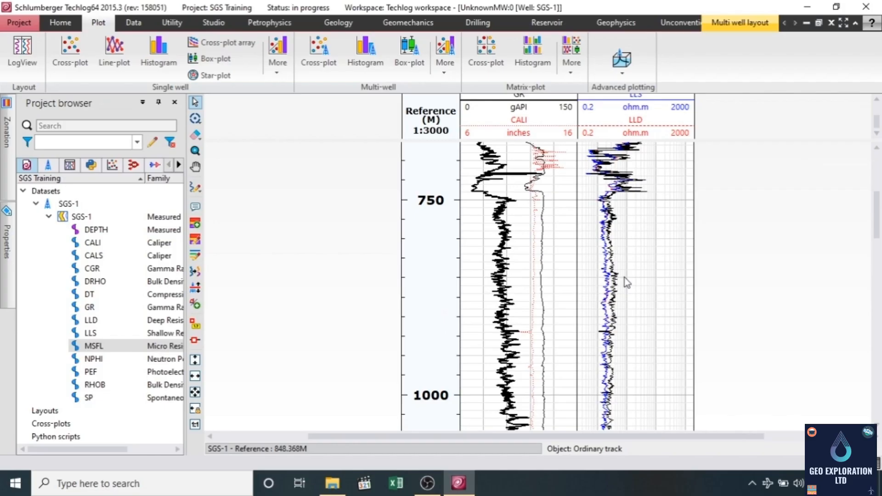
{"action": "scroll", "coordinate": [624, 278], "scroll_direction": "up", "scroll_amount": 5}
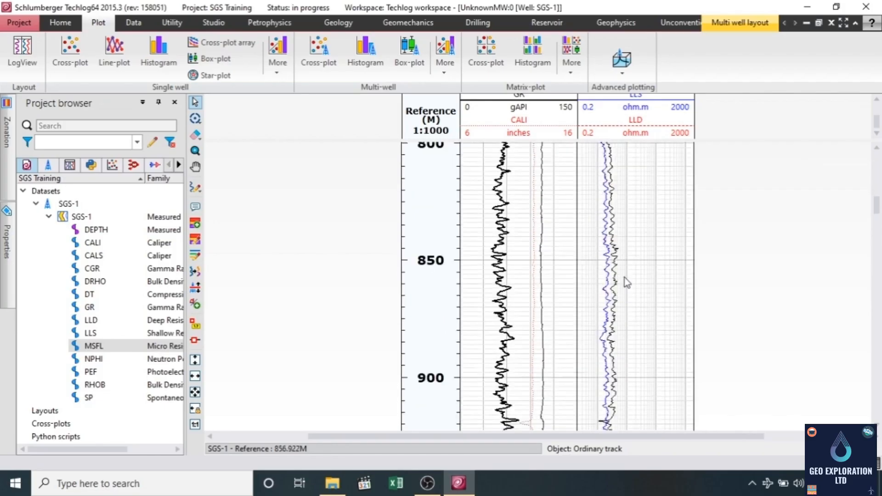
{"action": "scroll", "coordinate": [624, 278], "scroll_direction": "up", "scroll_amount": 4}
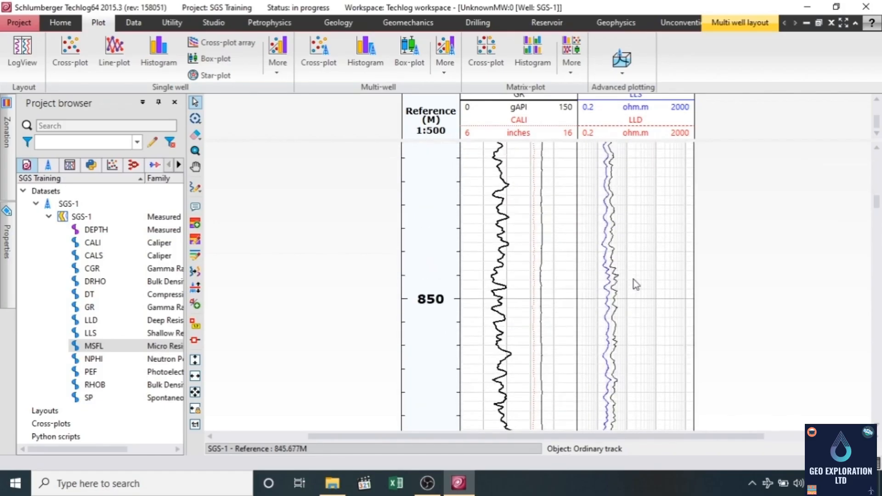
{"action": "scroll", "coordinate": [638, 287], "scroll_direction": "up", "scroll_amount": 10}
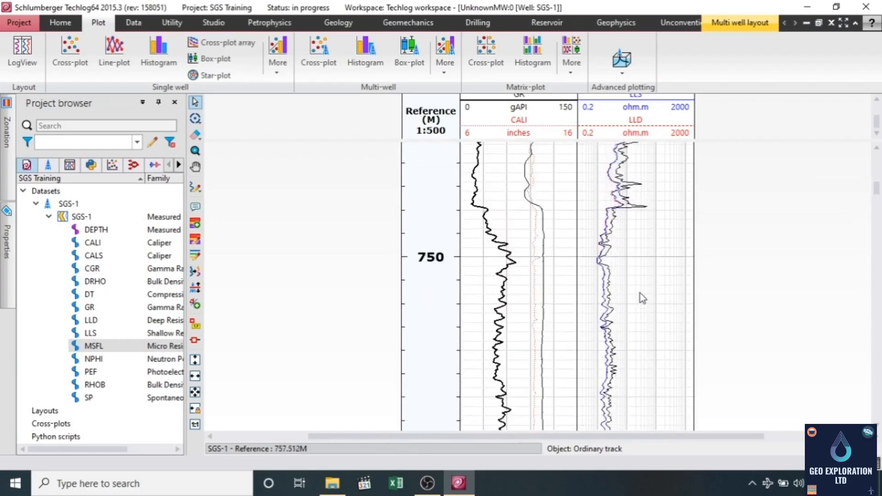
{"action": "scroll", "coordinate": [640, 294], "scroll_direction": "up", "scroll_amount": 9}
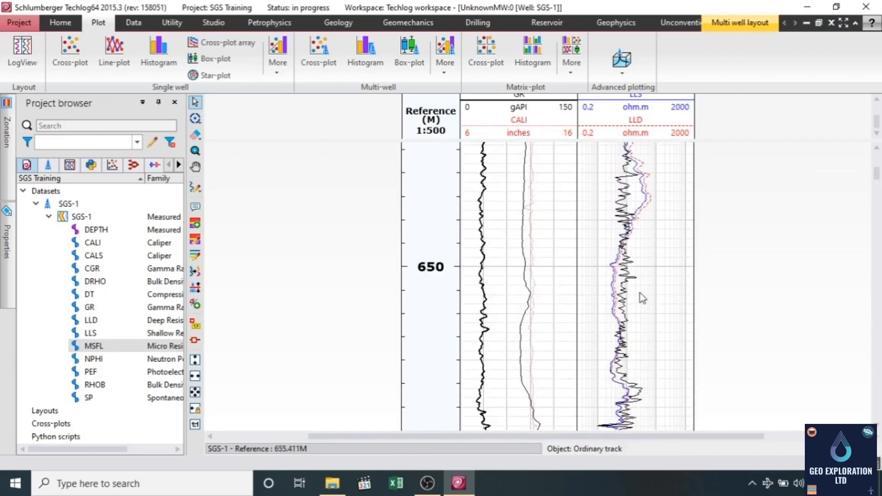
{"action": "scroll", "coordinate": [641, 298], "scroll_direction": "up", "scroll_amount": 6}
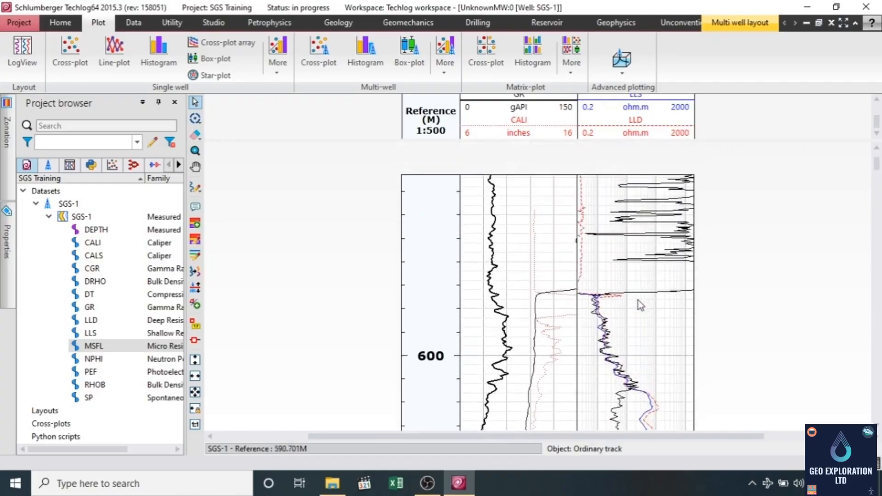
{"action": "scroll", "coordinate": [638, 302], "scroll_direction": "down", "scroll_amount": 3}
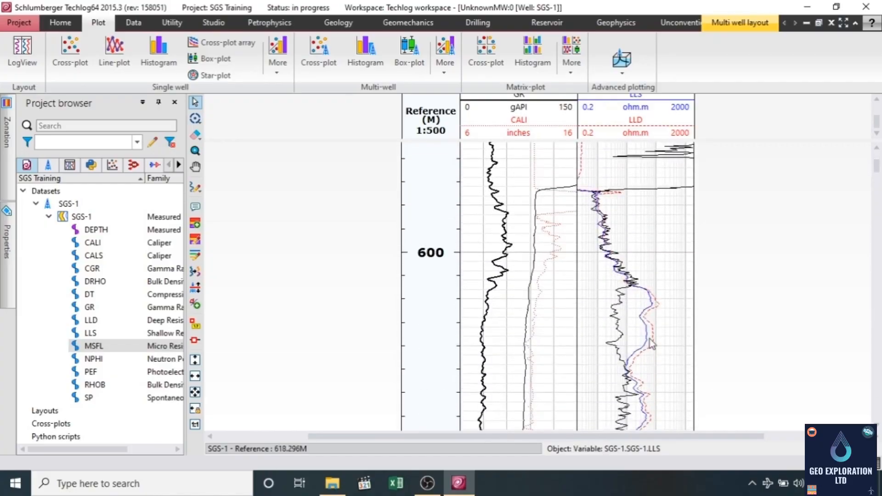
{"action": "scroll", "coordinate": [649, 340], "scroll_direction": "up", "scroll_amount": 1}
{"action": "scroll", "coordinate": [651, 343], "scroll_direction": "down", "scroll_amount": 1}
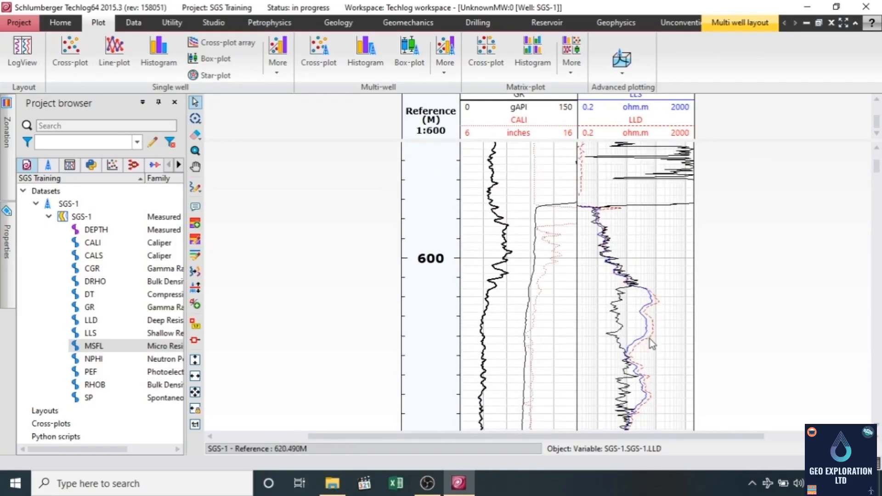
{"action": "scroll", "coordinate": [703, 322], "scroll_direction": "up", "scroll_amount": 2}
{"action": "scroll", "coordinate": [704, 316], "scroll_direction": "down", "scroll_amount": 3}
{"action": "scroll", "coordinate": [704, 324], "scroll_direction": "down", "scroll_amount": 1}
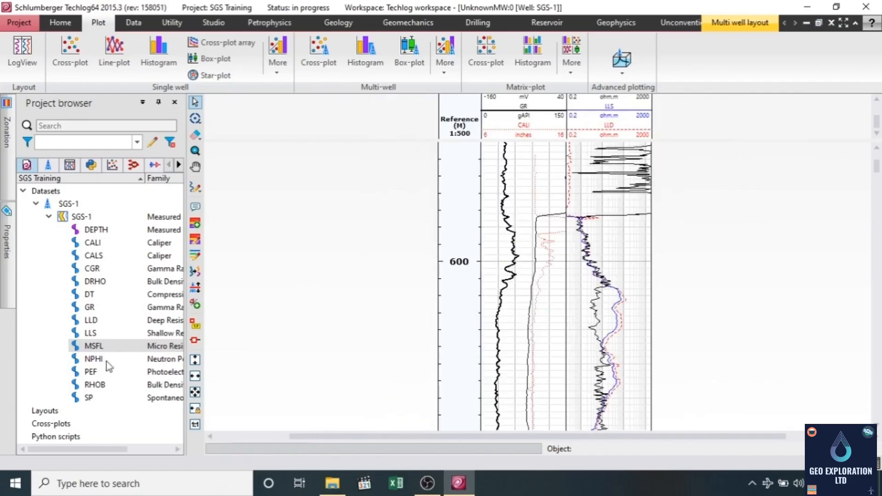
Step: Plot the RHOB curve in a new track beside the resistivity track and add the NPHI curve to it
{"action": "left_click_drag", "start_coordinate": [103, 385], "coordinate": [673, 297]}
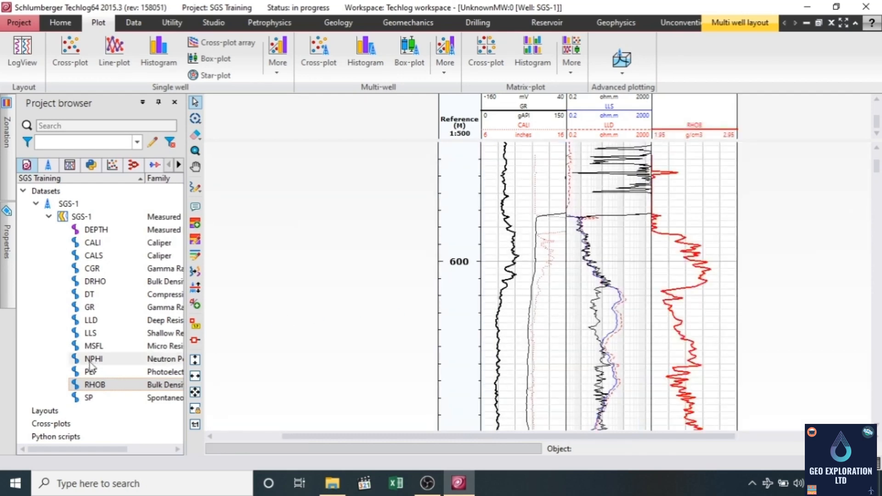
{"action": "left_click_drag", "start_coordinate": [91, 359], "coordinate": [692, 313]}
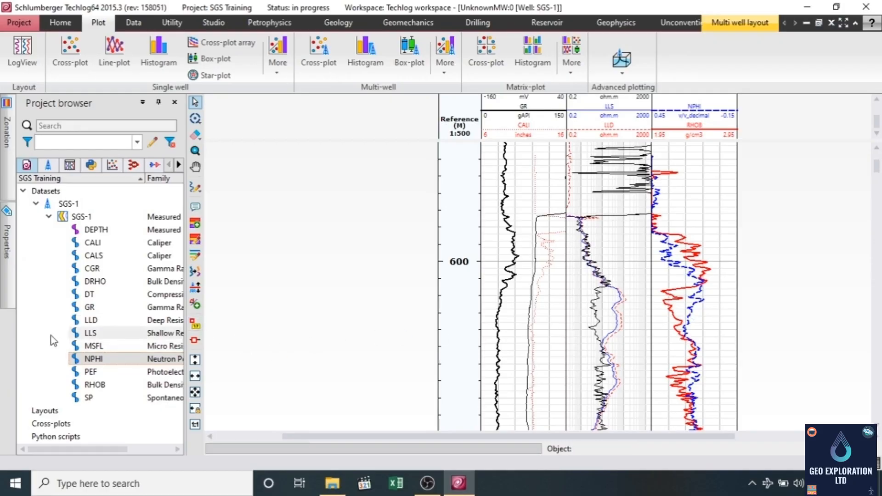
{"action": "scroll", "coordinate": [722, 306], "scroll_direction": "down", "scroll_amount": 2}
{"action": "scroll", "coordinate": [714, 313], "scroll_direction": "up", "scroll_amount": 3}
{"action": "scroll", "coordinate": [715, 312], "scroll_direction": "down", "scroll_amount": 1}
{"action": "scroll", "coordinate": [715, 312], "scroll_direction": "up", "scroll_amount": 1}
{"action": "scroll", "coordinate": [715, 312], "scroll_direction": "down", "scroll_amount": 1}
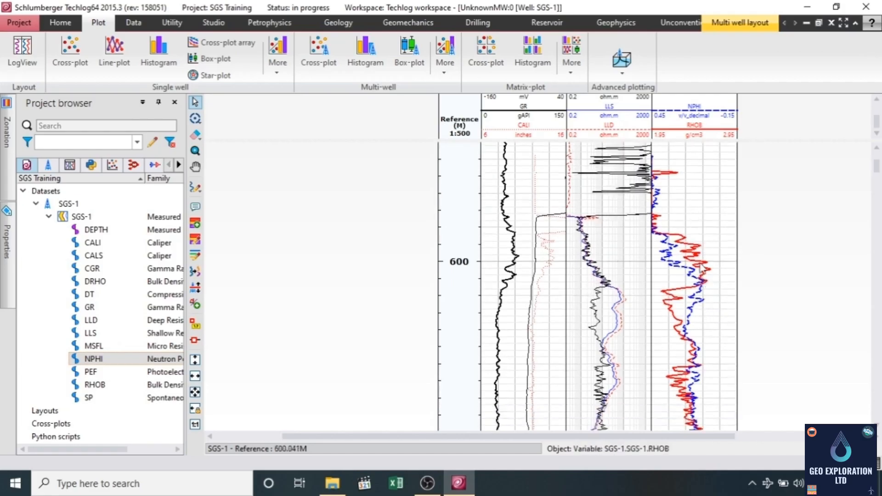
Step: Select the NPHI and RHOB curves together and apply a crossover area fill between them
{"action": "left_click", "coordinate": [715, 115]}
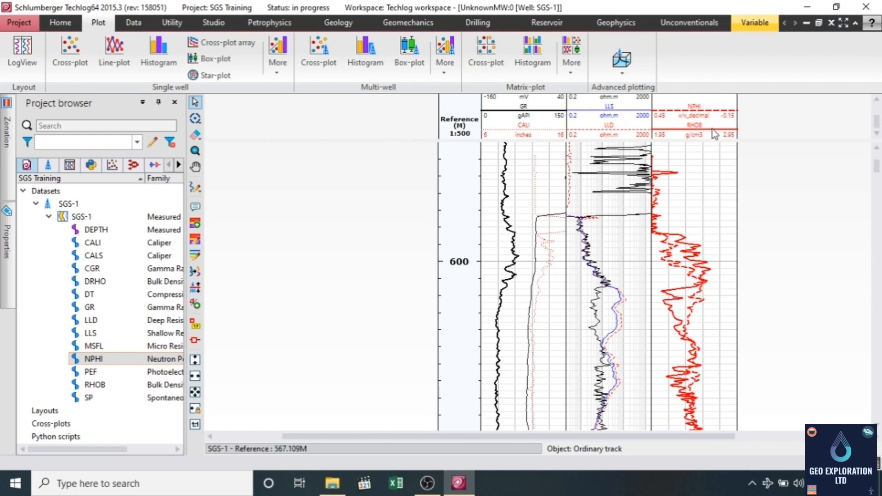
{"action": "key", "text": "s"}
{"action": "right_click", "coordinate": [714, 135]}
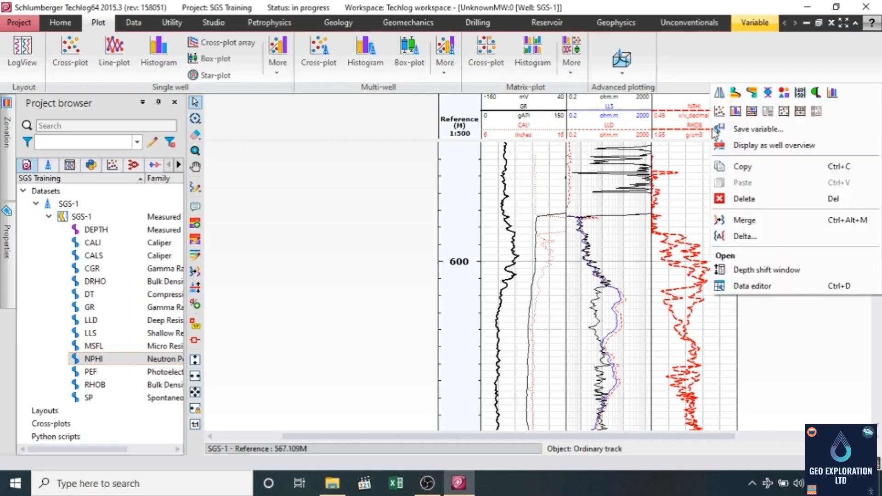
{"action": "left_click", "coordinate": [768, 93]}
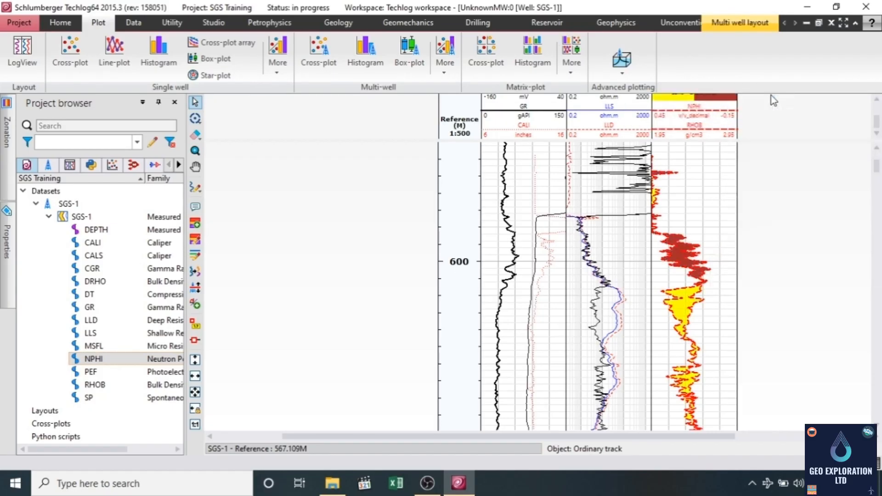
Step: Deselect the NPHI and RHOB curves and examine their yellow and brown crossover fill along the well
{"action": "scroll", "coordinate": [698, 294], "scroll_direction": "down", "scroll_amount": 3}
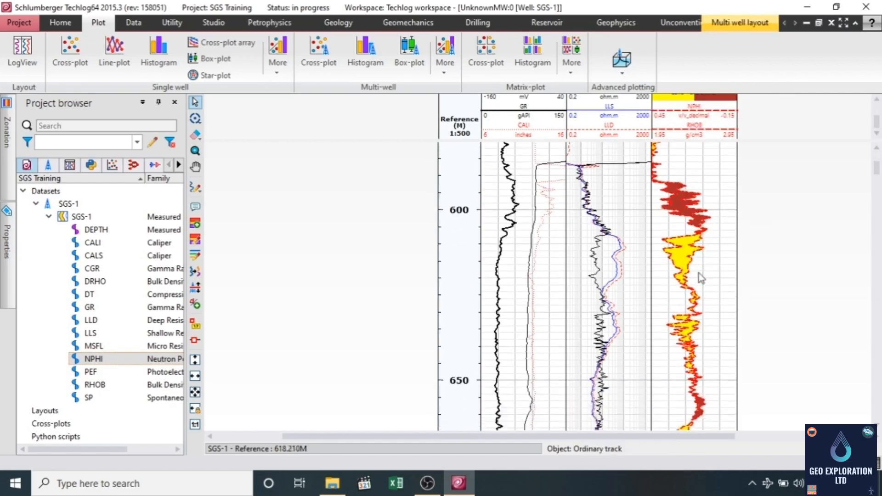
{"action": "scroll", "coordinate": [700, 269], "scroll_direction": "down", "scroll_amount": 7}
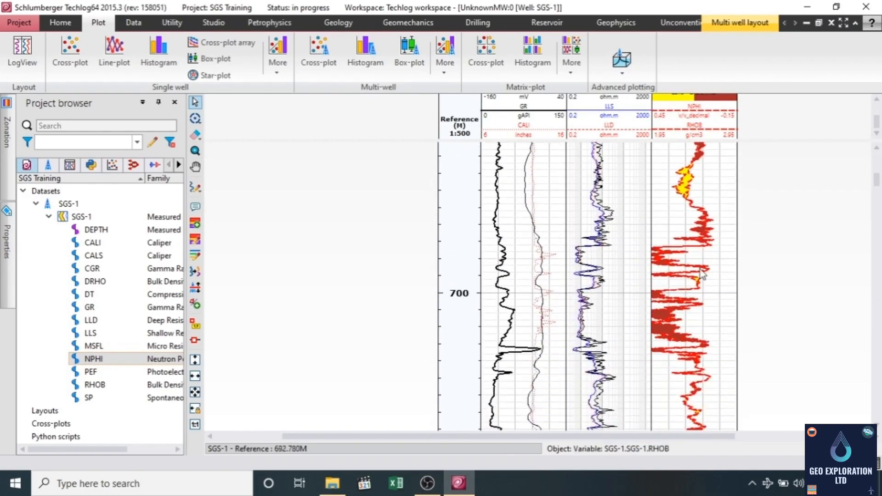
{"action": "left_click", "coordinate": [724, 263]}
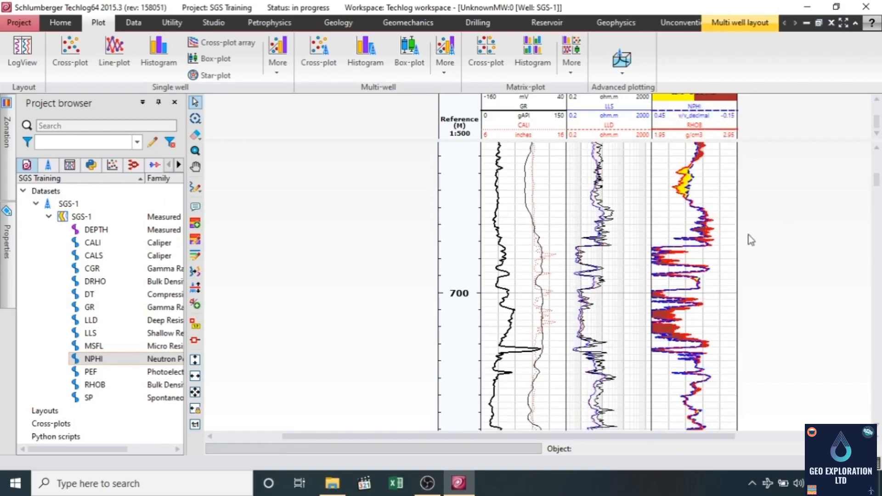
{"action": "scroll", "coordinate": [719, 241], "scroll_direction": "up", "scroll_amount": 10}
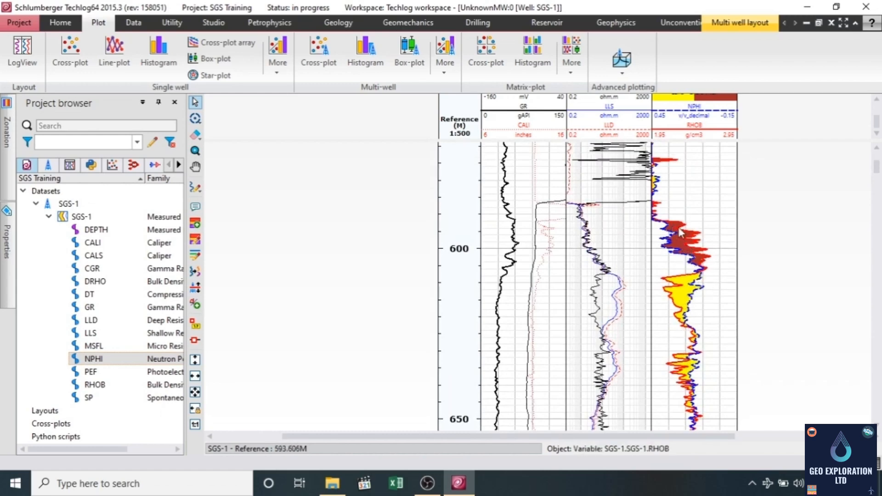
{"action": "scroll", "coordinate": [713, 277], "scroll_direction": "down", "scroll_amount": 5}
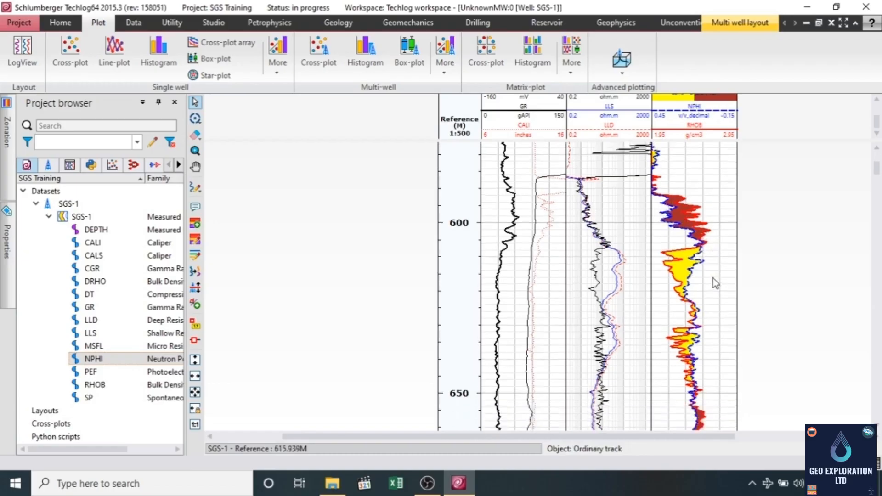
{"action": "scroll", "coordinate": [712, 277], "scroll_direction": "down", "scroll_amount": 7}
{"action": "scroll", "coordinate": [713, 278], "scroll_direction": "up", "scroll_amount": 10}
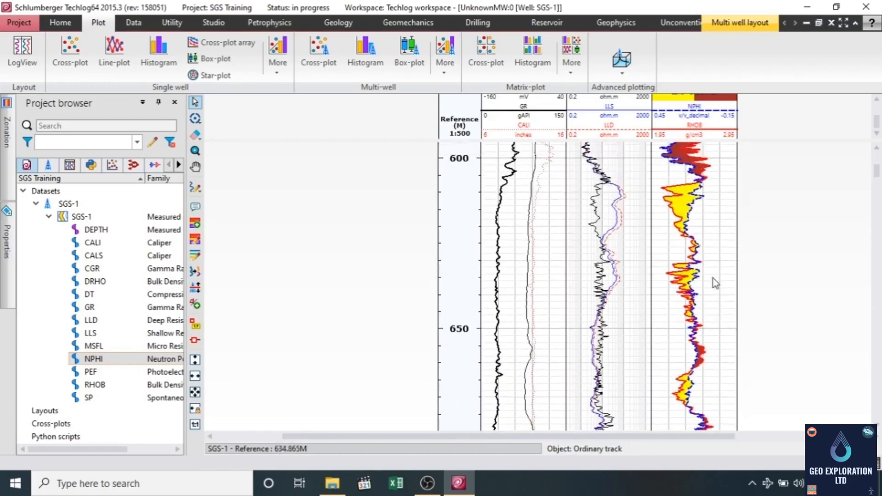
{"action": "scroll", "coordinate": [713, 277], "scroll_direction": "up", "scroll_amount": 3}
{"action": "scroll", "coordinate": [709, 277], "scroll_direction": "up", "scroll_amount": 1}
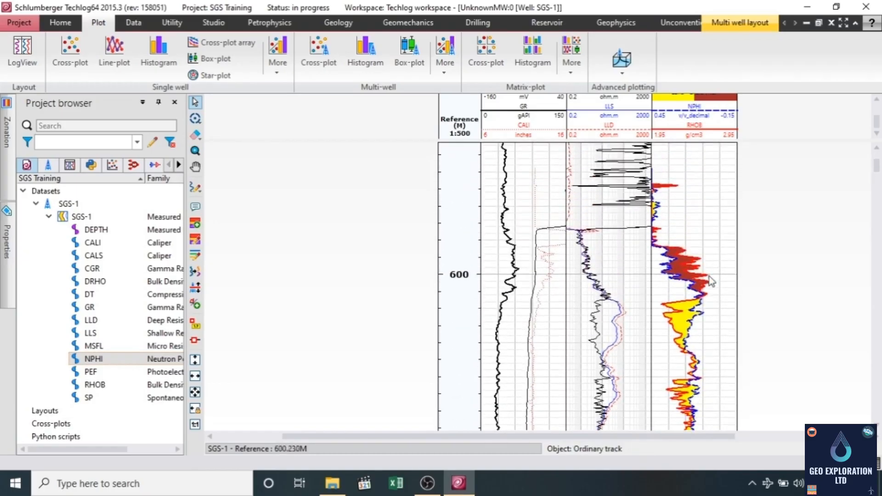
Step: Set the area fill option of the Sand - Shale (ND) bi-color fill between NPHI and RHOB to left
{"action": "scroll", "coordinate": [709, 277], "scroll_direction": "down", "scroll_amount": 2}
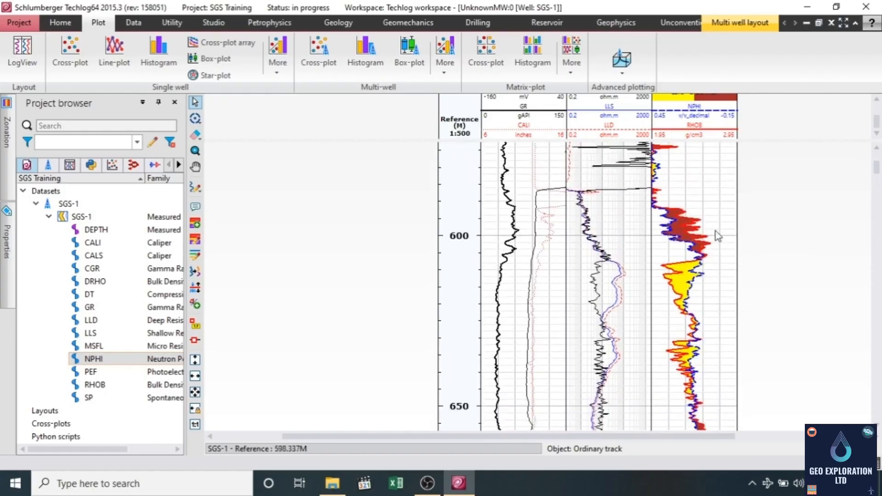
{"action": "left_click", "coordinate": [681, 234]}
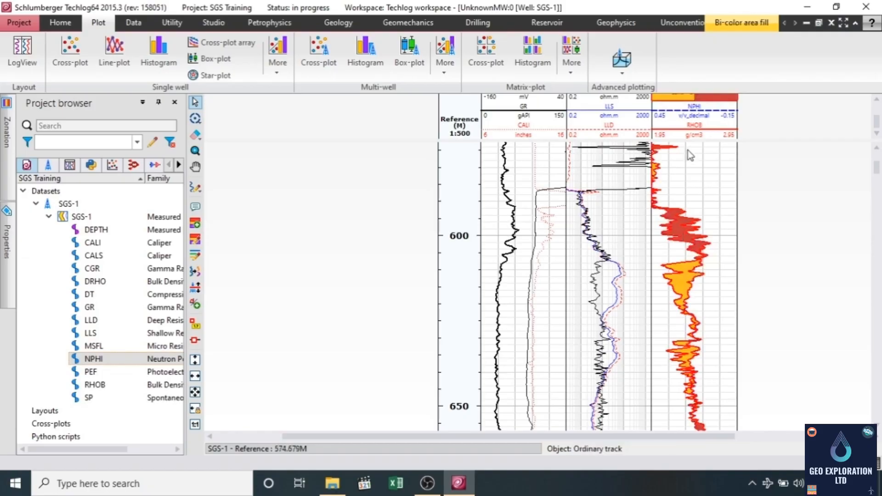
{"action": "left_click", "coordinate": [2, 265]}
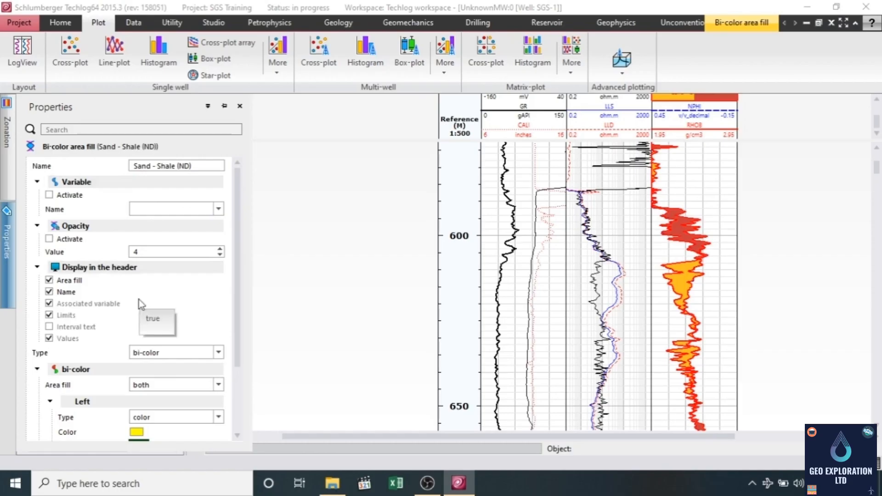
{"action": "scroll", "coordinate": [139, 300], "scroll_direction": "down", "scroll_amount": 1}
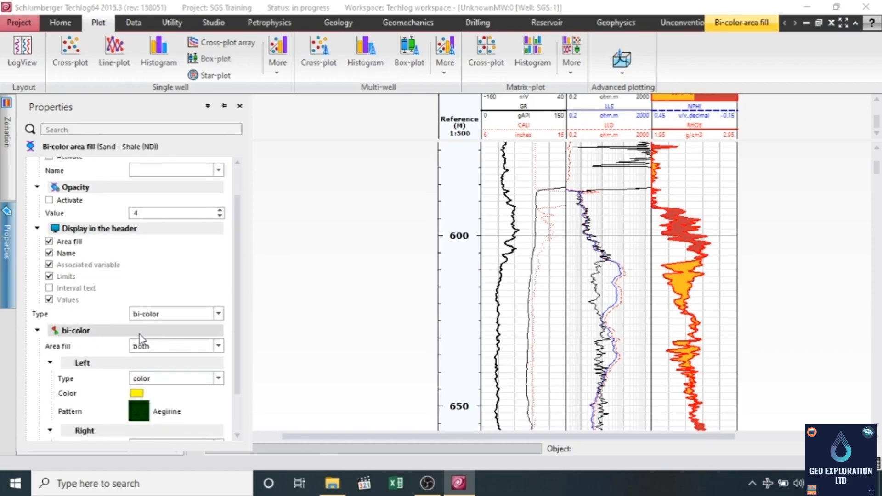
{"action": "left_click", "coordinate": [187, 316]}
{"action": "left_click", "coordinate": [187, 317]}
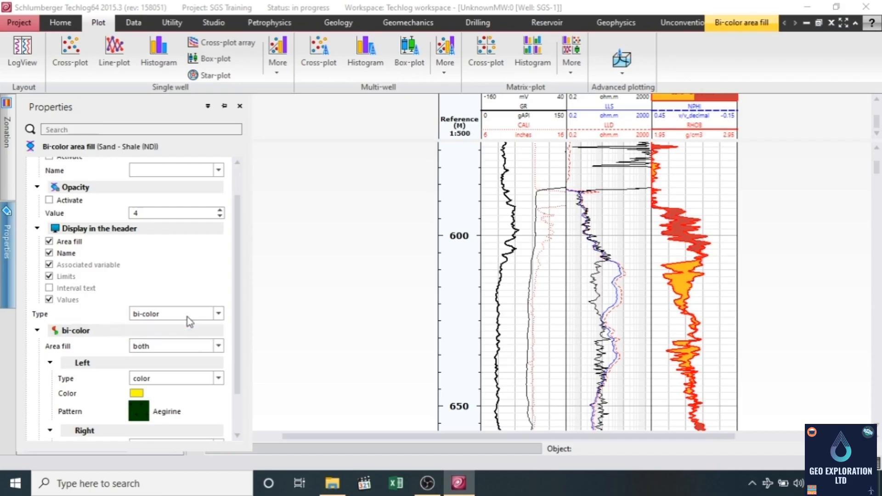
{"action": "left_click", "coordinate": [188, 316]}
{"action": "left_click", "coordinate": [178, 311]}
{"action": "left_click", "coordinate": [167, 348]}
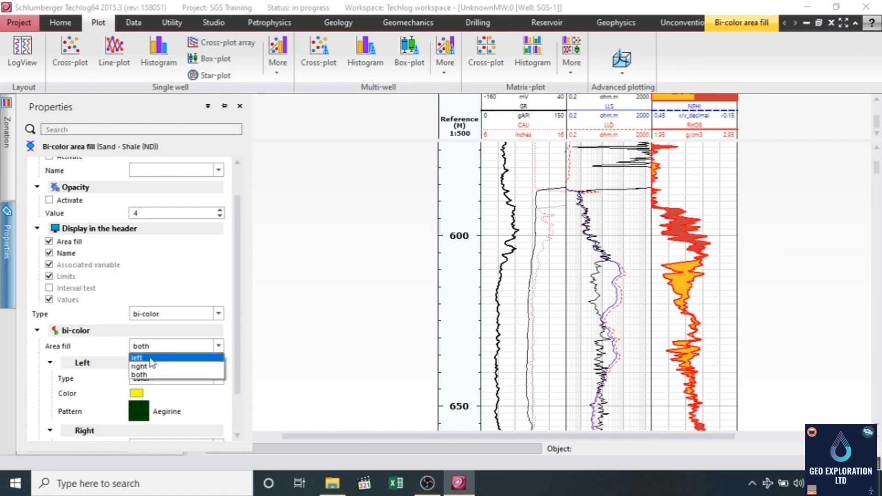
{"action": "left_click", "coordinate": [150, 358]}
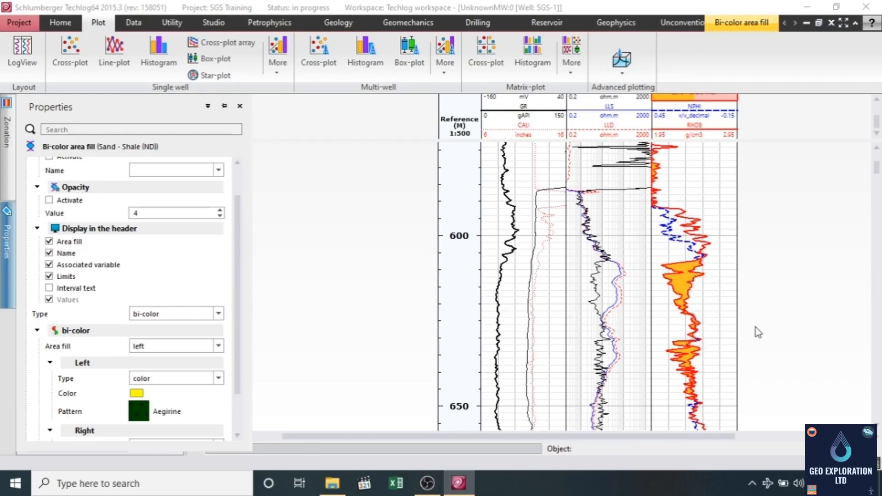
{"action": "left_click", "coordinate": [784, 289]}
Step: Add the DRHO curve to the neutron-density track alongside NPHI and RHOB
{"action": "scroll", "coordinate": [783, 287], "scroll_direction": "down", "scroll_amount": 3}
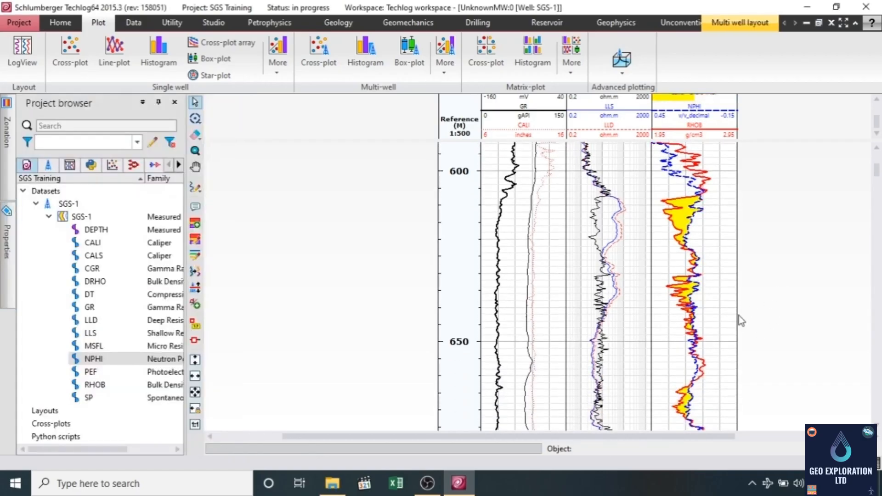
{"action": "scroll", "coordinate": [734, 334], "scroll_direction": "down", "scroll_amount": 9}
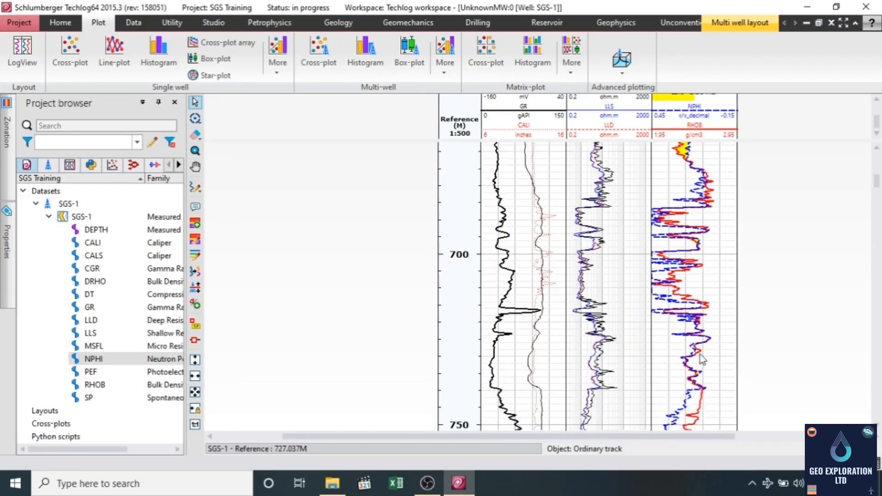
{"action": "scroll", "coordinate": [700, 355], "scroll_direction": "down", "scroll_amount": 6}
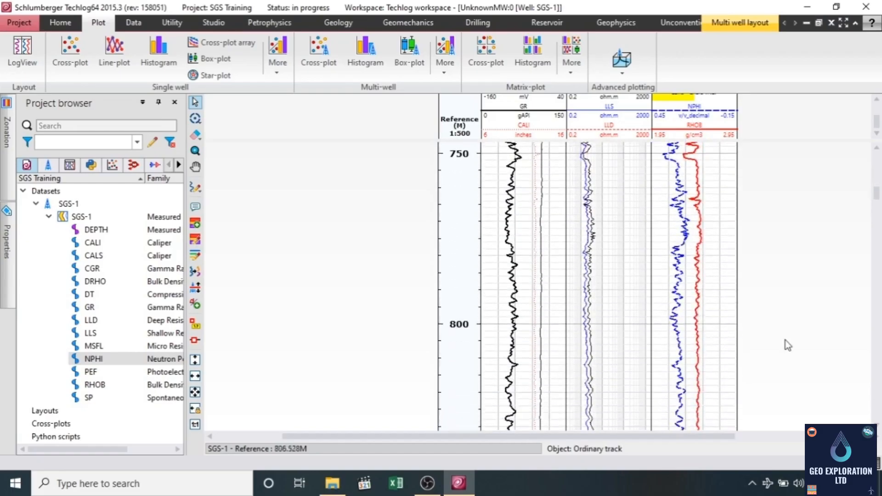
{"action": "left_click_drag", "start_coordinate": [879, 197], "coordinate": [878, 170]}
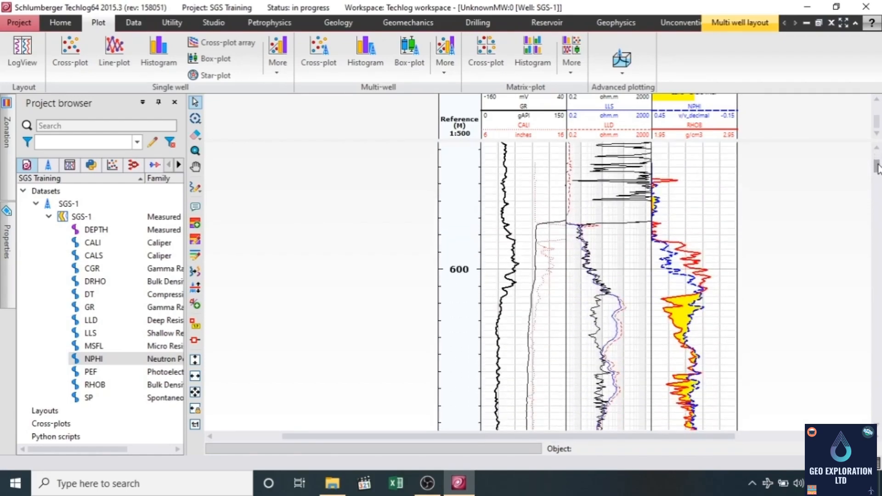
{"action": "left_click_drag", "start_coordinate": [95, 281], "coordinate": [710, 243]}
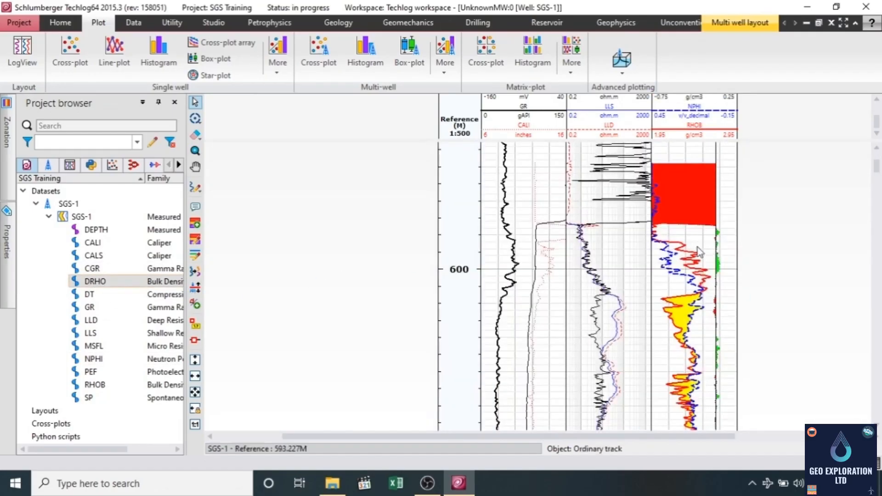
{"action": "scroll", "coordinate": [702, 243], "scroll_direction": "down", "scroll_amount": 5}
{"action": "scroll", "coordinate": [700, 266], "scroll_direction": "down", "scroll_amount": 6}
{"action": "scroll", "coordinate": [701, 267], "scroll_direction": "up", "scroll_amount": 6}
{"action": "scroll", "coordinate": [699, 225], "scroll_direction": "up", "scroll_amount": 5}
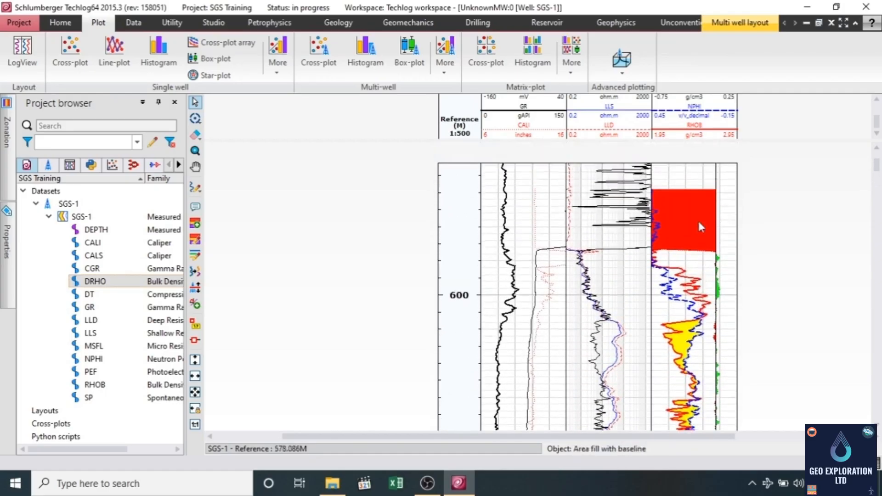
Step: Remove the DRHO curve's baseline area fill from the neutron-density track
{"action": "left_click", "coordinate": [698, 222]}
{"action": "key", "text": "Delete"}
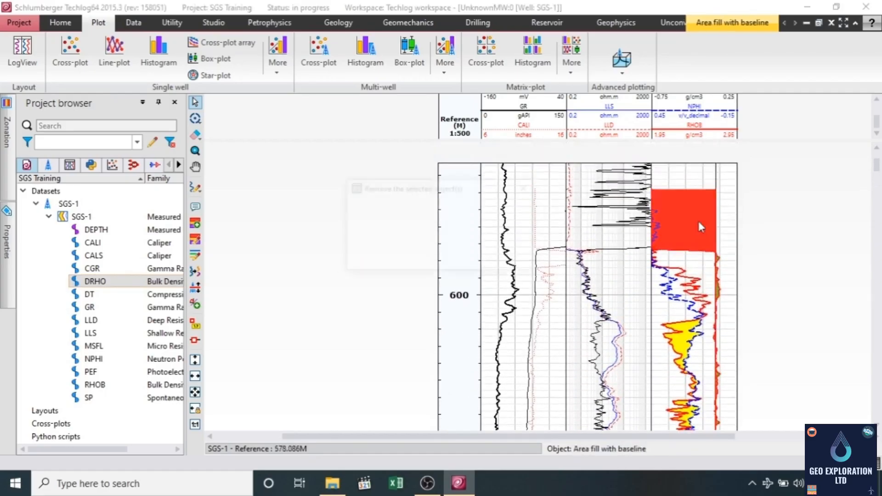
{"action": "left_click", "coordinate": [412, 259]}
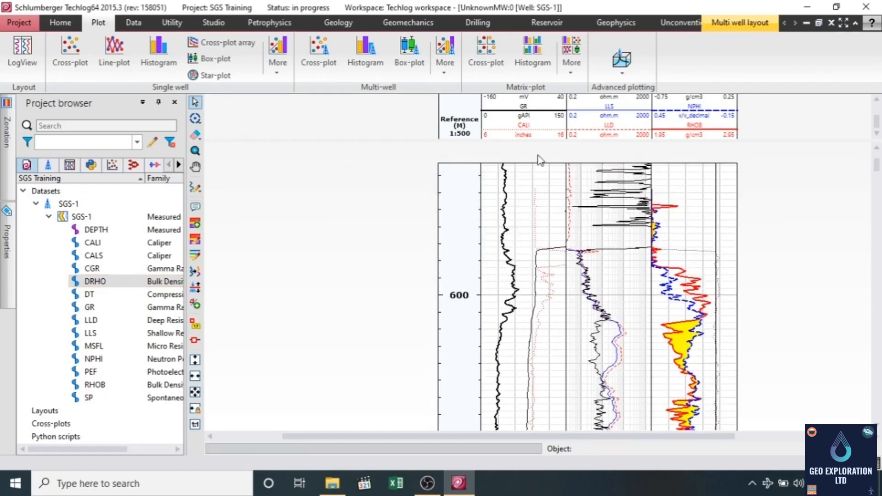
Step: Plot DT and PEF together in a new track beside the neutron-density track, removing the PEF baseline area fill
{"action": "left_click_drag", "start_coordinate": [90, 294], "coordinate": [740, 295]}
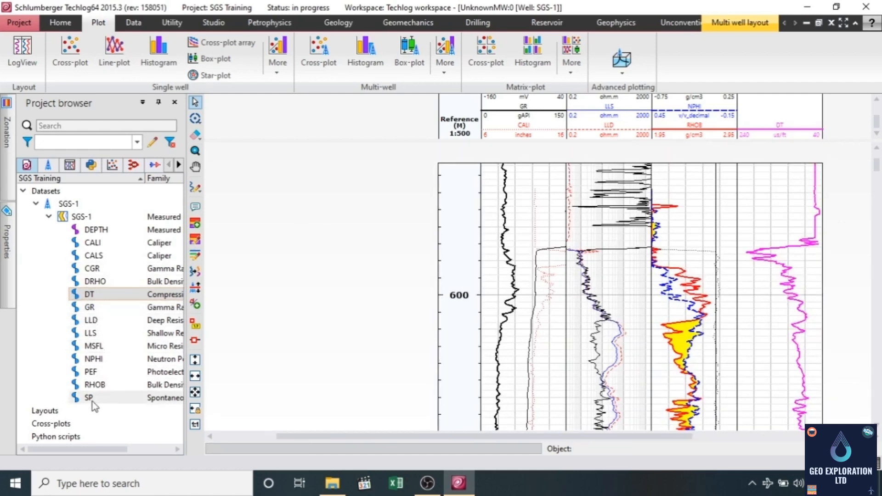
{"action": "left_click_drag", "start_coordinate": [90, 371], "coordinate": [771, 322]}
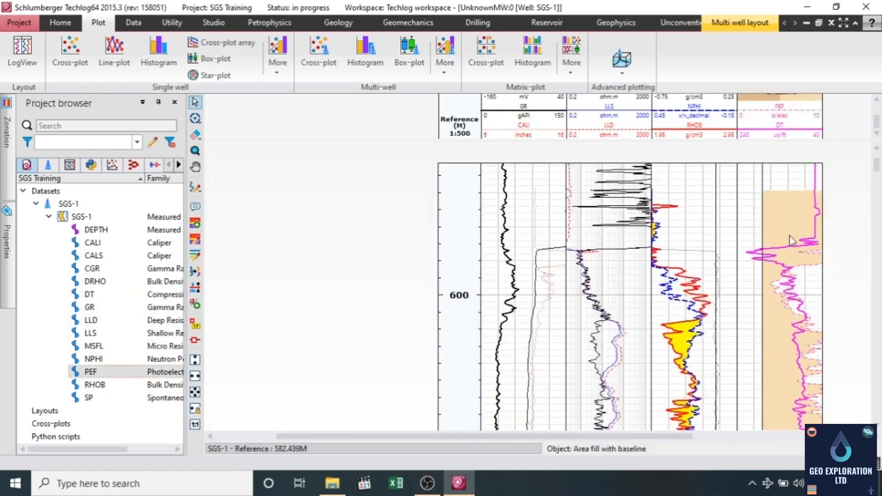
{"action": "left_click", "coordinate": [789, 222]}
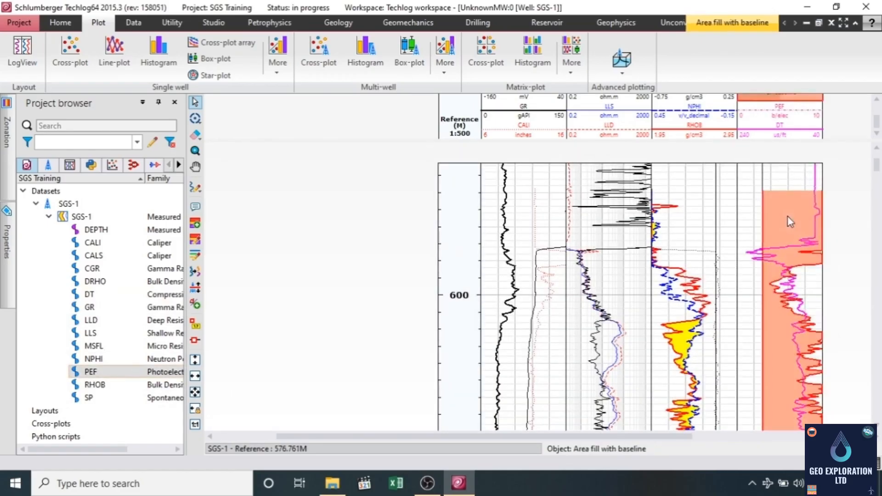
{"action": "key", "text": "Delete"}
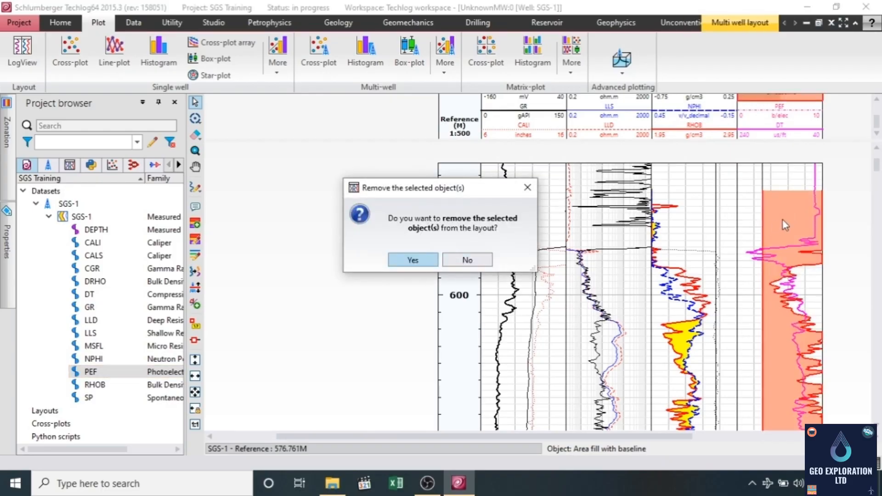
{"action": "left_click", "coordinate": [412, 260]}
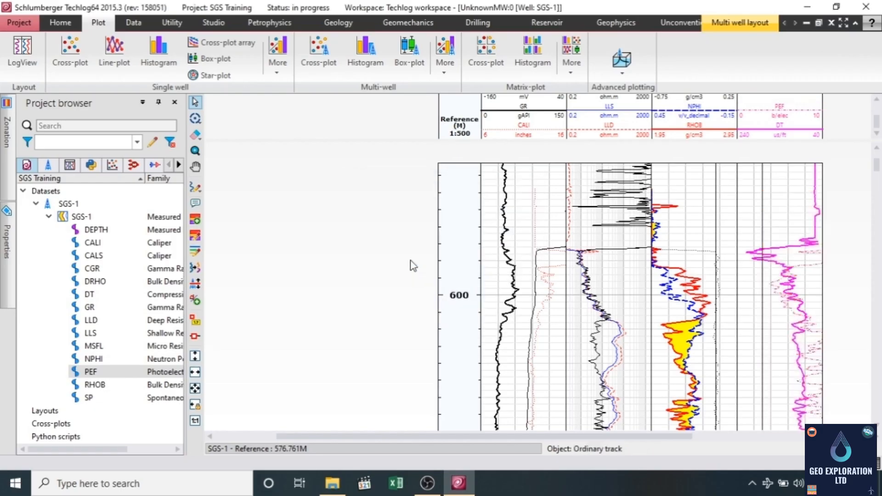
Step: Enlarge the layout's header area to show the curve names and scales of all tracks
{"action": "scroll", "coordinate": [839, 294], "scroll_direction": "down", "scroll_amount": 3}
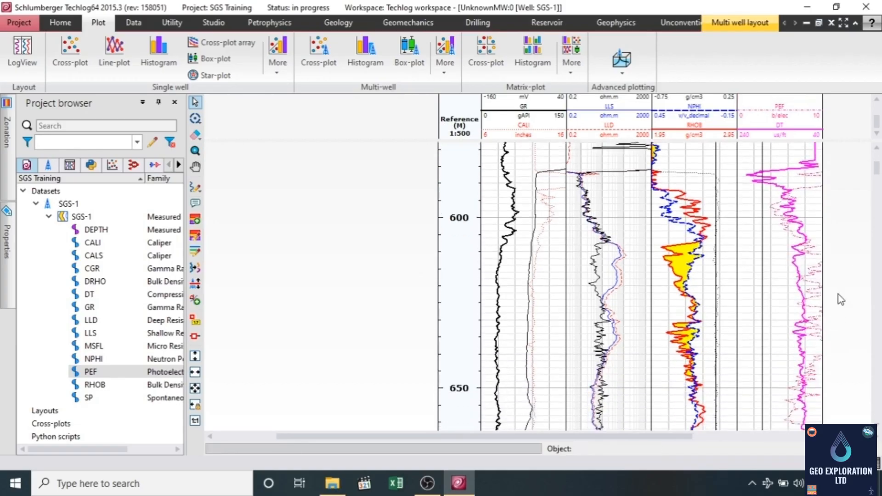
{"action": "scroll", "coordinate": [838, 293], "scroll_direction": "up", "scroll_amount": 2}
{"action": "scroll", "coordinate": [839, 294], "scroll_direction": "up", "scroll_amount": 1}
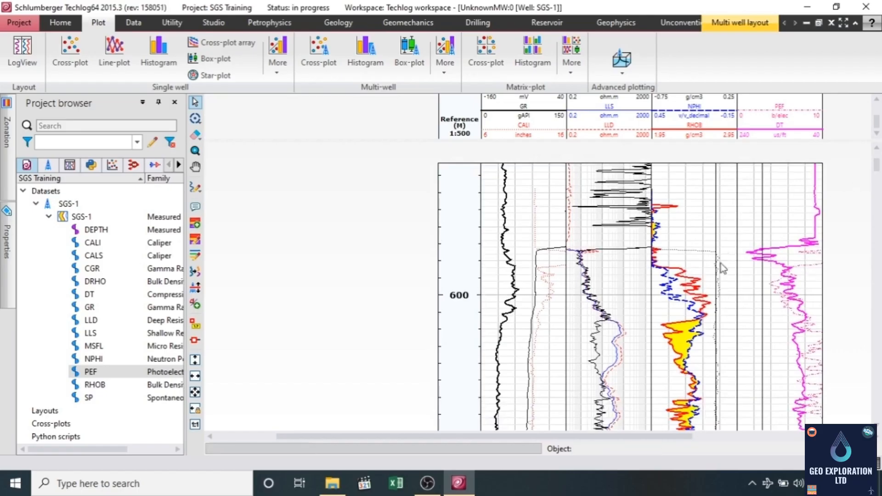
{"action": "left_click_drag", "start_coordinate": [563, 440], "coordinate": [620, 449]}
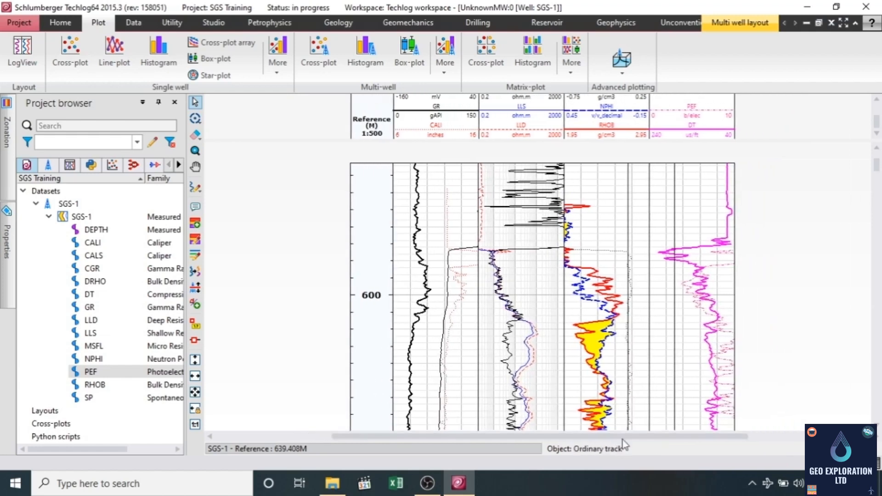
{"action": "scroll", "coordinate": [754, 212], "scroll_direction": "down", "scroll_amount": 3}
{"action": "scroll", "coordinate": [753, 212], "scroll_direction": "down", "scroll_amount": 7}
{"action": "scroll", "coordinate": [753, 213], "scroll_direction": "down", "scroll_amount": 2}
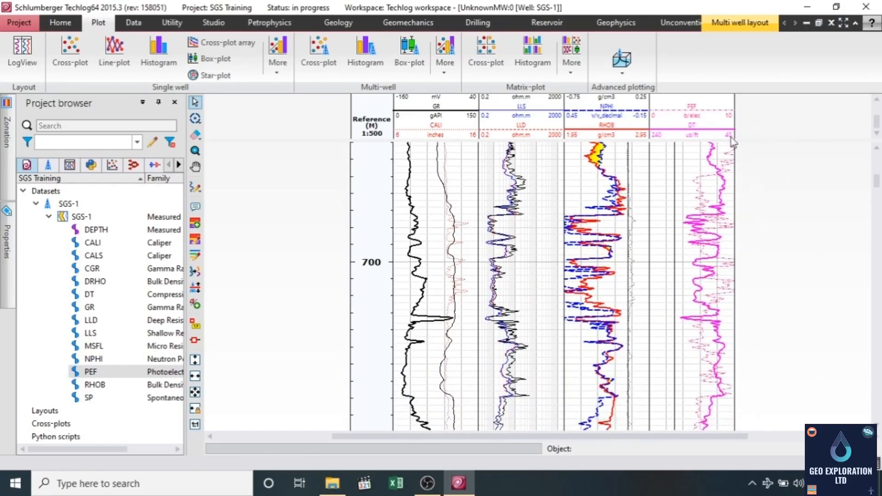
{"action": "left_click_drag", "start_coordinate": [732, 140], "coordinate": [757, 187]}
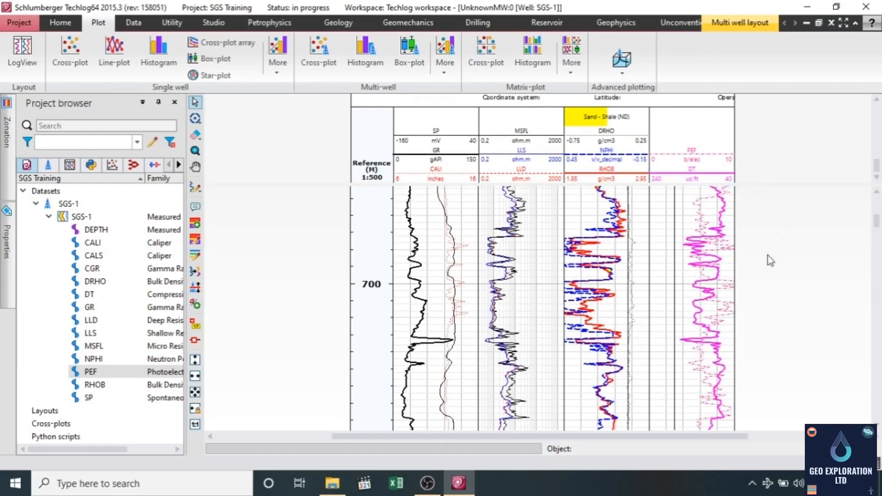
Step: Examine the curves of the four log tracks against their header scales along the well
{"action": "scroll", "coordinate": [770, 261], "scroll_direction": "down", "scroll_amount": 2}
{"action": "scroll", "coordinate": [770, 260], "scroll_direction": "up", "scroll_amount": 1}
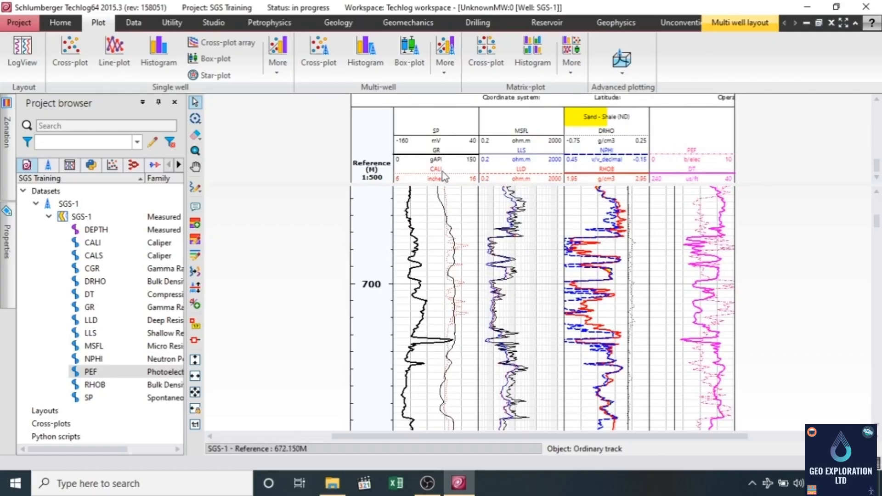
{"action": "scroll", "coordinate": [668, 260], "scroll_direction": "down", "scroll_amount": 14}
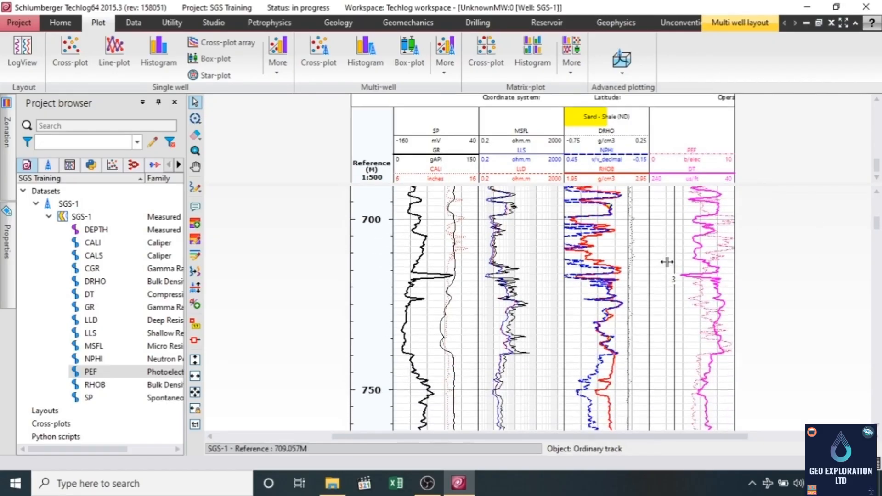
{"action": "scroll", "coordinate": [668, 266], "scroll_direction": "down", "scroll_amount": 10}
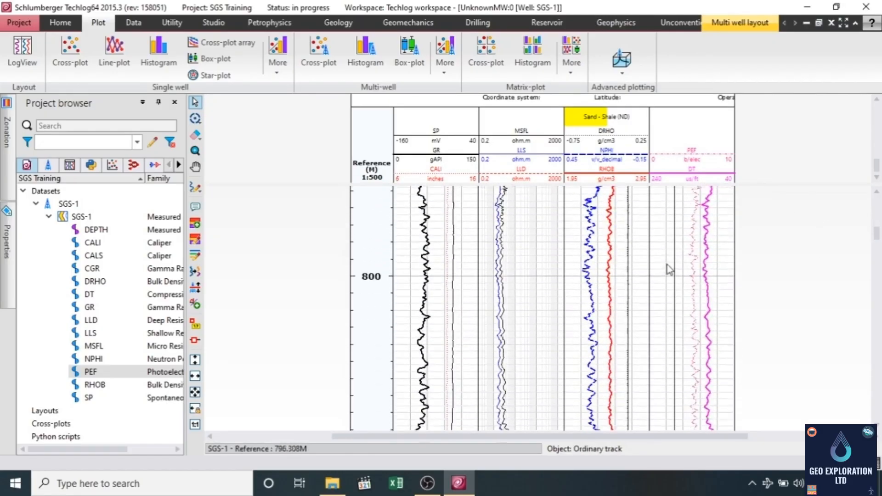
{"action": "scroll", "coordinate": [667, 266], "scroll_direction": "up", "scroll_amount": 18}
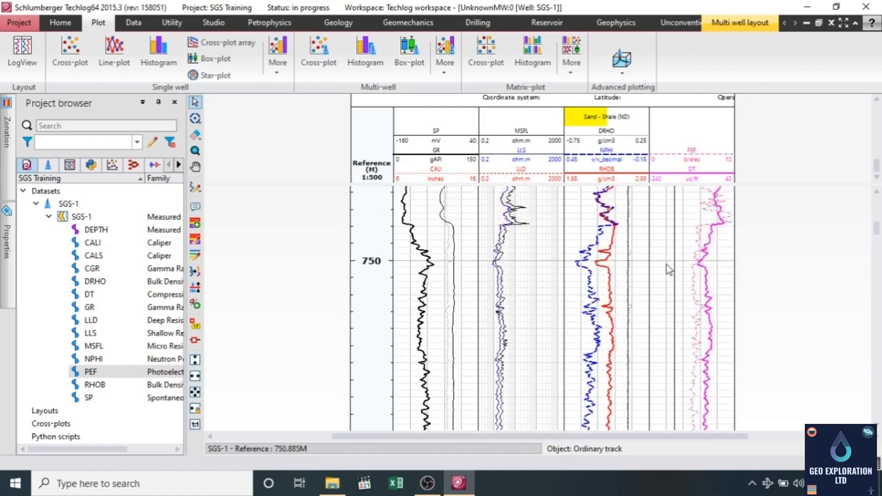
{"action": "scroll", "coordinate": [666, 264], "scroll_direction": "up", "scroll_amount": 16}
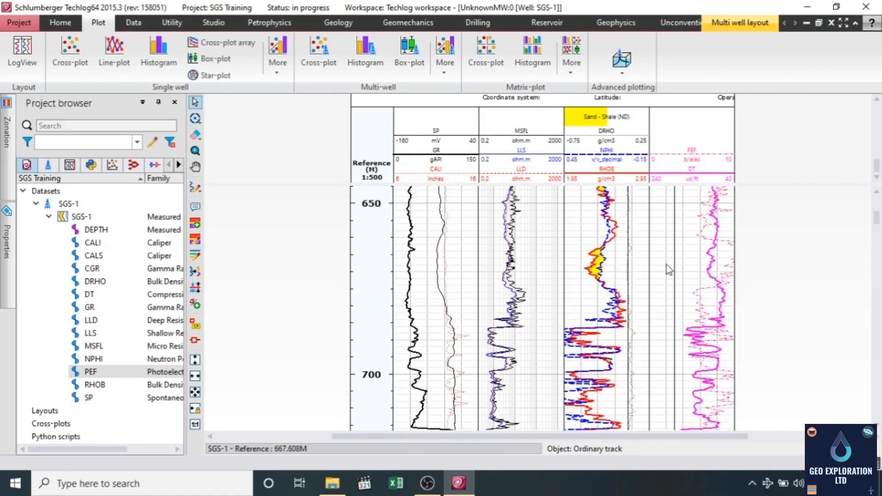
{"action": "scroll", "coordinate": [666, 265], "scroll_direction": "up", "scroll_amount": 12}
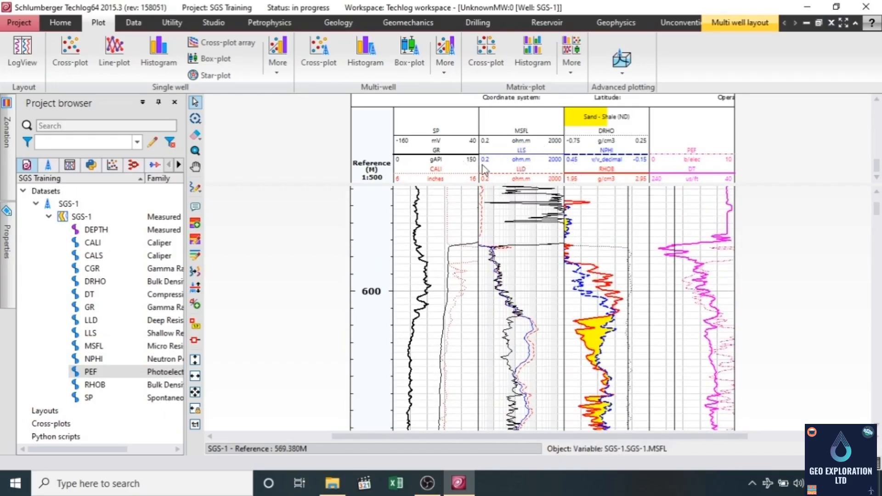
Step: Switch the horizontal axis limits of the DT curve in the sonic-PEF track to the variable type
{"action": "left_click", "coordinate": [714, 177]}
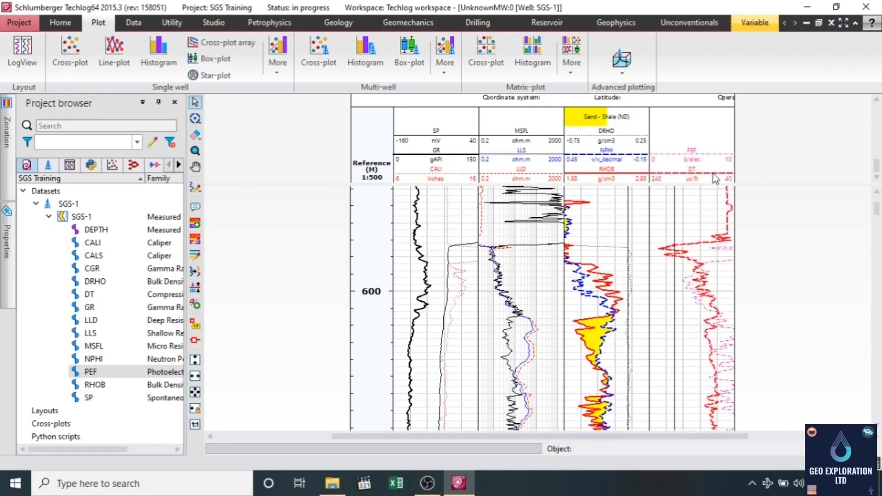
{"action": "left_click", "coordinate": [5, 237]}
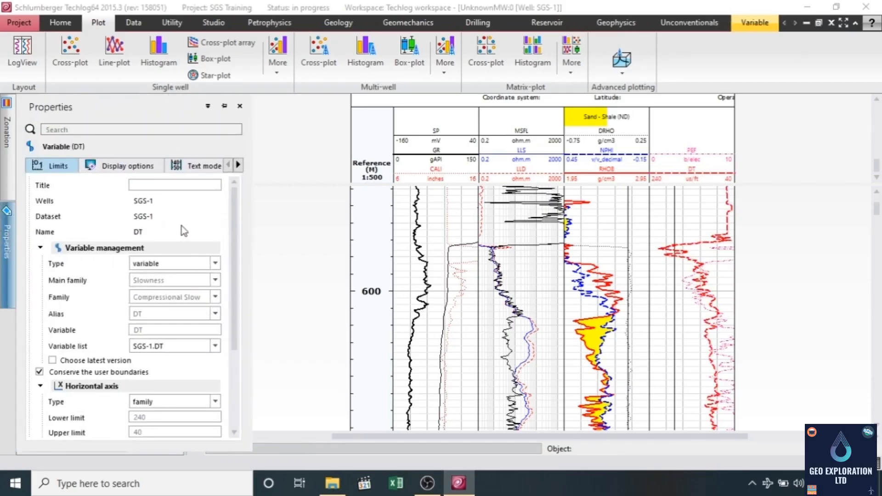
{"action": "scroll", "coordinate": [153, 349], "scroll_direction": "down", "scroll_amount": 3}
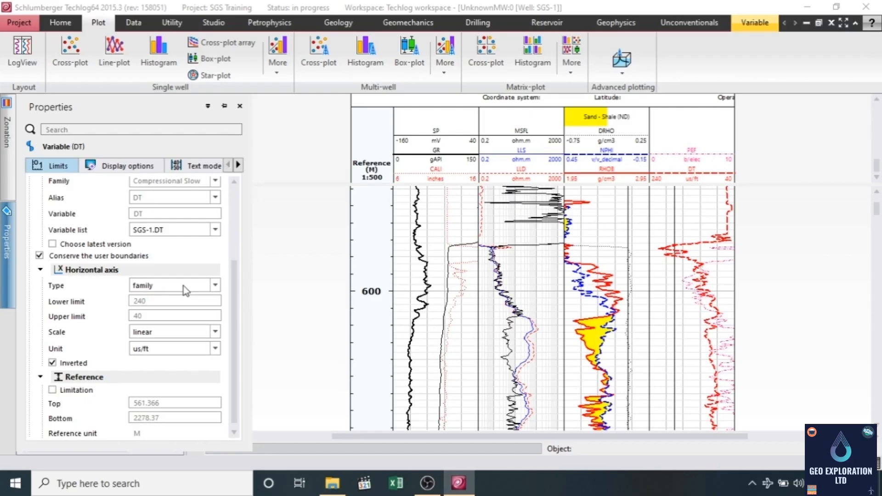
{"action": "left_click", "coordinate": [183, 286]}
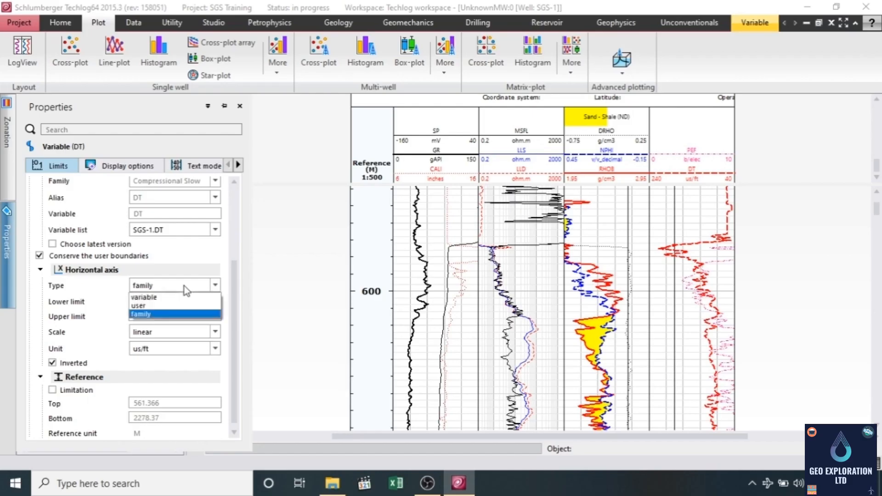
{"action": "left_click", "coordinate": [150, 296]}
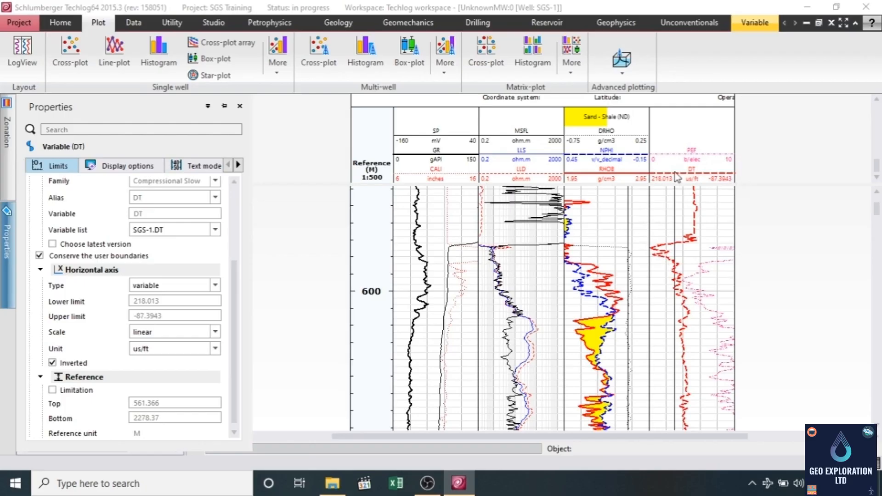
Step: Give the DT curve user-defined horizontal axis limits, with a lower limit of 140 and an upper limit of 40 us/ft
{"action": "left_click", "coordinate": [198, 287]}
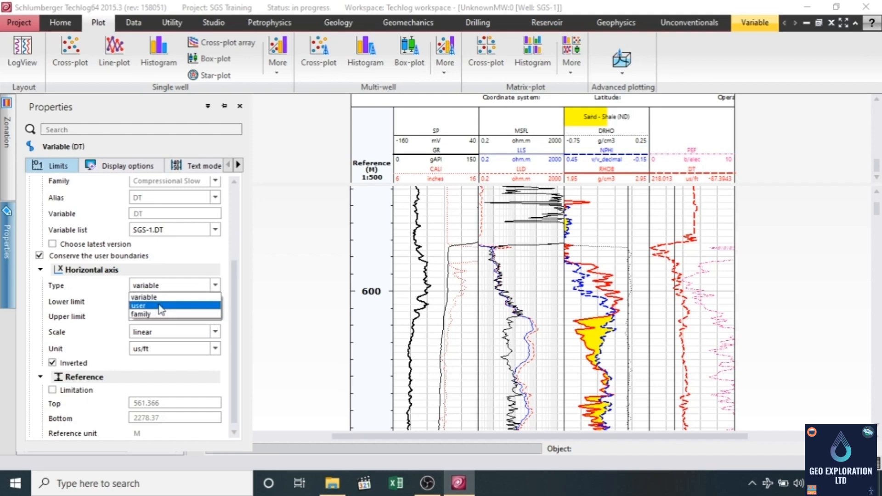
{"action": "left_click", "coordinate": [160, 306]}
{"action": "left_click_drag", "start_coordinate": [164, 315], "coordinate": [105, 318]}
{"action": "type", "text": "40"}
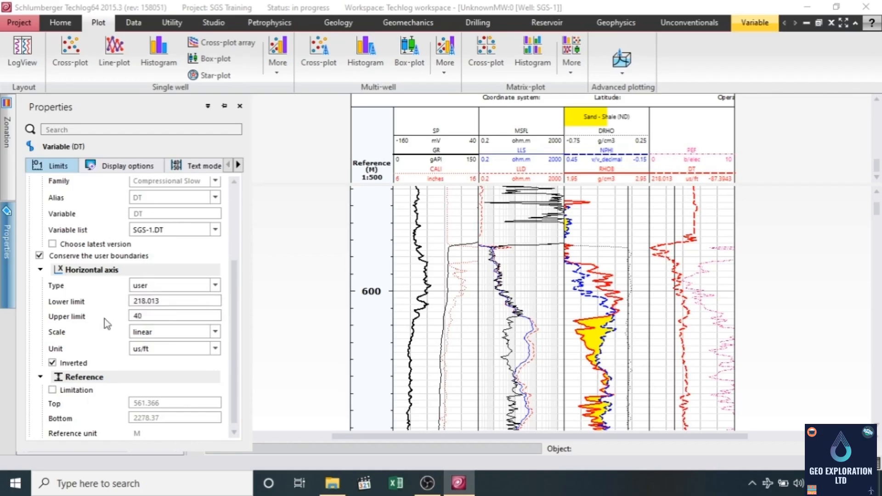
{"action": "left_click_drag", "start_coordinate": [177, 301], "coordinate": [131, 300]}
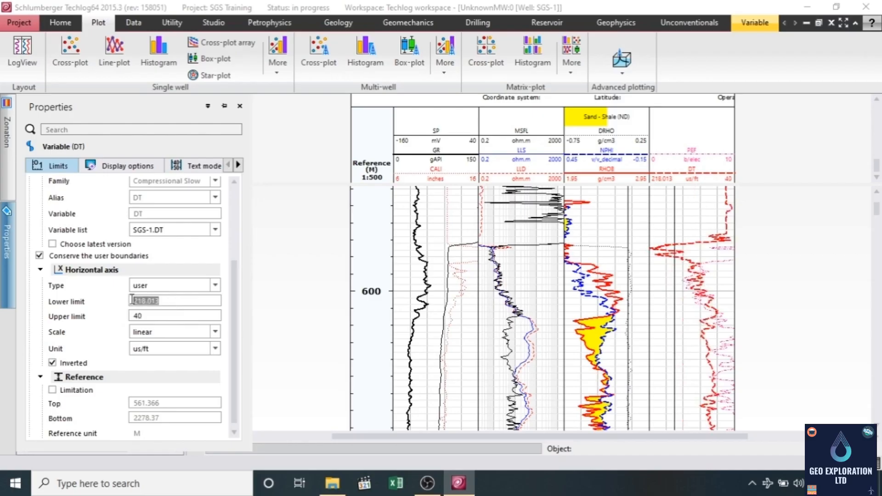
{"action": "key", "text": "BackSpace"}
{"action": "type", "text": "140"}
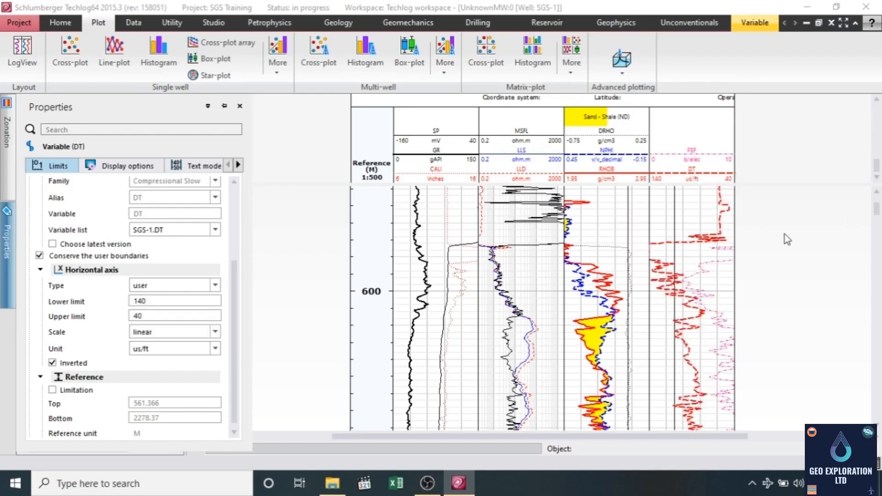
{"action": "left_click", "coordinate": [698, 177]}
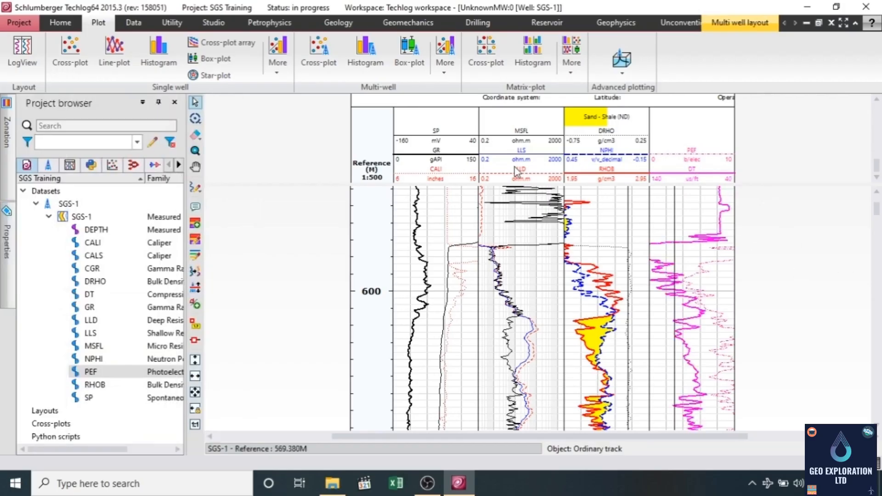
Step: Give the GR curve user-defined horizontal axis limits of 0 and 200 gAPI
{"action": "left_click", "coordinate": [442, 160]}
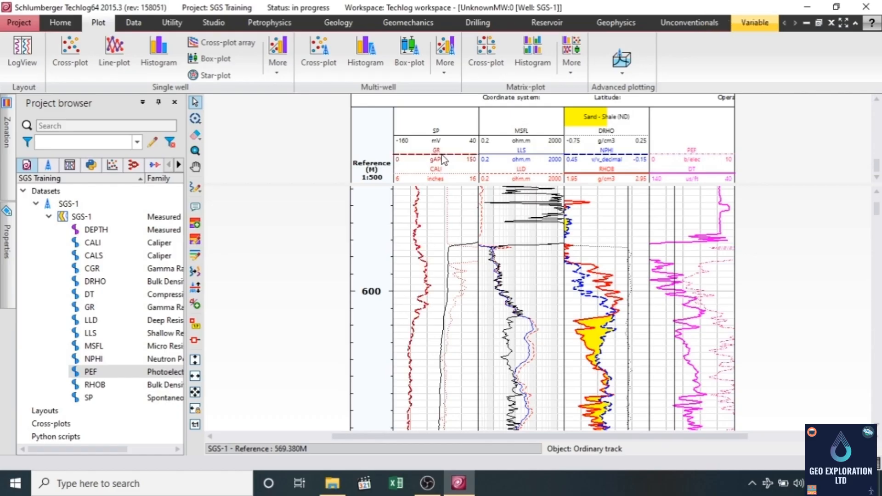
{"action": "left_click", "coordinate": [6, 258]}
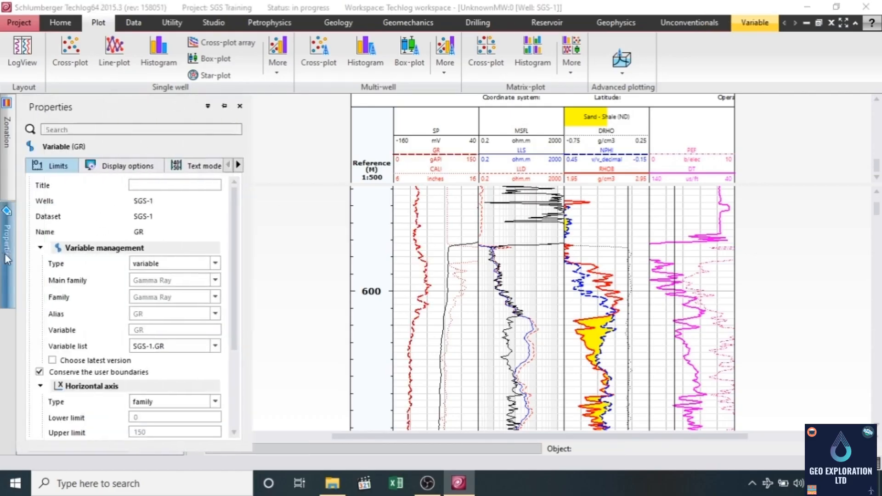
{"action": "scroll", "coordinate": [177, 384], "scroll_direction": "down", "scroll_amount": 1}
{"action": "scroll", "coordinate": [176, 384], "scroll_direction": "down", "scroll_amount": 3}
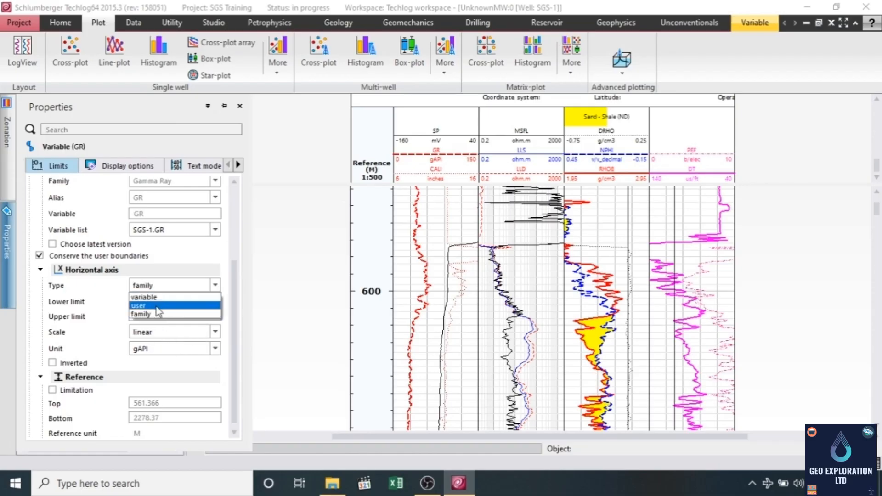
{"action": "left_click", "coordinate": [157, 306]}
{"action": "left_click_drag", "start_coordinate": [177, 300], "coordinate": [111, 309]}
{"action": "type", "text": "0"}
{"action": "left_click", "coordinate": [178, 314]}
{"action": "left_click_drag", "start_coordinate": [178, 313], "coordinate": [106, 310]}
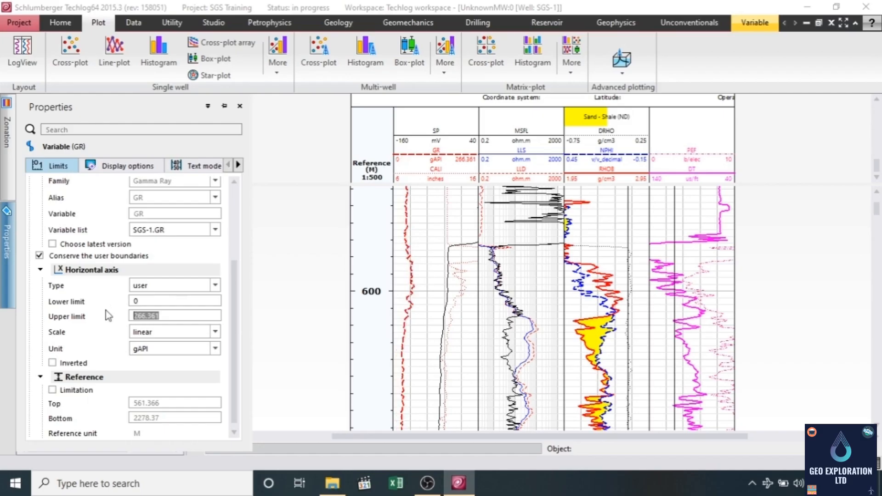
{"action": "type", "text": "200"}
{"action": "key", "text": "Return"}
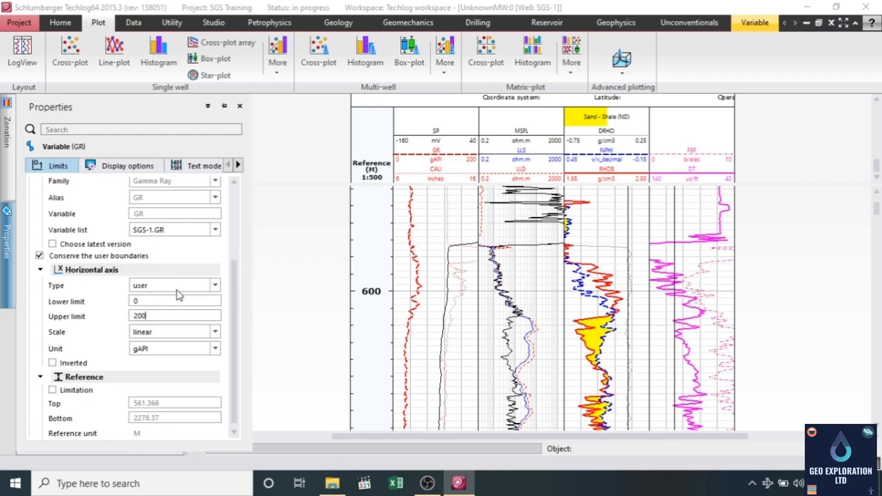
Step: Return the GR curve's horizontal axis limits to the family type
{"action": "left_click_drag", "start_coordinate": [155, 317], "coordinate": [123, 319]}
{"action": "left_click", "coordinate": [215, 285]}
{"action": "left_click", "coordinate": [169, 314]}
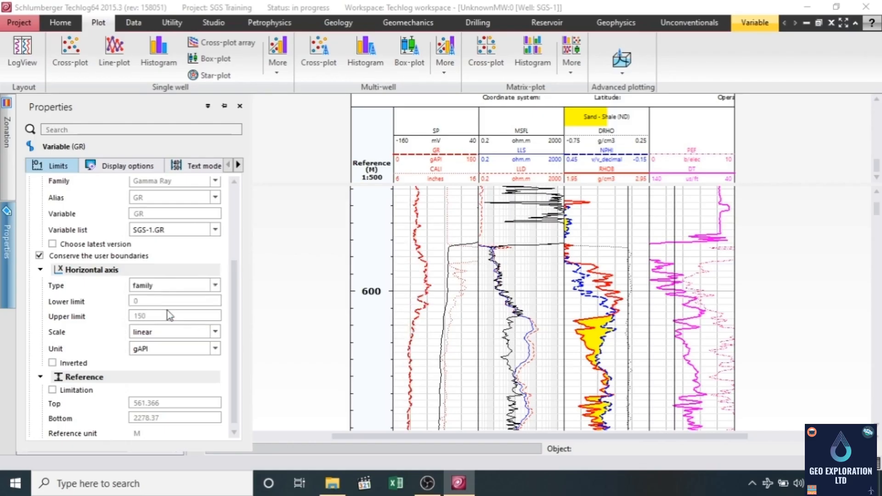
{"action": "left_click", "coordinate": [322, 250]}
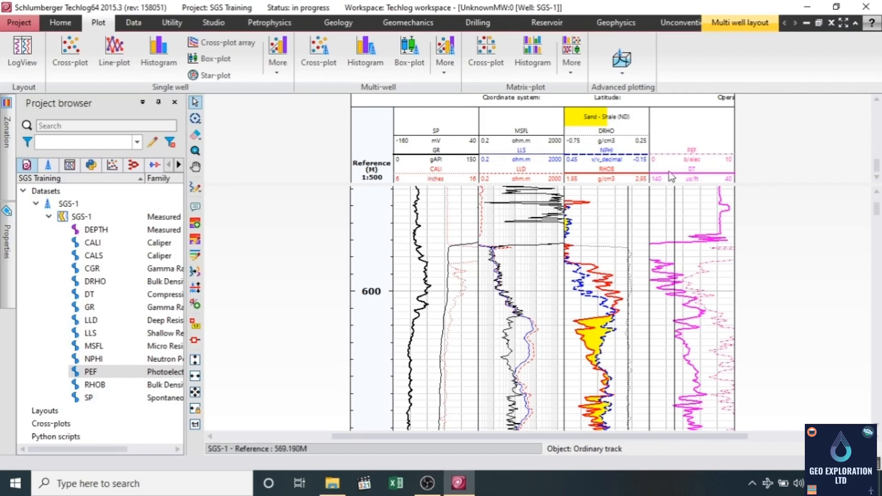
Step: Set the line style of the CALI curve in the gamma ray track to dash
{"action": "left_click", "coordinate": [458, 173]}
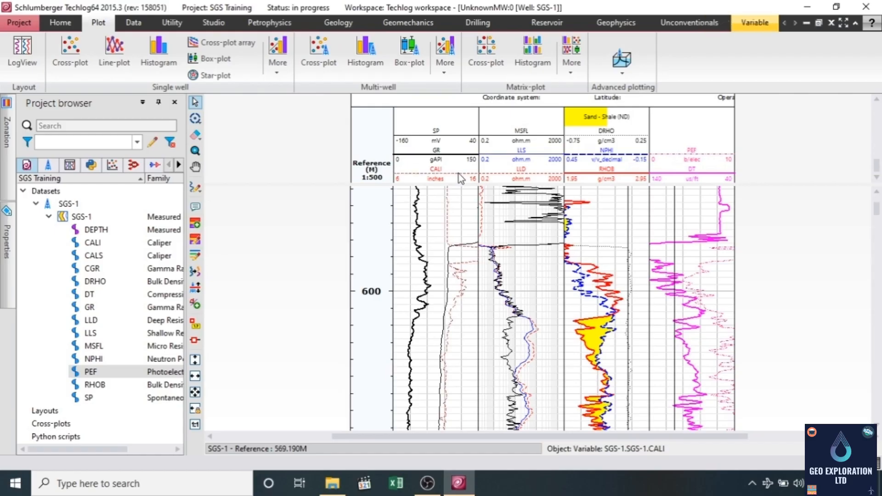
{"action": "left_click", "coordinate": [4, 277]}
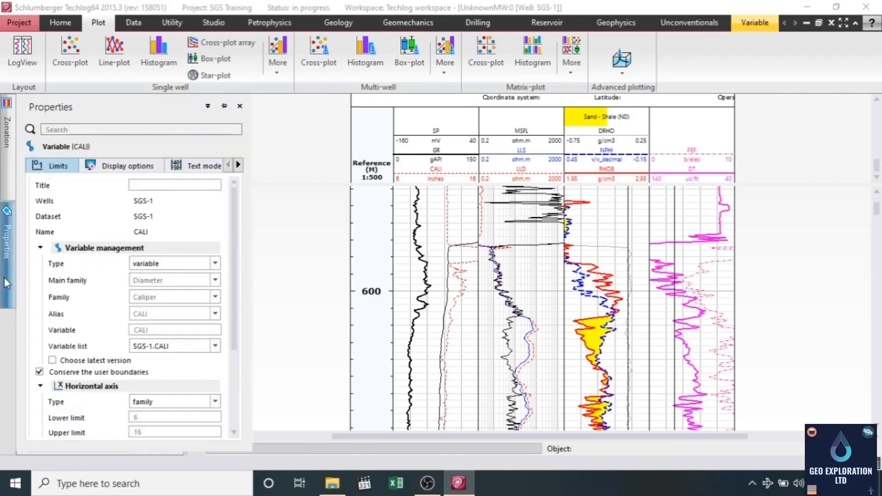
{"action": "left_click", "coordinate": [120, 166]}
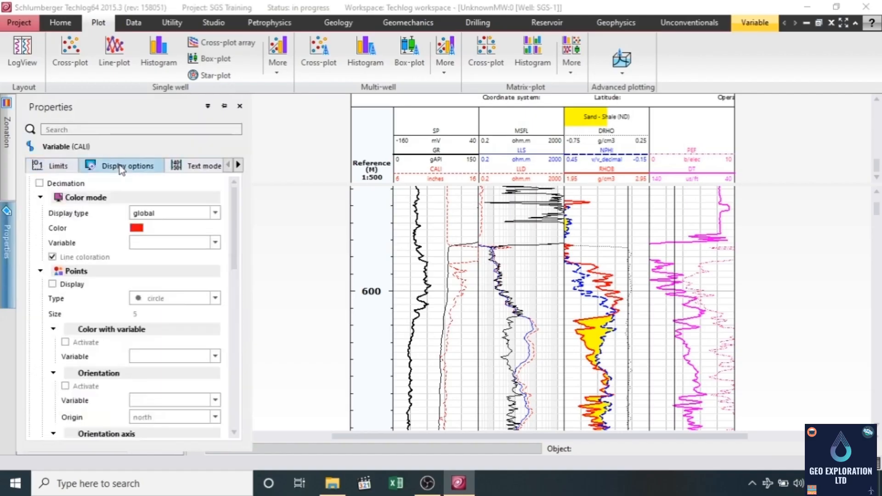
{"action": "scroll", "coordinate": [139, 280], "scroll_direction": "down", "scroll_amount": 5}
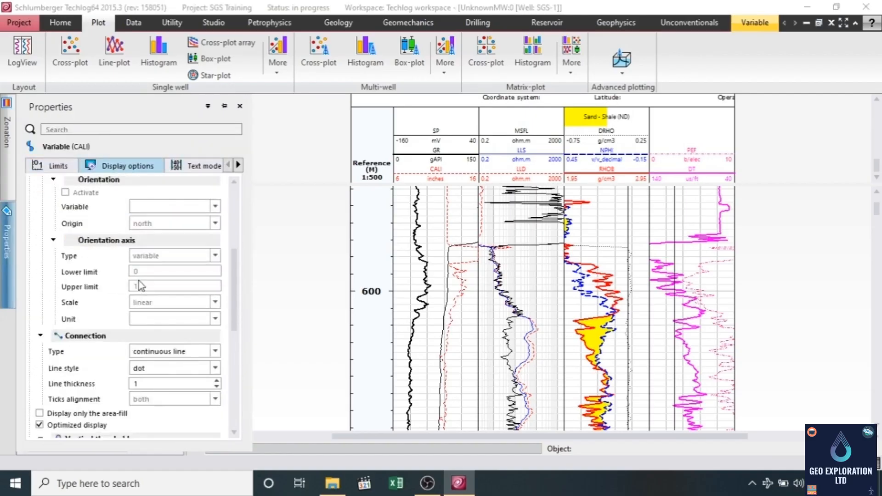
{"action": "scroll", "coordinate": [138, 280], "scroll_direction": "down", "scroll_amount": 1}
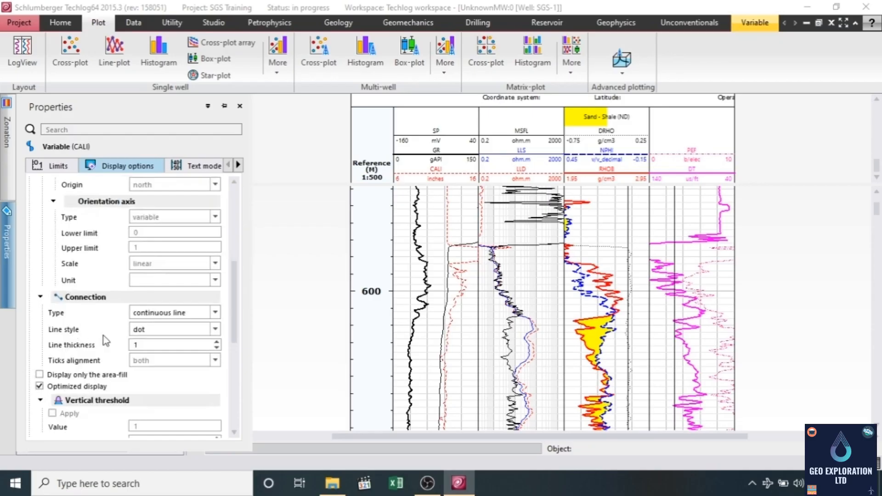
{"action": "left_click", "coordinate": [190, 314]}
{"action": "left_click", "coordinate": [190, 317]}
{"action": "left_click", "coordinate": [182, 330]}
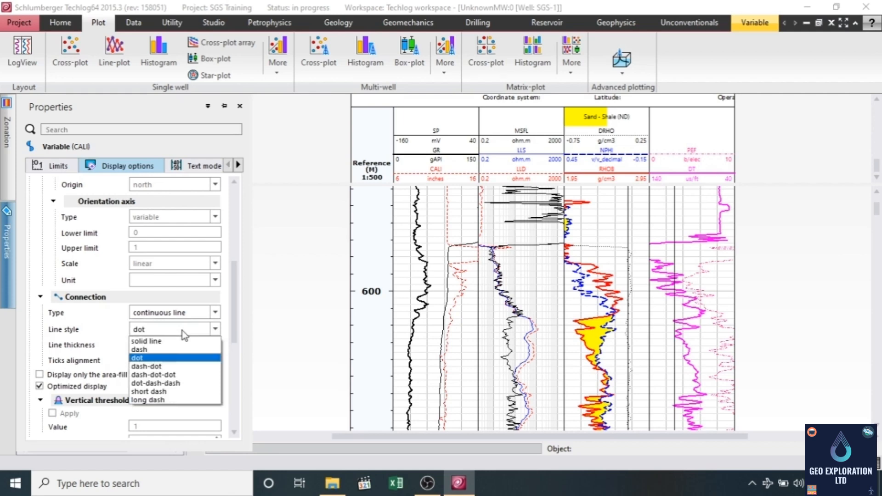
{"action": "left_click", "coordinate": [162, 349]}
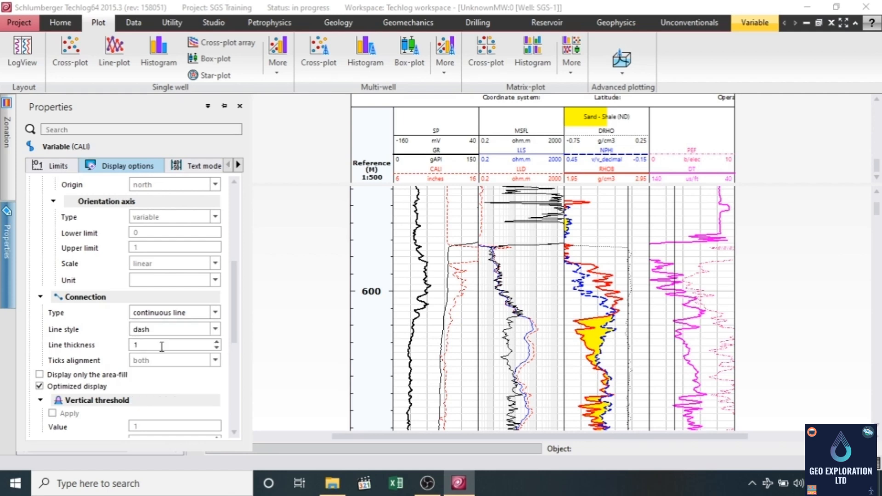
Step: Change the CALI curve's line style to solid line
{"action": "left_click", "coordinate": [175, 329]}
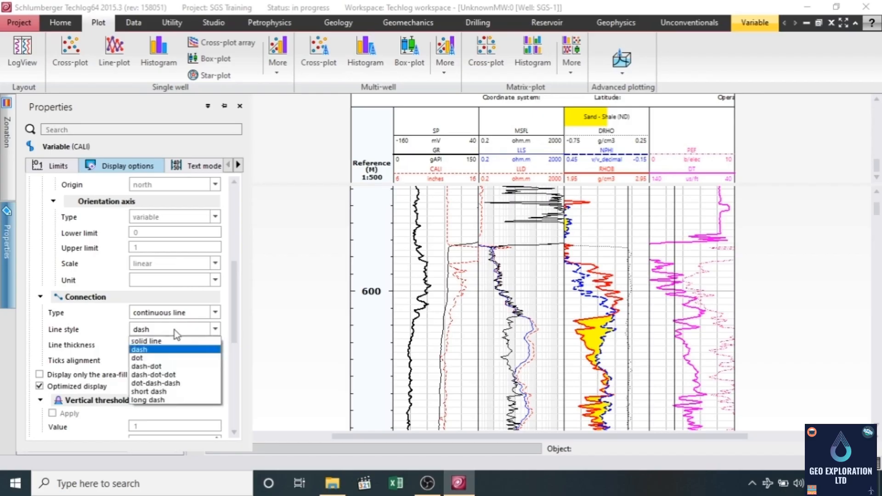
{"action": "left_click", "coordinate": [161, 344]}
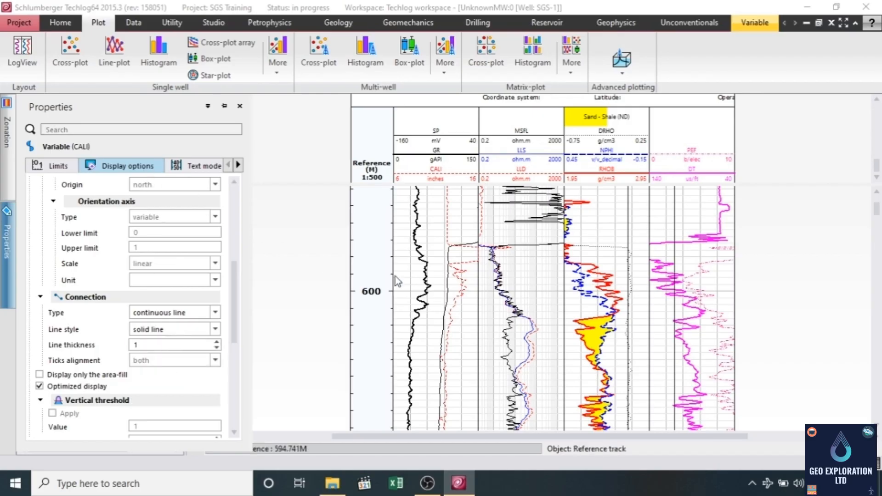
{"action": "left_click", "coordinate": [444, 193]}
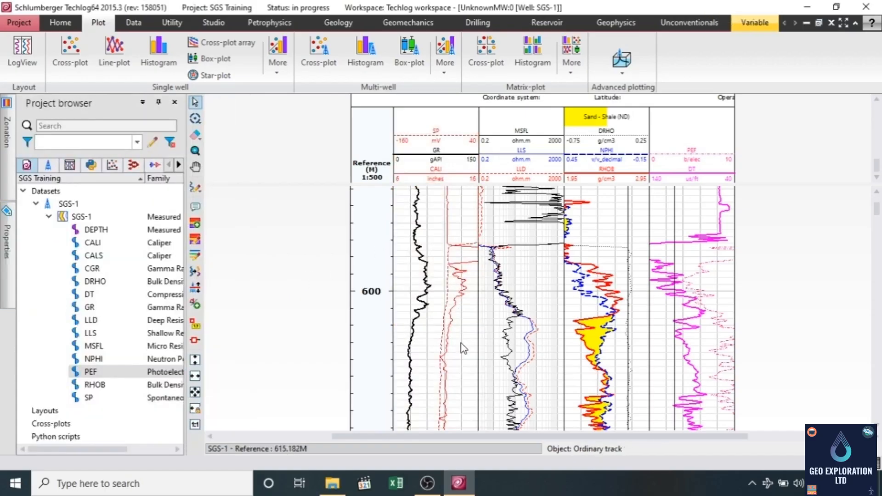
Step: Reselect the CALI curve and set its line style back to dot
{"action": "left_click", "coordinate": [455, 176]}
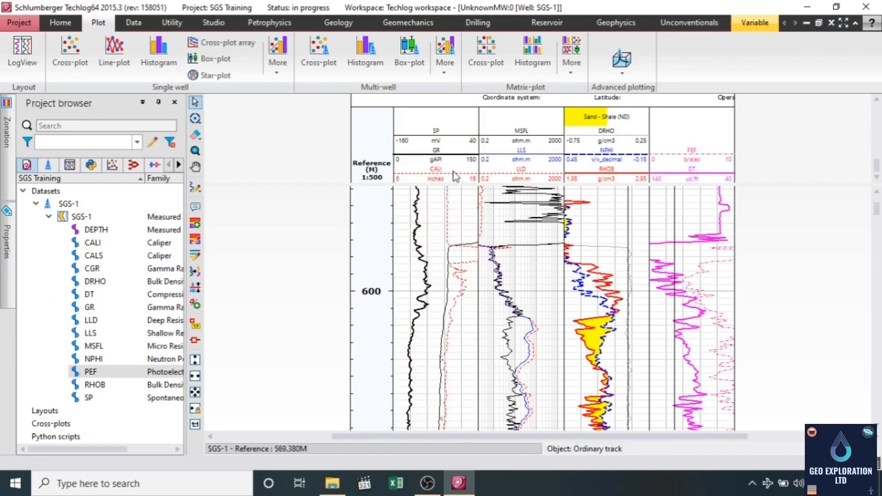
{"action": "left_click", "coordinate": [5, 260]}
{"action": "scroll", "coordinate": [154, 321], "scroll_direction": "down", "scroll_amount": 6}
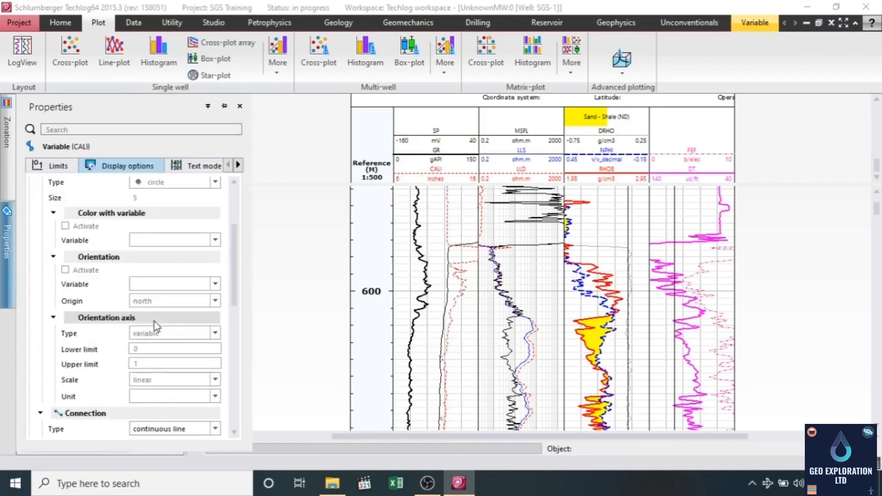
{"action": "scroll", "coordinate": [155, 326], "scroll_direction": "down", "scroll_amount": 2}
{"action": "left_click", "coordinate": [161, 331]}
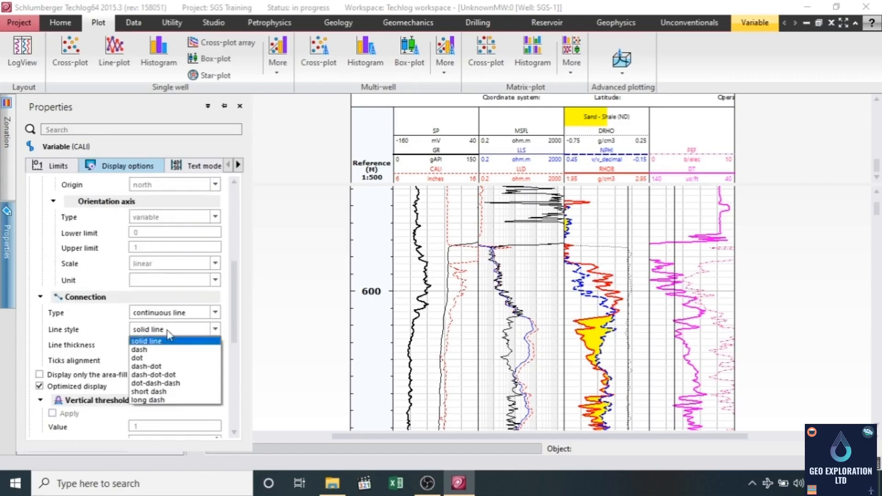
{"action": "left_click", "coordinate": [152, 357]}
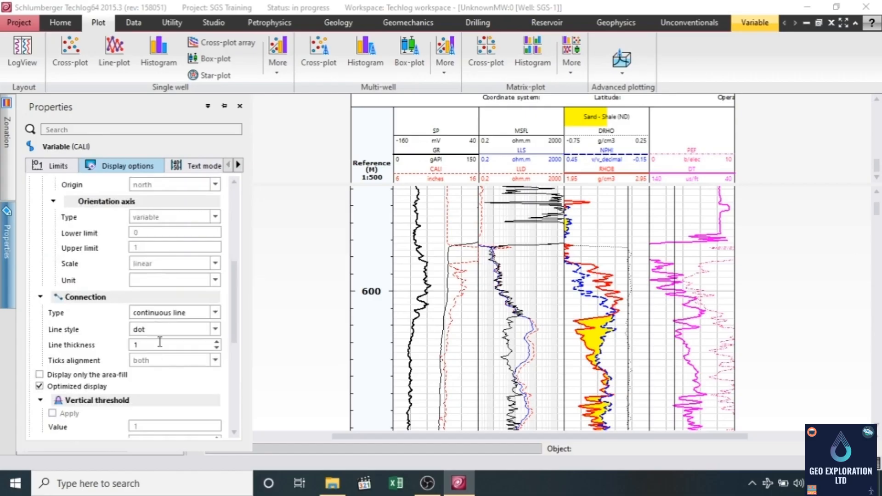
Step: Try a much heavier line thickness on the dotted CALI curve
{"action": "left_click", "coordinate": [219, 342]}
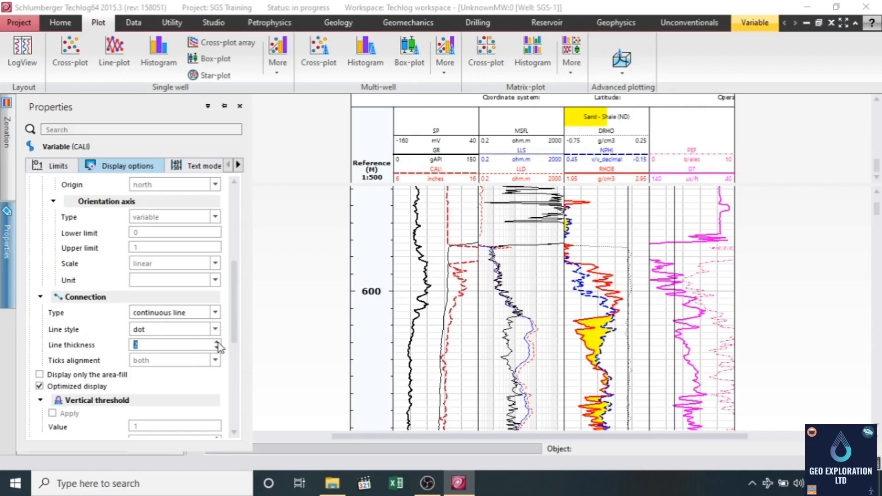
{"action": "left_click", "coordinate": [219, 343]}
{"action": "left_click", "coordinate": [218, 342]}
{"action": "left_click", "coordinate": [218, 342]}
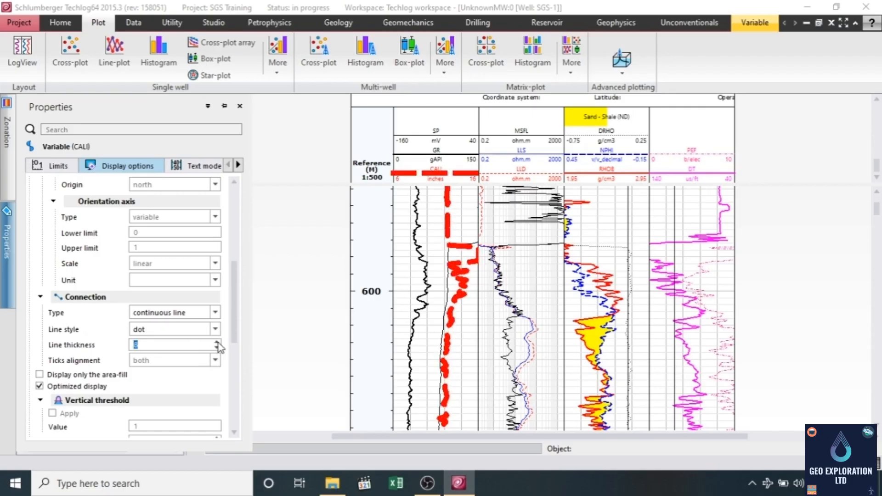
Step: Bring the CALI curve's line thickness back down to 1
{"action": "left_click", "coordinate": [217, 350]}
{"action": "left_click", "coordinate": [217, 350]}
{"action": "left_click", "coordinate": [217, 350]}
{"action": "left_click", "coordinate": [217, 350]}
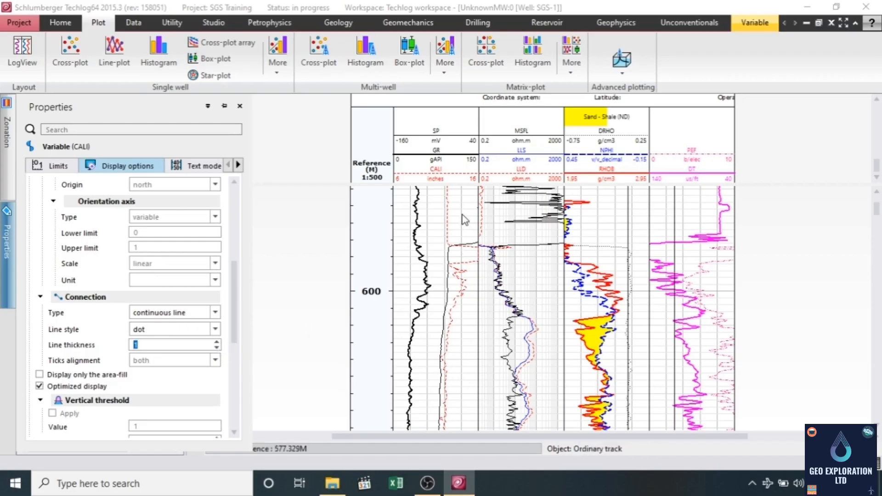
{"action": "left_click", "coordinate": [439, 303]}
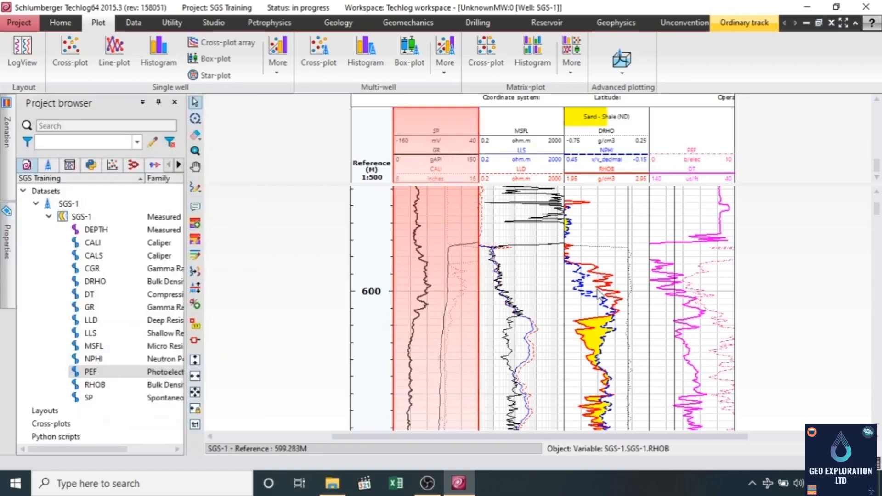
{"action": "left_click", "coordinate": [599, 290]}
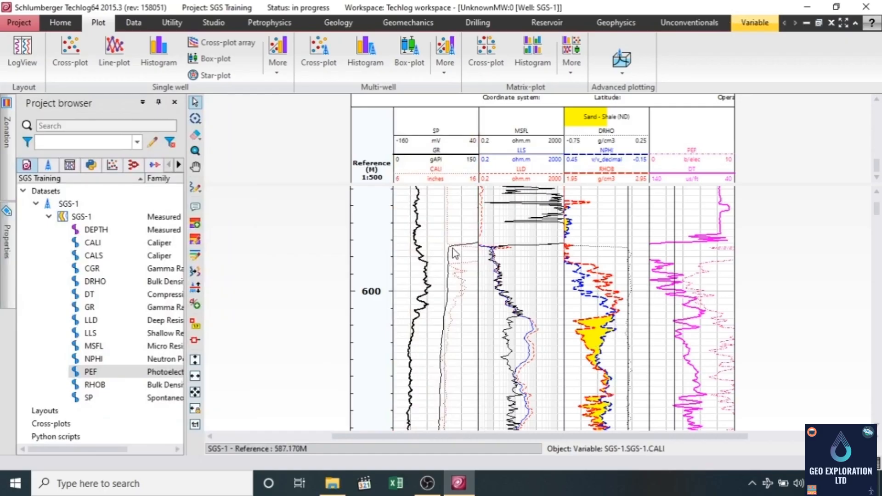
{"action": "left_click", "coordinate": [449, 206]}
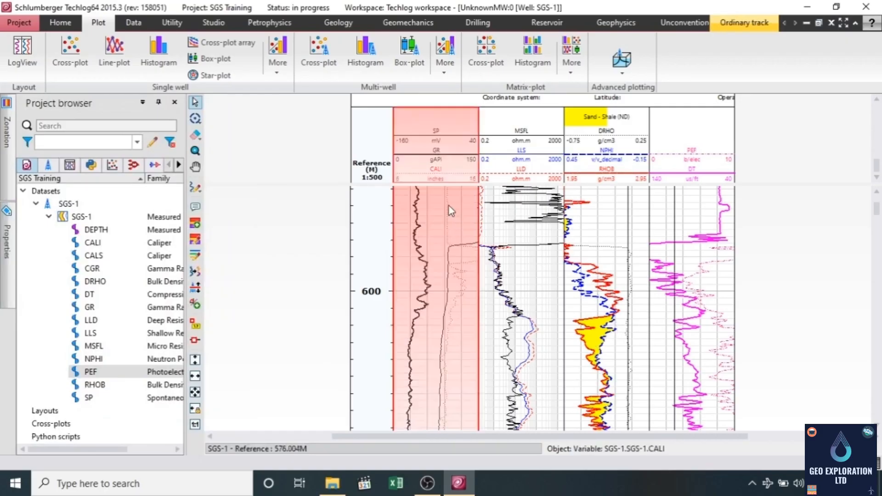
{"action": "left_click", "coordinate": [826, 249]}
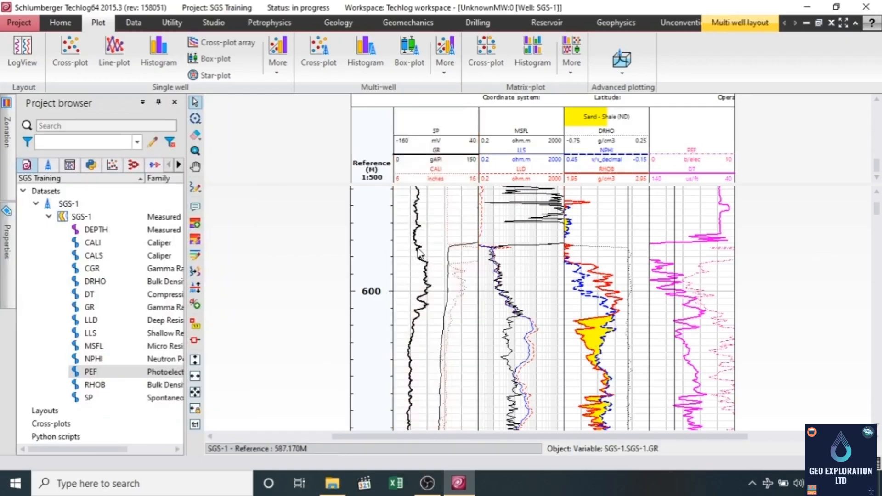
Step: Change the GR curve's global colour to green (#00be00)
{"action": "left_click", "coordinate": [419, 256]}
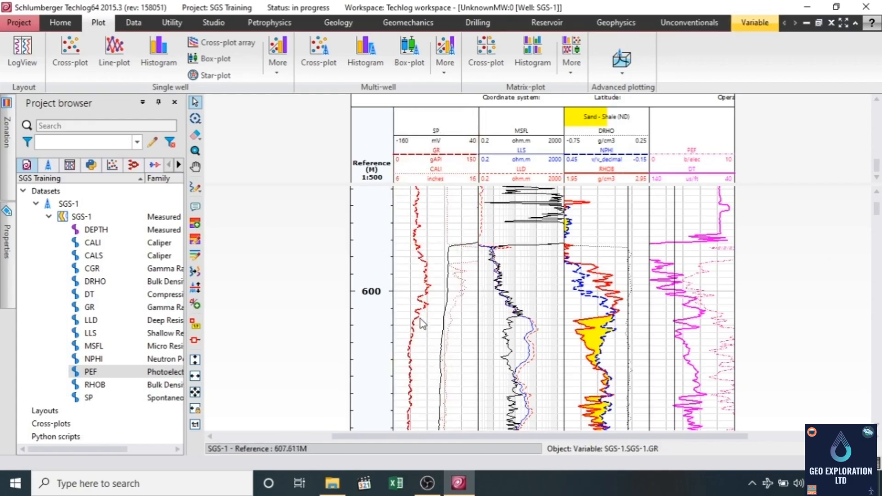
{"action": "left_click", "coordinate": [7, 257]}
{"action": "left_click", "coordinate": [119, 166]}
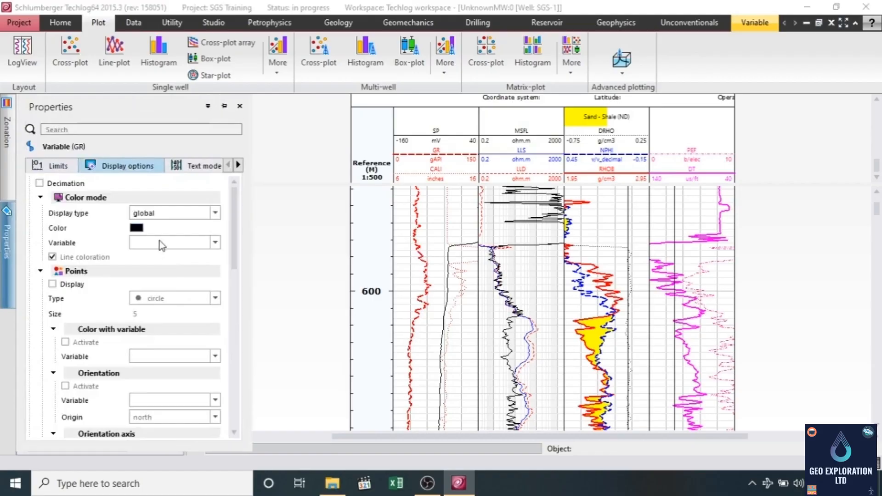
{"action": "left_click", "coordinate": [180, 211]}
{"action": "left_click", "coordinate": [181, 210]}
{"action": "left_click", "coordinate": [140, 227]}
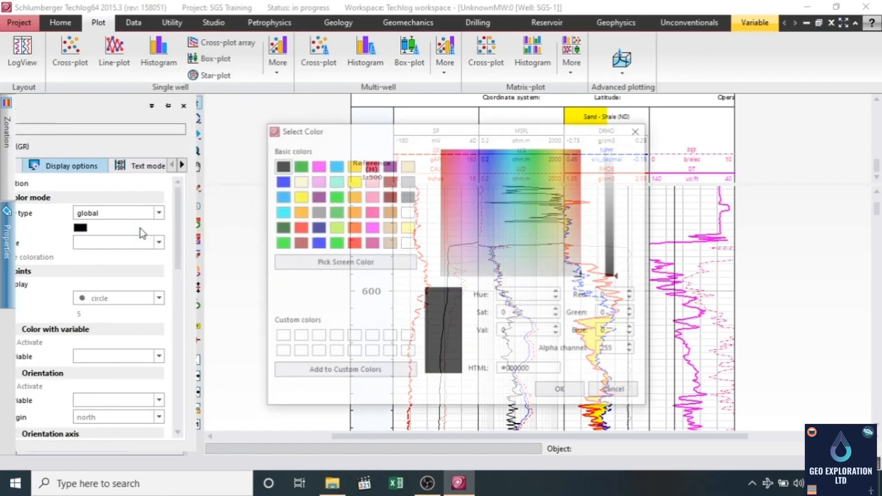
{"action": "left_click", "coordinate": [299, 165]}
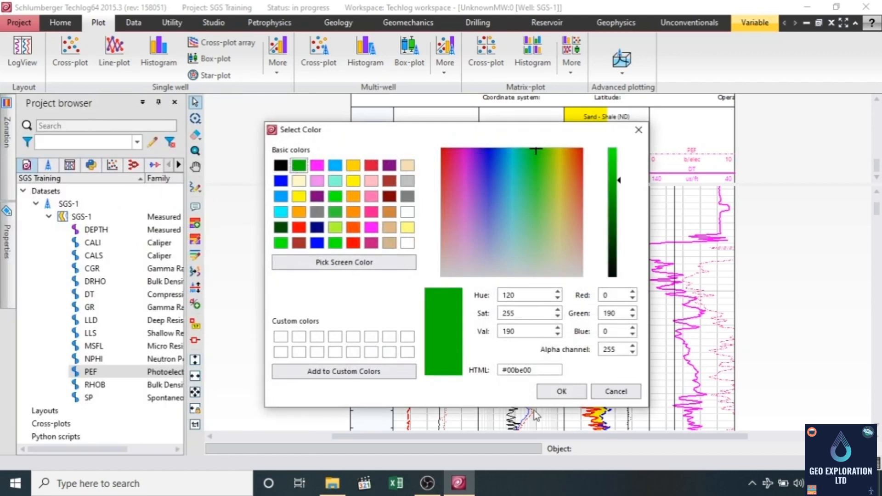
{"action": "left_click", "coordinate": [561, 391]}
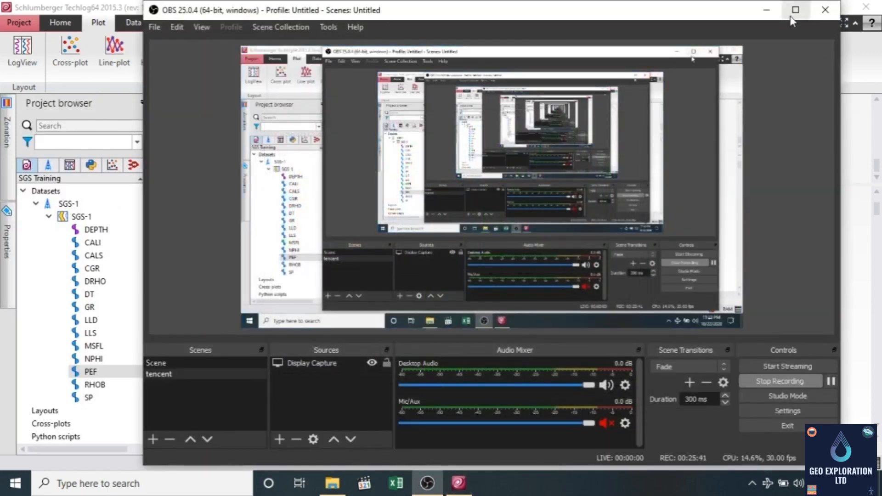
{"action": "left_click", "coordinate": [853, 138]}
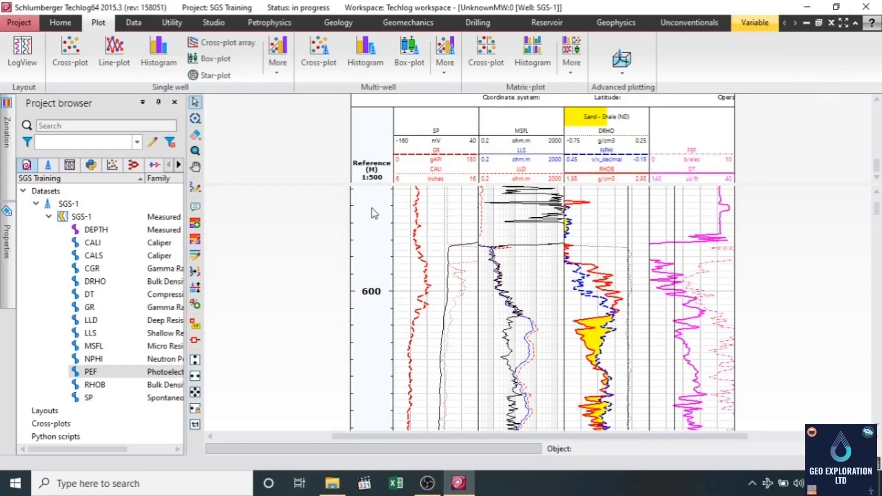
{"action": "left_click", "coordinate": [314, 223]}
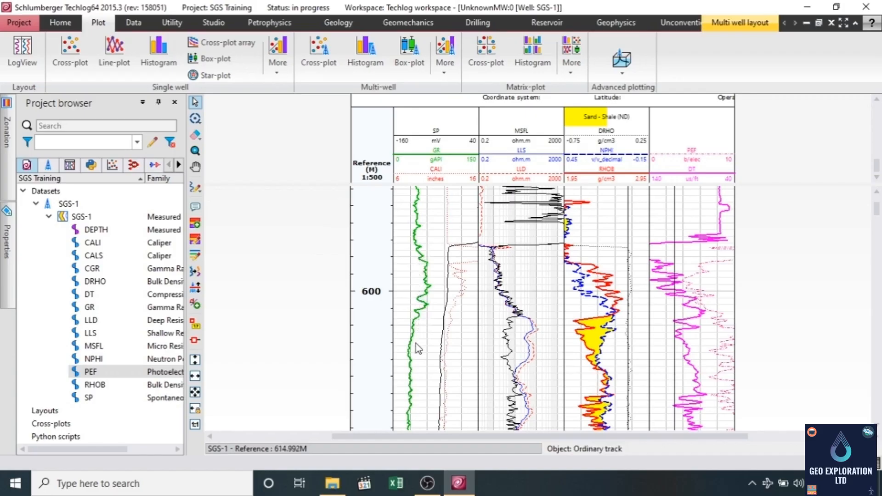
Step: Add a baseline with area fill to the CALI curve, placing it at about 12 inches
{"action": "scroll", "coordinate": [376, 311], "scroll_direction": "down", "scroll_amount": 5}
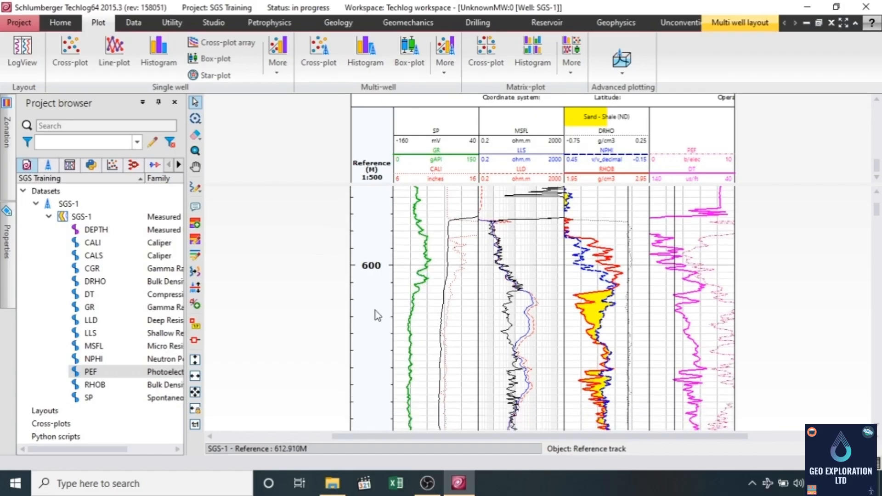
{"action": "scroll", "coordinate": [376, 317], "scroll_direction": "up", "scroll_amount": 5}
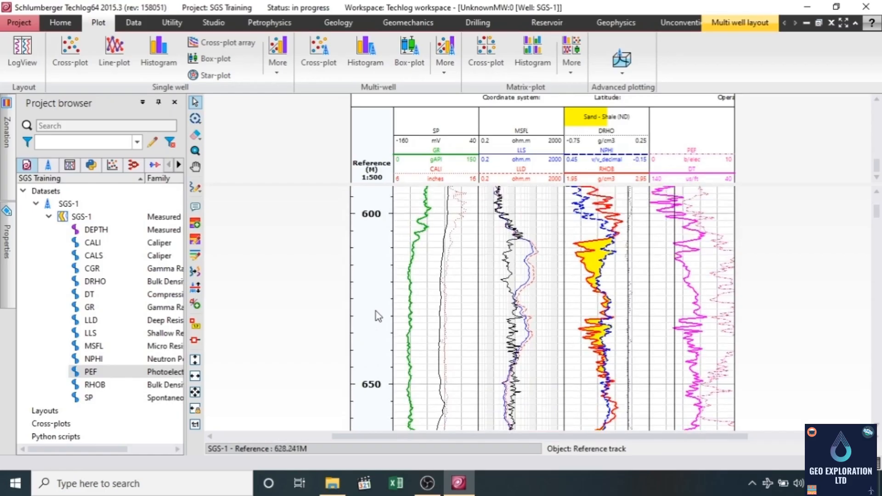
{"action": "scroll", "coordinate": [375, 310], "scroll_direction": "down", "scroll_amount": 3}
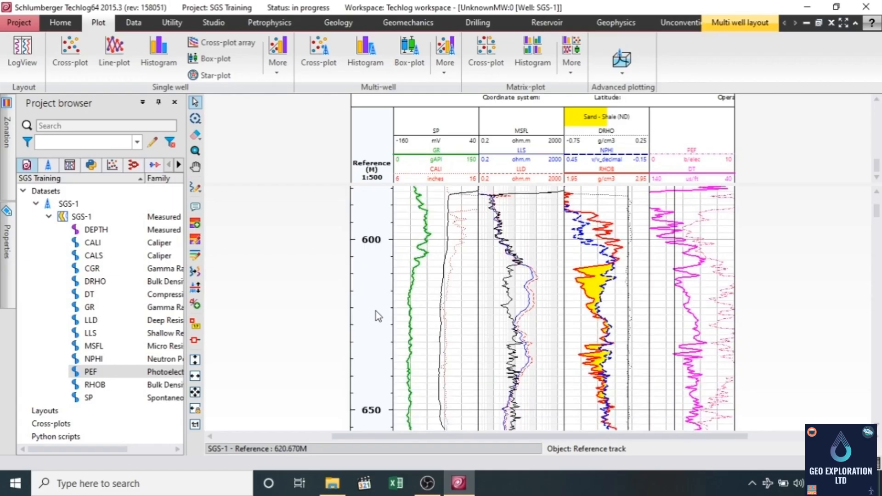
{"action": "left_click", "coordinate": [461, 248]}
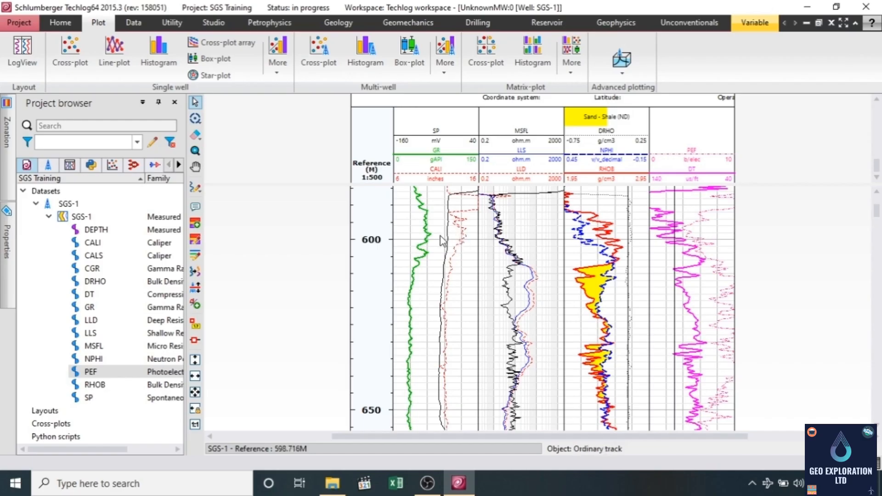
{"action": "right_click", "coordinate": [464, 235]}
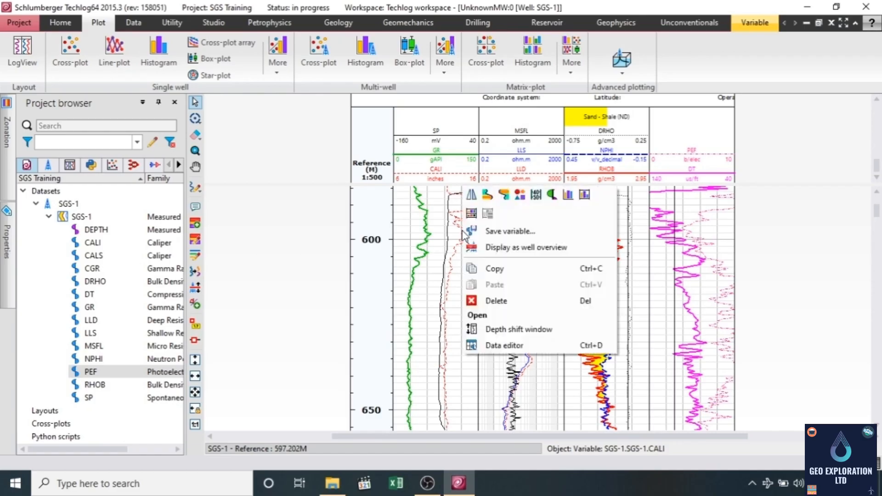
{"action": "left_click", "coordinate": [551, 197]}
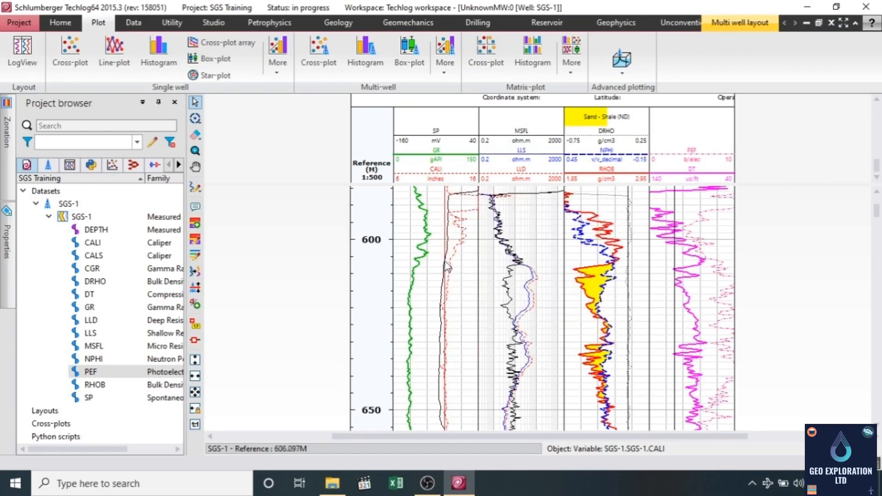
{"action": "left_click", "coordinate": [446, 266]}
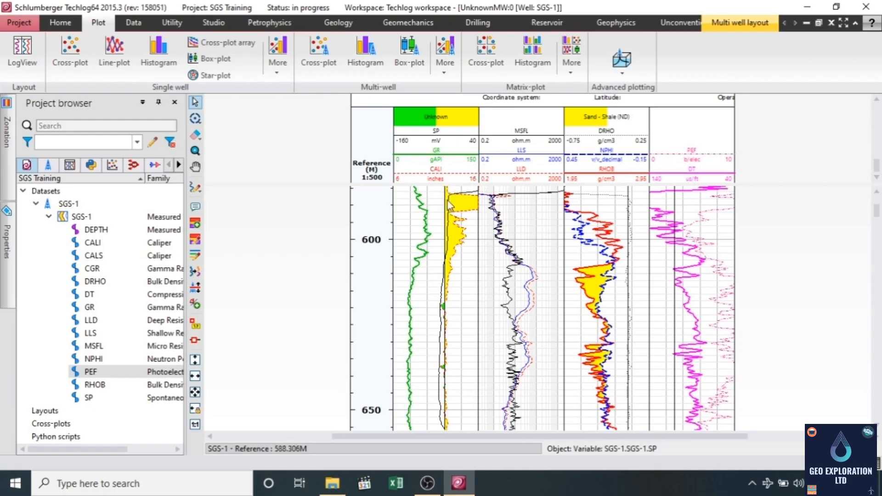
Step: Shift the CALI baseline to about 12.3 inches
{"action": "scroll", "coordinate": [456, 278], "scroll_direction": "down", "scroll_amount": 5}
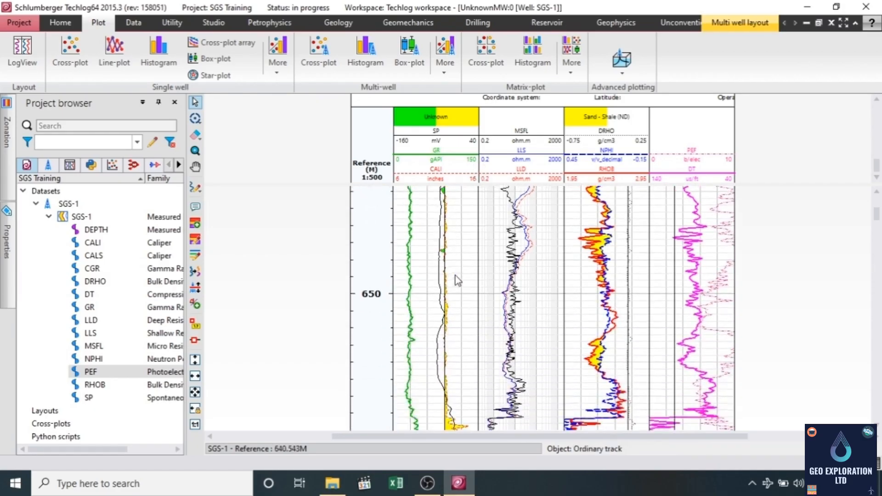
{"action": "scroll", "coordinate": [457, 279], "scroll_direction": "down", "scroll_amount": 4}
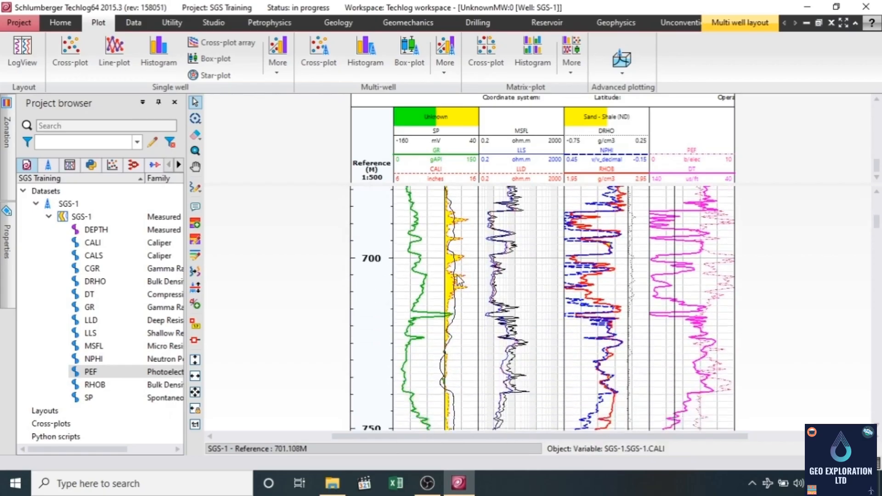
{"action": "scroll", "coordinate": [457, 277], "scroll_direction": "up", "scroll_amount": 6}
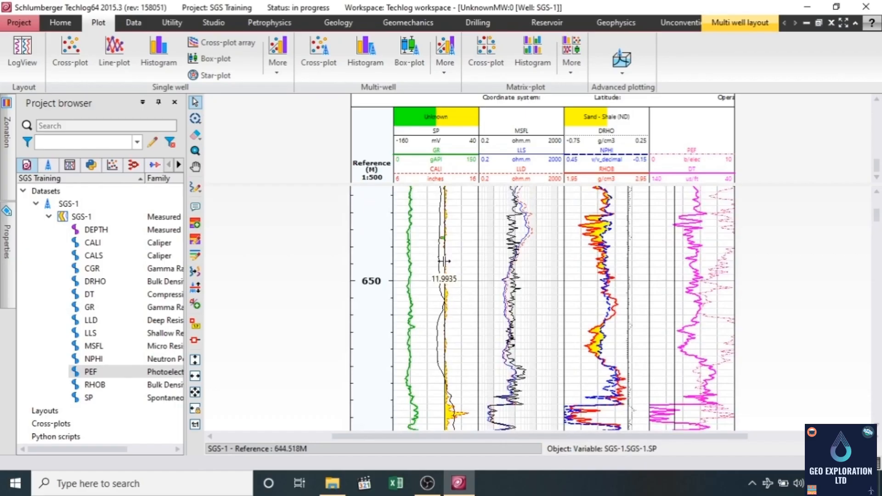
{"action": "left_click_drag", "start_coordinate": [444, 261], "coordinate": [446, 261]}
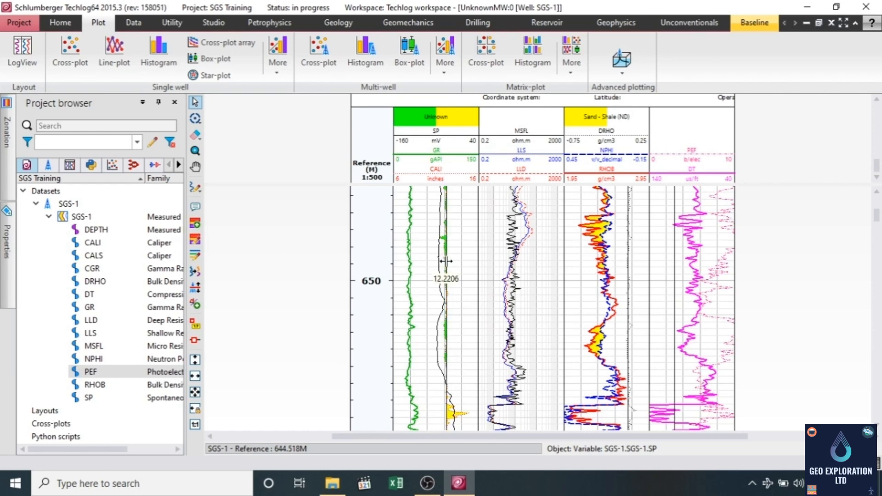
{"action": "left_click_drag", "start_coordinate": [445, 260], "coordinate": [450, 261]}
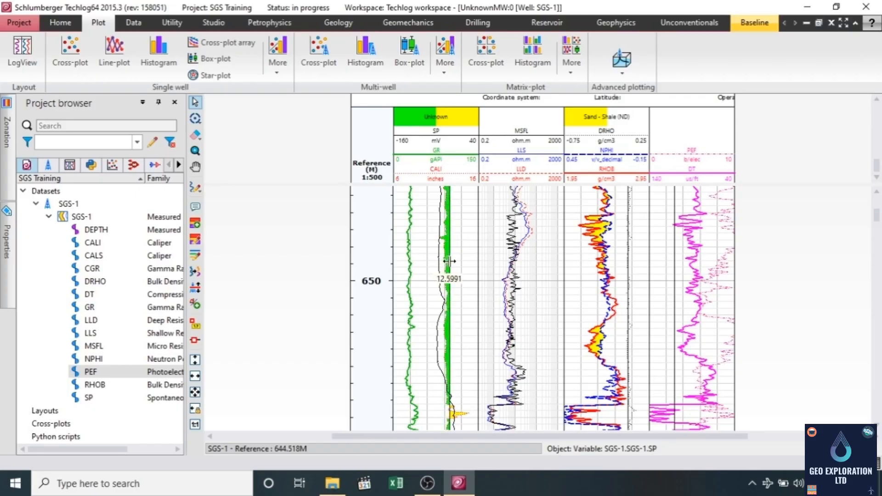
{"action": "left_click_drag", "start_coordinate": [448, 260], "coordinate": [447, 260]}
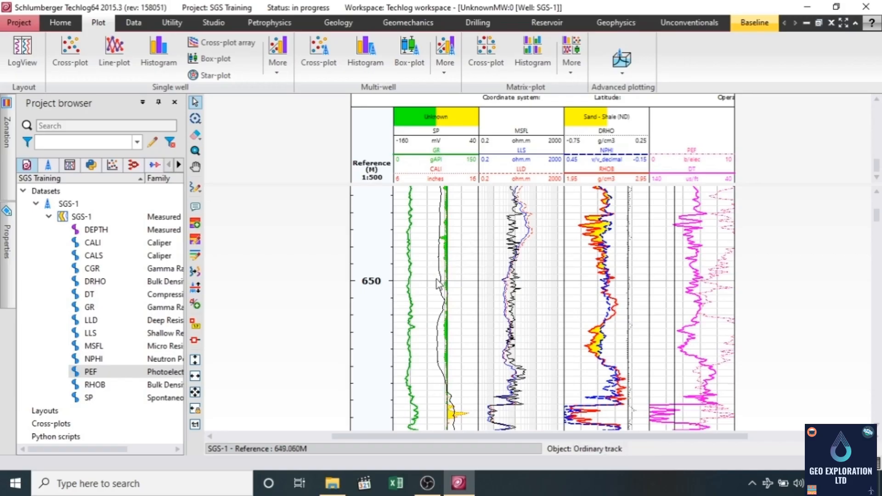
Step: Examine the green and yellow fill between the CALI curve and its baseline from around 600 m down to around 1200 m
{"action": "scroll", "coordinate": [439, 285], "scroll_direction": "up", "scroll_amount": 5}
{"action": "scroll", "coordinate": [436, 283], "scroll_direction": "up", "scroll_amount": 1}
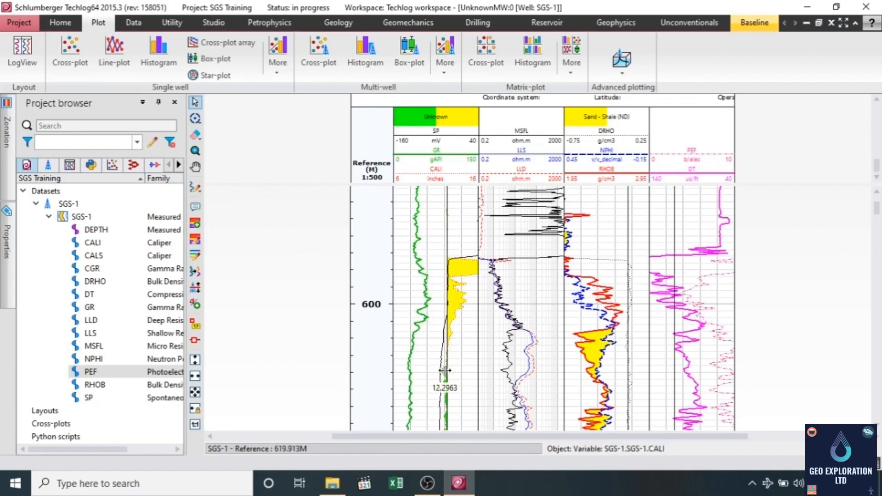
{"action": "scroll", "coordinate": [445, 408], "scroll_direction": "down", "scroll_amount": 1}
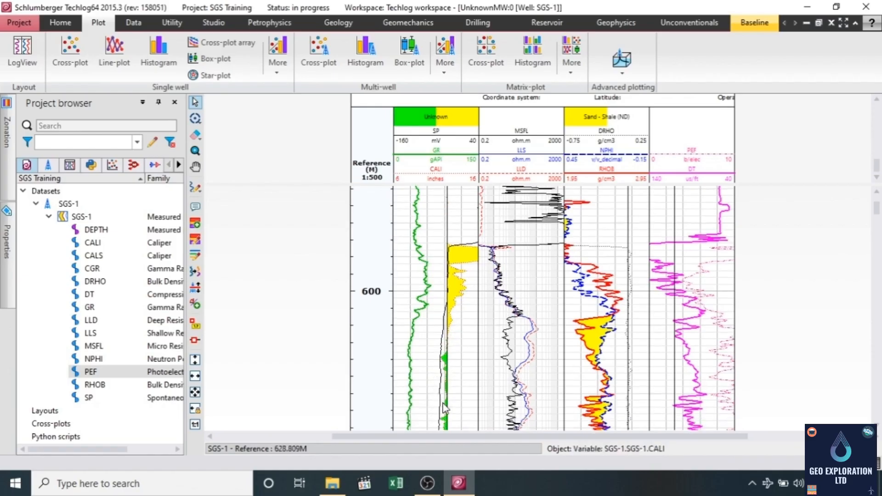
{"action": "scroll", "coordinate": [445, 408], "scroll_direction": "down", "scroll_amount": 6}
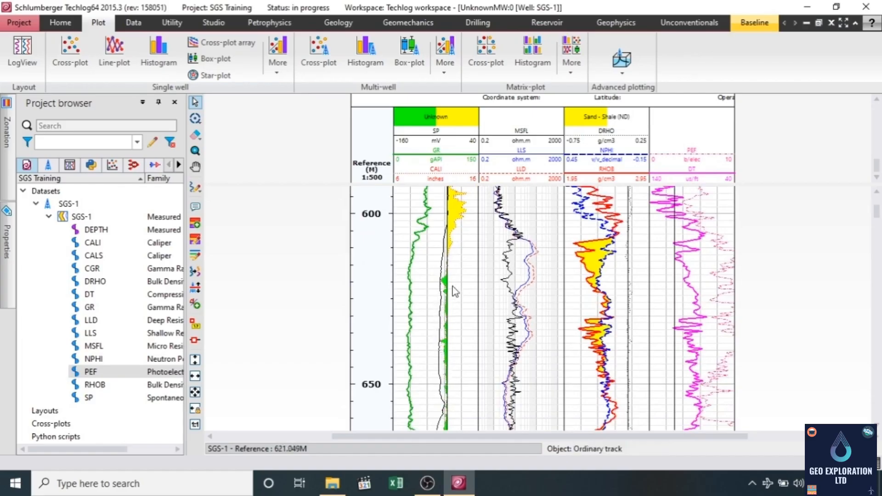
{"action": "scroll", "coordinate": [454, 288], "scroll_direction": "down", "scroll_amount": 1}
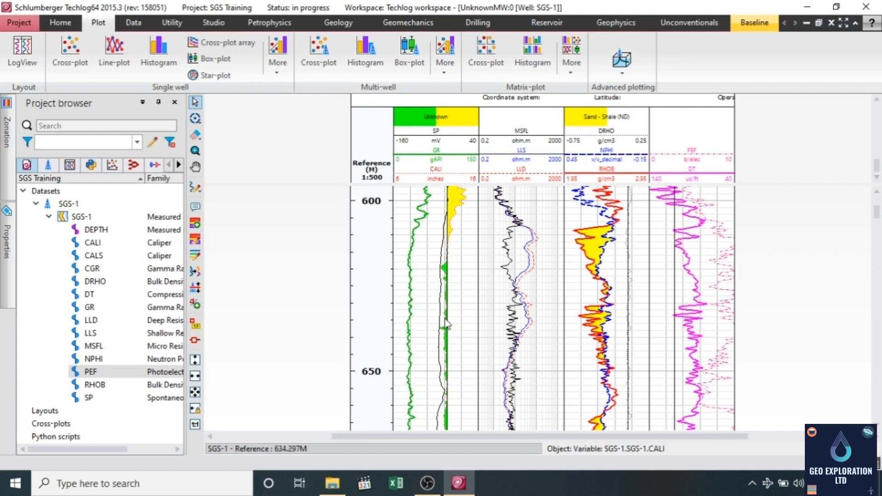
{"action": "left_click", "coordinate": [447, 266]}
{"action": "scroll", "coordinate": [442, 270], "scroll_direction": "down", "scroll_amount": 5}
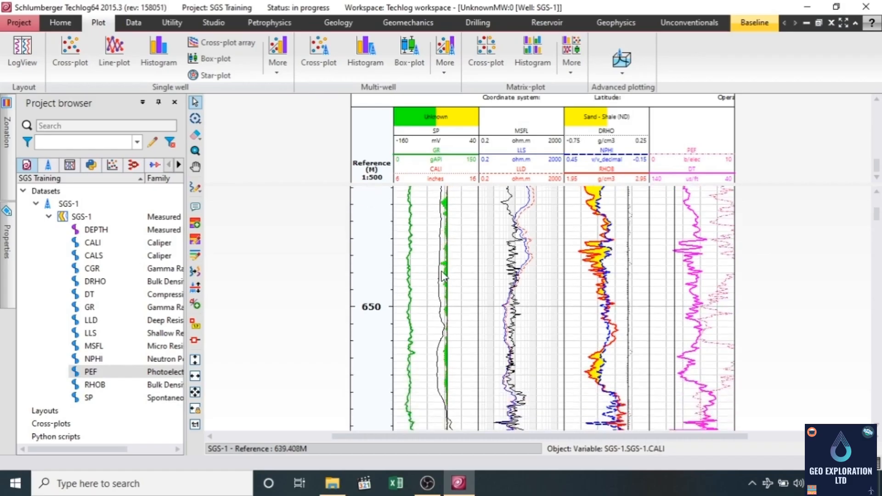
{"action": "scroll", "coordinate": [442, 275], "scroll_direction": "down", "scroll_amount": 5}
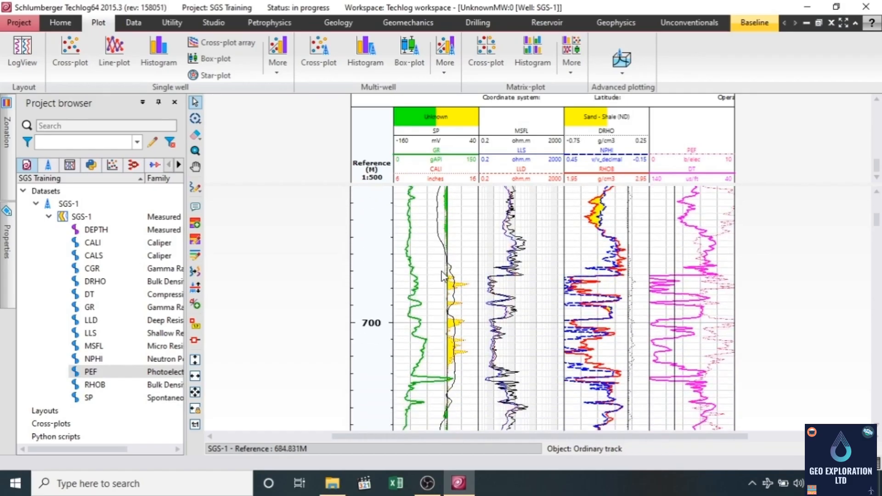
{"action": "scroll", "coordinate": [442, 275], "scroll_direction": "down", "scroll_amount": 6}
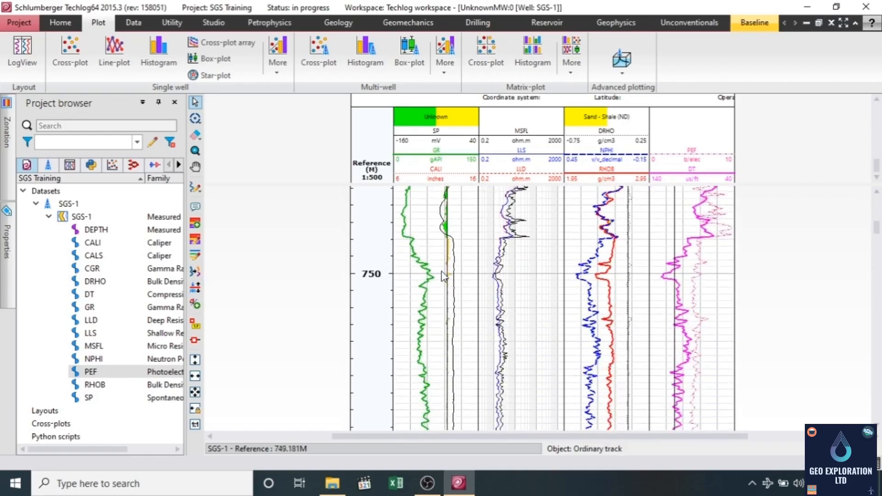
{"action": "scroll", "coordinate": [442, 275], "scroll_direction": "down", "scroll_amount": 3}
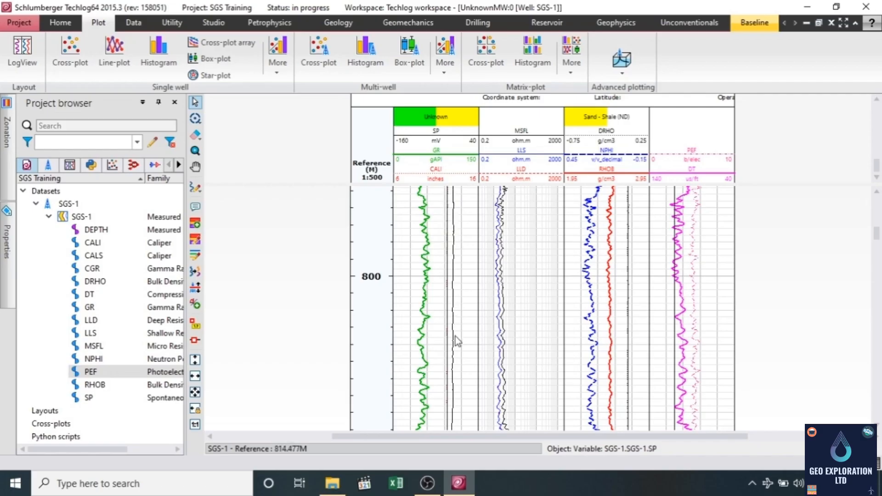
{"action": "scroll", "coordinate": [457, 331], "scroll_direction": "down", "scroll_amount": 9}
{"action": "scroll", "coordinate": [459, 331], "scroll_direction": "down", "scroll_amount": 8}
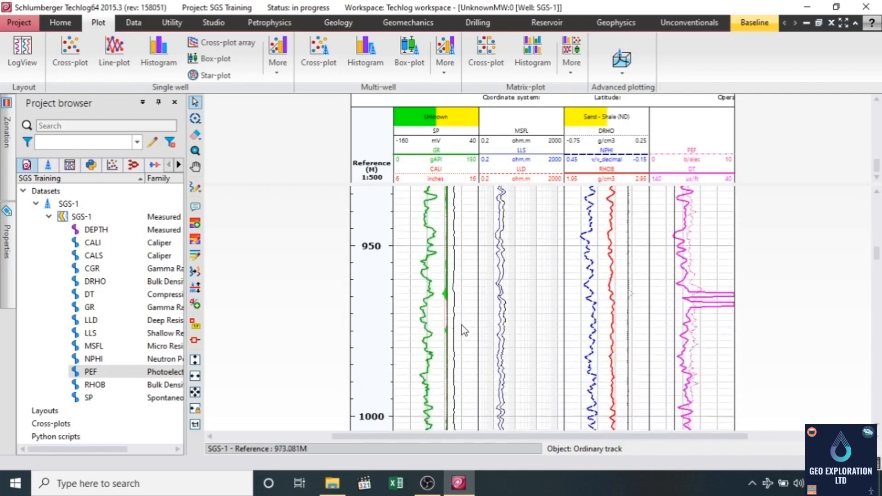
{"action": "scroll", "coordinate": [446, 321], "scroll_direction": "down", "scroll_amount": 8}
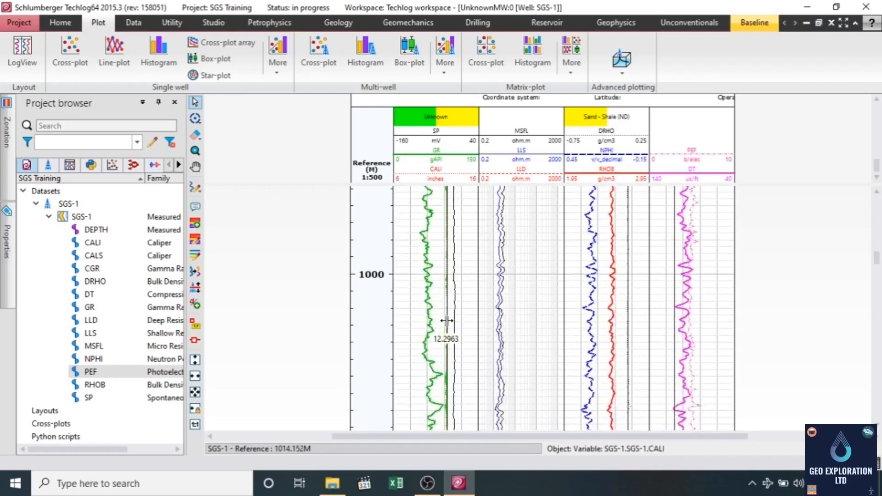
{"action": "scroll", "coordinate": [453, 324], "scroll_direction": "down", "scroll_amount": 8}
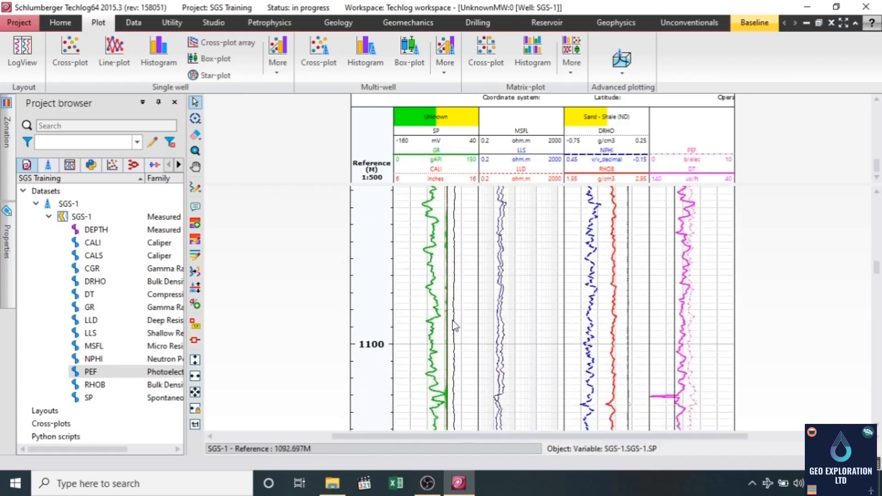
{"action": "scroll", "coordinate": [456, 325], "scroll_direction": "down", "scroll_amount": 8}
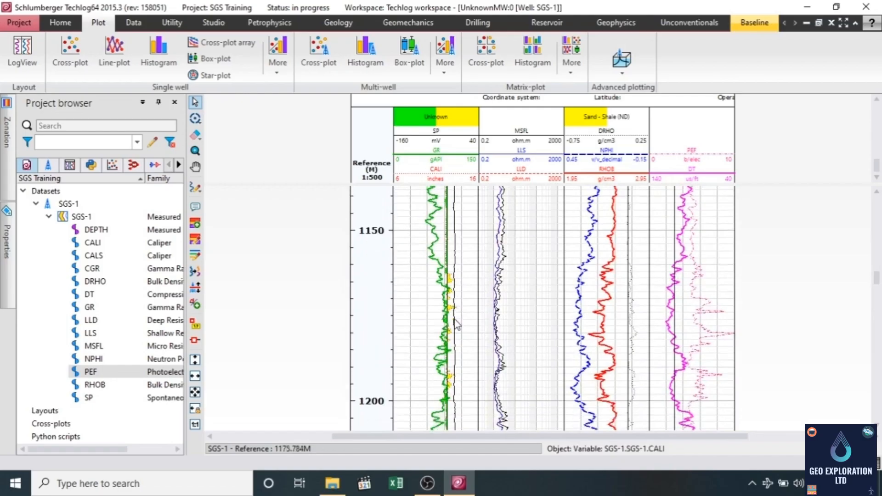
Step: Examine the fill between the CALI curve and its baseline from about 1200 m down to about 1700 m
{"action": "scroll", "coordinate": [457, 325], "scroll_direction": "down", "scroll_amount": 8}
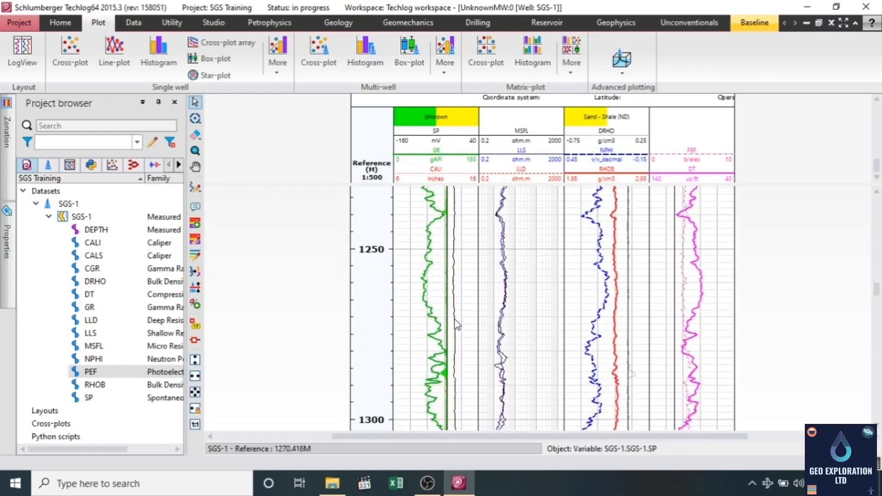
{"action": "scroll", "coordinate": [456, 324], "scroll_direction": "down", "scroll_amount": 8}
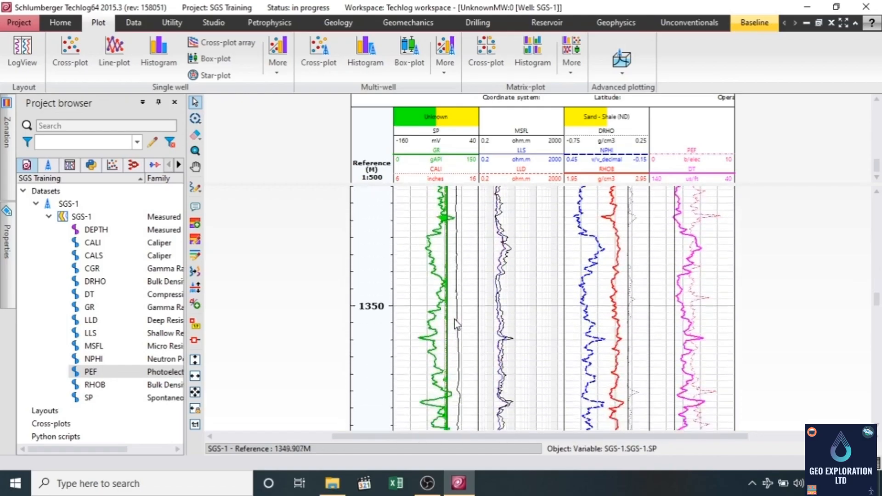
{"action": "scroll", "coordinate": [455, 323], "scroll_direction": "down", "scroll_amount": 8}
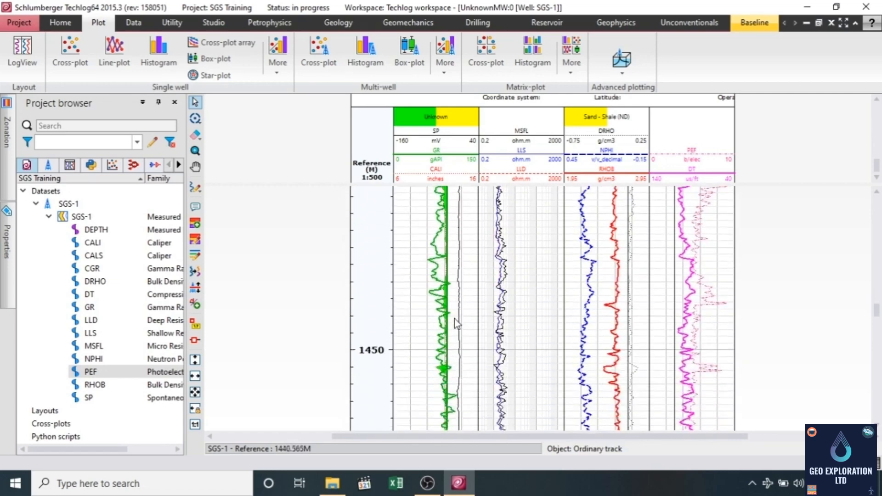
{"action": "scroll", "coordinate": [456, 319], "scroll_direction": "down", "scroll_amount": 6}
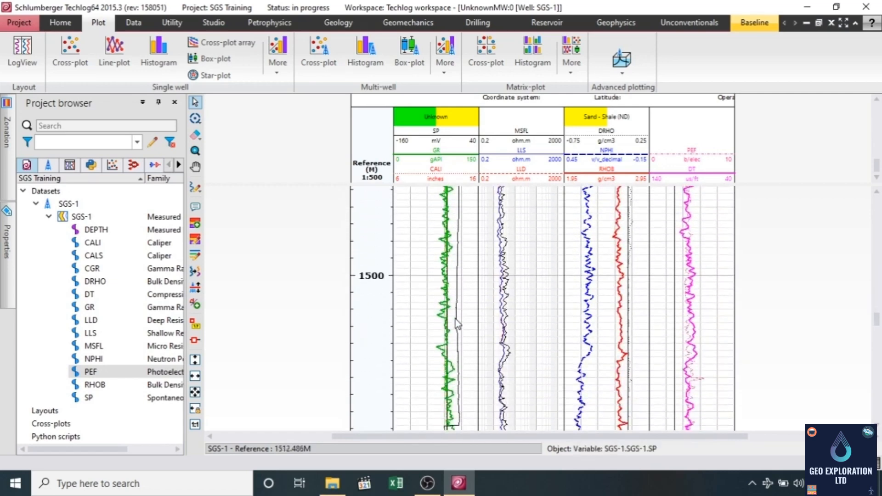
{"action": "scroll", "coordinate": [455, 324], "scroll_direction": "down", "scroll_amount": 7}
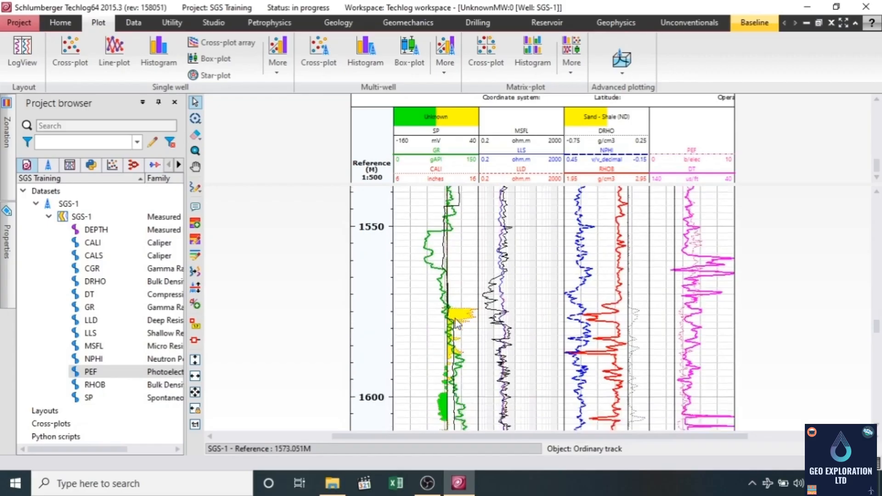
{"action": "scroll", "coordinate": [456, 323], "scroll_direction": "down", "scroll_amount": 6}
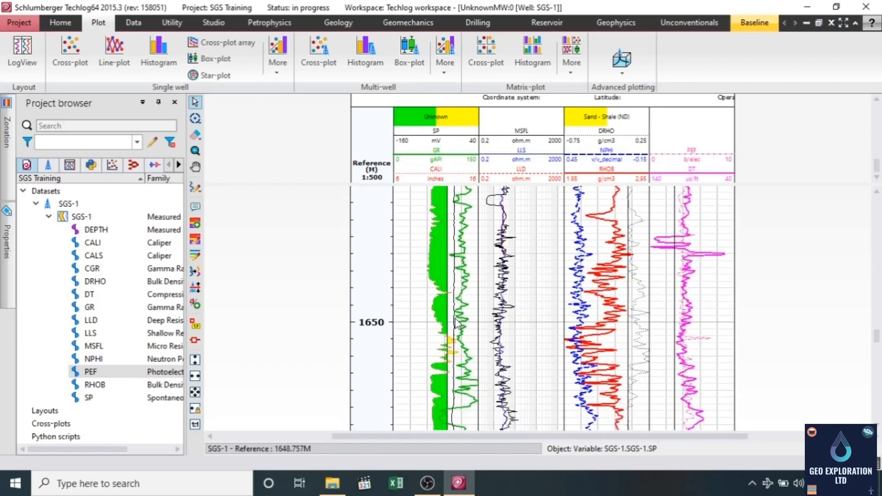
{"action": "scroll", "coordinate": [456, 323], "scroll_direction": "down", "scroll_amount": 2}
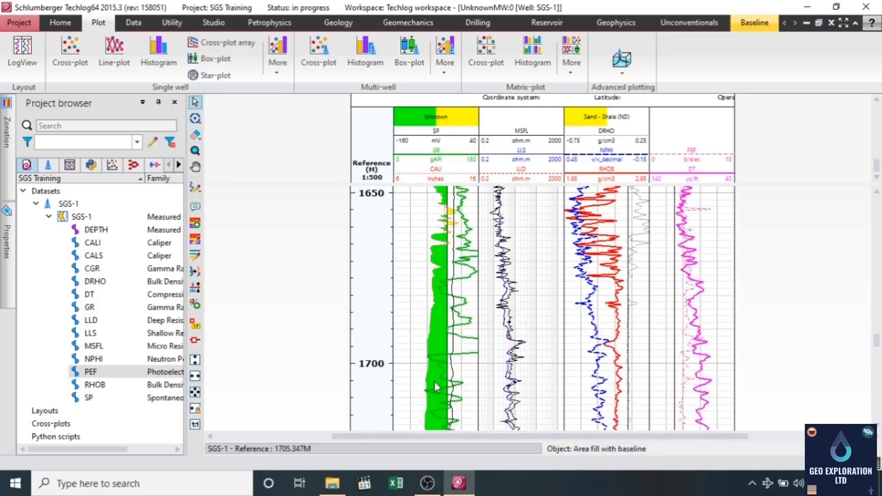
{"action": "scroll", "coordinate": [440, 374], "scroll_direction": "up", "scroll_amount": 6}
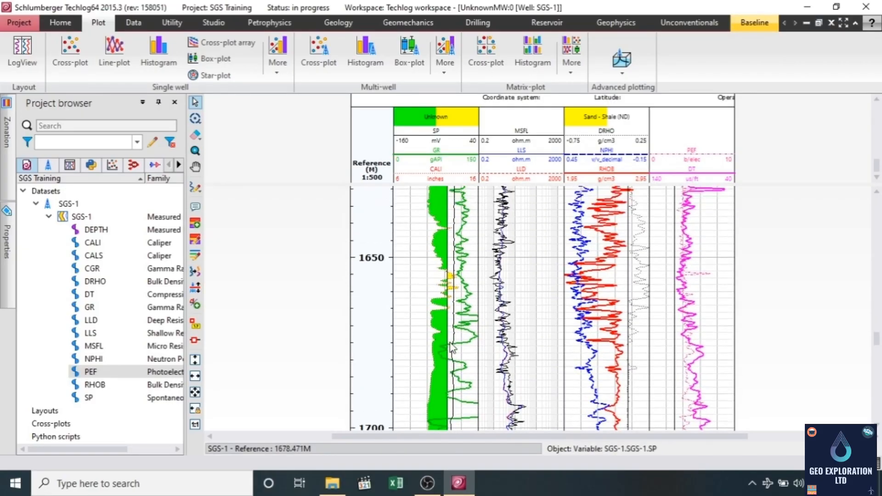
{"action": "scroll", "coordinate": [452, 349], "scroll_direction": "up", "scroll_amount": 8}
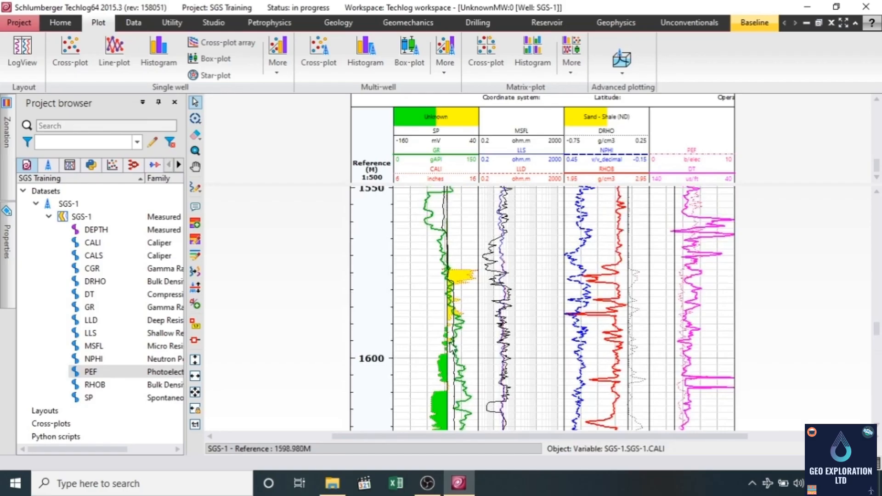
{"action": "scroll", "coordinate": [459, 335], "scroll_direction": "down", "scroll_amount": 1}
{"action": "scroll", "coordinate": [478, 317], "scroll_direction": "up", "scroll_amount": 1}
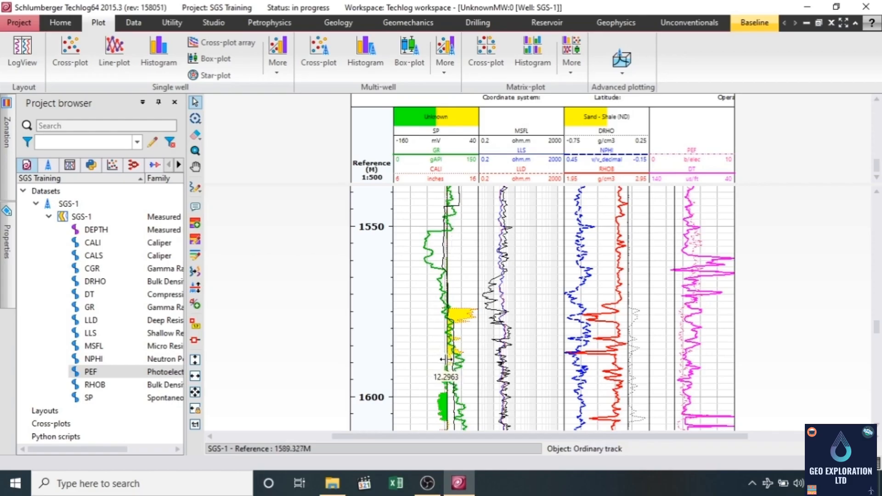
Step: Shift the CALI baseline to about 8.7 inches
{"action": "scroll", "coordinate": [445, 363], "scroll_direction": "down", "scroll_amount": 5}
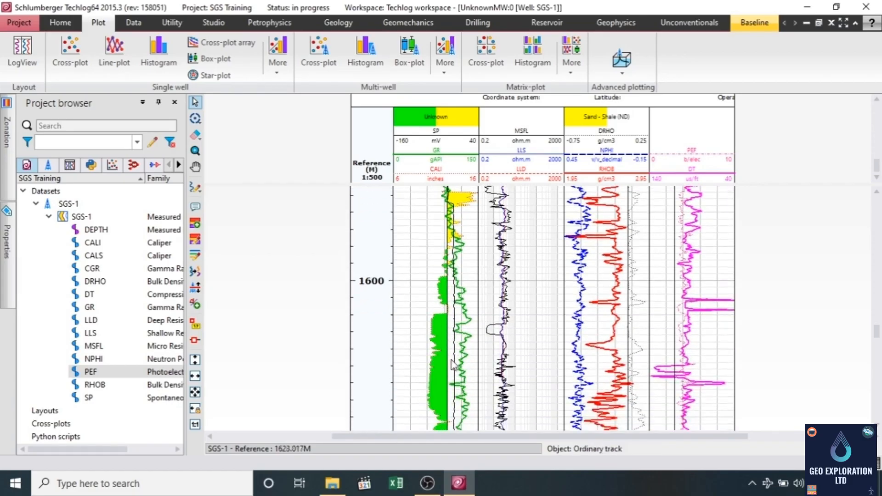
{"action": "left_click_drag", "start_coordinate": [447, 355], "coordinate": [416, 353]}
{"action": "scroll", "coordinate": [426, 356], "scroll_direction": "down", "scroll_amount": 5}
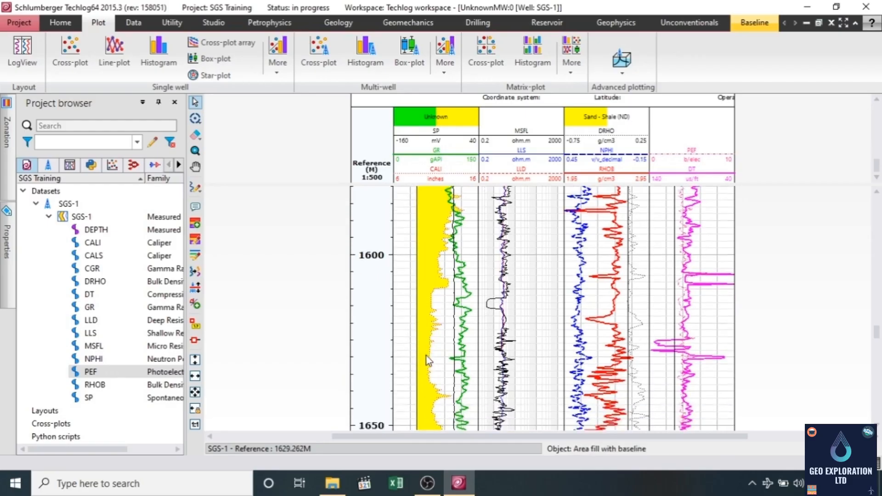
Step: Examine the CALI fill against the shifted baseline from about 1650 m down to about 2150 m
{"action": "scroll", "coordinate": [428, 353], "scroll_direction": "down", "scroll_amount": 5}
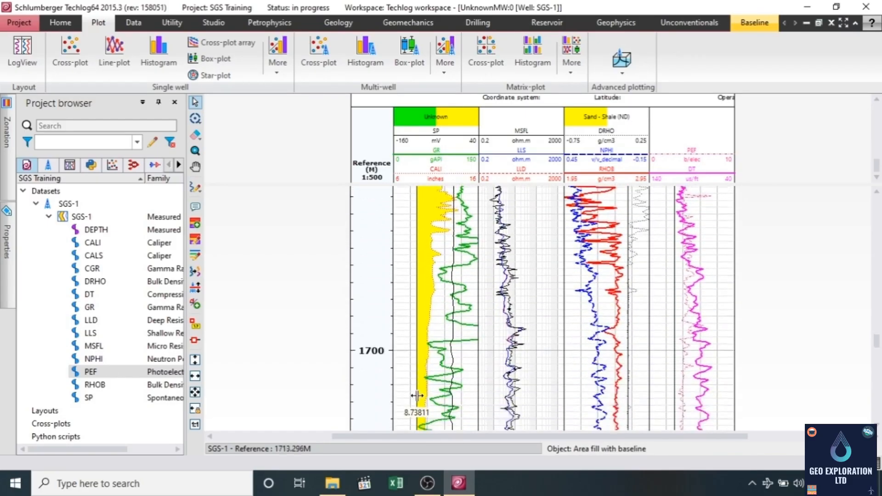
{"action": "scroll", "coordinate": [441, 377], "scroll_direction": "down", "scroll_amount": 6}
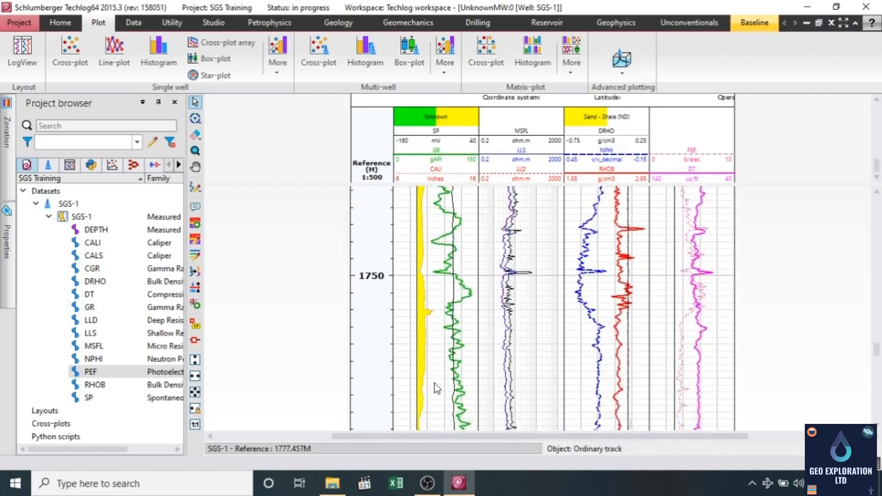
{"action": "scroll", "coordinate": [434, 384], "scroll_direction": "down", "scroll_amount": 4}
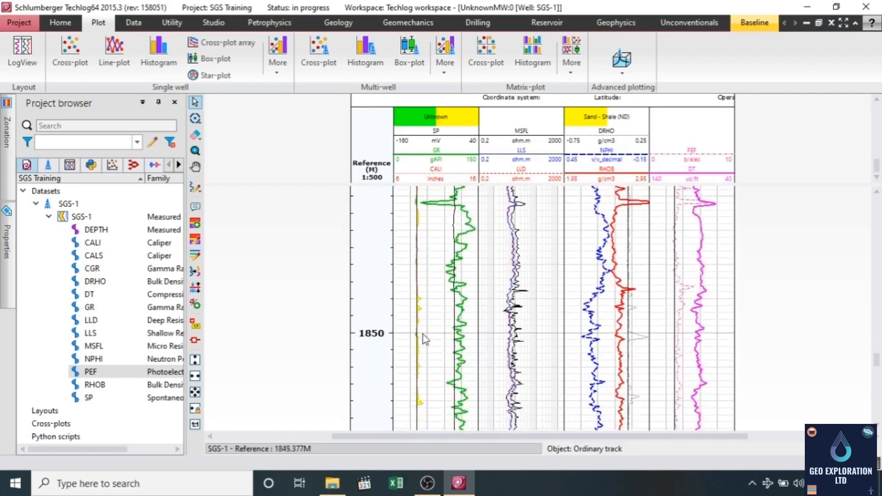
{"action": "scroll", "coordinate": [423, 344], "scroll_direction": "down", "scroll_amount": 3}
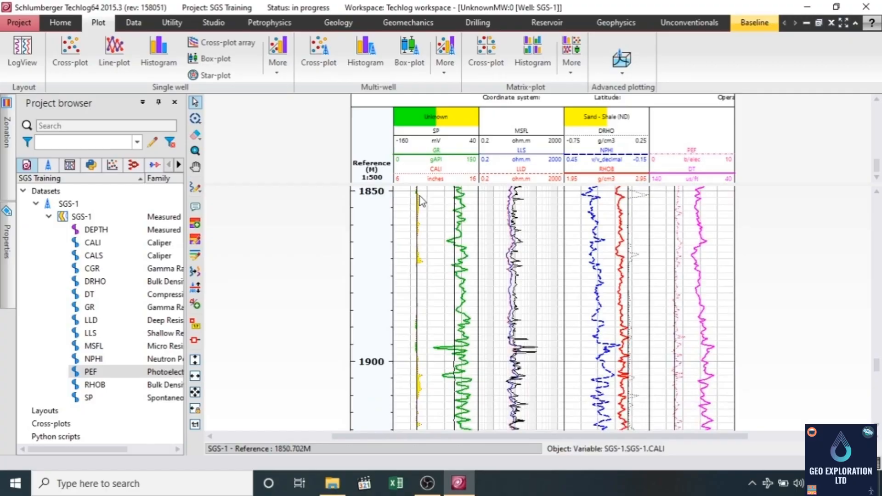
{"action": "scroll", "coordinate": [411, 331], "scroll_direction": "down", "scroll_amount": 6}
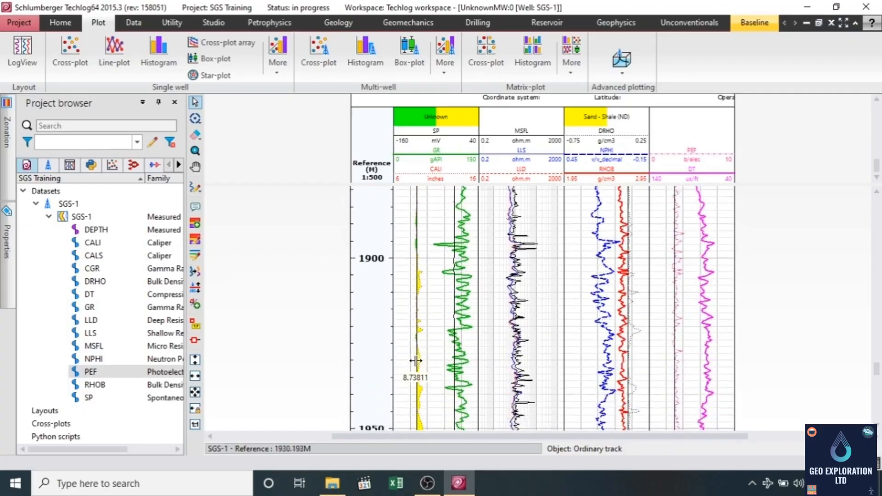
{"action": "scroll", "coordinate": [417, 359], "scroll_direction": "down", "scroll_amount": 4}
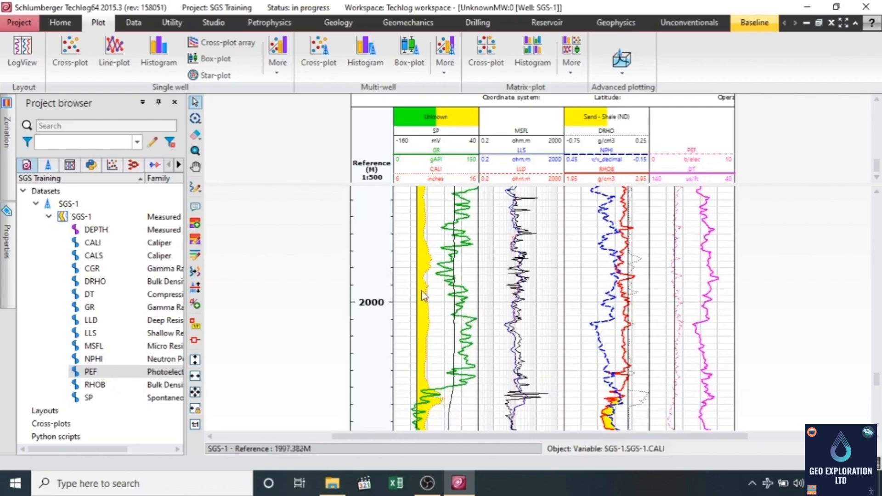
{"action": "scroll", "coordinate": [424, 351], "scroll_direction": "down", "scroll_amount": 6}
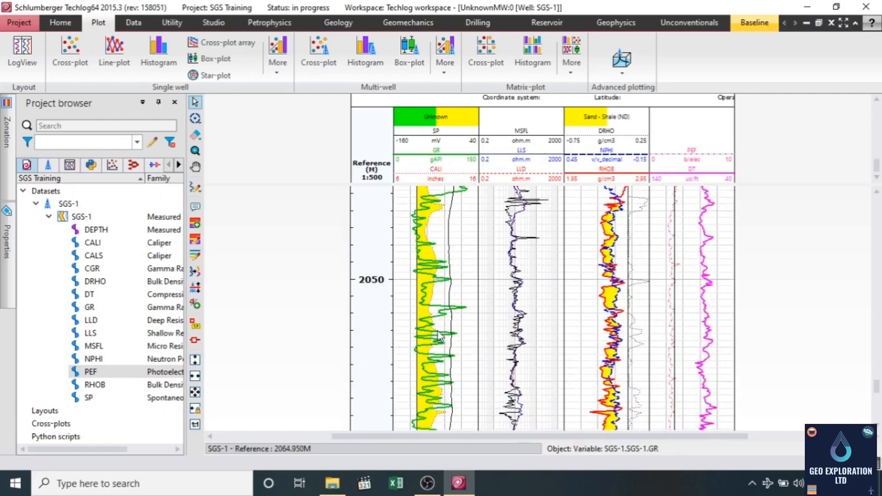
{"action": "scroll", "coordinate": [438, 337], "scroll_direction": "down", "scroll_amount": 6}
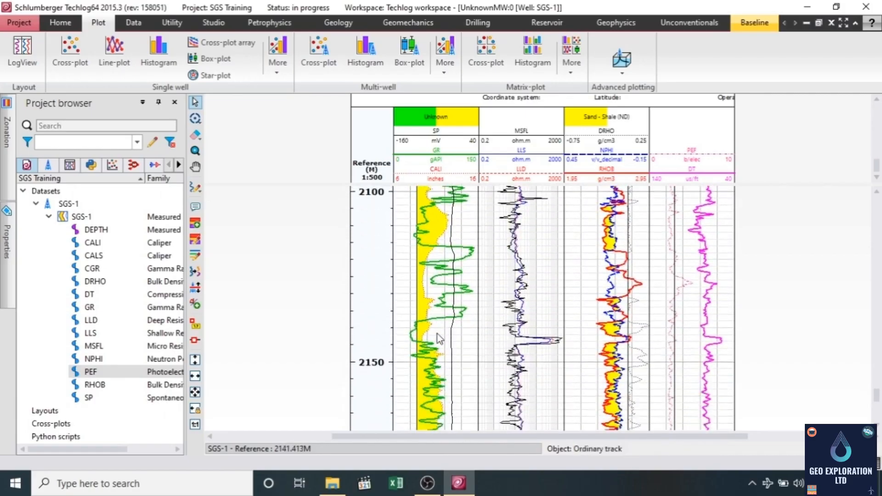
Step: Delete the area-fill baseline from the CALI curve in the first log track
{"action": "scroll", "coordinate": [439, 339], "scroll_direction": "up", "scroll_amount": 6}
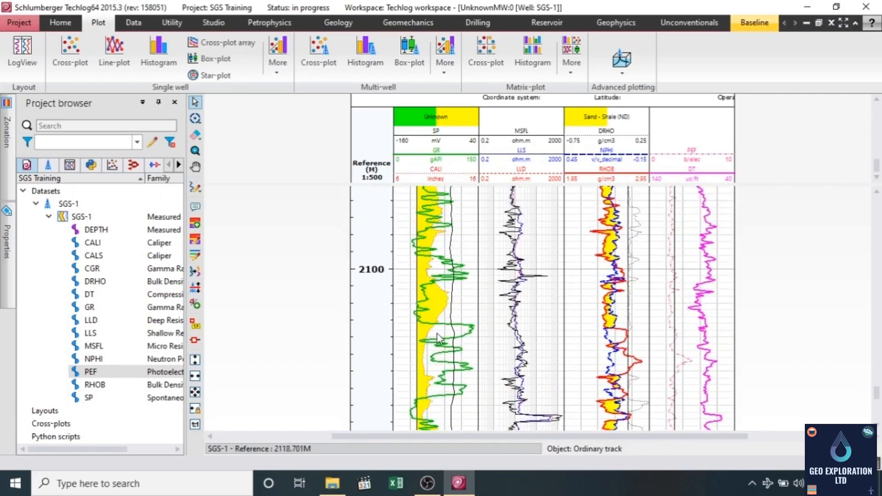
{"action": "scroll", "coordinate": [438, 339], "scroll_direction": "up", "scroll_amount": 6}
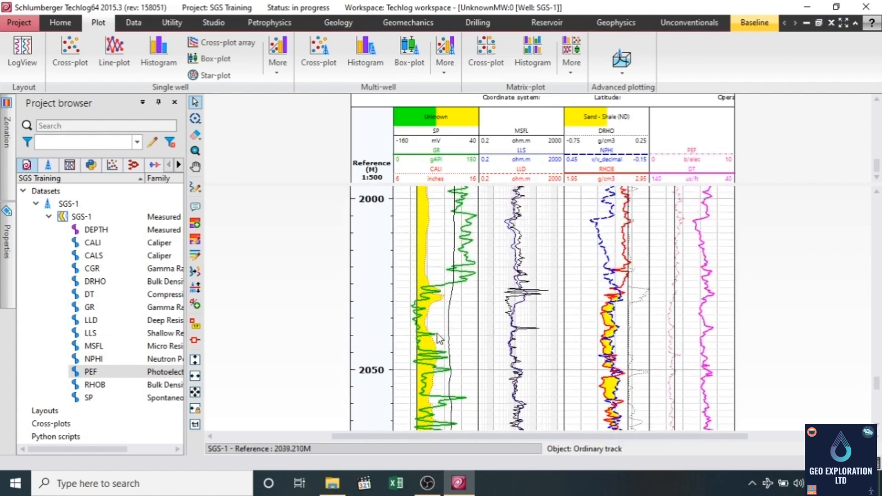
{"action": "scroll", "coordinate": [439, 338], "scroll_direction": "up", "scroll_amount": 6}
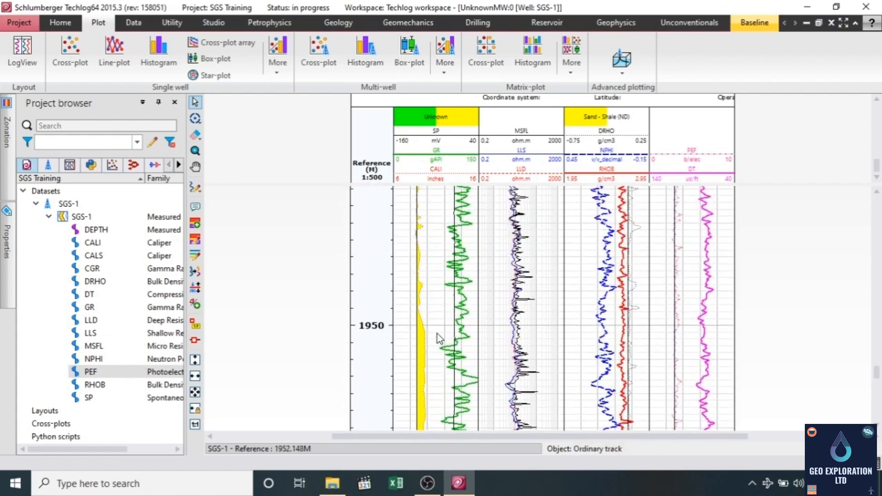
{"action": "scroll", "coordinate": [437, 334], "scroll_direction": "up", "scroll_amount": 5}
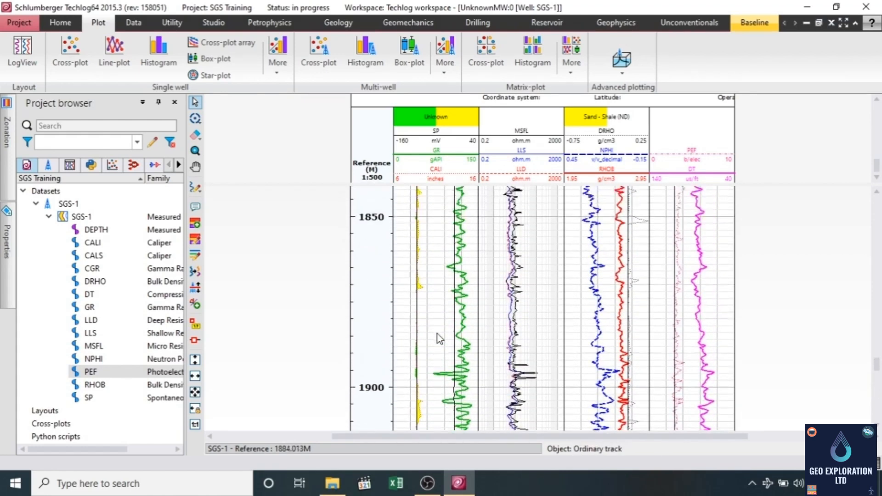
{"action": "right_click", "coordinate": [416, 305]}
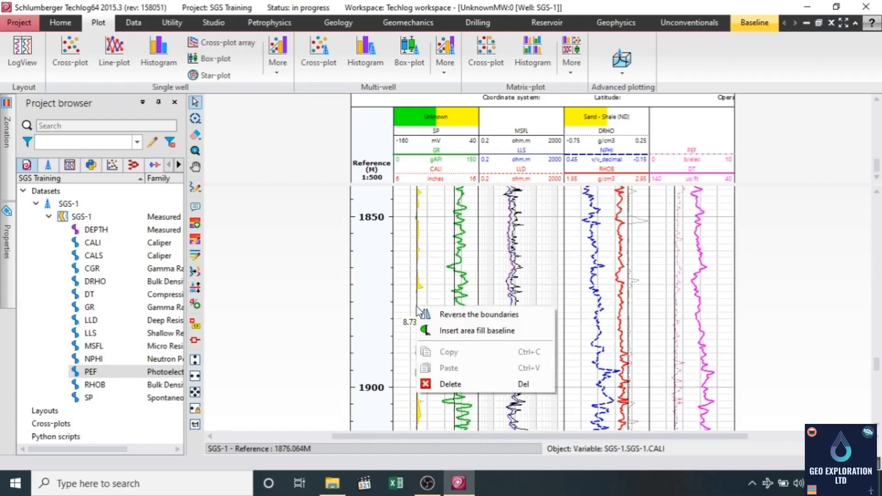
{"action": "left_click", "coordinate": [455, 385]}
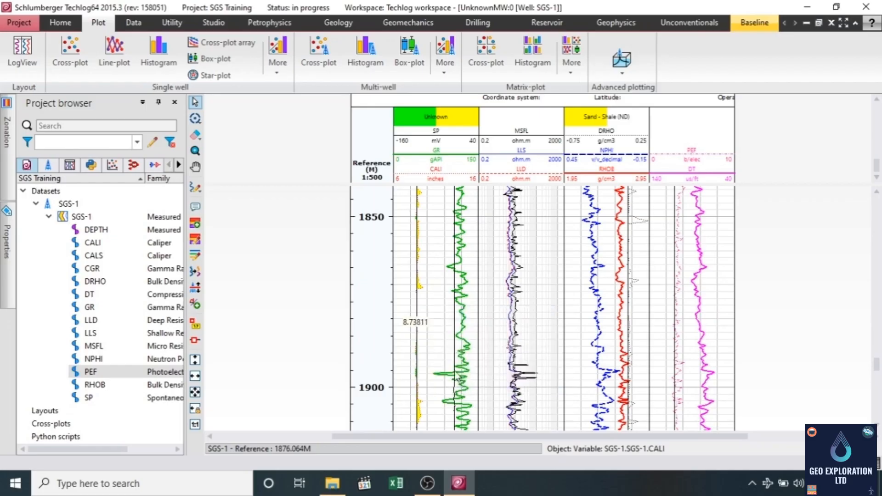
Step: Insert a vertical baseline with area fill on the GR curve, placing it near the middle of the 0–150 gAPI scale
{"action": "scroll", "coordinate": [448, 237], "scroll_direction": "up", "scroll_amount": 5}
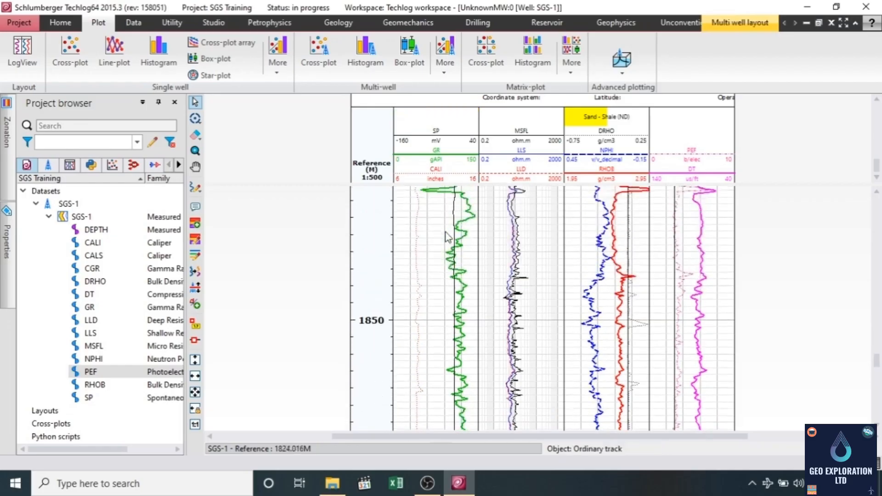
{"action": "scroll", "coordinate": [448, 236], "scroll_direction": "up", "scroll_amount": 8}
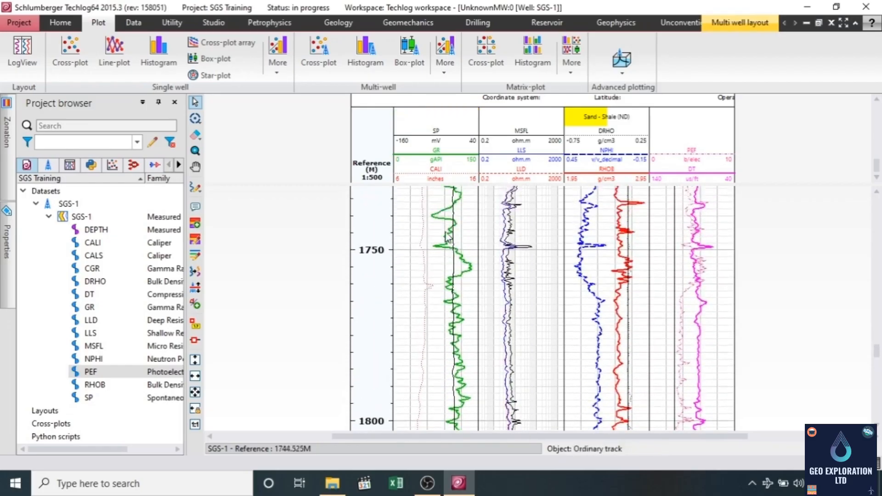
{"action": "scroll", "coordinate": [448, 236], "scroll_direction": "up", "scroll_amount": 6}
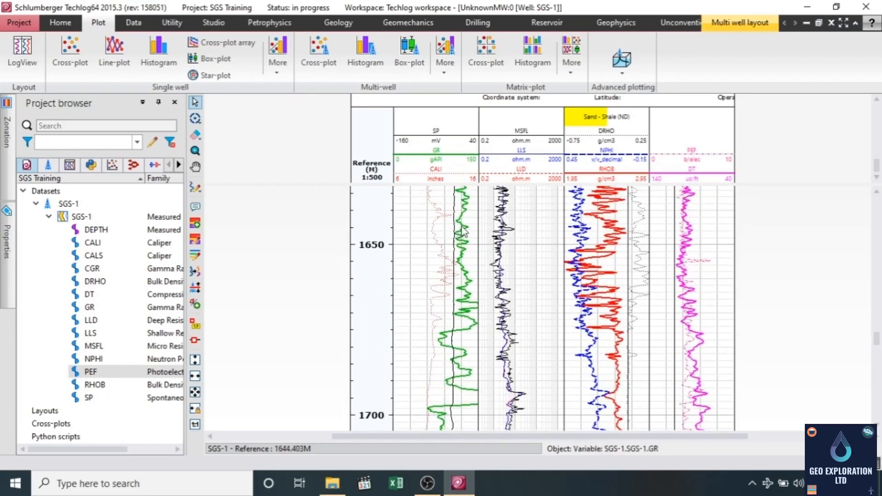
{"action": "right_click", "coordinate": [463, 232]}
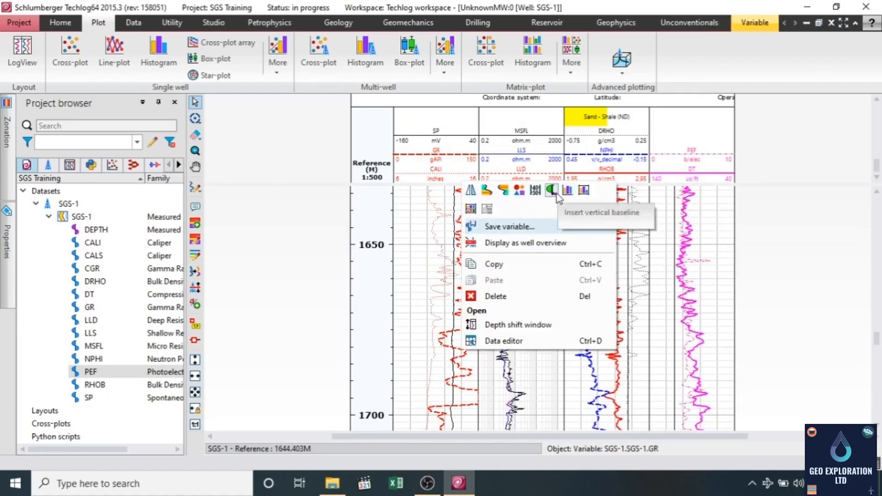
{"action": "left_click", "coordinate": [553, 191]}
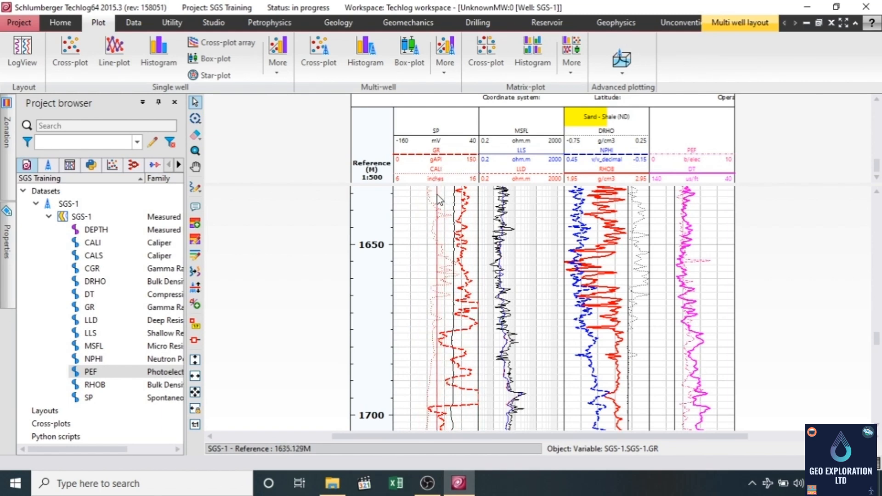
{"action": "left_click", "coordinate": [436, 192]}
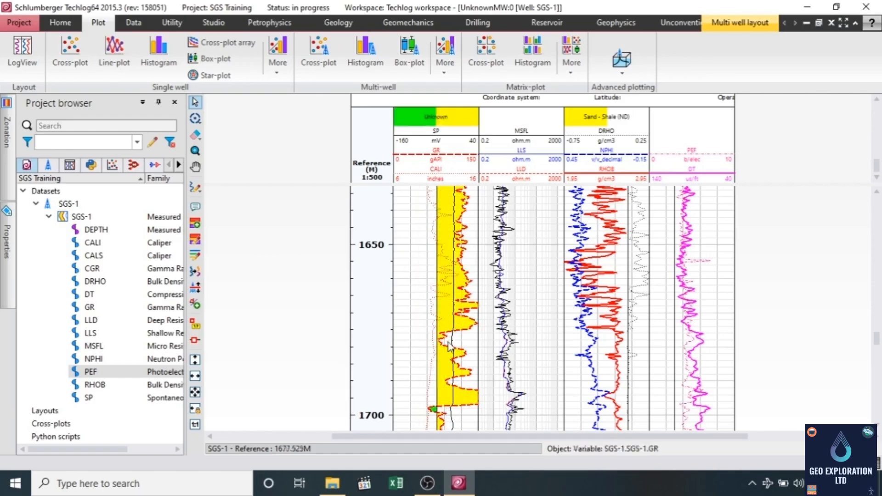
{"action": "scroll", "coordinate": [450, 347], "scroll_direction": "down", "scroll_amount": 6}
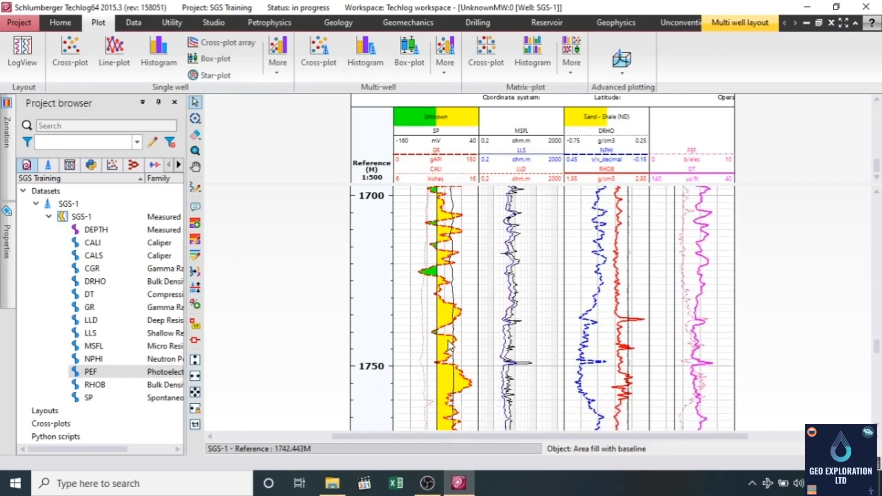
{"action": "scroll", "coordinate": [449, 343], "scroll_direction": "down", "scroll_amount": 6}
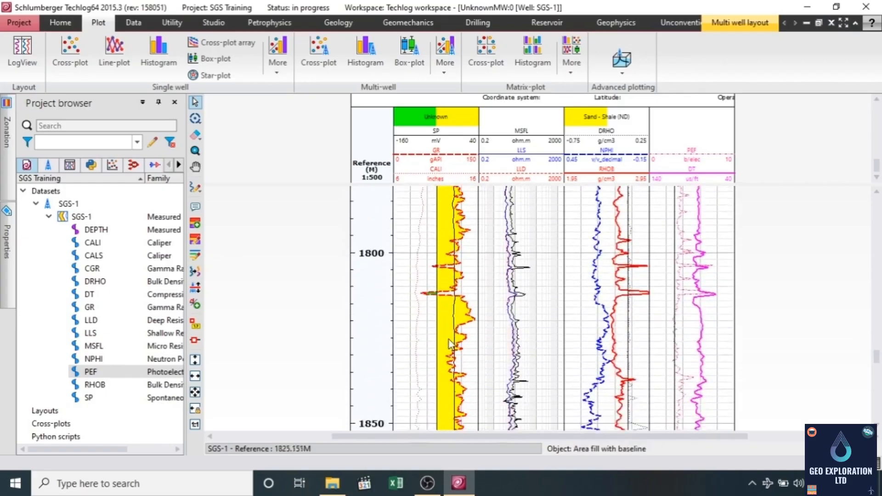
{"action": "scroll", "coordinate": [448, 344], "scroll_direction": "down", "scroll_amount": 6}
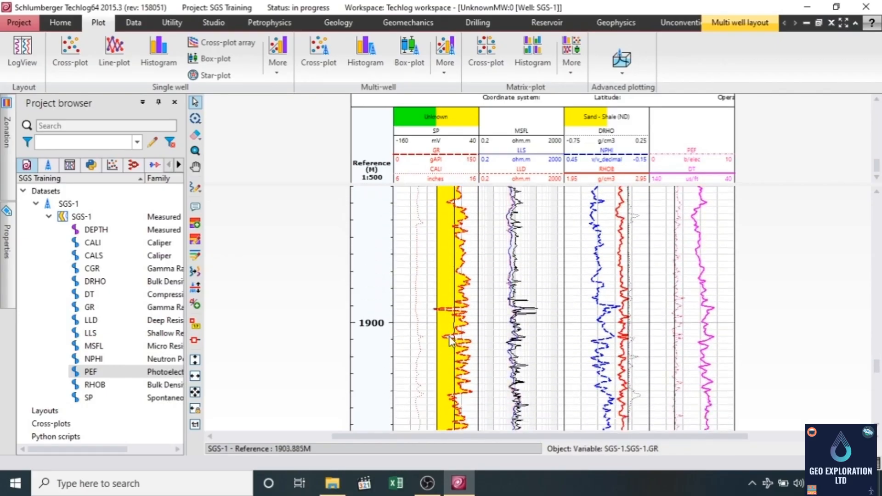
Step: Change the GR baseline area fill in the first log track from bi-color to the palette type
{"action": "scroll", "coordinate": [450, 339], "scroll_direction": "down", "scroll_amount": 1}
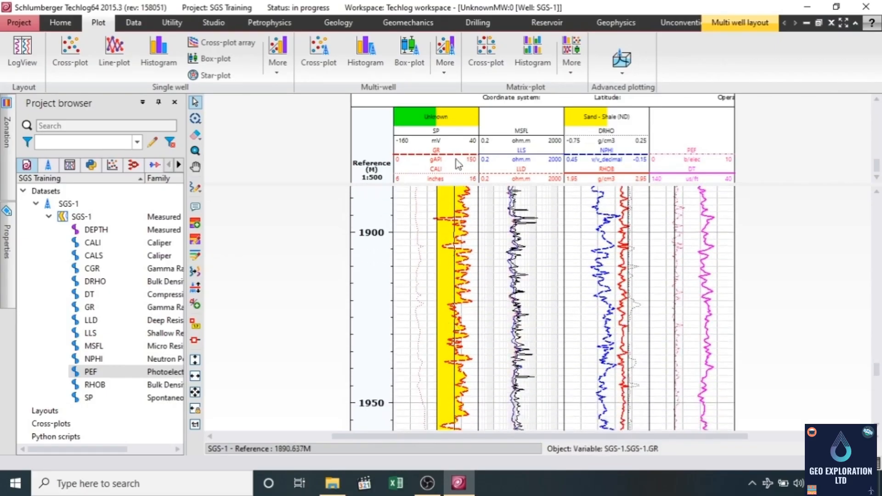
{"action": "left_click", "coordinate": [458, 117]}
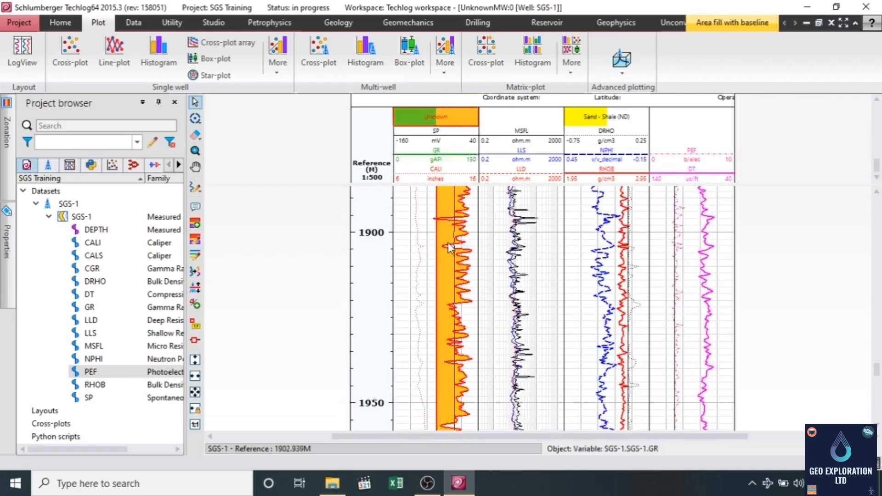
{"action": "left_click", "coordinate": [3, 274]}
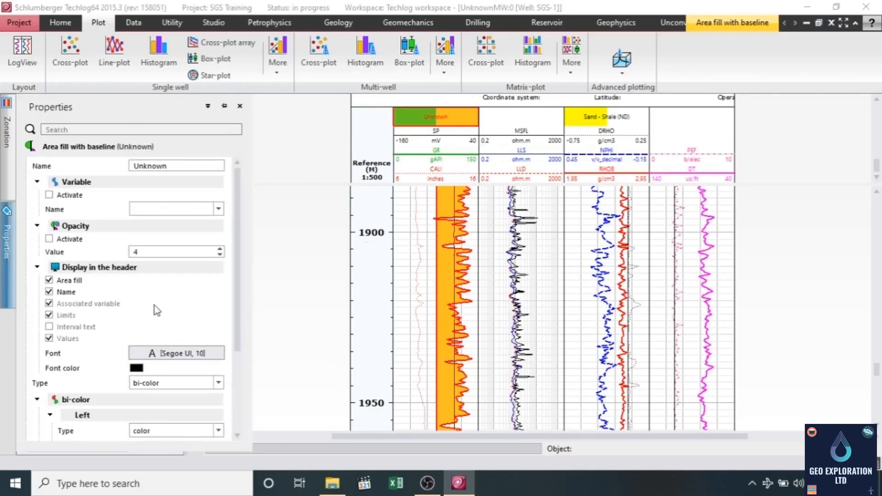
{"action": "scroll", "coordinate": [99, 392], "scroll_direction": "down", "scroll_amount": 3}
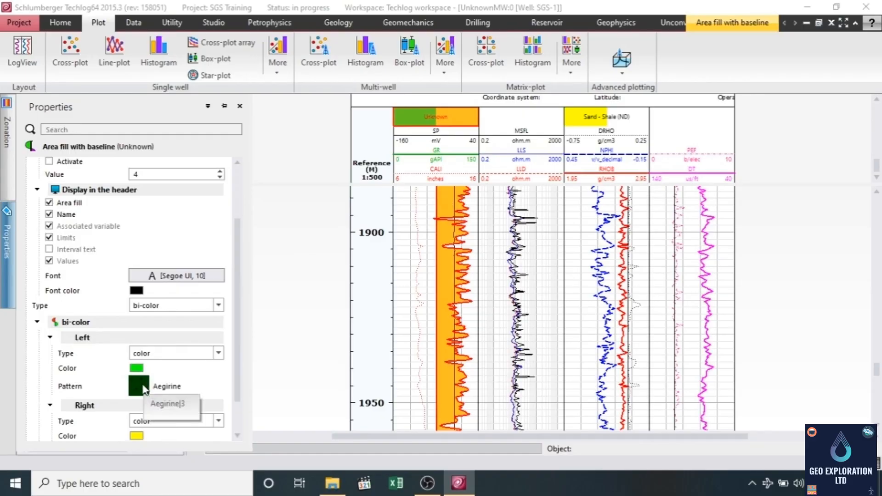
{"action": "left_click", "coordinate": [152, 306]}
{"action": "left_click", "coordinate": [152, 319]}
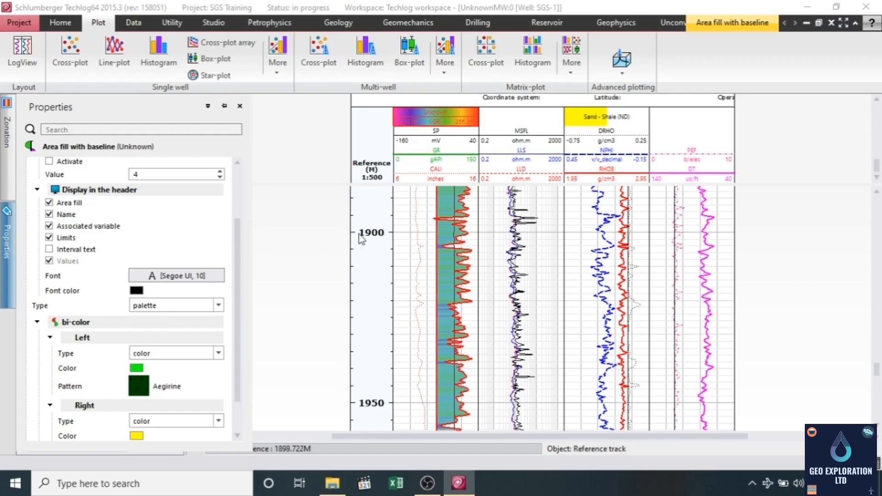
{"action": "left_click", "coordinate": [731, 266]}
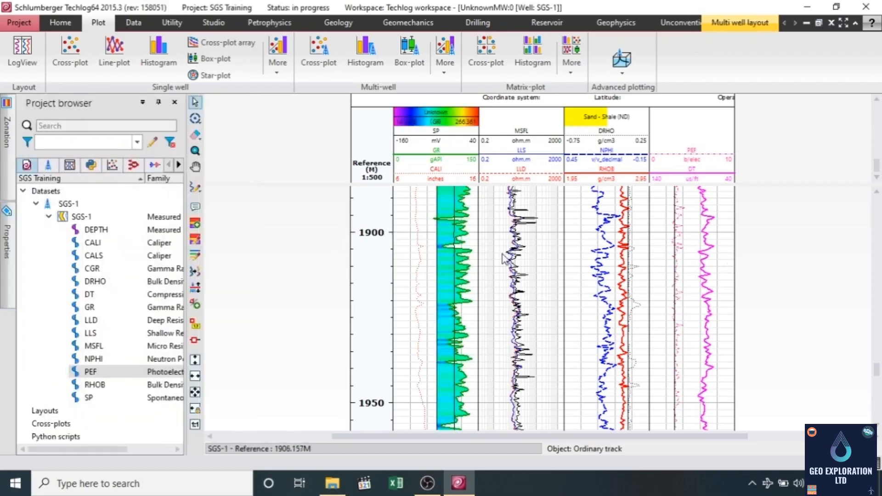
Step: Examine the GR palette fill from about 1900 m downward and around 700–750 m, and select the fill there
{"action": "scroll", "coordinate": [370, 324], "scroll_direction": "down", "scroll_amount": 6}
{"action": "scroll", "coordinate": [426, 312], "scroll_direction": "down", "scroll_amount": 7}
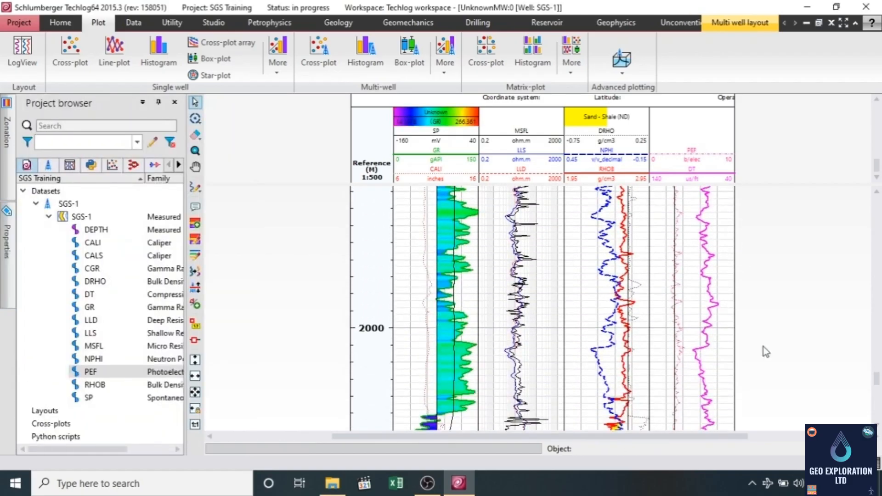
{"action": "left_click_drag", "start_coordinate": [876, 381], "coordinate": [877, 406]}
{"action": "left_click_drag", "start_coordinate": [881, 408], "coordinate": [878, 226]}
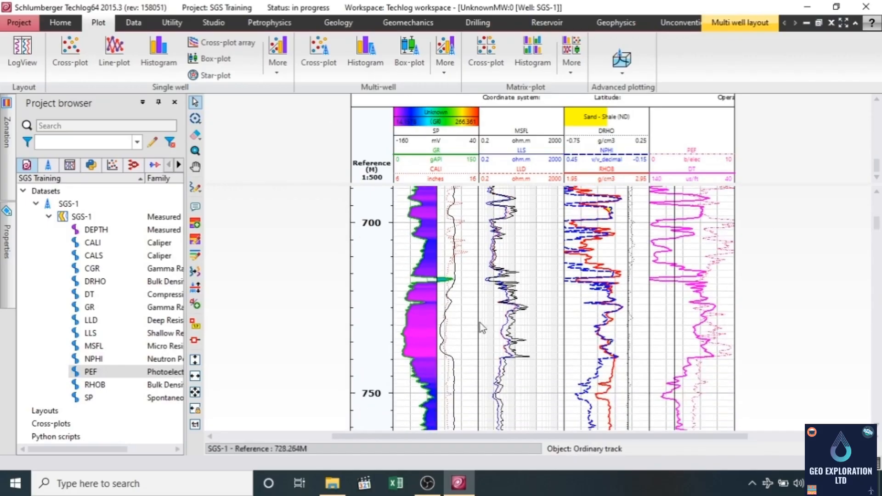
{"action": "left_click", "coordinate": [426, 318]}
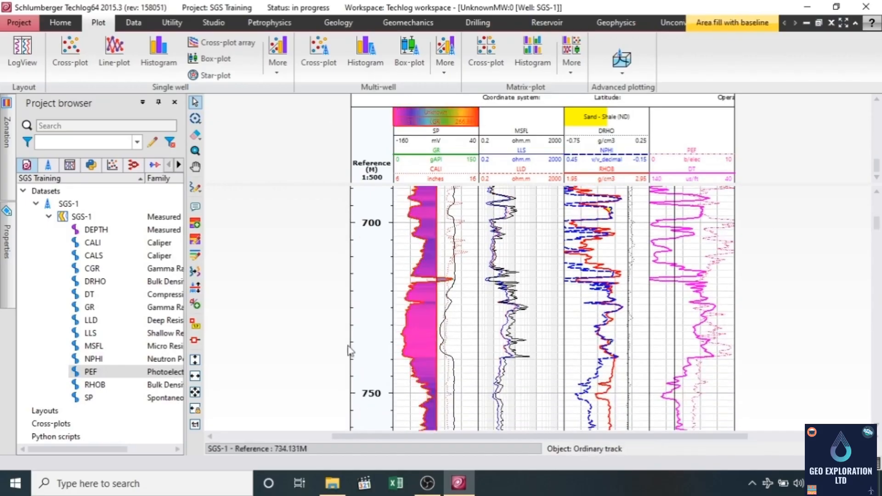
Step: Switch the gamma ray baseline area fill to bi-color and set its left side to a pattern fill
{"action": "left_click", "coordinate": [7, 304]}
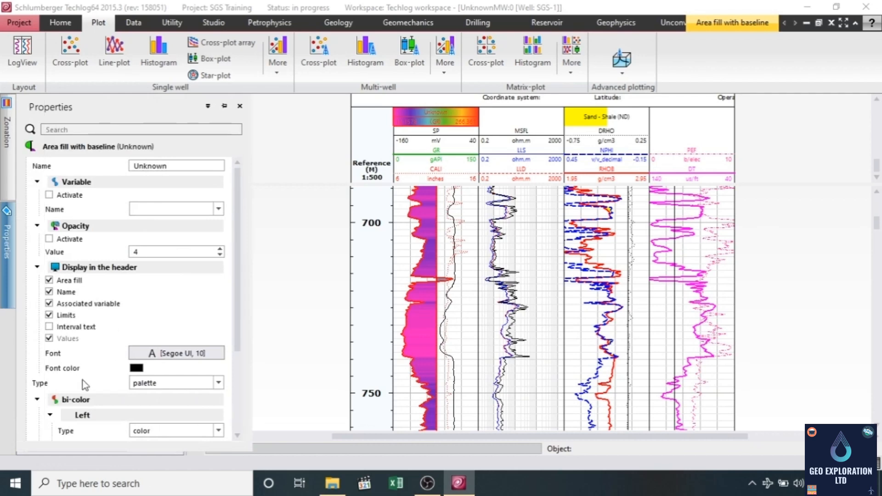
{"action": "scroll", "coordinate": [142, 385], "scroll_direction": "down", "scroll_amount": 3}
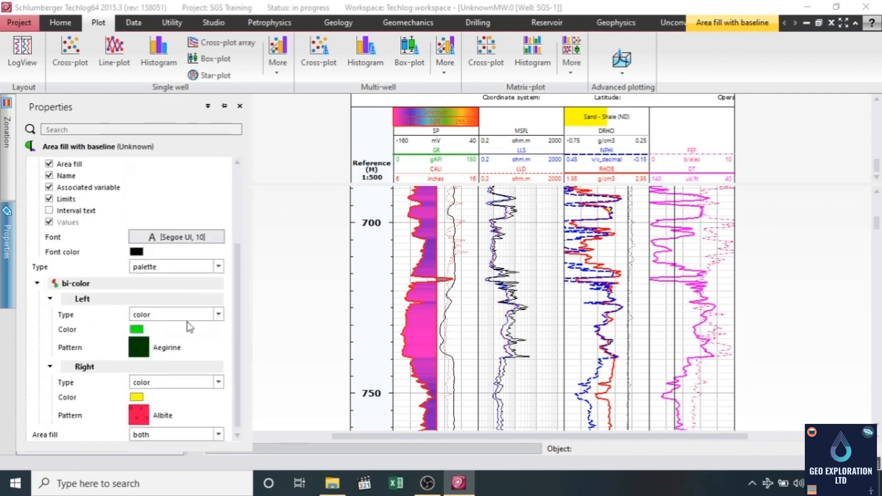
{"action": "scroll", "coordinate": [170, 339], "scroll_direction": "down", "scroll_amount": 1}
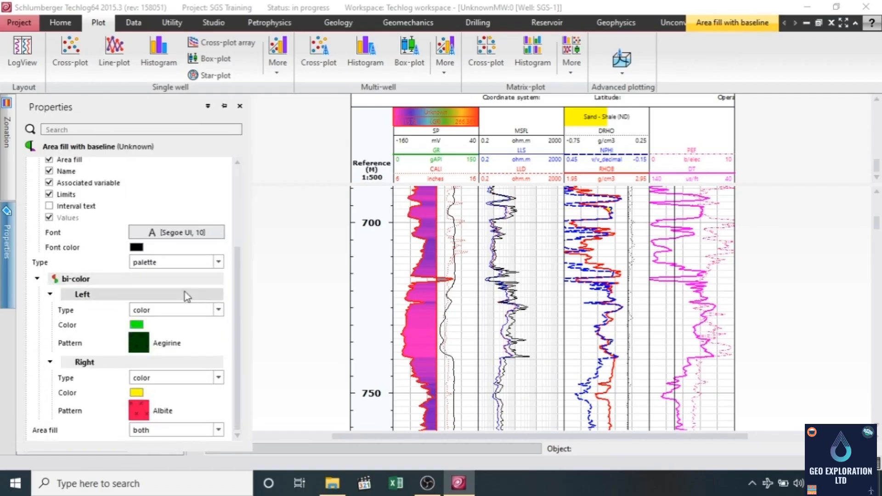
{"action": "left_click", "coordinate": [161, 263]}
{"action": "left_click", "coordinate": [158, 284]}
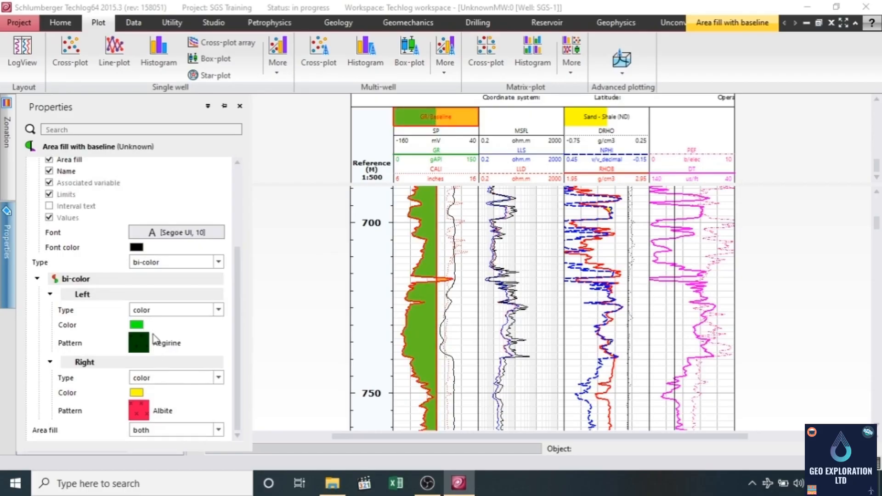
{"action": "left_click", "coordinate": [167, 318]}
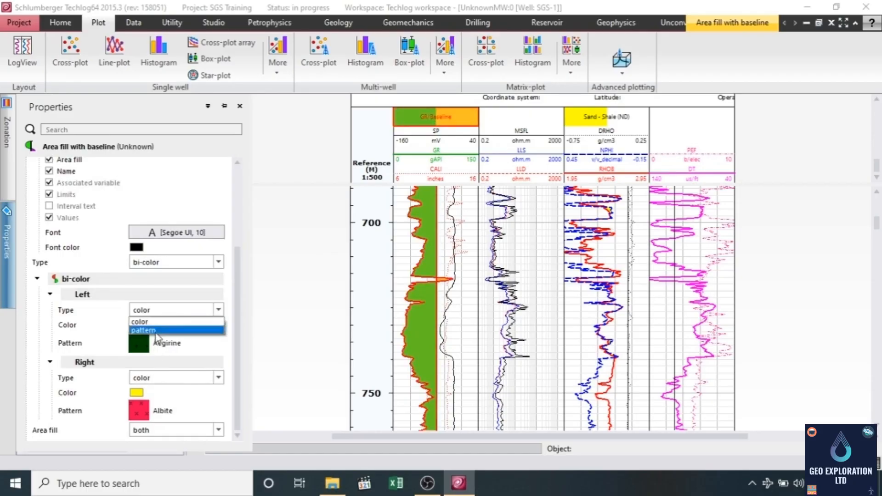
{"action": "left_click", "coordinate": [156, 337]}
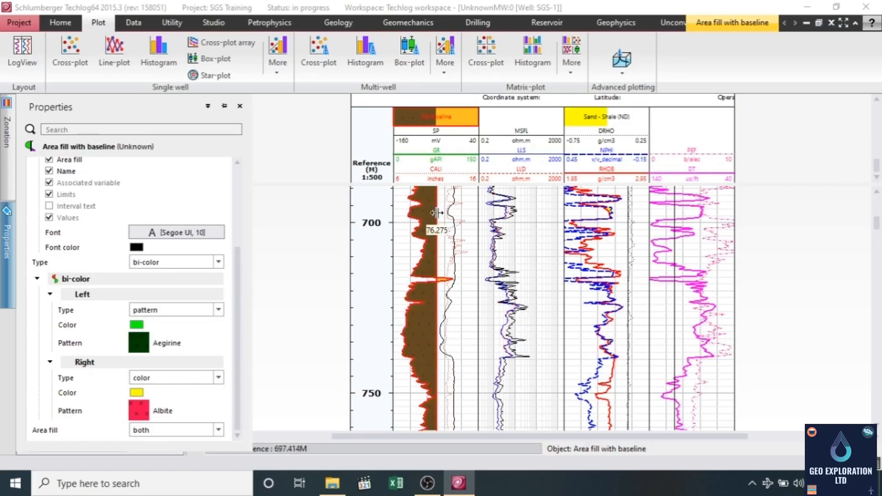
Step: Assign the Cristobalite pattern to the left side of the gamma ray baseline area fill
{"action": "left_click", "coordinate": [139, 343]}
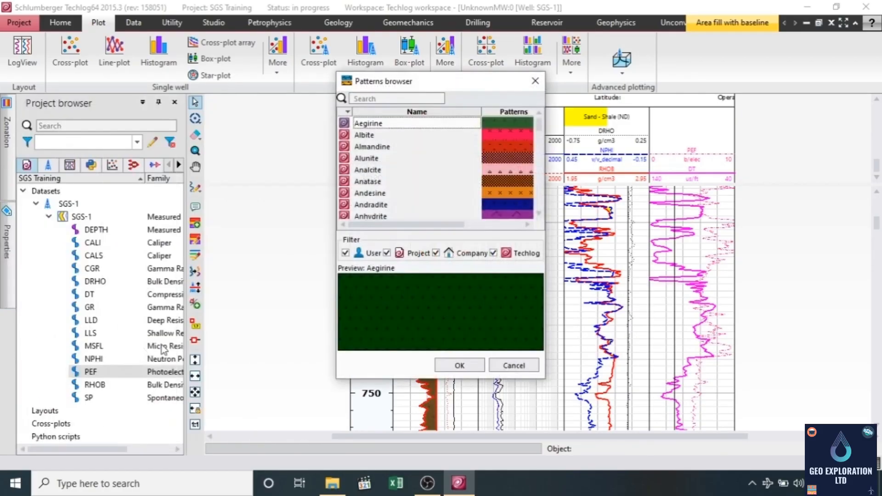
{"action": "scroll", "coordinate": [384, 186], "scroll_direction": "down", "scroll_amount": 6}
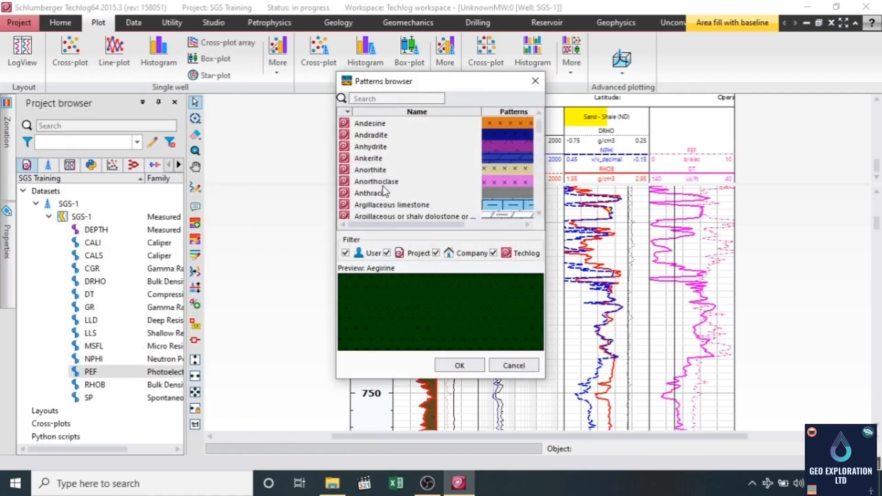
{"action": "scroll", "coordinate": [385, 190], "scroll_direction": "up", "scroll_amount": 1}
{"action": "scroll", "coordinate": [384, 190], "scroll_direction": "up", "scroll_amount": 4}
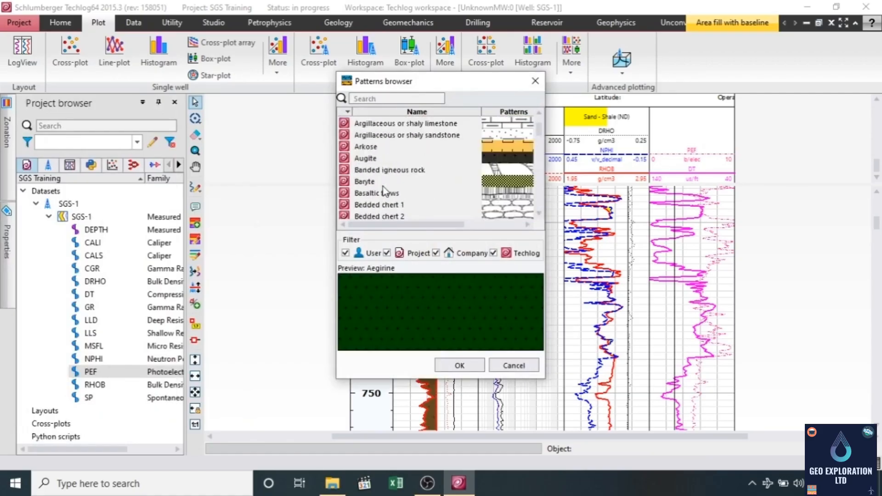
{"action": "scroll", "coordinate": [383, 191], "scroll_direction": "up", "scroll_amount": 3}
{"action": "scroll", "coordinate": [382, 186], "scroll_direction": "down", "scroll_amount": 10}
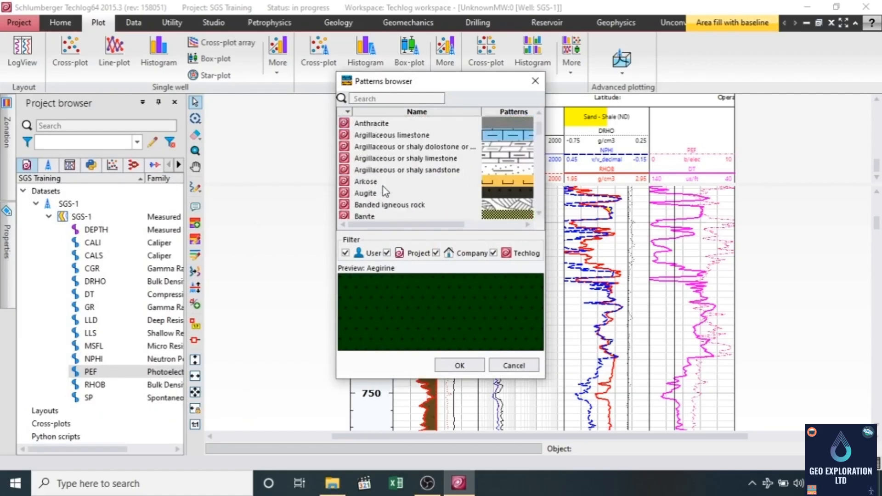
{"action": "scroll", "coordinate": [388, 209], "scroll_direction": "down", "scroll_amount": 6}
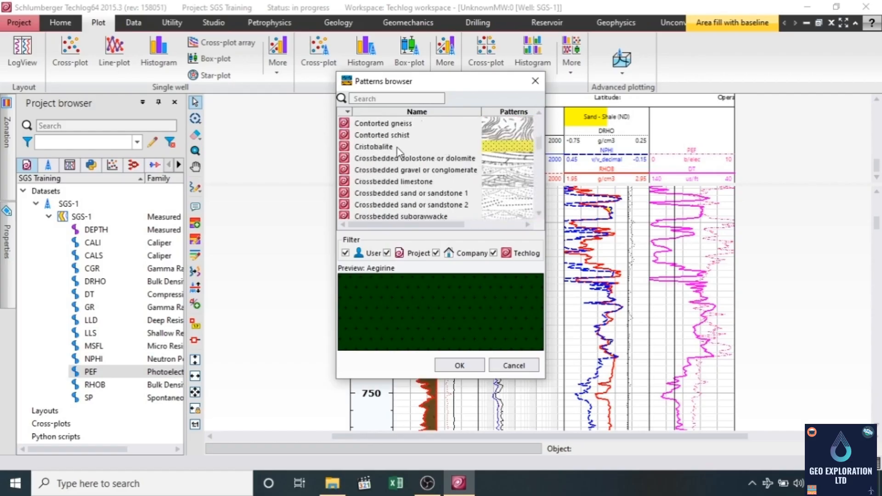
{"action": "left_click", "coordinate": [389, 147]}
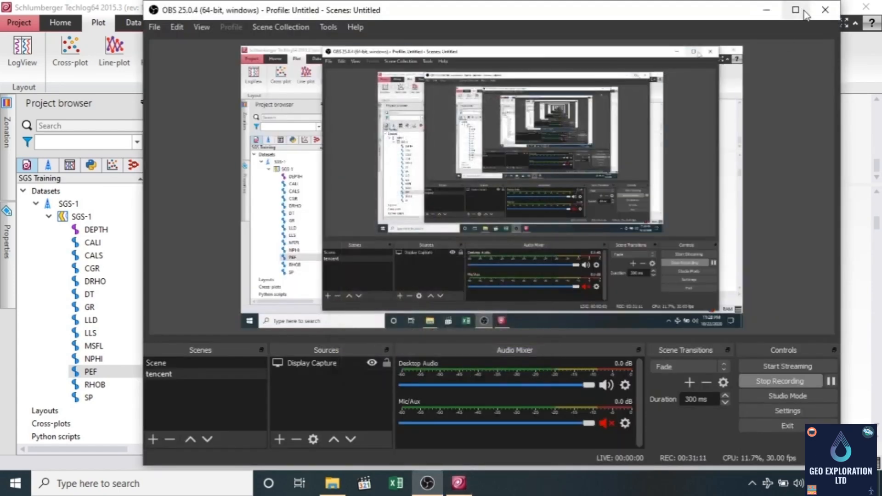
{"action": "left_click", "coordinate": [774, 11]}
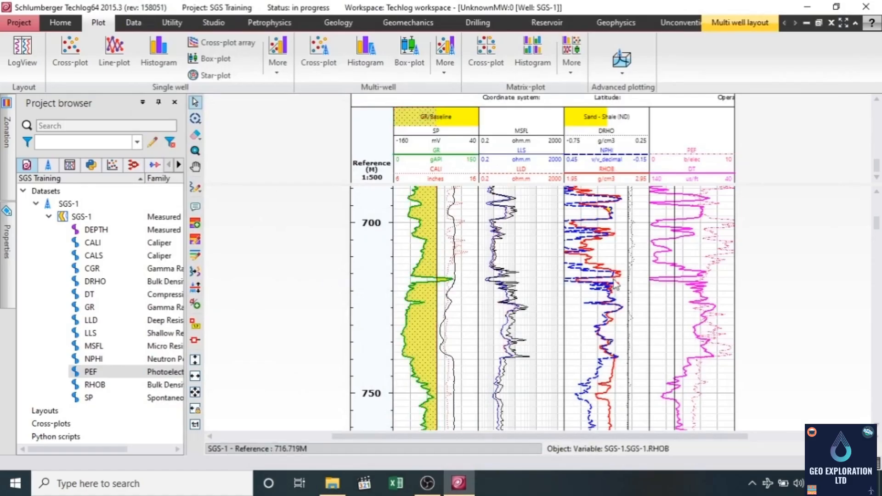
Step: Assign the Clay or clay shale pattern to the right side of the GR/Baseline area fill
{"action": "scroll", "coordinate": [458, 302], "scroll_direction": "down", "scroll_amount": 3}
{"action": "scroll", "coordinate": [457, 302], "scroll_direction": "down", "scroll_amount": 9}
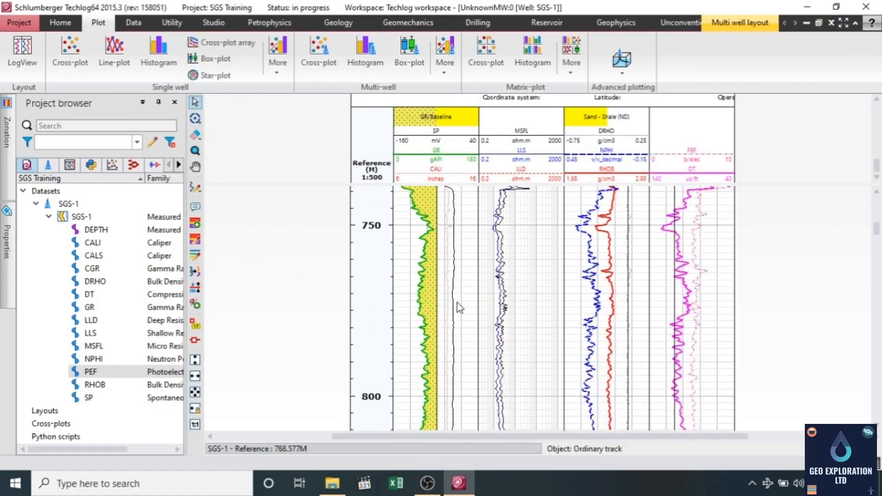
{"action": "scroll", "coordinate": [457, 301], "scroll_direction": "down", "scroll_amount": 6}
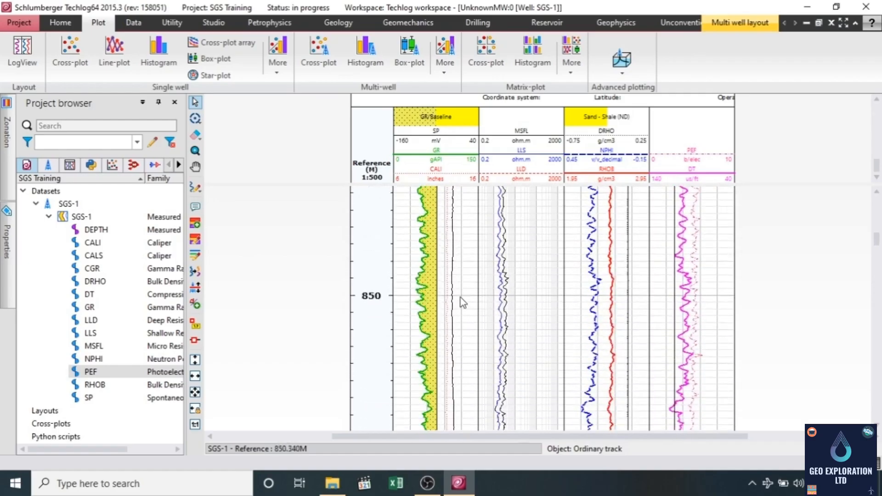
{"action": "left_click_drag", "start_coordinate": [877, 252], "coordinate": [878, 286]}
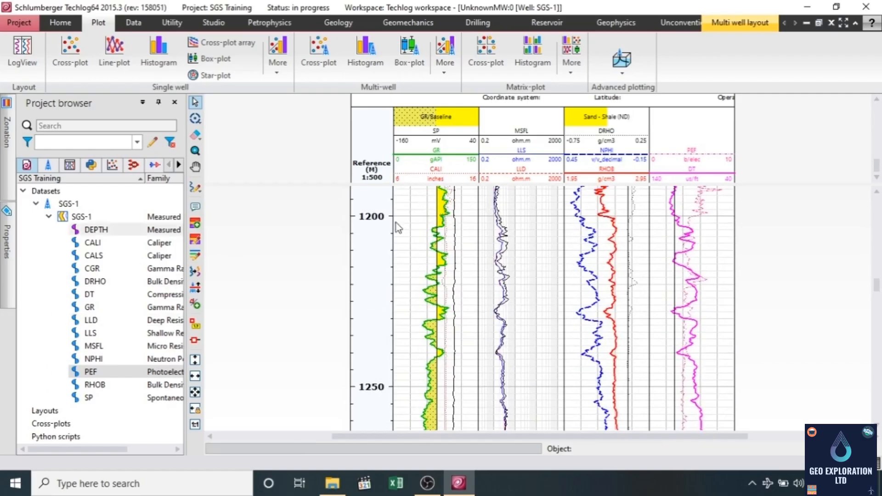
{"action": "left_click", "coordinate": [443, 207]}
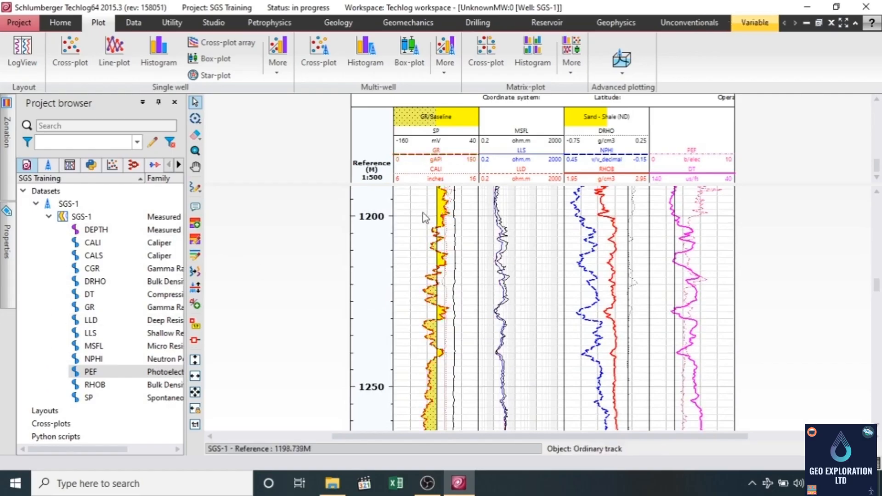
{"action": "left_click", "coordinate": [468, 120]}
{"action": "left_click", "coordinate": [3, 263]}
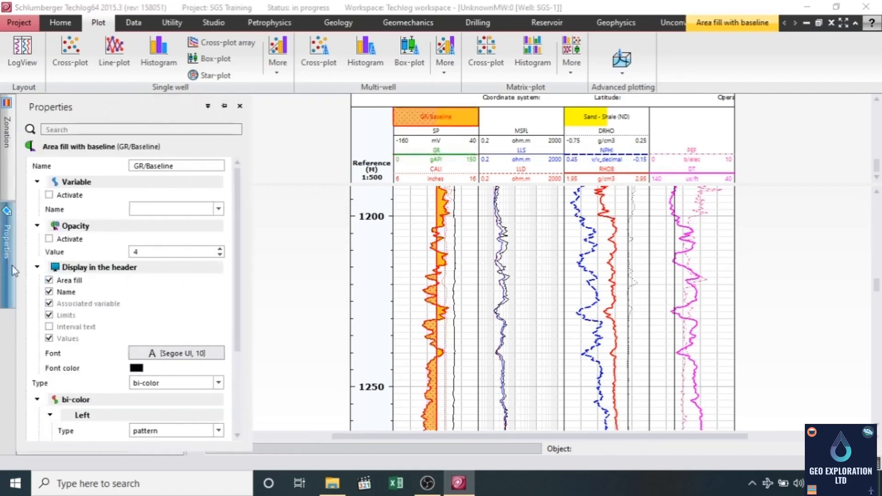
{"action": "scroll", "coordinate": [148, 354], "scroll_direction": "down", "scroll_amount": 3}
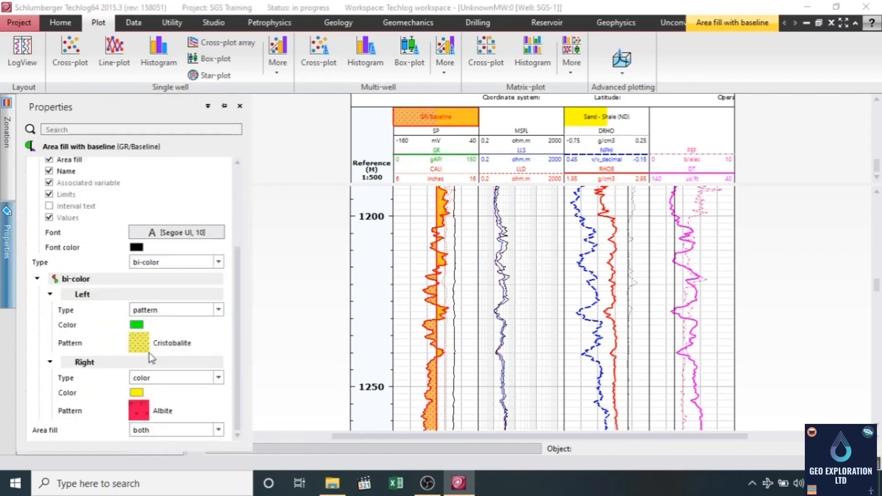
{"action": "left_click", "coordinate": [140, 413]}
{"action": "left_click", "coordinate": [405, 99]}
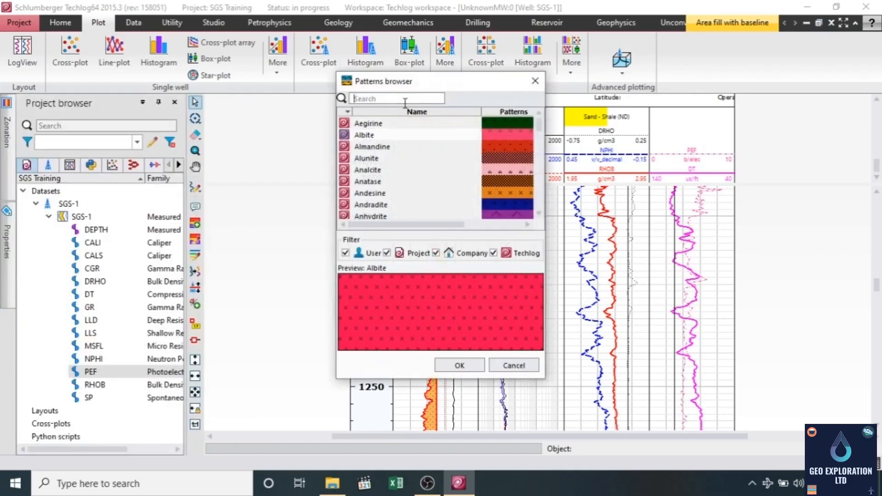
{"action": "type", "text": "sh"}
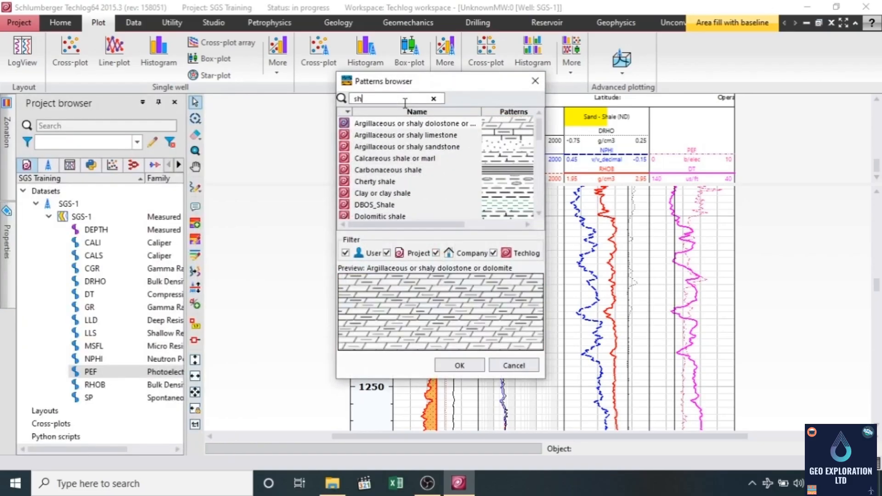
{"action": "type", "text": "ale"}
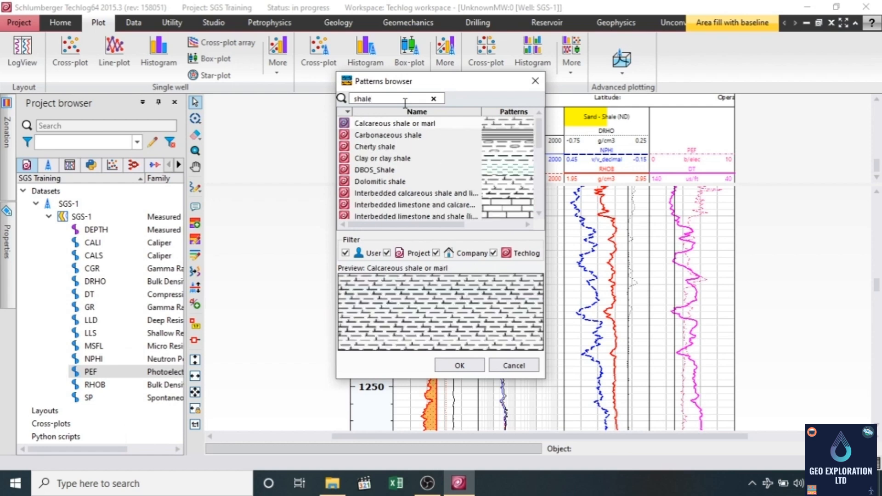
{"action": "left_click", "coordinate": [395, 158]}
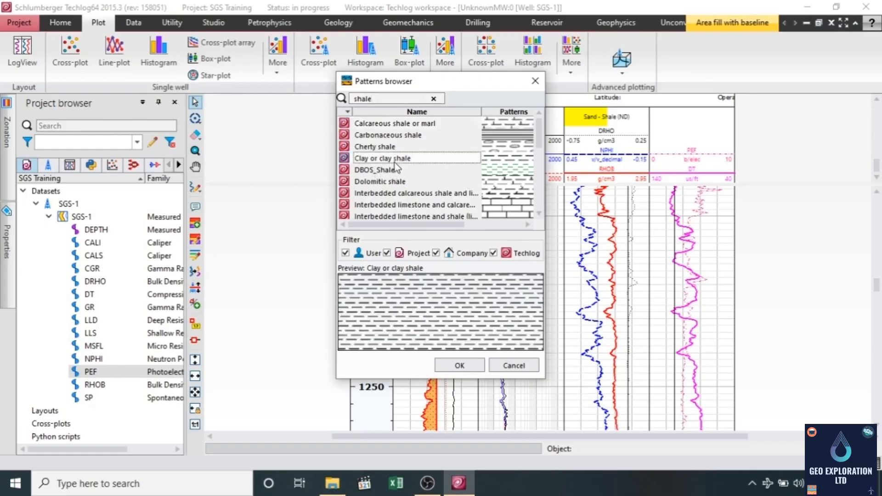
{"action": "left_click", "coordinate": [461, 366]}
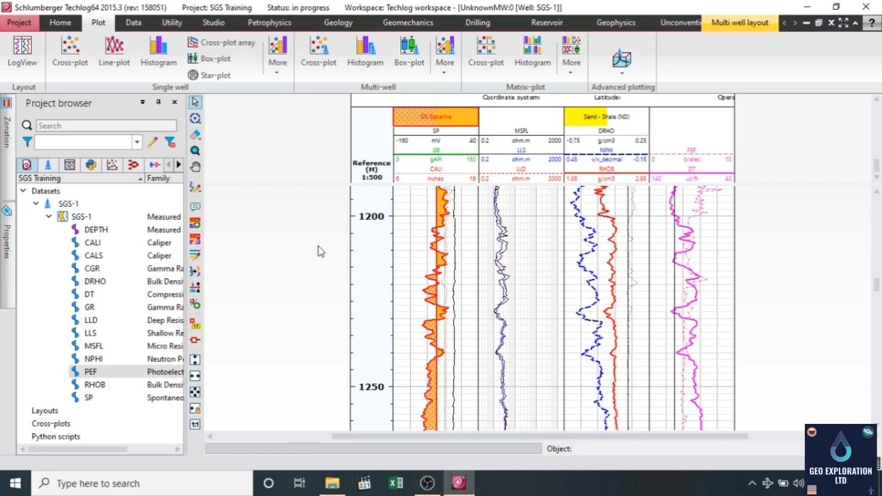
Step: Set the right side of the GR/Baseline area fill to a pattern fill, keeping the area fill on both sides
{"action": "left_click", "coordinate": [446, 211]}
{"action": "left_click", "coordinate": [442, 214]}
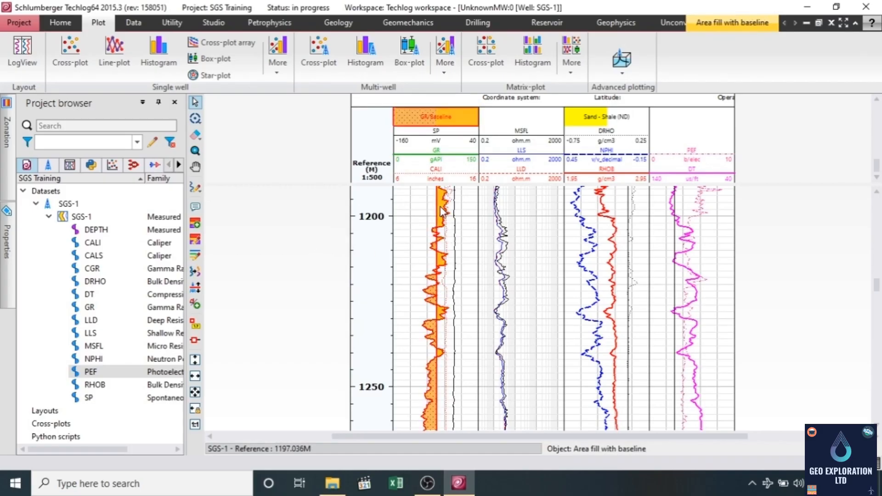
{"action": "mouse_move", "coordinate": [5, 266]}
{"action": "scroll", "coordinate": [139, 351], "scroll_direction": "down", "scroll_amount": 4}
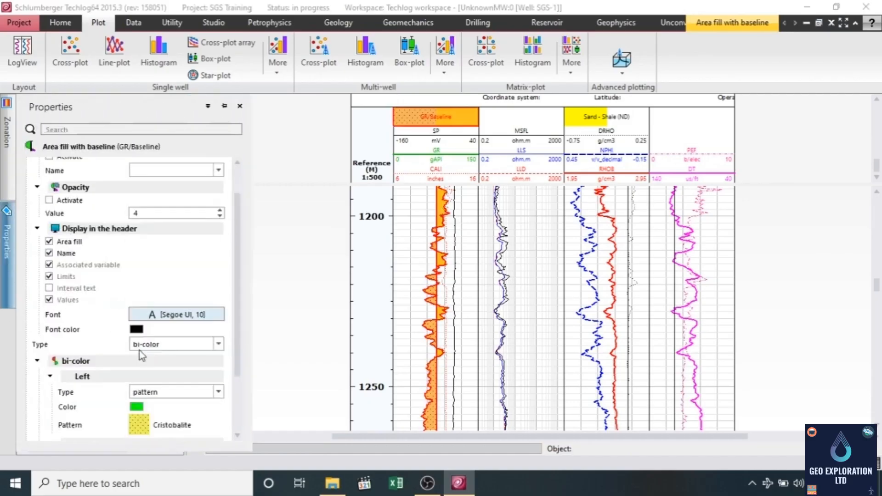
{"action": "left_click", "coordinate": [162, 378]}
{"action": "left_click", "coordinate": [159, 399]}
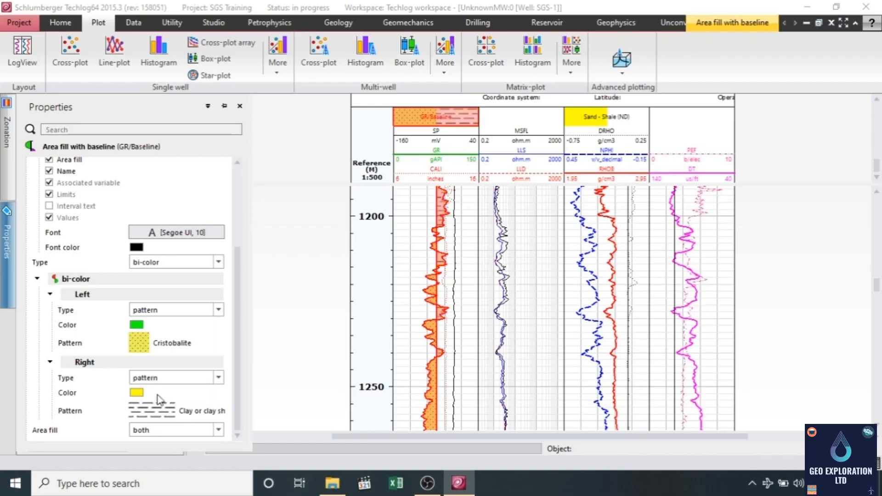
{"action": "left_click", "coordinate": [179, 432]}
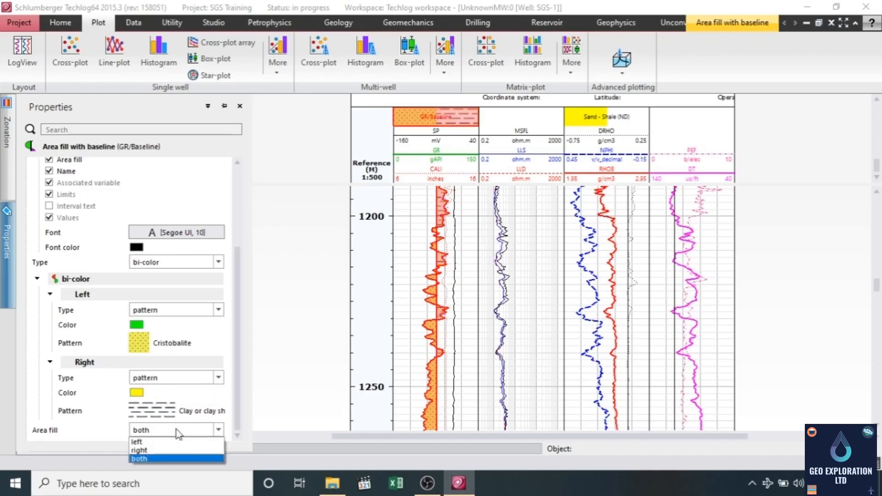
{"action": "left_click", "coordinate": [179, 431]}
{"action": "left_click", "coordinate": [321, 303]}
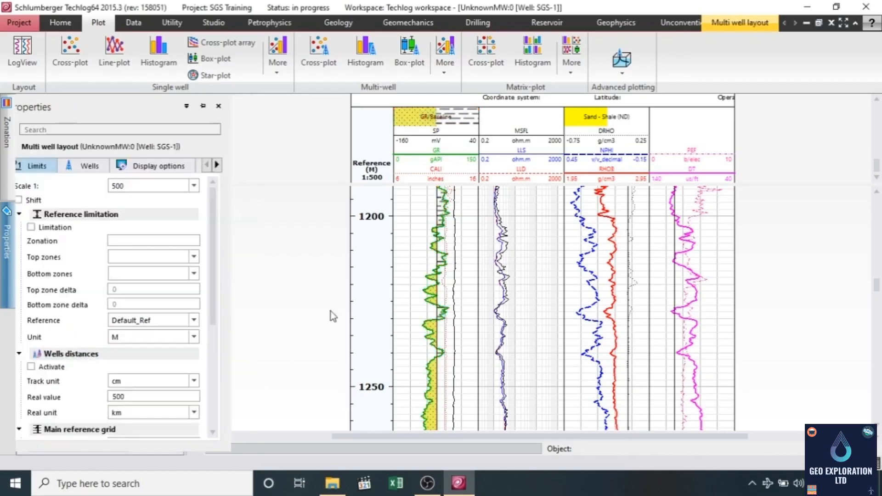
Step: Move the gamma ray baseline to about 47.9 gAPI and delete it from the track
{"action": "scroll", "coordinate": [418, 276], "scroll_direction": "up", "scroll_amount": 5}
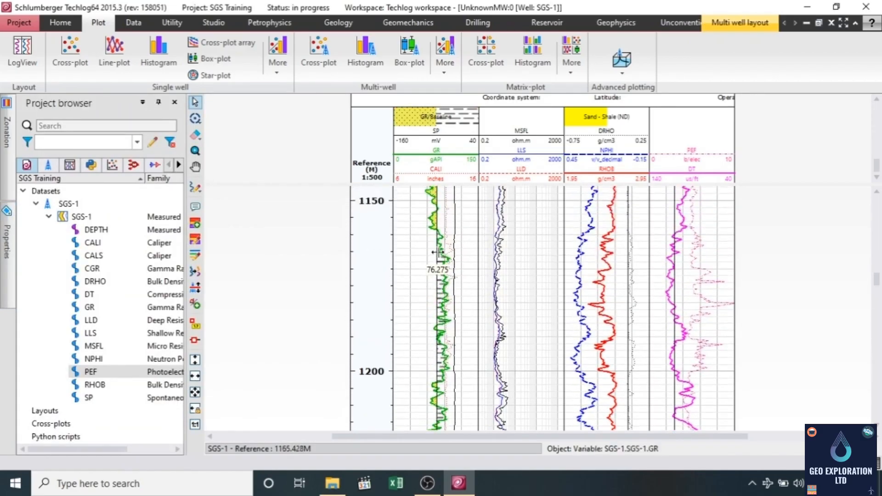
{"action": "mouse_move", "coordinate": [437, 252]}
{"action": "left_mouse_down"}
{"action": "mouse_move", "coordinate": [432, 299]}
{"action": "mouse_move", "coordinate": [424, 251]}
{"action": "mouse_move", "coordinate": [394, 244]}
{"action": "mouse_move", "coordinate": [474, 267]}
{"action": "mouse_move", "coordinate": [420, 247]}
{"action": "left_mouse_up"}
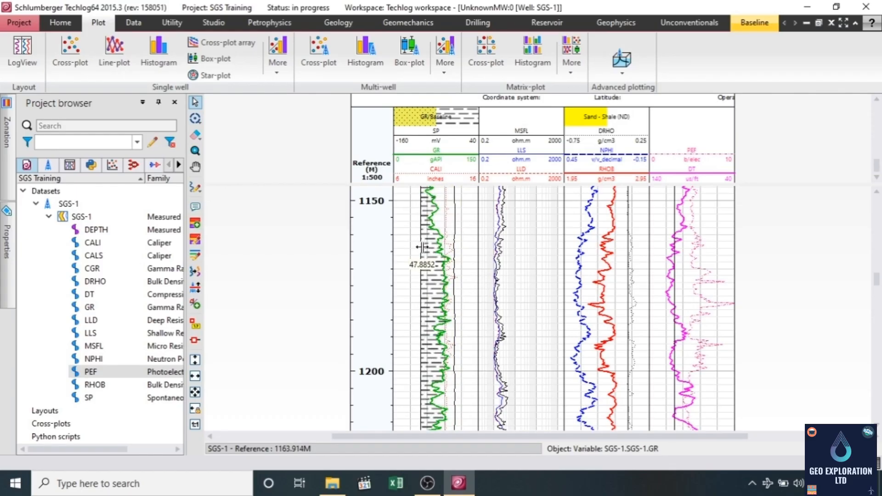
{"action": "right_click", "coordinate": [422, 247]}
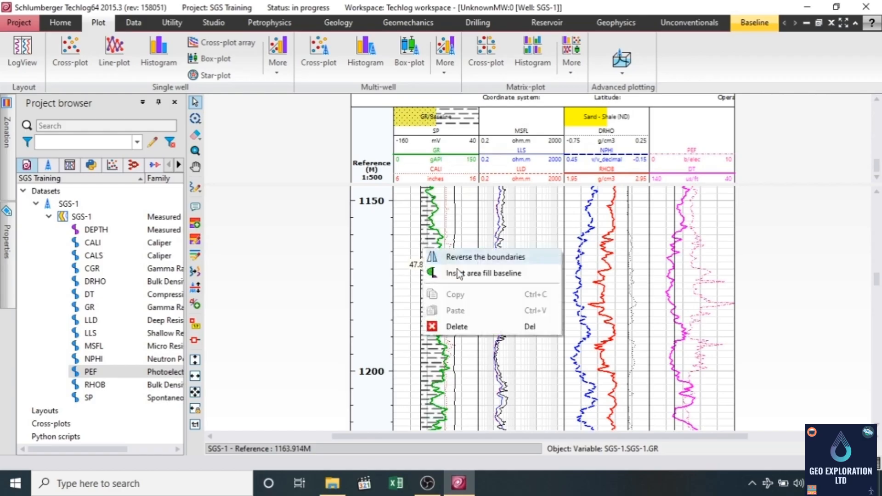
{"action": "left_click", "coordinate": [459, 327]}
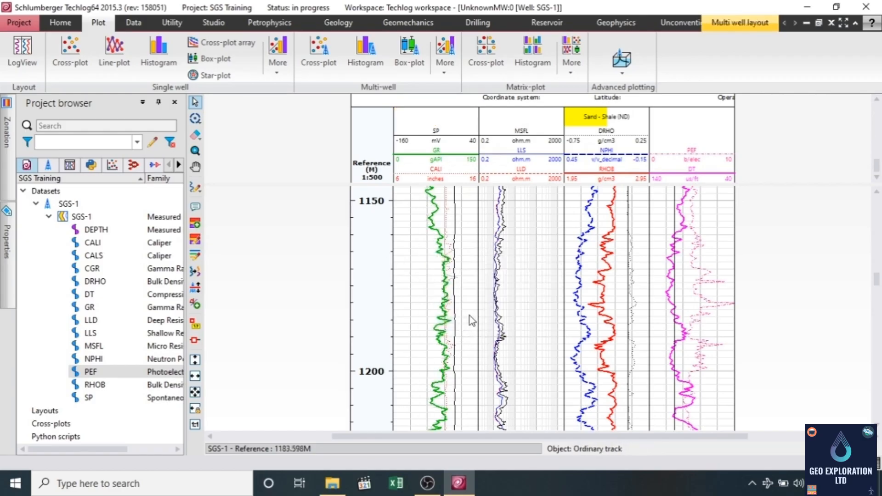
{"action": "scroll", "coordinate": [457, 308], "scroll_direction": "up", "scroll_amount": 5}
{"action": "scroll", "coordinate": [457, 308], "scroll_direction": "up", "scroll_amount": 8}
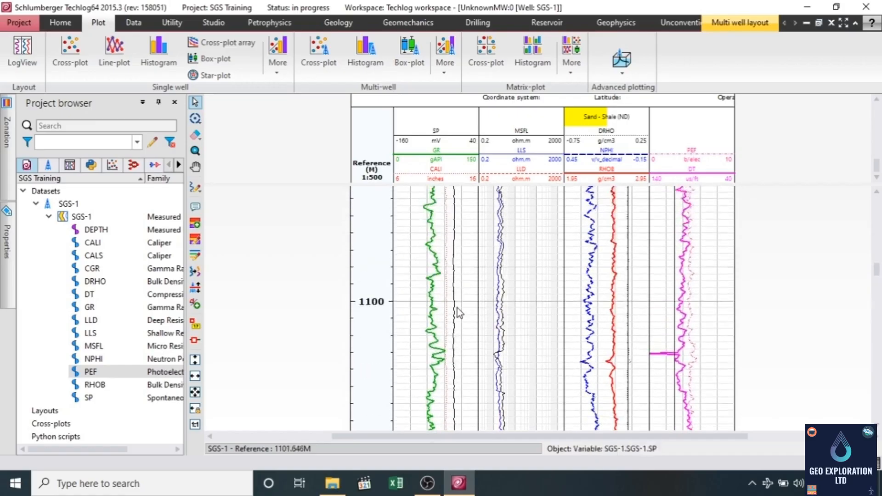
{"action": "scroll", "coordinate": [457, 307], "scroll_direction": "up", "scroll_amount": 8}
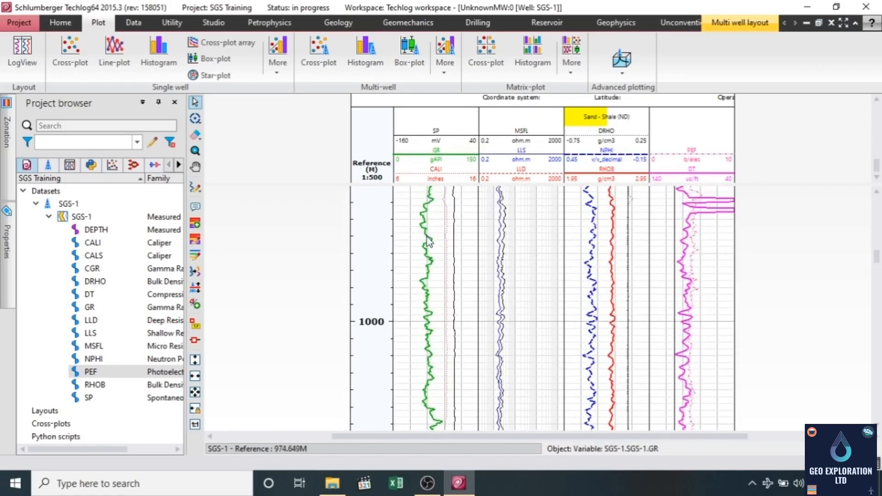
Step: Add a fill to the lower limit of the gamma ray (GR) curve using the AIBK palette
{"action": "left_click", "coordinate": [428, 234]}
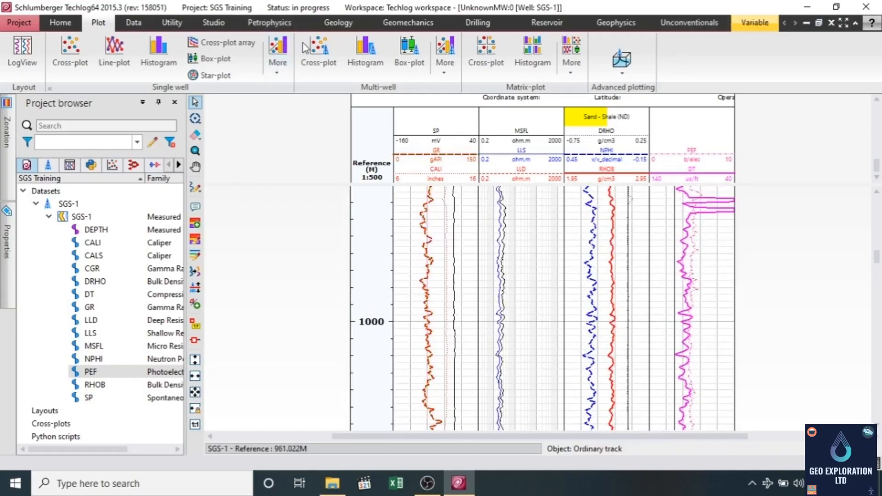
{"action": "left_click", "coordinate": [765, 19]}
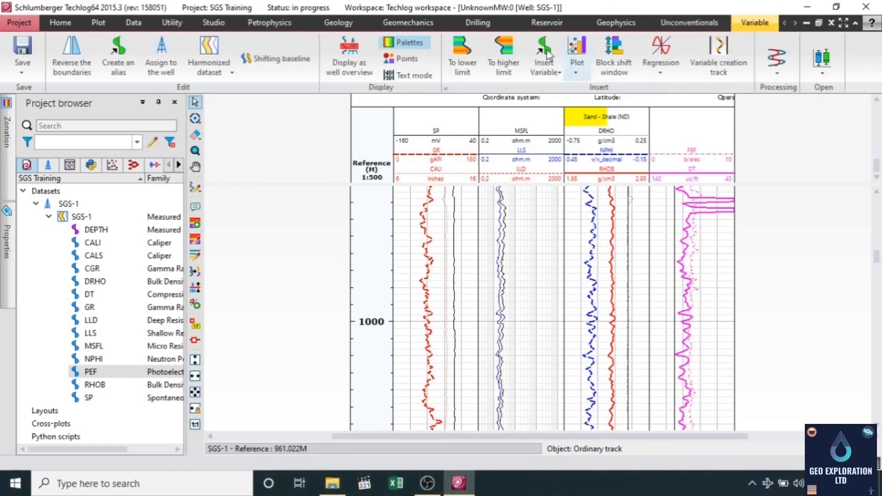
{"action": "left_click", "coordinate": [465, 78]}
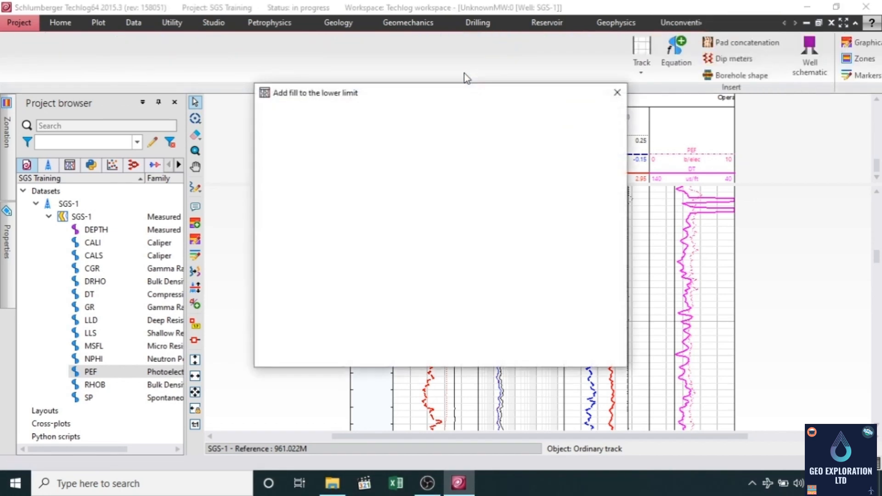
{"action": "left_click_drag", "start_coordinate": [423, 94], "coordinate": [660, 112]}
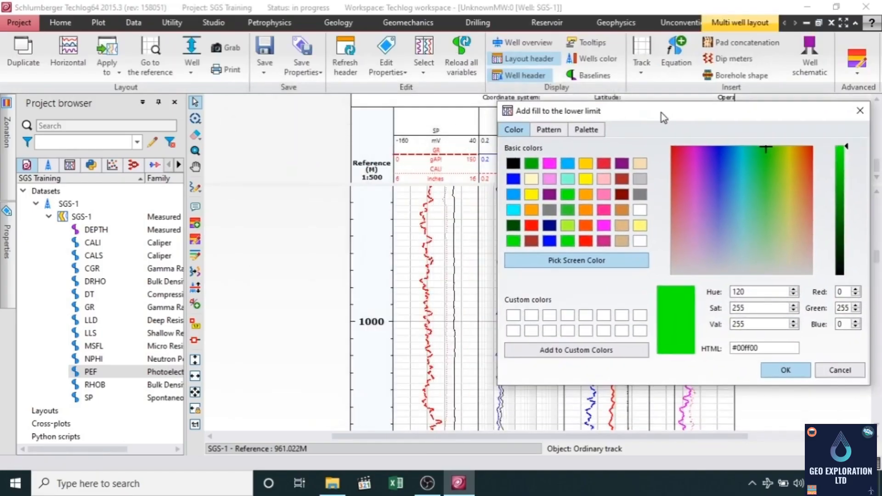
{"action": "left_click", "coordinate": [549, 130]}
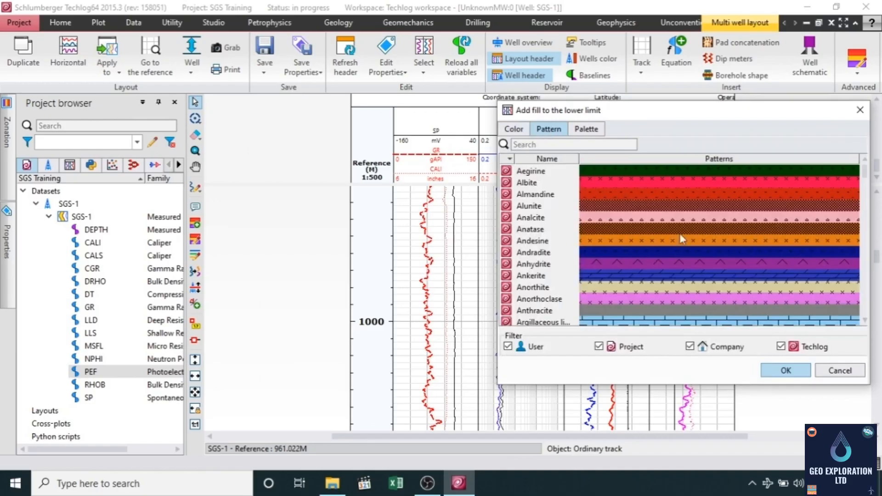
{"action": "left_click", "coordinate": [593, 131]}
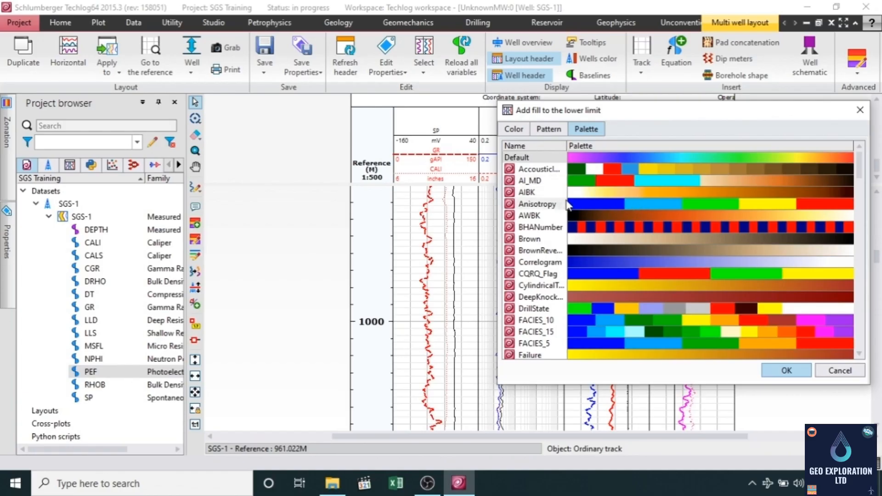
{"action": "left_click", "coordinate": [591, 196]}
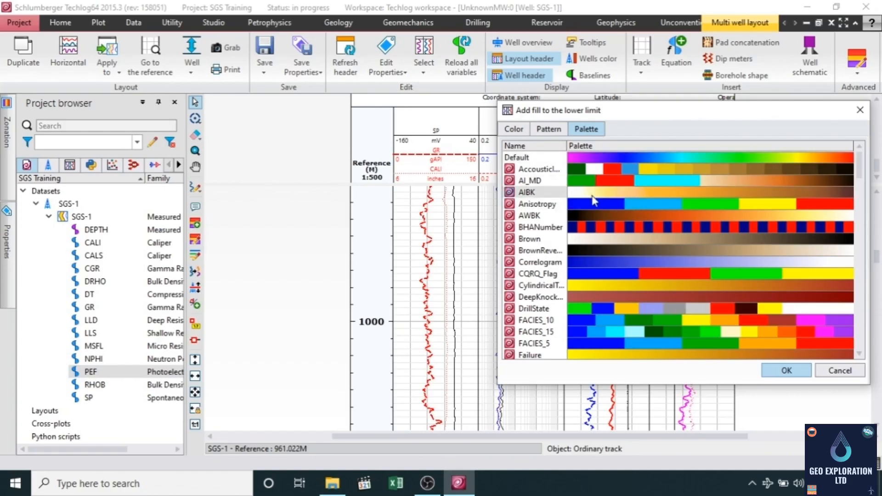
{"action": "left_click", "coordinate": [803, 371]}
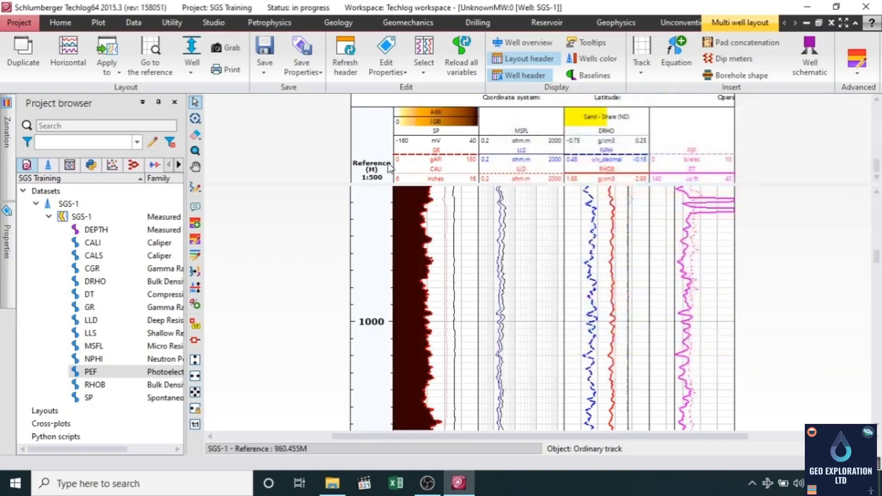
Step: Show the Palettes dock window beside the well layout
{"action": "scroll", "coordinate": [404, 304], "scroll_direction": "down", "scroll_amount": 5}
{"action": "scroll", "coordinate": [410, 301], "scroll_direction": "down", "scroll_amount": 10}
{"action": "scroll", "coordinate": [413, 296], "scroll_direction": "down", "scroll_amount": 11}
{"action": "scroll", "coordinate": [416, 298], "scroll_direction": "down", "scroll_amount": 11}
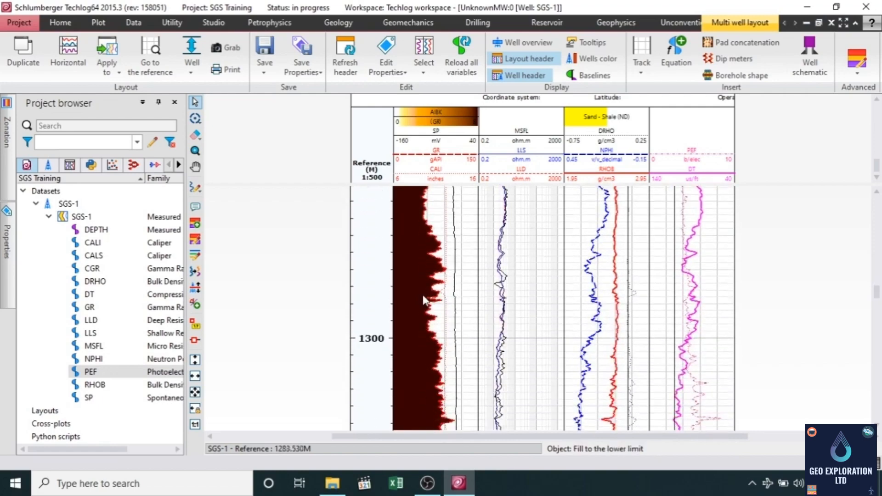
{"action": "scroll", "coordinate": [424, 299], "scroll_direction": "down", "scroll_amount": 3}
{"action": "mouse_move", "coordinate": [877, 297]}
{"action": "left_mouse_down"}
{"action": "mouse_move", "coordinate": [878, 411]}
{"action": "mouse_move", "coordinate": [879, 299]}
{"action": "left_mouse_up"}
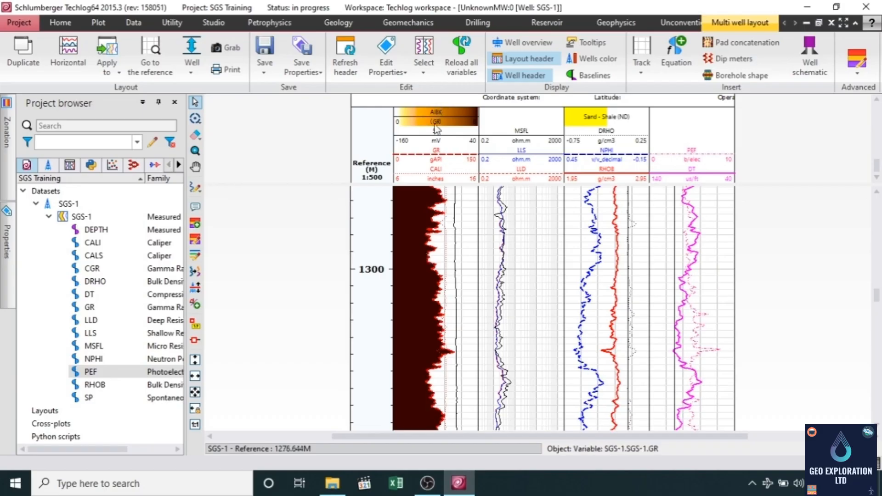
{"action": "right_click", "coordinate": [9, 329]}
{"action": "mouse_move", "coordinate": [31, 332]}
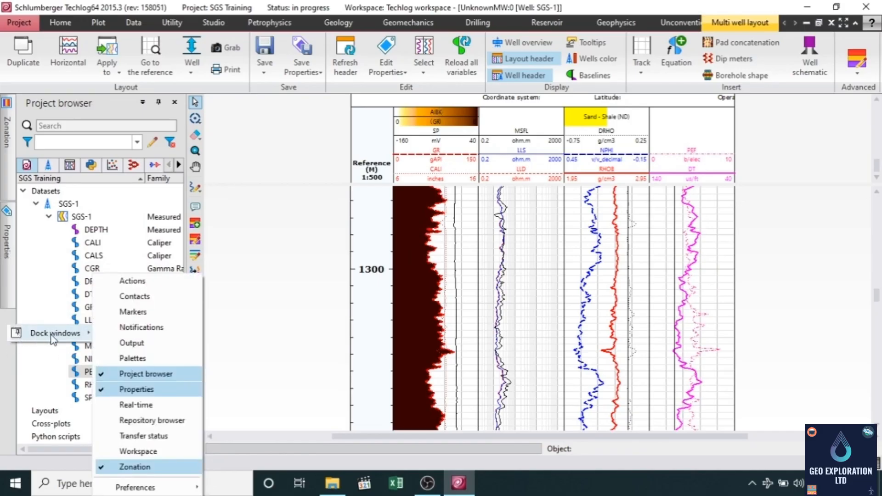
{"action": "left_click", "coordinate": [147, 359]}
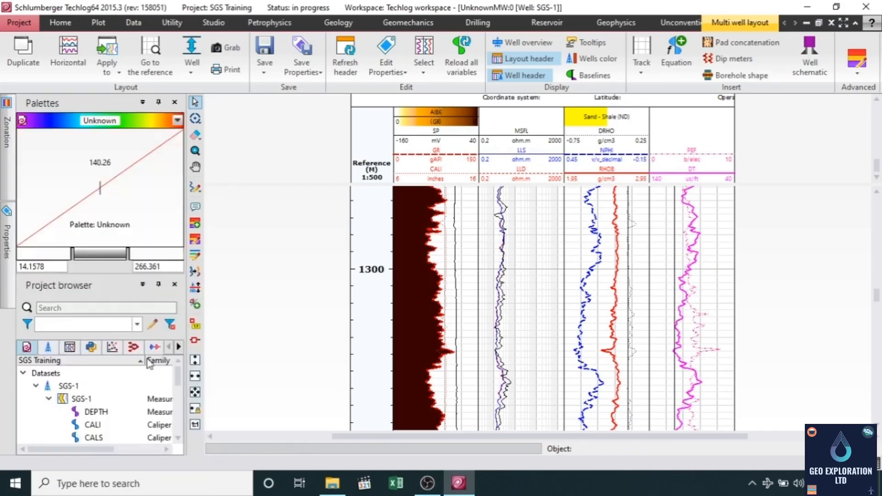
Step: Set the AIBK palette's maximum to 150 for the gamma ray fill
{"action": "left_click", "coordinate": [415, 268]}
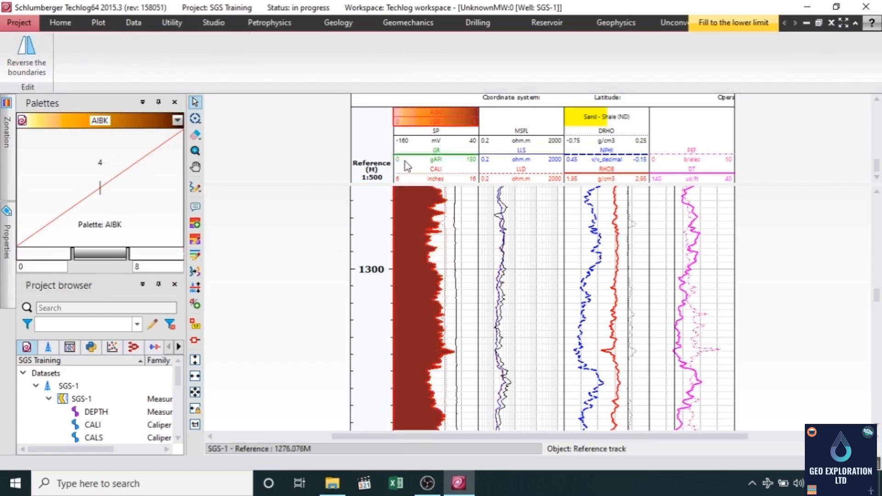
{"action": "left_click", "coordinate": [410, 249]}
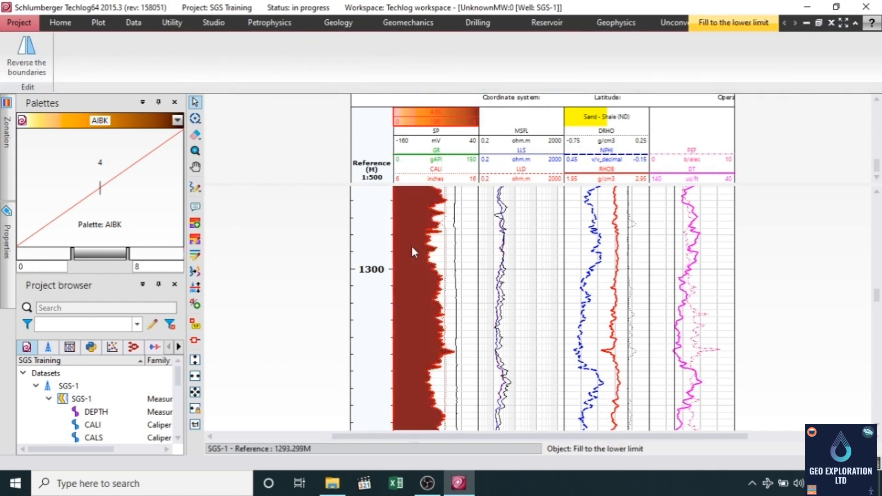
{"action": "left_click", "coordinate": [151, 268]}
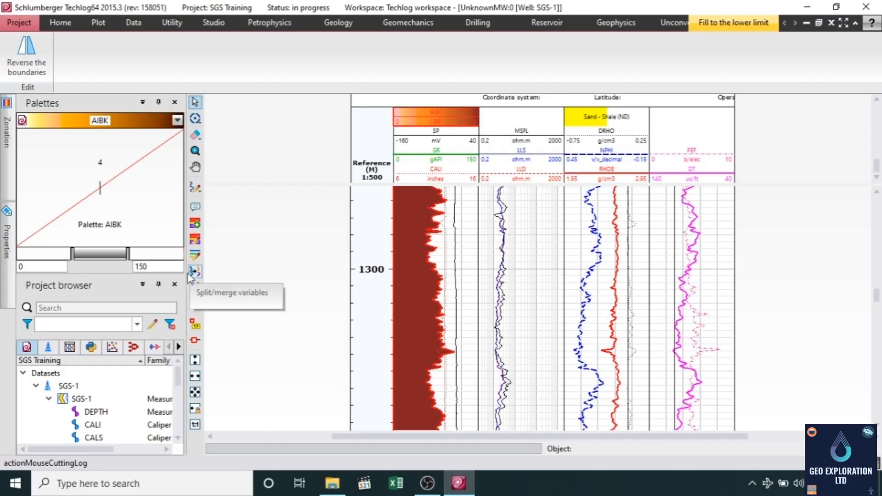
{"action": "key", "text": "Return"}
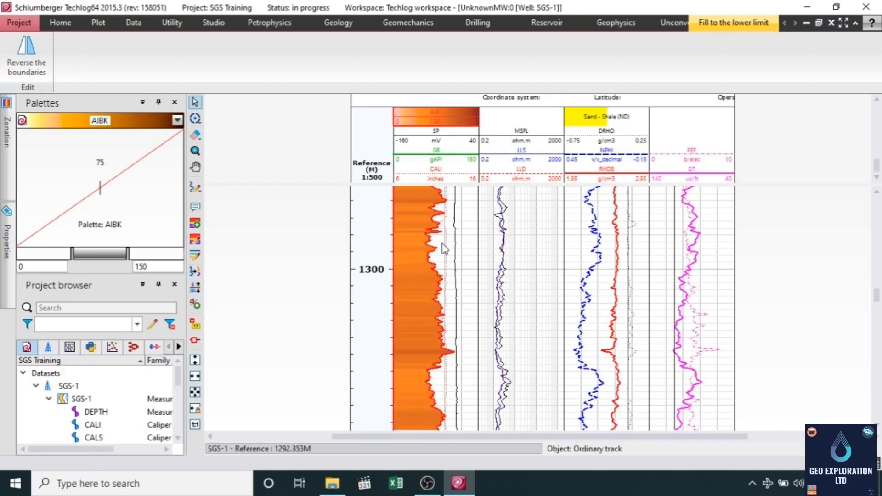
{"action": "left_click", "coordinate": [303, 247]}
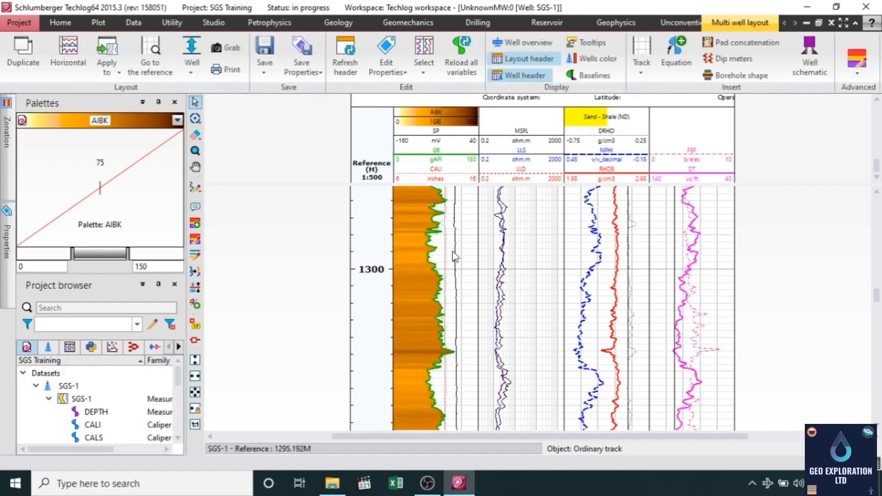
Step: Set the AIBK palette's minimum to 50 for the gamma ray fill in the deeper interval near 2000 m
{"action": "scroll", "coordinate": [435, 251], "scroll_direction": "down", "scroll_amount": 5}
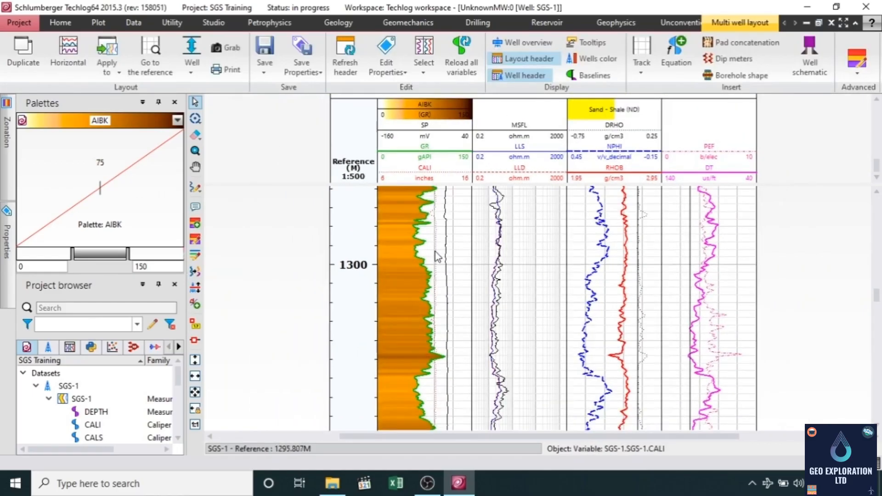
{"action": "scroll", "coordinate": [434, 261], "scroll_direction": "down", "scroll_amount": 5}
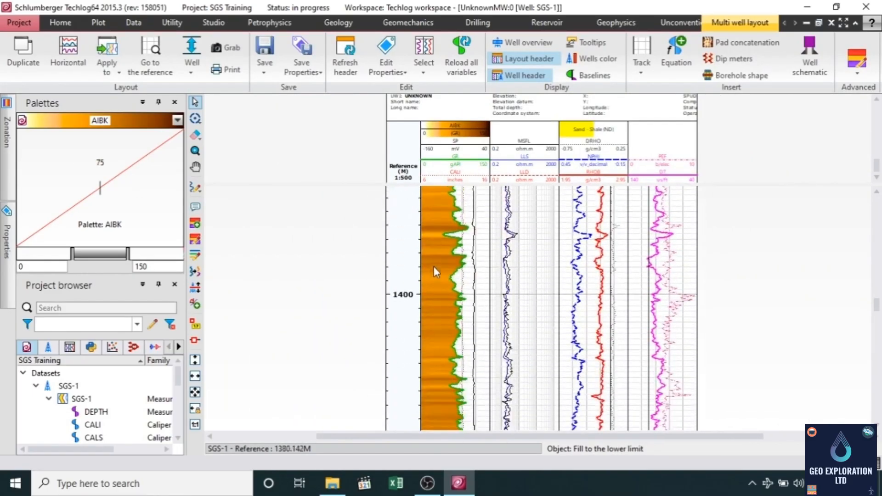
{"action": "left_click_drag", "start_coordinate": [876, 310], "coordinate": [872, 389]}
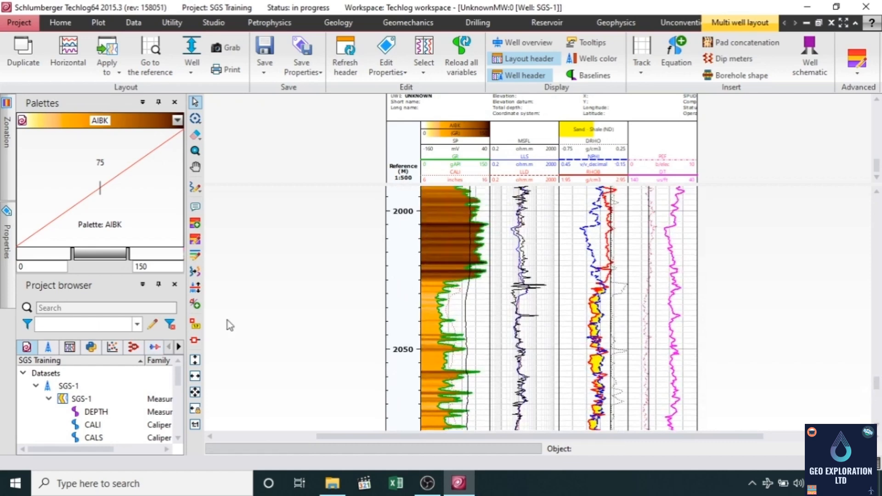
{"action": "left_click_drag", "start_coordinate": [25, 267], "coordinate": [14, 267]}
{"action": "left_click_drag", "start_coordinate": [162, 271], "coordinate": [138, 272]}
{"action": "type", "text": "1"}
{"action": "left_click", "coordinate": [448, 243]}
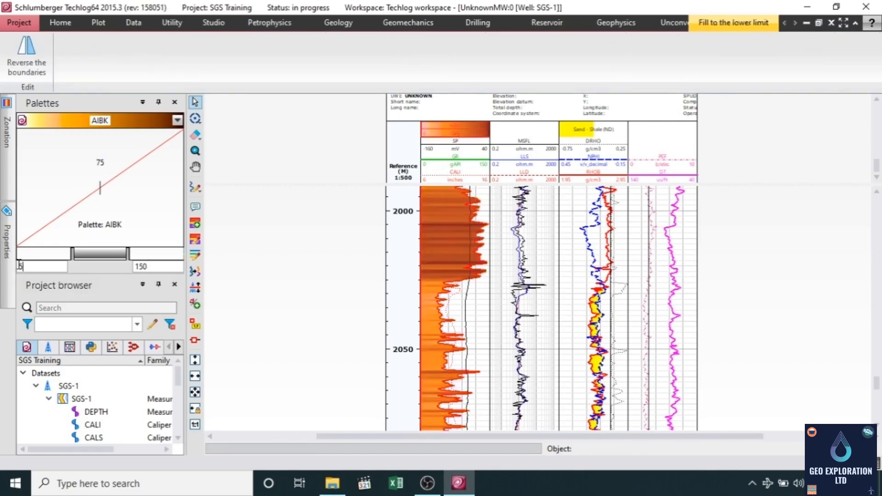
{"action": "left_click", "coordinate": [19, 266]}
{"action": "type", "text": "50"}
{"action": "key", "text": "Return"}
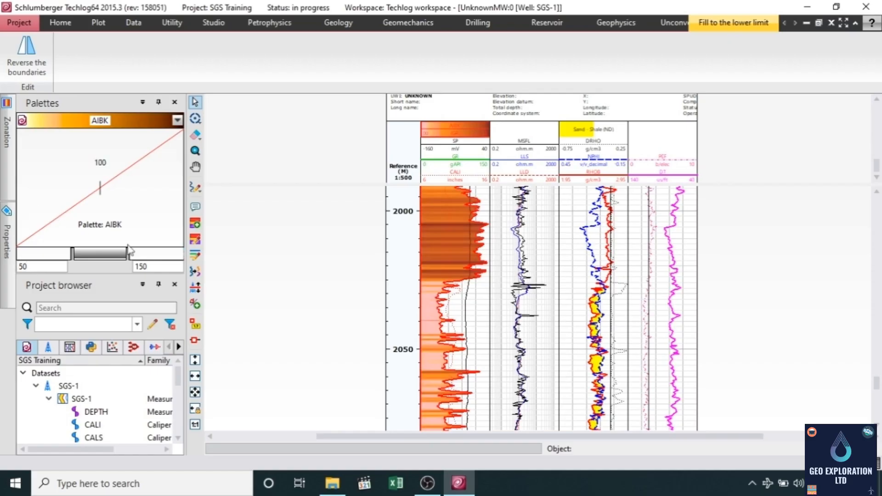
Step: Set the AIBK palette's maximum to 100 for the gamma ray fill and check the shading down to about 2150 m
{"action": "left_click_drag", "start_coordinate": [156, 268], "coordinate": [132, 269]}
{"action": "type", "text": "1"}
{"action": "key", "text": "Return"}
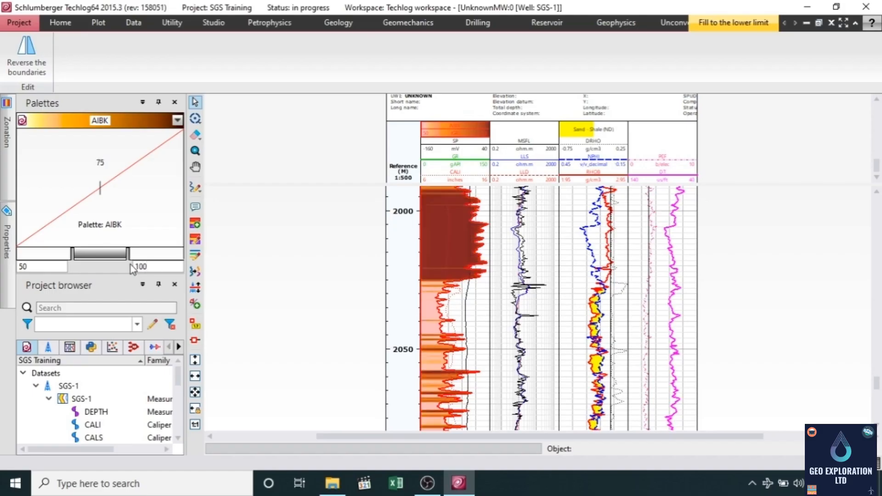
{"action": "left_click", "coordinate": [468, 340]}
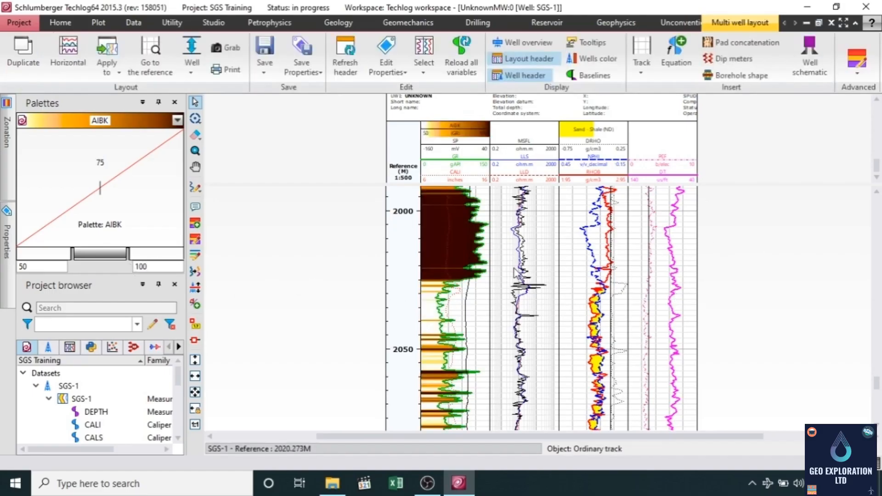
{"action": "scroll", "coordinate": [469, 340], "scroll_direction": "down", "scroll_amount": 3}
{"action": "scroll", "coordinate": [469, 349], "scroll_direction": "down", "scroll_amount": 5}
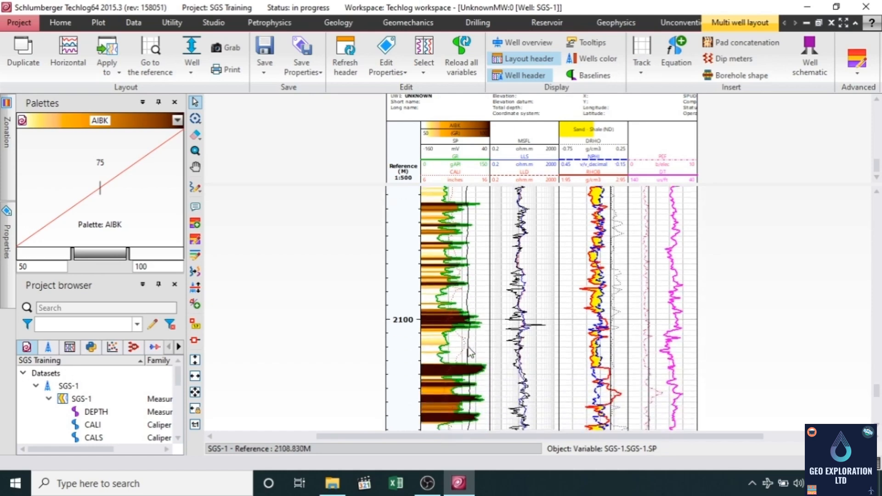
{"action": "scroll", "coordinate": [469, 354], "scroll_direction": "down", "scroll_amount": 3}
{"action": "scroll", "coordinate": [470, 354], "scroll_direction": "up", "scroll_amount": 5}
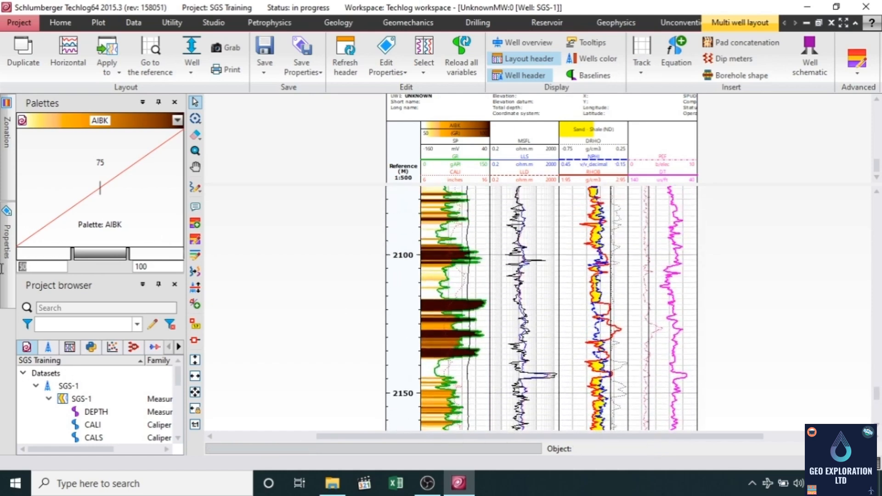
Step: Try to set the AIBK palette's minimum to 0 with the gamma ray curve selected
{"action": "mouse_move", "coordinate": [4, 266]}
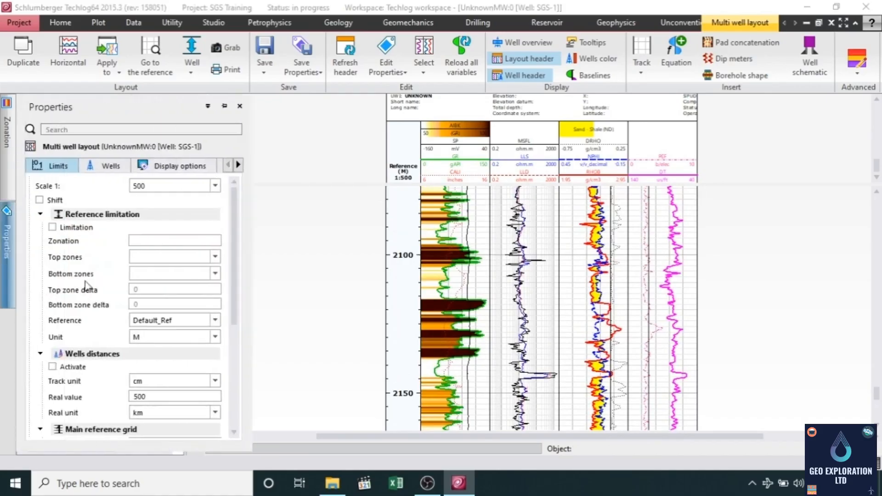
{"action": "left_click", "coordinate": [431, 338]}
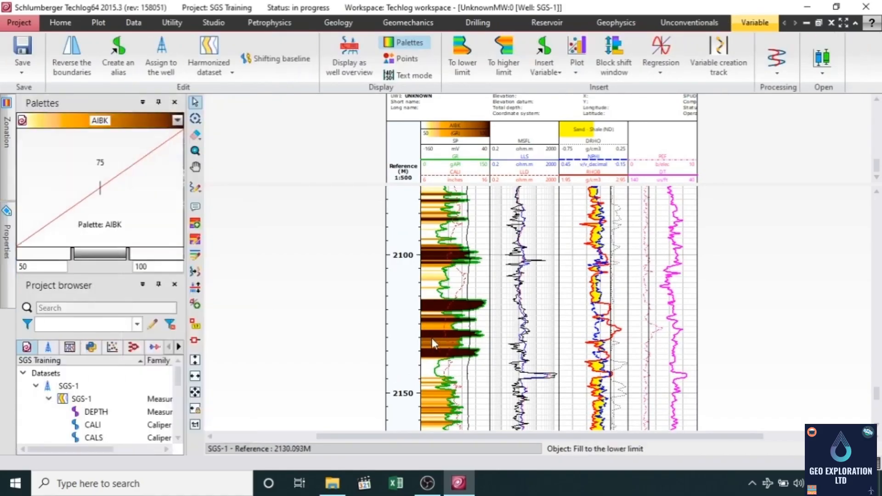
{"action": "type", "text": "0"}
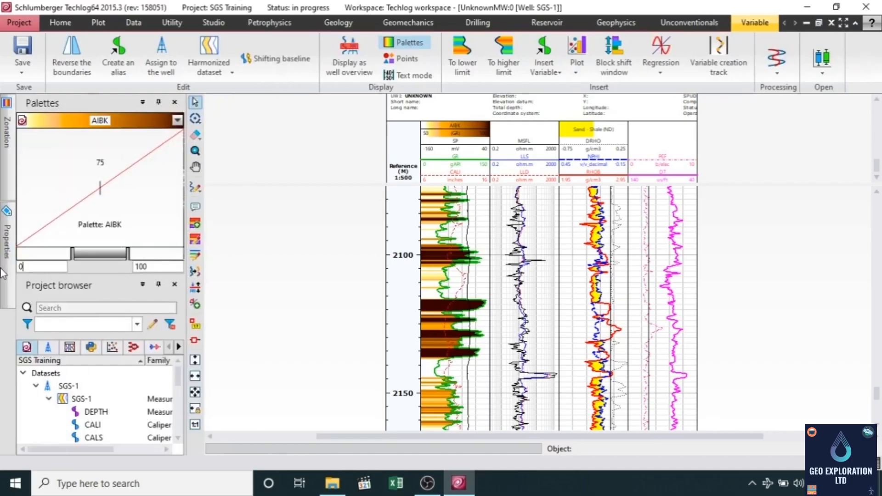
{"action": "left_click", "coordinate": [158, 266]}
Step: Select the gamma ray fill, set its AIBK palette range to 0–150, and check the shading to the log's base
{"action": "left_click", "coordinate": [440, 315]}
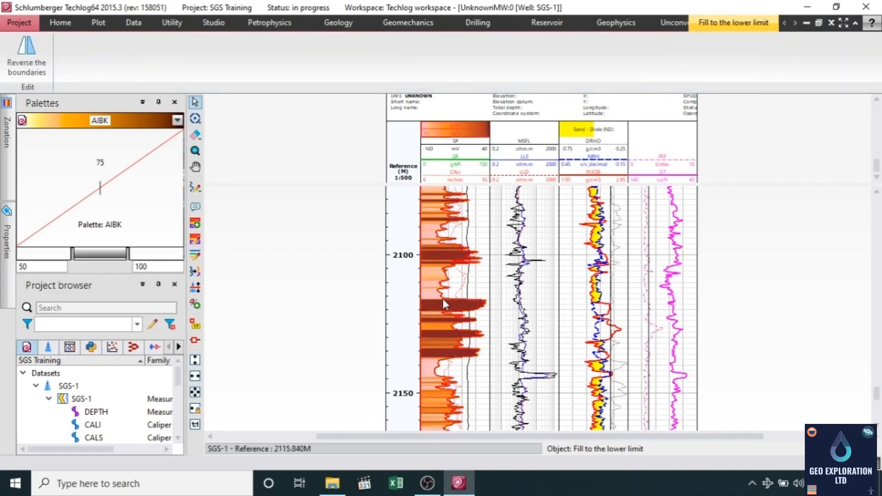
{"action": "left_click_drag", "start_coordinate": [158, 266], "coordinate": [104, 266]}
{"action": "type", "text": "1"}
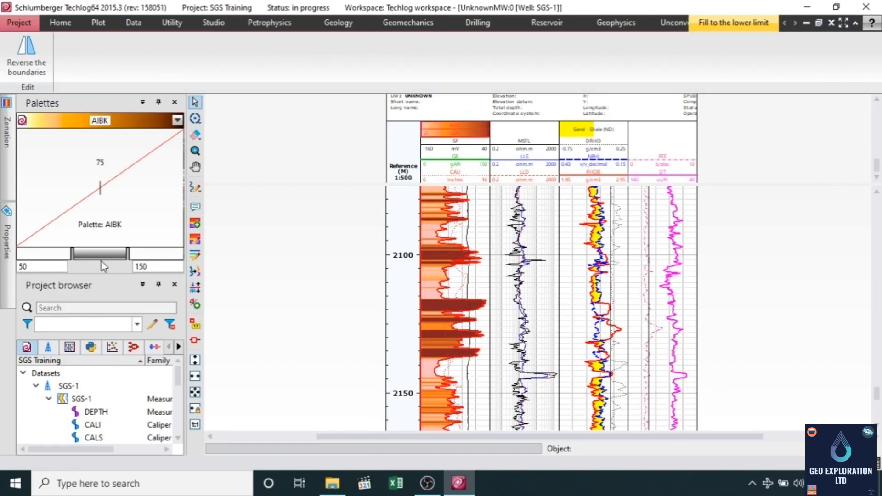
{"action": "left_click_drag", "start_coordinate": [35, 269], "coordinate": [11, 272]}
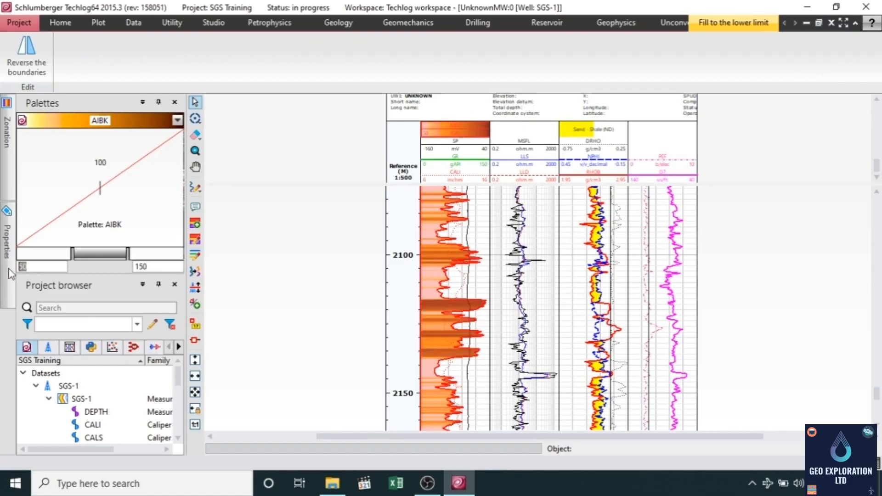
{"action": "type", "text": "0"}
{"action": "key", "text": "Return"}
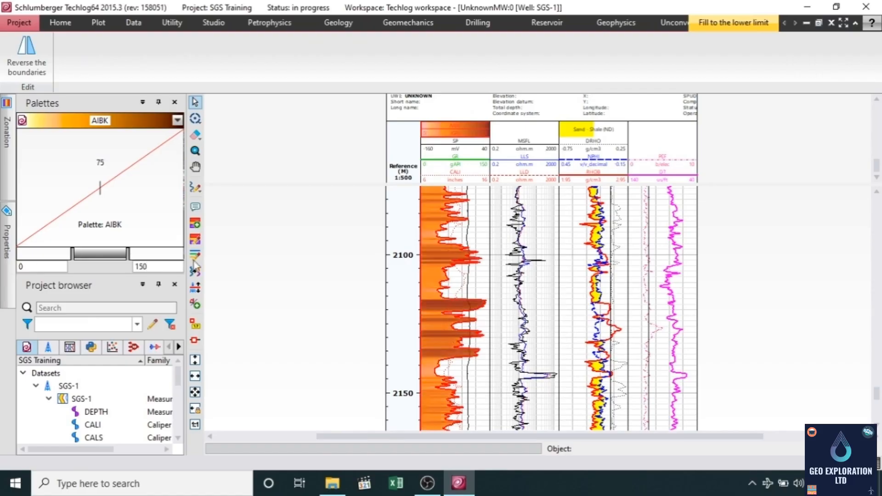
{"action": "left_click", "coordinate": [414, 284]}
{"action": "scroll", "coordinate": [436, 299], "scroll_direction": "down", "scroll_amount": 5}
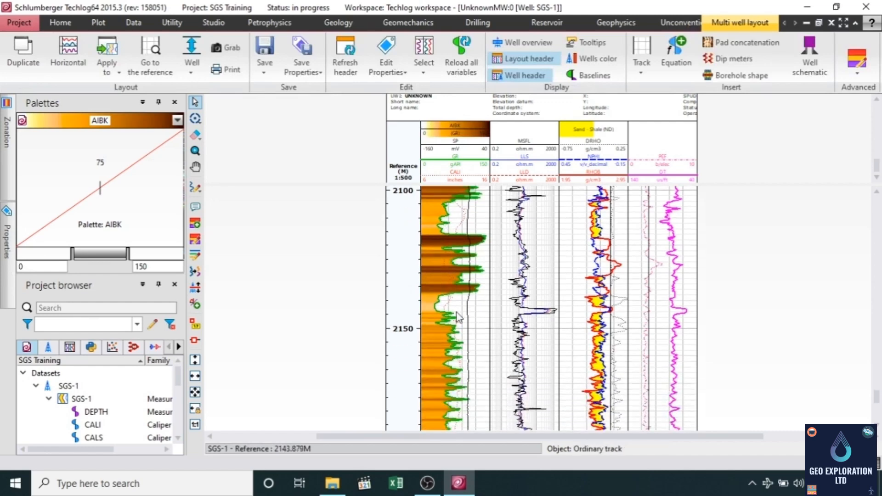
{"action": "scroll", "coordinate": [460, 324], "scroll_direction": "down", "scroll_amount": 5}
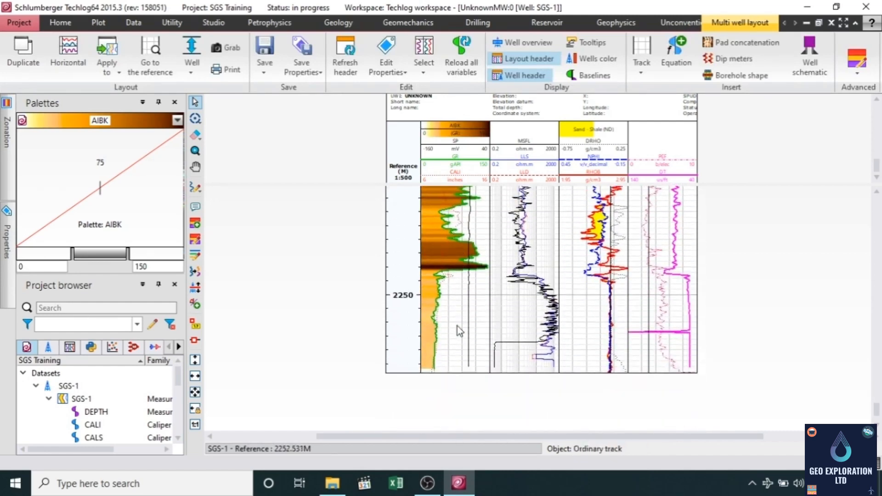
Step: Review the gamma ray track's AIBK shading from the log's base up to about 1500 m
{"action": "scroll", "coordinate": [456, 326], "scroll_direction": "up", "scroll_amount": 12}
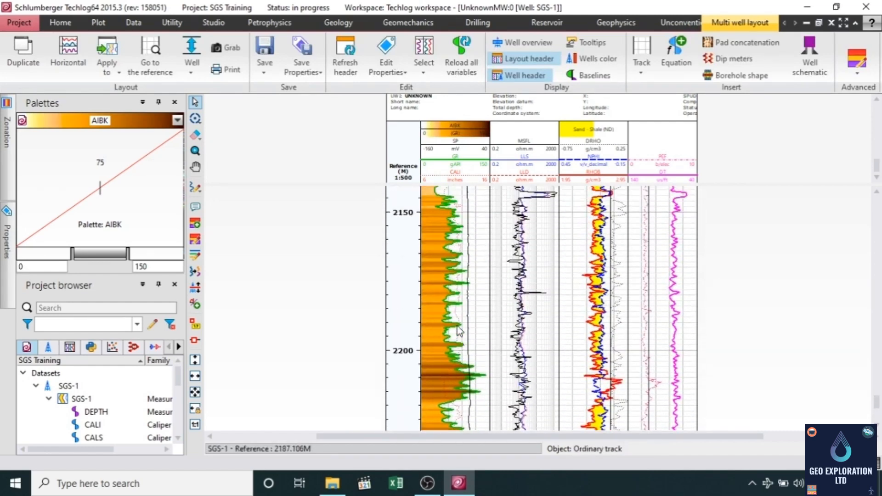
{"action": "scroll", "coordinate": [457, 326], "scroll_direction": "up", "scroll_amount": 10}
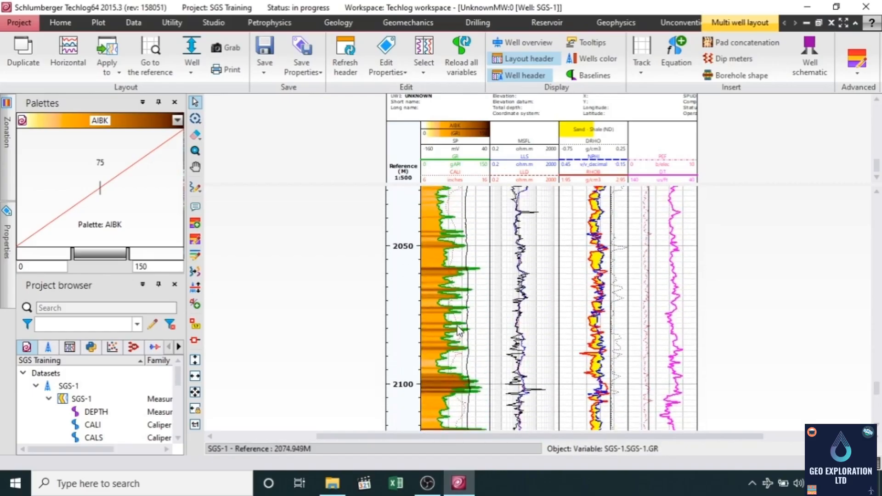
{"action": "scroll", "coordinate": [457, 326], "scroll_direction": "up", "scroll_amount": 10}
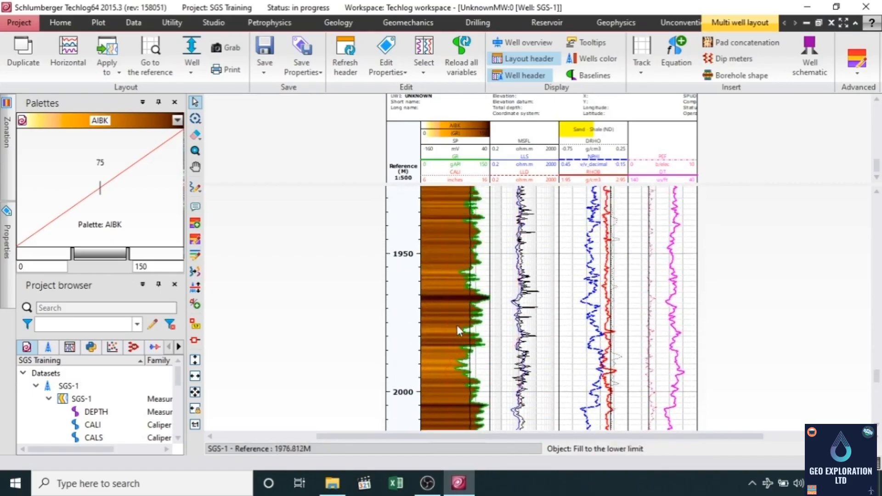
{"action": "scroll", "coordinate": [456, 326], "scroll_direction": "up", "scroll_amount": 10}
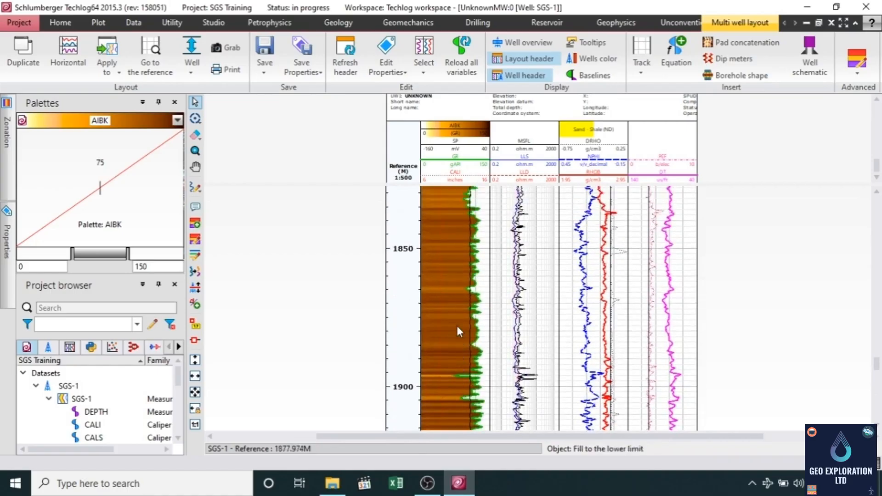
{"action": "scroll", "coordinate": [457, 326], "scroll_direction": "up", "scroll_amount": 10}
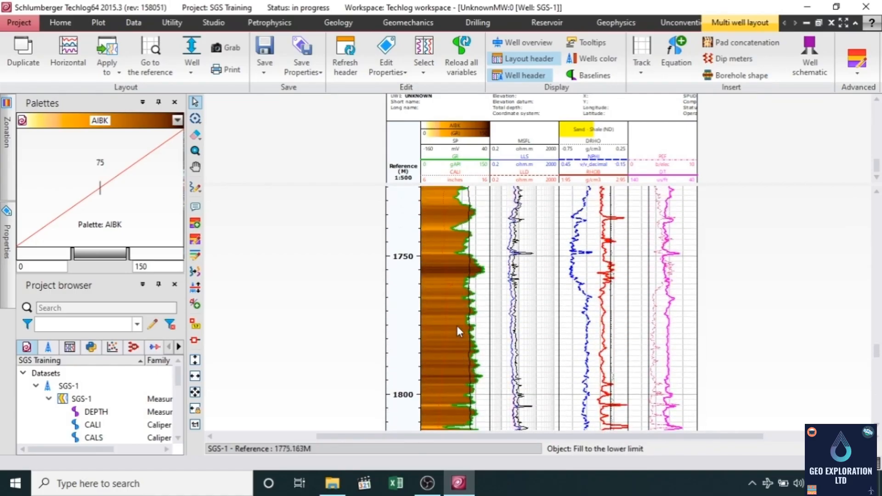
{"action": "scroll", "coordinate": [457, 326], "scroll_direction": "up", "scroll_amount": 10}
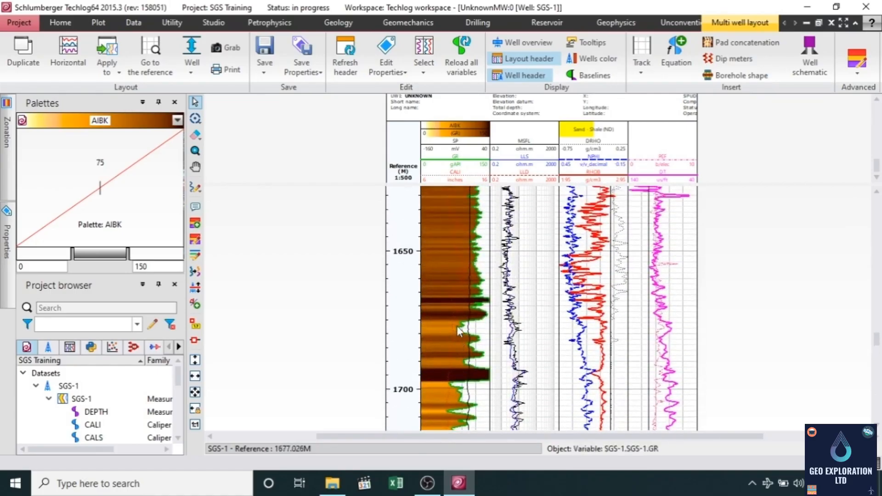
{"action": "scroll", "coordinate": [457, 326], "scroll_direction": "up", "scroll_amount": 10}
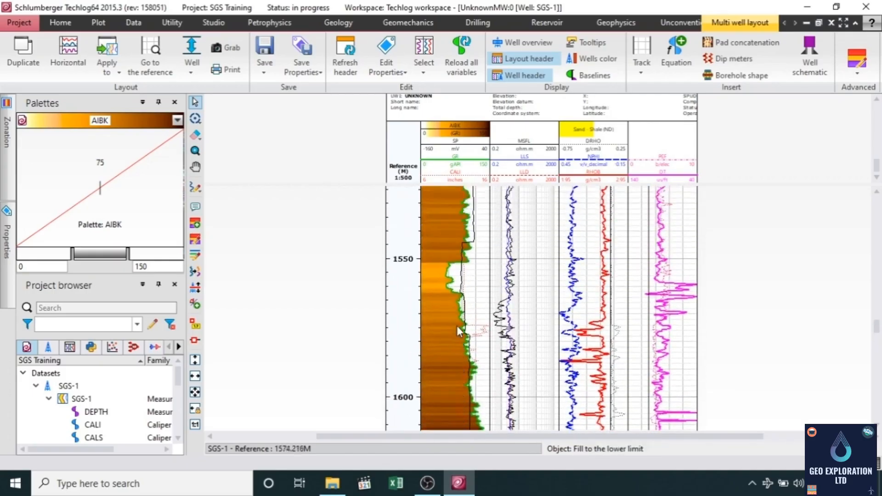
Step: Collapse the palette editor to enlarge the project browser, and review the logs up to about 1050 m
{"action": "left_click", "coordinate": [6, 287]}
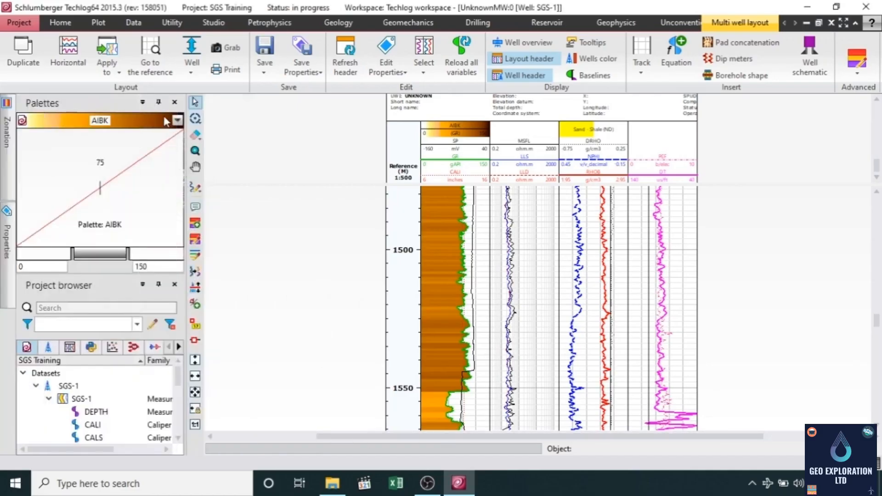
{"action": "left_click", "coordinate": [158, 103]}
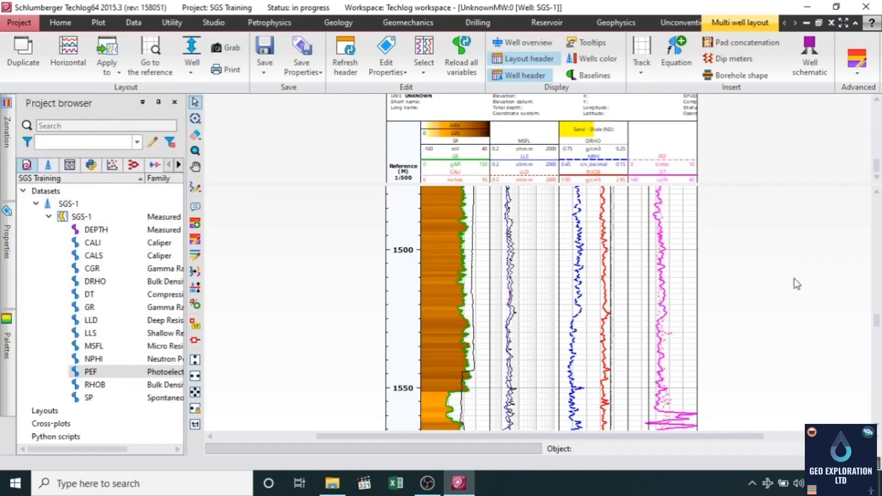
{"action": "scroll", "coordinate": [797, 274], "scroll_direction": "up", "scroll_amount": 3}
{"action": "scroll", "coordinate": [795, 288], "scroll_direction": "up", "scroll_amount": 10}
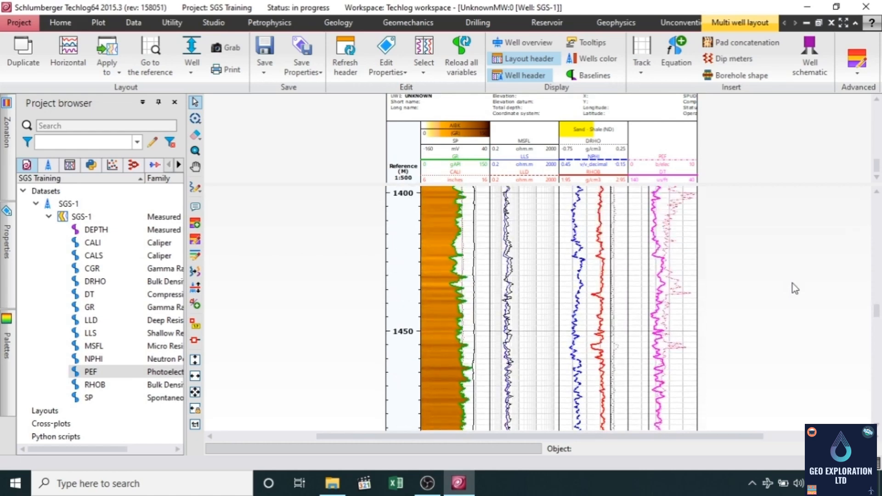
{"action": "scroll", "coordinate": [795, 289], "scroll_direction": "up", "scroll_amount": 10}
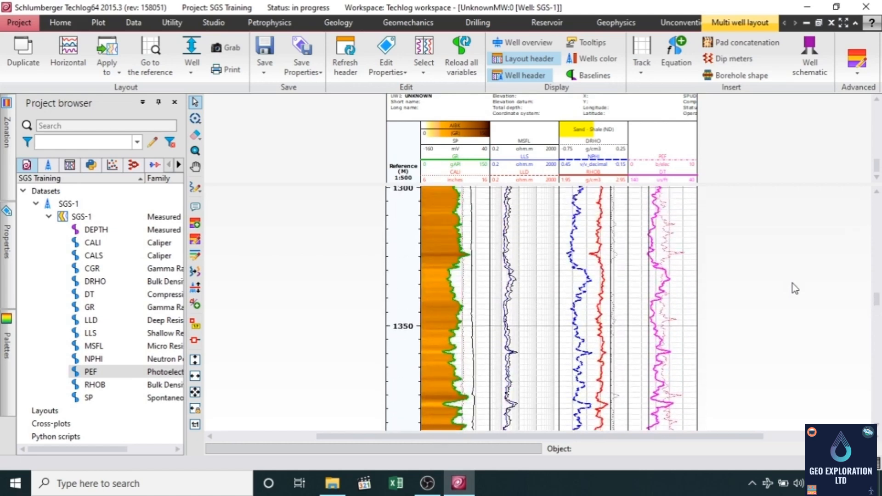
{"action": "scroll", "coordinate": [795, 289], "scroll_direction": "up", "scroll_amount": 10}
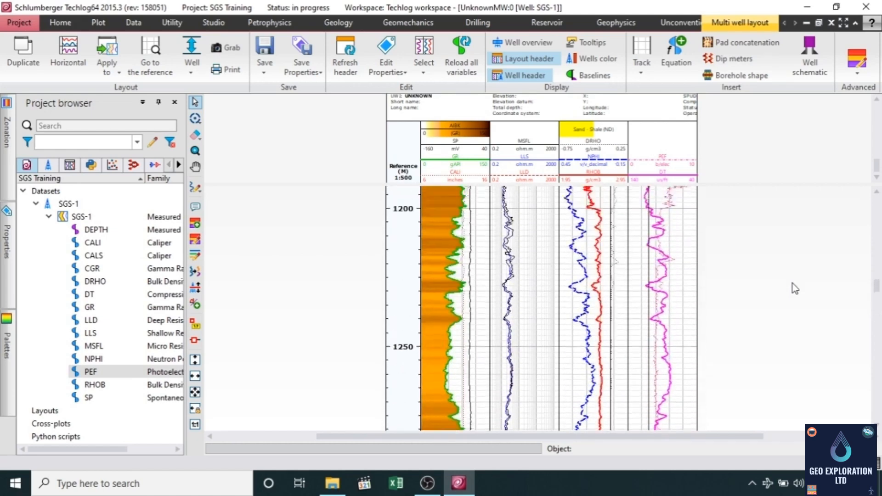
{"action": "scroll", "coordinate": [795, 288], "scroll_direction": "up", "scroll_amount": 10}
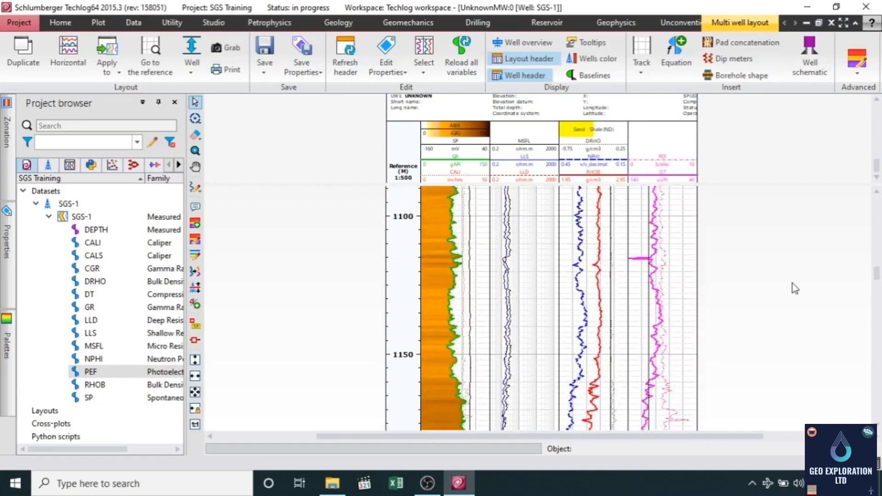
{"action": "scroll", "coordinate": [795, 289], "scroll_direction": "up", "scroll_amount": 8}
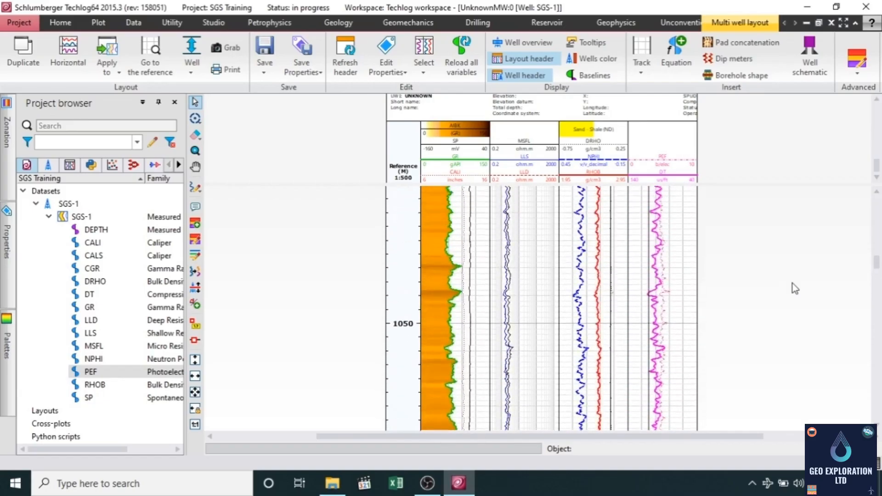
Step: Enlarge the layout header area and select the PEF, DT, RHOB, NPHI, DRHO, MSFL, LLS, LLD, SP, GR and CALI curves together
{"action": "left_click_drag", "start_coordinate": [678, 183], "coordinate": [682, 205]}
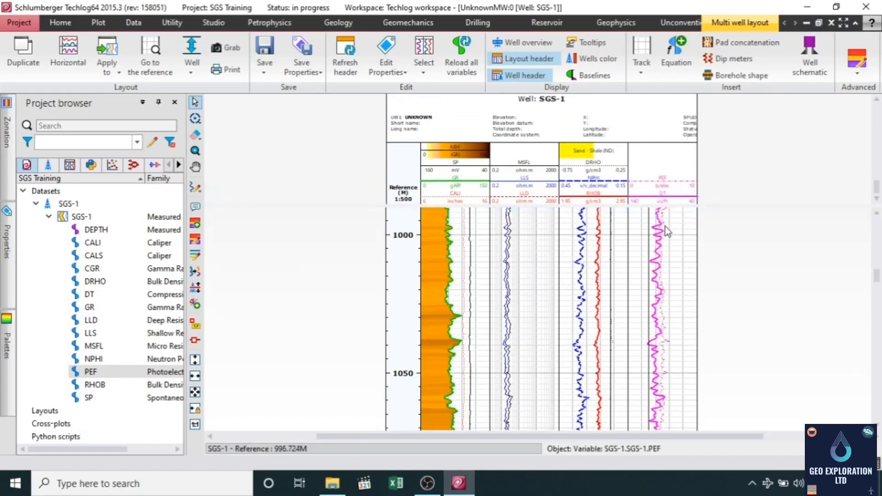
{"action": "scroll", "coordinate": [742, 245], "scroll_direction": "up", "scroll_amount": 3}
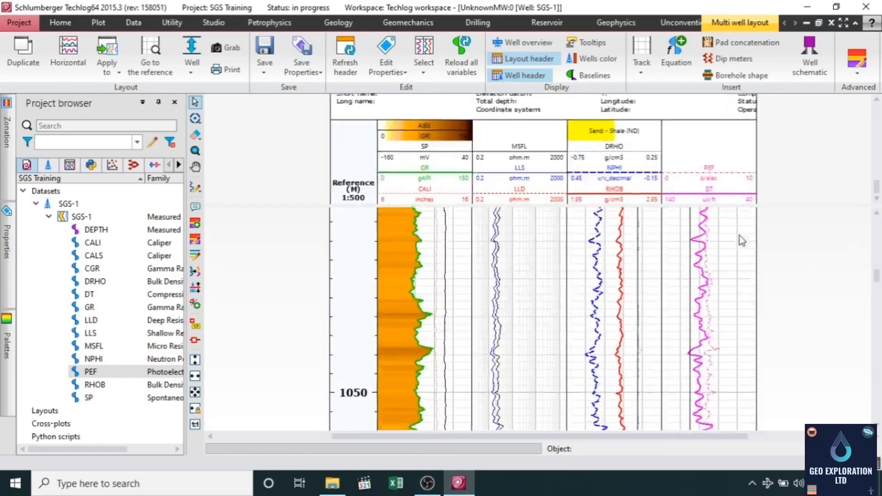
{"action": "left_click", "coordinate": [750, 173]}
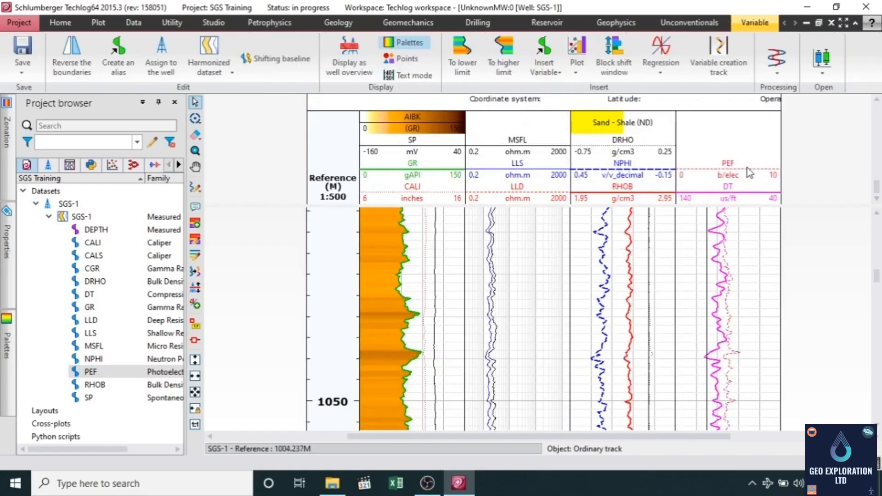
{"action": "left_click", "coordinate": [747, 196], "text": "ctrl"}
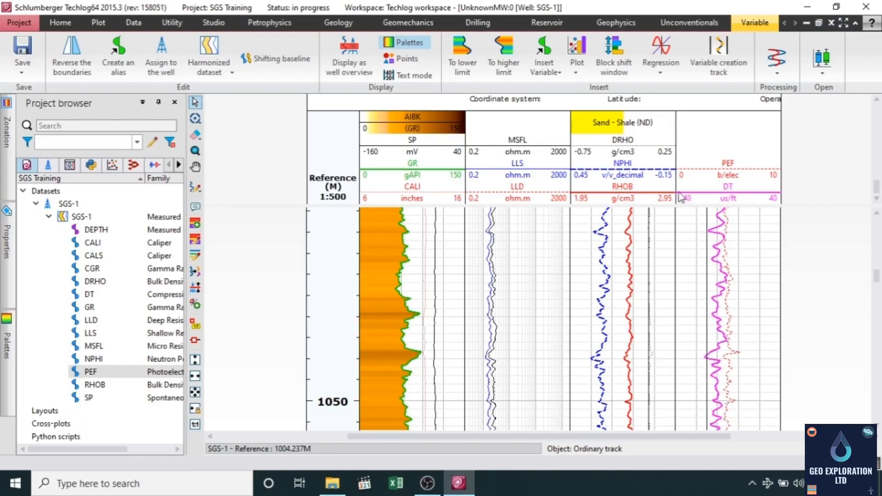
{"action": "left_click", "coordinate": [649, 195], "text": "ctrl"}
{"action": "left_click", "coordinate": [641, 171], "text": "ctrl"}
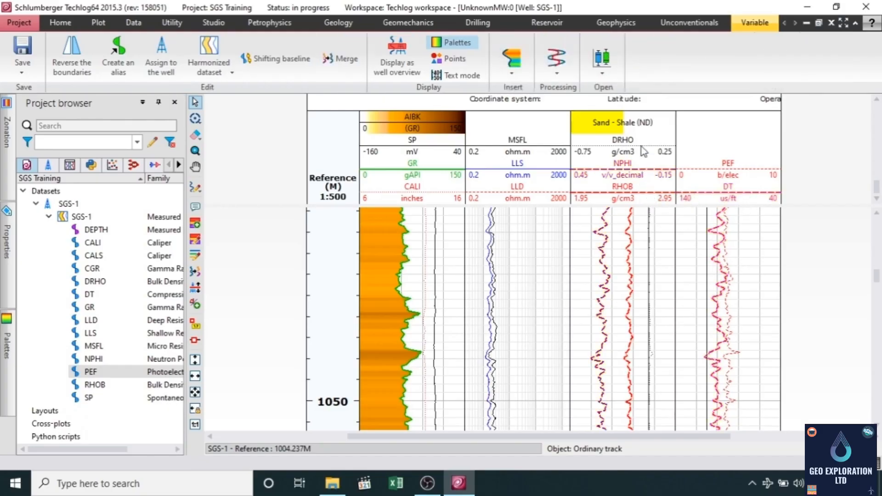
{"action": "left_click", "coordinate": [538, 147], "text": "ctrl"}
{"action": "left_click", "coordinate": [537, 177], "text": "ctrl"}
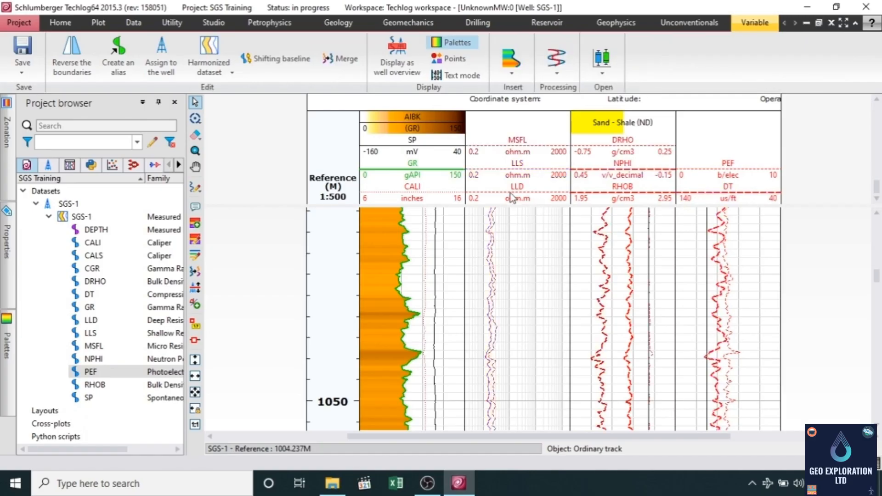
{"action": "left_click", "coordinate": [445, 174], "text": "ctrl"}
{"action": "left_click", "coordinate": [441, 149], "text": "ctrl"}
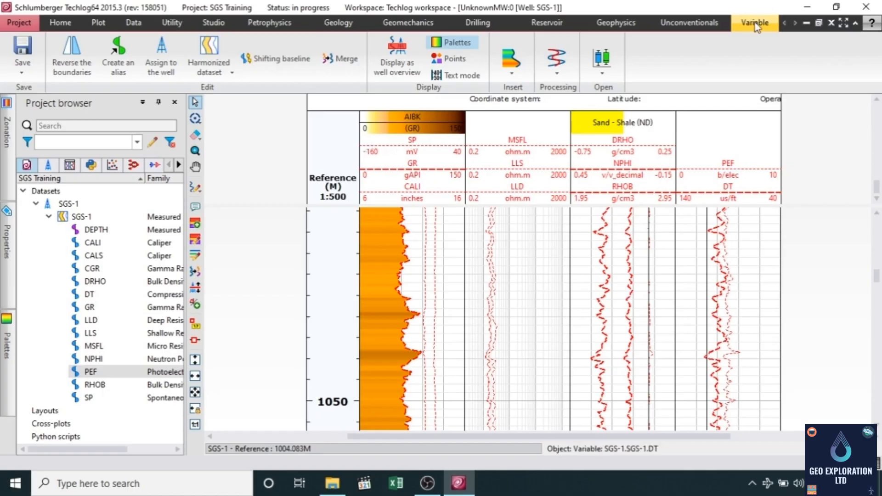
Step: Build a harmonized dataset named LQC_SGS1 with reference family Measured Depth and unit M, and expand it to list its variables
{"action": "left_click", "coordinate": [227, 77]}
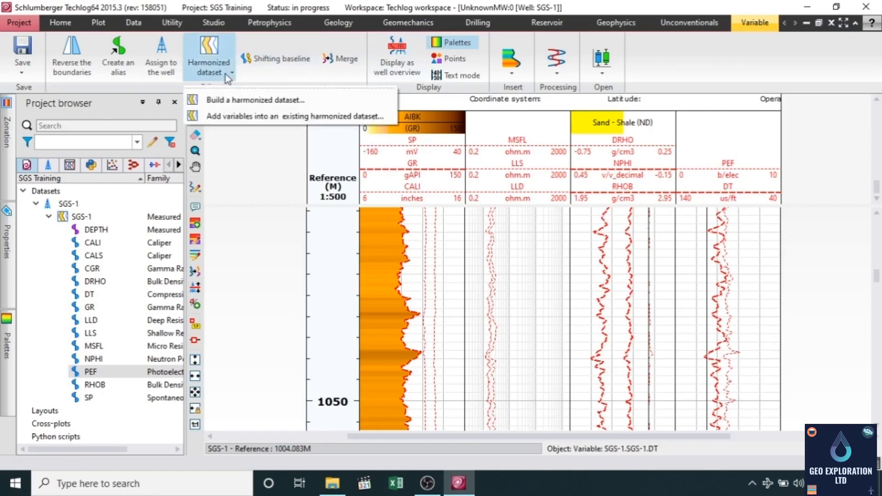
{"action": "left_click", "coordinate": [237, 104]}
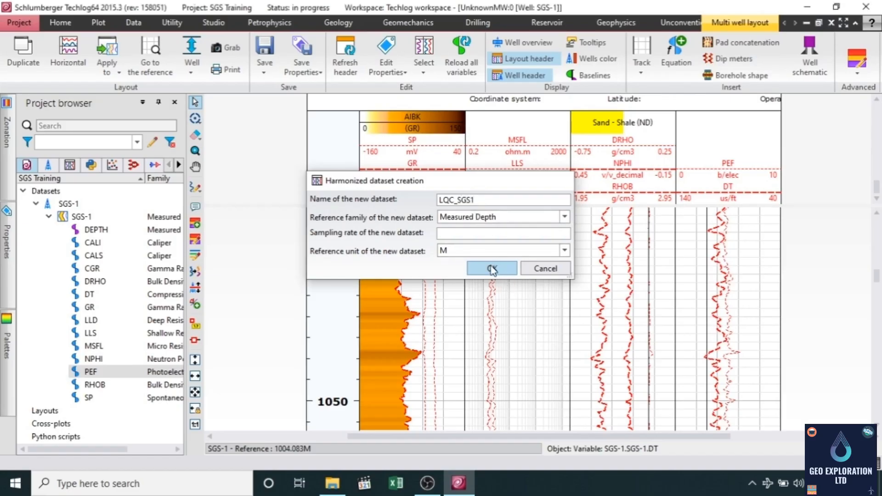
{"action": "left_click", "coordinate": [492, 269]}
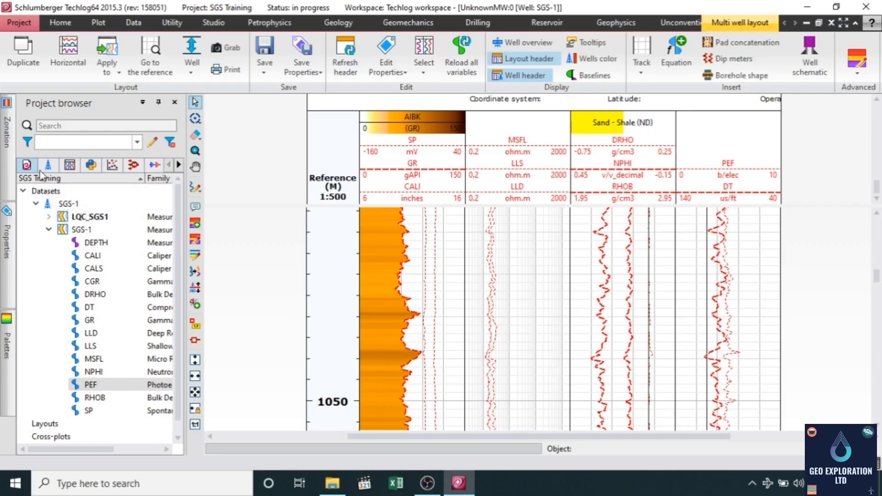
{"action": "left_click", "coordinate": [49, 230]}
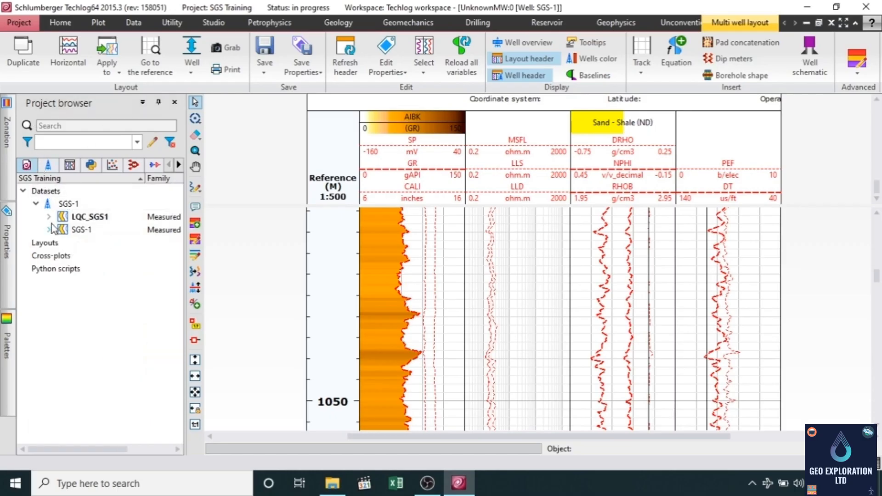
{"action": "left_click", "coordinate": [48, 216]}
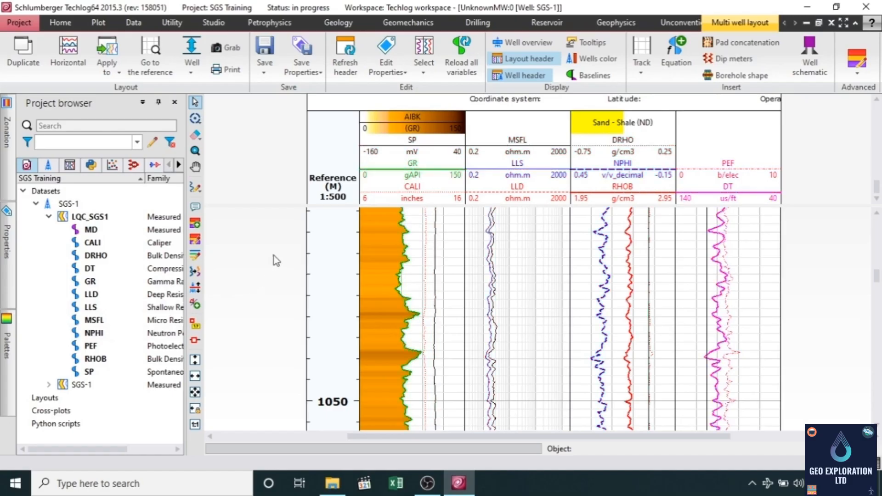
Step: Examine the log curves and fills across all tracks from about 1050 m up to about 625 m
{"action": "scroll", "coordinate": [479, 283], "scroll_direction": "up", "scroll_amount": 3}
{"action": "scroll", "coordinate": [478, 285], "scroll_direction": "up", "scroll_amount": 5}
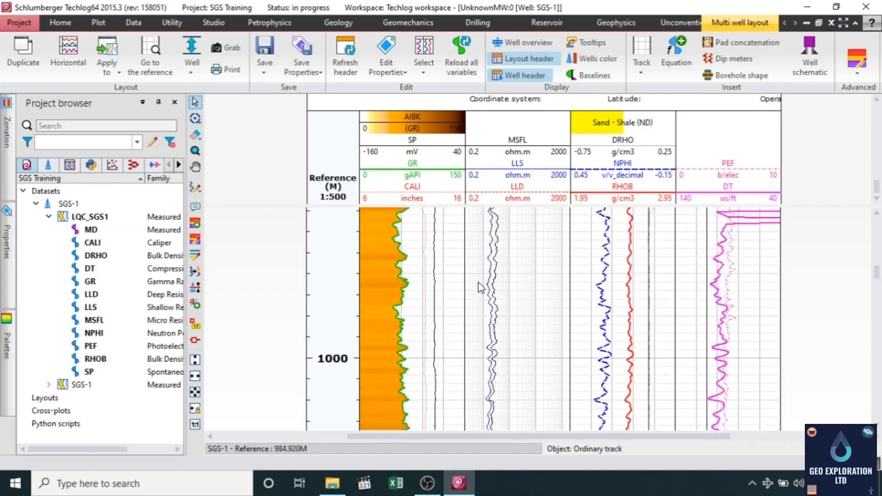
{"action": "scroll", "coordinate": [479, 283], "scroll_direction": "up", "scroll_amount": 6}
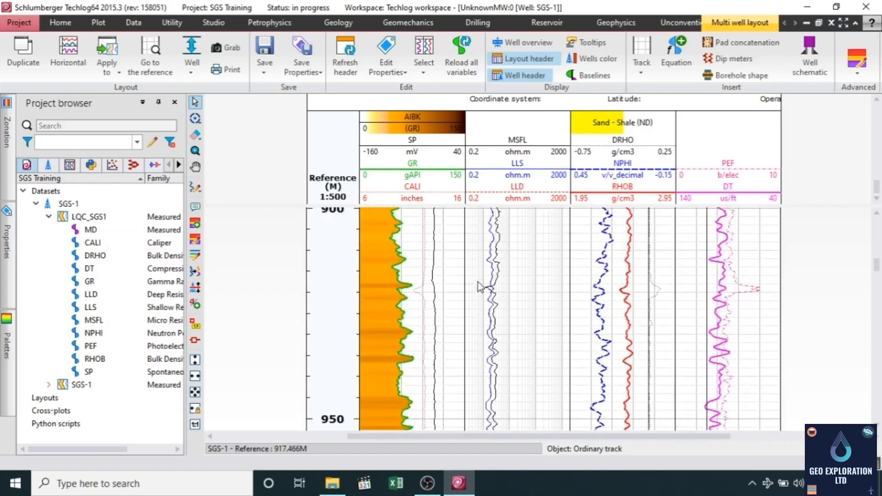
{"action": "scroll", "coordinate": [478, 285], "scroll_direction": "up", "scroll_amount": 6}
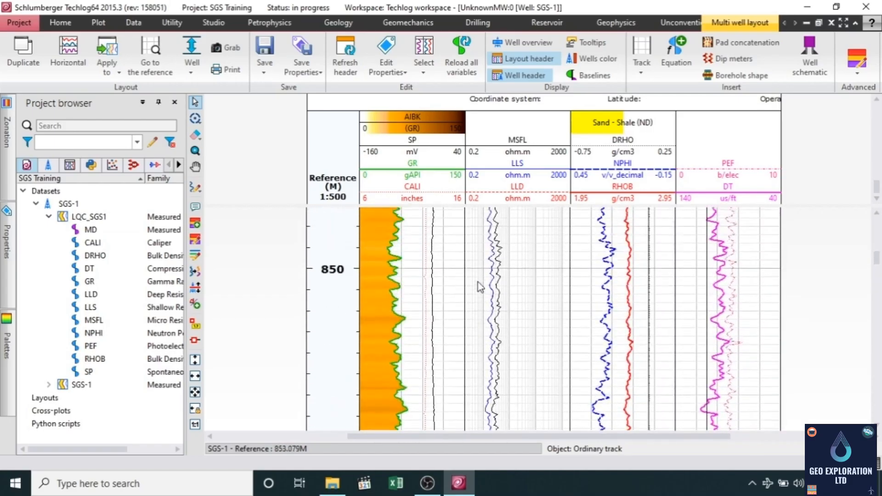
{"action": "scroll", "coordinate": [478, 282], "scroll_direction": "up", "scroll_amount": 4}
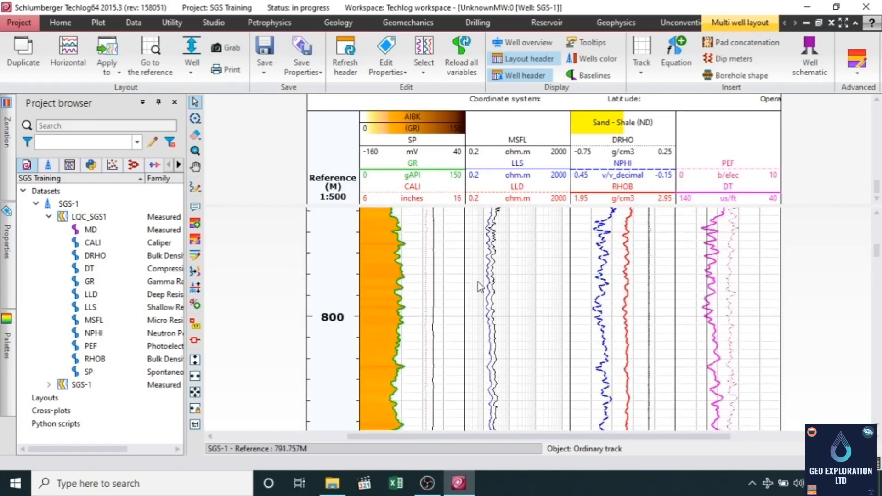
{"action": "scroll", "coordinate": [478, 282], "scroll_direction": "up", "scroll_amount": 5}
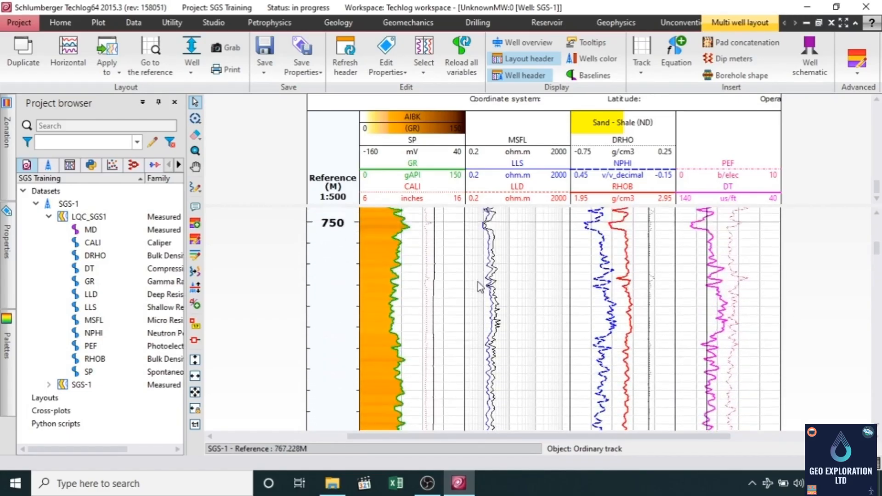
{"action": "scroll", "coordinate": [477, 282], "scroll_direction": "up", "scroll_amount": 6}
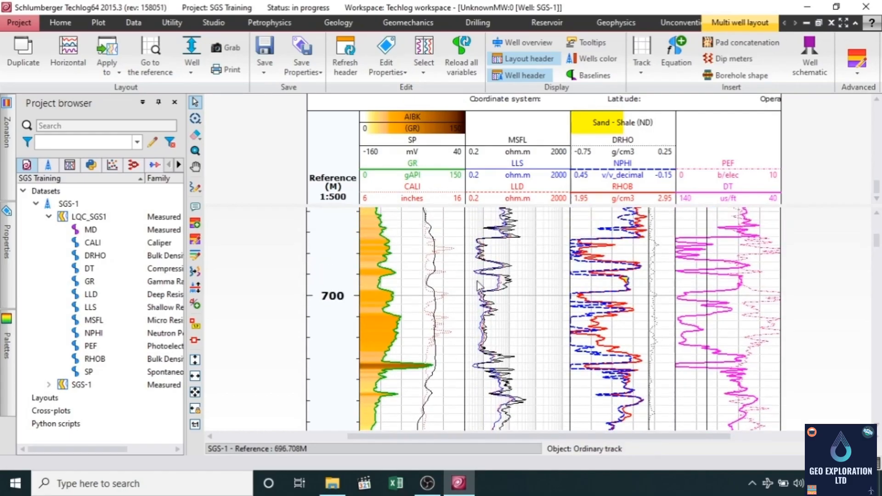
{"action": "scroll", "coordinate": [478, 280], "scroll_direction": "up", "scroll_amount": 3}
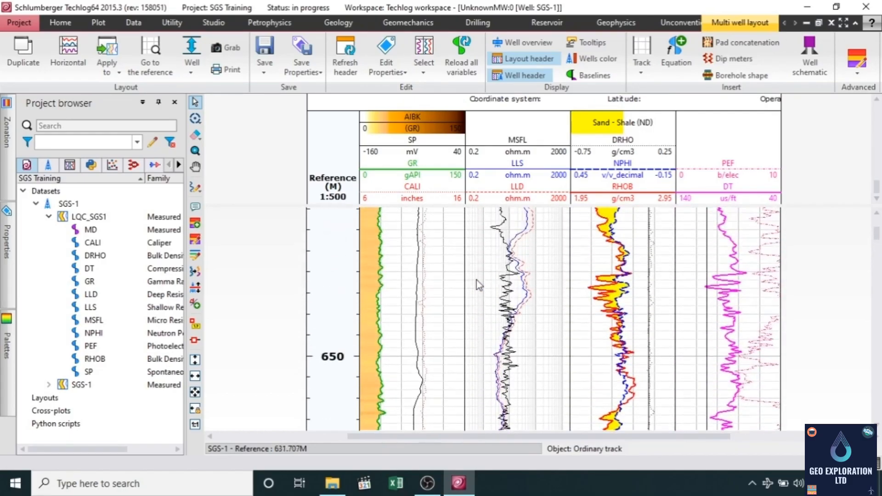
{"action": "scroll", "coordinate": [477, 281], "scroll_direction": "down", "scroll_amount": 2}
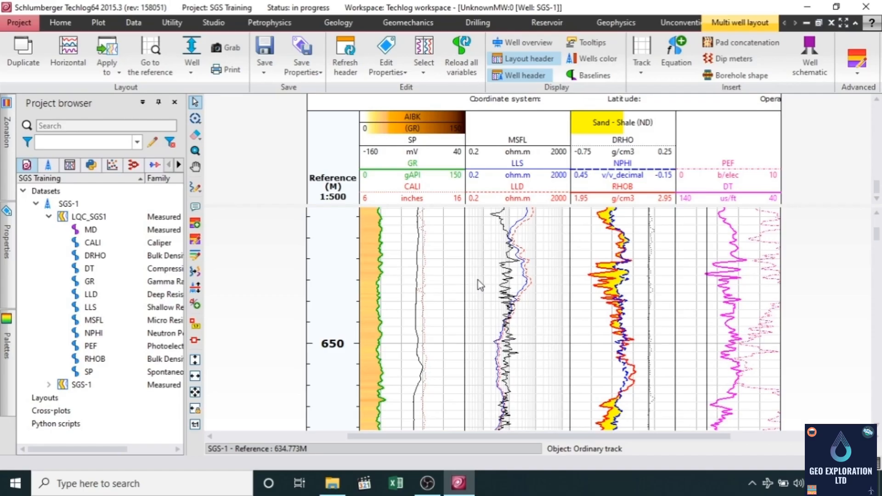
{"action": "scroll", "coordinate": [478, 280], "scroll_direction": "up", "scroll_amount": 5}
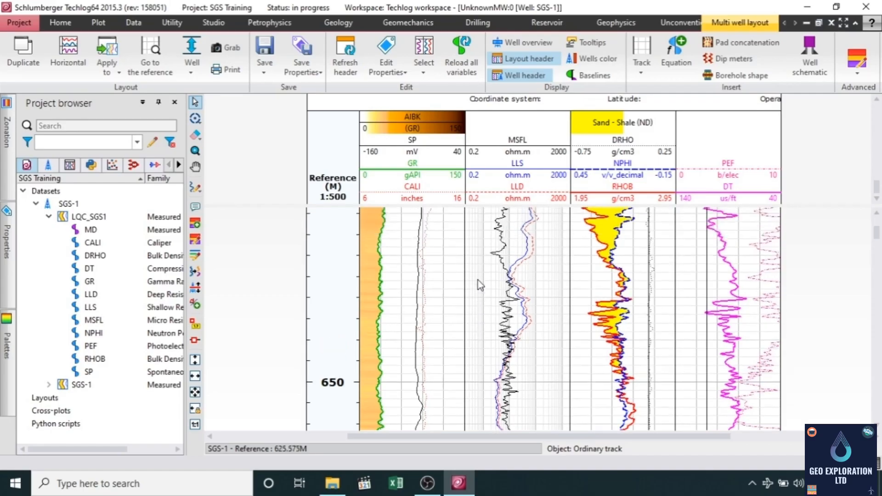
Step: Examine the log curves and fills across all tracks between about 565 m and 800 m
{"action": "scroll", "coordinate": [478, 280], "scroll_direction": "up", "scroll_amount": 4}
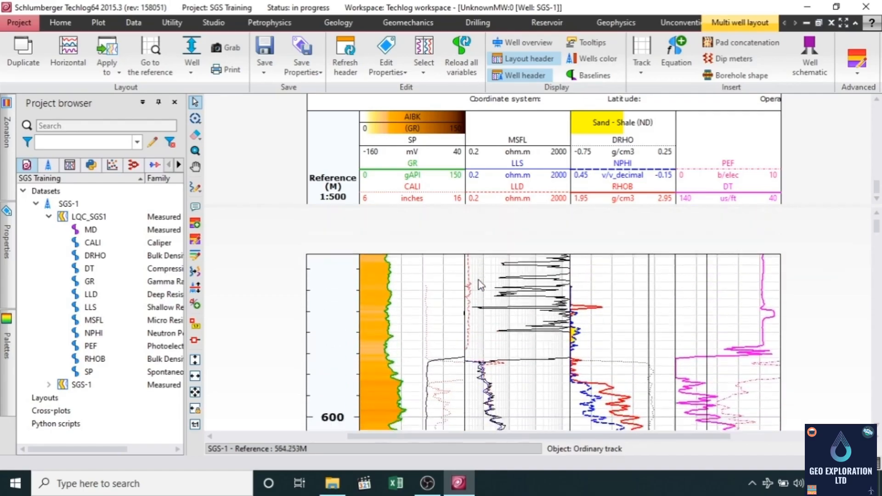
{"action": "scroll", "coordinate": [479, 280], "scroll_direction": "down", "scroll_amount": 6}
{"action": "scroll", "coordinate": [479, 280], "scroll_direction": "down", "scroll_amount": 10}
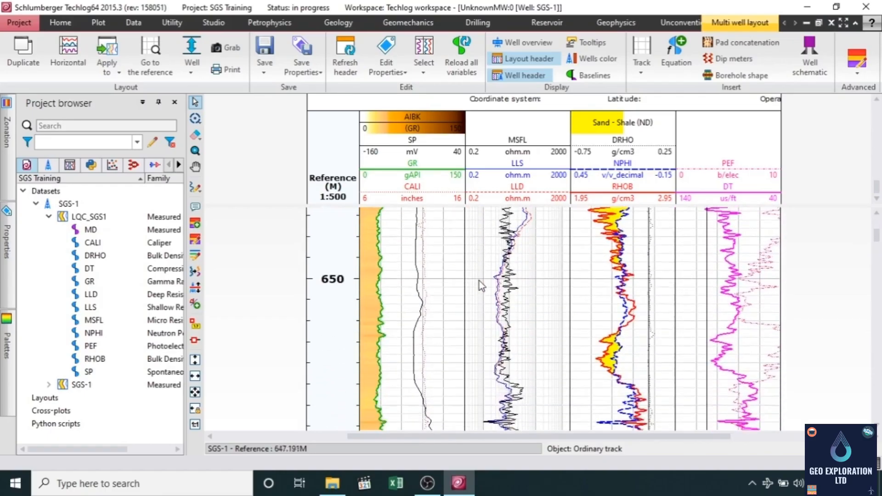
{"action": "scroll", "coordinate": [478, 287], "scroll_direction": "down", "scroll_amount": 11}
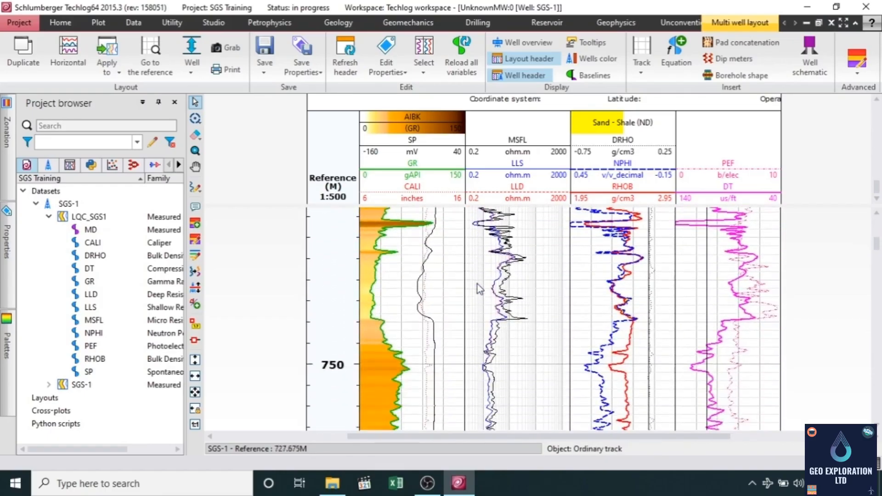
{"action": "scroll", "coordinate": [478, 283], "scroll_direction": "down", "scroll_amount": 6}
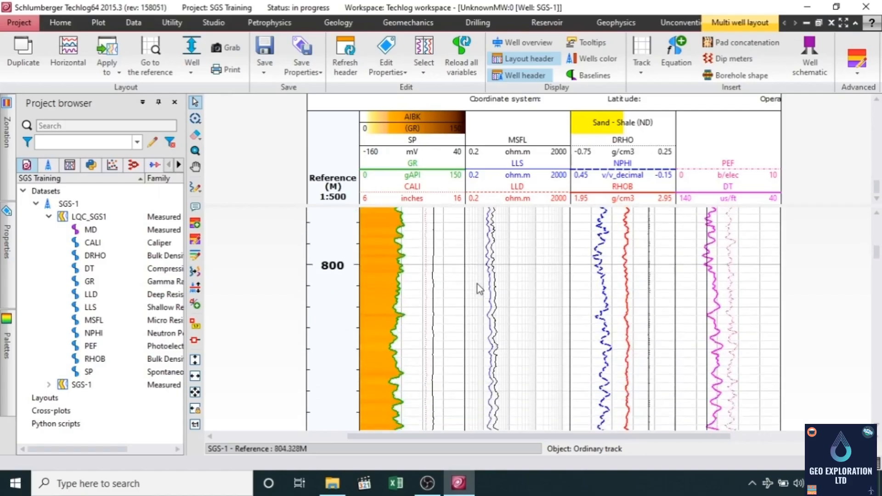
{"action": "scroll", "coordinate": [478, 286], "scroll_direction": "up", "scroll_amount": 1}
{"action": "scroll", "coordinate": [478, 286], "scroll_direction": "up", "scroll_amount": 11}
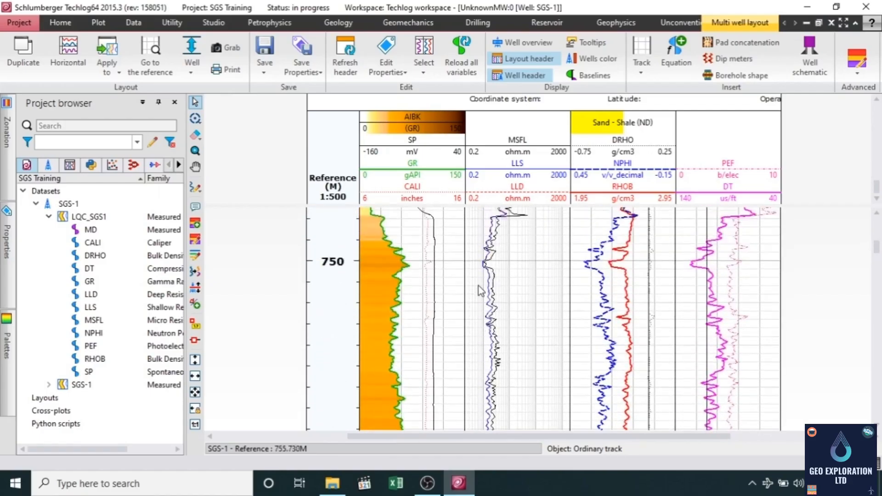
{"action": "scroll", "coordinate": [478, 290], "scroll_direction": "up", "scroll_amount": 6}
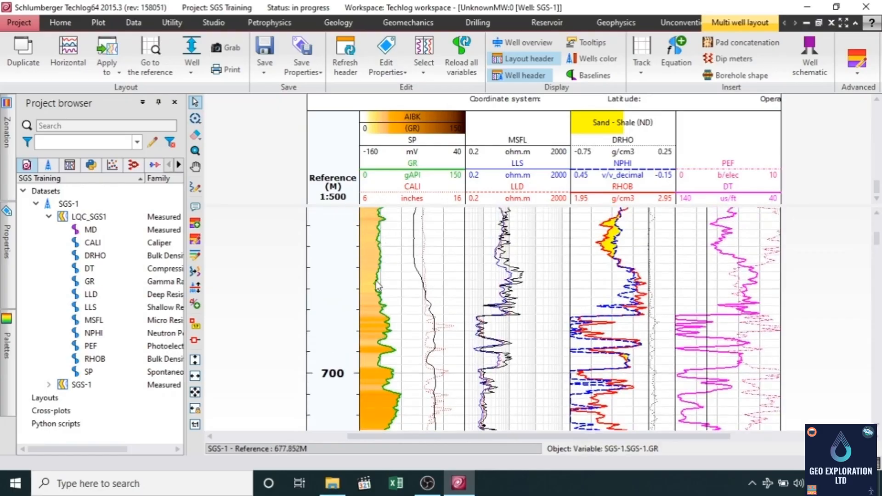
{"action": "scroll", "coordinate": [379, 276], "scroll_direction": "up", "scroll_amount": 4}
{"action": "scroll", "coordinate": [381, 289], "scroll_direction": "up", "scroll_amount": 1}
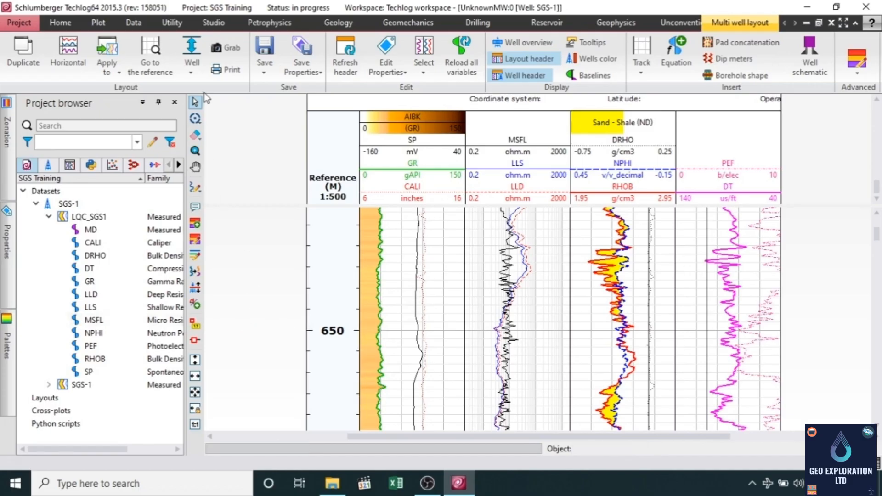
Step: Display the cursor line with its curve values and read the logs at depths between about 583 m and 700 m
{"action": "left_click", "coordinate": [193, 327]}
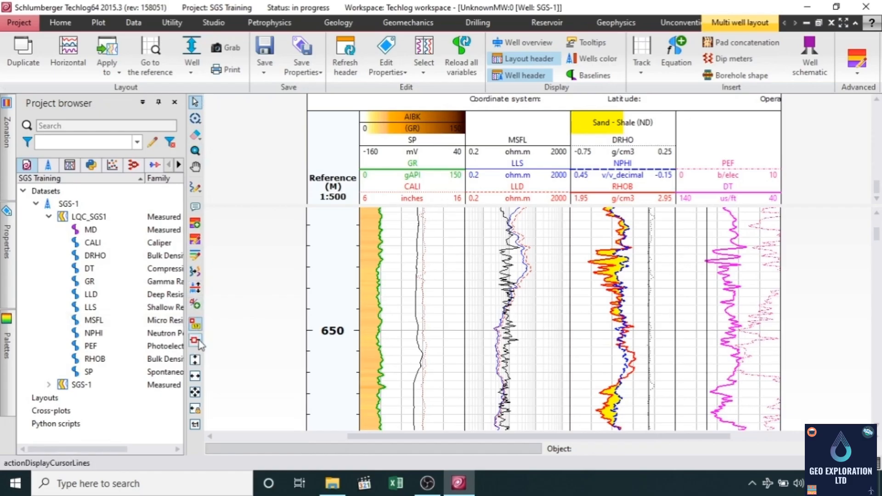
{"action": "left_click", "coordinate": [199, 342]}
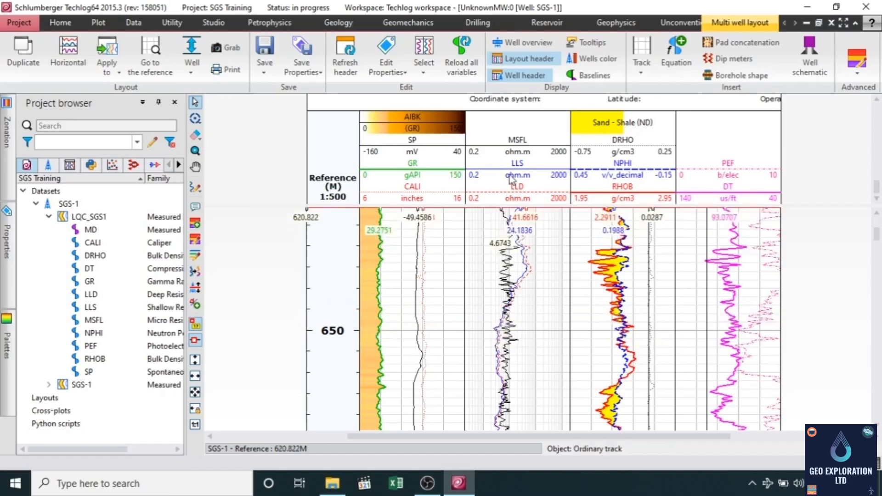
{"action": "scroll", "coordinate": [540, 266], "scroll_direction": "up", "scroll_amount": 5}
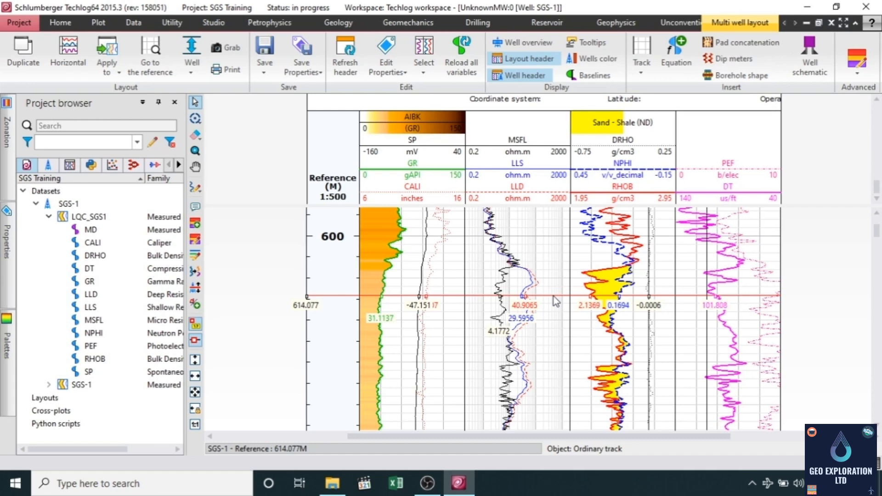
{"action": "scroll", "coordinate": [553, 297], "scroll_direction": "up", "scroll_amount": 5}
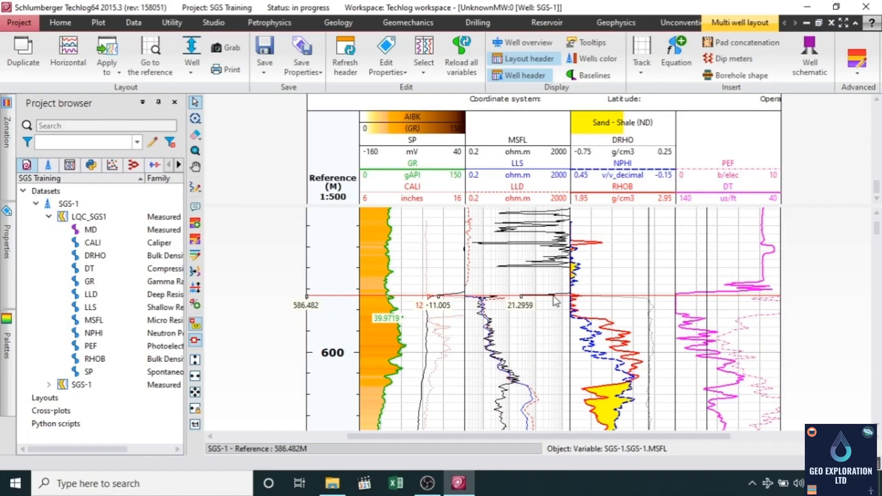
{"action": "scroll", "coordinate": [553, 296], "scroll_direction": "up", "scroll_amount": 3}
{"action": "scroll", "coordinate": [553, 297], "scroll_direction": "down", "scroll_amount": 3}
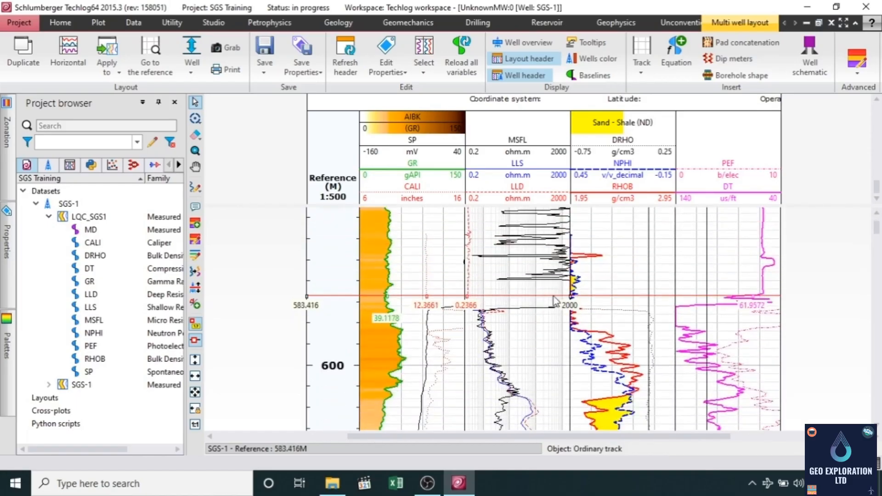
{"action": "scroll", "coordinate": [553, 296], "scroll_direction": "down", "scroll_amount": 5}
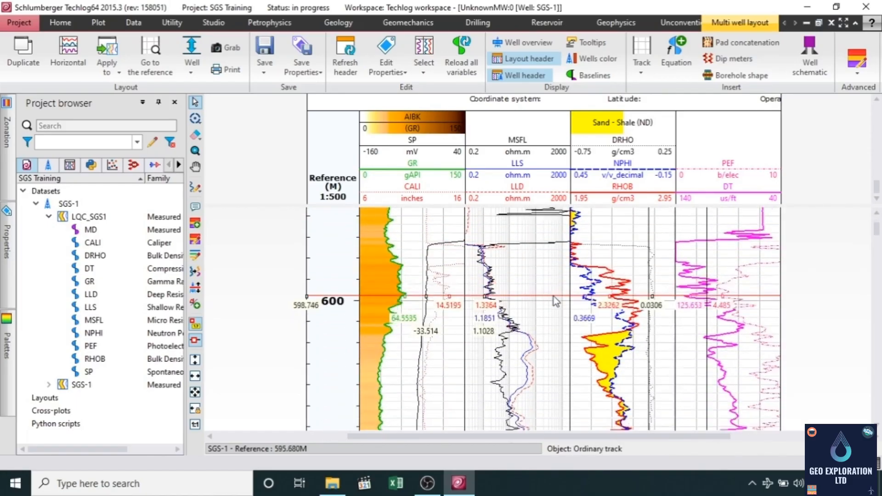
{"action": "scroll", "coordinate": [553, 297], "scroll_direction": "down", "scroll_amount": 2}
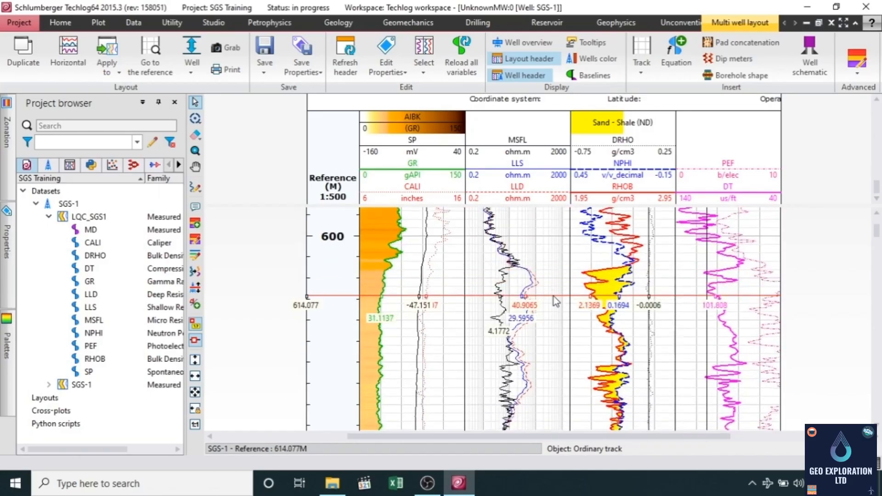
{"action": "scroll", "coordinate": [553, 296], "scroll_direction": "down", "scroll_amount": 7}
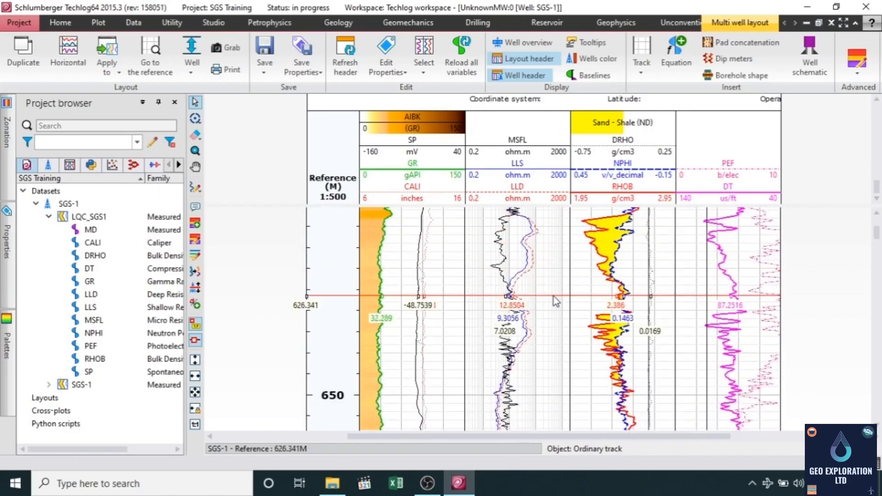
{"action": "scroll", "coordinate": [553, 297], "scroll_direction": "down", "scroll_amount": 12}
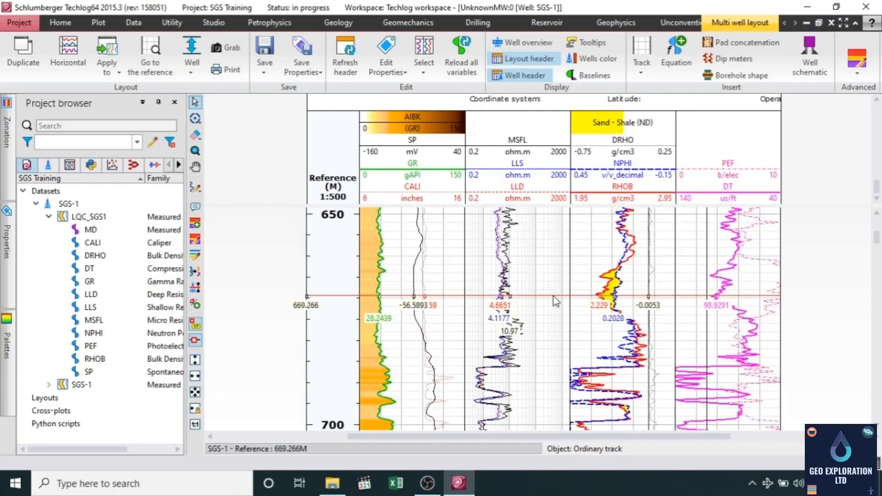
{"action": "scroll", "coordinate": [553, 296], "scroll_direction": "down", "scroll_amount": 5}
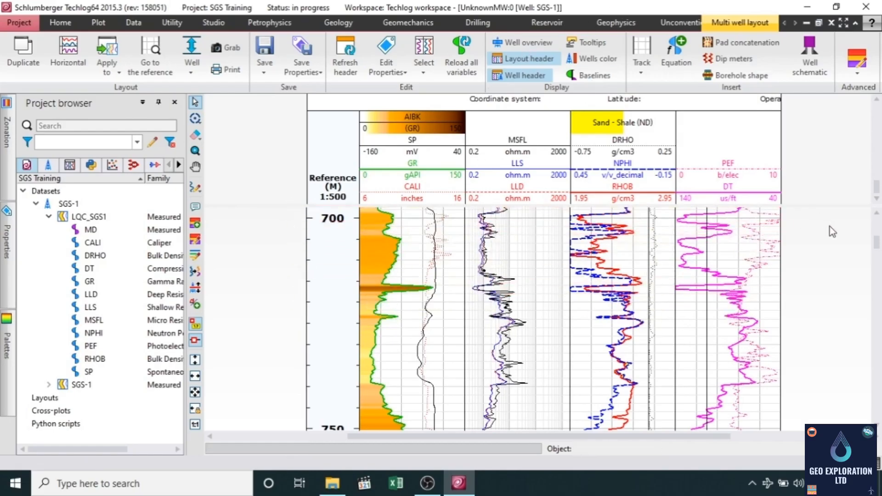
Step: Save the current layout in the project under the name SGS
{"action": "left_click", "coordinate": [423, 72]}
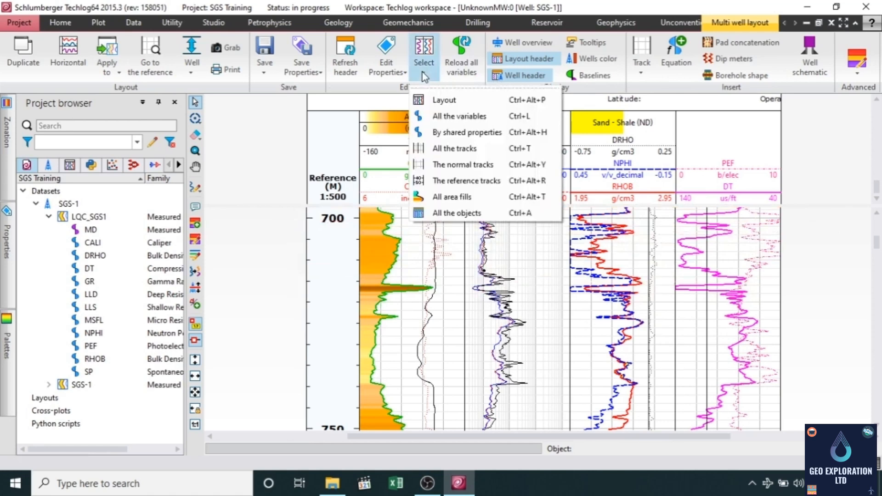
{"action": "left_click", "coordinate": [271, 71]}
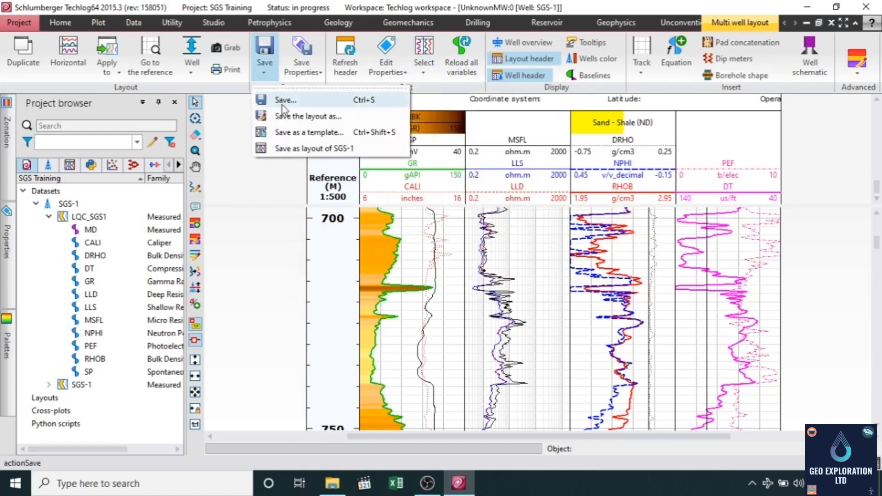
{"action": "left_click", "coordinate": [355, 121]}
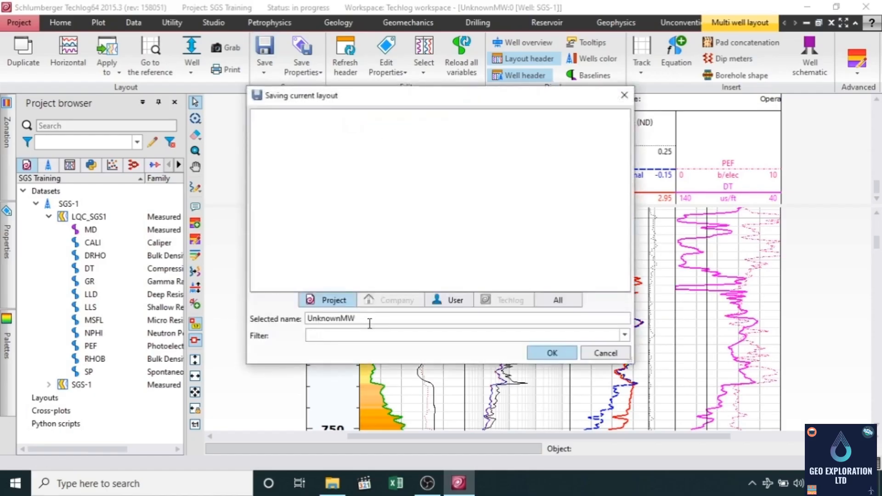
{"action": "left_click_drag", "start_coordinate": [370, 323], "coordinate": [299, 318]}
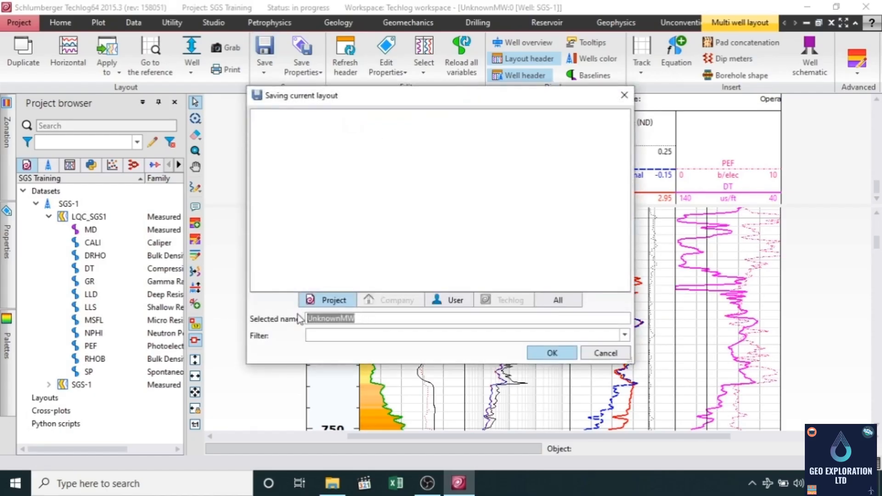
{"action": "type", "text": "SGS"}
{"action": "left_click", "coordinate": [536, 349]}
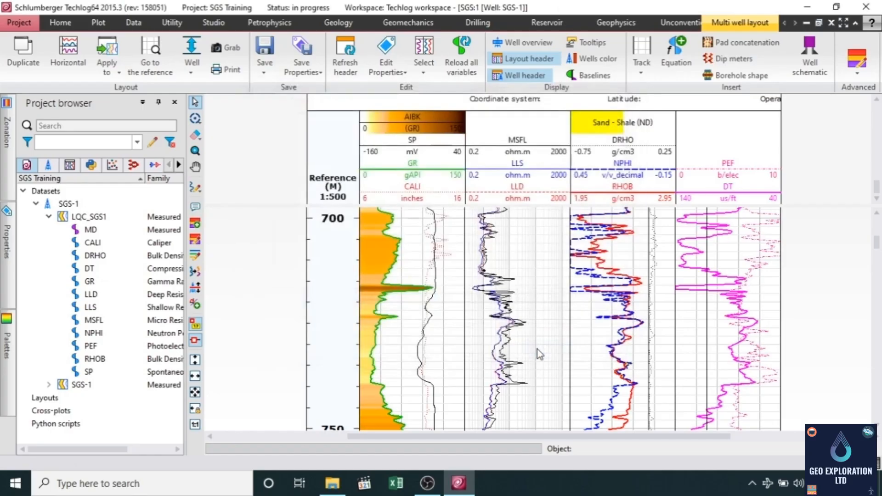
Step: Save the SGS layout once more and minimize it to list the saved layouts in the project browser
{"action": "left_click", "coordinate": [268, 72]}
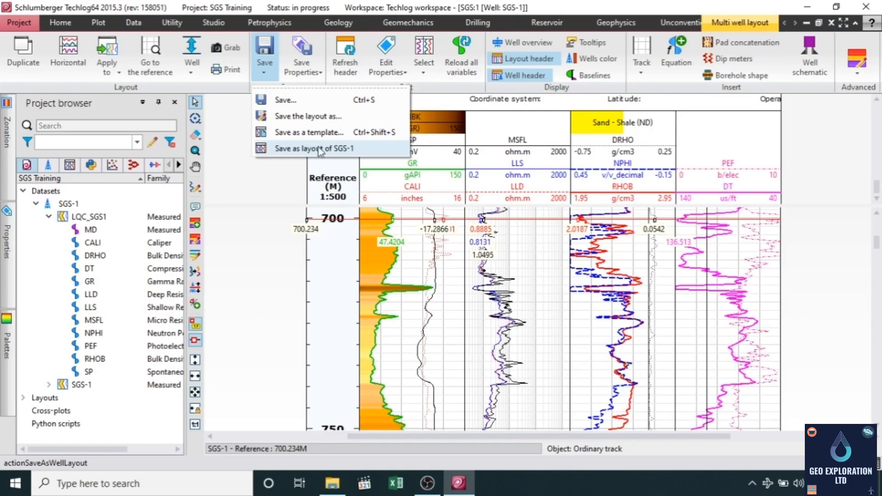
{"action": "left_click", "coordinate": [283, 100]}
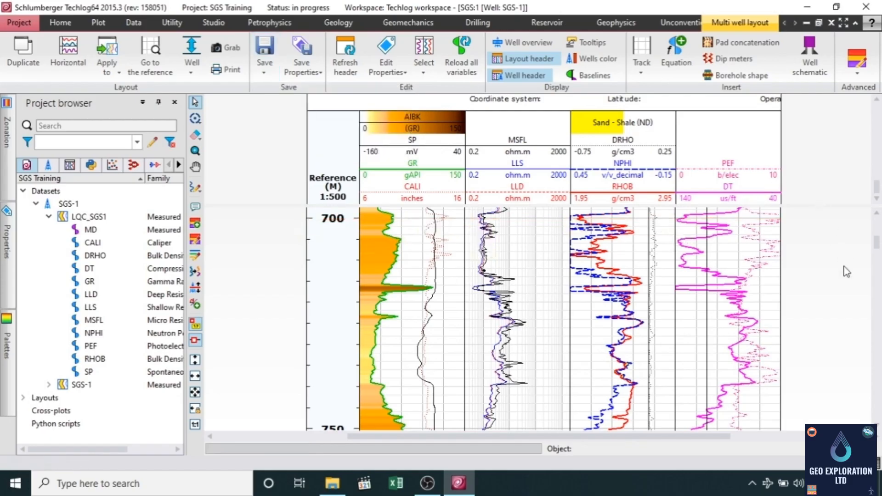
{"action": "left_click", "coordinate": [807, 23]}
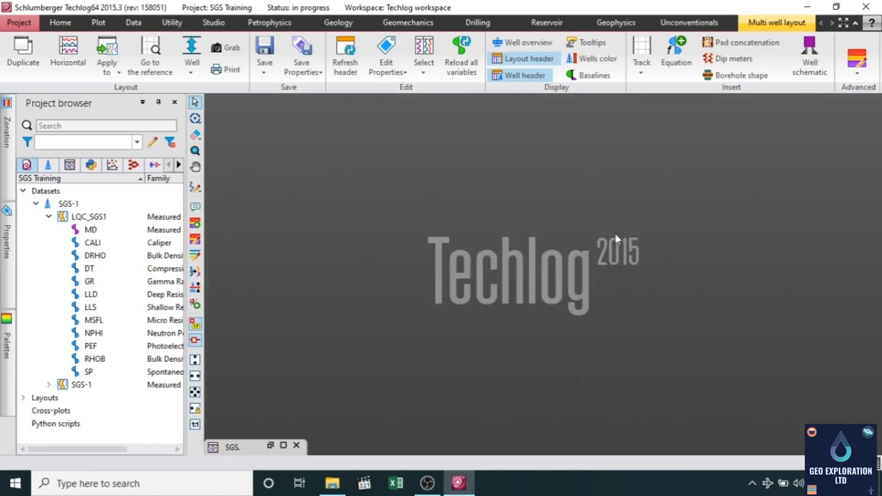
{"action": "left_click", "coordinate": [23, 398]}
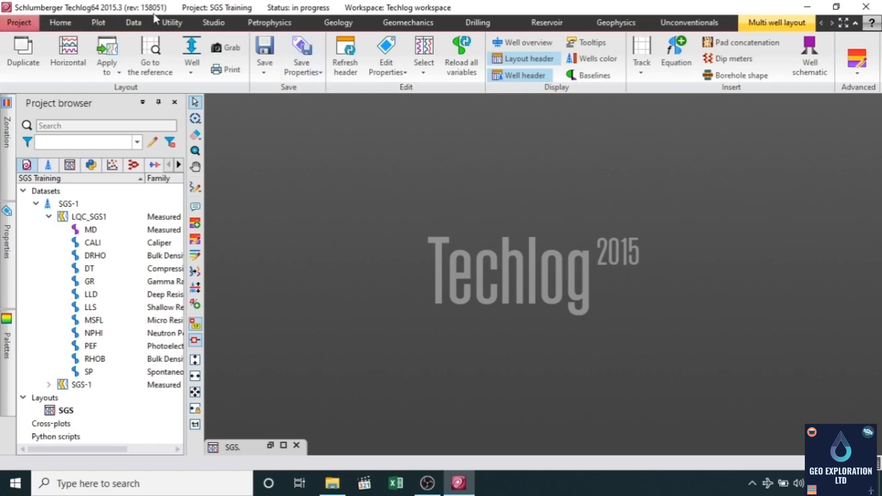
Step: Look through the Quanti precomputations offered for petrophysics, such as formation temperature and fluid properties, and close the list
{"action": "left_click", "coordinate": [286, 27]}
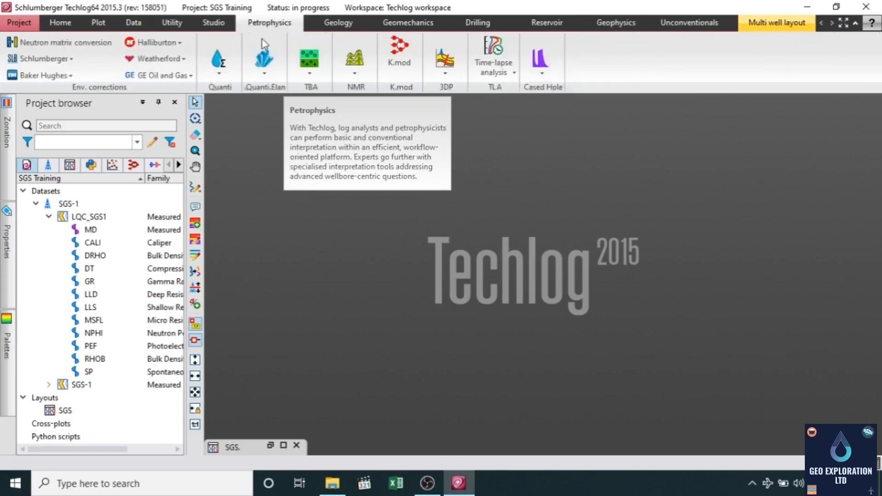
{"action": "left_click", "coordinate": [219, 73]}
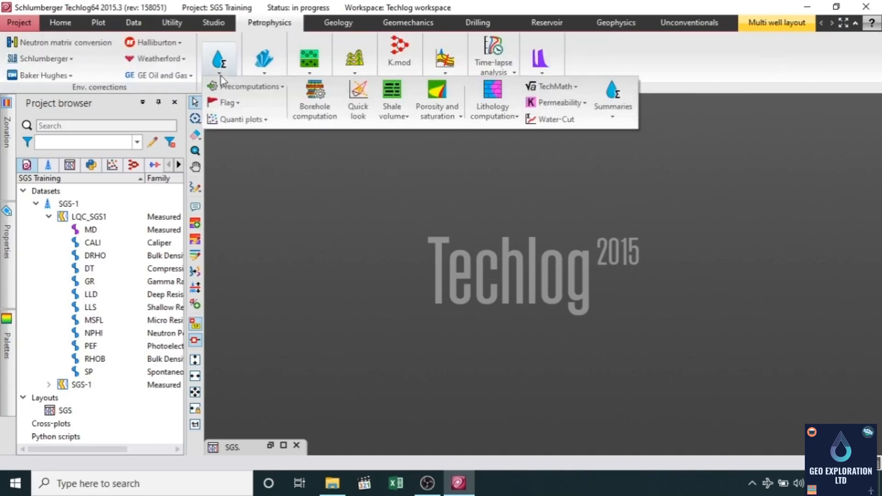
{"action": "left_click", "coordinate": [283, 90]}
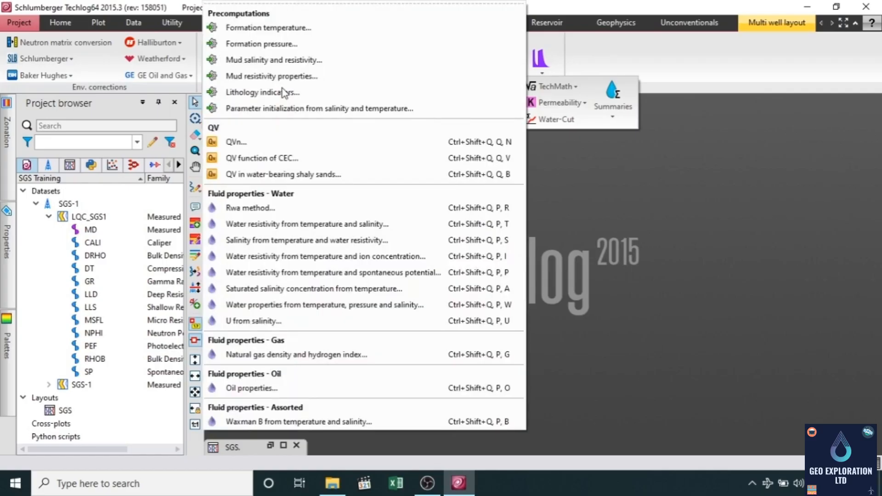
{"action": "left_click", "coordinate": [681, 189]}
{"action": "left_click", "coordinate": [666, 221]}
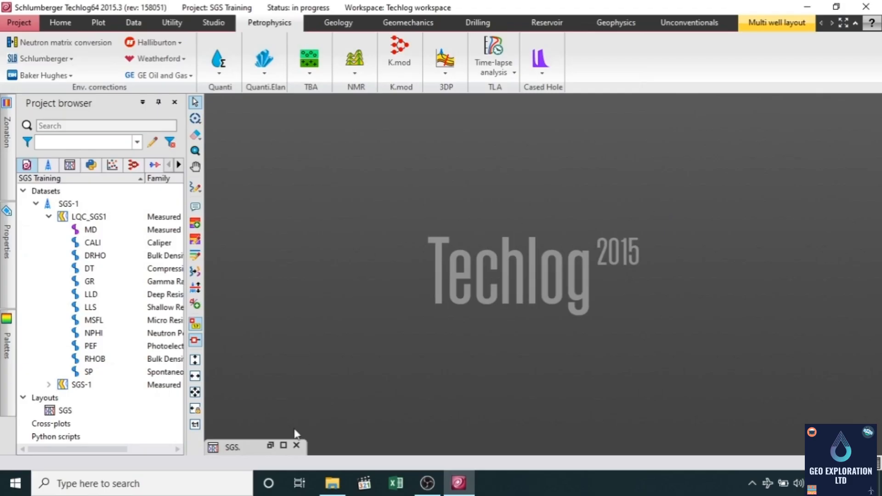
Step: Restore the minimized SGS layout window
{"action": "double_click", "coordinate": [241, 448]}
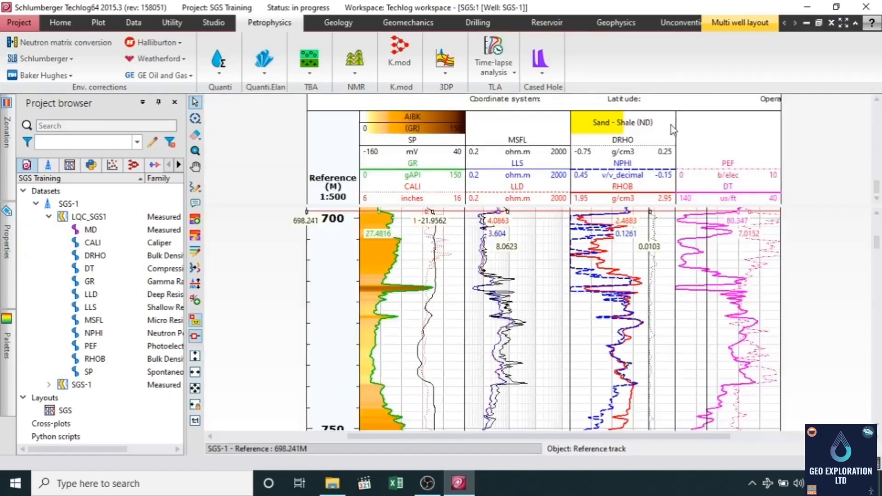
{"action": "left_click", "coordinate": [617, 109]}
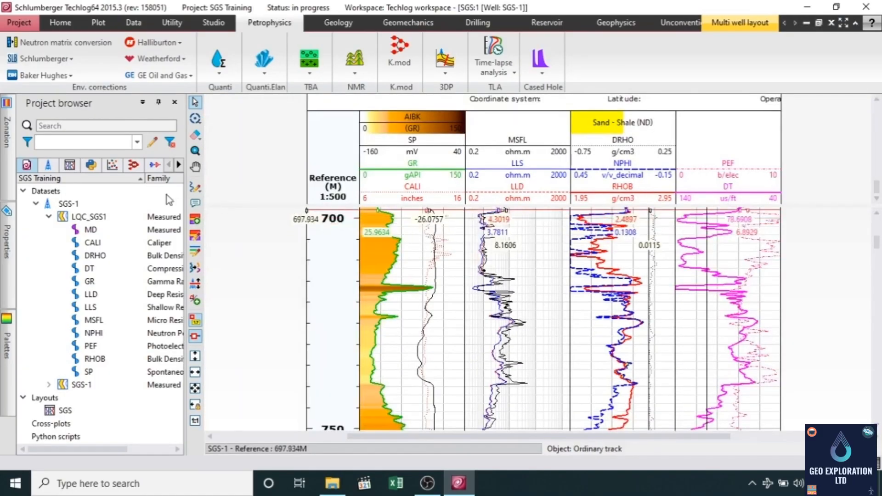
{"action": "left_click", "coordinate": [7, 248]}
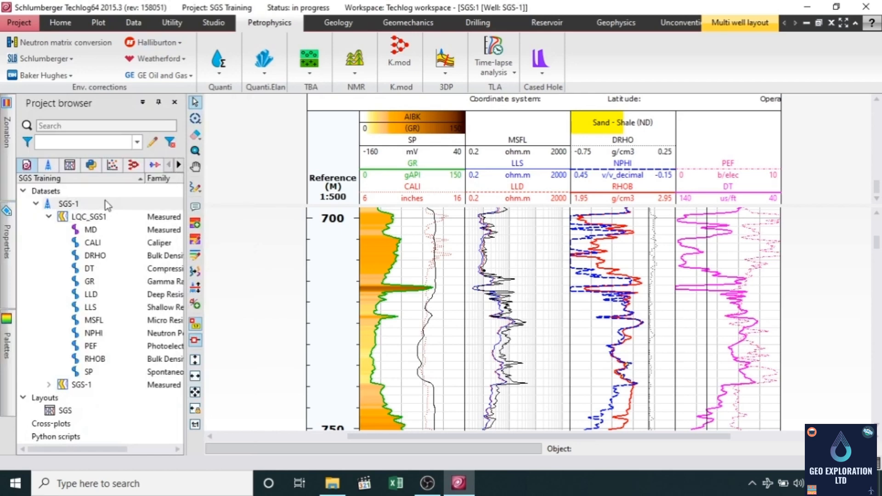
Step: Open the file Well tops.csv from the Techlog DATA folder in the data import wizard
{"action": "left_click", "coordinate": [59, 22]}
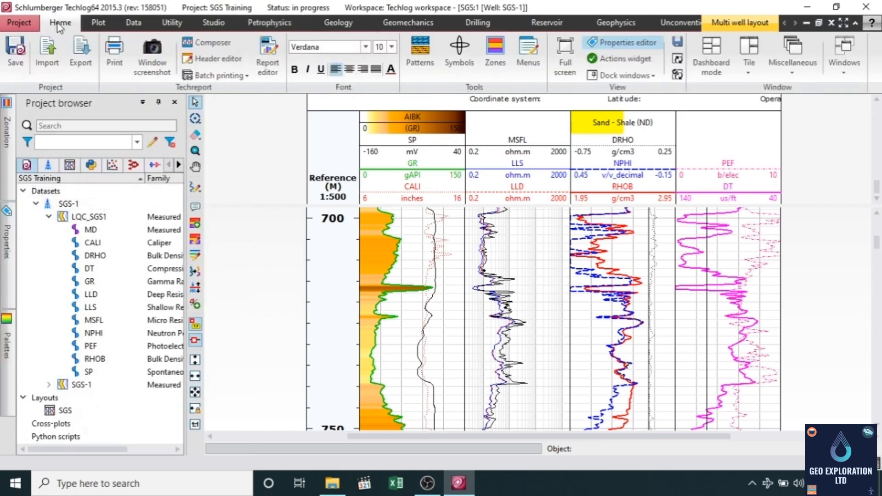
{"action": "left_click", "coordinate": [50, 54]}
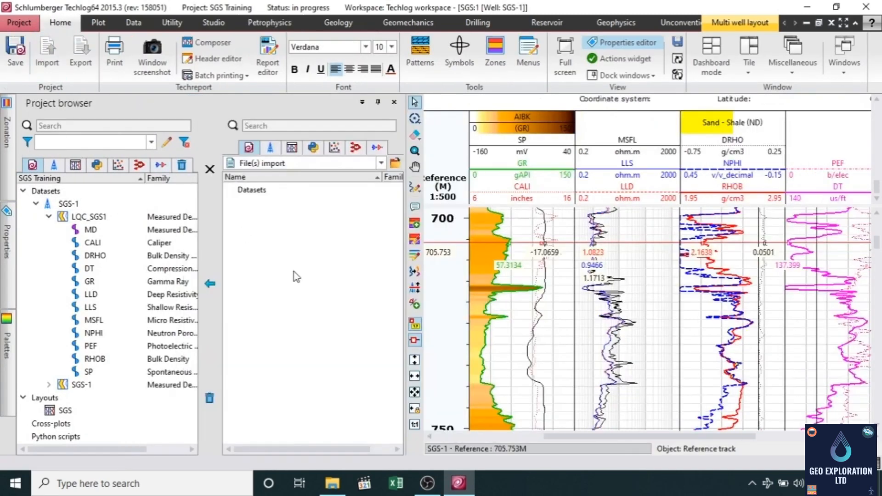
{"action": "left_click", "coordinate": [395, 163]}
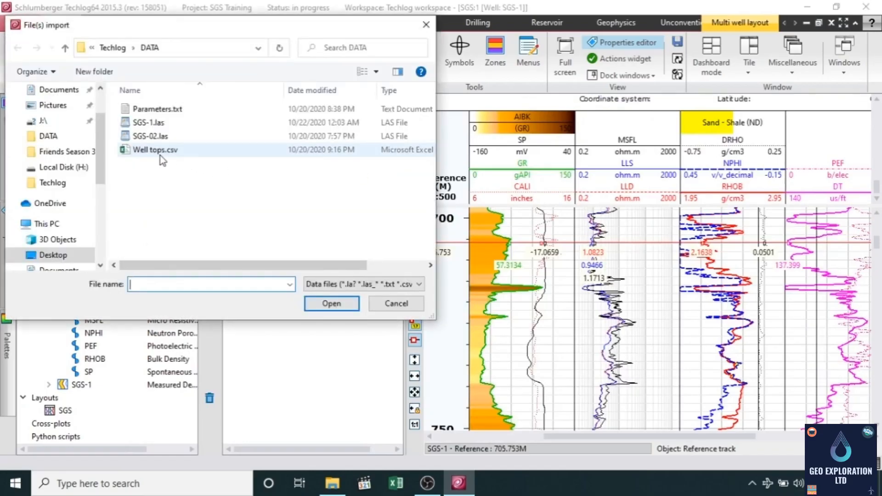
{"action": "left_click", "coordinate": [161, 150]}
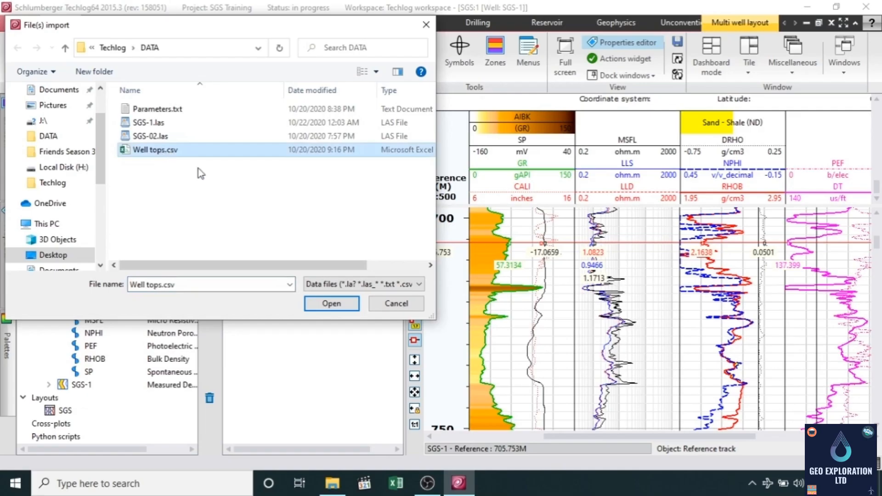
{"action": "left_click", "coordinate": [342, 313]}
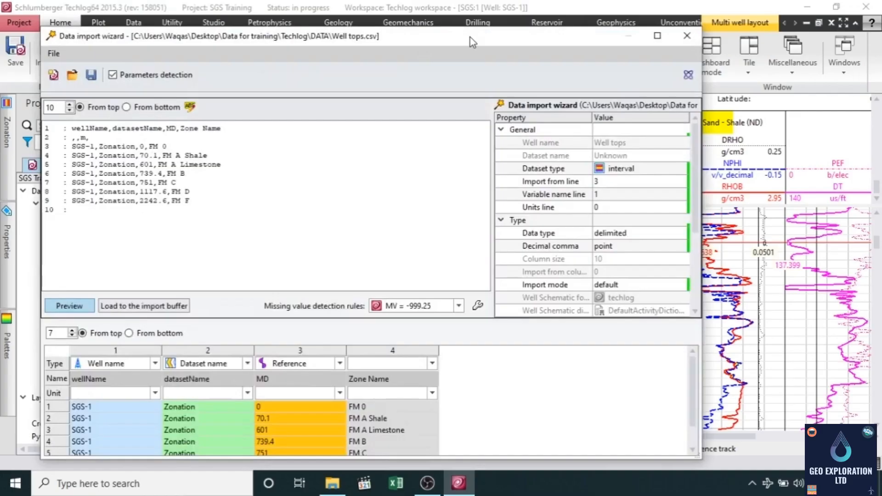
Step: Set the units line to 2 for the well tops import, keeping data import from line 3, and refresh the preview
{"action": "left_click_drag", "start_coordinate": [470, 39], "coordinate": [511, 11]}
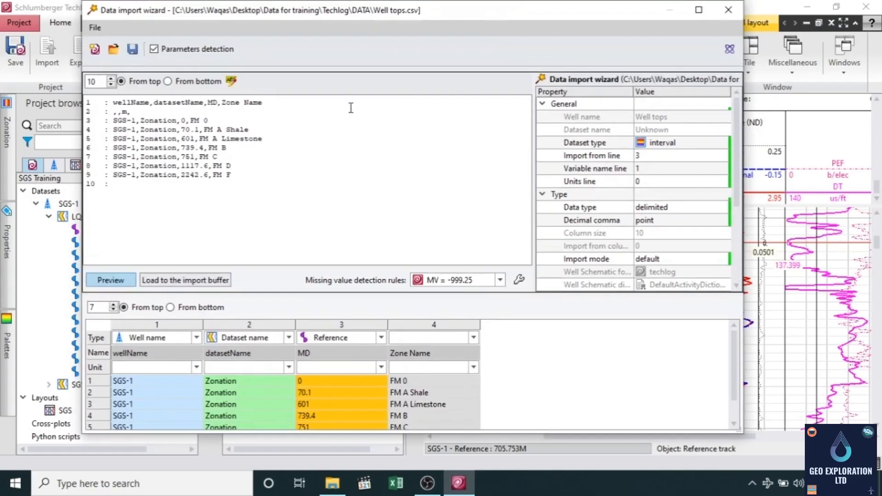
{"action": "left_click_drag", "start_coordinate": [117, 121], "coordinate": [186, 121]}
{"action": "left_click", "coordinate": [197, 120]}
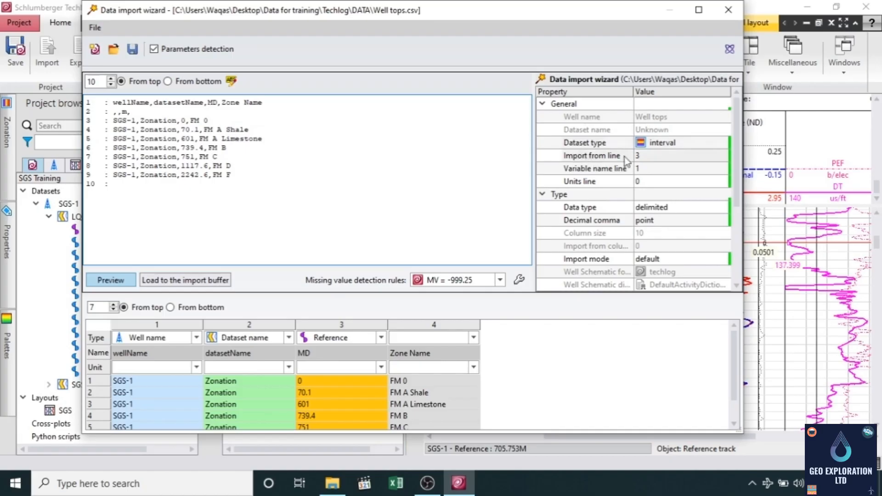
{"action": "left_click", "coordinate": [651, 158]}
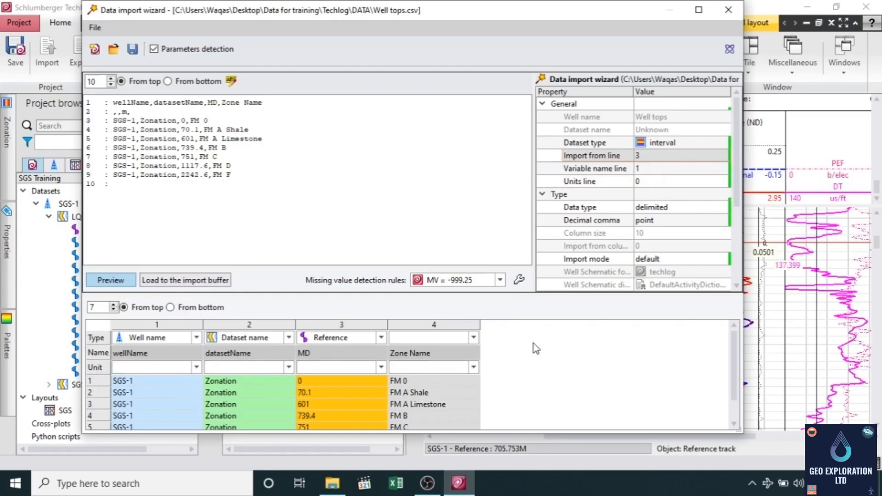
{"action": "left_click", "coordinate": [660, 182]}
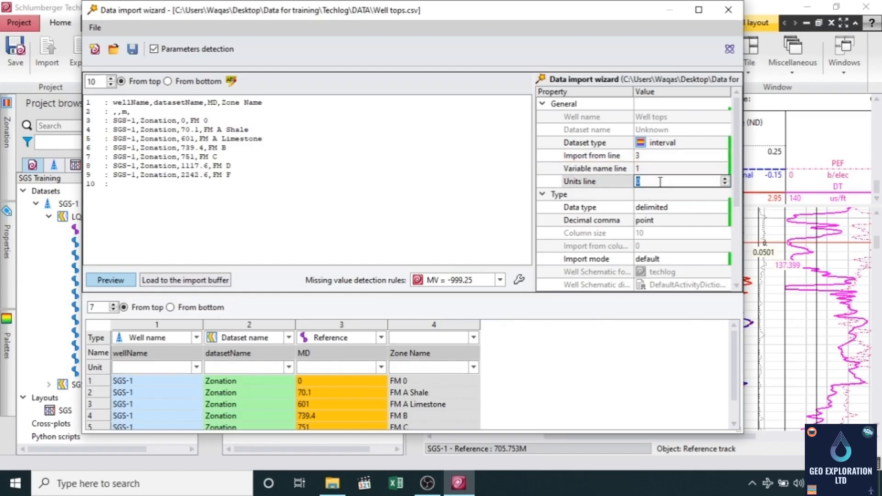
{"action": "type", "text": "2"}
{"action": "left_click", "coordinate": [658, 169]}
{"action": "left_click", "coordinate": [652, 182]}
{"action": "left_click", "coordinate": [111, 281]}
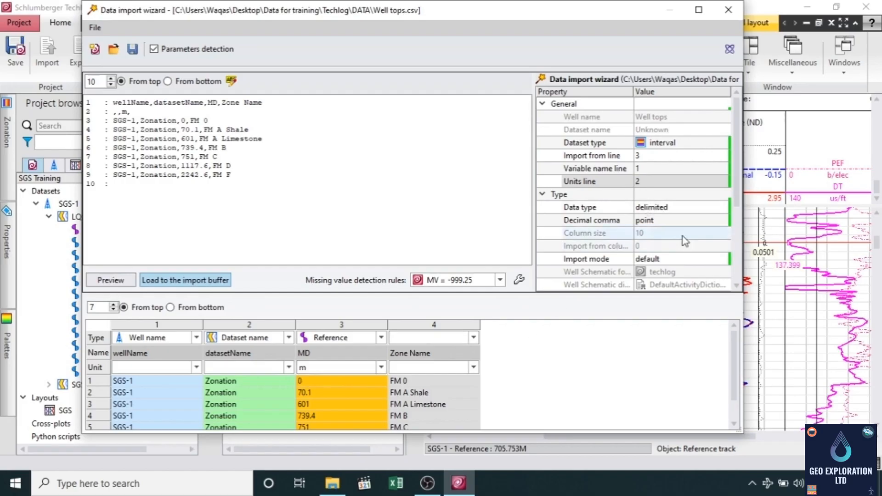
Step: Check the delimiter properties and load the well tops data into the import buffer
{"action": "scroll", "coordinate": [683, 239], "scroll_direction": "down", "scroll_amount": 4}
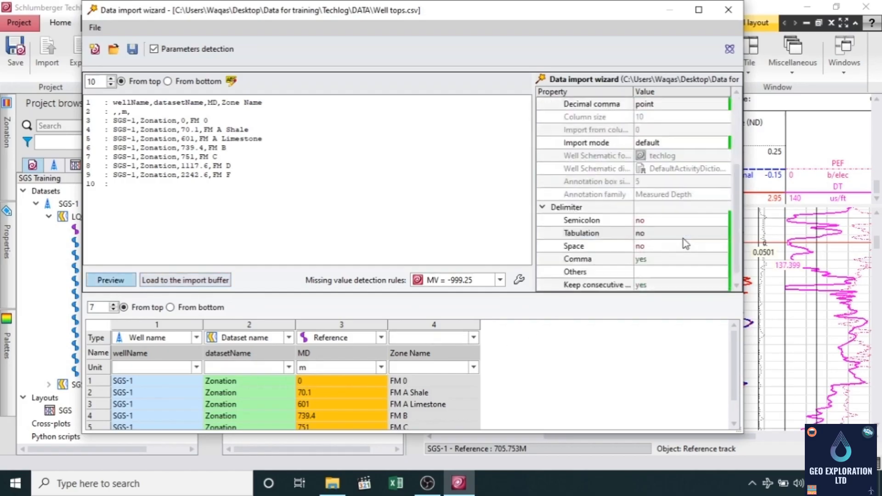
{"action": "scroll", "coordinate": [682, 240], "scroll_direction": "up", "scroll_amount": 5}
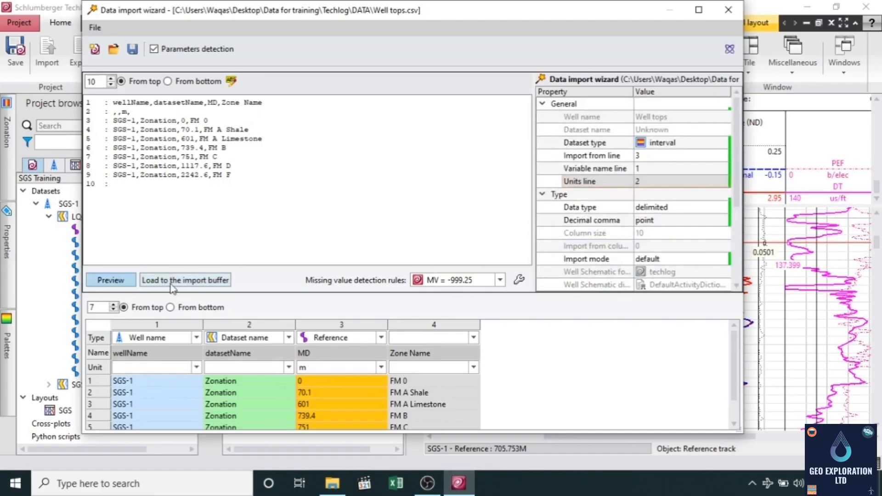
{"action": "left_click", "coordinate": [198, 281]}
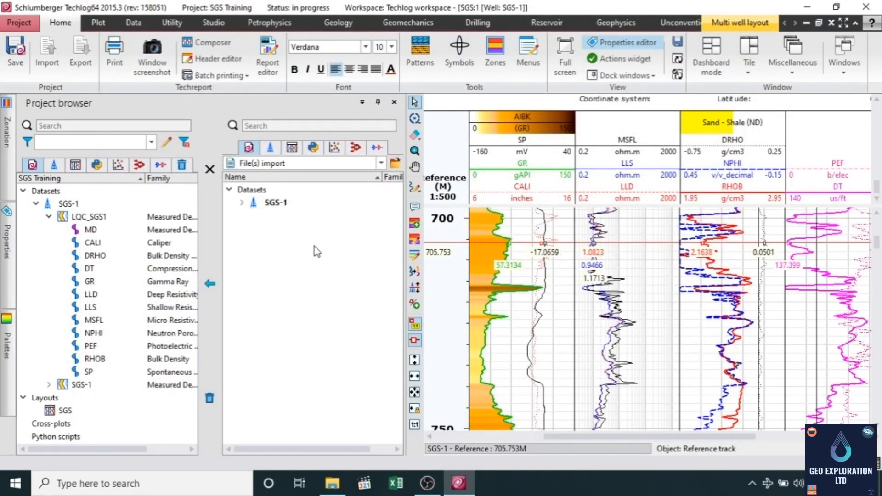
Step: Transfer the buffered SGS-1 well with its Zonation dataset into the project, and empty and close the import buffer
{"action": "left_click", "coordinate": [242, 203]}
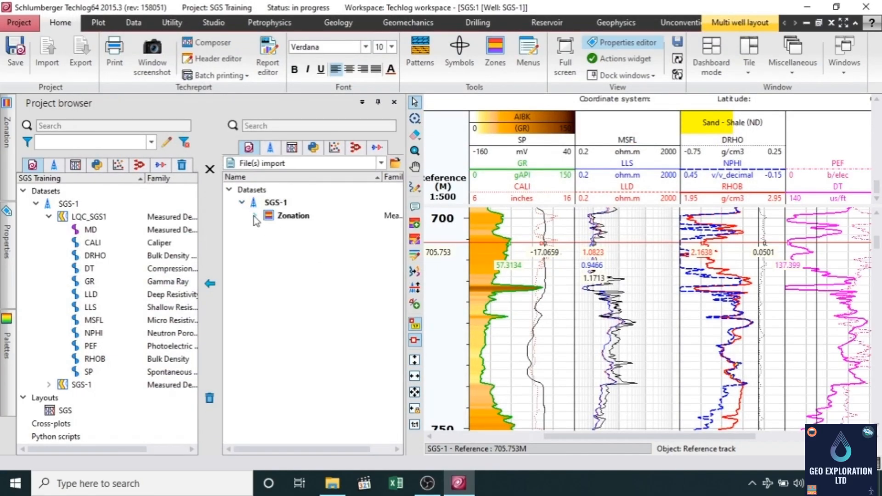
{"action": "left_click", "coordinate": [254, 216]}
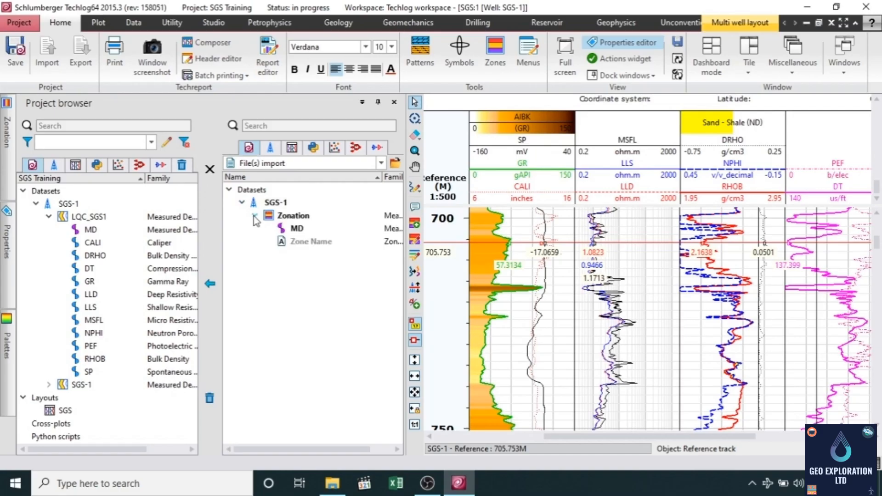
{"action": "left_click", "coordinate": [254, 215]}
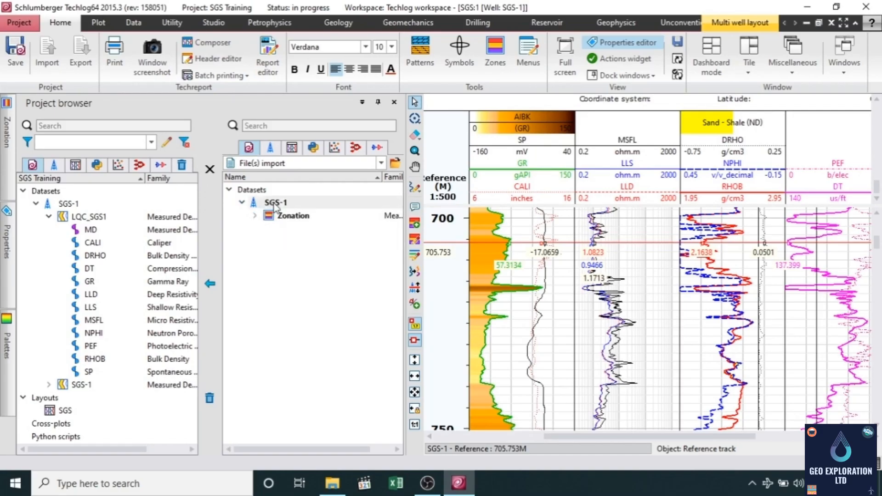
{"action": "left_click", "coordinate": [274, 205]}
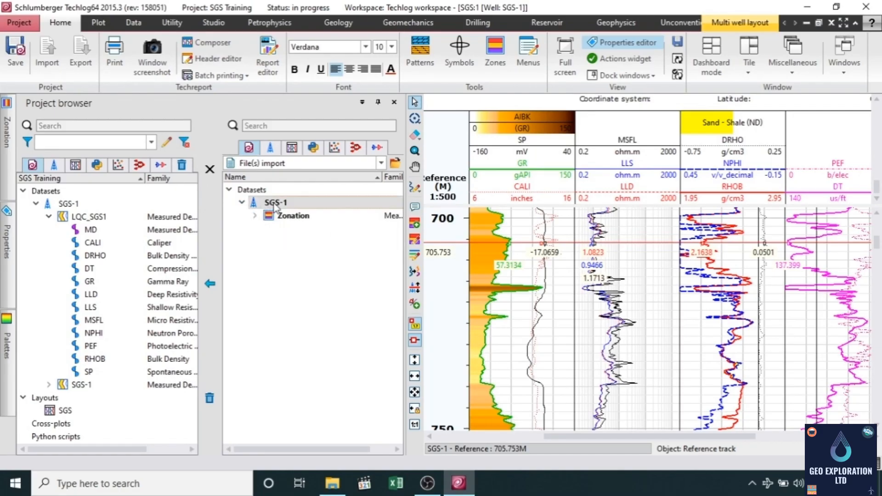
{"action": "left_click", "coordinate": [212, 295]}
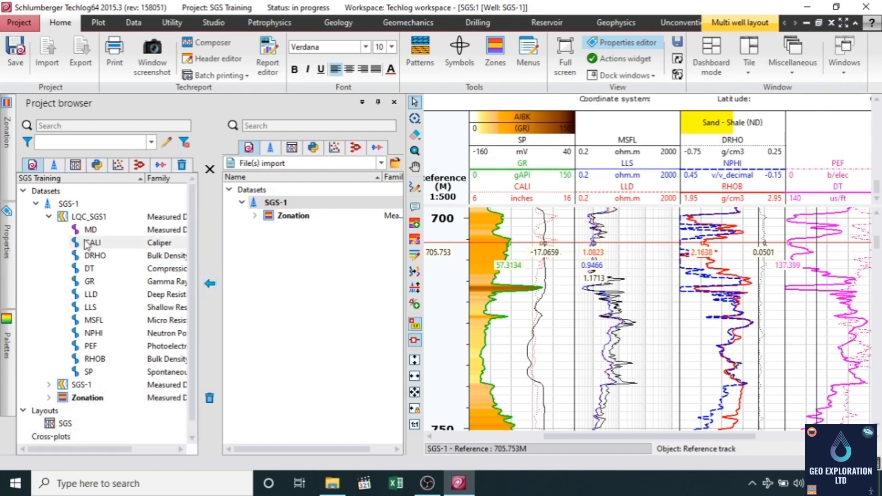
{"action": "left_click", "coordinate": [211, 400]}
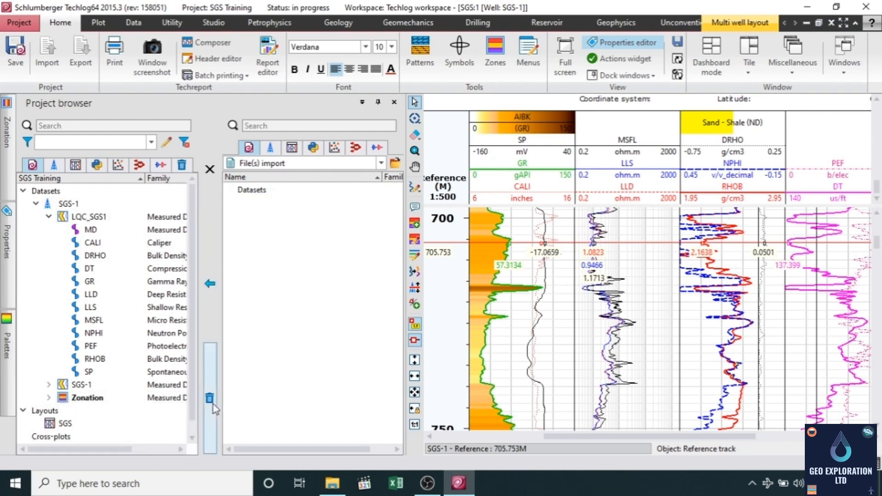
{"action": "left_click", "coordinate": [210, 170]}
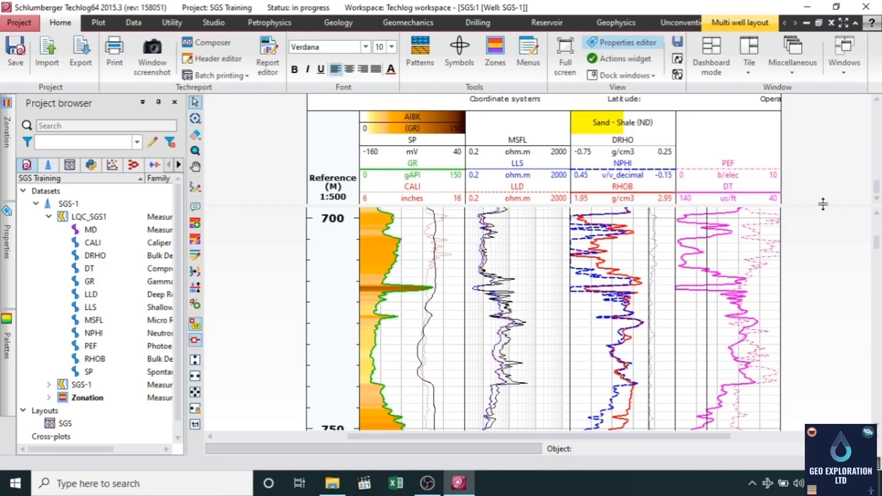
Step: Add a zonation track to the well layout beside the PEF and DT track
{"action": "right_click", "coordinate": [816, 249]}
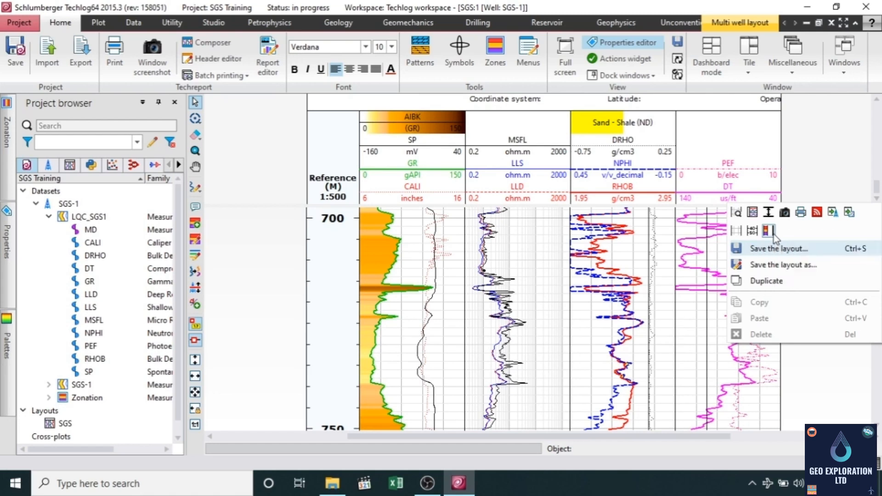
{"action": "left_click", "coordinate": [773, 234]}
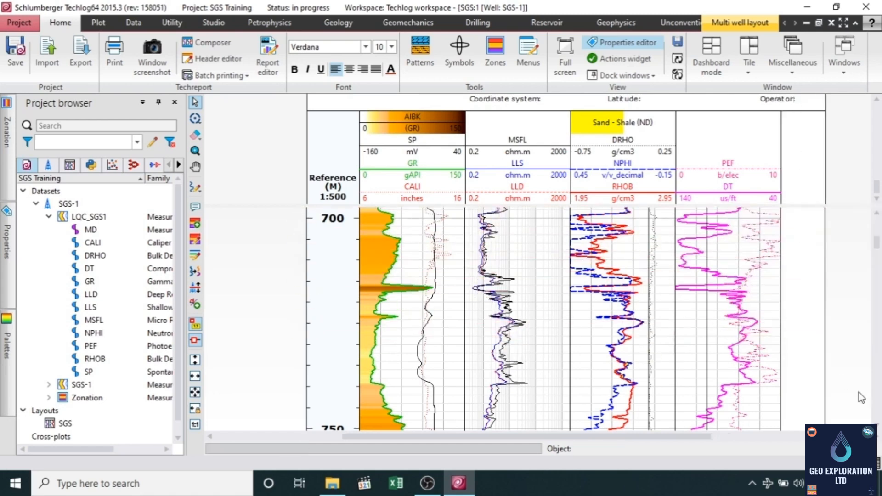
{"action": "scroll", "coordinate": [822, 285], "scroll_direction": "down", "scroll_amount": 3}
{"action": "scroll", "coordinate": [822, 285], "scroll_direction": "up", "scroll_amount": 2}
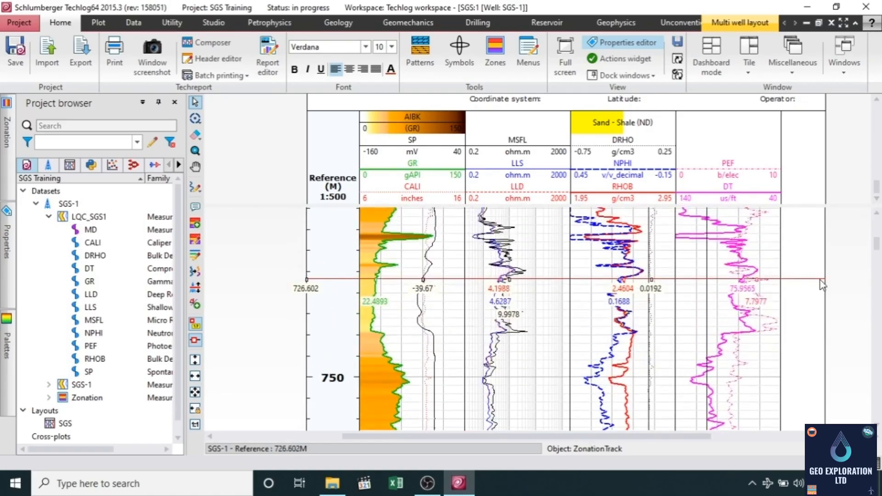
{"action": "scroll", "coordinate": [822, 285], "scroll_direction": "up", "scroll_amount": 2}
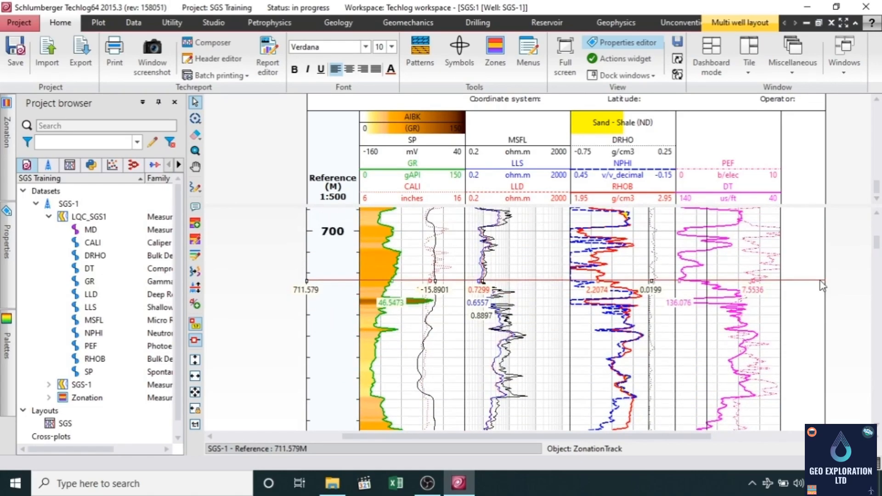
Step: Choose the imported Zonation dataset as the zonation of the layout
{"action": "left_click", "coordinate": [3, 158]}
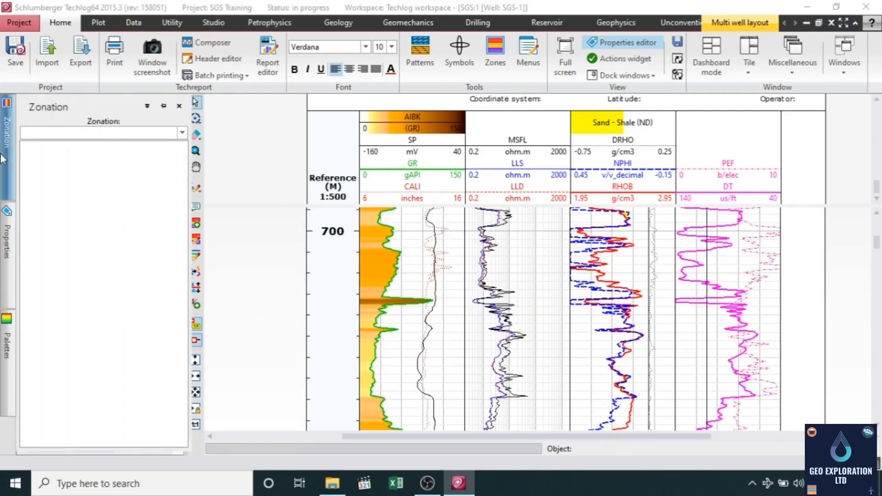
{"action": "left_click", "coordinate": [61, 134]}
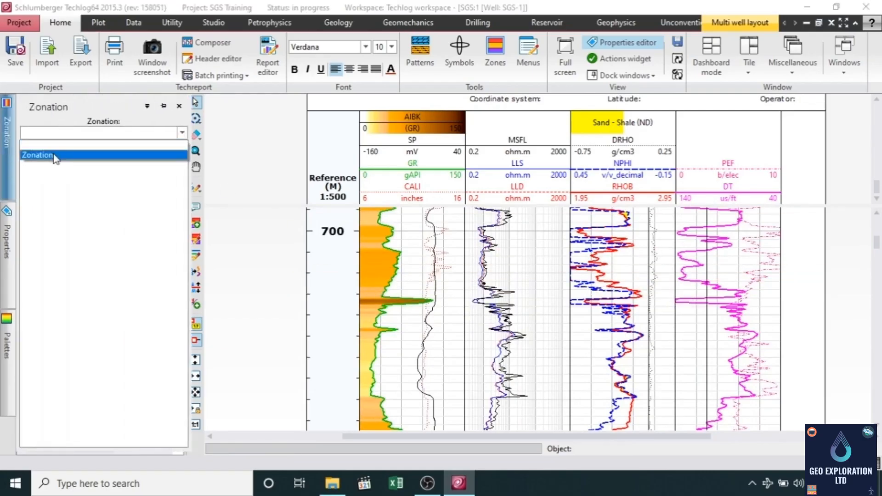
{"action": "left_click", "coordinate": [56, 156]}
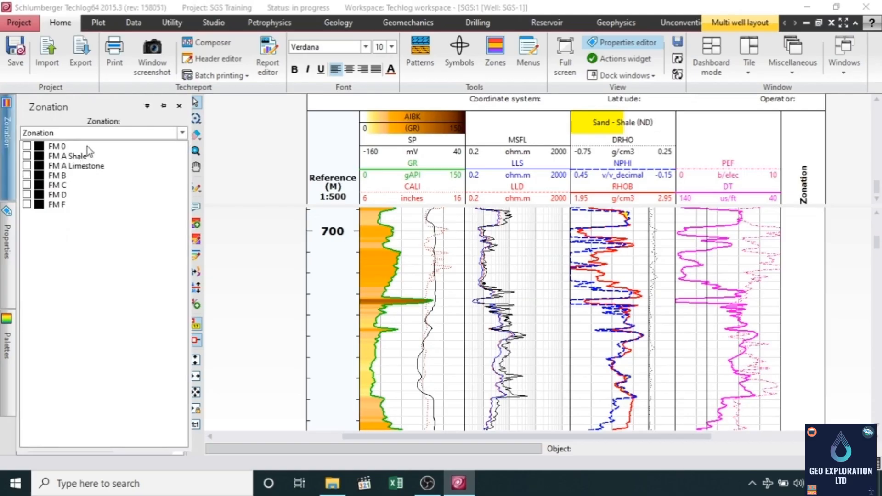
Step: Display all the zones from FM 0 to FM F in the layout and apply automatic zone colors
{"action": "left_click", "coordinate": [27, 147]}
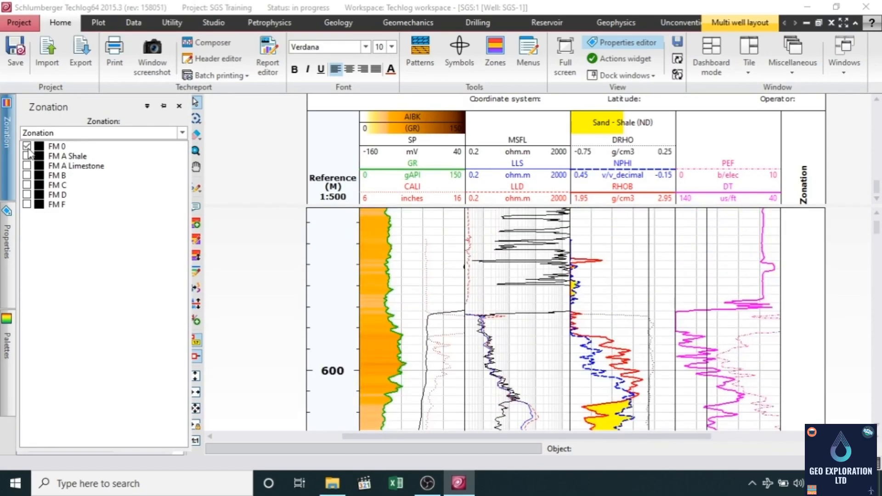
{"action": "left_click", "coordinate": [27, 156]}
{"action": "left_click", "coordinate": [27, 166]}
{"action": "left_click", "coordinate": [27, 175]}
{"action": "left_click", "coordinate": [27, 185]}
{"action": "left_click", "coordinate": [27, 194]}
{"action": "left_click", "coordinate": [26, 203]}
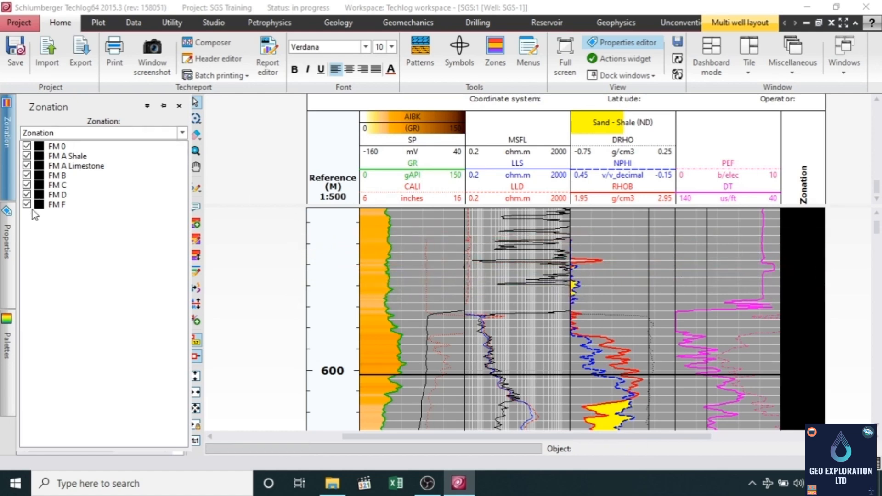
{"action": "right_click", "coordinate": [101, 213]}
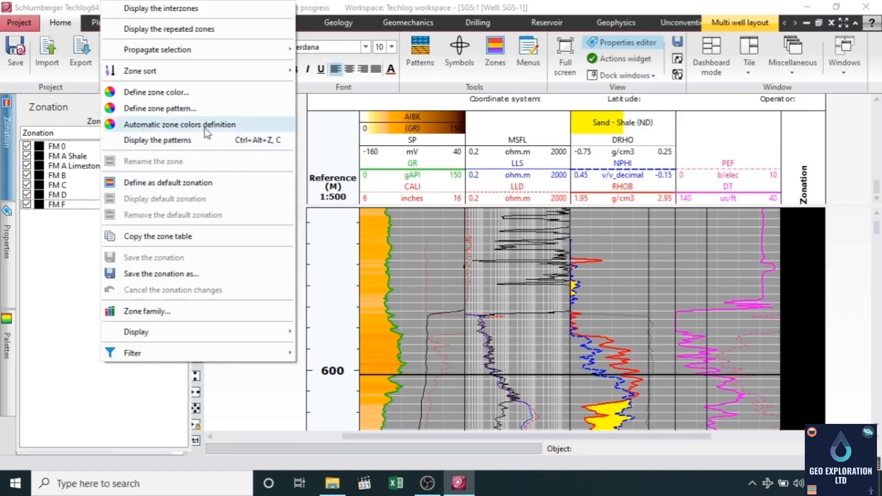
{"action": "left_click", "coordinate": [233, 124]}
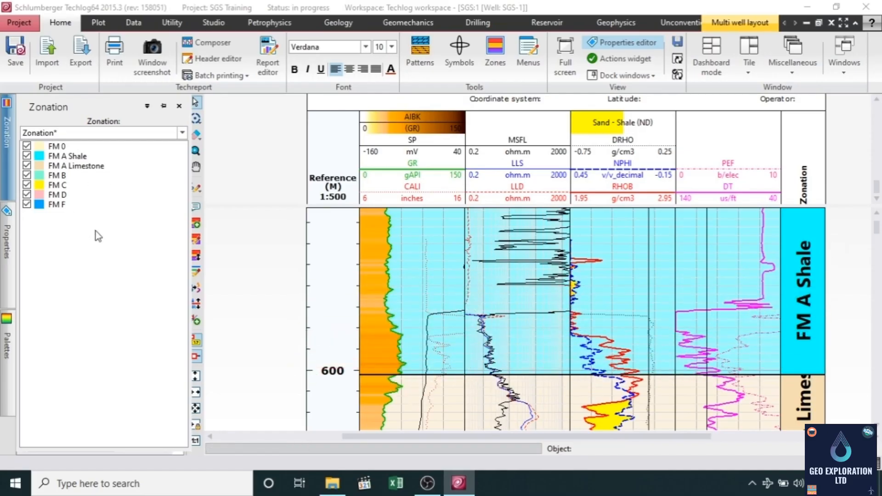
Step: Define the color of the displayed zones as green (#00be00), starting from zone FM 0
{"action": "right_click", "coordinate": [59, 148]}
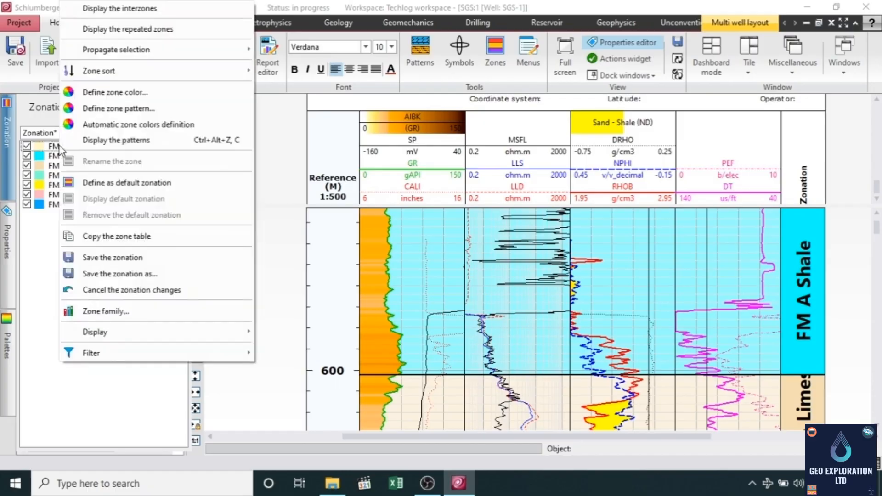
{"action": "left_click", "coordinate": [122, 92]}
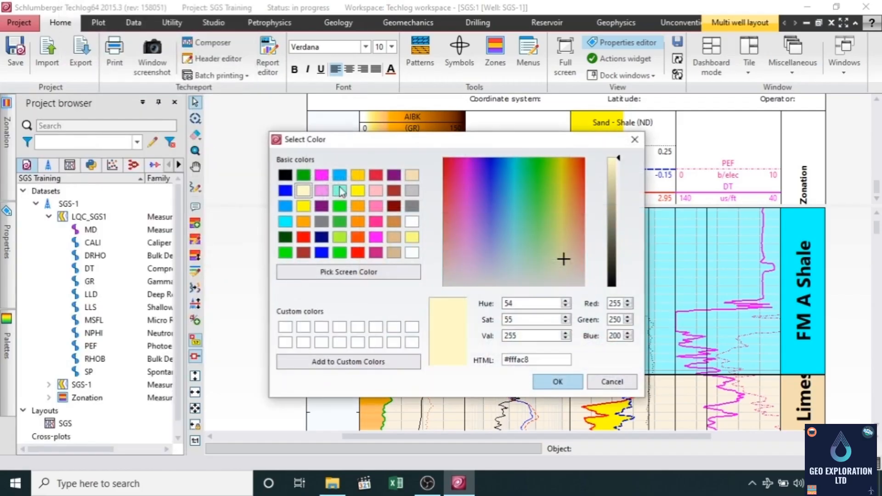
{"action": "left_click", "coordinate": [303, 176]}
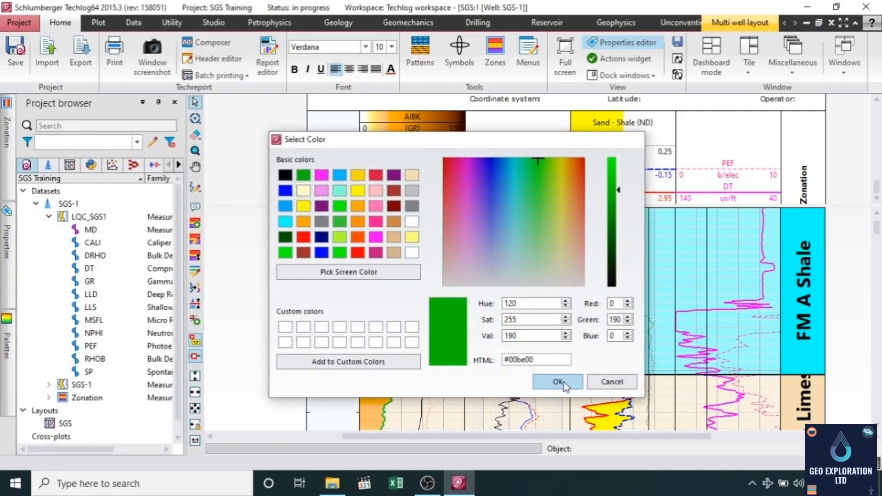
{"action": "left_click", "coordinate": [559, 382]}
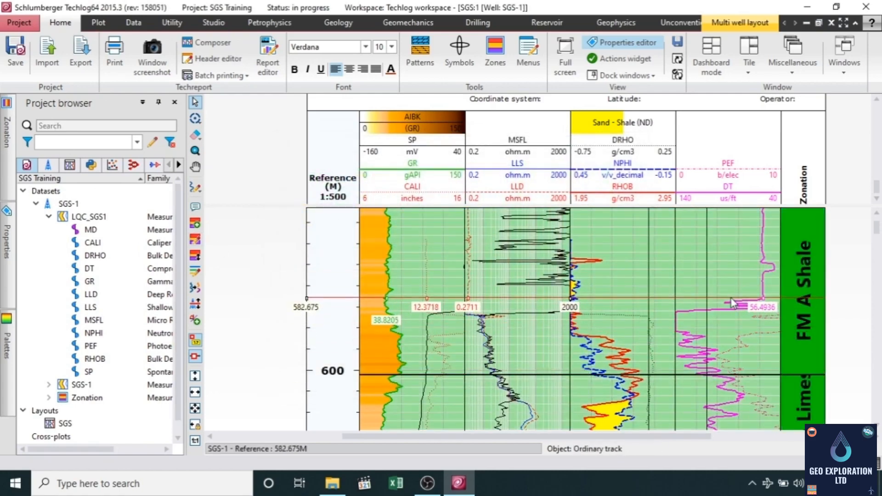
Step: Apply the automatic zone colors definition to the zones of the Zonation dataset, from FM 0 to FM F
{"action": "scroll", "coordinate": [787, 313], "scroll_direction": "down", "scroll_amount": 5}
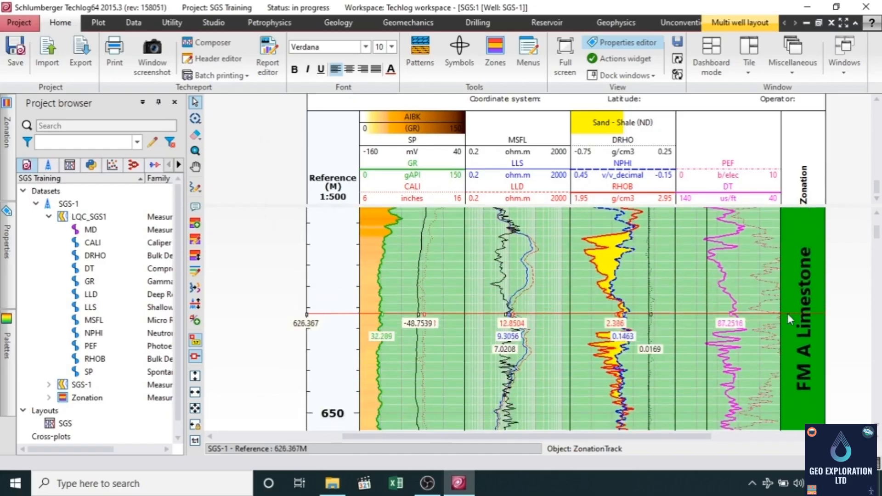
{"action": "left_click", "coordinate": [3, 123]}
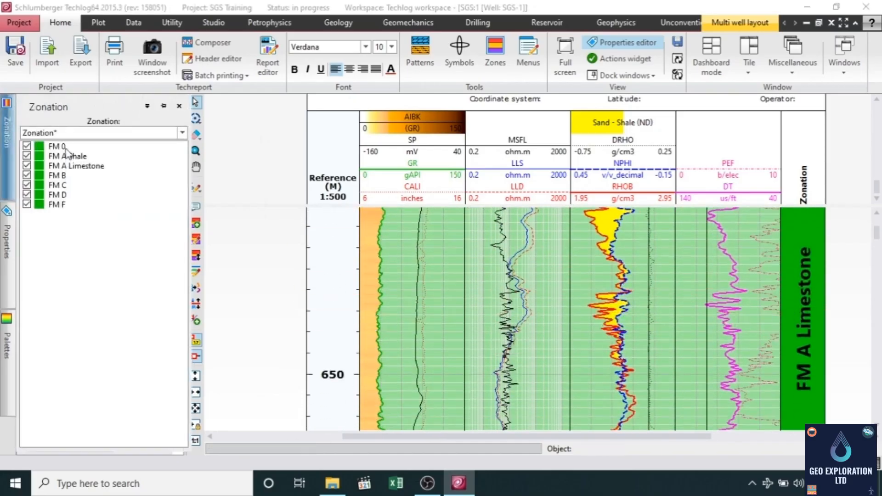
{"action": "left_click", "coordinate": [65, 155]}
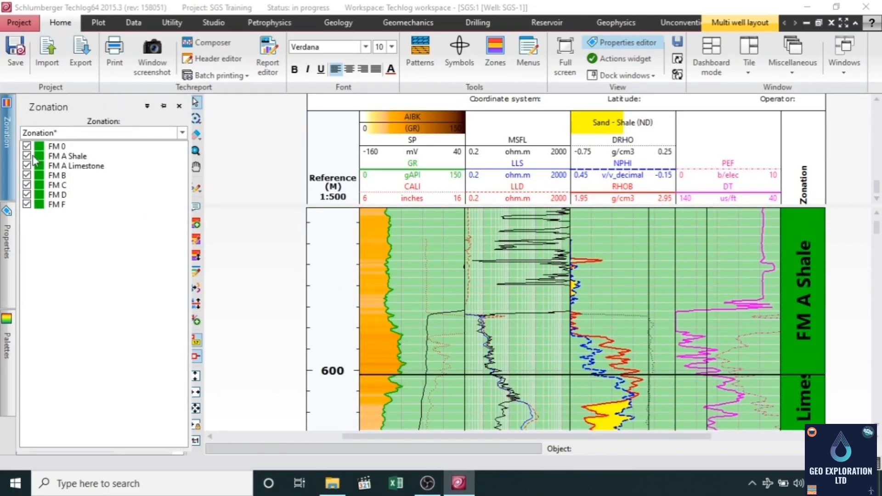
{"action": "right_click", "coordinate": [55, 146]}
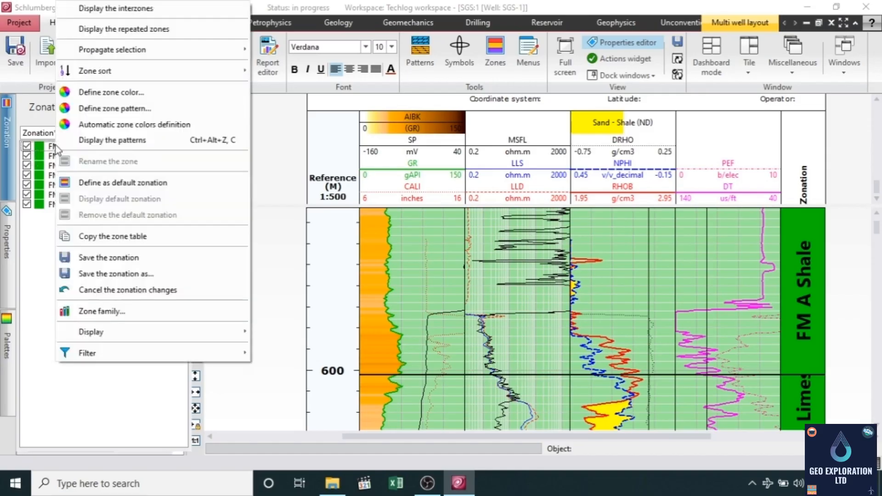
{"action": "left_click", "coordinate": [191, 125]}
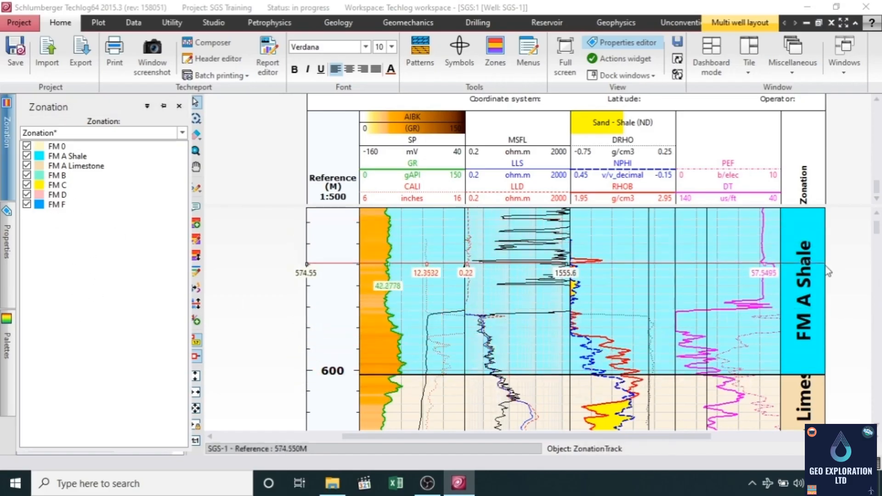
Step: Open the zonation track's properties and try a track width of 1.12 cm before restoring it to 2.12 cm
{"action": "left_click", "coordinate": [826, 264]}
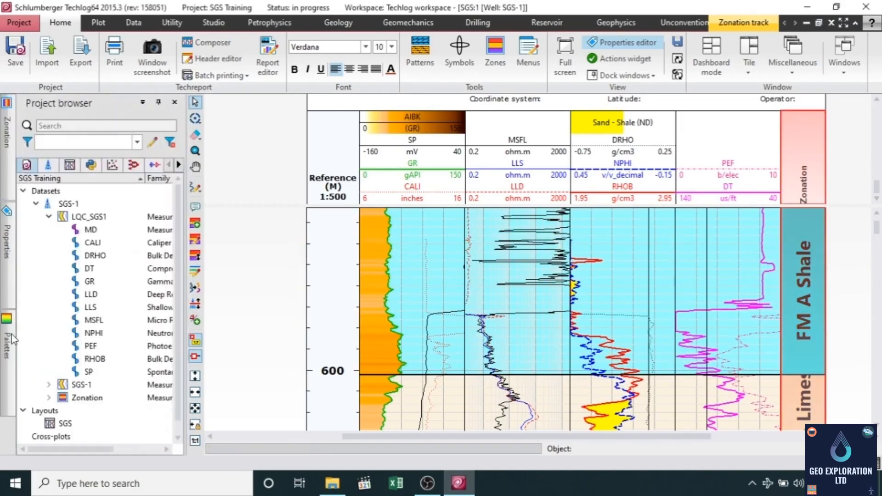
{"action": "left_click", "coordinate": [7, 241]}
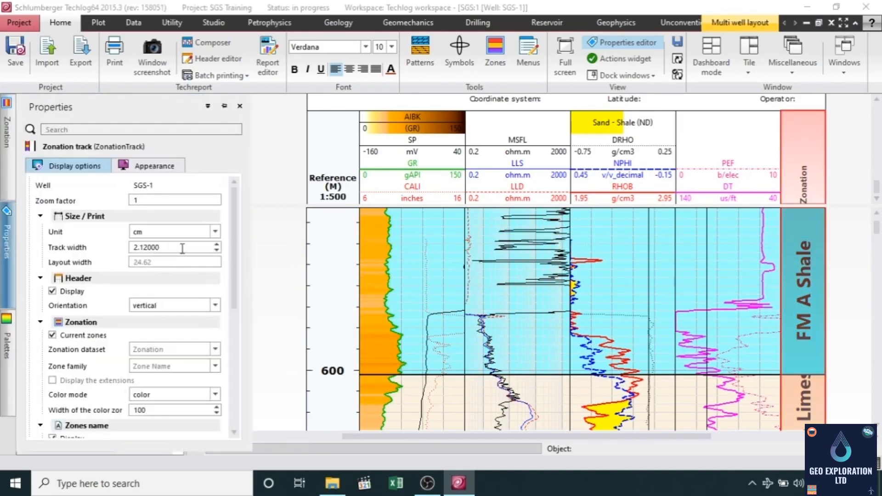
{"action": "left_click", "coordinate": [216, 251]}
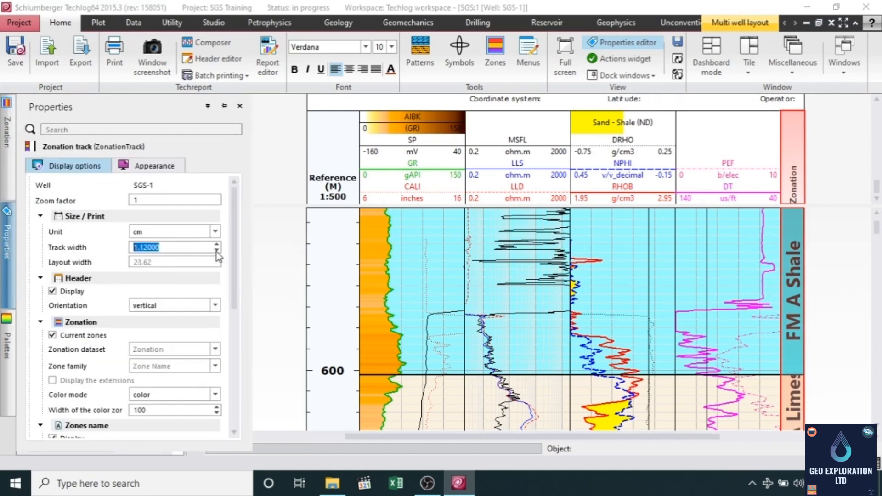
{"action": "left_click", "coordinate": [216, 244]}
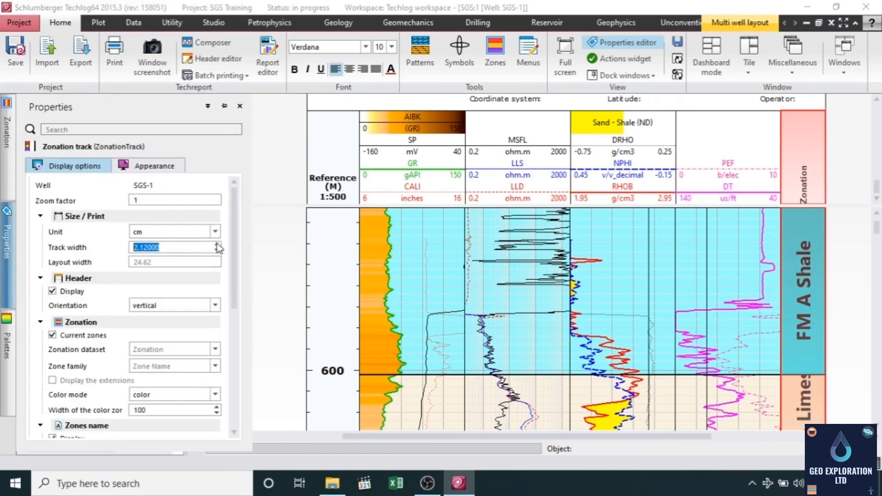
{"action": "left_click", "coordinate": [216, 233]}
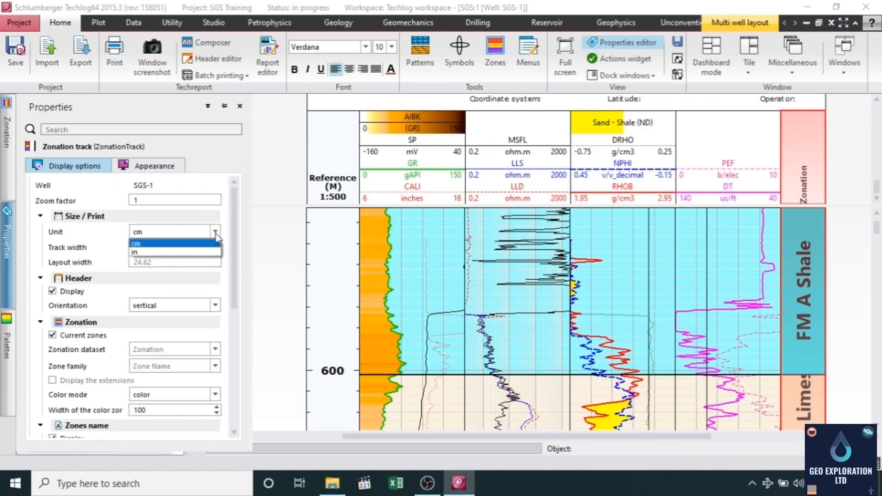
{"action": "left_click", "coordinate": [216, 233]}
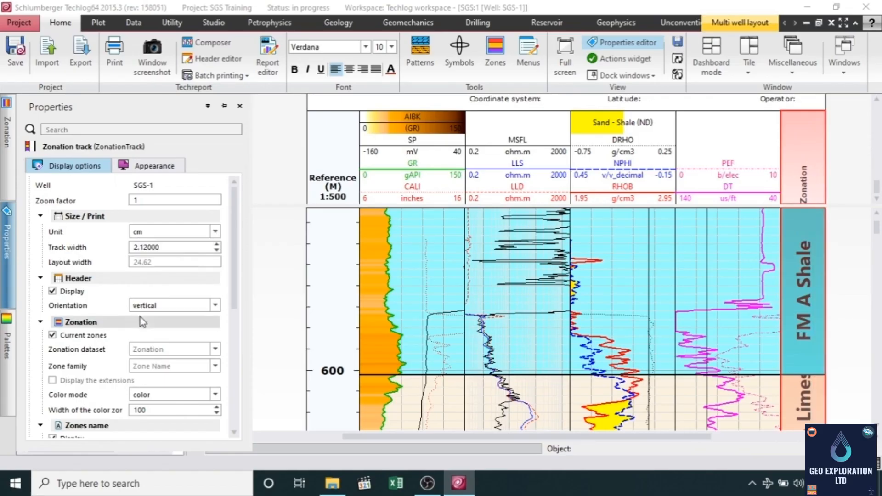
Step: Try the horizontal header orientation on the zonation track and set it back to vertical
{"action": "scroll", "coordinate": [140, 317], "scroll_direction": "down", "scroll_amount": 1}
{"action": "left_click", "coordinate": [186, 267]}
{"action": "left_click", "coordinate": [173, 278]}
{"action": "left_click", "coordinate": [177, 266]}
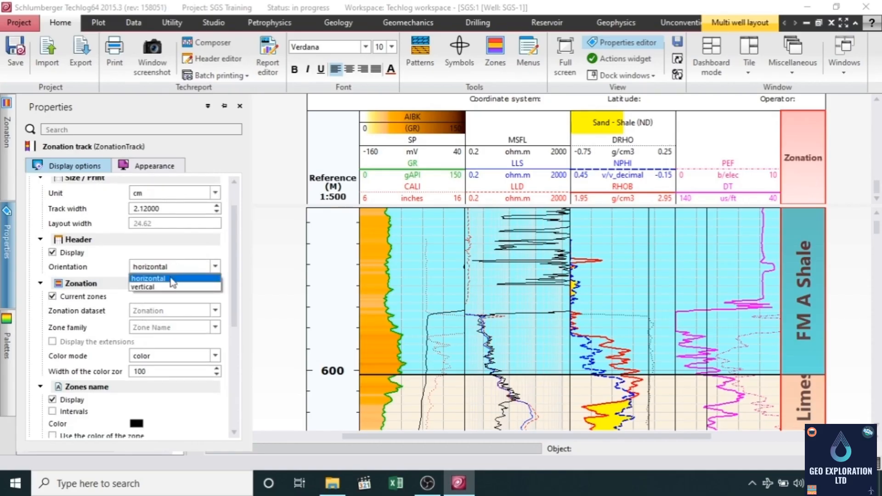
{"action": "left_click", "coordinate": [170, 287]}
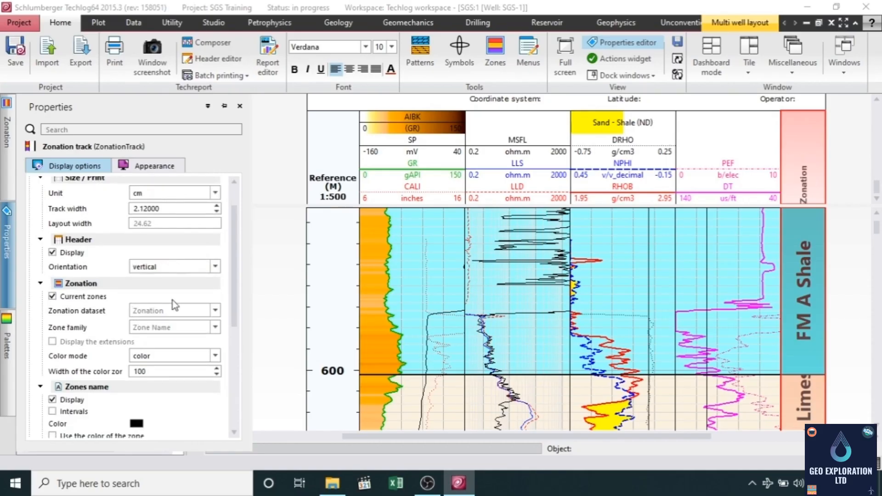
Step: Turn off the Current zones option of the zonation track so its dataset and zone family can be chosen
{"action": "scroll", "coordinate": [173, 299], "scroll_direction": "down", "scroll_amount": 1}
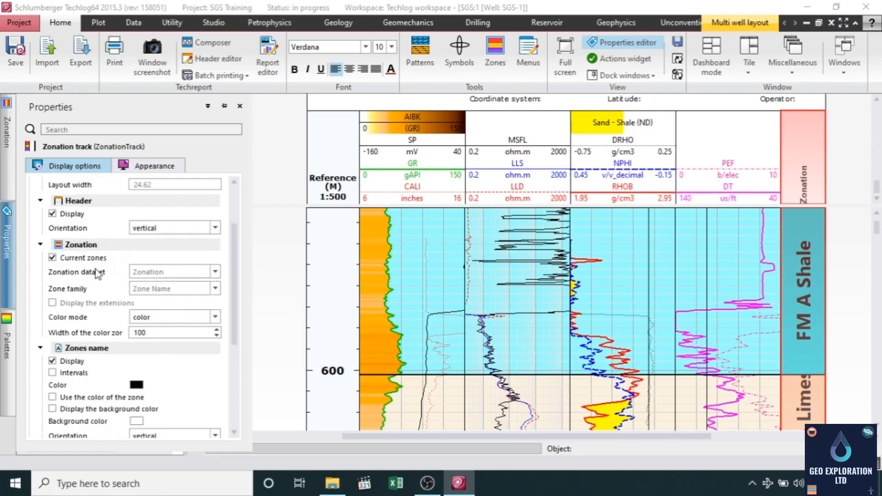
{"action": "scroll", "coordinate": [98, 273], "scroll_direction": "down", "scroll_amount": 1}
{"action": "left_click", "coordinate": [84, 218]}
{"action": "left_click", "coordinate": [85, 218]}
{"action": "left_click", "coordinate": [84, 219]}
{"action": "left_click", "coordinate": [84, 219]}
{"action": "left_click", "coordinate": [84, 219]}
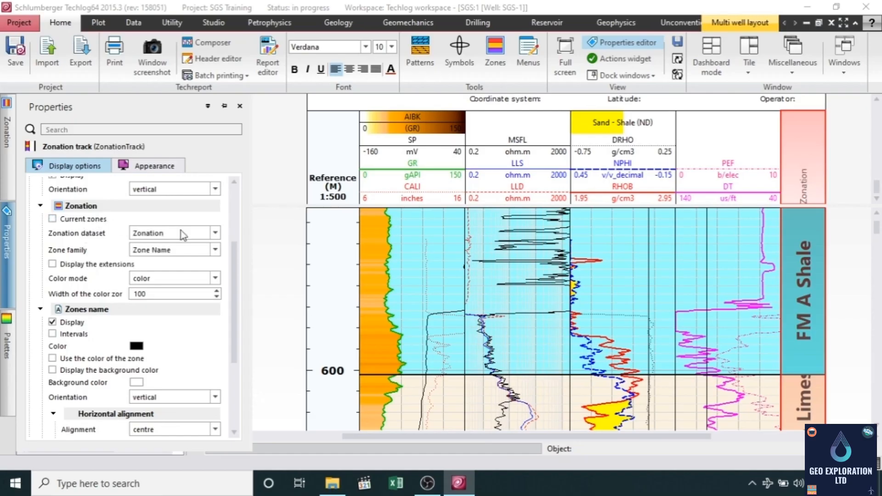
Step: Try an empty zonation dataset for the track, reselect Zonation, and keep Zone Name as the zone family
{"action": "left_click", "coordinate": [185, 234]}
{"action": "left_click", "coordinate": [180, 244]}
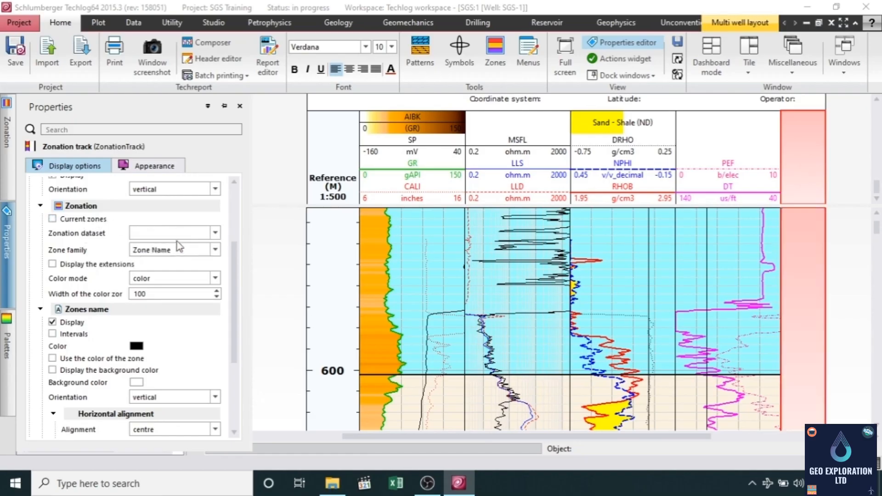
{"action": "left_click", "coordinate": [181, 234]}
{"action": "left_click", "coordinate": [167, 252]}
{"action": "left_click", "coordinate": [168, 252]}
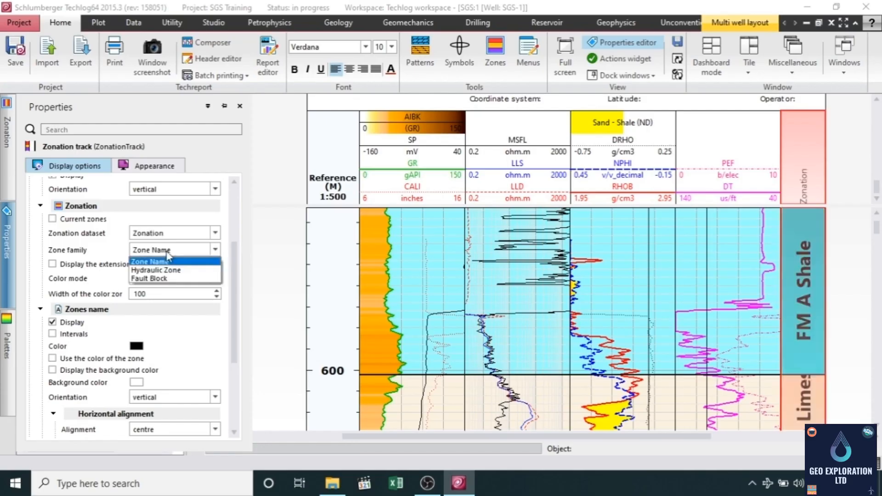
{"action": "left_click", "coordinate": [168, 254]}
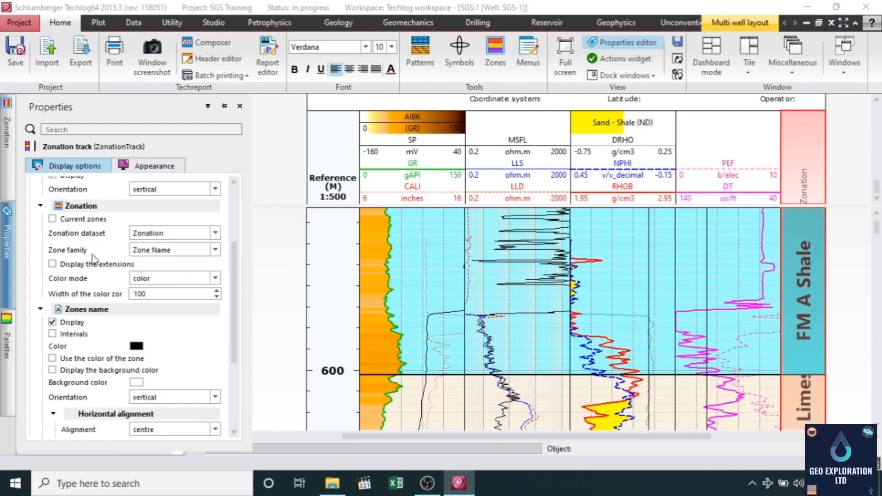
Step: Check the available color modes of the zonation track, keeping color, and turn the Current zones option back on
{"action": "scroll", "coordinate": [95, 258], "scroll_direction": "down", "scroll_amount": 1}
{"action": "left_click", "coordinate": [156, 240]}
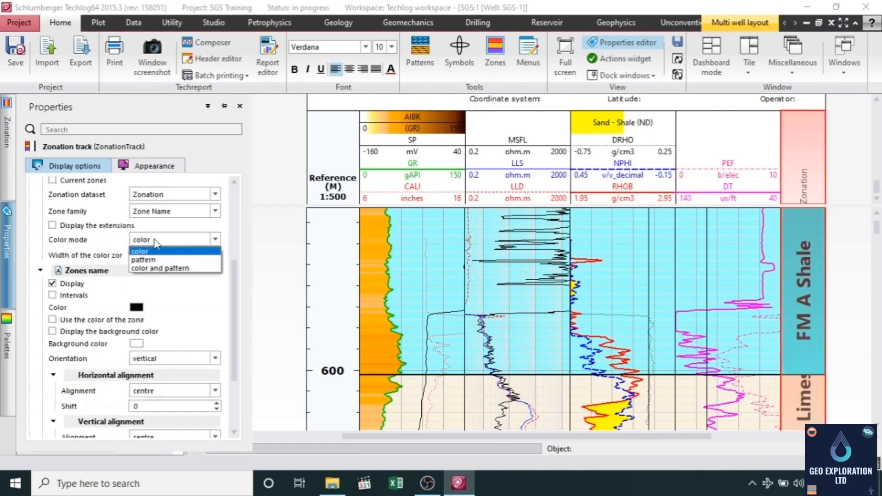
{"action": "left_click", "coordinate": [155, 242]}
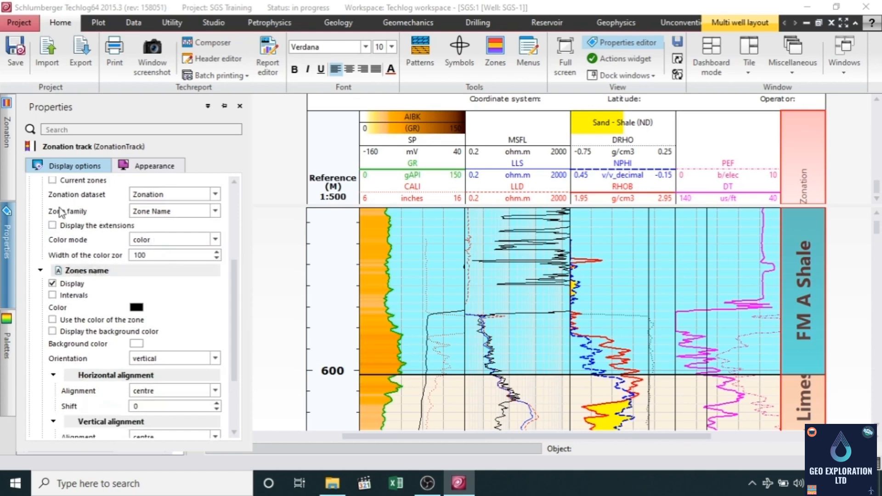
{"action": "scroll", "coordinate": [61, 212], "scroll_direction": "up", "scroll_amount": 1}
{"action": "left_click", "coordinate": [77, 220]}
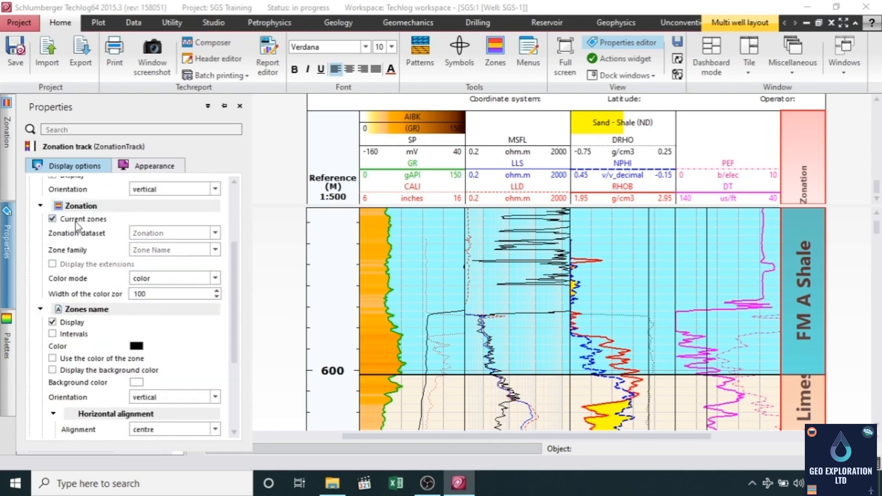
Step: Toggle the display of the zone names off and on, and try showing the zone intervals before hiding them again
{"action": "scroll", "coordinate": [145, 320], "scroll_direction": "down", "scroll_amount": 2}
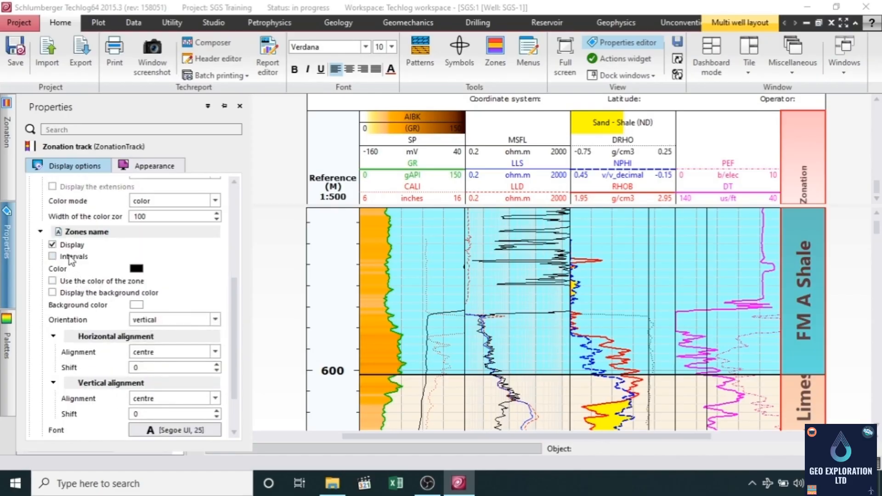
{"action": "left_click", "coordinate": [53, 245]}
{"action": "left_click", "coordinate": [53, 245]}
{"action": "left_click", "coordinate": [53, 257]}
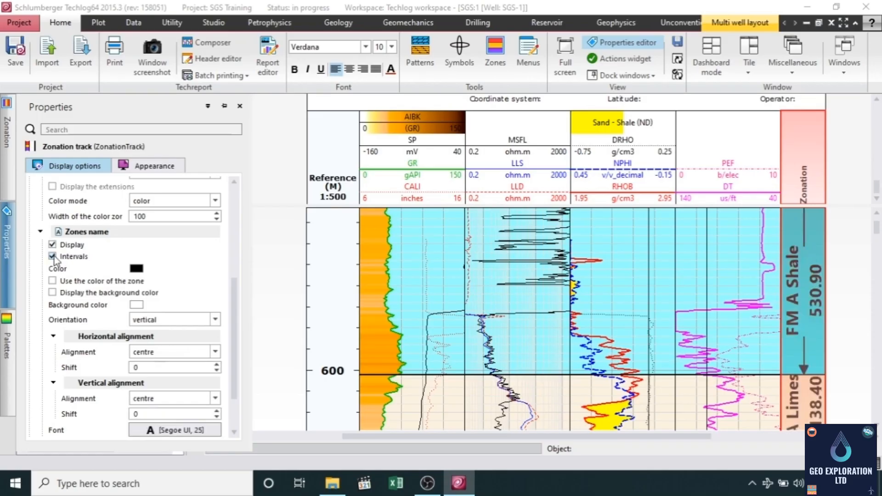
{"action": "left_click", "coordinate": [52, 256]}
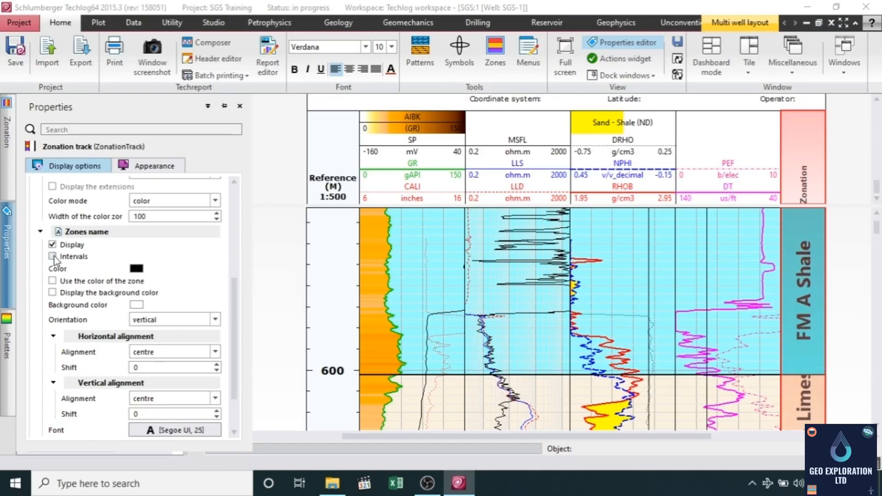
Step: Set the color of the zone names in the zonation track to white (#ffffff)
{"action": "left_click", "coordinate": [135, 269]}
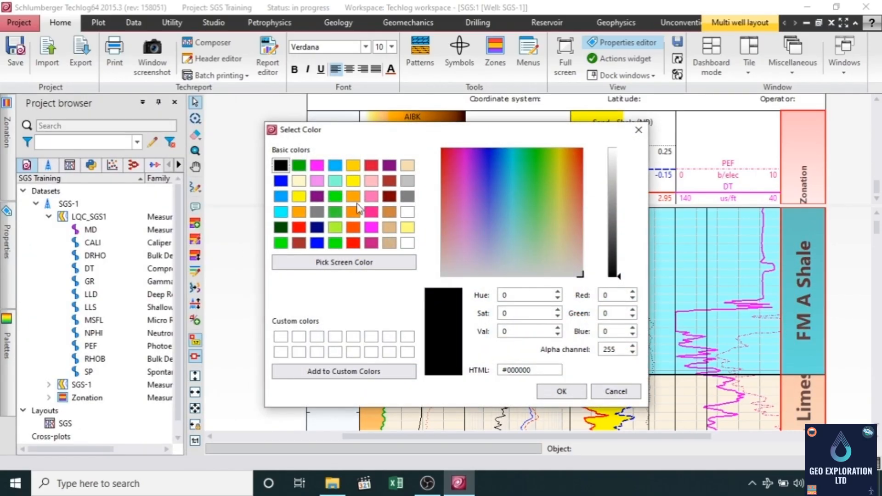
{"action": "left_click", "coordinate": [407, 212]}
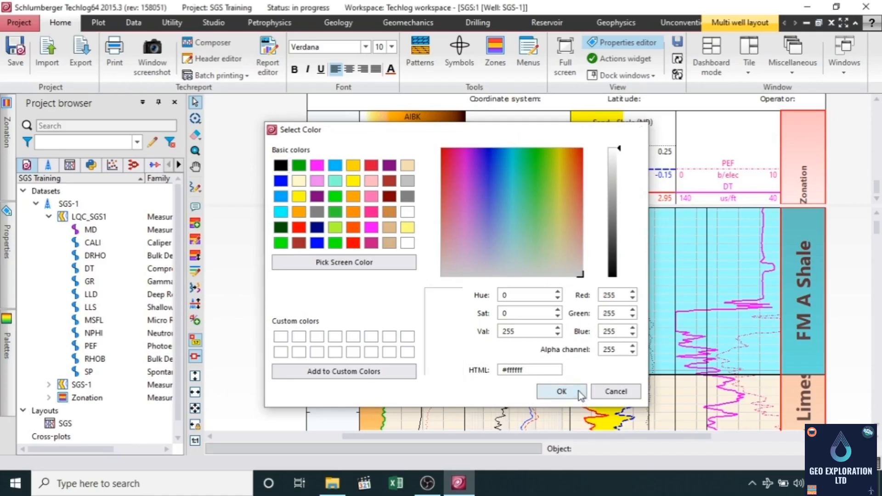
{"action": "left_click", "coordinate": [580, 391]}
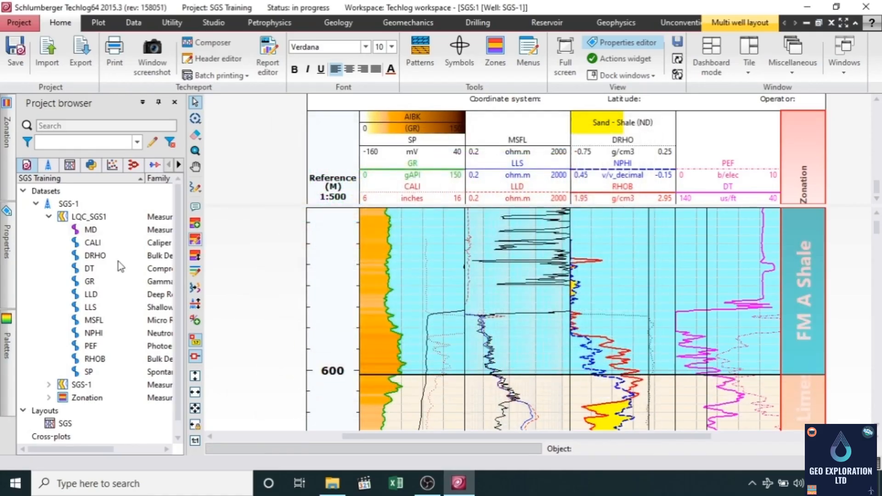
Step: Set the color of the zone names in the zonation track back to black
{"action": "mouse_move", "coordinate": [6, 245]}
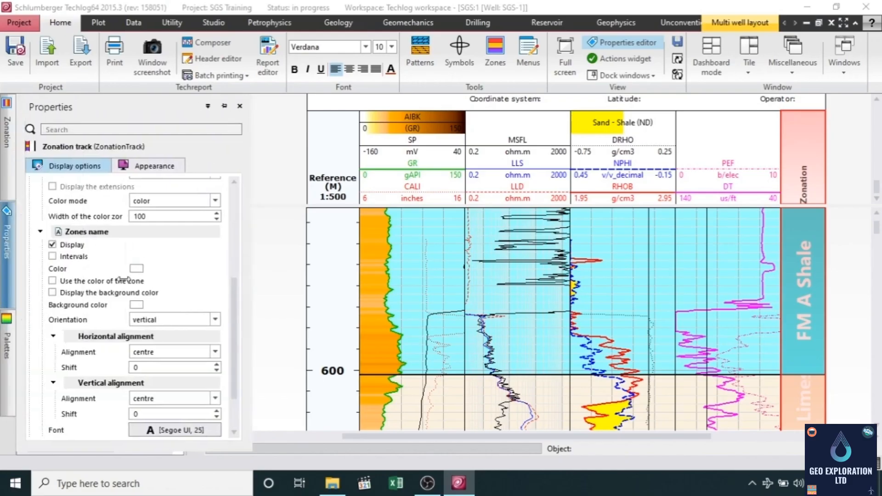
{"action": "left_click", "coordinate": [137, 269]}
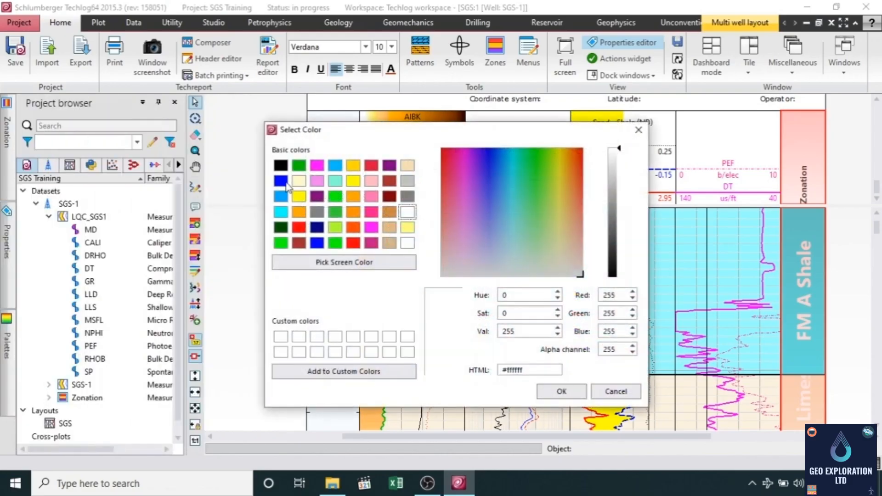
{"action": "left_click", "coordinate": [281, 166]}
{"action": "left_click", "coordinate": [558, 395]}
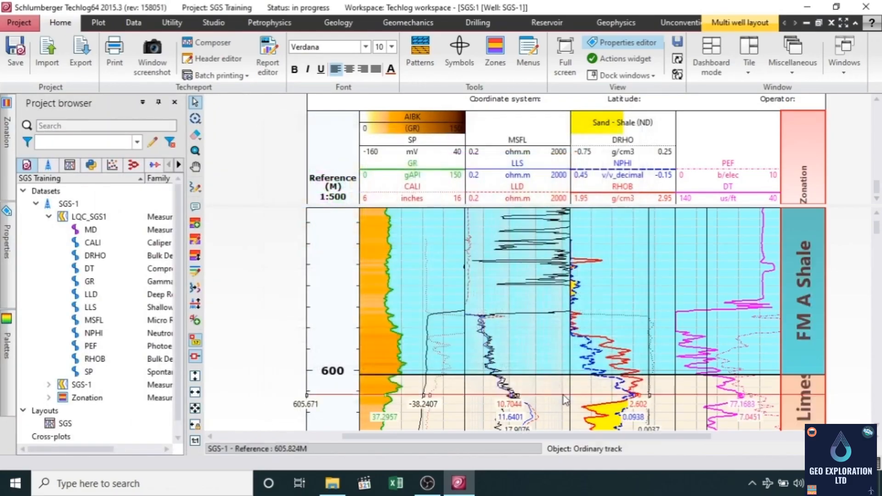
Step: Try the horizontal orientation for the zone names in the zonation track and return them to vertical
{"action": "left_click", "coordinate": [11, 239]}
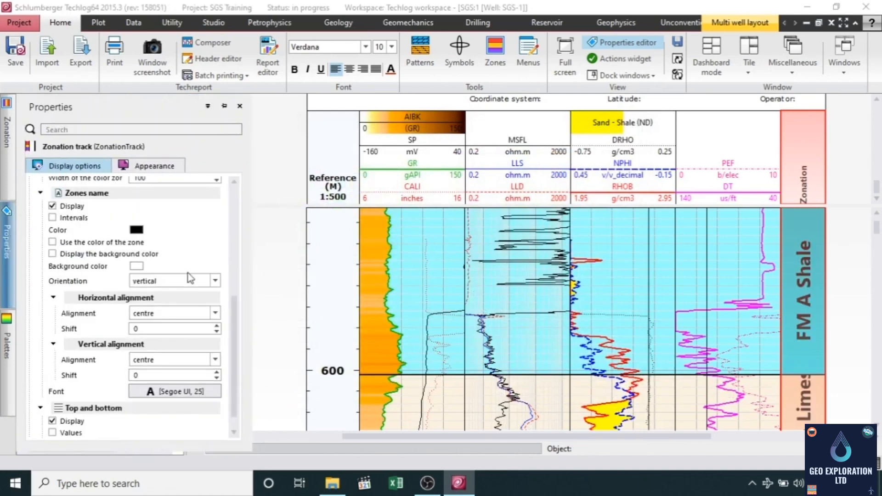
{"action": "left_click", "coordinate": [191, 279]}
{"action": "left_click", "coordinate": [171, 302]}
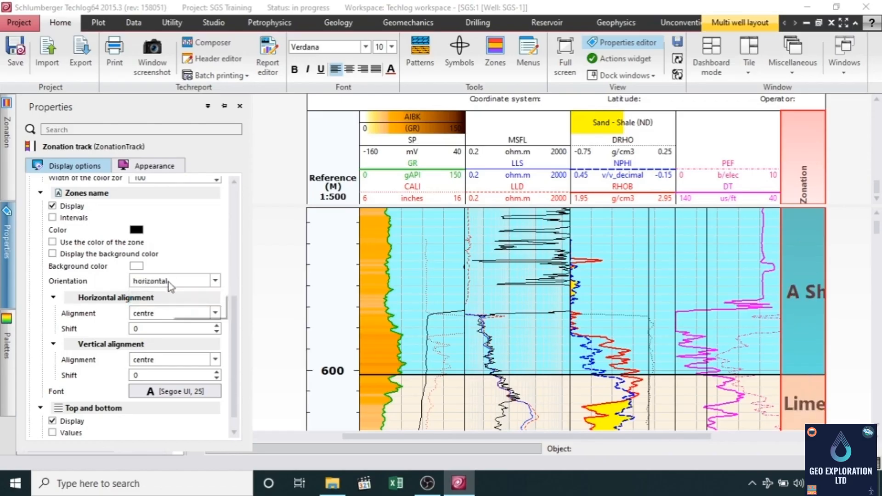
{"action": "left_click", "coordinate": [168, 282]}
{"action": "left_click", "coordinate": [166, 294]}
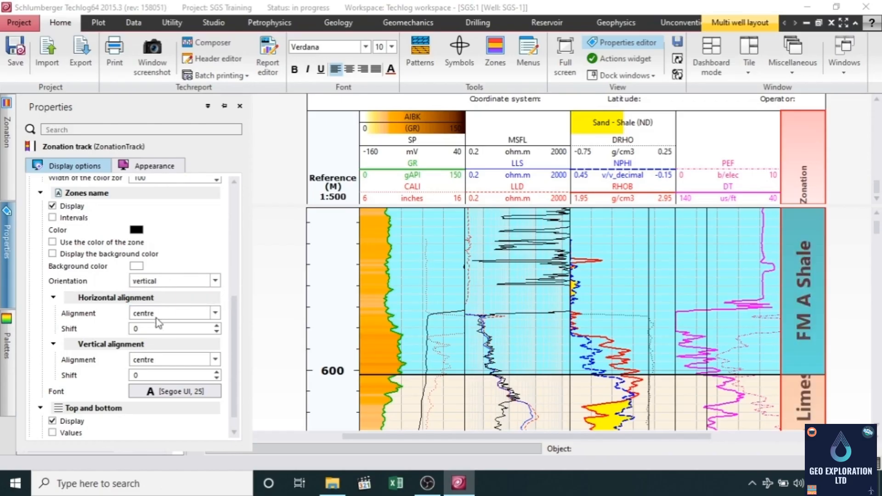
Step: Try the left horizontal alignment for the zone names and set it back to centre
{"action": "left_click", "coordinate": [159, 313]}
{"action": "left_click", "coordinate": [157, 325]}
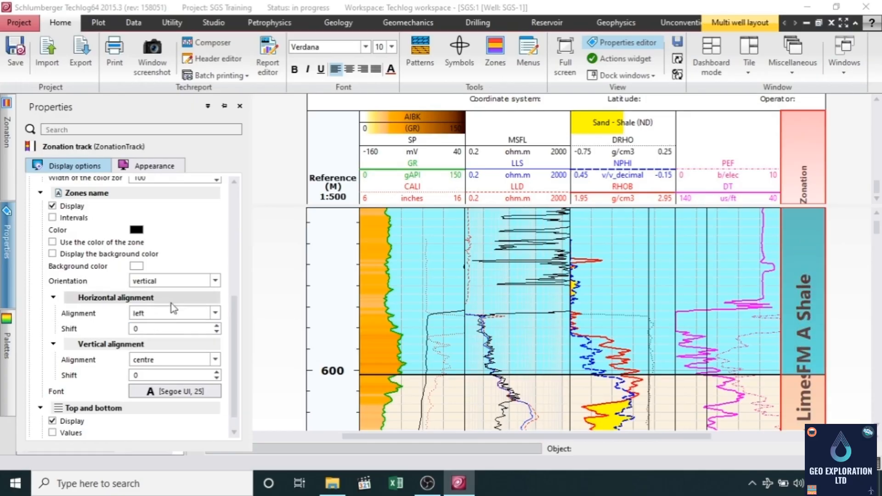
{"action": "left_click", "coordinate": [172, 313]}
{"action": "left_click", "coordinate": [172, 334]}
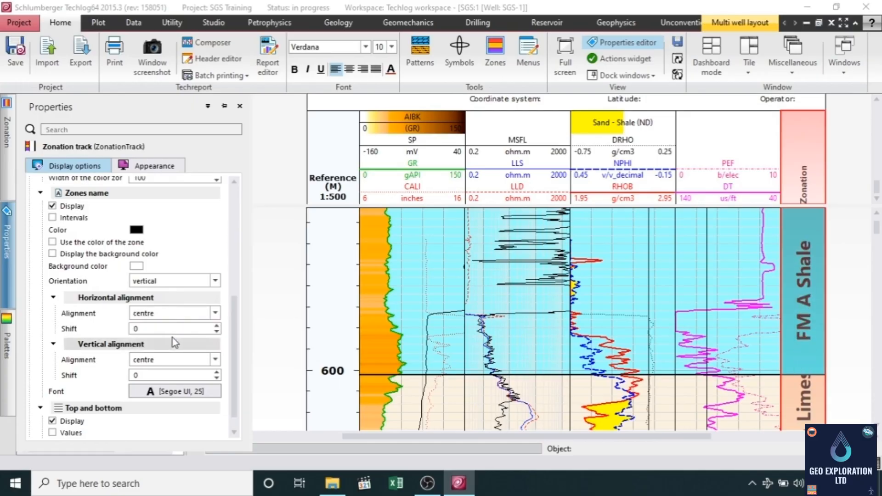
Step: Change the font of the zone names in the zonation track to Segoe Print
{"action": "scroll", "coordinate": [161, 336], "scroll_direction": "down", "scroll_amount": 1}
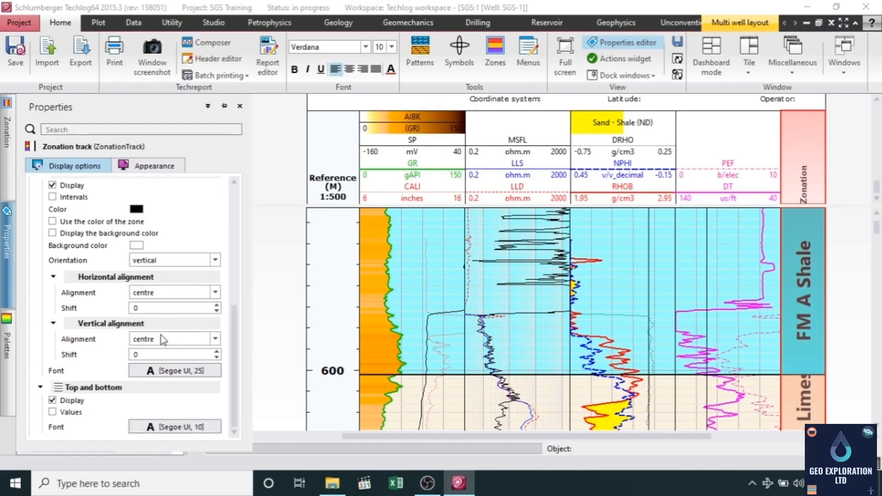
{"action": "left_click", "coordinate": [171, 369]}
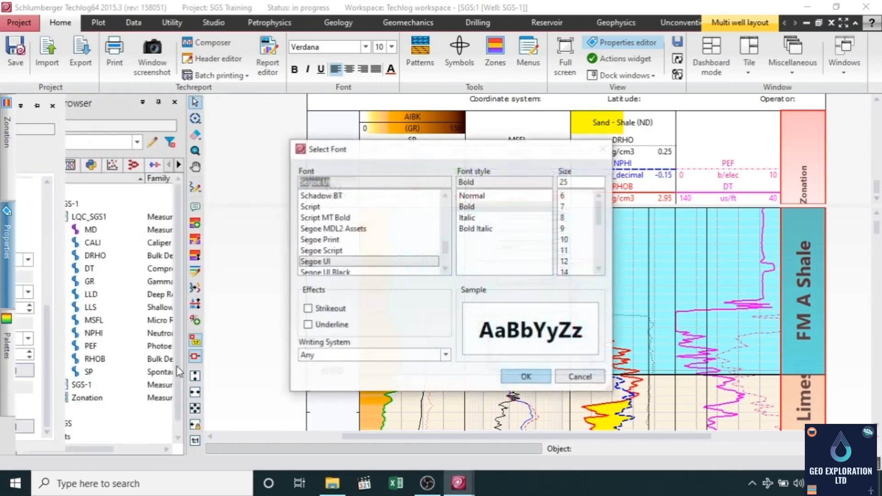
{"action": "left_click", "coordinate": [327, 251]}
{"action": "key", "text": "Up"}
{"action": "key", "text": "Up"}
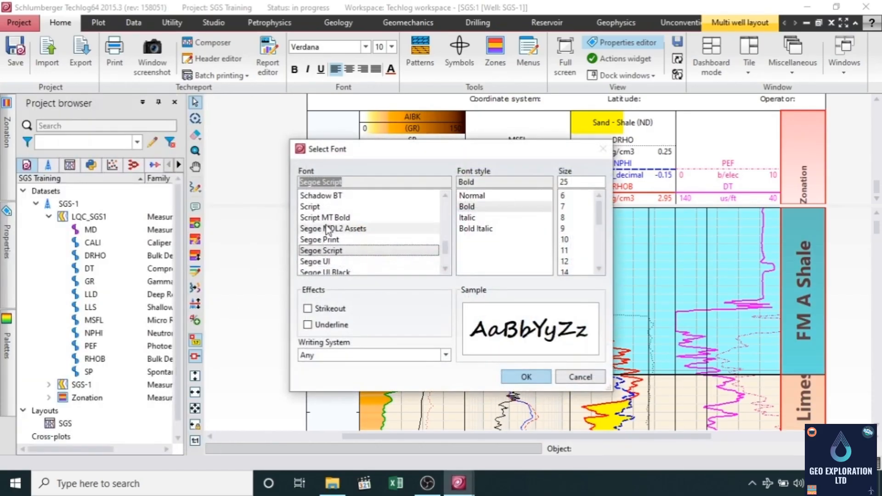
{"action": "left_click", "coordinate": [327, 242]}
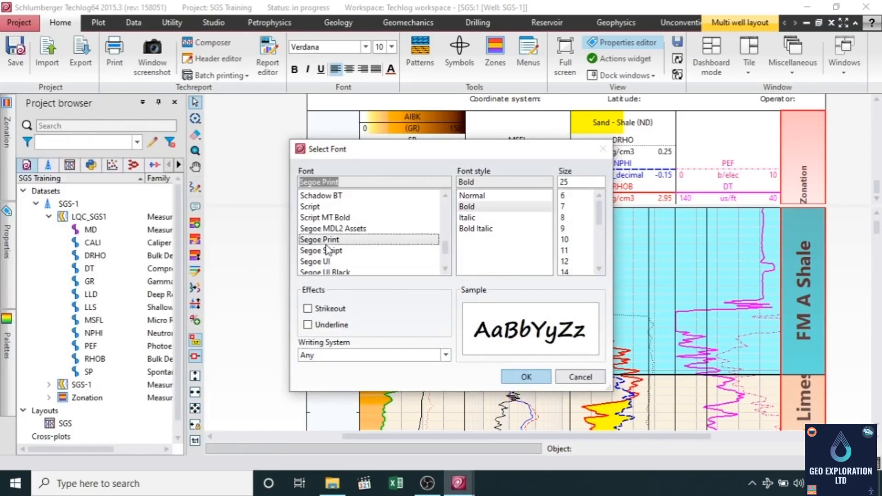
{"action": "left_click", "coordinate": [526, 377]}
{"action": "scroll", "coordinate": [445, 341], "scroll_direction": "down", "scroll_amount": 3}
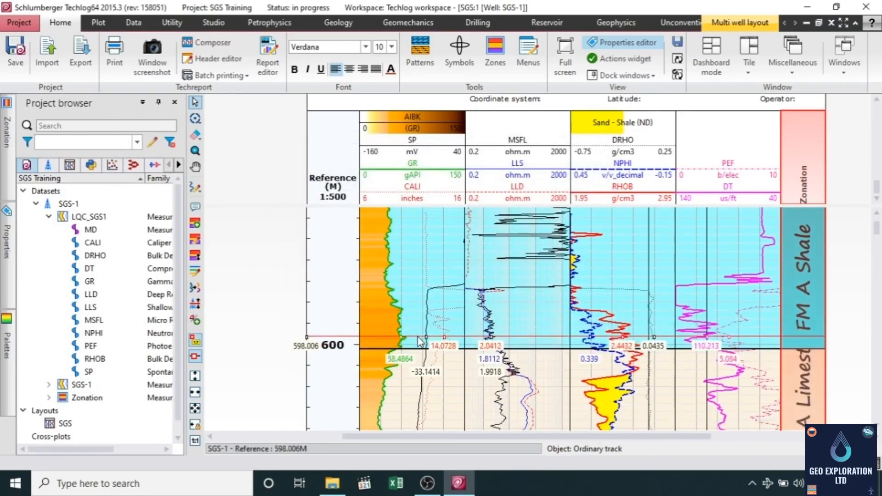
Step: Set the font of the zone names in the zonation track to Segoe MDL2 Assets
{"action": "left_click", "coordinate": [6, 299]}
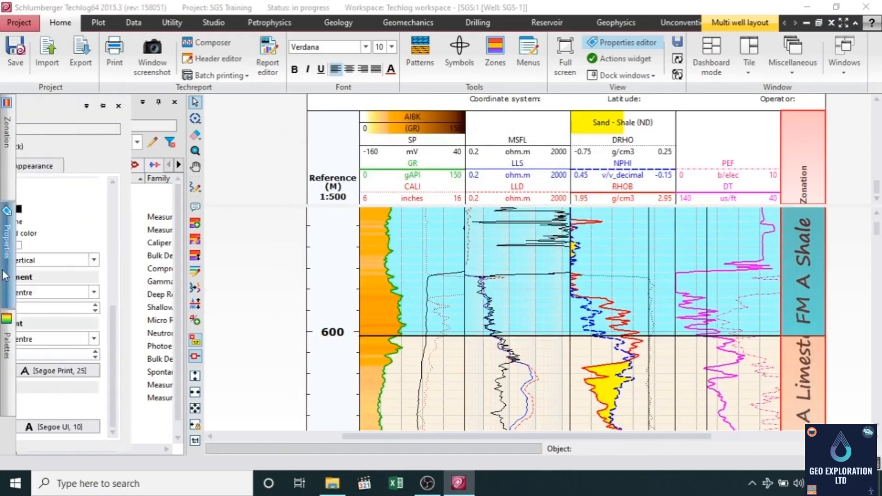
{"action": "left_click", "coordinate": [163, 372]}
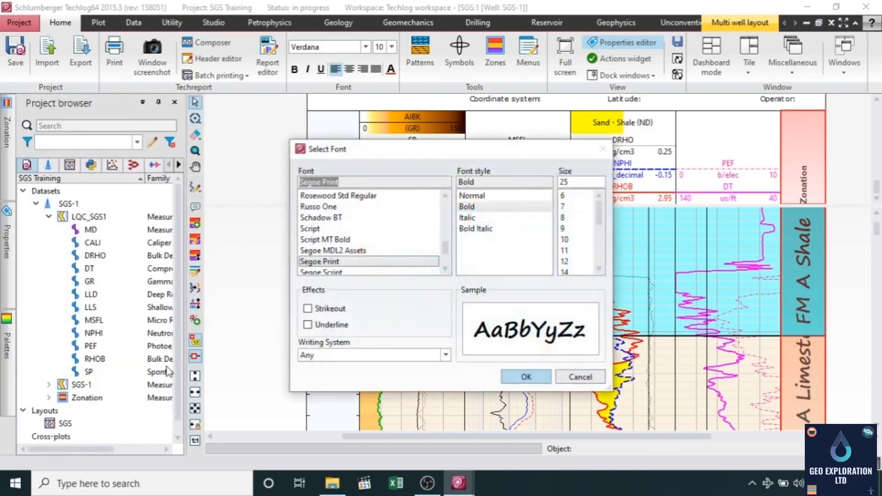
{"action": "left_click", "coordinate": [350, 252]}
{"action": "left_click", "coordinate": [536, 376]}
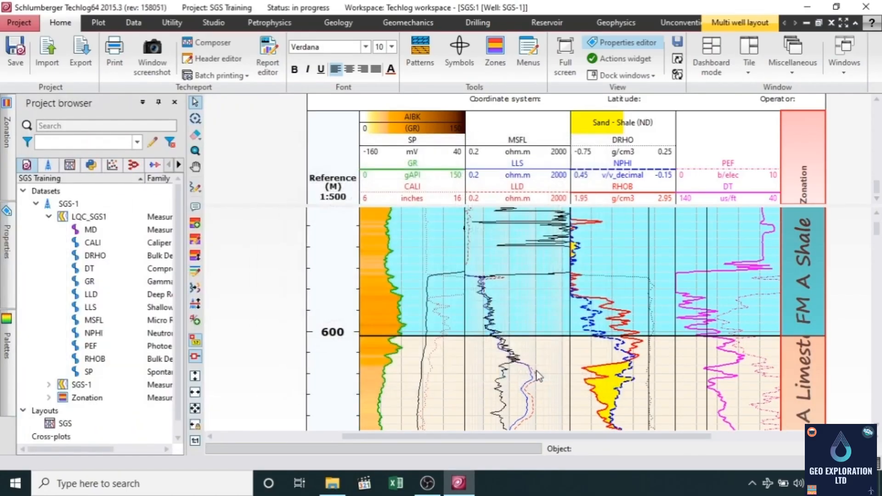
Step: Set the zone names' font size to 16 in the zonation track, keeping the Bold style
{"action": "left_click", "coordinate": [9, 260]}
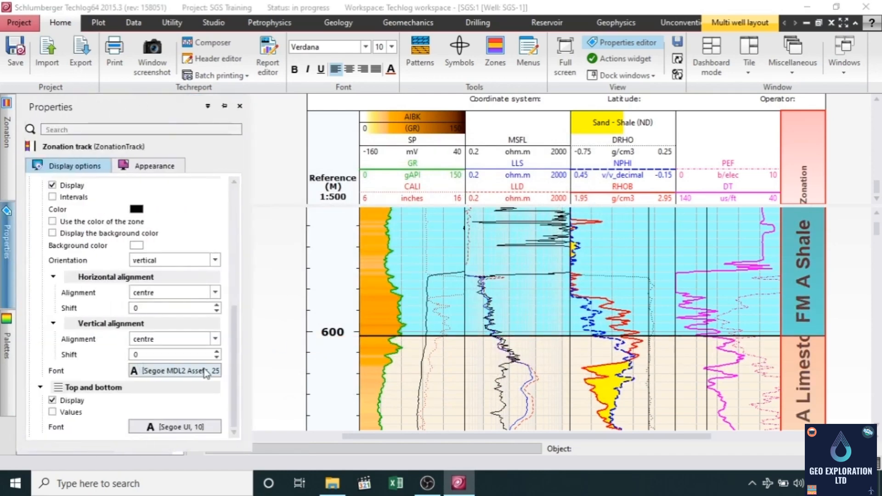
{"action": "left_click", "coordinate": [206, 371]}
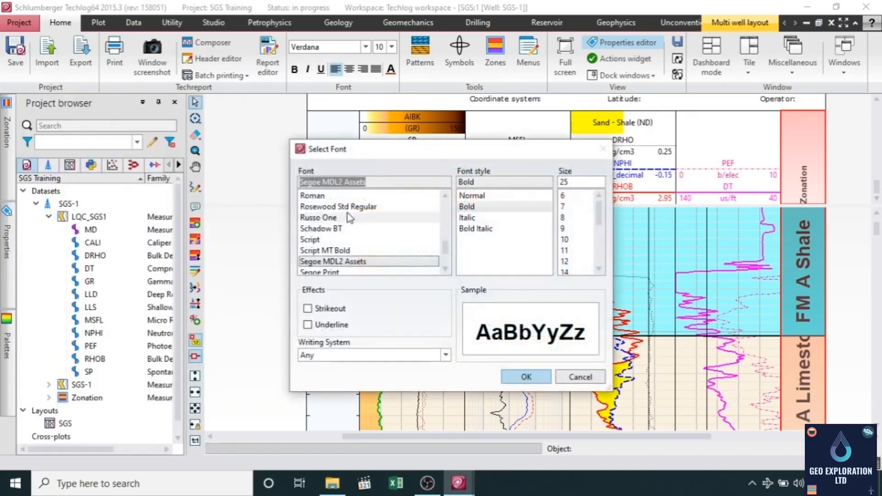
{"action": "left_click", "coordinate": [491, 195]}
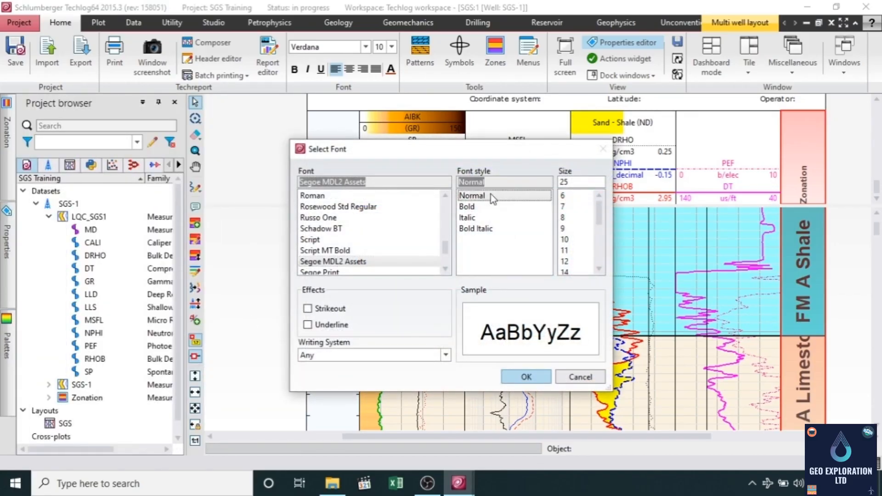
{"action": "left_click", "coordinate": [486, 208]}
{"action": "scroll", "coordinate": [573, 220], "scroll_direction": "down", "scroll_amount": 1}
{"action": "left_click", "coordinate": [570, 250]}
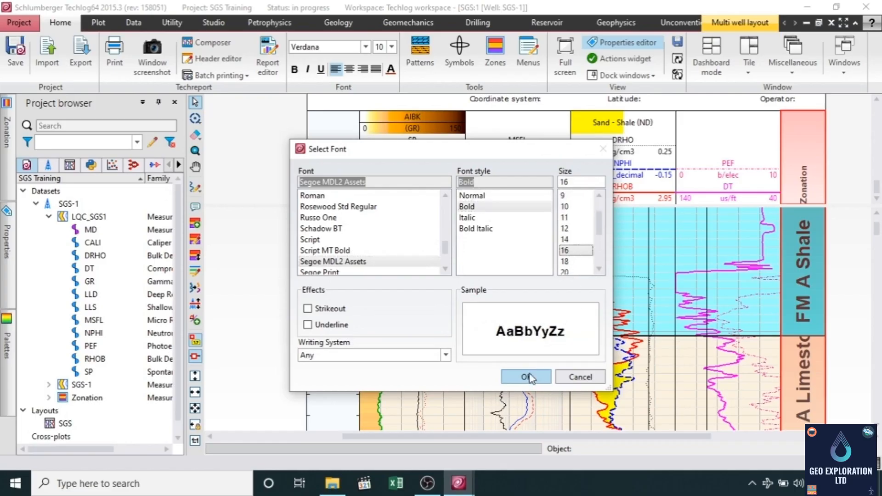
{"action": "left_click", "coordinate": [527, 377]}
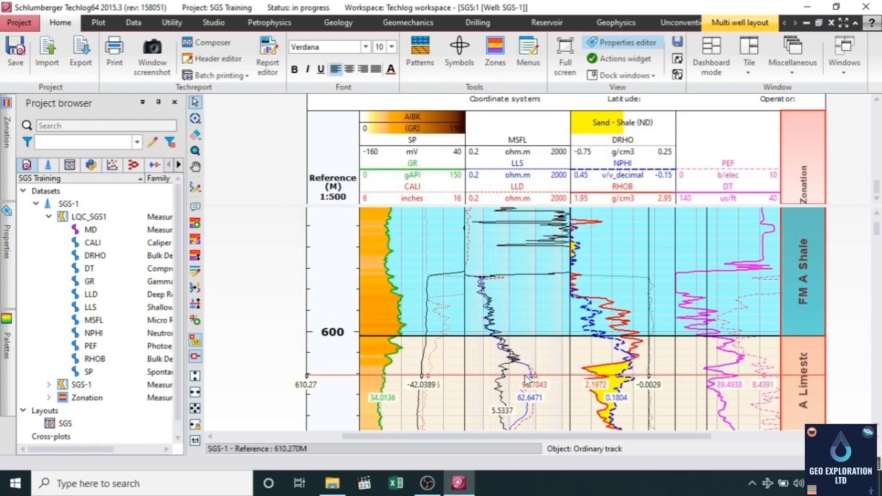
Step: Review the zonation track's appearance settings and return to its display options
{"action": "left_click", "coordinate": [7, 294]}
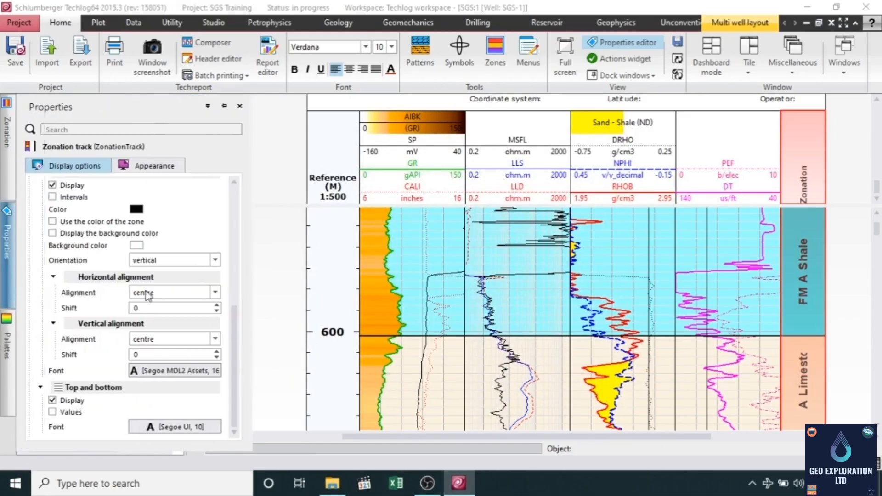
{"action": "left_click", "coordinate": [160, 173]}
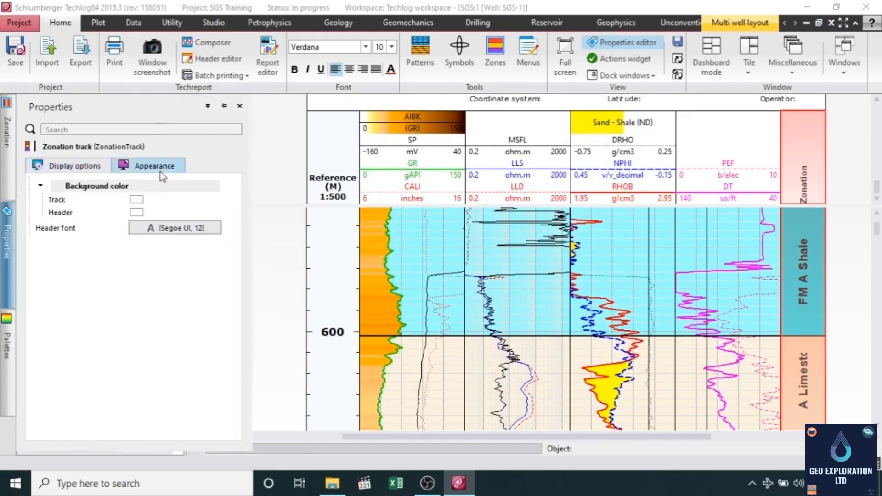
{"action": "left_click", "coordinate": [93, 166]}
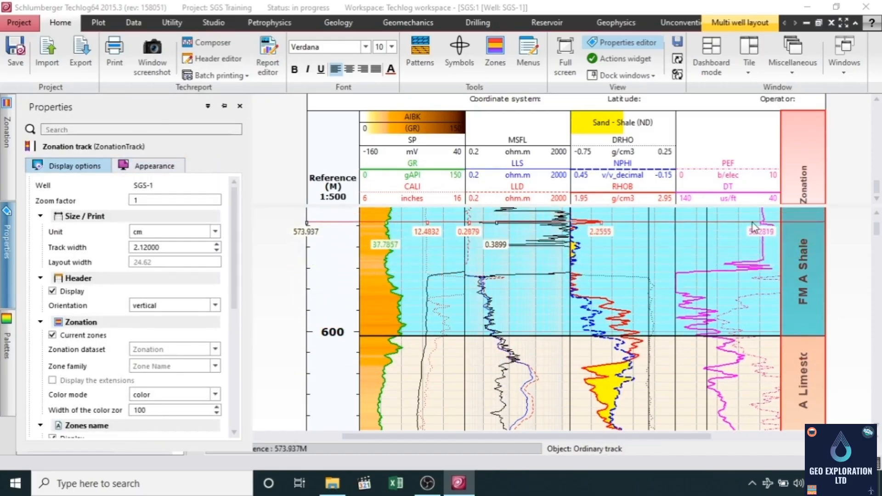
Step: Select the Sand - Shale (ND) track, try a different track width and return it to 5 cm
{"action": "left_click", "coordinate": [623, 235]}
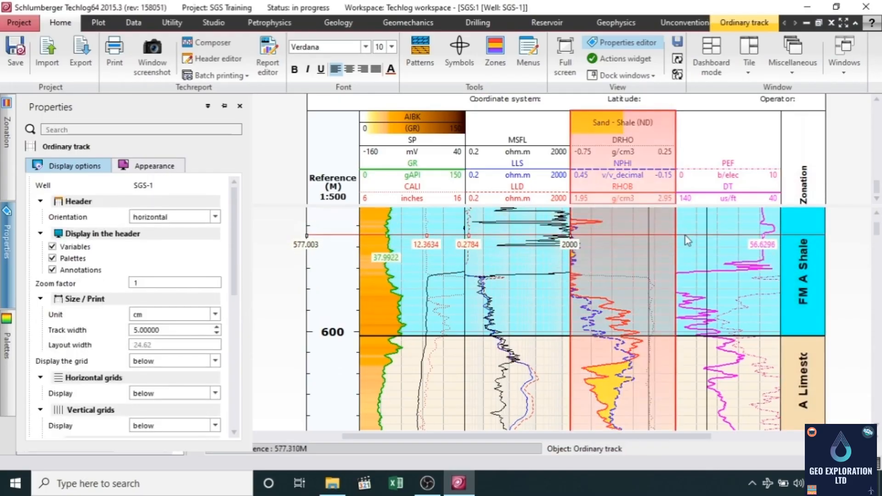
{"action": "left_click", "coordinate": [217, 334]}
{"action": "left_click", "coordinate": [217, 326]}
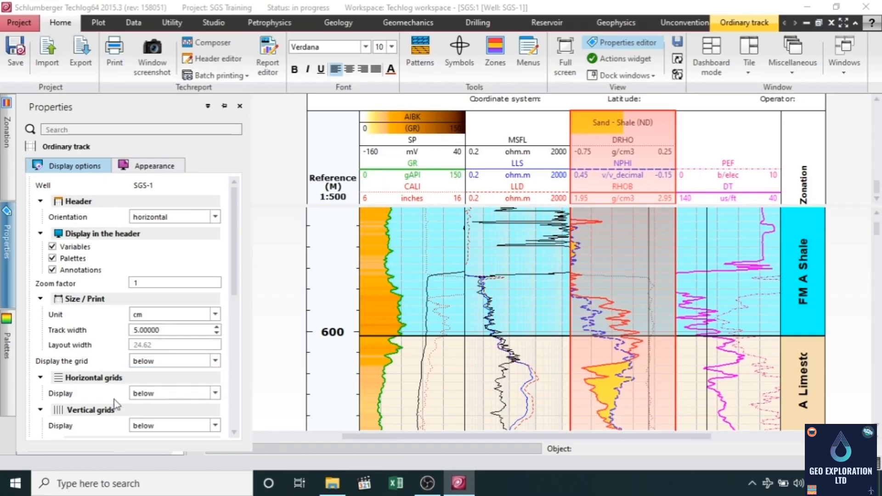
Step: Try other line counts for the main vertical grid of the Sand - Shale track and return it to 4
{"action": "scroll", "coordinate": [177, 389], "scroll_direction": "down", "scroll_amount": 1}
{"action": "scroll", "coordinate": [177, 390], "scroll_direction": "down", "scroll_amount": 2}
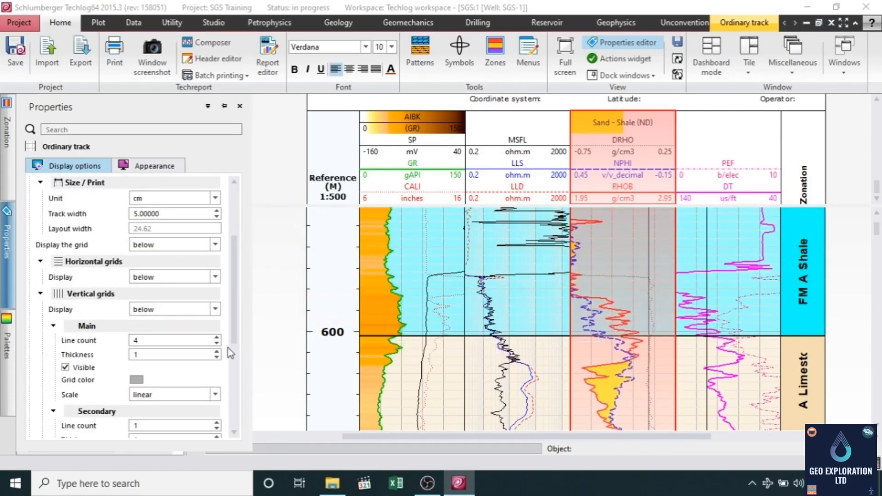
{"action": "left_click", "coordinate": [216, 338]}
{"action": "left_click", "coordinate": [216, 338]}
{"action": "left_click", "coordinate": [217, 338]}
{"action": "left_click", "coordinate": [216, 338]}
{"action": "left_click", "coordinate": [217, 338]}
{"action": "left_click", "coordinate": [217, 338]}
{"action": "left_click", "coordinate": [217, 344]}
{"action": "left_click", "coordinate": [216, 344]}
{"action": "left_click", "coordinate": [217, 343]}
{"action": "left_click", "coordinate": [216, 343]}
{"action": "left_click", "coordinate": [217, 343]}
{"action": "left_click", "coordinate": [216, 343]}
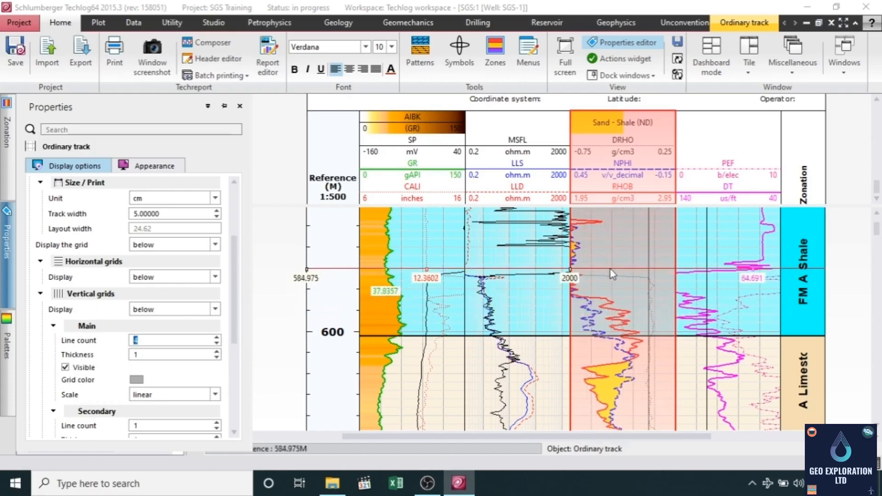
Step: Try a main vertical grid thickness of 7 in the Sand - Shale track and return it to 1
{"action": "left_click", "coordinate": [217, 351]}
{"action": "left_click", "coordinate": [216, 351]}
{"action": "left_click", "coordinate": [216, 351]}
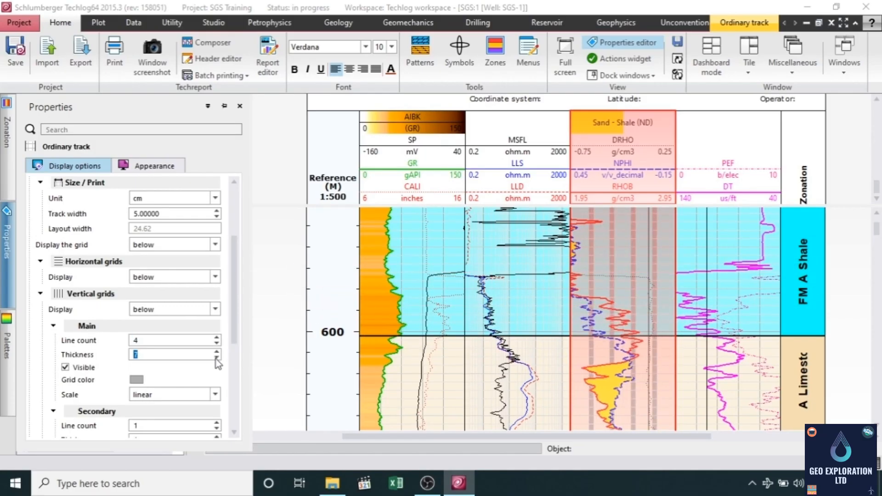
{"action": "left_click", "coordinate": [215, 359]}
{"action": "left_click", "coordinate": [216, 359]}
{"action": "left_click", "coordinate": [215, 359]}
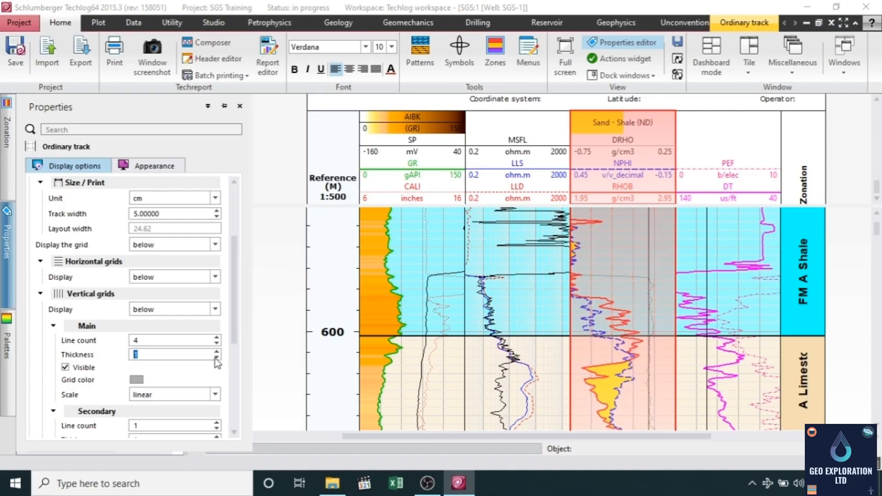
Step: Check the scale options of the main vertical grid in the Sand - Shale track and keep linear
{"action": "scroll", "coordinate": [197, 403], "scroll_direction": "down", "scroll_amount": 1}
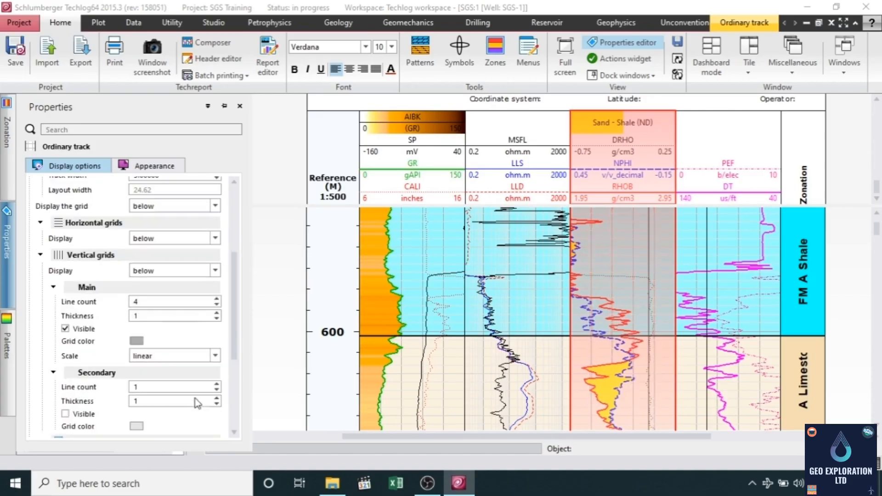
{"action": "left_click", "coordinate": [214, 359]}
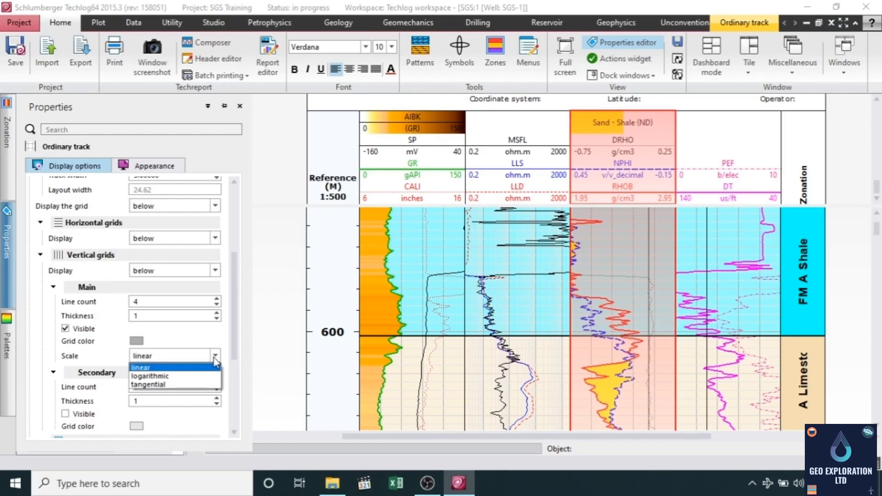
{"action": "left_click", "coordinate": [215, 366]}
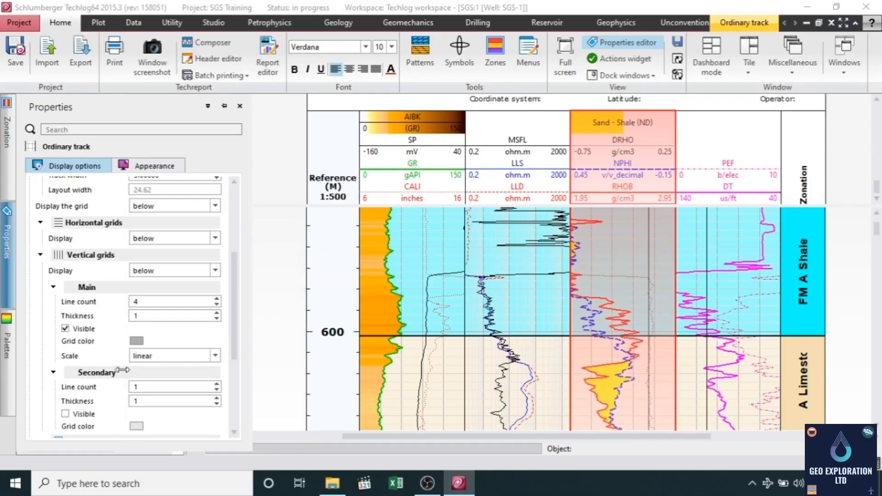
Step: Turn off the zones' area fill in the Sand - Shale (ND) track and deselect the track
{"action": "scroll", "coordinate": [105, 401], "scroll_direction": "down", "scroll_amount": 3}
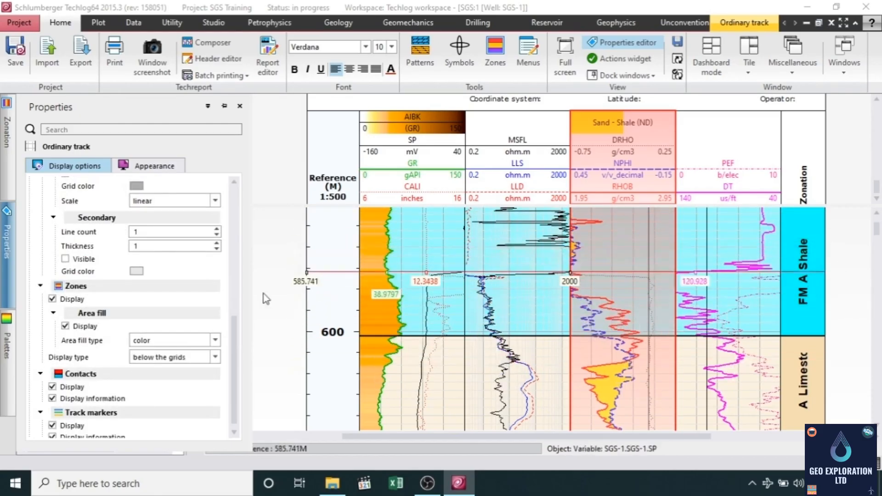
{"action": "left_click", "coordinate": [66, 326]}
{"action": "left_click", "coordinate": [66, 326]}
{"action": "left_click", "coordinate": [66, 326]}
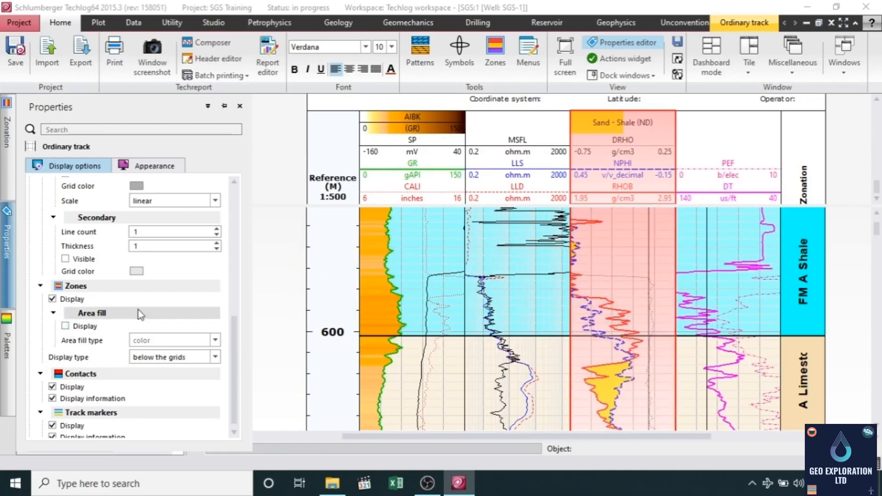
{"action": "left_click", "coordinate": [267, 264]}
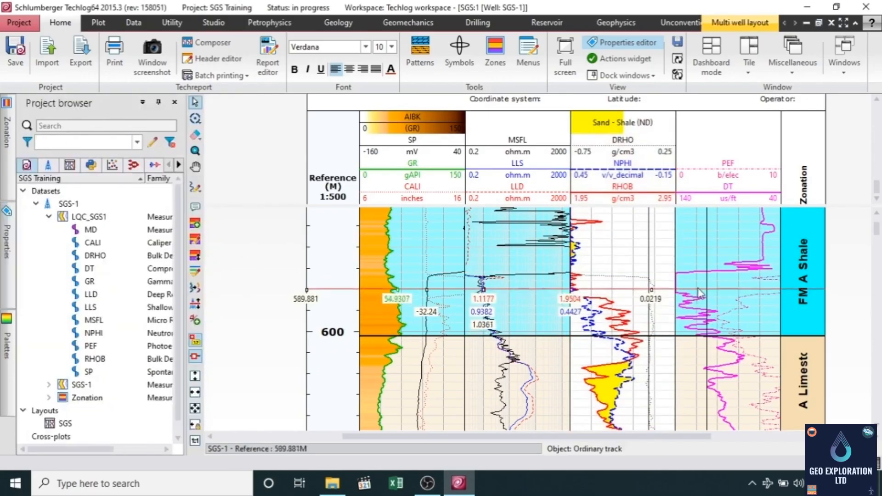
Step: Turn off the zones' area fill in the gamma ray, resistivity and PEF/DT tracks together and deselect them
{"action": "left_click", "coordinate": [436, 265]}
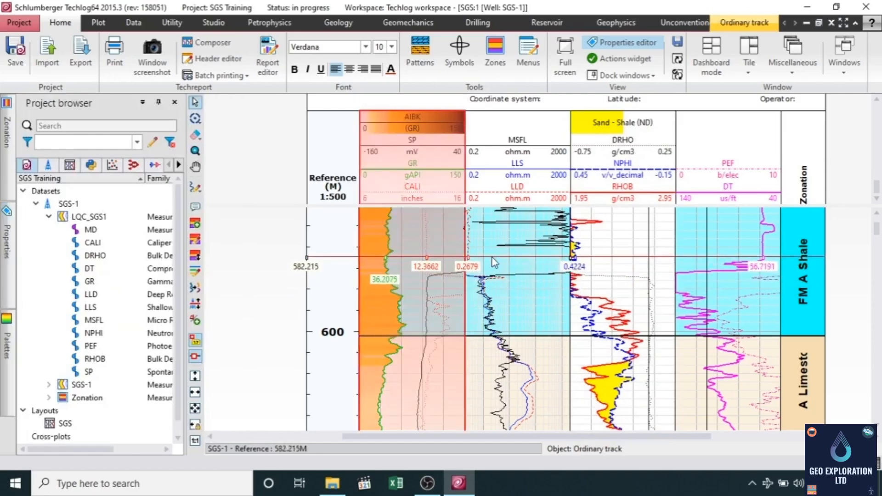
{"action": "left_click", "coordinate": [522, 295], "text": "ctrl"}
{"action": "left_click", "coordinate": [737, 299]}
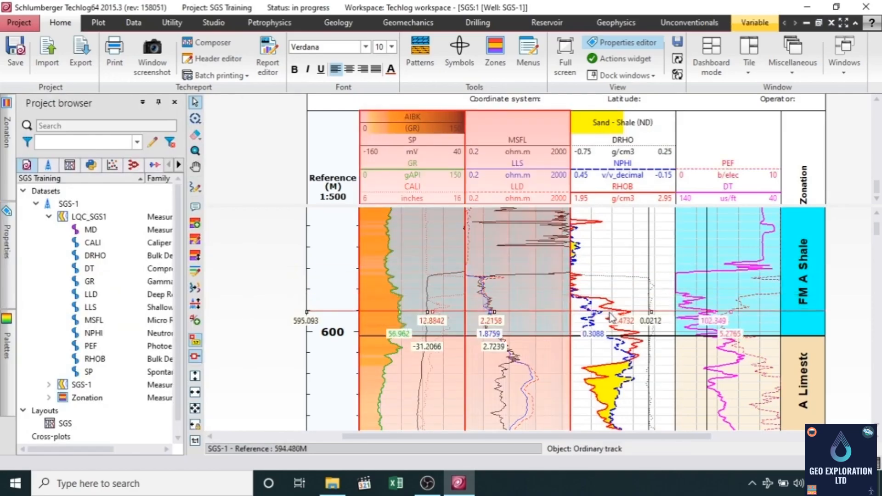
{"action": "left_click", "coordinate": [774, 329], "text": "ctrl"}
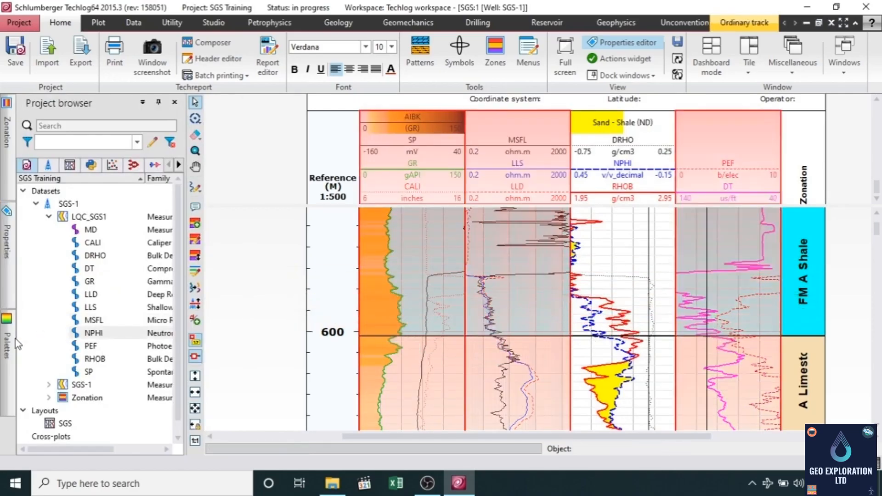
{"action": "mouse_move", "coordinate": [8, 285]}
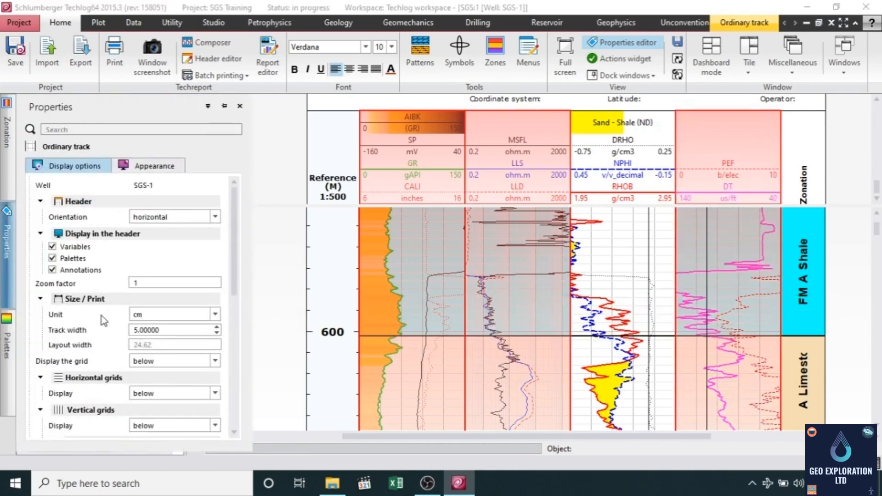
{"action": "scroll", "coordinate": [105, 343], "scroll_direction": "down", "scroll_amount": 6}
{"action": "scroll", "coordinate": [106, 342], "scroll_direction": "down", "scroll_amount": 3}
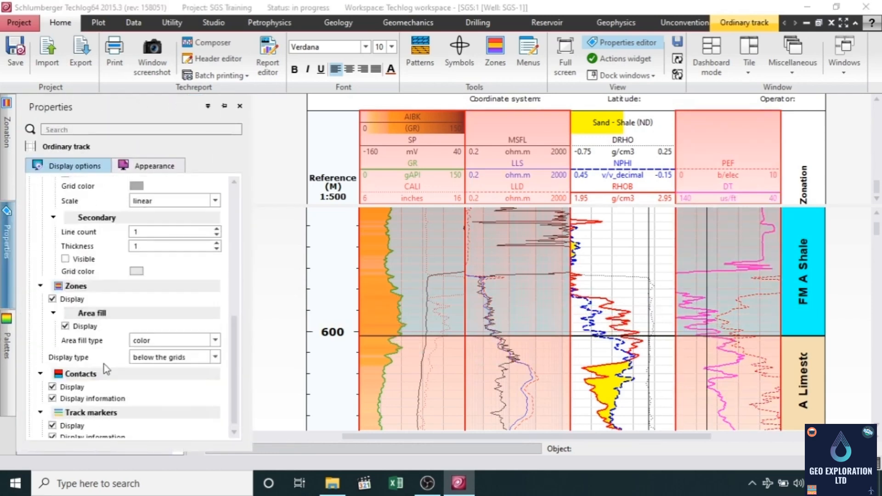
{"action": "left_click", "coordinate": [65, 326]}
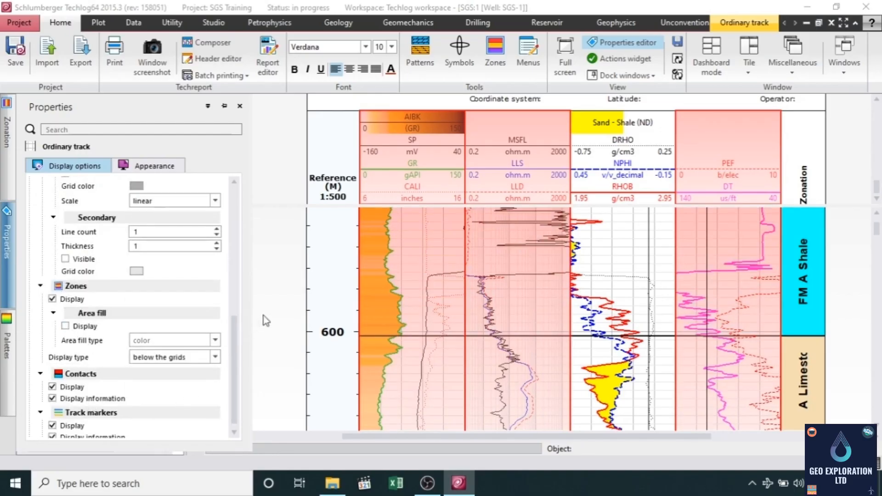
{"action": "left_click", "coordinate": [533, 297]}
{"action": "scroll", "coordinate": [579, 320], "scroll_direction": "down", "scroll_amount": 5}
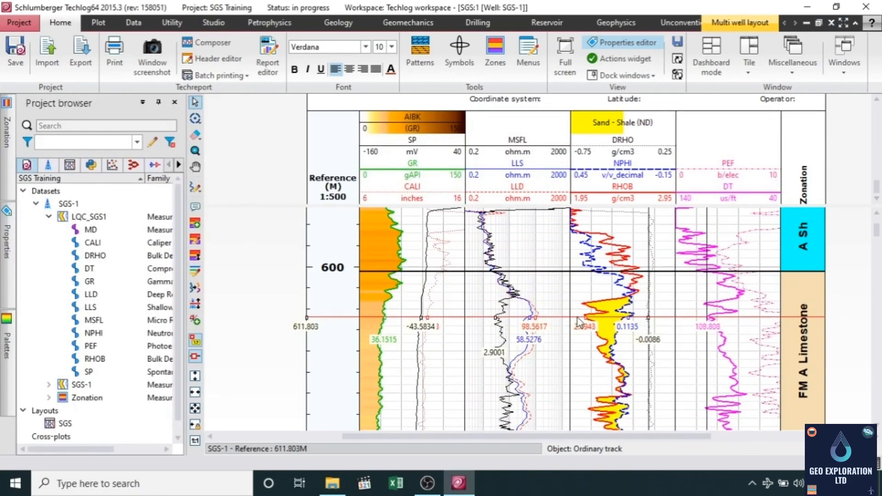
Step: Examine the zones and curves along the log between about 600 and 820 m
{"action": "scroll", "coordinate": [579, 321], "scroll_direction": "down", "scroll_amount": 5}
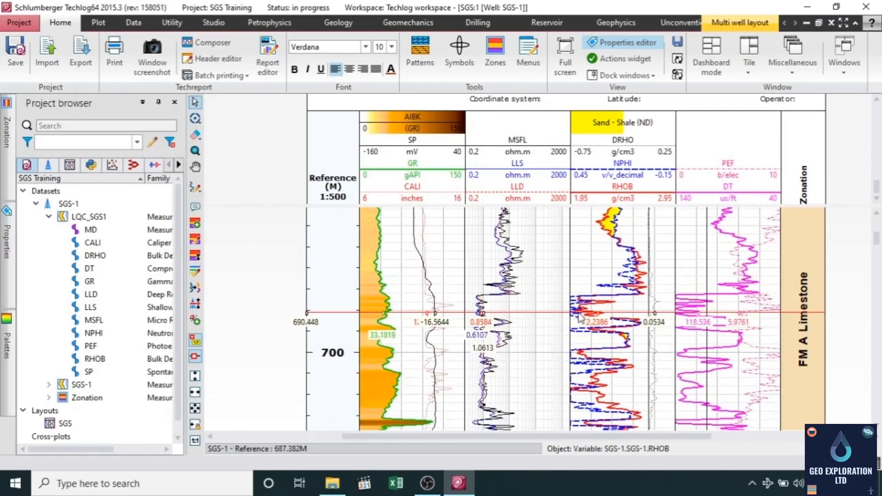
{"action": "scroll", "coordinate": [579, 324], "scroll_direction": "down", "scroll_amount": 6}
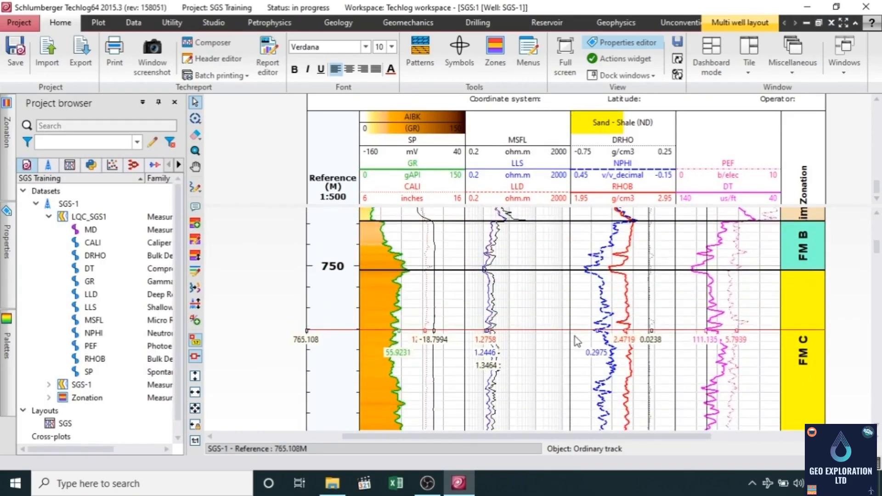
{"action": "scroll", "coordinate": [575, 336], "scroll_direction": "down", "scroll_amount": 6}
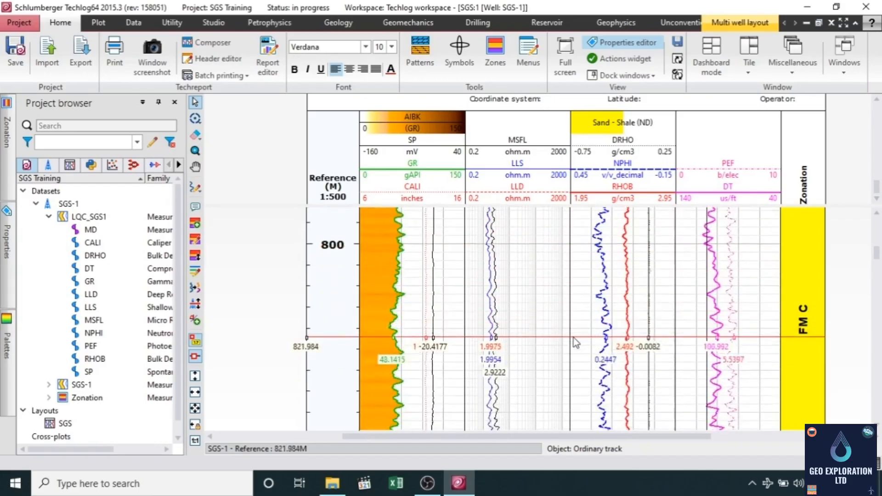
{"action": "scroll", "coordinate": [572, 338], "scroll_direction": "up", "scroll_amount": 6}
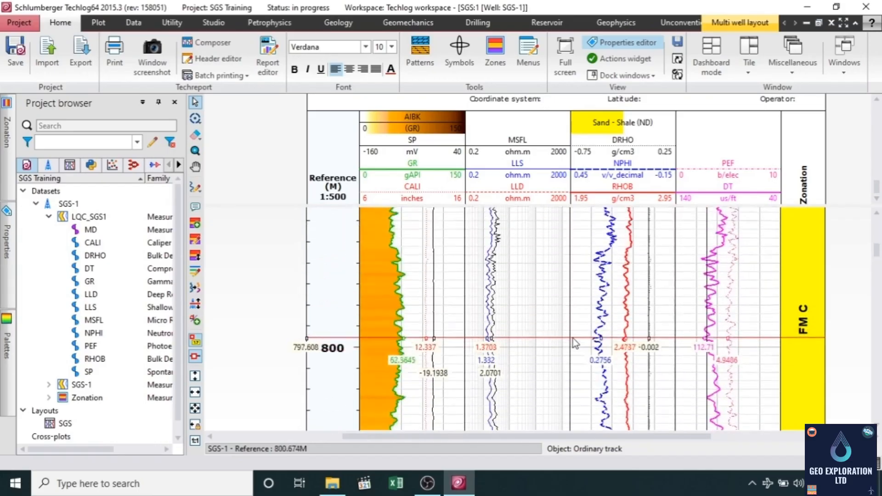
{"action": "scroll", "coordinate": [572, 342], "scroll_direction": "up", "scroll_amount": 6}
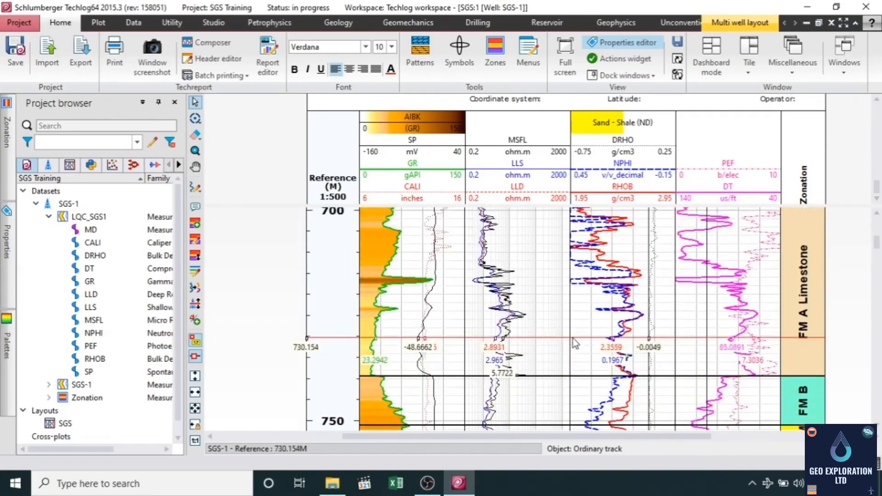
{"action": "scroll", "coordinate": [574, 342], "scroll_direction": "up", "scroll_amount": 6}
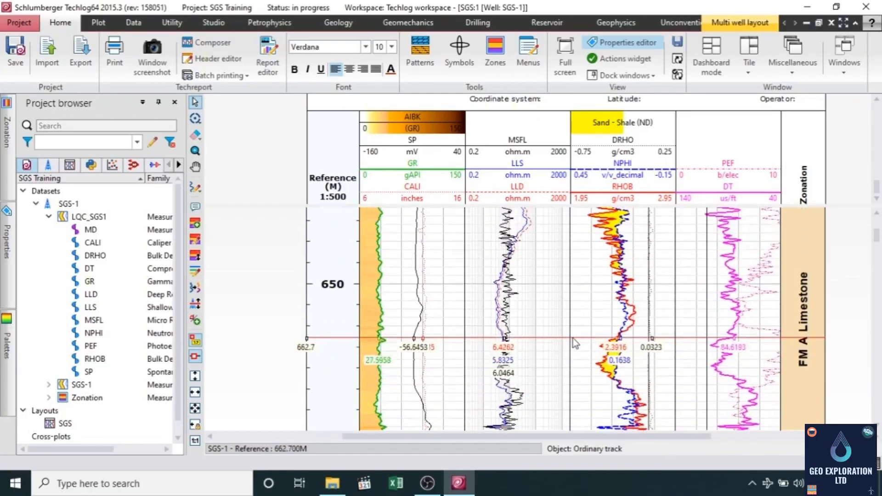
{"action": "scroll", "coordinate": [573, 338], "scroll_direction": "up", "scroll_amount": 4}
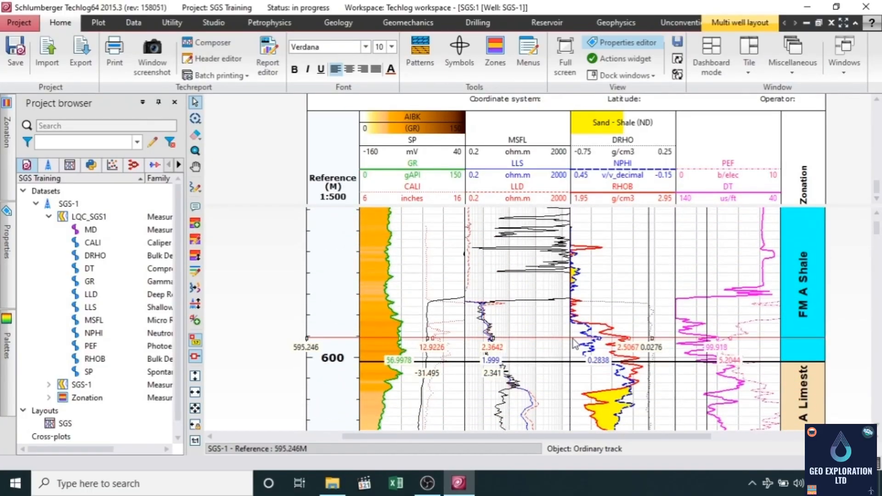
{"action": "scroll", "coordinate": [572, 339], "scroll_direction": "down", "scroll_amount": 1}
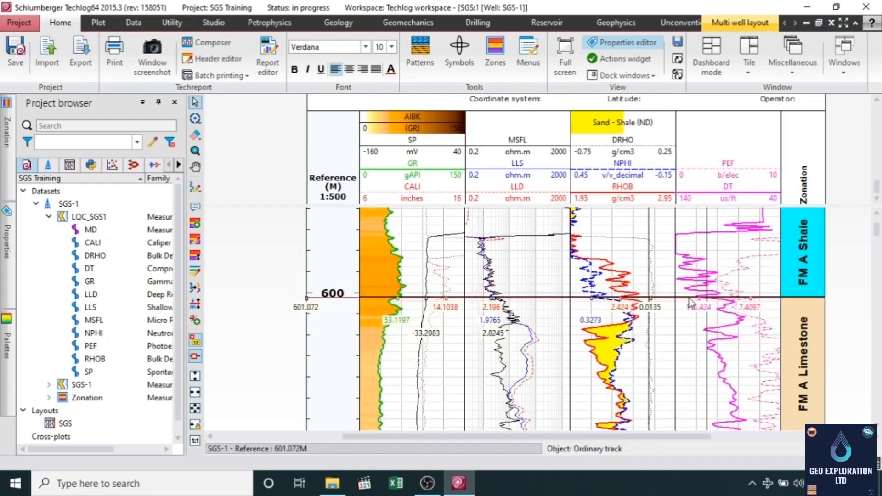
Step: Shift the boundary between FM A Shale and FM A Limestone slightly deeper, near 601 m
{"action": "left_click", "coordinate": [197, 258]}
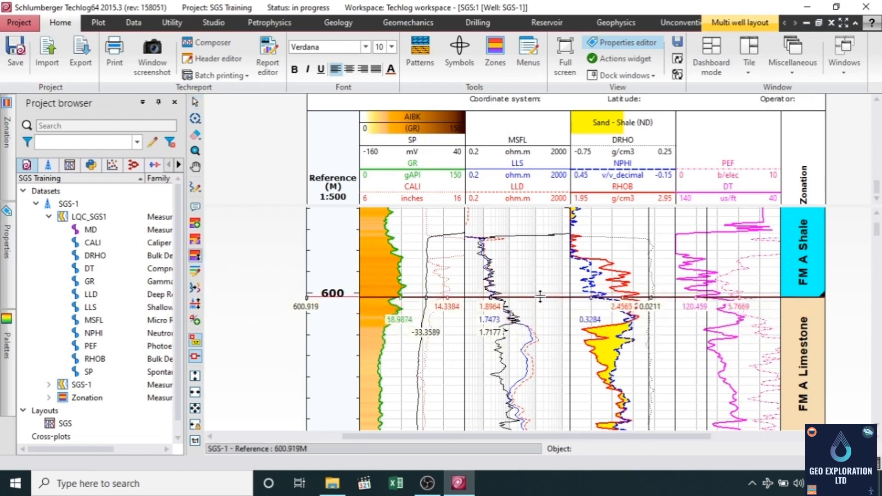
{"action": "mouse_move", "coordinate": [541, 296]}
{"action": "left_mouse_down"}
{"action": "mouse_move", "coordinate": [549, 358]}
{"action": "mouse_move", "coordinate": [555, 299]}
{"action": "left_mouse_up"}
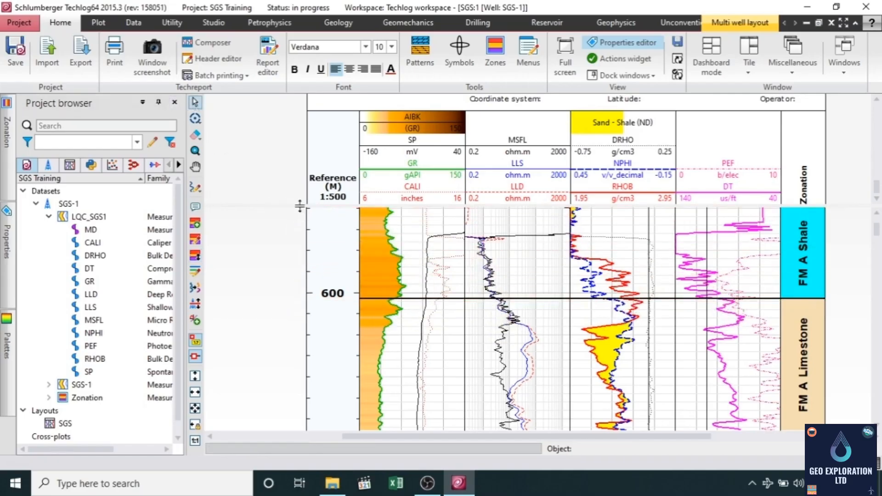
Step: Load well SGS-1 into the Zone editor and display the depths of zone FM D from the Zonation dataset
{"action": "left_click", "coordinate": [135, 25]}
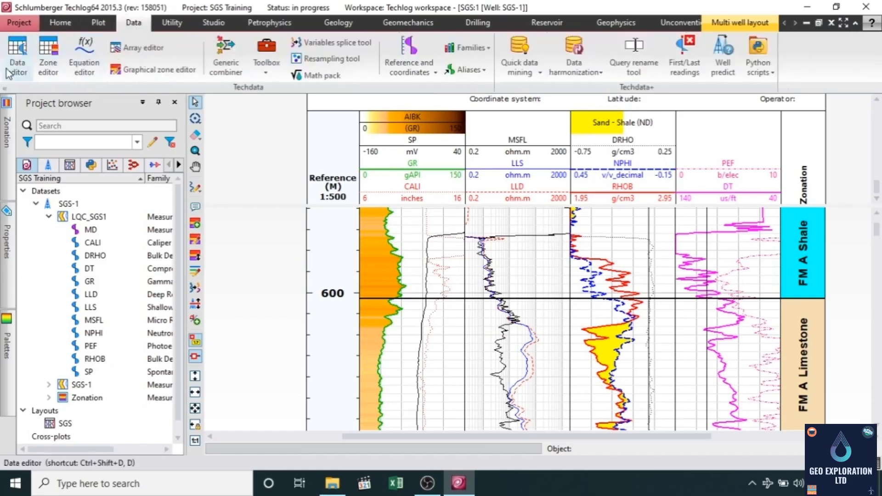
{"action": "left_click", "coordinate": [49, 68]}
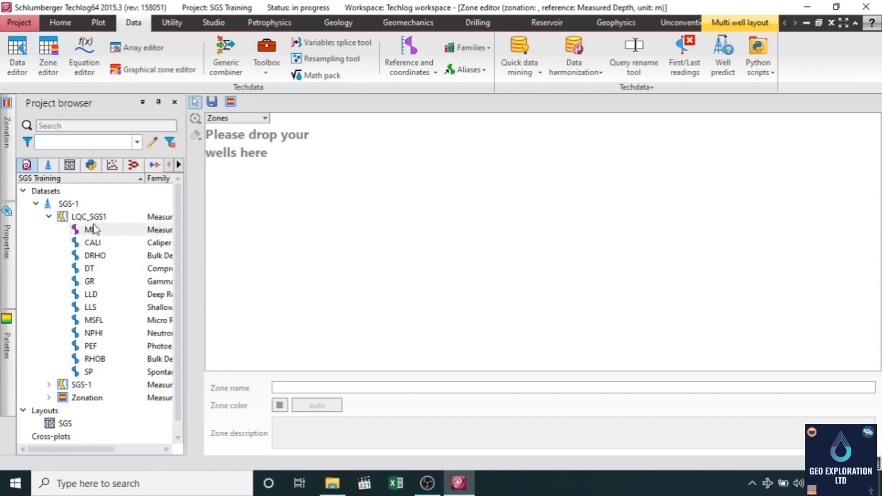
{"action": "left_click_drag", "start_coordinate": [68, 203], "coordinate": [404, 210]}
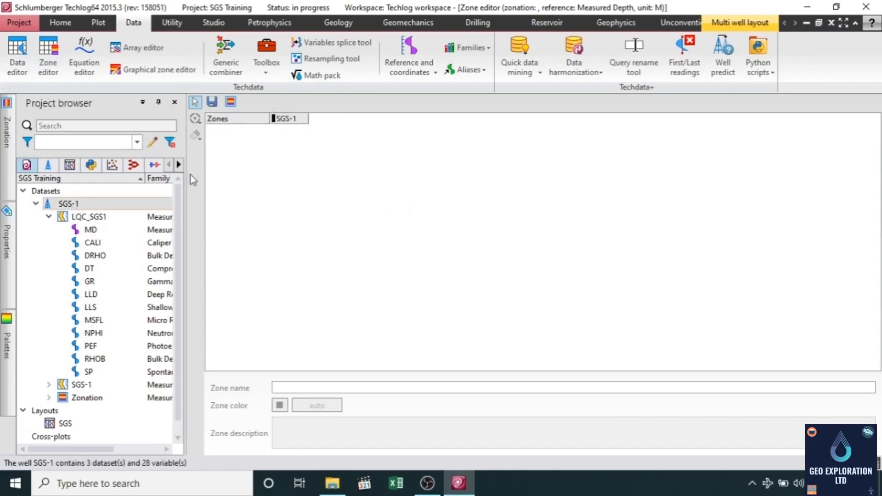
{"action": "left_click", "coordinate": [7, 133]}
{"action": "left_click", "coordinate": [50, 133]}
{"action": "left_click", "coordinate": [46, 156]}
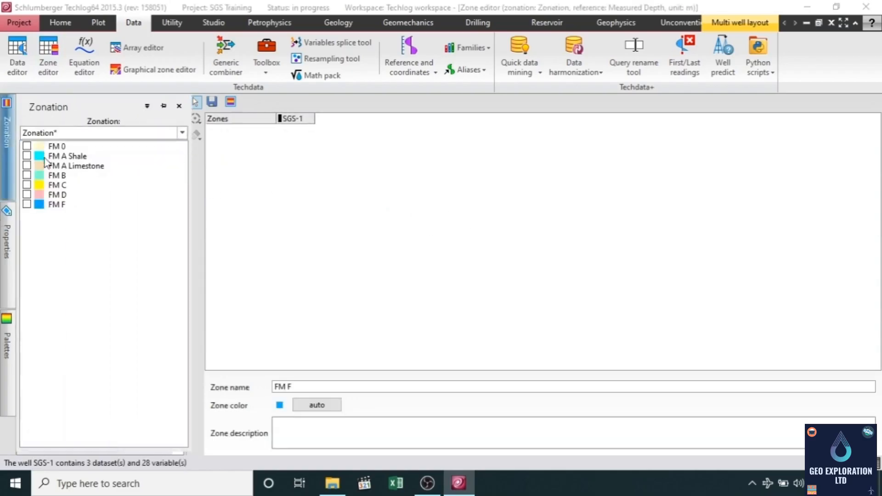
{"action": "left_click", "coordinate": [28, 195]}
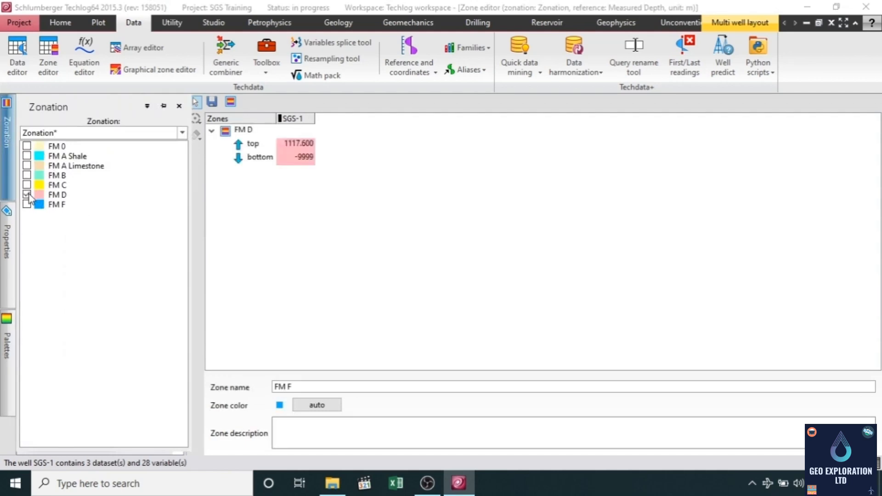
Step: Open the top depth of zone FM D for editing and keep its value
{"action": "double_click", "coordinate": [299, 143]}
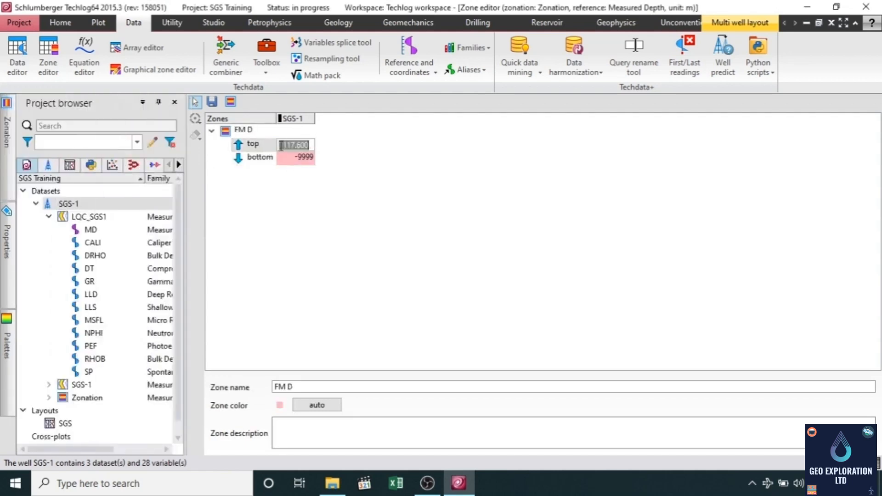
{"action": "left_click", "coordinate": [295, 144]}
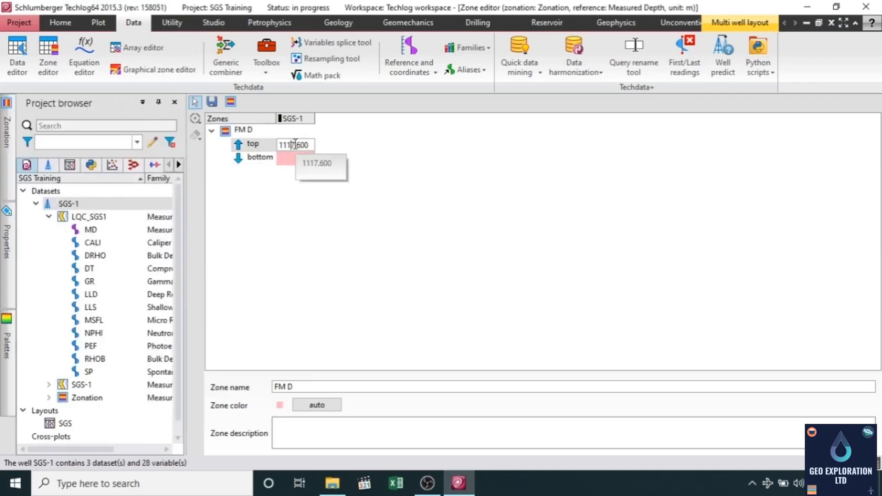
{"action": "key", "text": "Return"}
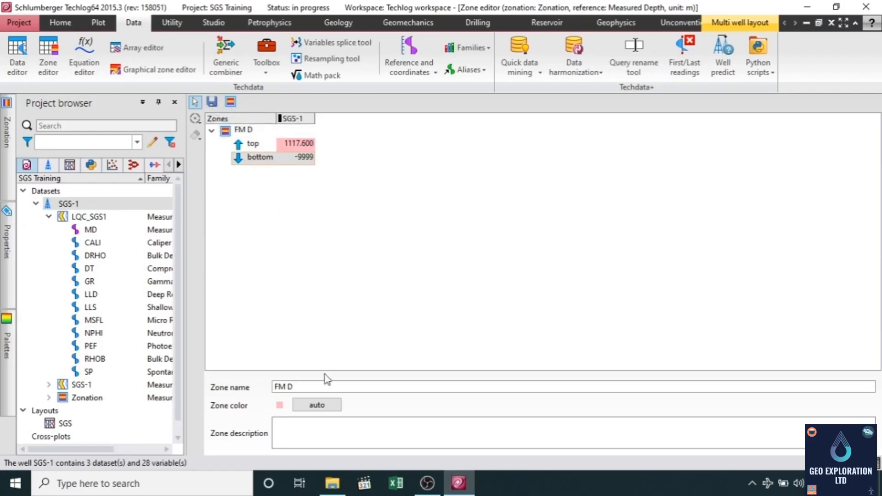
Step: Start adding a new zone, cancel it and close the Zone editor without saving the zonation
{"action": "left_click", "coordinate": [232, 108]}
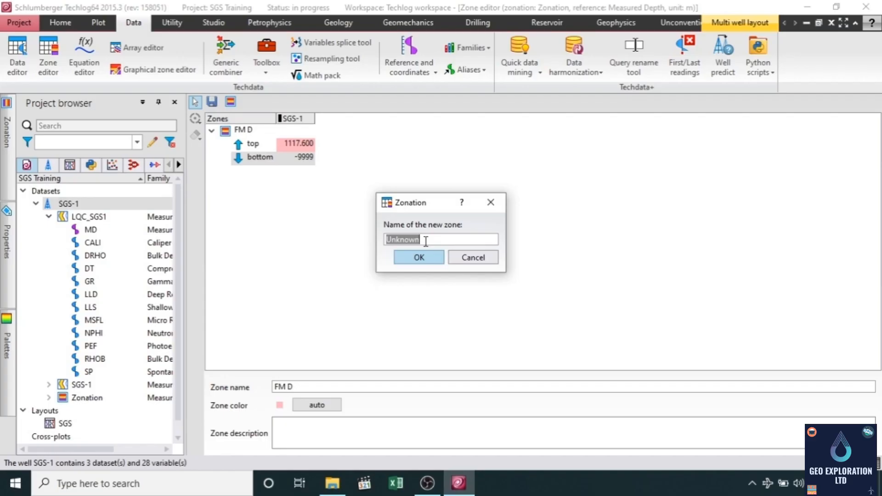
{"action": "left_click", "coordinate": [473, 260]}
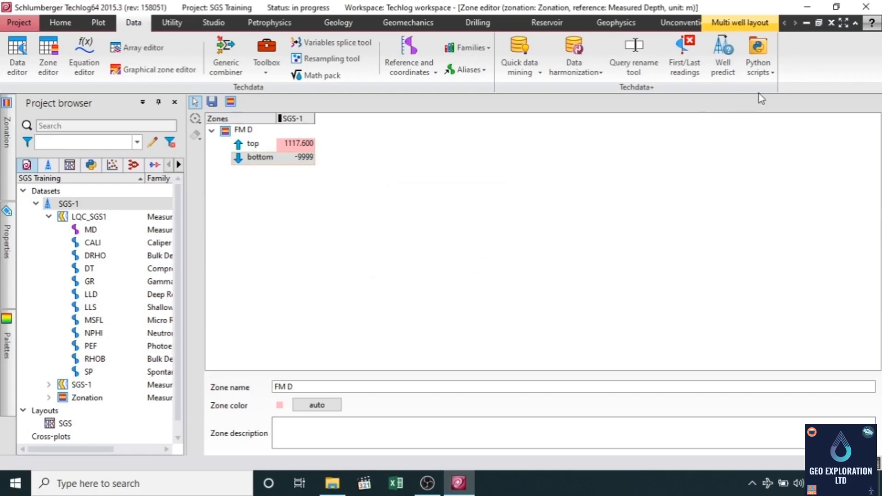
{"action": "left_click", "coordinate": [832, 23]}
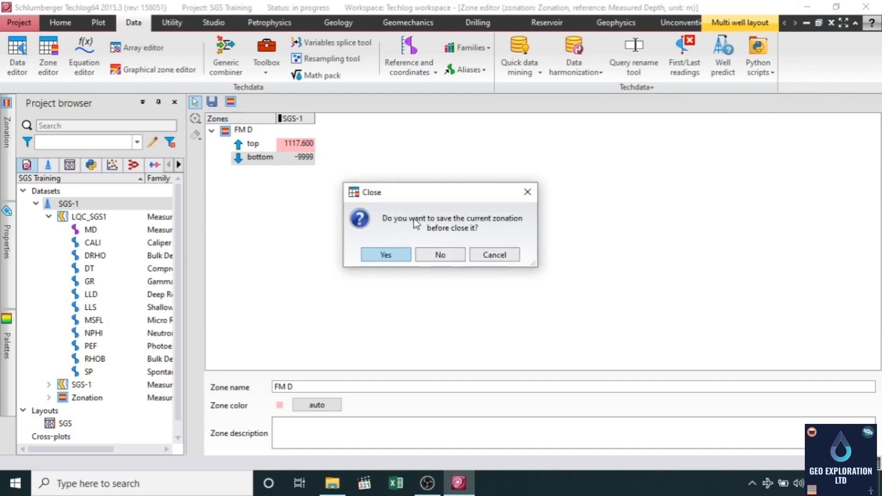
{"action": "left_click", "coordinate": [440, 256]}
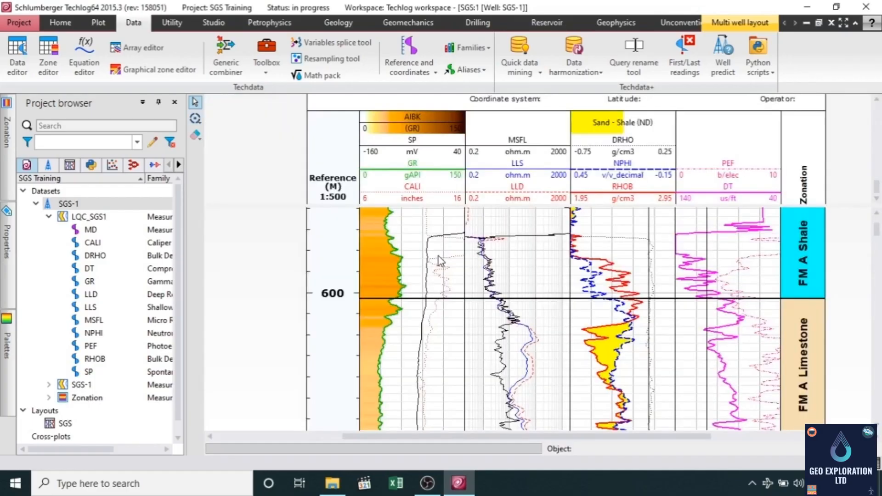
Step: Save the SGS layout and minimise its window
{"action": "scroll", "coordinate": [256, 267], "scroll_direction": "down", "scroll_amount": 5}
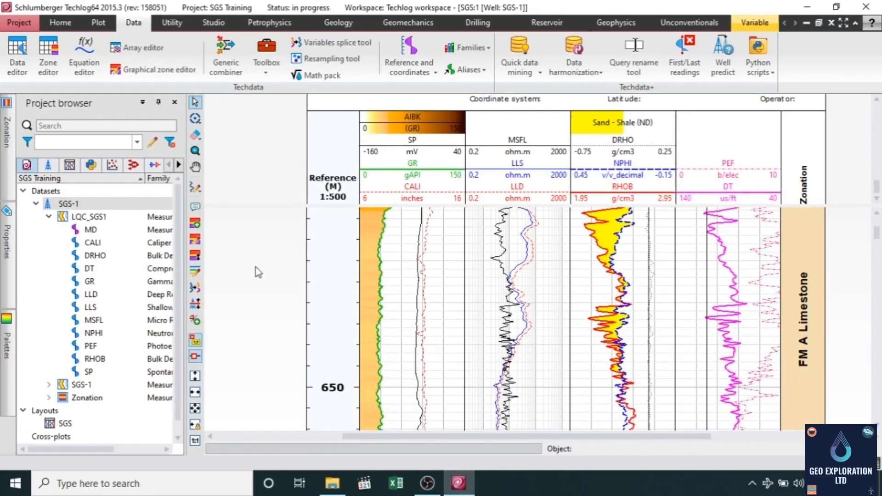
{"action": "scroll", "coordinate": [256, 268], "scroll_direction": "down", "scroll_amount": 5}
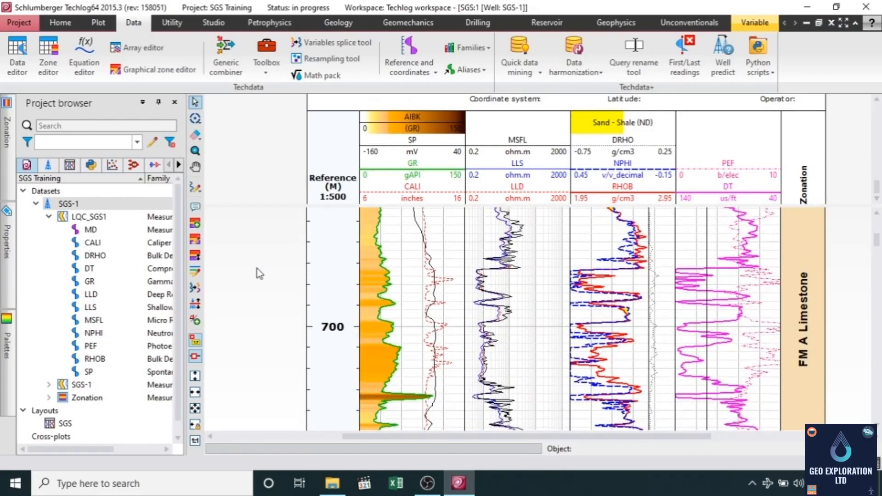
{"action": "left_click", "coordinate": [60, 22]}
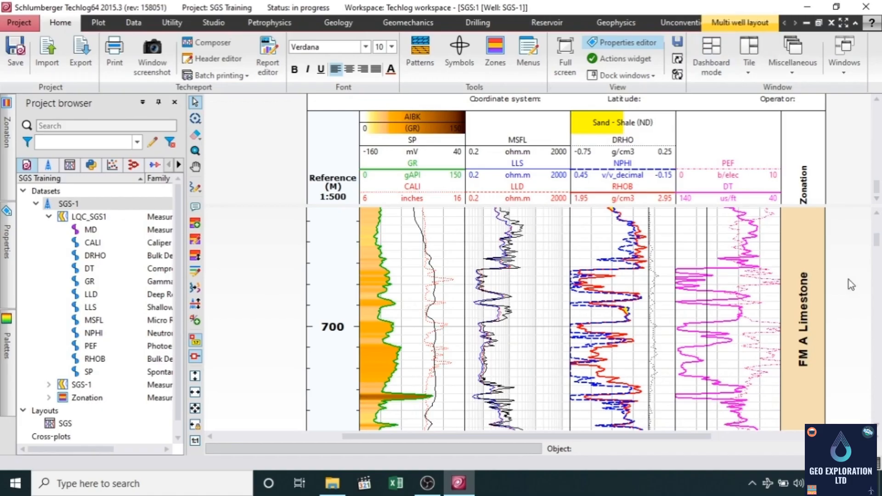
{"action": "left_click", "coordinate": [726, 24]}
{"action": "left_click", "coordinate": [268, 70]}
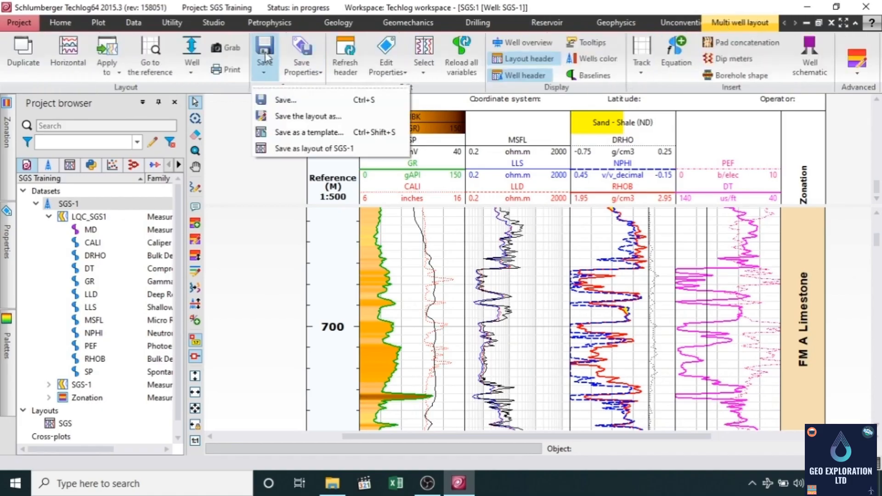
{"action": "left_click", "coordinate": [282, 98]}
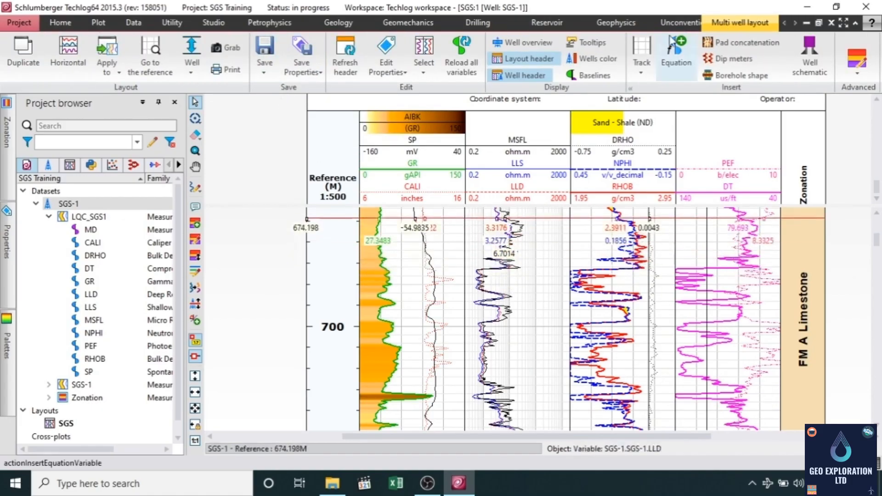
{"action": "left_click", "coordinate": [809, 23]}
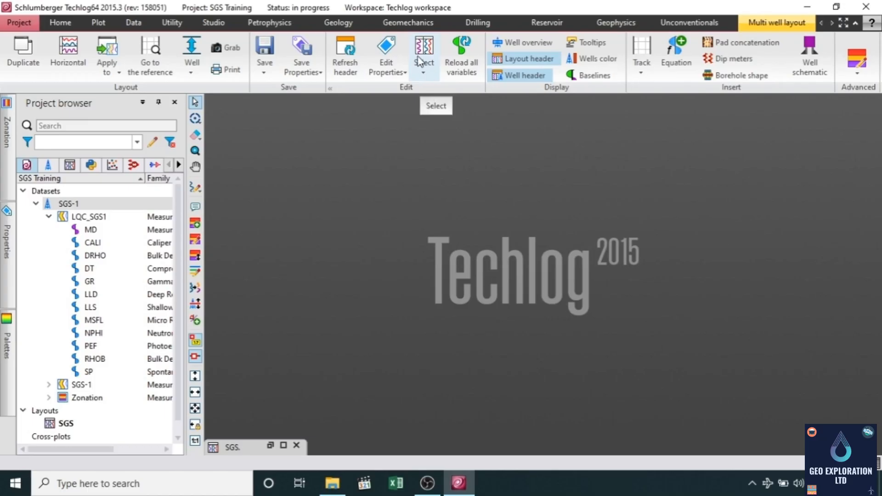
Step: Open the Formation temperature precomputation from Quanti and clear its assigned Depth input
{"action": "left_click", "coordinate": [276, 26]}
{"action": "left_click", "coordinate": [220, 72]}
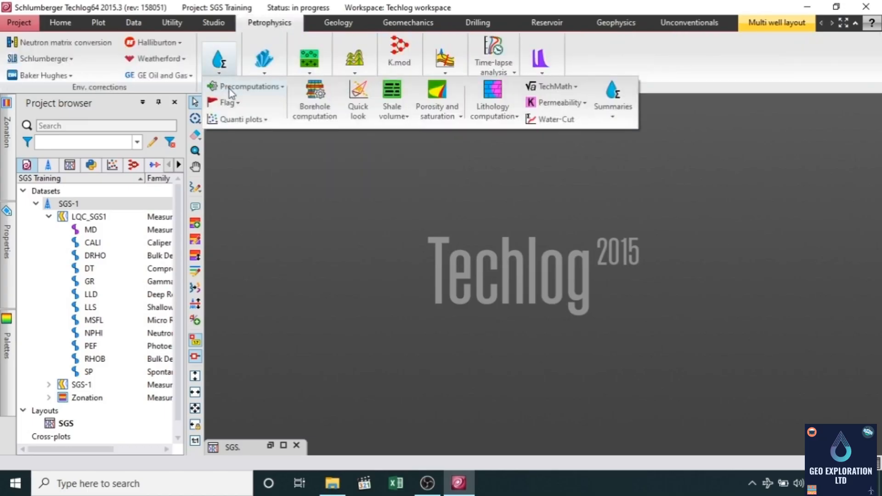
{"action": "left_click", "coordinate": [231, 88]}
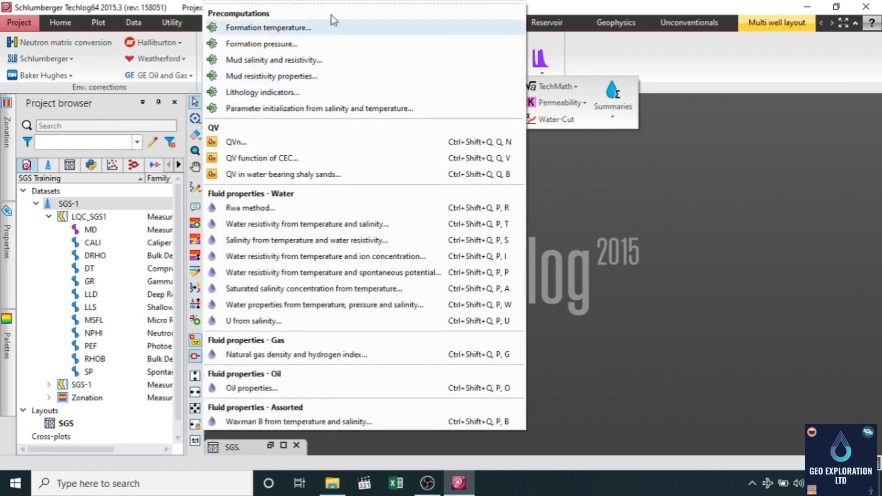
{"action": "left_click", "coordinate": [301, 28]}
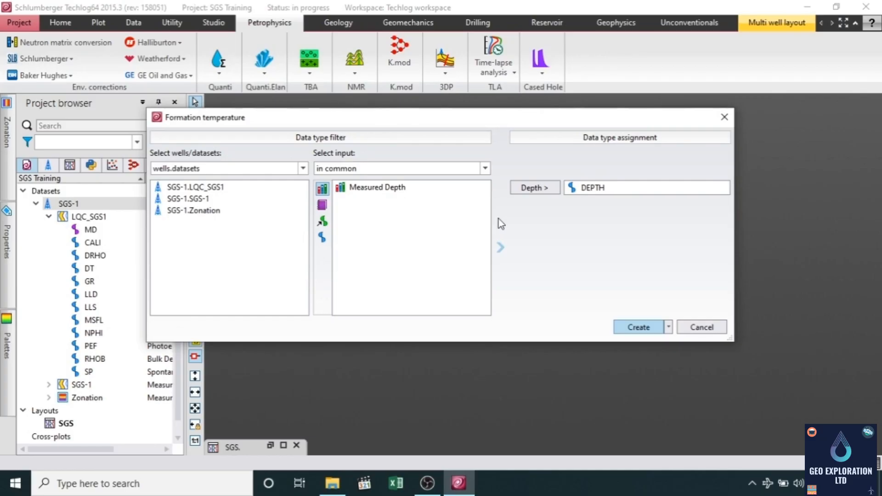
{"action": "left_click", "coordinate": [601, 189]}
{"action": "key", "text": "Delete"}
Step: Examine the families and variables available in the LQC_SGS1, Zonation and SGS-1 datasets for the Depth input
{"action": "left_click", "coordinate": [210, 189]}
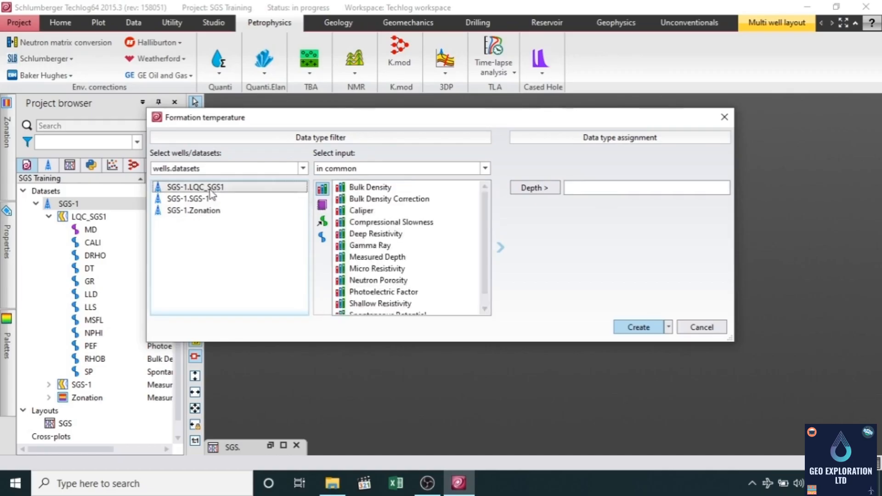
{"action": "left_click", "coordinate": [322, 204]}
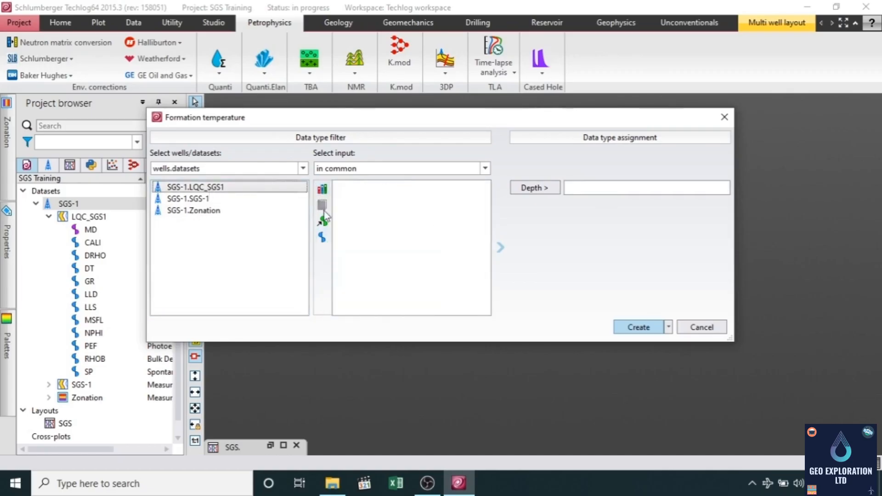
{"action": "left_click", "coordinate": [323, 237]}
{"action": "scroll", "coordinate": [470, 243], "scroll_direction": "down", "scroll_amount": 1}
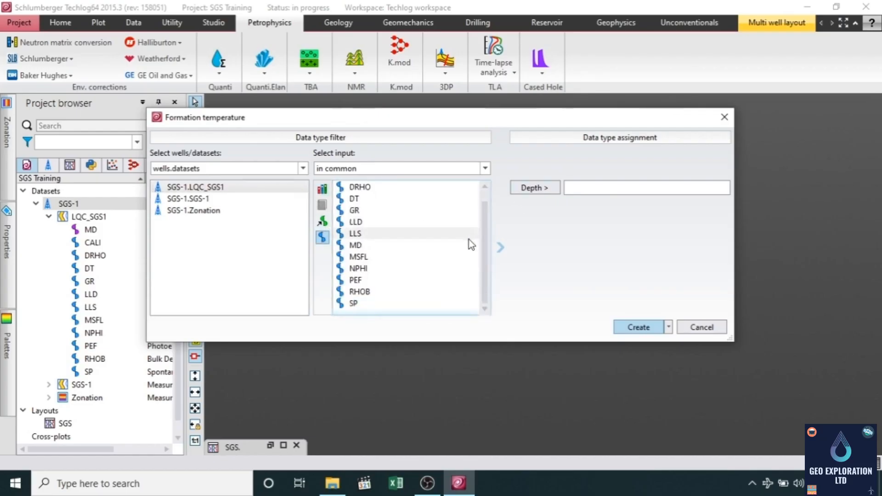
{"action": "scroll", "coordinate": [471, 243], "scroll_direction": "up", "scroll_amount": 1}
{"action": "scroll", "coordinate": [471, 243], "scroll_direction": "down", "scroll_amount": 1}
{"action": "scroll", "coordinate": [470, 244], "scroll_direction": "up", "scroll_amount": 1}
{"action": "scroll", "coordinate": [470, 243], "scroll_direction": "down", "scroll_amount": 1}
{"action": "left_click", "coordinate": [201, 209]}
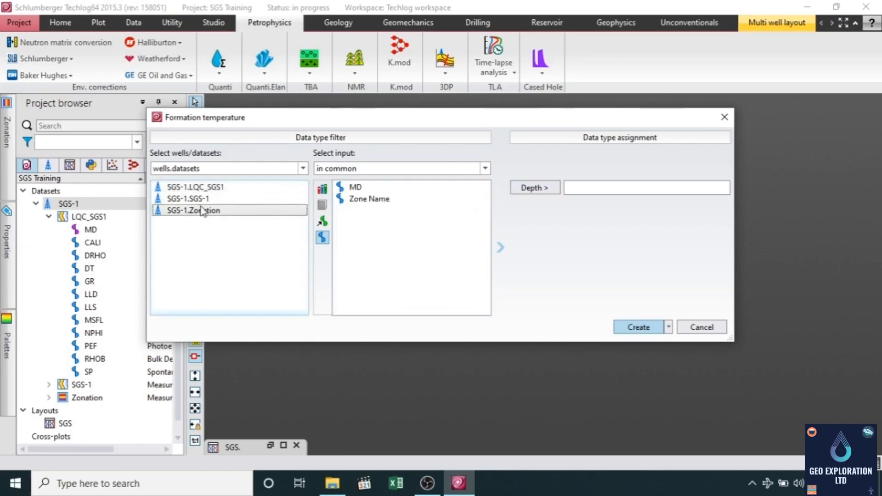
{"action": "left_click", "coordinate": [197, 199]}
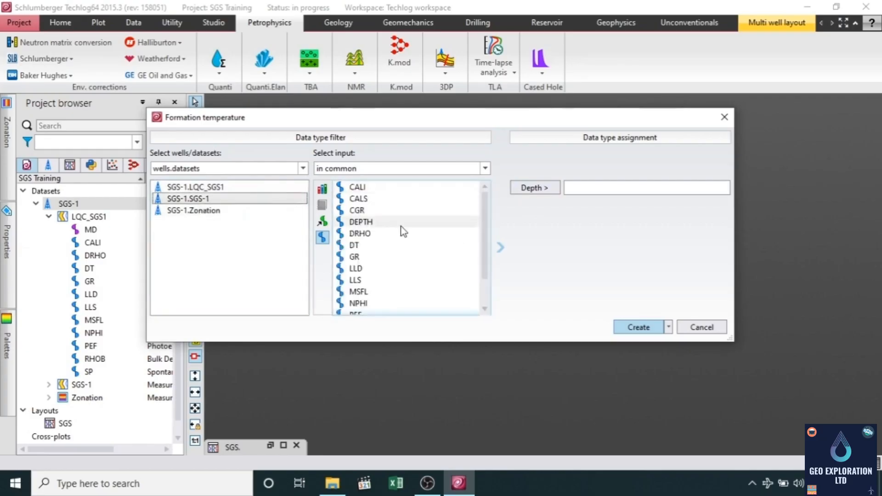
{"action": "scroll", "coordinate": [404, 230], "scroll_direction": "down", "scroll_amount": 1}
{"action": "scroll", "coordinate": [404, 231], "scroll_direction": "up", "scroll_amount": 1}
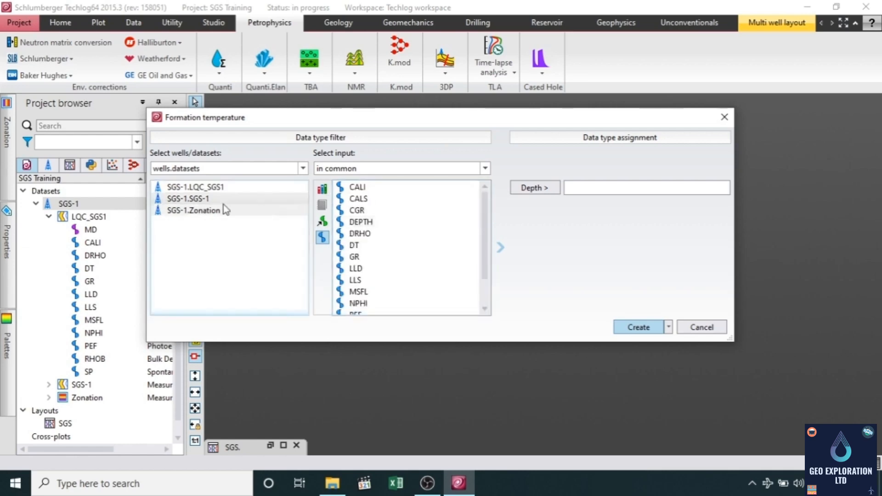
Step: Assign the MD variable of SGS-1.LQC_SGS1 as the Depth input and create the formation temperature method
{"action": "left_click", "coordinate": [205, 189]}
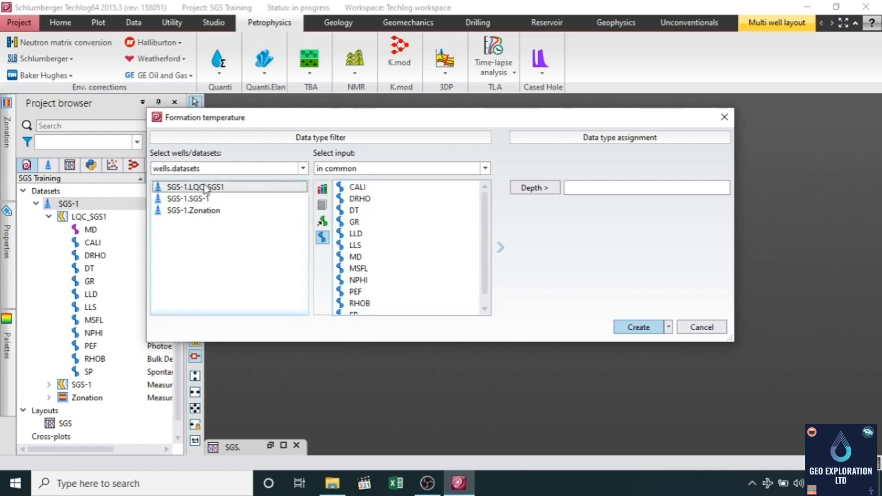
{"action": "left_click", "coordinate": [322, 189]}
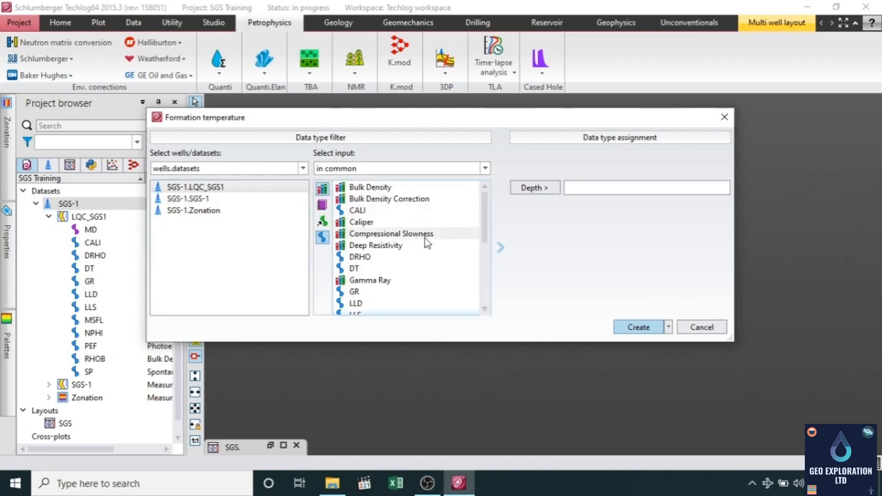
{"action": "scroll", "coordinate": [425, 234], "scroll_direction": "down", "scroll_amount": 1}
{"action": "scroll", "coordinate": [425, 227], "scroll_direction": "down", "scroll_amount": 1}
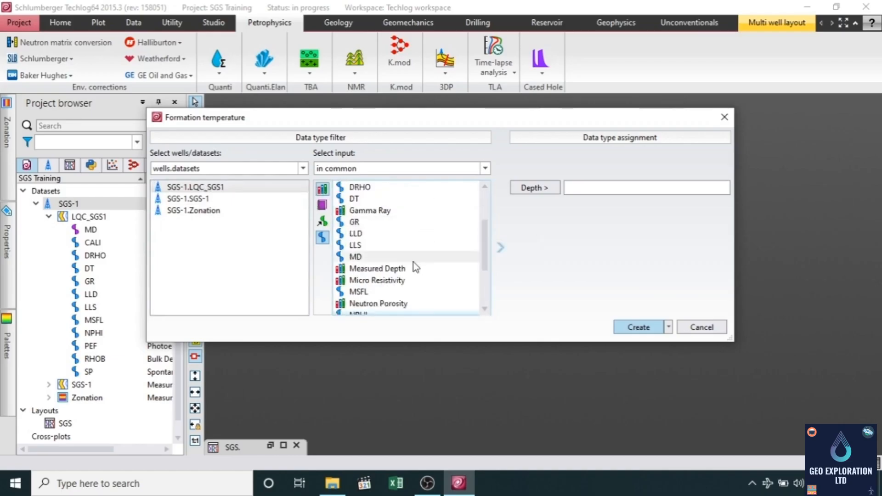
{"action": "left_click", "coordinate": [363, 257]}
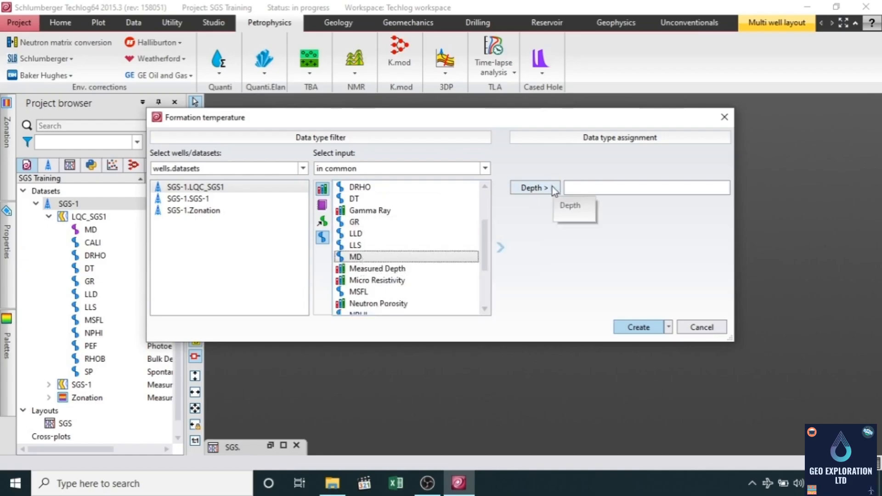
{"action": "left_click", "coordinate": [552, 187]}
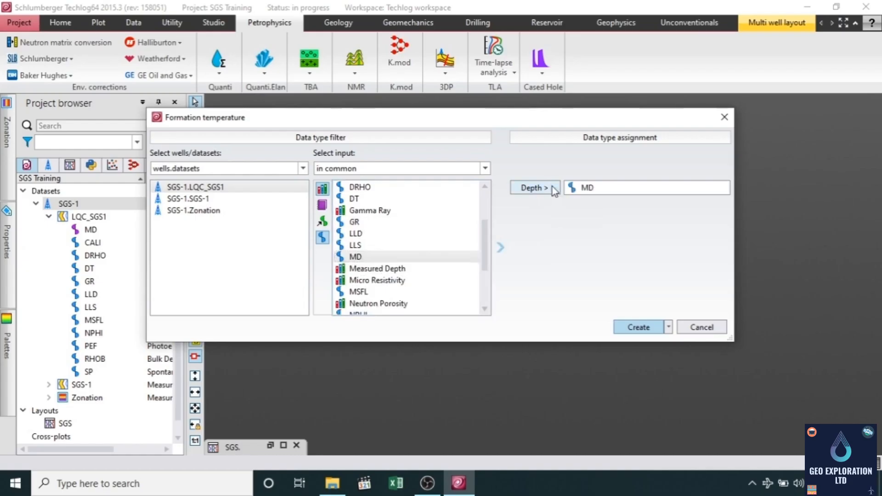
{"action": "left_click", "coordinate": [649, 328]}
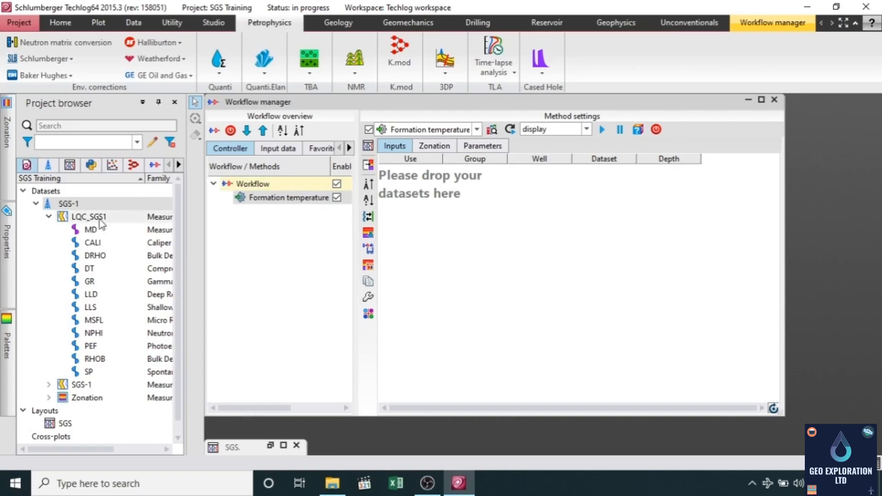
Step: Add the LQC_SGS1 dataset to the method's inputs, check its zonation and show its parameters in a widened Workflow manager window
{"action": "left_click_drag", "start_coordinate": [85, 221], "coordinate": [522, 226]}
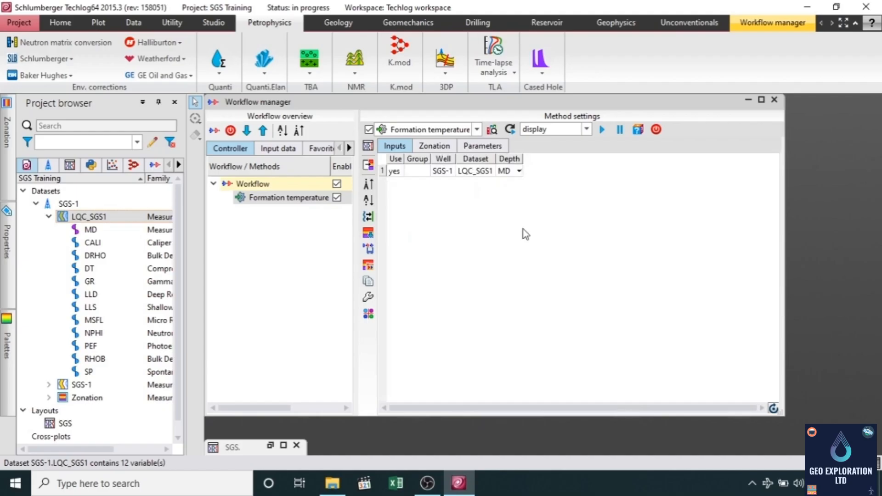
{"action": "left_click", "coordinate": [448, 151]}
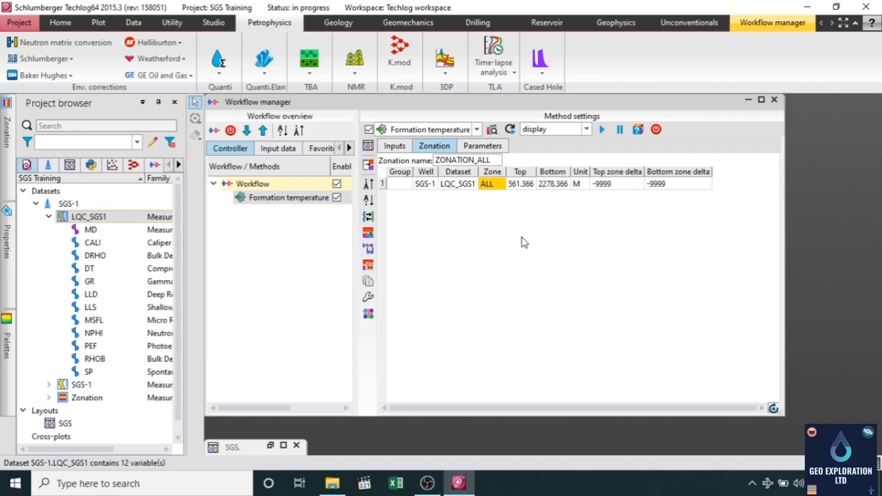
{"action": "left_click", "coordinate": [489, 148]}
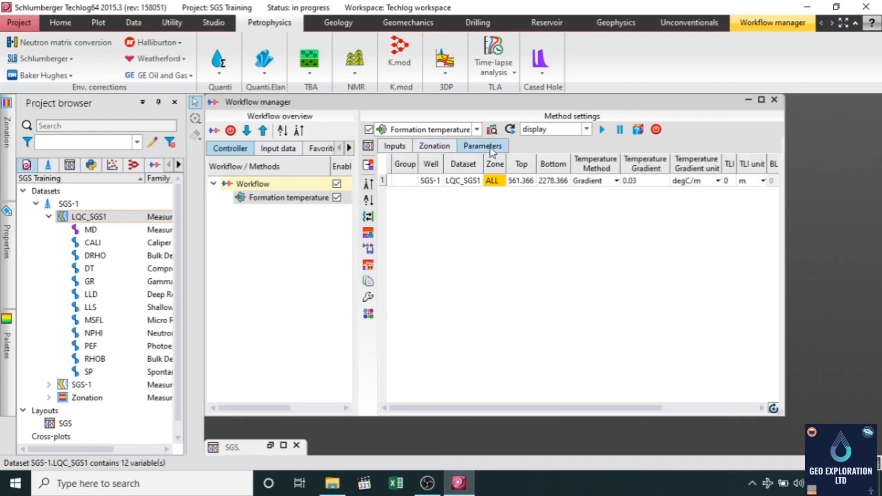
{"action": "left_click_drag", "start_coordinate": [783, 212], "coordinate": [863, 212]}
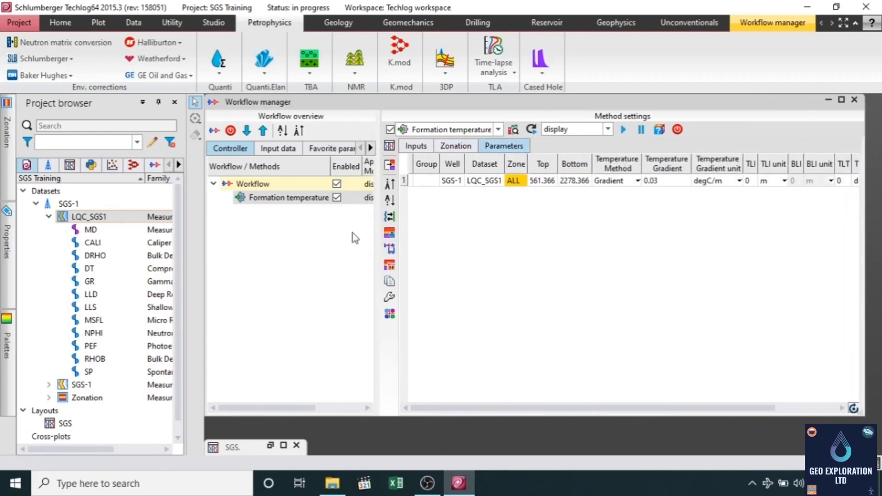
Step: Set the temperature method of zone ALL to TLI/BLI
{"action": "left_click", "coordinate": [626, 183]}
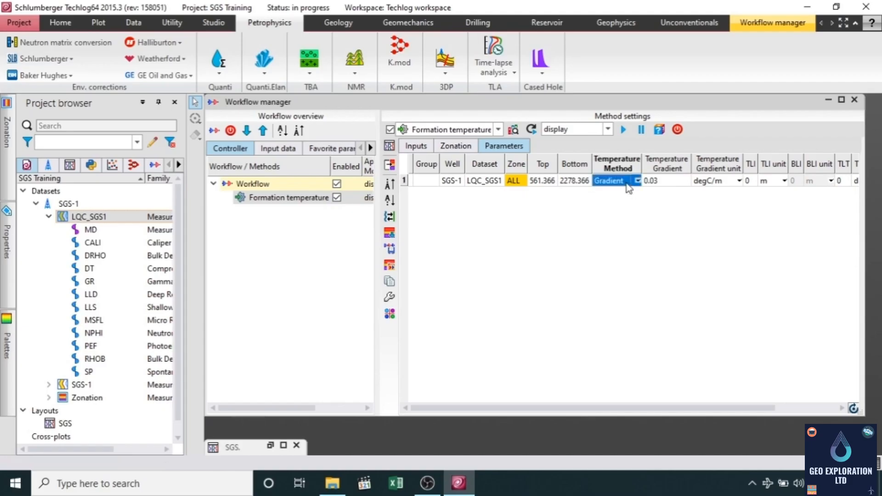
{"action": "left_click", "coordinate": [626, 183]}
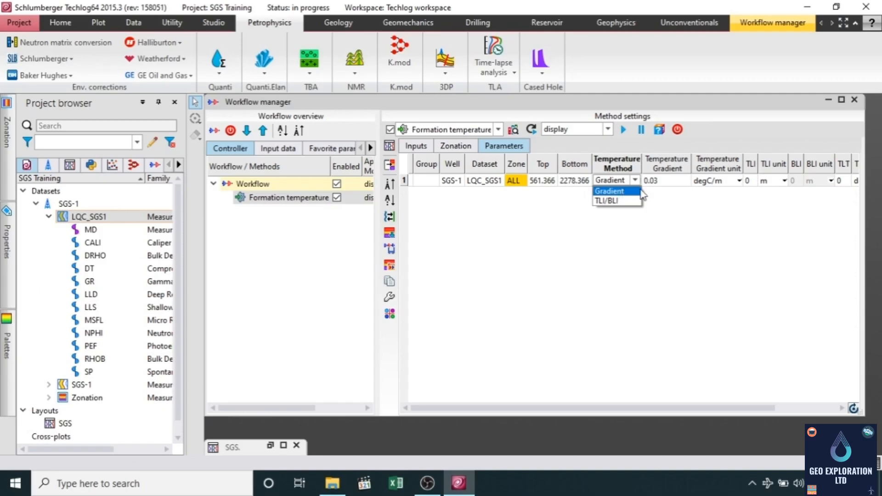
{"action": "left_click", "coordinate": [607, 201]}
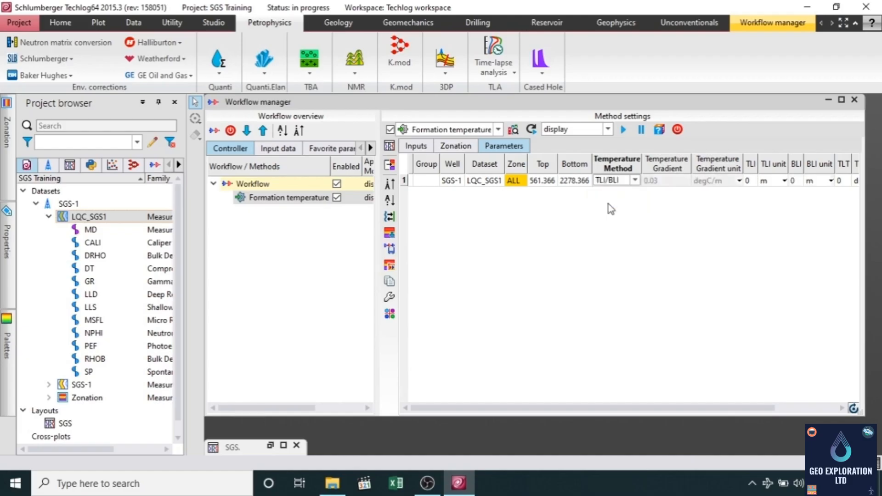
Step: Set the BLI depth of zone ALL to 2278.388 m and widen its column to fit the value
{"action": "left_click_drag", "start_coordinate": [643, 407], "coordinate": [704, 407]}
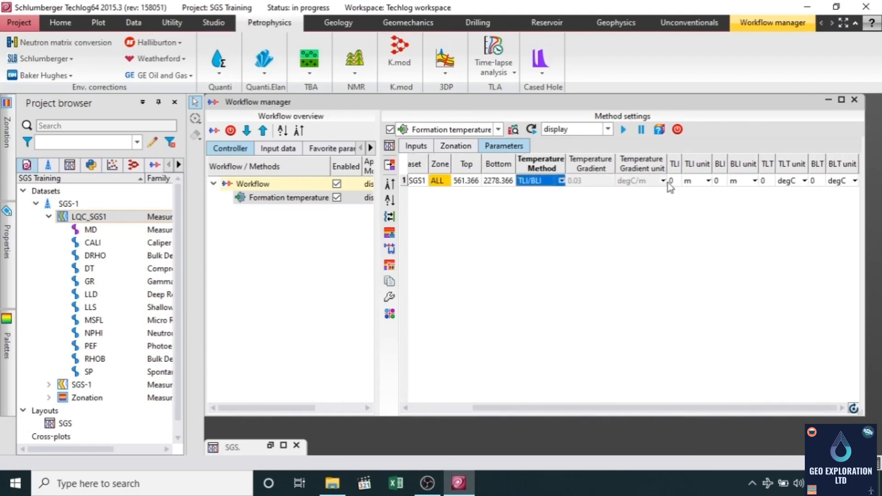
{"action": "left_click", "coordinate": [716, 182]}
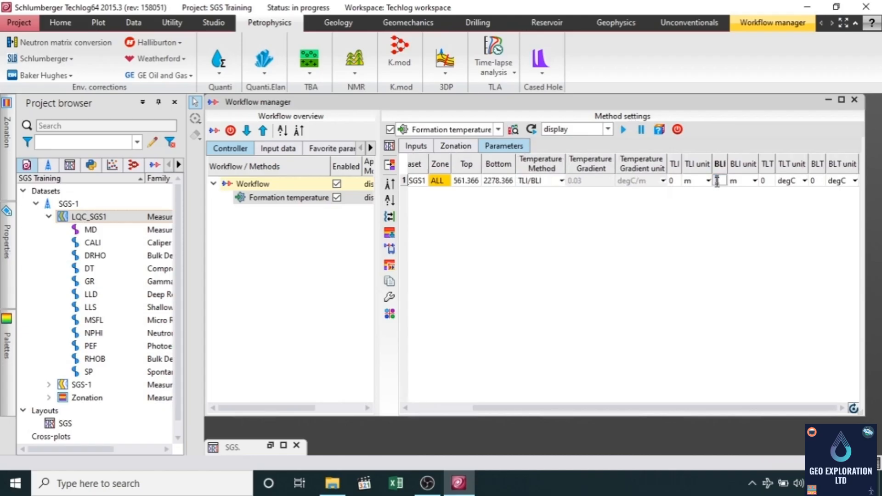
{"action": "left_click", "coordinate": [495, 184]}
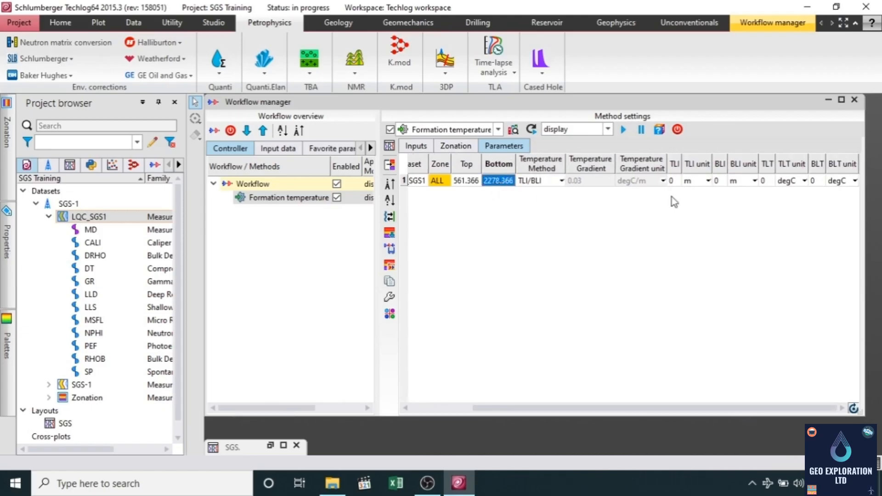
{"action": "left_click", "coordinate": [722, 181]}
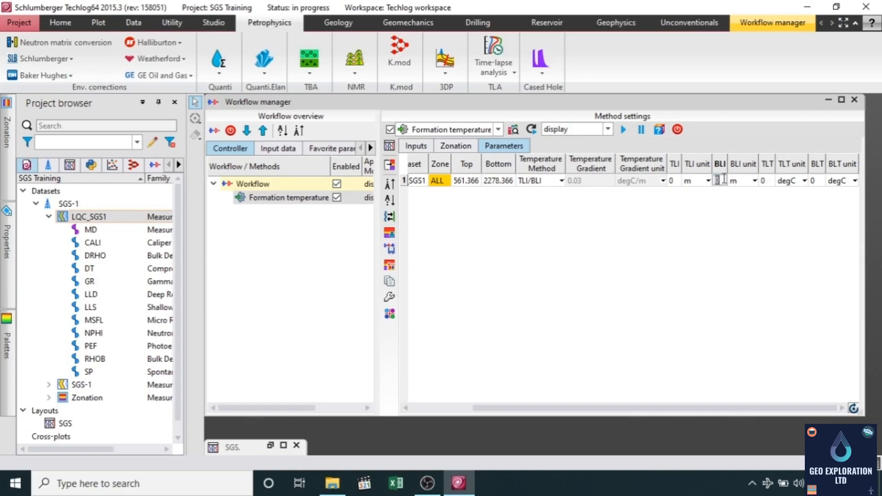
{"action": "type", "text": "2278.38"}
{"action": "key", "text": "Return"}
{"action": "double_click", "coordinate": [727, 162]}
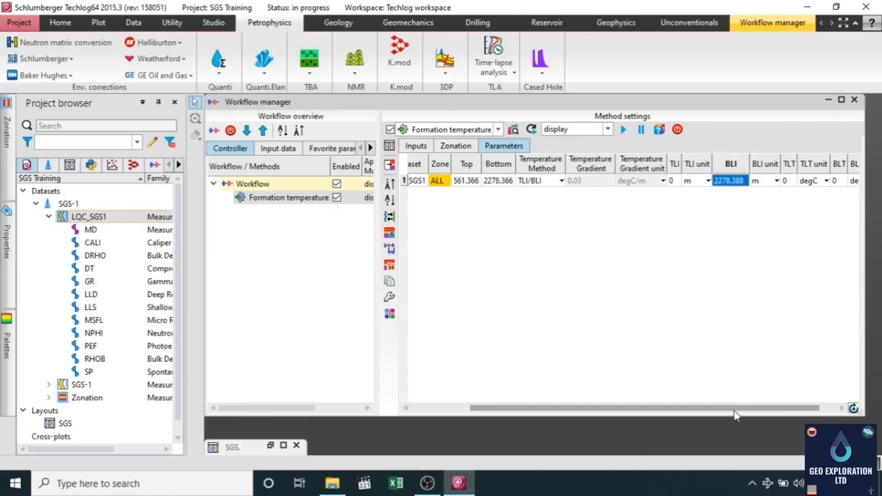
Step: Open Parameters.txt from the DATA folder in File Explorer and highlight the surface temperature value
{"action": "left_click_drag", "start_coordinate": [733, 408], "coordinate": [759, 412]}
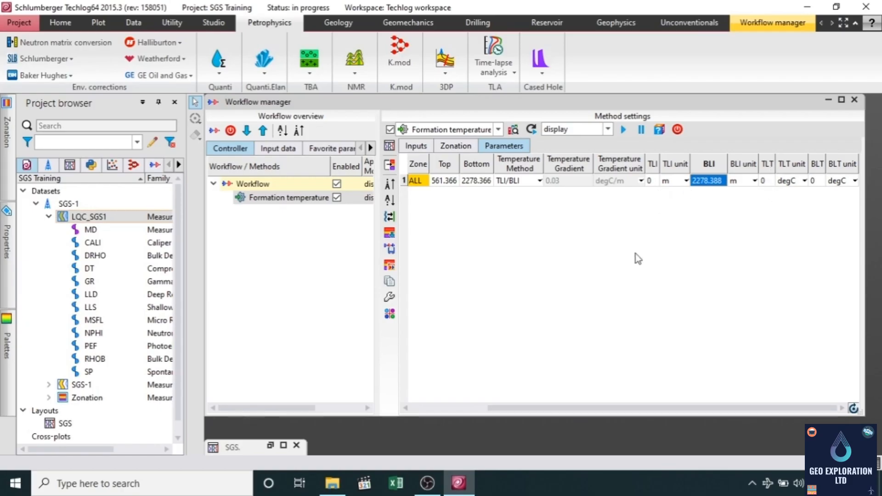
{"action": "left_click", "coordinate": [327, 491]}
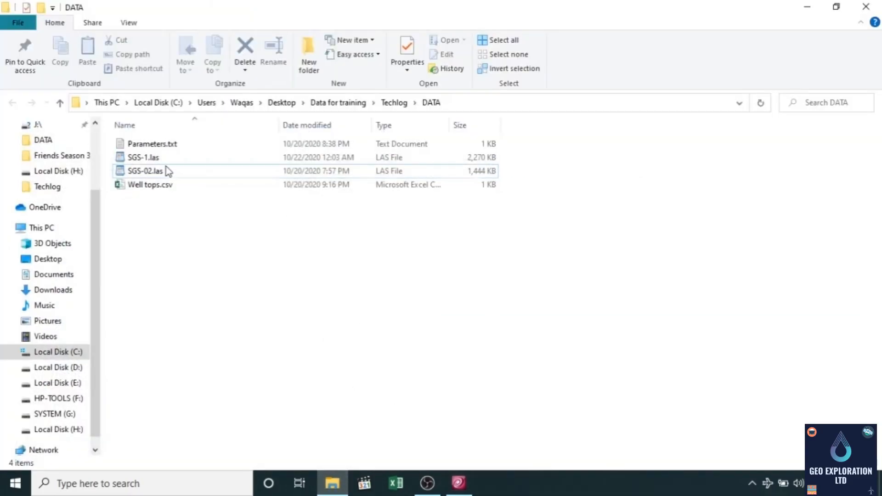
{"action": "double_click", "coordinate": [156, 144]}
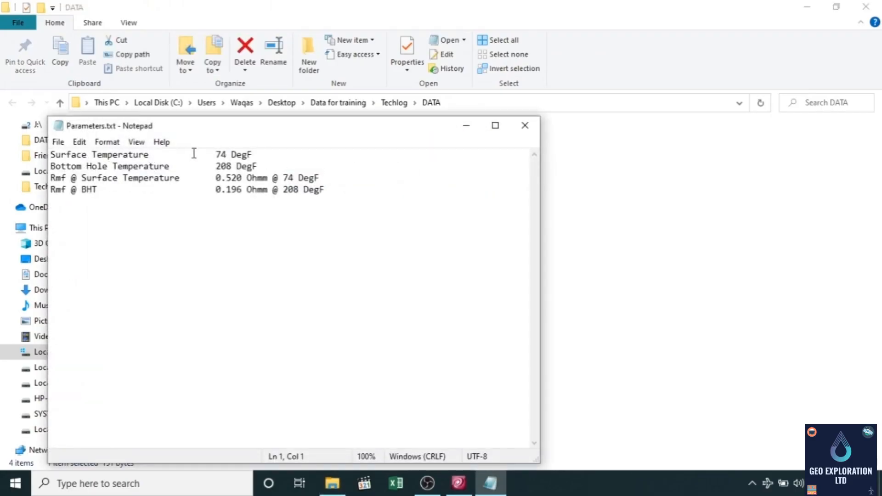
{"action": "left_click_drag", "start_coordinate": [217, 155], "coordinate": [227, 154]}
Step: Return to Techlog and set the TLT of zone ALL to 74 with degF as its unit
{"action": "left_click", "coordinate": [459, 485]}
{"action": "double_click", "coordinate": [707, 181]}
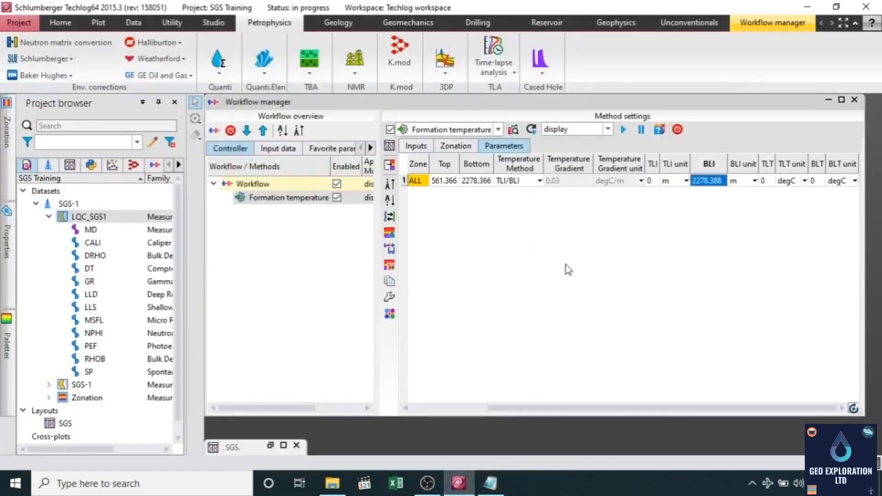
{"action": "double_click", "coordinate": [767, 181]}
{"action": "type", "text": "7"}
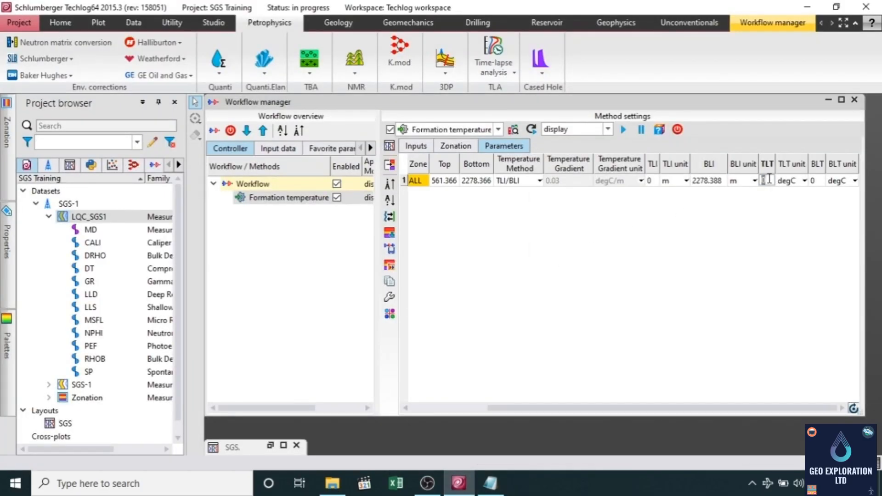
{"action": "key", "text": "Return"}
{"action": "left_click", "coordinate": [802, 181]}
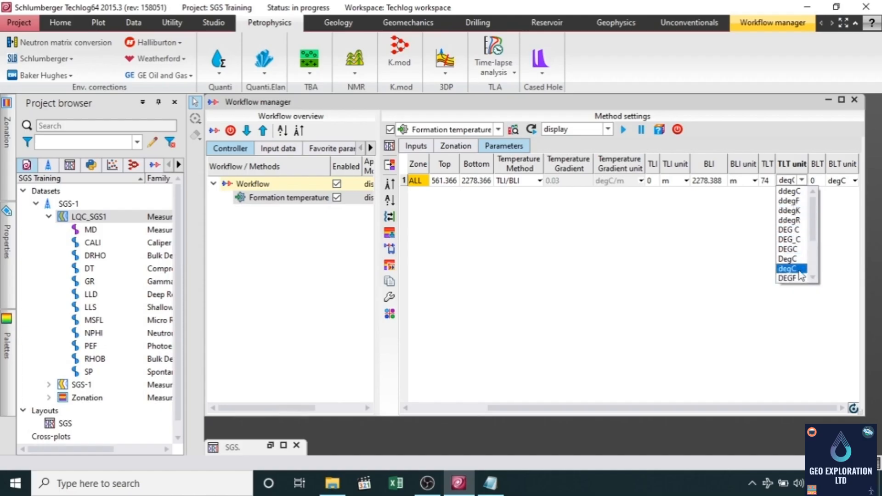
{"action": "scroll", "coordinate": [802, 269], "scroll_direction": "down", "scroll_amount": 1}
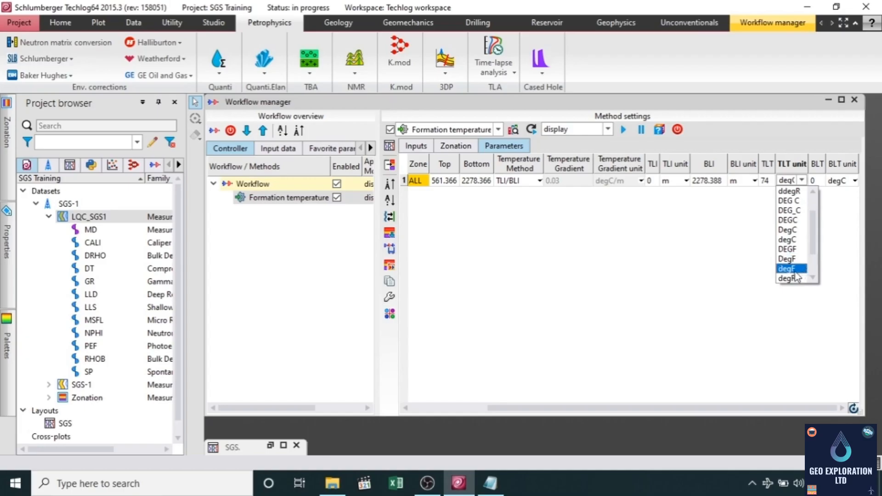
{"action": "left_click", "coordinate": [794, 269]}
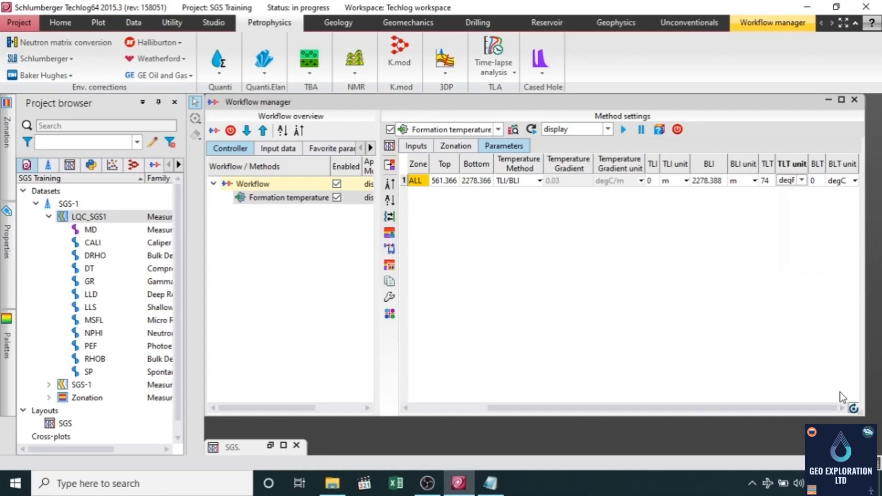
Step: Bring up Parameters.txt in Notepad and highlight the bottom hole temperature value
{"action": "left_click", "coordinate": [840, 408]}
{"action": "left_click", "coordinate": [499, 488]}
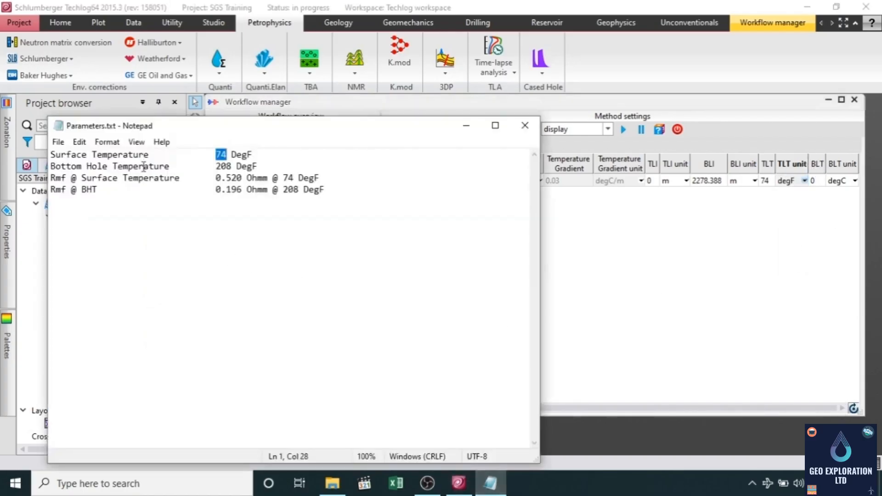
{"action": "left_click_drag", "start_coordinate": [221, 166], "coordinate": [227, 166]}
Step: Return to Techlog and set the BLT of zone ALL to 208 with degF as its unit
{"action": "left_click", "coordinate": [697, 260]}
{"action": "double_click", "coordinate": [818, 181]}
{"action": "type", "text": "2"}
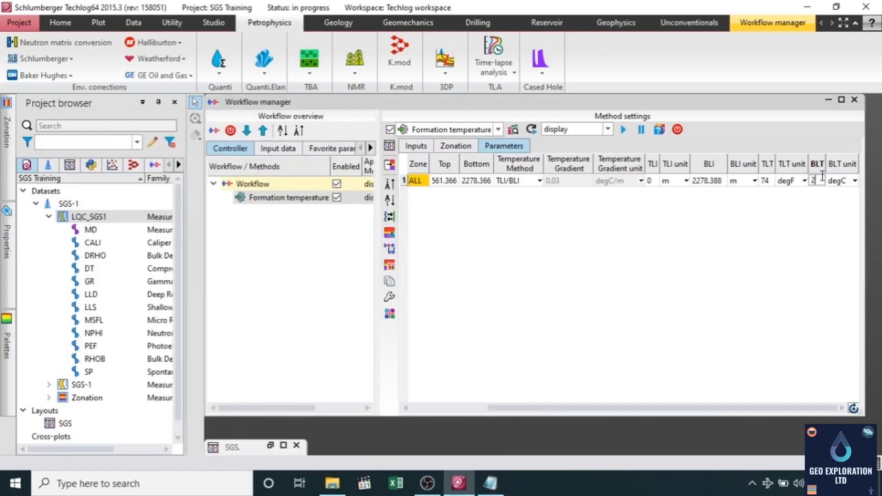
{"action": "type", "text": "08"}
{"action": "left_click", "coordinate": [849, 184]}
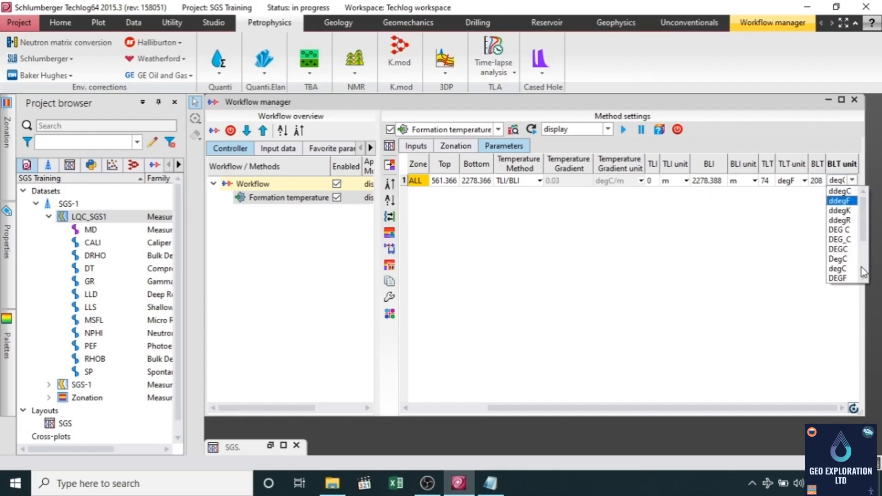
{"action": "scroll", "coordinate": [850, 274], "scroll_direction": "down", "scroll_amount": 2}
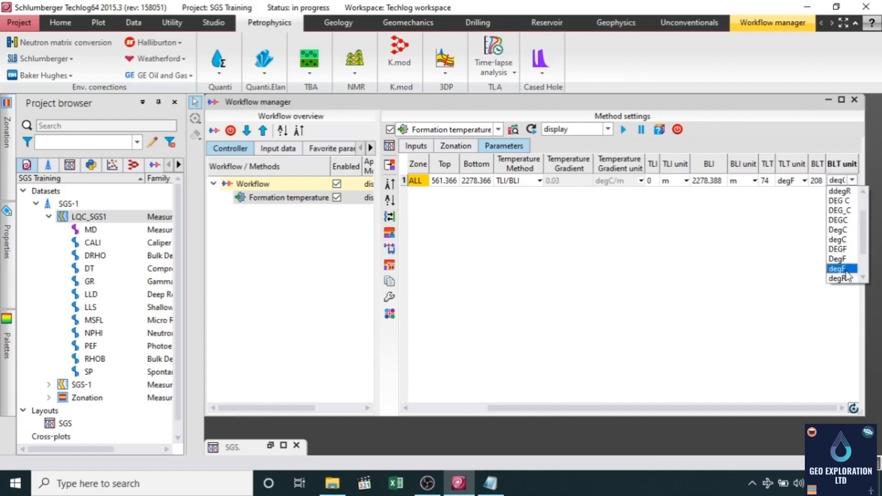
{"action": "left_click", "coordinate": [848, 275]}
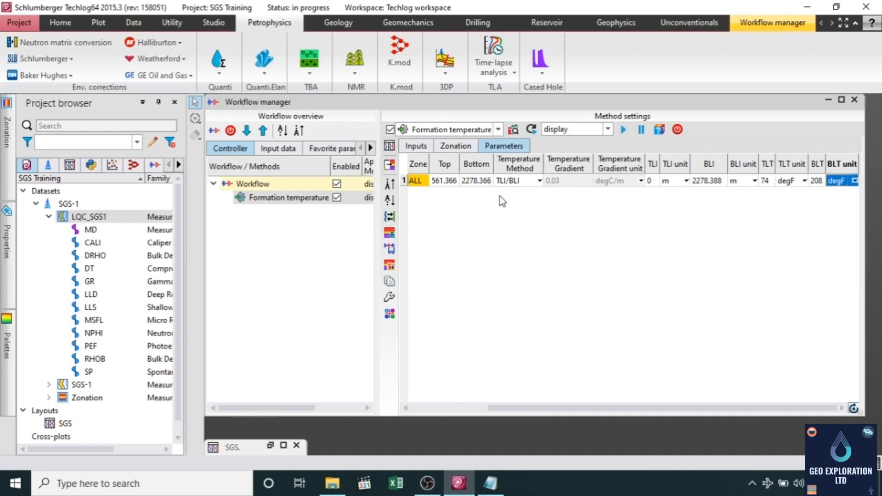
Step: Run the formation temperature method for display and maximize the resulting log layout window
{"action": "left_click", "coordinate": [625, 131]}
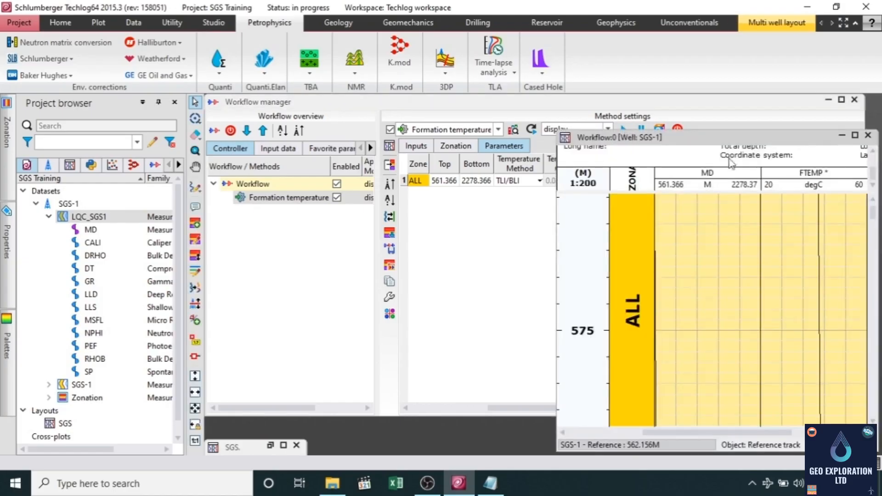
{"action": "left_click_drag", "start_coordinate": [786, 137], "coordinate": [661, 109]}
{"action": "scroll", "coordinate": [710, 261], "scroll_direction": "down", "scroll_amount": 2}
{"action": "left_click", "coordinate": [731, 104]}
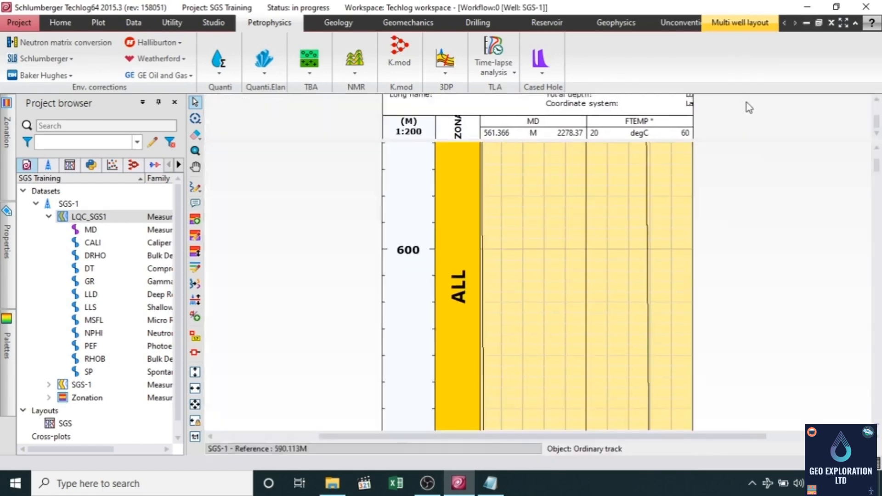
Step: Turn on the depth cursor with curve value read-outs and examine the FTEMP curve down the log to about 900 m
{"action": "scroll", "coordinate": [674, 240], "scroll_direction": "down", "scroll_amount": 3}
{"action": "scroll", "coordinate": [732, 259], "scroll_direction": "up", "scroll_amount": 3}
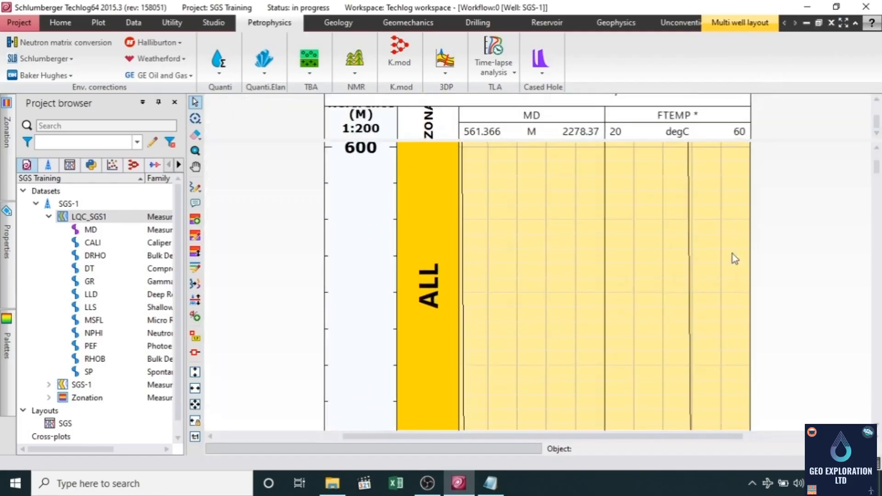
{"action": "scroll", "coordinate": [737, 274], "scroll_direction": "down", "scroll_amount": 3}
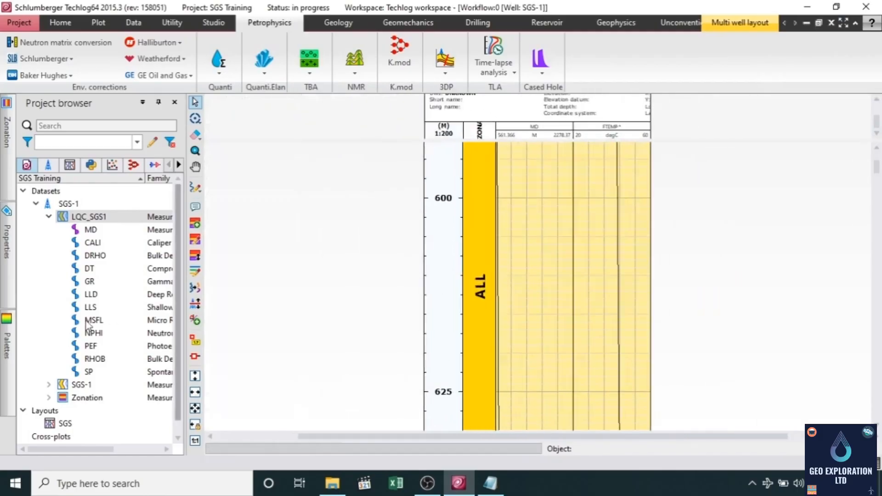
{"action": "left_click", "coordinate": [195, 358]}
{"action": "scroll", "coordinate": [535, 252], "scroll_direction": "down", "scroll_amount": 4}
{"action": "scroll", "coordinate": [538, 271], "scroll_direction": "down", "scroll_amount": 6}
{"action": "scroll", "coordinate": [542, 288], "scroll_direction": "down", "scroll_amount": 6}
{"action": "scroll", "coordinate": [544, 290], "scroll_direction": "down", "scroll_amount": 6}
{"action": "scroll", "coordinate": [542, 298], "scroll_direction": "down", "scroll_amount": 2}
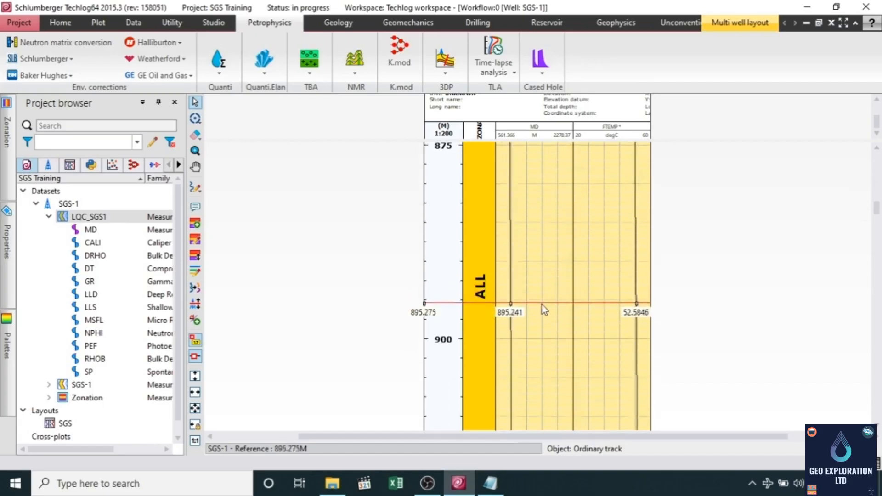
Step: Open the properties of the FTEMP curve and set its horizontal axis type to variable
{"action": "left_click", "coordinate": [639, 137]}
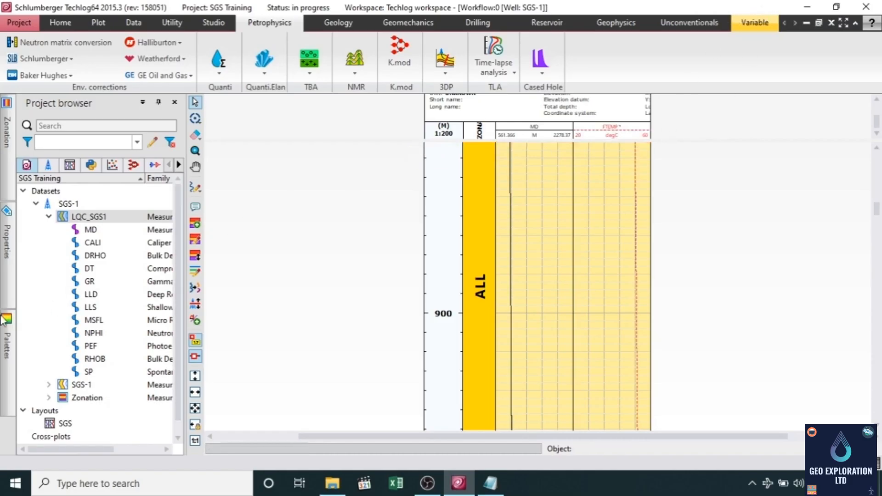
{"action": "left_click", "coordinate": [7, 265]}
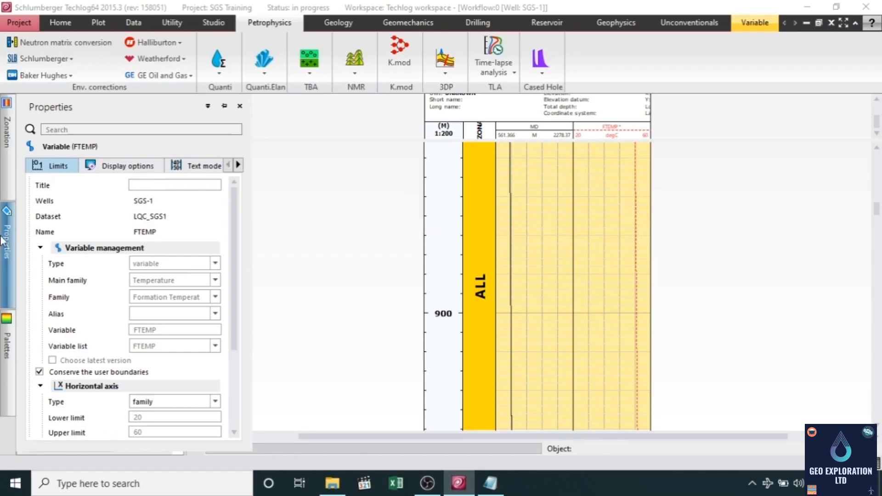
{"action": "left_click", "coordinate": [4, 239]}
{"action": "left_click", "coordinate": [5, 239]}
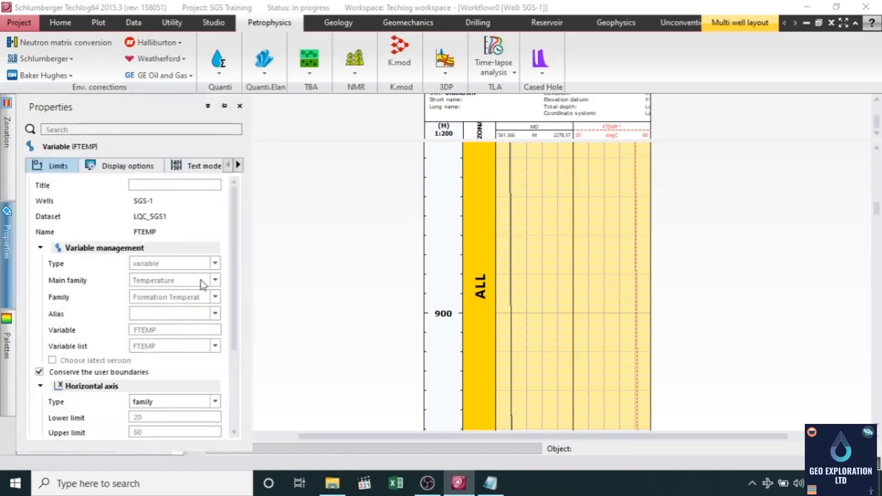
{"action": "left_click", "coordinate": [148, 400]}
{"action": "left_click", "coordinate": [162, 413]}
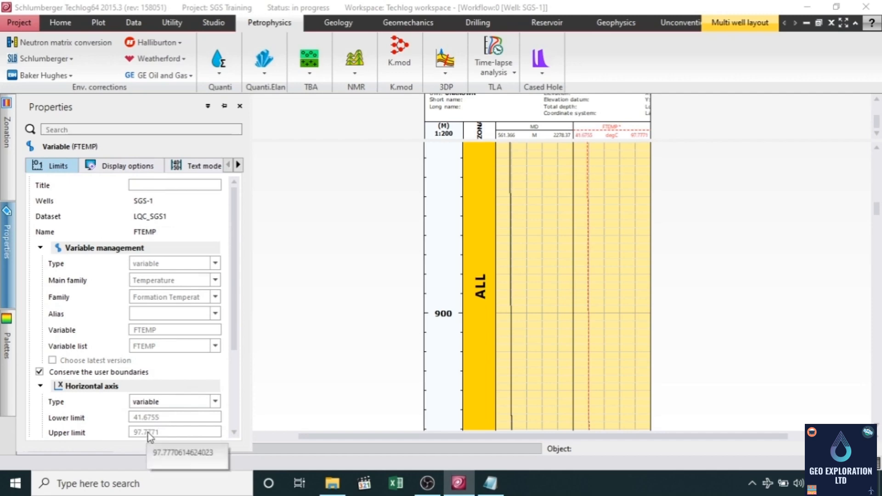
Step: Set the horizontal axis unit of the FTEMP curve to degF
{"action": "left_click", "coordinate": [547, 263]}
{"action": "scroll", "coordinate": [594, 248], "scroll_direction": "down", "scroll_amount": 9}
{"action": "scroll", "coordinate": [612, 260], "scroll_direction": "down", "scroll_amount": 12}
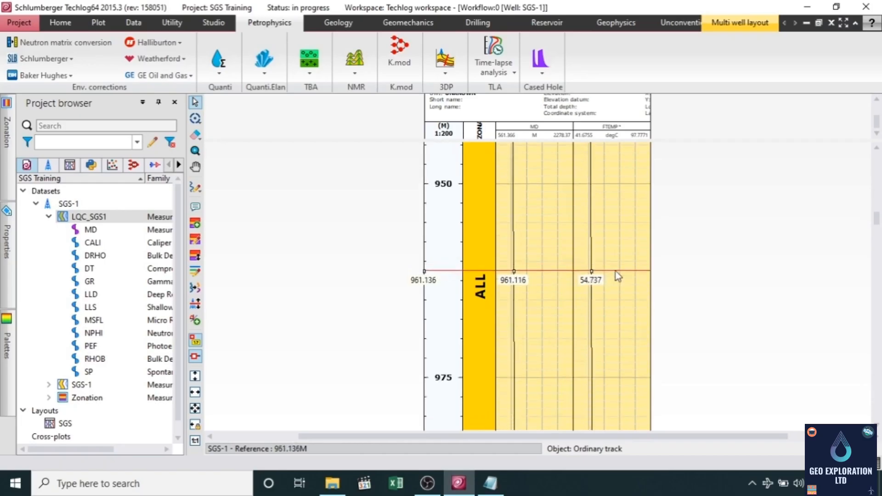
{"action": "scroll", "coordinate": [622, 293], "scroll_direction": "down", "scroll_amount": 10}
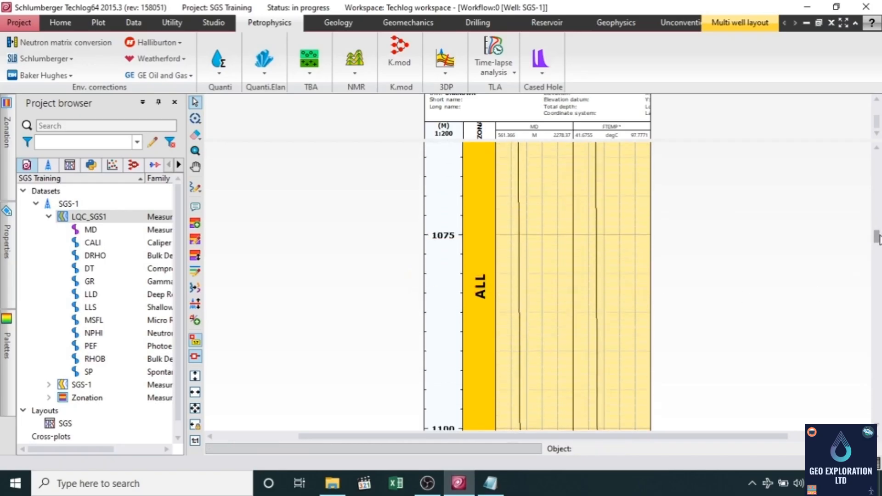
{"action": "left_click_drag", "start_coordinate": [877, 237], "coordinate": [862, 290]}
{"action": "left_click", "coordinate": [629, 133]}
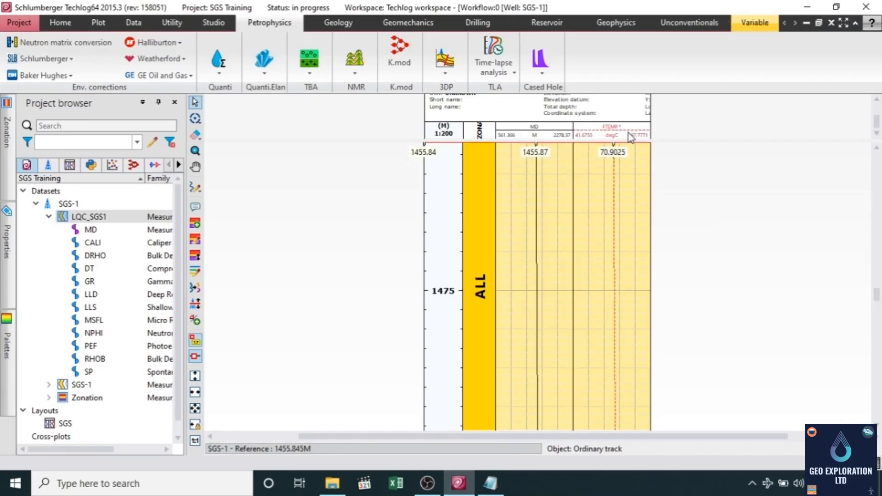
{"action": "left_click", "coordinate": [4, 273]}
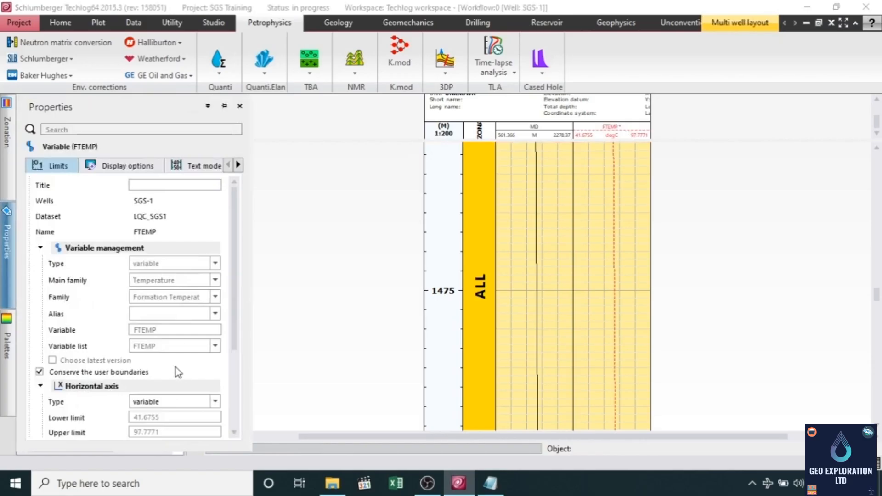
{"action": "scroll", "coordinate": [180, 370], "scroll_direction": "down", "scroll_amount": 1}
{"action": "scroll", "coordinate": [180, 370], "scroll_direction": "down", "scroll_amount": 2}
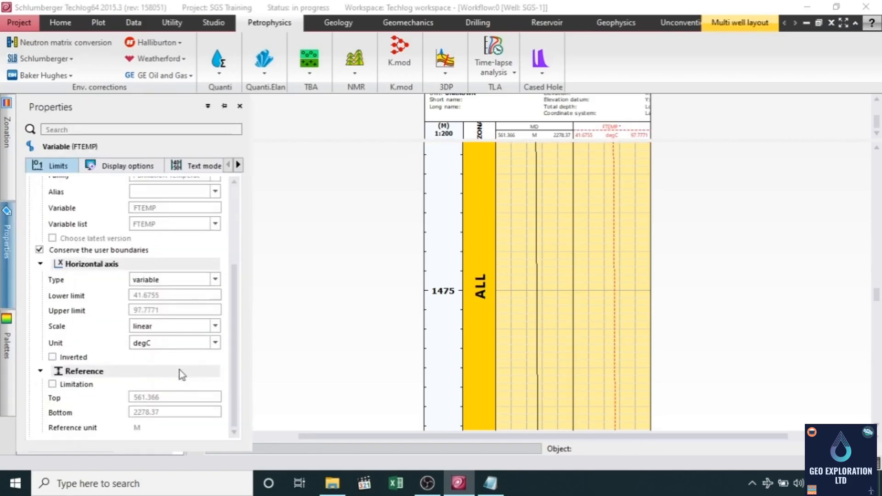
{"action": "left_click", "coordinate": [181, 346]}
{"action": "scroll", "coordinate": [170, 374], "scroll_direction": "down", "scroll_amount": 2}
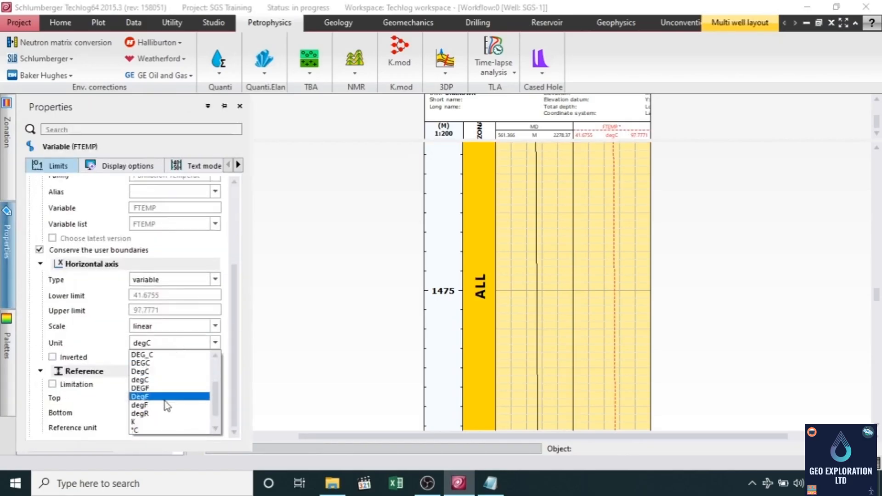
{"action": "left_click", "coordinate": [157, 406]}
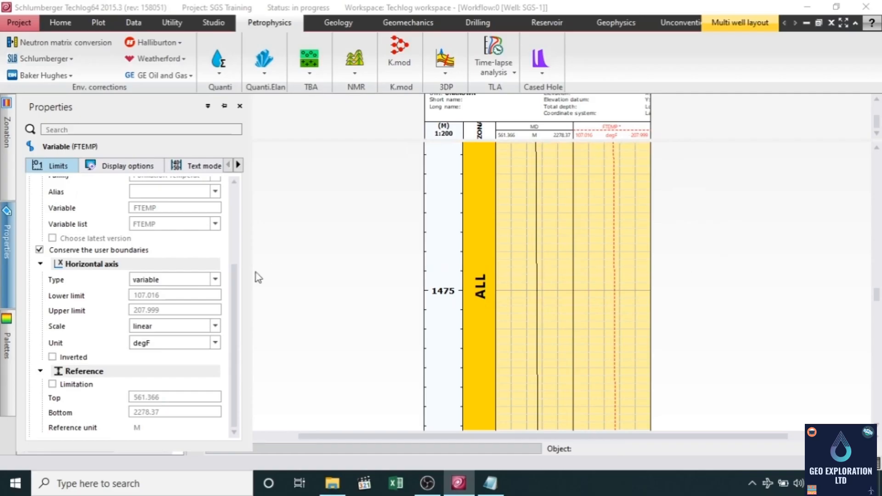
Step: Set the FTEMP curve's horizontal axis unit back to degC
{"action": "left_click", "coordinate": [140, 342]}
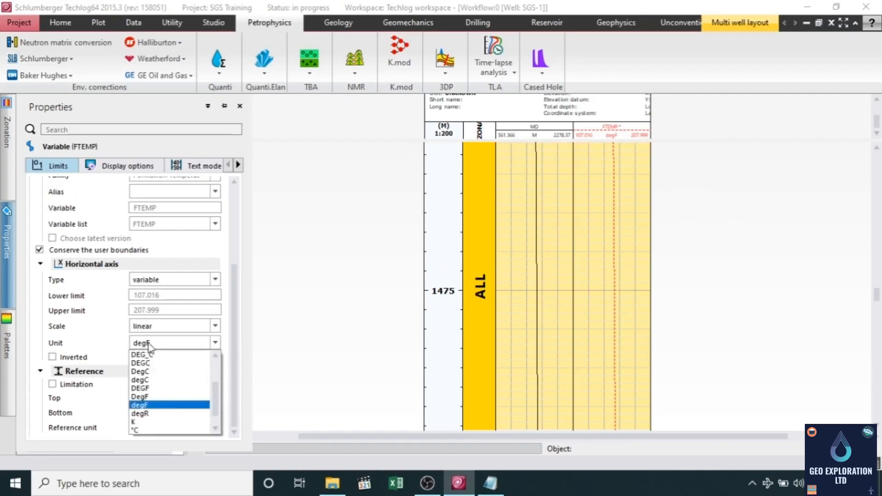
{"action": "left_click", "coordinate": [173, 380]}
{"action": "left_click", "coordinate": [757, 244]}
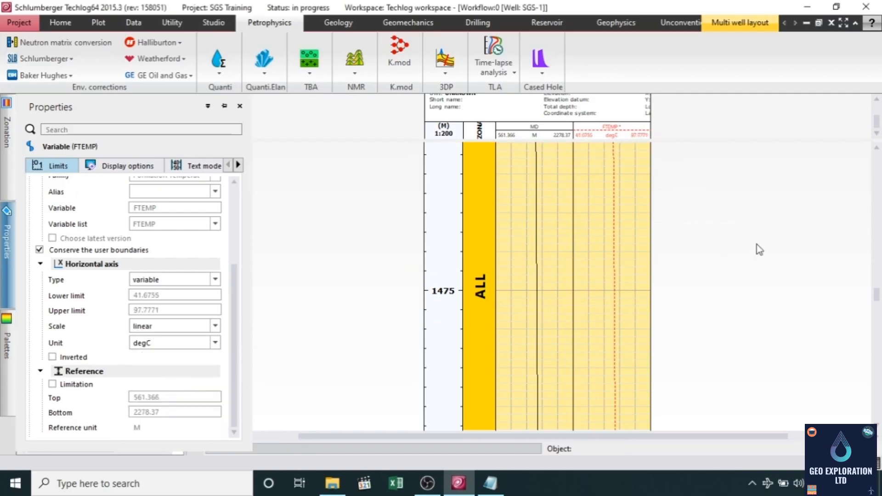
Step: Close the Workflow layout without saving it
{"action": "scroll", "coordinate": [712, 236], "scroll_direction": "up", "scroll_amount": 1}
{"action": "scroll", "coordinate": [712, 236], "scroll_direction": "up", "scroll_amount": 1}
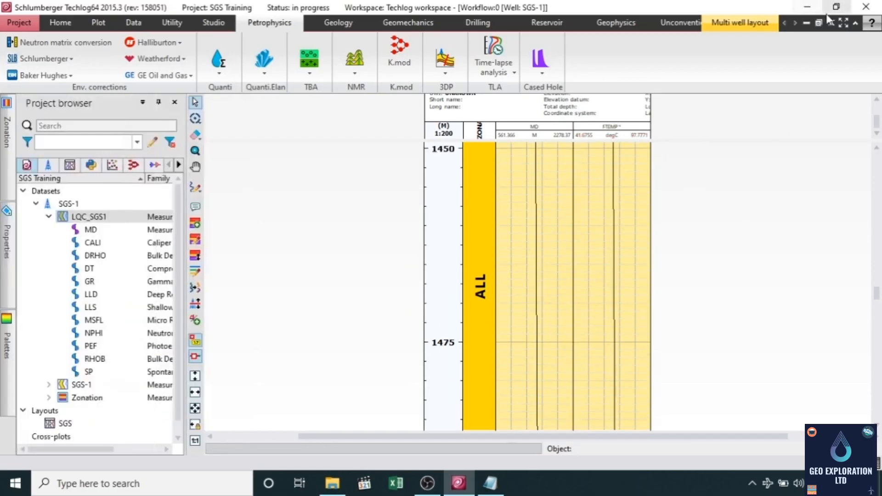
{"action": "left_click", "coordinate": [831, 22]}
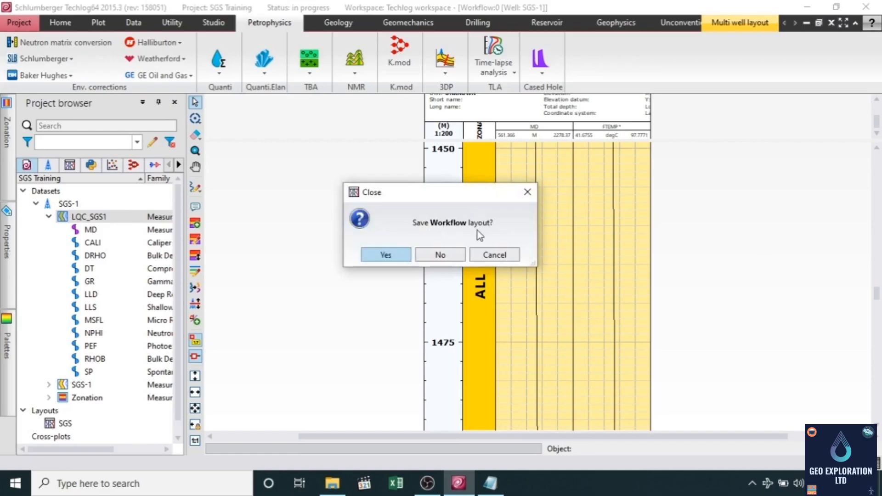
{"action": "left_click", "coordinate": [440, 255]}
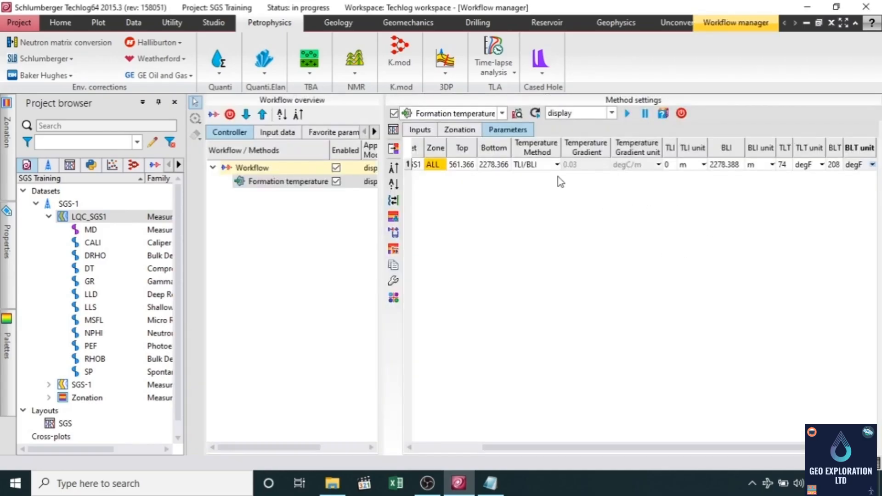
Step: Set the Formation temperature method to save its output and run the computation
{"action": "left_click", "coordinate": [608, 118]}
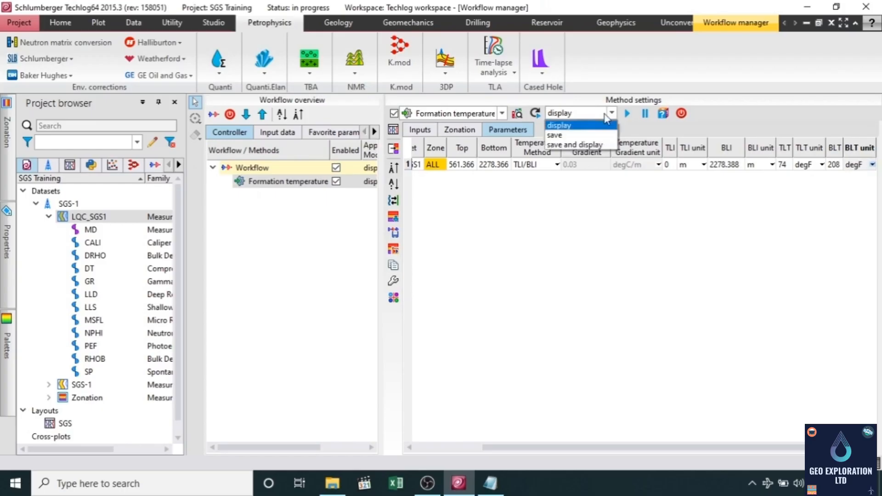
{"action": "left_click", "coordinate": [567, 136]}
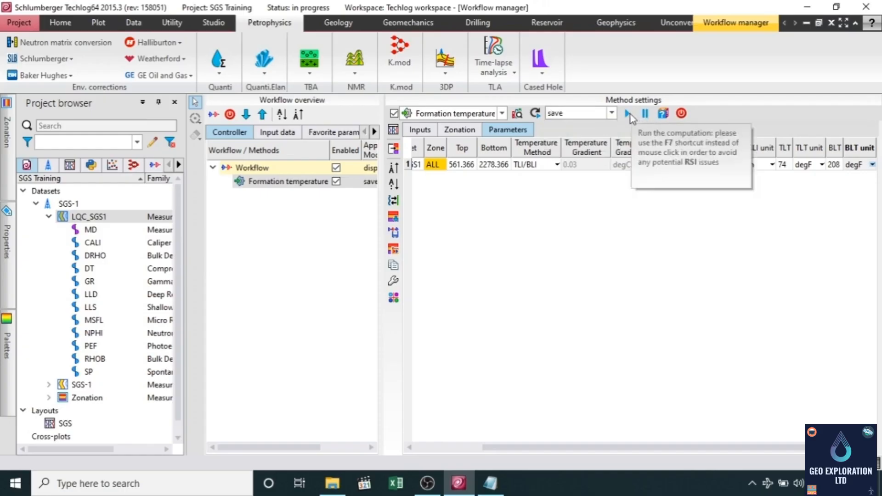
{"action": "left_click", "coordinate": [630, 114]}
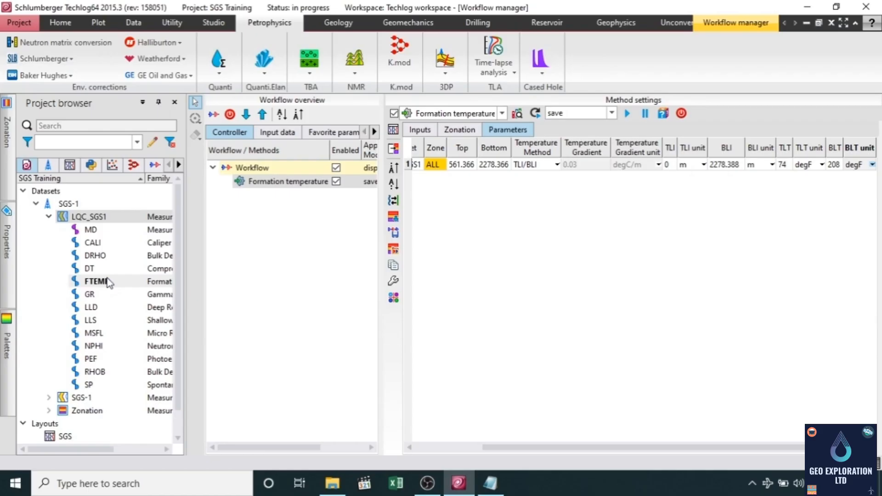
{"action": "left_click", "coordinate": [553, 232]}
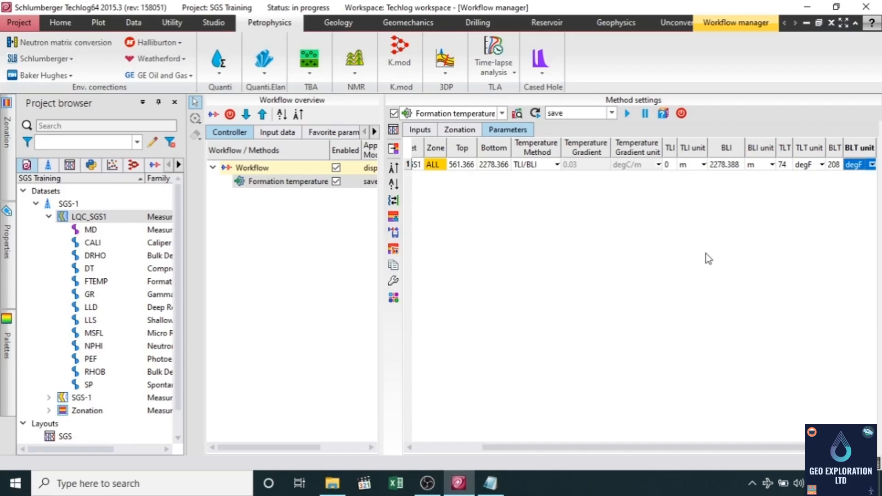
Step: Start the water resistivity from temperature and spontaneous potential method, select dataset SGS-1.LQC_SGS1 and clear the preassigned SP and FTEMP inputs
{"action": "left_click", "coordinate": [221, 73]}
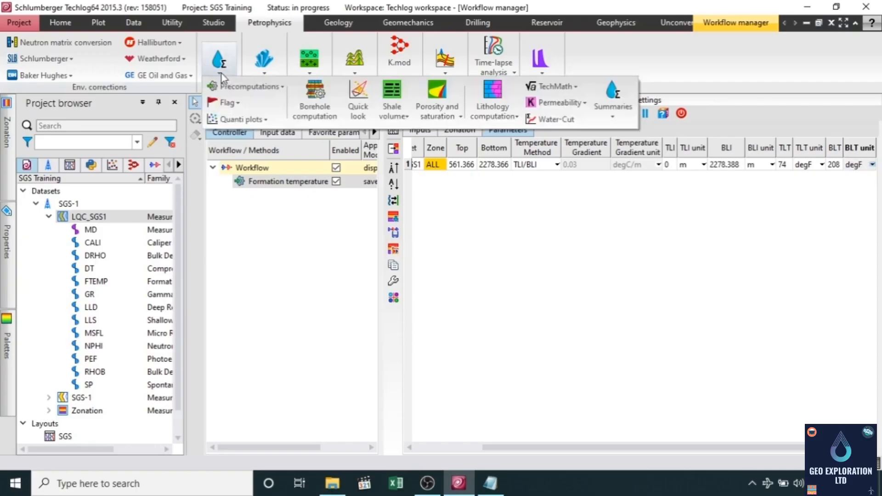
{"action": "mouse_move", "coordinate": [225, 88]}
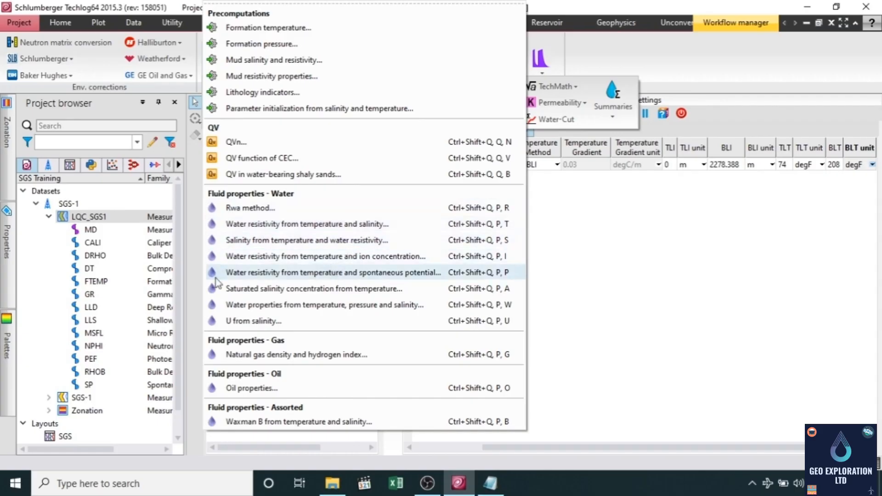
{"action": "left_click", "coordinate": [377, 274]}
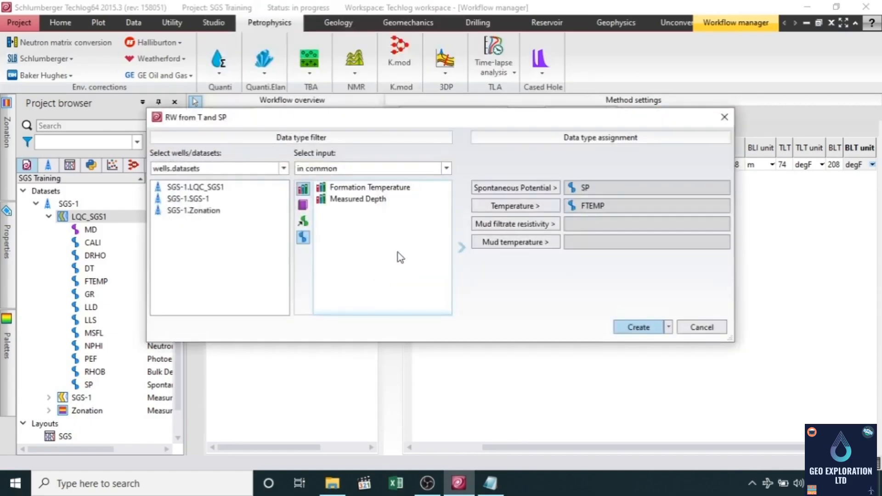
{"action": "left_click", "coordinate": [217, 189]}
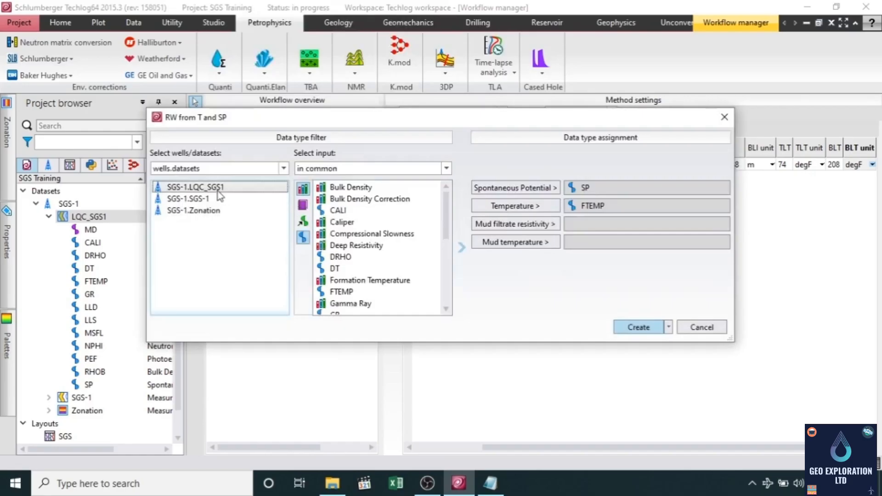
{"action": "double_click", "coordinate": [605, 186]}
{"action": "double_click", "coordinate": [625, 209]}
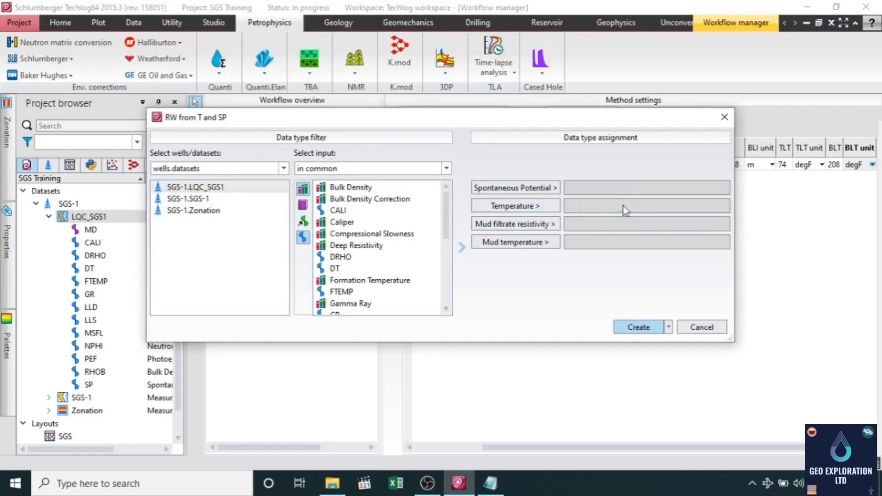
Step: Assign SP as Spontaneous Potential and FTEMP as Temperature from the LQC_SGS1 dataset, and create the RW from T and SP method
{"action": "scroll", "coordinate": [371, 253], "scroll_direction": "down", "scroll_amount": 1}
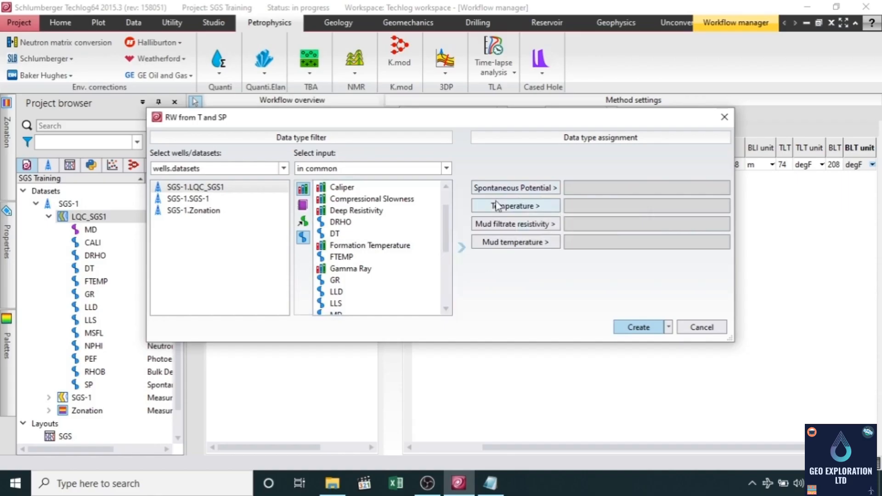
{"action": "scroll", "coordinate": [390, 281], "scroll_direction": "down", "scroll_amount": 3}
{"action": "scroll", "coordinate": [351, 288], "scroll_direction": "down", "scroll_amount": 1}
{"action": "left_click", "coordinate": [338, 293]}
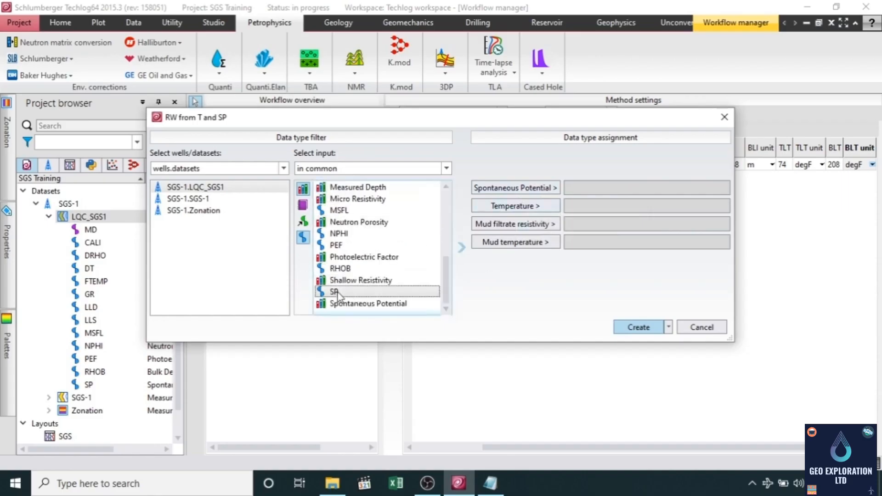
{"action": "left_click", "coordinate": [534, 189]}
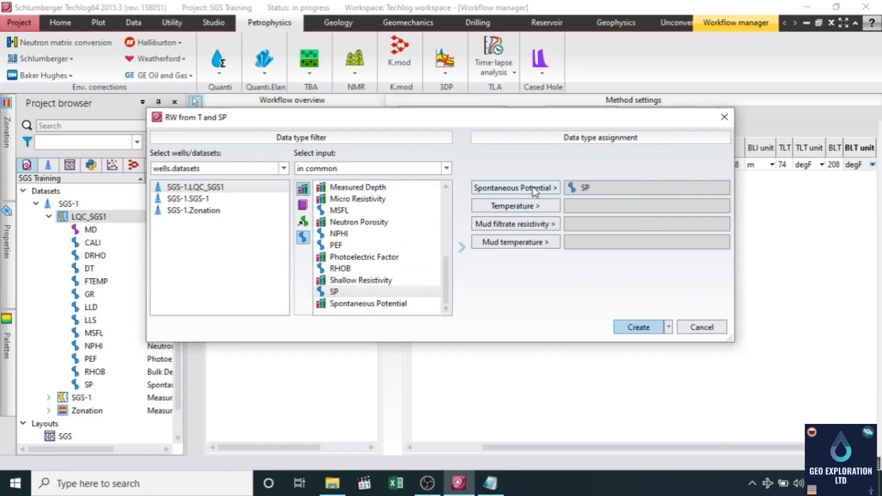
{"action": "scroll", "coordinate": [354, 241], "scroll_direction": "up", "scroll_amount": 3}
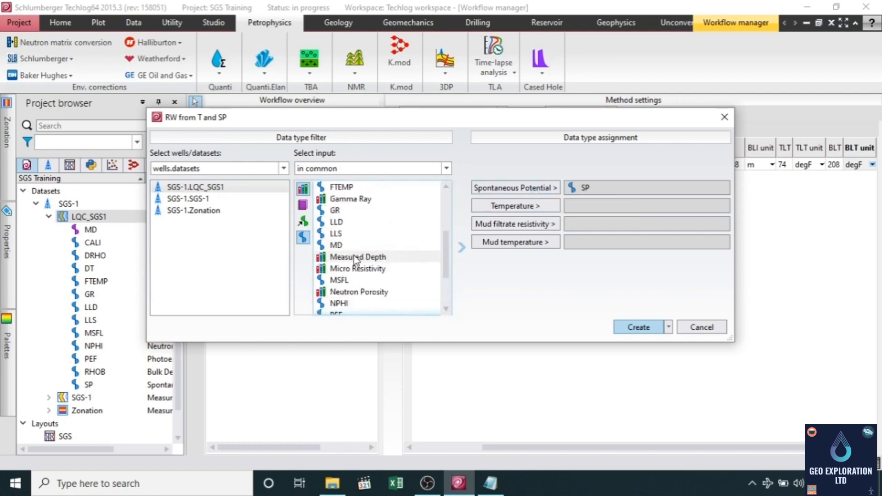
{"action": "left_click", "coordinate": [351, 222]}
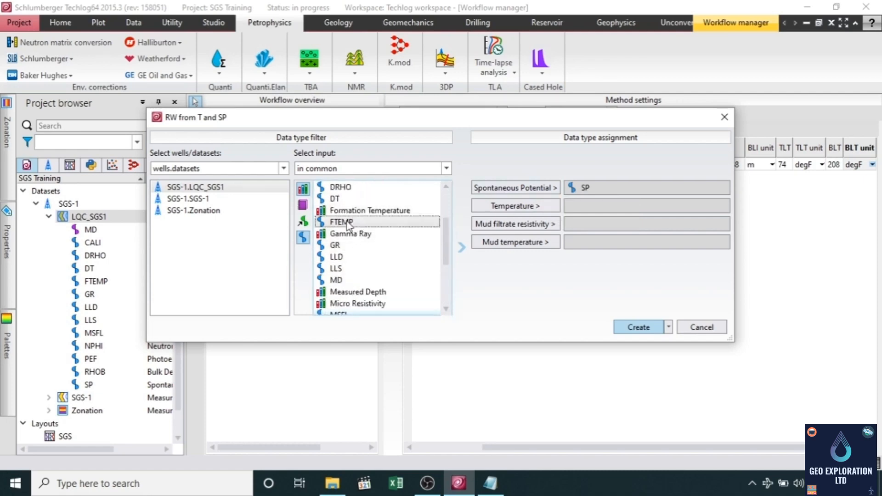
{"action": "left_click", "coordinate": [514, 206]}
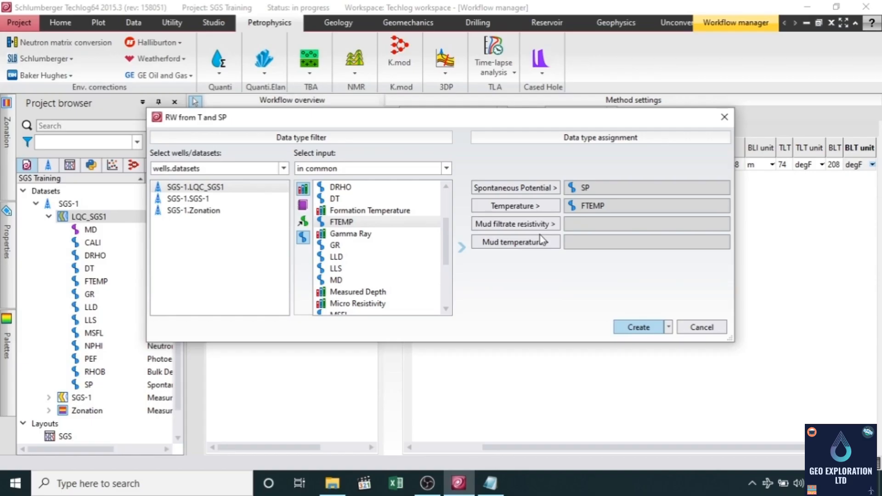
{"action": "left_click", "coordinate": [639, 327]}
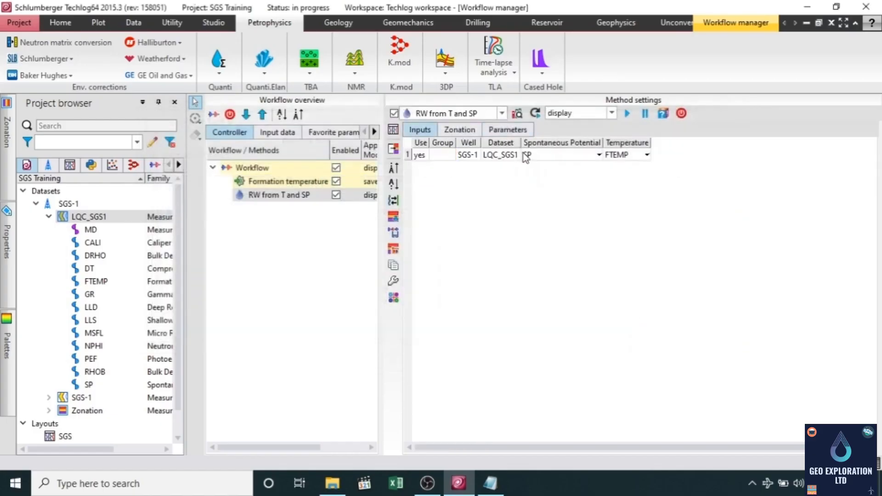
Step: Review the zonation of the RW from T and SP method and open its mud resistivity and temperature parameters
{"action": "left_click", "coordinate": [460, 132]}
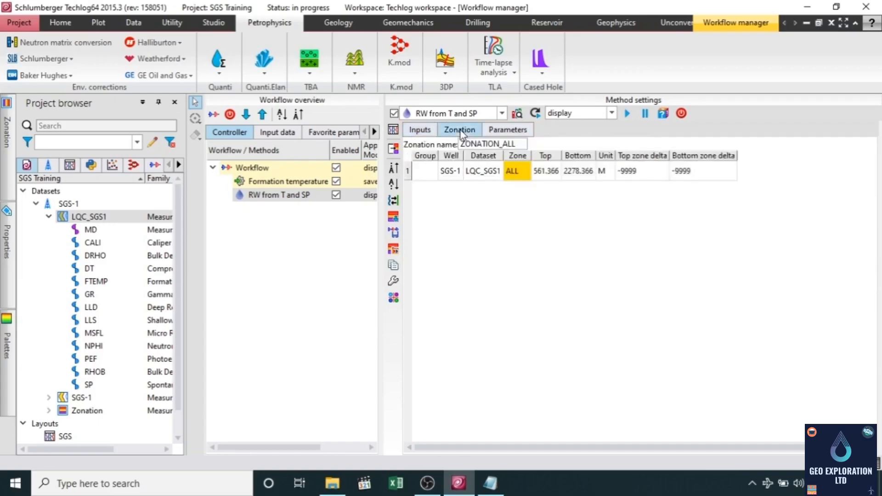
{"action": "left_click", "coordinate": [511, 132]}
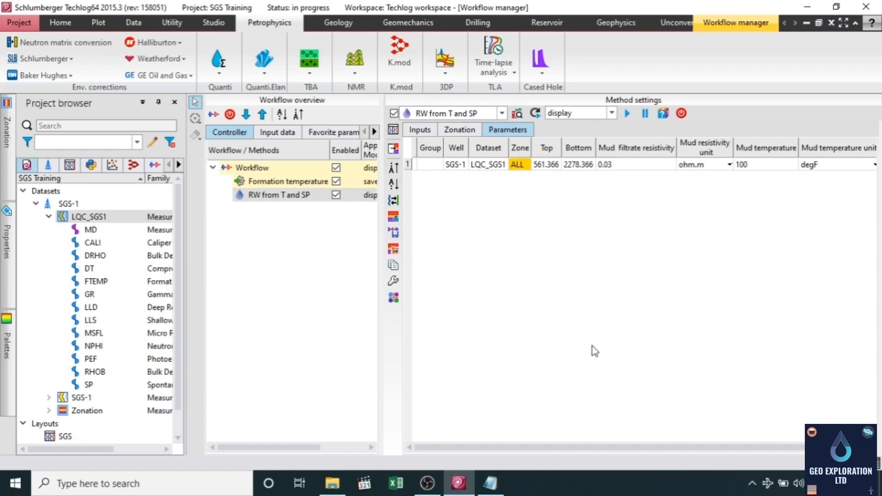
{"action": "left_click_drag", "start_coordinate": [636, 450], "coordinate": [644, 447]}
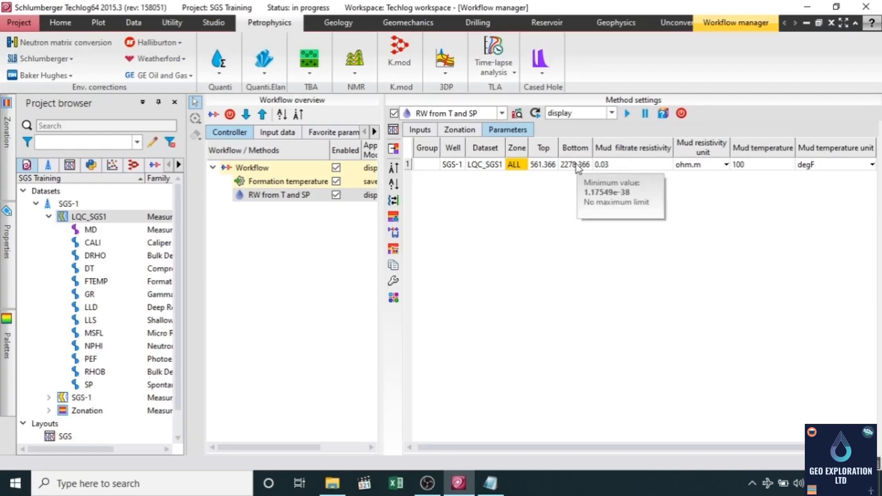
{"action": "mouse_move", "coordinate": [644, 164]}
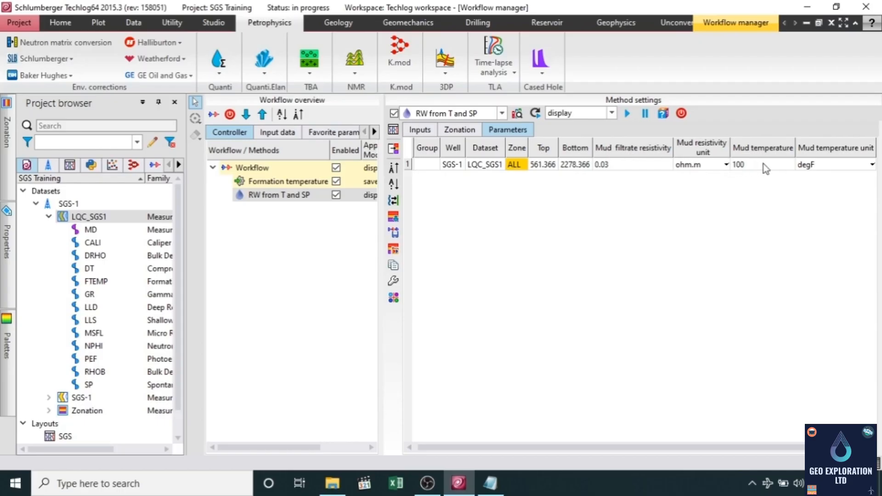
{"action": "mouse_move", "coordinate": [751, 164]}
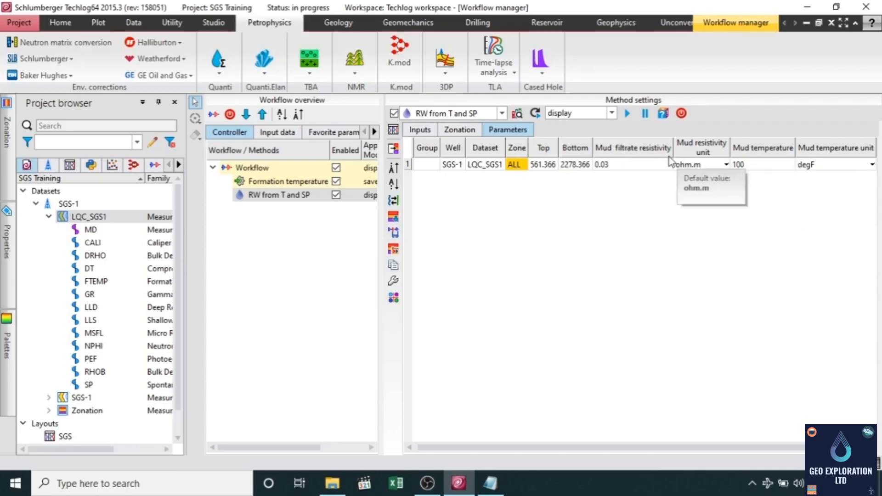
Step: Switch to Parameters.txt in Notepad and copy the Rmf @ BHT resistivity value 0.196
{"action": "left_click", "coordinate": [488, 491]}
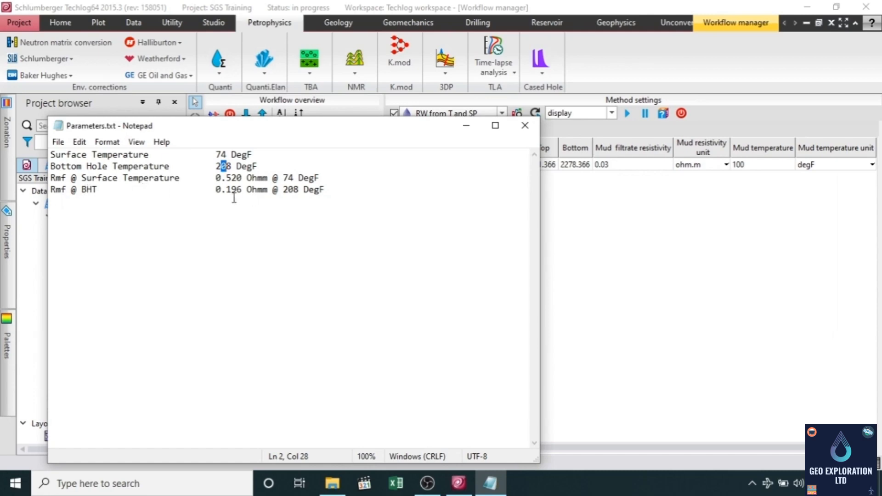
{"action": "left_click_drag", "start_coordinate": [216, 190], "coordinate": [241, 198]}
{"action": "right_click", "coordinate": [237, 194]}
{"action": "left_click", "coordinate": [282, 238]}
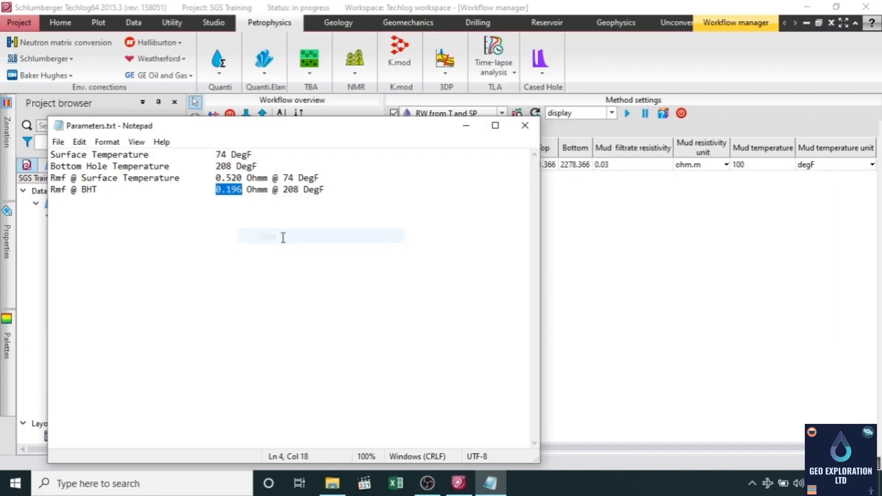
Step: Set the mud filtrate resistivity of the RW from T and SP method to the copied value 0.196 ohm.m
{"action": "left_click", "coordinate": [621, 164]}
{"action": "left_click", "coordinate": [621, 165]}
{"action": "left_click_drag", "start_coordinate": [621, 161], "coordinate": [587, 166]}
{"action": "right_click", "coordinate": [623, 164]}
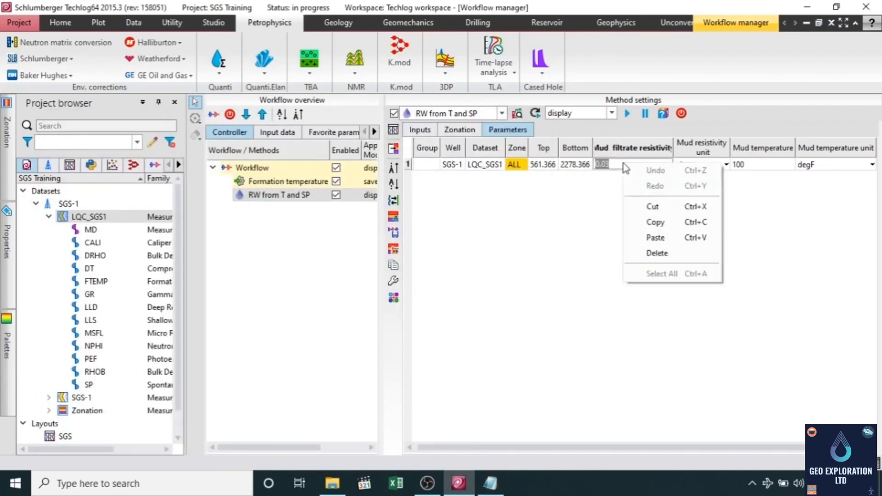
{"action": "left_click", "coordinate": [656, 238]}
{"action": "key", "text": "Return"}
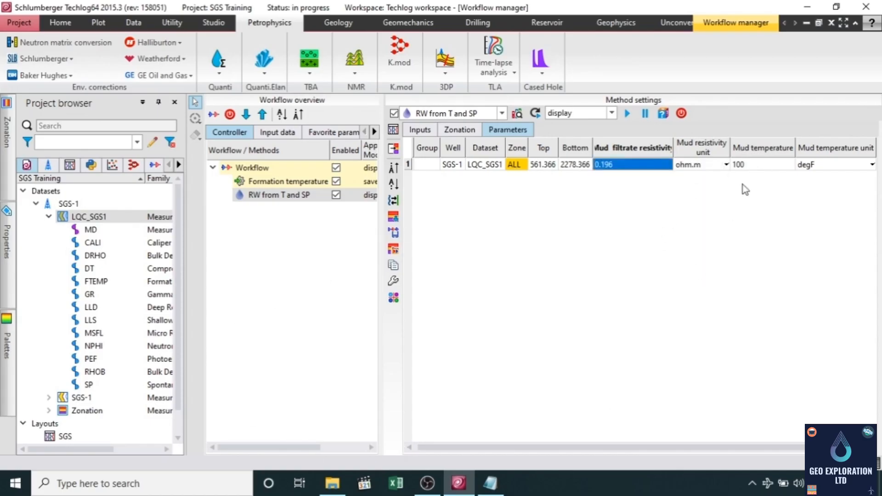
Step: Set the mud temperature to 208 degF, matching Parameters.txt, and run the RW from T and SP method in display mode
{"action": "left_click", "coordinate": [491, 483]}
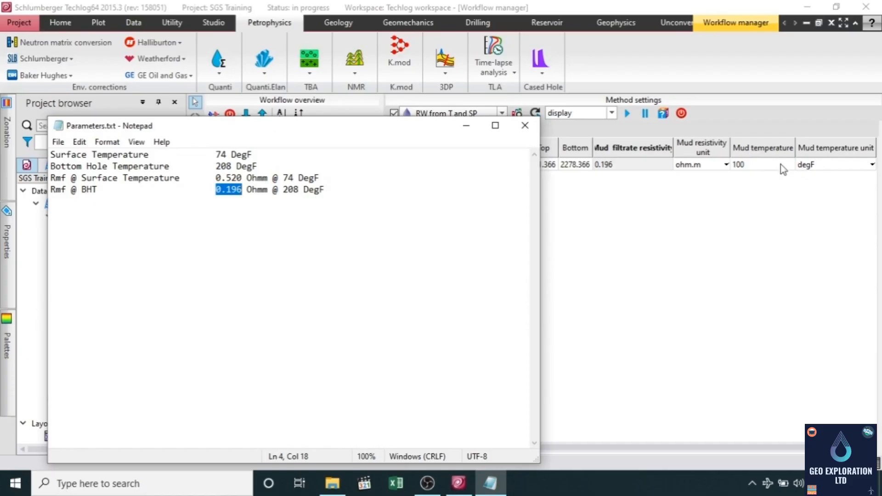
{"action": "double_click", "coordinate": [766, 163]}
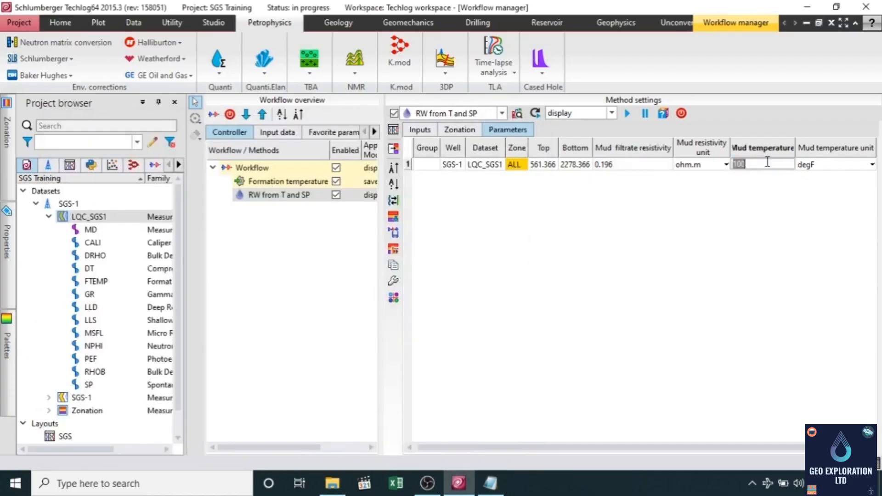
{"action": "type", "text": "208"}
{"action": "key", "text": "Return"}
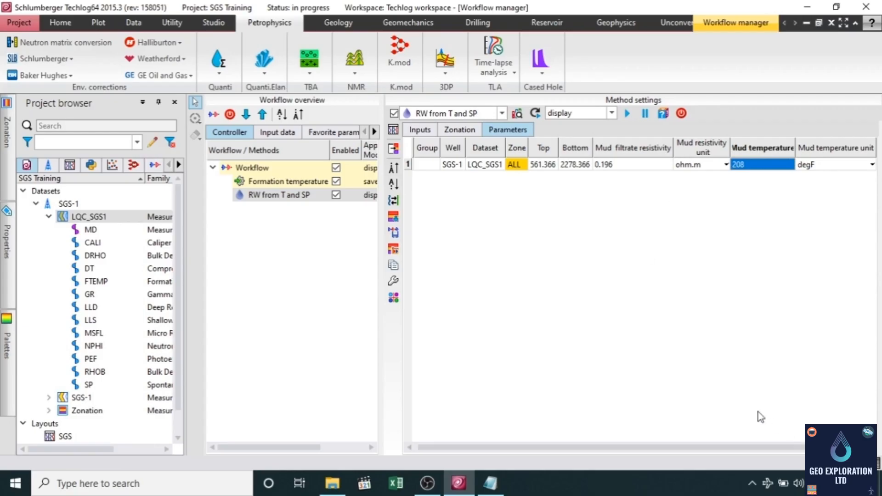
{"action": "left_click", "coordinate": [627, 116]}
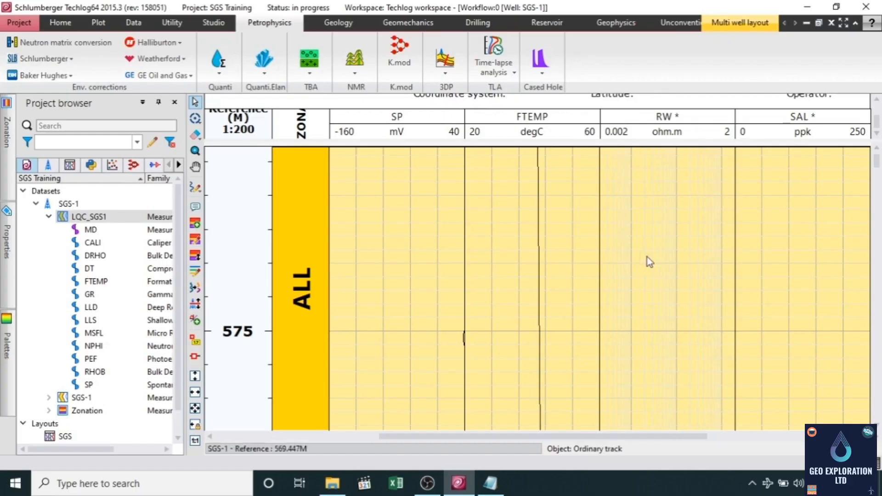
Step: Turn on the depth cursor with curve value labels in the SGS-1 result layout
{"action": "scroll", "coordinate": [648, 257], "scroll_direction": "down", "scroll_amount": 6}
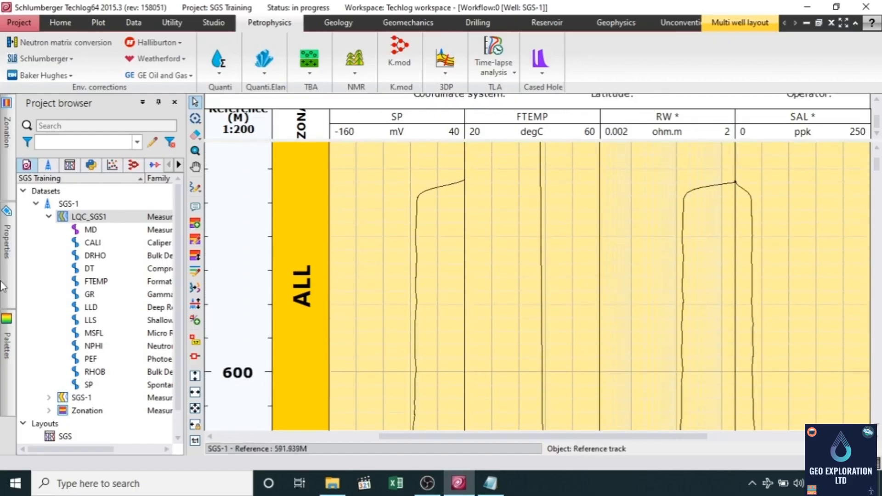
{"action": "left_click", "coordinate": [7, 239]}
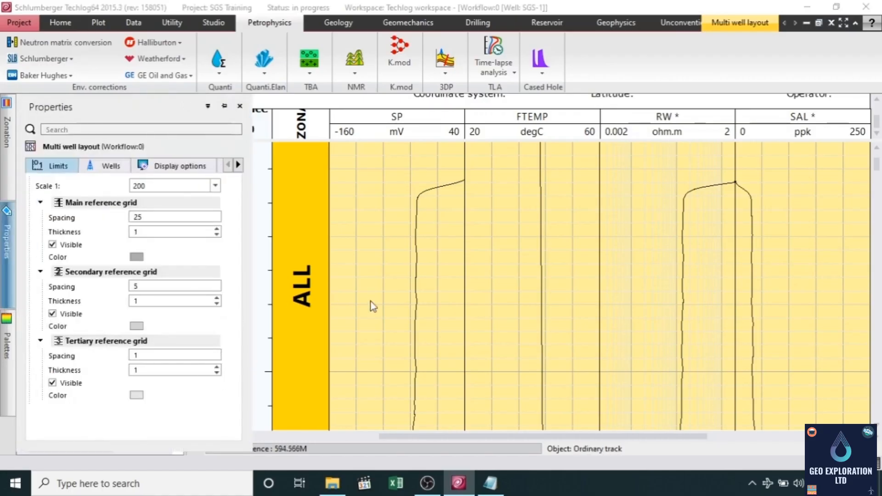
{"action": "left_click", "coordinate": [574, 299]}
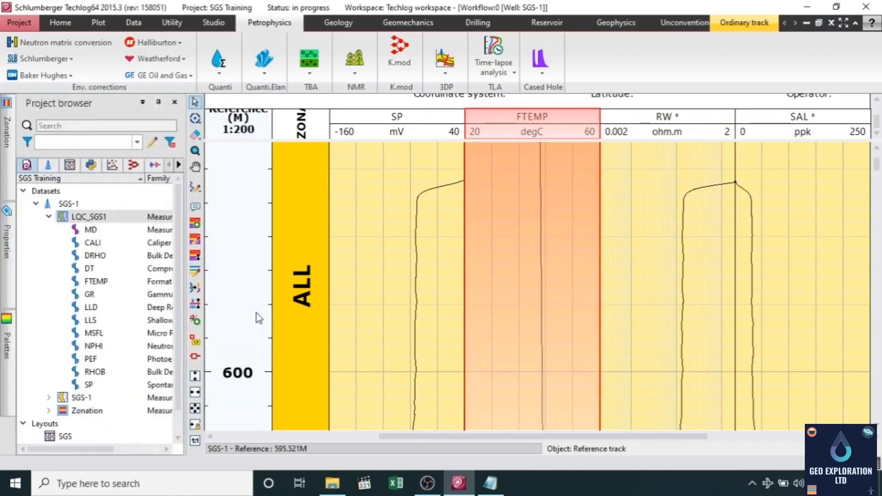
{"action": "left_click", "coordinate": [195, 355]}
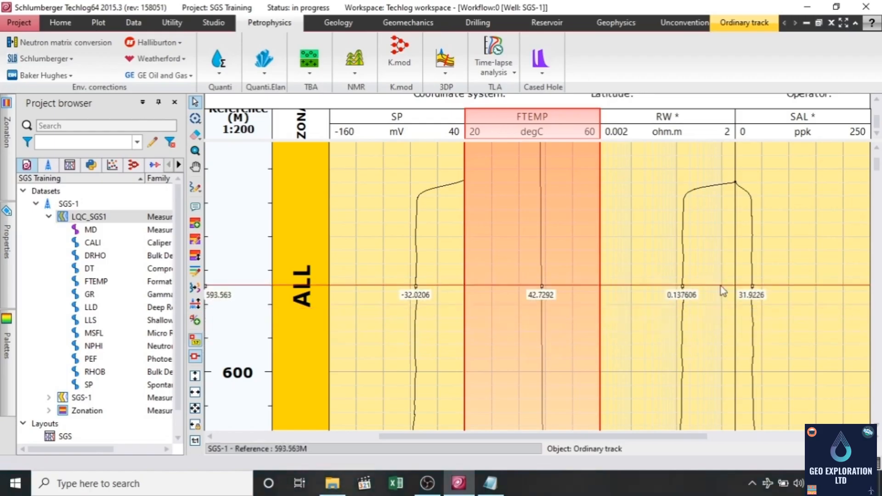
Step: Examine the SP, FTEMP, RW and SAL curve values down the well from about 594 m to 863 m
{"action": "scroll", "coordinate": [722, 291], "scroll_direction": "down", "scroll_amount": 1}
{"action": "scroll", "coordinate": [722, 290], "scroll_direction": "down", "scroll_amount": 12}
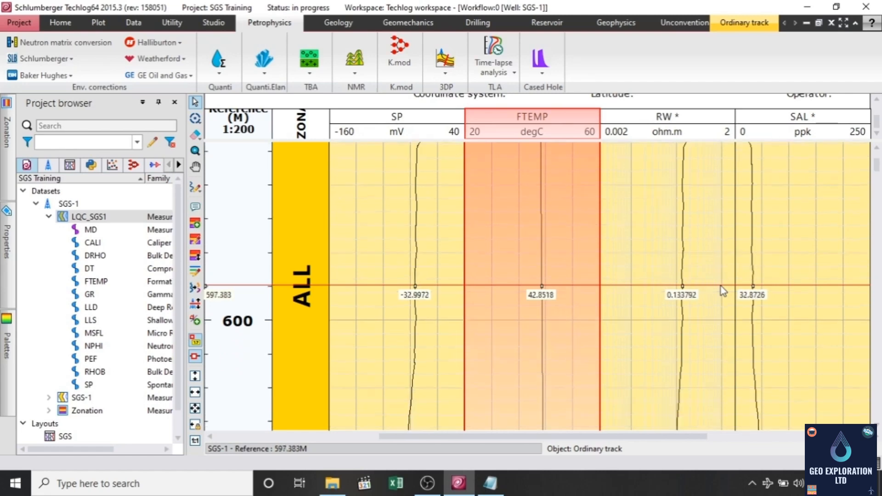
{"action": "scroll", "coordinate": [722, 291], "scroll_direction": "down", "scroll_amount": 20}
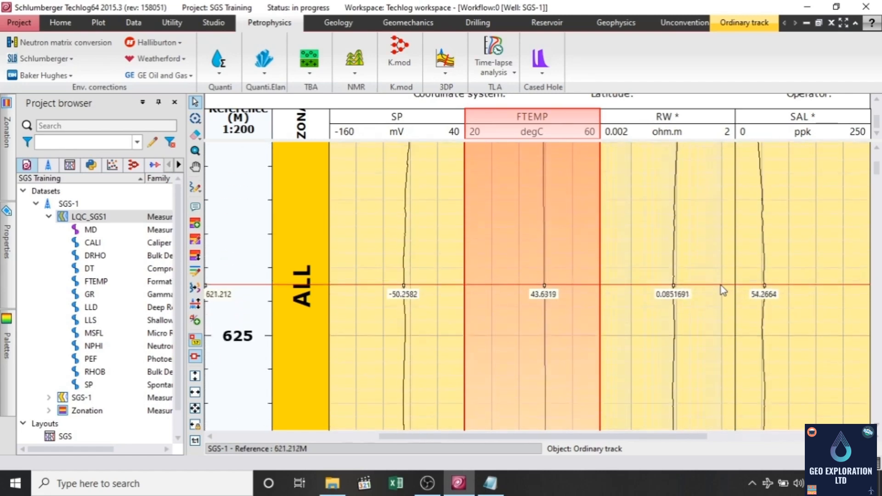
{"action": "scroll", "coordinate": [722, 291], "scroll_direction": "down", "scroll_amount": 20}
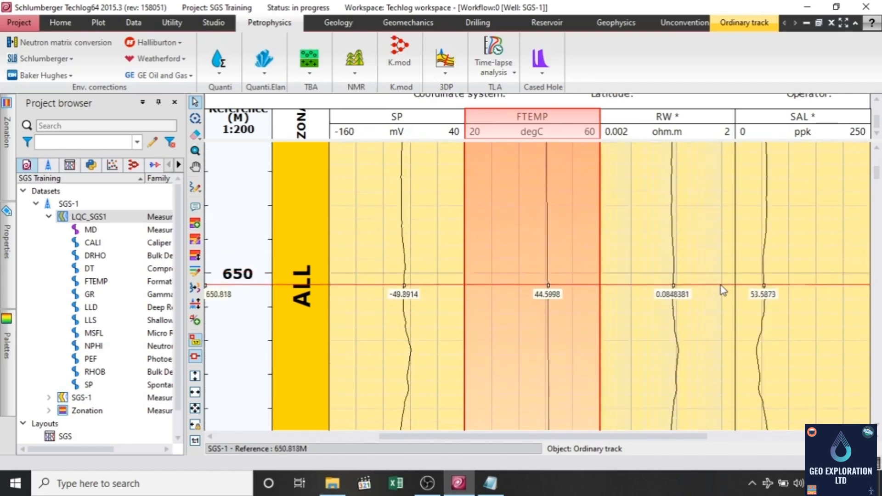
{"action": "scroll", "coordinate": [722, 290], "scroll_direction": "down", "scroll_amount": 17}
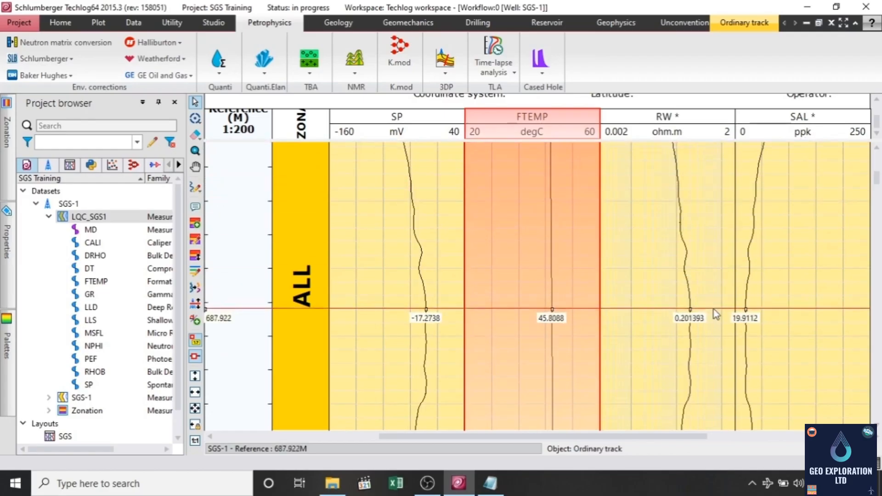
{"action": "scroll", "coordinate": [713, 309], "scroll_direction": "down", "scroll_amount": 15}
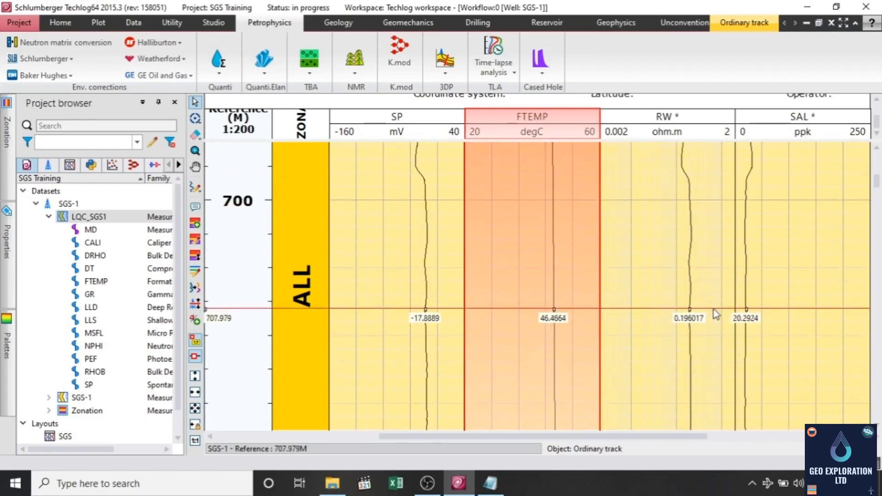
{"action": "scroll", "coordinate": [713, 309], "scroll_direction": "down", "scroll_amount": 15}
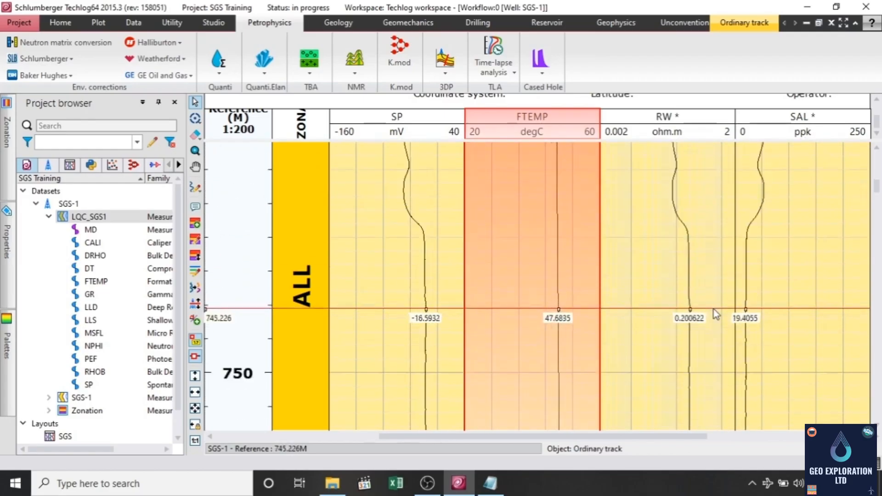
{"action": "scroll", "coordinate": [713, 309], "scroll_direction": "down", "scroll_amount": 20}
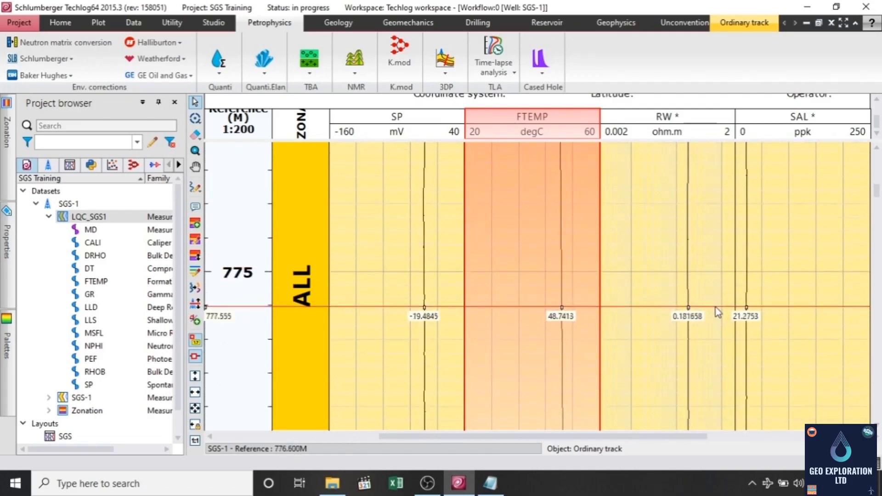
{"action": "scroll", "coordinate": [717, 312], "scroll_direction": "down", "scroll_amount": 18}
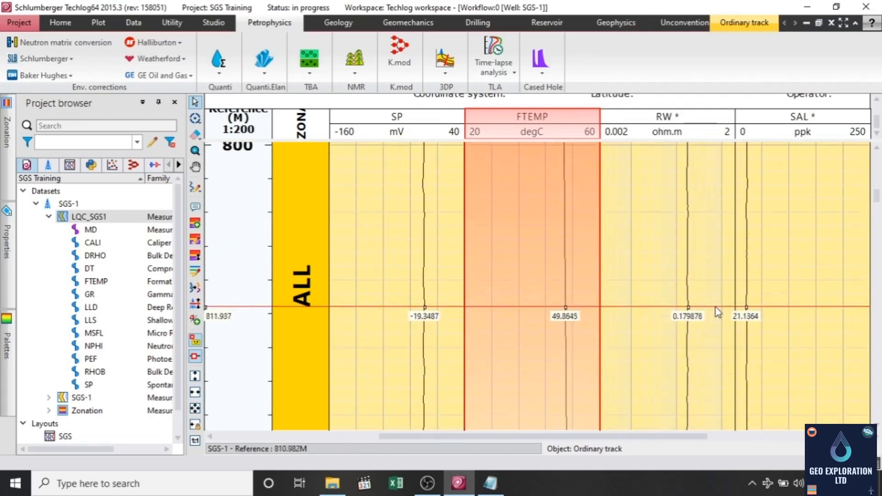
{"action": "scroll", "coordinate": [718, 313], "scroll_direction": "down", "scroll_amount": 12}
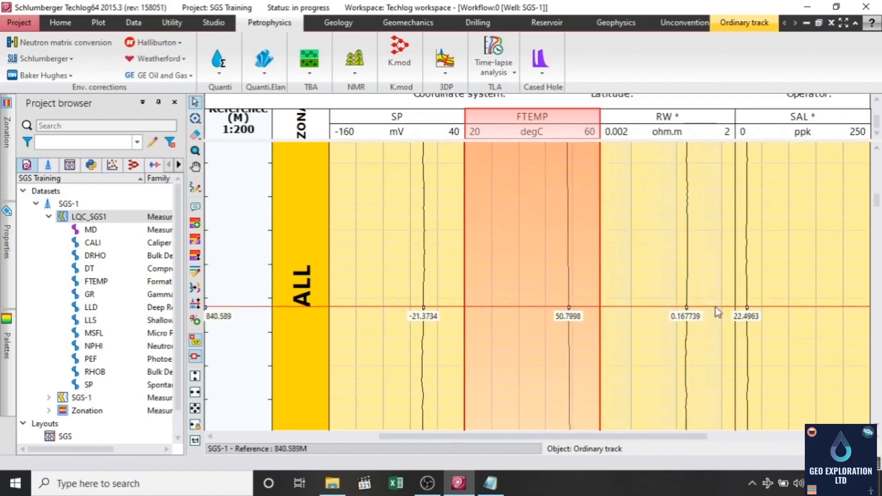
{"action": "scroll", "coordinate": [717, 312], "scroll_direction": "down", "scroll_amount": 3}
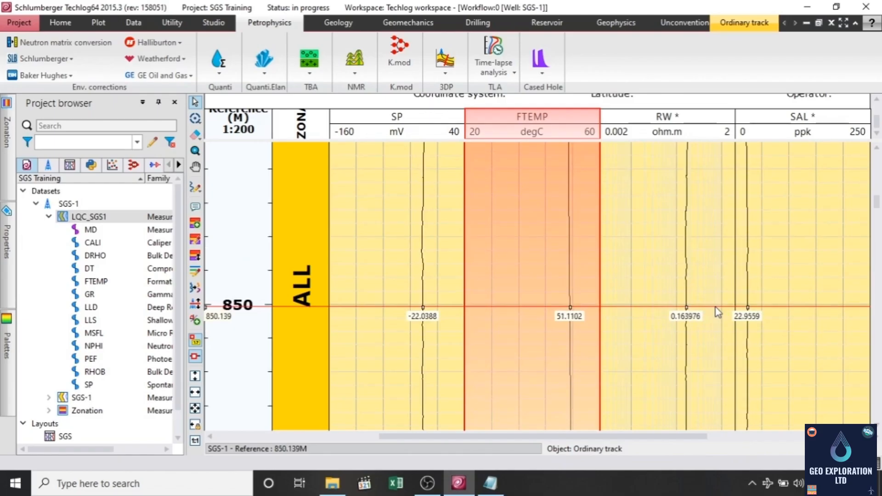
{"action": "scroll", "coordinate": [717, 314], "scroll_direction": "down", "scroll_amount": 2}
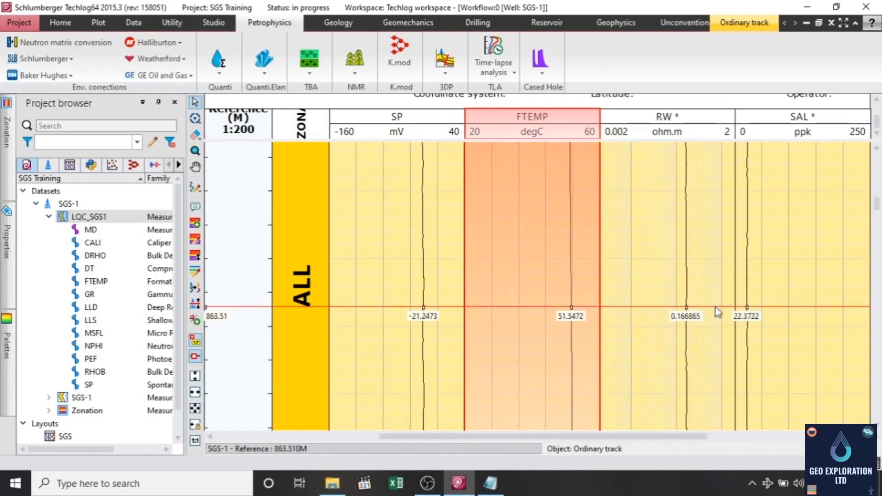
Step: Open the Help Center and search its documentation for "rw"
{"action": "left_click", "coordinate": [872, 24]}
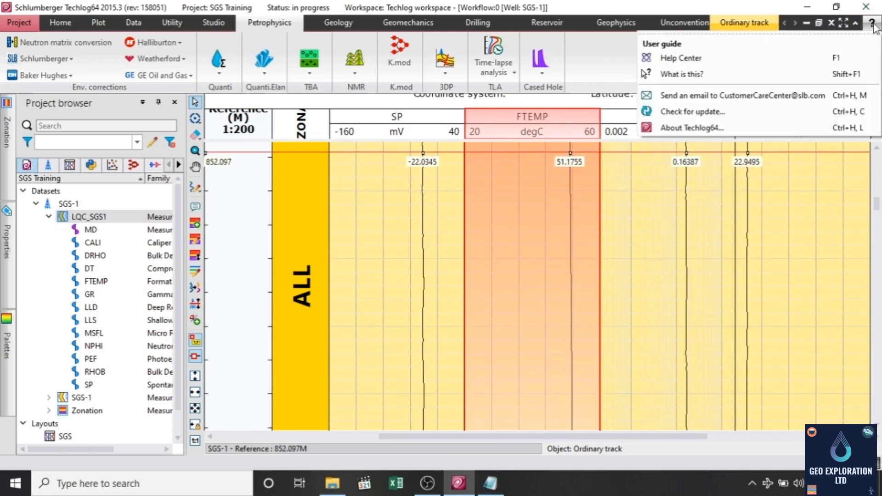
{"action": "left_click", "coordinate": [696, 64]}
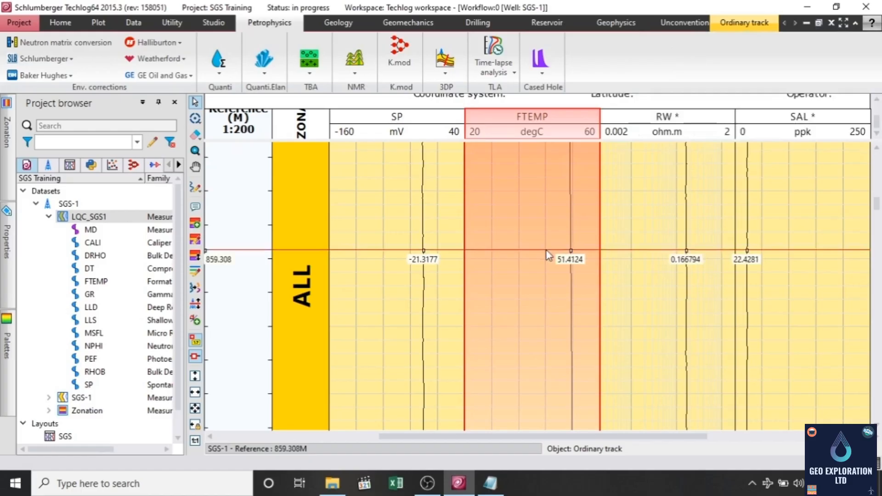
{"action": "scroll", "coordinate": [596, 328], "scroll_direction": "down", "scroll_amount": 5}
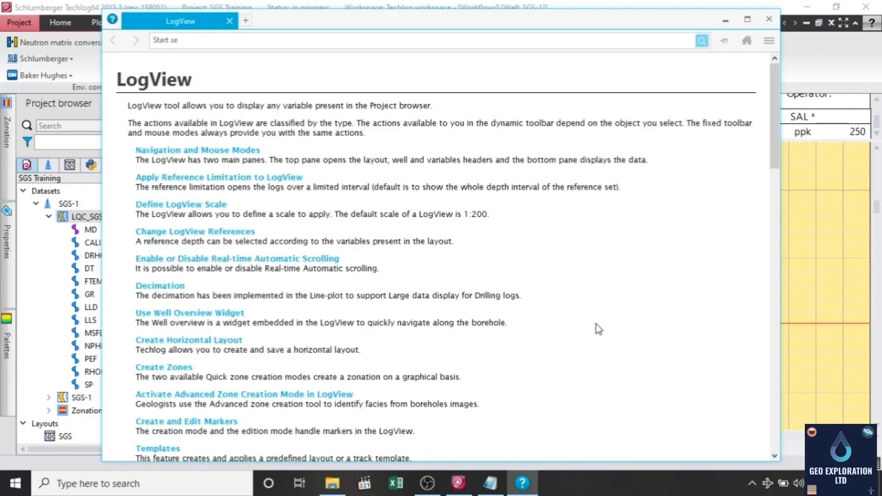
{"action": "scroll", "coordinate": [598, 329], "scroll_direction": "down", "scroll_amount": 5}
{"action": "scroll", "coordinate": [598, 328], "scroll_direction": "up", "scroll_amount": 5}
{"action": "left_click", "coordinate": [326, 42]}
{"action": "type", "text": "rw"}
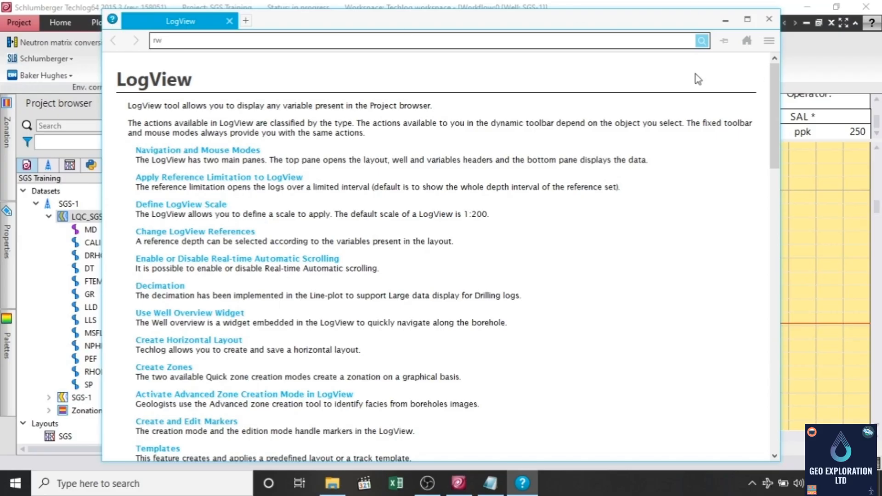
{"action": "left_click", "coordinate": [701, 41]}
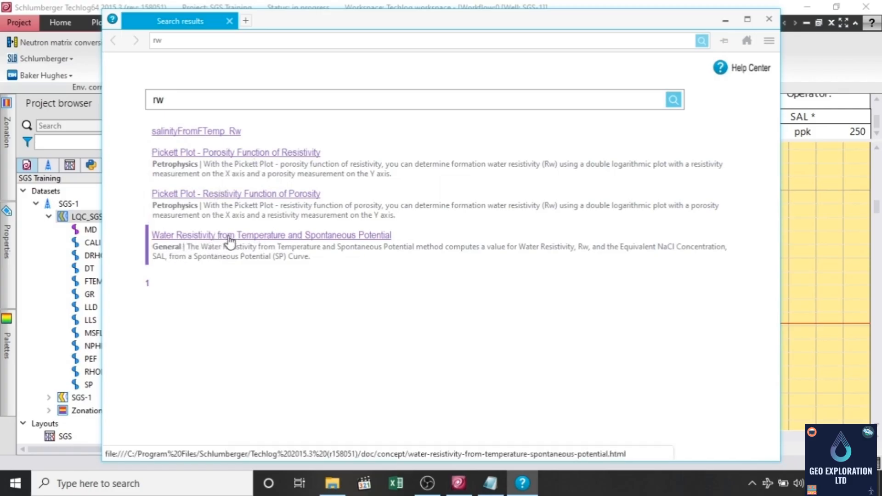
Step: Open the Water Resistivity from Temperature and Spontaneous Potential help topic and read its Inputs and Outputs pages
{"action": "left_click", "coordinate": [315, 239]}
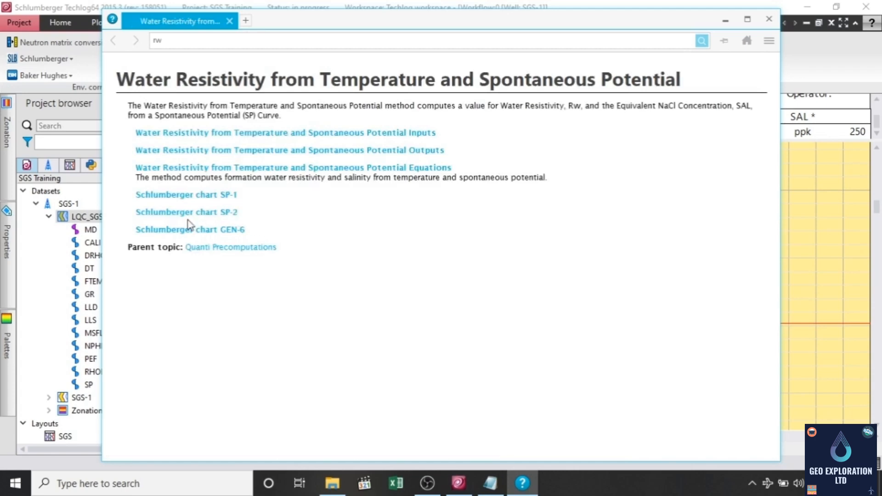
{"action": "left_click", "coordinate": [315, 134]}
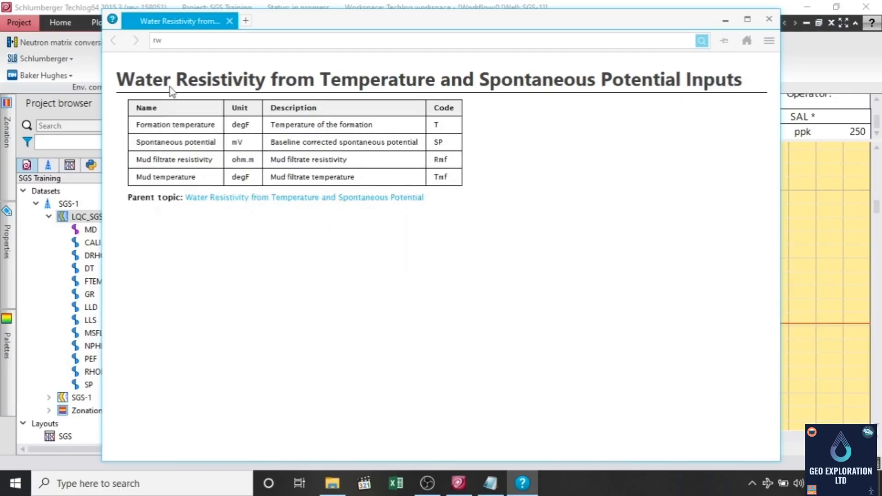
{"action": "left_click", "coordinate": [116, 45]}
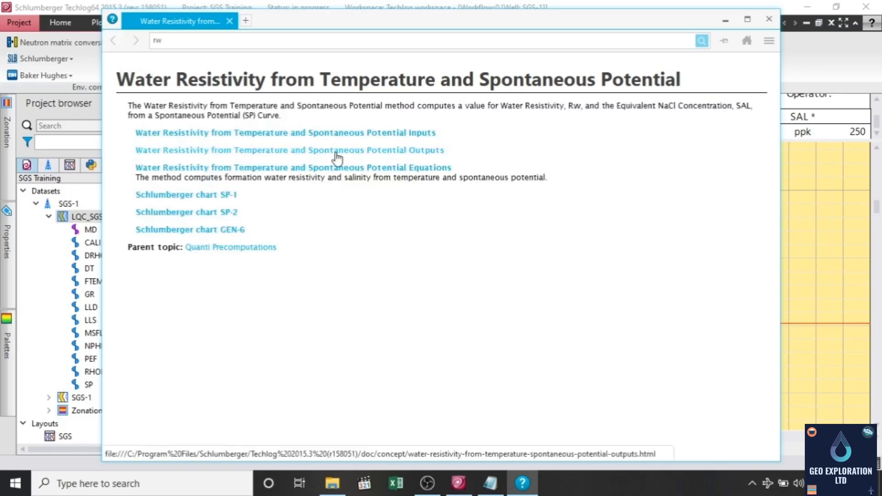
{"action": "left_click", "coordinate": [372, 156]}
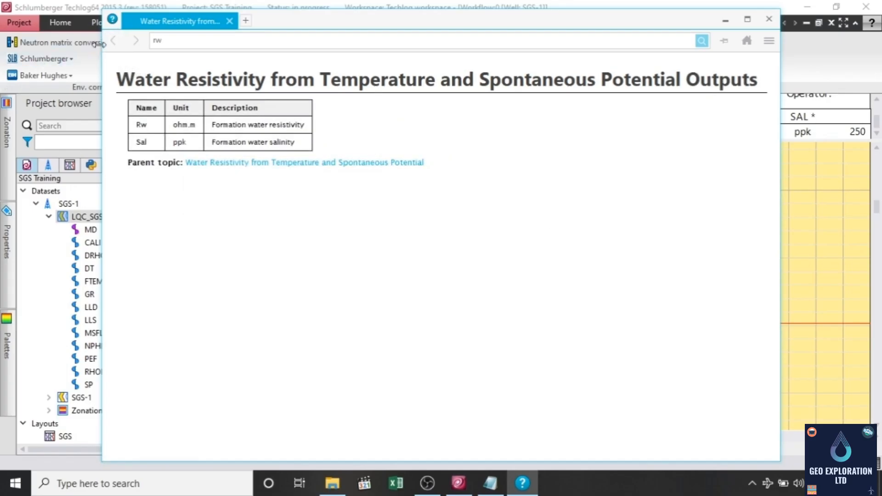
{"action": "left_click", "coordinate": [113, 40]}
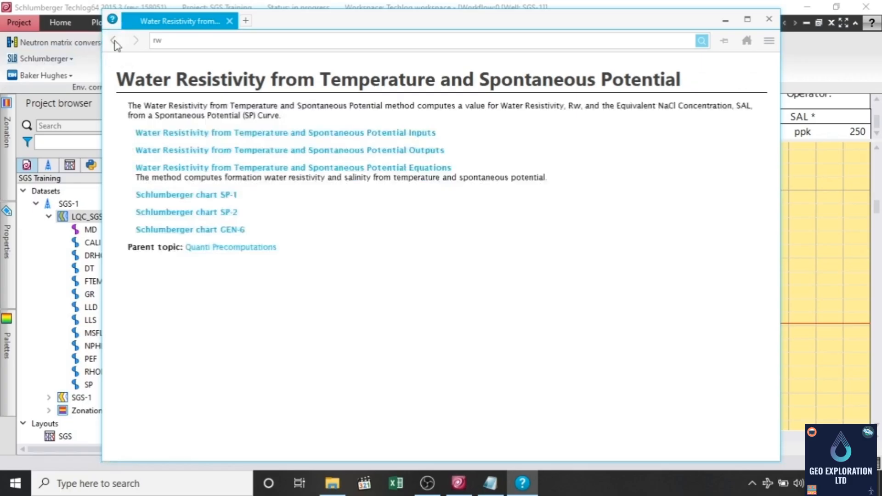
Step: Read the Water Resistivity from Temperature and Spontaneous Potential equations through the salinity formula, and open Schlumberger chart SP-1
{"action": "left_click", "coordinate": [265, 170]}
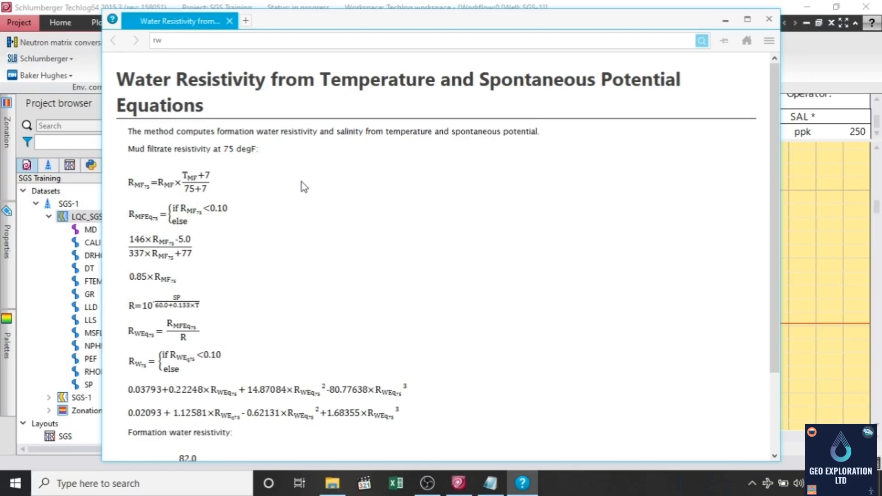
{"action": "scroll", "coordinate": [302, 182], "scroll_direction": "down", "scroll_amount": 2}
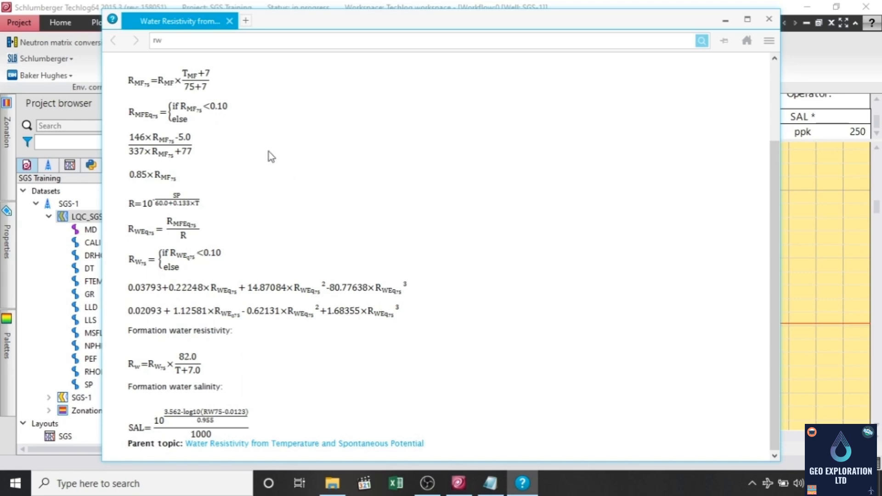
{"action": "left_click", "coordinate": [117, 42]}
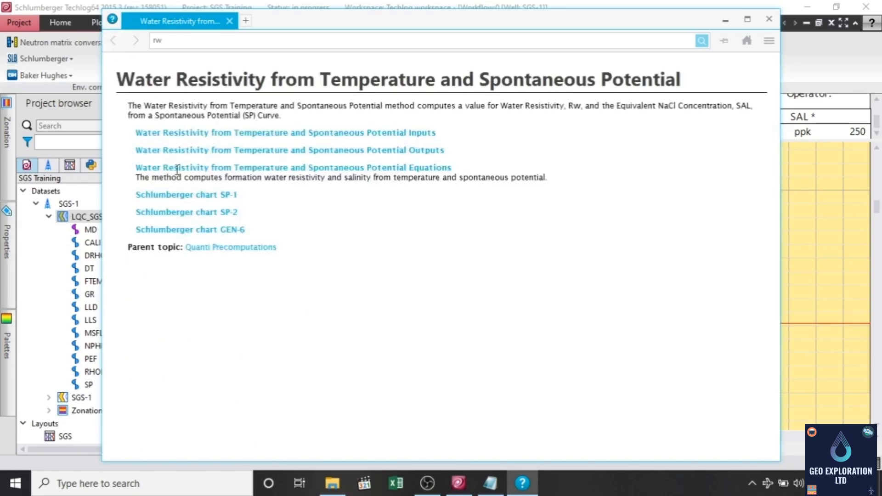
{"action": "left_click", "coordinate": [217, 197]}
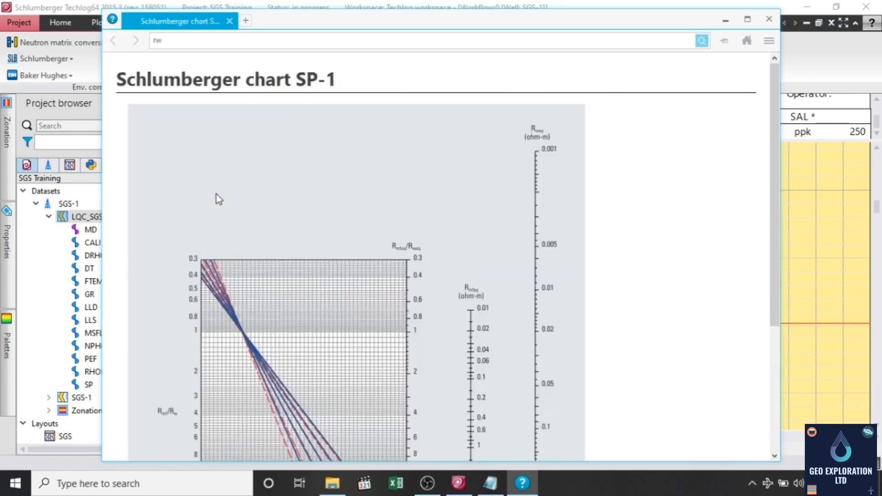
Step: Review Schlumberger charts SP-1, SP-2 and GEN-6 in the help topic and close the Help Center
{"action": "scroll", "coordinate": [382, 340], "scroll_direction": "down", "scroll_amount": 5}
{"action": "scroll", "coordinate": [383, 343], "scroll_direction": "up", "scroll_amount": 5}
{"action": "left_click", "coordinate": [114, 40]}
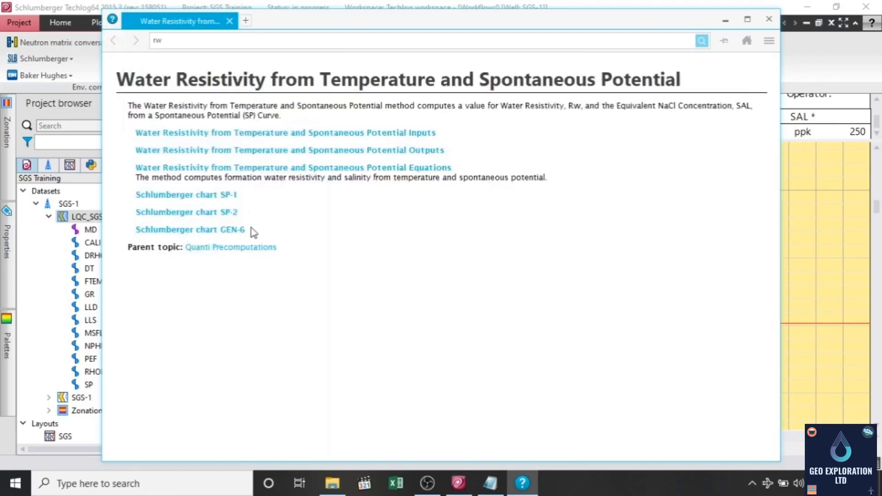
{"action": "left_click", "coordinate": [234, 215]}
{"action": "scroll", "coordinate": [393, 335], "scroll_direction": "down", "scroll_amount": 5}
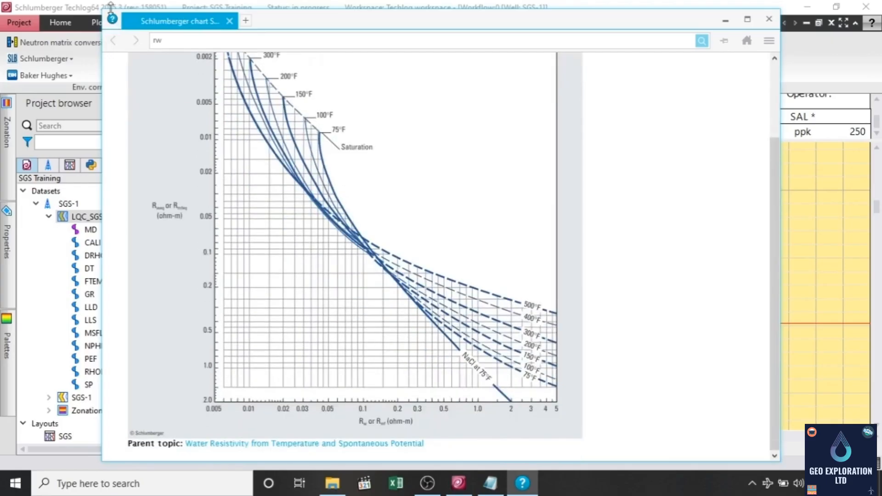
{"action": "left_click", "coordinate": [115, 40]}
{"action": "left_click", "coordinate": [230, 233]}
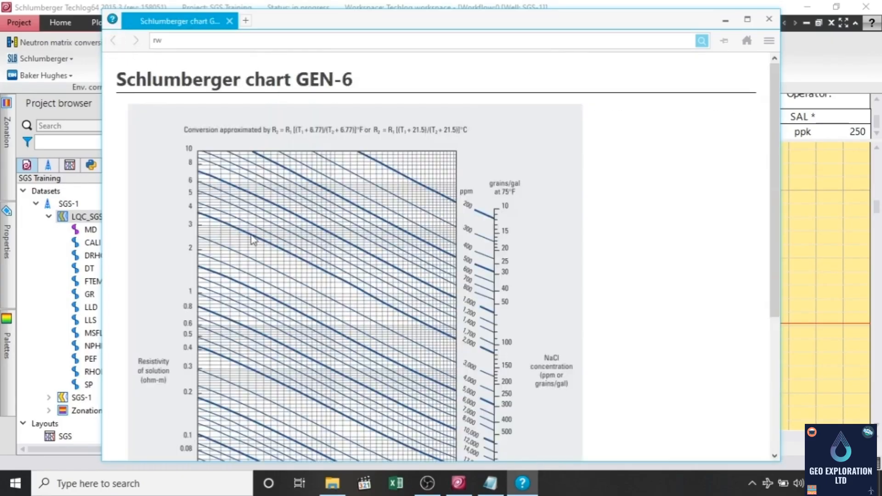
{"action": "scroll", "coordinate": [318, 254], "scroll_direction": "down", "scroll_amount": 3}
{"action": "scroll", "coordinate": [318, 254], "scroll_direction": "down", "scroll_amount": 3}
{"action": "left_click", "coordinate": [116, 40]}
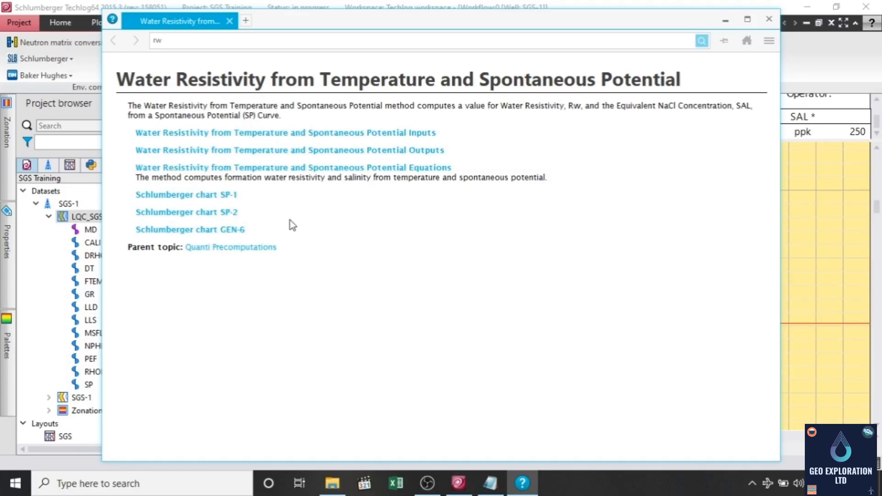
{"action": "left_click", "coordinate": [769, 21]}
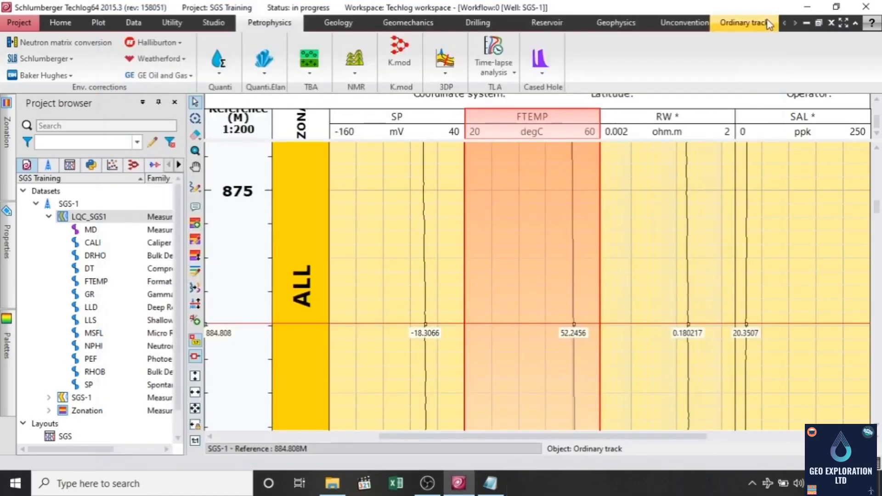
Step: Close the Workflow layout with the SP, FTEMP, RW and SAL tracks without saving it
{"action": "scroll", "coordinate": [727, 256], "scroll_direction": "down", "scroll_amount": 2}
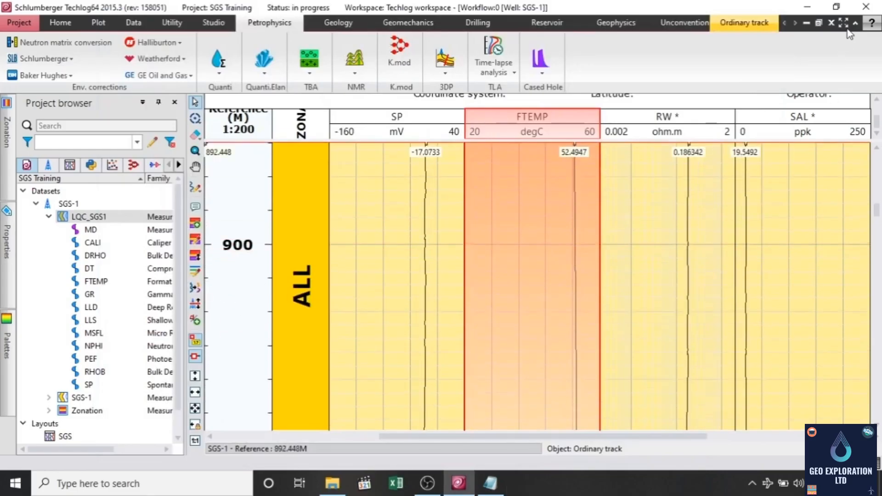
{"action": "left_click", "coordinate": [832, 23]}
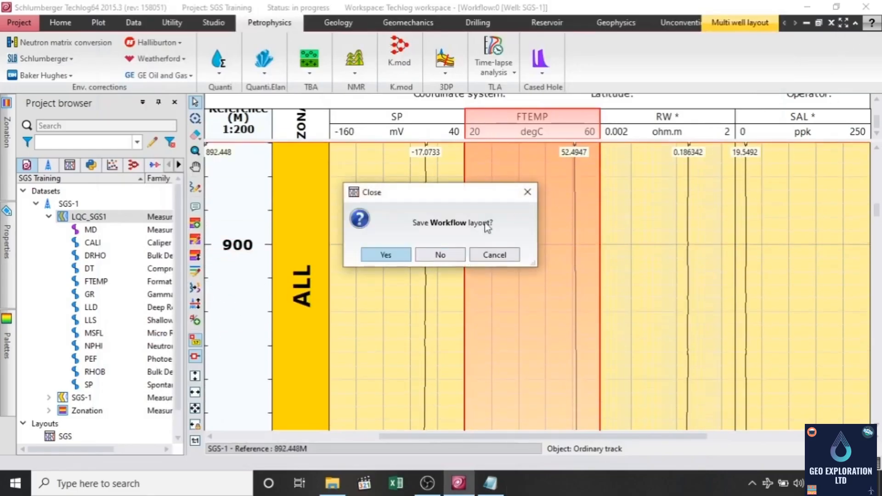
{"action": "left_click", "coordinate": [444, 258]}
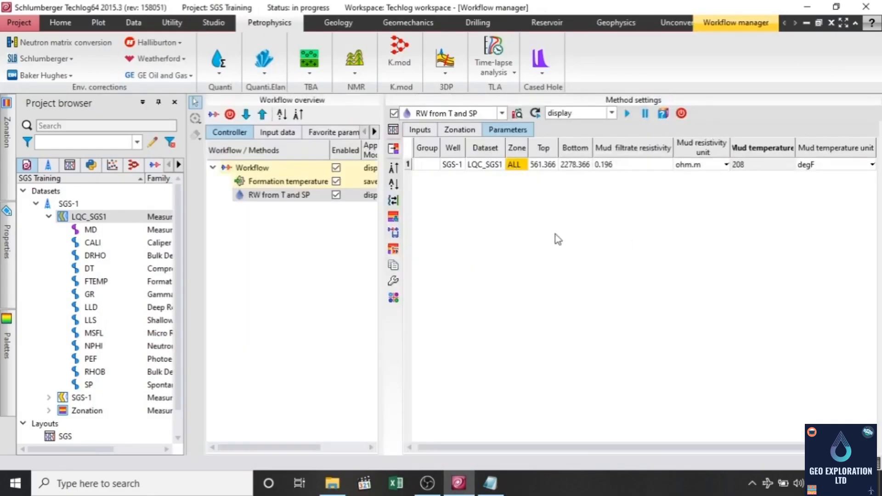
Step: Set the RW from T and SP method to save mode and run it to store its output curves in LQC_SGS1
{"action": "left_click", "coordinate": [762, 165]}
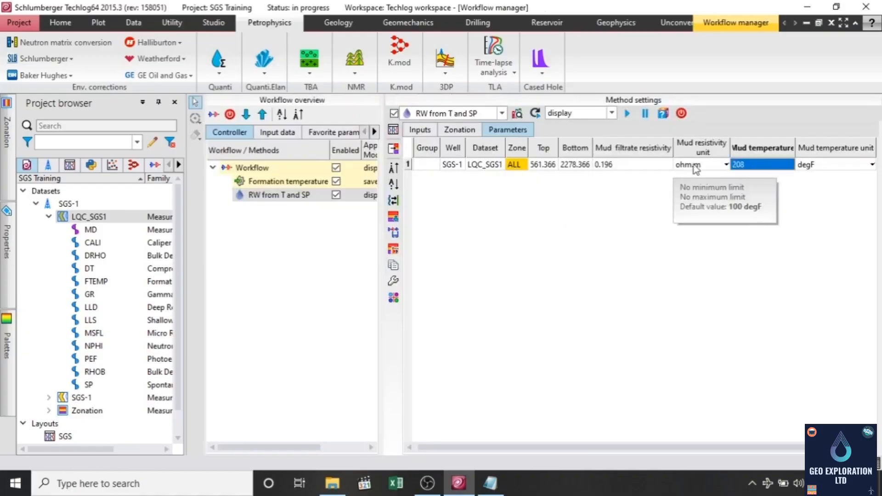
{"action": "left_click", "coordinate": [611, 113]}
{"action": "left_click", "coordinate": [555, 136]}
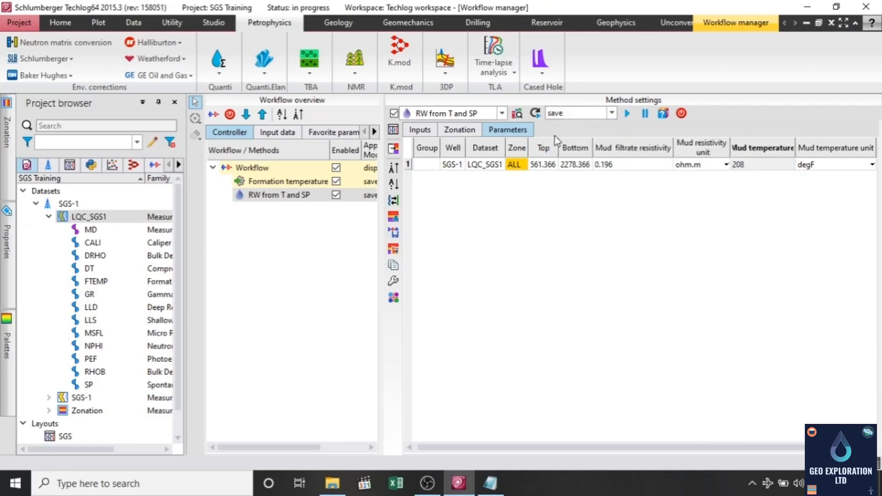
{"action": "left_click", "coordinate": [626, 116]}
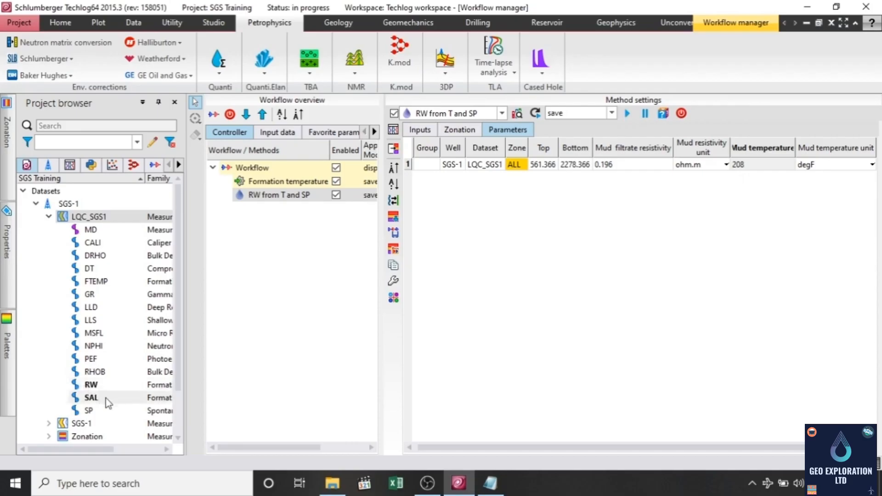
{"action": "left_click", "coordinate": [627, 285]}
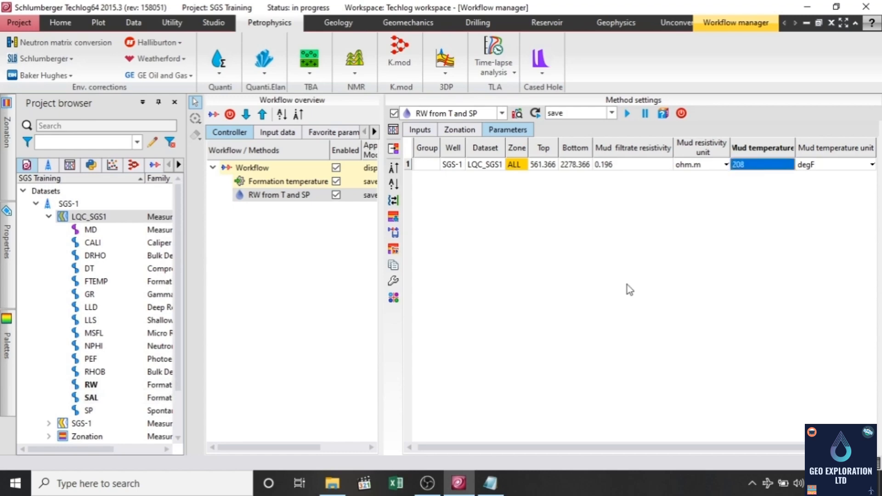
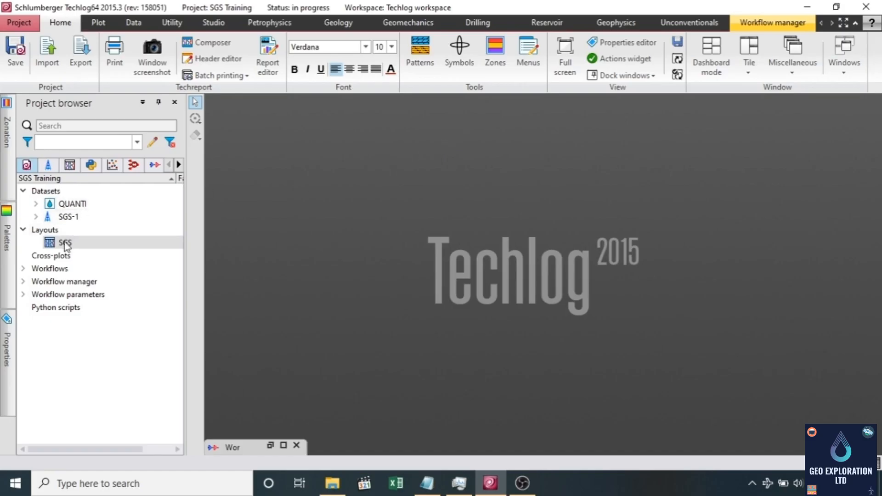
{"action": "left_click", "coordinate": [36, 204]}
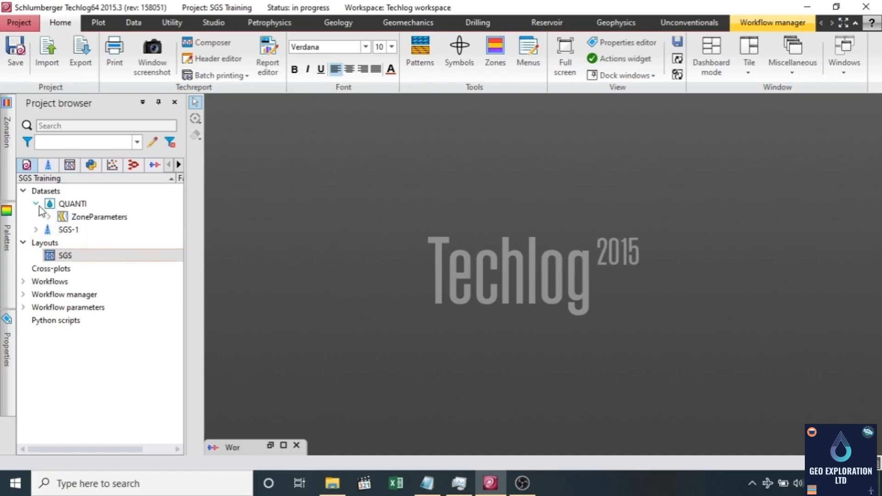
{"action": "left_click", "coordinate": [36, 204]}
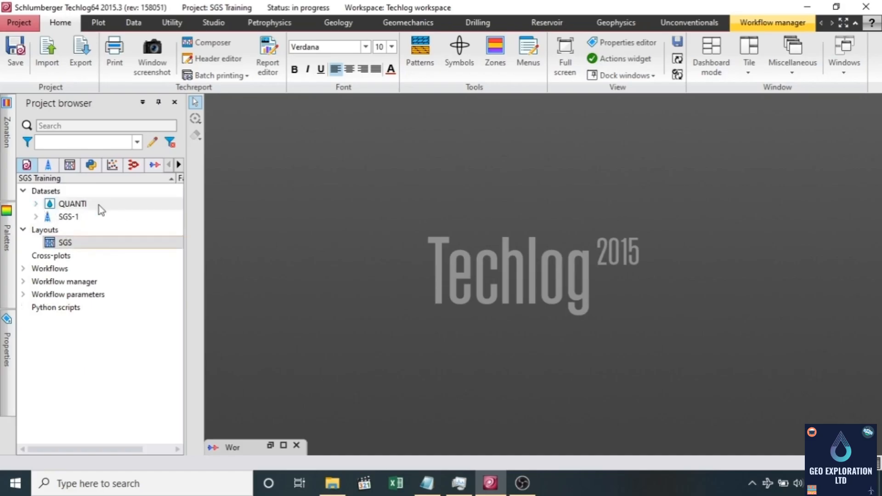
{"action": "left_click", "coordinate": [284, 29]}
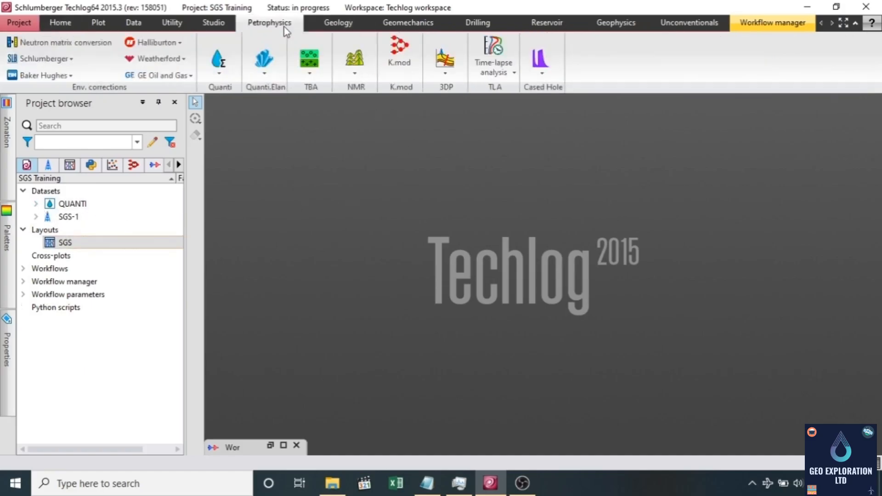
{"action": "left_click", "coordinate": [219, 75]}
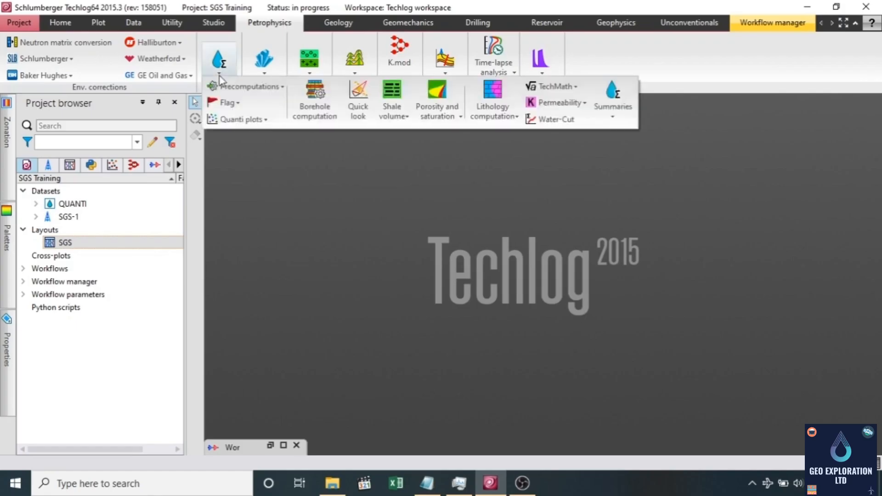
{"action": "left_click", "coordinate": [251, 87]}
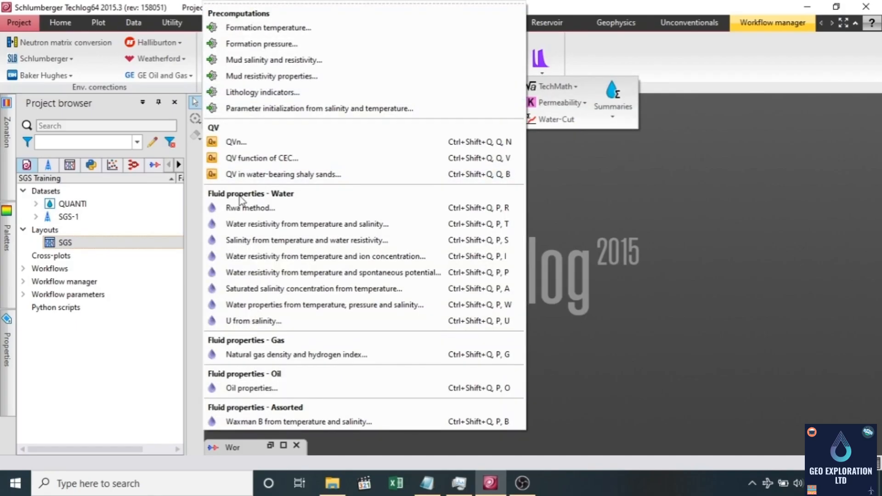
{"action": "left_click", "coordinate": [657, 209]}
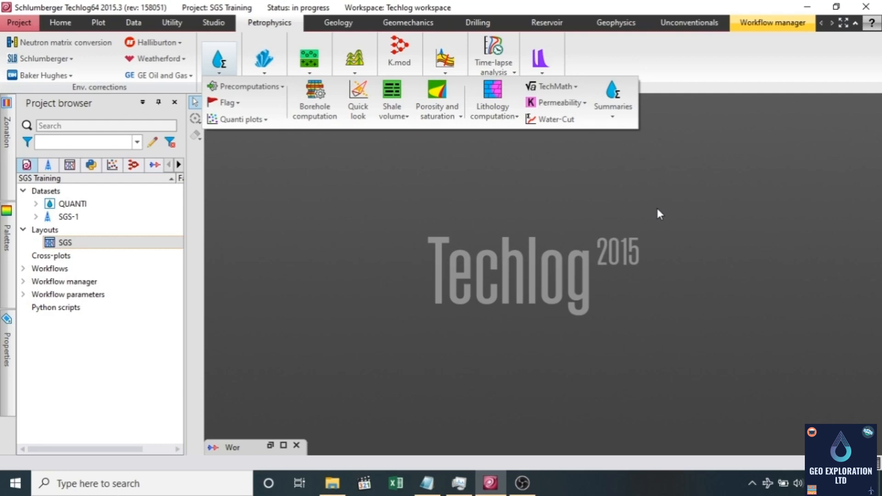
{"action": "left_click", "coordinate": [657, 208]}
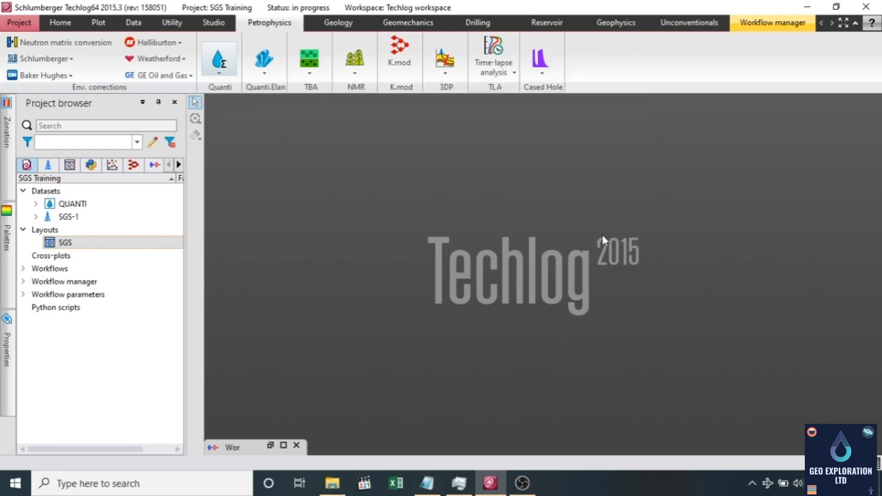
{"action": "left_click", "coordinate": [223, 77]}
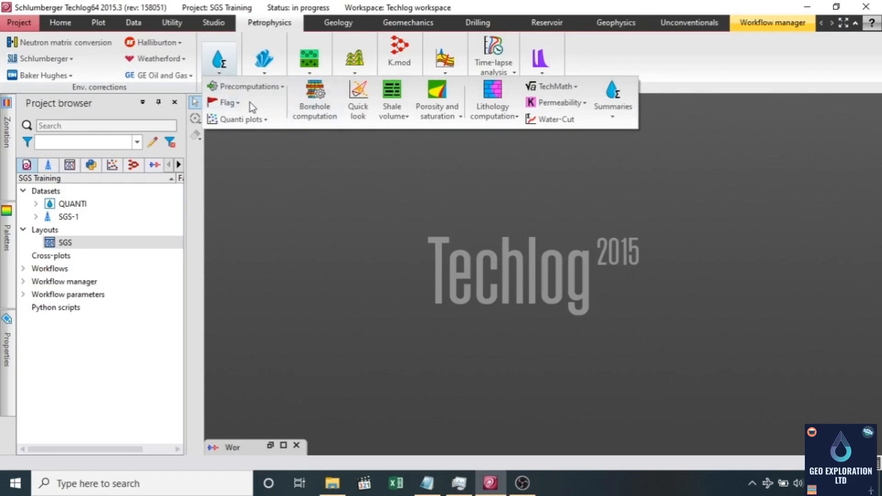
{"action": "left_click", "coordinate": [398, 200]}
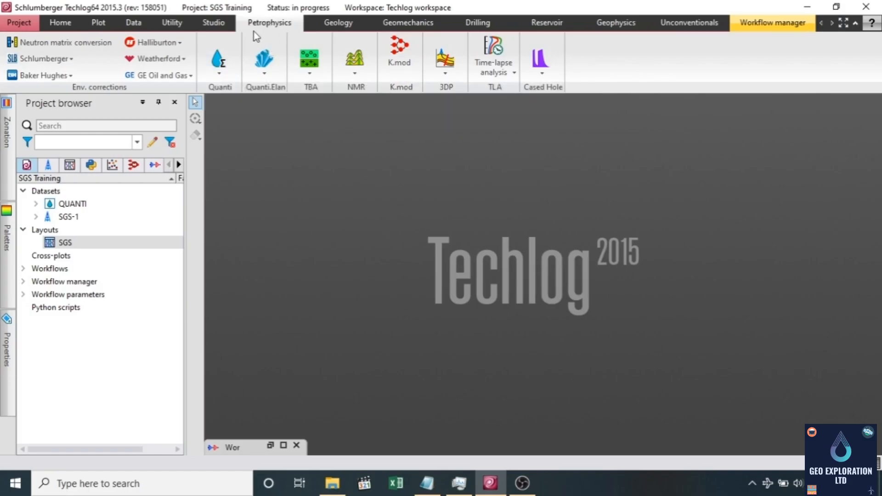
Step: Start the individual Gamma ray shale volume method and clear its preassigned GR input
{"action": "left_click", "coordinate": [218, 62]}
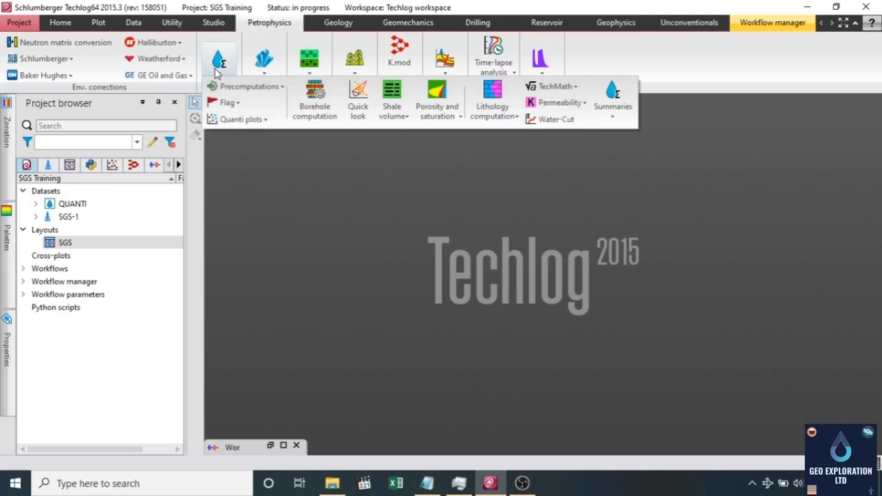
{"action": "left_click", "coordinate": [404, 118]}
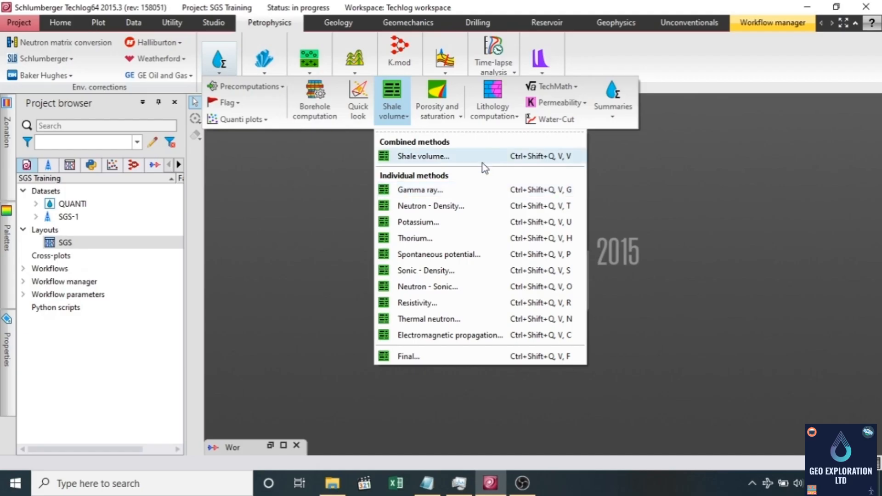
{"action": "left_click", "coordinate": [477, 193]}
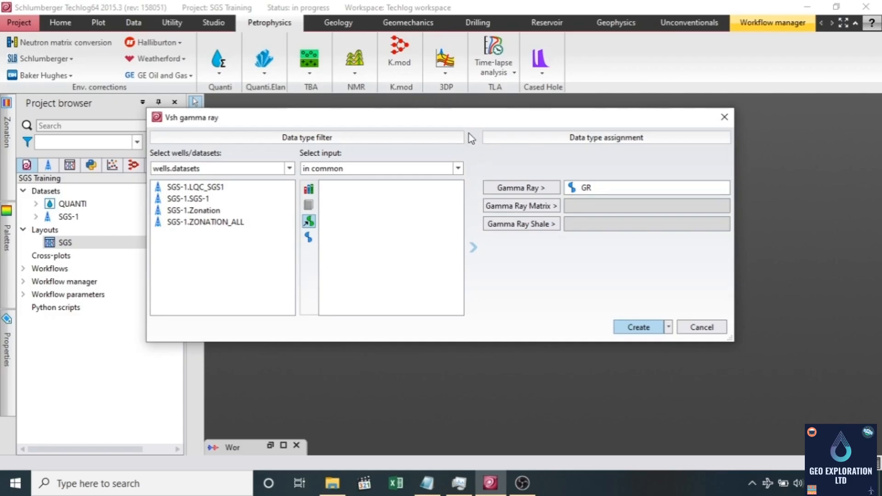
{"action": "left_click", "coordinate": [600, 187]}
{"action": "key", "text": "Delete"}
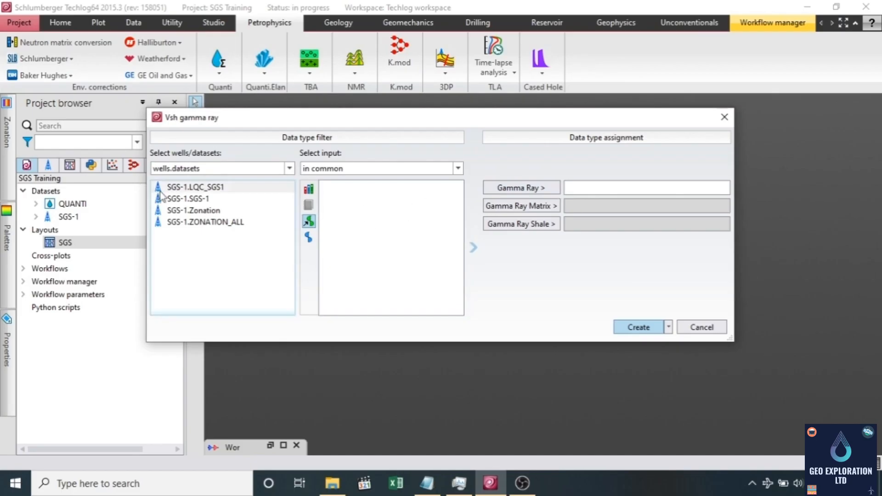
Step: Assign the GR variable from dataset SGS-1.LQC_SGS1 as the Gamma Ray input and create the Vsh gamma ray method
{"action": "left_click", "coordinate": [218, 188]}
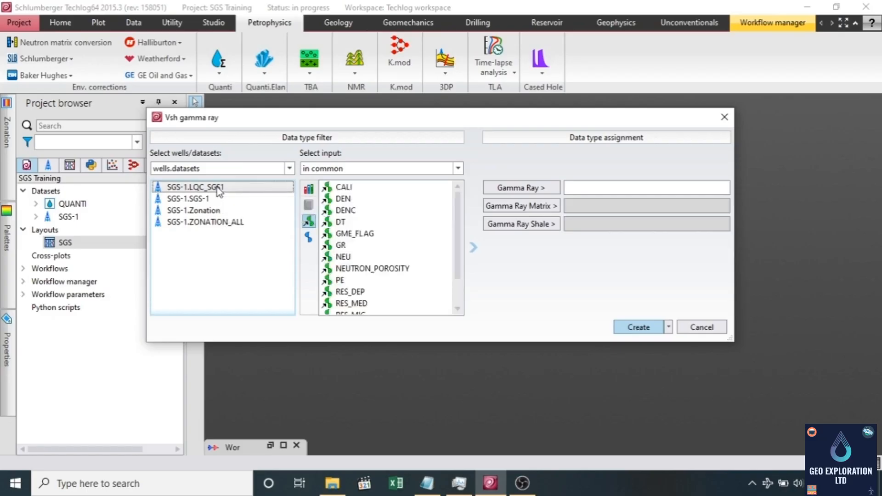
{"action": "left_click", "coordinate": [309, 222]}
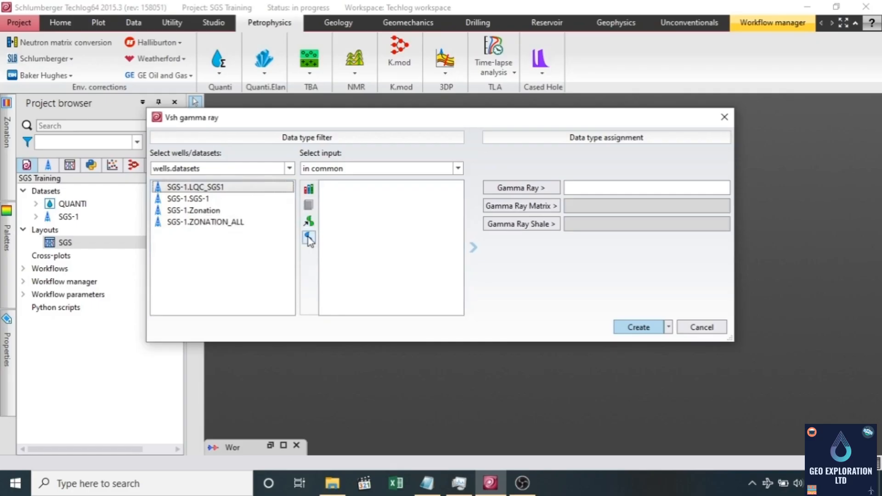
{"action": "left_click", "coordinate": [309, 238]}
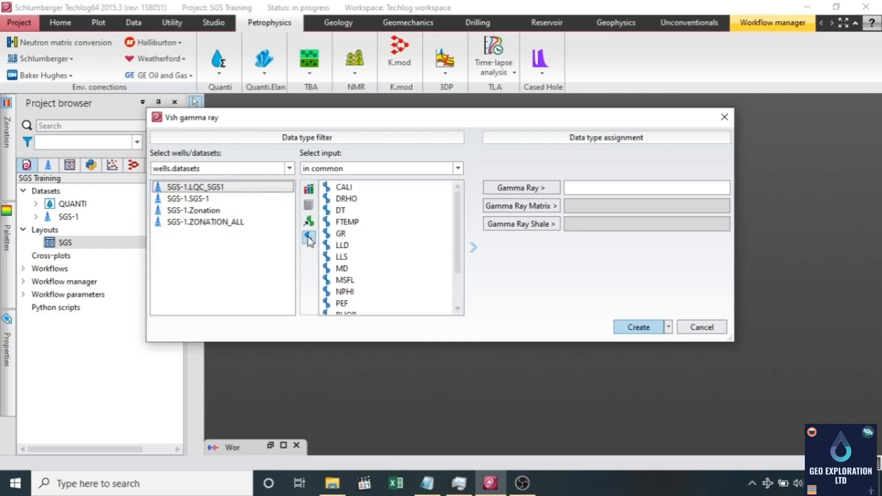
{"action": "left_click", "coordinate": [359, 235]}
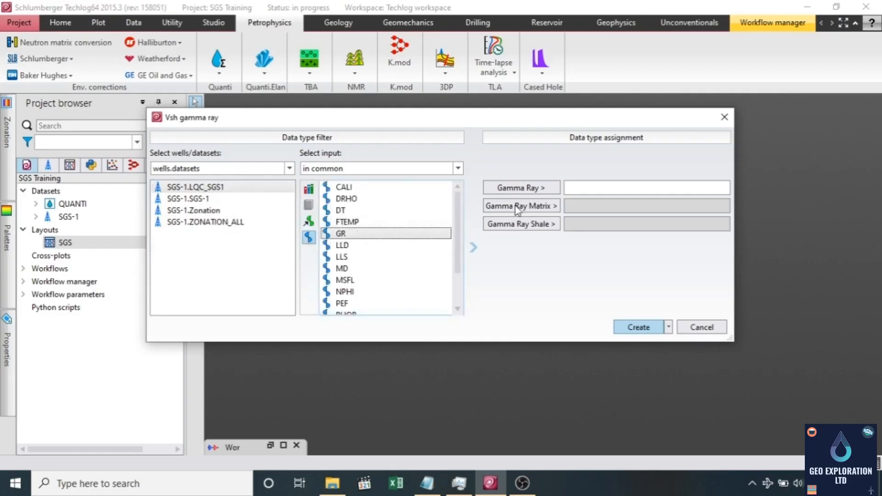
{"action": "left_click", "coordinate": [536, 191]}
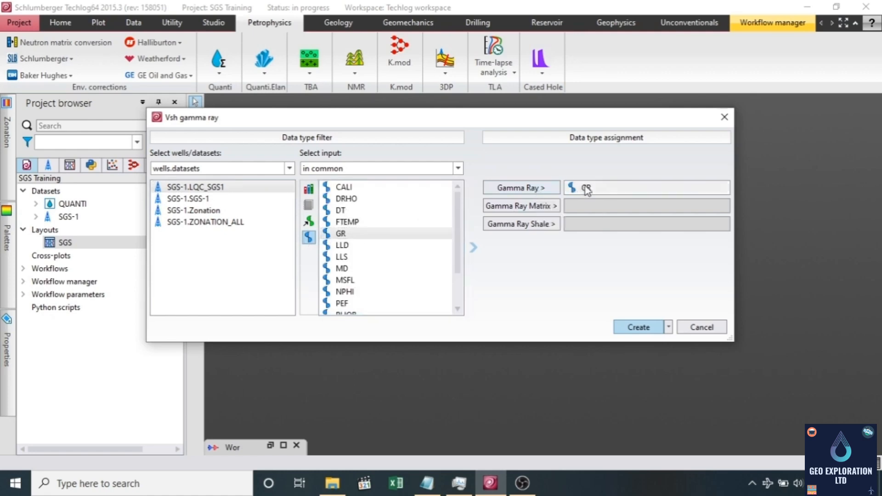
{"action": "left_click", "coordinate": [648, 329]}
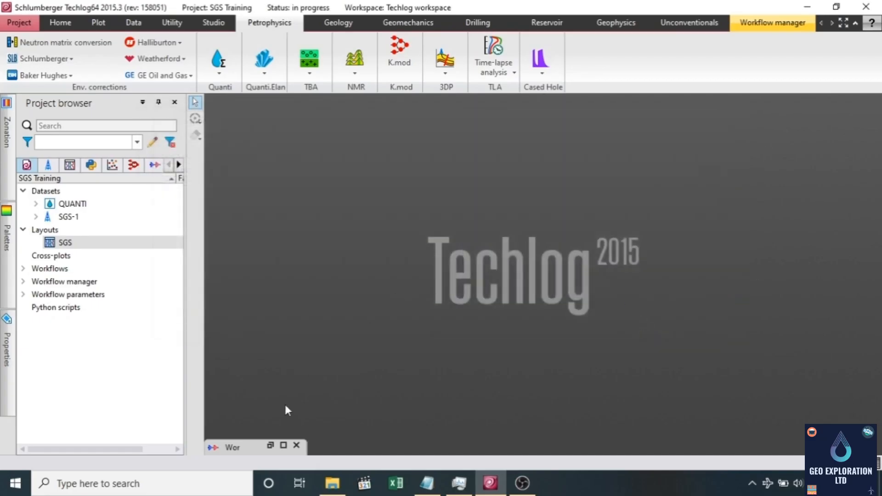
Step: Restore the minimized Workflow manager and check the zonation settings of the Vsh gamma ray method
{"action": "left_click", "coordinate": [270, 445]}
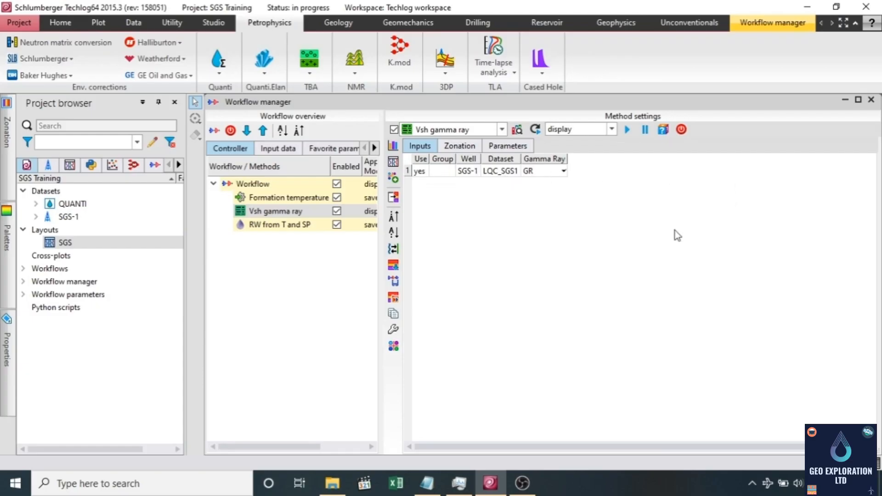
{"action": "left_click", "coordinate": [466, 148]}
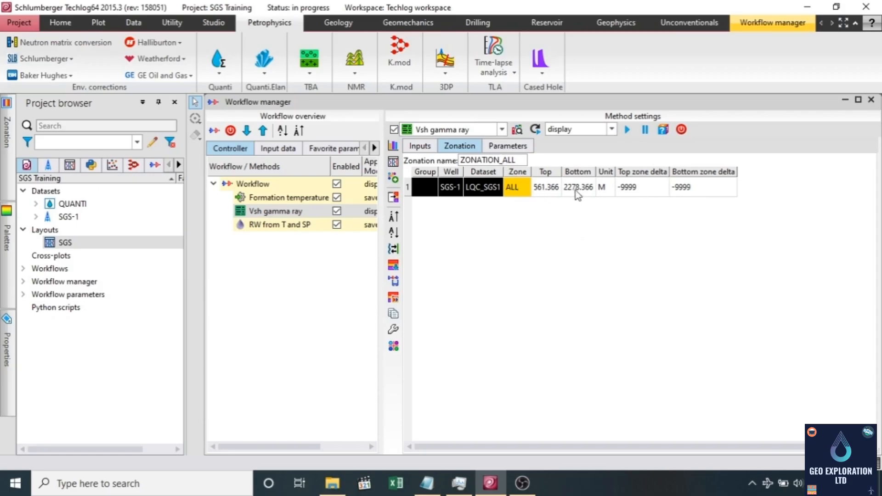
{"action": "mouse_move", "coordinate": [574, 191]}
{"action": "left_click_drag", "start_coordinate": [186, 238], "coordinate": [181, 238]}
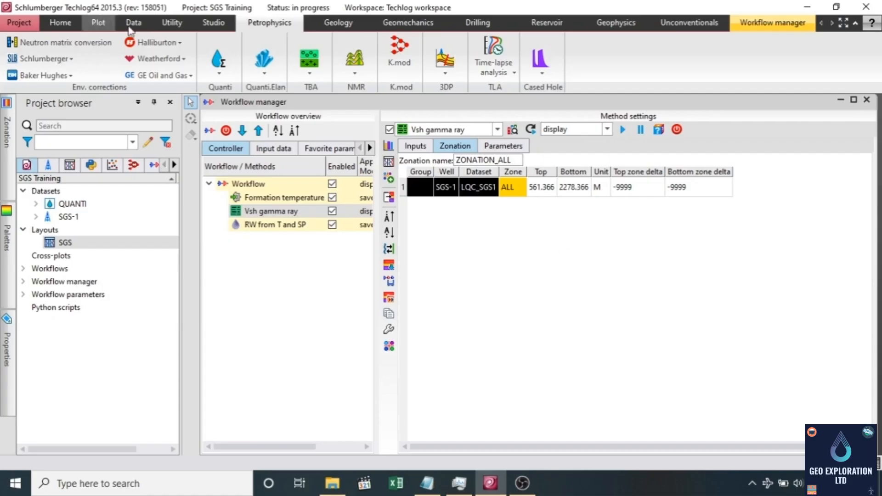
Step: Show the zonation list and switch it to the zonation set named Zonation
{"action": "left_click", "coordinate": [5, 135]}
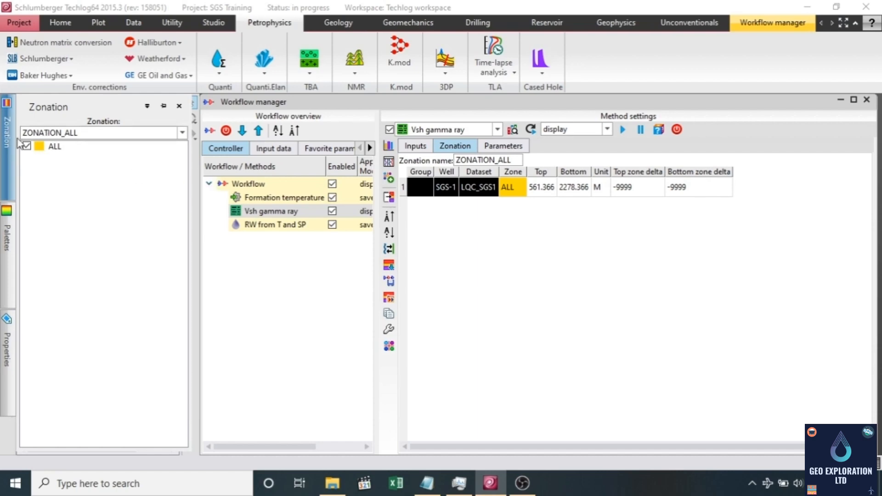
{"action": "left_click", "coordinate": [6, 146]}
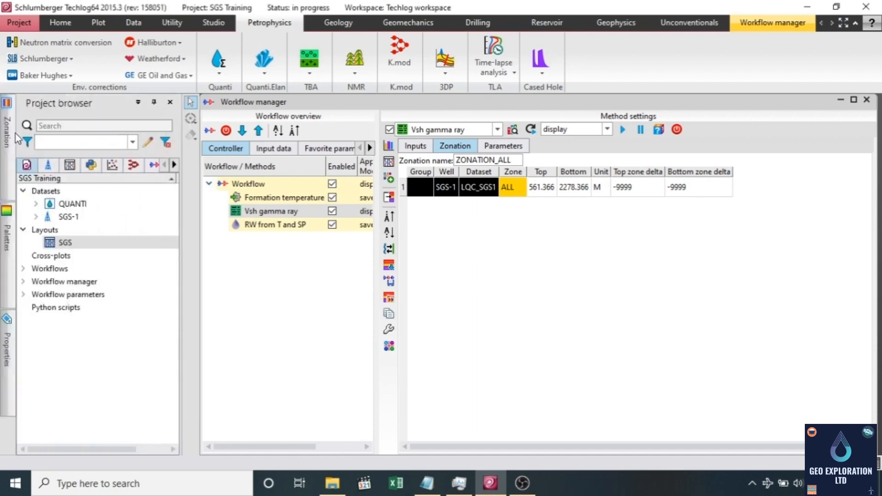
{"action": "left_click", "coordinate": [16, 133]}
{"action": "left_click", "coordinate": [12, 140]}
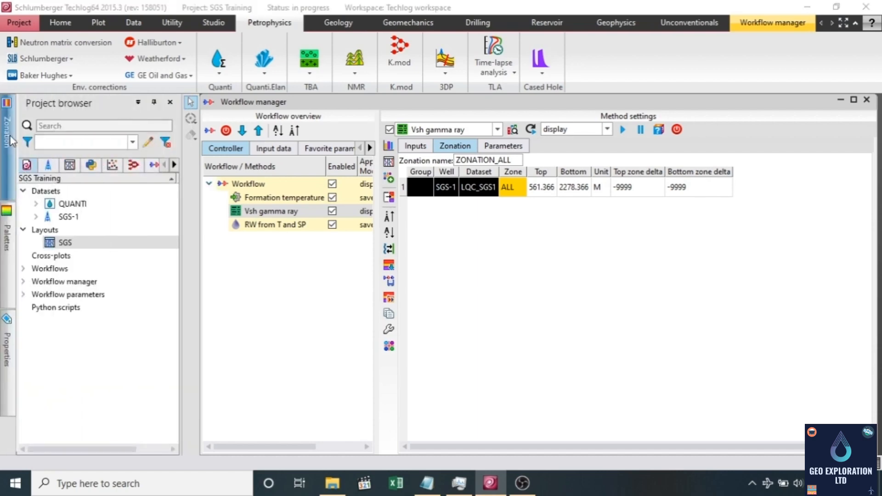
{"action": "left_click", "coordinate": [12, 140]}
{"action": "left_click", "coordinate": [180, 134]}
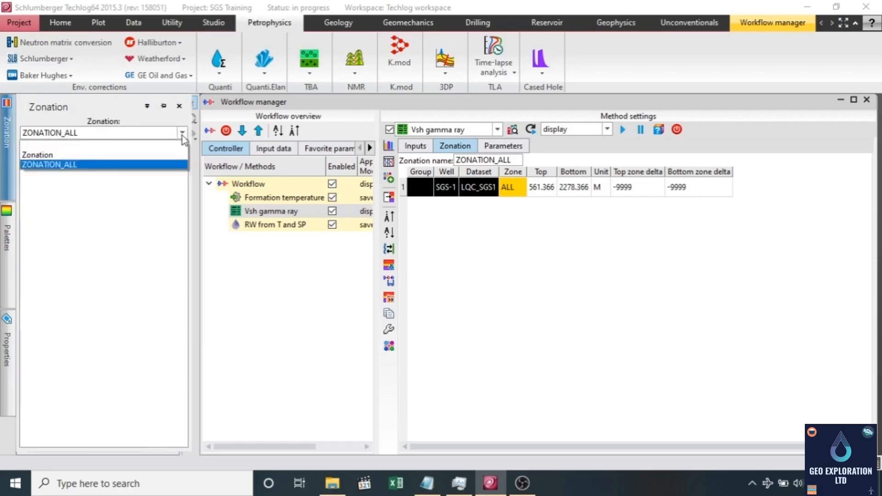
{"action": "left_click", "coordinate": [46, 155]}
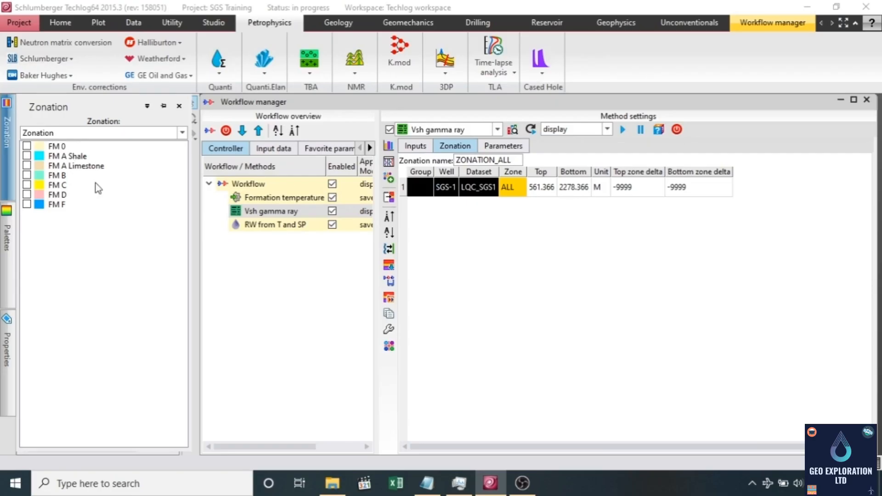
Step: Tick all seven zones from FM 0 to FM F and apply this zonation to the Vsh gamma ray method
{"action": "left_click", "coordinate": [27, 146]}
{"action": "left_click", "coordinate": [27, 155]}
{"action": "left_click", "coordinate": [27, 166]}
{"action": "left_click", "coordinate": [27, 175]}
{"action": "left_click", "coordinate": [27, 185]}
{"action": "left_click", "coordinate": [27, 195]}
{"action": "left_click", "coordinate": [27, 204]}
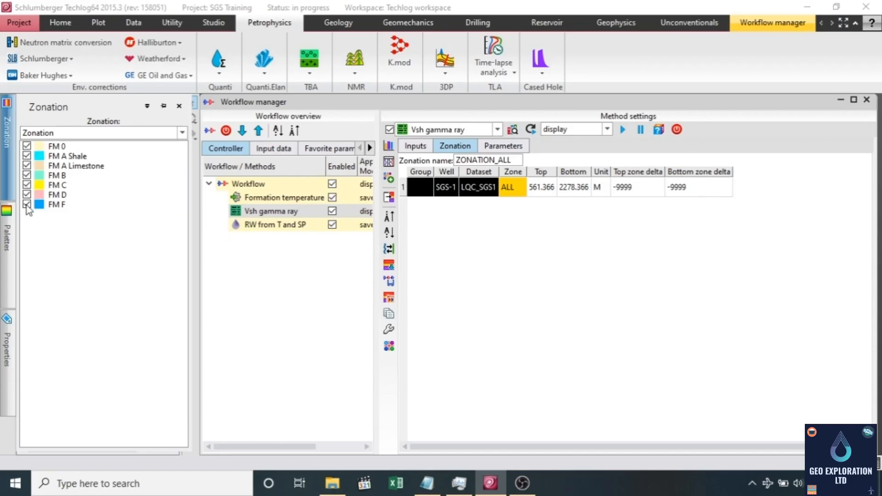
{"action": "left_click", "coordinate": [389, 198]}
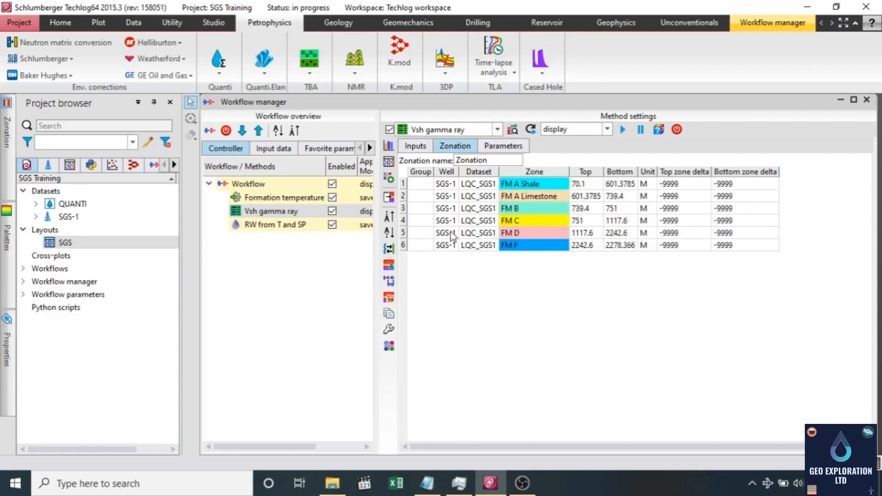
Step: Review the zone parameters of the Vsh gamma ray method and choose Linear as the GR method for FM A Shale
{"action": "left_click", "coordinate": [508, 149]}
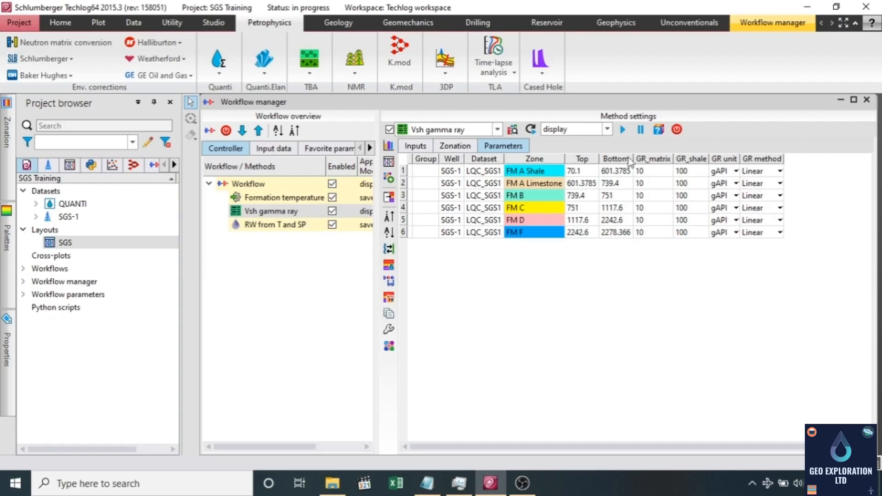
{"action": "mouse_move", "coordinate": [660, 183]}
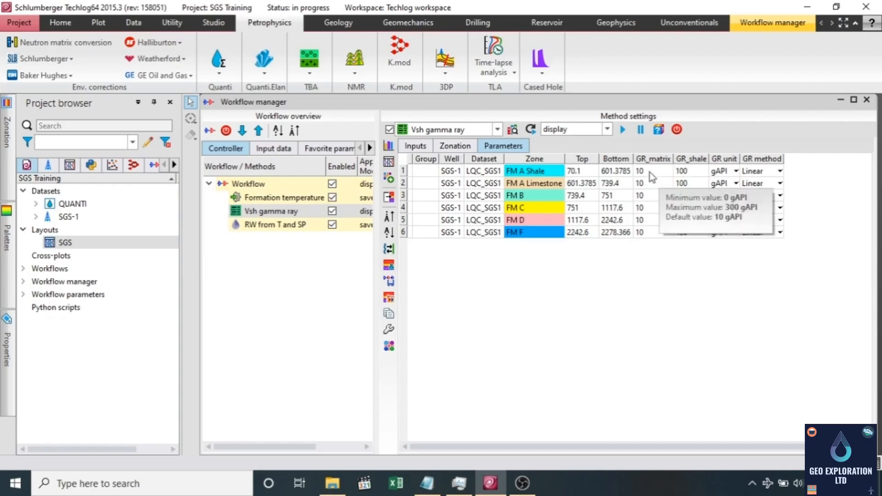
{"action": "mouse_move", "coordinate": [693, 179]}
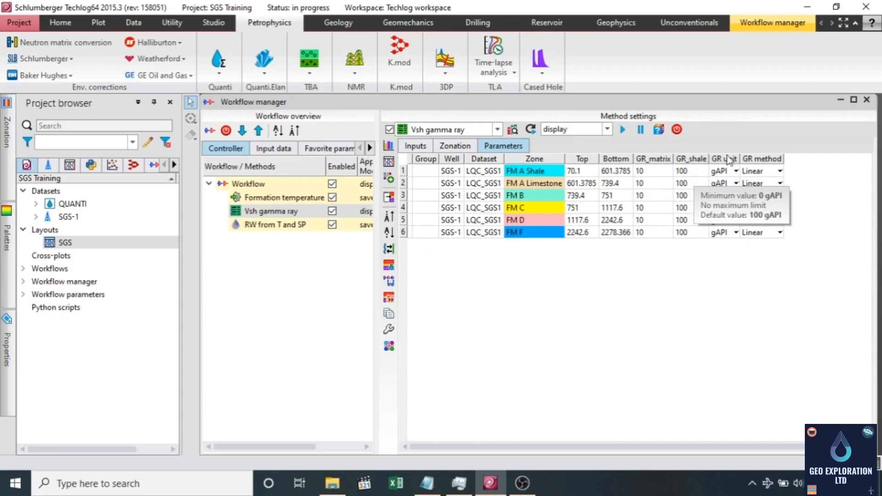
{"action": "left_click", "coordinate": [780, 171]}
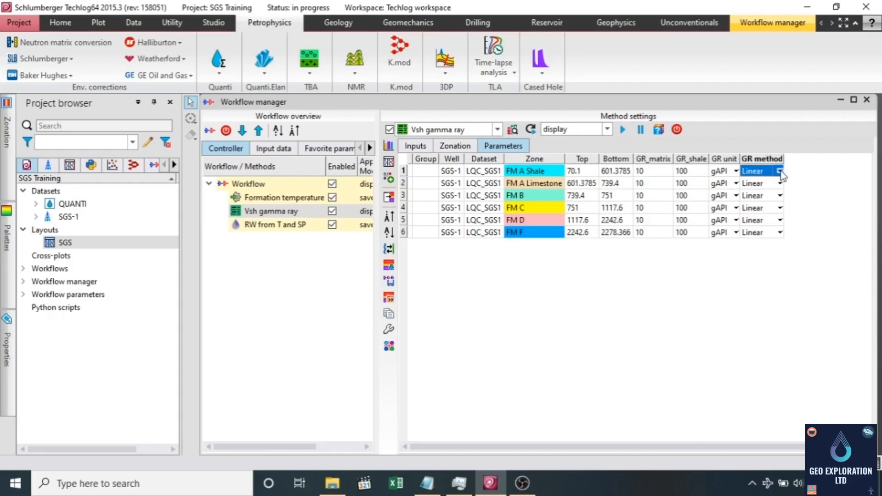
{"action": "left_click", "coordinate": [779, 172]}
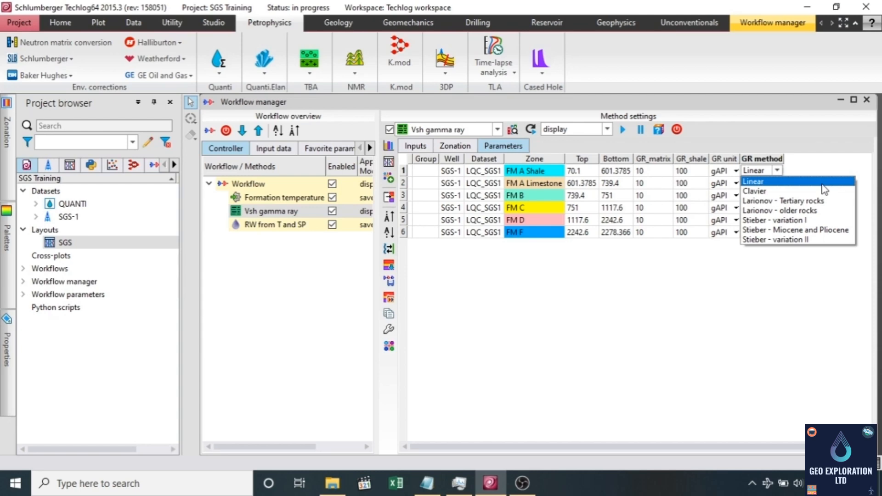
{"action": "left_click", "coordinate": [822, 183]}
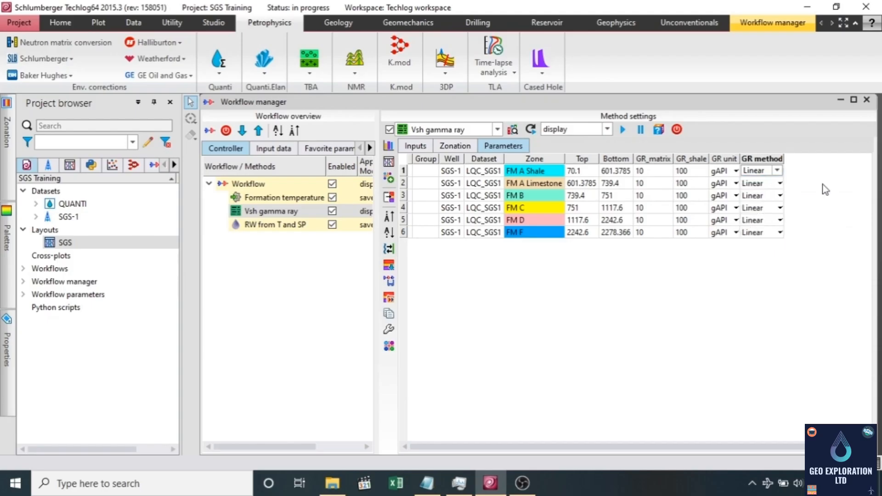
Step: Read the VSH from Gamma Ray help page, covering its parameters, method equations and GR histogram options, and close it
{"action": "left_click", "coordinate": [871, 24]}
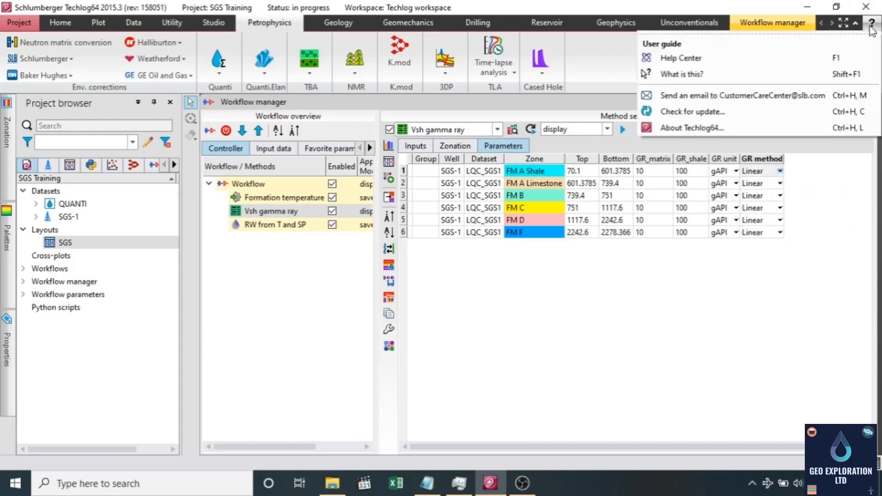
{"action": "left_click", "coordinate": [724, 58]}
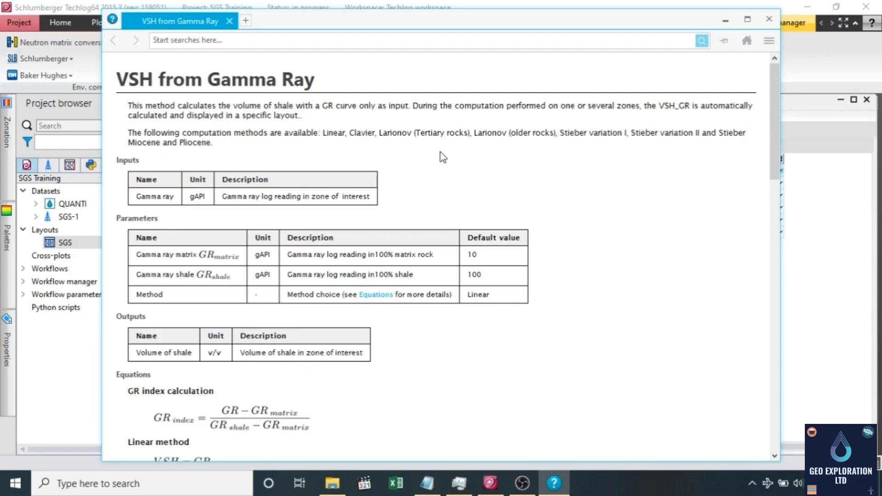
{"action": "scroll", "coordinate": [442, 157], "scroll_direction": "down", "scroll_amount": 3}
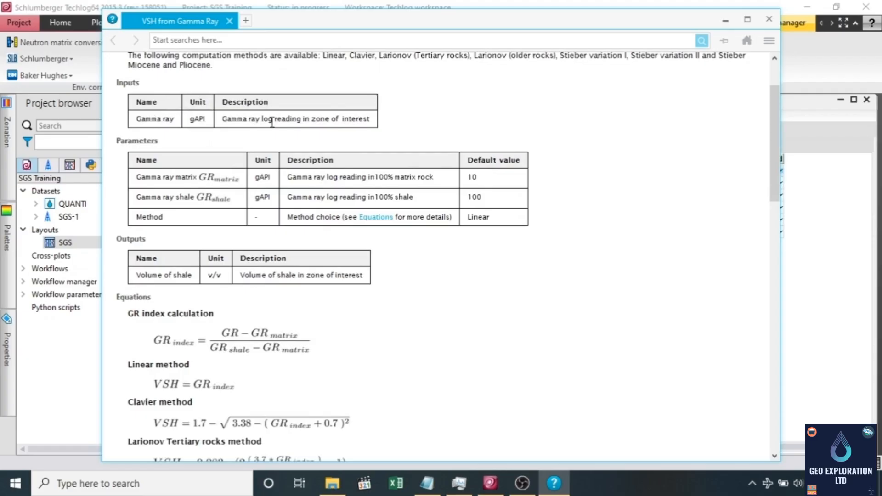
{"action": "scroll", "coordinate": [139, 171], "scroll_direction": "down", "scroll_amount": 3}
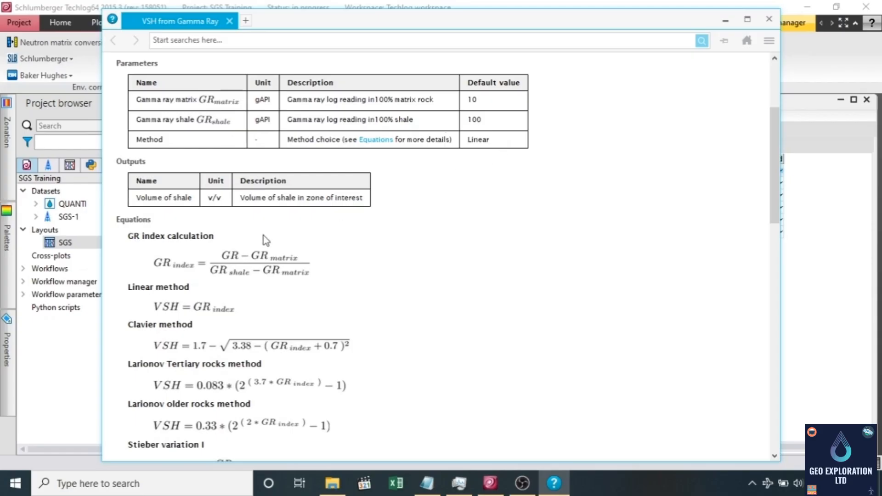
{"action": "scroll", "coordinate": [281, 211], "scroll_direction": "down", "scroll_amount": 3}
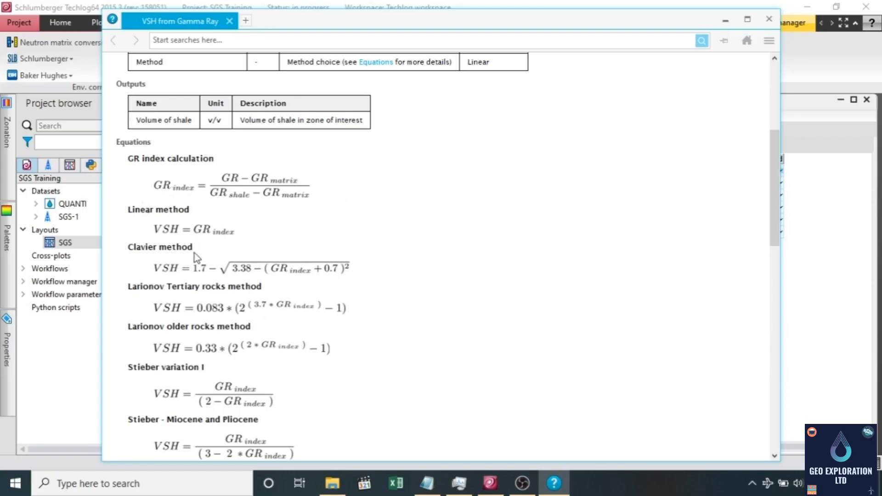
{"action": "scroll", "coordinate": [246, 299], "scroll_direction": "down", "scroll_amount": 5}
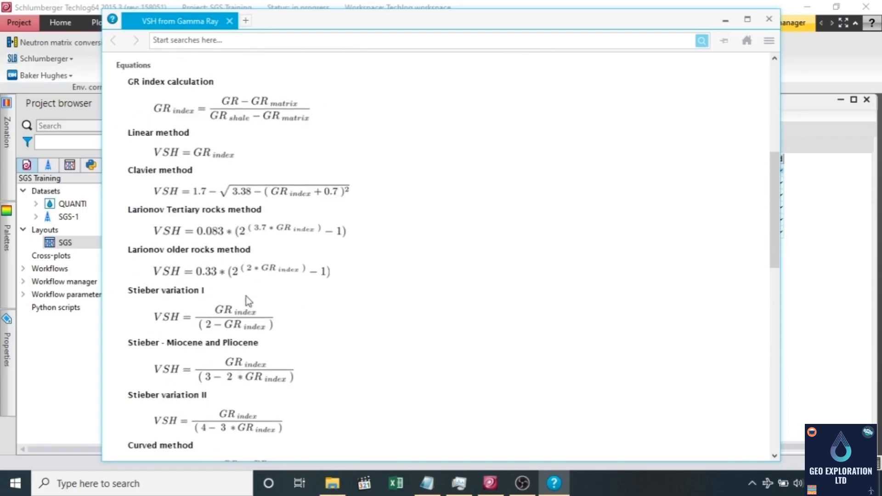
{"action": "scroll", "coordinate": [248, 301], "scroll_direction": "down", "scroll_amount": 10}
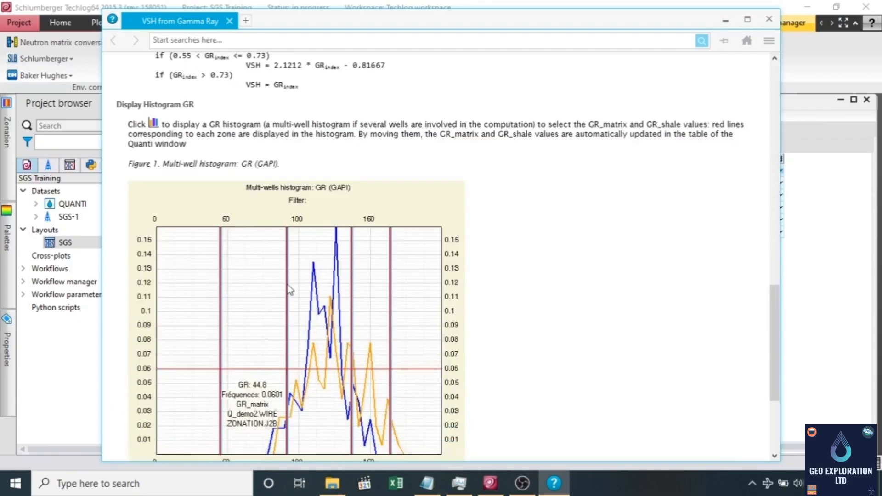
{"action": "scroll", "coordinate": [350, 277], "scroll_direction": "up", "scroll_amount": 2}
{"action": "scroll", "coordinate": [351, 277], "scroll_direction": "down", "scroll_amount": 7}
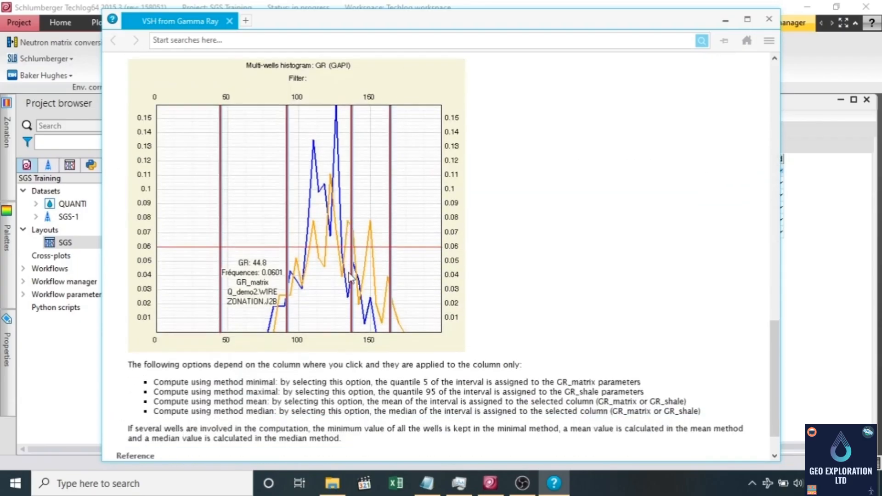
{"action": "scroll", "coordinate": [350, 277], "scroll_direction": "up", "scroll_amount": 20}
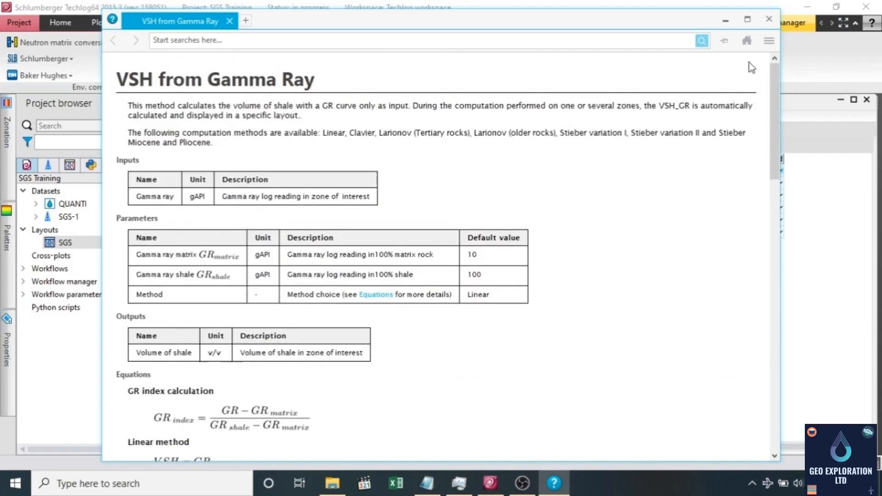
{"action": "left_click", "coordinate": [768, 20]}
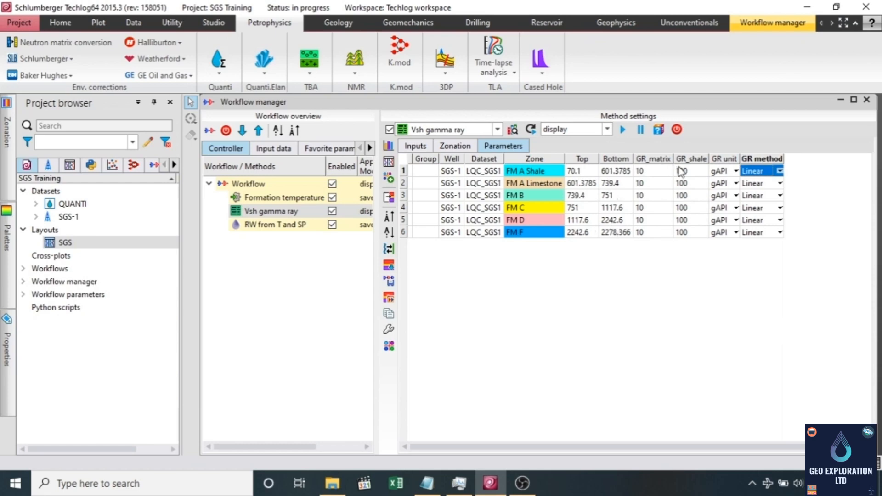
Step: Set GR_matrix to 20 for the FM A Shale zone
{"action": "left_click", "coordinate": [666, 174]}
{"action": "left_click", "coordinate": [666, 172]}
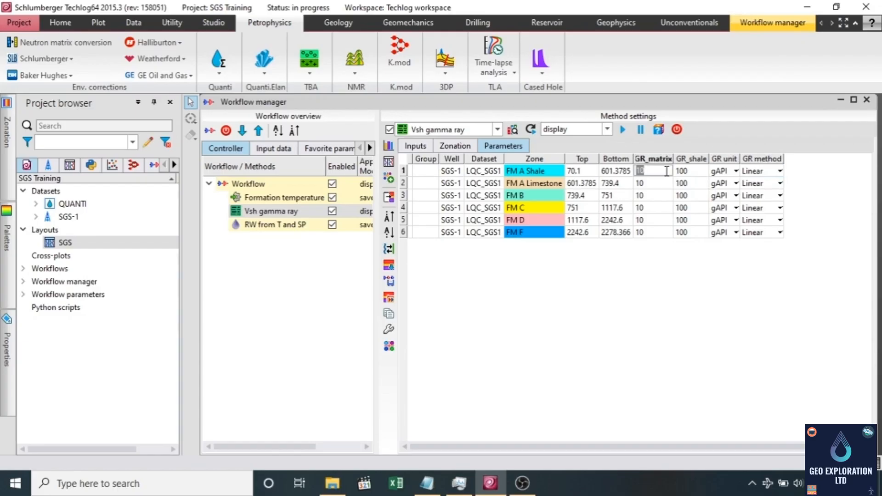
{"action": "type", "text": "20"}
{"action": "key", "text": "Return"}
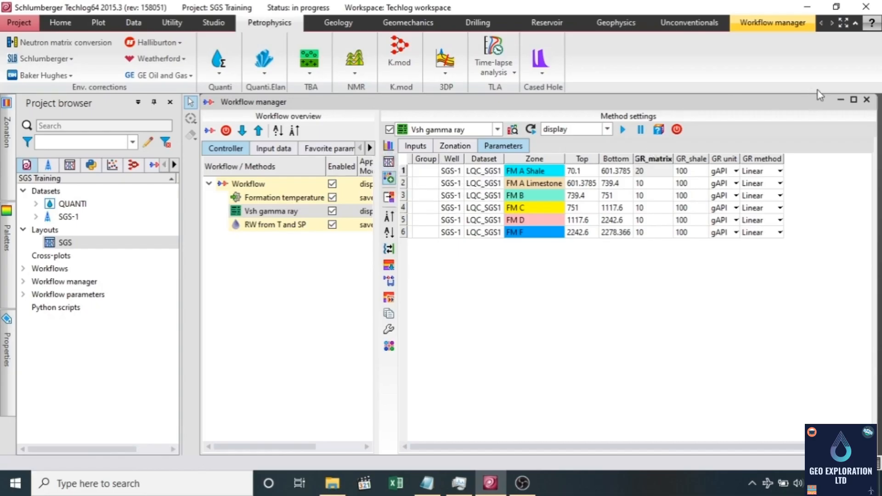
Step: Maximize the Workflow manager window within the workspace
{"action": "mouse_move", "coordinate": [821, 107]}
{"action": "left_mouse_down"}
{"action": "mouse_move", "coordinate": [757, 144]}
{"action": "mouse_move", "coordinate": [731, 244]}
{"action": "mouse_move", "coordinate": [823, 92]}
{"action": "mouse_move", "coordinate": [804, 92]}
{"action": "mouse_move", "coordinate": [812, 107]}
{"action": "left_mouse_up"}
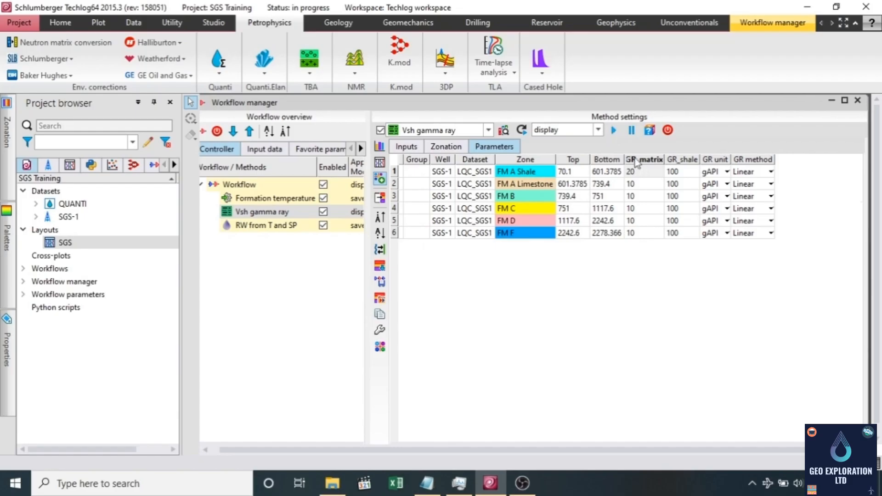
{"action": "left_click", "coordinate": [830, 100]}
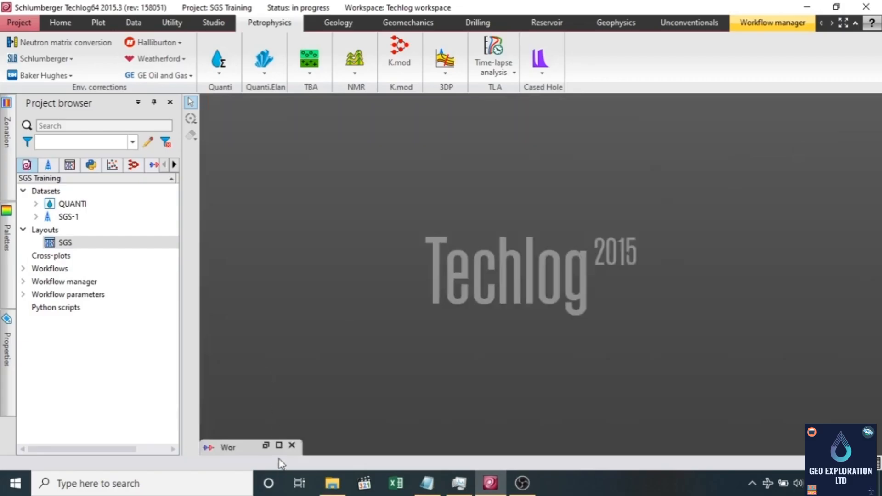
{"action": "left_click", "coordinate": [265, 445]}
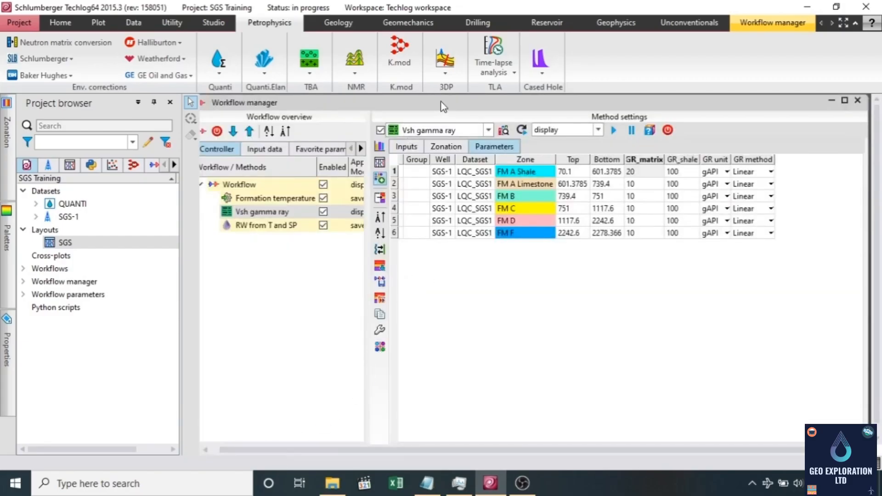
{"action": "double_click", "coordinate": [479, 101]}
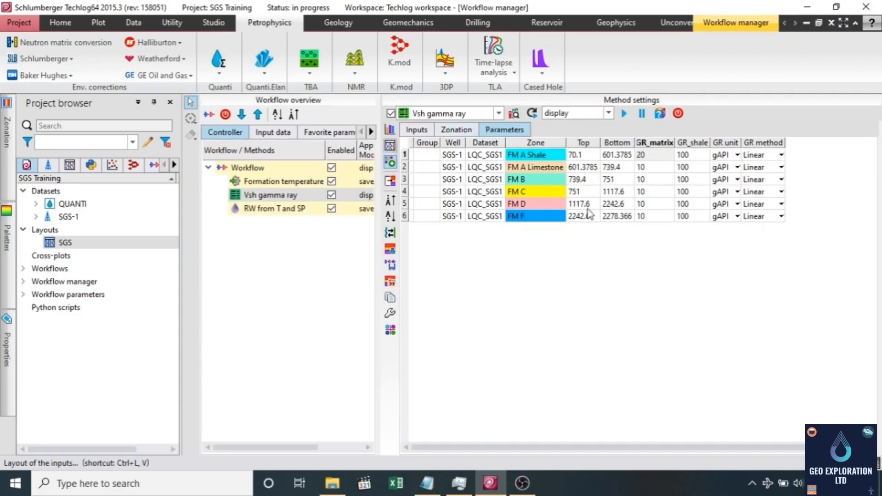
Step: Display the input layout of the Vsh gamma ray method, examine the GR track across the zones, and close the layout without saving
{"action": "left_click", "coordinate": [390, 146]}
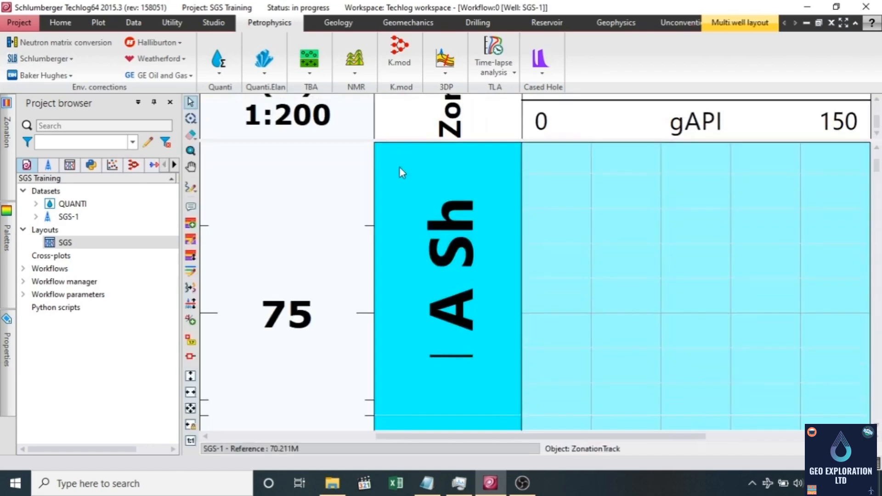
{"action": "scroll", "coordinate": [577, 246], "scroll_direction": "down", "scroll_amount": 2}
{"action": "scroll", "coordinate": [579, 248], "scroll_direction": "up", "scroll_amount": 1}
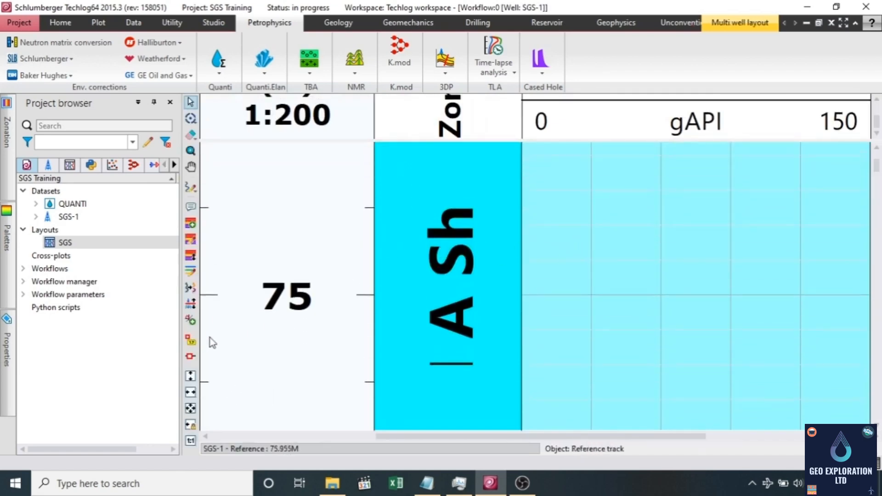
{"action": "left_click", "coordinate": [190, 377]}
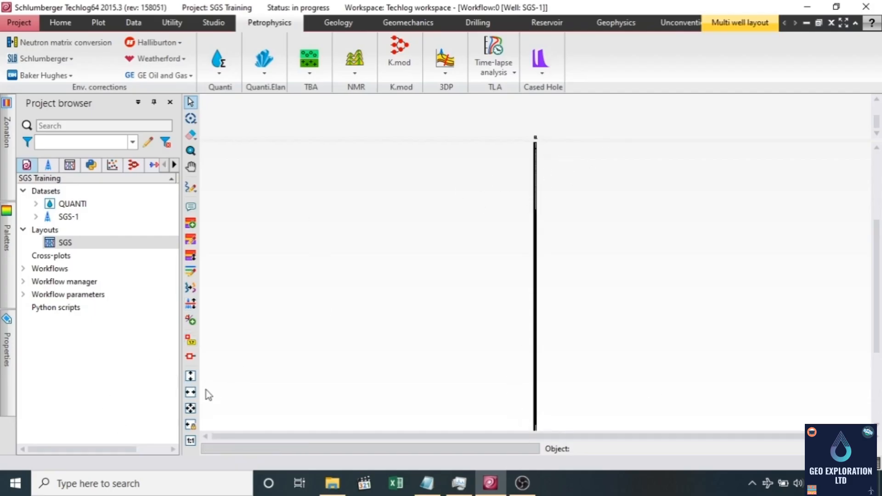
{"action": "left_click", "coordinate": [190, 393]}
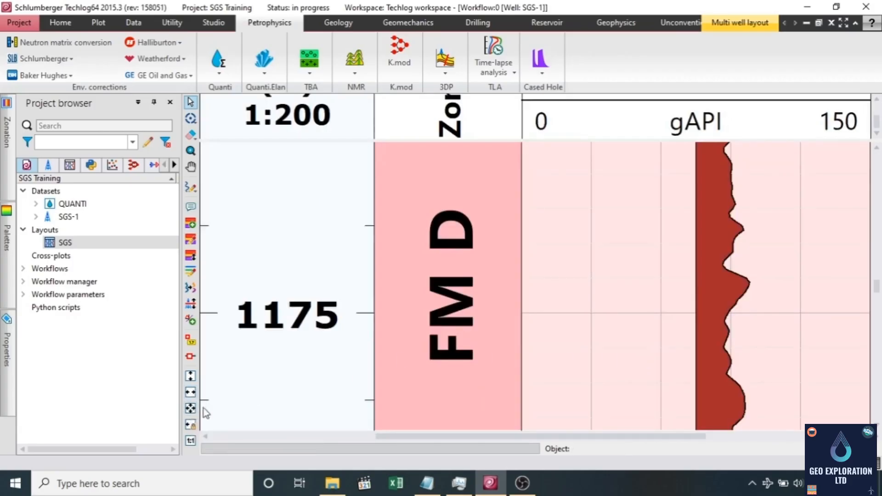
{"action": "left_click", "coordinate": [191, 441]}
{"action": "scroll", "coordinate": [662, 319], "scroll_direction": "down", "scroll_amount": 5}
{"action": "scroll", "coordinate": [662, 318], "scroll_direction": "down", "scroll_amount": 12}
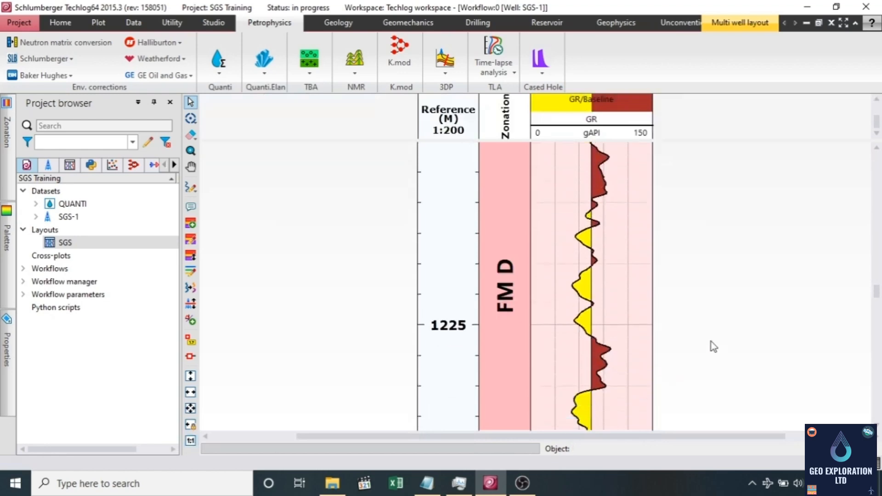
{"action": "mouse_move", "coordinate": [878, 312]}
{"action": "left_mouse_down"}
{"action": "mouse_move", "coordinate": [878, 416]}
{"action": "mouse_move", "coordinate": [878, 328]}
{"action": "left_mouse_up"}
{"action": "left_click_drag", "start_coordinate": [878, 275], "coordinate": [874, 227]}
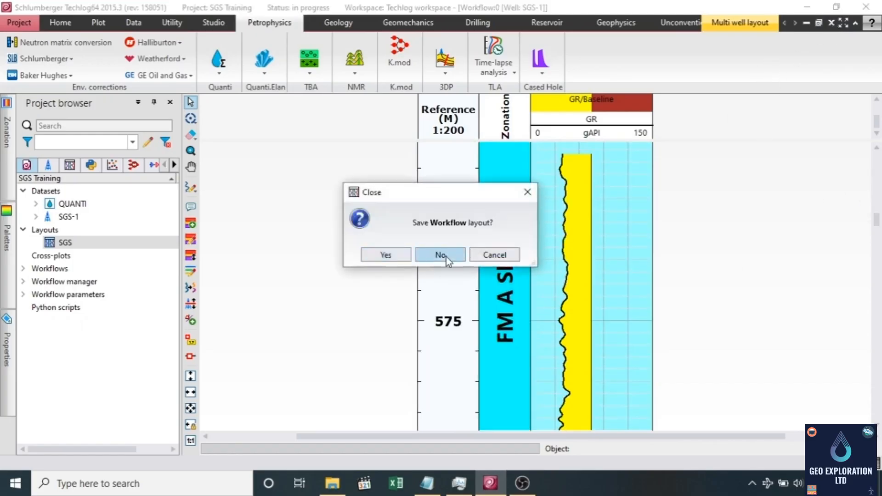
{"action": "left_click", "coordinate": [446, 257]}
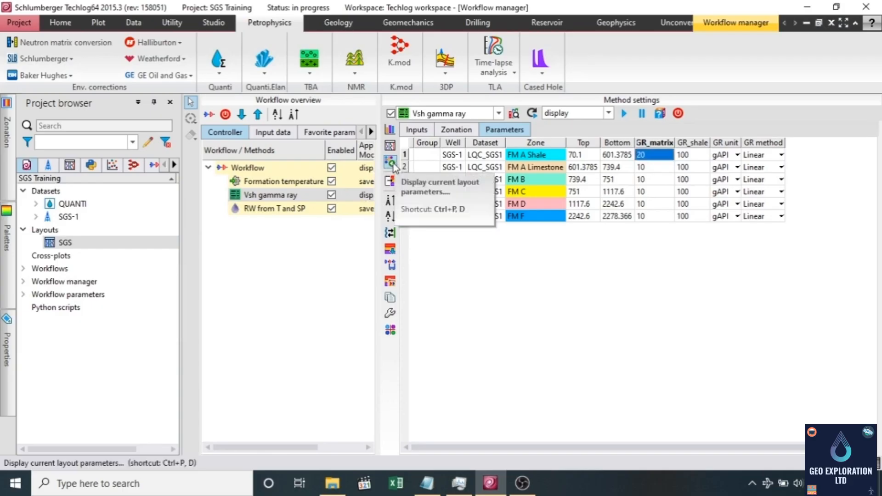
Step: Try to run the Vsh gamma ray method in display mode, reselecting the GR_matrix values and checking the method's display properties
{"action": "left_click", "coordinate": [623, 115]}
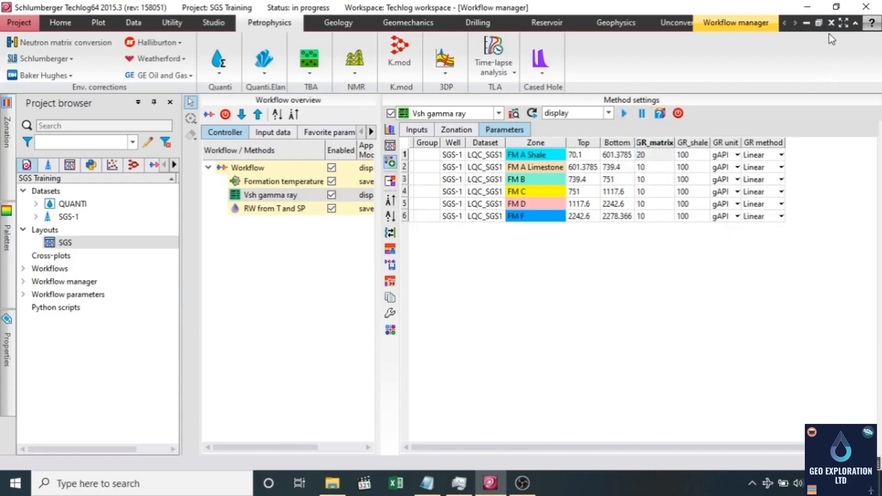
{"action": "left_click", "coordinate": [806, 23]}
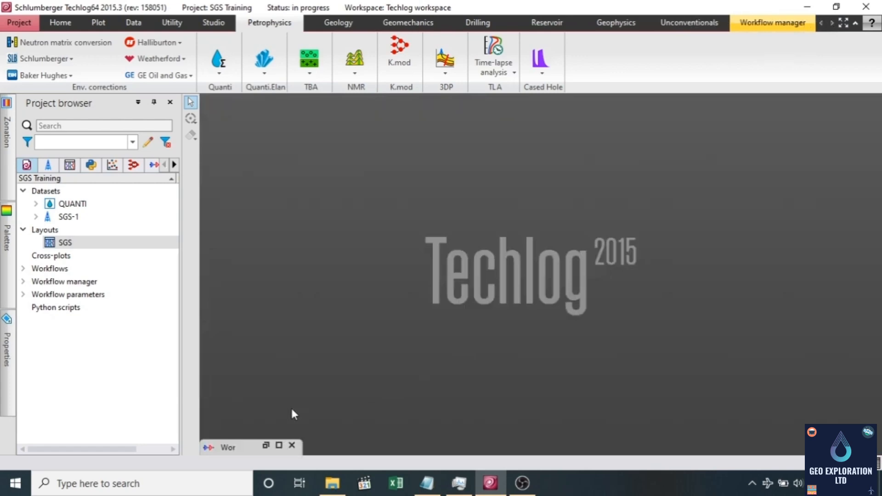
{"action": "left_click", "coordinate": [279, 445]}
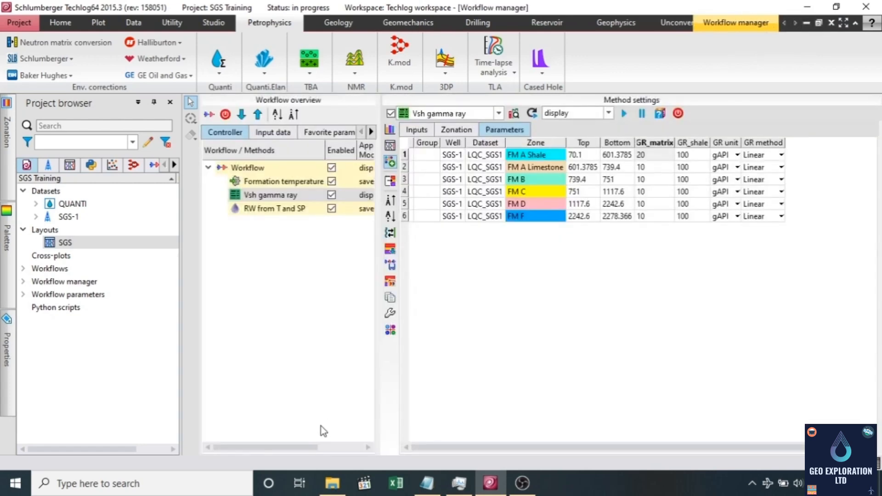
{"action": "left_click", "coordinate": [656, 289]}
{"action": "left_click", "coordinate": [657, 146]}
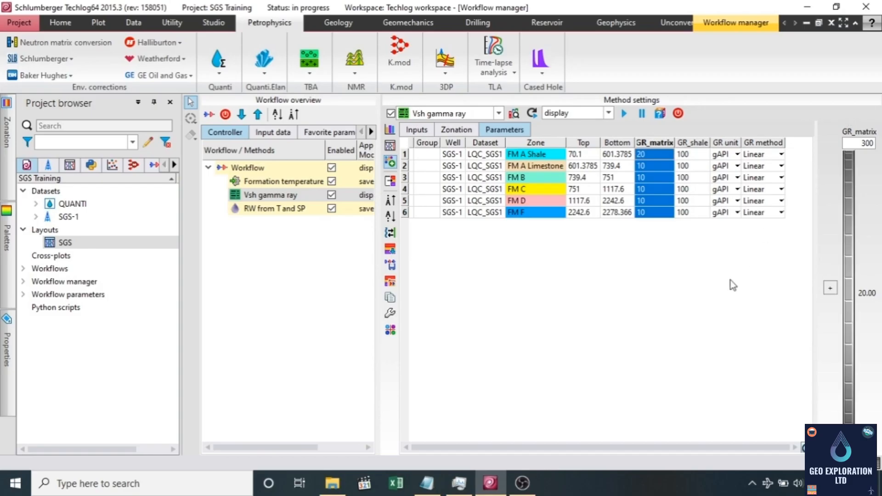
{"action": "left_click", "coordinate": [624, 114]}
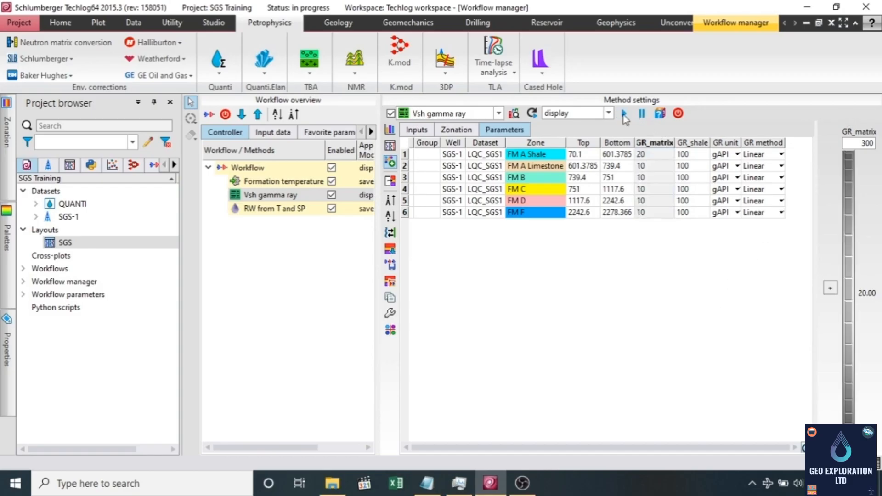
{"action": "left_click", "coordinate": [4, 343]}
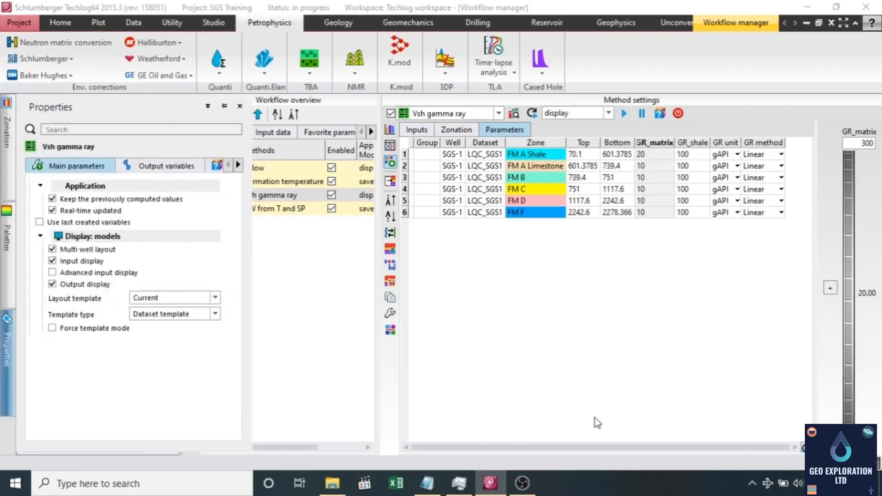
Step: Close the workflow manager and the SGS layout without saving either of them
{"action": "left_click", "coordinate": [830, 24]}
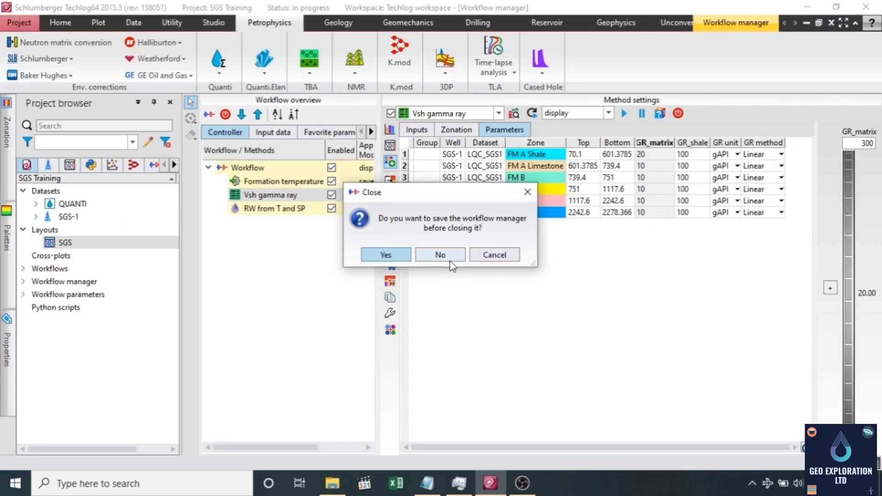
{"action": "left_click", "coordinate": [450, 257]}
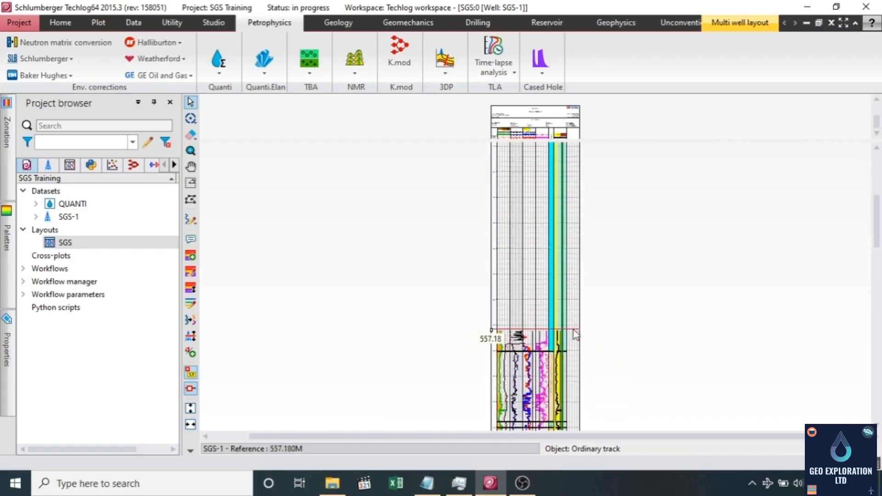
{"action": "left_click", "coordinate": [832, 23]}
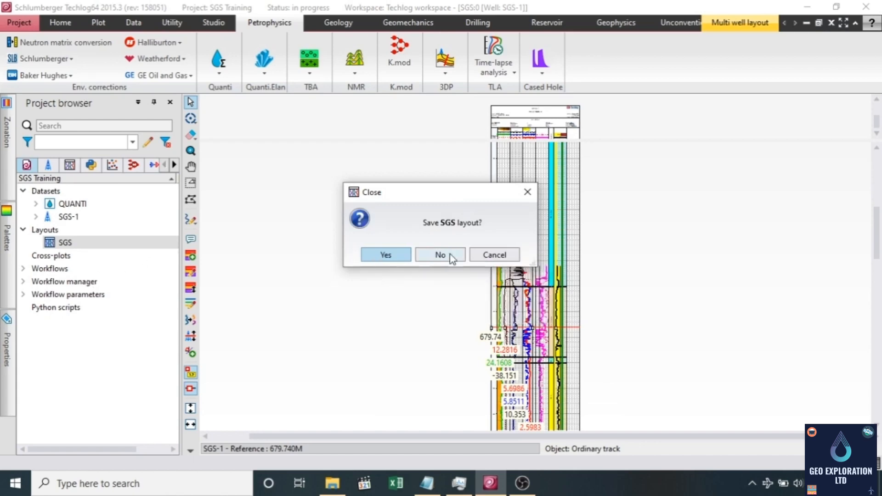
{"action": "left_click", "coordinate": [452, 258]}
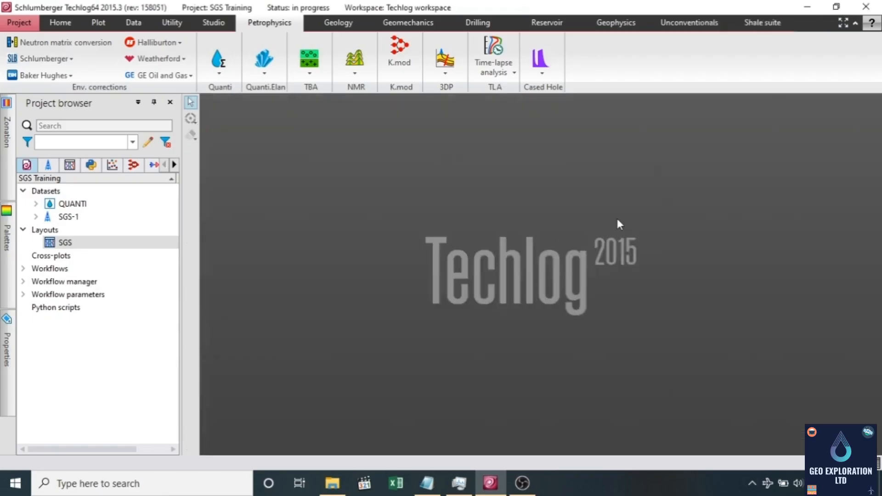
Step: Create a new gamma ray shale volume method with GR from SGS-1.LQC_SGS1 assigned as the Gamma Ray input
{"action": "left_click", "coordinate": [219, 73]}
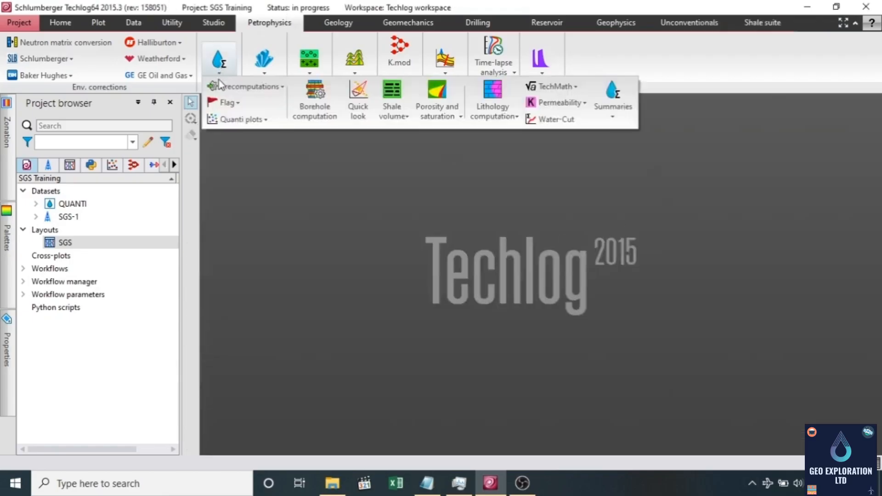
{"action": "left_click", "coordinate": [392, 113]}
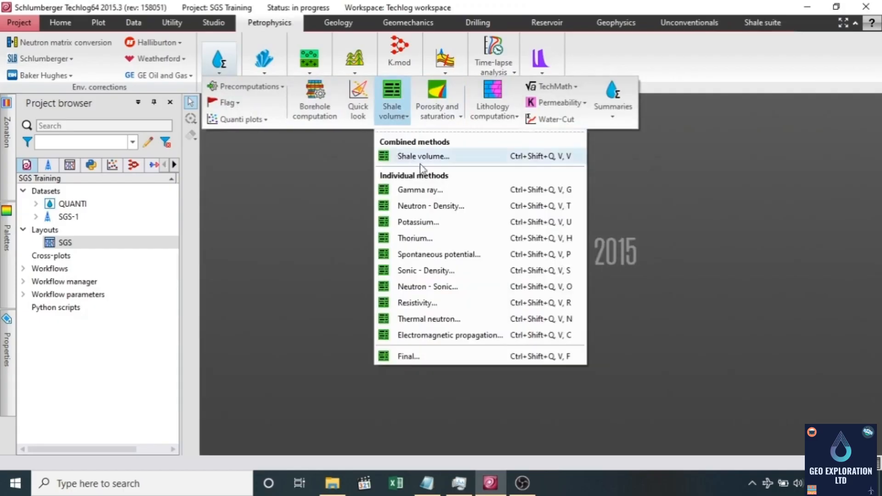
{"action": "left_click", "coordinate": [425, 191]}
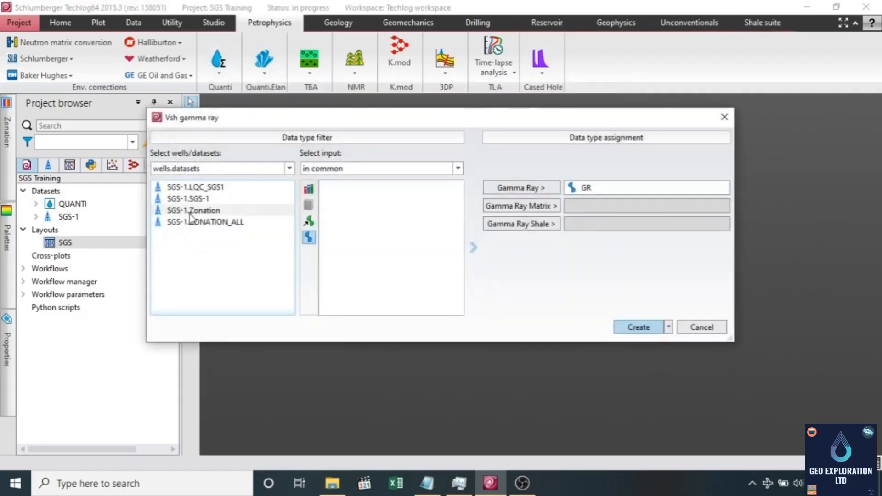
{"action": "double_click", "coordinate": [621, 184]}
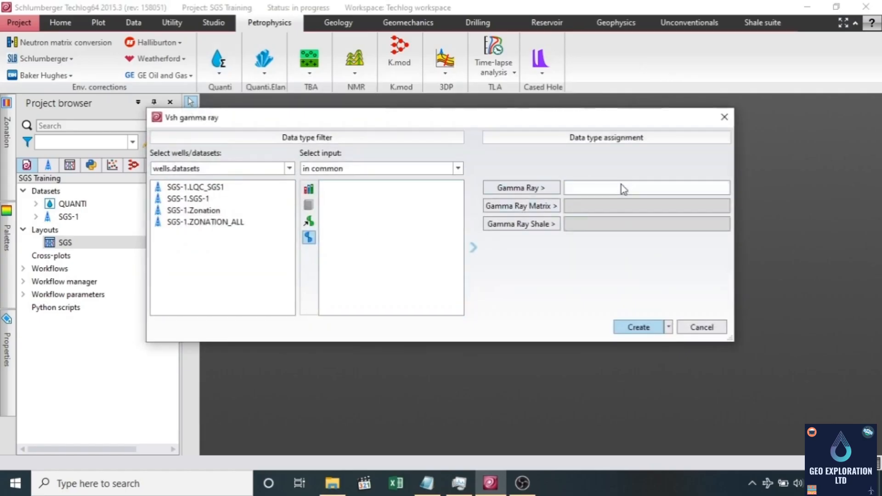
{"action": "left_click", "coordinate": [204, 189]}
{"action": "left_click", "coordinate": [378, 233]}
{"action": "left_click", "coordinate": [526, 188]}
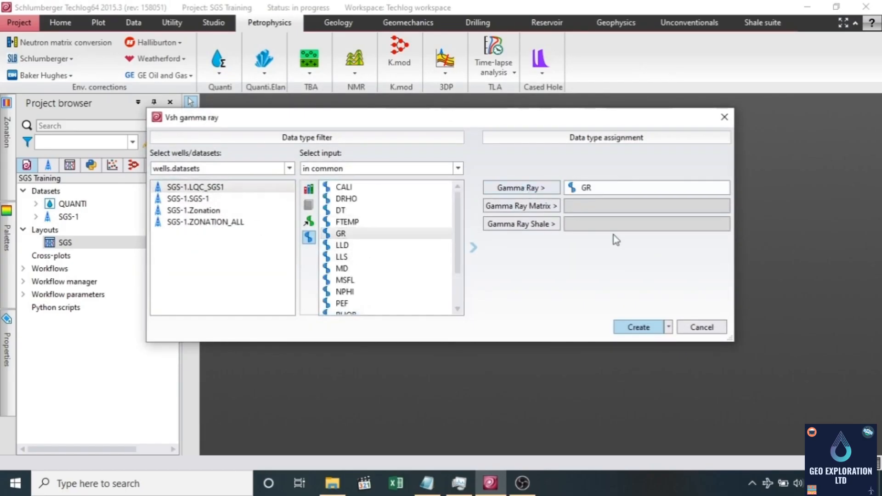
{"action": "left_click", "coordinate": [621, 324]}
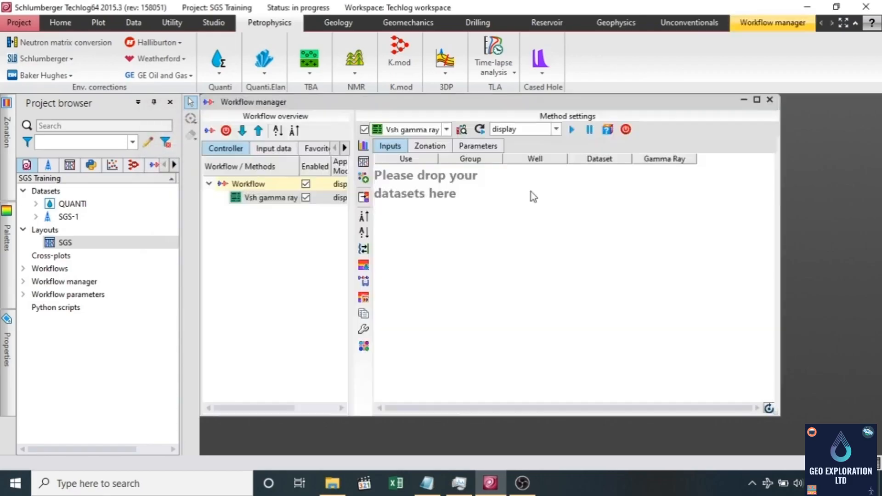
Step: Maximize the new Workflow manager and add the LQC_SGS1 dataset of well SGS-1 as the method's input
{"action": "left_click_drag", "start_coordinate": [523, 112], "coordinate": [558, 115]}
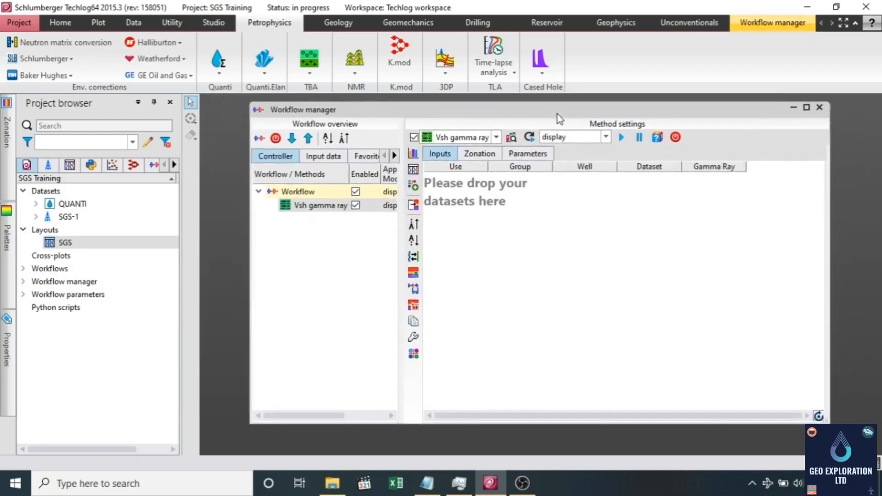
{"action": "double_click", "coordinate": [558, 113]}
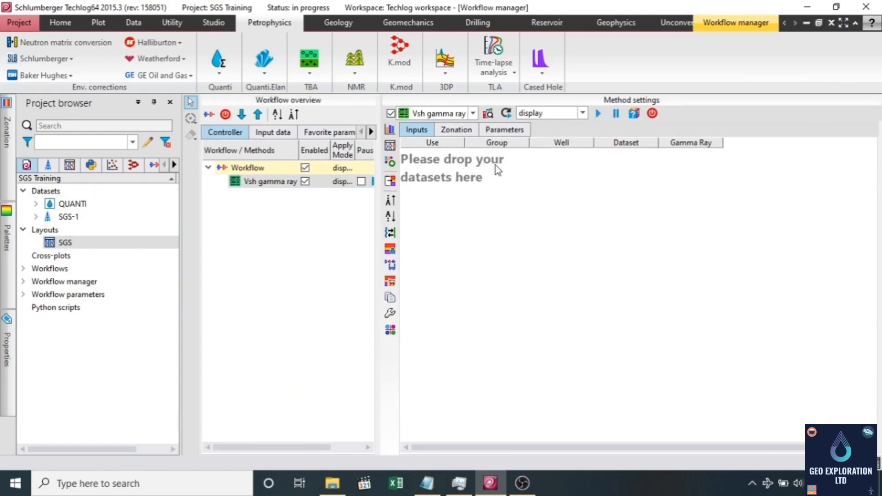
{"action": "left_click", "coordinate": [3, 360]}
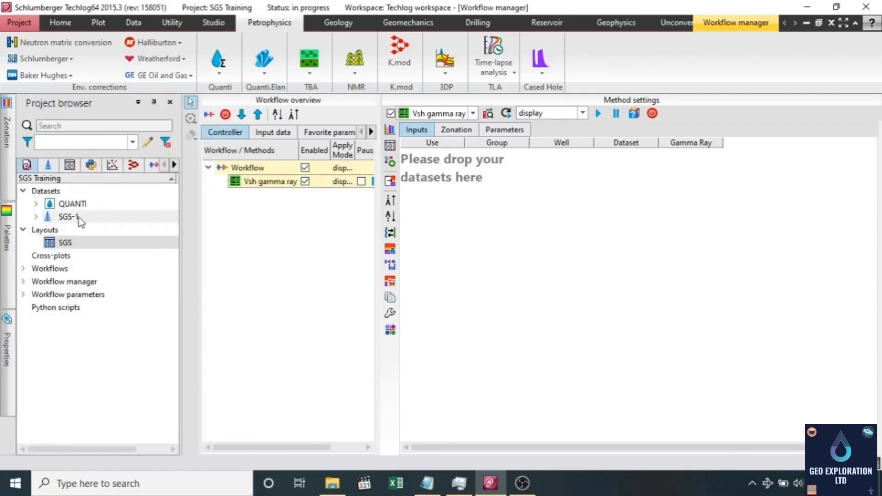
{"action": "left_click", "coordinate": [37, 217]}
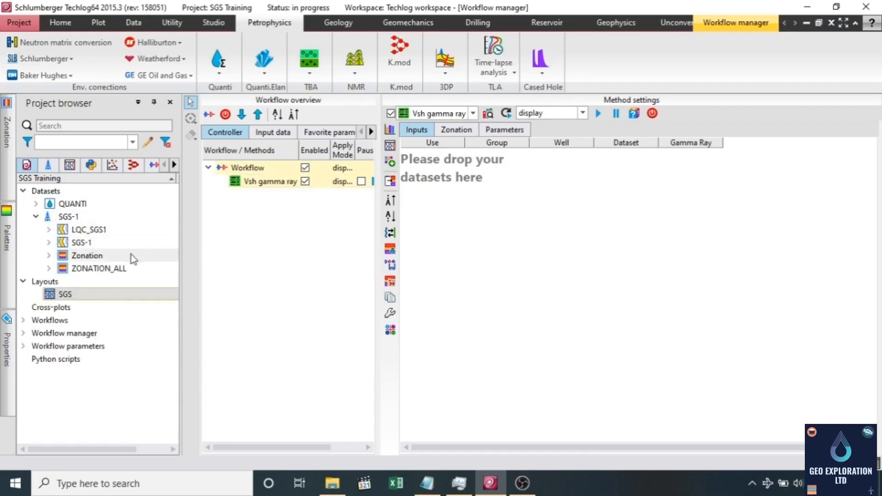
{"action": "left_click", "coordinate": [90, 232]}
{"action": "left_click_drag", "start_coordinate": [95, 233], "coordinate": [610, 256]}
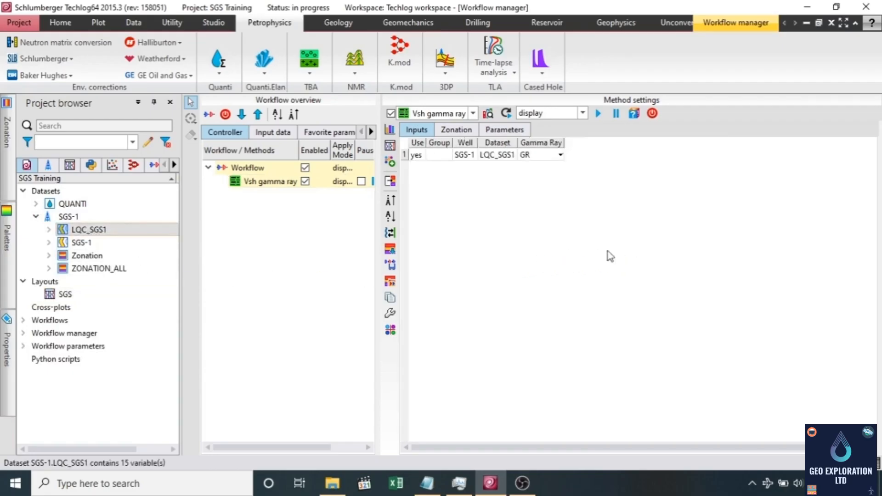
Step: Replace ZONATION_ALL with the Zonation set, applying zones FM A Shale, FM A Limestone, FM B, FM C, FM D and FM F
{"action": "left_click", "coordinate": [443, 130]}
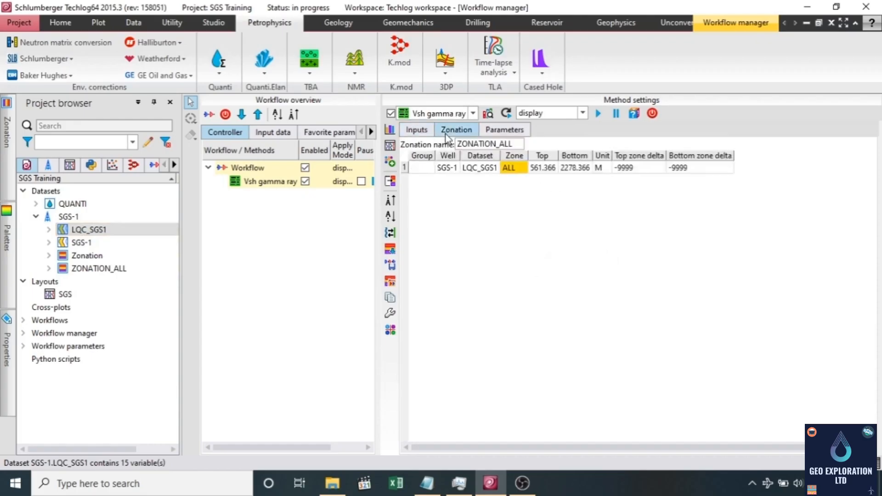
{"action": "left_click", "coordinate": [5, 131]}
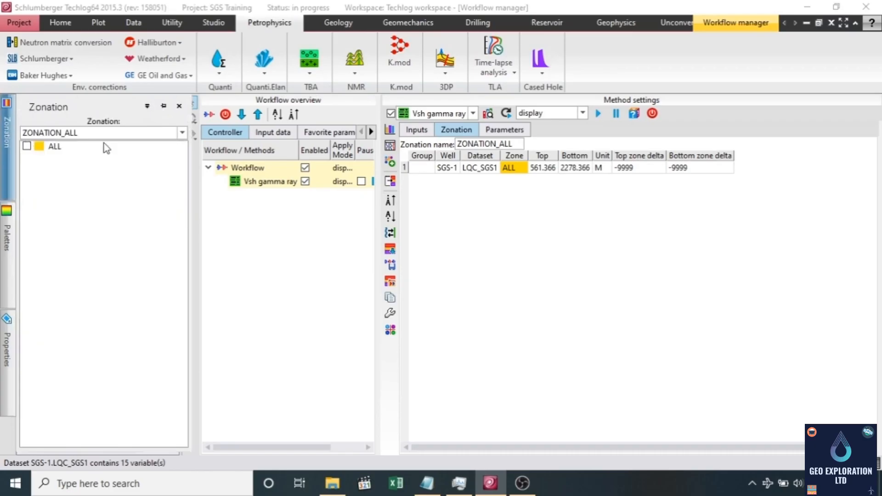
{"action": "left_click", "coordinate": [177, 134]}
{"action": "left_click", "coordinate": [39, 155]}
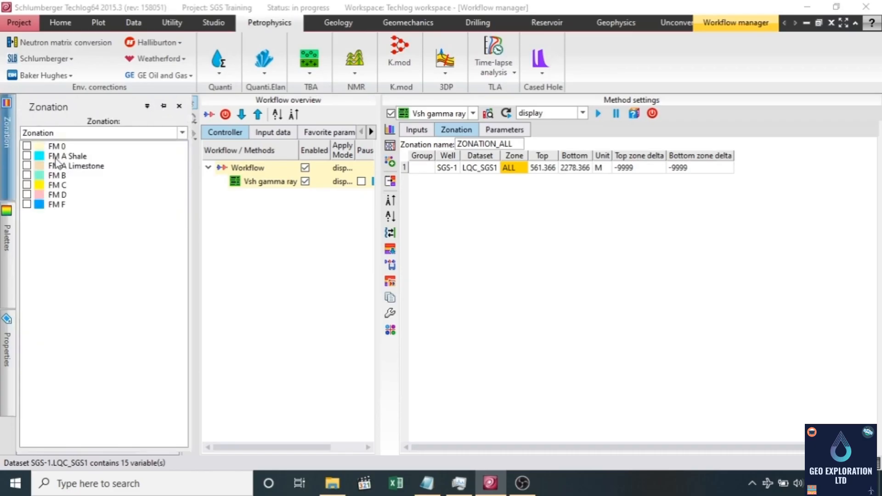
{"action": "left_click", "coordinate": [27, 146]}
{"action": "left_click", "coordinate": [26, 175]}
{"action": "left_click", "coordinate": [27, 195]}
{"action": "left_click", "coordinate": [28, 196]}
{"action": "double_click", "coordinate": [28, 185]}
{"action": "left_click", "coordinate": [28, 195]}
{"action": "left_click", "coordinate": [27, 204]}
{"action": "left_click", "coordinate": [28, 157]}
{"action": "left_click", "coordinate": [27, 166]}
{"action": "left_click", "coordinate": [390, 180]}
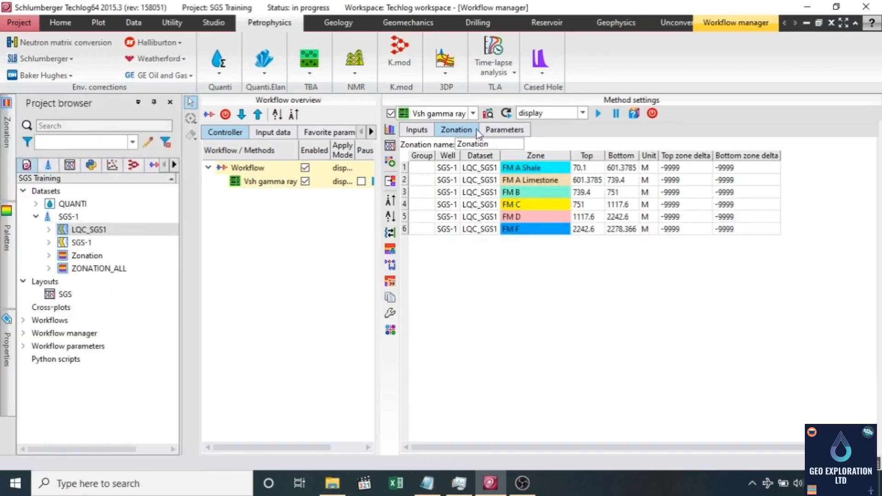
Step: Review the zone parameters, run the Vsh gamma ray method in display mode, and inspect the GR_matrix line in the FM A Shale zone
{"action": "left_click", "coordinate": [505, 132]}
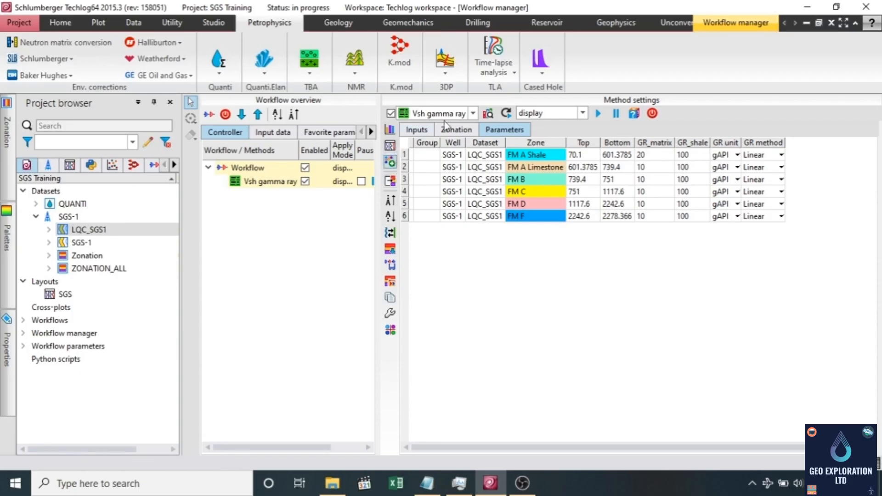
{"action": "left_click", "coordinate": [595, 115]}
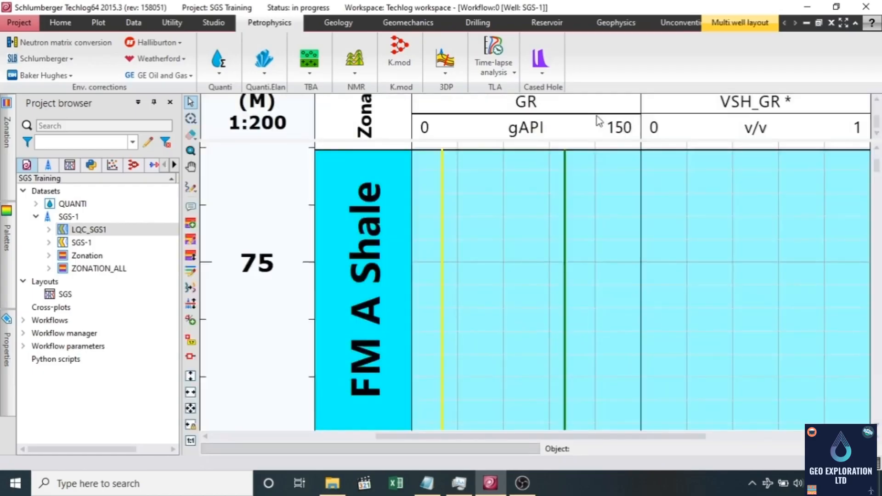
{"action": "scroll", "coordinate": [575, 290], "scroll_direction": "down", "scroll_amount": 1}
{"action": "scroll", "coordinate": [577, 291], "scroll_direction": "down", "scroll_amount": 3}
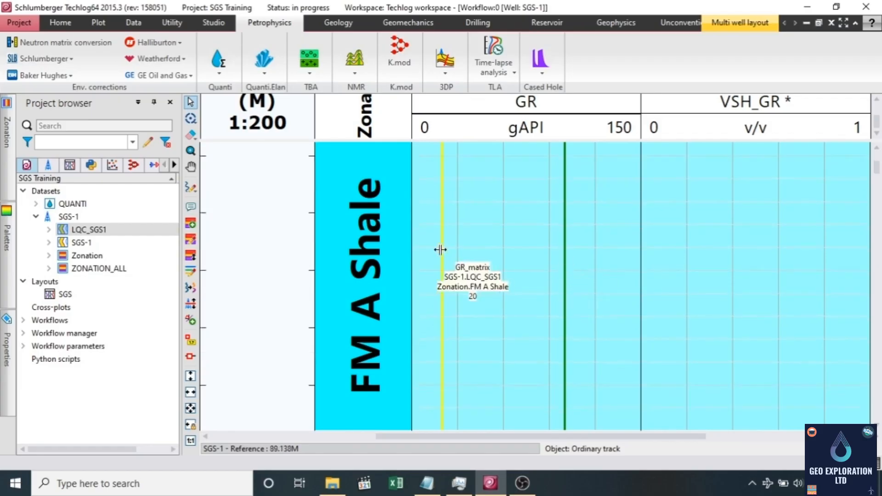
Step: Reset the result layout to 1:1 zoom, change the depth scale to 1:2000 and bring the FM A Shale and FM A Limestone boundary into view
{"action": "scroll", "coordinate": [444, 248], "scroll_direction": "down", "scroll_amount": 5}
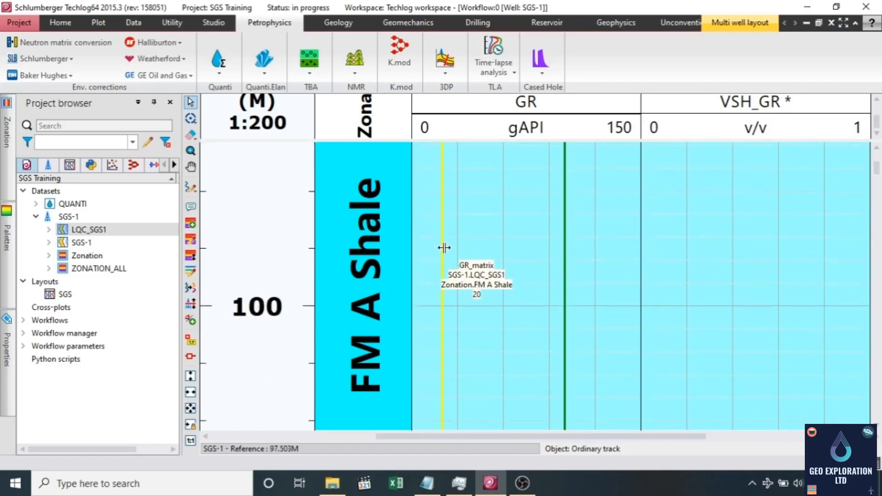
{"action": "scroll", "coordinate": [444, 247], "scroll_direction": "down", "scroll_amount": 3}
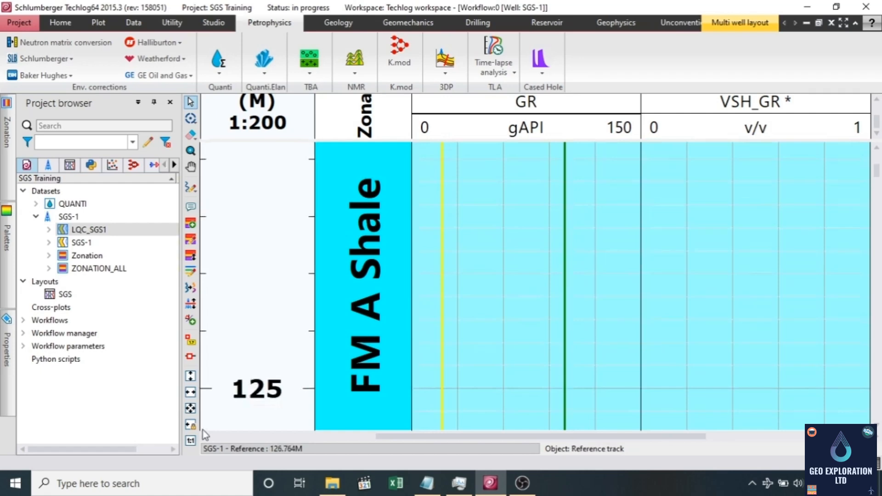
{"action": "left_click", "coordinate": [191, 441]}
{"action": "scroll", "coordinate": [739, 248], "scroll_direction": "down", "scroll_amount": 8}
{"action": "scroll", "coordinate": [605, 326], "scroll_direction": "down", "scroll_amount": 2}
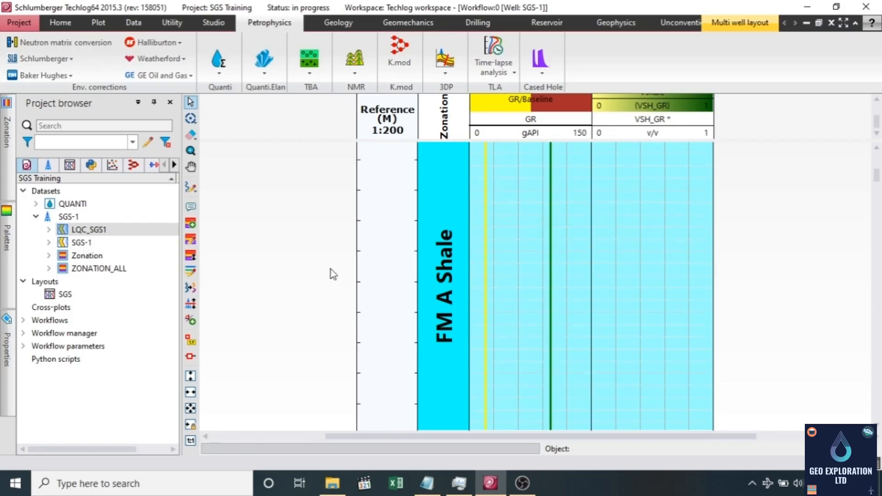
{"action": "scroll", "coordinate": [331, 269], "scroll_direction": "down", "scroll_amount": 2}
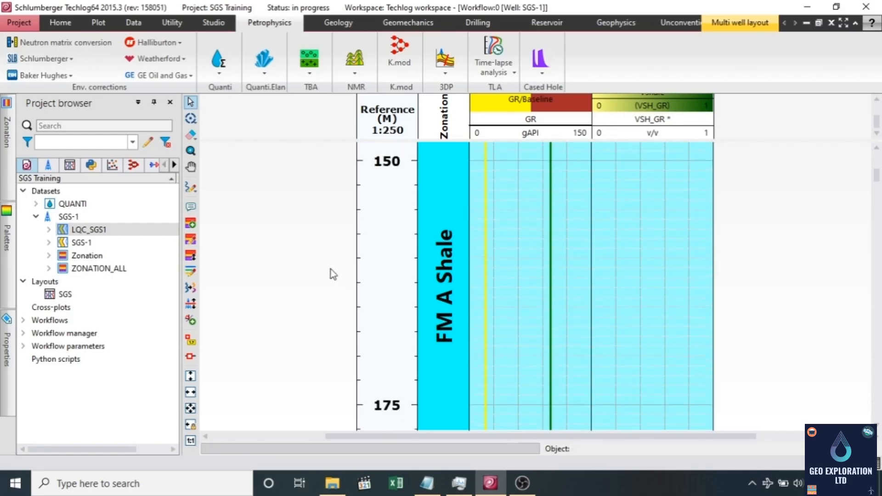
{"action": "scroll", "coordinate": [331, 269], "scroll_direction": "down", "scroll_amount": 5}
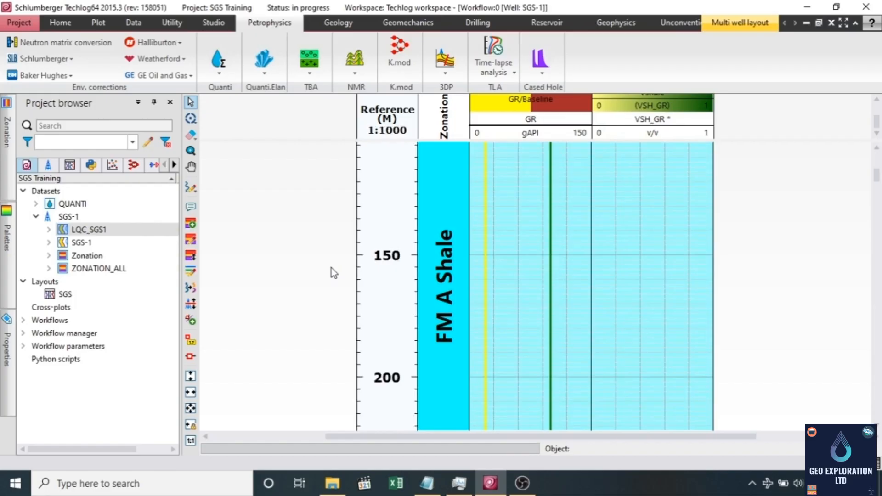
{"action": "scroll", "coordinate": [332, 271], "scroll_direction": "down", "scroll_amount": 3}
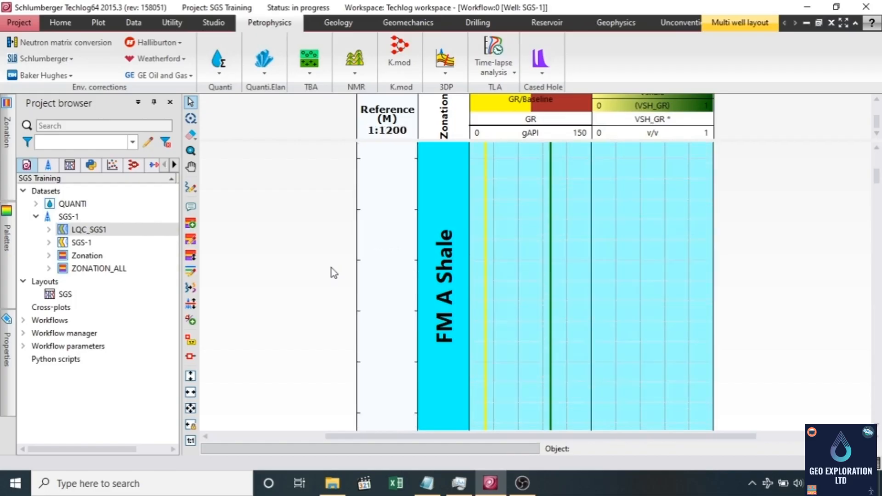
{"action": "scroll", "coordinate": [332, 271], "scroll_direction": "up", "scroll_amount": 1}
{"action": "scroll", "coordinate": [332, 271], "scroll_direction": "down", "scroll_amount": 1}
{"action": "scroll", "coordinate": [331, 268], "scroll_direction": "down", "scroll_amount": 5}
{"action": "scroll", "coordinate": [342, 268], "scroll_direction": "down", "scroll_amount": 5}
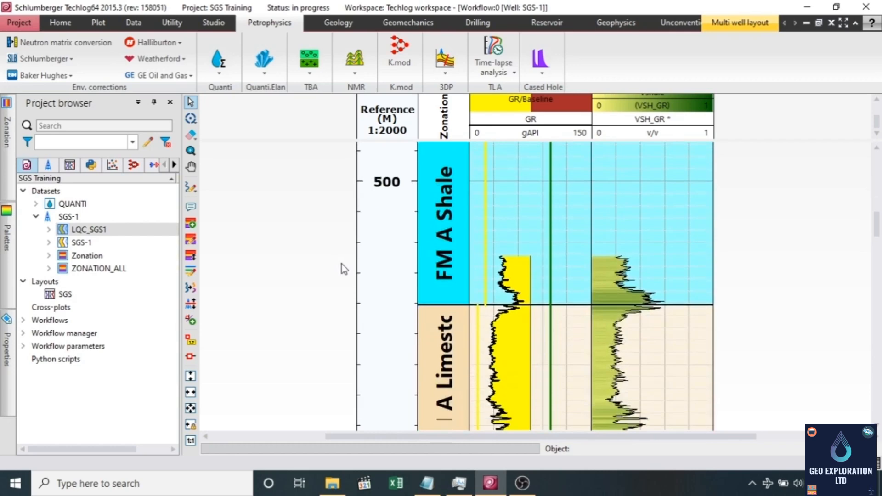
Step: Raise the GR_matrix line of the FM A Shale zone to the lowest readings of the GR curve
{"action": "scroll", "coordinate": [340, 263], "scroll_direction": "down", "scroll_amount": 2}
{"action": "scroll", "coordinate": [343, 263], "scroll_direction": "up", "scroll_amount": 3}
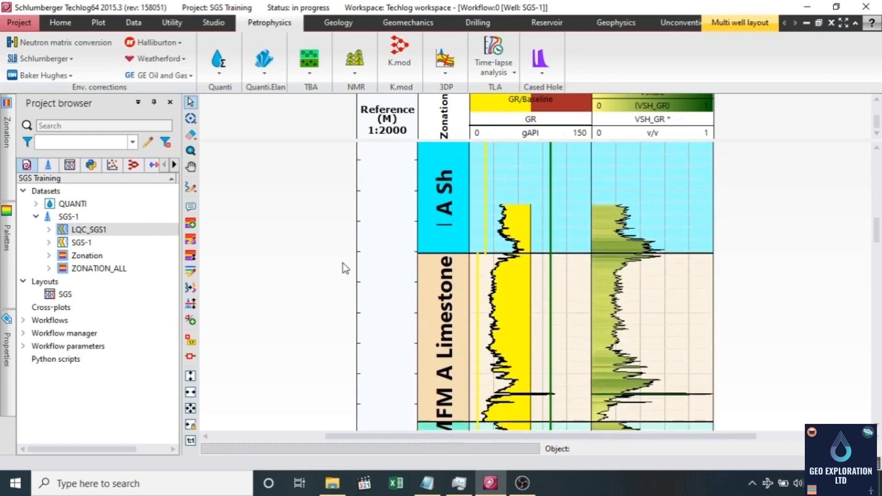
{"action": "scroll", "coordinate": [342, 263], "scroll_direction": "down", "scroll_amount": 3}
{"action": "scroll", "coordinate": [344, 262], "scroll_direction": "up", "scroll_amount": 3}
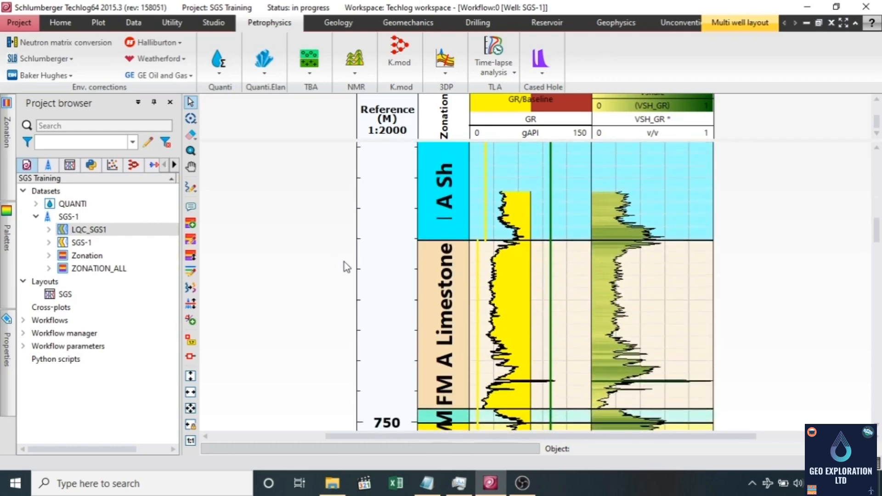
{"action": "scroll", "coordinate": [343, 261], "scroll_direction": "down", "scroll_amount": 3}
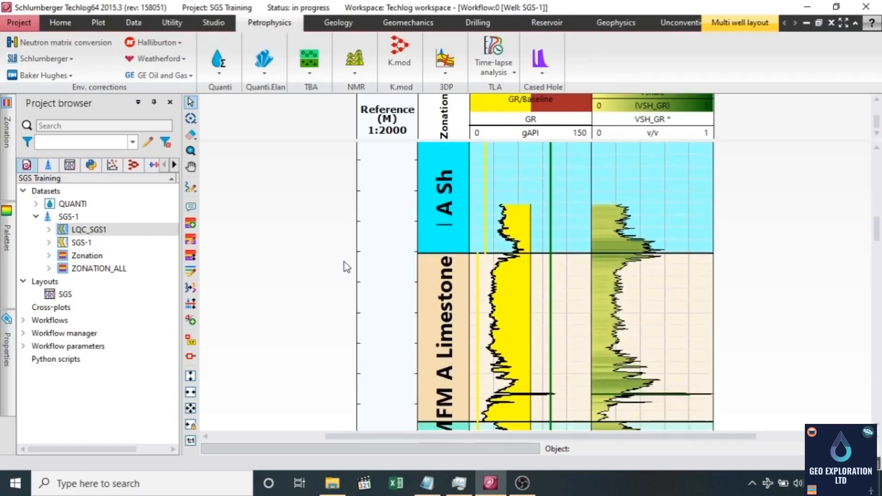
{"action": "scroll", "coordinate": [344, 262], "scroll_direction": "up", "scroll_amount": 3}
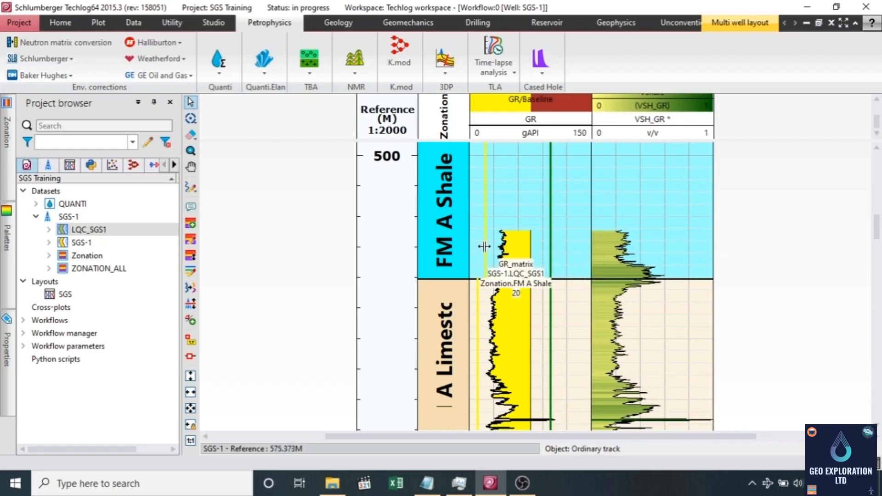
{"action": "left_click_drag", "start_coordinate": [485, 247], "coordinate": [496, 246]}
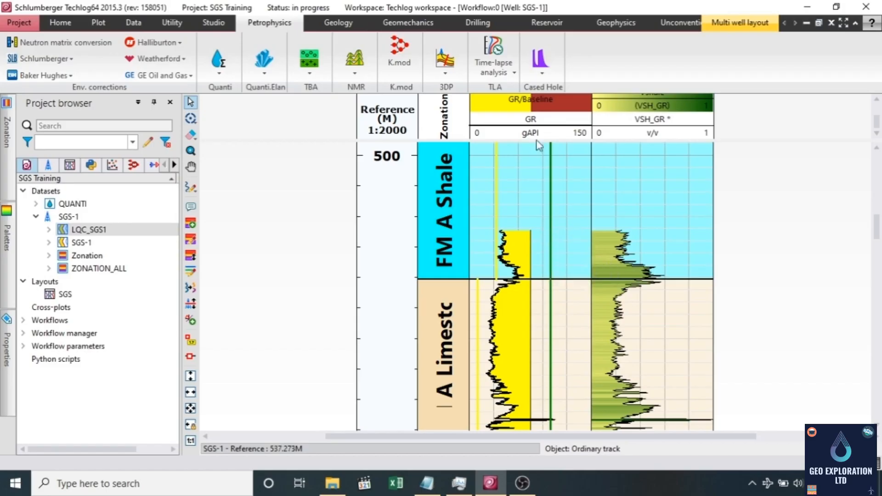
Step: In the FM A Limestone zone, raise the GR_matrix line to the GR curve's low readings and the GR_shale line to its highest peak
{"action": "scroll", "coordinate": [584, 270], "scroll_direction": "down", "scroll_amount": 5}
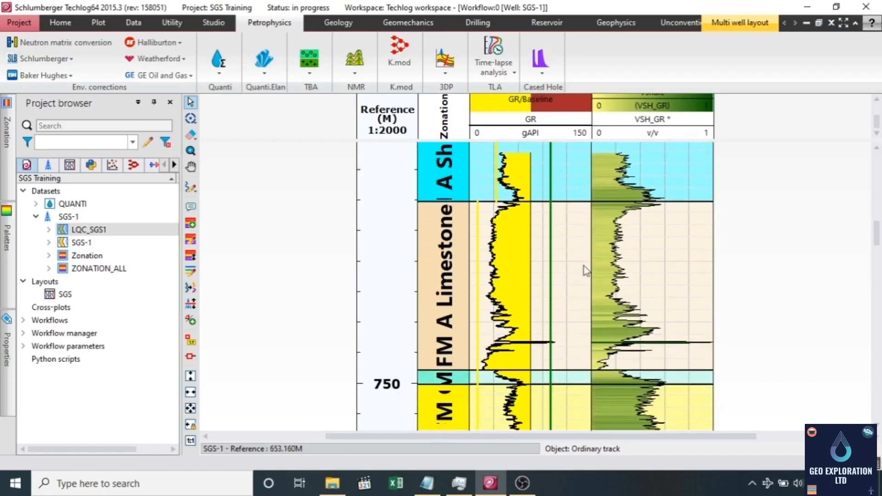
{"action": "scroll", "coordinate": [583, 266], "scroll_direction": "up", "scroll_amount": 1}
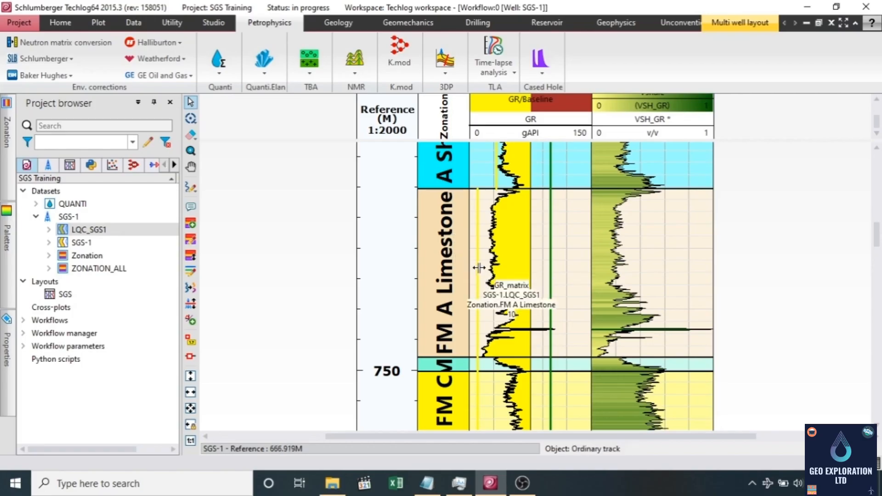
{"action": "left_click_drag", "start_coordinate": [479, 268], "coordinate": [488, 267]}
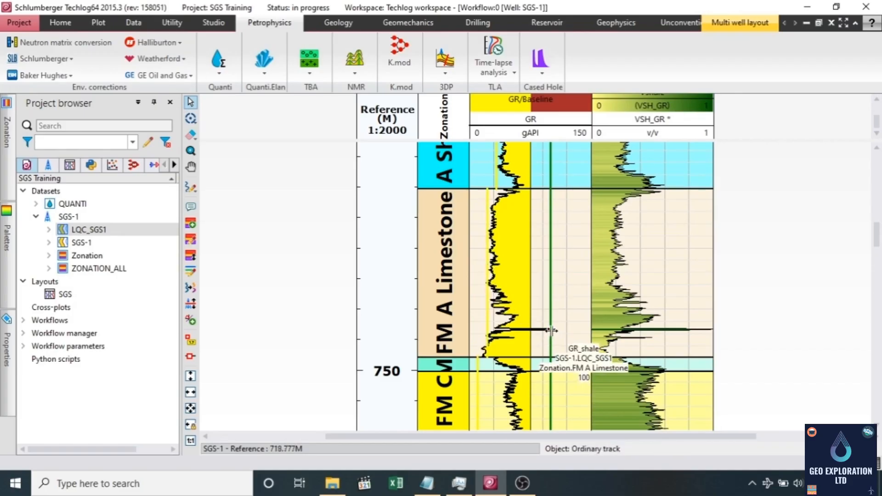
{"action": "scroll", "coordinate": [551, 330], "scroll_direction": "up", "scroll_amount": 2}
{"action": "scroll", "coordinate": [551, 331], "scroll_direction": "up", "scroll_amount": 1}
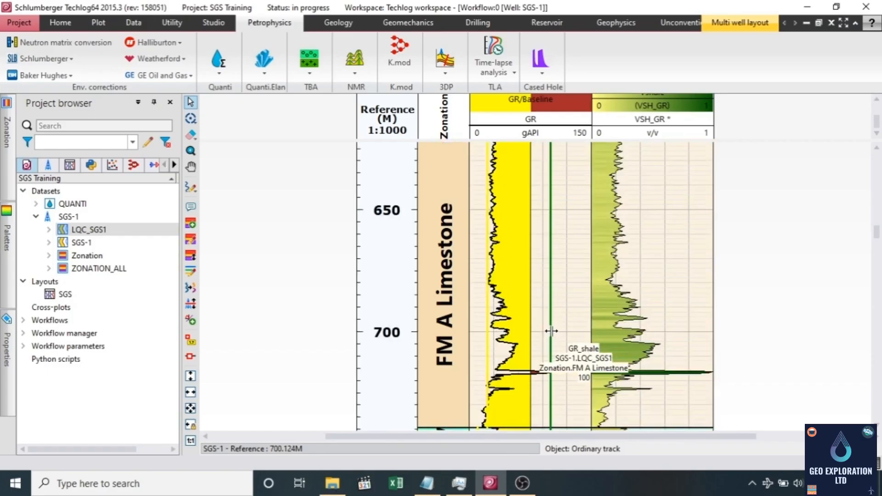
{"action": "scroll", "coordinate": [558, 317], "scroll_direction": "down", "scroll_amount": 3}
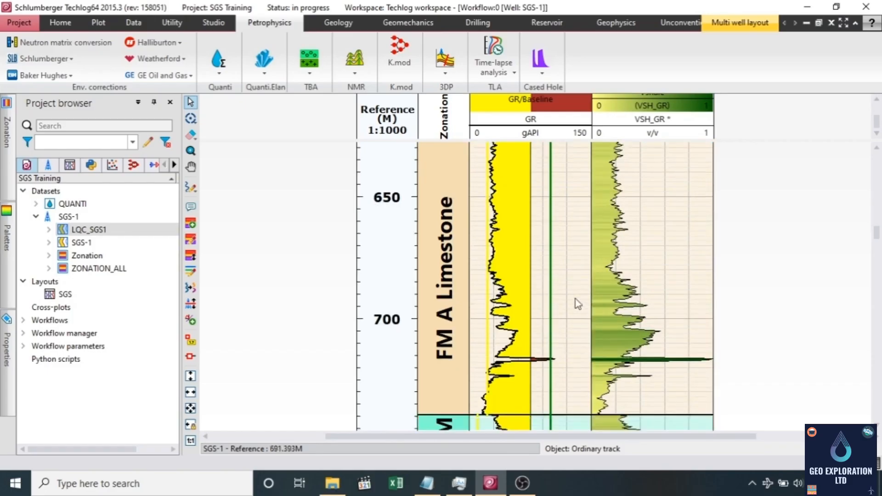
{"action": "left_click_drag", "start_coordinate": [550, 289], "coordinate": [555, 286]}
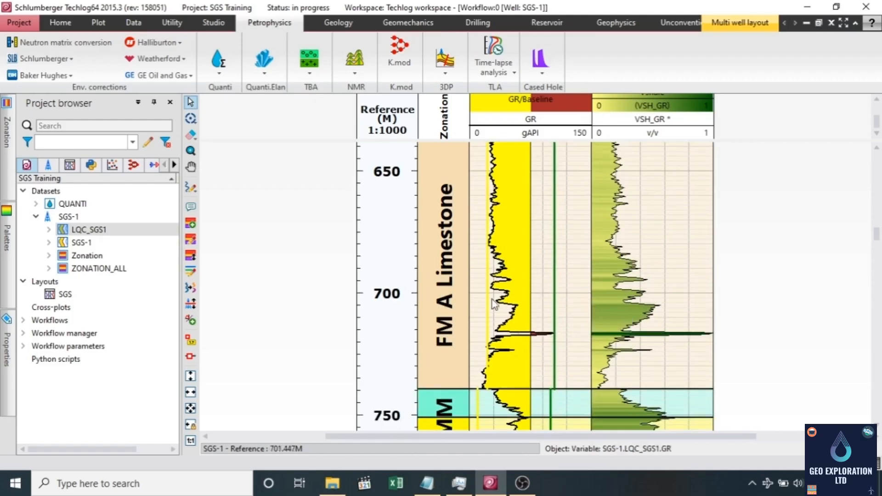
Step: In the FM B zone, raise the GR_matrix line to the GR curve's minimum and lower the GR_shale line to about 71 gAPI
{"action": "scroll", "coordinate": [494, 304], "scroll_direction": "down", "scroll_amount": 10}
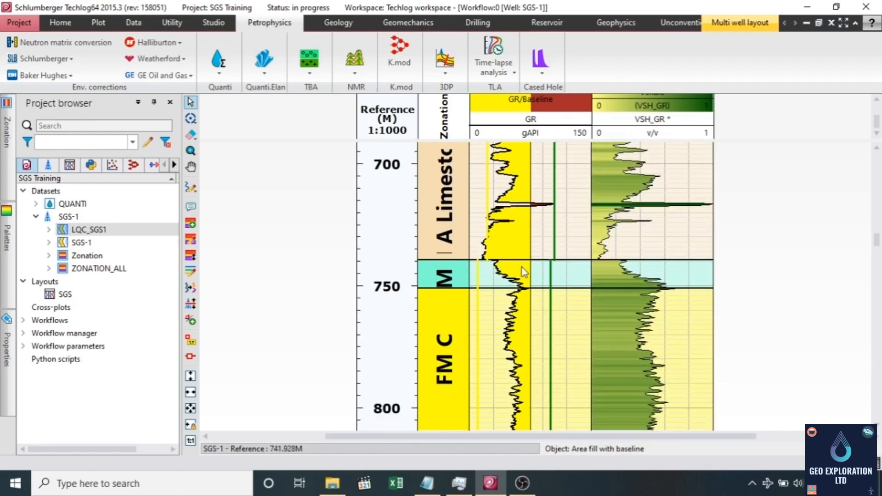
{"action": "scroll", "coordinate": [522, 267], "scroll_direction": "up", "scroll_amount": 3}
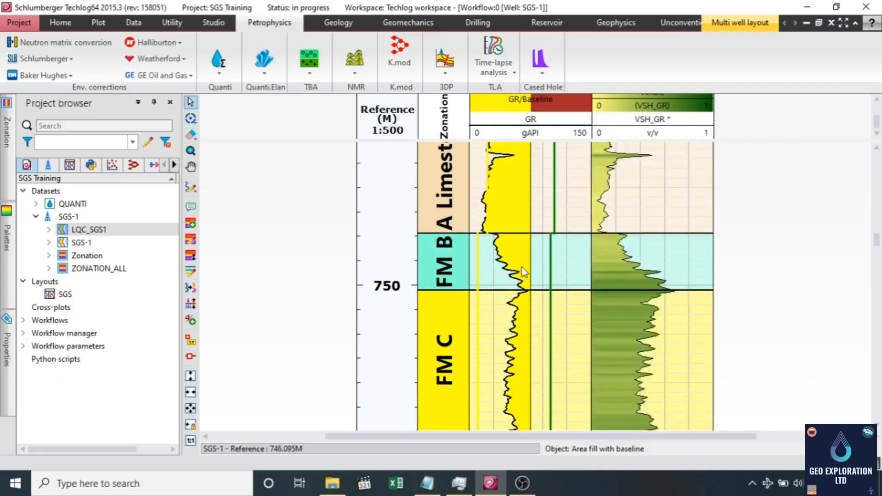
{"action": "scroll", "coordinate": [521, 268], "scroll_direction": "up", "scroll_amount": 1}
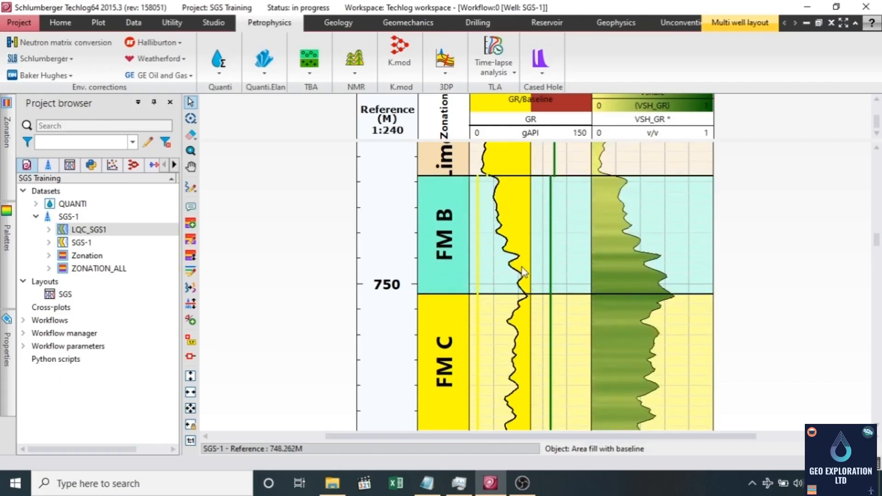
{"action": "scroll", "coordinate": [522, 268], "scroll_direction": "up", "scroll_amount": 1}
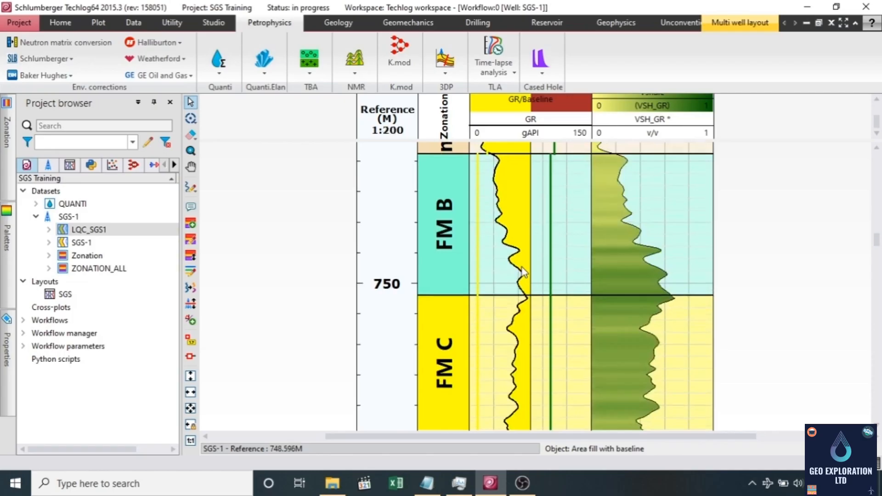
{"action": "scroll", "coordinate": [522, 268], "scroll_direction": "down", "scroll_amount": 1}
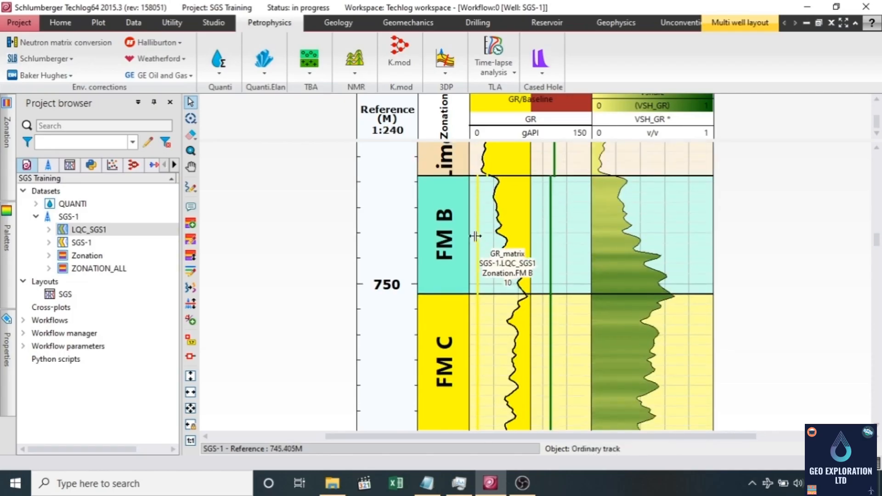
{"action": "left_click_drag", "start_coordinate": [481, 240], "coordinate": [491, 241]}
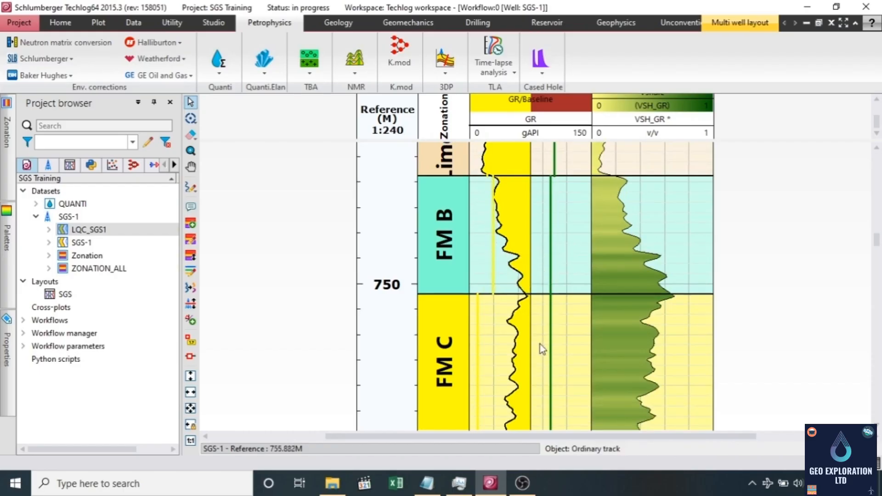
{"action": "scroll", "coordinate": [538, 342], "scroll_direction": "down", "scroll_amount": 2}
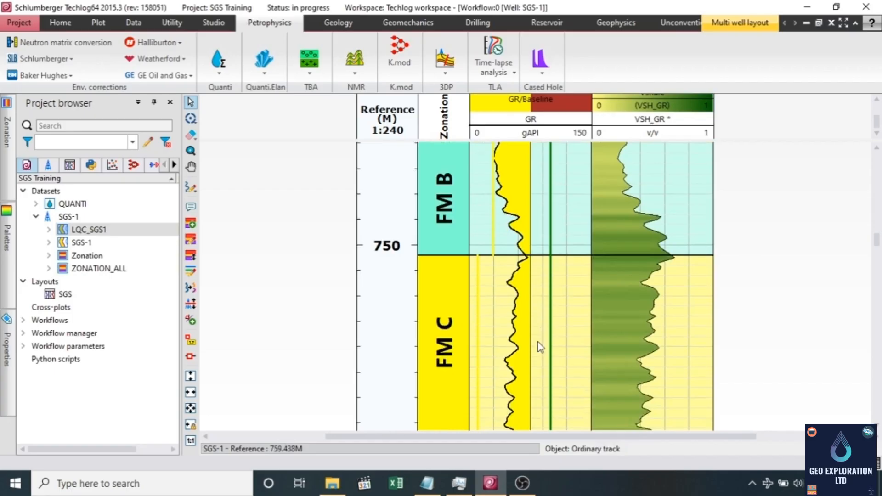
{"action": "scroll", "coordinate": [550, 236], "scroll_direction": "up", "scroll_amount": 1}
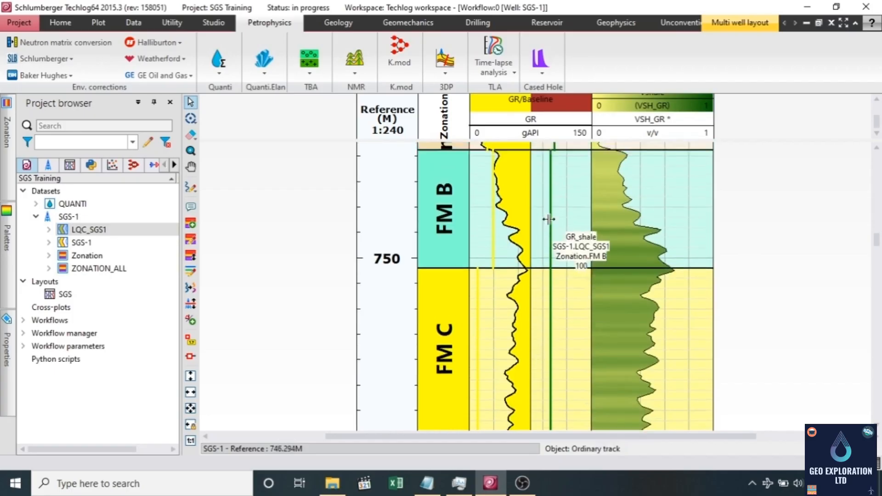
{"action": "left_click_drag", "start_coordinate": [549, 219], "coordinate": [525, 217]}
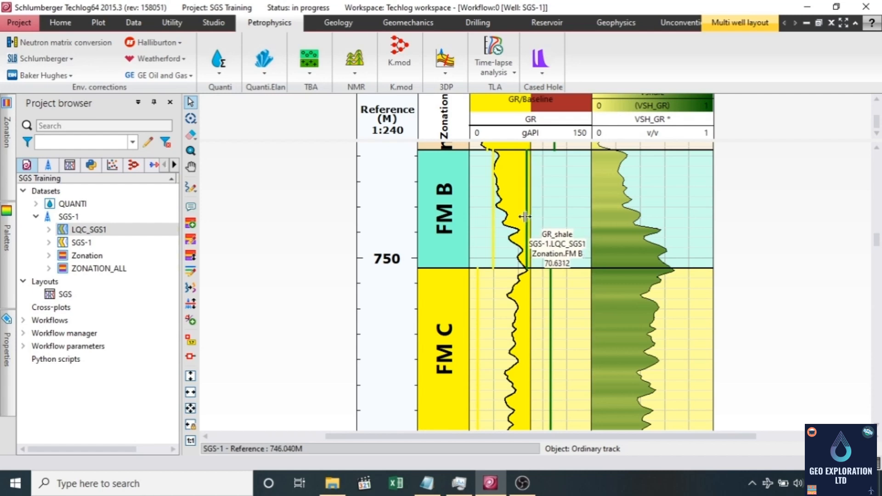
Step: Examine the GR curve against its parameter lines in FM A Limestone and through FM C, showing FM C at a 1:2000 depth scale
{"action": "scroll", "coordinate": [549, 210], "scroll_direction": "up", "scroll_amount": 5}
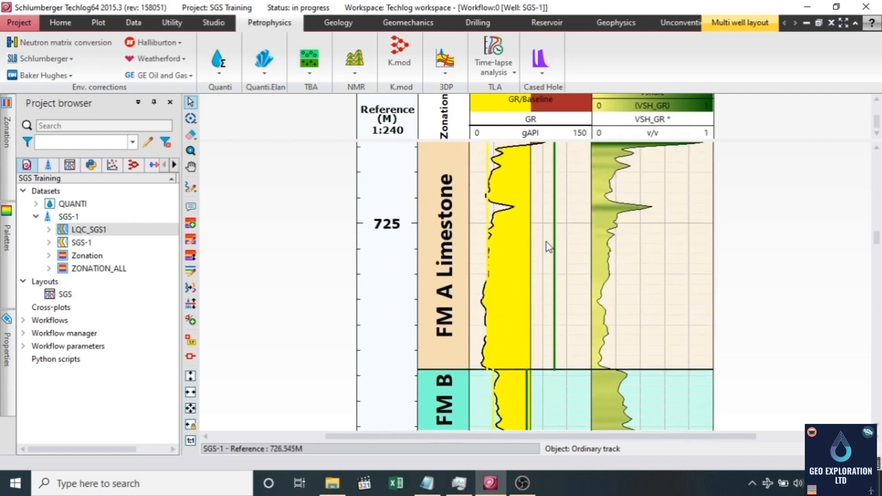
{"action": "scroll", "coordinate": [548, 248], "scroll_direction": "up", "scroll_amount": 1}
{"action": "scroll", "coordinate": [544, 288], "scroll_direction": "up", "scroll_amount": 1}
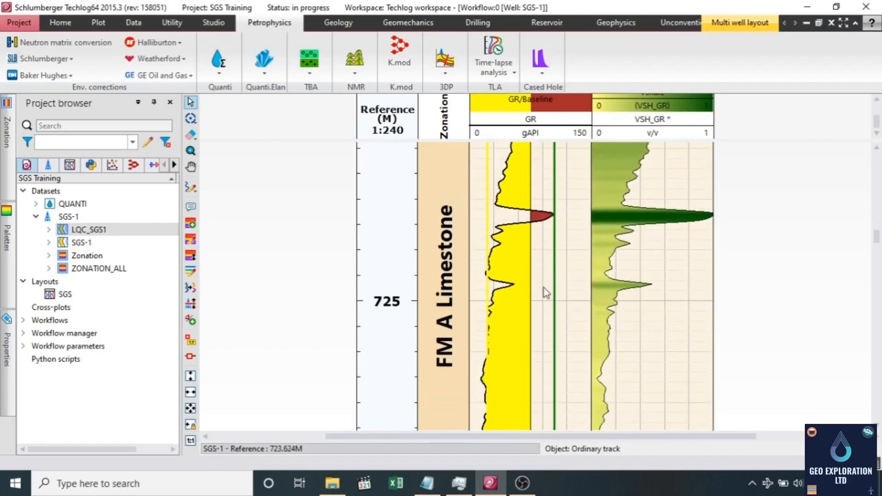
{"action": "scroll", "coordinate": [546, 293], "scroll_direction": "down", "scroll_amount": 10}
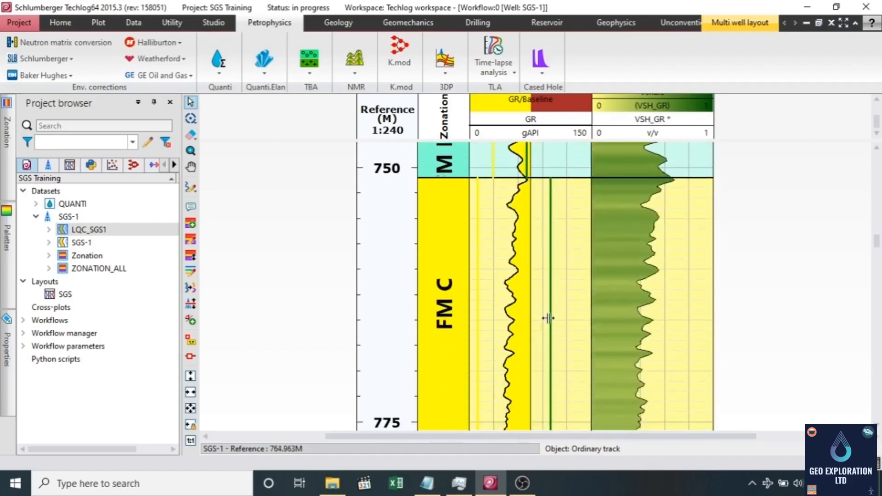
{"action": "scroll", "coordinate": [549, 321], "scroll_direction": "down", "scroll_amount": 8}
{"action": "scroll", "coordinate": [549, 318], "scroll_direction": "down", "scroll_amount": 8}
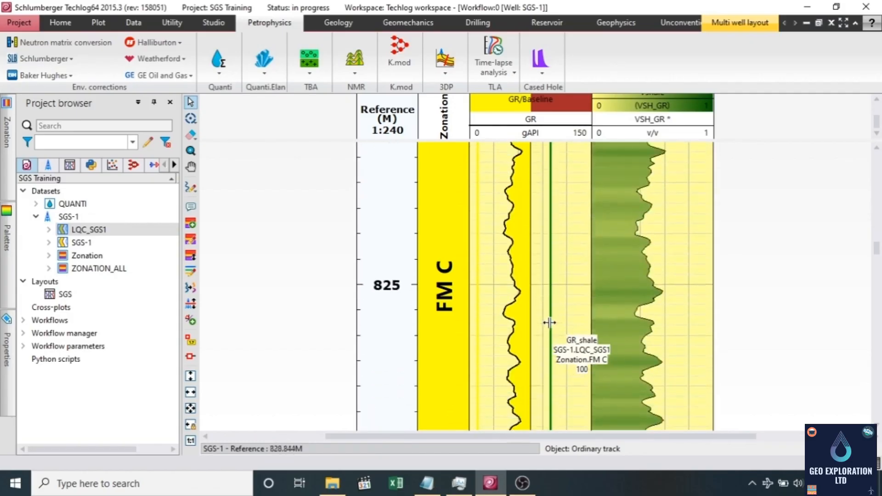
{"action": "scroll", "coordinate": [550, 322], "scroll_direction": "down", "scroll_amount": 6}
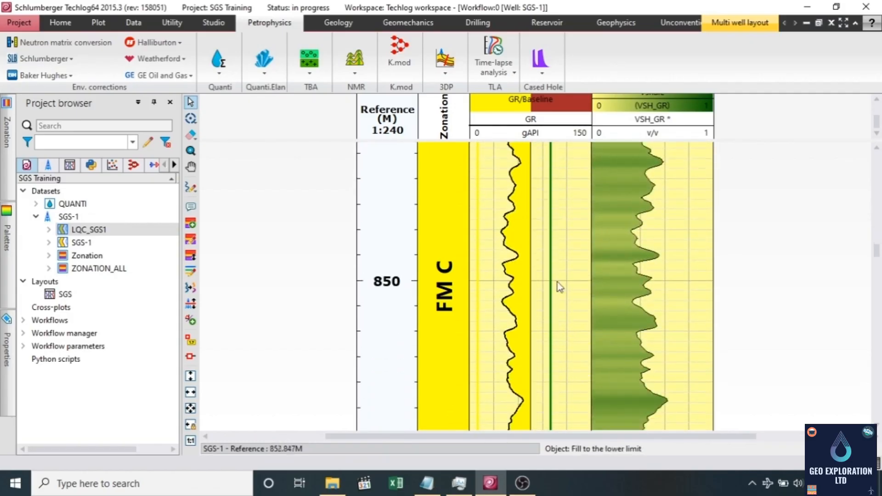
{"action": "scroll", "coordinate": [348, 317], "scroll_direction": "down", "scroll_amount": 5}
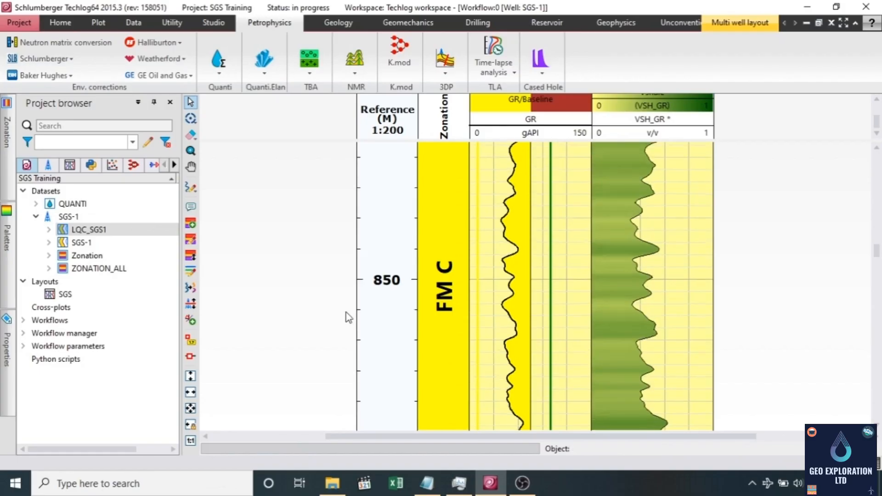
{"action": "scroll", "coordinate": [348, 313], "scroll_direction": "down", "scroll_amount": 3}
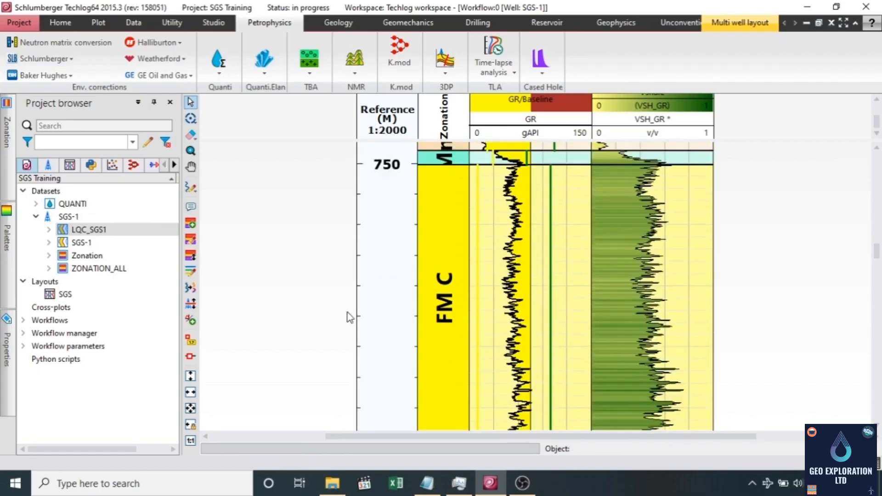
{"action": "scroll", "coordinate": [455, 312], "scroll_direction": "down", "scroll_amount": 1}
{"action": "scroll", "coordinate": [453, 311], "scroll_direction": "down", "scroll_amount": 2}
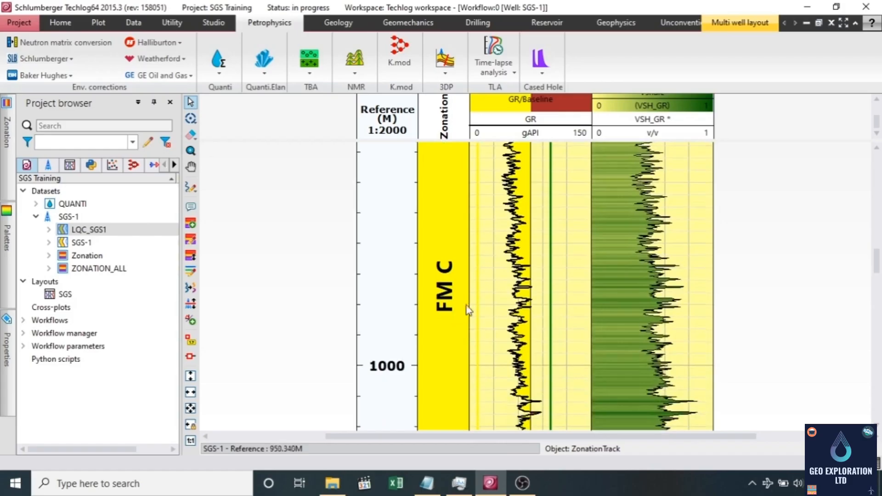
Step: In the FM C zone, lower the GR_shale line to about 90 gAPI and raise the GR_matrix line to about 39 gAPI
{"action": "scroll", "coordinate": [567, 288], "scroll_direction": "down", "scroll_amount": 3}
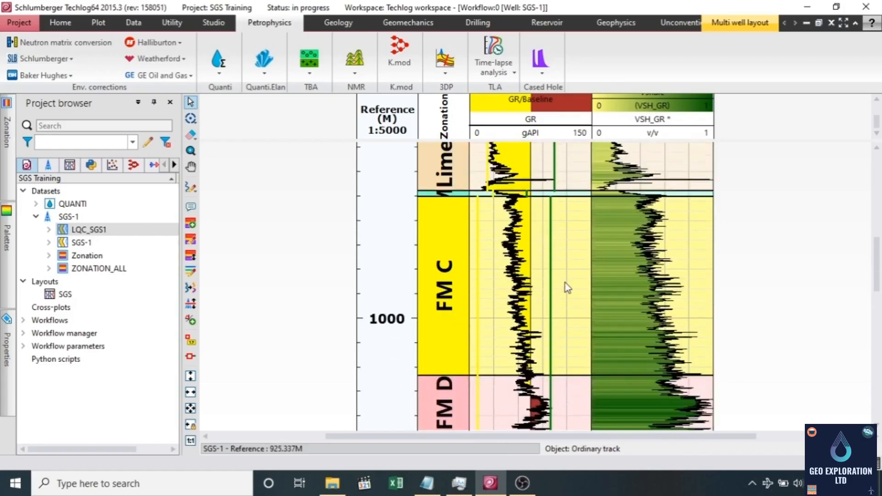
{"action": "scroll", "coordinate": [567, 288], "scroll_direction": "up", "scroll_amount": 1}
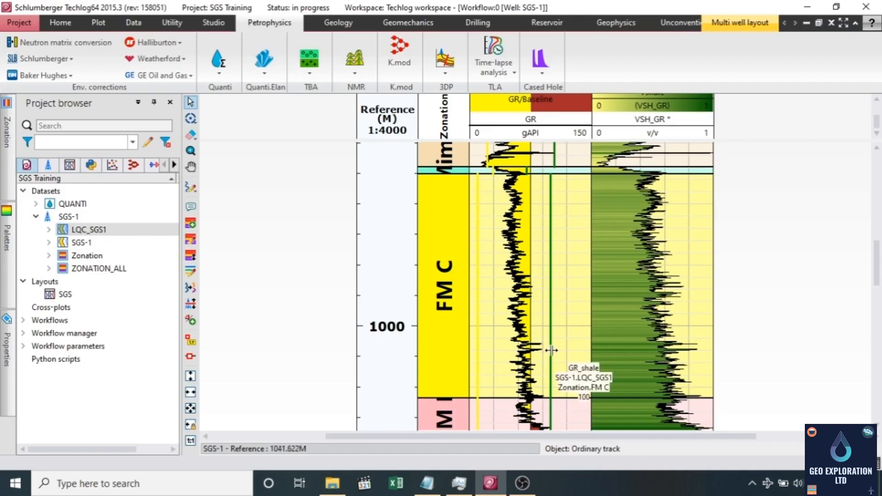
{"action": "left_click_drag", "start_coordinate": [550, 350], "coordinate": [542, 350]}
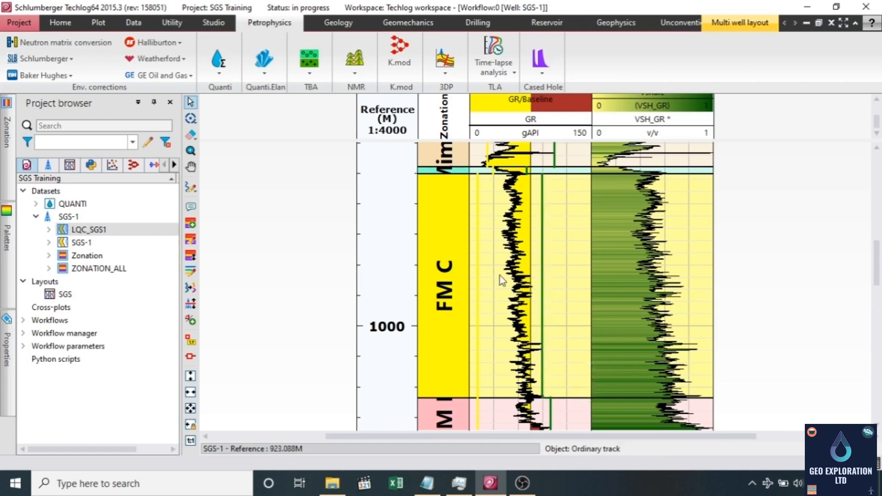
{"action": "left_click_drag", "start_coordinate": [476, 264], "coordinate": [501, 267]}
Step: In the FM D zone, raise the GR_shale line to about 114 gAPI and the GR_matrix line to about 46 gAPI
{"action": "scroll", "coordinate": [575, 313], "scroll_direction": "down", "scroll_amount": 4}
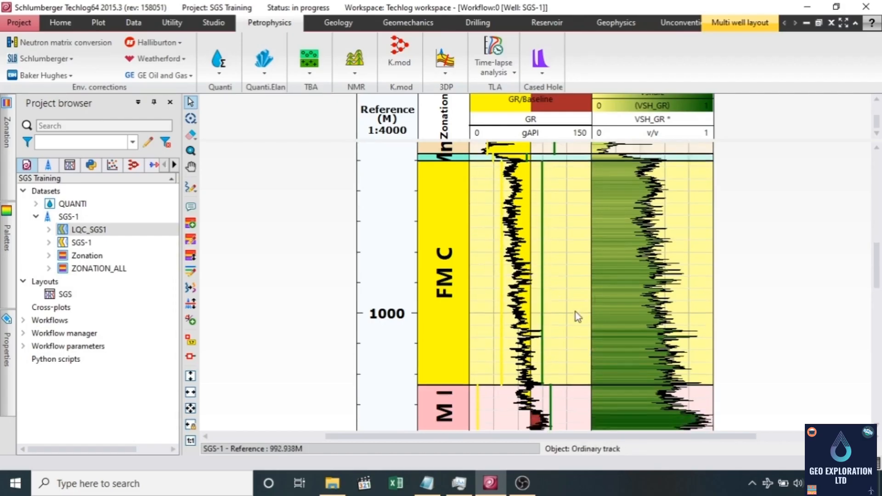
{"action": "scroll", "coordinate": [564, 326], "scroll_direction": "down", "scroll_amount": 7}
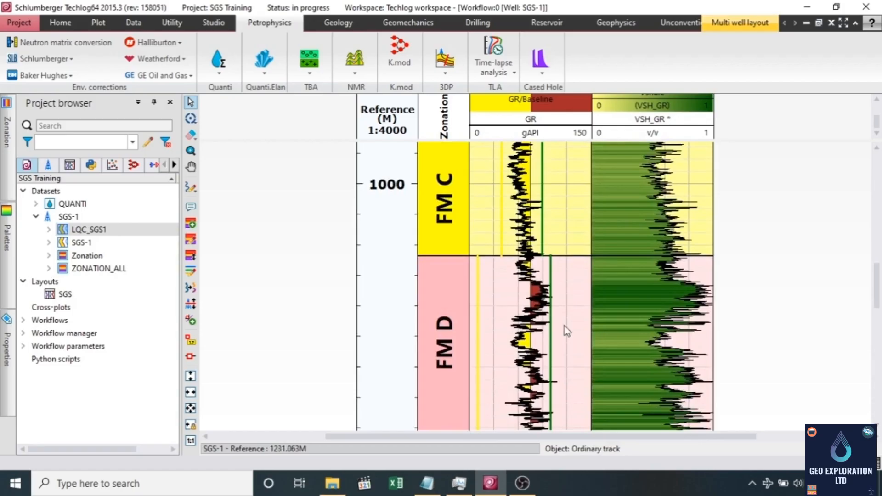
{"action": "scroll", "coordinate": [564, 327], "scroll_direction": "down", "scroll_amount": 3}
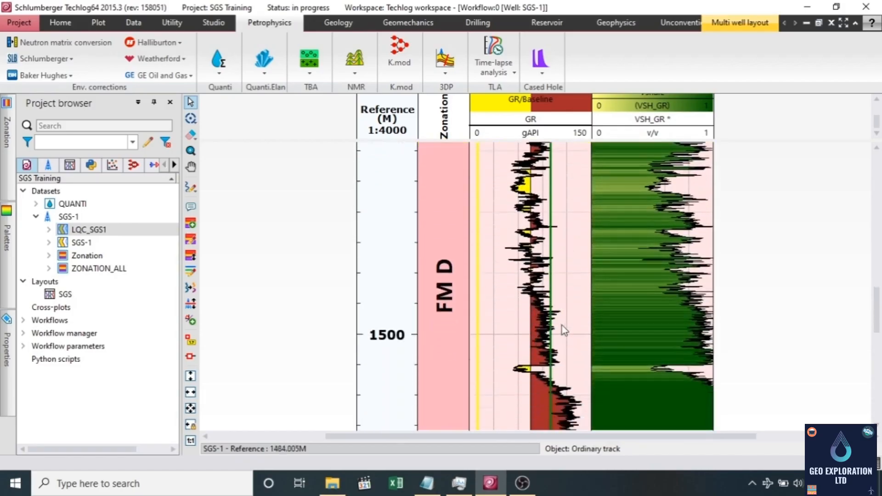
{"action": "scroll", "coordinate": [552, 299], "scroll_direction": "up", "scroll_amount": 1}
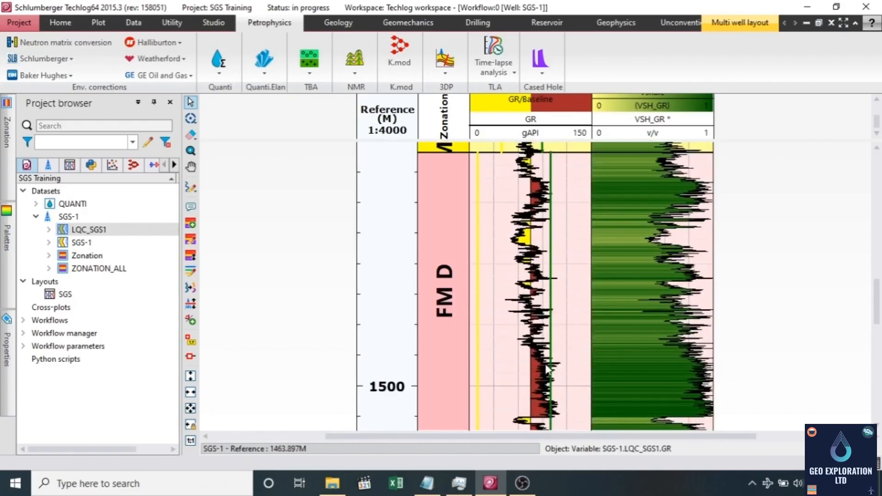
{"action": "scroll", "coordinate": [547, 368], "scroll_direction": "down", "scroll_amount": 1}
{"action": "scroll", "coordinate": [547, 368], "scroll_direction": "down", "scroll_amount": 1}
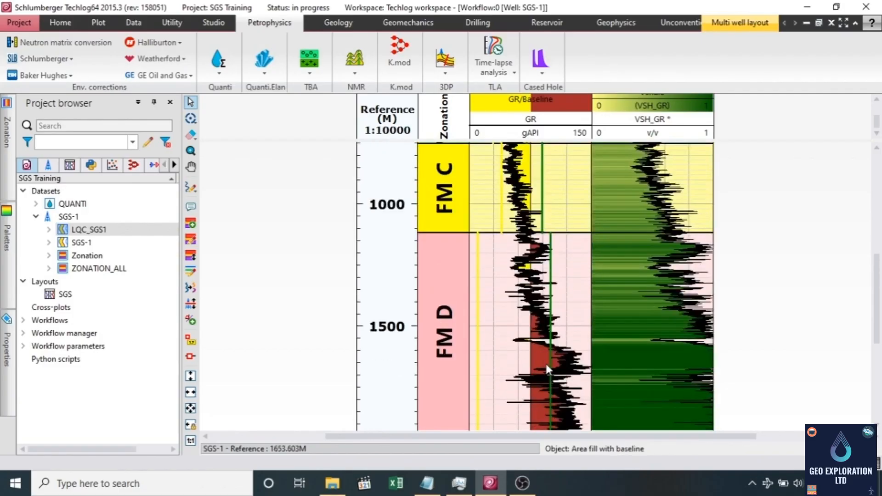
{"action": "scroll", "coordinate": [750, 335], "scroll_direction": "down", "scroll_amount": 3}
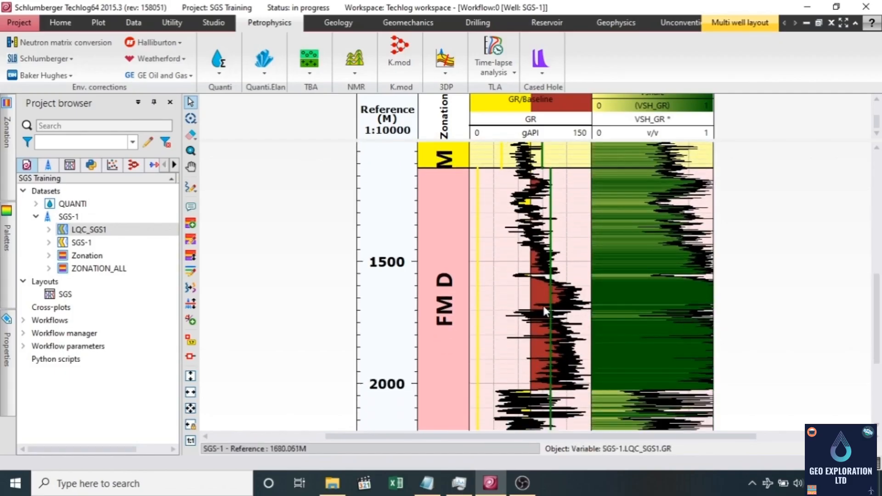
{"action": "mouse_move", "coordinate": [549, 305]}
{"action": "left_click_drag", "start_coordinate": [549, 304], "coordinate": [560, 310]}
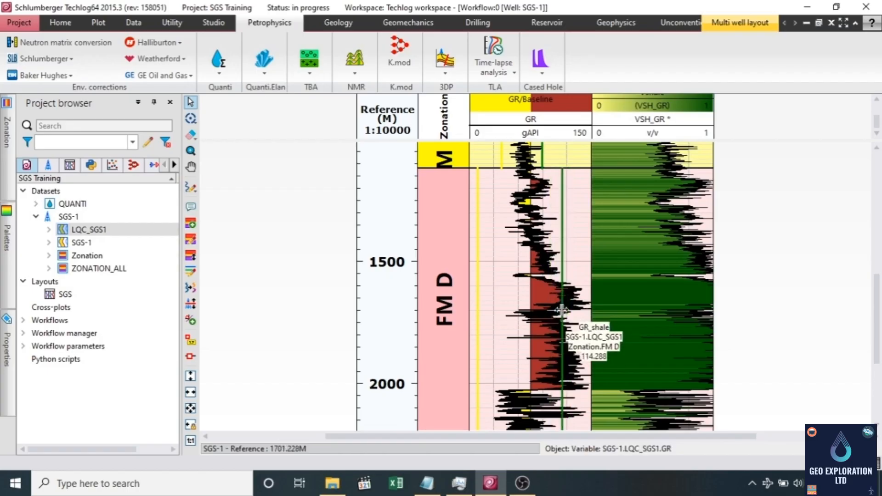
{"action": "mouse_move", "coordinate": [486, 271]}
{"action": "left_click_drag", "start_coordinate": [486, 265], "coordinate": [506, 263]}
Step: Refine the FM D zone near its base, moving the GR_matrix line to about 32 gAPI and the GR_shale line to about 120 gAPI
{"action": "scroll", "coordinate": [550, 326], "scroll_direction": "down", "scroll_amount": 3}
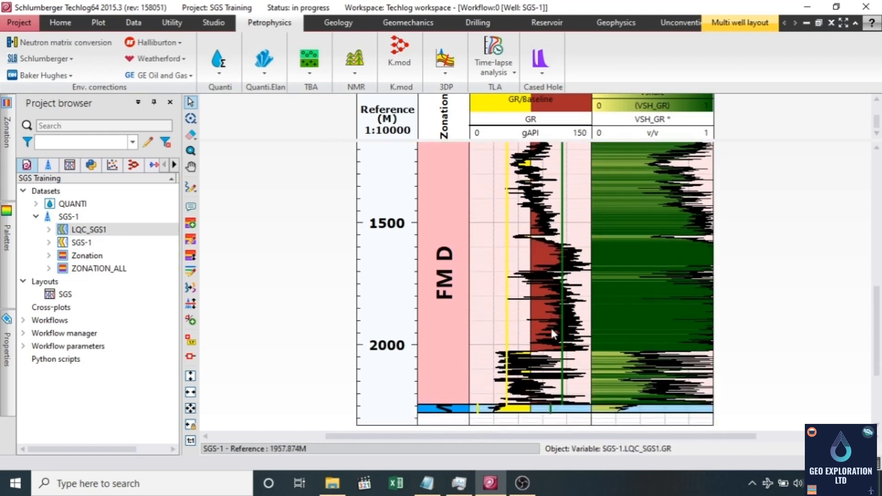
{"action": "scroll", "coordinate": [551, 326], "scroll_direction": "down", "scroll_amount": 4}
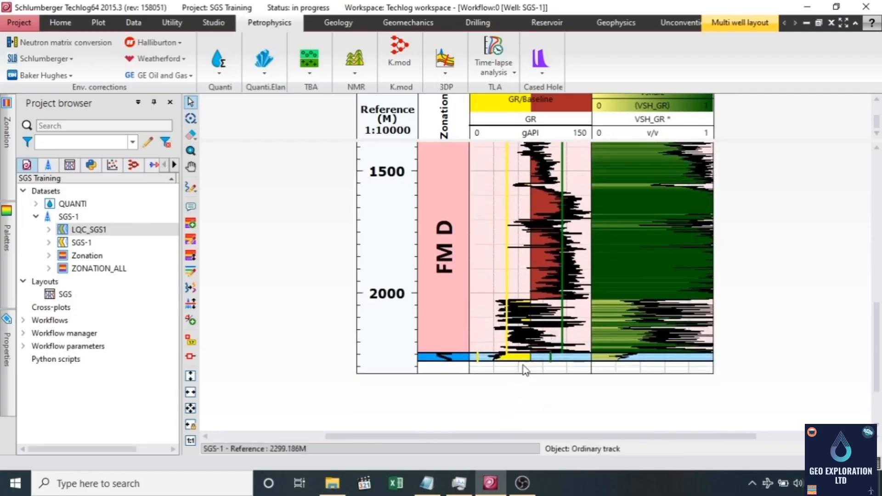
{"action": "scroll", "coordinate": [533, 370], "scroll_direction": "up", "scroll_amount": 3}
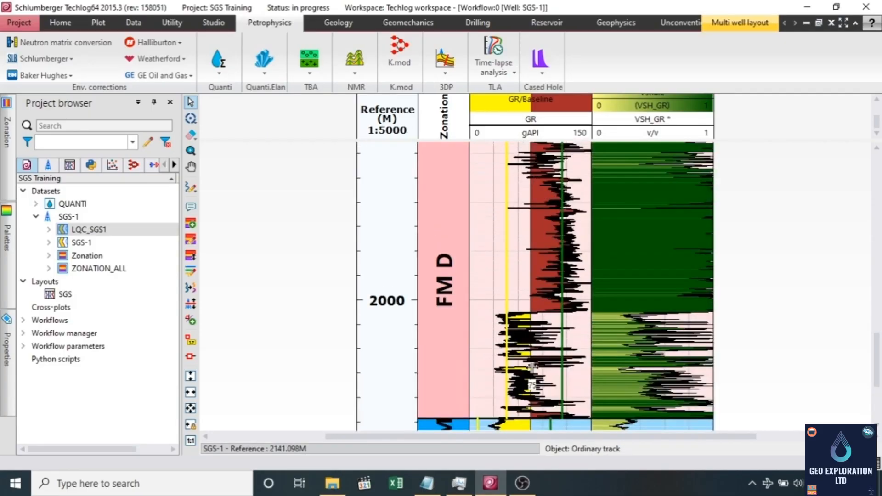
{"action": "scroll", "coordinate": [532, 368], "scroll_direction": "up", "scroll_amount": 1}
{"action": "scroll", "coordinate": [536, 368], "scroll_direction": "down", "scroll_amount": 5}
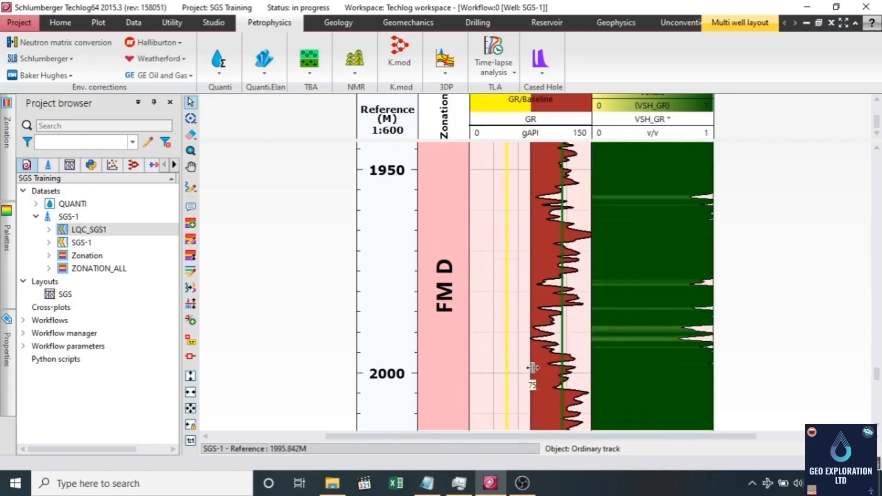
{"action": "scroll", "coordinate": [518, 388], "scroll_direction": "down", "scroll_amount": 6}
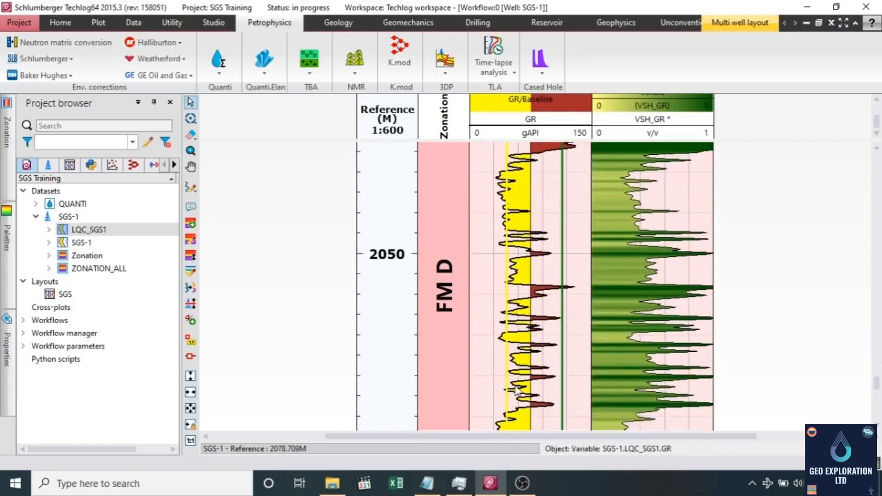
{"action": "scroll", "coordinate": [517, 389], "scroll_direction": "down", "scroll_amount": 7}
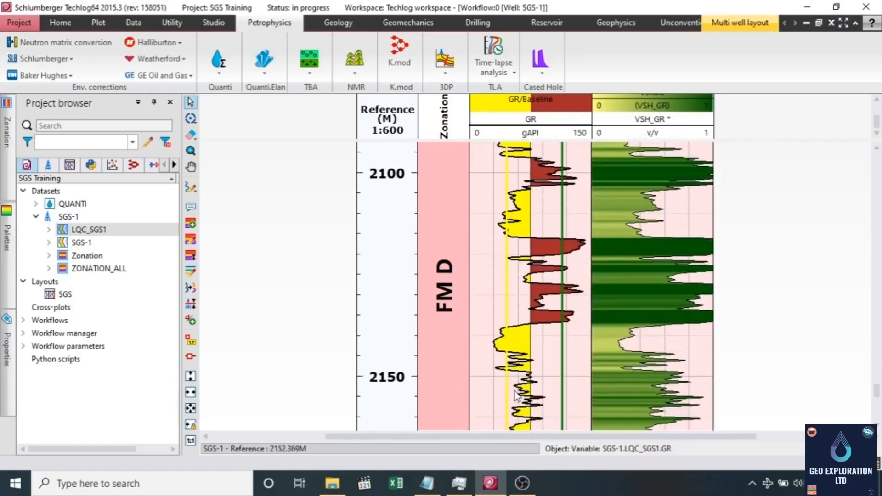
{"action": "mouse_move", "coordinate": [506, 247]}
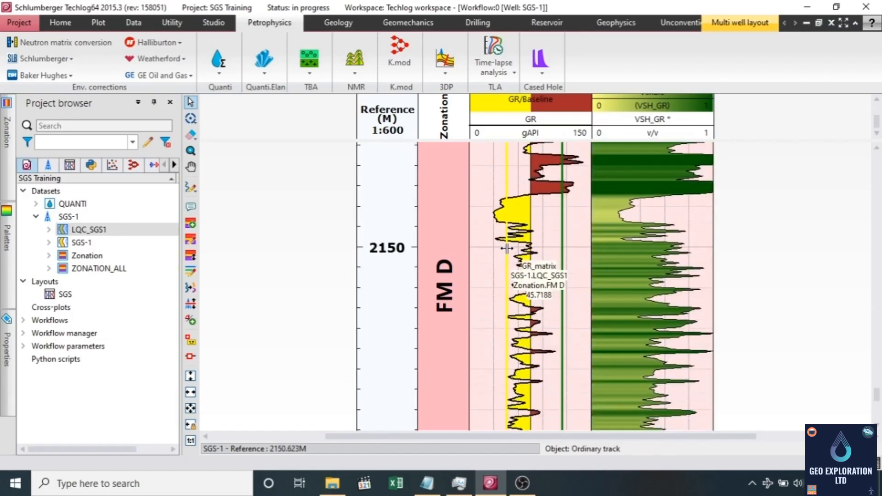
{"action": "left_click_drag", "start_coordinate": [507, 248], "coordinate": [498, 247]}
{"action": "scroll", "coordinate": [535, 342], "scroll_direction": "down", "scroll_amount": 7}
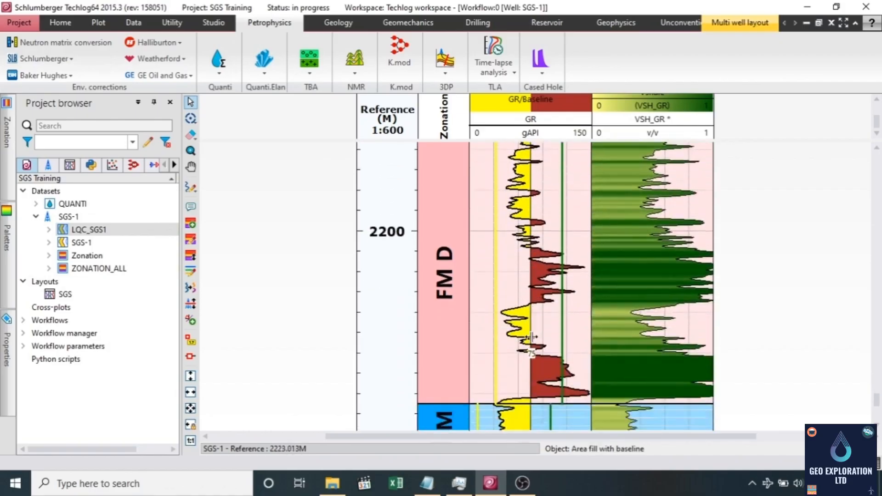
{"action": "left_click_drag", "start_coordinate": [561, 279], "coordinate": [566, 276]}
Step: In the FM F zone, raise the GR_matrix line to about 23 gAPI and lower the GR_shale line to about 75 gAPI
{"action": "scroll", "coordinate": [525, 353], "scroll_direction": "down", "scroll_amount": 2}
{"action": "scroll", "coordinate": [525, 353], "scroll_direction": "down", "scroll_amount": 1}
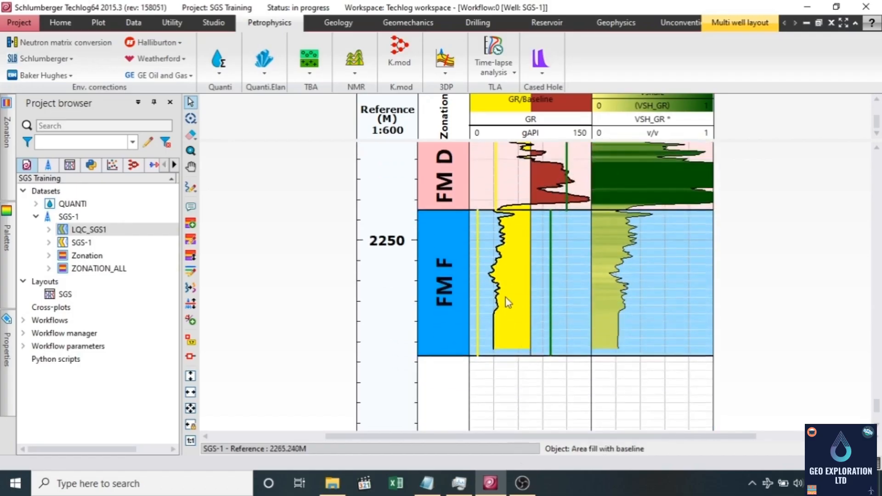
{"action": "left_click_drag", "start_coordinate": [478, 284], "coordinate": [488, 285]}
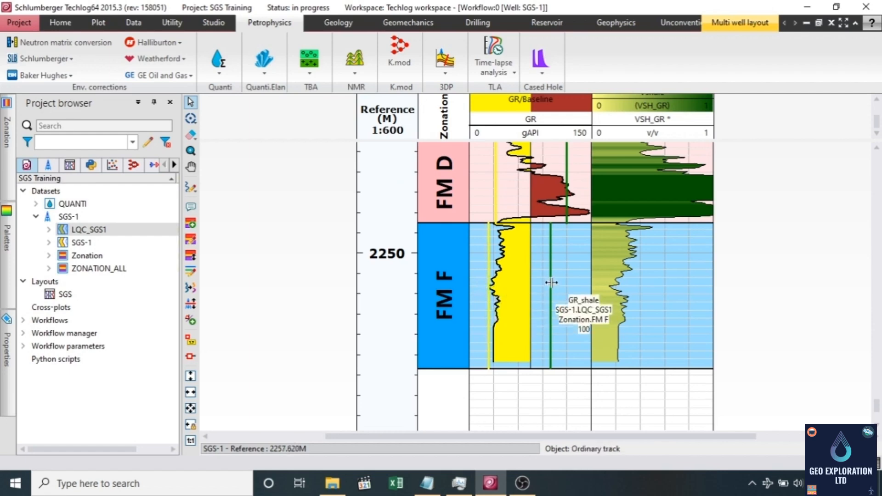
{"action": "left_click_drag", "start_coordinate": [550, 279], "coordinate": [531, 279]}
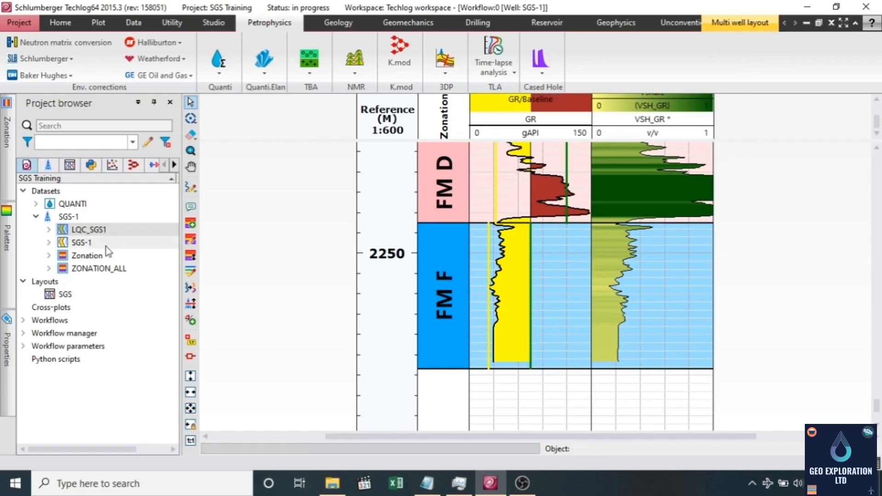
Step: Close the workflow layout without saving it and run the Vsh gamma ray method in save and display mode
{"action": "left_click", "coordinate": [832, 23]}
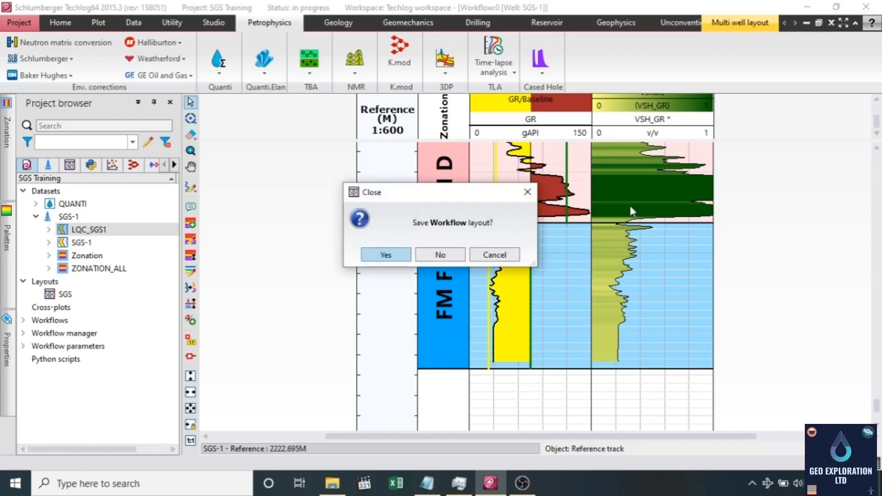
{"action": "left_click", "coordinate": [444, 255]}
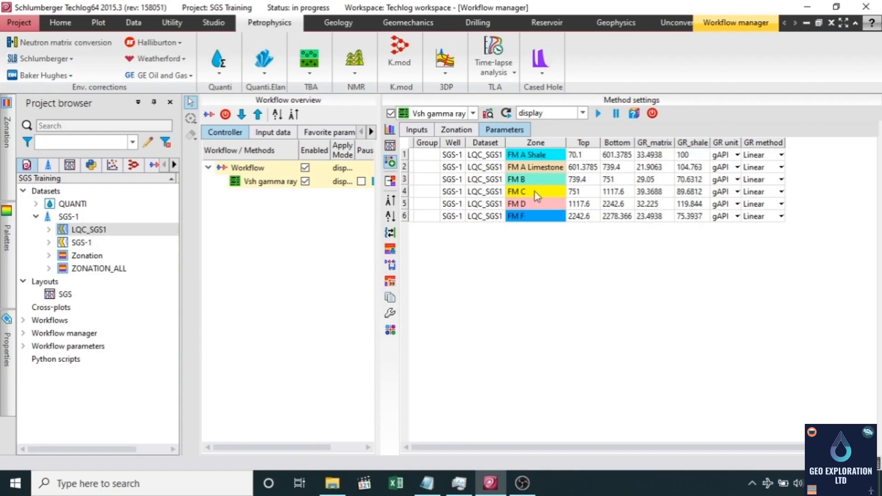
{"action": "left_click", "coordinate": [583, 113]}
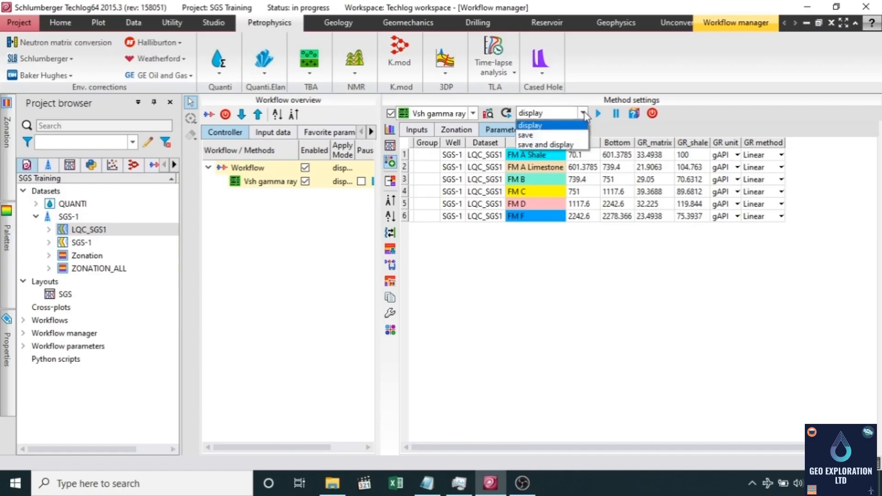
{"action": "left_click", "coordinate": [562, 146]}
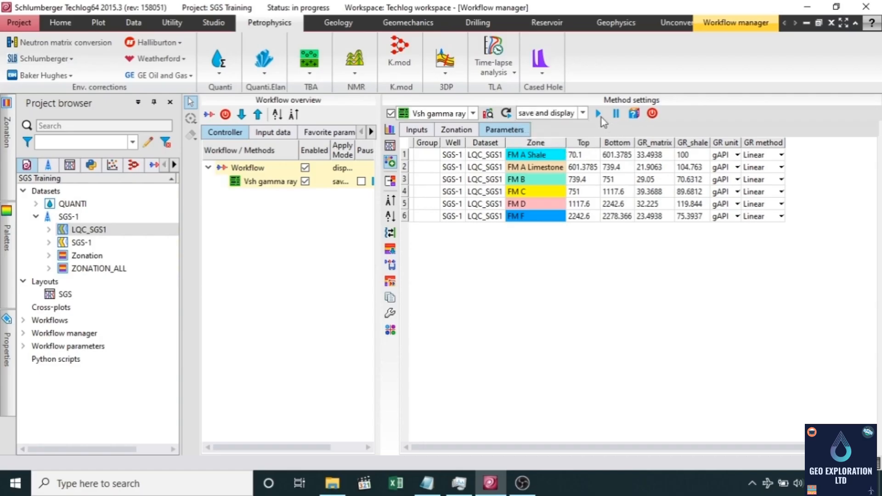
{"action": "left_click", "coordinate": [598, 115]}
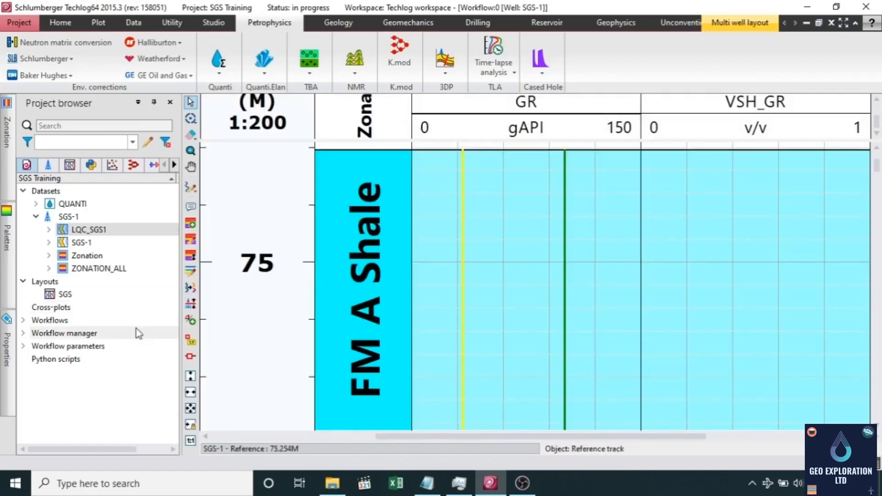
Step: Look through the new result layout down to its base at a reduced view size, and close it without saving
{"action": "left_click", "coordinate": [191, 442]}
{"action": "scroll", "coordinate": [600, 335], "scroll_direction": "down", "scroll_amount": 2}
{"action": "left_click_drag", "start_coordinate": [877, 171], "coordinate": [880, 416]}
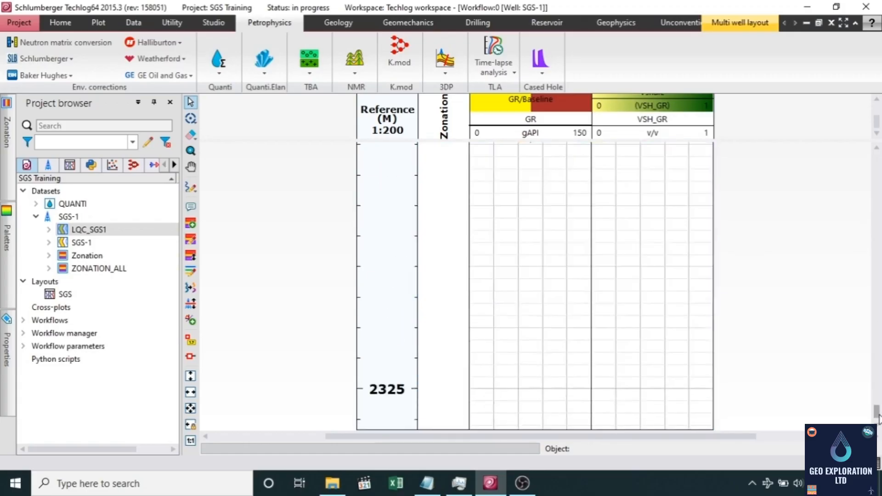
{"action": "left_click", "coordinate": [831, 22]}
{"action": "left_click", "coordinate": [443, 253]}
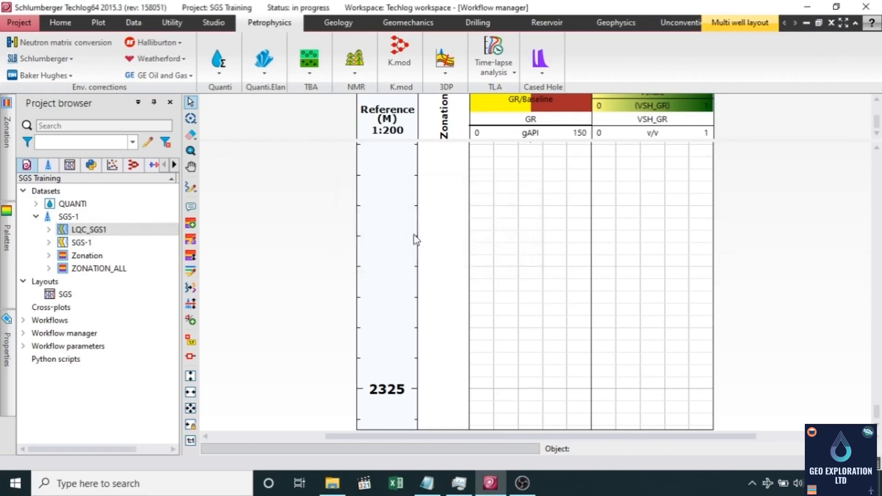
Step: Expand the LQC_SGS1 dataset and select the saved VSH_GR curve
{"action": "left_click", "coordinate": [48, 232]}
{"action": "scroll", "coordinate": [101, 254], "scroll_direction": "down", "scroll_amount": 1}
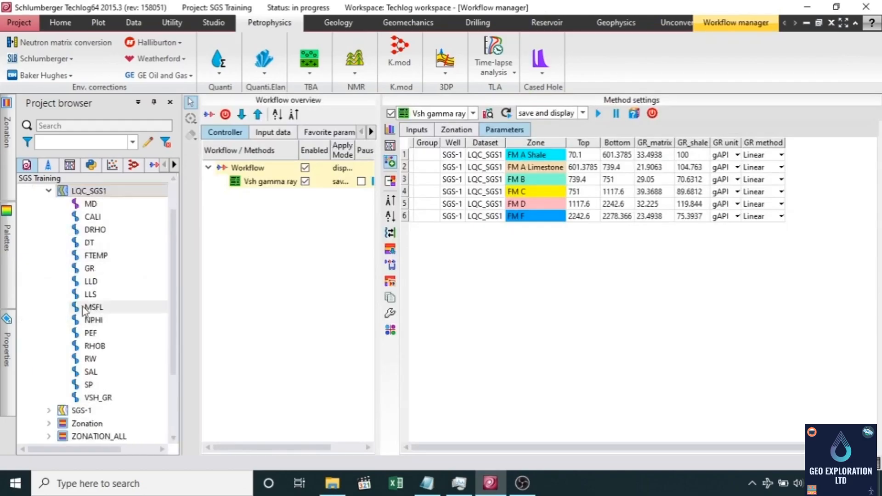
{"action": "left_click", "coordinate": [106, 398]}
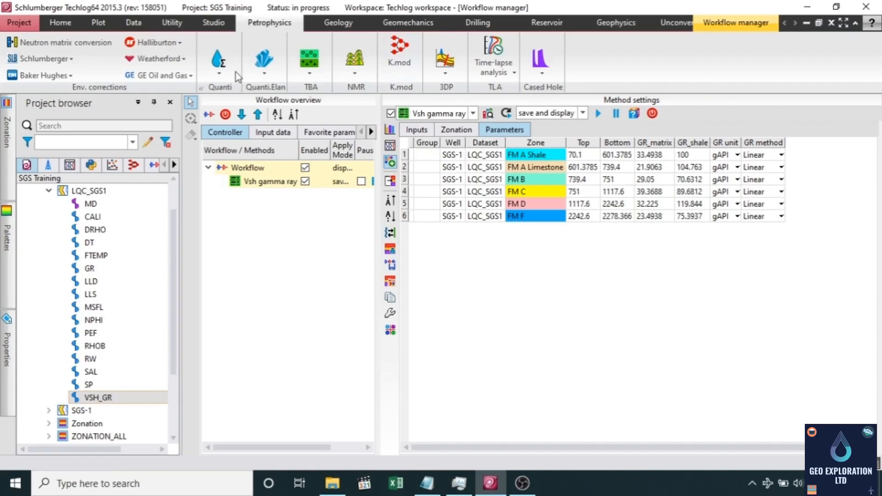
Step: Open the combined Shale volume method of Quanti and clear its preassigned GR, SP, NPHI, RHOB and DT inputs
{"action": "left_click", "coordinate": [219, 69]}
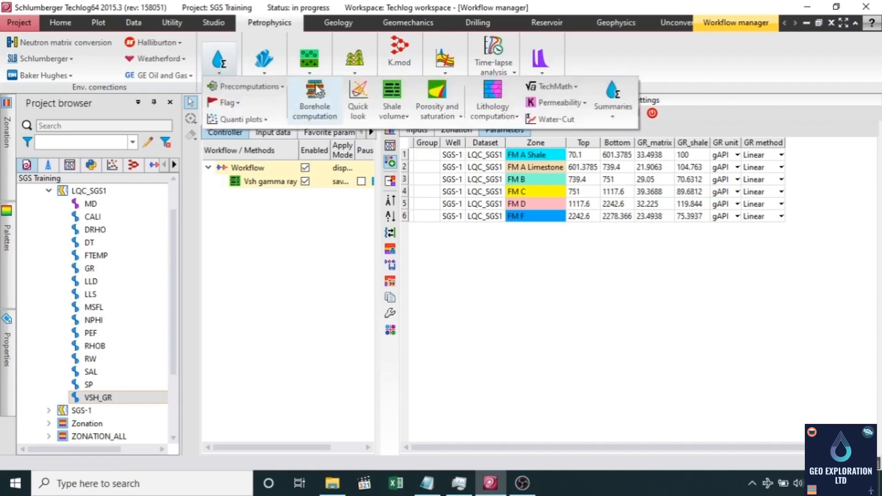
{"action": "left_click", "coordinate": [407, 114]}
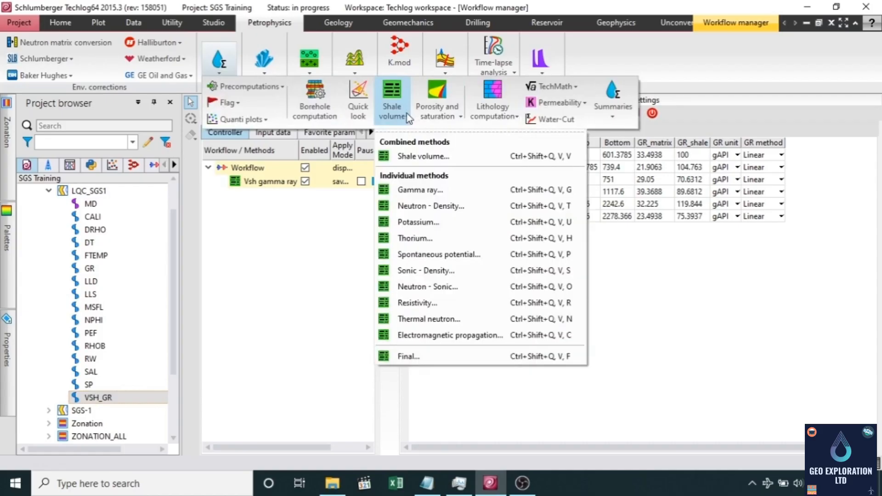
{"action": "left_click", "coordinate": [431, 157]}
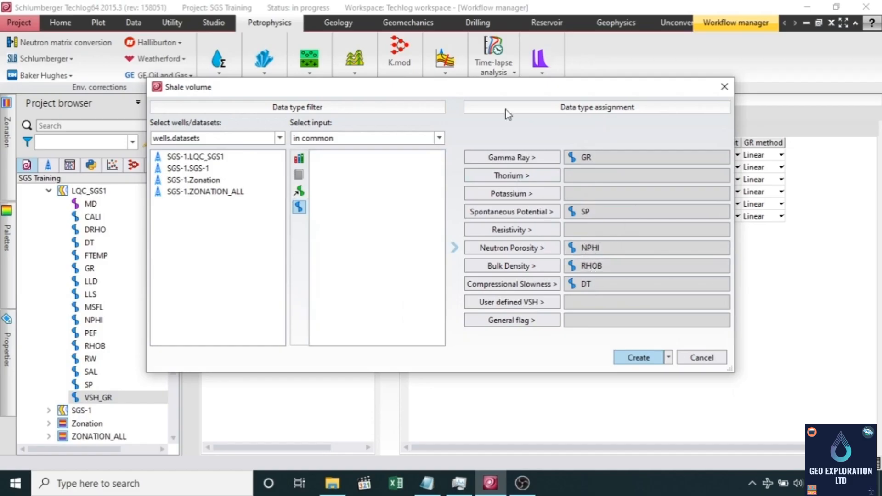
{"action": "double_click", "coordinate": [599, 156]}
{"action": "double_click", "coordinate": [595, 211]}
{"action": "double_click", "coordinate": [604, 248]}
{"action": "double_click", "coordinate": [608, 266]}
{"action": "double_click", "coordinate": [602, 286]}
Step: From SGS-1.LQC_SGS1, assign GR as Gamma Ray, SP as Spontaneous Potential and LLD as Resistivity for the shale volume inputs
{"action": "left_click", "coordinate": [217, 157]}
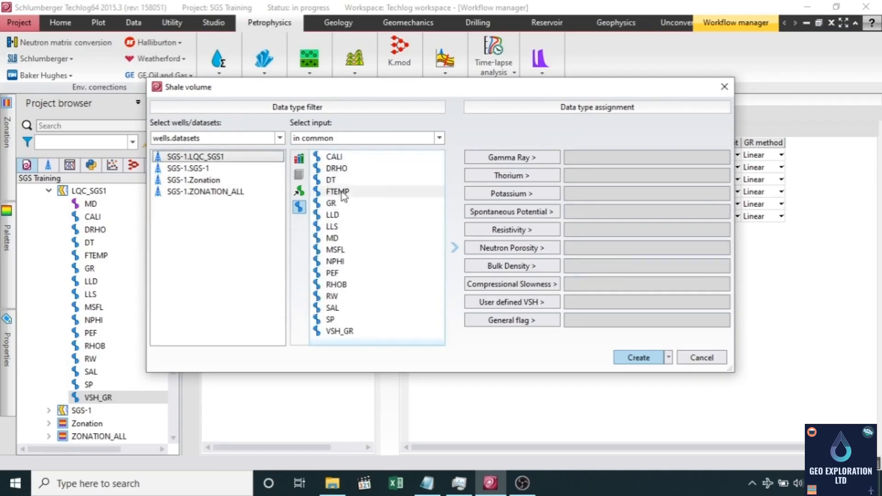
{"action": "left_click", "coordinate": [332, 203]}
{"action": "left_click", "coordinate": [539, 155]}
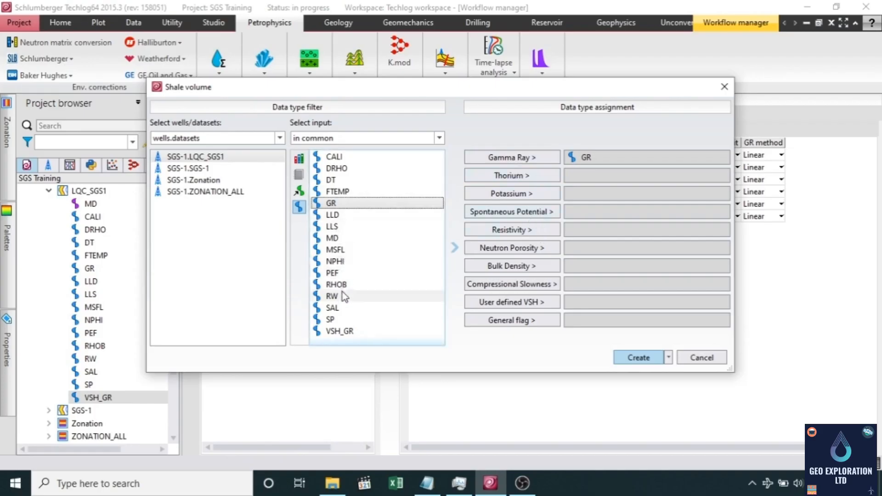
{"action": "left_click", "coordinate": [330, 319]}
{"action": "left_click", "coordinate": [512, 211]}
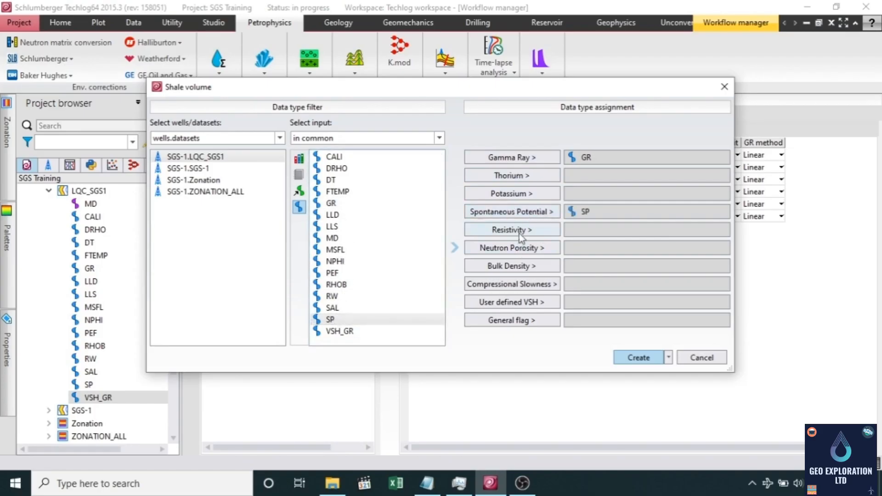
{"action": "left_click", "coordinate": [341, 216]}
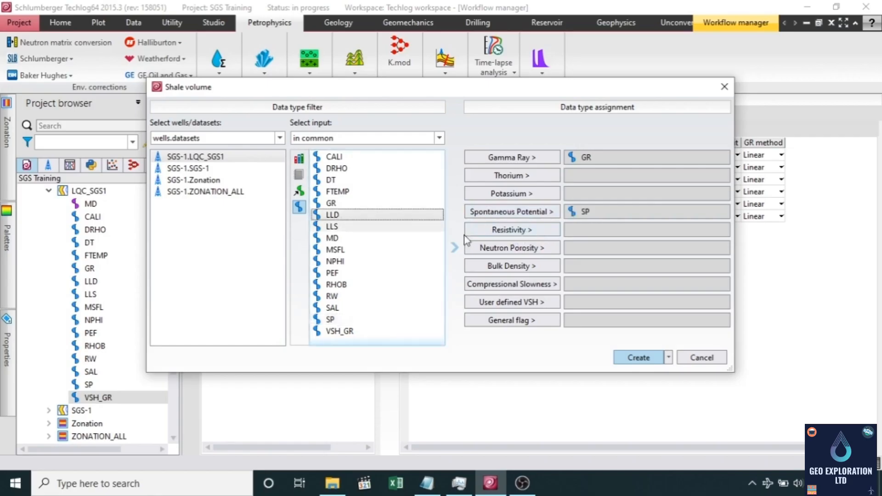
{"action": "left_click", "coordinate": [533, 231]}
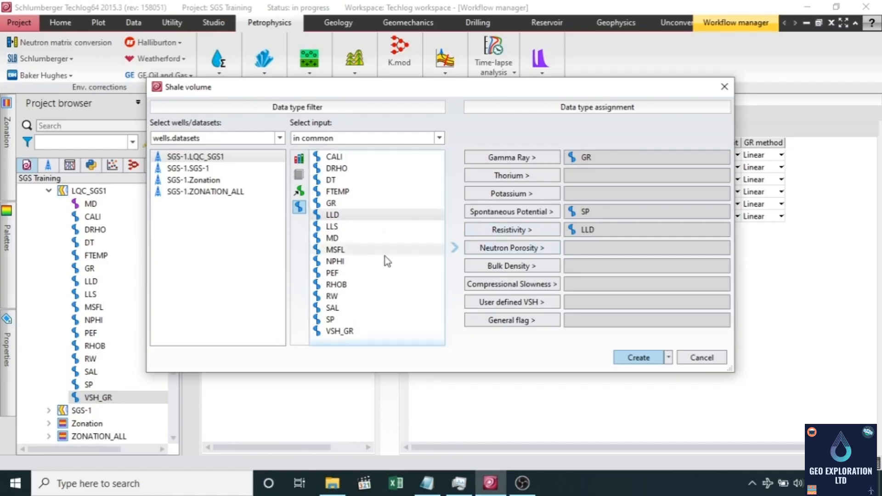
Step: Assign NPHI as Neutron Porosity and RHOB as Bulk Density, and create the Shale volume method
{"action": "left_click", "coordinate": [344, 264]}
{"action": "left_click", "coordinate": [512, 249]}
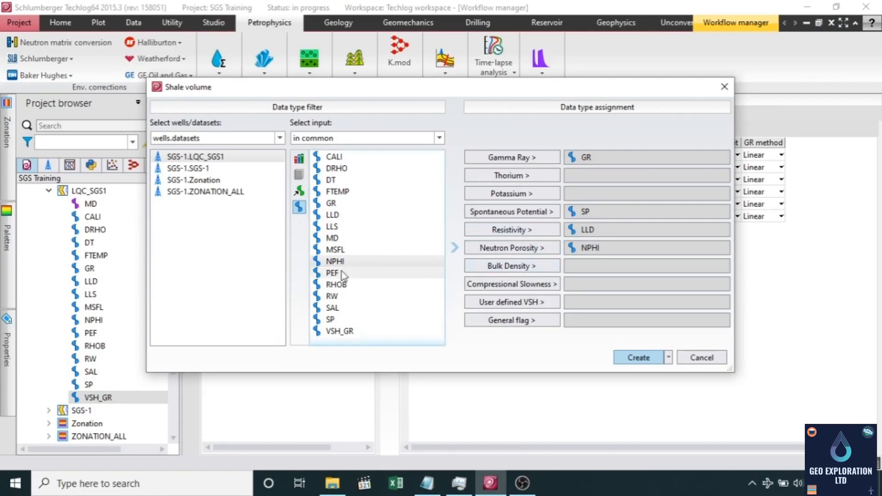
{"action": "left_click", "coordinate": [347, 284]}
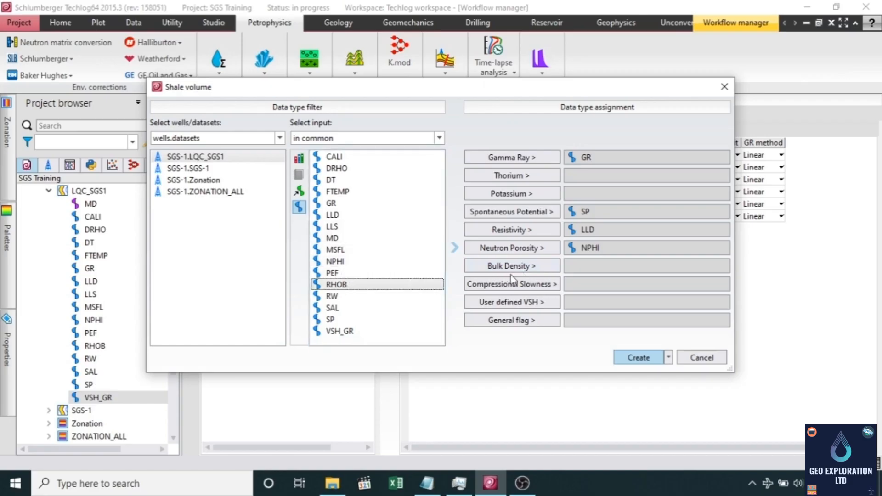
{"action": "left_click", "coordinate": [531, 270]}
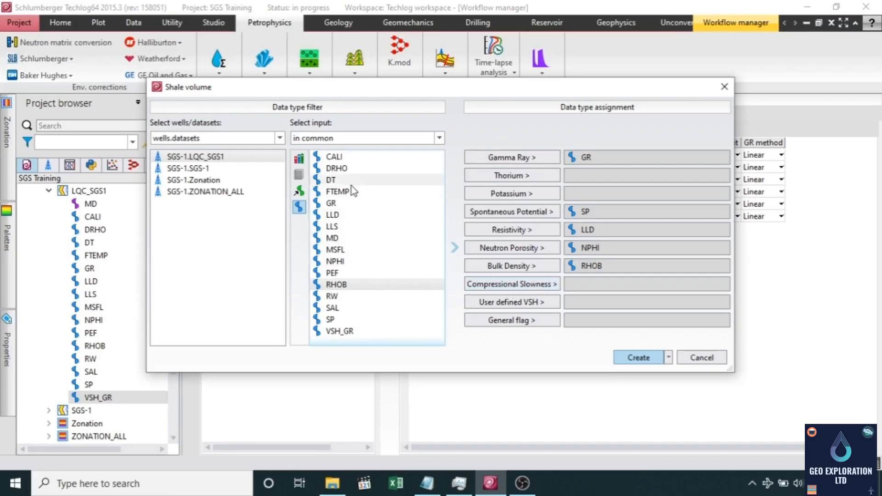
{"action": "left_click", "coordinate": [338, 180]}
{"action": "left_click", "coordinate": [640, 360]}
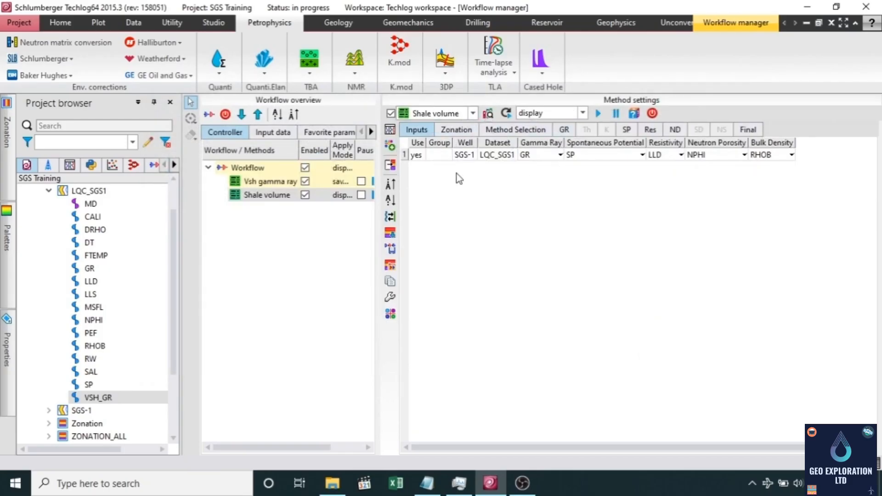
Step: Check the method's zonation and method selection, switching Gamma ray, Resistivity and Neutron Density off and back on
{"action": "left_click", "coordinate": [460, 131]}
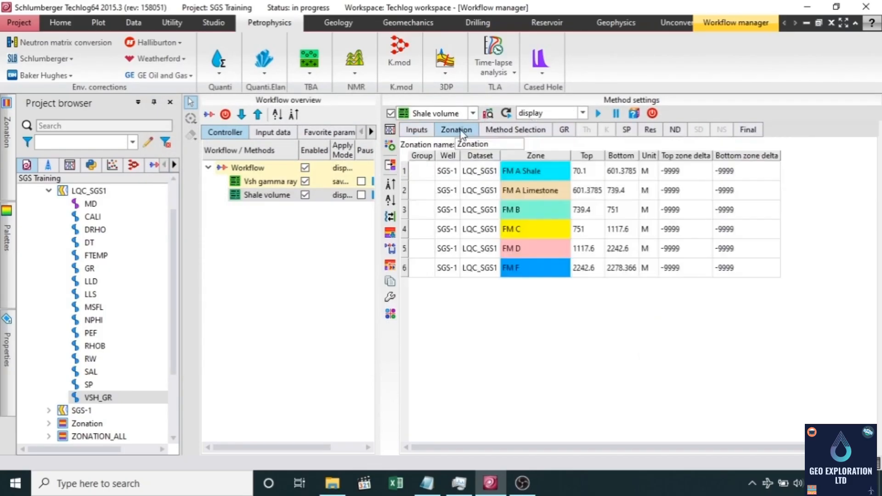
{"action": "left_click", "coordinate": [512, 131]}
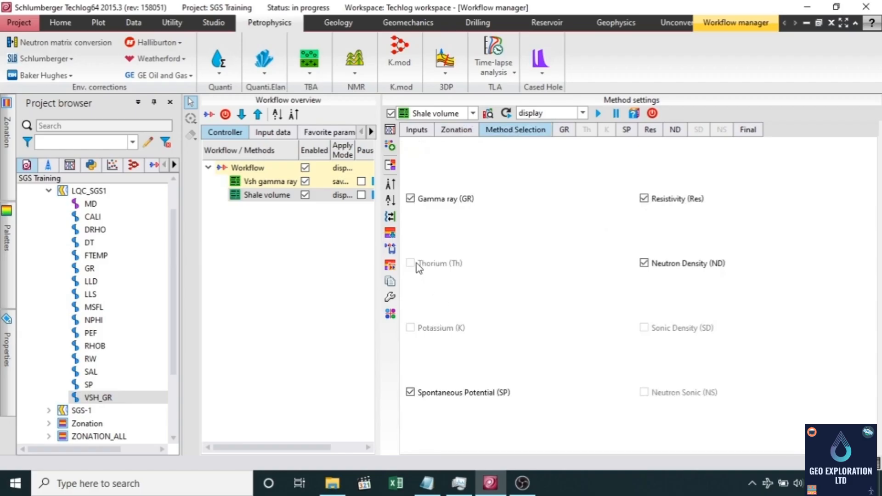
{"action": "left_click", "coordinate": [410, 200]}
{"action": "left_click", "coordinate": [410, 199]}
{"action": "left_click", "coordinate": [645, 199]}
{"action": "left_click", "coordinate": [645, 200]}
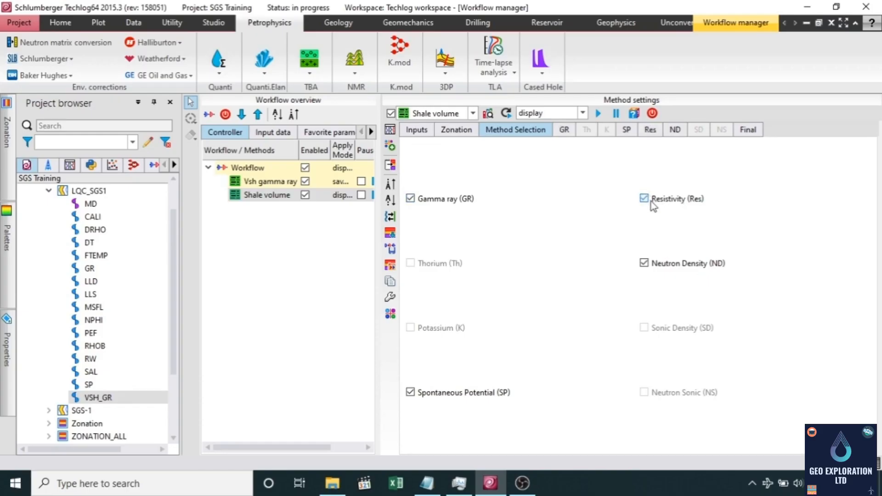
{"action": "left_click", "coordinate": [644, 264]}
{"action": "left_click", "coordinate": [644, 264]}
Step: Review the zone parameters of the GR, SP, resistivity and neutron-density methods and the final shale volume settings
{"action": "left_click", "coordinate": [567, 131]}
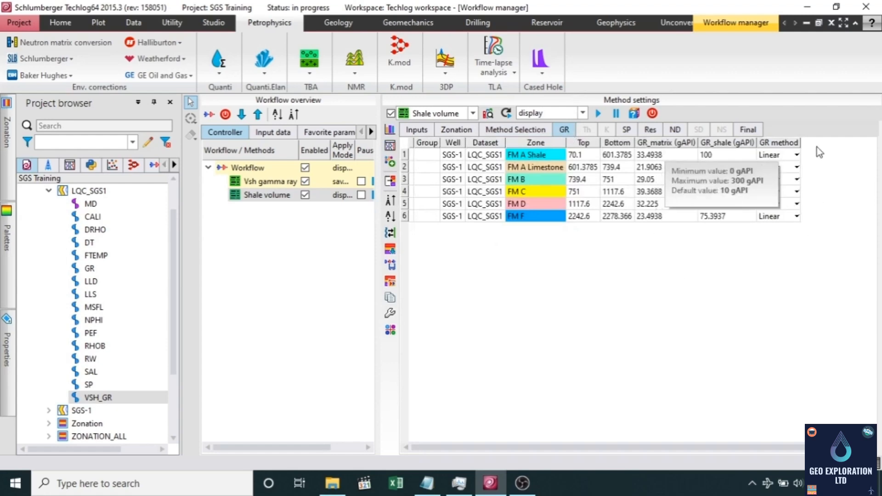
{"action": "left_click", "coordinate": [623, 132]}
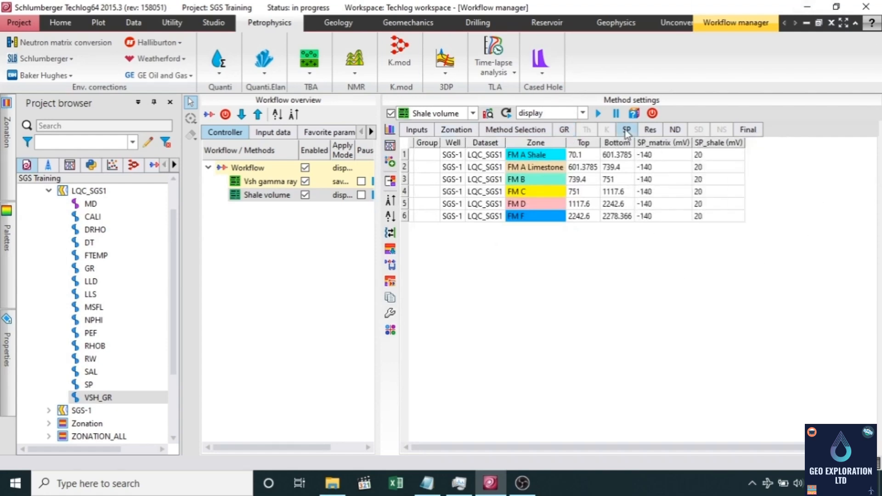
{"action": "left_click", "coordinate": [650, 131]}
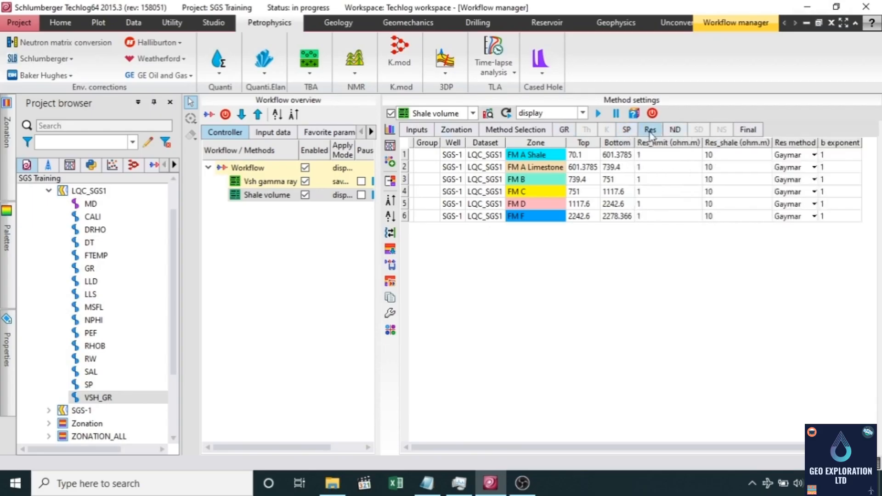
{"action": "left_click", "coordinate": [684, 132]}
{"action": "left_click", "coordinate": [749, 130]}
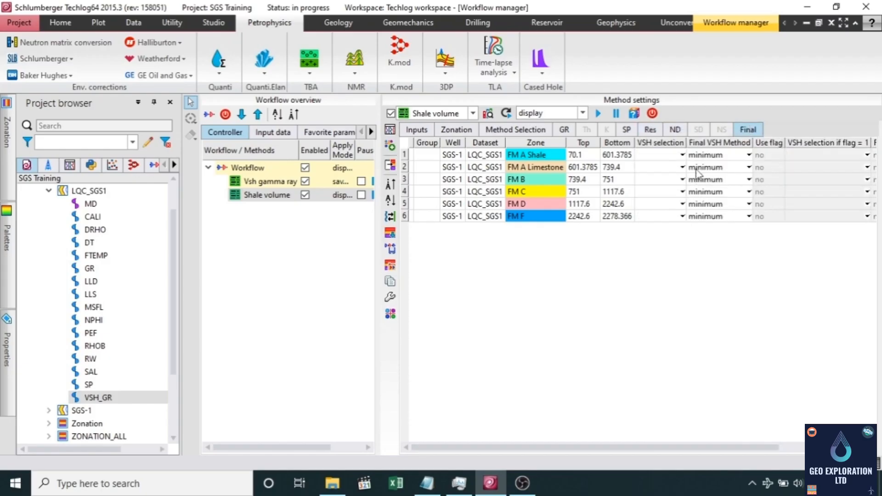
Step: Check the VSH selection for FM A Shale and run the Shale volume method in display mode
{"action": "left_click", "coordinate": [682, 156]}
{"action": "left_click", "coordinate": [682, 156]}
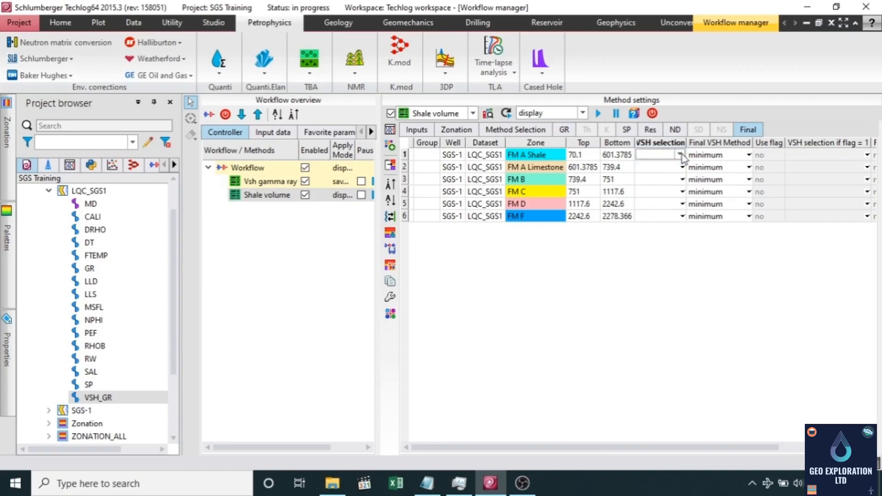
{"action": "left_click", "coordinate": [682, 155]}
{"action": "left_click", "coordinate": [598, 114]}
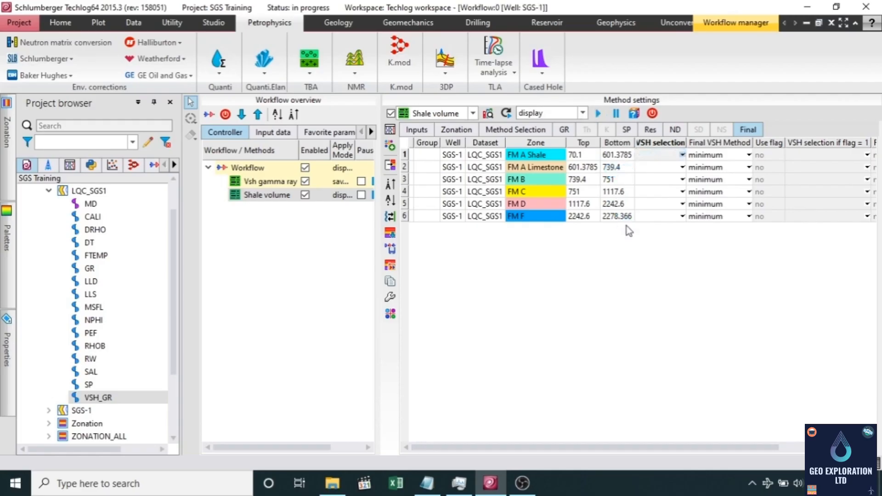
Step: Examine the GR, SP, resistivity and neutron-density shale volume curves through FM A Shale and FM A Limestone in the result layout
{"action": "scroll", "coordinate": [605, 272], "scroll_direction": "down", "scroll_amount": 4}
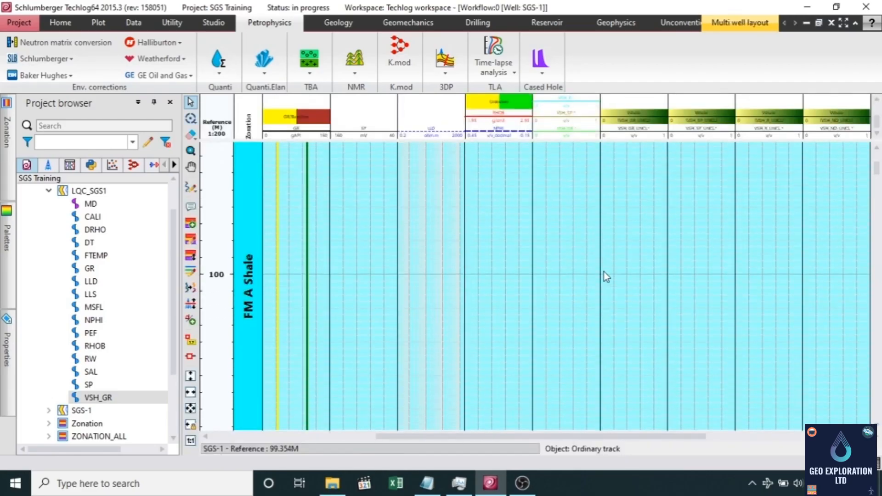
{"action": "scroll", "coordinate": [604, 273], "scroll_direction": "down", "scroll_amount": 5}
{"action": "left_click_drag", "start_coordinate": [876, 171], "coordinate": [877, 222]}
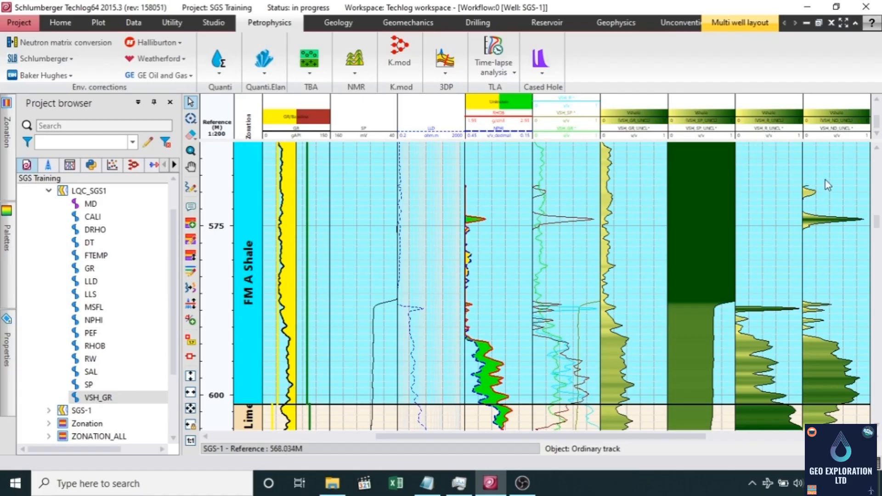
{"action": "scroll", "coordinate": [825, 180], "scroll_direction": "down", "scroll_amount": 5}
{"action": "scroll", "coordinate": [834, 222], "scroll_direction": "down", "scroll_amount": 4}
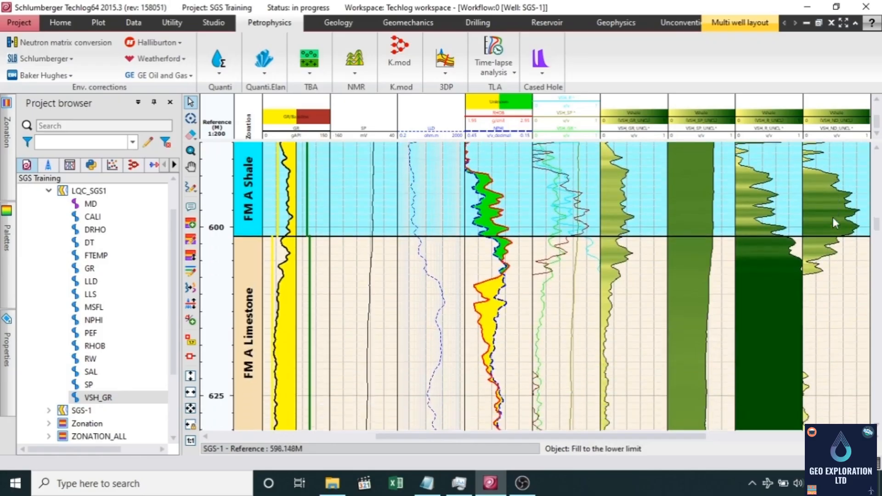
{"action": "scroll", "coordinate": [835, 222], "scroll_direction": "down", "scroll_amount": 4}
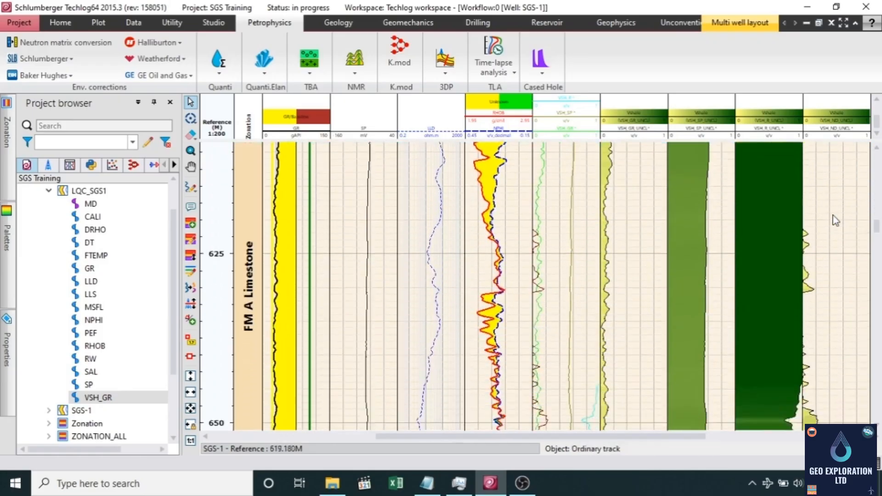
{"action": "scroll", "coordinate": [835, 220], "scroll_direction": "down", "scroll_amount": 4}
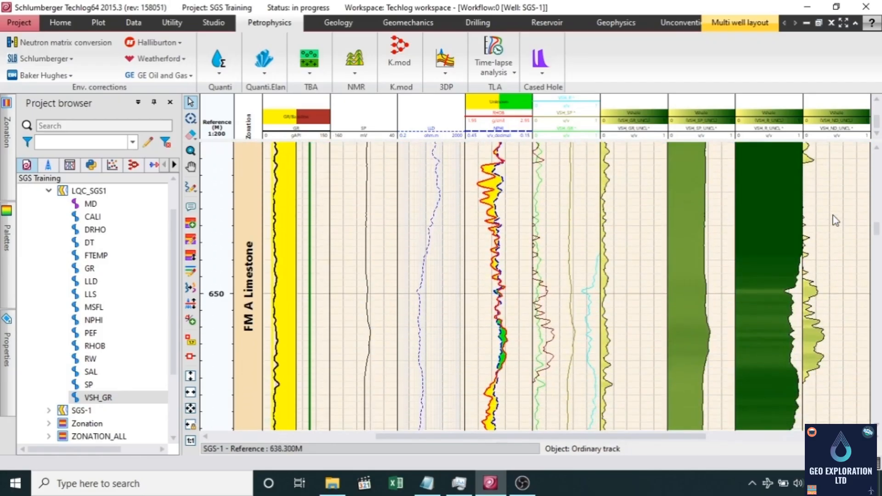
{"action": "scroll", "coordinate": [835, 221], "scroll_direction": "down", "scroll_amount": 4}
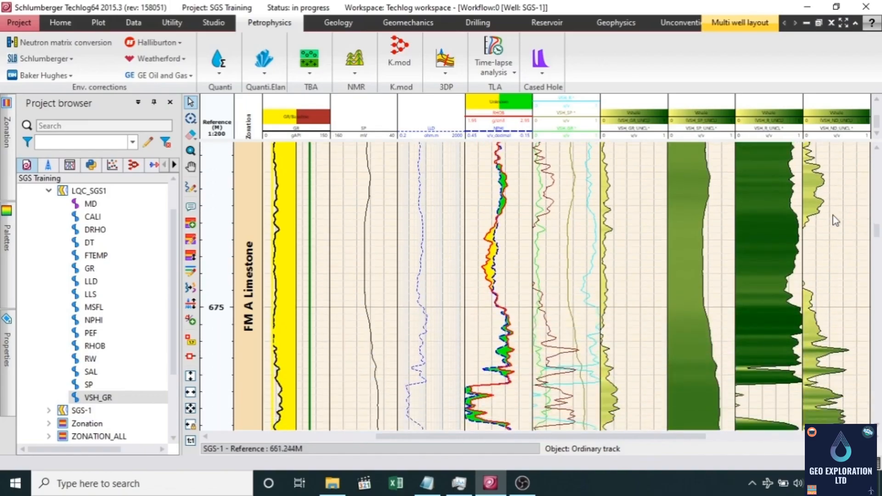
{"action": "scroll", "coordinate": [835, 221], "scroll_direction": "down", "scroll_amount": 4}
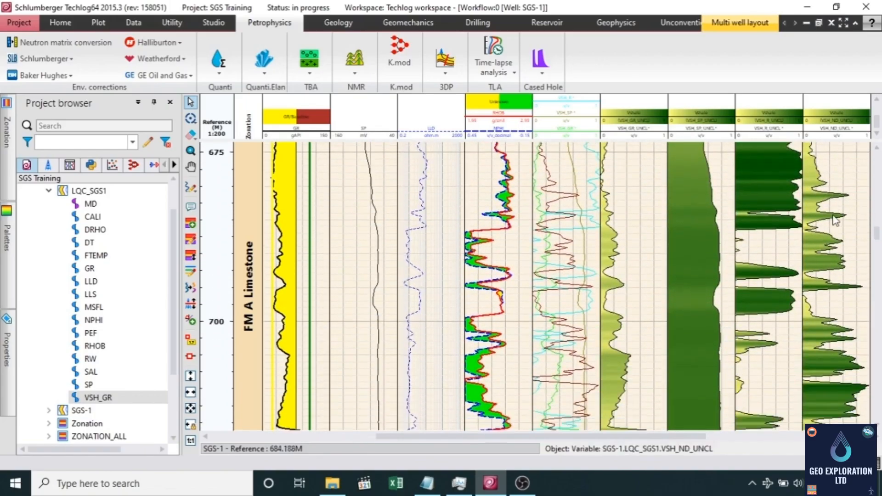
{"action": "scroll", "coordinate": [835, 219], "scroll_direction": "down", "scroll_amount": 1}
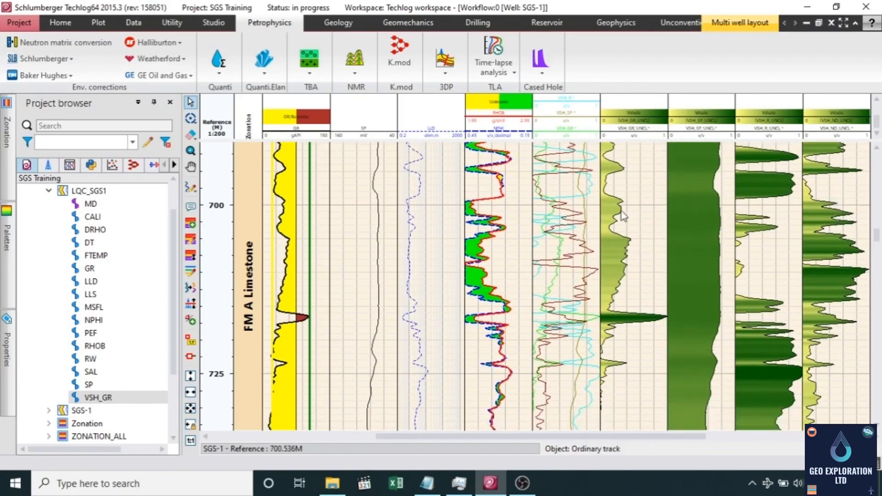
{"action": "scroll", "coordinate": [736, 310], "scroll_direction": "down", "scroll_amount": 6}
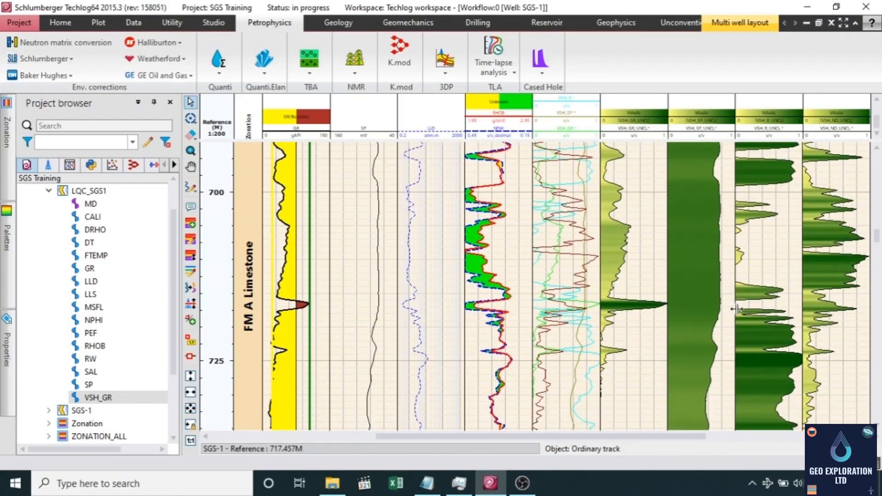
Step: Examine the shale volume curves of the four methods from FM A Limestone through FM B and FM C
{"action": "scroll", "coordinate": [737, 312], "scroll_direction": "down", "scroll_amount": 5}
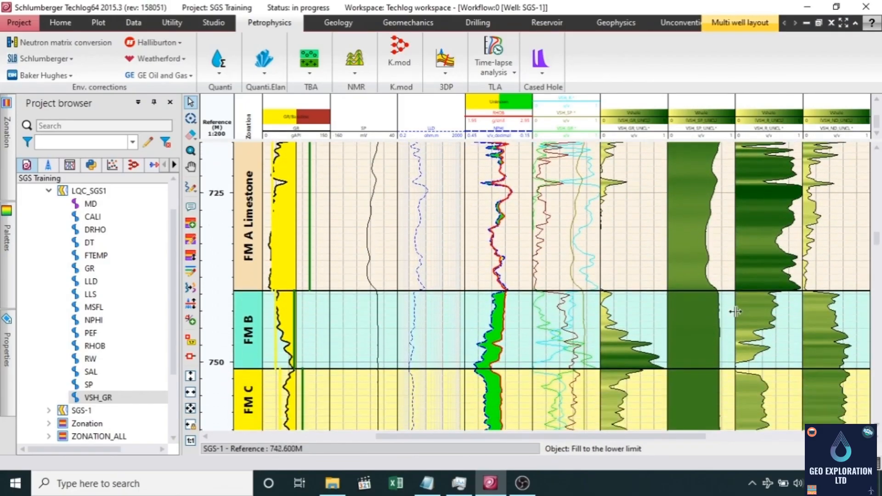
{"action": "scroll", "coordinate": [730, 332], "scroll_direction": "down", "scroll_amount": 5}
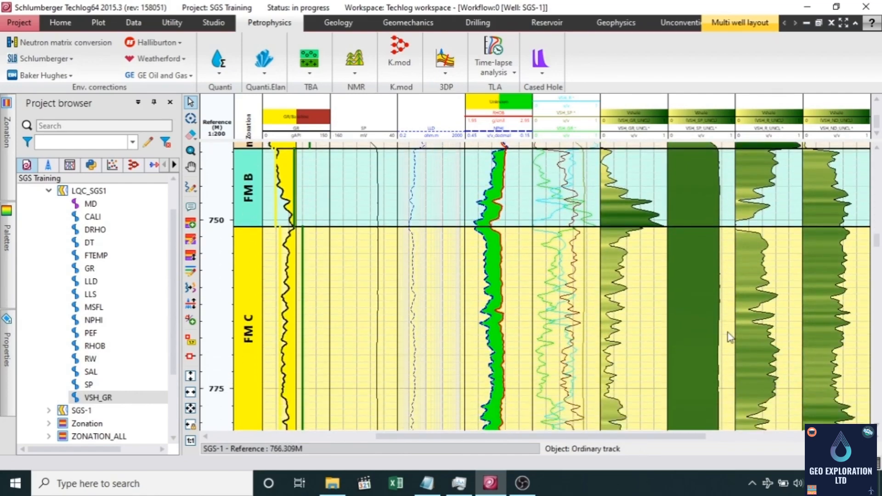
{"action": "scroll", "coordinate": [724, 340], "scroll_direction": "down", "scroll_amount": 5}
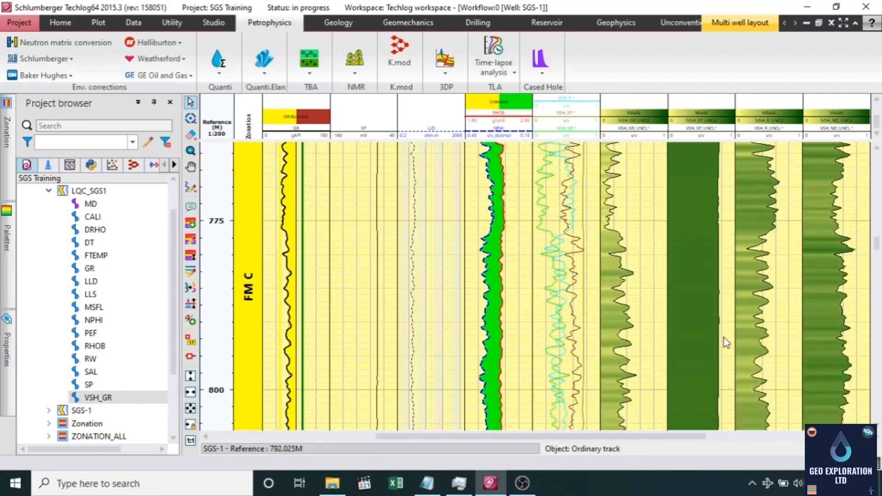
{"action": "scroll", "coordinate": [724, 339], "scroll_direction": "down", "scroll_amount": 5}
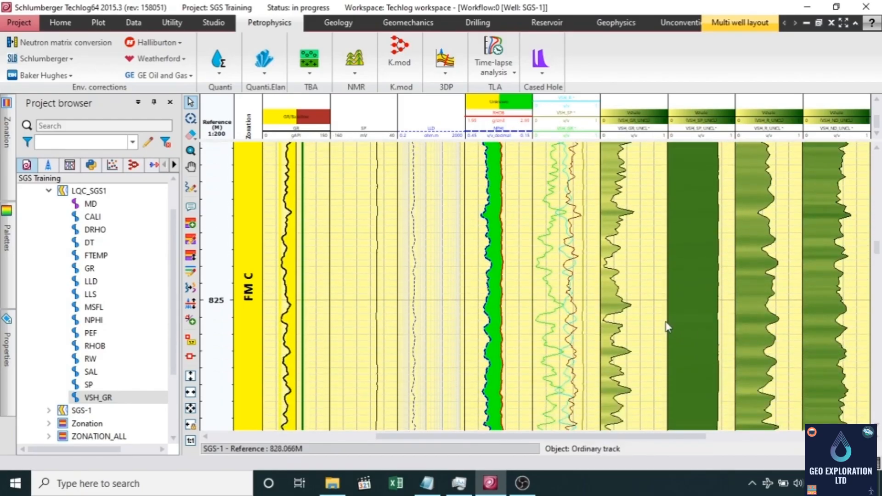
{"action": "scroll", "coordinate": [666, 327], "scroll_direction": "down", "scroll_amount": 4}
{"action": "scroll", "coordinate": [667, 327], "scroll_direction": "down", "scroll_amount": 5}
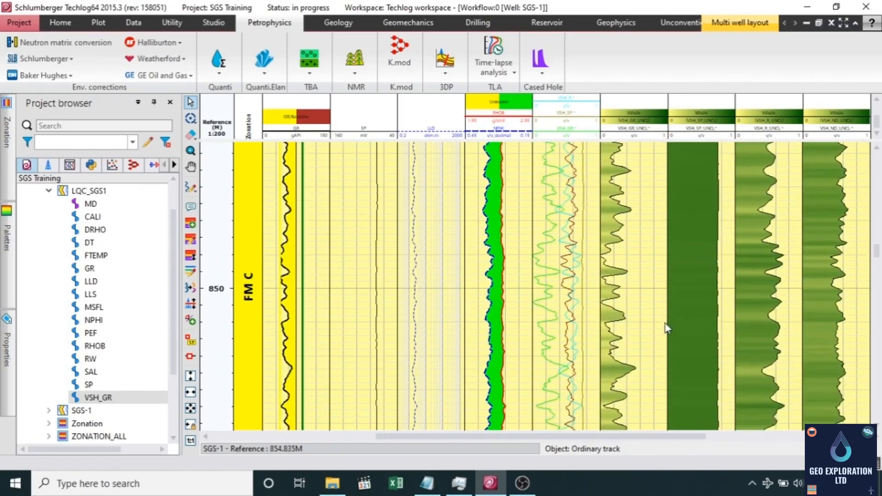
{"action": "scroll", "coordinate": [667, 327], "scroll_direction": "down", "scroll_amount": 5}
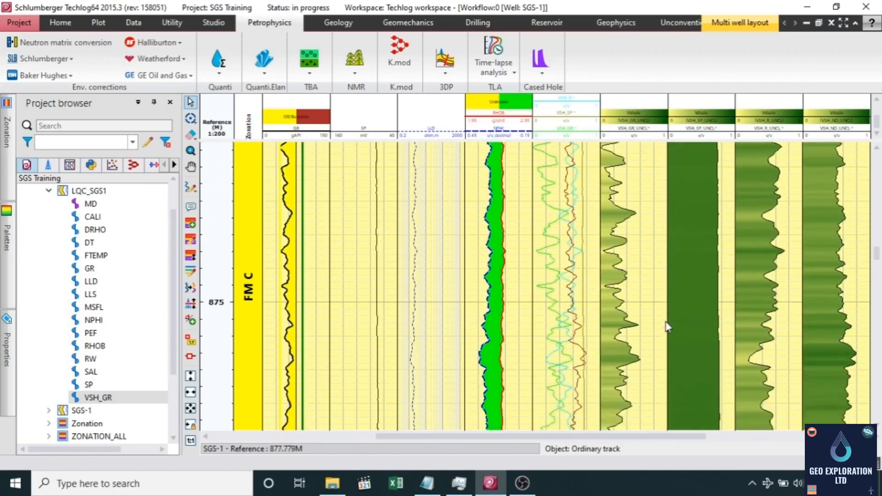
{"action": "scroll", "coordinate": [668, 322], "scroll_direction": "down", "scroll_amount": 4}
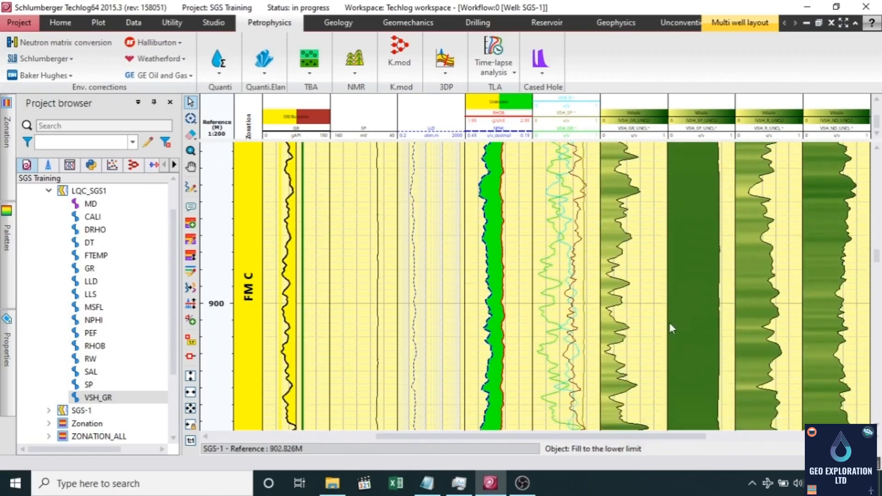
{"action": "scroll", "coordinate": [671, 325], "scroll_direction": "down", "scroll_amount": 5}
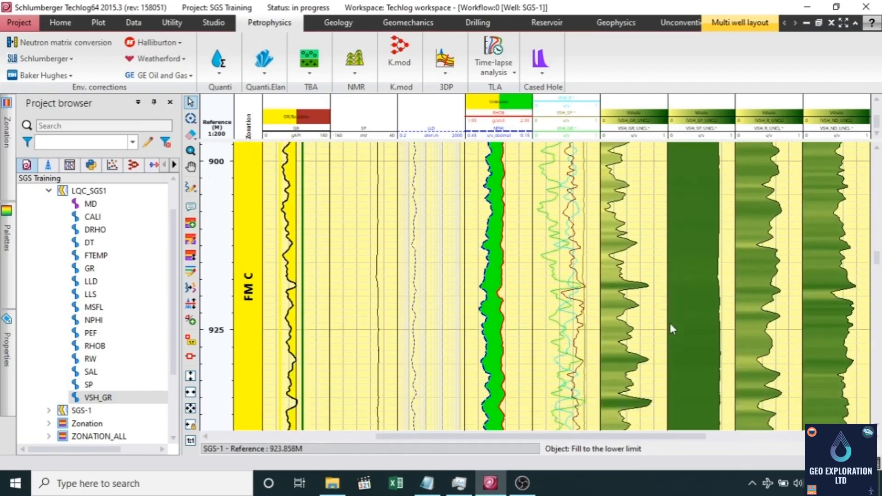
{"action": "scroll", "coordinate": [670, 324], "scroll_direction": "down", "scroll_amount": 1}
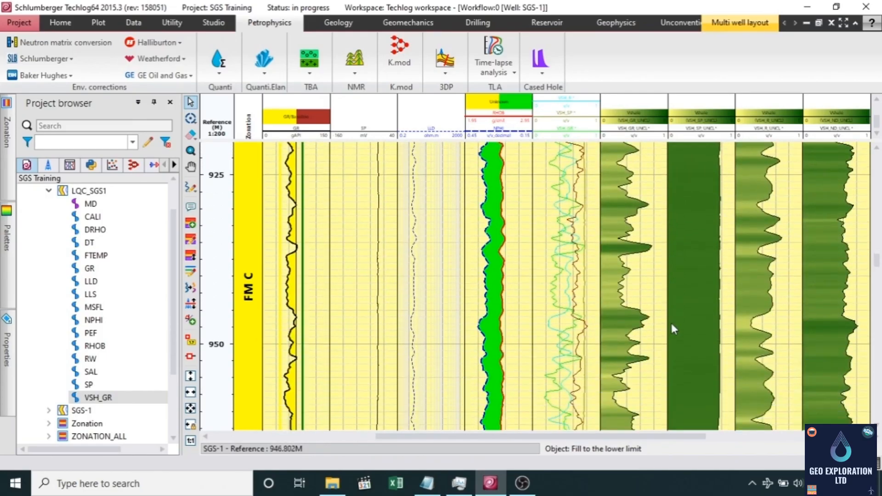
Step: Close the shale volume result layout and disable the Shale volume method in the workflow
{"action": "left_click", "coordinate": [833, 24]}
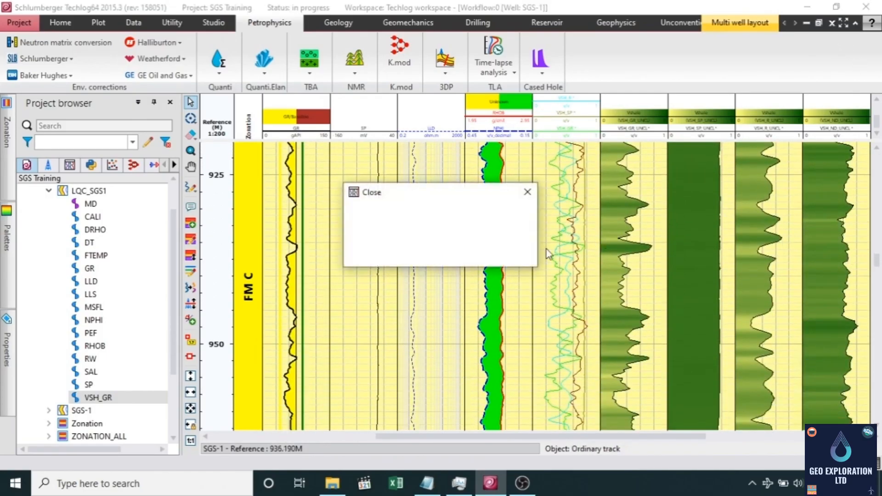
{"action": "left_click", "coordinate": [458, 254]}
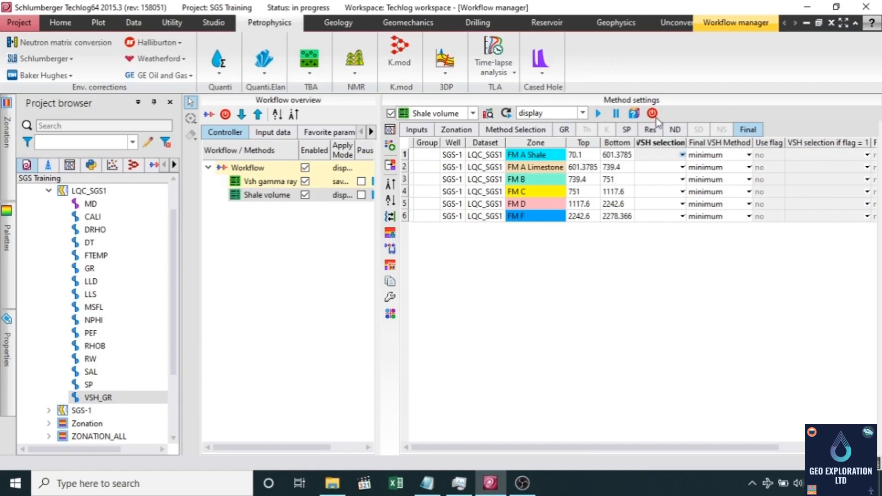
{"action": "left_click", "coordinate": [305, 196]}
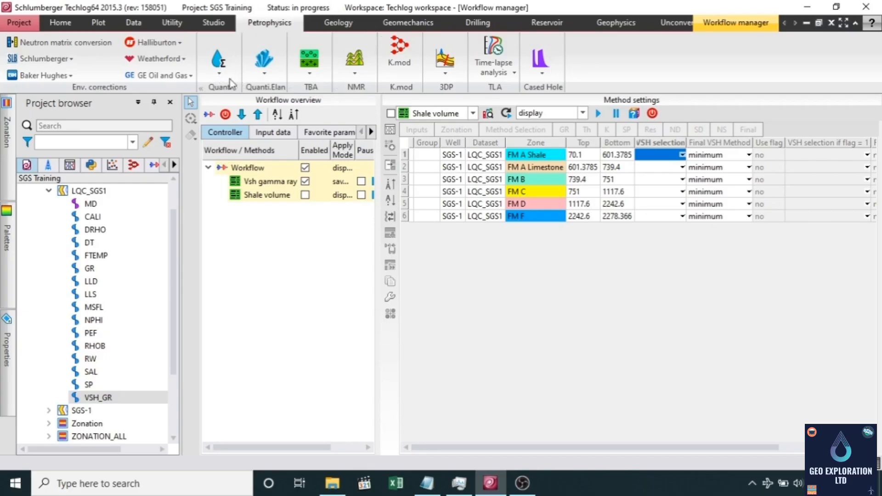
Step: Start an effective porosity neutron-density method and clear its preassigned neutron porosity, bulk density, shale volume and resistivity inputs
{"action": "left_click", "coordinate": [219, 75]}
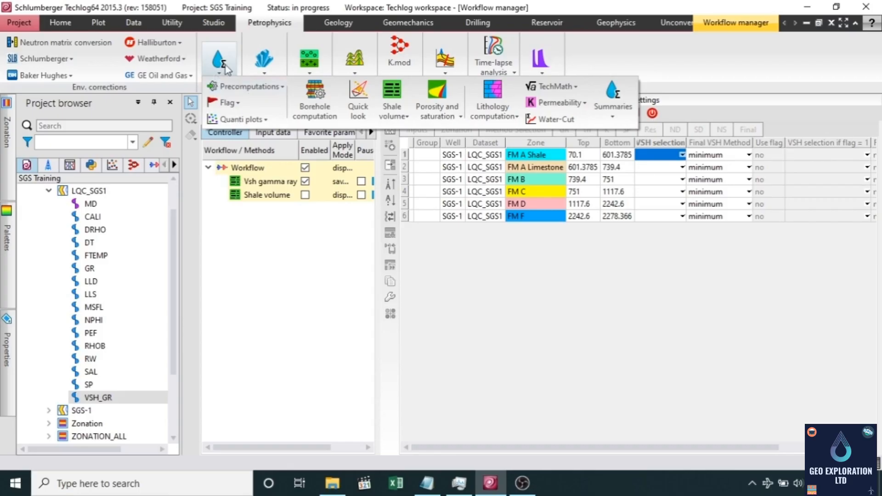
{"action": "left_click", "coordinate": [458, 117]}
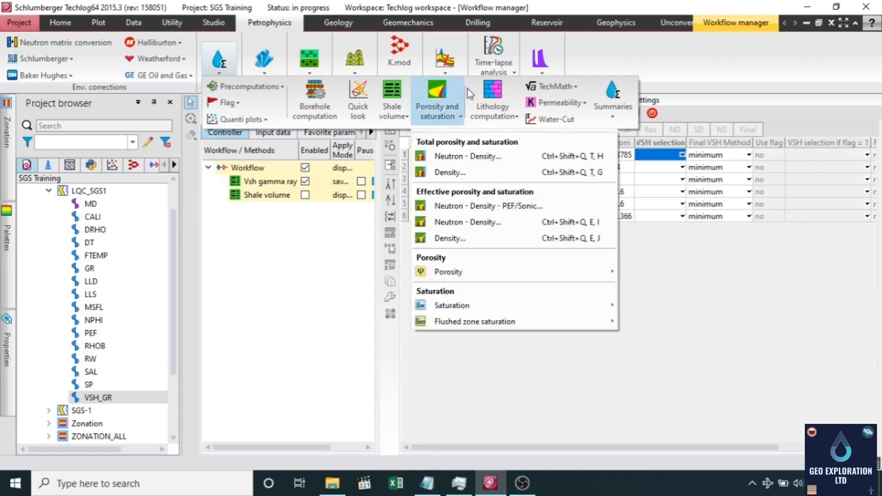
{"action": "mouse_move", "coordinate": [430, 276]}
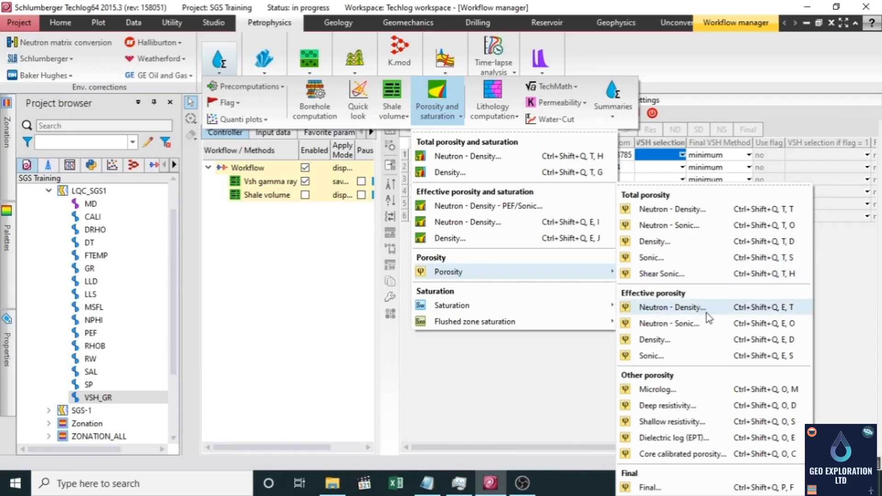
{"action": "left_click", "coordinate": [665, 314]}
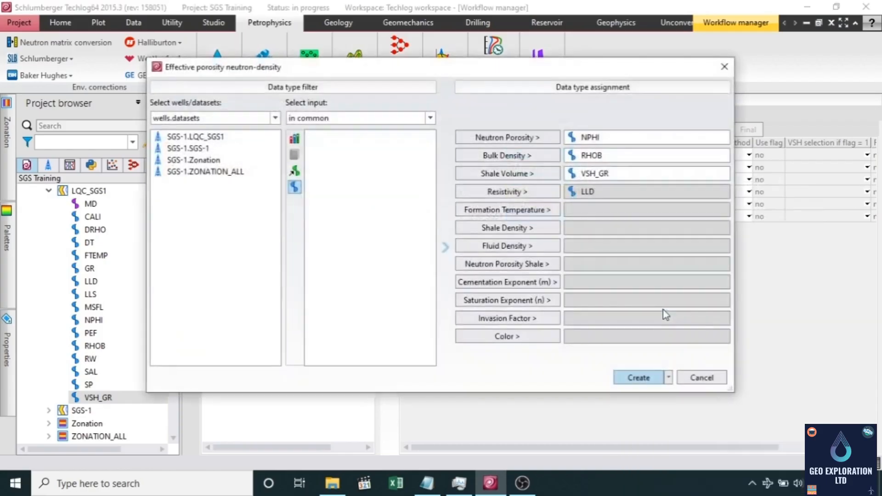
{"action": "left_click", "coordinate": [601, 137]}
{"action": "key", "text": "Delete"}
{"action": "left_click", "coordinate": [604, 156]}
{"action": "key", "text": "Delete"}
{"action": "left_click", "coordinate": [604, 173]}
{"action": "key", "text": "Delete"}
{"action": "left_click", "coordinate": [604, 192]}
{"action": "key", "text": "Delete"}
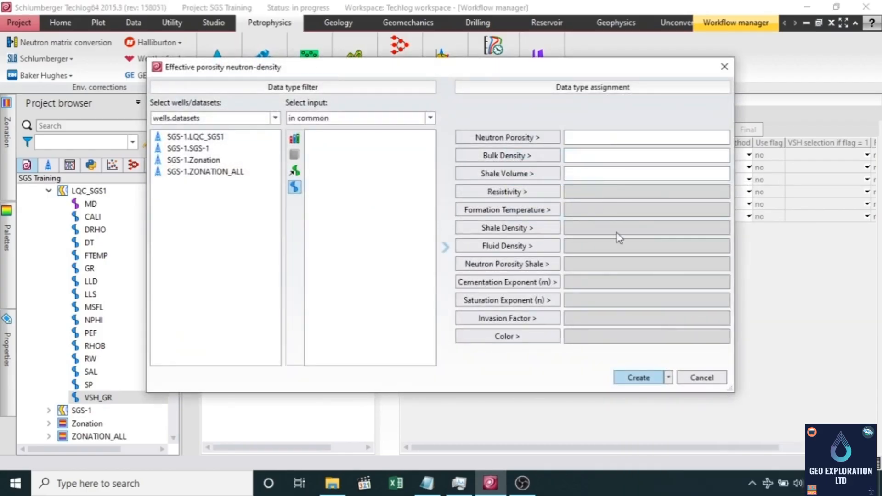
Step: Assign NPHI, RHOB and VSH_GR from SGS-1.LQC_SGS1 as neutron porosity, bulk density and shale volume, and create the method
{"action": "left_click", "coordinate": [219, 137]}
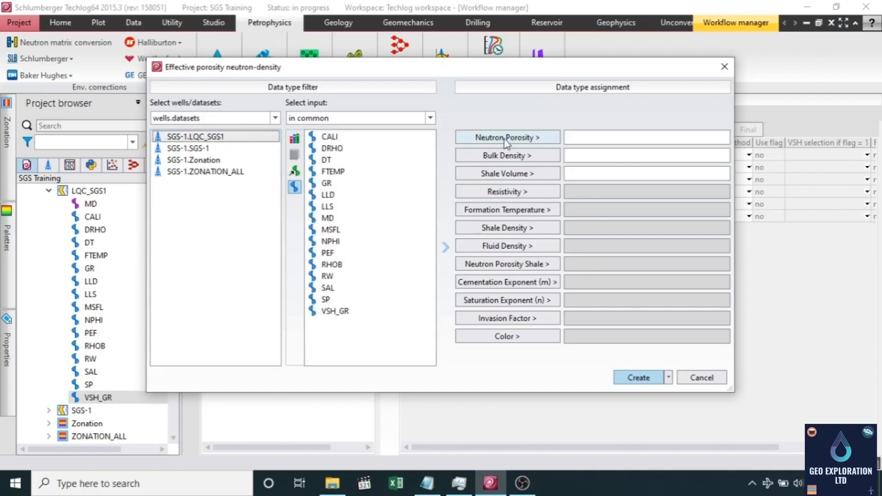
{"action": "left_click", "coordinate": [331, 241]}
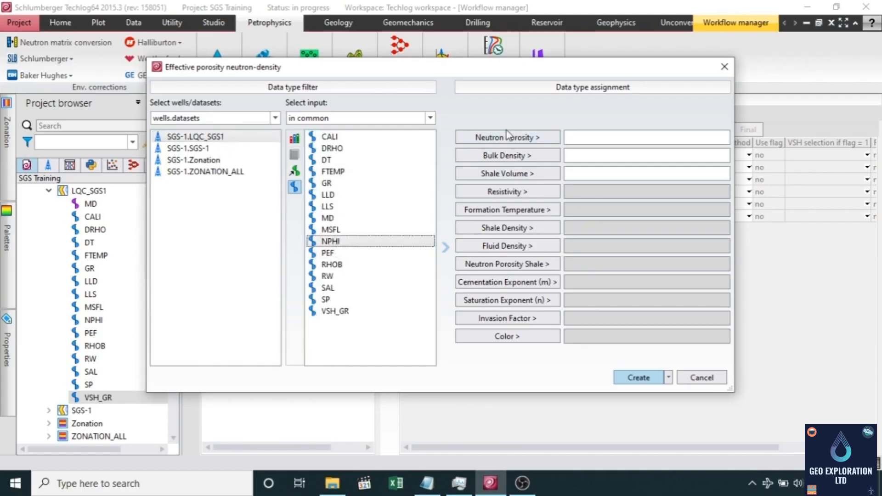
{"action": "left_click", "coordinate": [530, 139]}
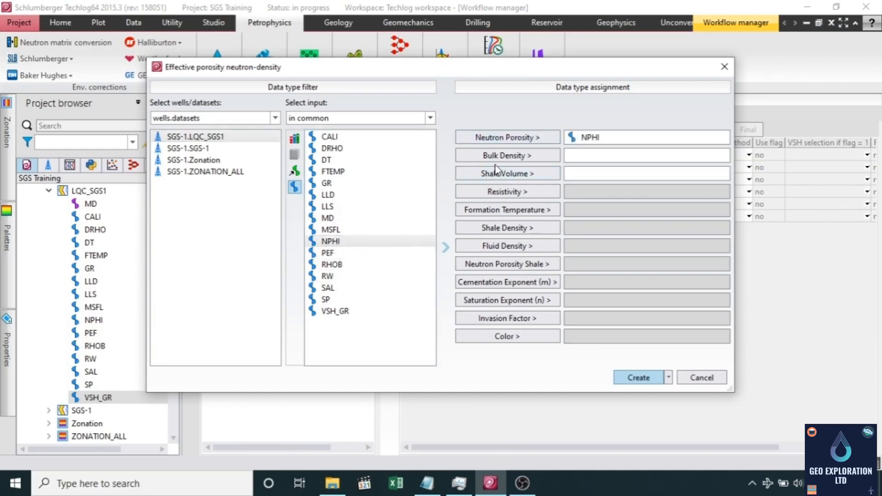
{"action": "left_click", "coordinate": [339, 270]}
{"action": "left_click", "coordinate": [524, 159]}
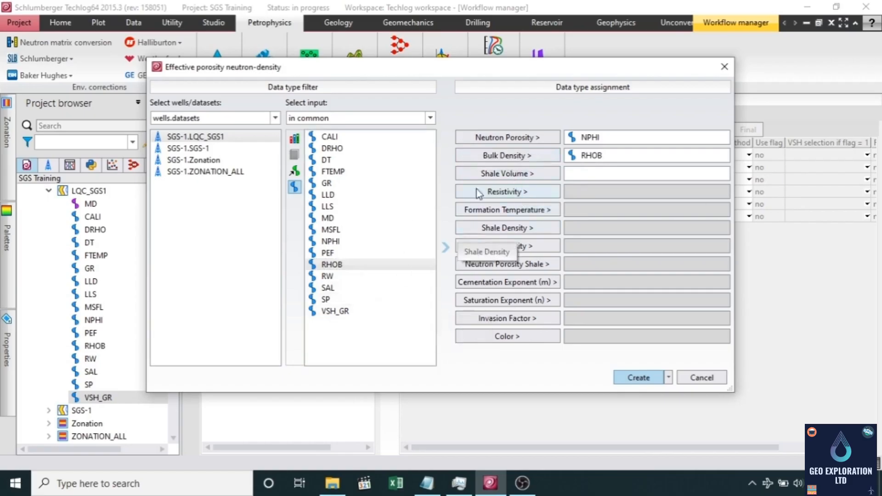
{"action": "left_click", "coordinate": [344, 311]}
{"action": "left_click", "coordinate": [507, 176]}
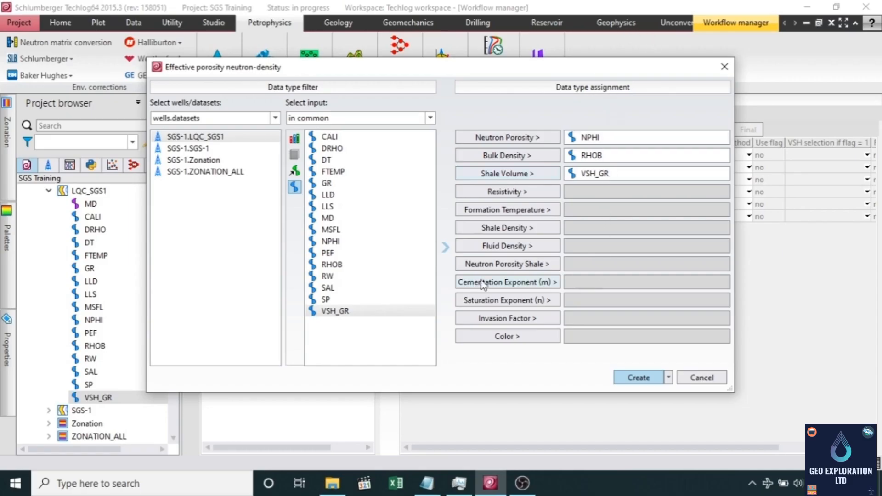
{"action": "left_click", "coordinate": [639, 377]}
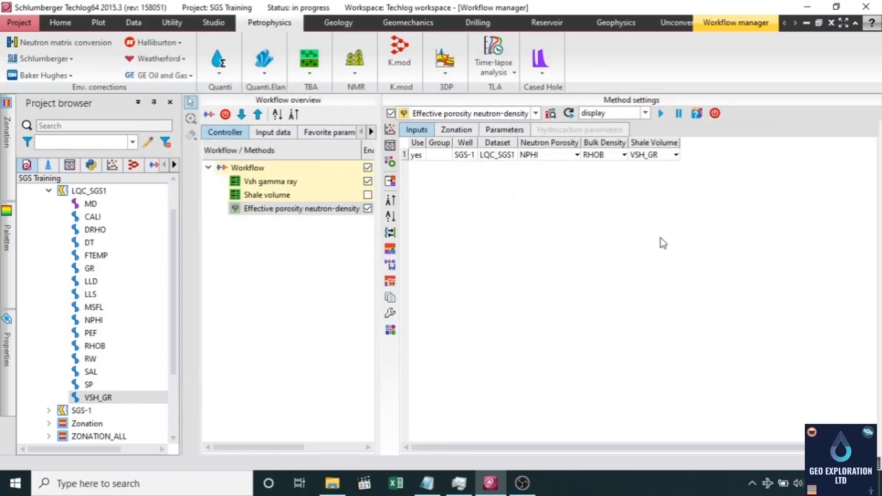
Step: Check the zonation and zone parameters of the effective porosity neutron-density method and run it in display mode
{"action": "left_click", "coordinate": [467, 130]}
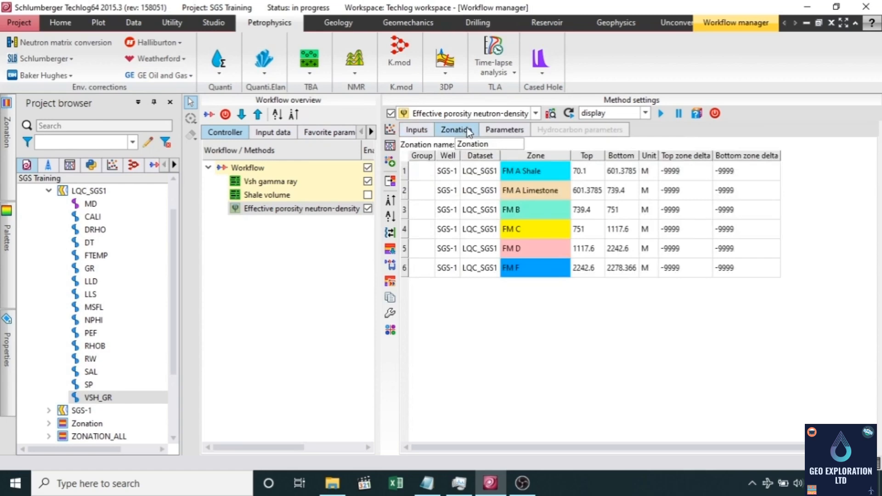
{"action": "left_click", "coordinate": [502, 132]}
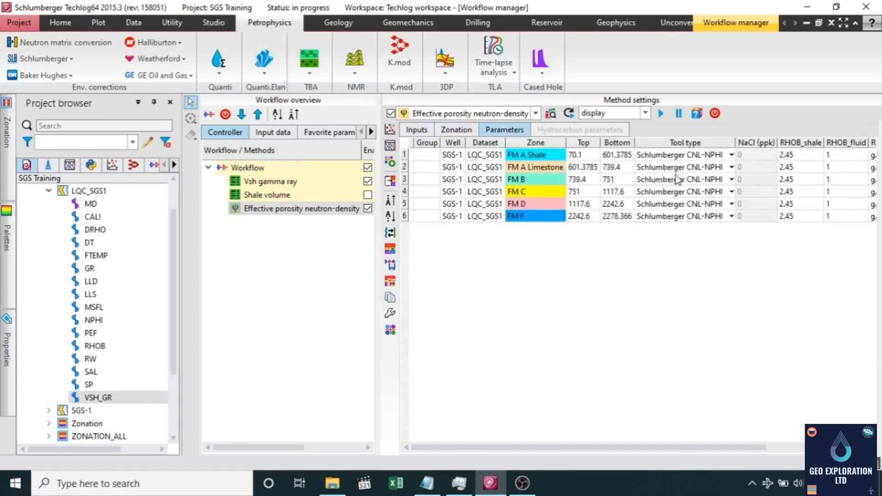
{"action": "left_click_drag", "start_coordinate": [599, 449], "coordinate": [761, 445]}
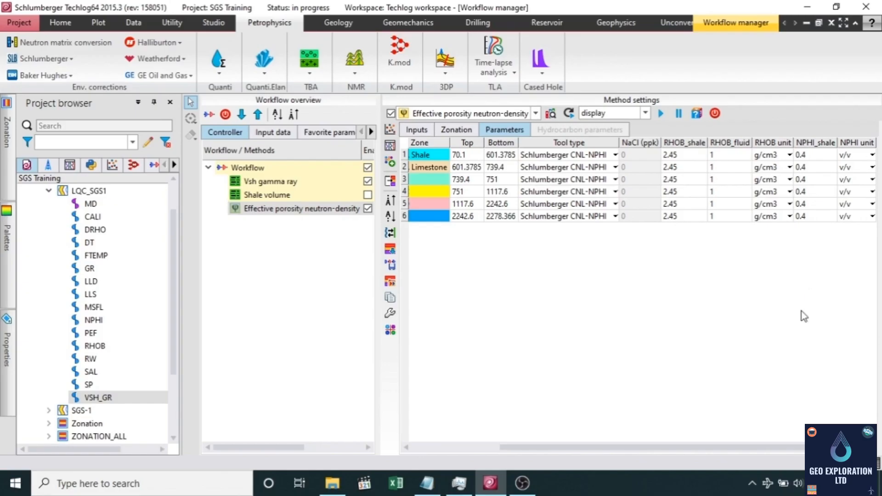
{"action": "left_click_drag", "start_coordinate": [518, 449], "coordinate": [501, 445]}
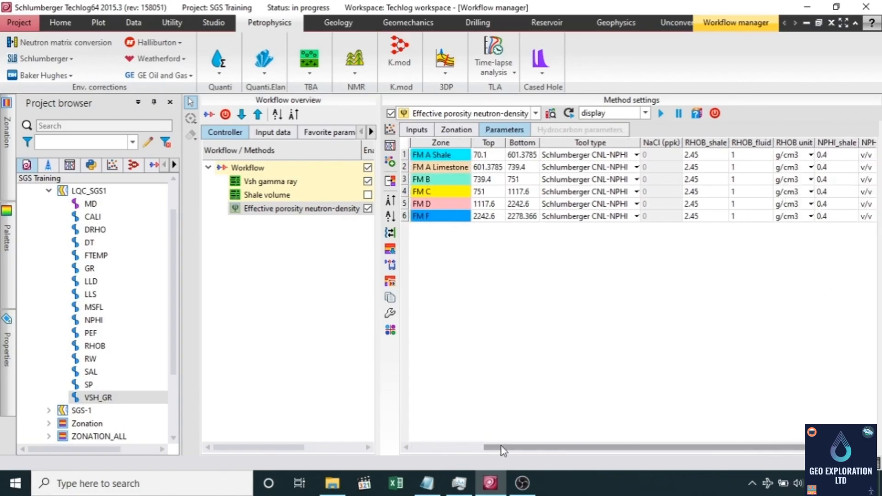
{"action": "left_click", "coordinate": [662, 114]}
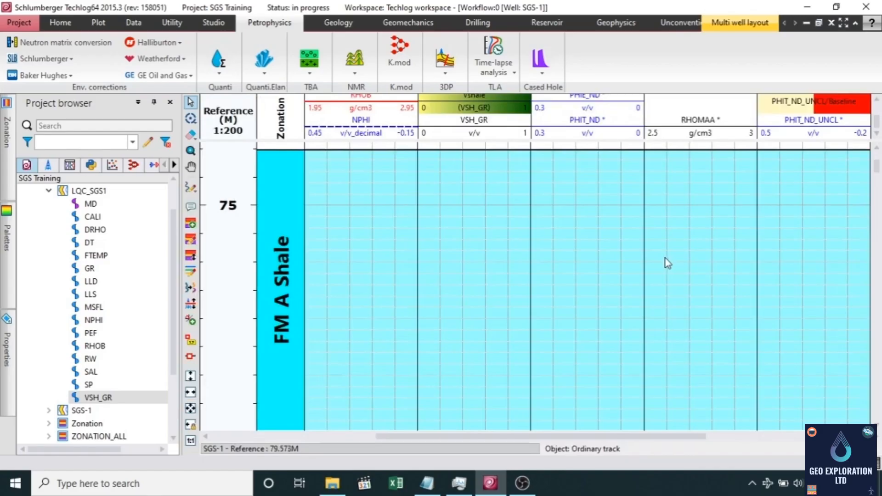
Step: Examine the PHIE_ND, PHIT_ND and RHOMAA tracks and their headers in FM A Shale, around 575 m depth
{"action": "scroll", "coordinate": [666, 261], "scroll_direction": "down", "scroll_amount": 3}
{"action": "scroll", "coordinate": [671, 257], "scroll_direction": "down", "scroll_amount": 3}
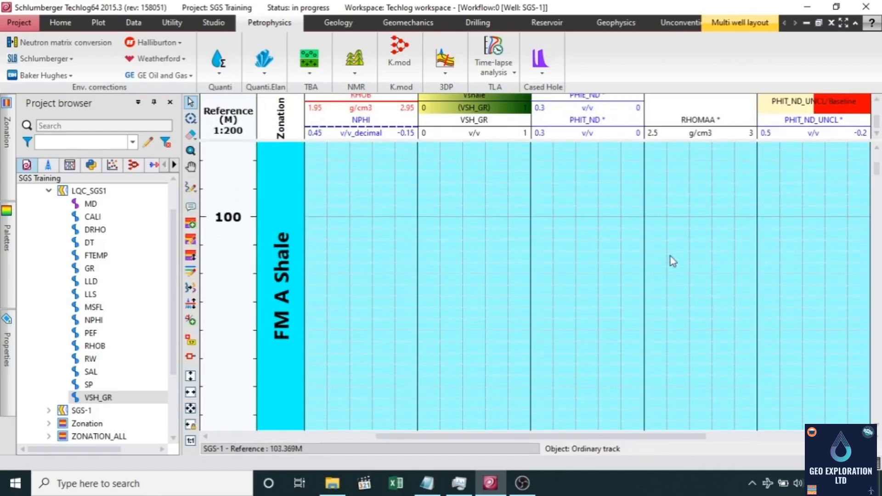
{"action": "scroll", "coordinate": [675, 255], "scroll_direction": "down", "scroll_amount": 4}
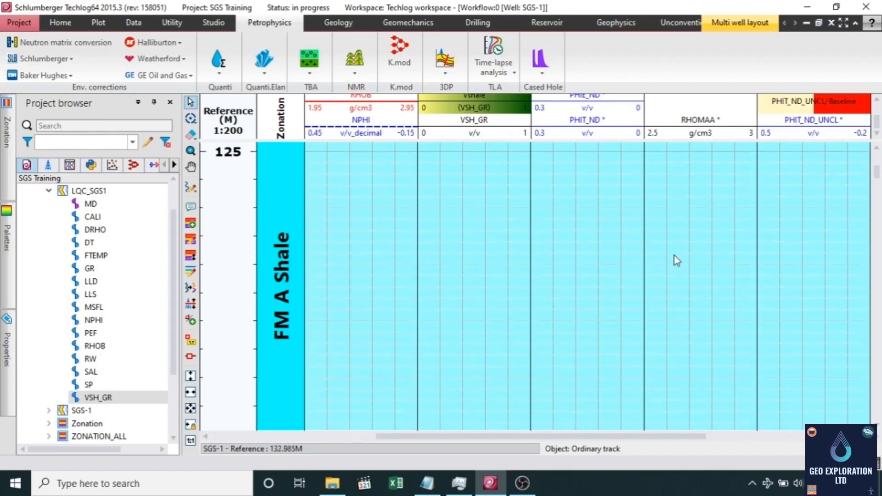
{"action": "scroll", "coordinate": [678, 252], "scroll_direction": "down", "scroll_amount": 3}
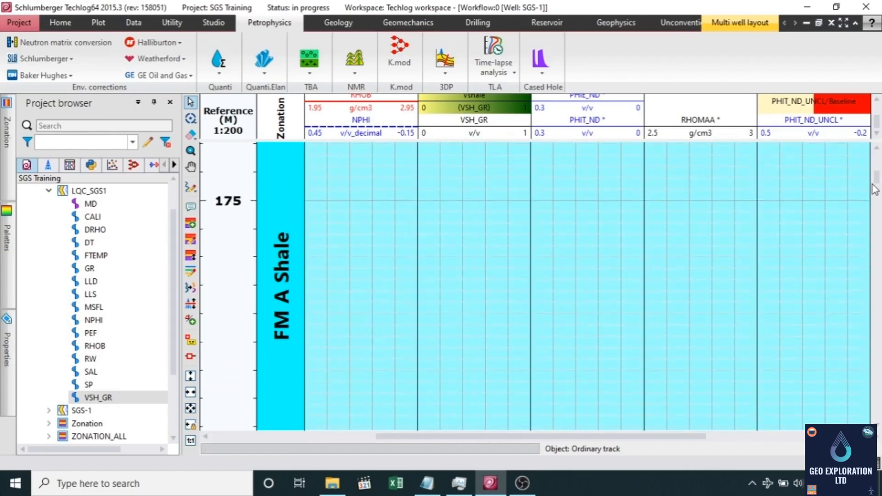
{"action": "left_click_drag", "start_coordinate": [877, 177], "coordinate": [879, 223]}
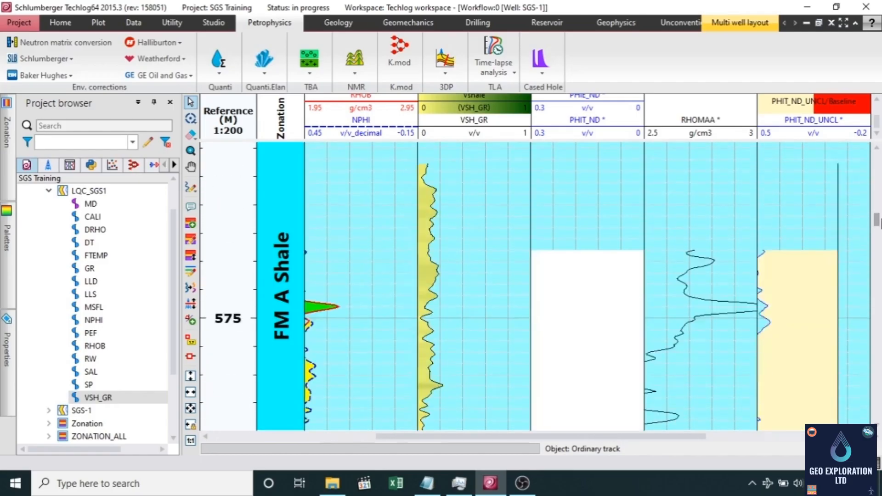
{"action": "left_click_drag", "start_coordinate": [880, 218], "coordinate": [880, 219]}
{"action": "scroll", "coordinate": [597, 137], "scroll_direction": "up", "scroll_amount": 1}
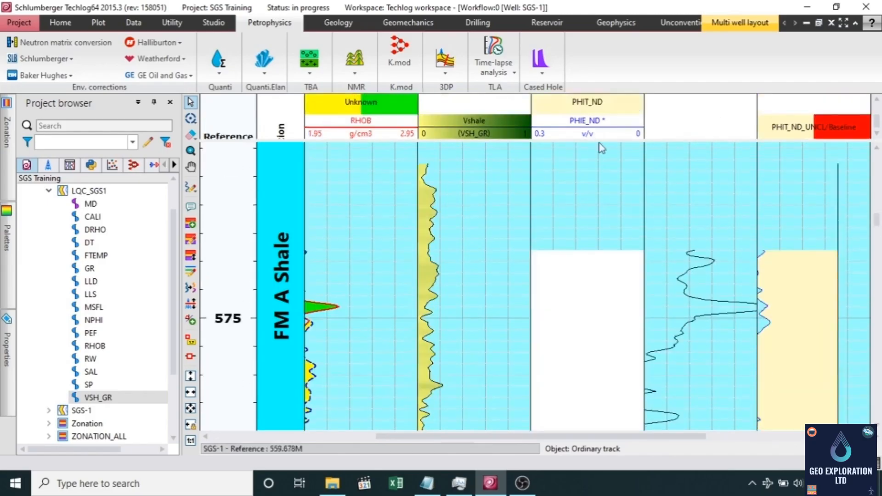
{"action": "scroll", "coordinate": [608, 164], "scroll_direction": "down", "scroll_amount": 1}
{"action": "scroll", "coordinate": [607, 163], "scroll_direction": "down", "scroll_amount": 1}
{"action": "scroll", "coordinate": [610, 113], "scroll_direction": "down", "scroll_amount": 1}
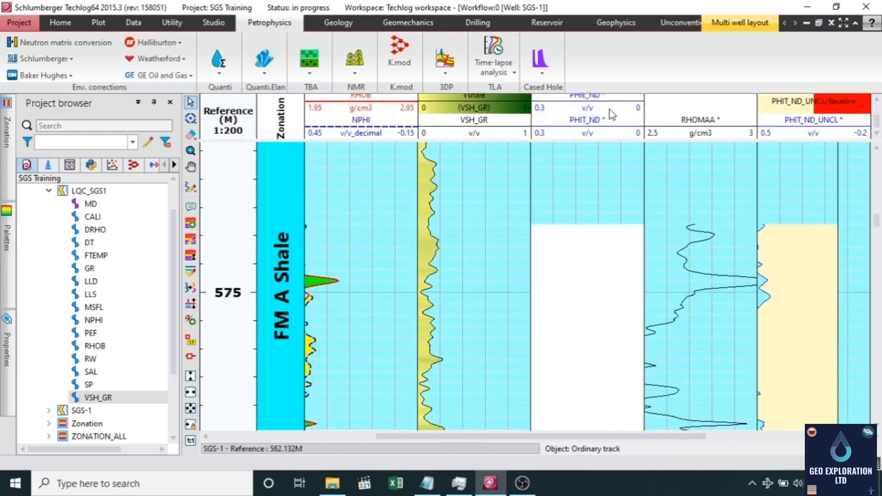
{"action": "scroll", "coordinate": [625, 140], "scroll_direction": "up", "scroll_amount": 1}
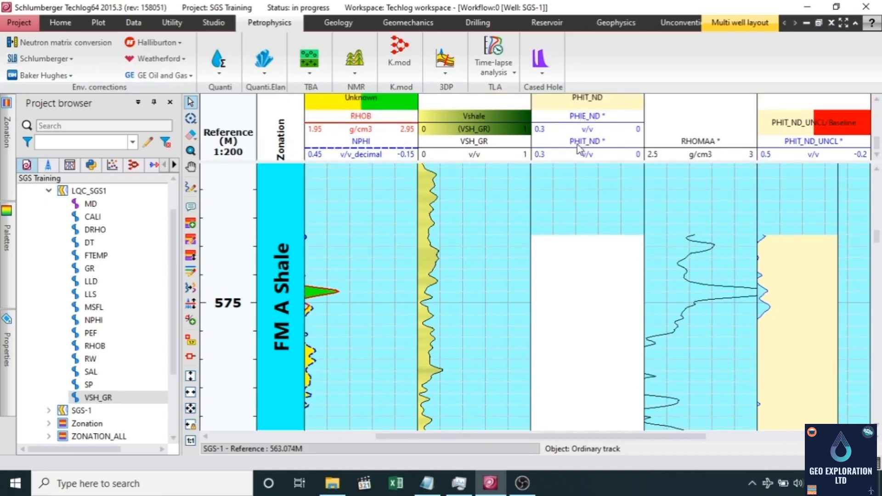
Step: Examine the PHIE_ND, PHIT_ND, RHOMAA and VSH_GR curves from FM A Shale near 575 m down into FM A Limestone
{"action": "left_click", "coordinate": [600, 152]}
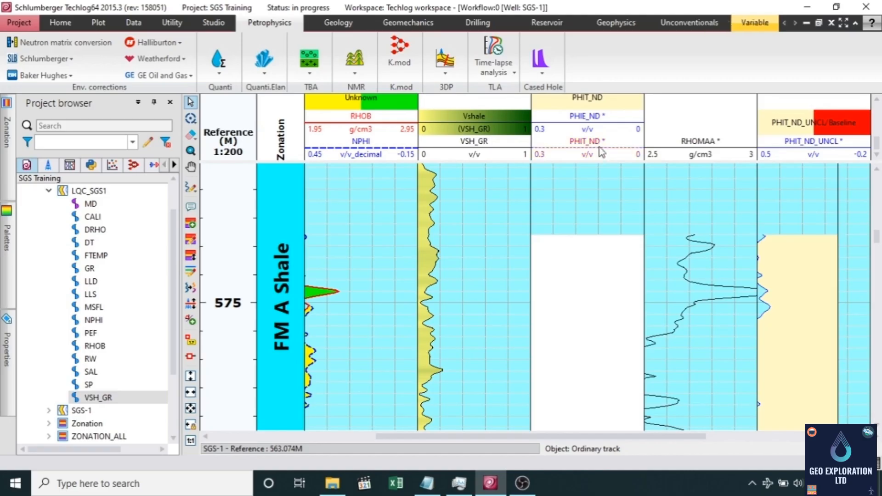
{"action": "left_click", "coordinate": [615, 261]}
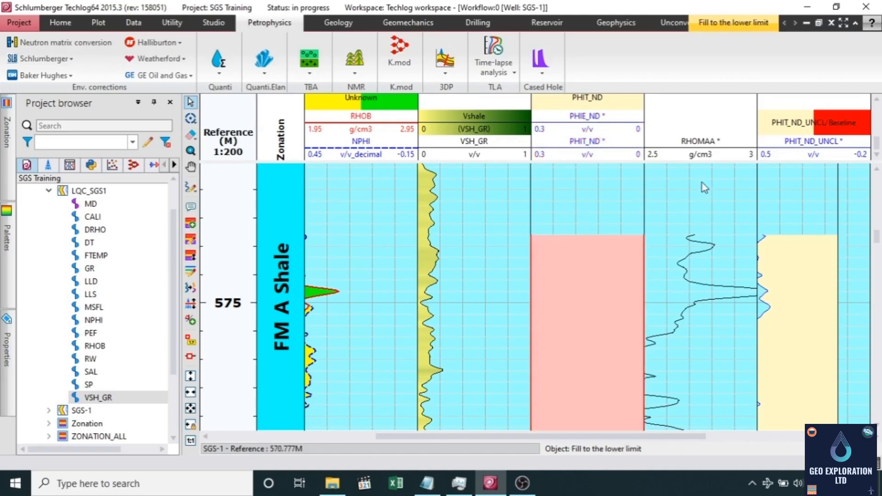
{"action": "left_click", "coordinate": [685, 205]}
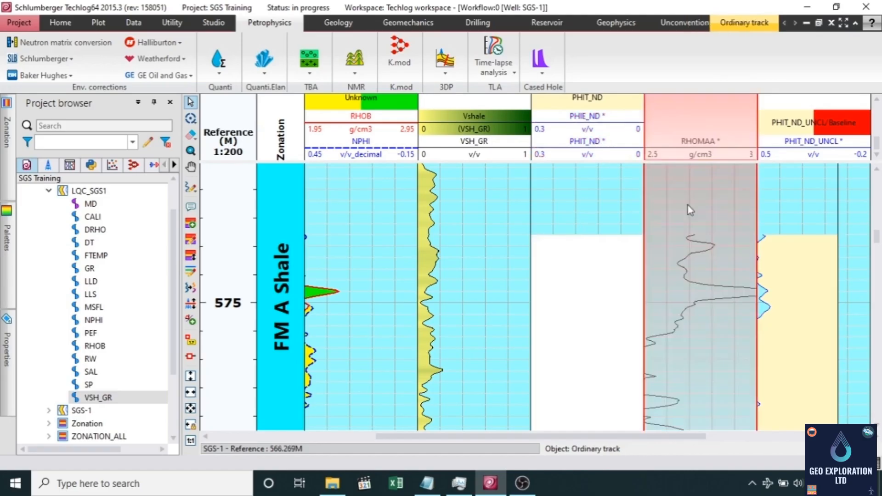
{"action": "left_click", "coordinate": [515, 217]}
{"action": "scroll", "coordinate": [515, 217], "scroll_direction": "down", "scroll_amount": 1}
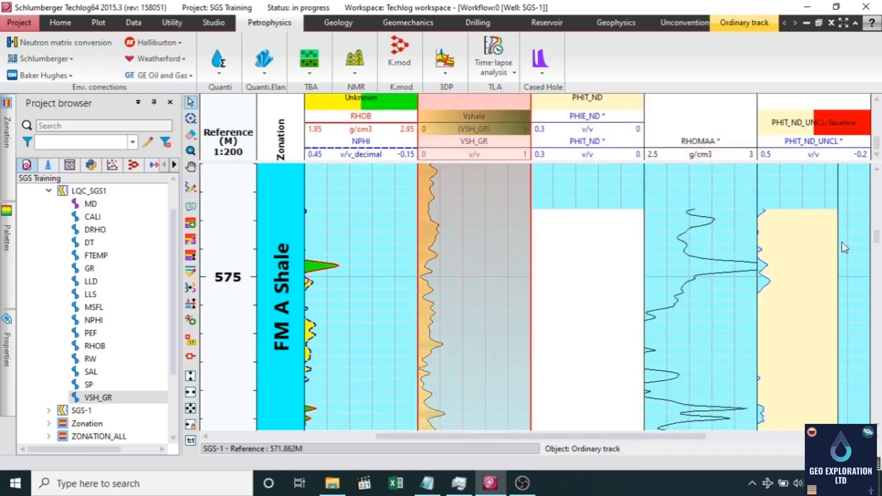
{"action": "left_click", "coordinate": [720, 238]}
{"action": "scroll", "coordinate": [660, 267], "scroll_direction": "down", "scroll_amount": 4}
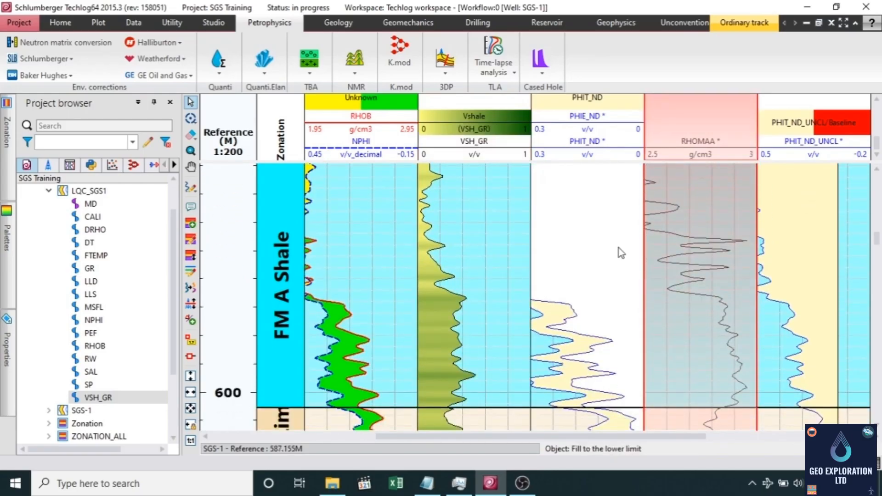
{"action": "scroll", "coordinate": [618, 258], "scroll_direction": "down", "scroll_amount": 1}
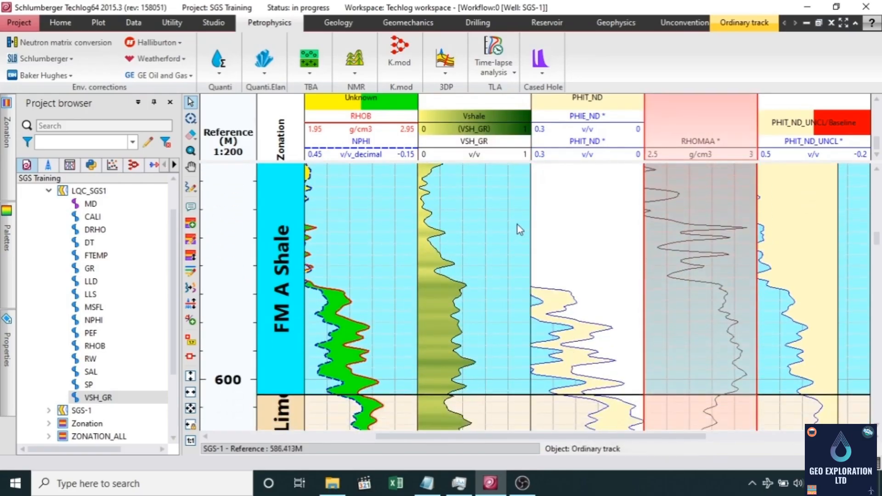
{"action": "scroll", "coordinate": [574, 217], "scroll_direction": "down", "scroll_amount": 2}
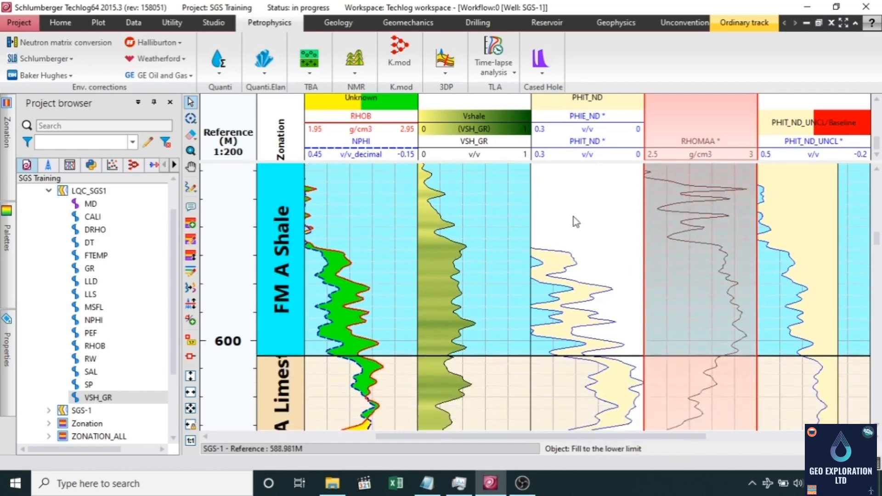
{"action": "scroll", "coordinate": [599, 319], "scroll_direction": "down", "scroll_amount": 6}
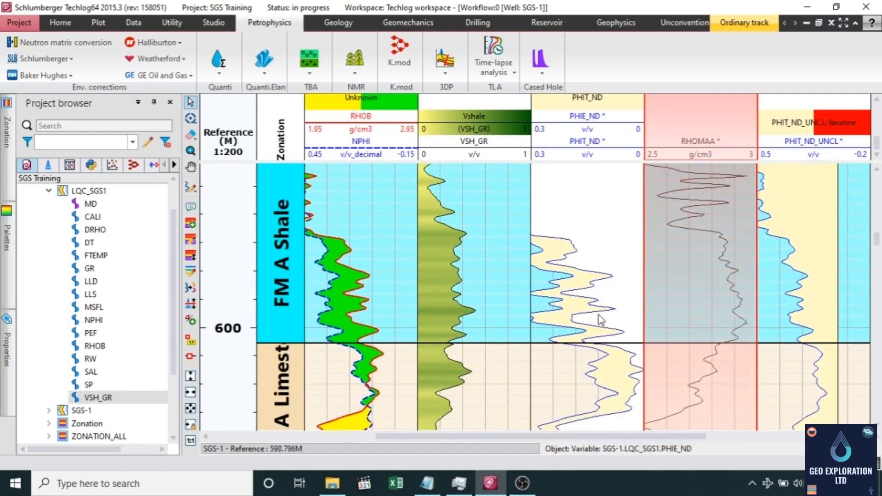
{"action": "scroll", "coordinate": [600, 310], "scroll_direction": "down", "scroll_amount": 5}
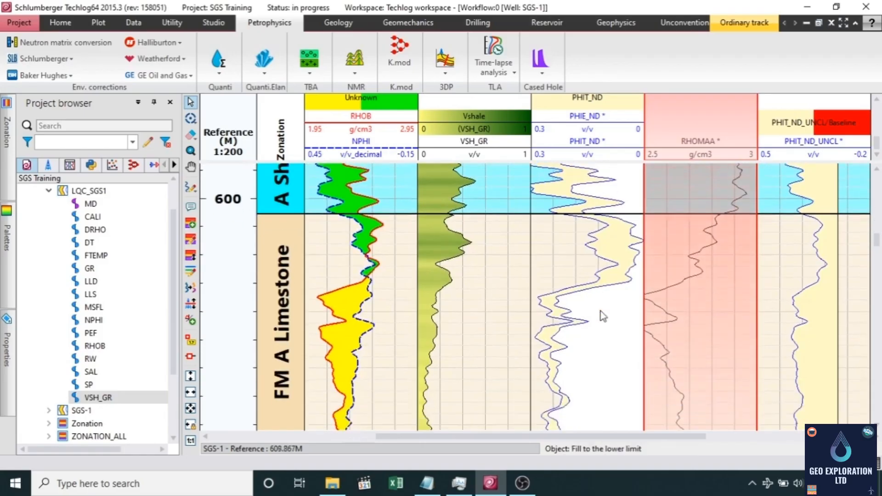
{"action": "scroll", "coordinate": [600, 310], "scroll_direction": "up", "scroll_amount": 1}
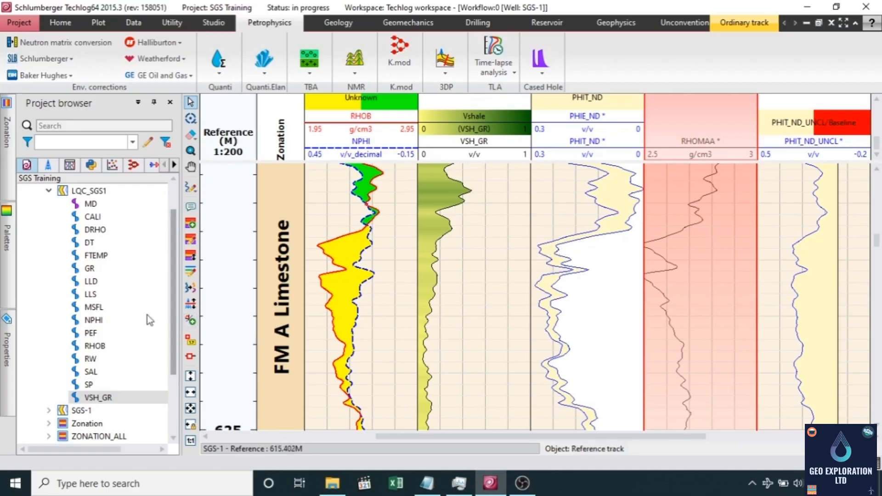
Step: Show the curve values at the depth cursor and compare PHIT_ND with PHIE_ND through FM A Limestone to about 650 m
{"action": "left_click", "coordinate": [190, 357]}
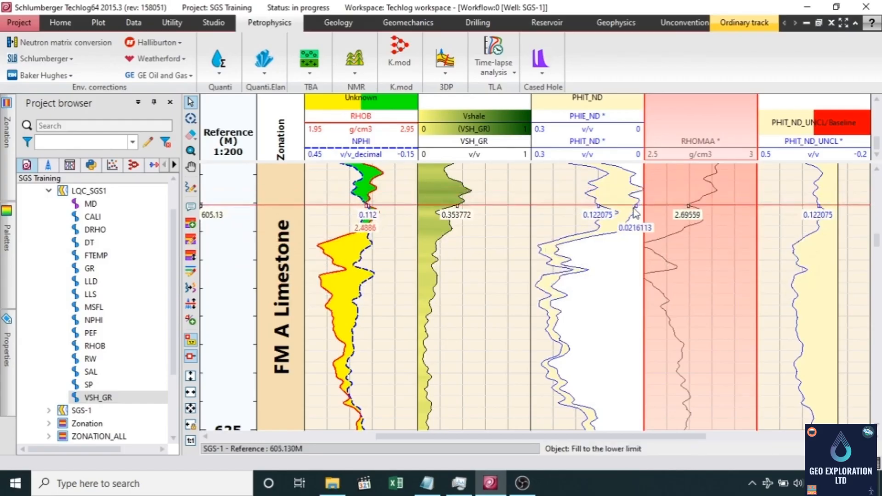
{"action": "scroll", "coordinate": [634, 212], "scroll_direction": "up", "scroll_amount": 3}
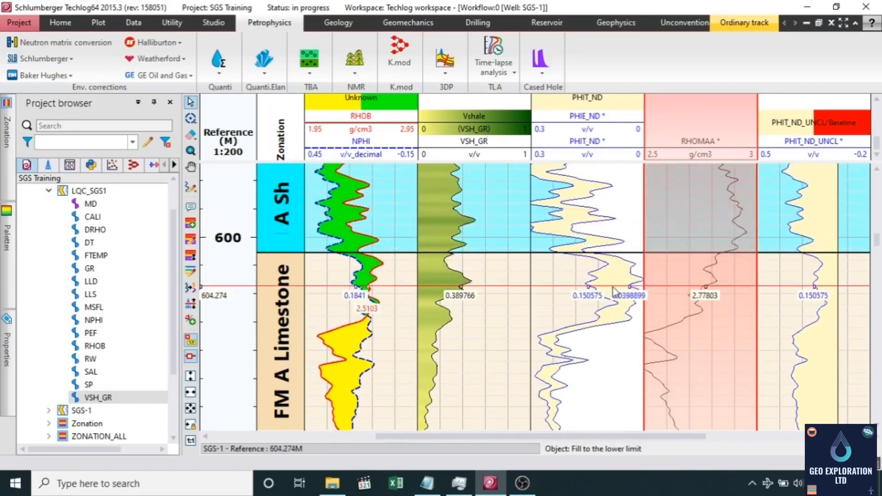
{"action": "scroll", "coordinate": [615, 296], "scroll_direction": "down", "scroll_amount": 5}
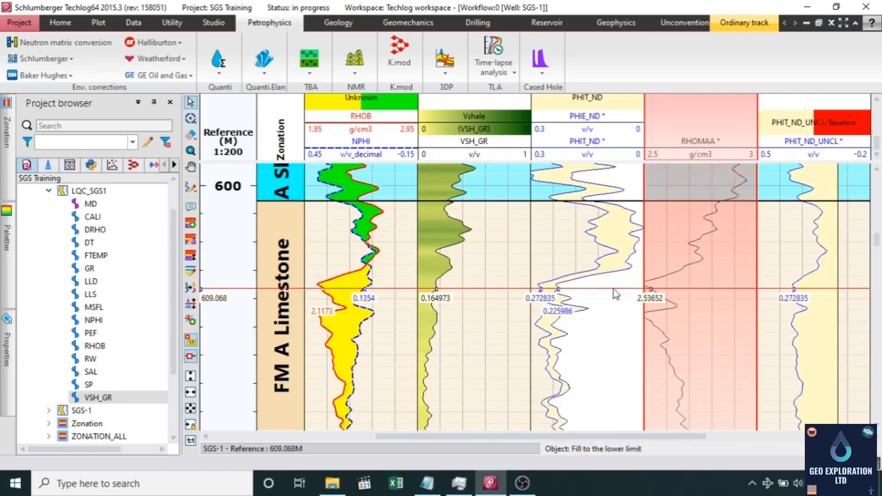
{"action": "scroll", "coordinate": [616, 304], "scroll_direction": "down", "scroll_amount": 3}
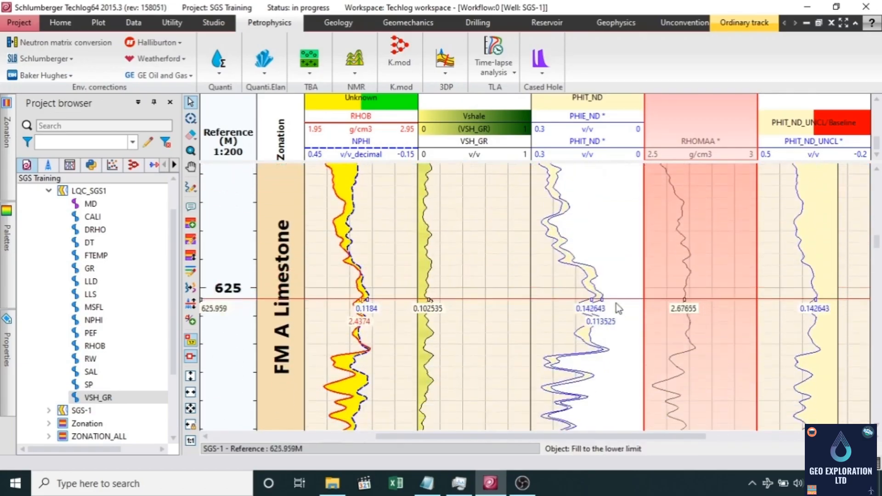
{"action": "scroll", "coordinate": [616, 304], "scroll_direction": "down", "scroll_amount": 2}
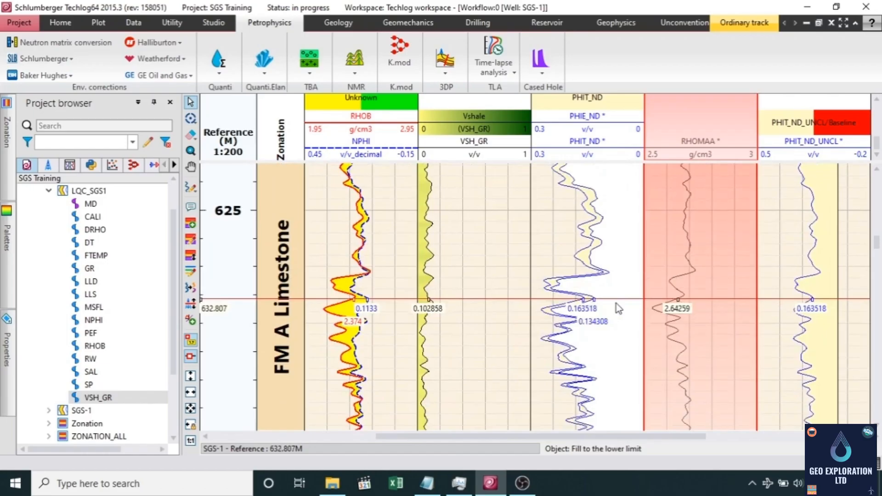
{"action": "scroll", "coordinate": [616, 301], "scroll_direction": "up", "scroll_amount": 1}
{"action": "scroll", "coordinate": [616, 301], "scroll_direction": "up", "scroll_amount": 1}
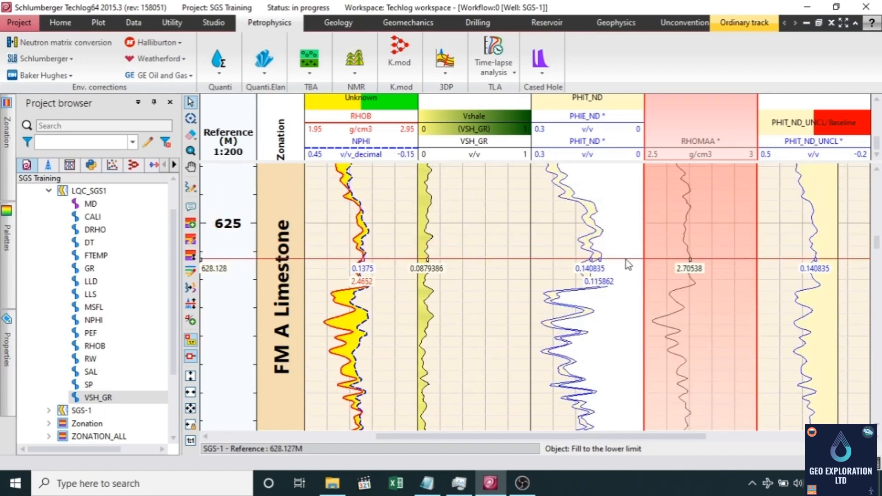
{"action": "scroll", "coordinate": [626, 260], "scroll_direction": "down", "scroll_amount": 5}
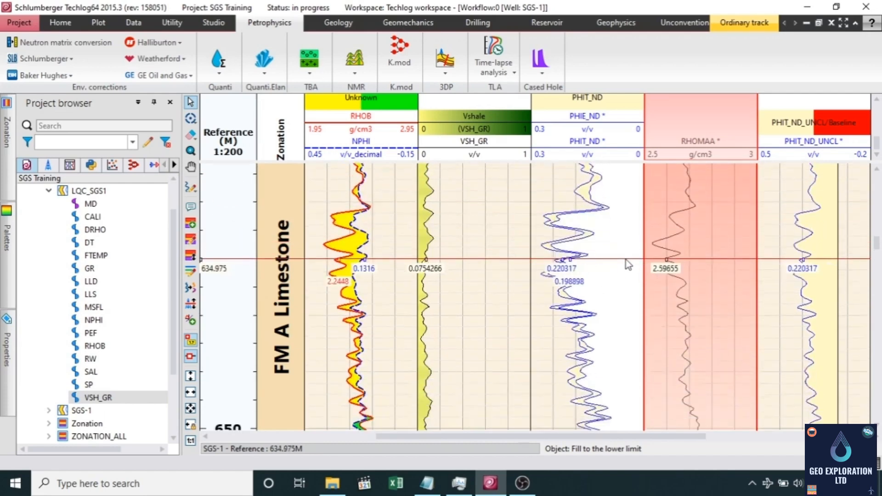
{"action": "scroll", "coordinate": [625, 260], "scroll_direction": "down", "scroll_amount": 3}
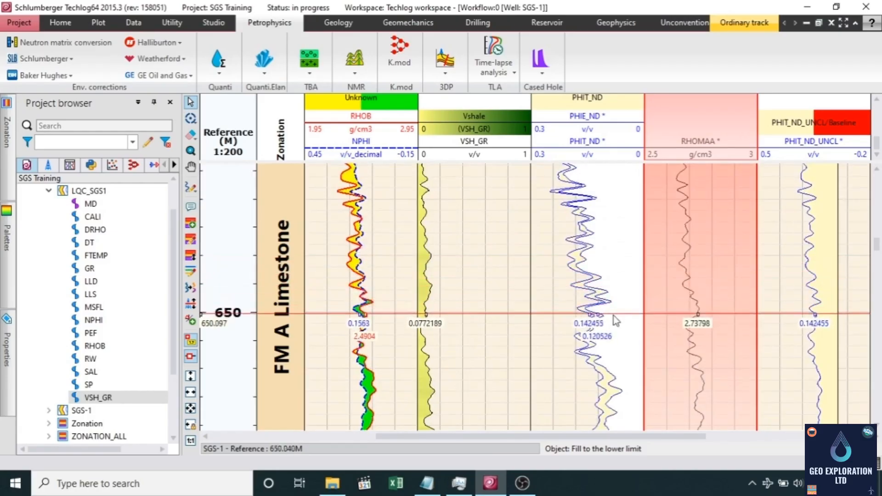
{"action": "left_click", "coordinate": [604, 153]}
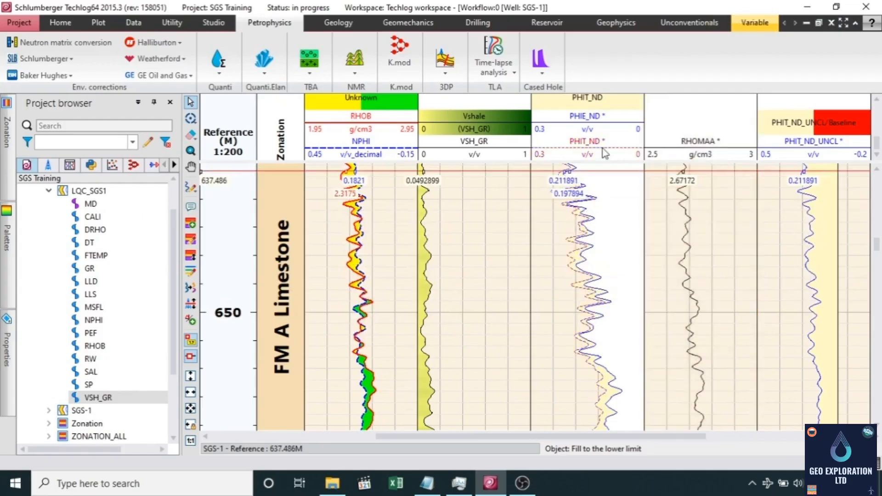
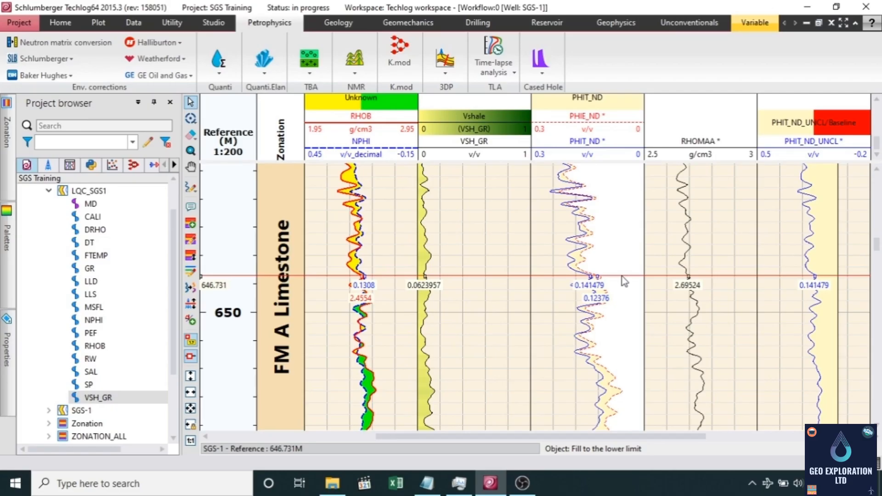
Step: Examine the PHIT_ND and PHIE_ND porosity curves against VSH_GR through FM A Limestone, from about 645 to 725 m
{"action": "scroll", "coordinate": [624, 281], "scroll_direction": "down", "scroll_amount": 7}
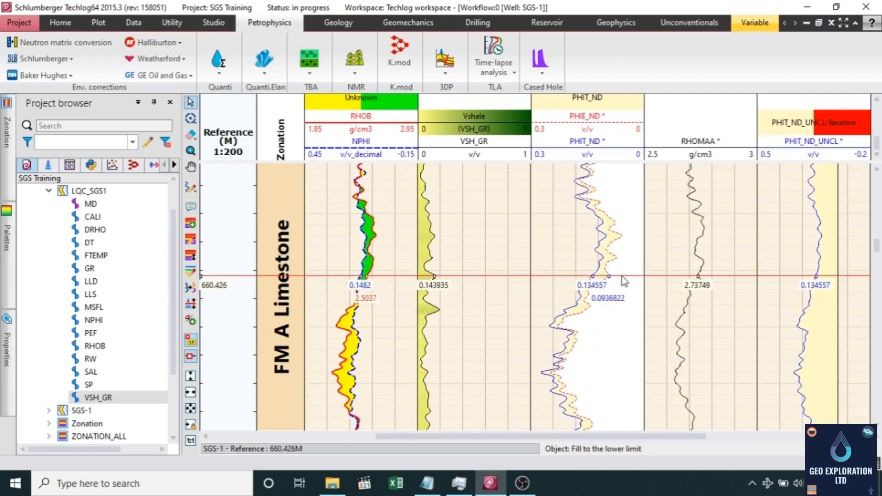
{"action": "scroll", "coordinate": [624, 281], "scroll_direction": "down", "scroll_amount": 6}
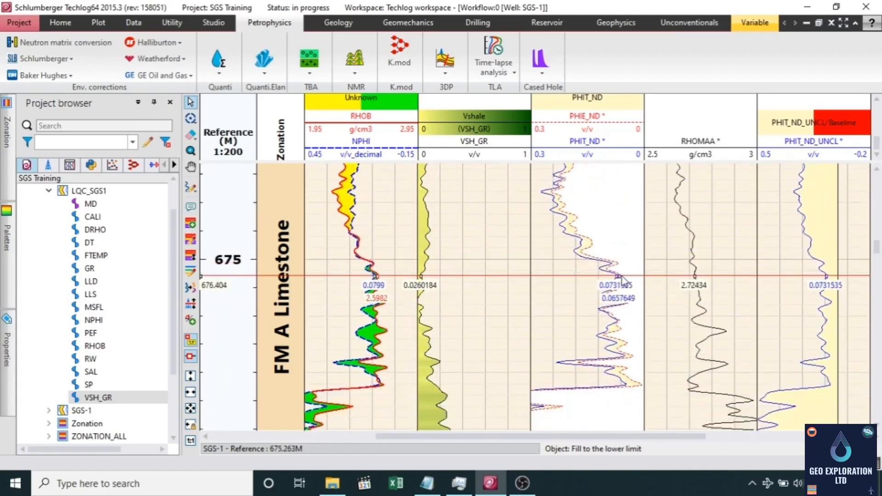
{"action": "scroll", "coordinate": [623, 281], "scroll_direction": "down", "scroll_amount": 3}
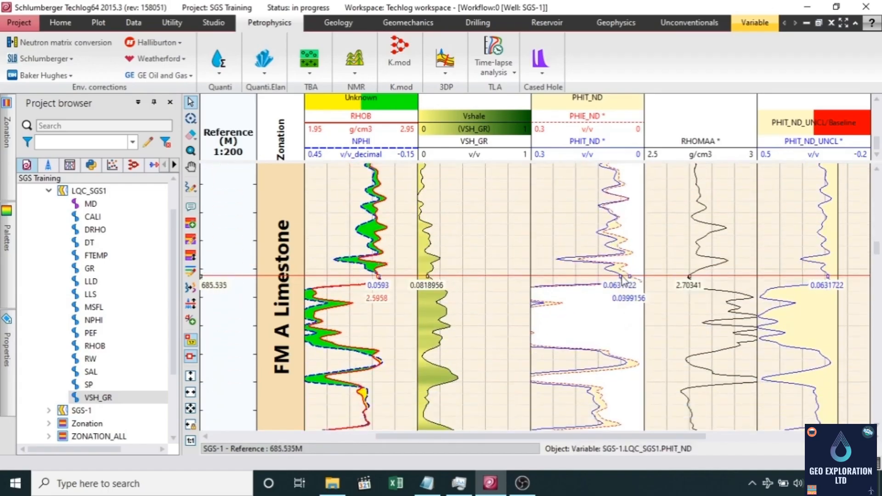
{"action": "scroll", "coordinate": [578, 331], "scroll_direction": "down", "scroll_amount": 1}
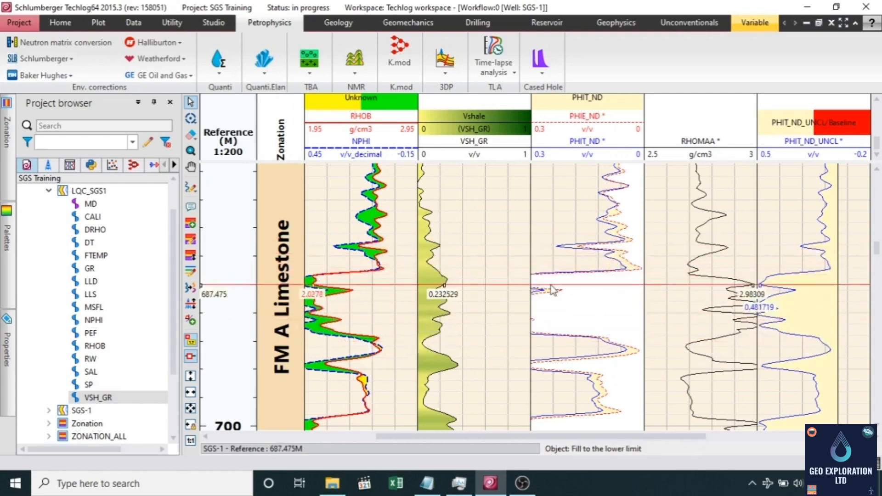
{"action": "scroll", "coordinate": [552, 290], "scroll_direction": "down", "scroll_amount": 10}
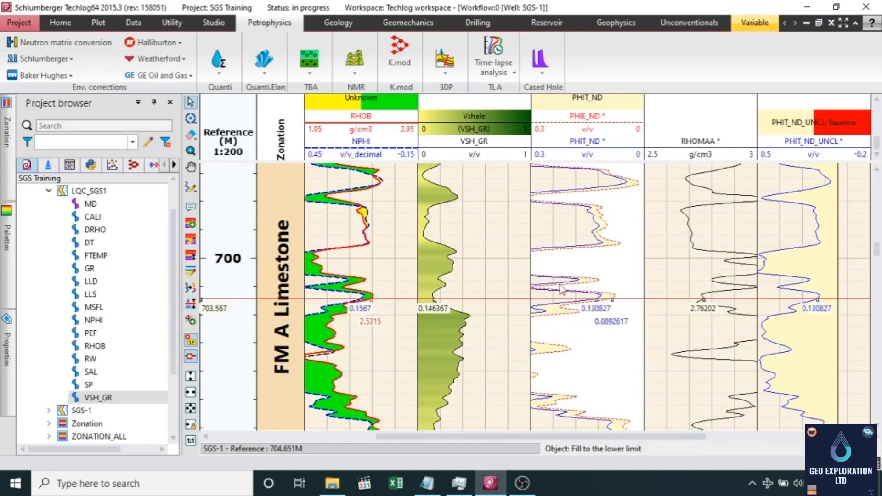
{"action": "scroll", "coordinate": [548, 303], "scroll_direction": "down", "scroll_amount": 10}
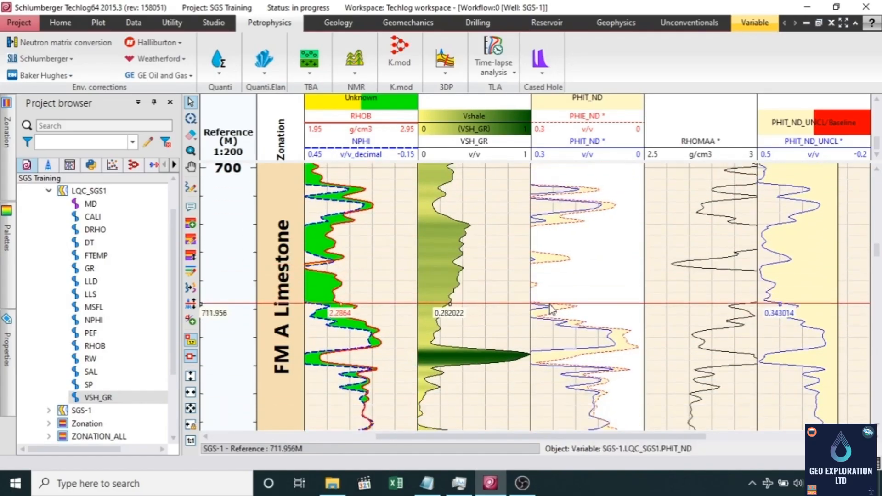
{"action": "scroll", "coordinate": [549, 304], "scroll_direction": "down", "scroll_amount": 10}
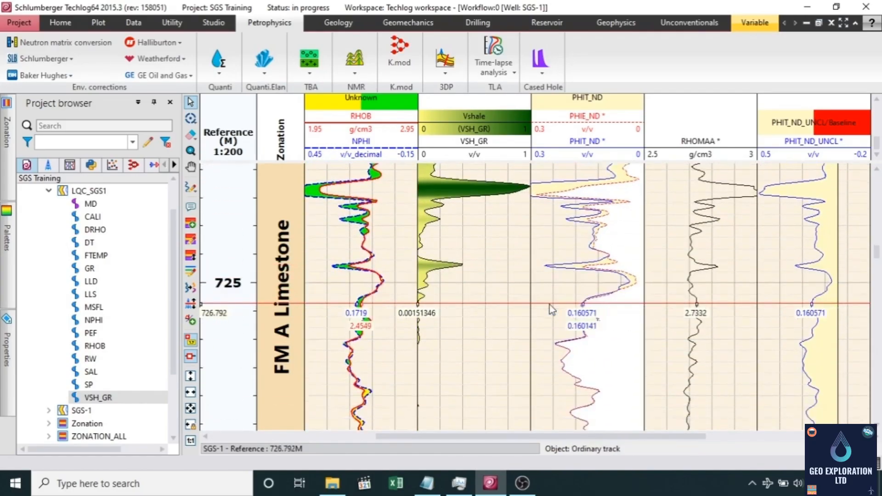
Step: Compare total and effective porosity with shale volume through FM B and FM C, down to about 855 m
{"action": "scroll", "coordinate": [549, 305], "scroll_direction": "down", "scroll_amount": 8}
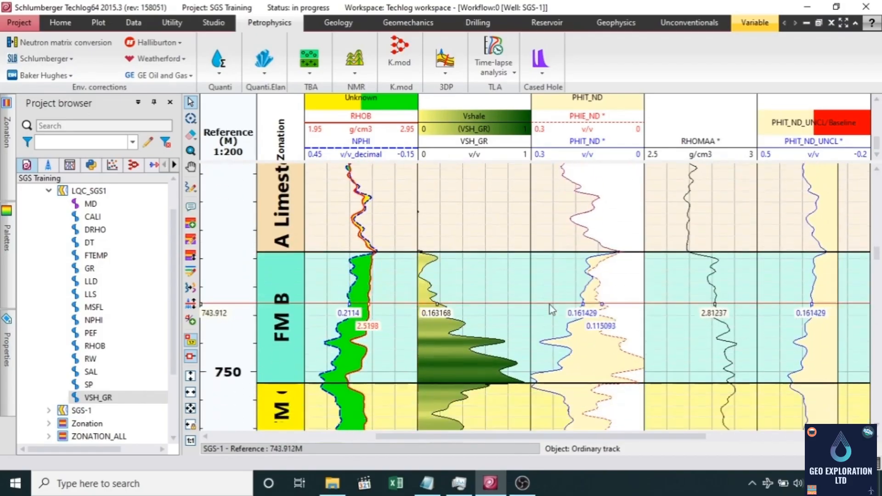
{"action": "scroll", "coordinate": [549, 305], "scroll_direction": "down", "scroll_amount": 10}
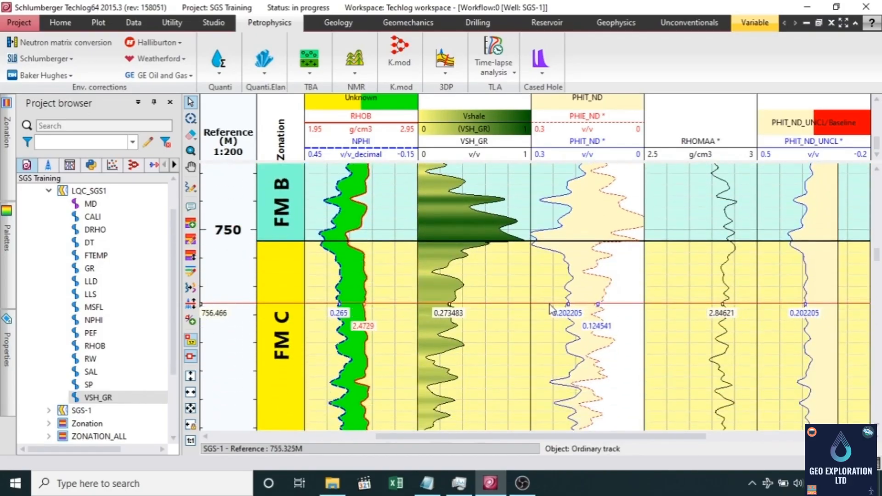
{"action": "scroll", "coordinate": [549, 304], "scroll_direction": "down", "scroll_amount": 3}
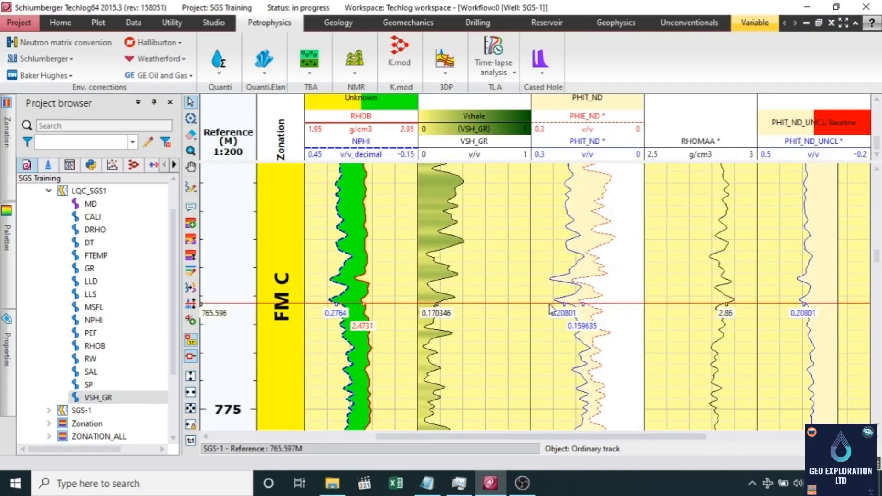
{"action": "scroll", "coordinate": [549, 305], "scroll_direction": "down", "scroll_amount": 10}
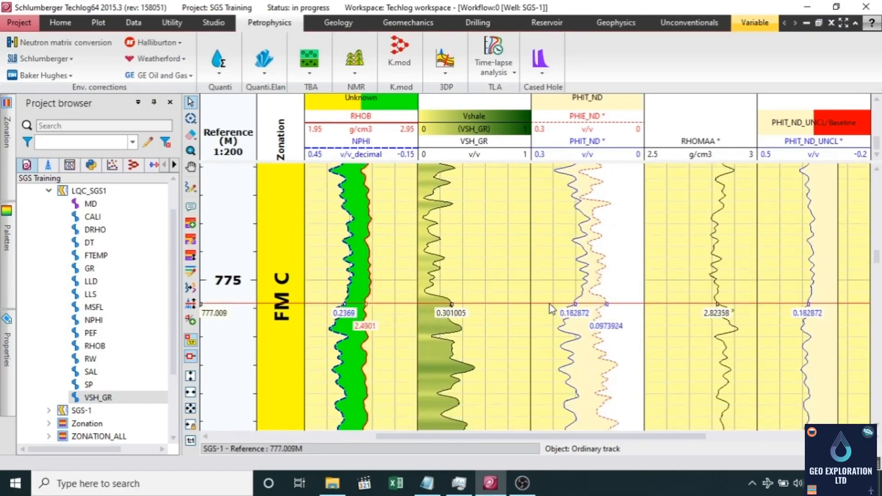
{"action": "scroll", "coordinate": [550, 304], "scroll_direction": "down", "scroll_amount": 10}
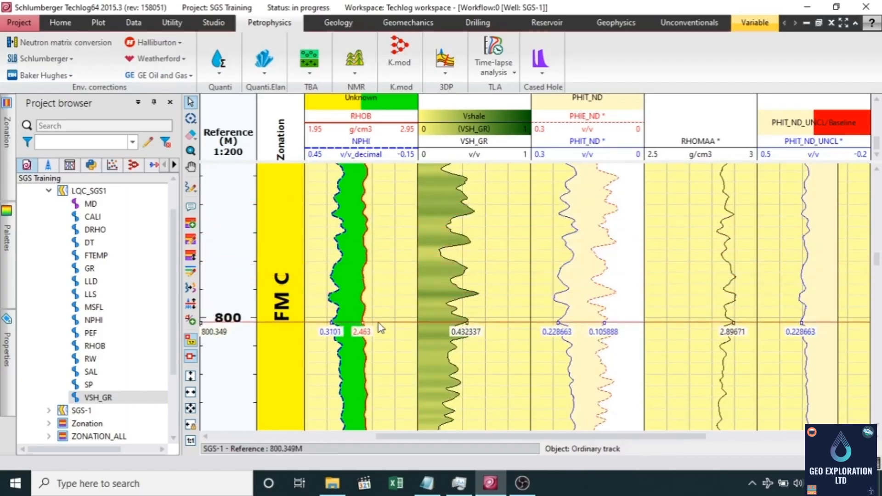
{"action": "scroll", "coordinate": [390, 326], "scroll_direction": "down", "scroll_amount": 4}
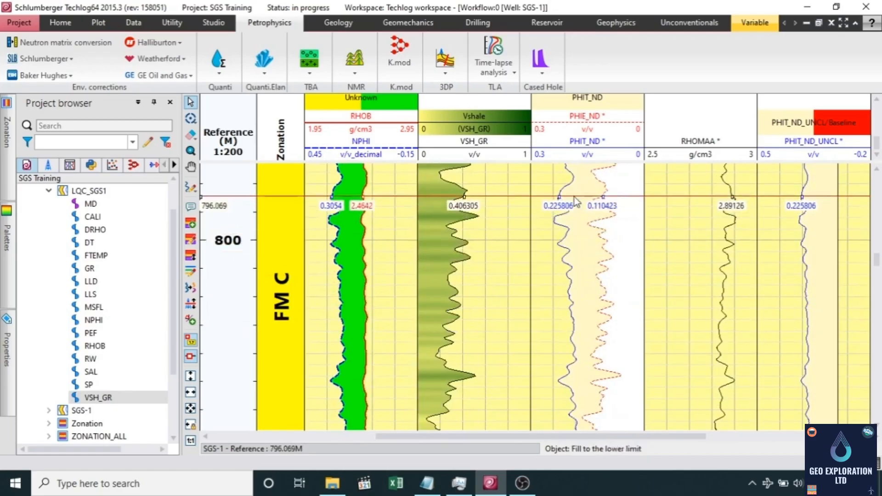
{"action": "scroll", "coordinate": [583, 249], "scroll_direction": "down", "scroll_amount": 12}
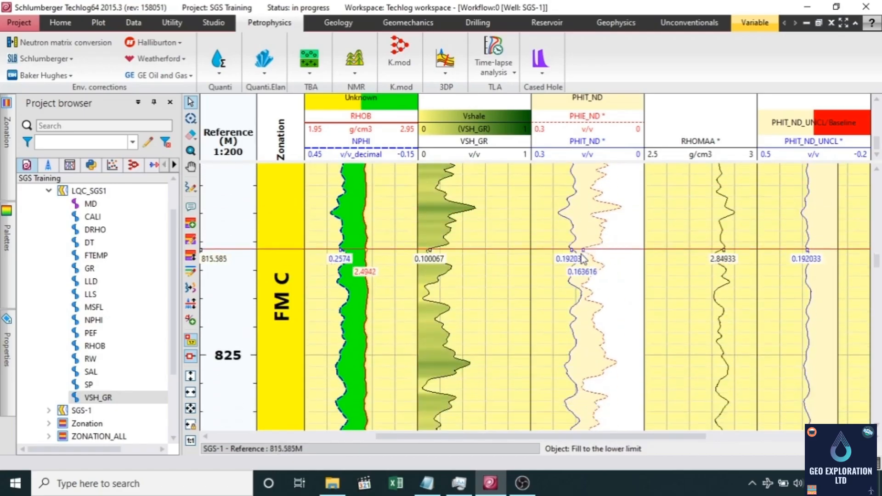
{"action": "scroll", "coordinate": [583, 258], "scroll_direction": "down", "scroll_amount": 15}
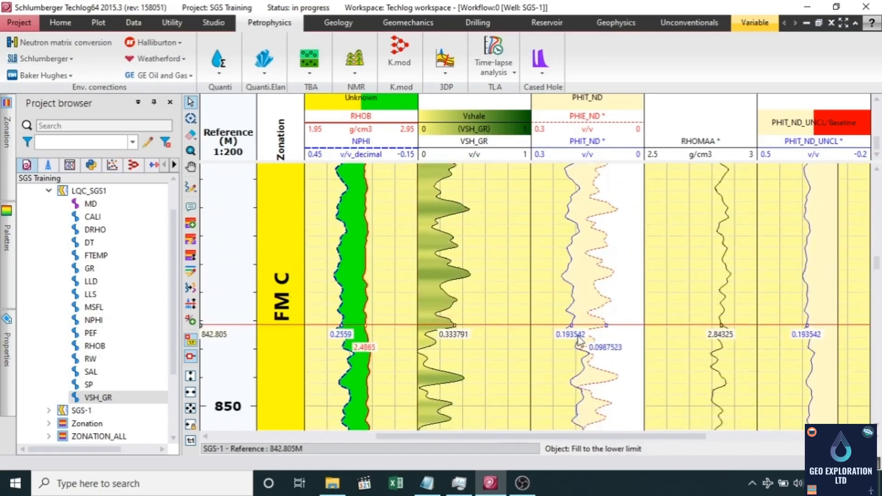
{"action": "scroll", "coordinate": [609, 370], "scroll_direction": "down", "scroll_amount": 2}
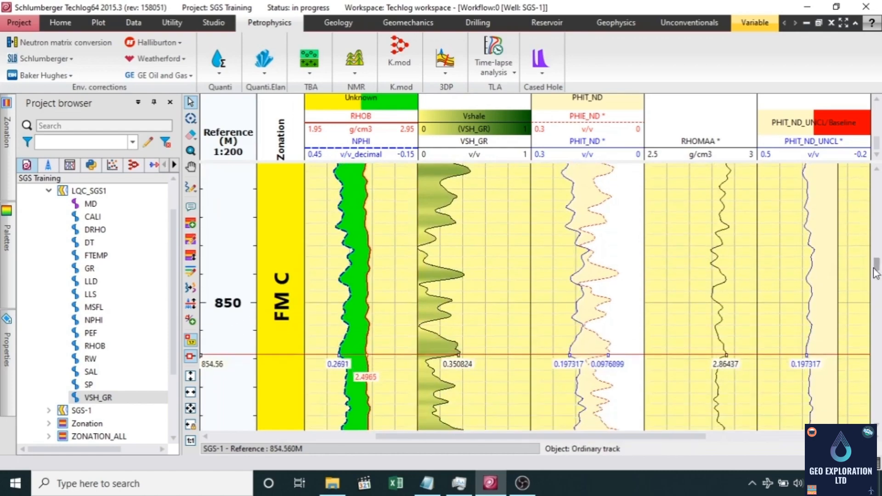
Step: Inspect the neutron-density porosity, VSH_GR and RHOMAA curves in the shaly part of FM D, from about 1525 to 1870 m
{"action": "left_click_drag", "start_coordinate": [877, 275], "coordinate": [879, 340]}
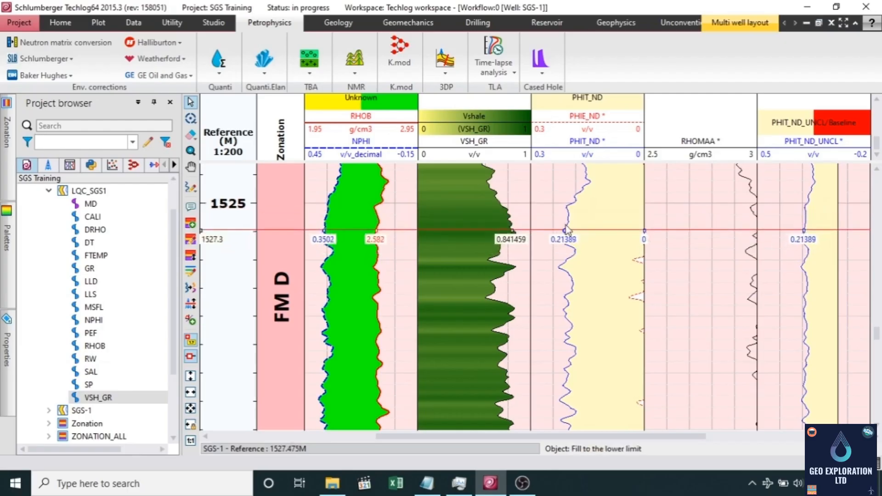
{"action": "scroll", "coordinate": [523, 238], "scroll_direction": "down", "scroll_amount": 5}
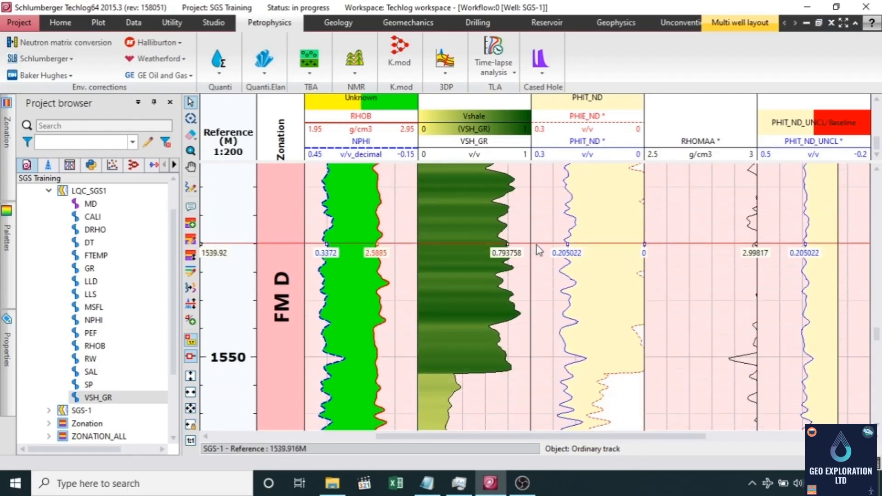
{"action": "scroll", "coordinate": [552, 262], "scroll_direction": "down", "scroll_amount": 5}
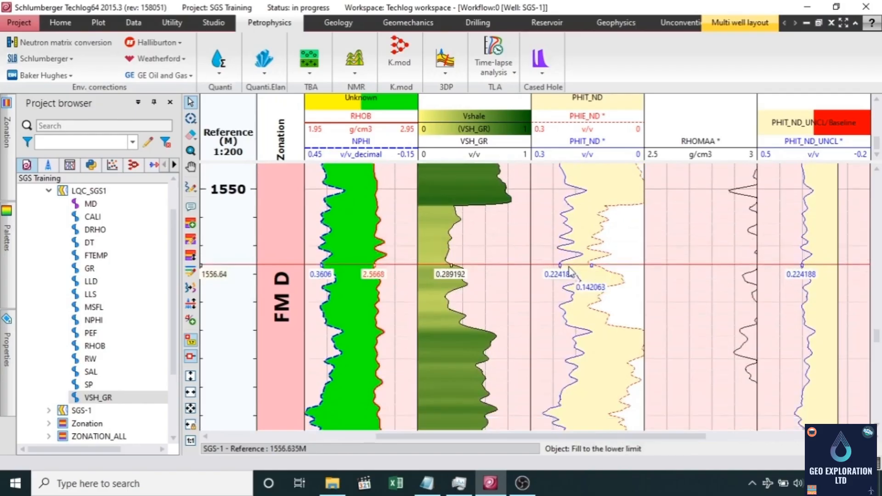
{"action": "scroll", "coordinate": [566, 276], "scroll_direction": "down", "scroll_amount": 6}
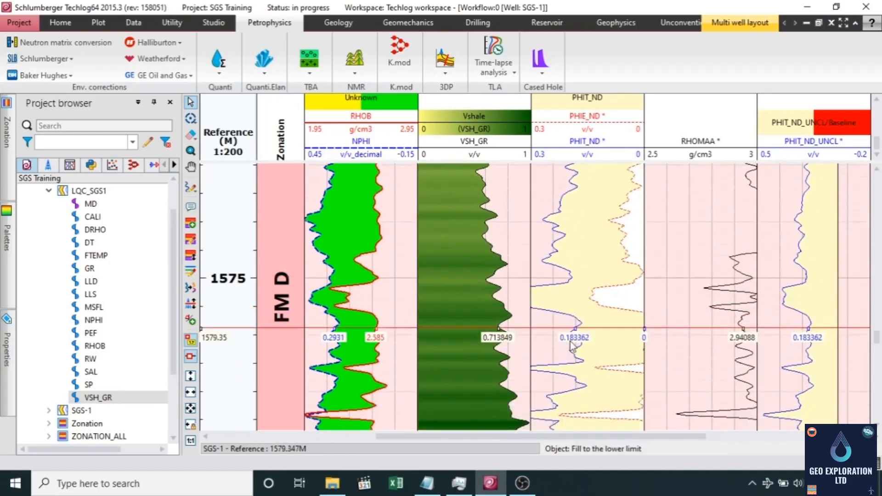
{"action": "scroll", "coordinate": [614, 360], "scroll_direction": "down", "scroll_amount": 6}
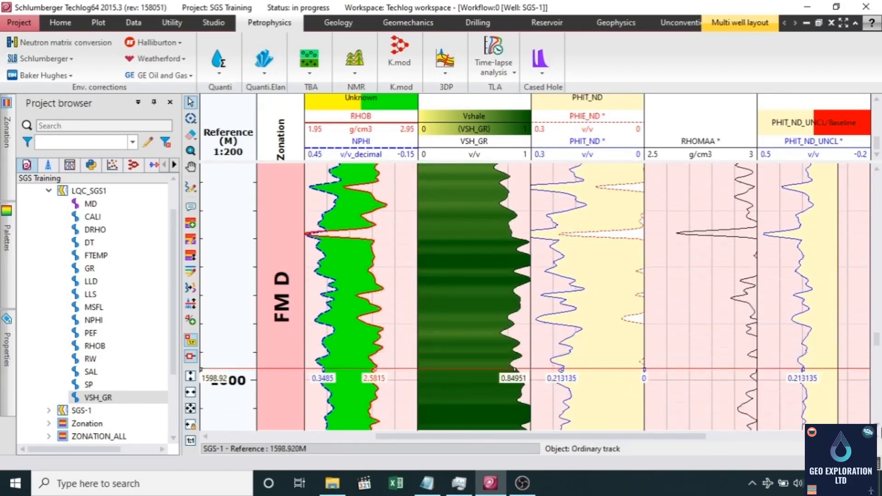
{"action": "scroll", "coordinate": [528, 296], "scroll_direction": "down", "scroll_amount": 9}
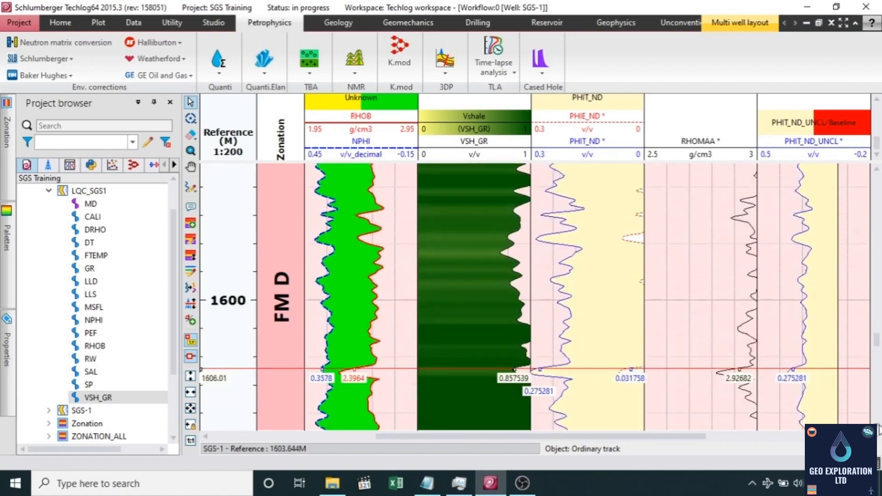
{"action": "scroll", "coordinate": [528, 297], "scroll_direction": "down", "scroll_amount": 9}
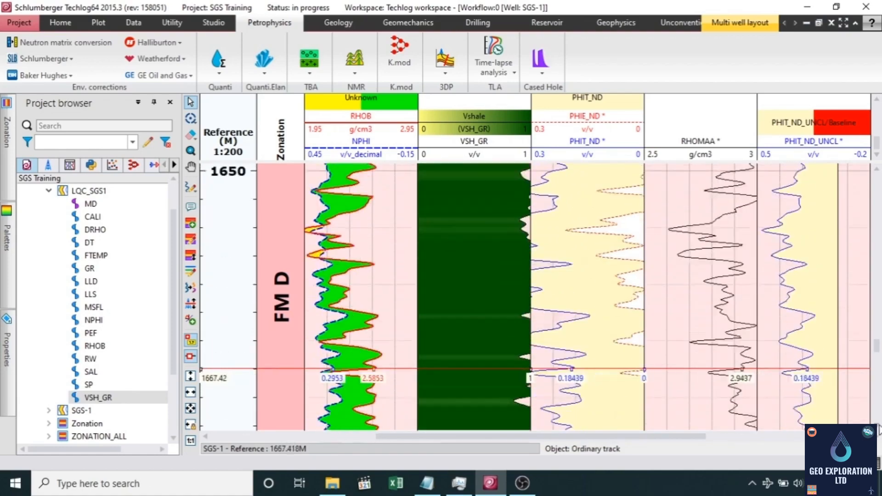
{"action": "scroll", "coordinate": [529, 376], "scroll_direction": "down", "scroll_amount": 13}
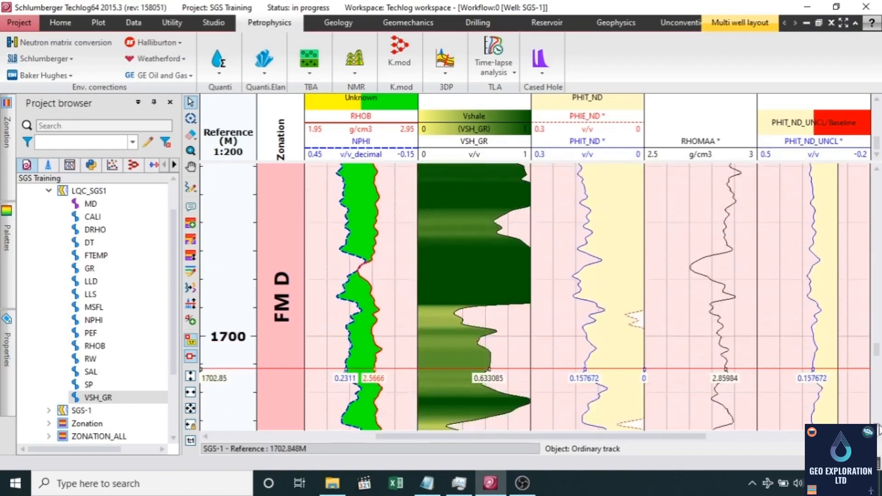
{"action": "scroll", "coordinate": [529, 376], "scroll_direction": "down", "scroll_amount": 15}
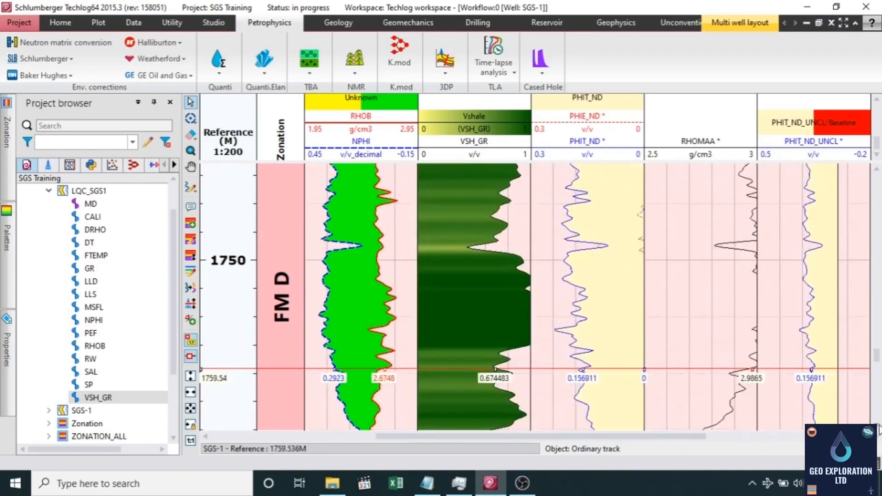
{"action": "scroll", "coordinate": [529, 376], "scroll_direction": "down", "scroll_amount": 14}
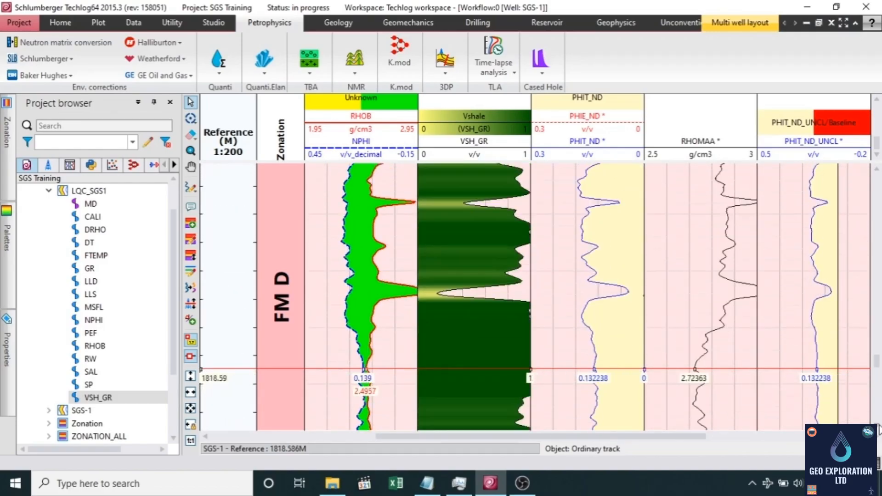
{"action": "scroll", "coordinate": [879, 427], "scroll_direction": "down", "scroll_amount": 6}
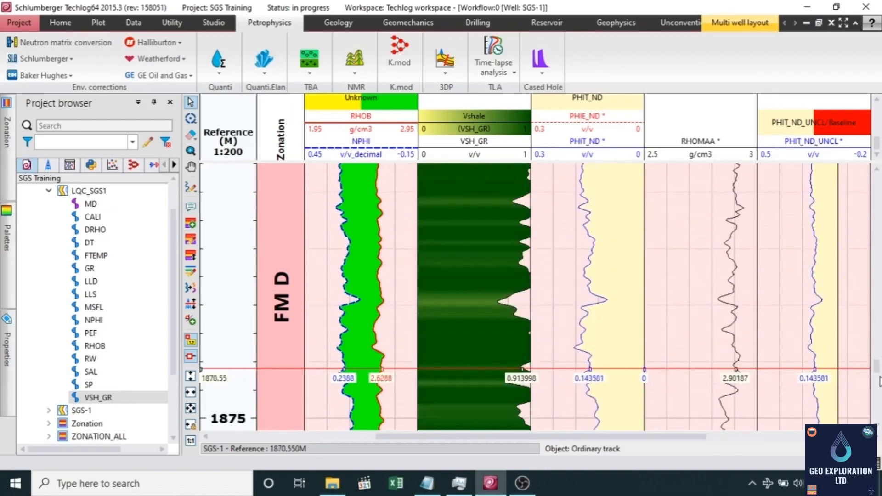
Step: Examine how PHIE_ND, PHIT_ND and VSH_GR change across the shale-to-clean transition in FM D around 2025 m, continuing to about 2050 m
{"action": "left_click_drag", "start_coordinate": [878, 372], "coordinate": [879, 384]}
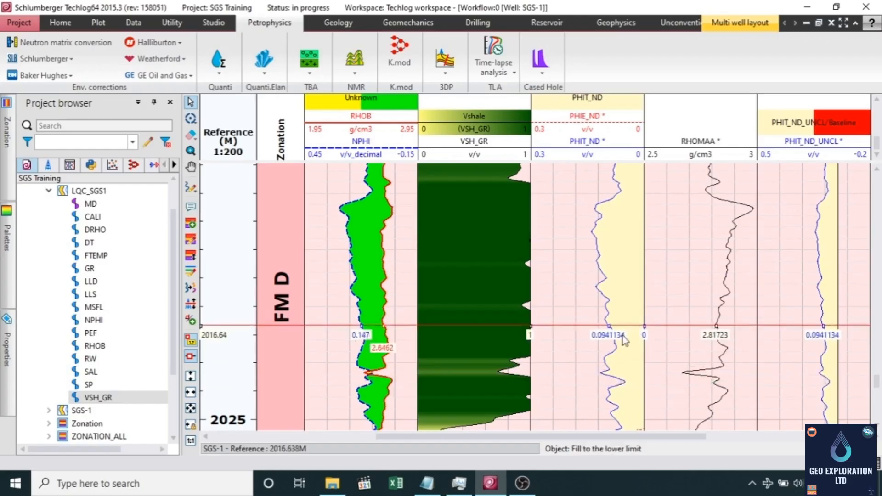
{"action": "scroll", "coordinate": [625, 340], "scroll_direction": "down", "scroll_amount": 5}
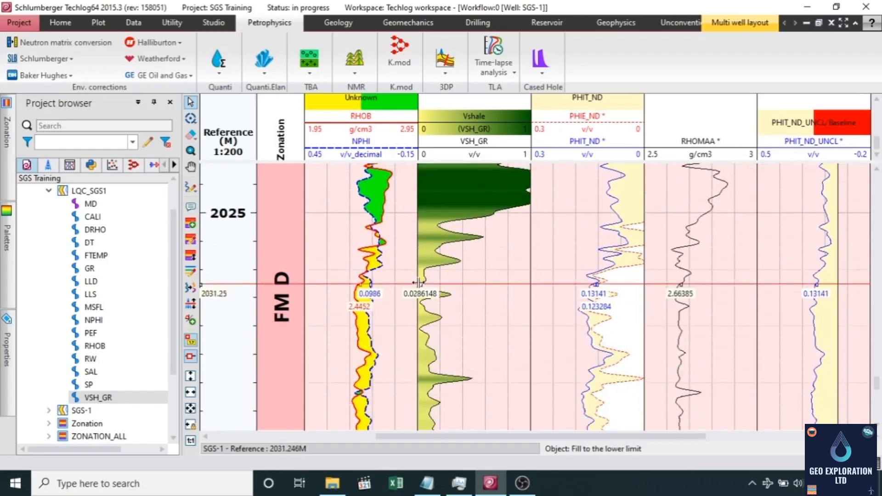
{"action": "scroll", "coordinate": [423, 263], "scroll_direction": "down", "scroll_amount": 4}
{"action": "scroll", "coordinate": [423, 263], "scroll_direction": "up", "scroll_amount": 5}
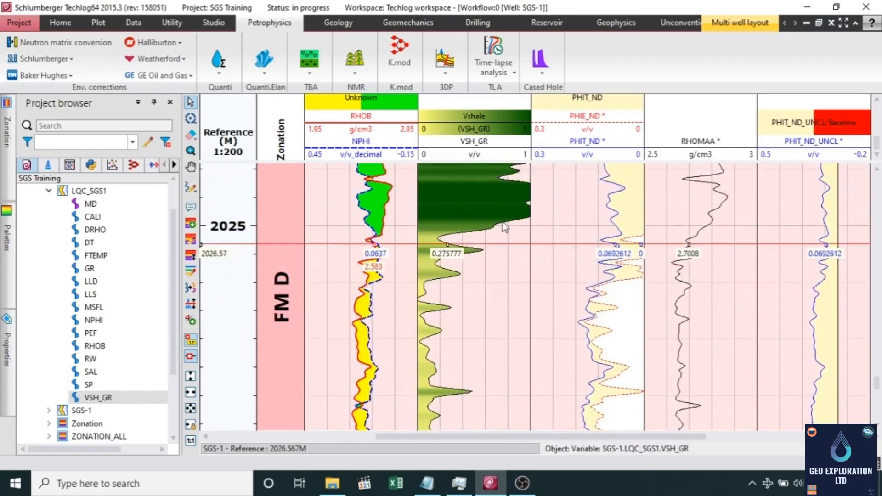
{"action": "scroll", "coordinate": [501, 260], "scroll_direction": "up", "scroll_amount": 4}
{"action": "scroll", "coordinate": [495, 289], "scroll_direction": "down", "scroll_amount": 4}
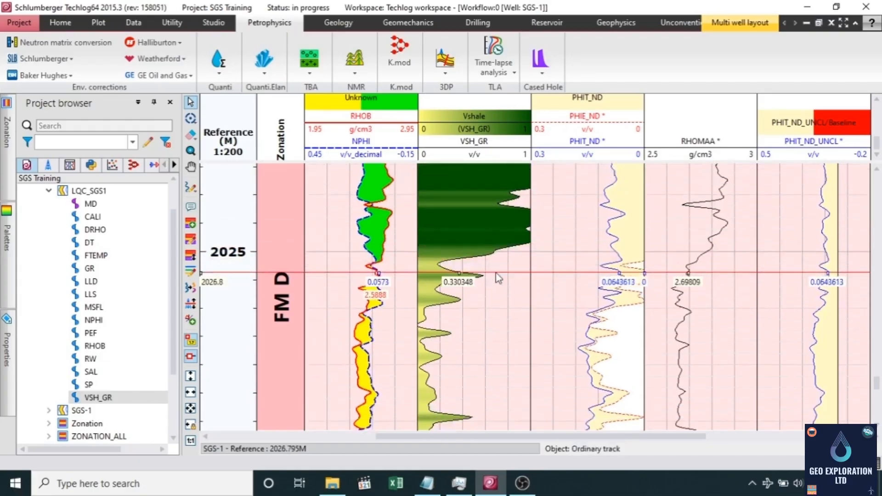
{"action": "scroll", "coordinate": [495, 273], "scroll_direction": "down", "scroll_amount": 2}
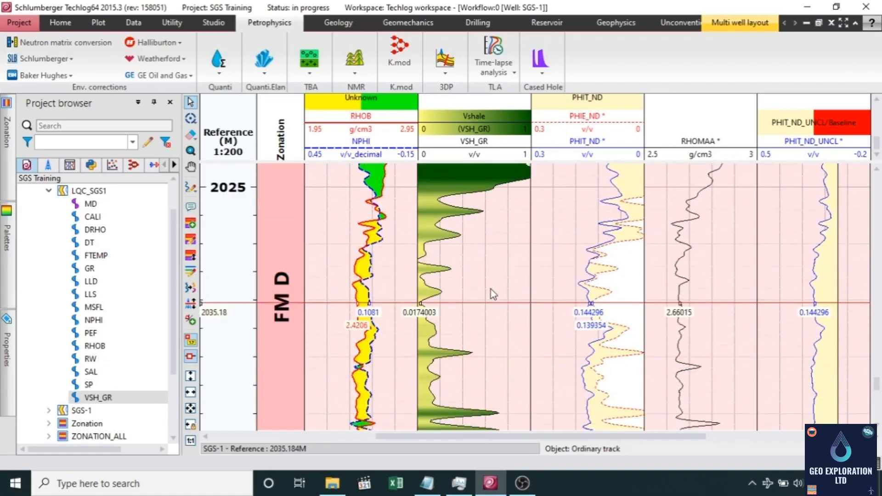
{"action": "scroll", "coordinate": [493, 294], "scroll_direction": "up", "scroll_amount": 2}
{"action": "scroll", "coordinate": [493, 292], "scroll_direction": "up", "scroll_amount": 1}
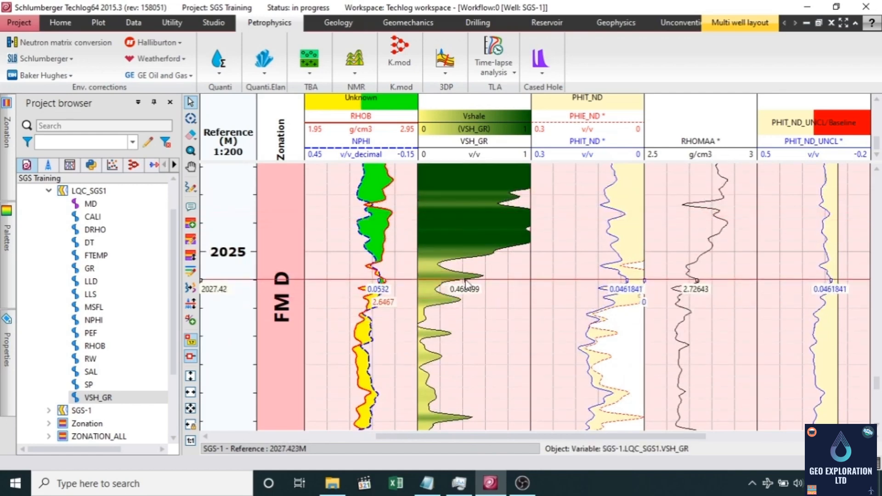
{"action": "scroll", "coordinate": [465, 281], "scroll_direction": "down", "scroll_amount": 4}
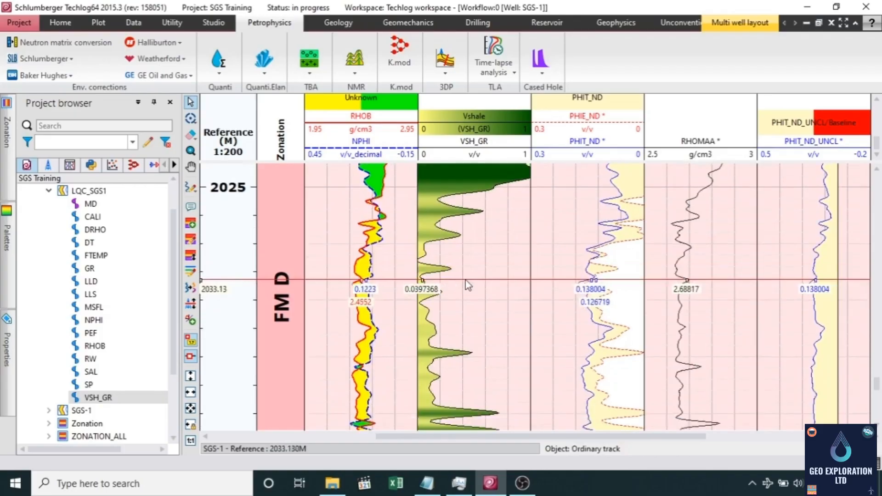
{"action": "scroll", "coordinate": [465, 280], "scroll_direction": "down", "scroll_amount": 3}
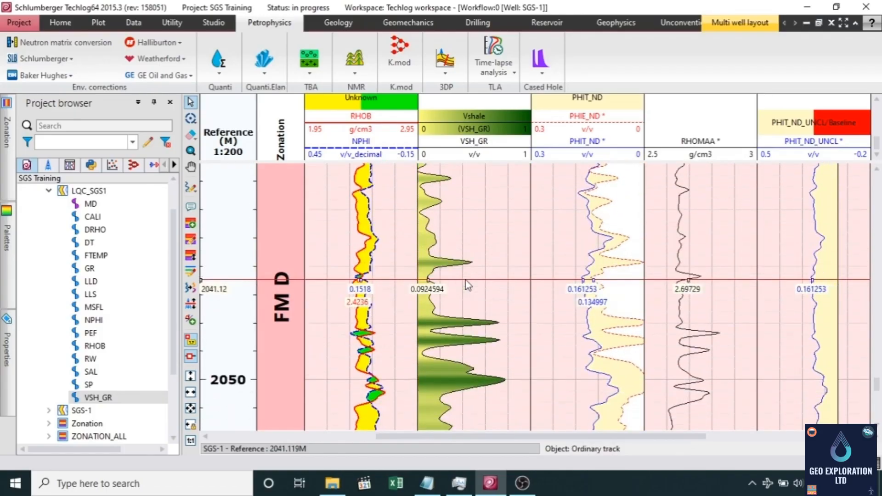
Step: Compare PHIT_ND and PHIE_ND with VSH_GR through the interbedded part of FM D, from about 2040 to 2140 m
{"action": "scroll", "coordinate": [465, 280], "scroll_direction": "up", "scroll_amount": 1}
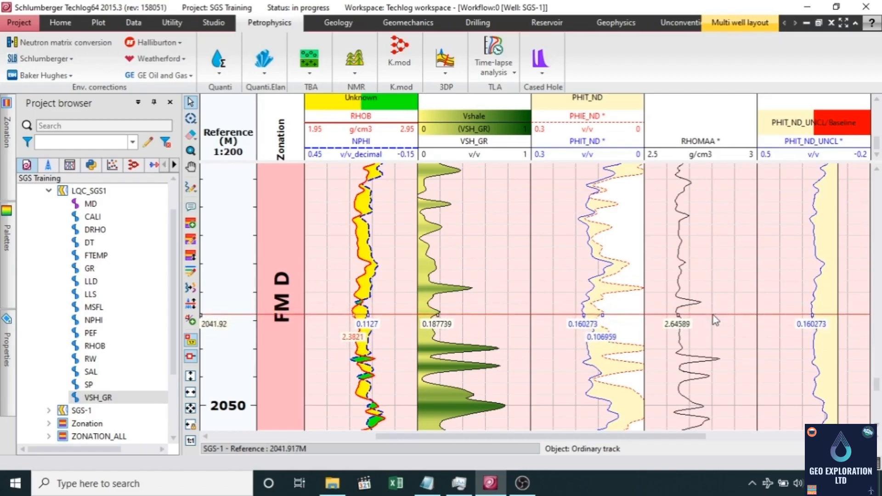
{"action": "scroll", "coordinate": [719, 343], "scroll_direction": "down", "scroll_amount": 3}
{"action": "scroll", "coordinate": [724, 354], "scroll_direction": "down", "scroll_amount": 5}
{"action": "scroll", "coordinate": [729, 363], "scroll_direction": "down", "scroll_amount": 5}
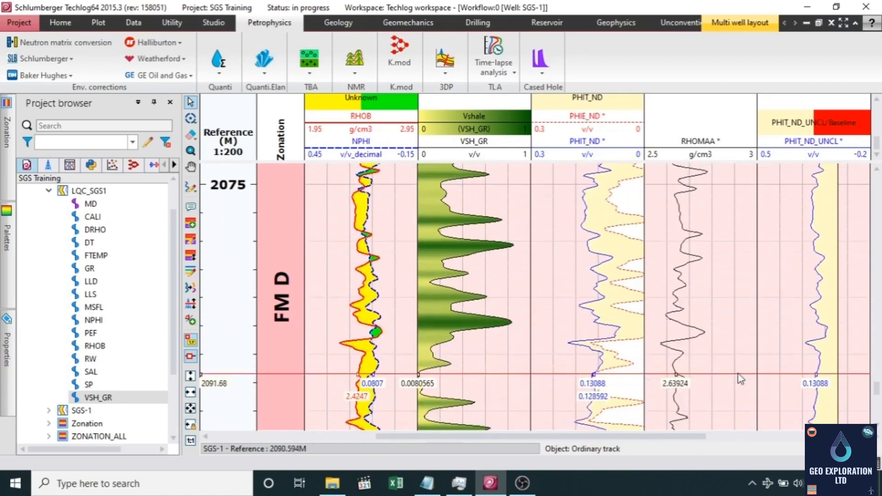
{"action": "scroll", "coordinate": [739, 378], "scroll_direction": "down", "scroll_amount": 5}
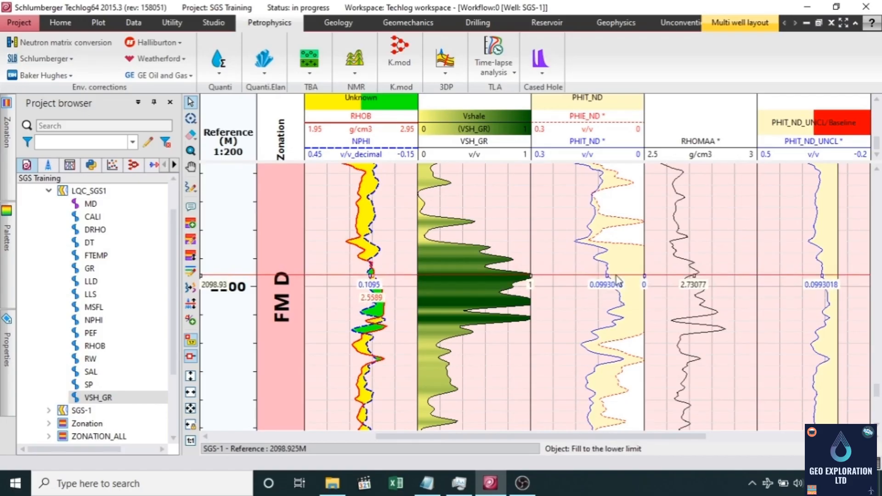
{"action": "scroll", "coordinate": [617, 279], "scroll_direction": "down", "scroll_amount": 5}
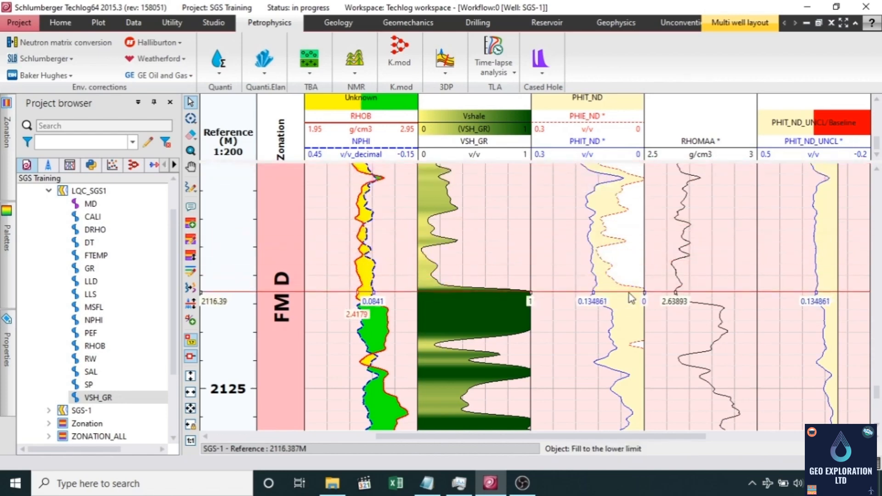
{"action": "scroll", "coordinate": [629, 294], "scroll_direction": "down", "scroll_amount": 3}
{"action": "scroll", "coordinate": [632, 297], "scroll_direction": "down", "scroll_amount": 7}
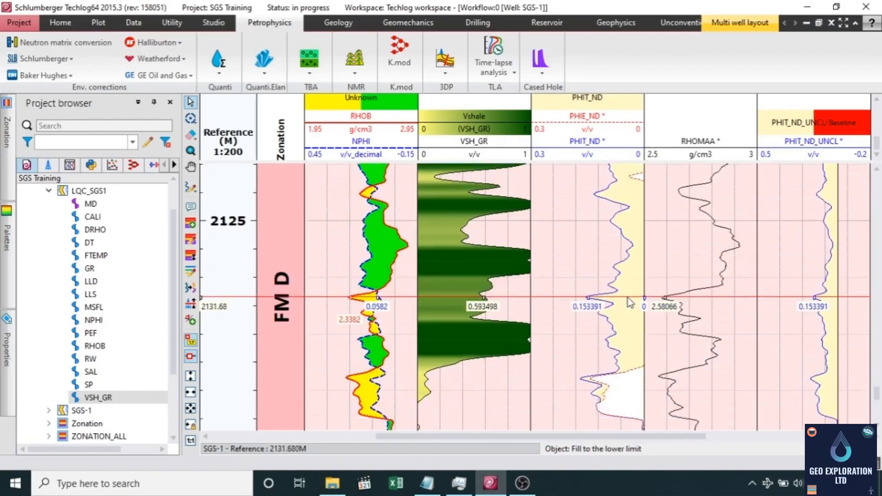
Step: Examine the total and effective porosity curves through lower FM D and across the boundary into FM F, down to about 2270 m
{"action": "scroll", "coordinate": [633, 300], "scroll_direction": "down", "scroll_amount": 9}
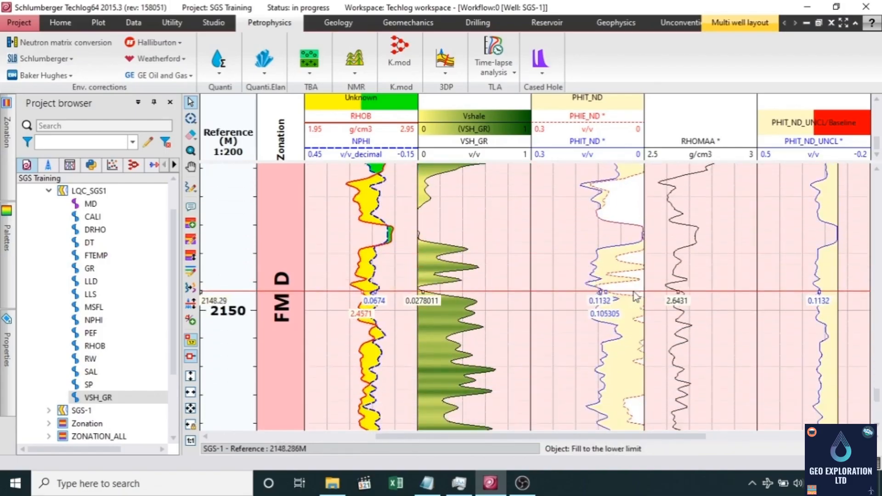
{"action": "scroll", "coordinate": [635, 296], "scroll_direction": "down", "scroll_amount": 7}
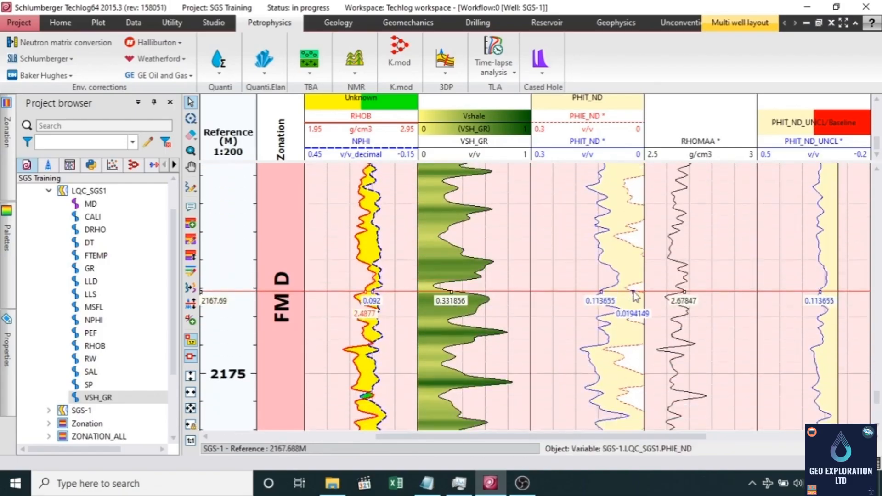
{"action": "scroll", "coordinate": [635, 296], "scroll_direction": "down", "scroll_amount": 8}
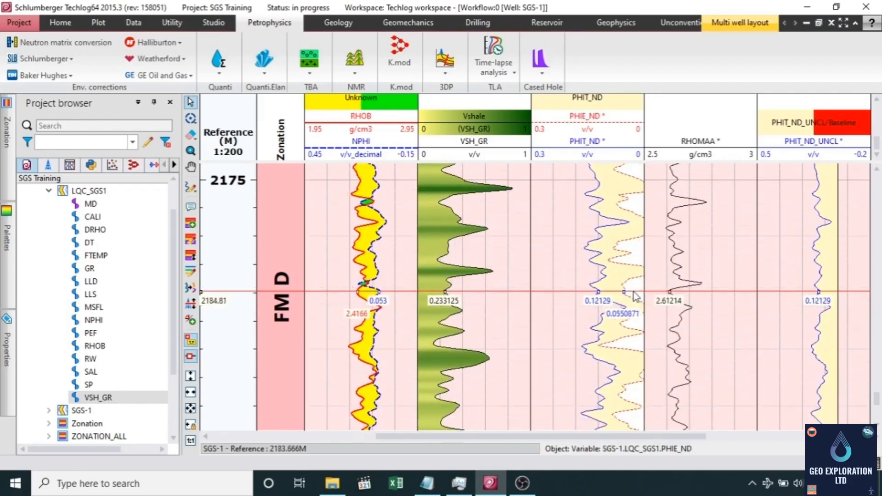
{"action": "scroll", "coordinate": [635, 296], "scroll_direction": "down", "scroll_amount": 5}
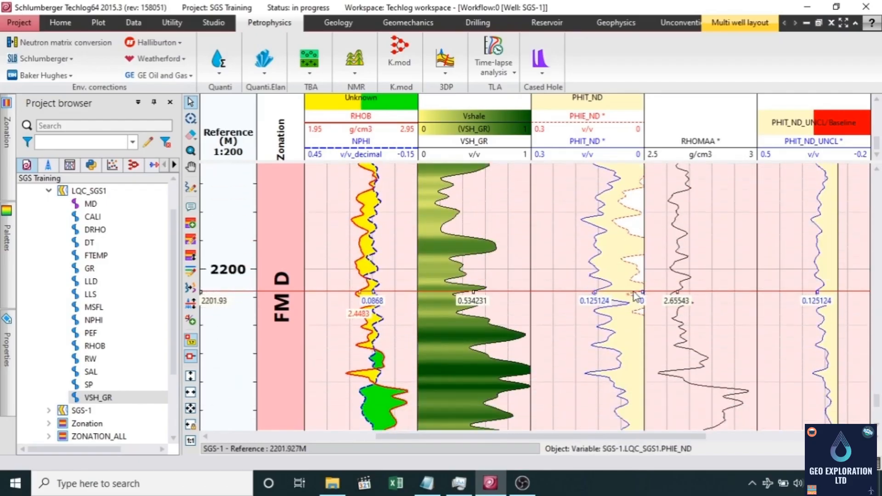
{"action": "scroll", "coordinate": [635, 296], "scroll_direction": "down", "scroll_amount": 8}
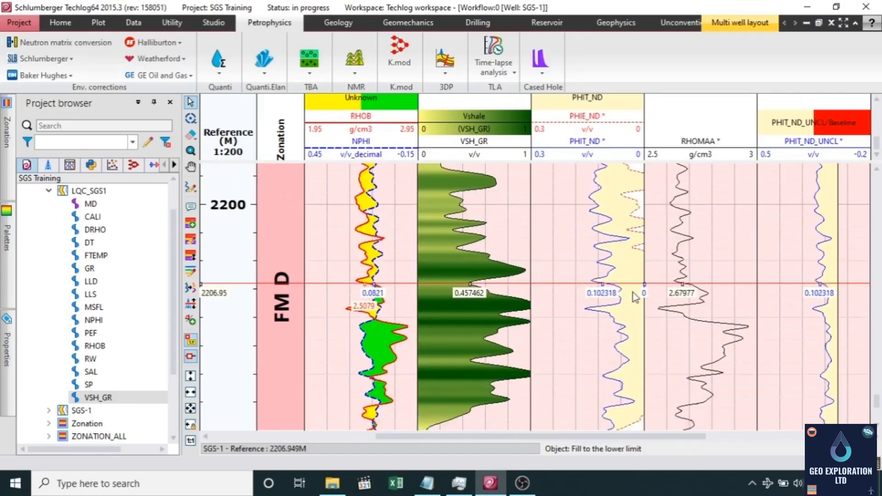
{"action": "scroll", "coordinate": [635, 301], "scroll_direction": "down", "scroll_amount": 2}
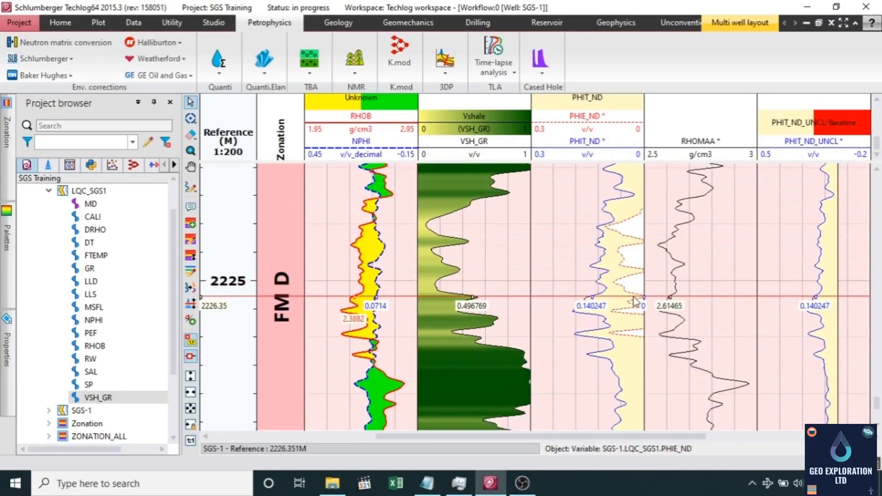
{"action": "scroll", "coordinate": [642, 290], "scroll_direction": "down", "scroll_amount": 7}
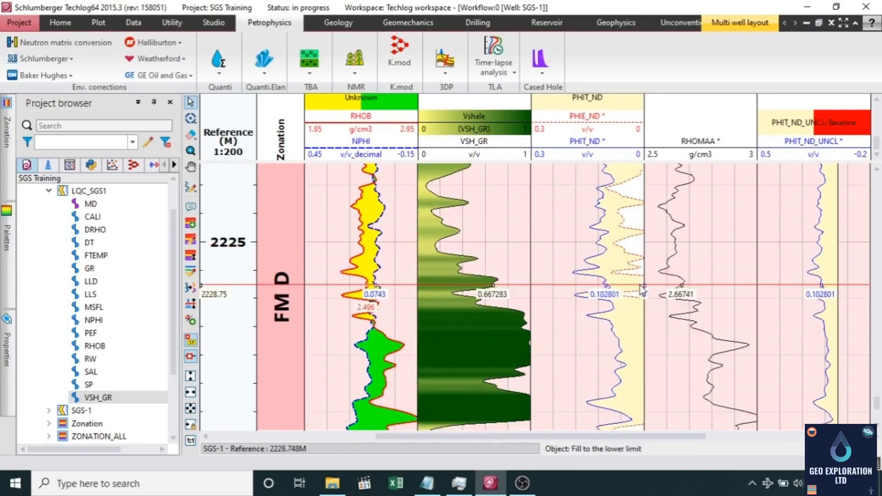
{"action": "scroll", "coordinate": [645, 287], "scroll_direction": "down", "scroll_amount": 10}
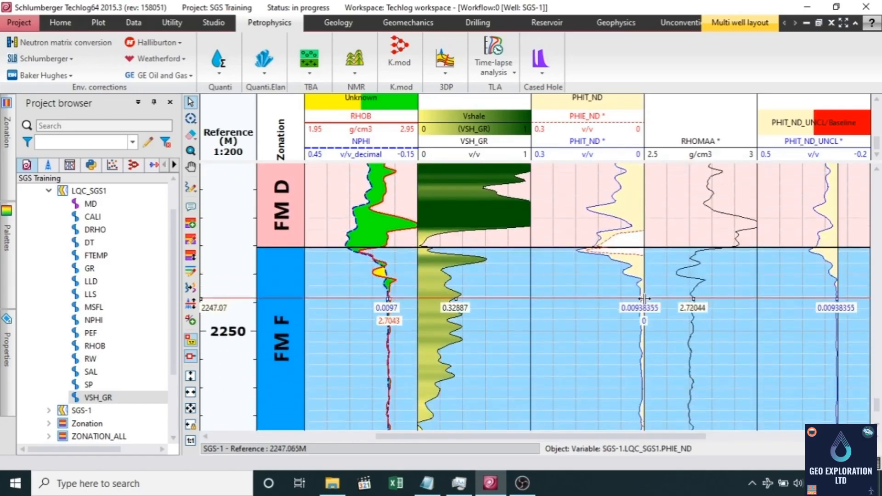
{"action": "scroll", "coordinate": [654, 324], "scroll_direction": "down", "scroll_amount": 1}
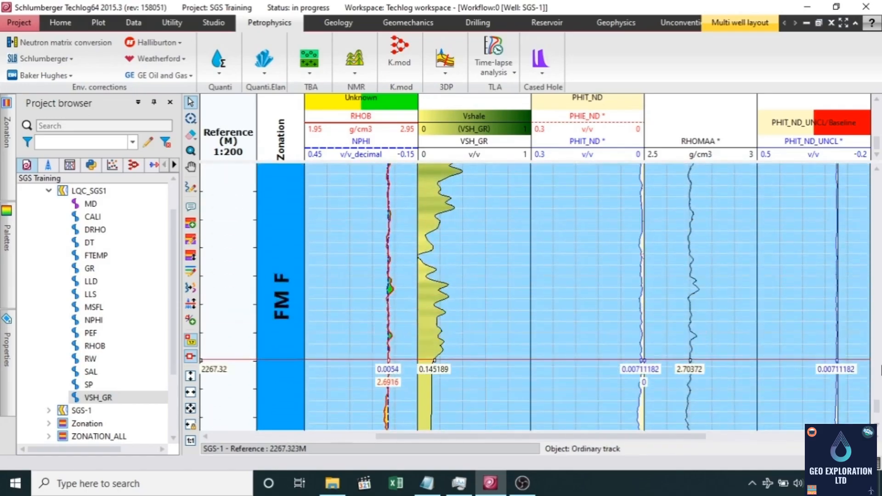
Step: Close the log layout without saving it, and run the Effective porosity neutron-density method with its output mode set to save
{"action": "left_click_drag", "start_coordinate": [878, 422], "coordinate": [878, 156]}
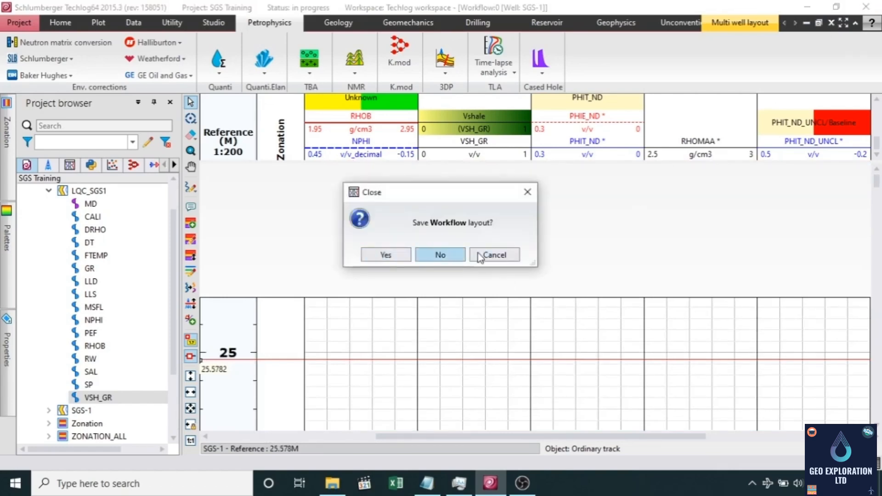
{"action": "left_click", "coordinate": [477, 253]}
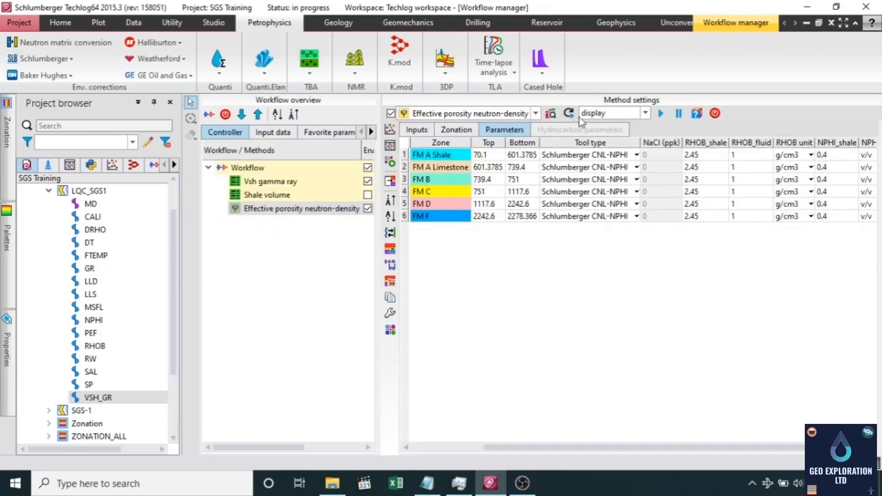
{"action": "left_click", "coordinate": [646, 112]}
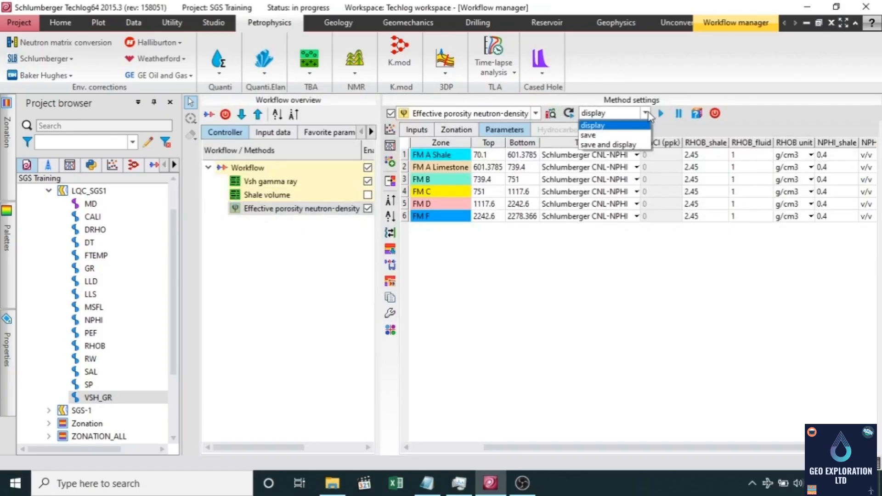
{"action": "left_click", "coordinate": [591, 135]}
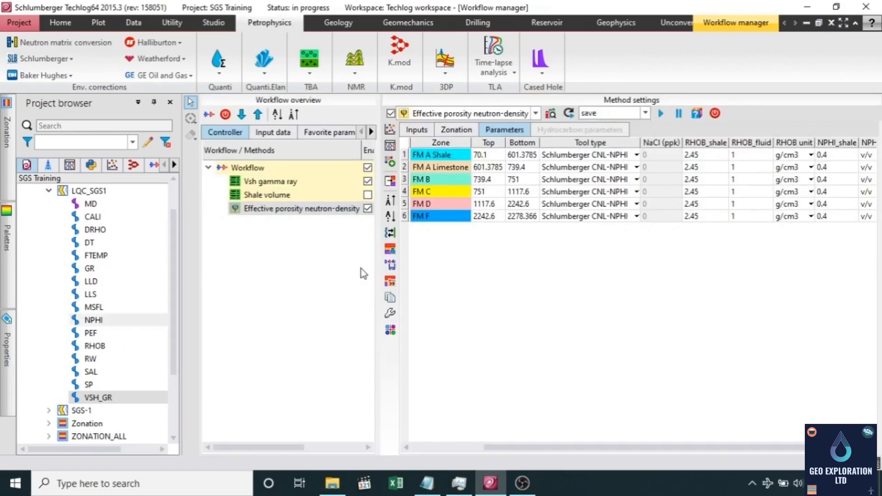
{"action": "left_click", "coordinate": [661, 113]}
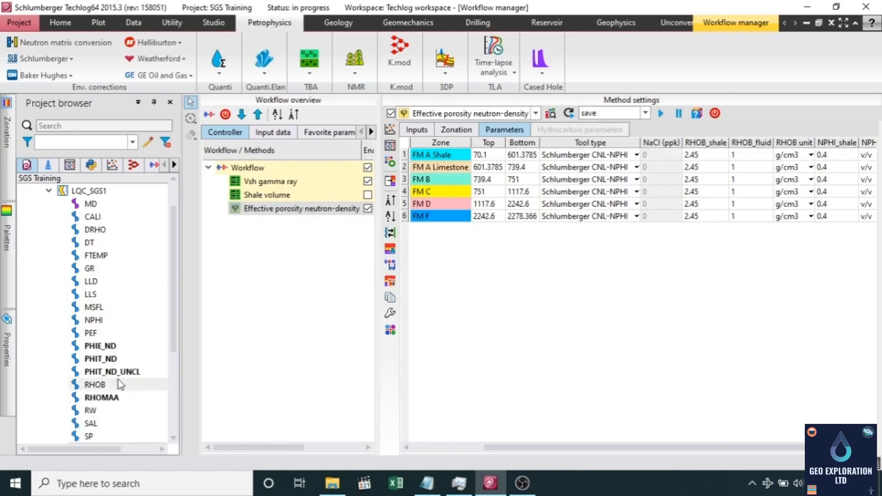
Step: Locate the saved PHIE_ND and PHIT_ND curves in the LQC_SGS1 dataset
{"action": "scroll", "coordinate": [122, 384], "scroll_direction": "down", "scroll_amount": 1}
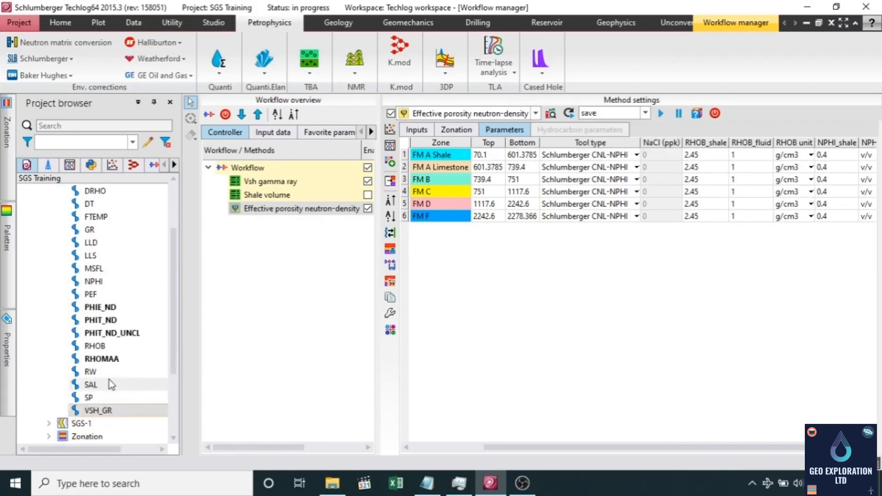
{"action": "left_click", "coordinate": [100, 309]}
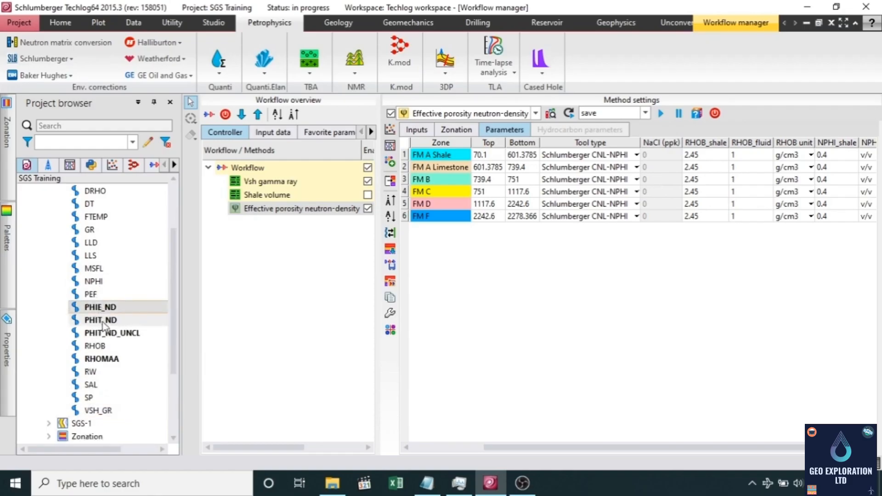
{"action": "left_click", "coordinate": [110, 321]}
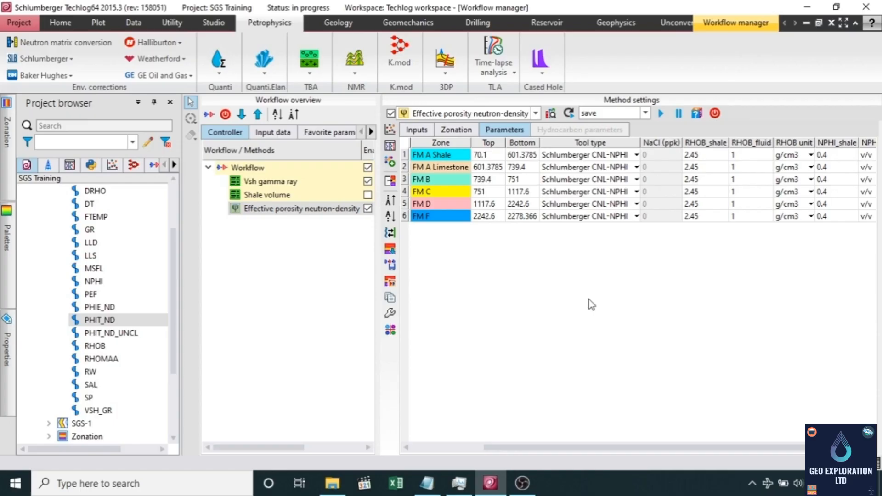
Step: Start a sonic effective porosity computation and clear its preassigned shale volume input
{"action": "left_click", "coordinate": [219, 78]}
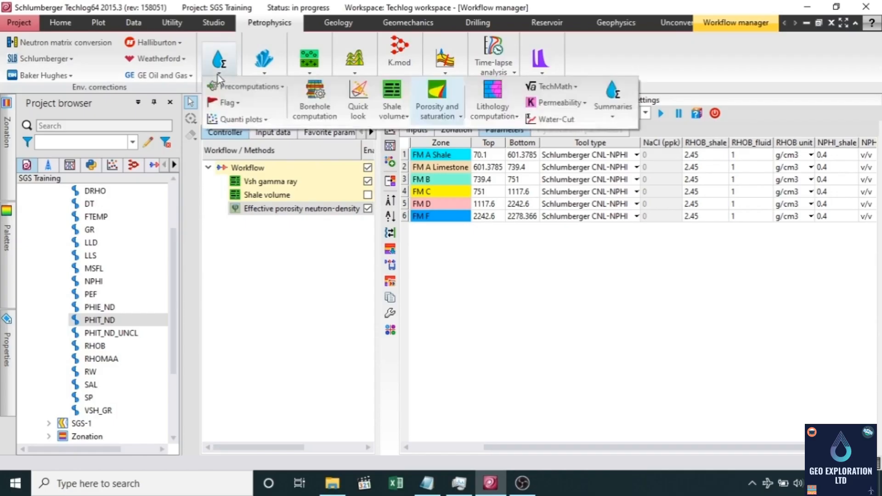
{"action": "left_click", "coordinate": [456, 115]}
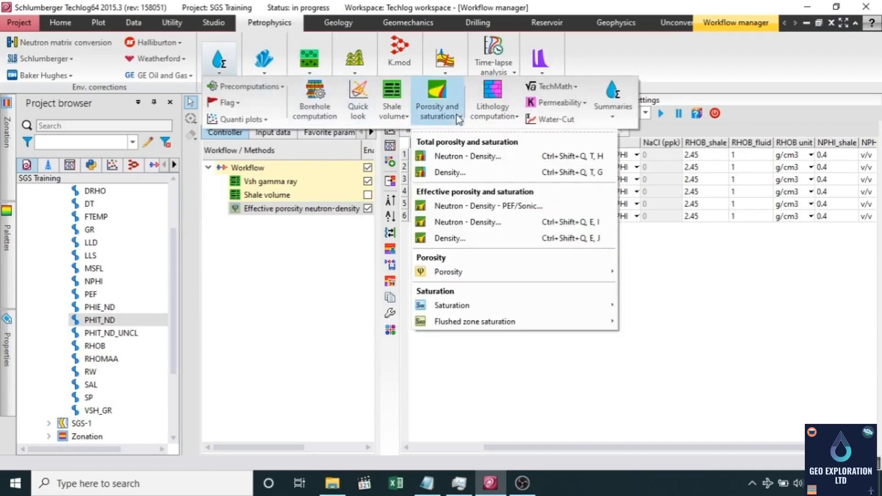
{"action": "mouse_move", "coordinate": [512, 271]}
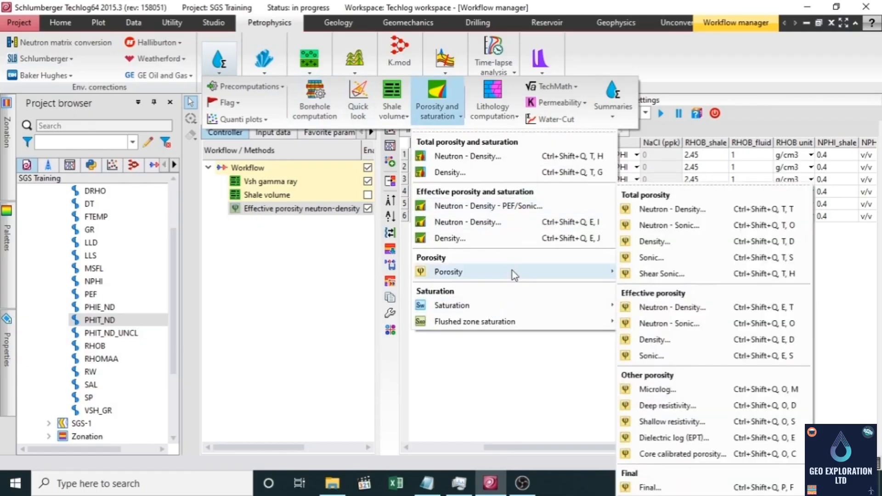
{"action": "left_click", "coordinate": [675, 359]}
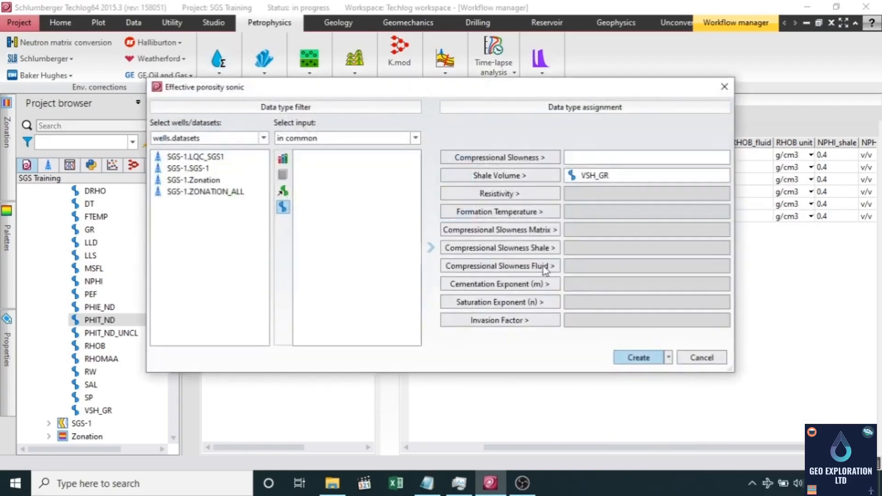
{"action": "left_click", "coordinate": [604, 175]}
{"action": "key", "text": "Delete"}
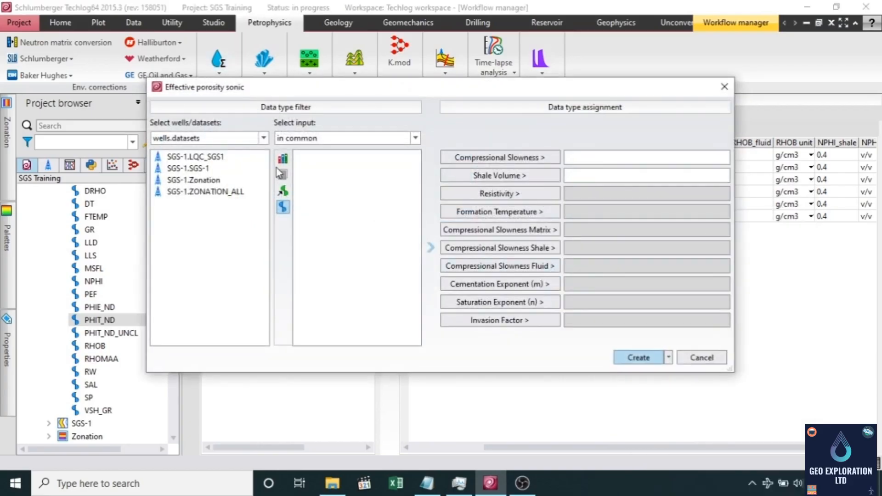
Step: Create the sonic method with DT as compressional slowness and VSH_GR as shale volume from SGS-1.LQC_SGS1, and show its zonation
{"action": "left_click", "coordinate": [218, 161]}
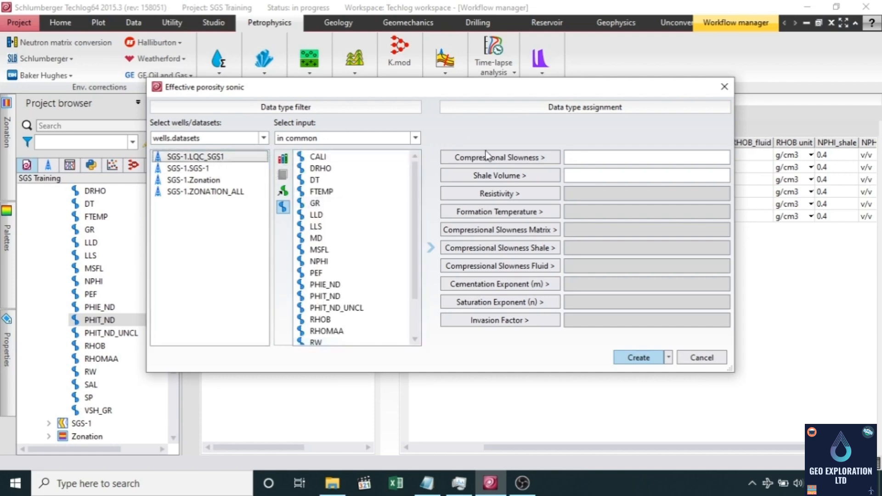
{"action": "left_click", "coordinate": [343, 183]}
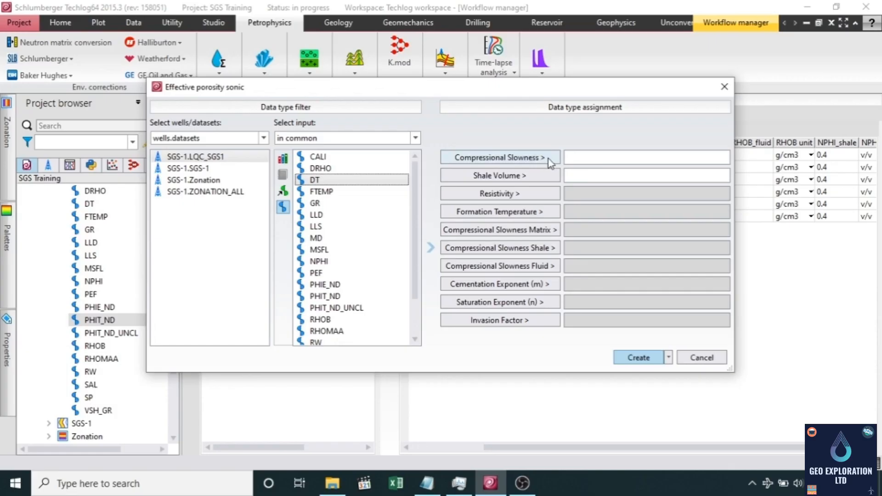
{"action": "left_click", "coordinate": [531, 163]}
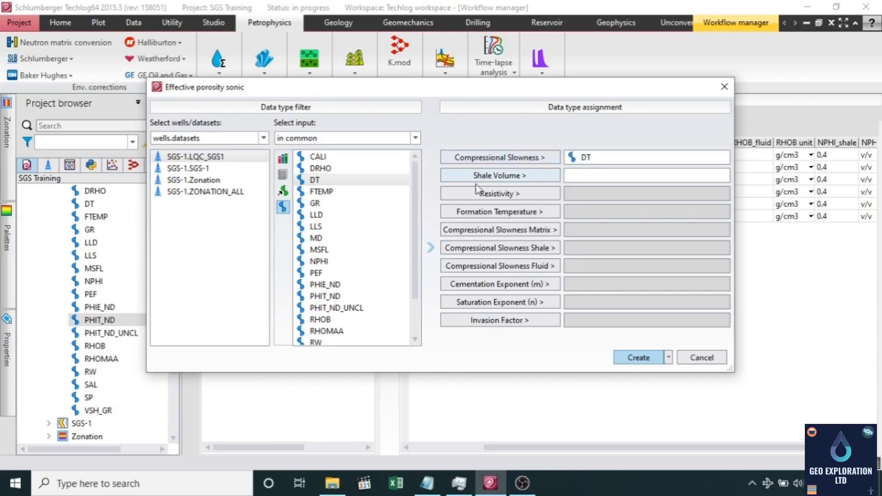
{"action": "scroll", "coordinate": [344, 317], "scroll_direction": "down", "scroll_amount": 2}
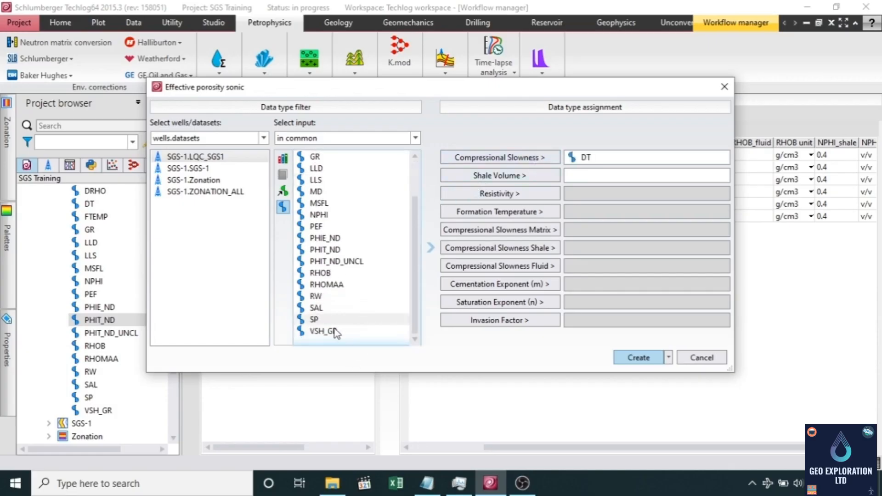
{"action": "left_click", "coordinate": [331, 333]}
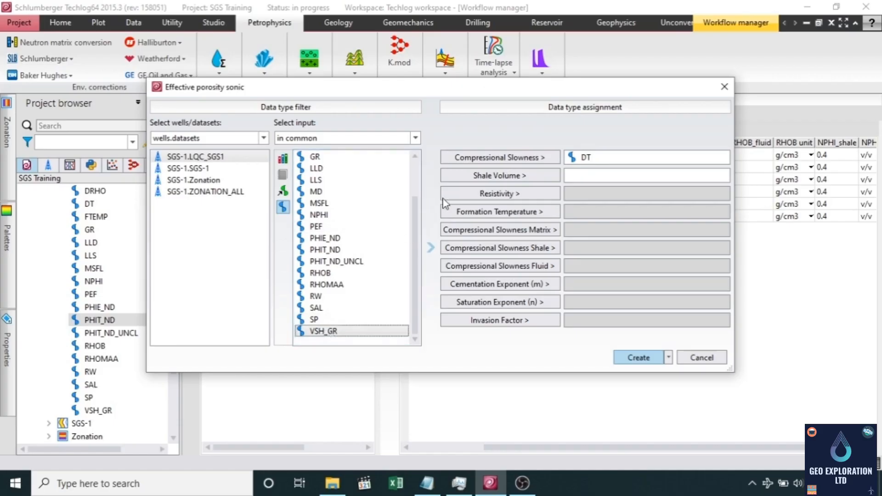
{"action": "left_click", "coordinate": [516, 172]}
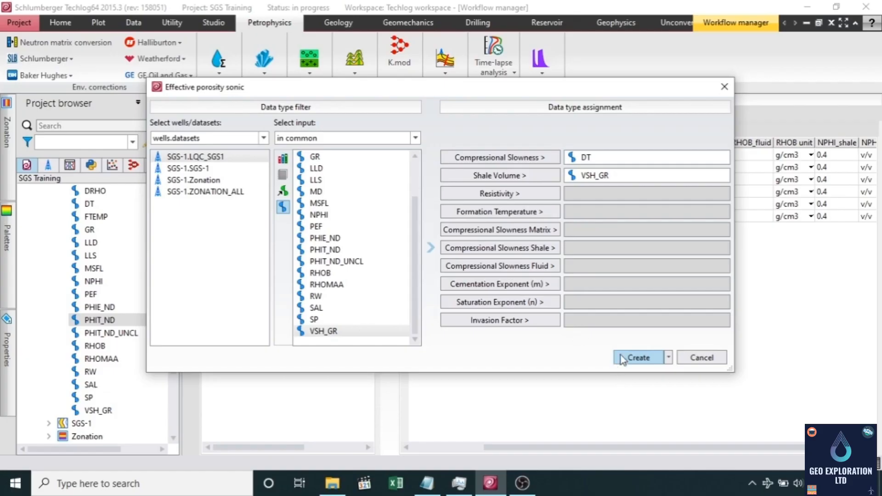
{"action": "left_click", "coordinate": [637, 358]}
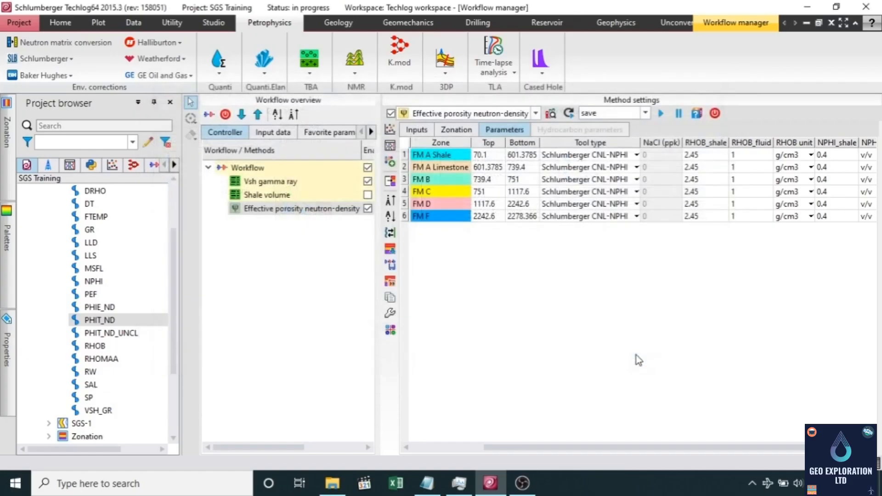
{"action": "left_click", "coordinate": [470, 129]}
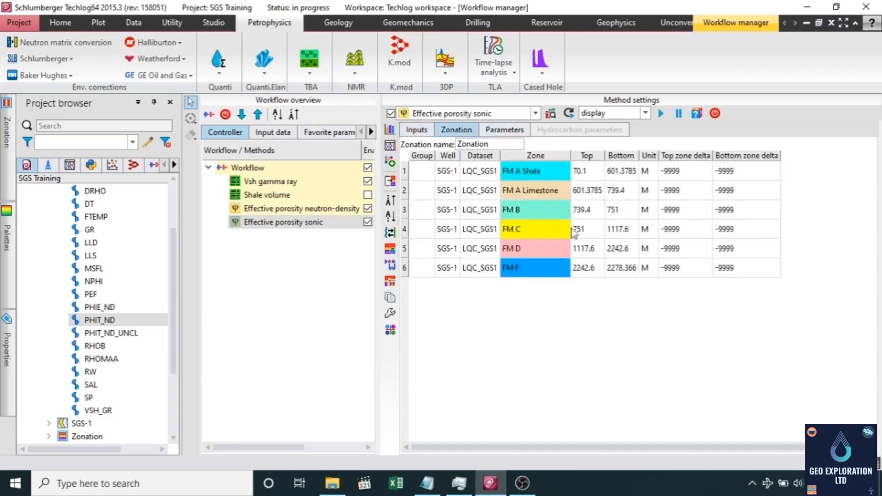
Step: Review the sonic porosity parameters, keep Wyllie as the FM A Shale sonic method, and run the method with its output displayed
{"action": "left_click", "coordinate": [503, 132]}
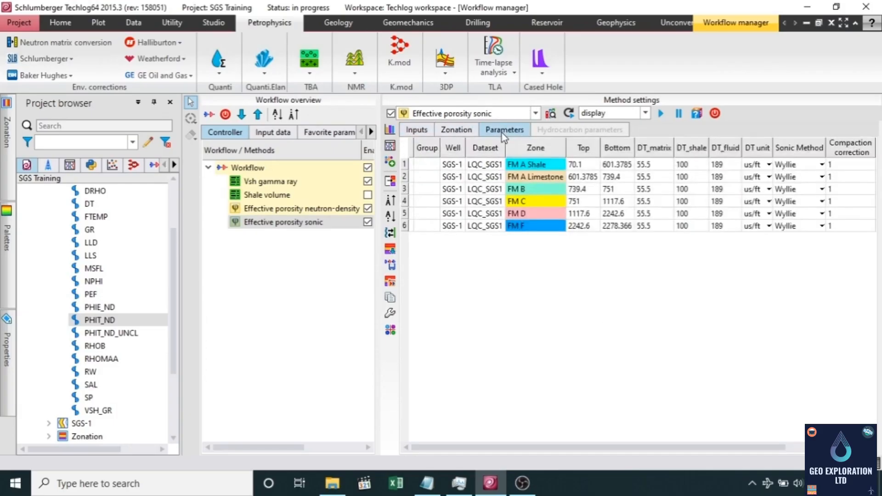
{"action": "left_click", "coordinate": [821, 167]}
{"action": "left_click", "coordinate": [822, 166]}
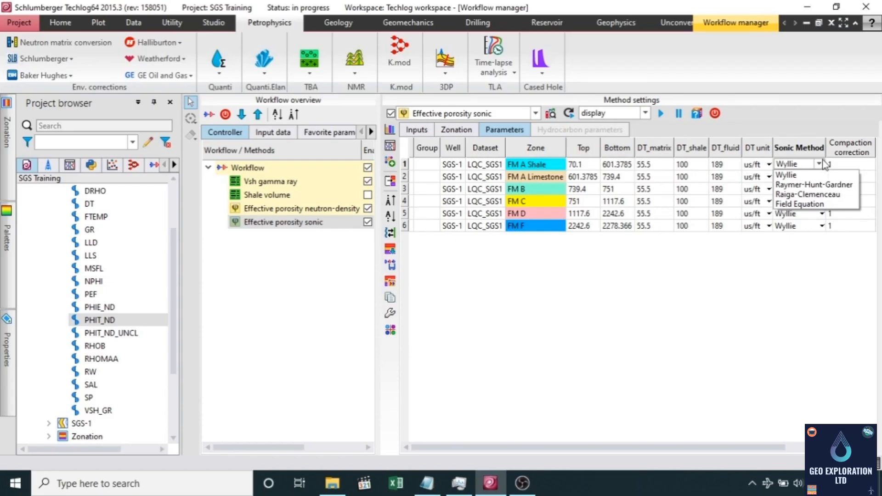
{"action": "left_click", "coordinate": [826, 165]}
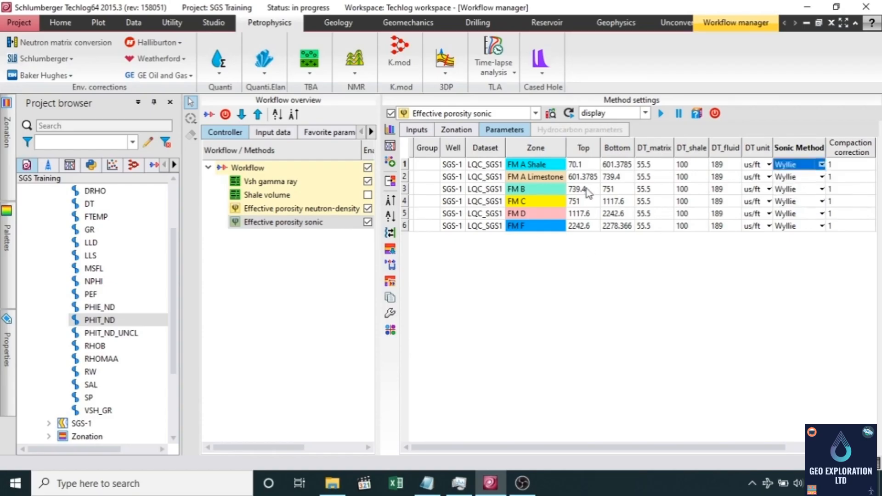
{"action": "left_click", "coordinate": [660, 113]}
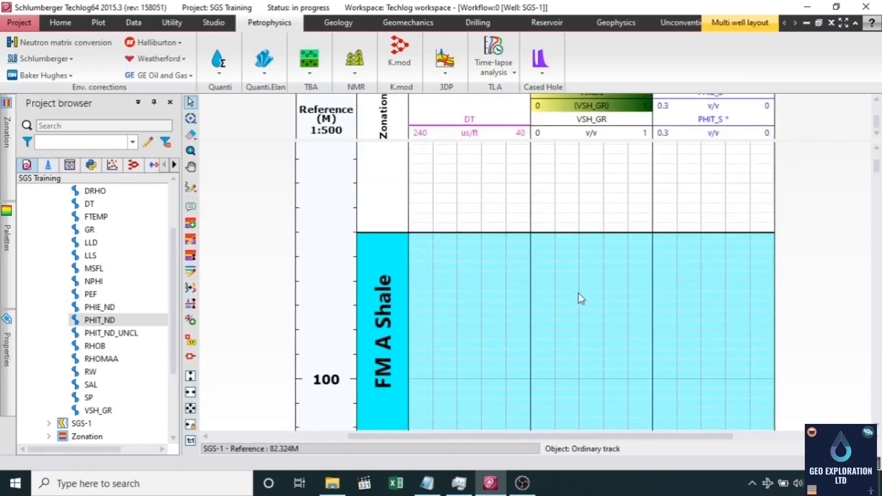
Step: Examine the PHIE_S and PHIT_S curves against DT and VSH_GR from FM A Shale into FM A Limestone
{"action": "scroll", "coordinate": [580, 300], "scroll_direction": "down", "scroll_amount": 8}
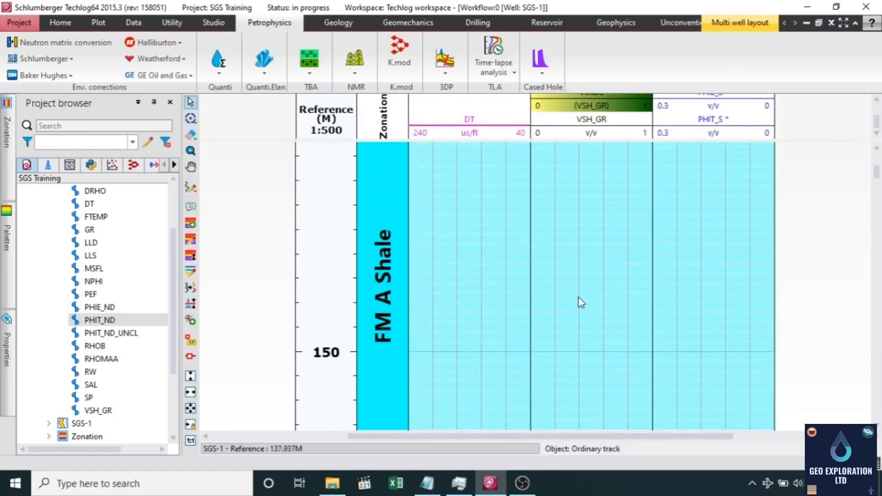
{"action": "scroll", "coordinate": [580, 301], "scroll_direction": "down", "scroll_amount": 3}
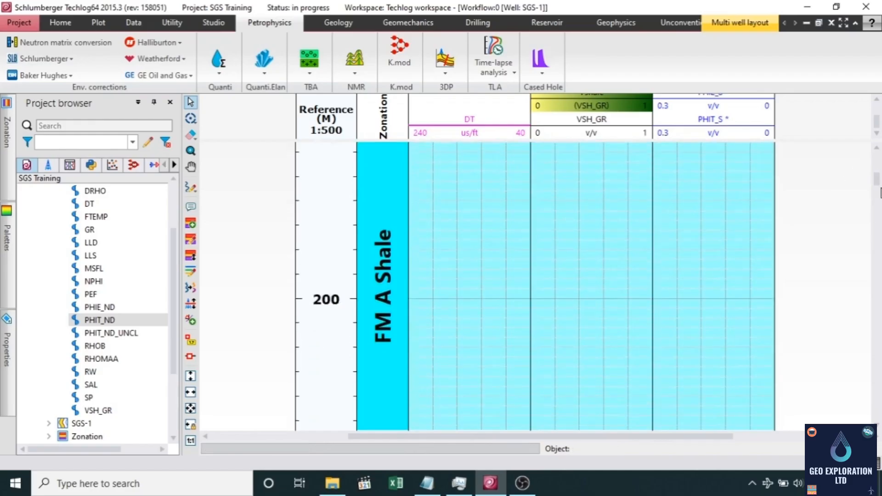
{"action": "left_click_drag", "start_coordinate": [877, 184], "coordinate": [878, 232]}
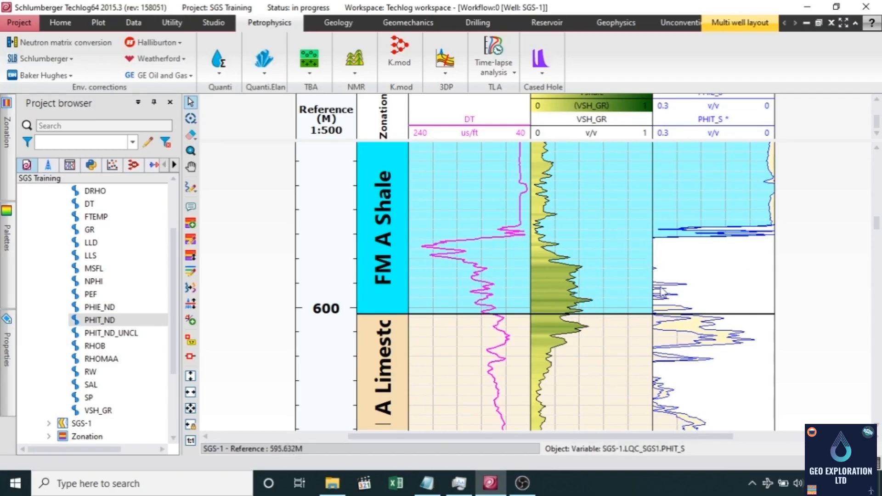
{"action": "scroll", "coordinate": [685, 294], "scroll_direction": "down", "scroll_amount": 3}
{"action": "scroll", "coordinate": [675, 320], "scroll_direction": "down", "scroll_amount": 6}
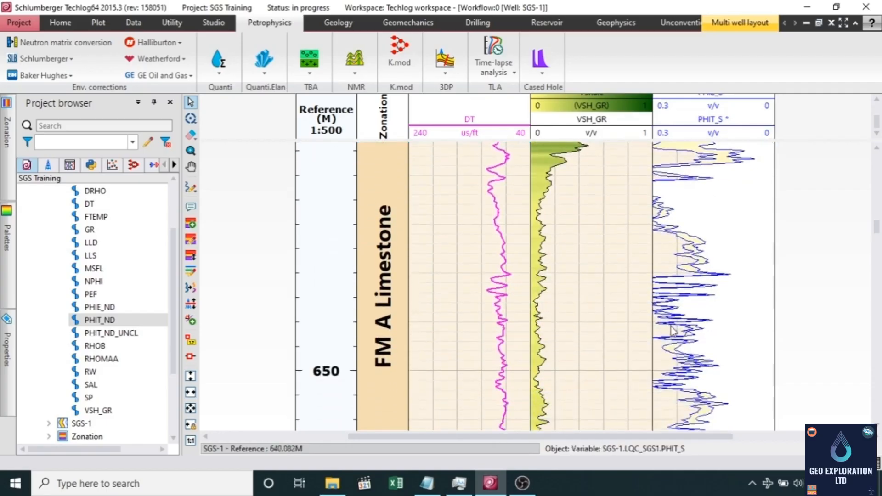
{"action": "scroll", "coordinate": [666, 350], "scroll_direction": "up", "scroll_amount": 4}
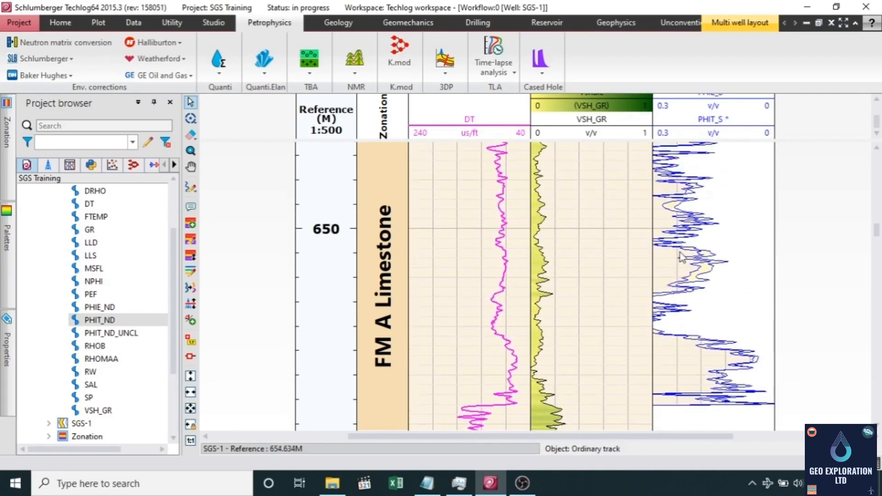
{"action": "scroll", "coordinate": [679, 257], "scroll_direction": "up", "scroll_amount": 3}
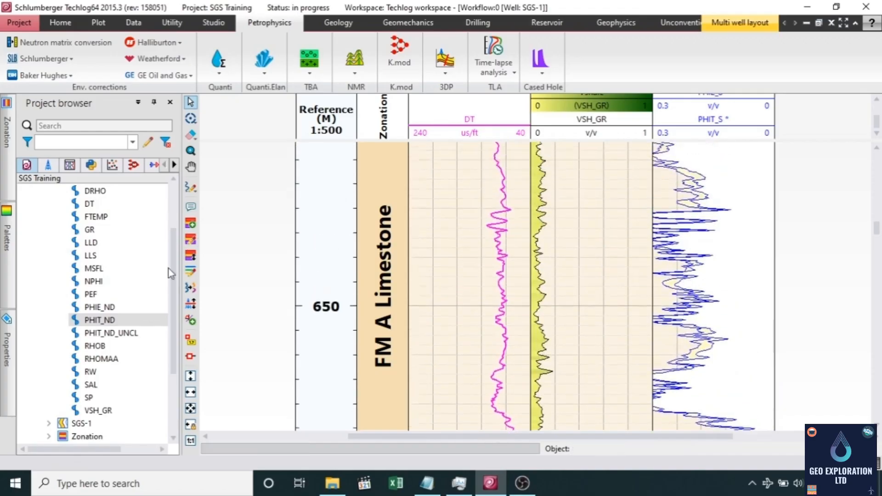
Step: Turn on the depth cursor with curve values and examine the sonic porosities from FM A Limestone down through FM B, FM C and FM D
{"action": "left_click", "coordinate": [190, 356]}
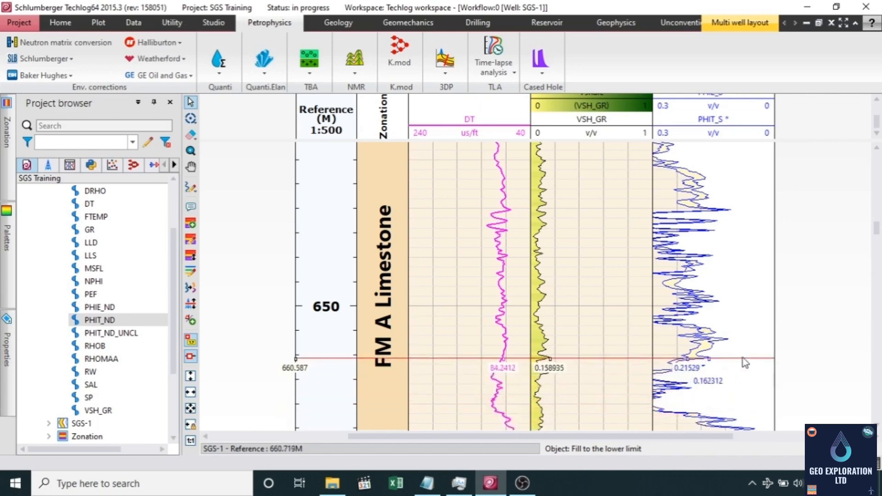
{"action": "scroll", "coordinate": [742, 363], "scroll_direction": "down", "scroll_amount": 5}
{"action": "scroll", "coordinate": [747, 360], "scroll_direction": "down", "scroll_amount": 4}
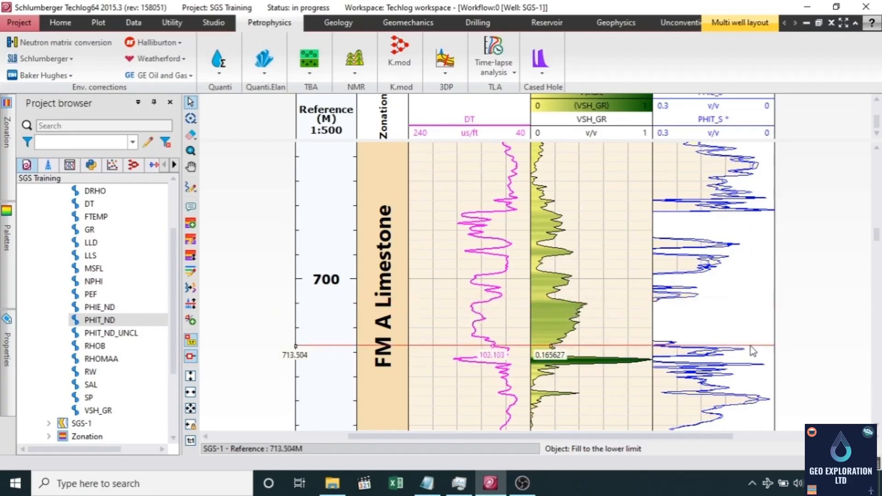
{"action": "scroll", "coordinate": [749, 347], "scroll_direction": "down", "scroll_amount": 10}
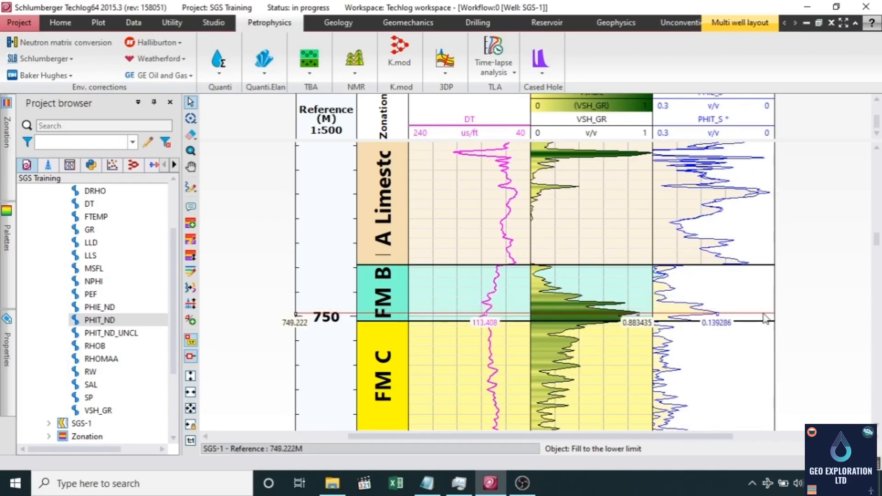
{"action": "scroll", "coordinate": [764, 314], "scroll_direction": "down", "scroll_amount": 4}
{"action": "scroll", "coordinate": [765, 319], "scroll_direction": "down", "scroll_amount": 9}
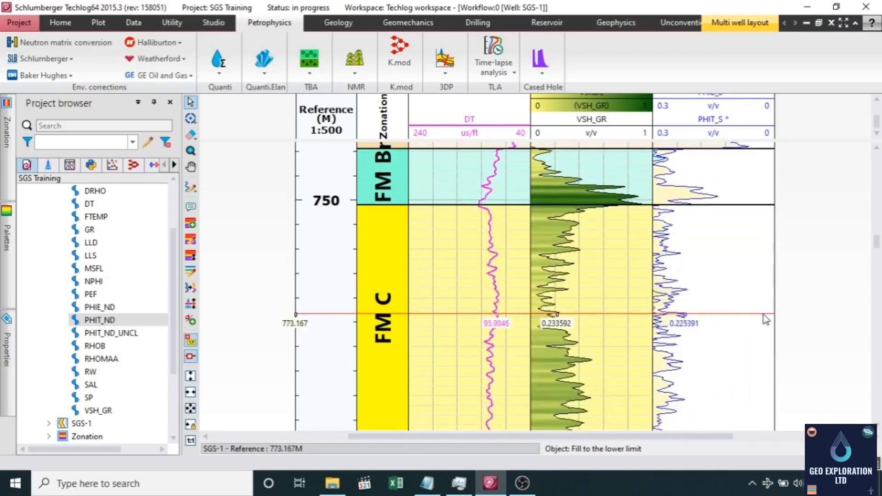
{"action": "scroll", "coordinate": [764, 319], "scroll_direction": "down", "scroll_amount": 9}
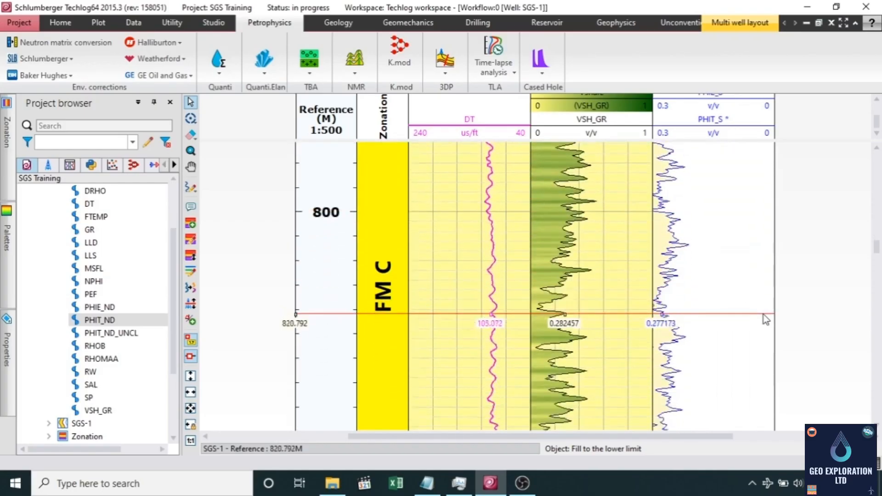
{"action": "scroll", "coordinate": [765, 320], "scroll_direction": "down", "scroll_amount": 11}
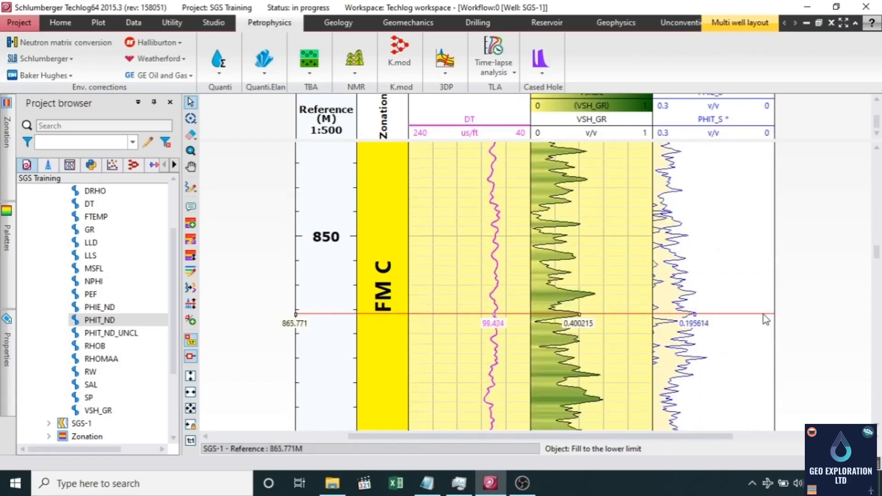
{"action": "scroll", "coordinate": [765, 320], "scroll_direction": "down", "scroll_amount": 10}
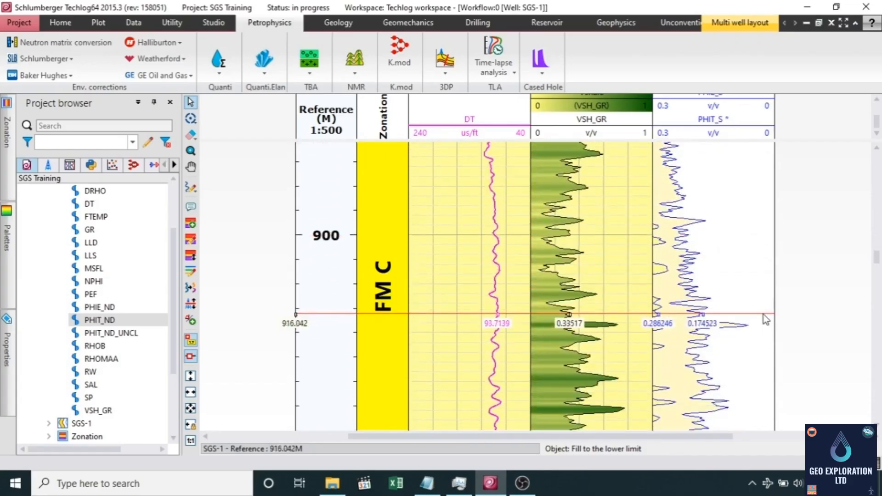
{"action": "scroll", "coordinate": [763, 316], "scroll_direction": "down", "scroll_amount": 11}
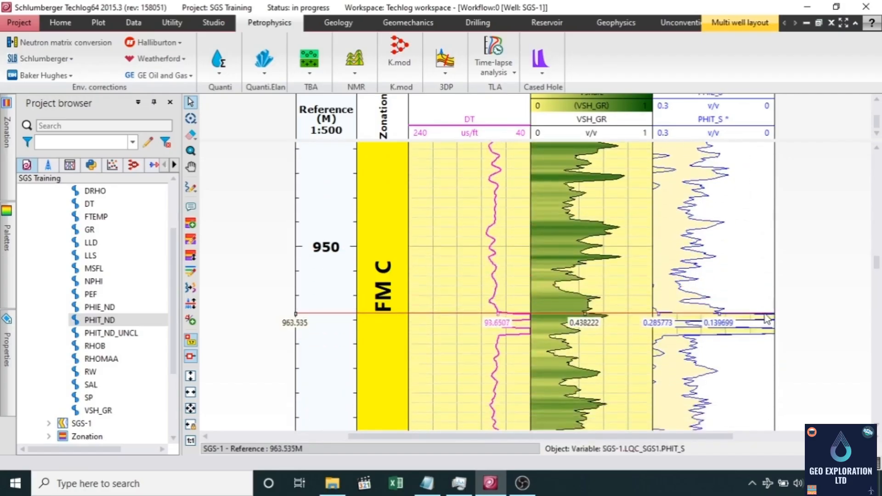
{"action": "scroll", "coordinate": [765, 318], "scroll_direction": "down", "scroll_amount": 12}
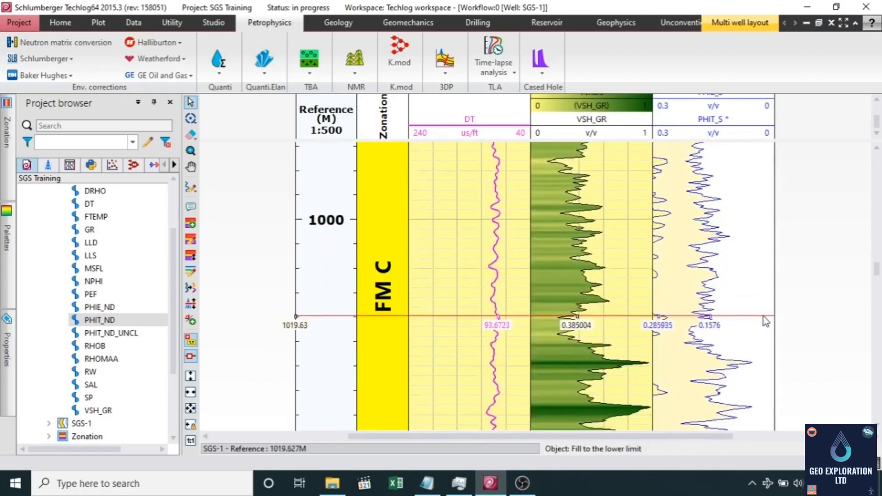
{"action": "scroll", "coordinate": [768, 321], "scroll_direction": "down", "scroll_amount": 12}
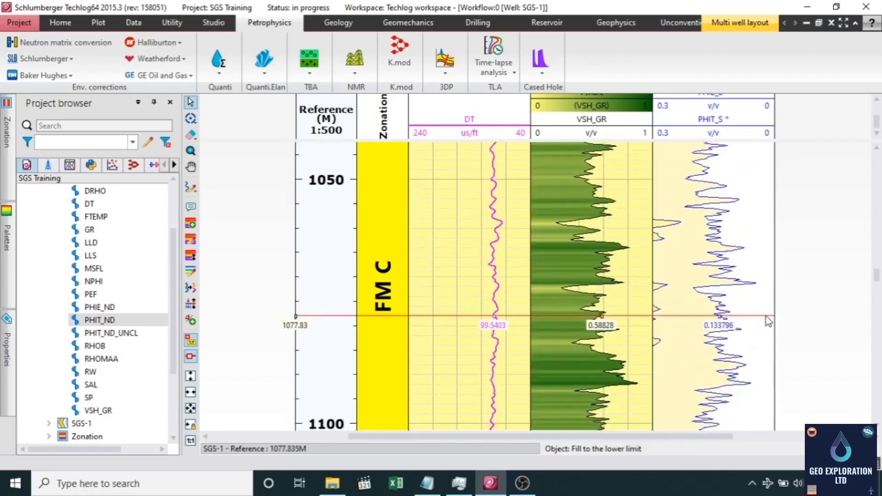
{"action": "scroll", "coordinate": [767, 321], "scroll_direction": "down", "scroll_amount": 12}
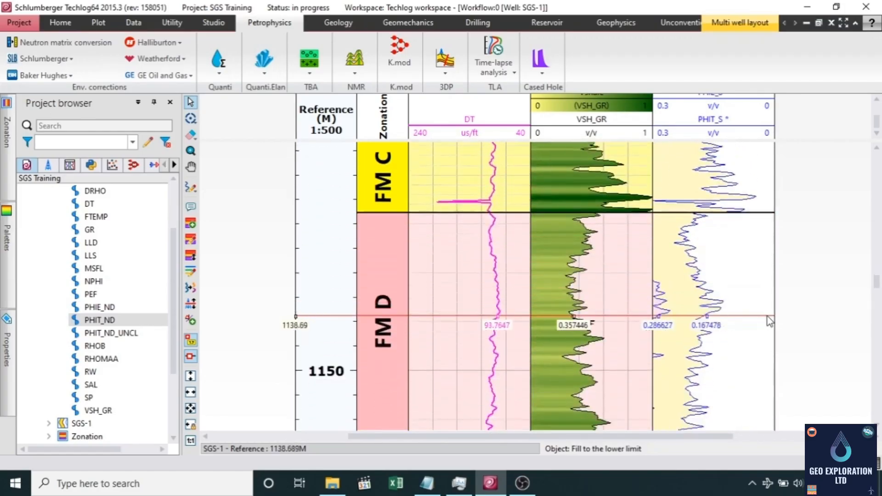
{"action": "scroll", "coordinate": [772, 320], "scroll_direction": "down", "scroll_amount": 10}
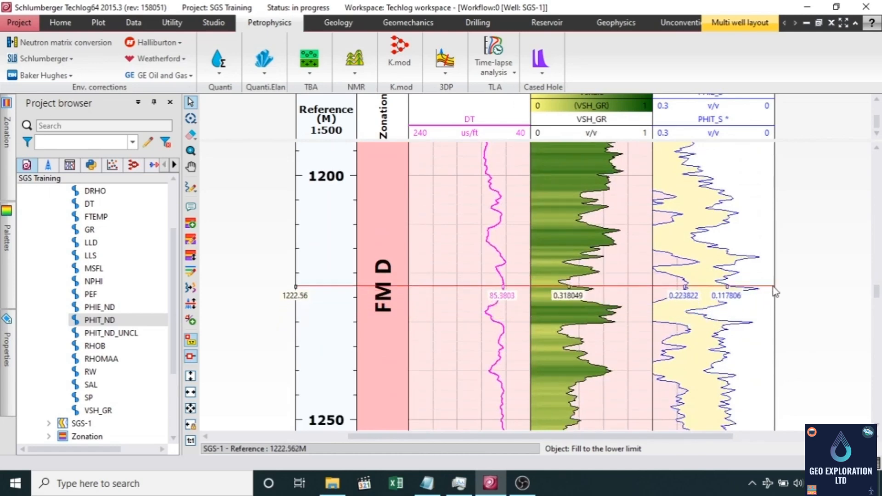
{"action": "scroll", "coordinate": [764, 319], "scroll_direction": "down", "scroll_amount": 8}
{"action": "scroll", "coordinate": [763, 338], "scroll_direction": "down", "scroll_amount": 5}
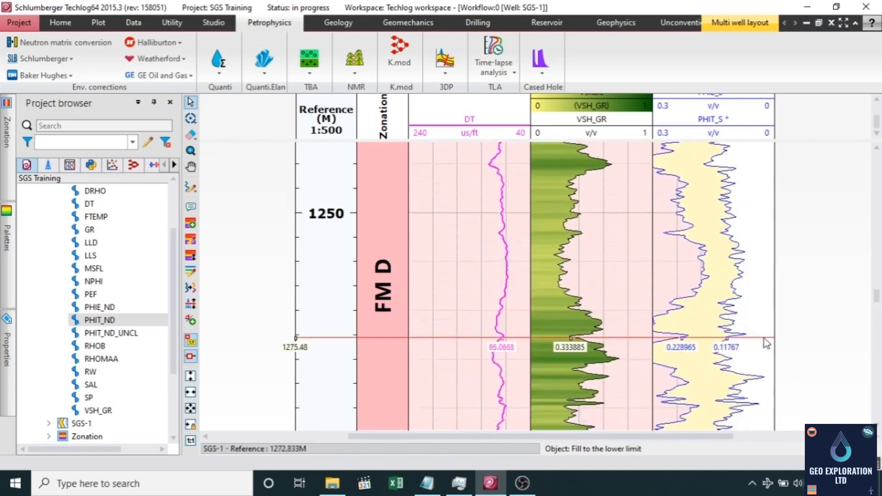
{"action": "scroll", "coordinate": [877, 304], "scroll_direction": "down", "scroll_amount": 5}
{"action": "left_click_drag", "start_coordinate": [878, 309], "coordinate": [880, 321]}
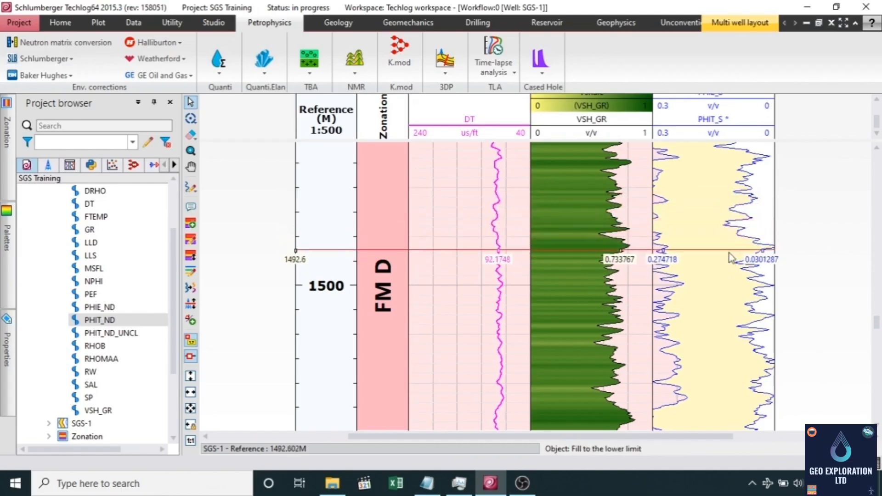
{"action": "scroll", "coordinate": [683, 303], "scroll_direction": "down", "scroll_amount": 6}
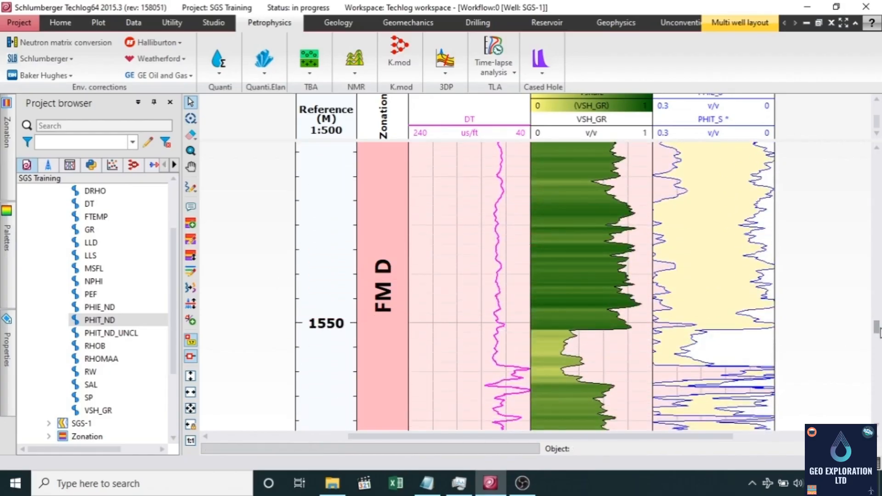
{"action": "left_click_drag", "start_coordinate": [878, 327], "coordinate": [879, 383]}
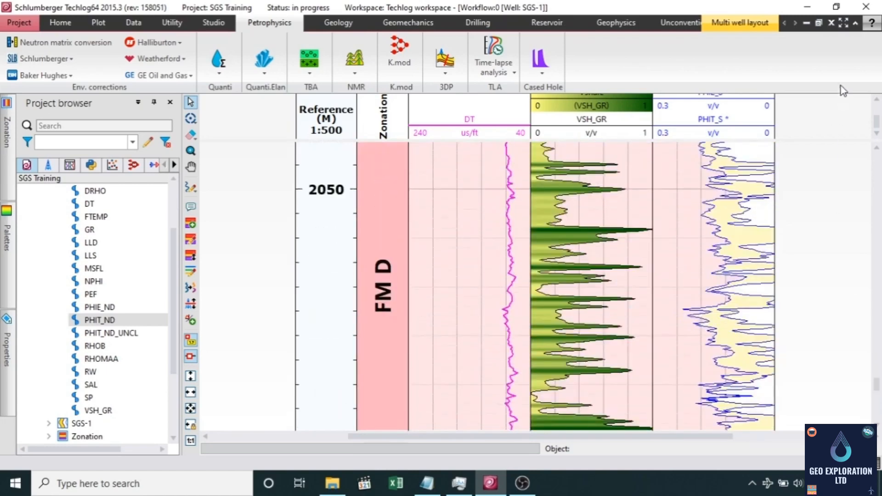
Step: Close the log layout without saving it, and run the Effective porosity sonic method with its output mode set to save
{"action": "left_click", "coordinate": [831, 22]}
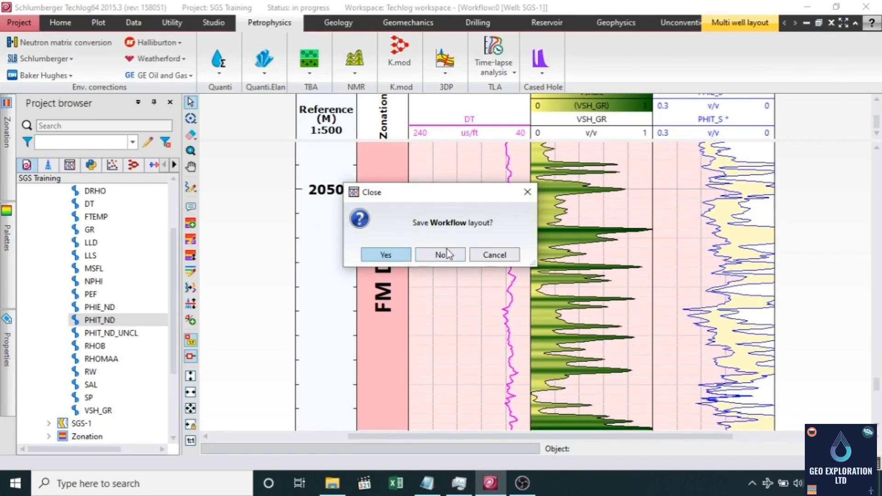
{"action": "left_click", "coordinate": [454, 253]}
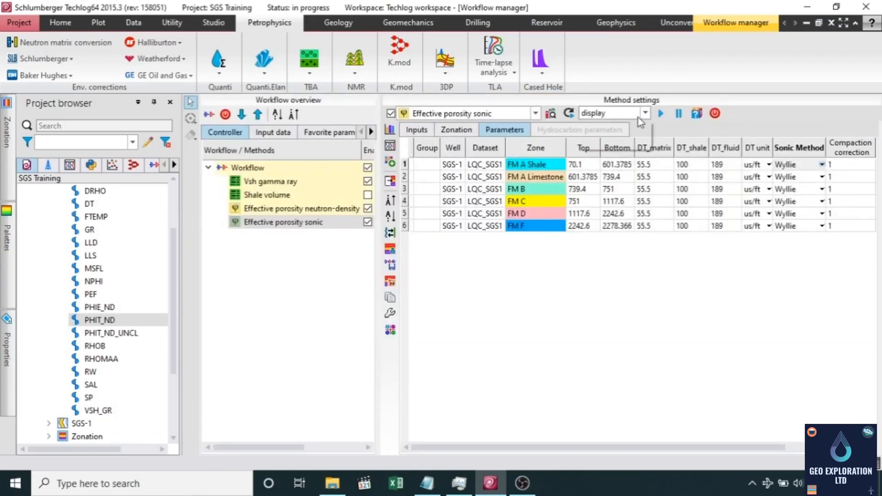
{"action": "left_click", "coordinate": [638, 117]}
{"action": "left_click", "coordinate": [605, 136]}
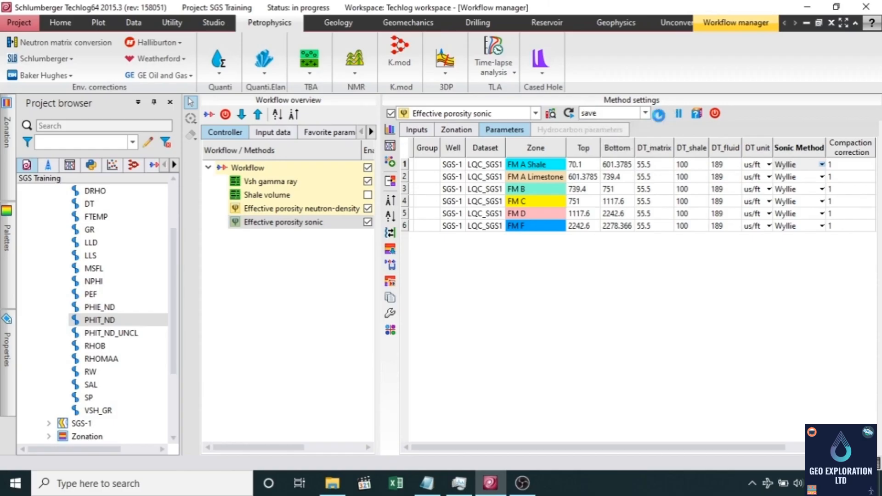
{"action": "left_click", "coordinate": [660, 115]}
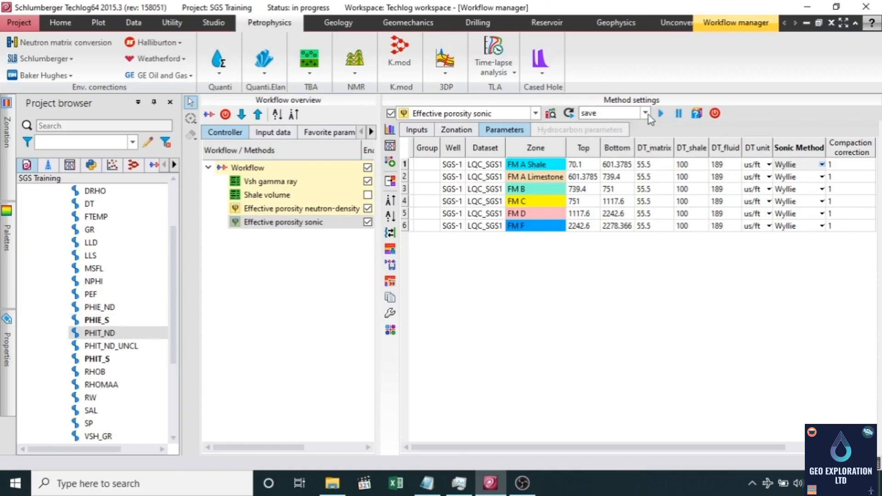
Step: Locate the saved PHIE_S and PHIT_S curves in the LQC_SGS1 dataset
{"action": "left_click", "coordinate": [98, 321]}
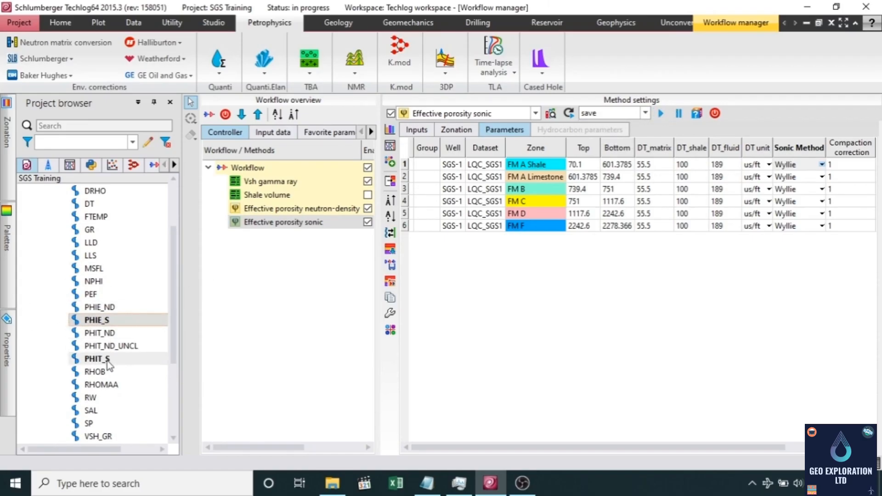
{"action": "left_click", "coordinate": [148, 358]}
{"action": "left_click", "coordinate": [247, 339]}
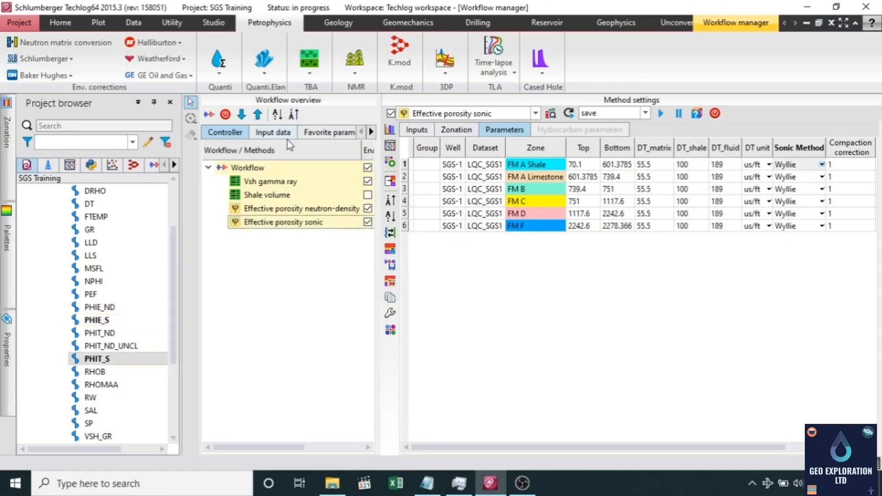
Step: Start a Final porosity method and clear its preassigned PHIE_D and PHIE_S porosity inputs
{"action": "left_click", "coordinate": [219, 64]}
{"action": "left_click", "coordinate": [454, 119]}
{"action": "mouse_move", "coordinate": [548, 272]}
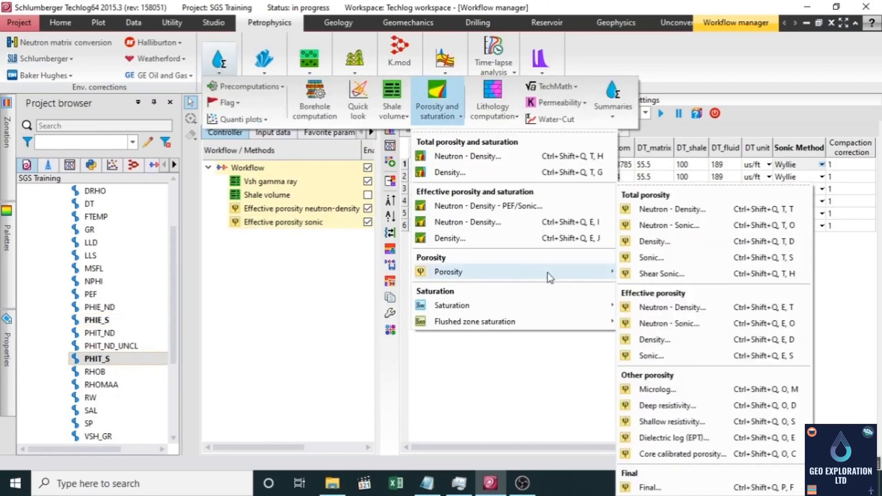
{"action": "left_click", "coordinate": [687, 489]}
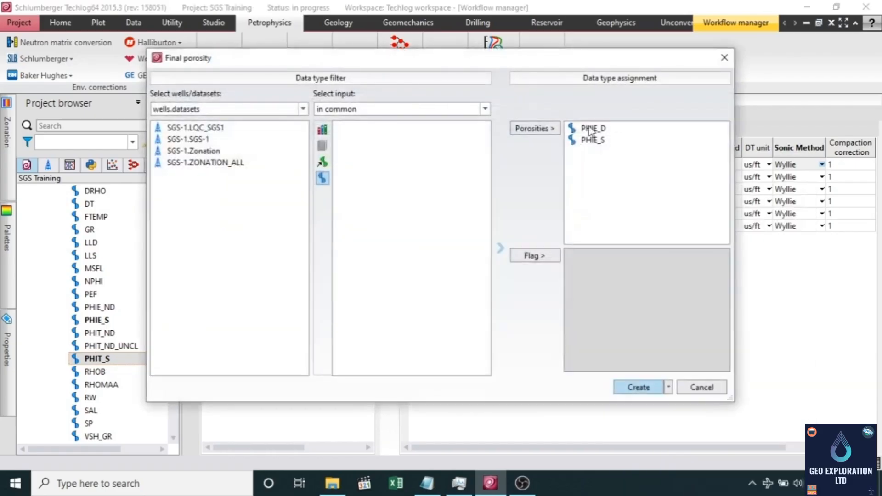
{"action": "double_click", "coordinate": [597, 133]}
{"action": "double_click", "coordinate": [598, 131]}
Step: Assign PHIE_ND and PHIE_S from SGS-1.LQC_SGS1 as the porosities and create the Final porosity method
{"action": "left_click", "coordinate": [200, 129]}
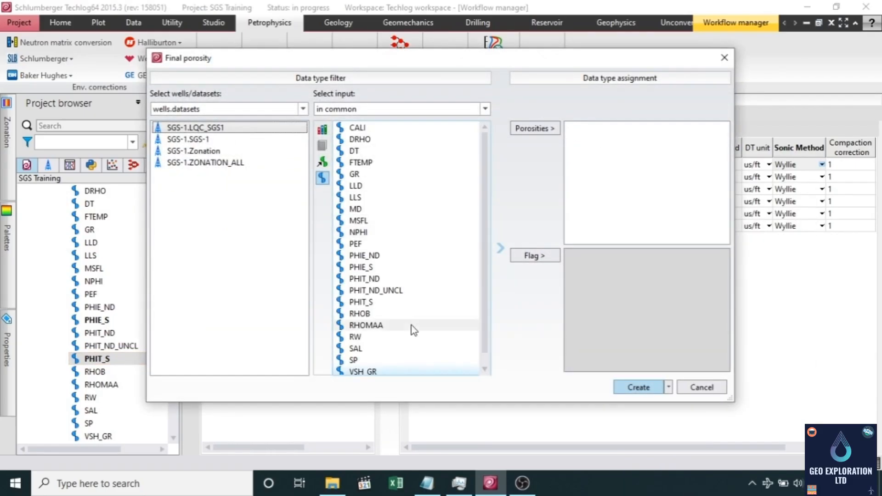
{"action": "double_click", "coordinate": [374, 256]}
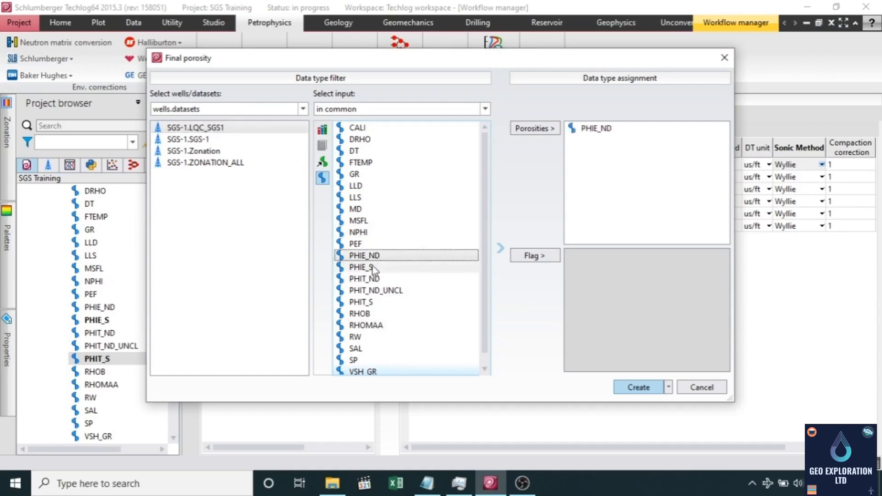
{"action": "double_click", "coordinate": [373, 266]}
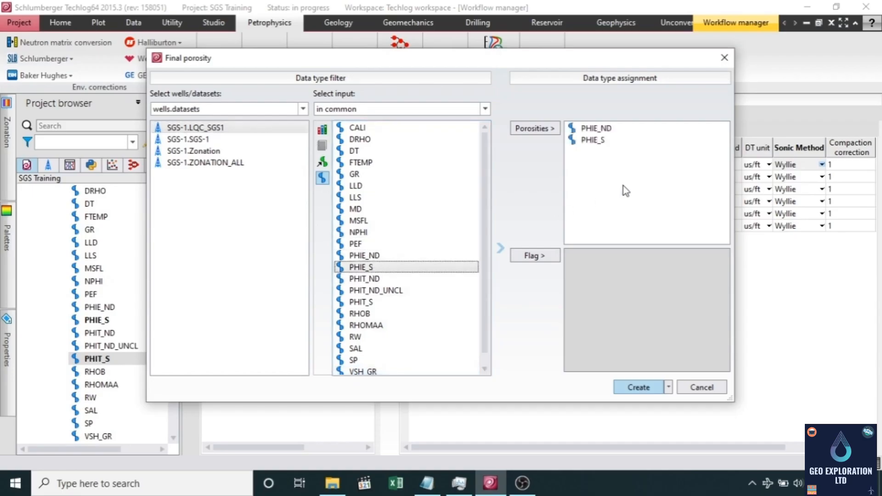
{"action": "left_click", "coordinate": [635, 388]}
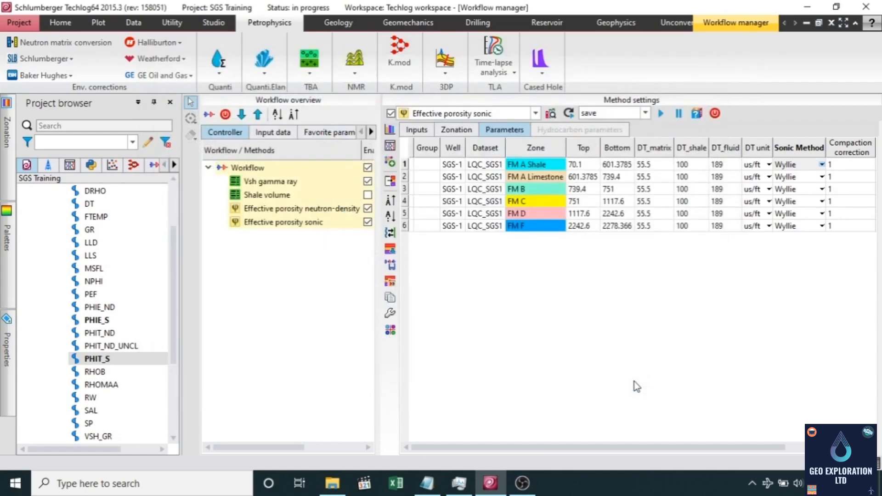
Step: Review the zonation and parameters of the Final porosity method, and run it with its output mode set to display
{"action": "left_click", "coordinate": [458, 132]}
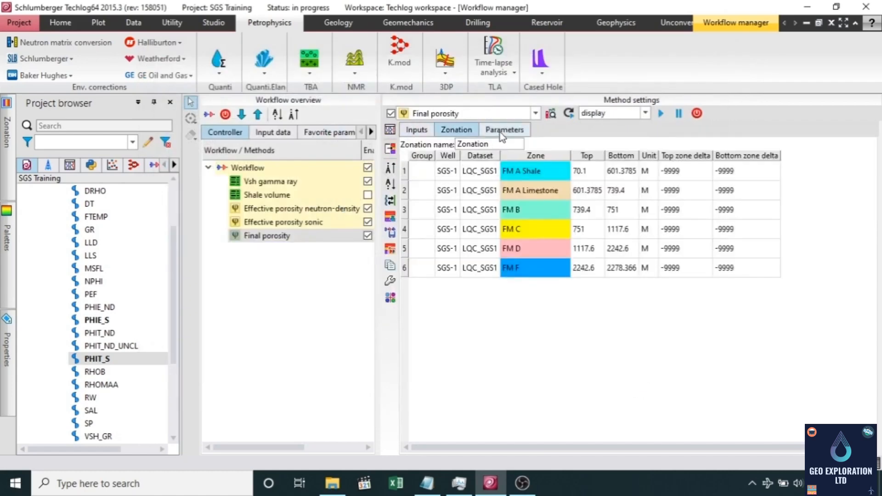
{"action": "left_click", "coordinate": [502, 131]}
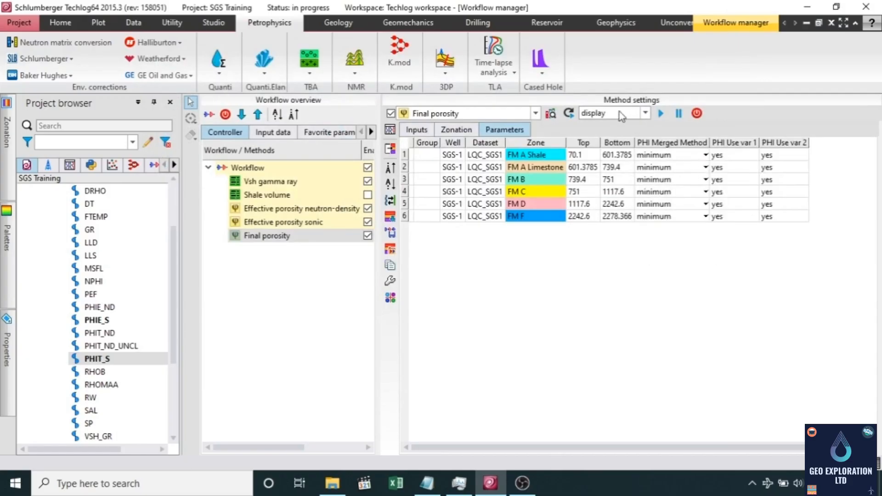
{"action": "left_click", "coordinate": [635, 115]}
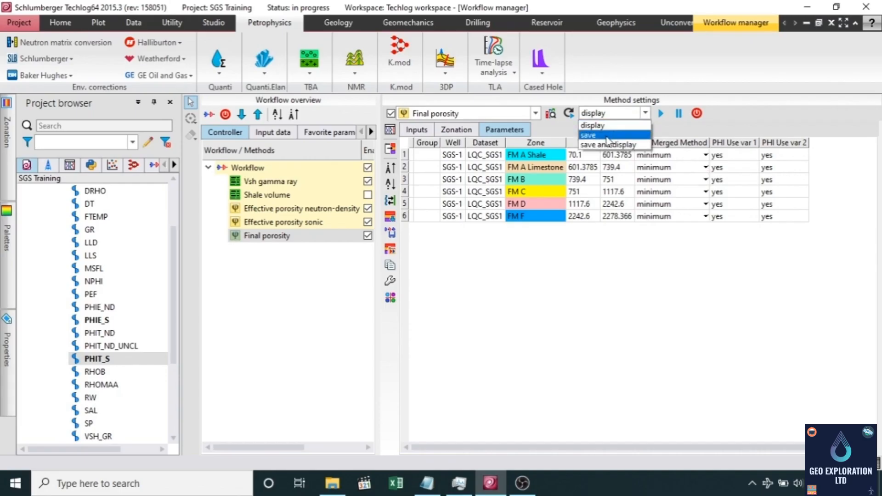
{"action": "left_click", "coordinate": [609, 126]}
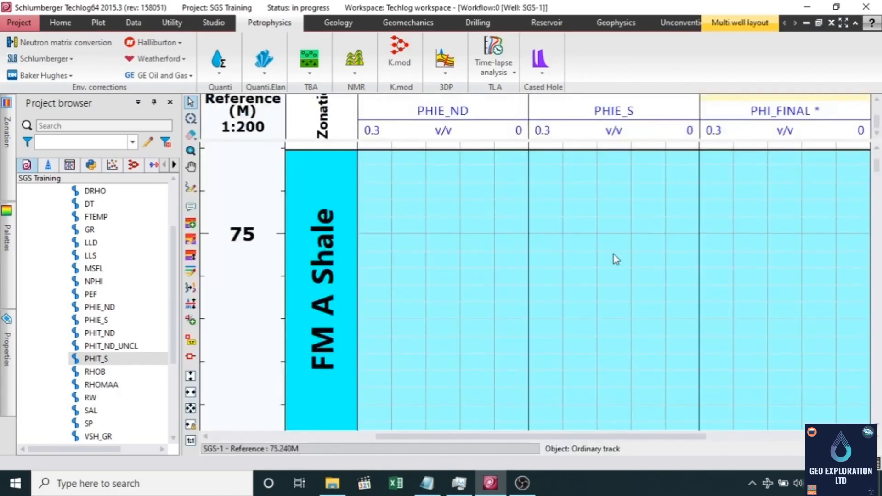
Step: Examine the PHI_FINAL curve against PHIE_ND and PHIE_S from FM A Shale down through FM D, with the layout shown at 1:1
{"action": "scroll", "coordinate": [433, 180], "scroll_direction": "down", "scroll_amount": 3}
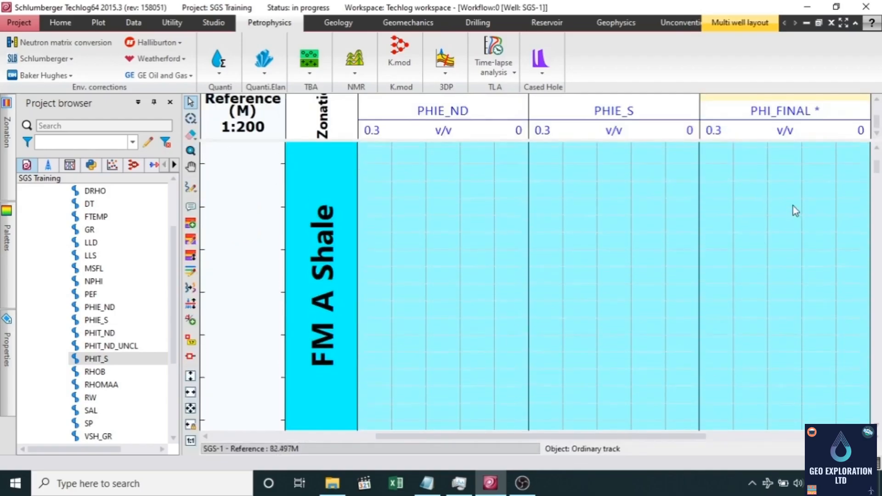
{"action": "left_click_drag", "start_coordinate": [878, 172], "coordinate": [879, 237]}
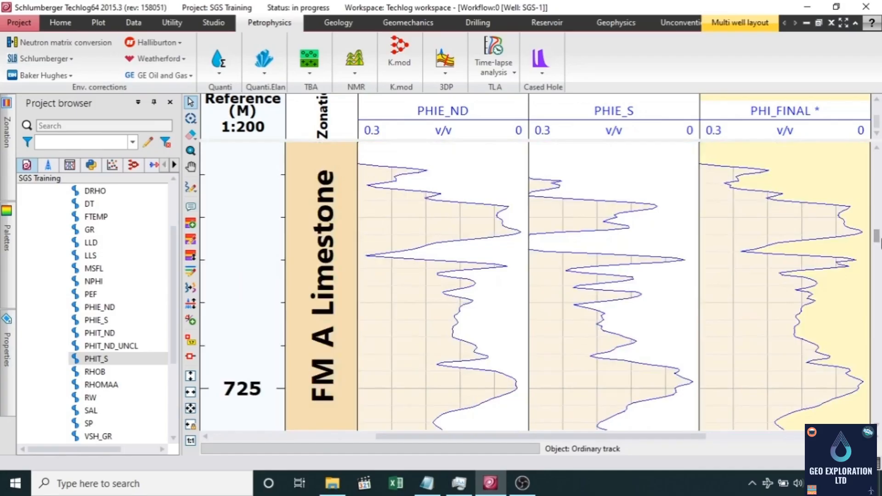
{"action": "scroll", "coordinate": [774, 326], "scroll_direction": "down", "scroll_amount": 3}
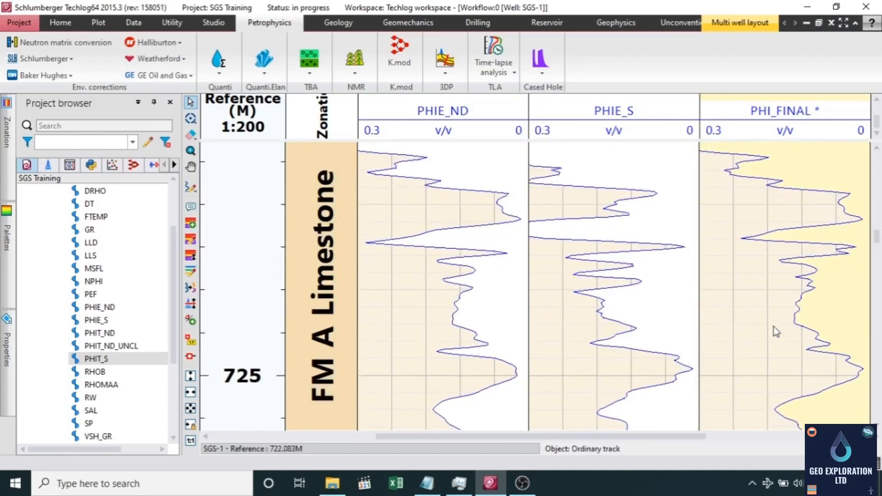
{"action": "scroll", "coordinate": [813, 346], "scroll_direction": "down", "scroll_amount": 9}
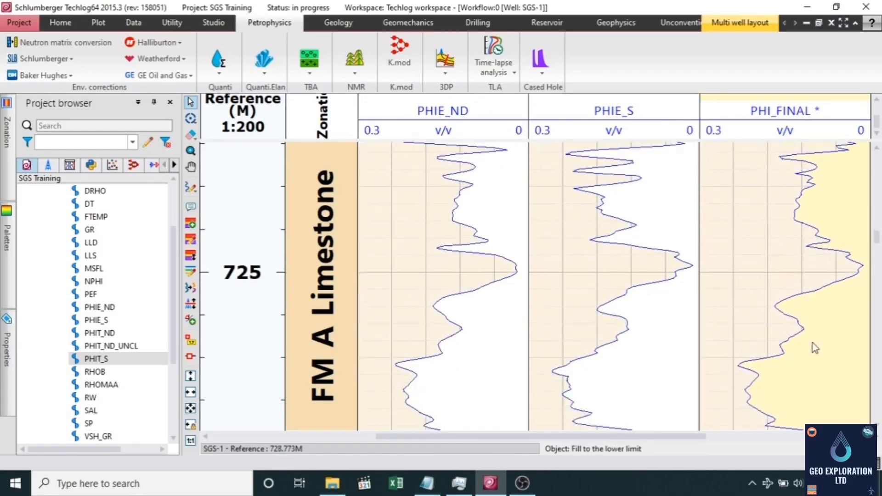
{"action": "scroll", "coordinate": [814, 347], "scroll_direction": "down", "scroll_amount": 10}
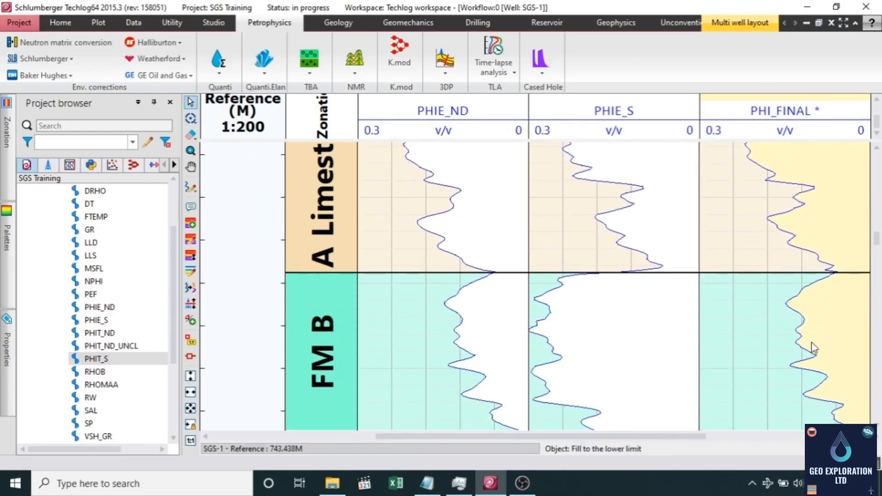
{"action": "scroll", "coordinate": [814, 342], "scroll_direction": "down", "scroll_amount": 10}
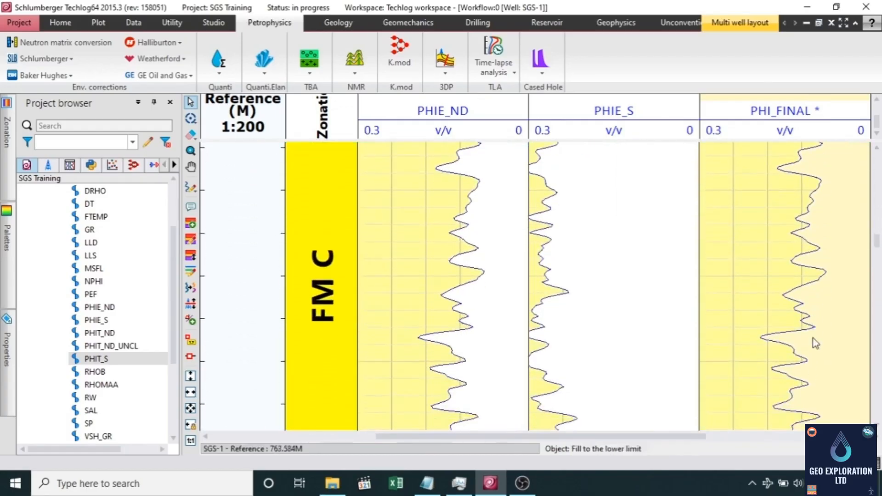
{"action": "scroll", "coordinate": [813, 340], "scroll_direction": "down", "scroll_amount": 2}
{"action": "left_click_drag", "start_coordinate": [877, 244], "coordinate": [877, 275]}
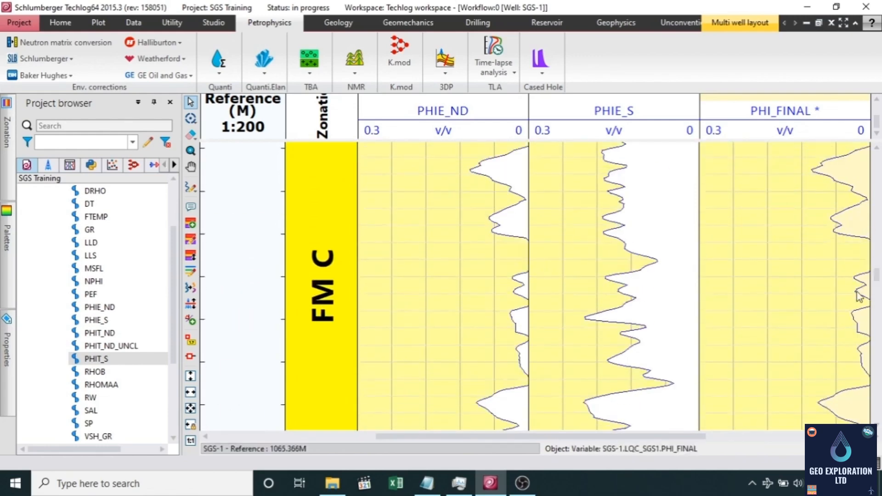
{"action": "left_click_drag", "start_coordinate": [877, 277], "coordinate": [879, 403]}
{"action": "left_click", "coordinate": [190, 439]}
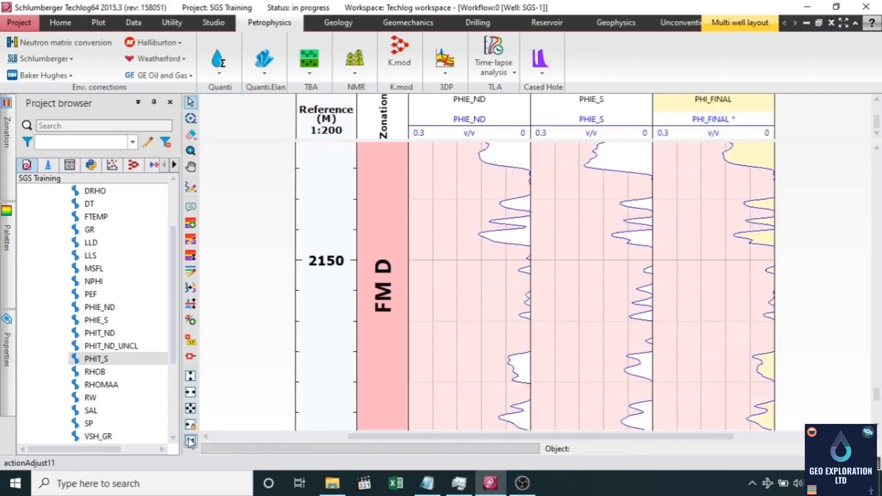
{"action": "scroll", "coordinate": [459, 312], "scroll_direction": "down", "scroll_amount": 5}
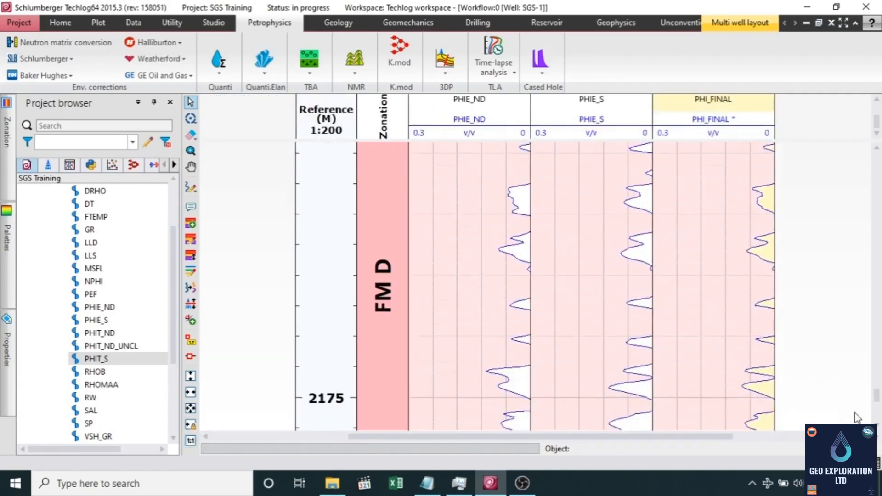
Step: Compare PHI_FINAL with PHIE_ND and PHIE_S again in FM C and around the FM A Shale and FM A Limestone boundary
{"action": "left_click_drag", "start_coordinate": [877, 398], "coordinate": [872, 247]}
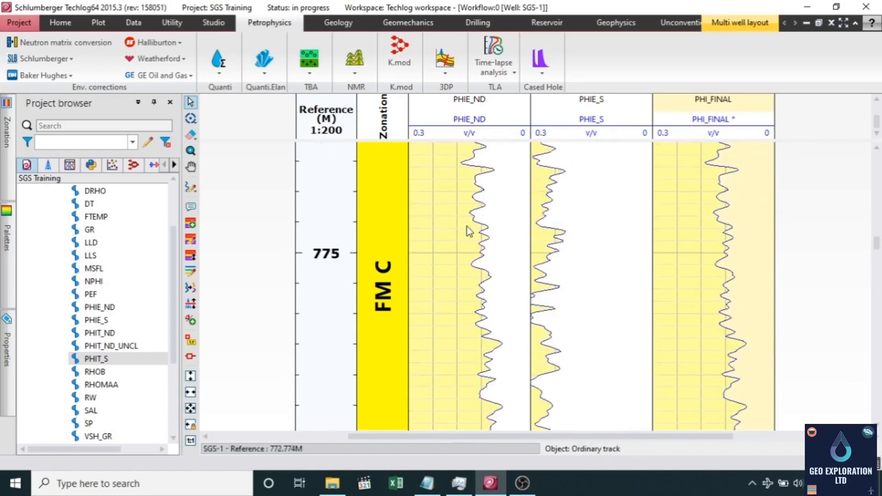
{"action": "left_click_drag", "start_coordinate": [879, 247], "coordinate": [878, 227]}
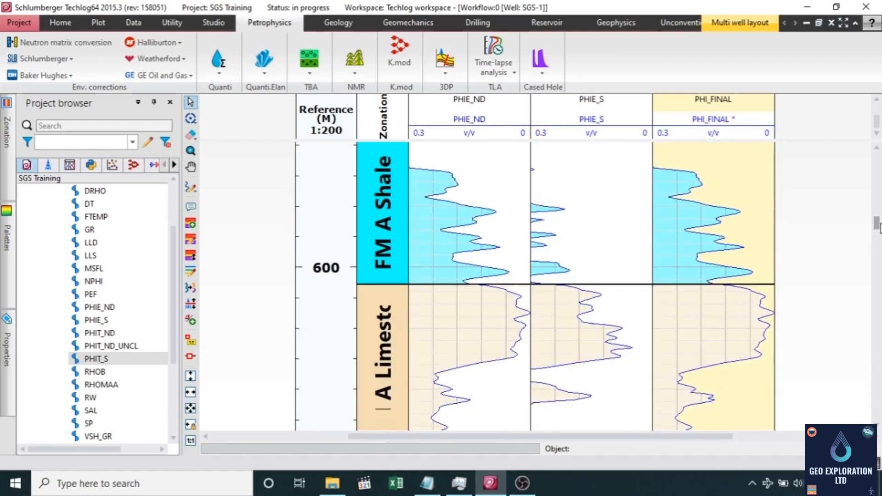
{"action": "scroll", "coordinate": [632, 258], "scroll_direction": "up", "scroll_amount": 5}
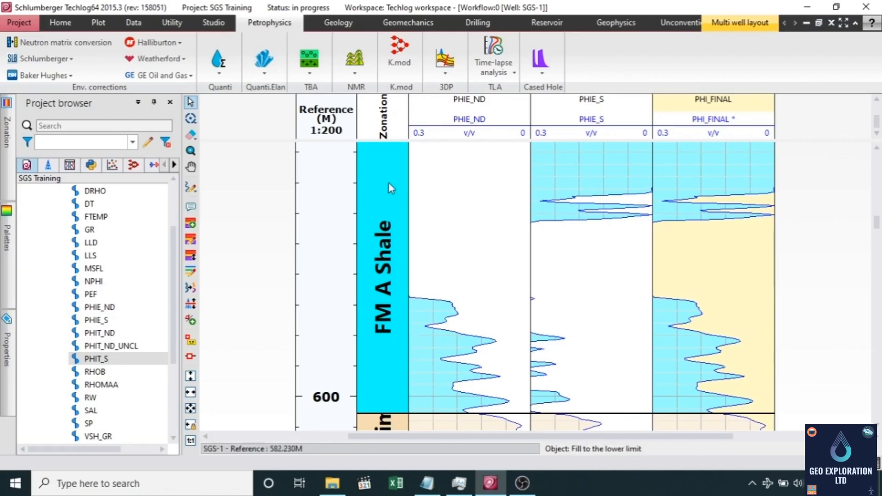
{"action": "scroll", "coordinate": [542, 339], "scroll_direction": "down", "scroll_amount": 6}
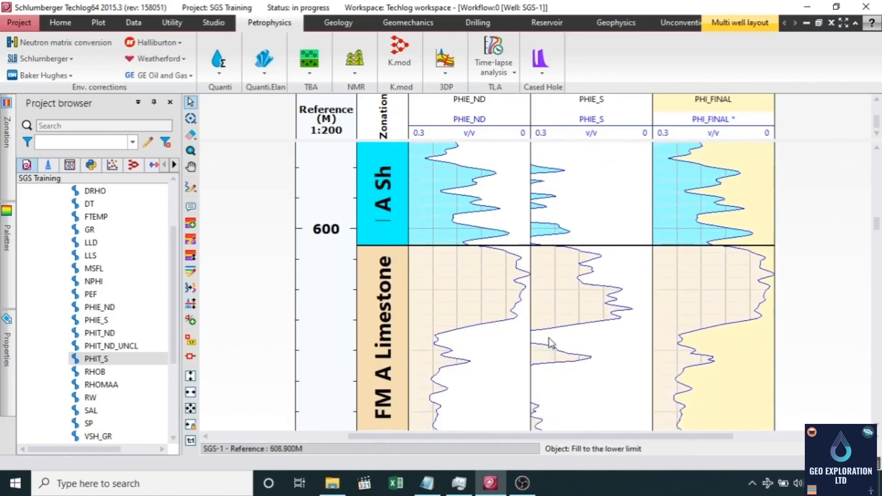
{"action": "scroll", "coordinate": [549, 338], "scroll_direction": "up", "scroll_amount": 2}
{"action": "scroll", "coordinate": [540, 368], "scroll_direction": "down", "scroll_amount": 6}
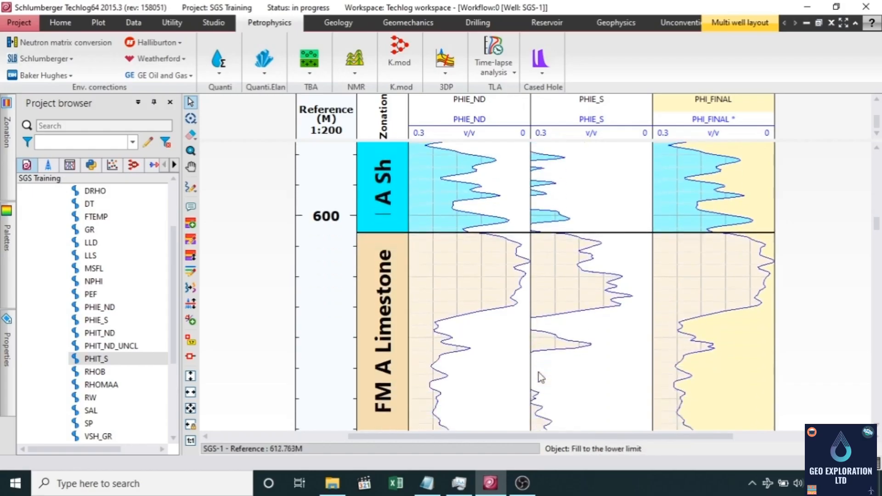
{"action": "scroll", "coordinate": [693, 372], "scroll_direction": "down", "scroll_amount": 6}
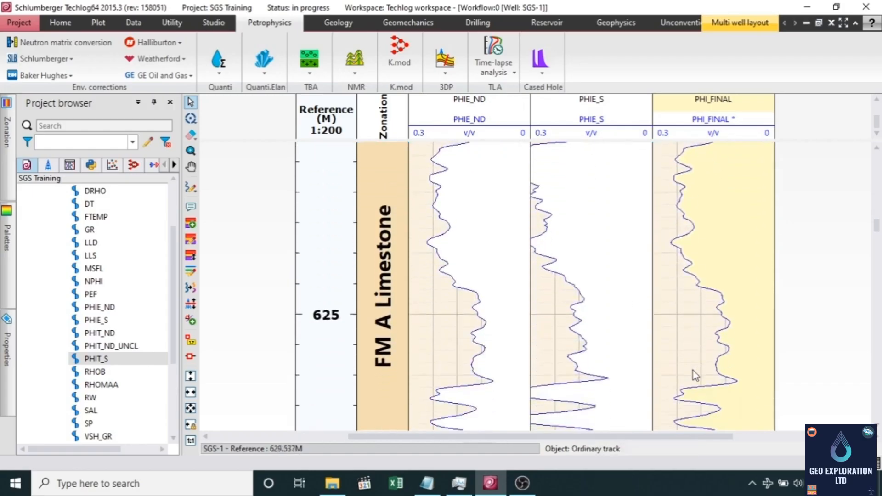
{"action": "scroll", "coordinate": [694, 371], "scroll_direction": "up", "scroll_amount": 5}
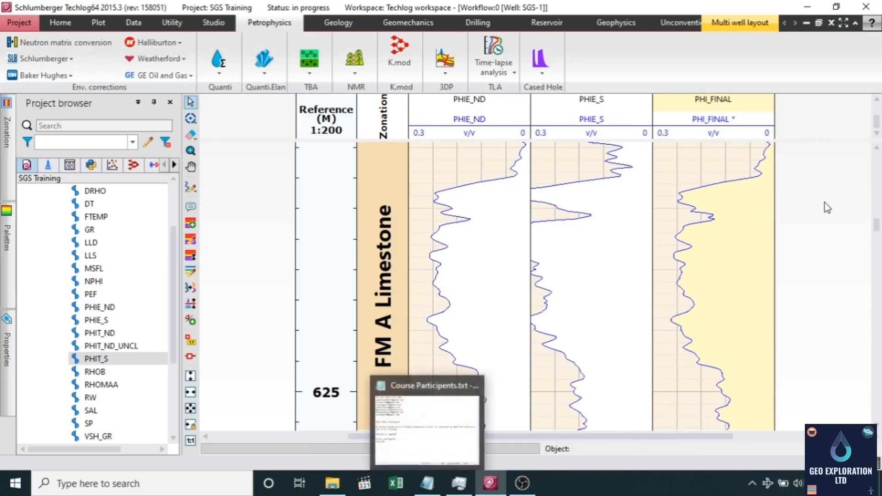
Step: Close the log layout without saving it, and run the Final porosity method with its output mode set to save
{"action": "left_click", "coordinate": [831, 24]}
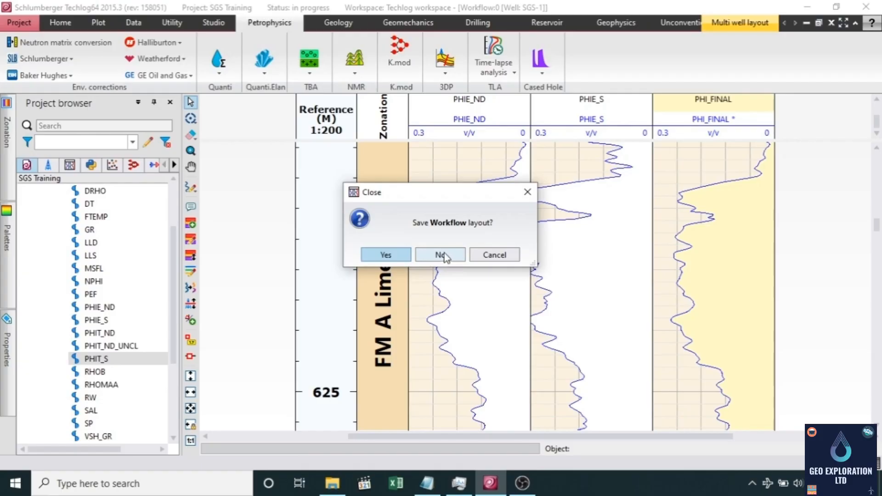
{"action": "left_click", "coordinate": [442, 255]}
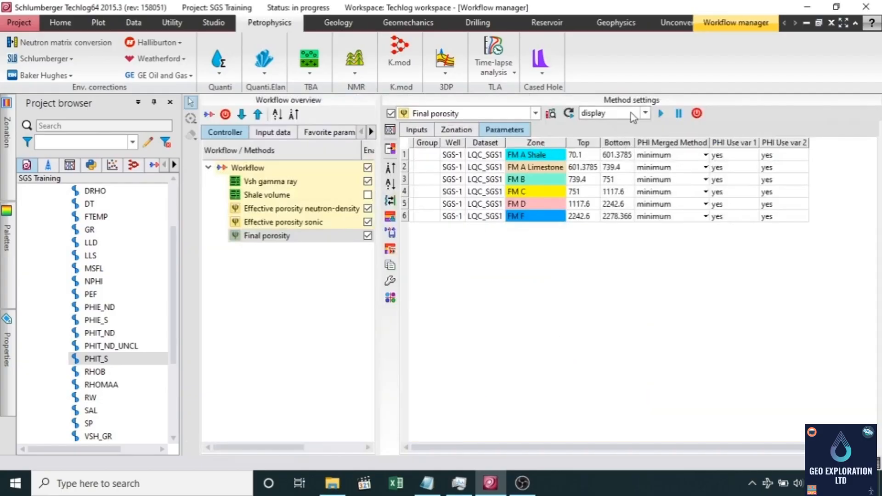
{"action": "left_click", "coordinate": [631, 115]}
{"action": "left_click", "coordinate": [605, 136]}
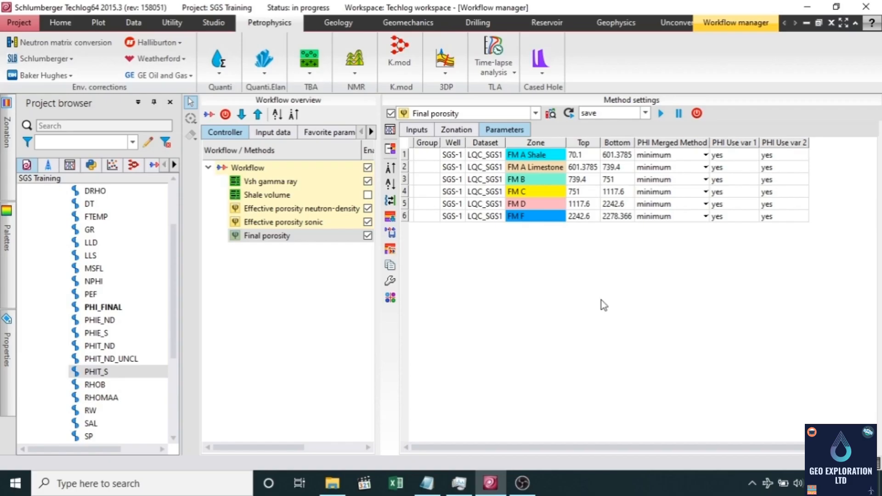
Step: Start an Archie water saturation computation and clear its preassigned formation resistivity and porosity inputs
{"action": "left_click", "coordinate": [220, 78]}
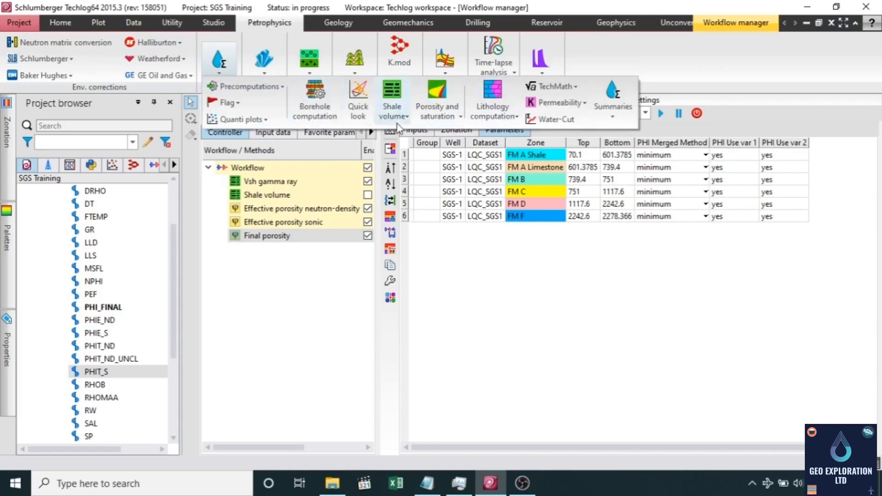
{"action": "left_click", "coordinate": [451, 120]}
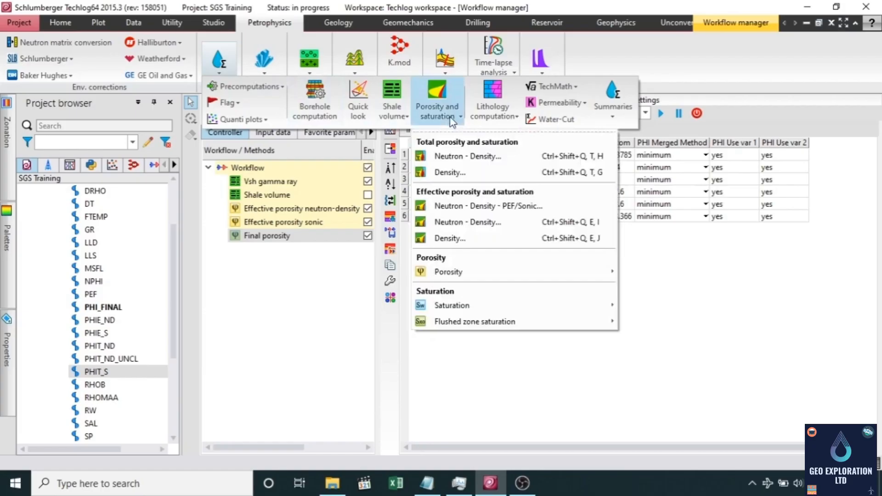
{"action": "mouse_move", "coordinate": [527, 308]}
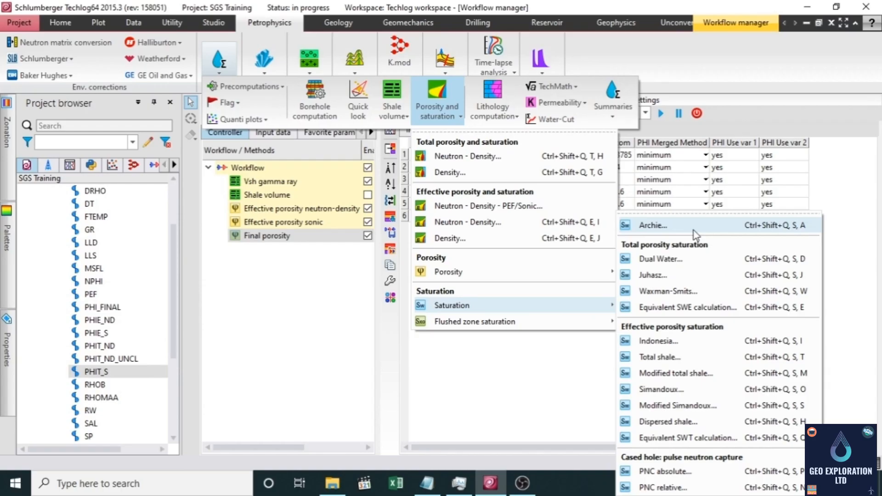
{"action": "left_click", "coordinate": [694, 230]}
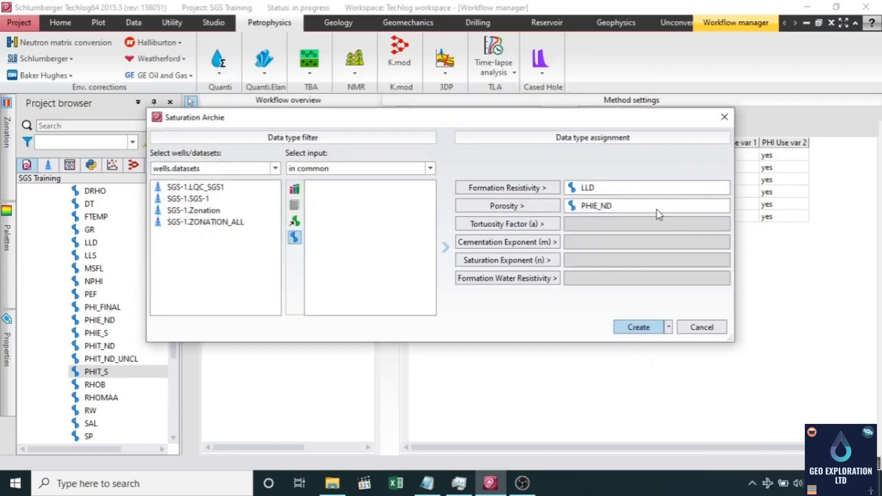
{"action": "double_click", "coordinate": [637, 189]}
{"action": "double_click", "coordinate": [636, 205]}
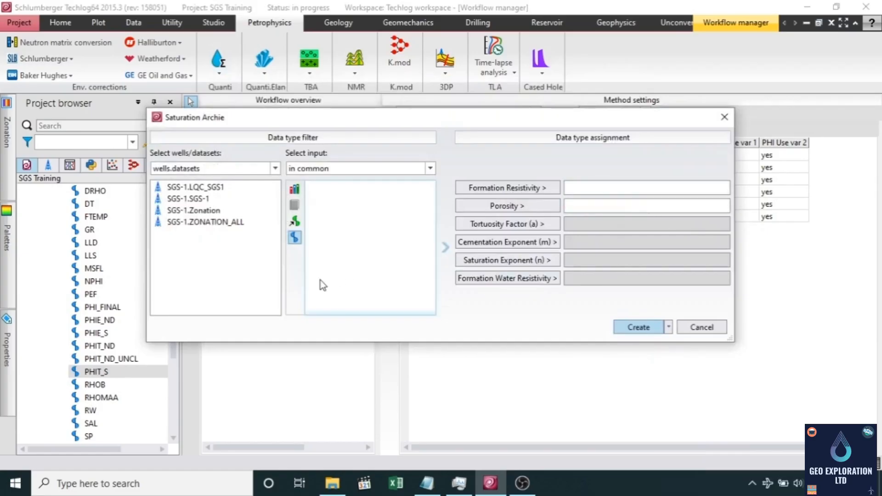
Step: From the SGS-1.LQC_SGS1 dataset, assign LLD as formation resistivity and PHI_FINAL as porosity
{"action": "left_click", "coordinate": [194, 187]}
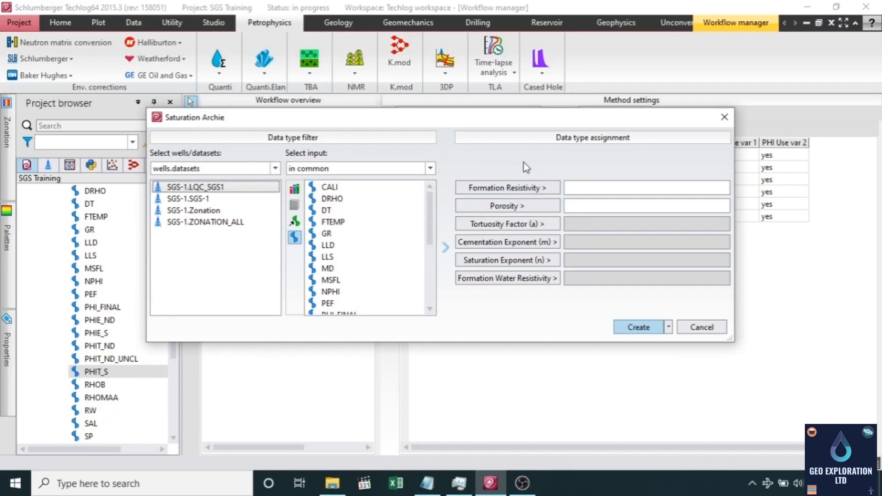
{"action": "left_click", "coordinate": [340, 248]}
{"action": "left_click", "coordinate": [542, 186]}
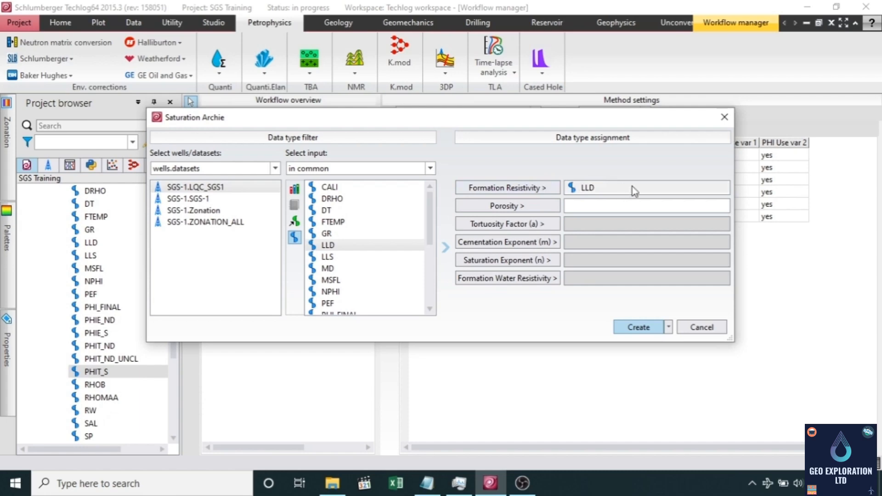
{"action": "scroll", "coordinate": [363, 234], "scroll_direction": "down", "scroll_amount": 1}
{"action": "scroll", "coordinate": [364, 235], "scroll_direction": "down", "scroll_amount": 1}
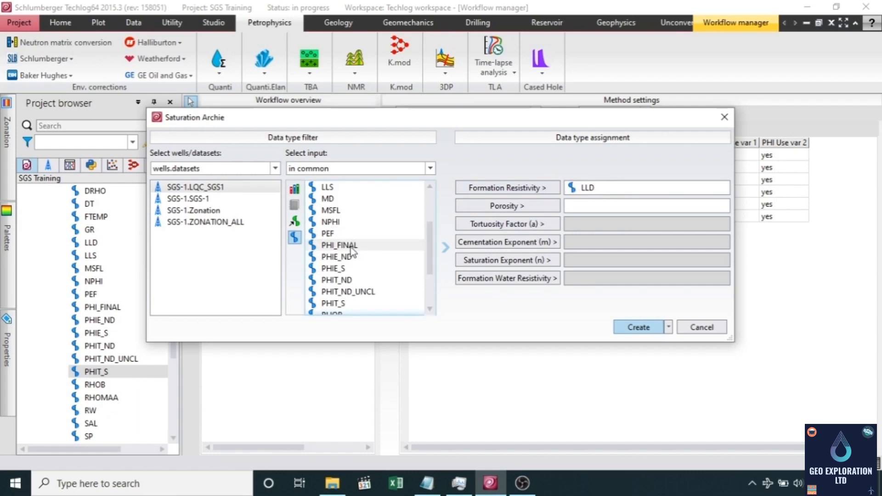
{"action": "left_click", "coordinate": [351, 246]}
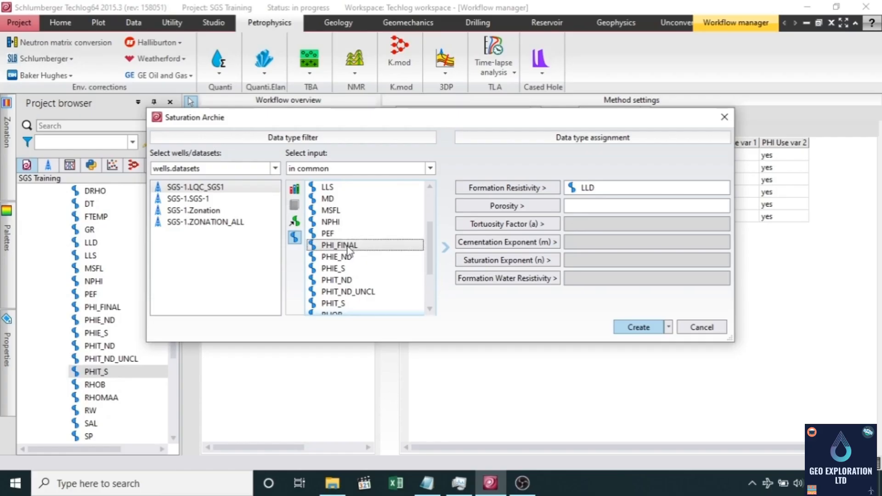
{"action": "left_click", "coordinate": [531, 206]}
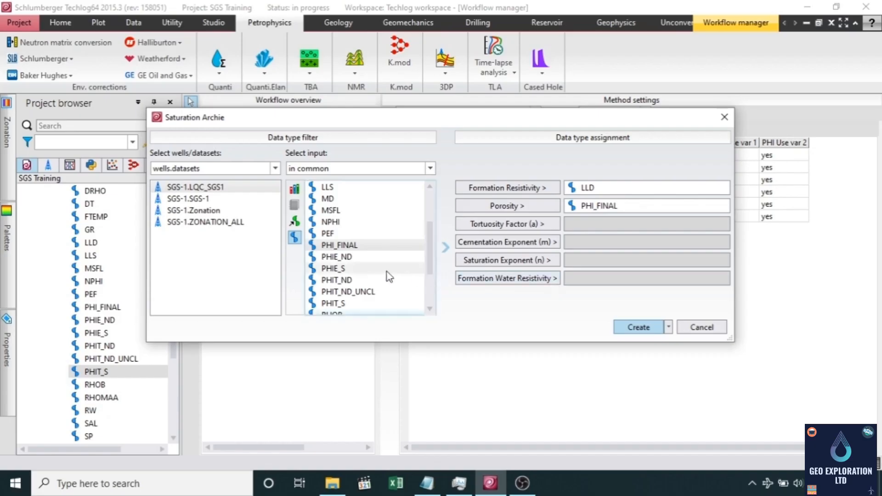
Step: Assign the RW curve as formation water resistivity and create the Saturation Archie method
{"action": "scroll", "coordinate": [385, 272], "scroll_direction": "down", "scroll_amount": 1}
{"action": "scroll", "coordinate": [385, 271], "scroll_direction": "down", "scroll_amount": 1}
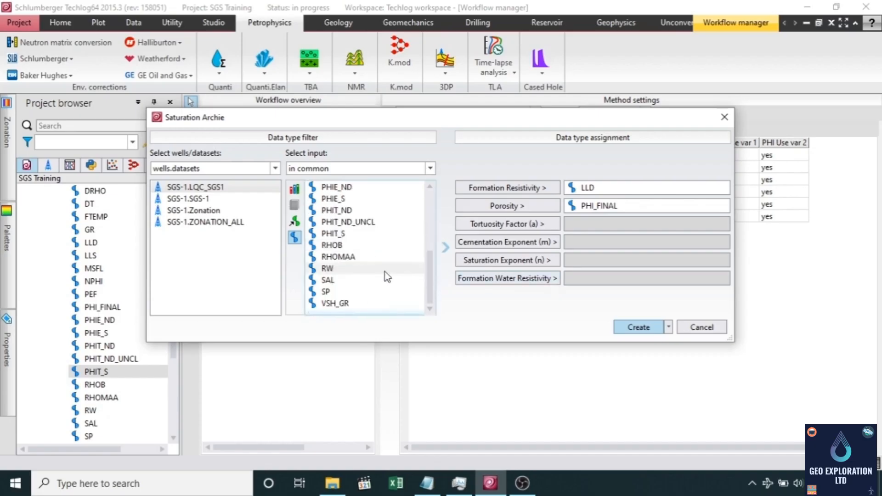
{"action": "left_click", "coordinate": [355, 269]}
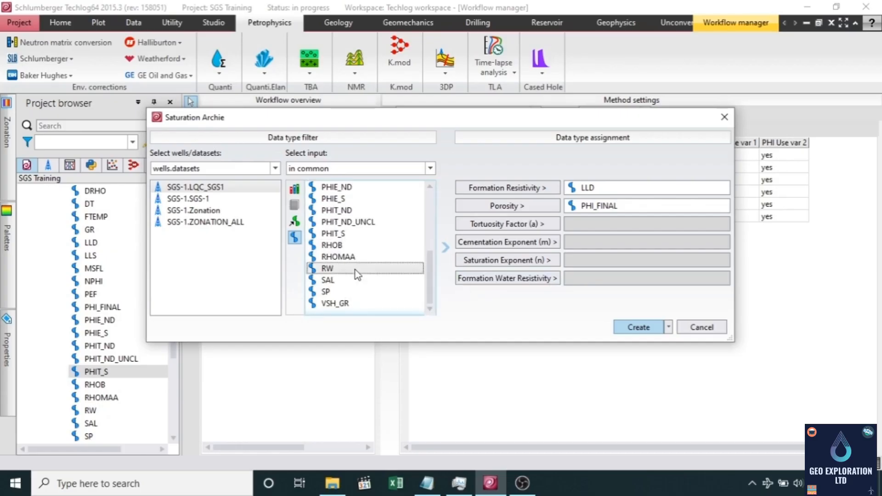
{"action": "left_click", "coordinate": [517, 280]}
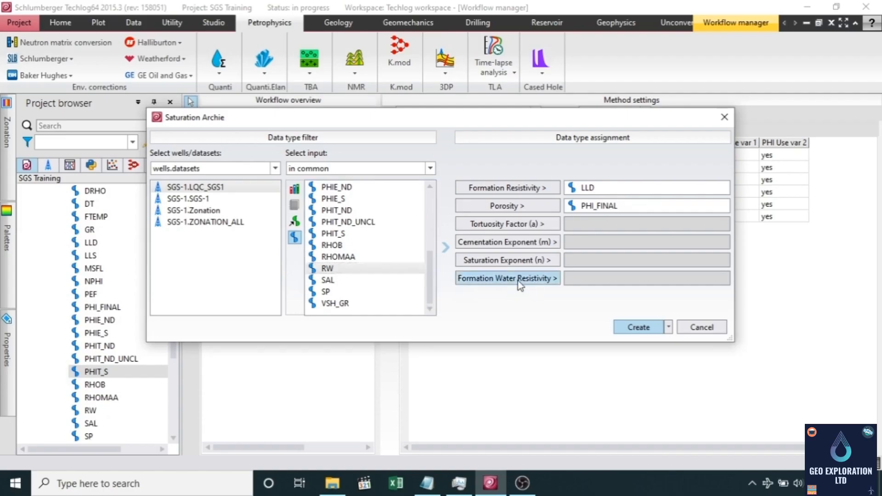
{"action": "left_click", "coordinate": [627, 327]}
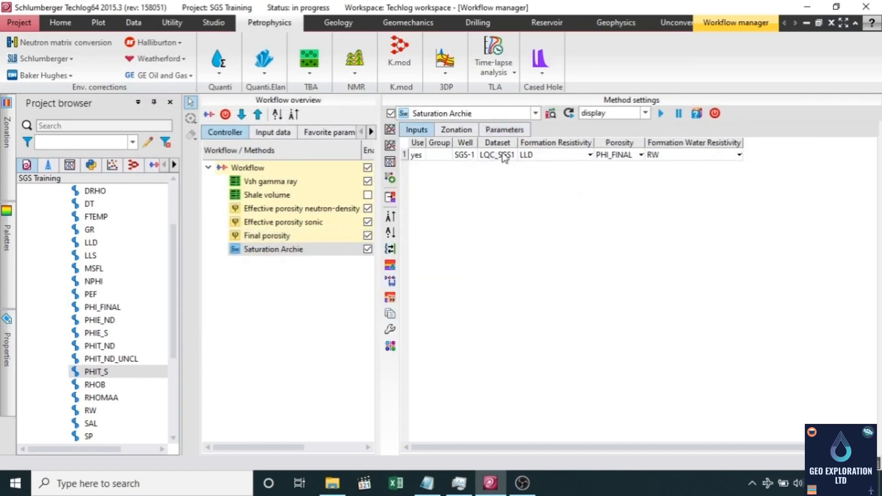
Step: Review the zonation and the a, m and n parameters of Saturation Archie, and run it with its output mode set to display
{"action": "left_click", "coordinate": [468, 132]}
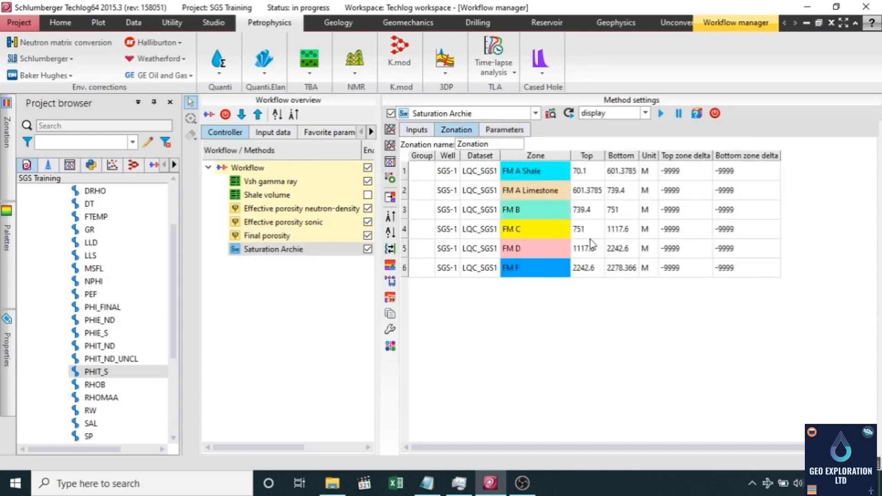
{"action": "left_click", "coordinate": [510, 131]}
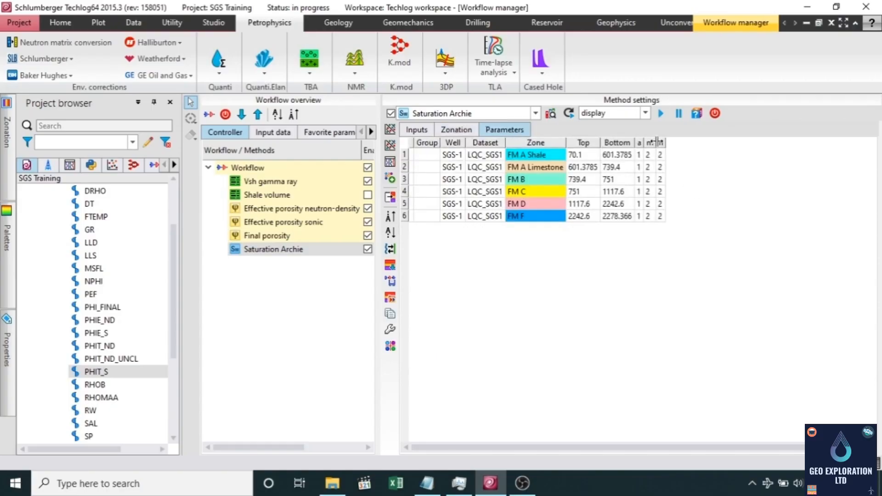
{"action": "mouse_move", "coordinate": [665, 142]}
{"action": "left_mouse_down"}
{"action": "mouse_move", "coordinate": [678, 142]}
{"action": "mouse_move", "coordinate": [656, 140]}
{"action": "left_mouse_up"}
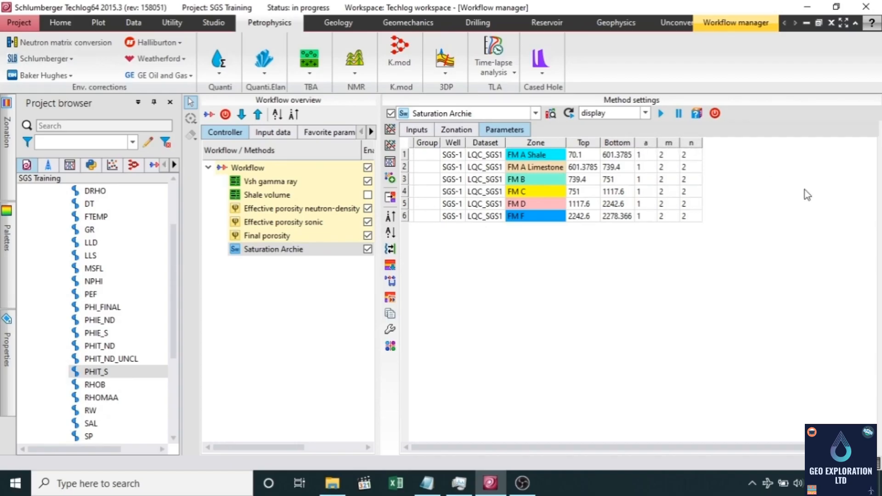
{"action": "left_click", "coordinate": [661, 113]}
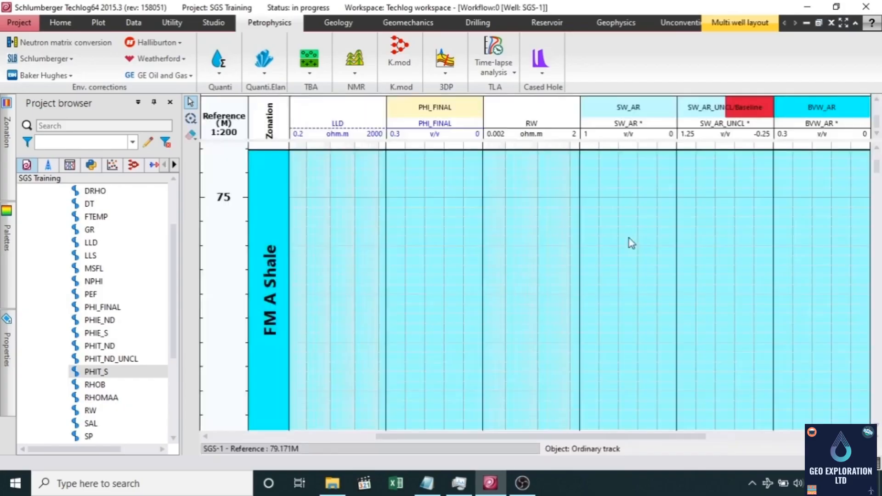
Step: Examine the SW_AR, SW_AR_UNCL and BVW_AR curves from FM A Shale into the upper FM A Limestone at a 1:500 scale
{"action": "scroll", "coordinate": [403, 325], "scroll_direction": "down", "scroll_amount": 3}
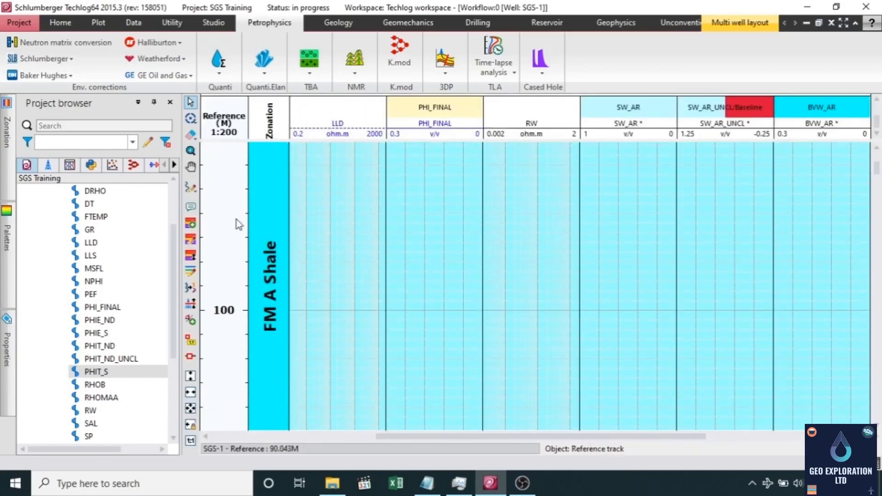
{"action": "scroll", "coordinate": [221, 246], "scroll_direction": "down", "scroll_amount": 4}
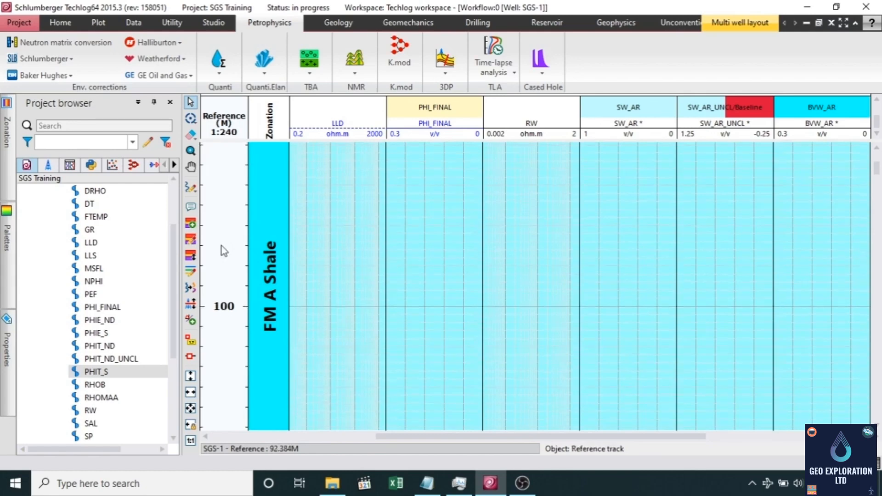
{"action": "scroll", "coordinate": [222, 246], "scroll_direction": "up", "scroll_amount": 1}
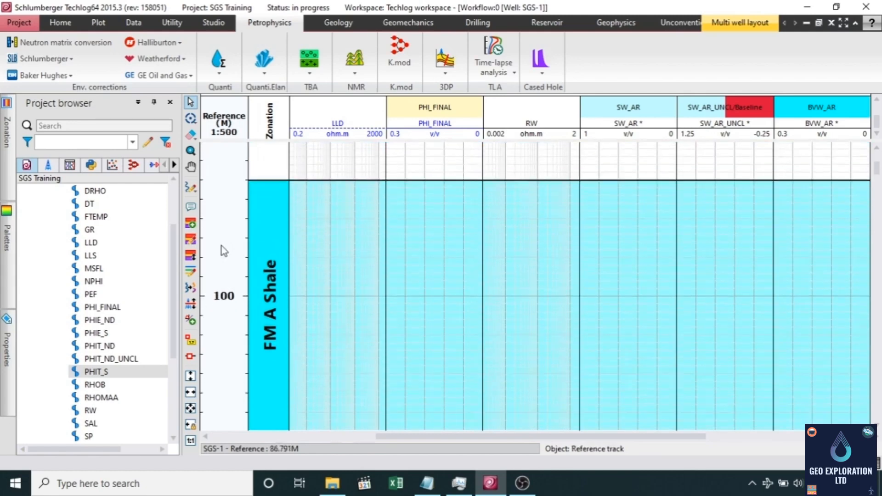
{"action": "scroll", "coordinate": [569, 274], "scroll_direction": "down", "scroll_amount": 6}
{"action": "scroll", "coordinate": [570, 276], "scroll_direction": "down", "scroll_amount": 8}
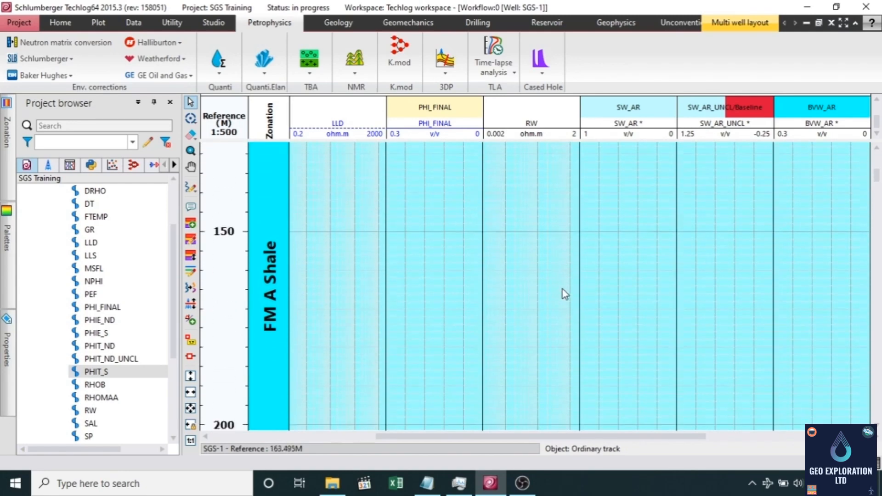
{"action": "scroll", "coordinate": [580, 292], "scroll_direction": "down", "scroll_amount": 8}
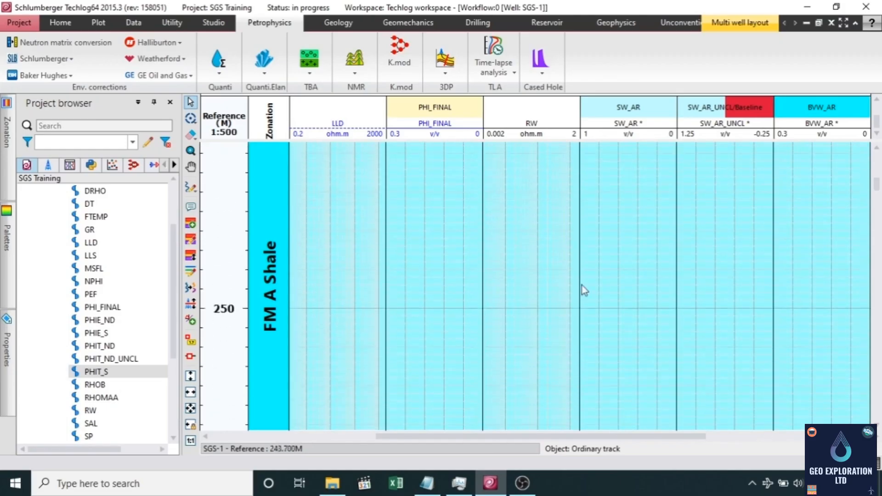
{"action": "scroll", "coordinate": [589, 287], "scroll_direction": "down", "scroll_amount": 9}
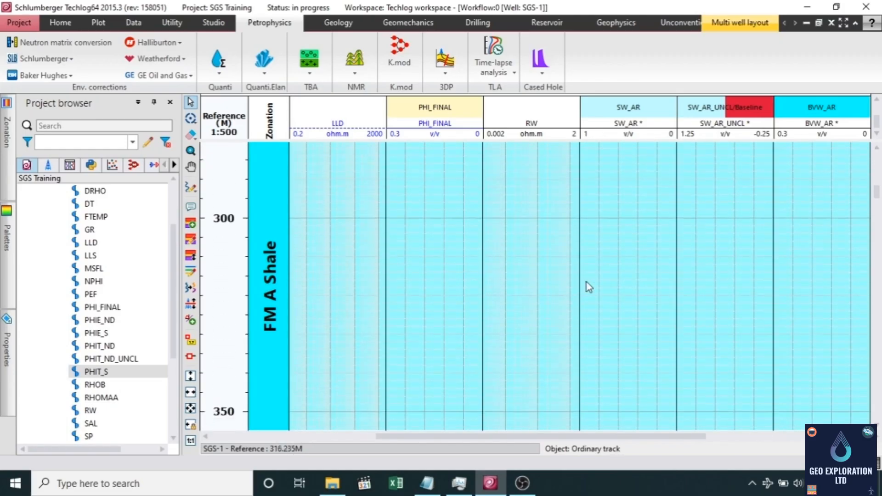
{"action": "scroll", "coordinate": [592, 287], "scroll_direction": "down", "scroll_amount": 9}
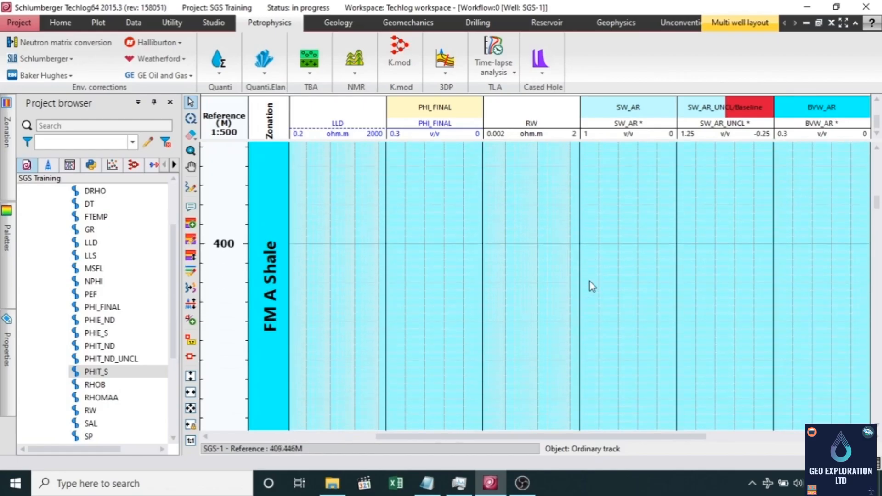
{"action": "scroll", "coordinate": [594, 286], "scroll_direction": "down", "scroll_amount": 4}
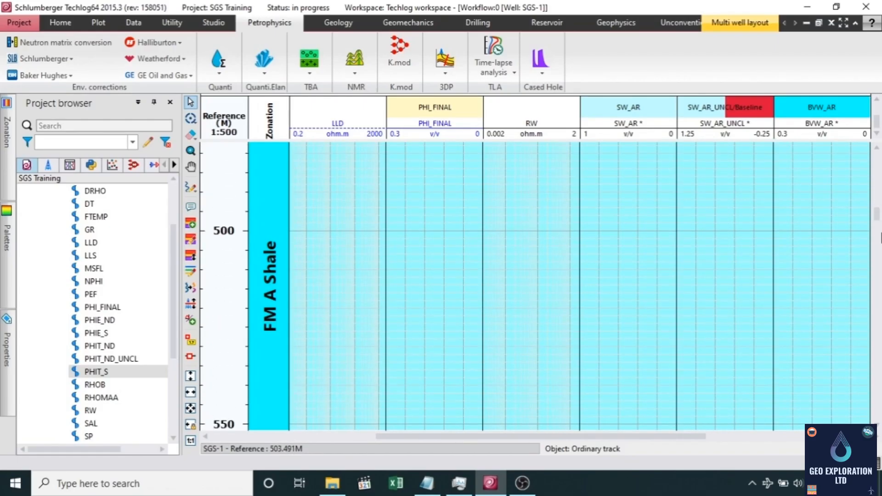
{"action": "scroll", "coordinate": [878, 225], "scroll_direction": "down", "scroll_amount": 8}
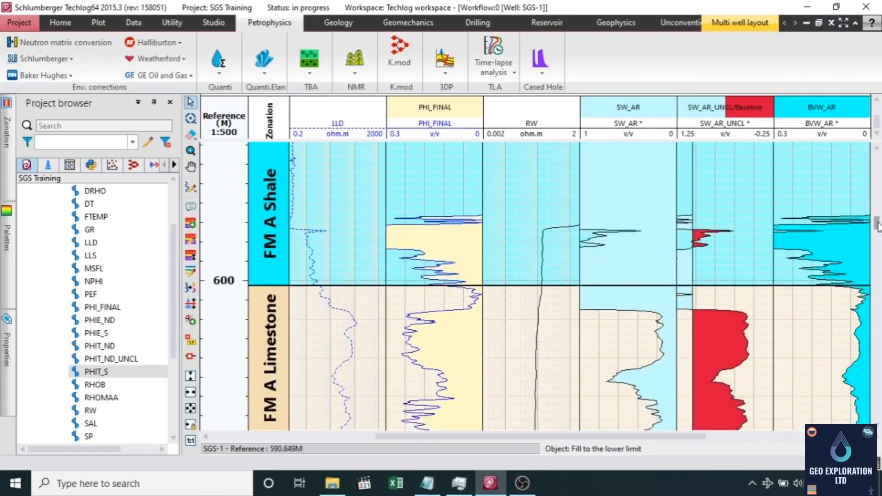
{"action": "scroll", "coordinate": [878, 225], "scroll_direction": "down", "scroll_amount": 6}
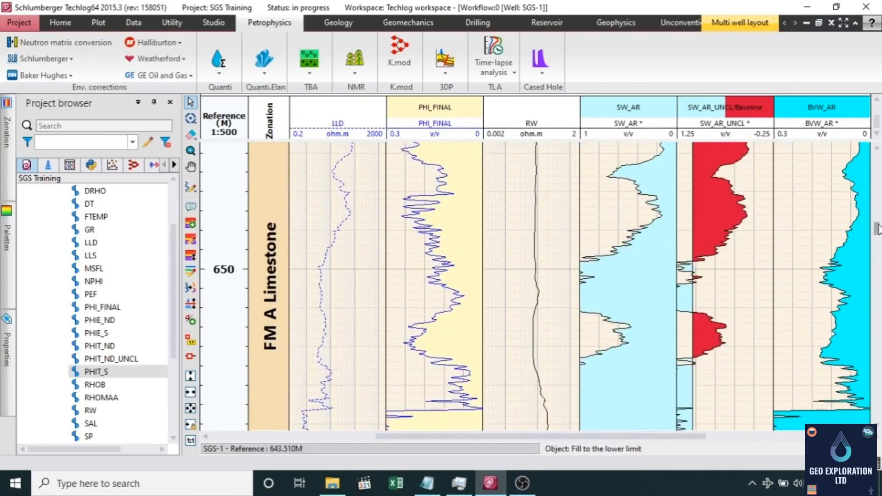
{"action": "scroll", "coordinate": [878, 228], "scroll_direction": "up", "scroll_amount": 3}
{"action": "scroll", "coordinate": [503, 300], "scroll_direction": "up", "scroll_amount": 1}
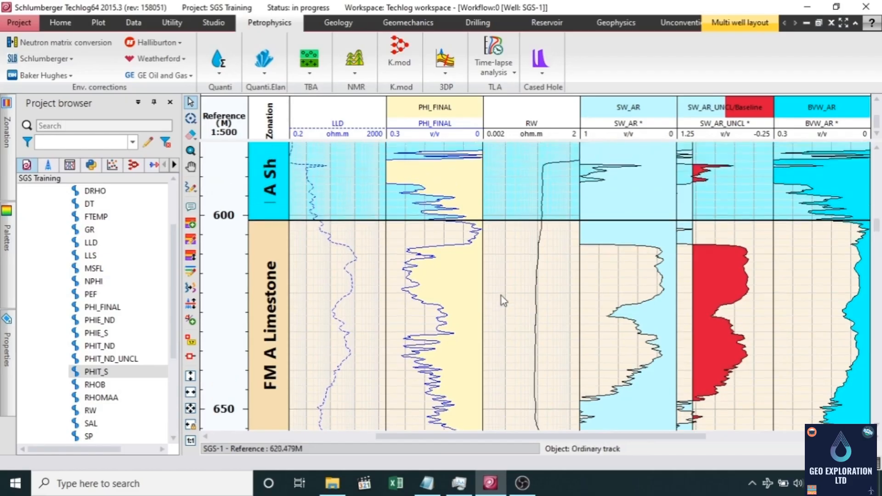
{"action": "scroll", "coordinate": [500, 296], "scroll_direction": "up", "scroll_amount": 1}
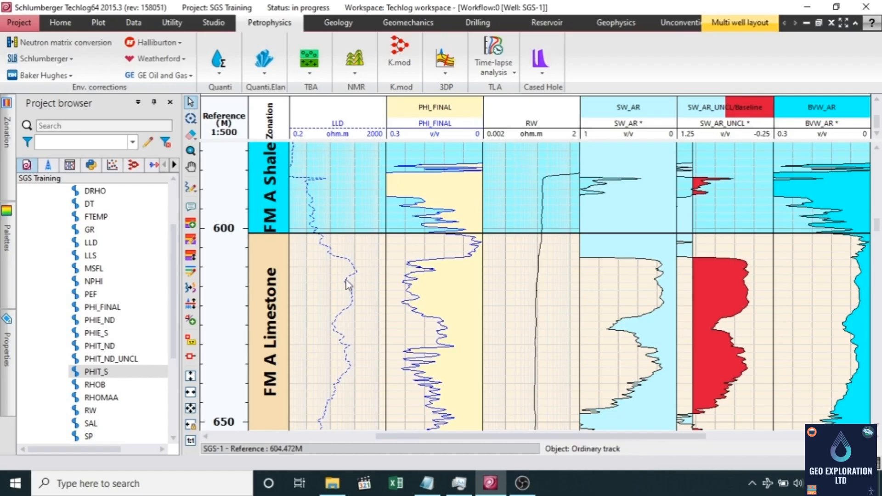
Step: Turn on the curve value read-outs at the cursor depth and examine the saturation curves from FM A Limestone into FM C
{"action": "left_click", "coordinate": [191, 342]}
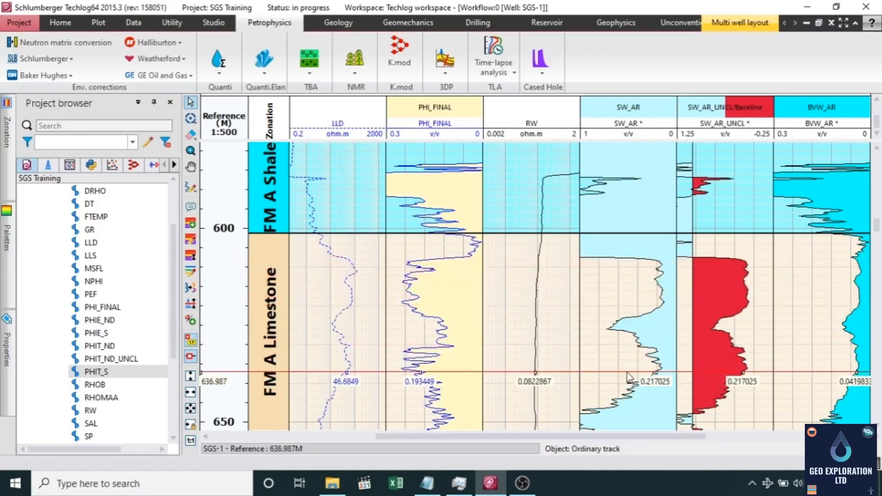
{"action": "scroll", "coordinate": [591, 330], "scroll_direction": "down", "scroll_amount": 5}
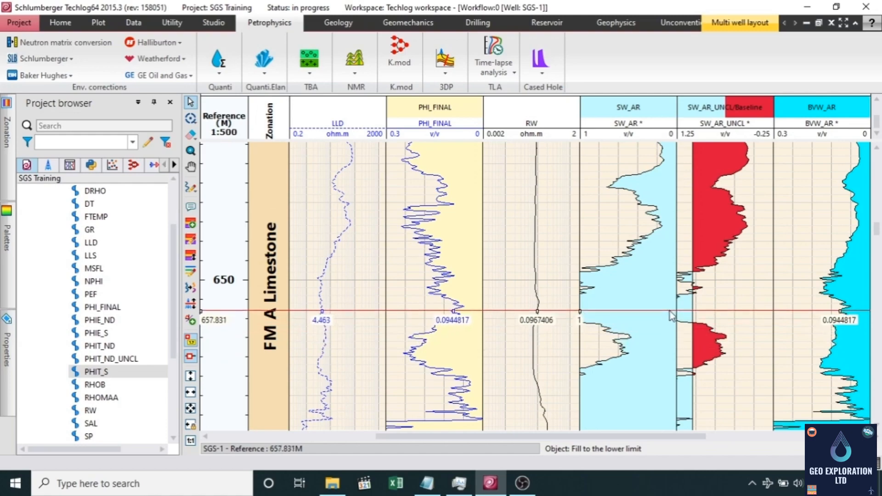
{"action": "scroll", "coordinate": [673, 366], "scroll_direction": "down", "scroll_amount": 5}
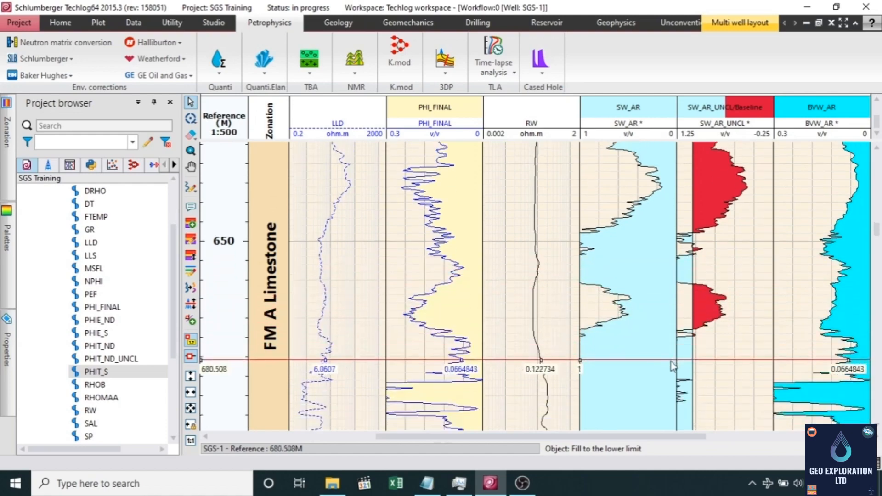
{"action": "scroll", "coordinate": [673, 366], "scroll_direction": "down", "scroll_amount": 5}
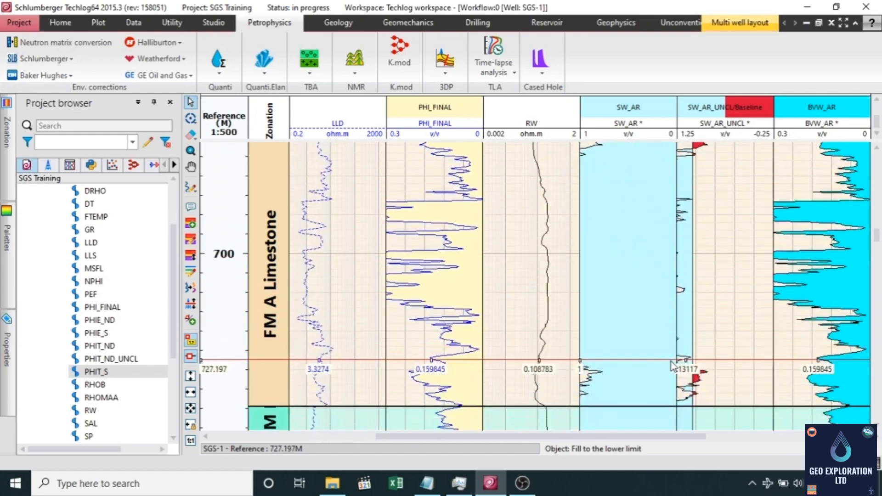
{"action": "scroll", "coordinate": [688, 232], "scroll_direction": "down", "scroll_amount": 5}
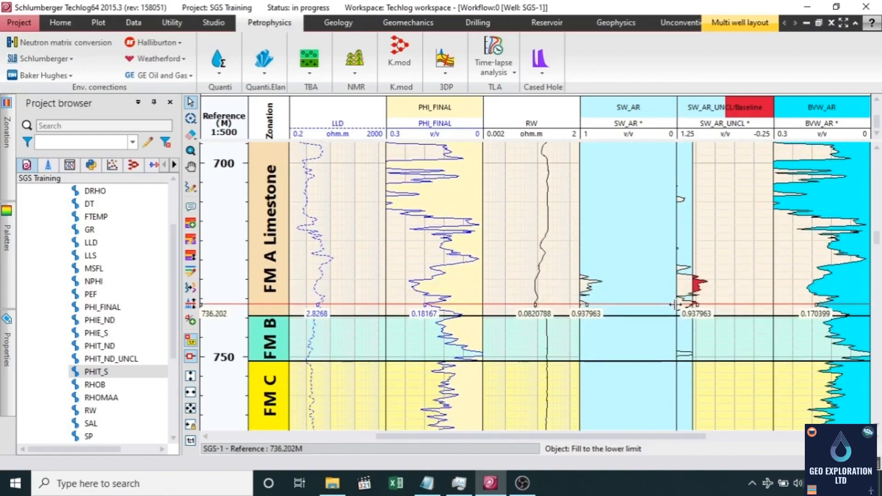
{"action": "scroll", "coordinate": [684, 346], "scroll_direction": "down", "scroll_amount": 5}
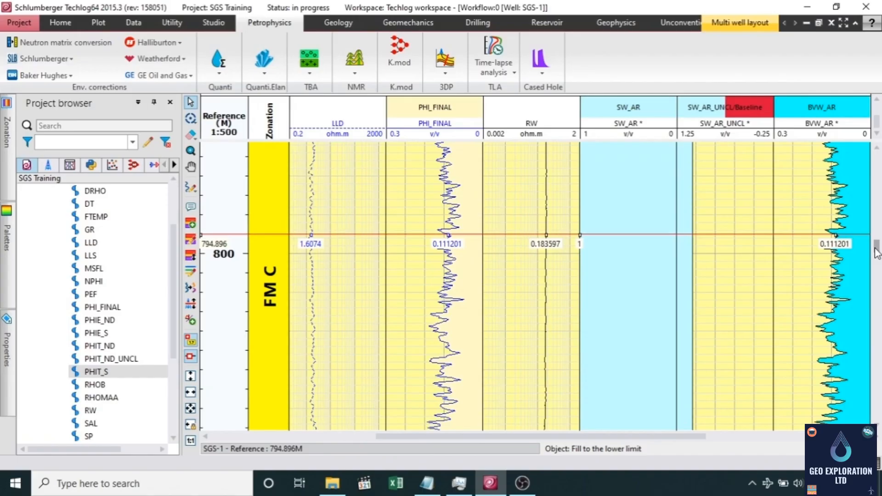
{"action": "scroll", "coordinate": [878, 253], "scroll_direction": "down", "scroll_amount": 1}
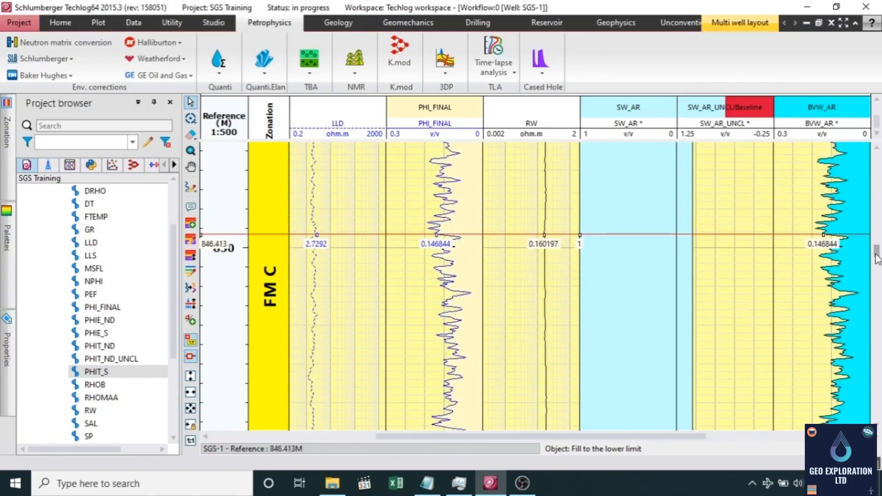
Step: Examine SW_AR, SW_AR_UNCL and BVW_AR through FM D from about 2000 m to the base of FM F
{"action": "left_click_drag", "start_coordinate": [877, 266], "coordinate": [880, 385]}
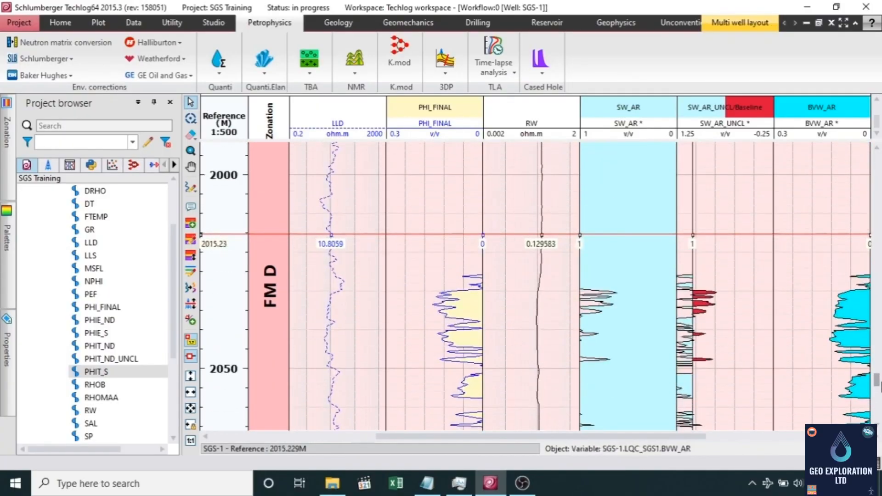
{"action": "scroll", "coordinate": [668, 271], "scroll_direction": "down", "scroll_amount": 1}
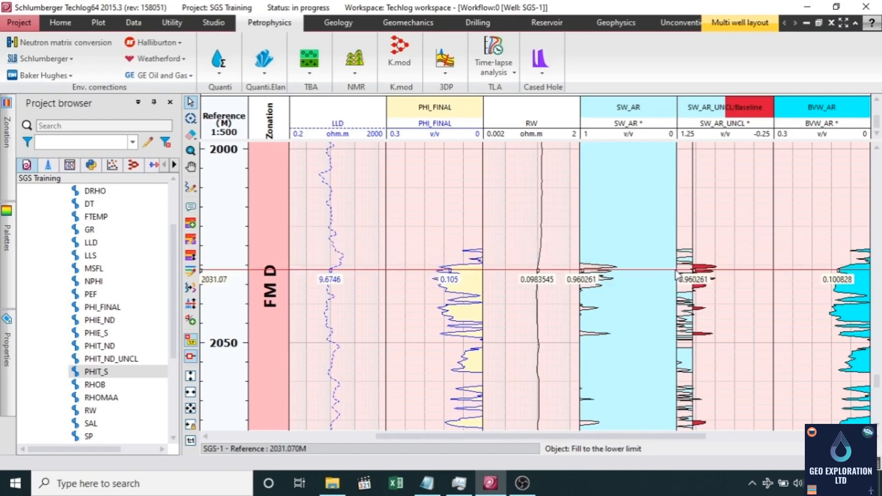
{"action": "scroll", "coordinate": [669, 324], "scroll_direction": "down", "scroll_amount": 3}
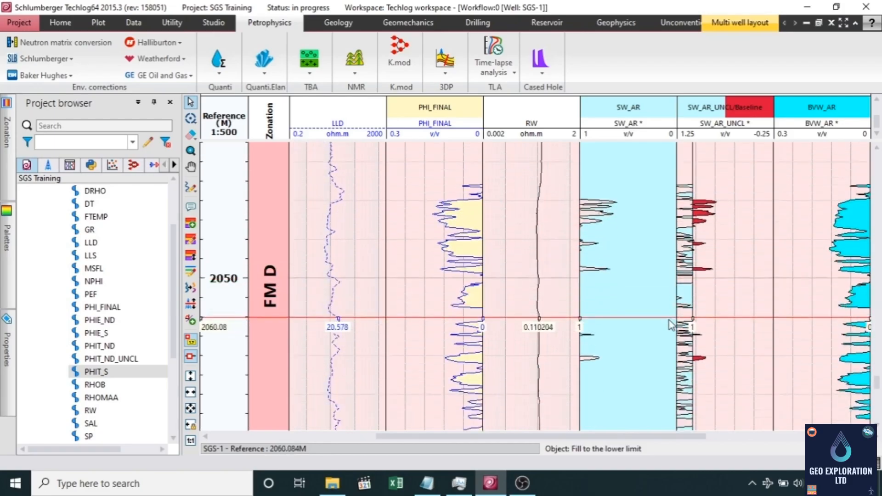
{"action": "scroll", "coordinate": [669, 320], "scroll_direction": "down", "scroll_amount": 8}
{"action": "scroll", "coordinate": [671, 324], "scroll_direction": "down", "scroll_amount": 5}
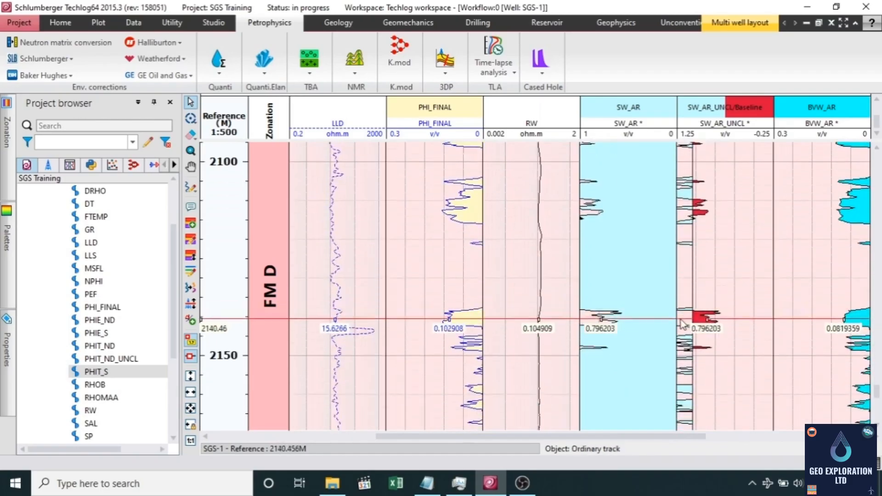
{"action": "scroll", "coordinate": [682, 324], "scroll_direction": "down", "scroll_amount": 6}
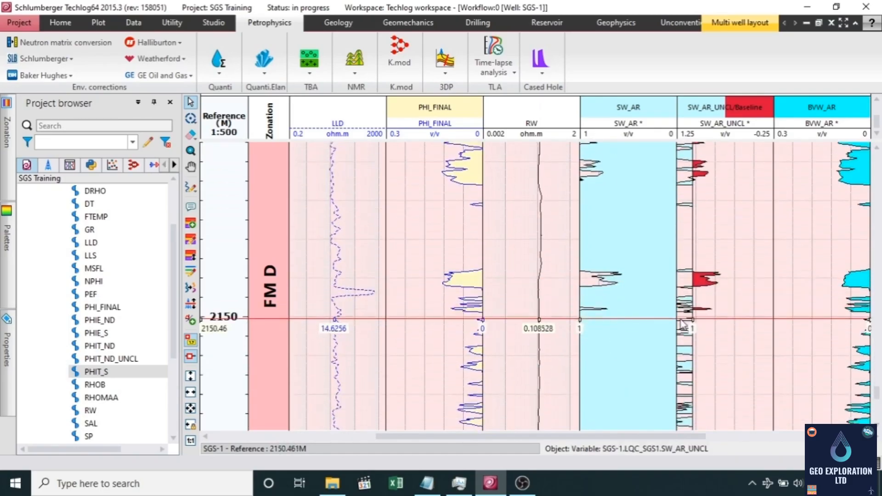
{"action": "scroll", "coordinate": [664, 310], "scroll_direction": "down", "scroll_amount": 5}
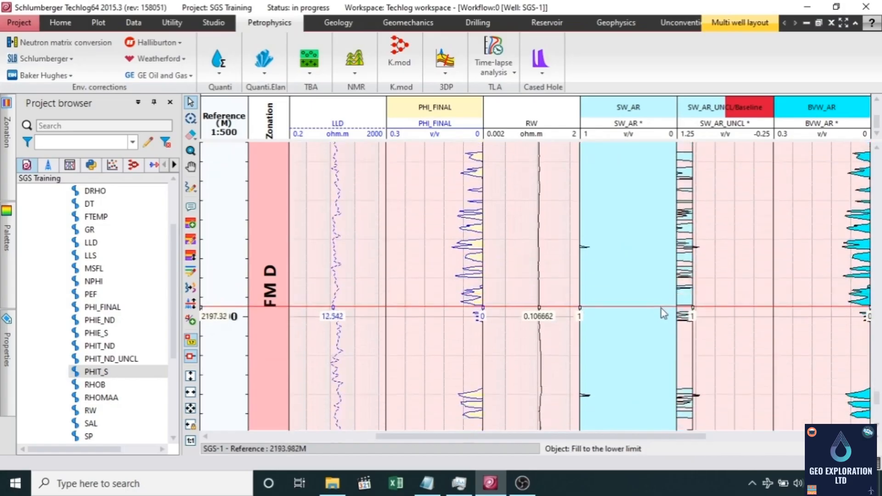
{"action": "scroll", "coordinate": [679, 338], "scroll_direction": "down", "scroll_amount": 4}
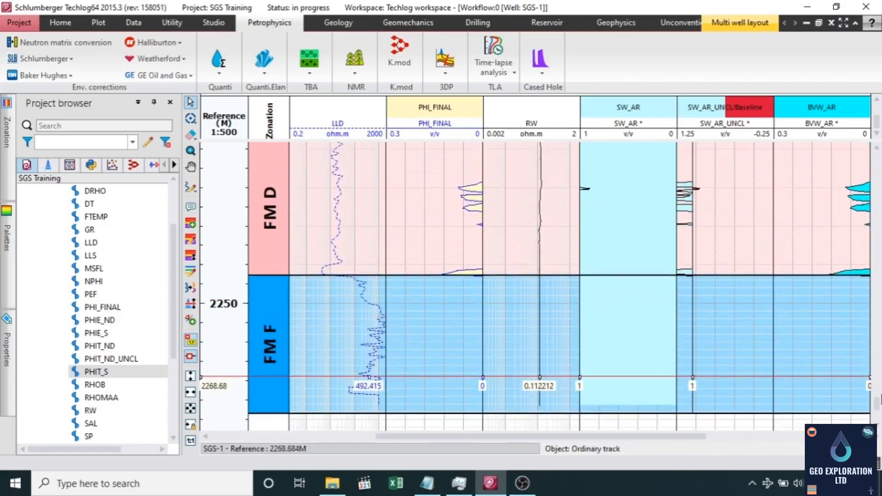
Step: Re-examine the saturation curves in the upper FM A Limestone and FM A Shale, using the values at the cursor
{"action": "left_click_drag", "start_coordinate": [878, 410], "coordinate": [878, 398]}
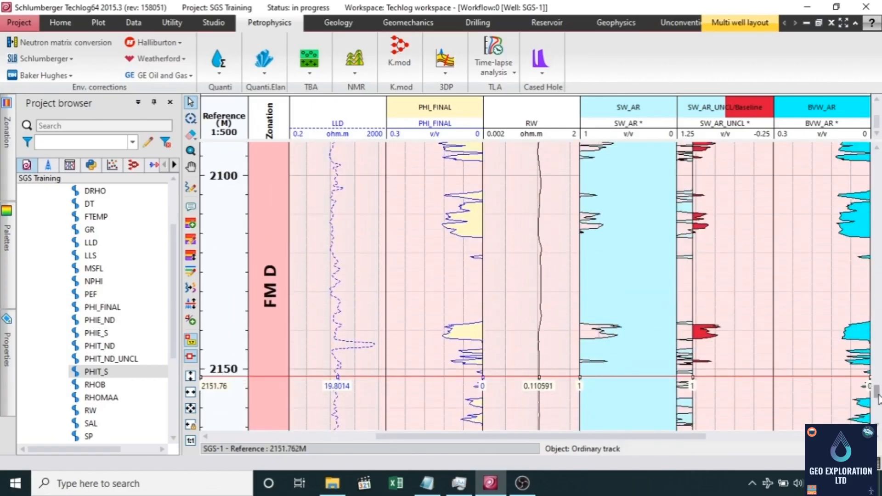
{"action": "left_click_drag", "start_coordinate": [877, 398], "coordinate": [880, 236]}
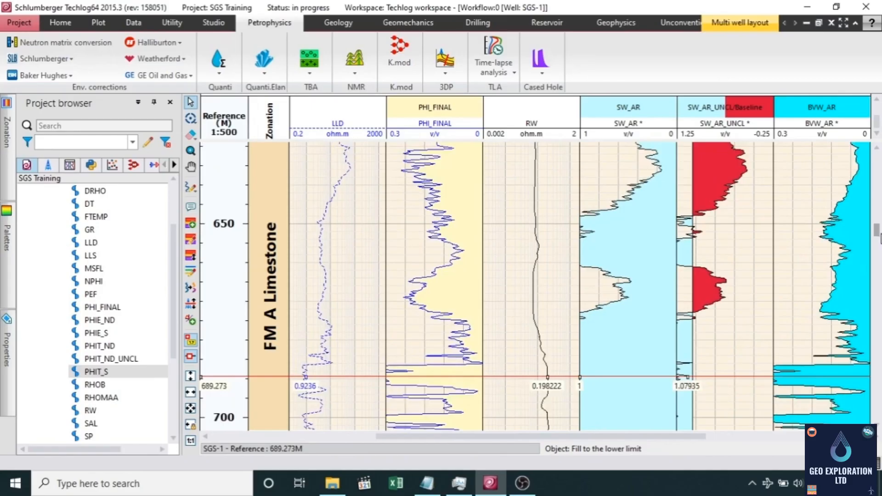
{"action": "left_click_drag", "start_coordinate": [880, 237], "coordinate": [857, 225]}
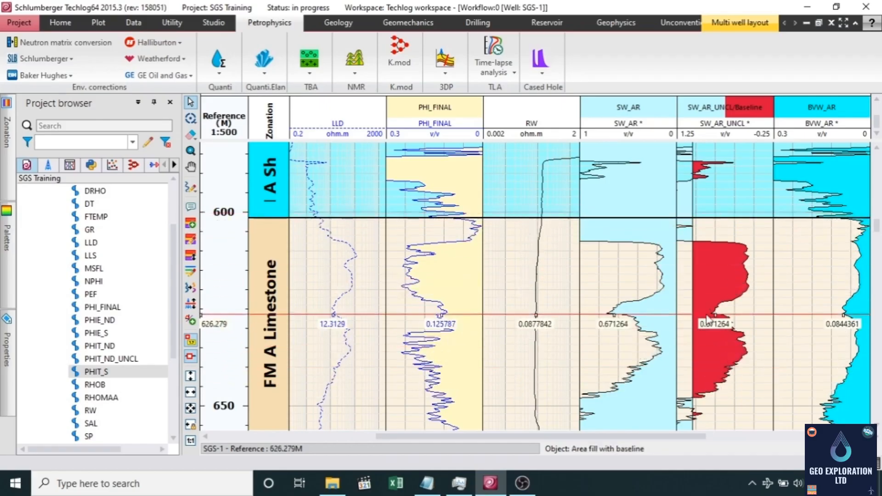
{"action": "scroll", "coordinate": [704, 312], "scroll_direction": "down", "scroll_amount": 1}
{"action": "scroll", "coordinate": [708, 321], "scroll_direction": "down", "scroll_amount": 3}
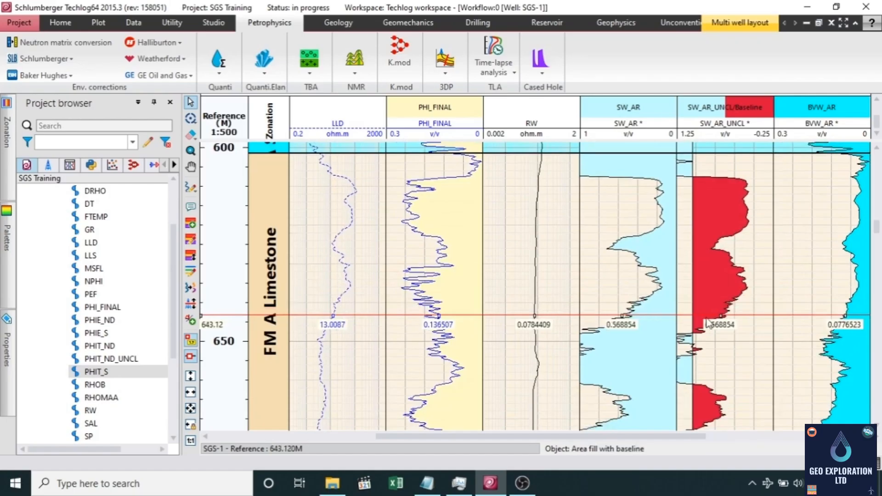
{"action": "scroll", "coordinate": [706, 322], "scroll_direction": "up", "scroll_amount": 8}
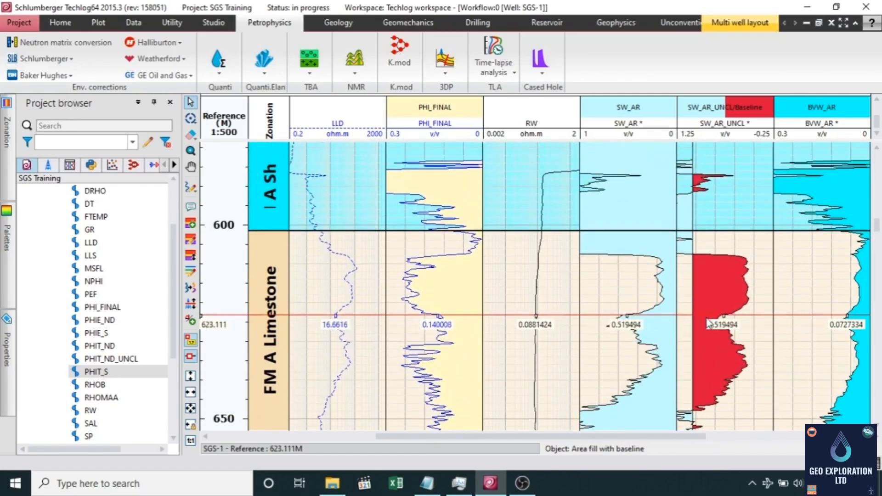
{"action": "scroll", "coordinate": [706, 318], "scroll_direction": "up", "scroll_amount": 5}
{"action": "scroll", "coordinate": [706, 318], "scroll_direction": "down", "scroll_amount": 2}
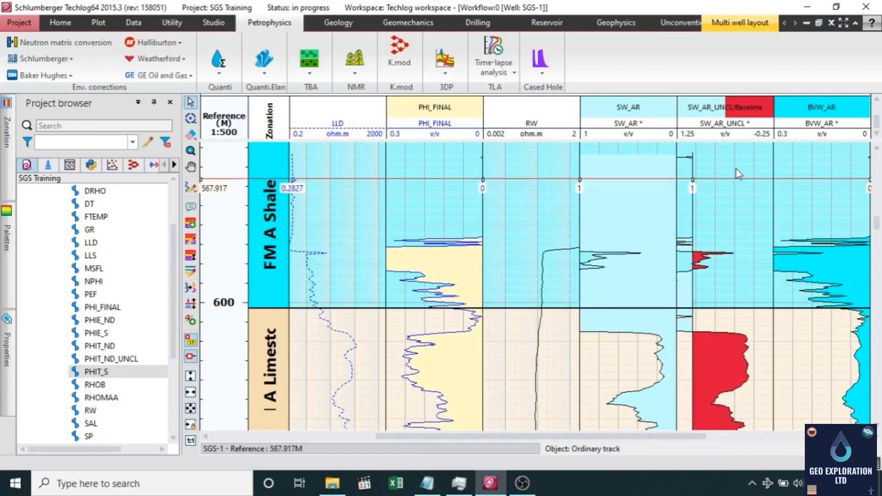
Step: Close the workflow layout without saving it, and run Saturation Archie with its output mode set to save
{"action": "left_click", "coordinate": [832, 24]}
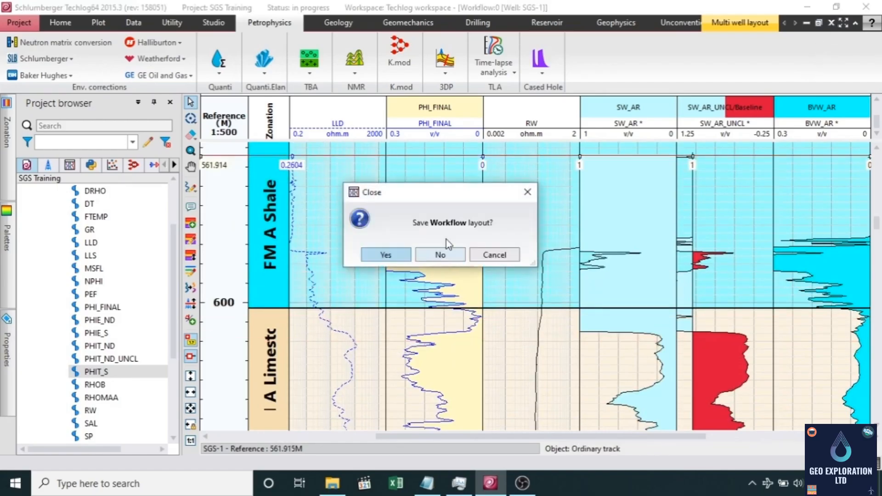
{"action": "left_click", "coordinate": [440, 255]}
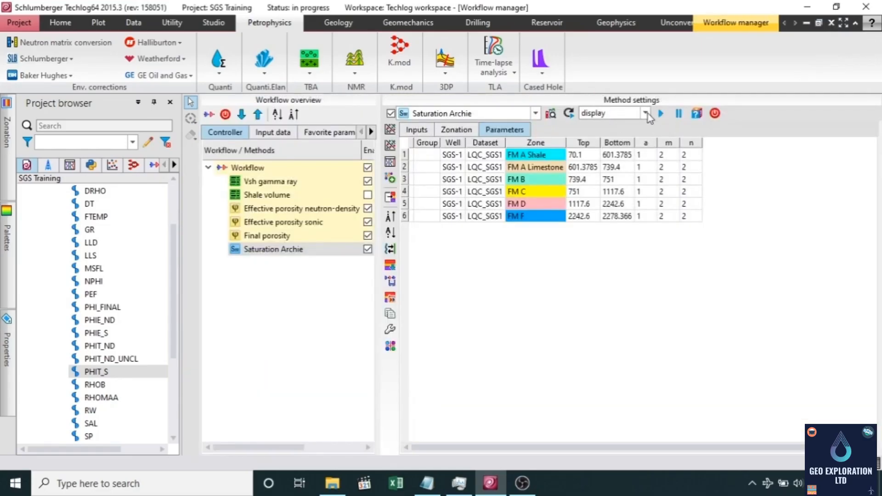
{"action": "left_click", "coordinate": [647, 113]}
{"action": "scroll", "coordinate": [109, 247], "scroll_direction": "up", "scroll_amount": 1}
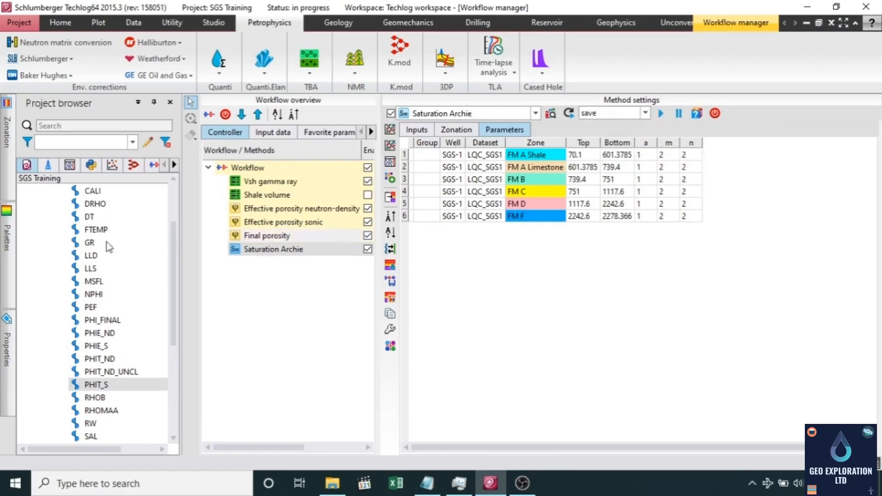
{"action": "scroll", "coordinate": [125, 356], "scroll_direction": "down", "scroll_amount": 3}
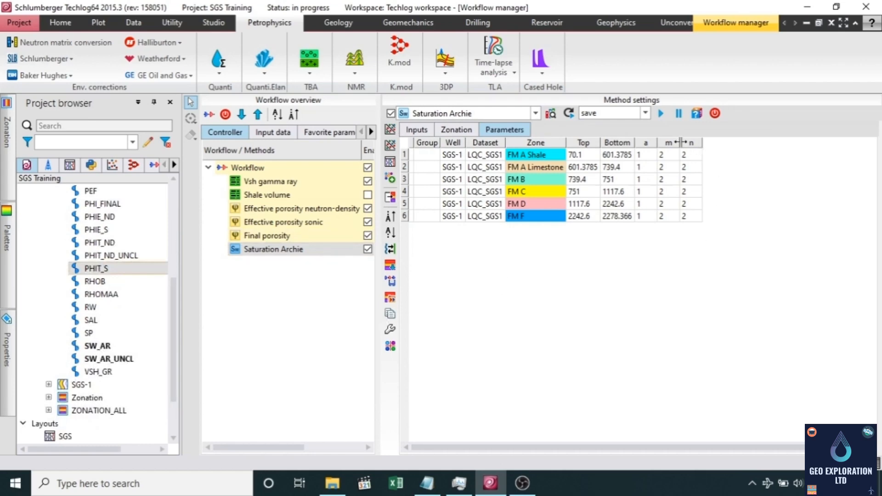
Step: Minimise the workflow manager and plot the VSH_GR curve of SGS-1 in a new maximised LogView layout
{"action": "left_click", "coordinate": [807, 23]}
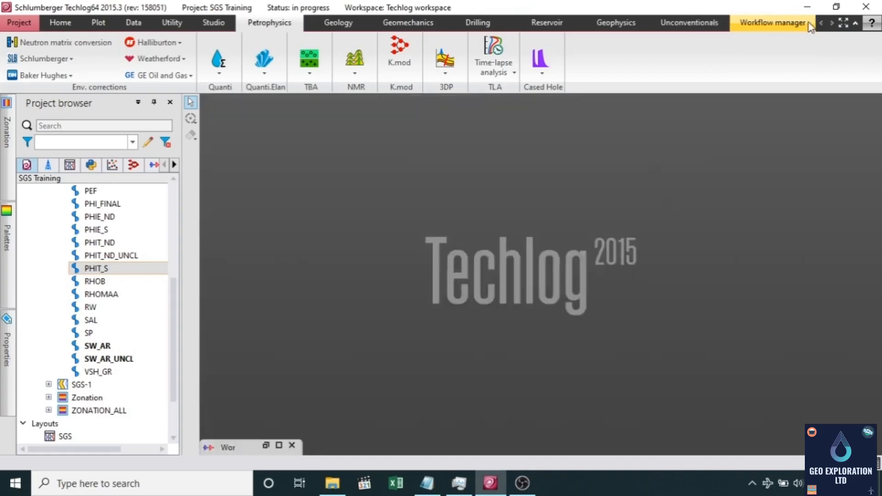
{"action": "left_click", "coordinate": [67, 26]}
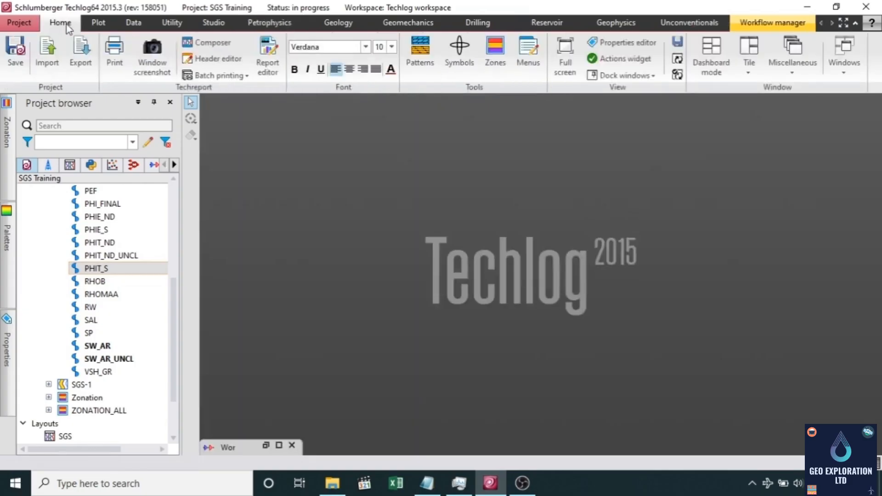
{"action": "left_click", "coordinate": [98, 24]}
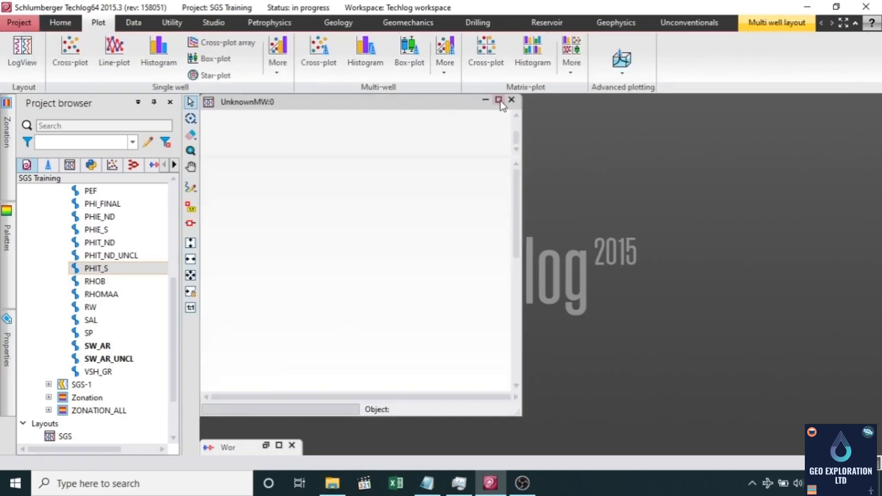
{"action": "left_click", "coordinate": [498, 100]}
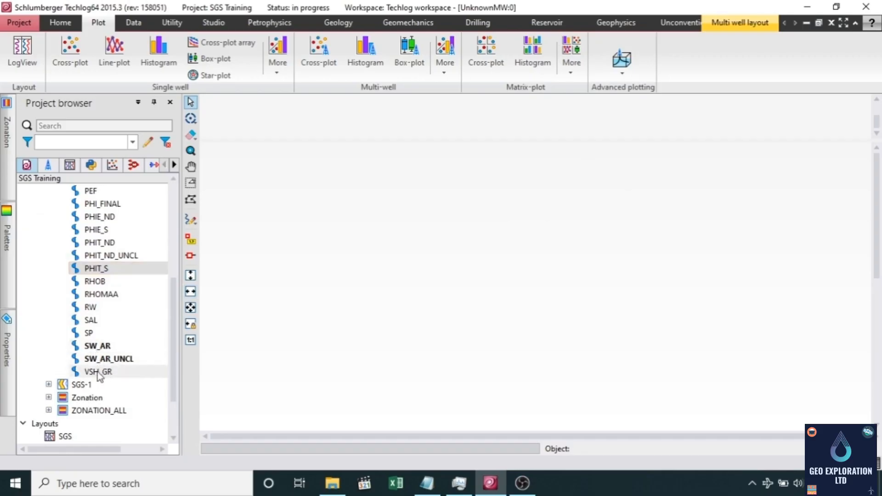
{"action": "left_click_drag", "start_coordinate": [142, 378], "coordinate": [467, 271]}
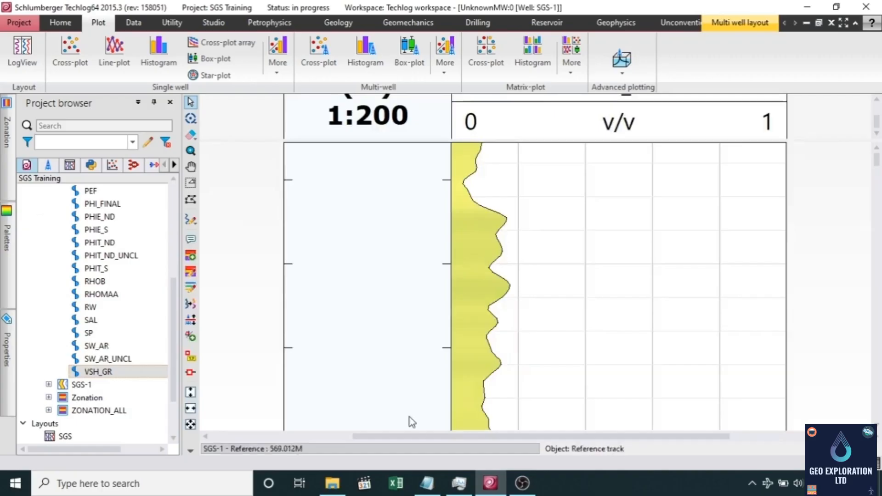
Step: Apply the 1:1 adjustment to the layout and add PHI_FINAL in a new track beside VSH_GR
{"action": "left_click", "coordinate": [190, 424]}
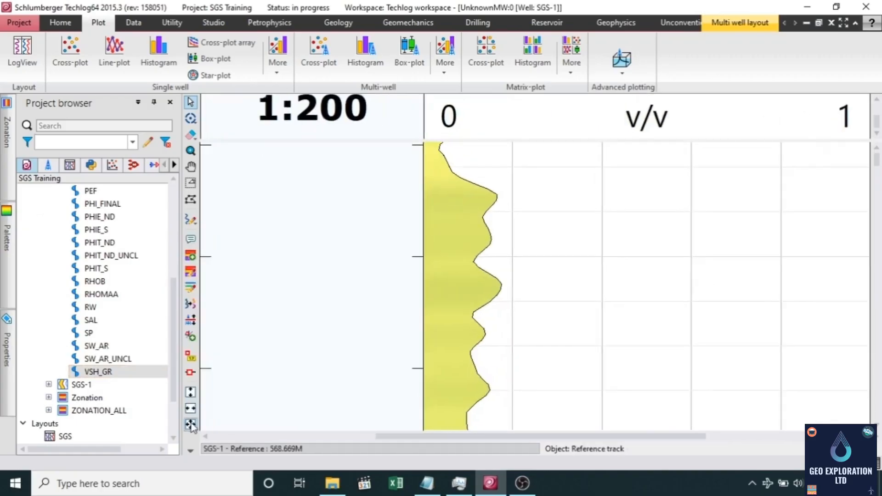
{"action": "left_click", "coordinate": [192, 409]}
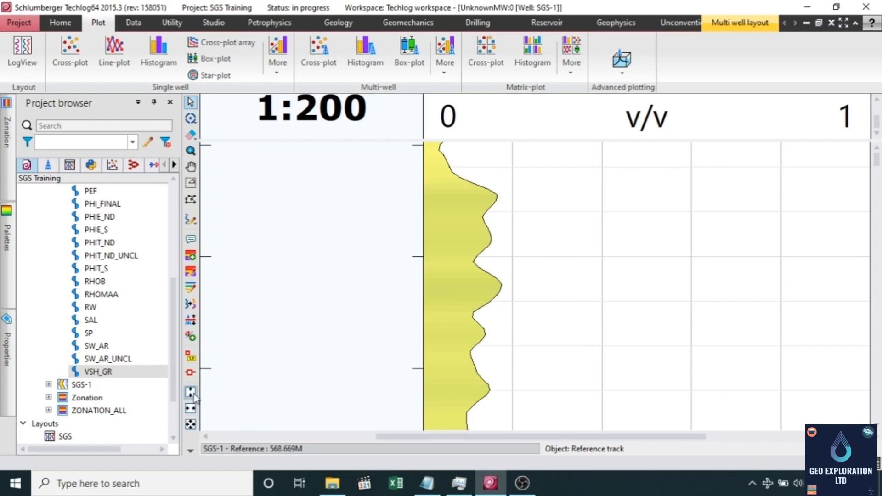
{"action": "left_click", "coordinate": [191, 424]}
{"action": "left_click", "coordinate": [190, 451]}
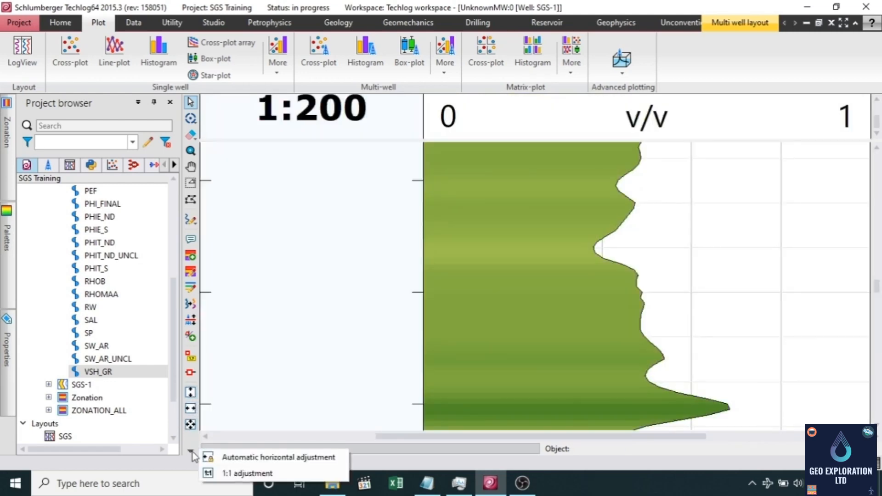
{"action": "left_click", "coordinate": [245, 473]}
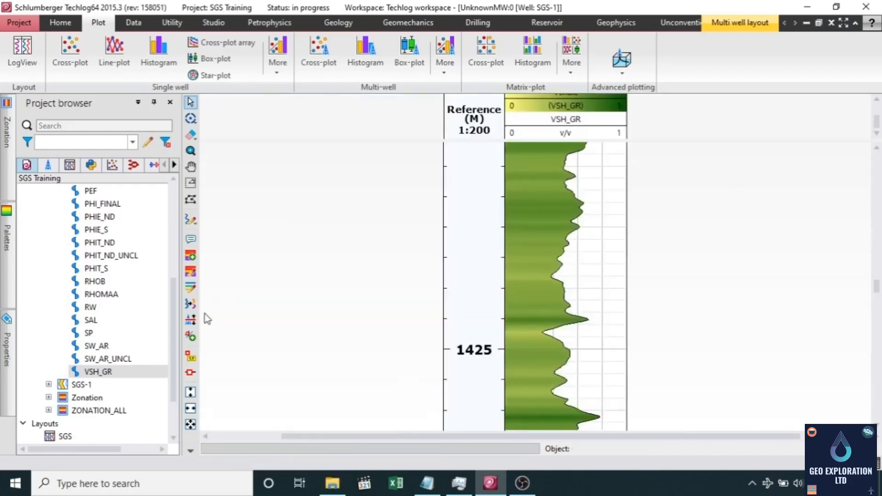
{"action": "scroll", "coordinate": [110, 339], "scroll_direction": "up", "scroll_amount": 1}
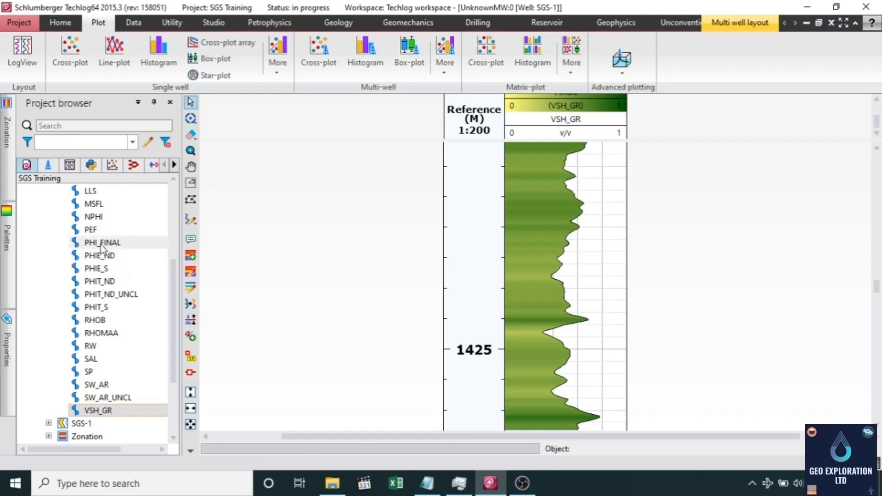
{"action": "left_click_drag", "start_coordinate": [91, 246], "coordinate": [669, 278]}
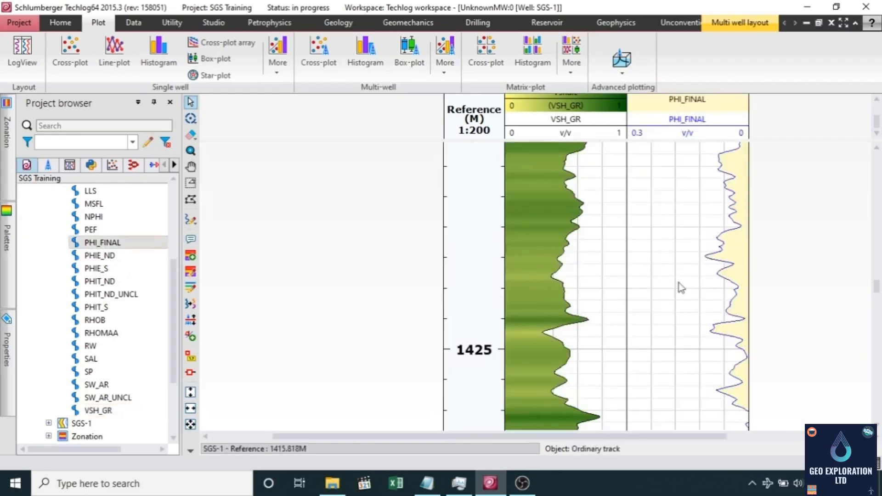
Step: Add the SW_AR curve in a new track beside PHI_FINAL
{"action": "left_click_drag", "start_coordinate": [615, 437], "coordinate": [694, 447]}
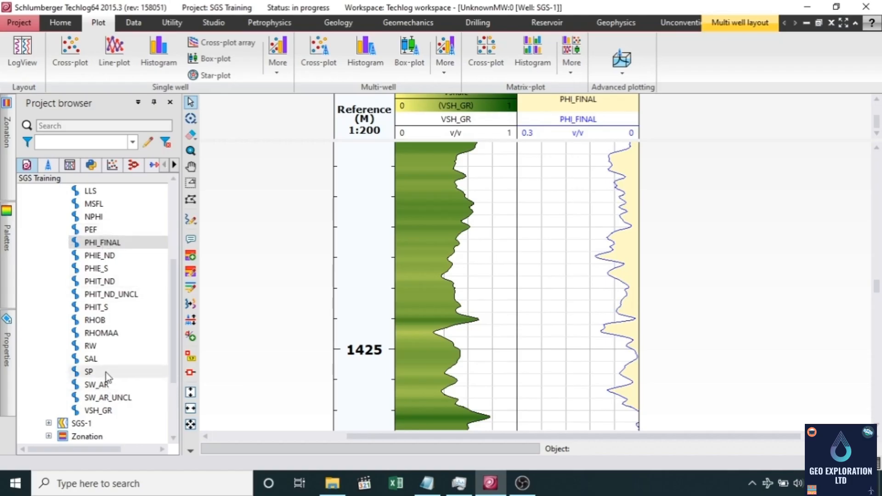
{"action": "left_click_drag", "start_coordinate": [102, 388], "coordinate": [687, 307]}
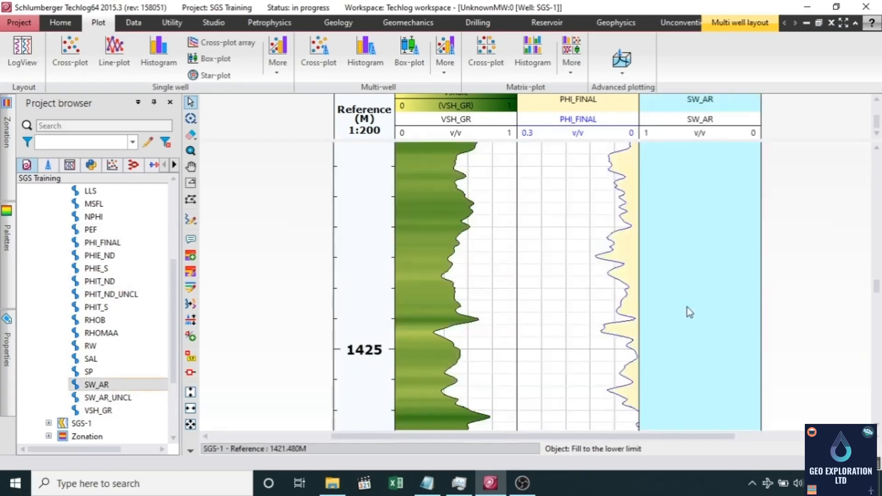
{"action": "scroll", "coordinate": [720, 260], "scroll_direction": "down", "scroll_amount": 1}
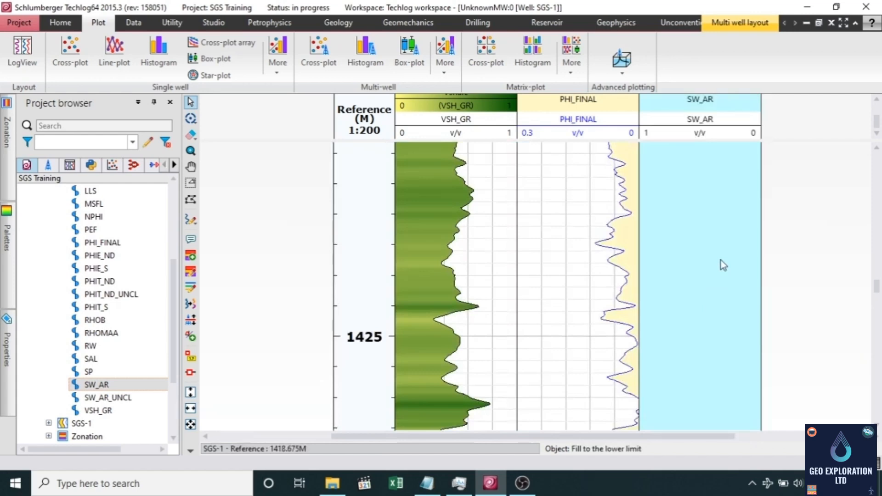
{"action": "scroll", "coordinate": [722, 266], "scroll_direction": "up", "scroll_amount": 3}
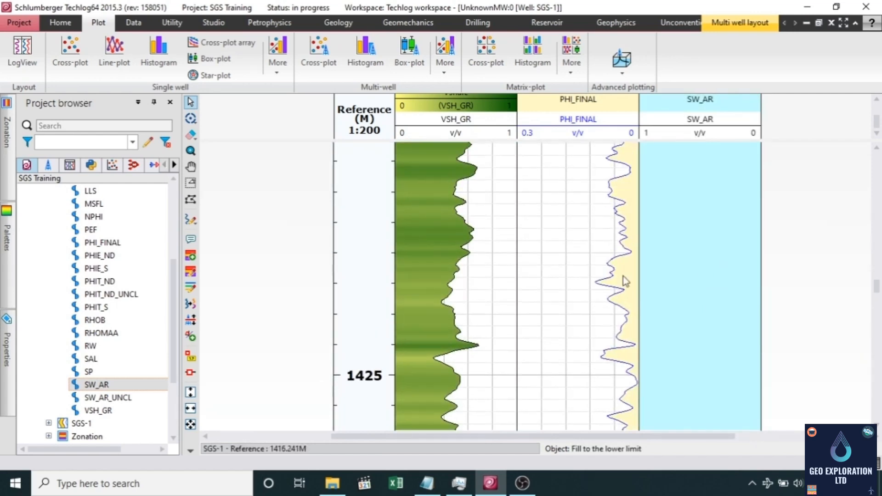
Step: Insert a zonation track between PHI_FINAL and SW_AR and assign it the Zonation dataset
{"action": "right_click", "coordinate": [808, 202]}
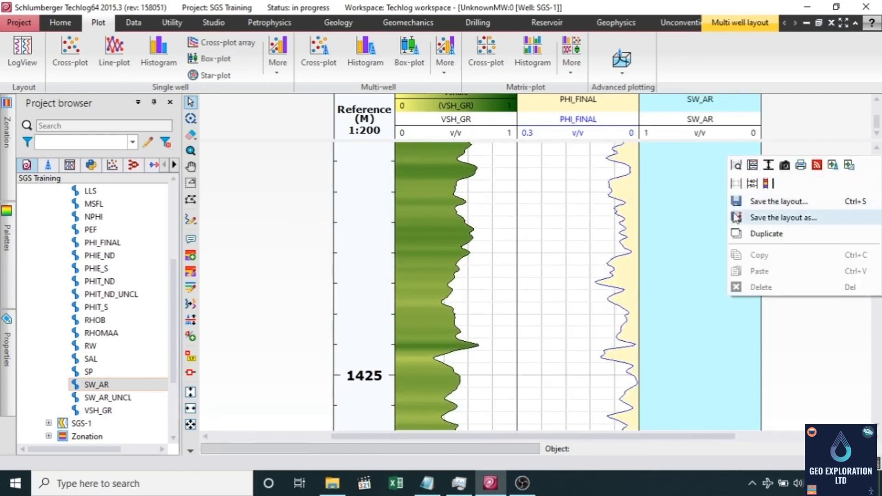
{"action": "left_click", "coordinate": [774, 185]}
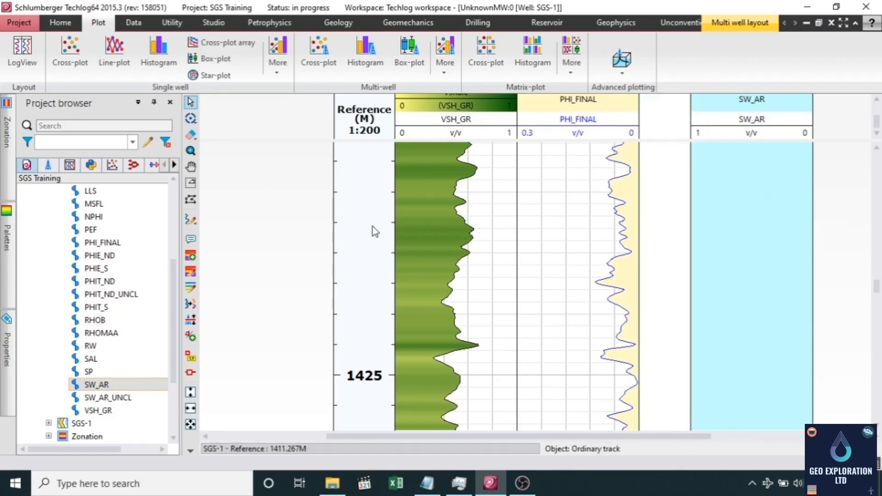
{"action": "left_click", "coordinate": [4, 138]}
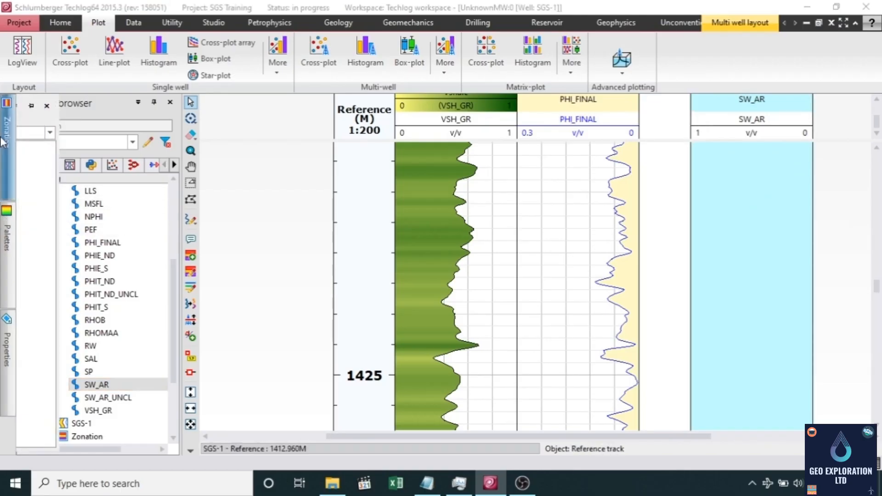
{"action": "left_click", "coordinate": [64, 133]}
{"action": "left_click", "coordinate": [41, 156]}
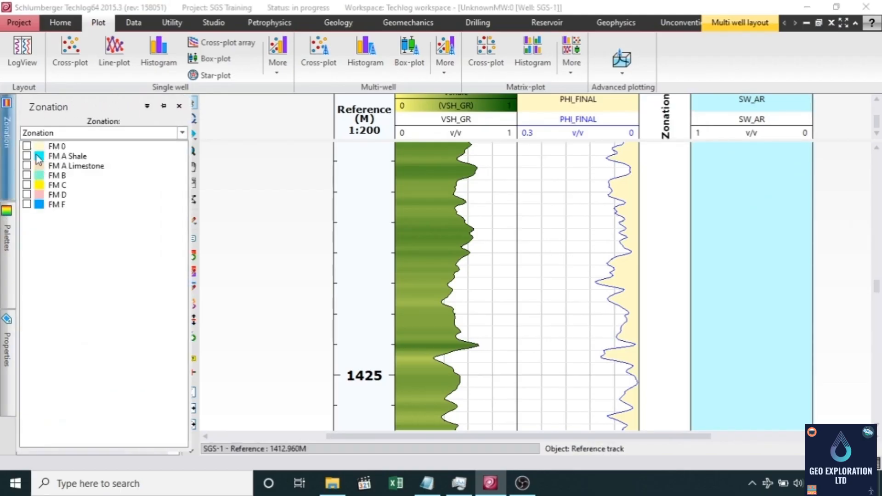
Step: Display all the zones from FM 0 to FM F in the layout
{"action": "left_click", "coordinate": [28, 147]}
{"action": "left_click", "coordinate": [26, 165]}
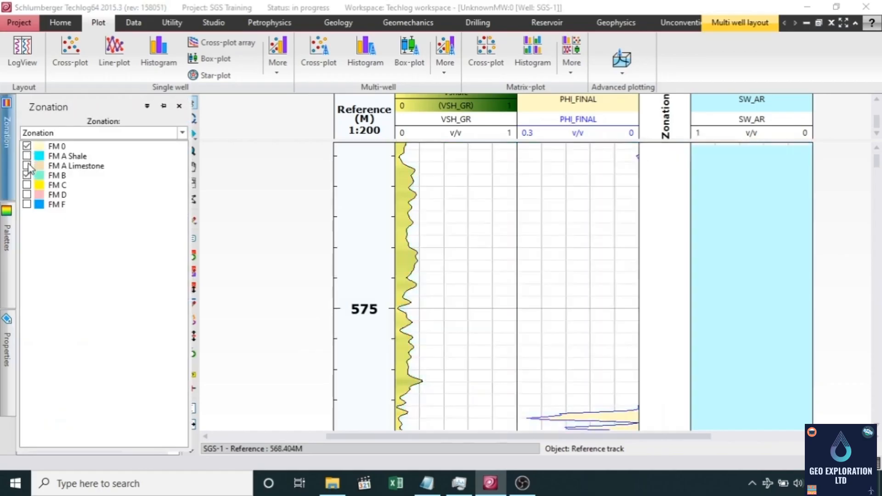
{"action": "left_click", "coordinate": [27, 175]}
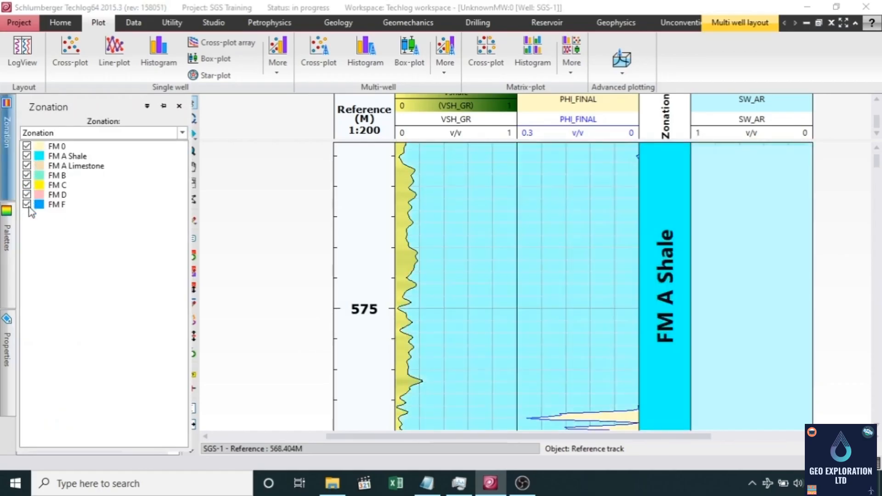
{"action": "left_click", "coordinate": [27, 204]}
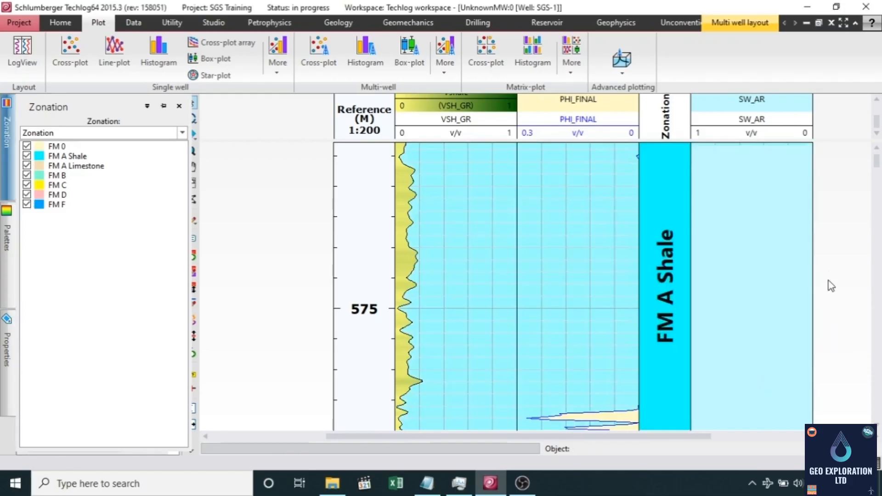
{"action": "left_click", "coordinate": [827, 247]}
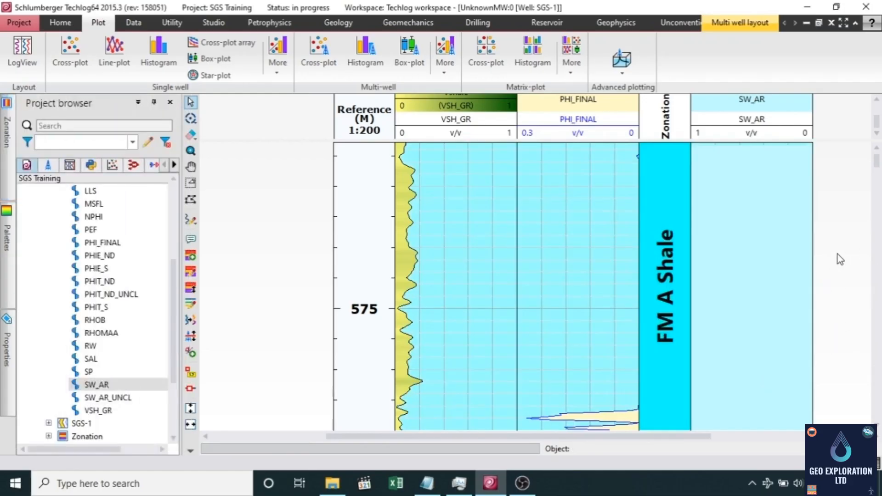
Step: Turn on the horizontal cursor line and the curve value read-outs at the FM A Limestone
{"action": "scroll", "coordinate": [837, 255], "scroll_direction": "down", "scroll_amount": 5}
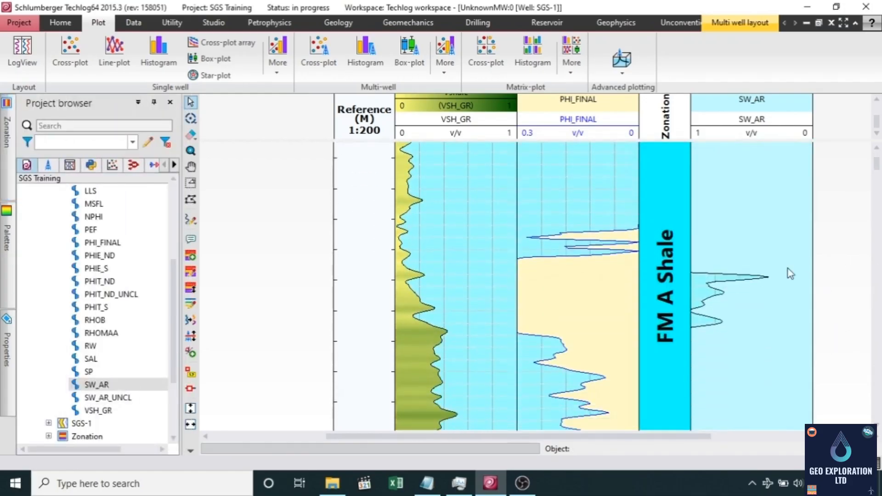
{"action": "scroll", "coordinate": [771, 271], "scroll_direction": "down", "scroll_amount": 5}
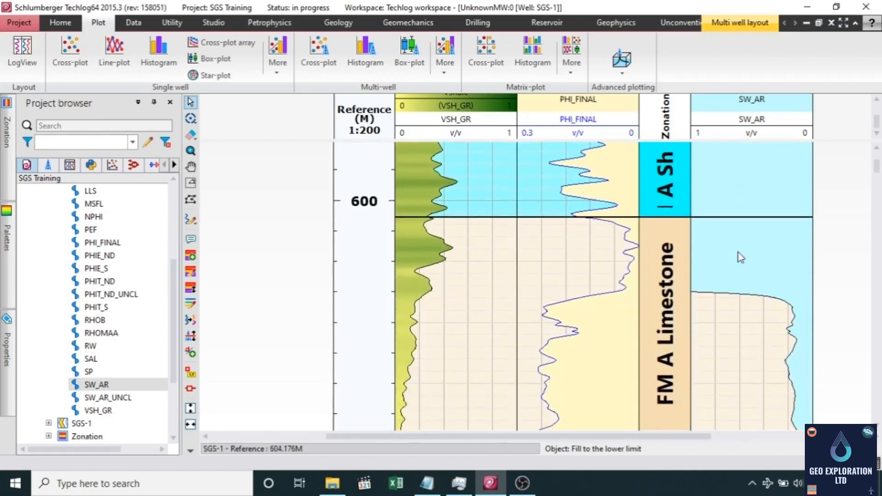
{"action": "scroll", "coordinate": [741, 257], "scroll_direction": "down", "scroll_amount": 5}
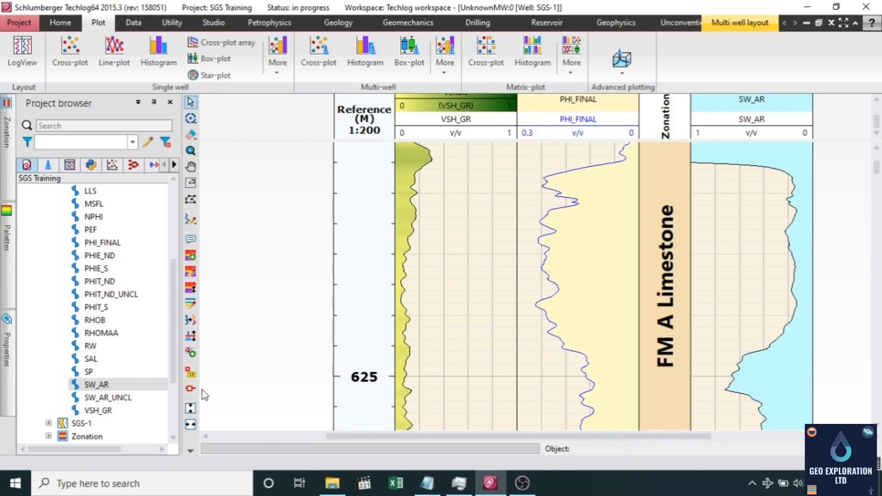
{"action": "left_click", "coordinate": [191, 374]}
{"action": "left_click", "coordinate": [191, 389]}
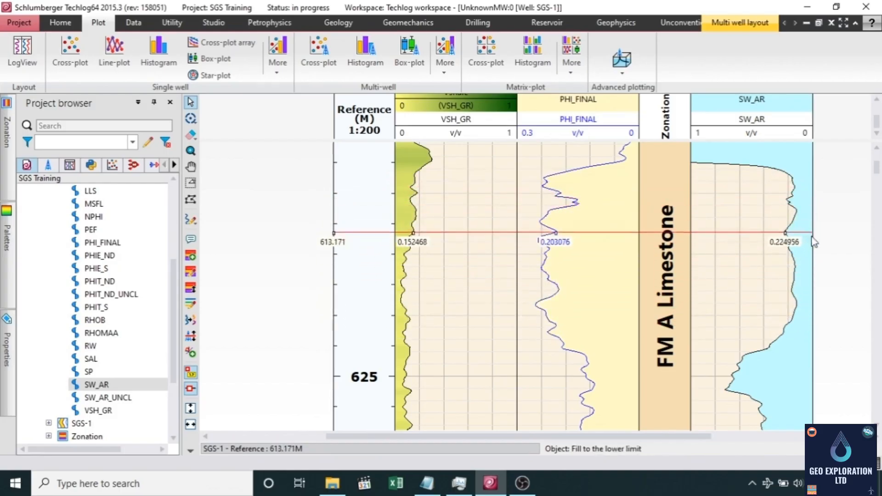
Step: Examine VSH_GR, PHI_FINAL and SW_AR down the well and around the FM A Shale to Limestone boundary, using the cursor values
{"action": "scroll", "coordinate": [810, 254], "scroll_direction": "down", "scroll_amount": 5}
{"action": "scroll", "coordinate": [810, 315], "scroll_direction": "down", "scroll_amount": 5}
{"action": "scroll", "coordinate": [811, 315], "scroll_direction": "down", "scroll_amount": 6}
{"action": "scroll", "coordinate": [811, 315], "scroll_direction": "down", "scroll_amount": 7}
{"action": "scroll", "coordinate": [811, 315], "scroll_direction": "down", "scroll_amount": 8}
{"action": "scroll", "coordinate": [803, 350], "scroll_direction": "down", "scroll_amount": 8}
{"action": "scroll", "coordinate": [784, 360], "scroll_direction": "up", "scroll_amount": 7}
{"action": "scroll", "coordinate": [787, 361], "scroll_direction": "up", "scroll_amount": 9}
{"action": "scroll", "coordinate": [786, 361], "scroll_direction": "up", "scroll_amount": 8}
{"action": "scroll", "coordinate": [787, 361], "scroll_direction": "up", "scroll_amount": 8}
{"action": "scroll", "coordinate": [787, 361], "scroll_direction": "up", "scroll_amount": 8}
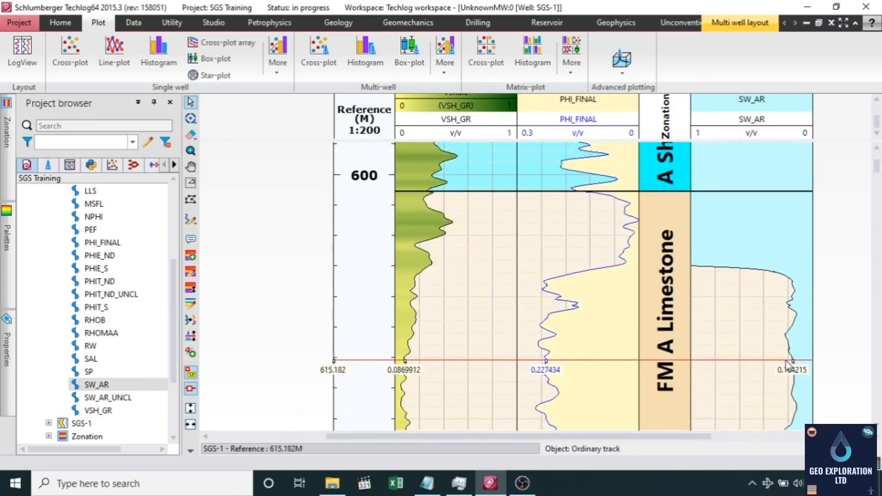
{"action": "scroll", "coordinate": [786, 362], "scroll_direction": "up", "scroll_amount": 1}
{"action": "scroll", "coordinate": [786, 362], "scroll_direction": "down", "scroll_amount": 4}
{"action": "scroll", "coordinate": [784, 362], "scroll_direction": "down", "scroll_amount": 2}
{"action": "scroll", "coordinate": [784, 362], "scroll_direction": "up", "scroll_amount": 5}
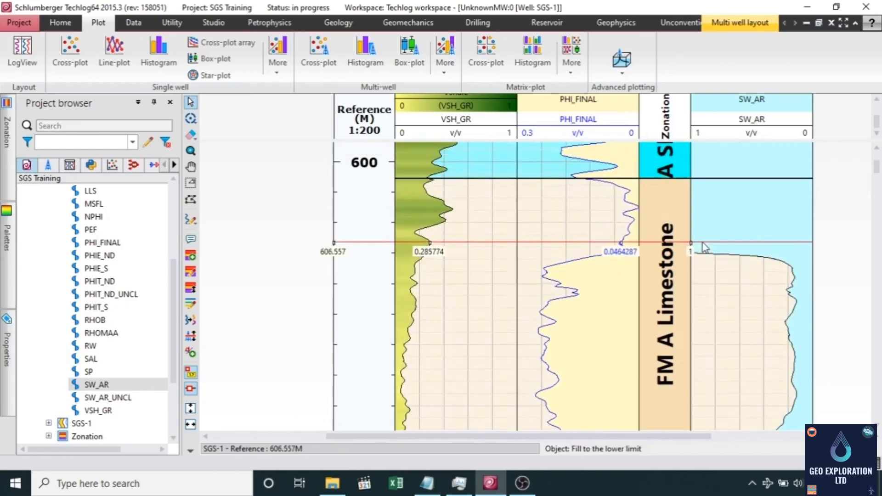
{"action": "scroll", "coordinate": [704, 247], "scroll_direction": "up", "scroll_amount": 3}
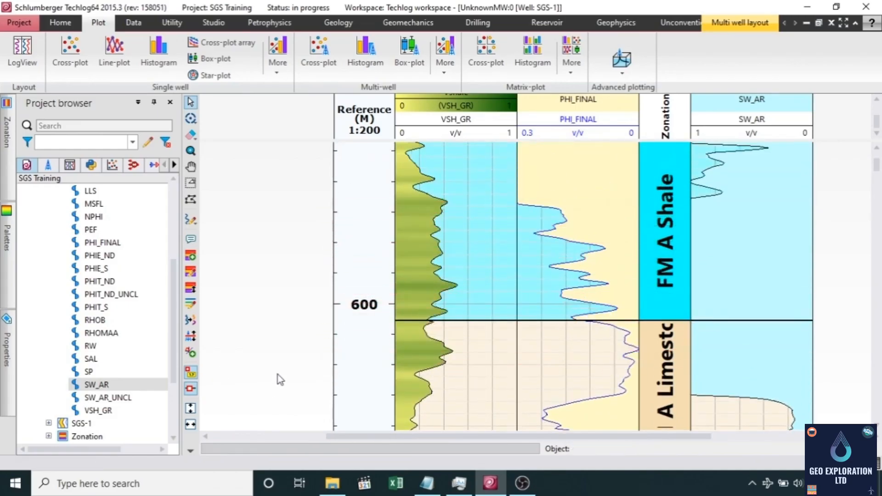
Step: Change the depth scale to 1:240 and shrink the layout view to survey the whole FM A Limestone interval
{"action": "scroll", "coordinate": [294, 346], "scroll_direction": "down", "scroll_amount": 1}
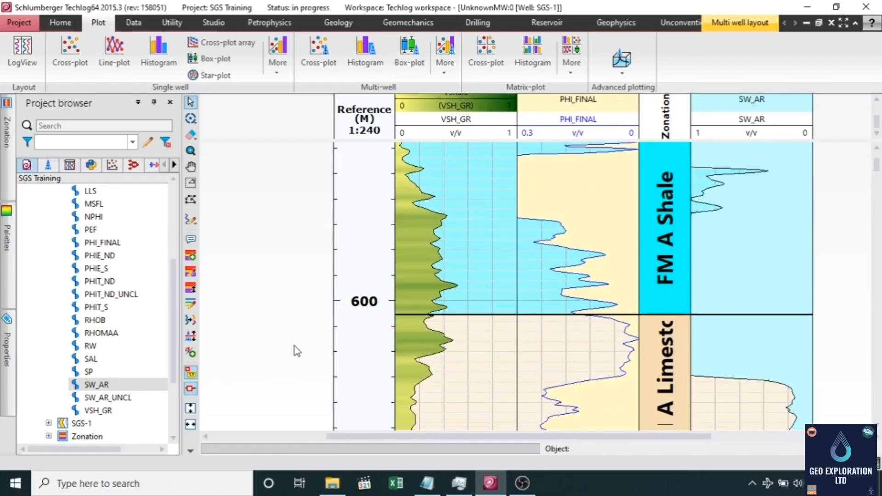
{"action": "scroll", "coordinate": [294, 346], "scroll_direction": "up", "scroll_amount": 3}
{"action": "scroll", "coordinate": [296, 343], "scroll_direction": "down", "scroll_amount": 4}
{"action": "scroll", "coordinate": [295, 342], "scroll_direction": "down", "scroll_amount": 2}
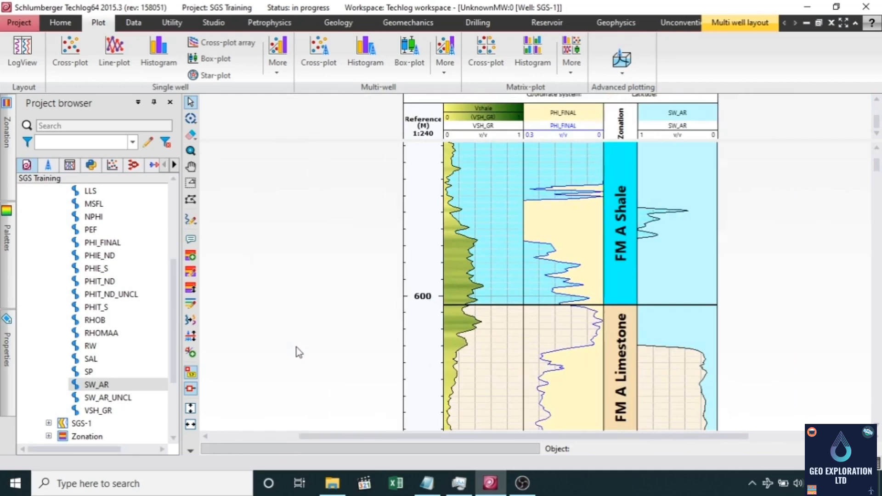
{"action": "scroll", "coordinate": [299, 353], "scroll_direction": "down", "scroll_amount": 1}
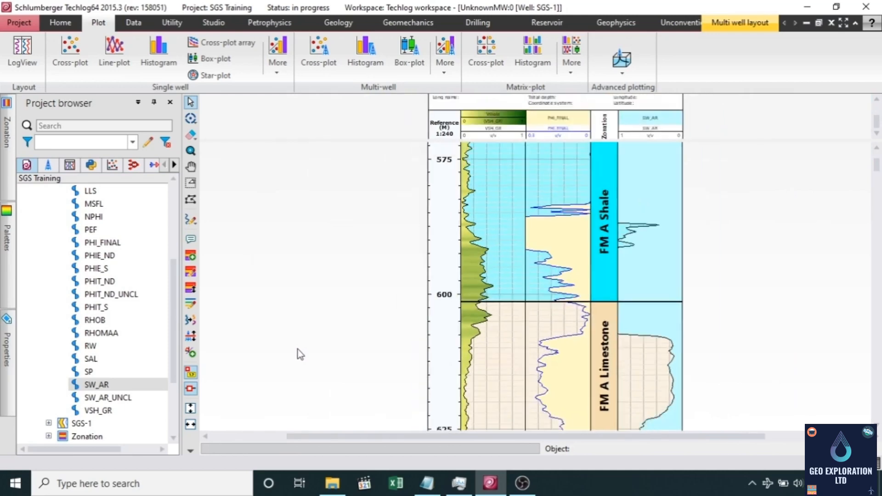
{"action": "scroll", "coordinate": [298, 352], "scroll_direction": "down", "scroll_amount": 2}
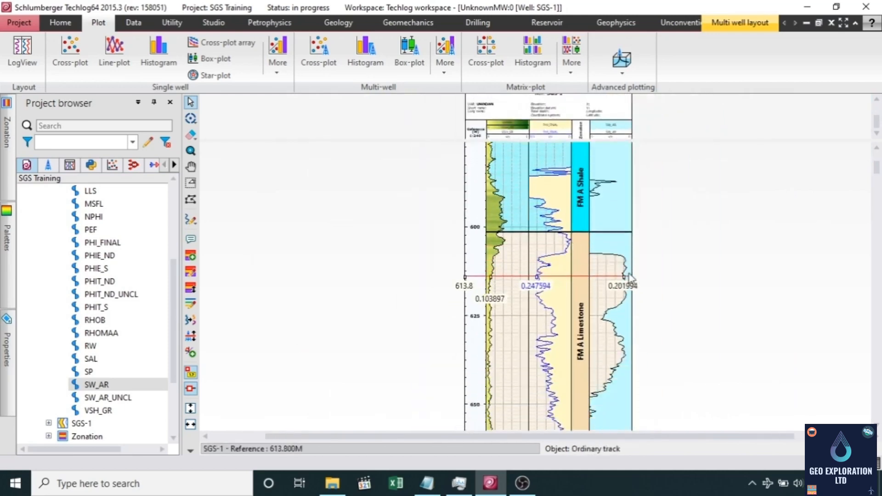
{"action": "scroll", "coordinate": [637, 289], "scroll_direction": "down", "scroll_amount": 5}
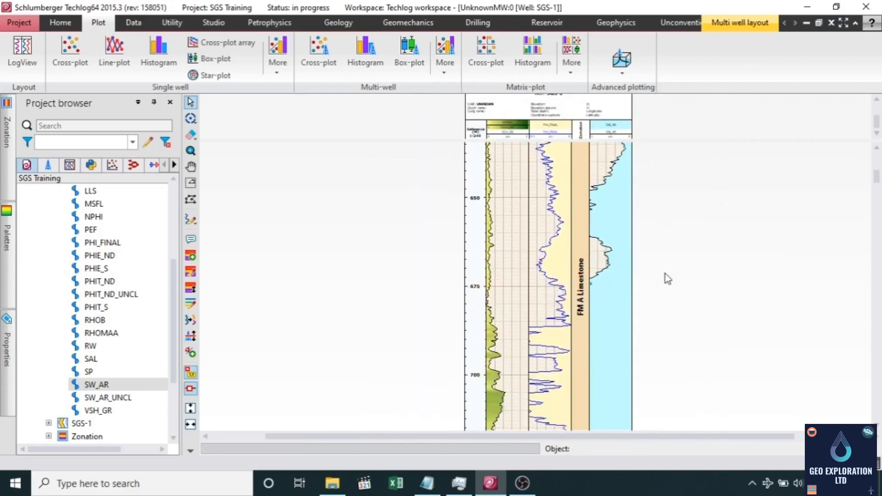
{"action": "scroll", "coordinate": [665, 274], "scroll_direction": "up", "scroll_amount": 5}
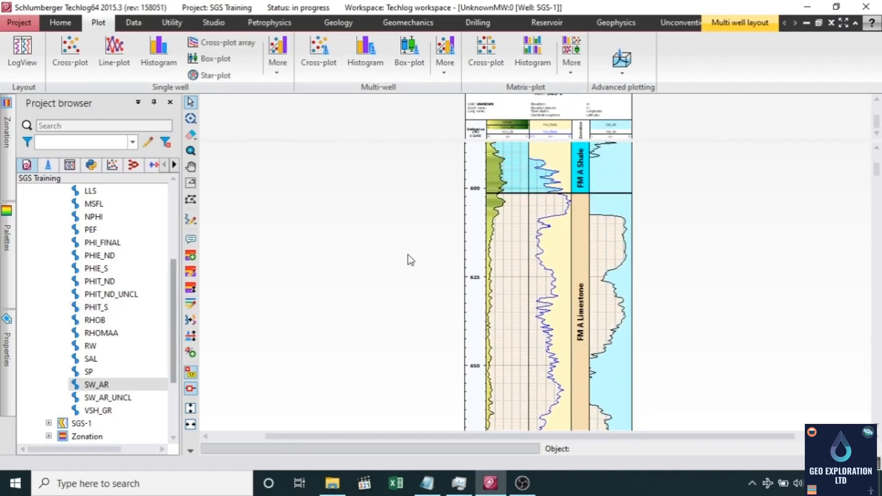
Step: Enable the reference limitation with FM A Limestone as both the top and the bottom zone
{"action": "left_click", "coordinate": [2, 350]}
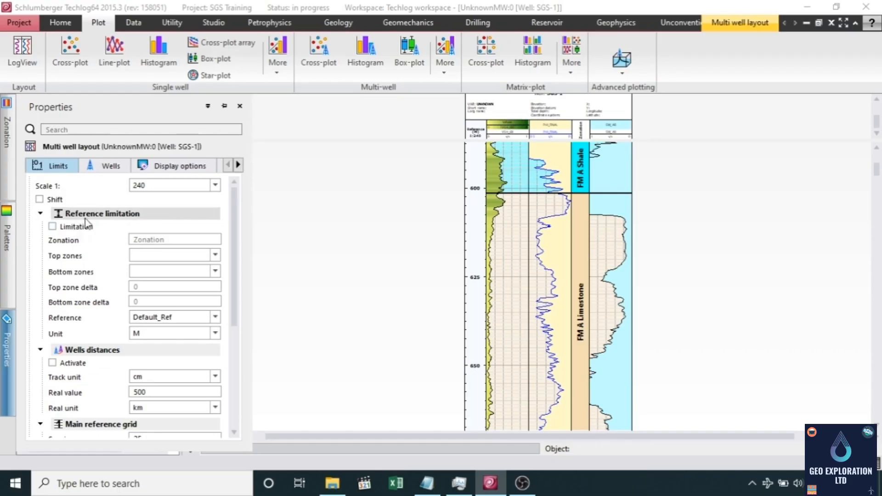
{"action": "left_click", "coordinate": [52, 227]}
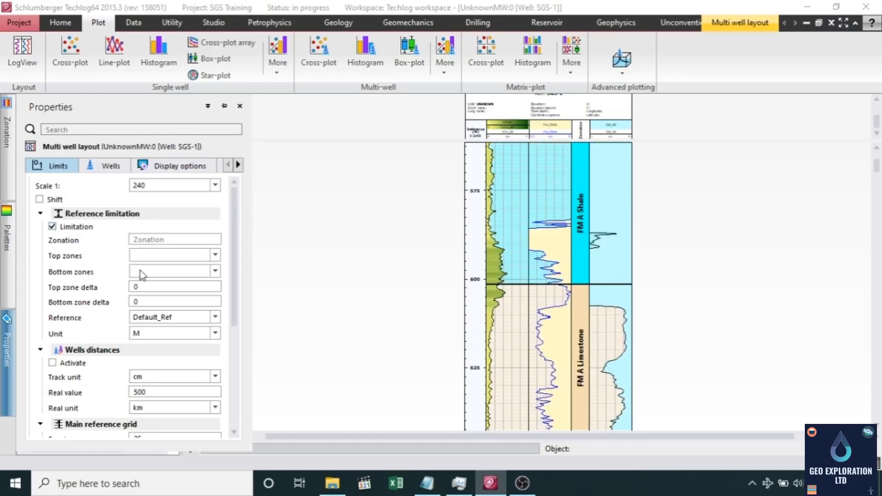
{"action": "left_click", "coordinate": [215, 255]}
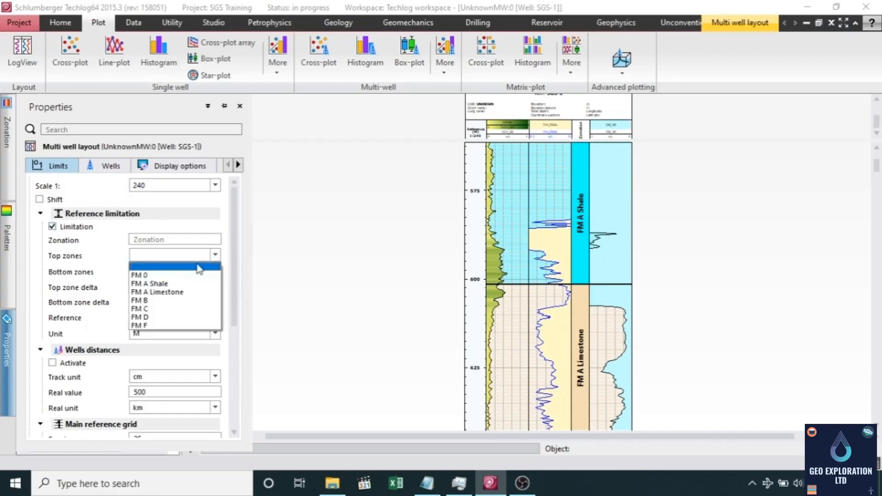
{"action": "left_click", "coordinate": [157, 292]}
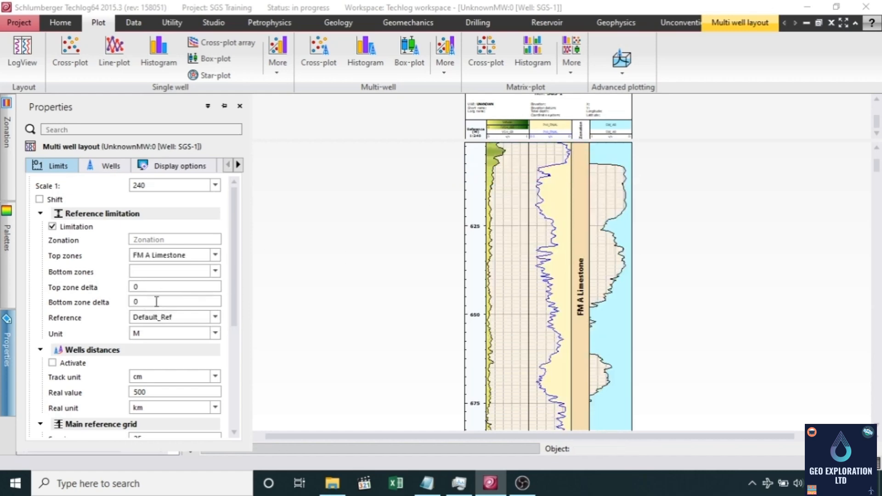
{"action": "left_click", "coordinate": [191, 274]}
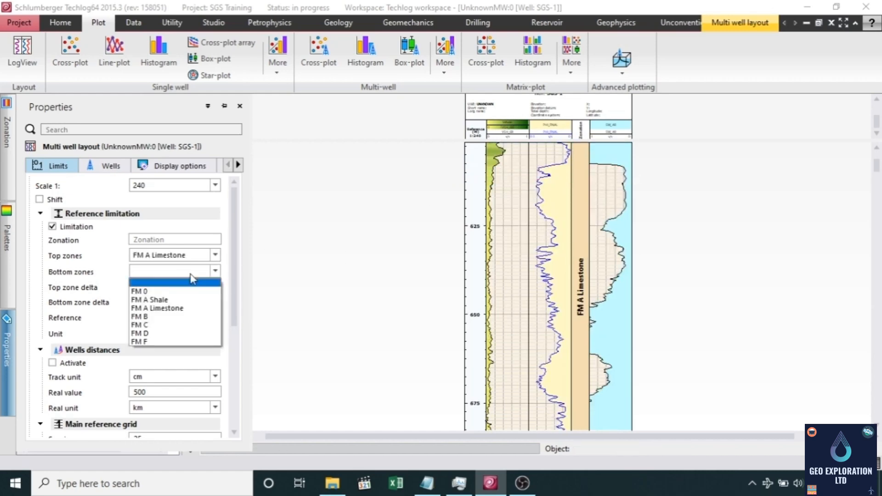
{"action": "left_click", "coordinate": [168, 309]}
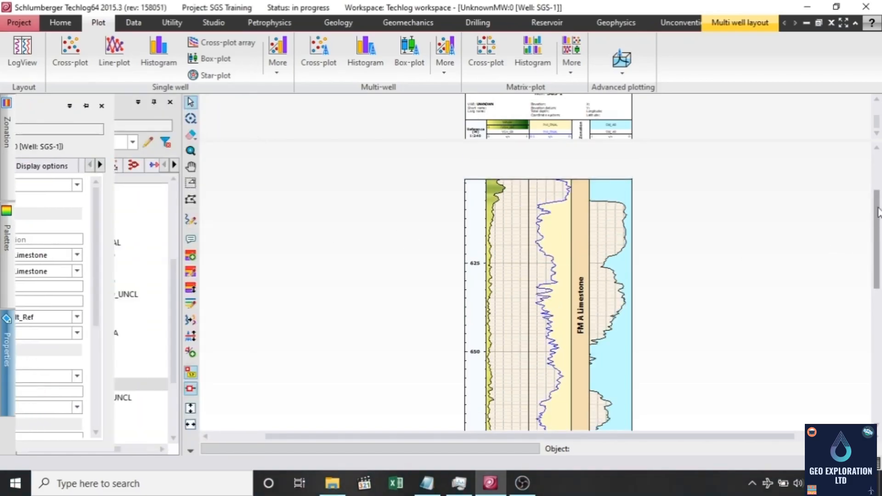
{"action": "left_click_drag", "start_coordinate": [878, 221], "coordinate": [878, 229]}
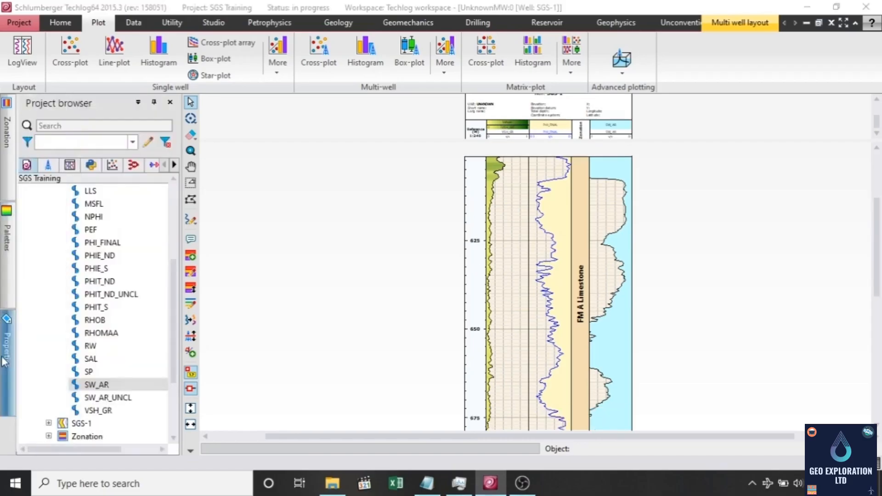
Step: Set the top zone delta to 10 and check the curves across the extended FM A Limestone interval
{"action": "mouse_move", "coordinate": [4, 360]}
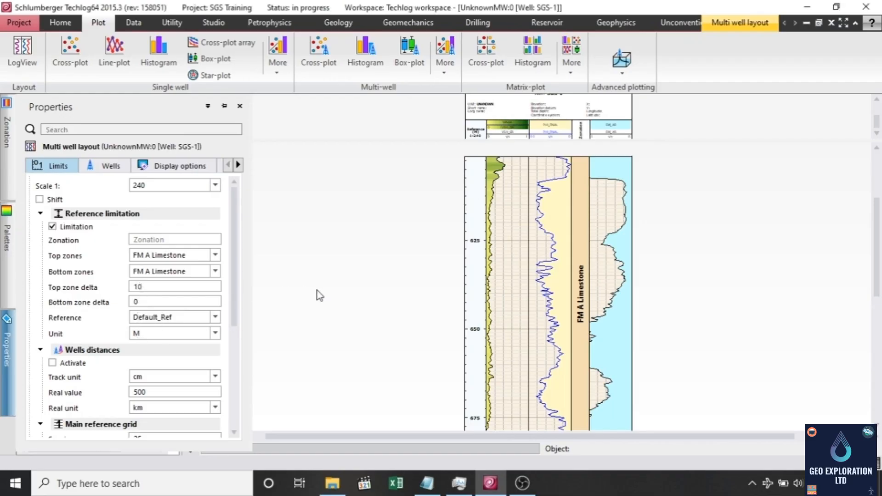
{"action": "left_click", "coordinate": [362, 310]}
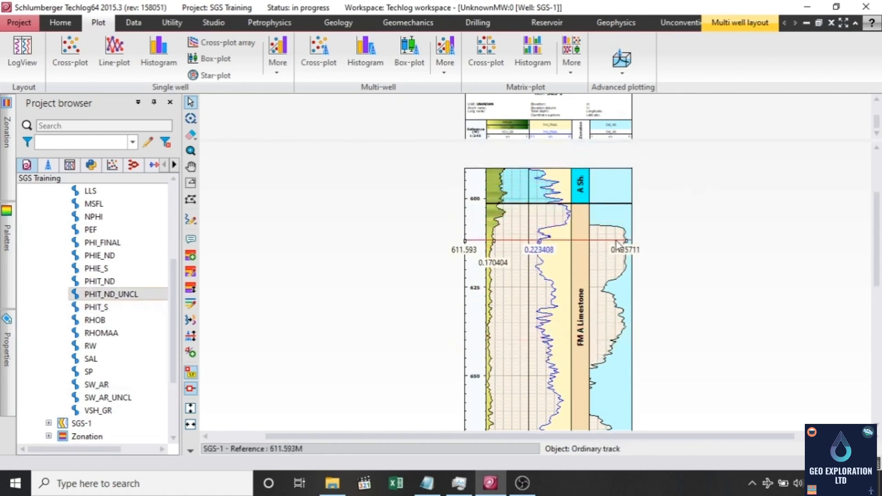
{"action": "scroll", "coordinate": [629, 313], "scroll_direction": "down", "scroll_amount": 10}
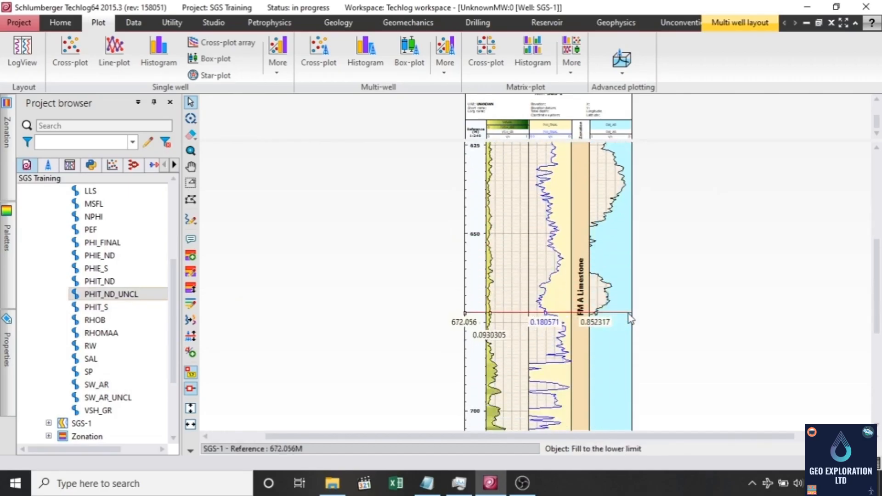
Step: Examine the VSH_GR, PHI_FINAL and SW_AR curves down the FM A Limestone and back up to its upper boundary
{"action": "scroll", "coordinate": [632, 317], "scroll_direction": "down", "scroll_amount": 2}
{"action": "scroll", "coordinate": [632, 317], "scroll_direction": "up", "scroll_amount": 5}
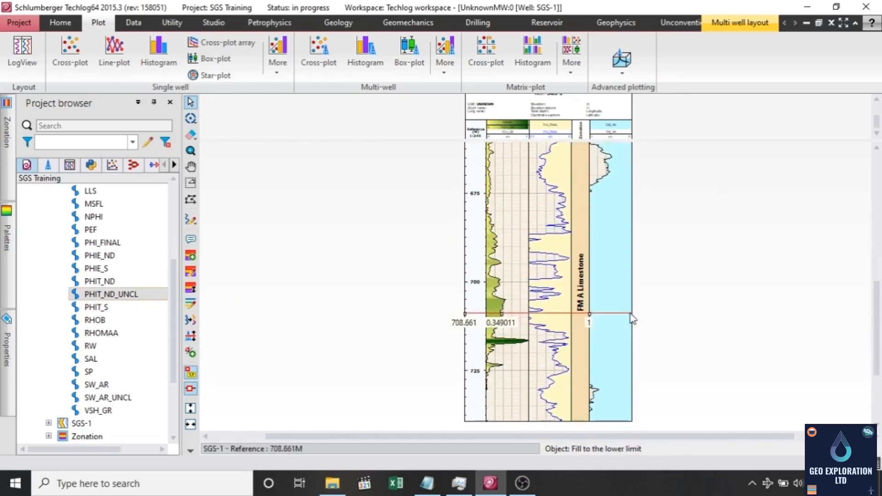
{"action": "scroll", "coordinate": [632, 317], "scroll_direction": "up", "scroll_amount": 1}
{"action": "scroll", "coordinate": [632, 317], "scroll_direction": "down", "scroll_amount": 6}
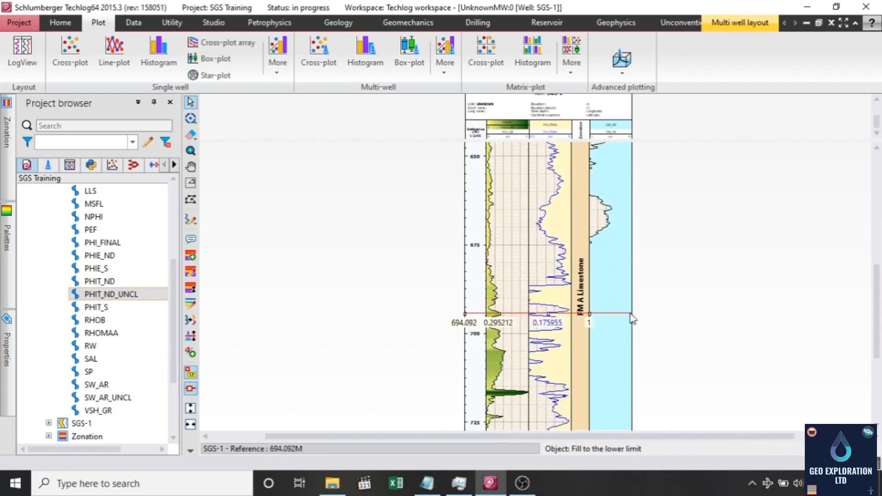
{"action": "scroll", "coordinate": [641, 325], "scroll_direction": "up", "scroll_amount": 10}
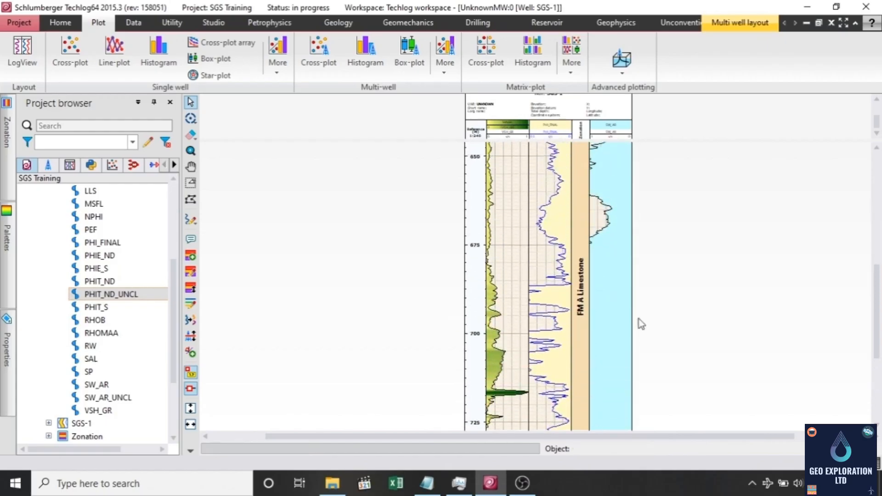
{"action": "scroll", "coordinate": [641, 324], "scroll_direction": "up", "scroll_amount": 2}
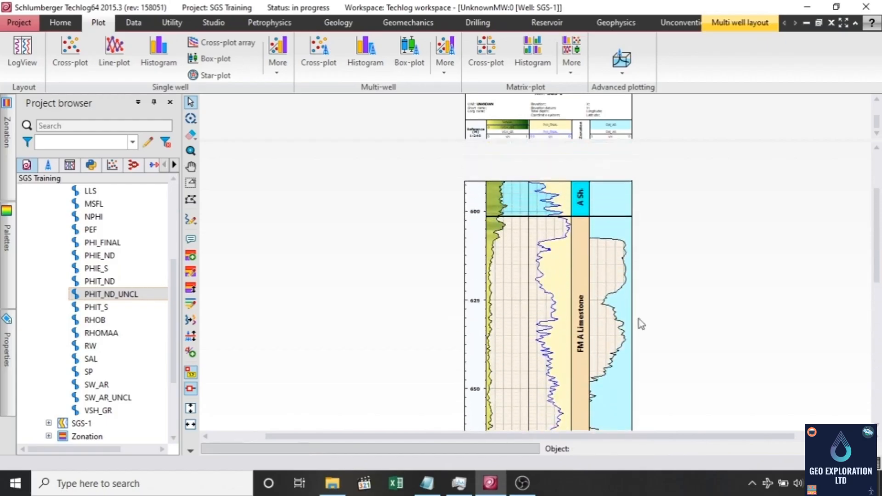
{"action": "scroll", "coordinate": [641, 324], "scroll_direction": "up", "scroll_amount": 2}
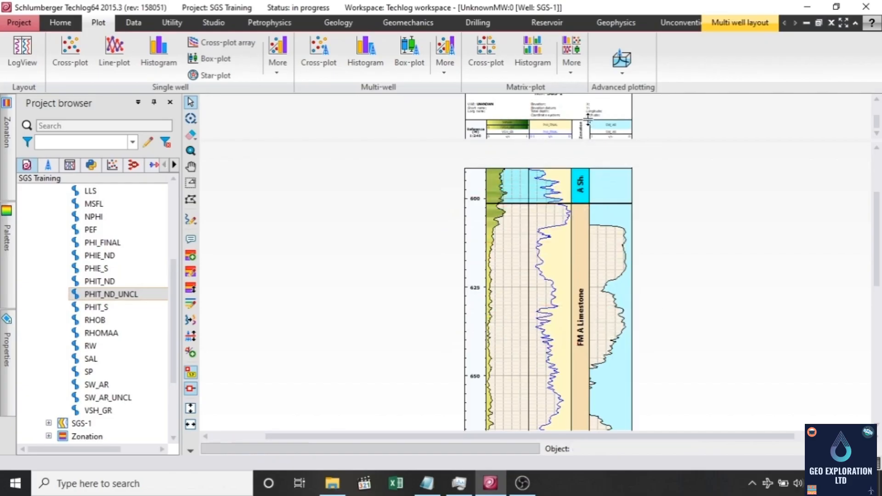
Step: Move the zonation track to the last position in the layout, after the SW_AR track
{"action": "left_click", "coordinate": [590, 137]}
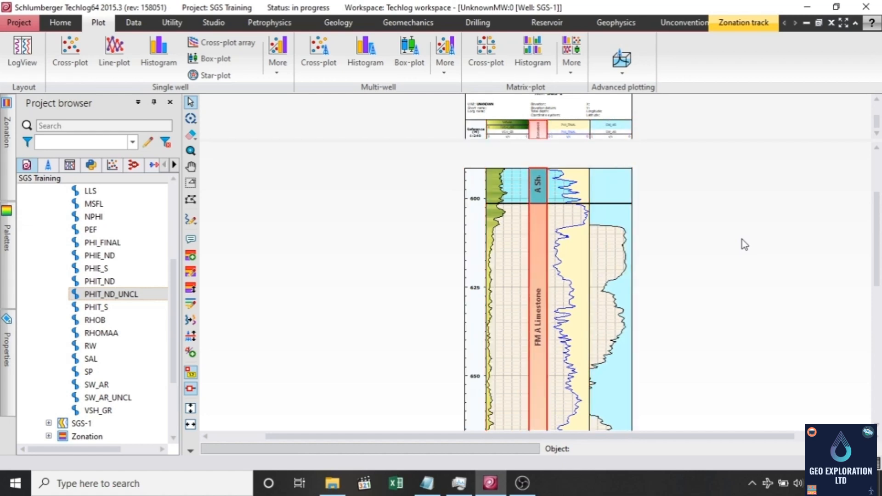
{"action": "key", "text": "Right"}
{"action": "key", "text": "Right"}
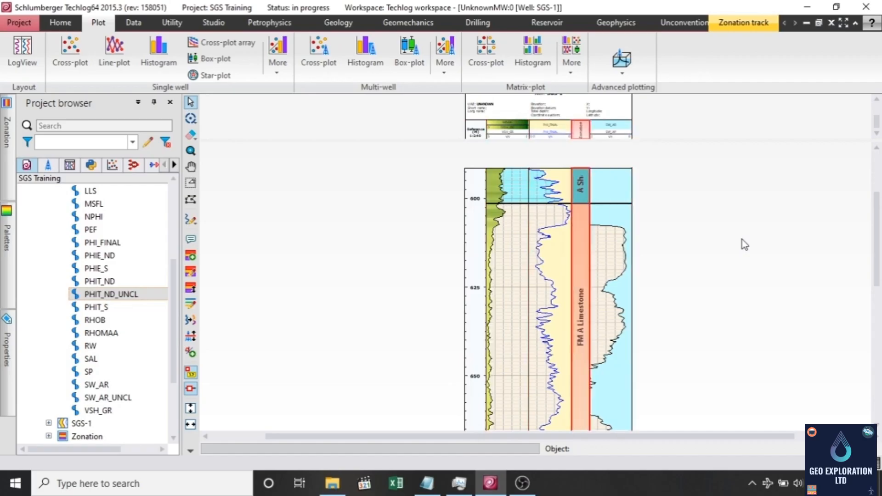
Step: Try placing the PHI_FINAL curve in the VSH_GR track and in the SW_AR track, and return it to its own track
{"action": "left_click", "coordinate": [540, 245]}
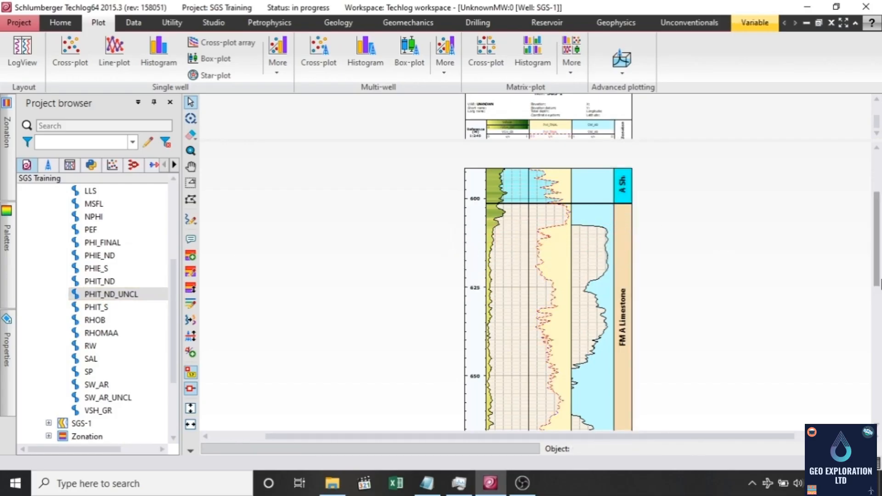
{"action": "key", "text": "Left"}
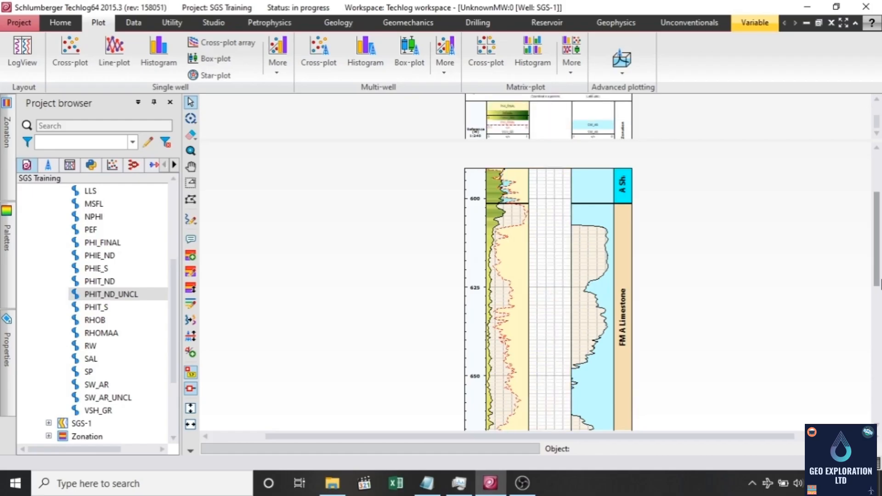
{"action": "key", "text": "Right"}
{"action": "key", "text": "Right"}
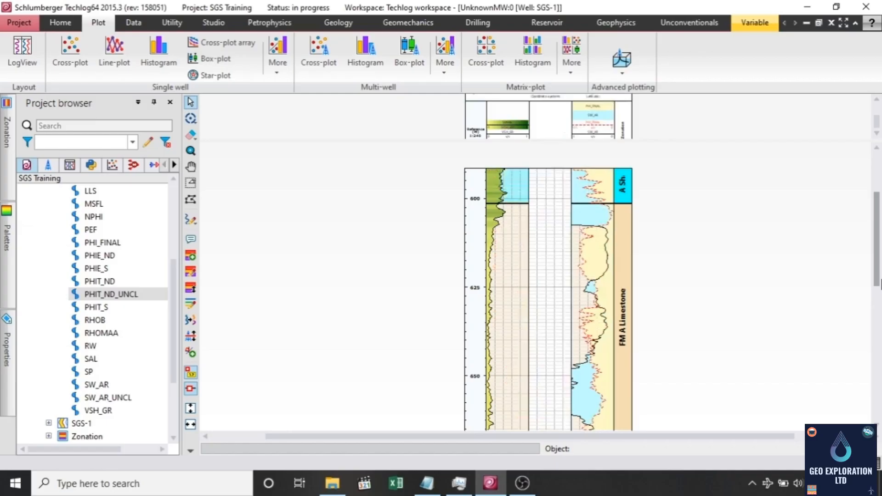
{"action": "key", "text": "Left"}
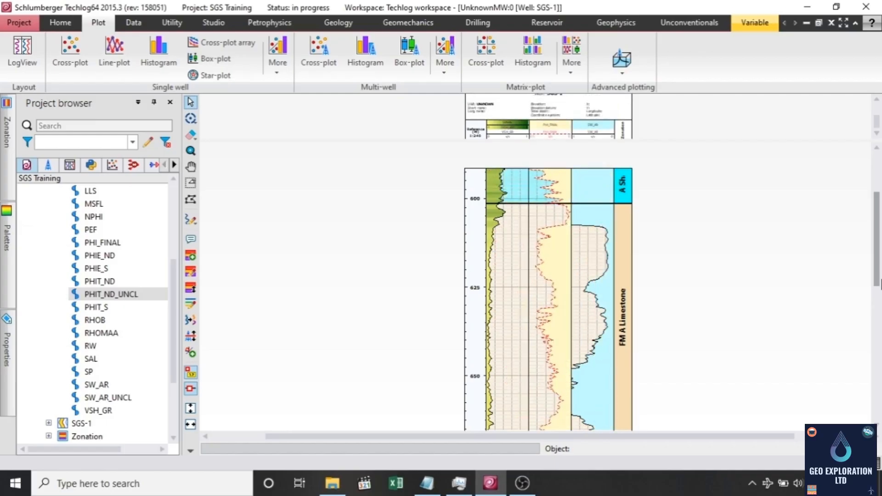
{"action": "left_click", "coordinate": [428, 312]}
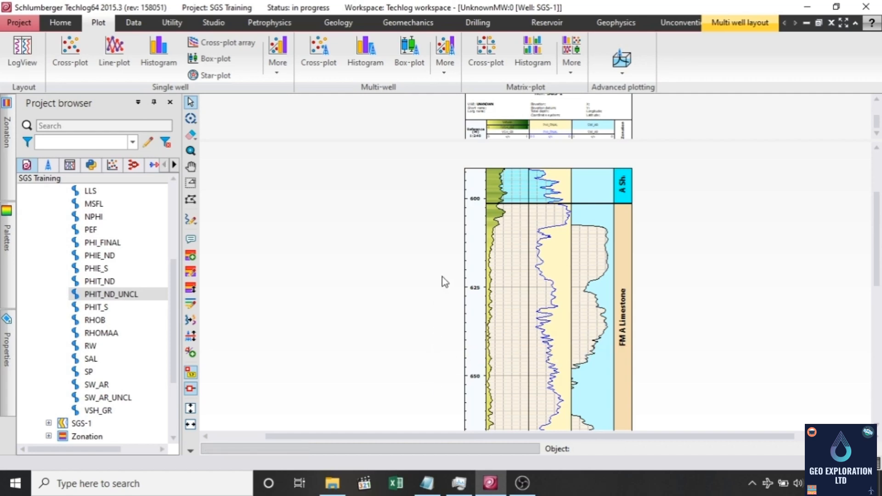
Step: Examine shale volume, porosity and water saturation against the zonation from the FM A Shale boundary down through the FM A Limestone
{"action": "scroll", "coordinate": [652, 298], "scroll_direction": "down", "scroll_amount": 4}
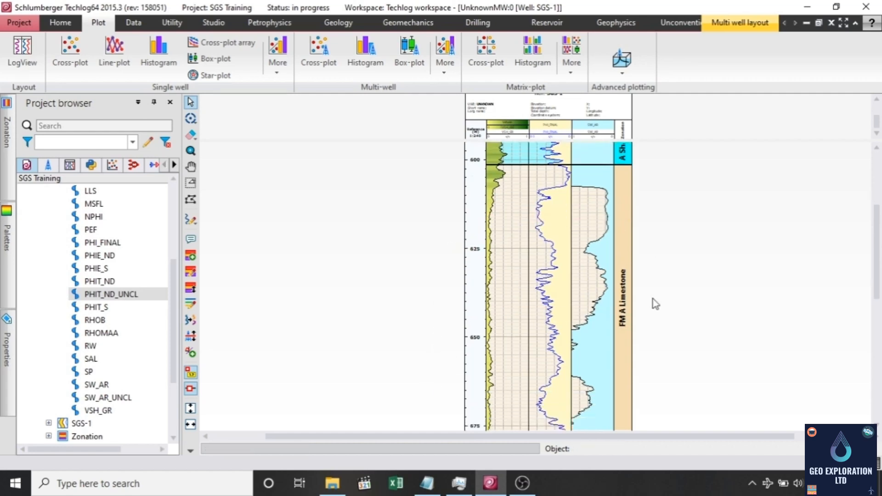
{"action": "scroll", "coordinate": [652, 300], "scroll_direction": "up", "scroll_amount": 5}
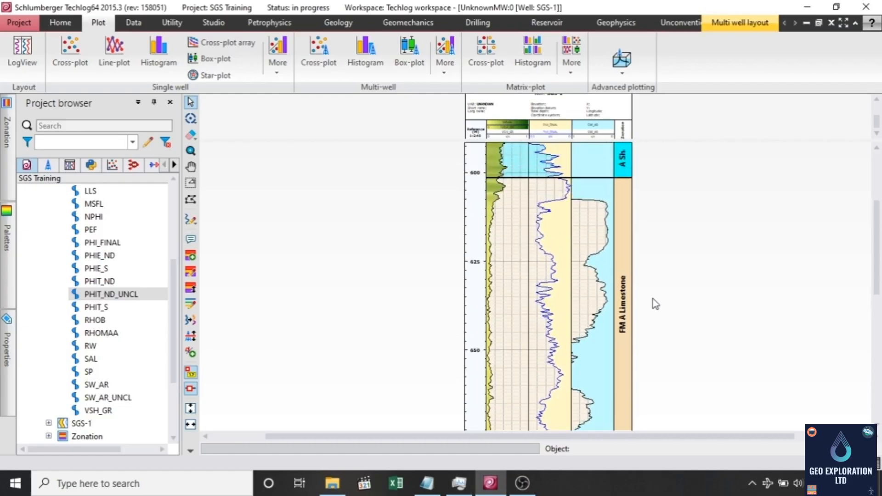
{"action": "scroll", "coordinate": [652, 300], "scroll_direction": "down", "scroll_amount": 3}
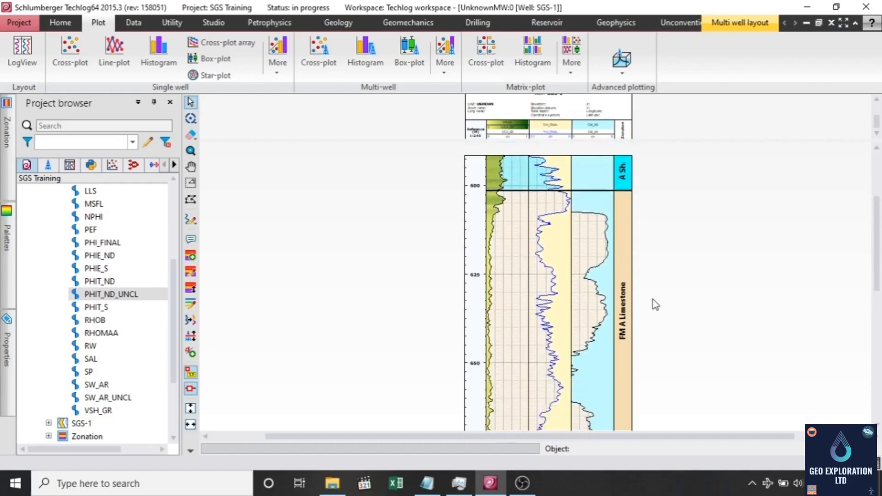
{"action": "scroll", "coordinate": [652, 300], "scroll_direction": "up", "scroll_amount": 2}
{"action": "scroll", "coordinate": [652, 299], "scroll_direction": "down", "scroll_amount": 2}
{"action": "scroll", "coordinate": [652, 299], "scroll_direction": "down", "scroll_amount": 2}
{"action": "scroll", "coordinate": [652, 299], "scroll_direction": "up", "scroll_amount": 2}
{"action": "scroll", "coordinate": [653, 299], "scroll_direction": "up", "scroll_amount": 2}
{"action": "scroll", "coordinate": [652, 299], "scroll_direction": "down", "scroll_amount": 1}
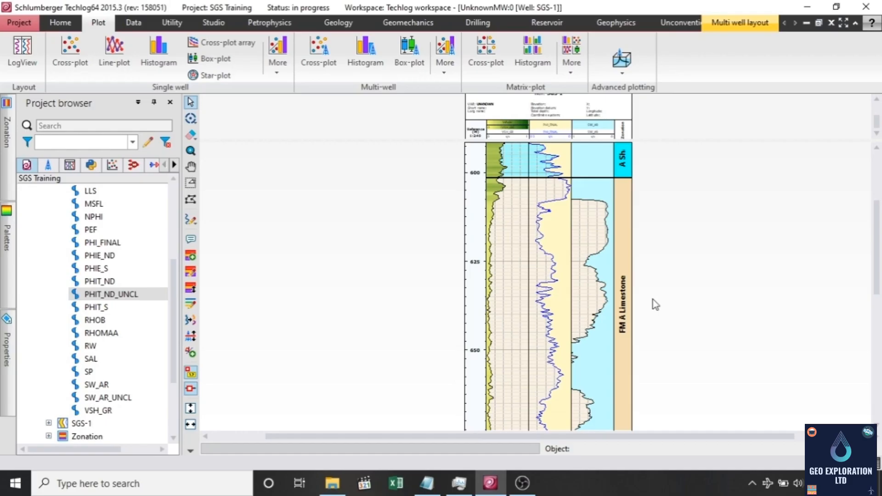
{"action": "scroll", "coordinate": [615, 250], "scroll_direction": "down", "scroll_amount": 16}
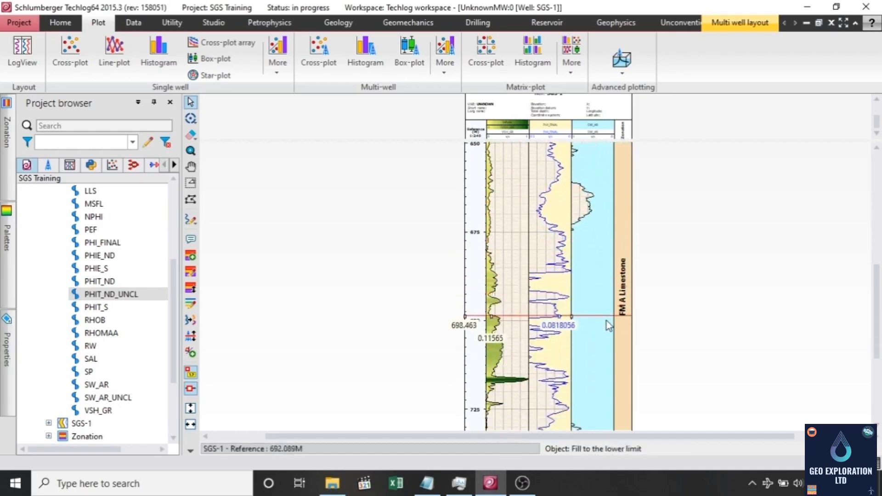
{"action": "scroll", "coordinate": [606, 328], "scroll_direction": "up", "scroll_amount": 15}
{"action": "scroll", "coordinate": [603, 335], "scroll_direction": "up", "scroll_amount": 8}
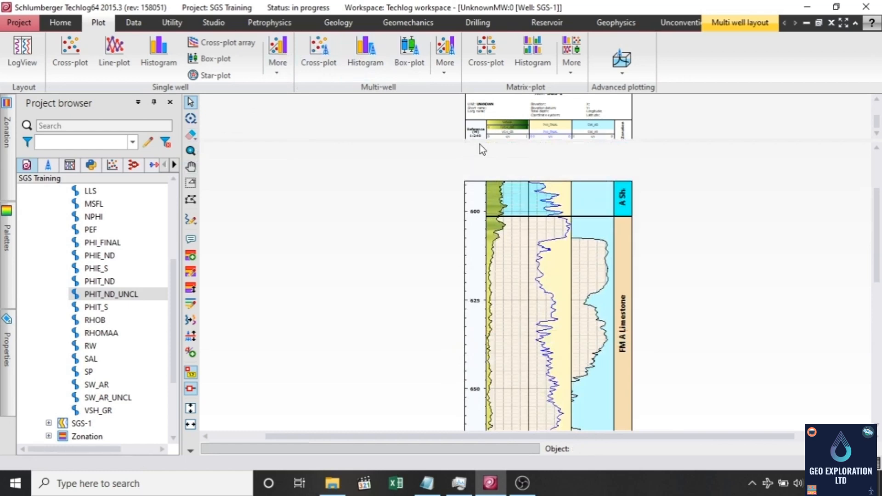
Step: Turn off the layout's reference limitation so the curves are no longer restricted to the FM A Limestone zone
{"action": "left_click", "coordinate": [4, 368]}
{"action": "left_click", "coordinate": [52, 226]}
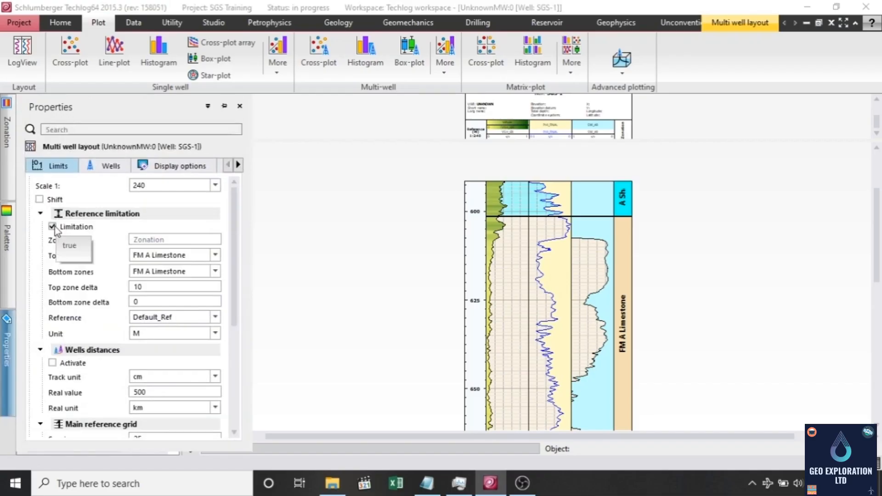
{"action": "left_click", "coordinate": [53, 226]}
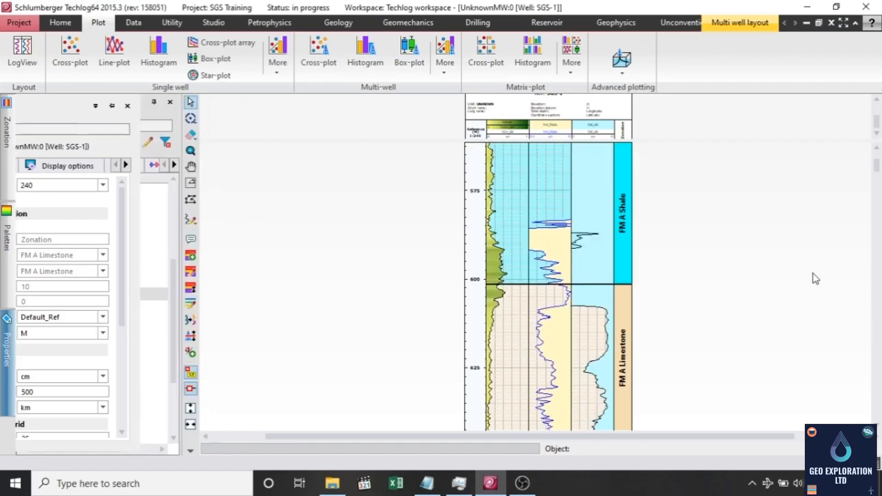
{"action": "mouse_move", "coordinate": [876, 172]}
{"action": "left_mouse_down"}
{"action": "mouse_move", "coordinate": [877, 227]}
{"action": "mouse_move", "coordinate": [877, 177]}
{"action": "left_mouse_up"}
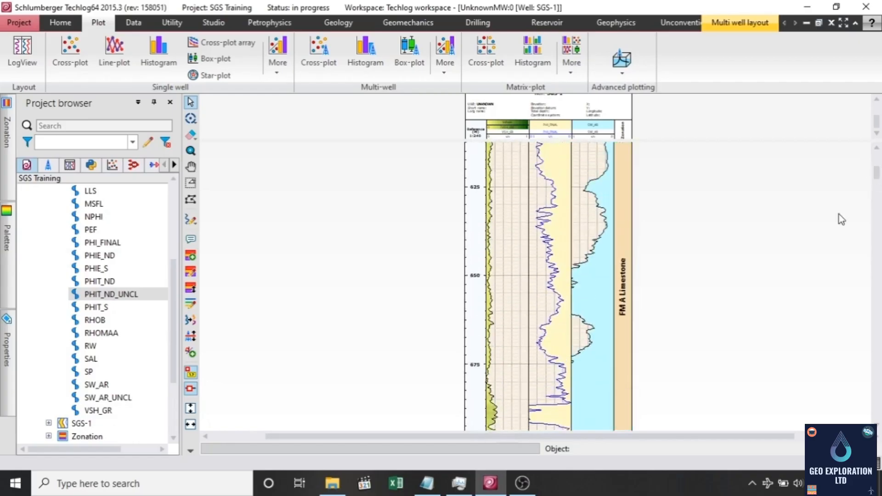
{"action": "scroll", "coordinate": [715, 296], "scroll_direction": "up", "scroll_amount": 3}
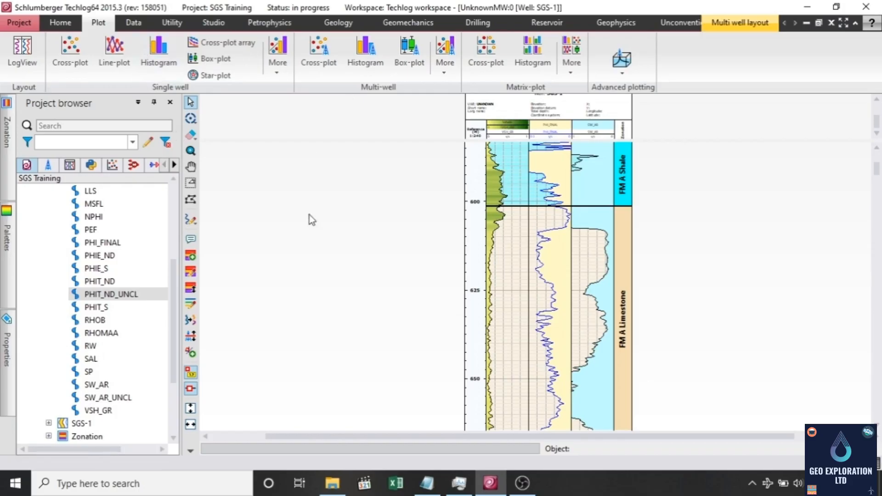
Step: Open the Quanti Summaries setup and clear the preassigned shale volume, porosity and water saturation inputs
{"action": "left_click", "coordinate": [270, 22]}
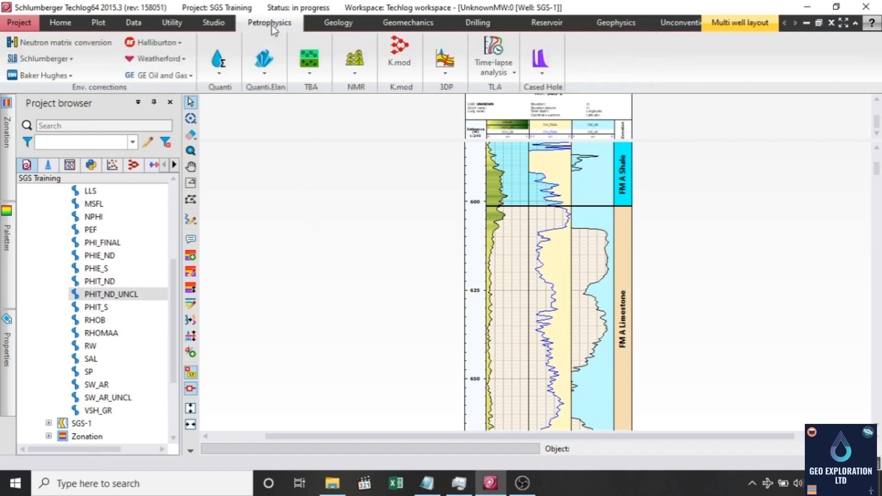
{"action": "left_click", "coordinate": [219, 73]}
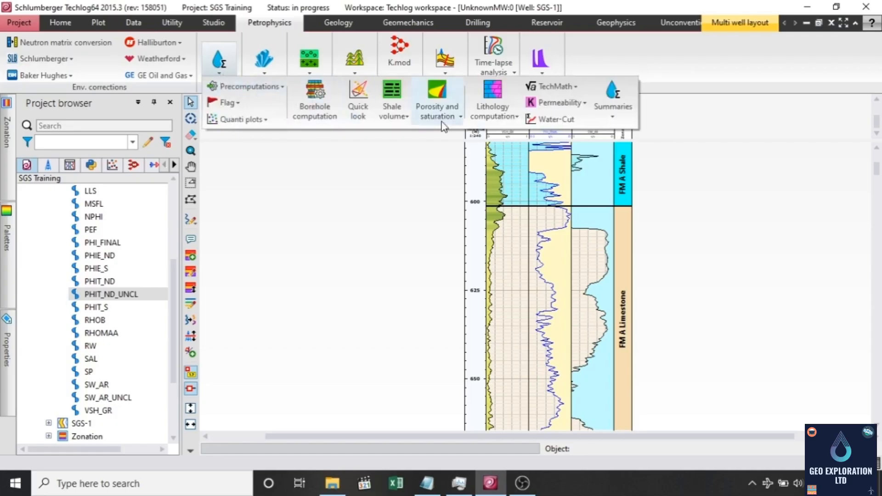
{"action": "left_click", "coordinate": [617, 110]}
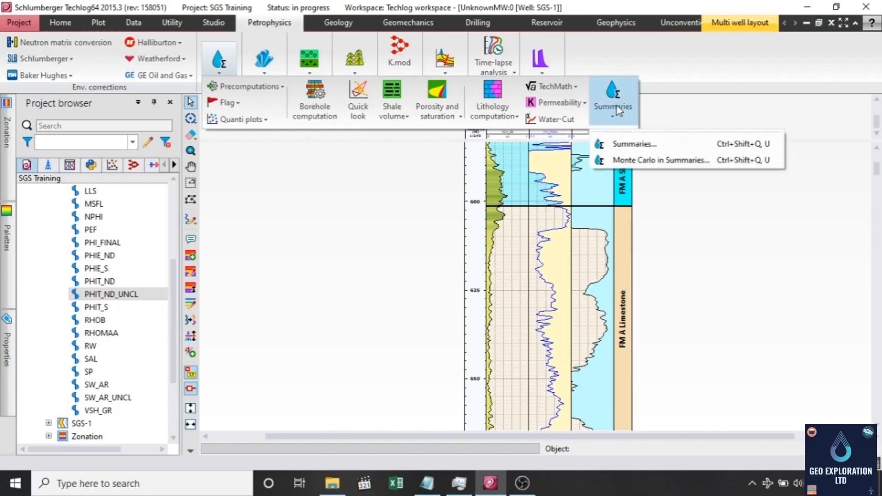
{"action": "left_click", "coordinate": [634, 144]}
{"action": "double_click", "coordinate": [638, 128]}
{"action": "double_click", "coordinate": [629, 146]}
{"action": "double_click", "coordinate": [624, 165]}
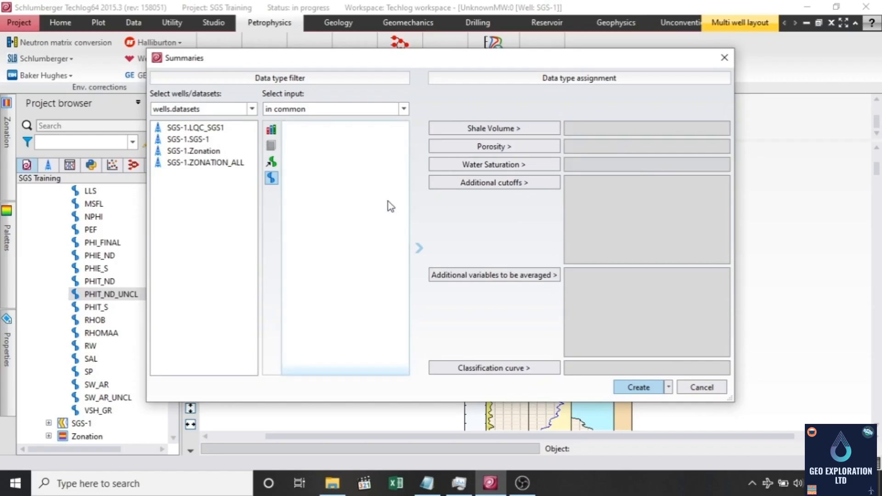
Step: From dataset SGS-1.LQC_SGS1, assign VSH_GR as shale volume, PHI_FINAL as porosity and SW_AR as water saturation
{"action": "left_click", "coordinate": [181, 128]}
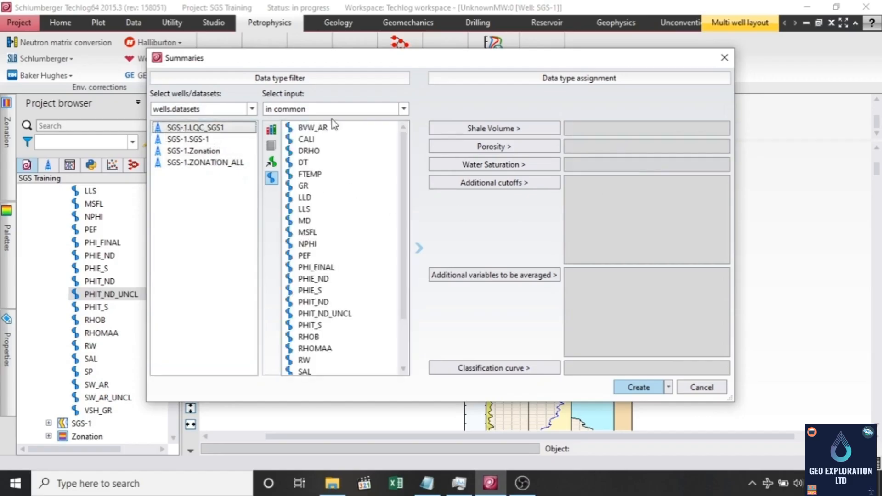
{"action": "scroll", "coordinate": [317, 370], "scroll_direction": "down", "scroll_amount": 2}
{"action": "left_click", "coordinate": [324, 360]}
{"action": "left_click", "coordinate": [494, 131]}
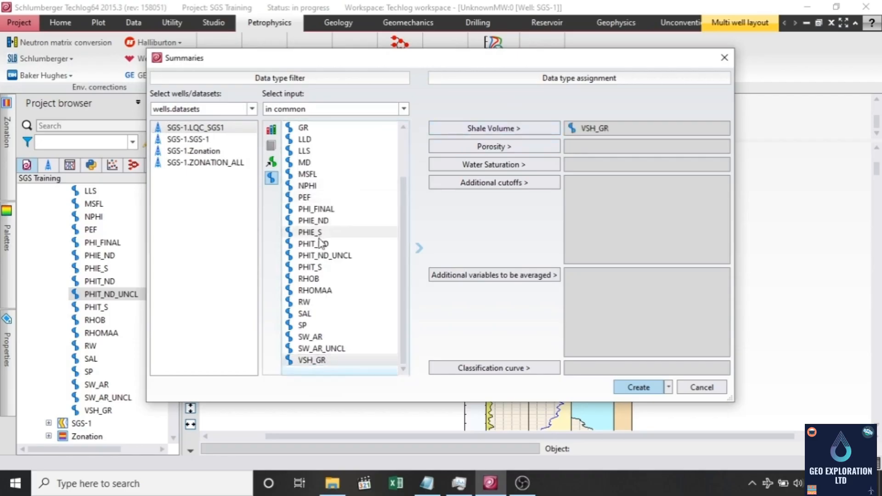
{"action": "left_click", "coordinate": [331, 209]}
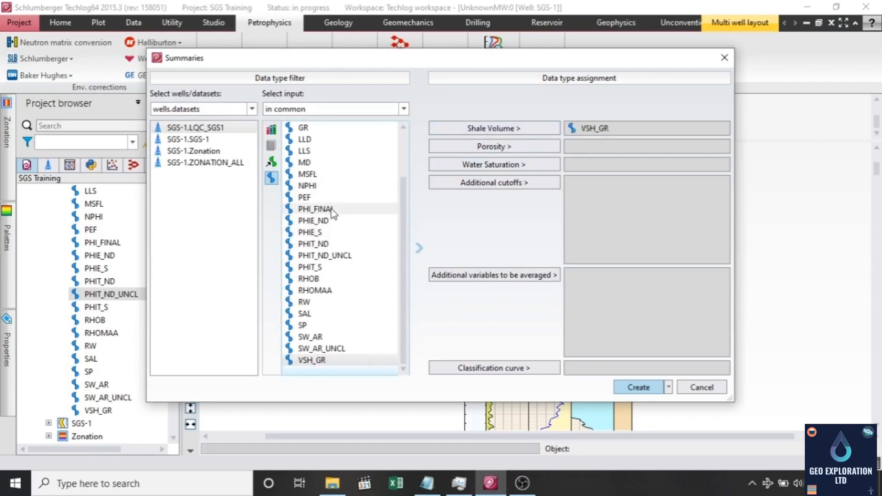
{"action": "left_click", "coordinate": [495, 147]}
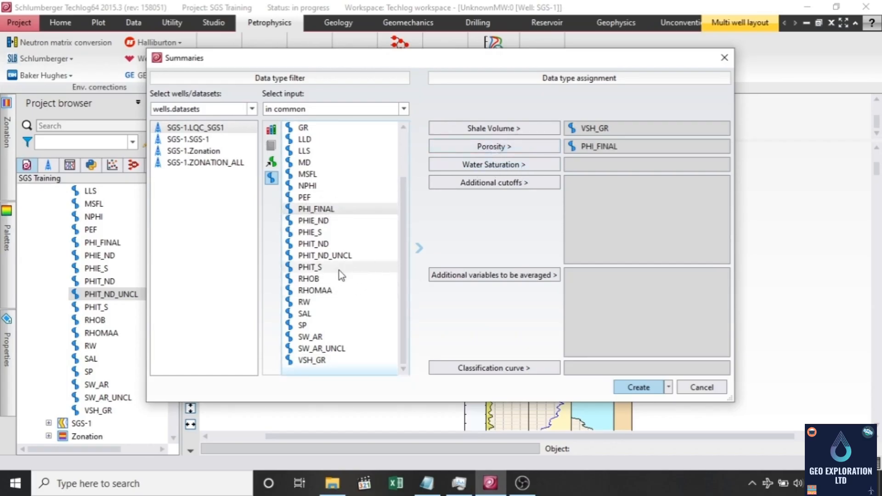
{"action": "left_click", "coordinate": [318, 339]}
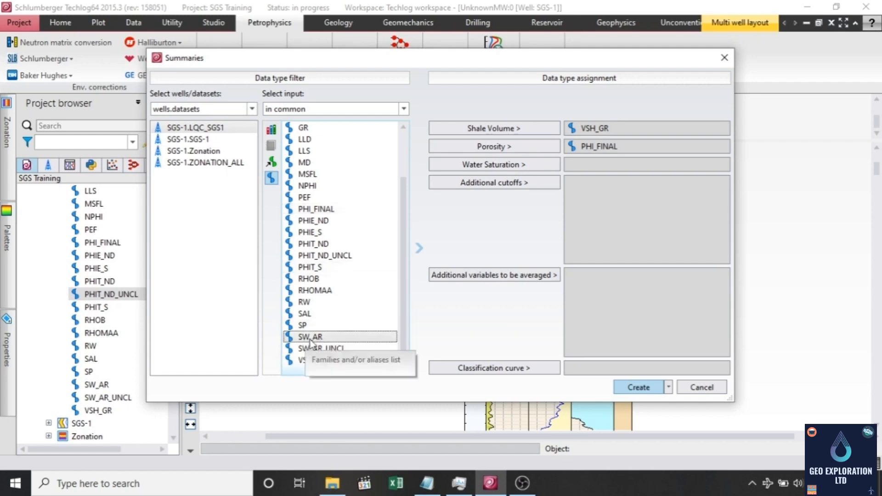
{"action": "left_click", "coordinate": [480, 164]}
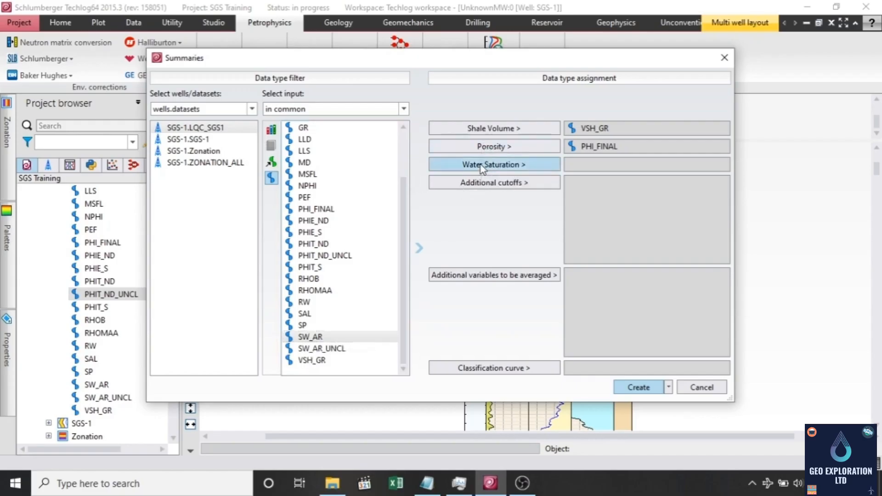
Step: Create the Summaries method, minimize the layout and restore the Workflow manager window
{"action": "left_click", "coordinate": [638, 388]}
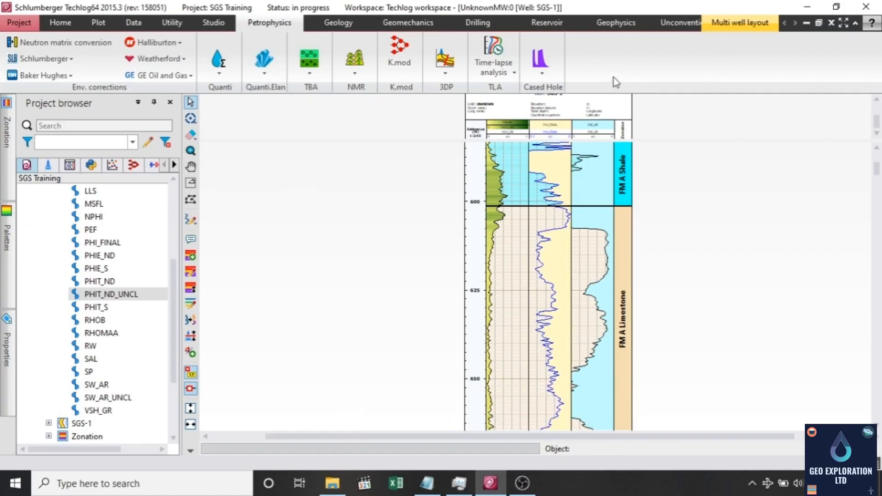
{"action": "left_click", "coordinate": [807, 23]}
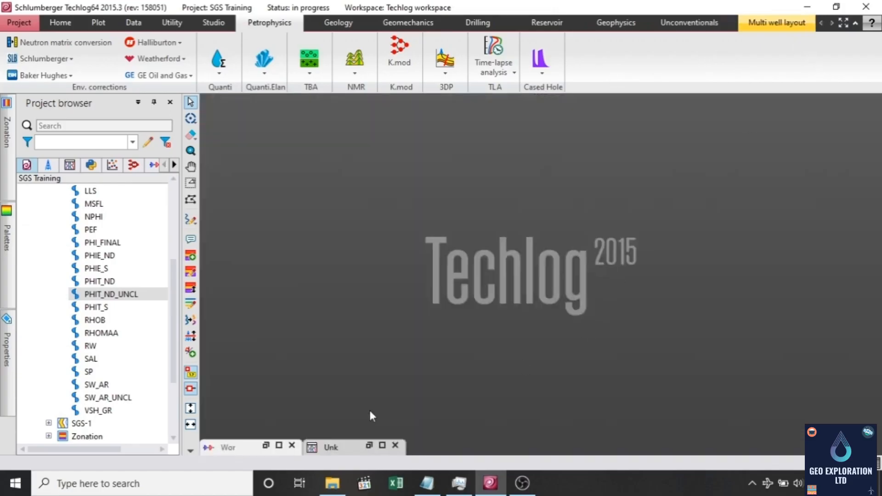
{"action": "left_click", "coordinate": [265, 445]}
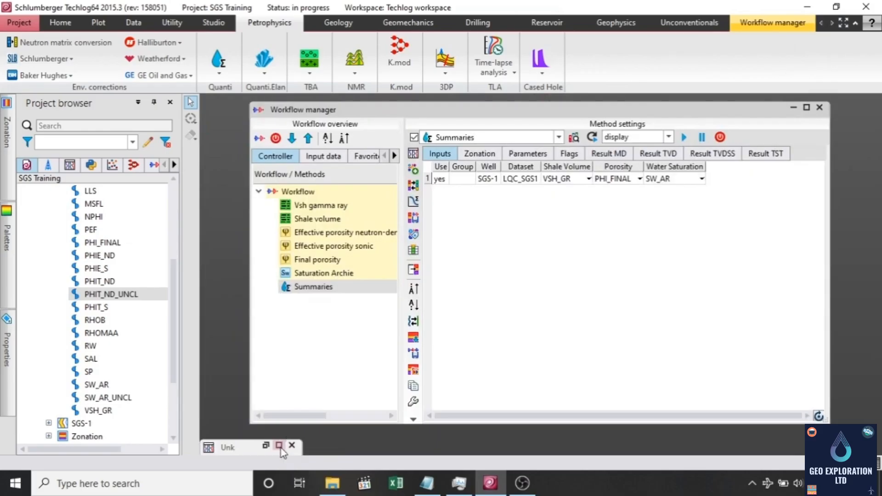
Step: Close the multi-well layout and save it in the project under the name FINAL
{"action": "left_click", "coordinate": [278, 445]}
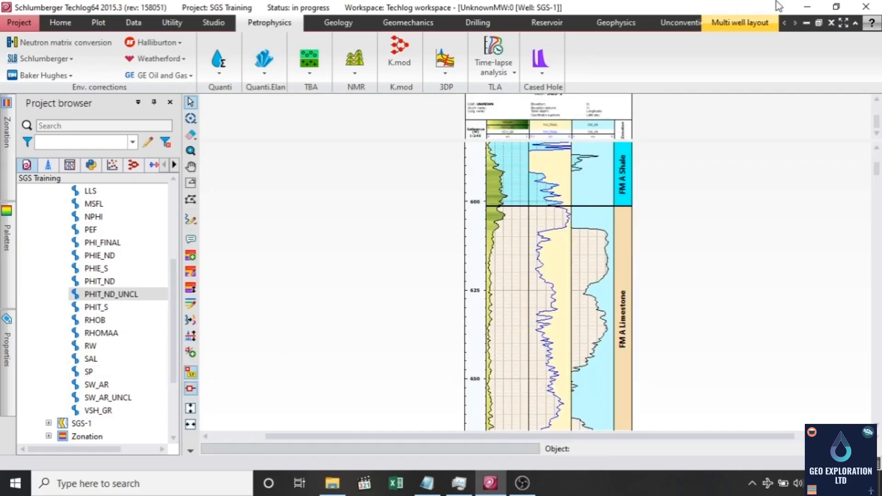
{"action": "scroll", "coordinate": [735, 216], "scroll_direction": "down", "scroll_amount": 1}
{"action": "scroll", "coordinate": [747, 179], "scroll_direction": "up", "scroll_amount": 3}
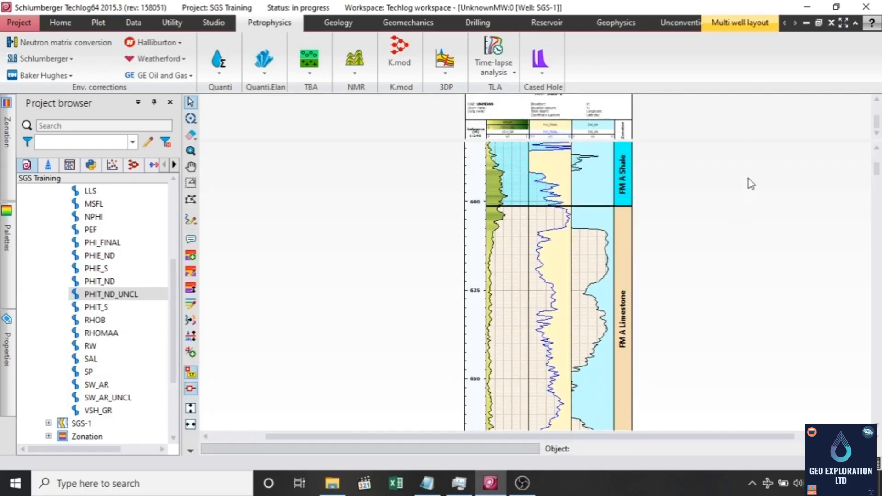
{"action": "left_click", "coordinate": [830, 23]}
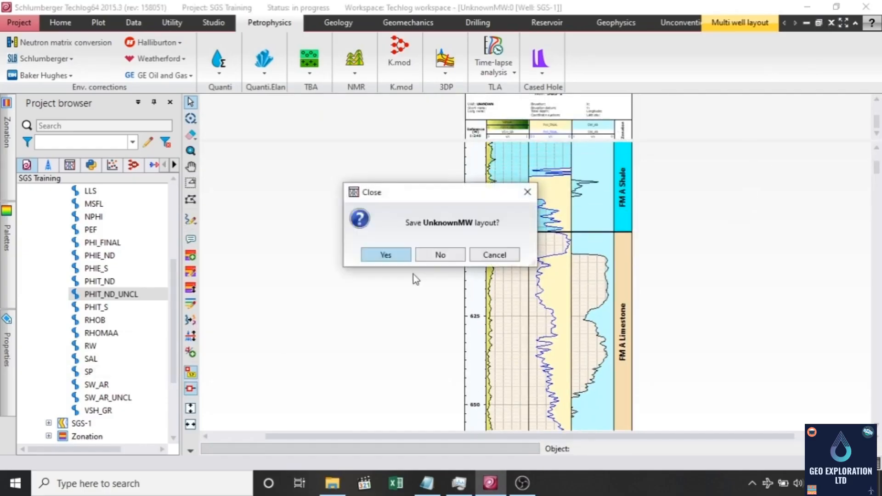
{"action": "left_click", "coordinate": [389, 258]}
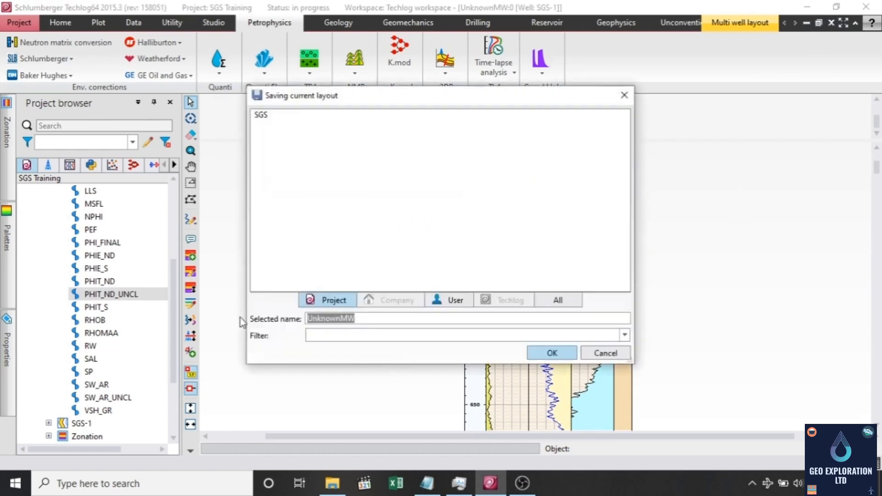
{"action": "type", "text": "Fl"}
{"action": "type", "text": "NAL"}
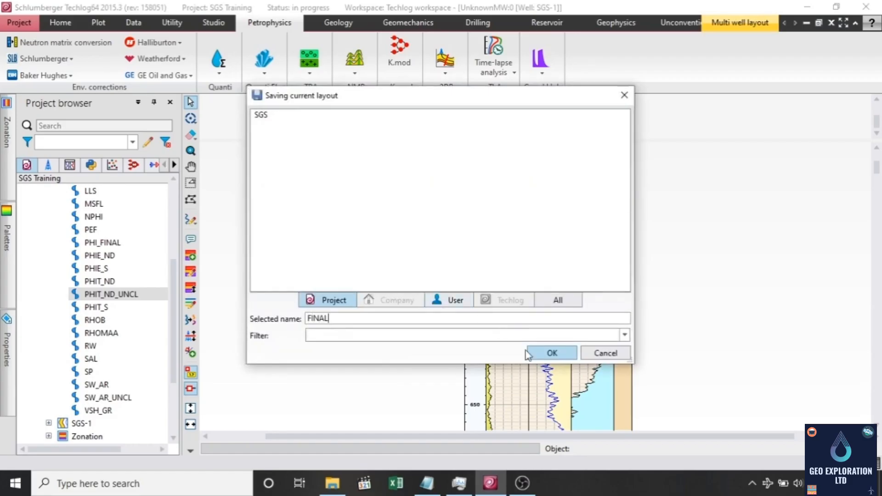
{"action": "left_click", "coordinate": [552, 352]}
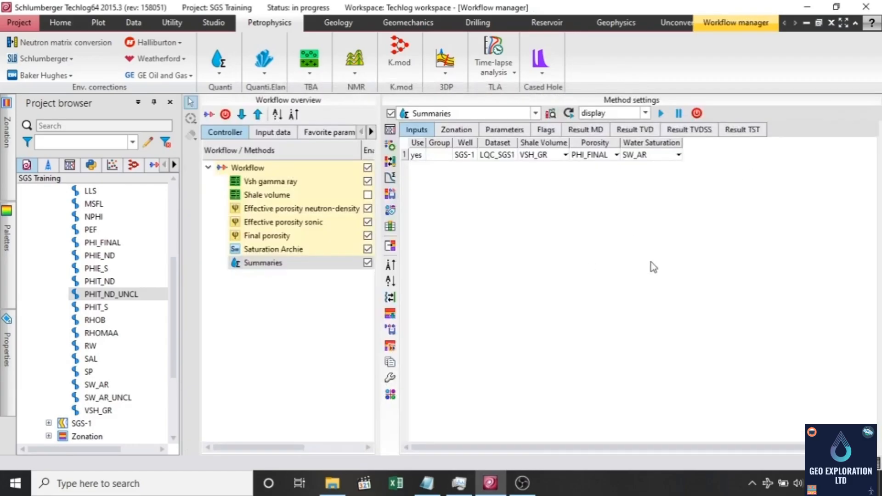
Step: Close the Workflow manager, saving the workflow to the project as SGS and the manager as workflowmanager
{"action": "left_click", "coordinate": [644, 113]}
{"action": "left_click", "coordinate": [723, 129]}
{"action": "left_click", "coordinate": [832, 23]}
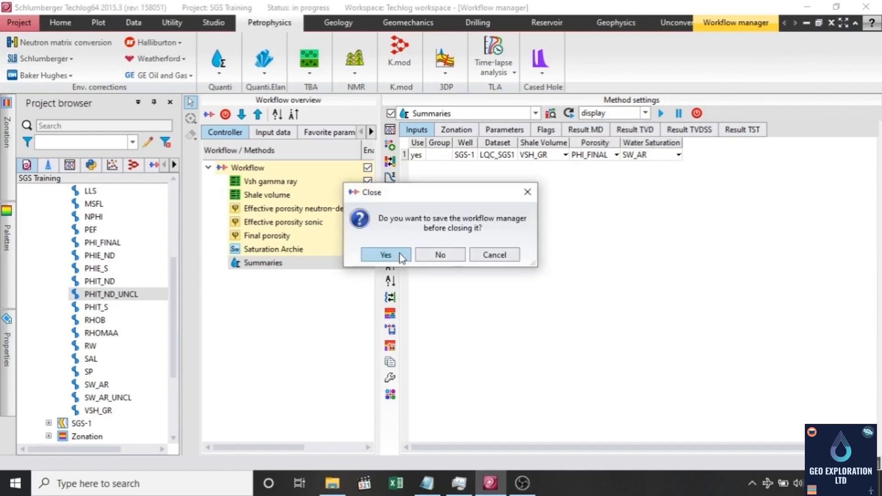
{"action": "left_click", "coordinate": [401, 255]}
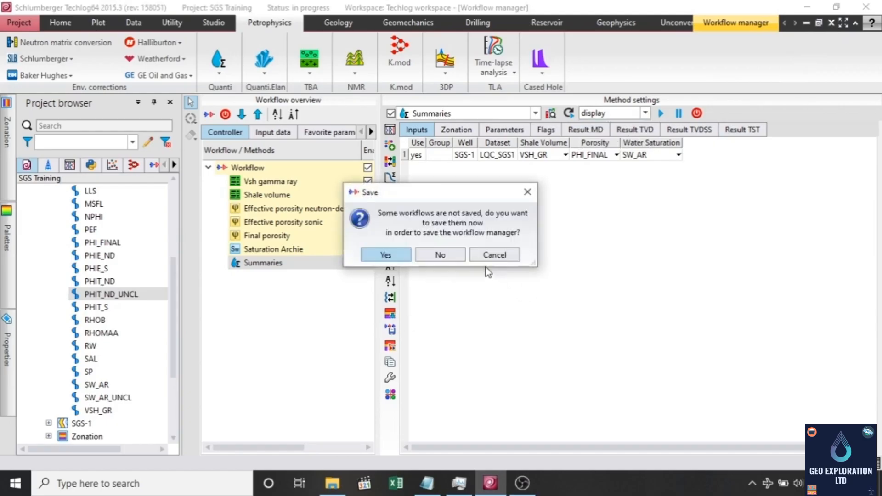
{"action": "left_click", "coordinate": [406, 260]}
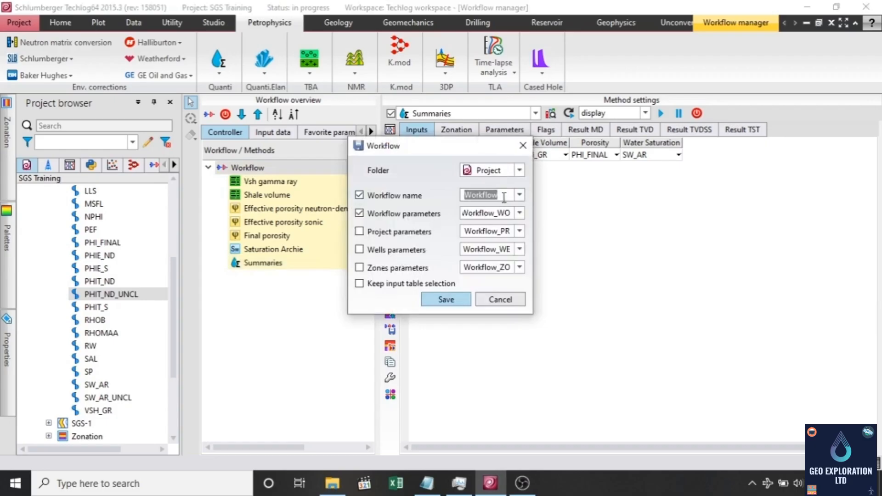
{"action": "type", "text": "S"}
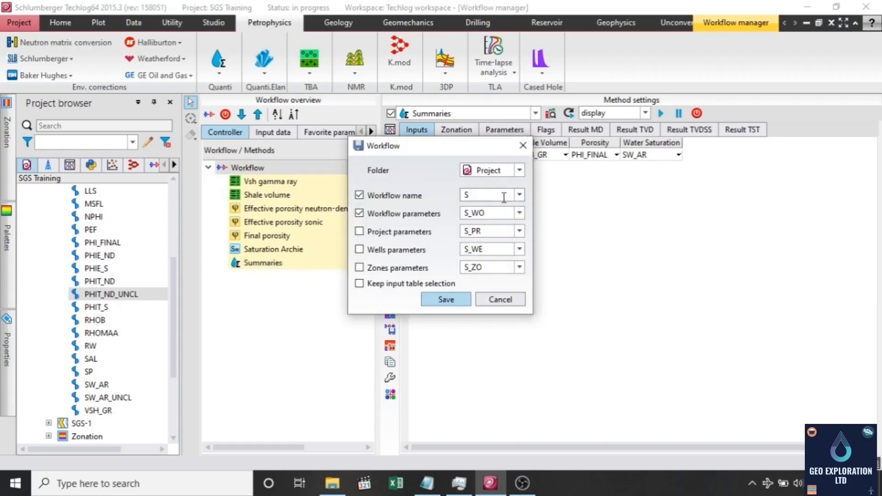
{"action": "type", "text": "GS"}
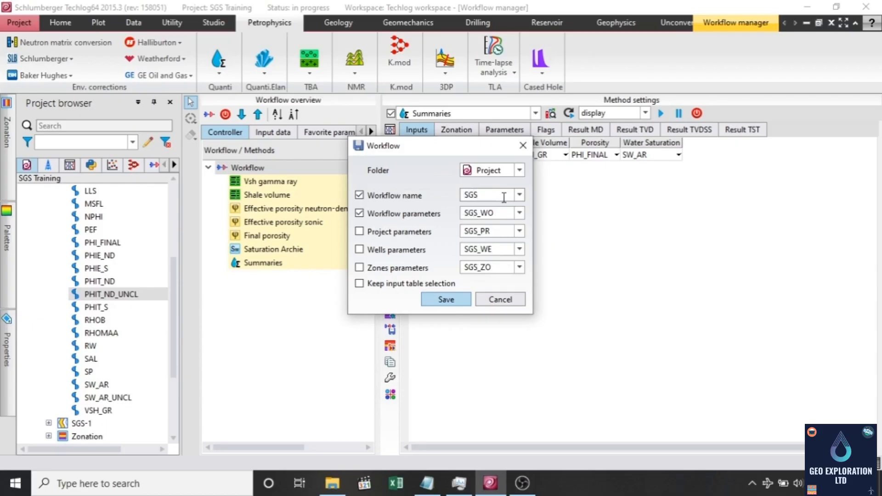
{"action": "left_click", "coordinate": [446, 300]}
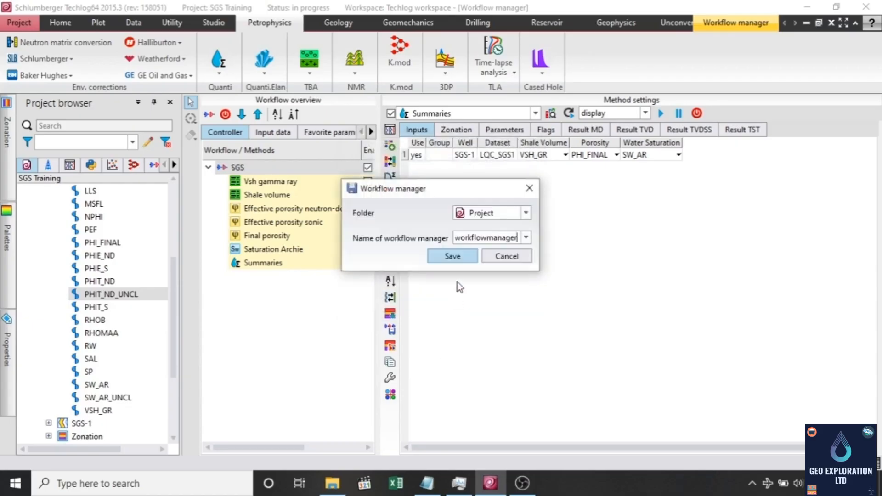
{"action": "left_click", "coordinate": [452, 256]}
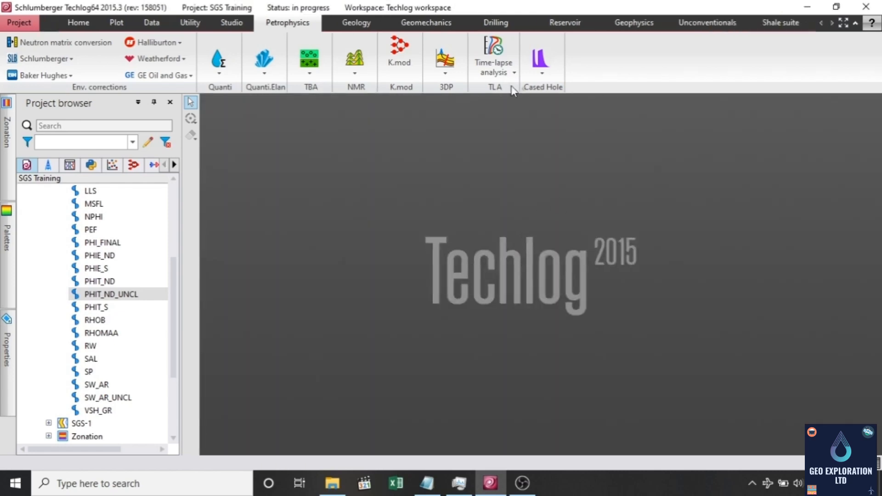
Step: Reopen the Quanti Summaries setup and clear its preassigned shale volume, porosity and water saturation curves
{"action": "left_click", "coordinate": [223, 61]}
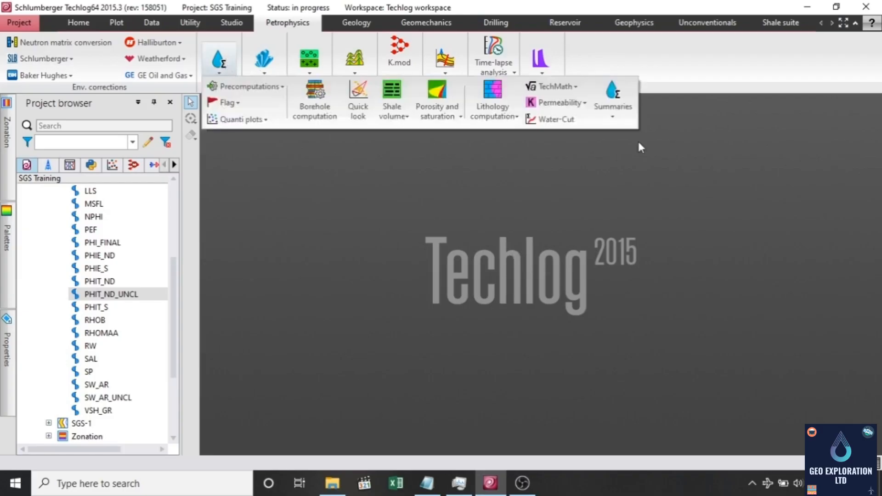
{"action": "left_click", "coordinate": [613, 104]}
{"action": "left_click", "coordinate": [623, 142]}
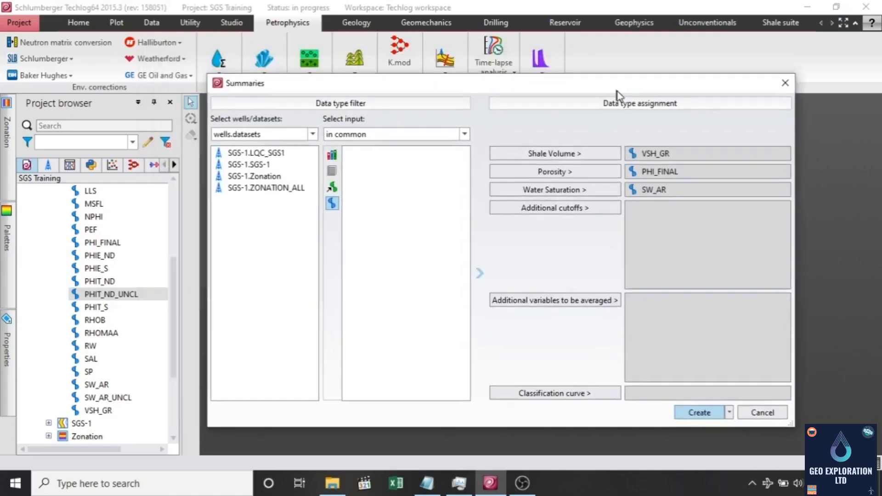
{"action": "left_click", "coordinate": [692, 160]}
{"action": "left_click", "coordinate": [694, 178]}
{"action": "left_click", "coordinate": [691, 193]}
Step: Create the Summaries method with VSH_GR as shale volume, PHI_FINAL as porosity and SW_AR as water saturation from SGS-1.LQC_SGS1
{"action": "left_click", "coordinate": [266, 158]}
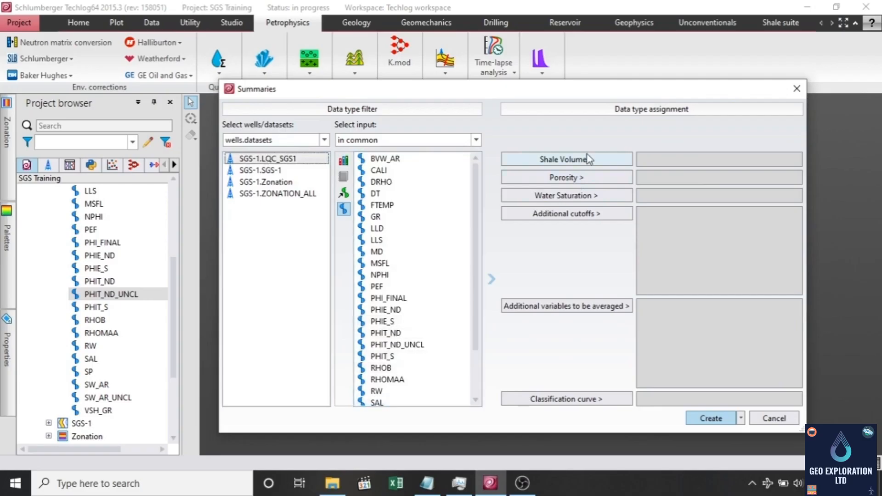
{"action": "scroll", "coordinate": [423, 349], "scroll_direction": "down", "scroll_amount": 2}
{"action": "left_click", "coordinate": [392, 391]}
{"action": "left_click", "coordinate": [582, 160]}
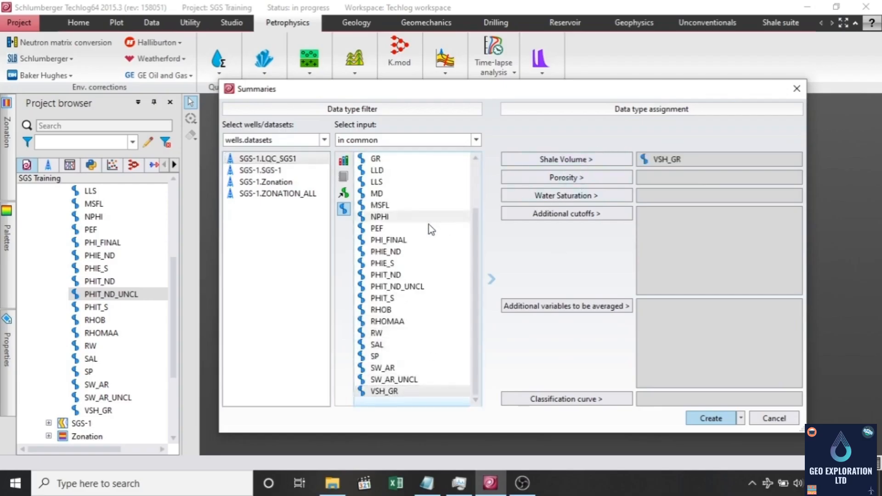
{"action": "left_click", "coordinate": [391, 240]}
{"action": "left_click", "coordinate": [585, 177]}
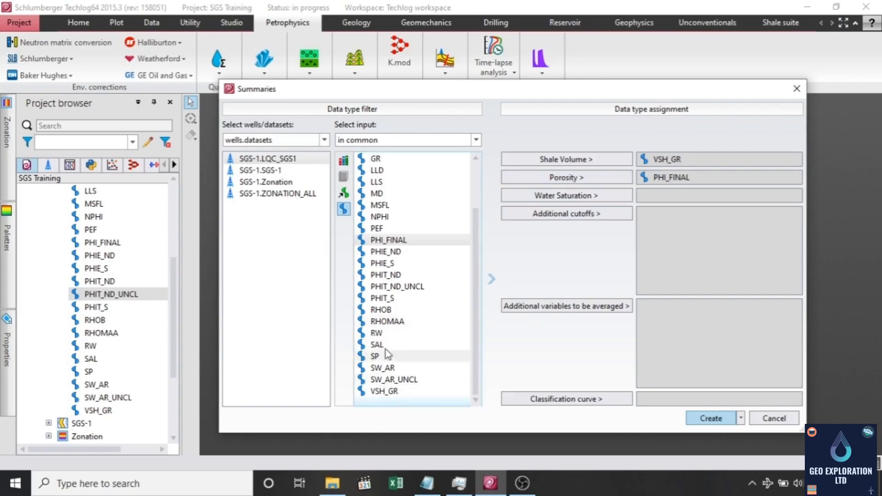
{"action": "left_click", "coordinate": [384, 332]}
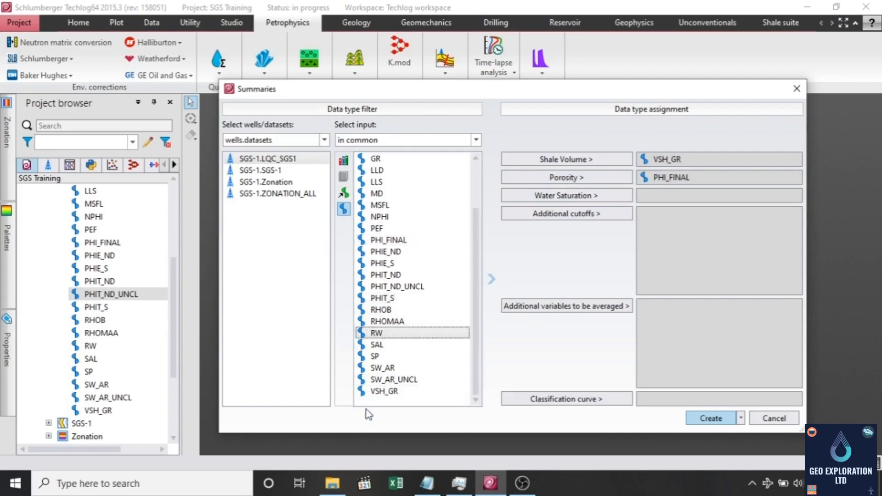
{"action": "left_click", "coordinate": [386, 367]}
{"action": "left_click", "coordinate": [574, 197]}
{"action": "left_click", "coordinate": [719, 419]}
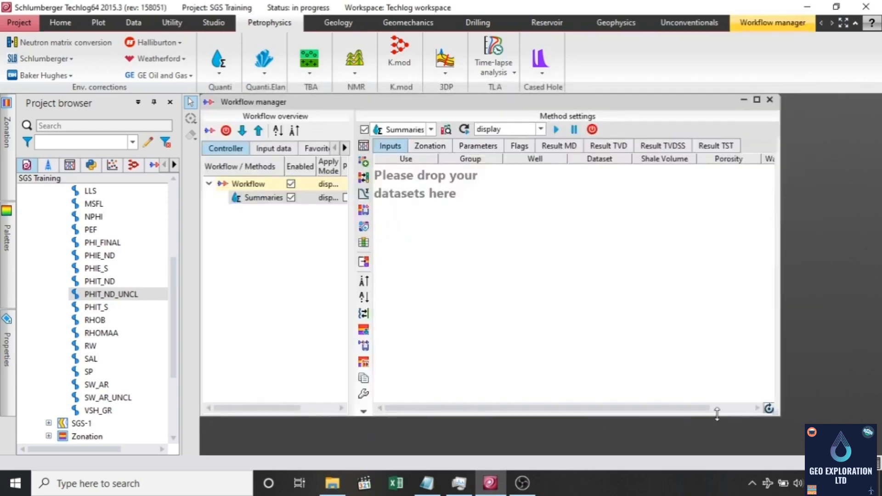
Step: Collapse the LQC_SGS1 dataset in the project tree and add it as input to the Summaries method
{"action": "left_click_drag", "start_coordinate": [445, 104], "coordinate": [466, 114]}
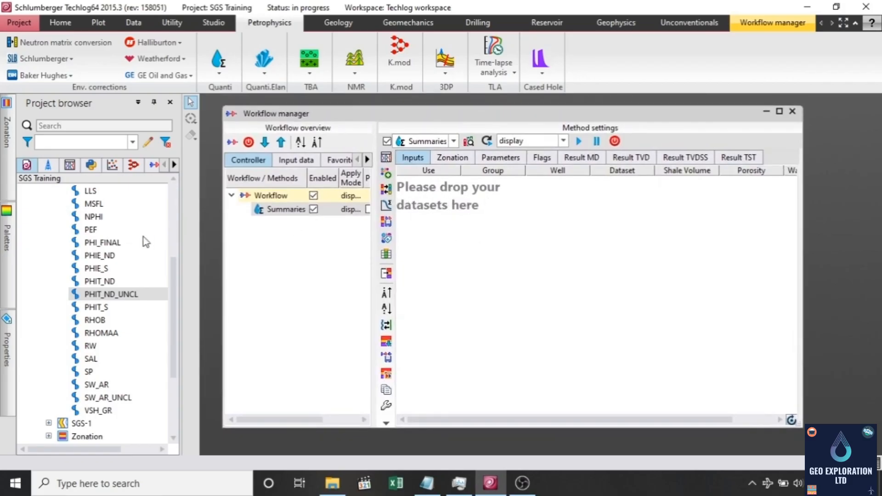
{"action": "scroll", "coordinate": [138, 243], "scroll_direction": "up", "scroll_amount": 4}
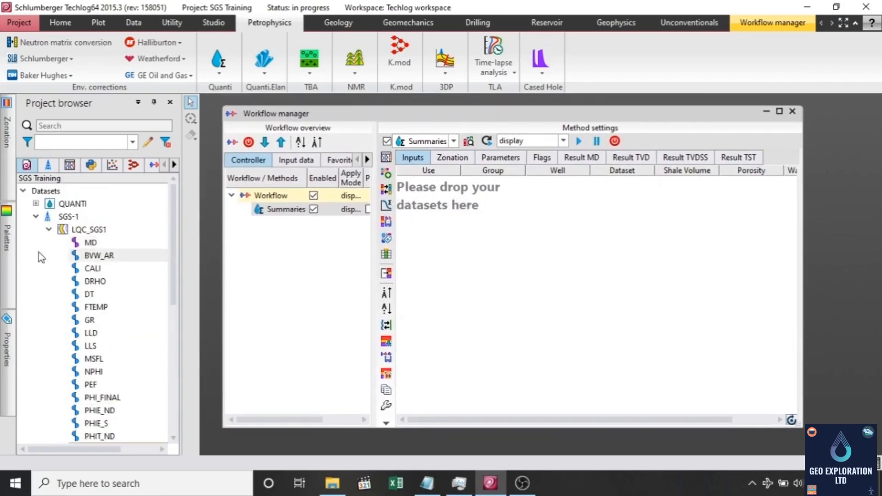
{"action": "left_click", "coordinate": [48, 230]}
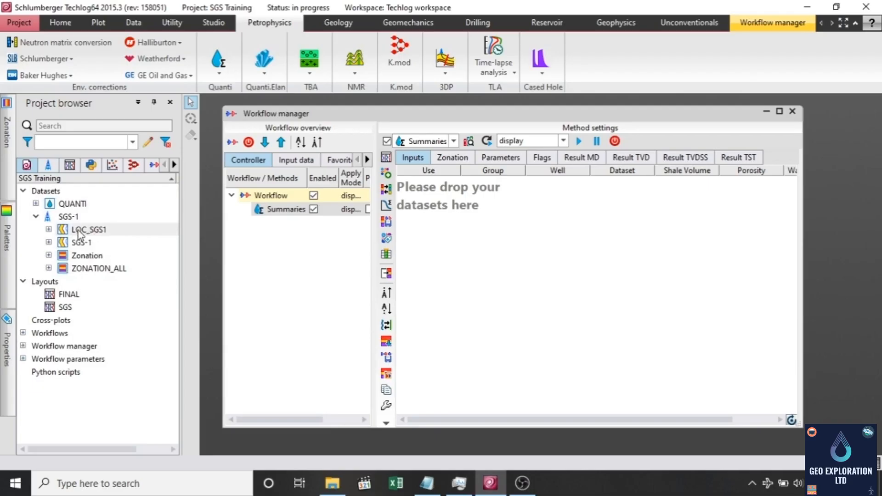
{"action": "left_click_drag", "start_coordinate": [82, 231], "coordinate": [570, 246]}
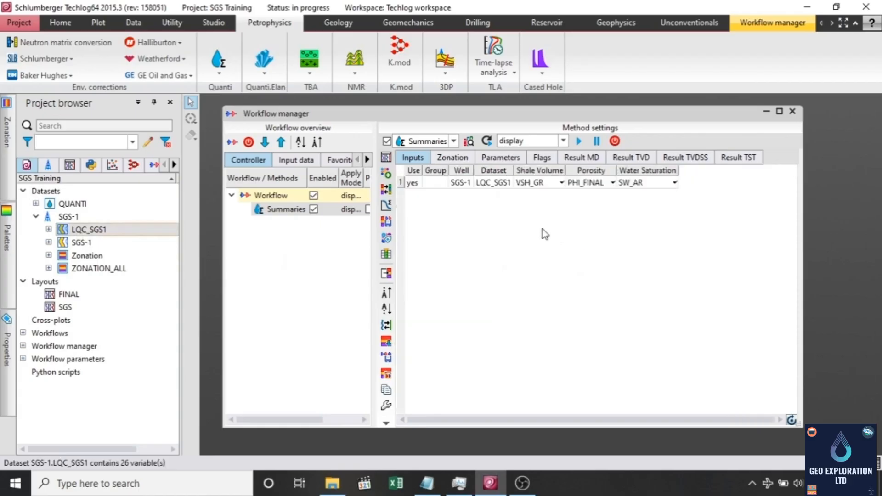
Step: Apply only the FM A Limestone zone of the Zonation set to the Summaries method, replacing ZONATION_ALL
{"action": "left_click", "coordinate": [453, 157]}
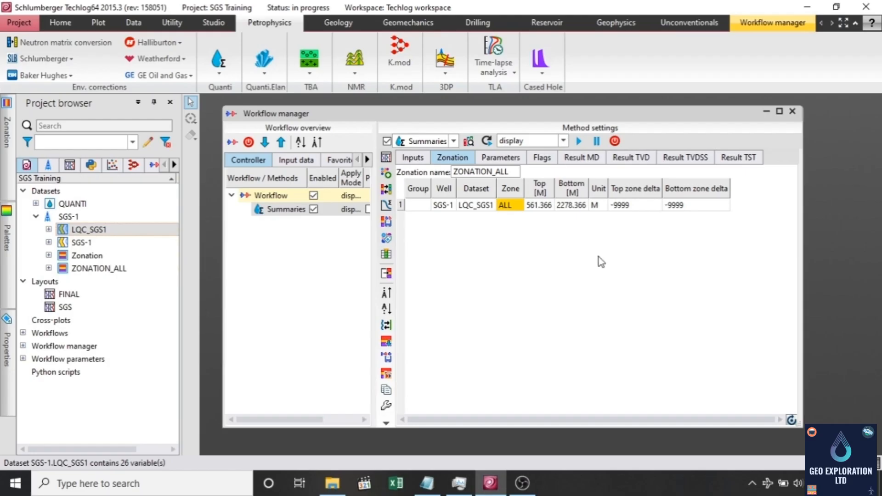
{"action": "left_click", "coordinate": [7, 131]}
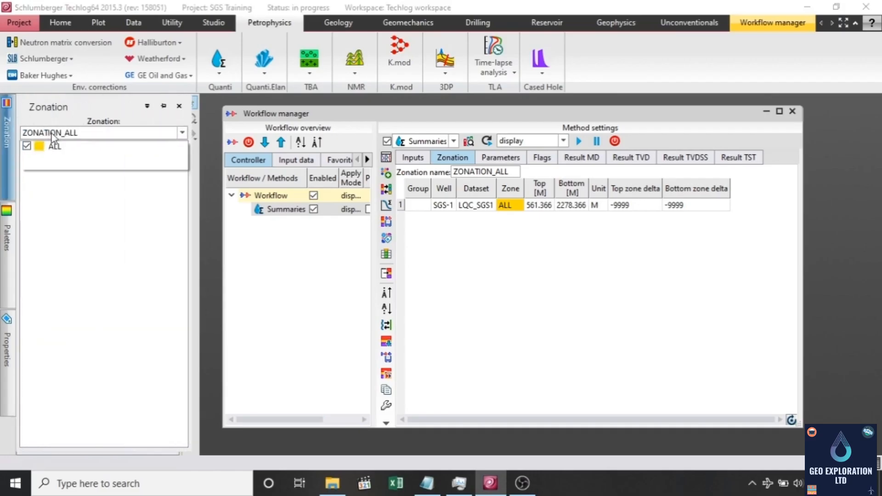
{"action": "left_click", "coordinate": [54, 136]}
{"action": "left_click", "coordinate": [54, 159]}
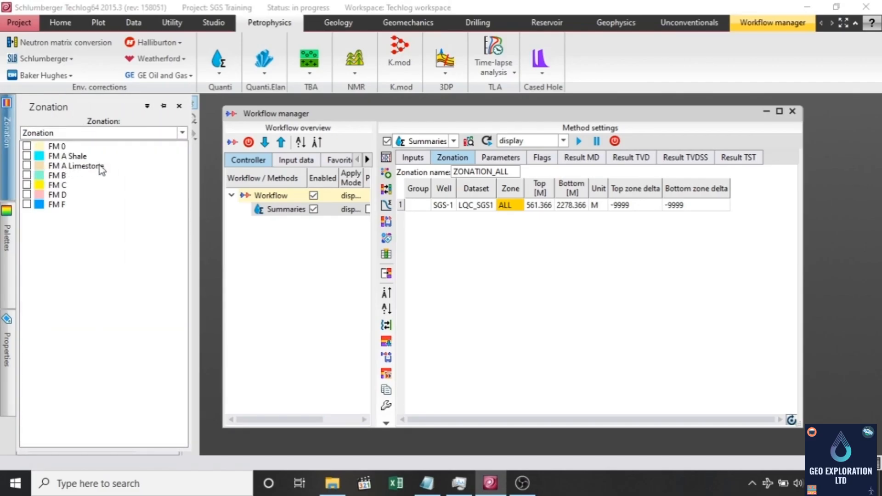
{"action": "left_click", "coordinate": [51, 166]}
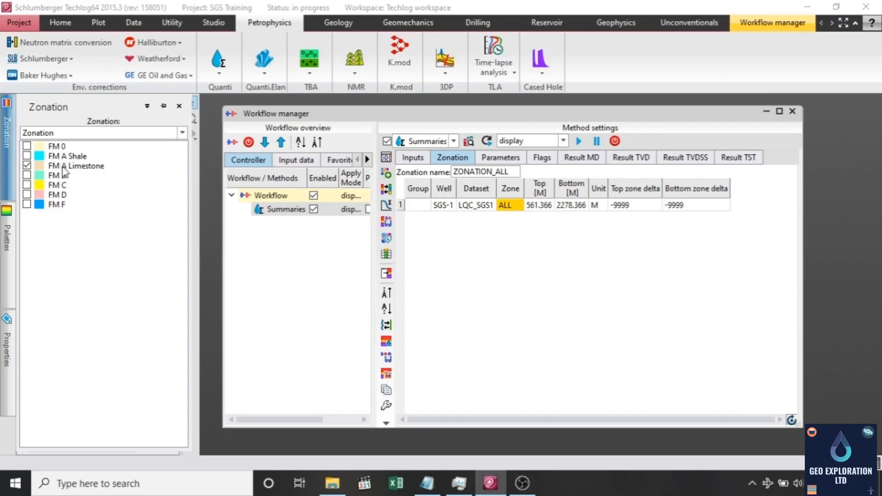
{"action": "left_click", "coordinate": [386, 274]}
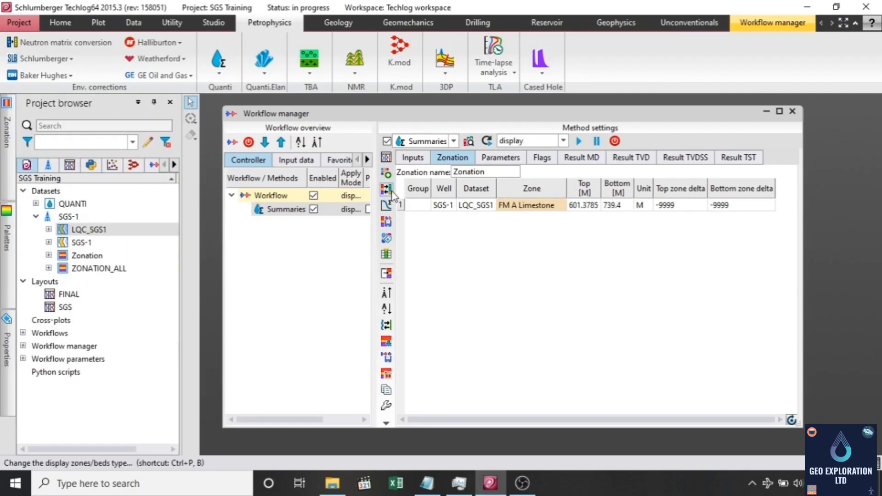
Step: Maximize the Workflow manager and set the minimum porosity cutoff for FM A Limestone to 0.04 in the Summaries parameters
{"action": "left_click", "coordinate": [513, 159]}
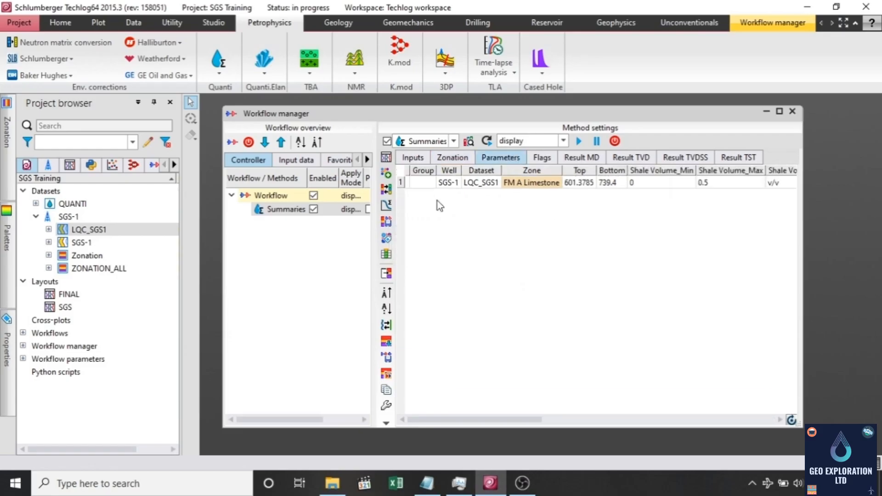
{"action": "left_click", "coordinate": [780, 113]}
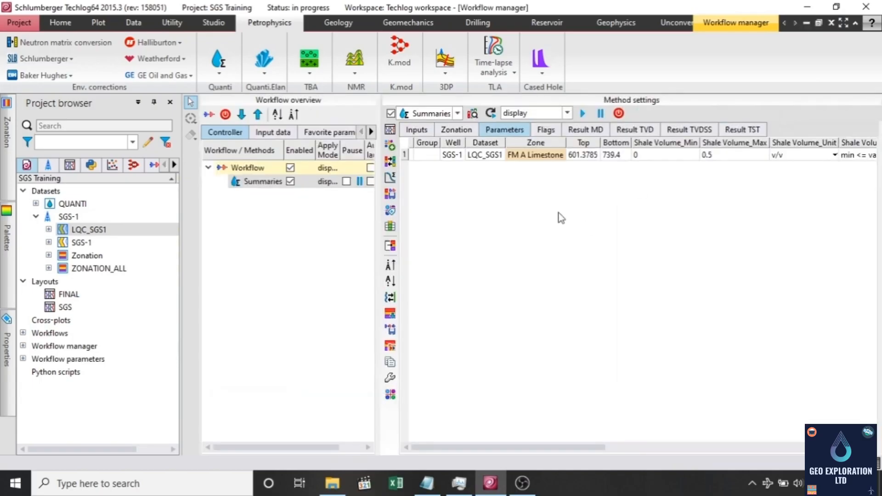
{"action": "left_click", "coordinate": [871, 447]}
{"action": "left_click", "coordinate": [871, 447]}
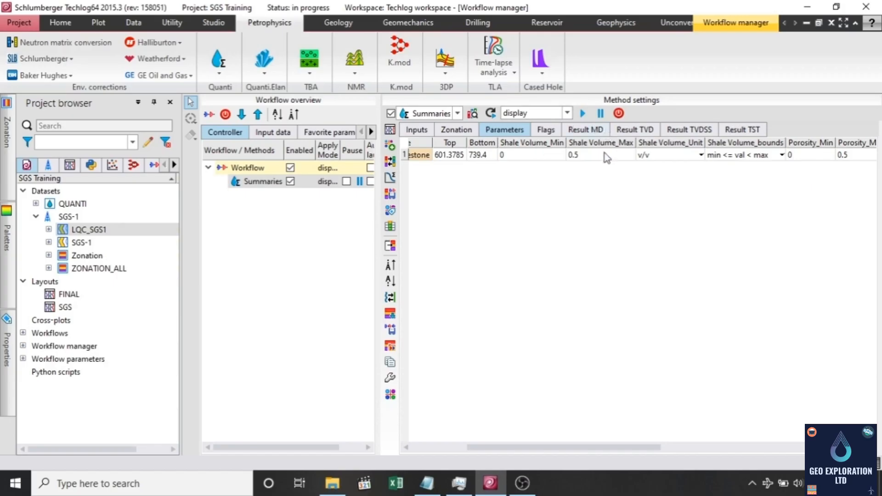
{"action": "mouse_move", "coordinate": [604, 152]}
{"action": "scroll", "coordinate": [662, 219], "scroll_direction": "right", "scroll_amount": 1}
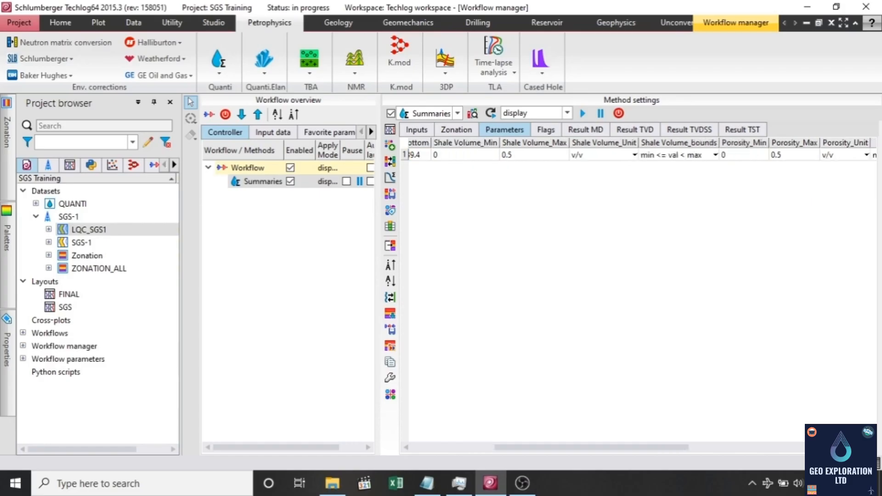
{"action": "mouse_move", "coordinate": [533, 156]}
{"action": "left_click_drag", "start_coordinate": [660, 455], "coordinate": [694, 453]}
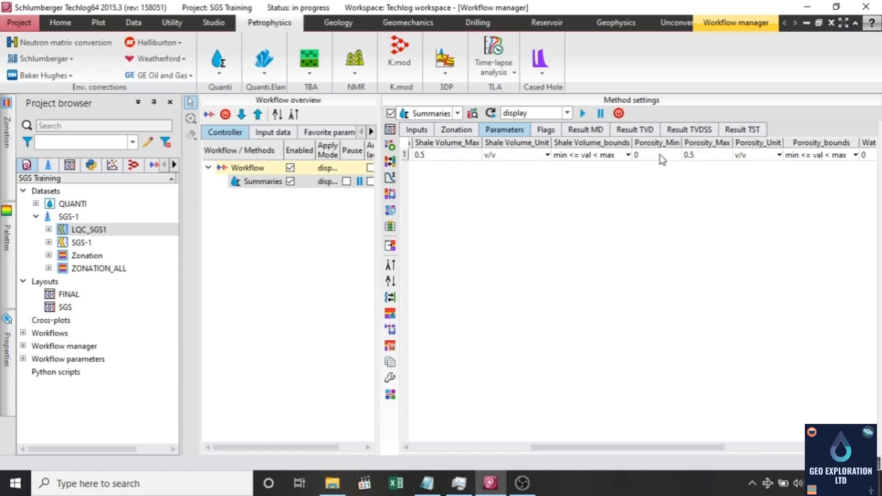
{"action": "mouse_move", "coordinate": [660, 155]}
{"action": "double_click", "coordinate": [660, 156]}
{"action": "type", "text": ".04"}
{"action": "key", "text": "Left"}
{"action": "left_click", "coordinate": [707, 157]}
{"action": "left_click", "coordinate": [673, 157]}
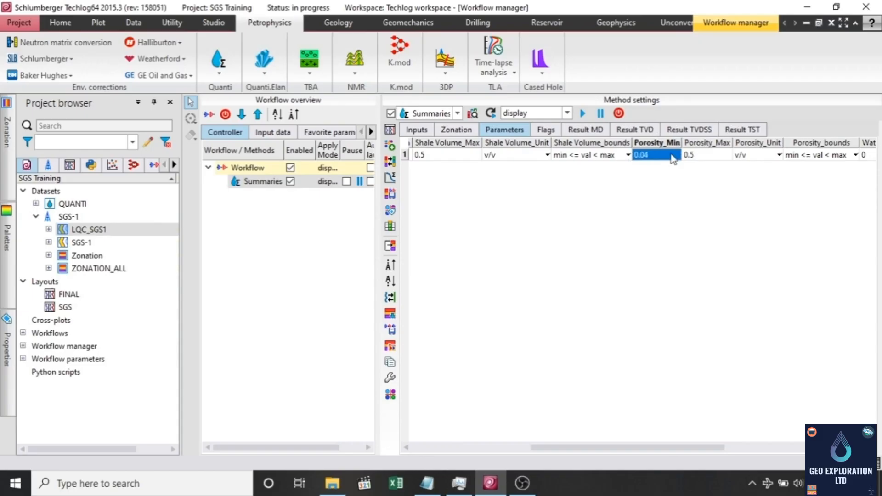
Step: Set the maximum porosity cutoff for FM A Limestone to 0.3 in the Summaries parameters
{"action": "left_click", "coordinate": [702, 156]}
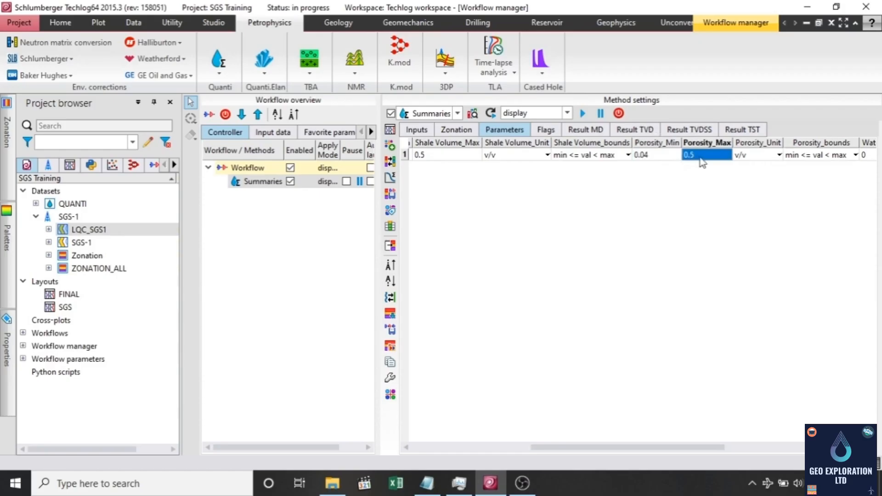
{"action": "left_click", "coordinate": [701, 157]}
{"action": "key", "text": "BackSpace"}
{"action": "type", "text": "3"}
Step: Set the maximum water saturation cutoff for FM A Limestone to 0.6 in the Summaries parameters
{"action": "left_click_drag", "start_coordinate": [716, 447], "coordinate": [831, 457]}
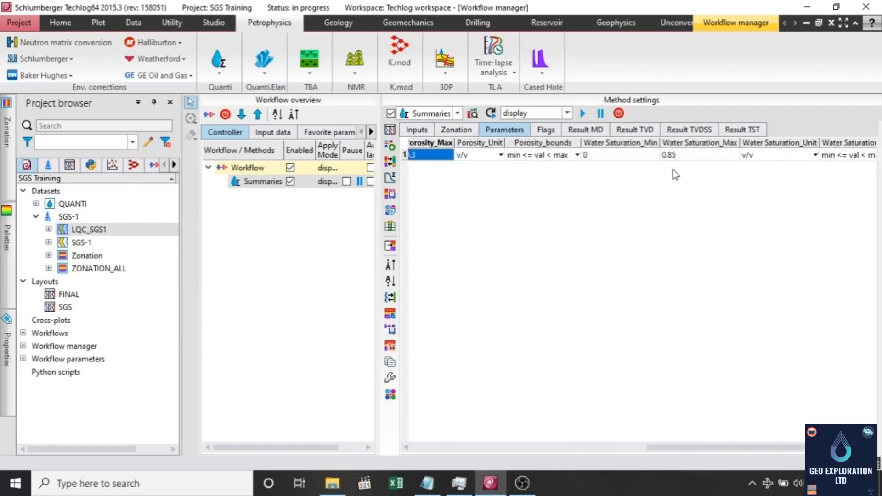
{"action": "left_click", "coordinate": [625, 158]}
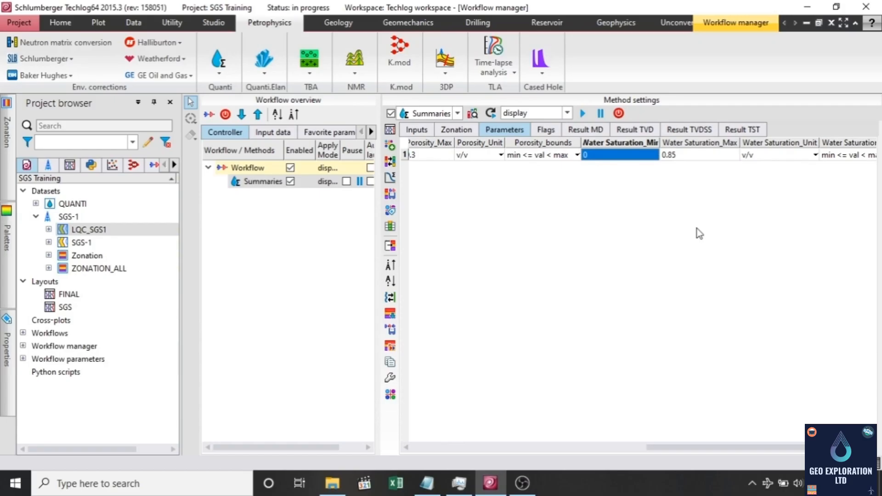
{"action": "left_click", "coordinate": [693, 156]}
{"action": "left_click", "coordinate": [693, 158]}
{"action": "key", "text": "BackSpace"}
{"action": "key", "text": "BackSpace"}
{"action": "type", "text": "6"}
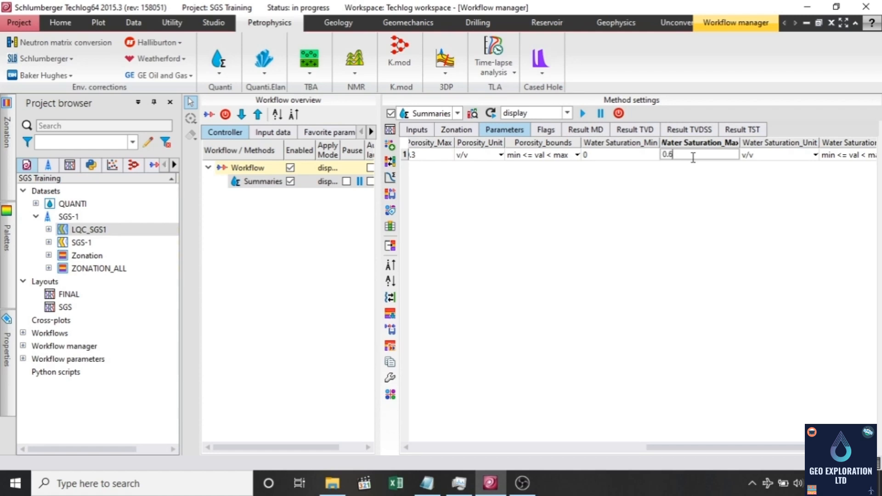
{"action": "key", "text": "Return"}
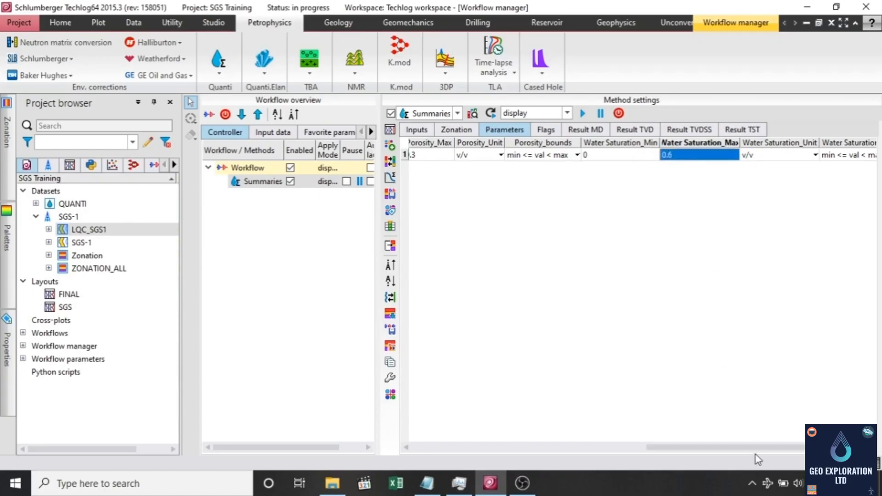
{"action": "left_click_drag", "start_coordinate": [754, 448], "coordinate": [772, 448]}
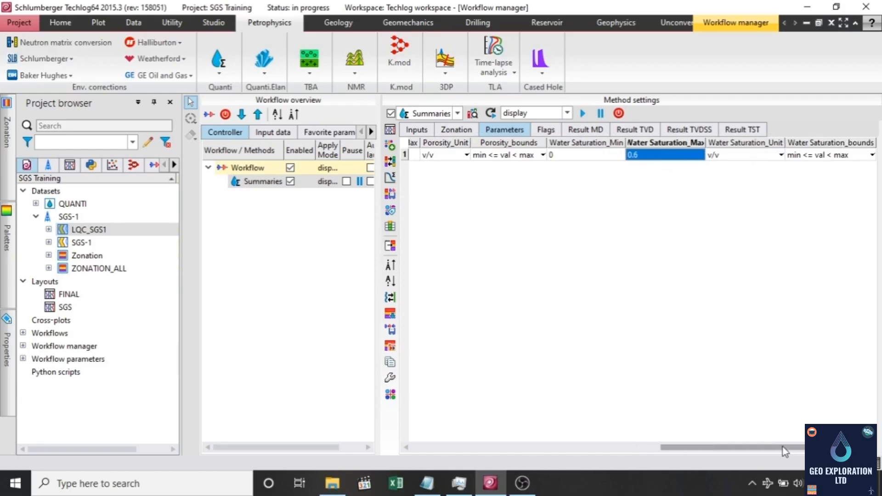
Step: Check the ROCK, RES and PAY flag definitions, run the Summaries method in display mode and dismiss the warning
{"action": "left_click", "coordinate": [546, 130]}
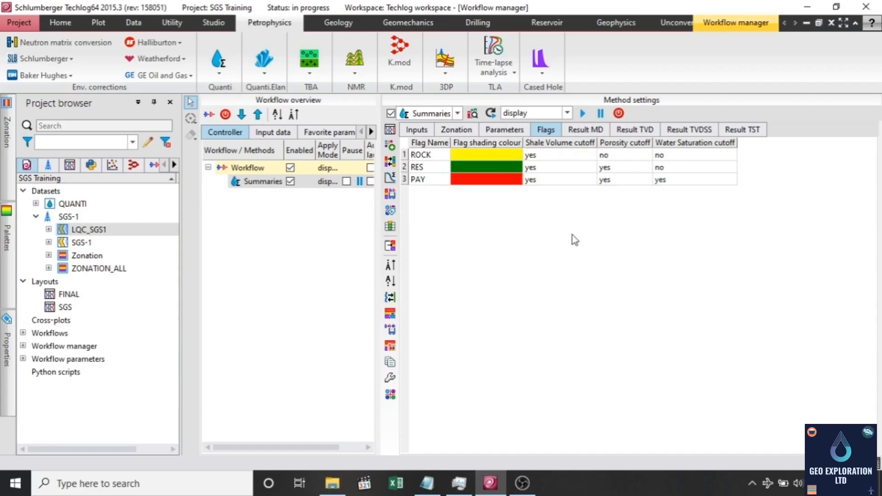
{"action": "left_click", "coordinate": [583, 134]}
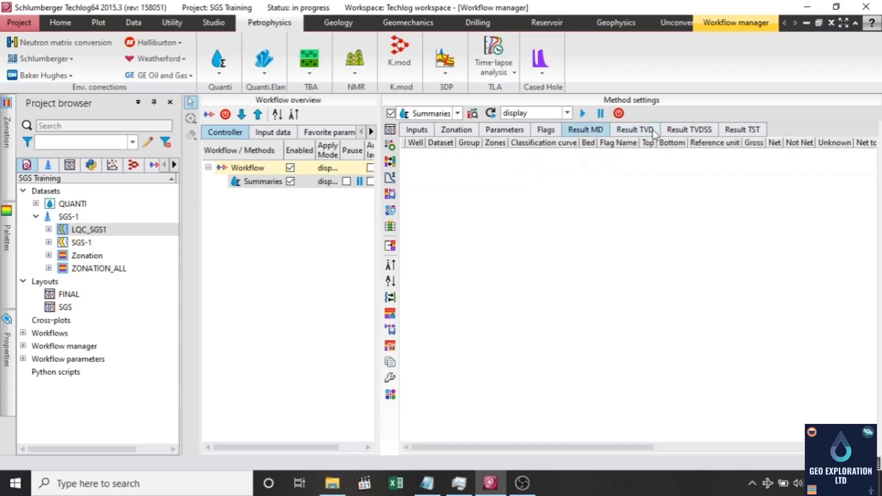
{"action": "left_click", "coordinate": [556, 132]}
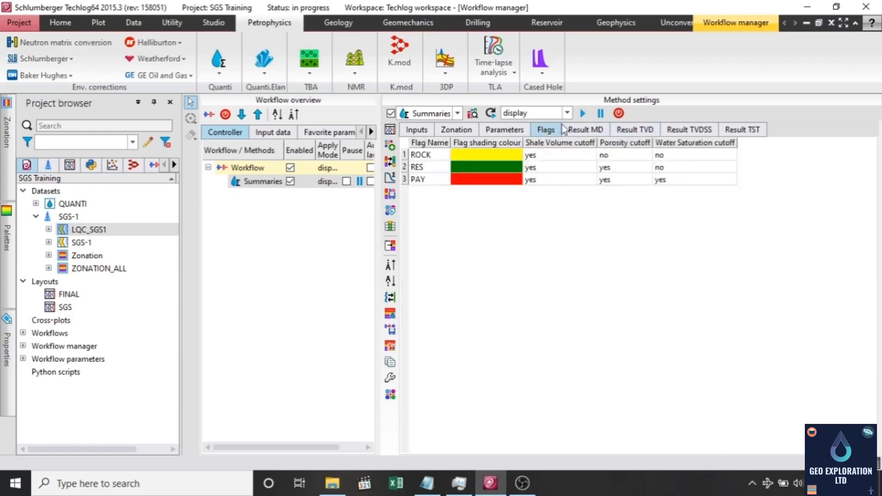
{"action": "left_click", "coordinate": [583, 114]}
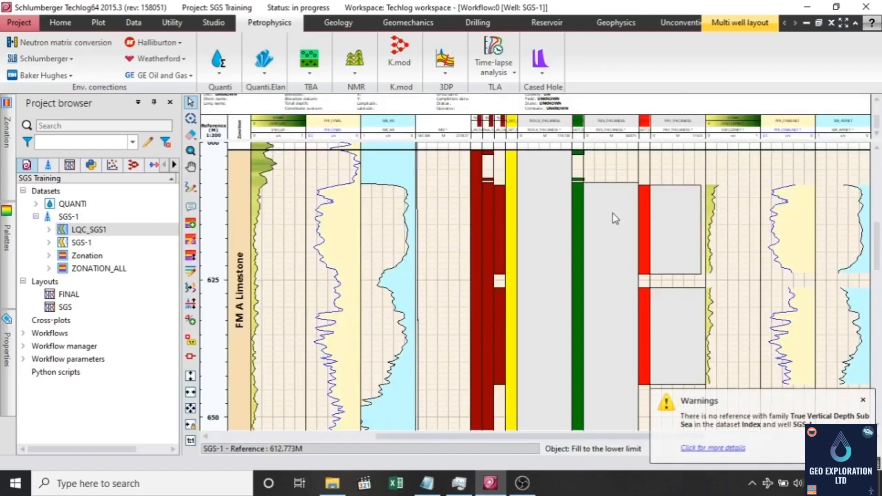
{"action": "left_click", "coordinate": [864, 400]}
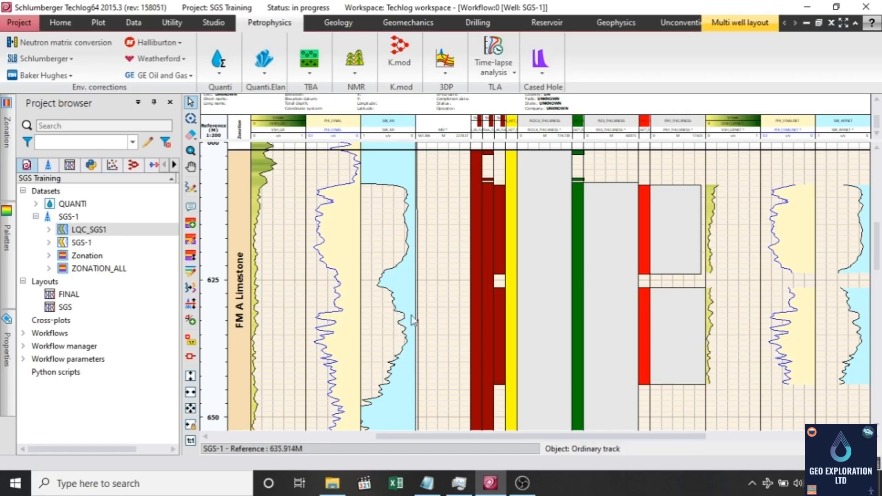
Step: Examine the rock, reservoir and pay flags down the FM A Limestone interval, turning on the depth cursor with its curve values
{"action": "scroll", "coordinate": [467, 283], "scroll_direction": "up", "scroll_amount": 1}
{"action": "scroll", "coordinate": [466, 283], "scroll_direction": "up", "scroll_amount": 1}
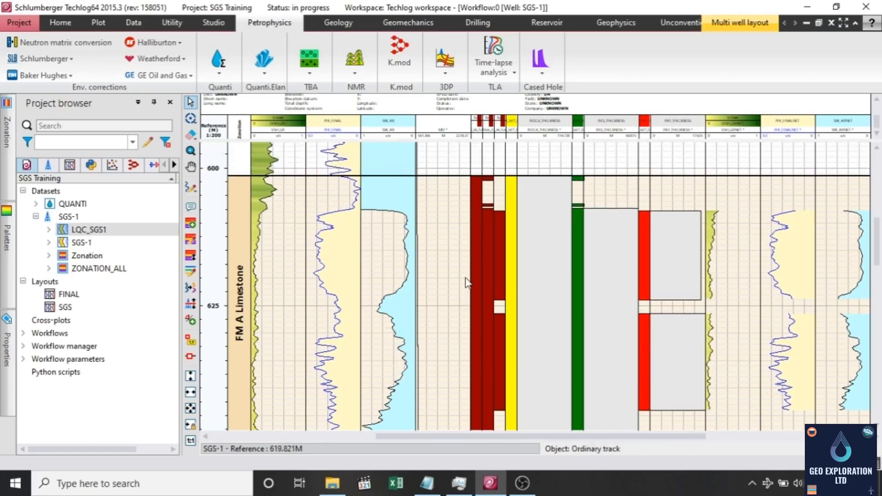
{"action": "scroll", "coordinate": [466, 283], "scroll_direction": "down", "scroll_amount": 4}
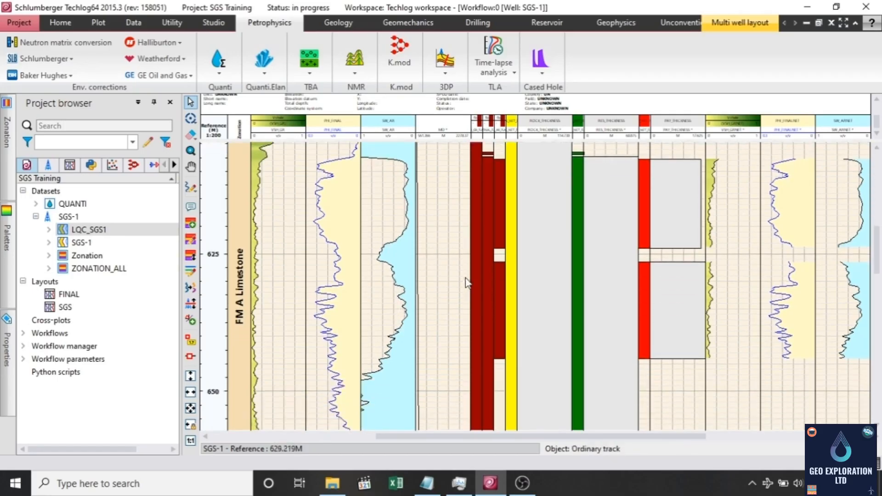
{"action": "scroll", "coordinate": [467, 283], "scroll_direction": "up", "scroll_amount": 2}
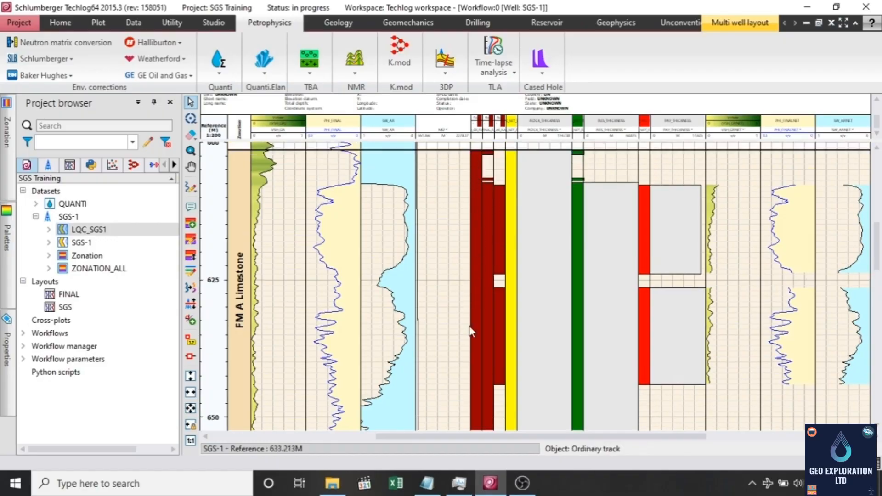
{"action": "scroll", "coordinate": [472, 304], "scroll_direction": "down", "scroll_amount": 4}
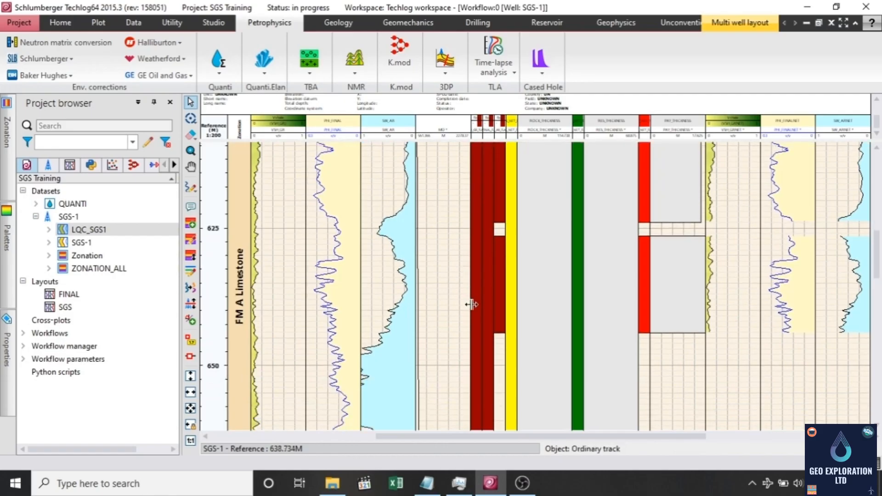
{"action": "scroll", "coordinate": [471, 304], "scroll_direction": "down", "scroll_amount": 9}
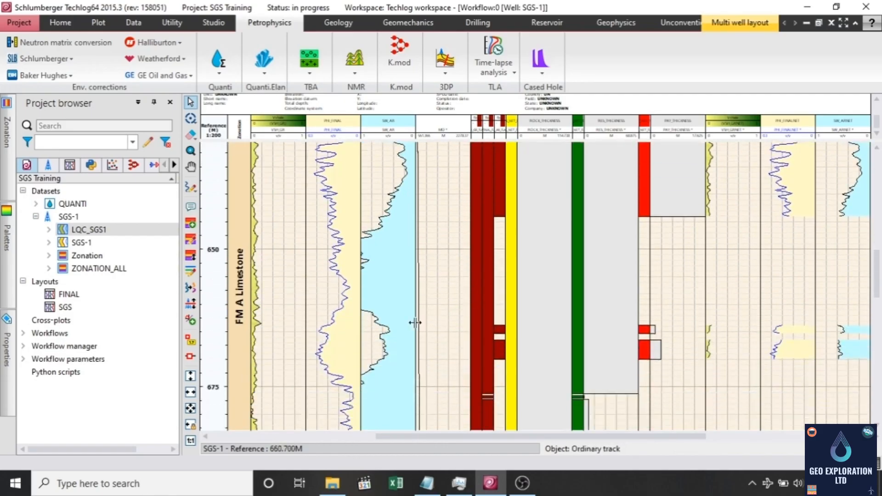
{"action": "scroll", "coordinate": [415, 322], "scroll_direction": "down", "scroll_amount": 1}
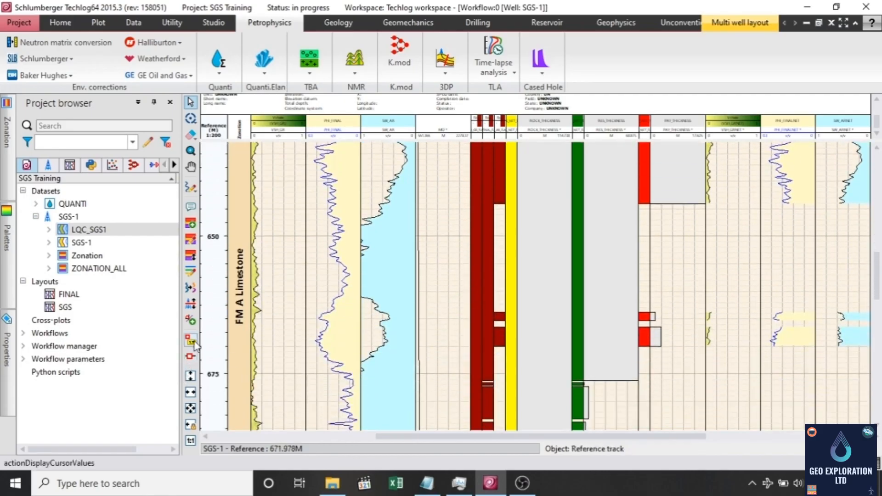
{"action": "left_click", "coordinate": [191, 356]}
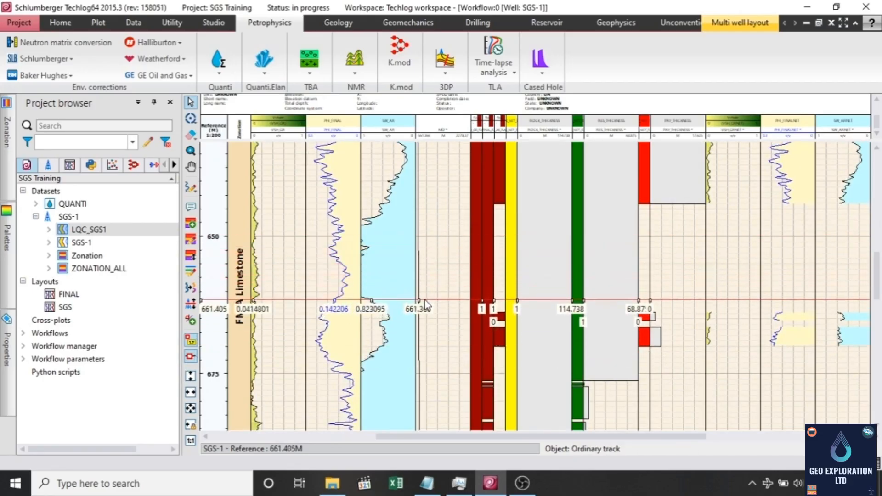
{"action": "scroll", "coordinate": [469, 313], "scroll_direction": "down", "scroll_amount": 3}
{"action": "scroll", "coordinate": [468, 316], "scroll_direction": "down", "scroll_amount": 5}
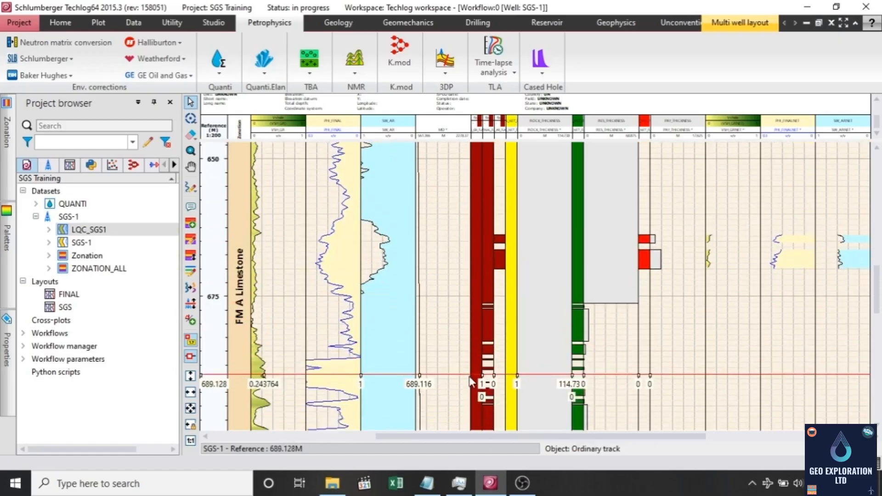
Step: Examine the shale volume, porosity and water saturation cutoff flags against their curves in the lower FM A Limestone
{"action": "scroll", "coordinate": [473, 375], "scroll_direction": "down", "scroll_amount": 5}
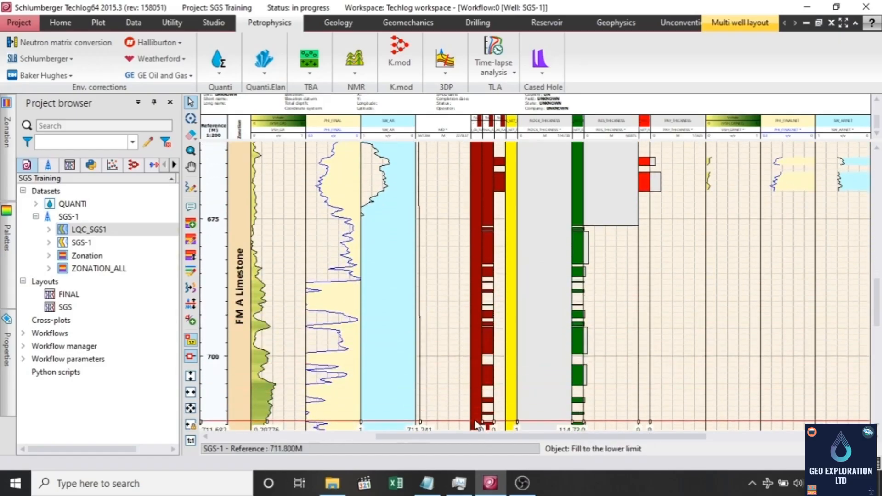
{"action": "scroll", "coordinate": [456, 200], "scroll_direction": "up", "scroll_amount": 6}
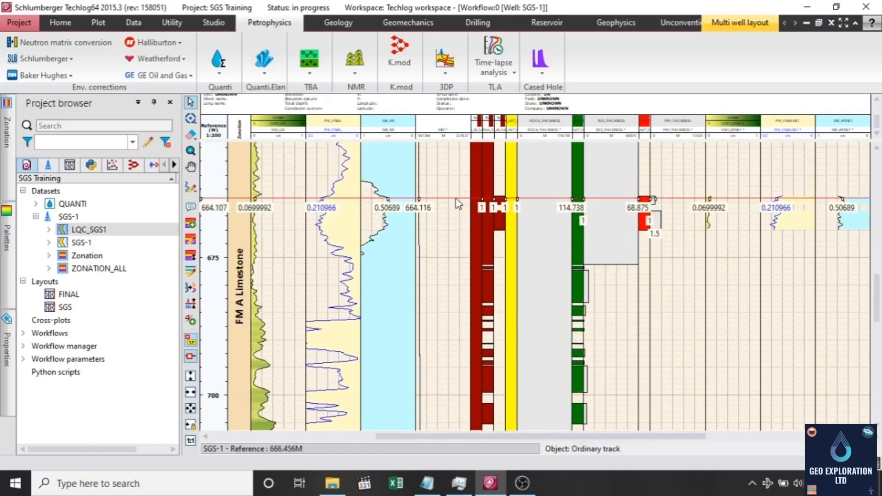
{"action": "scroll", "coordinate": [492, 159], "scroll_direction": "up", "scroll_amount": 2}
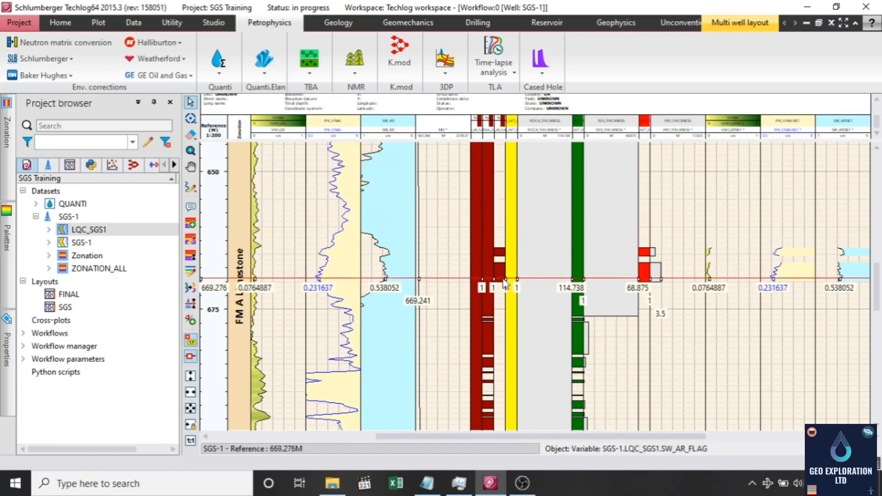
{"action": "scroll", "coordinate": [501, 325], "scroll_direction": "down", "scroll_amount": 3}
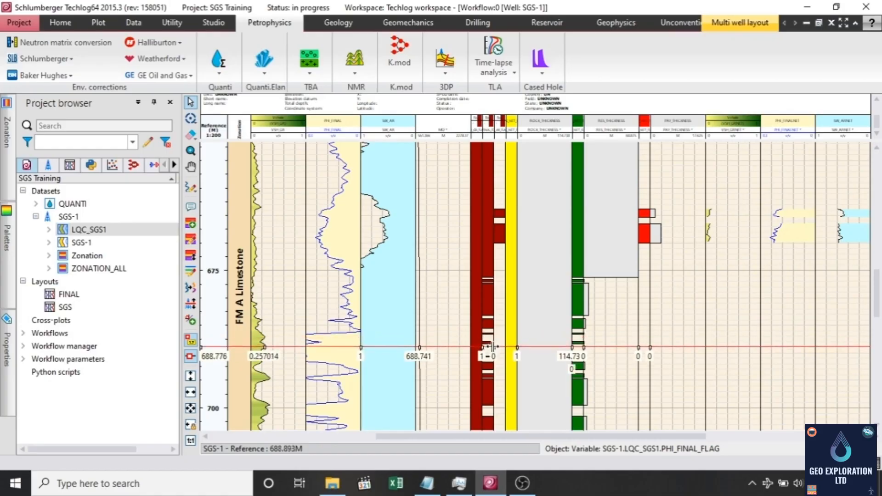
{"action": "scroll", "coordinate": [509, 376], "scroll_direction": "down", "scroll_amount": 2}
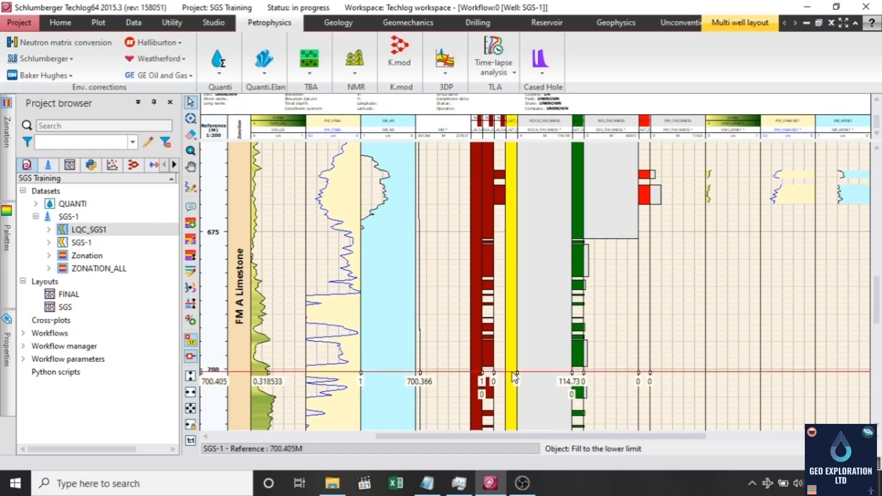
{"action": "scroll", "coordinate": [512, 373], "scroll_direction": "down", "scroll_amount": 2}
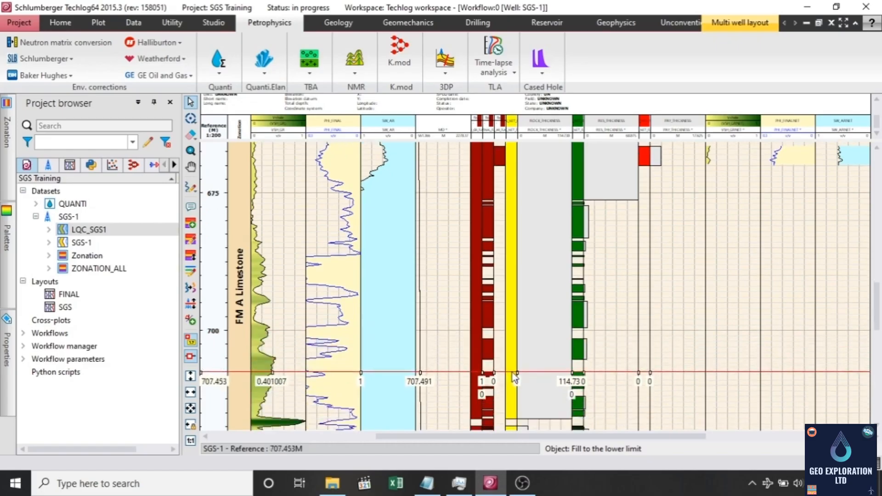
{"action": "scroll", "coordinate": [512, 373], "scroll_direction": "down", "scroll_amount": 2}
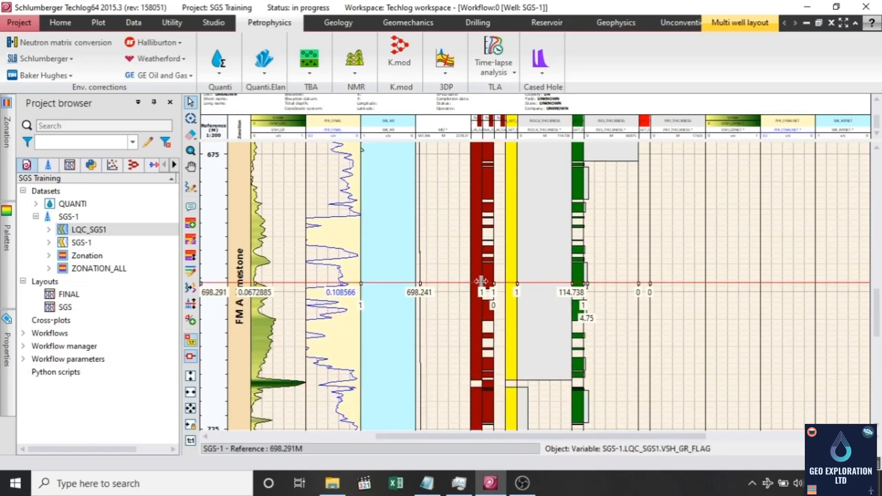
{"action": "scroll", "coordinate": [517, 327], "scroll_direction": "down", "scroll_amount": 3}
{"action": "scroll", "coordinate": [514, 323], "scroll_direction": "down", "scroll_amount": 3}
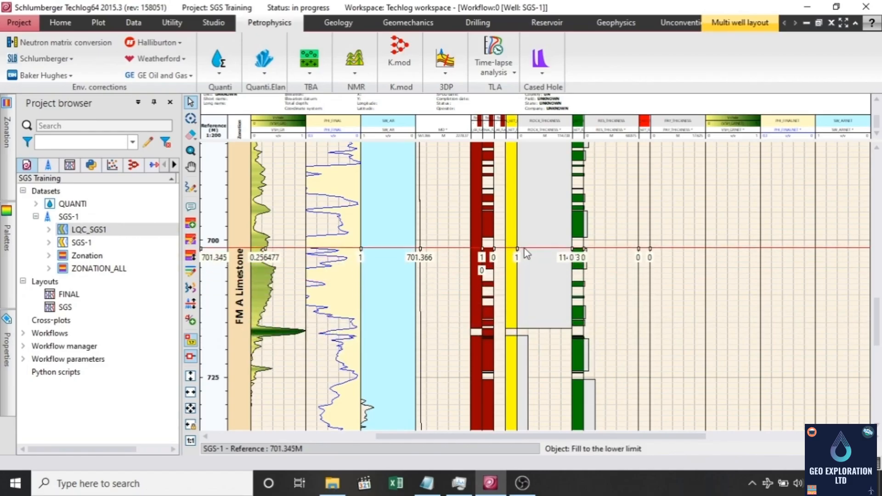
Step: Review the rock flag and rock thickness tracks against the cutoff flags up to the top of FM A Limestone
{"action": "scroll", "coordinate": [527, 253], "scroll_direction": "up", "scroll_amount": 5}
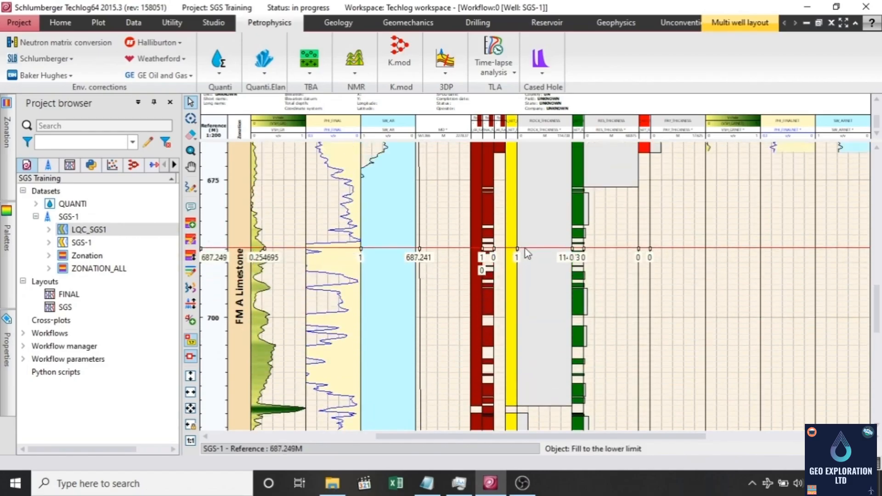
{"action": "scroll", "coordinate": [527, 253], "scroll_direction": "up", "scroll_amount": 3}
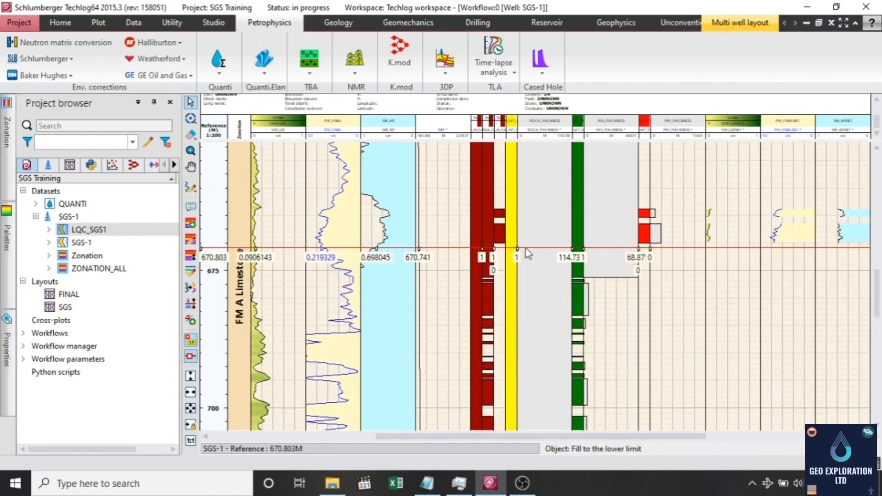
{"action": "scroll", "coordinate": [527, 253], "scroll_direction": "up", "scroll_amount": 4}
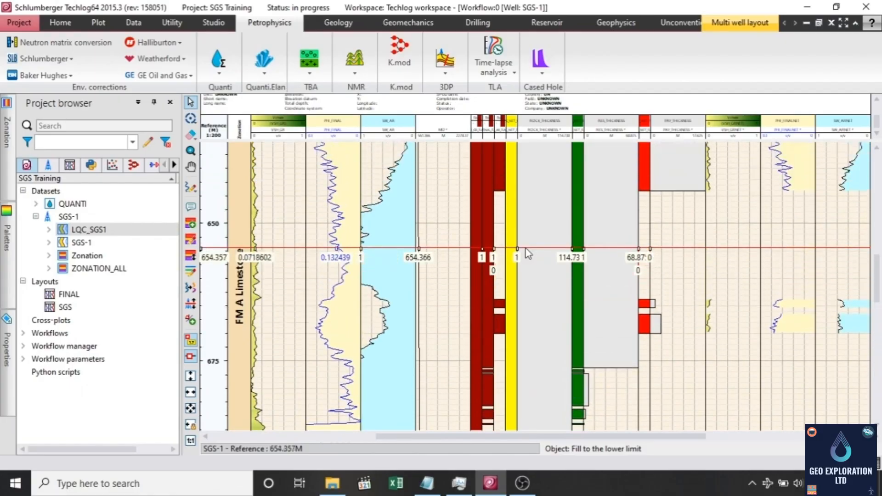
{"action": "scroll", "coordinate": [526, 252], "scroll_direction": "up", "scroll_amount": 5}
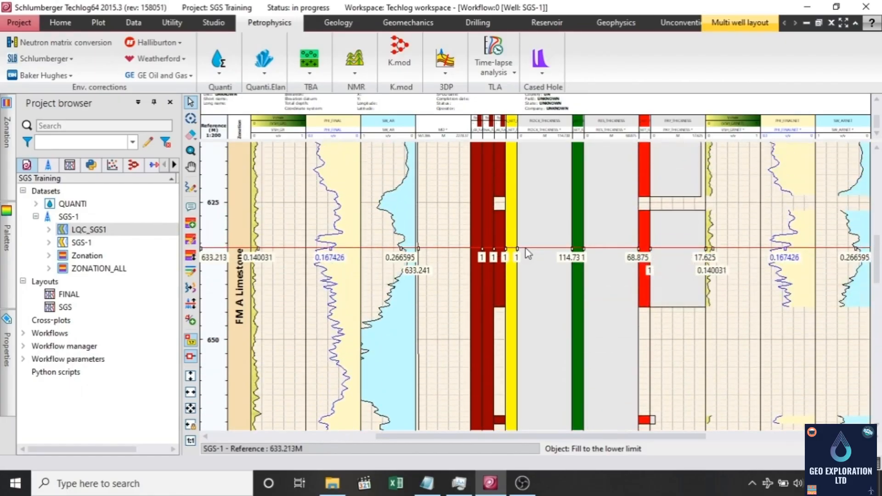
{"action": "scroll", "coordinate": [527, 253], "scroll_direction": "up", "scroll_amount": 5}
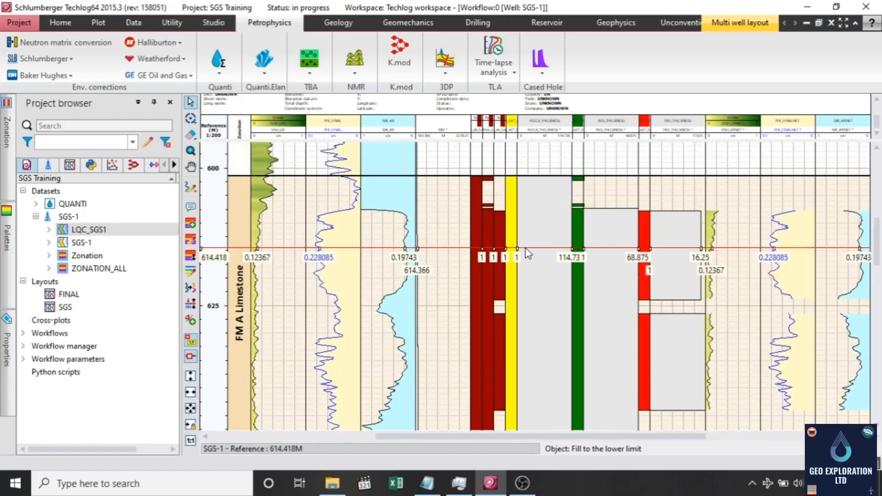
{"action": "scroll", "coordinate": [527, 253], "scroll_direction": "up", "scroll_amount": 1}
{"action": "scroll", "coordinate": [527, 253], "scroll_direction": "up", "scroll_amount": 1}
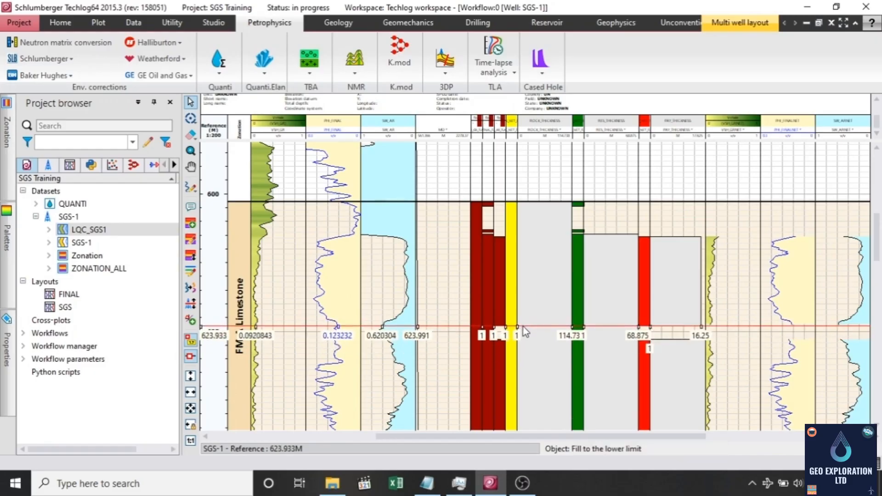
{"action": "scroll", "coordinate": [531, 348], "scroll_direction": "down", "scroll_amount": 5}
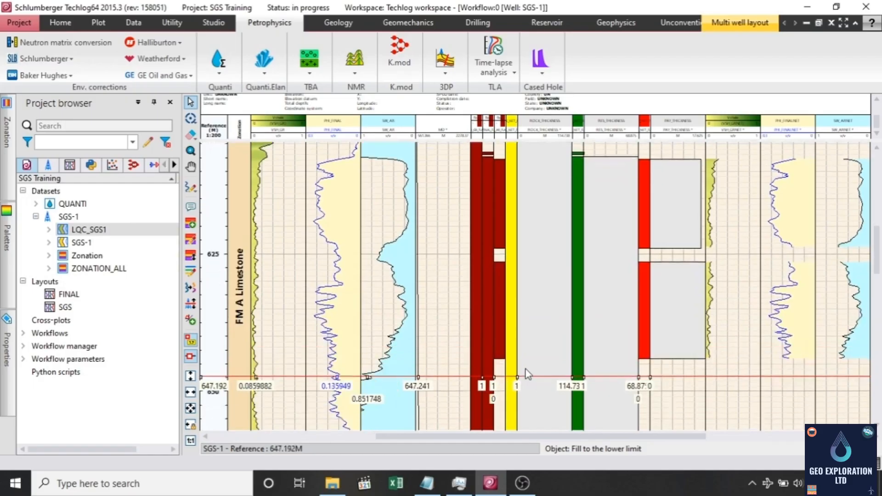
{"action": "scroll", "coordinate": [525, 374], "scroll_direction": "down", "scroll_amount": 5}
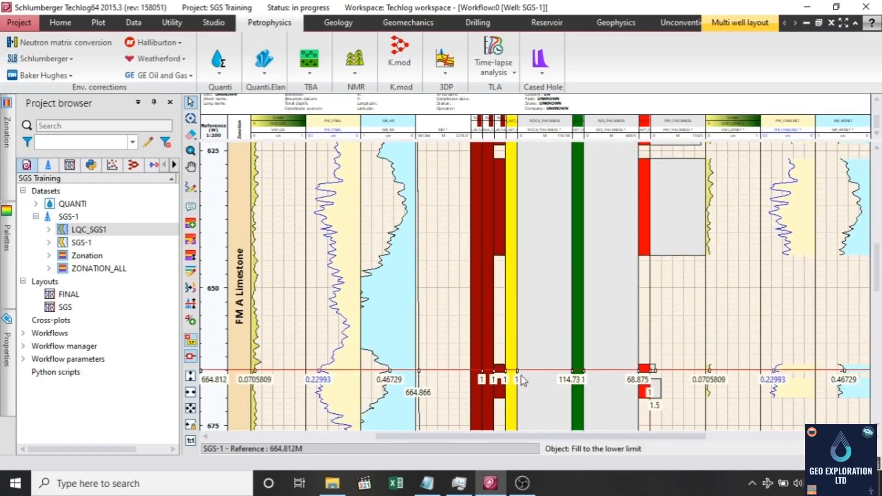
{"action": "scroll", "coordinate": [521, 374], "scroll_direction": "down", "scroll_amount": 2}
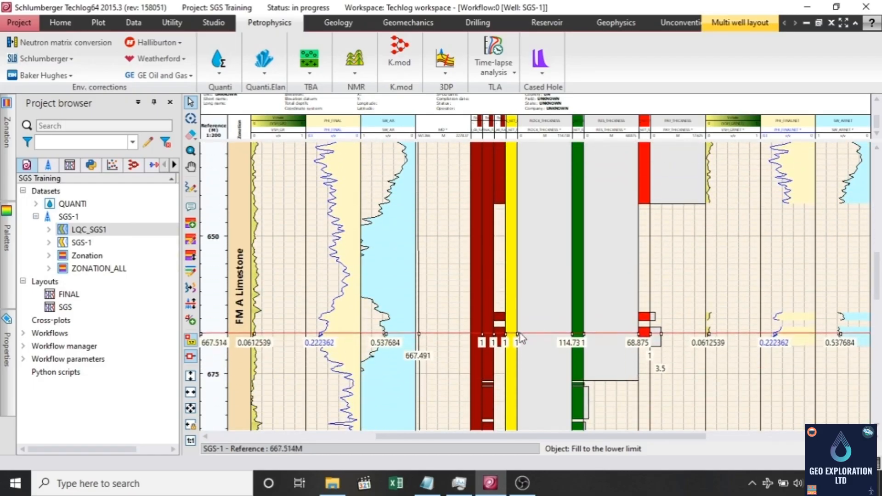
{"action": "scroll", "coordinate": [524, 341], "scroll_direction": "up", "scroll_amount": 1}
{"action": "scroll", "coordinate": [523, 341], "scroll_direction": "up", "scroll_amount": 4}
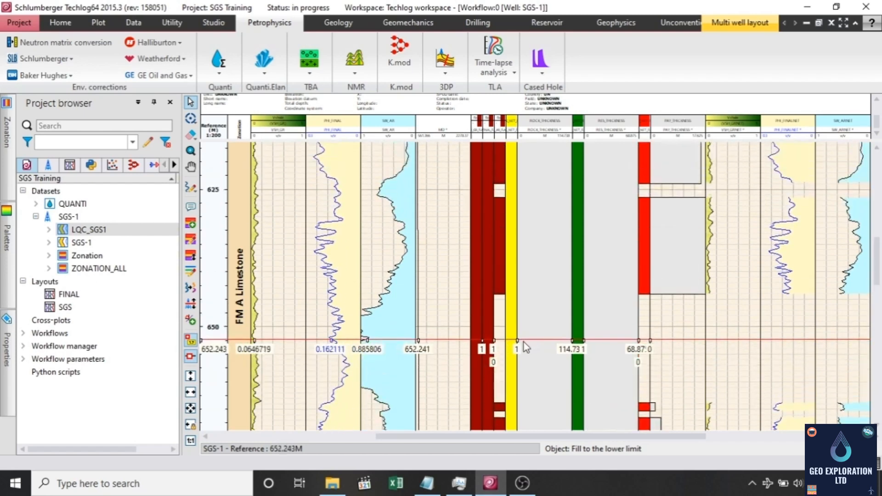
{"action": "scroll", "coordinate": [562, 331], "scroll_direction": "up", "scroll_amount": 2}
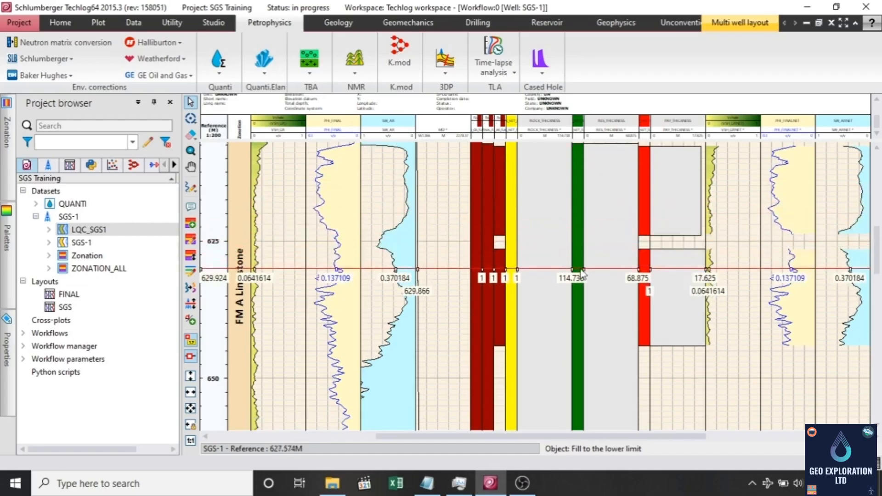
Step: Compare the reservoir and pay flags, their thickness tracks and the net curves across the upper FM A Limestone intervals
{"action": "scroll", "coordinate": [581, 275], "scroll_direction": "down", "scroll_amount": 5}
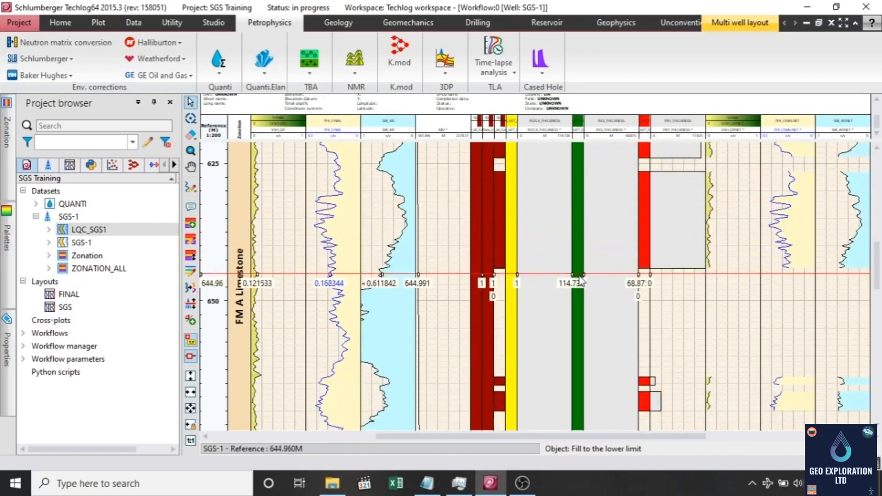
{"action": "scroll", "coordinate": [581, 280], "scroll_direction": "up", "scroll_amount": 4}
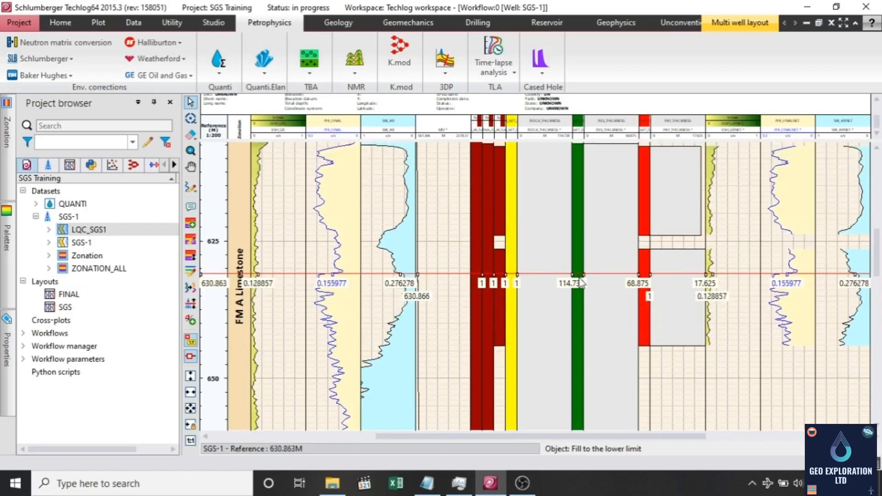
{"action": "scroll", "coordinate": [581, 282], "scroll_direction": "up", "scroll_amount": 3}
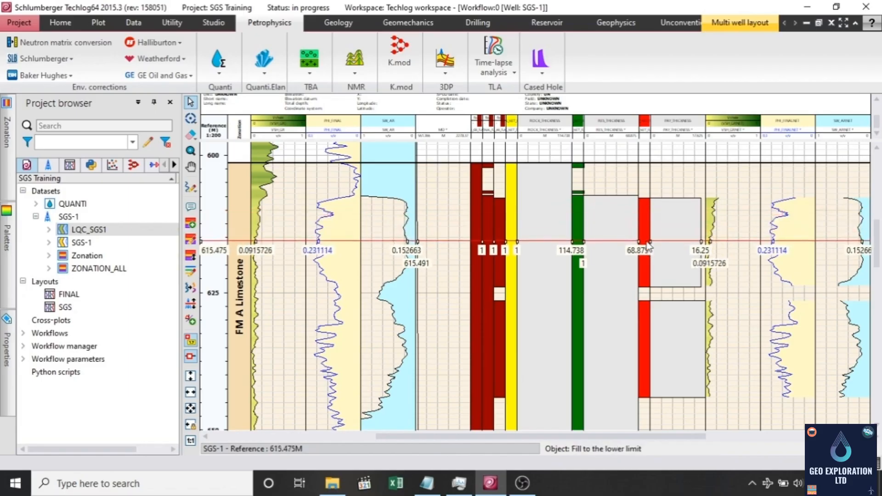
{"action": "scroll", "coordinate": [647, 246], "scroll_direction": "down", "scroll_amount": 3}
{"action": "scroll", "coordinate": [648, 261], "scroll_direction": "down", "scroll_amount": 2}
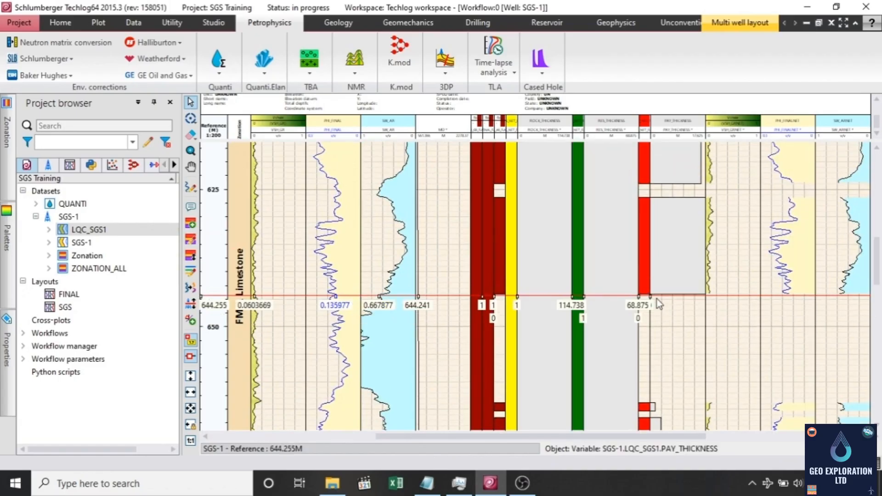
{"action": "scroll", "coordinate": [657, 299], "scroll_direction": "up", "scroll_amount": 4}
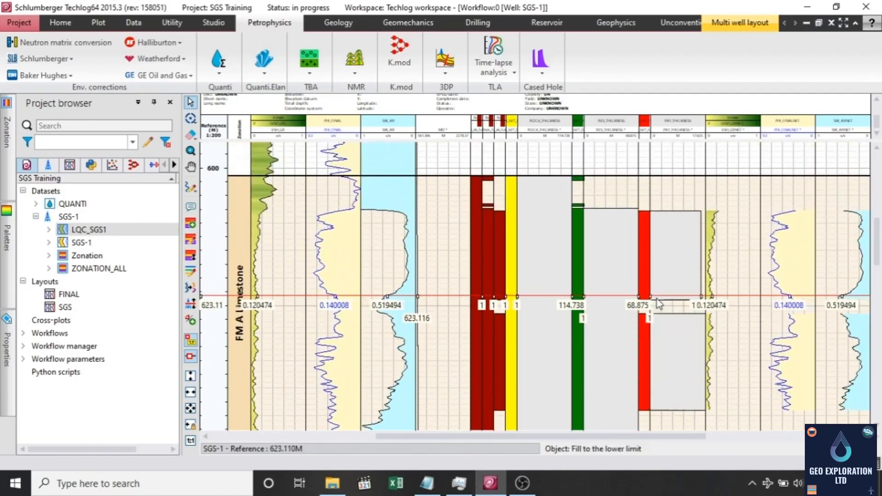
{"action": "scroll", "coordinate": [657, 299], "scroll_direction": "up", "scroll_amount": 1}
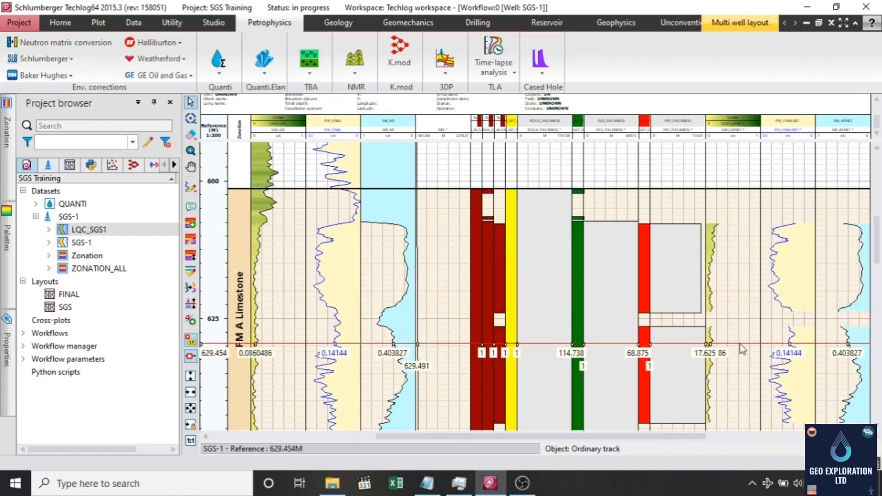
{"action": "scroll", "coordinate": [742, 349], "scroll_direction": "down", "scroll_amount": 3}
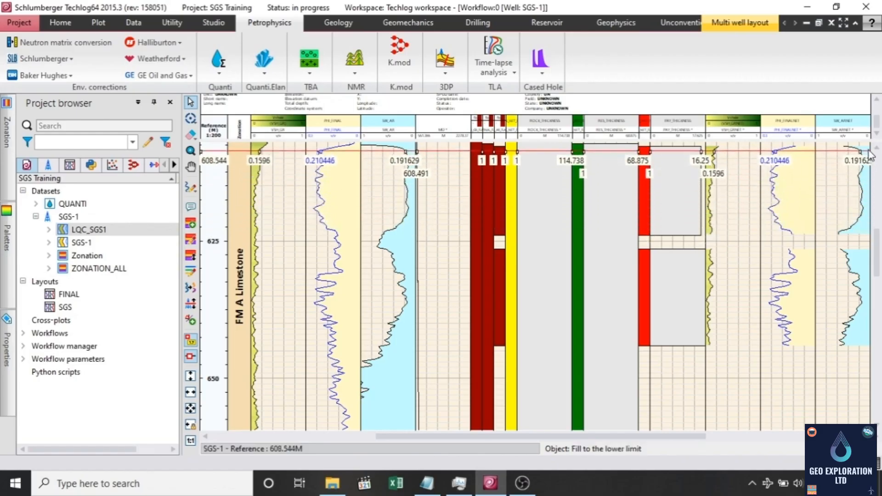
{"action": "scroll", "coordinate": [698, 322], "scroll_direction": "down", "scroll_amount": 3}
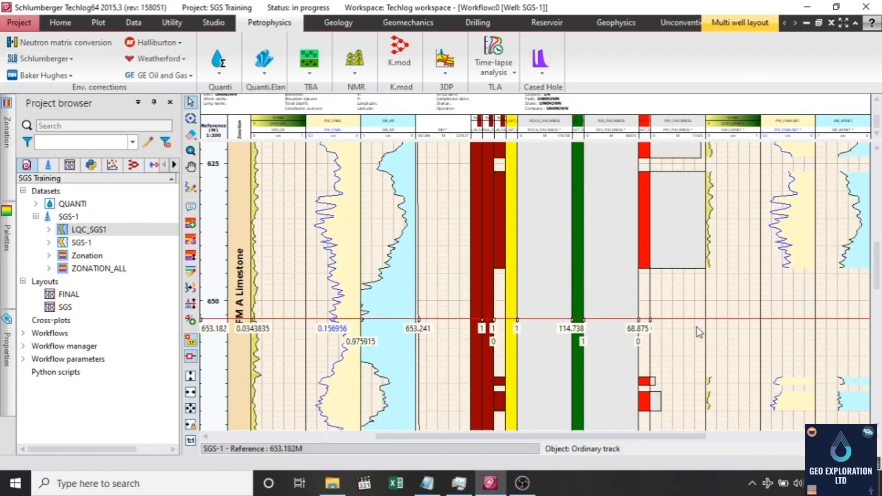
{"action": "scroll", "coordinate": [696, 328], "scroll_direction": "down", "scroll_amount": 2}
{"action": "scroll", "coordinate": [696, 329], "scroll_direction": "up", "scroll_amount": 3}
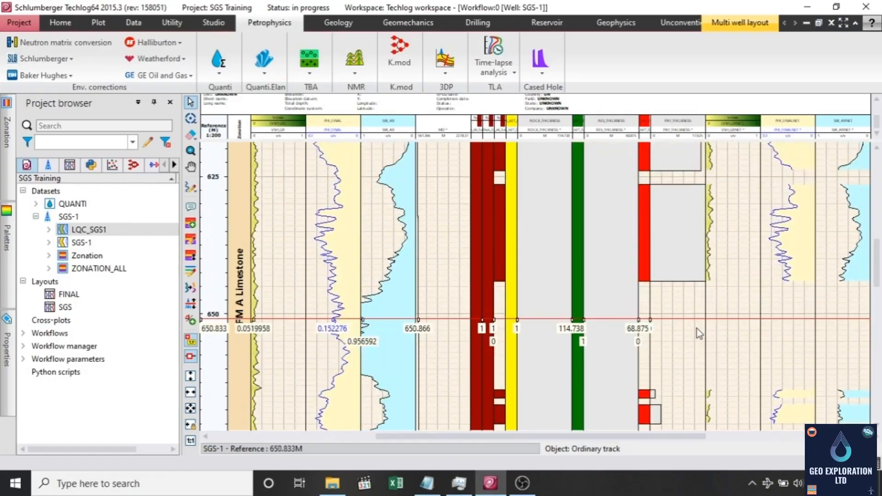
{"action": "scroll", "coordinate": [696, 329], "scroll_direction": "up", "scroll_amount": 4}
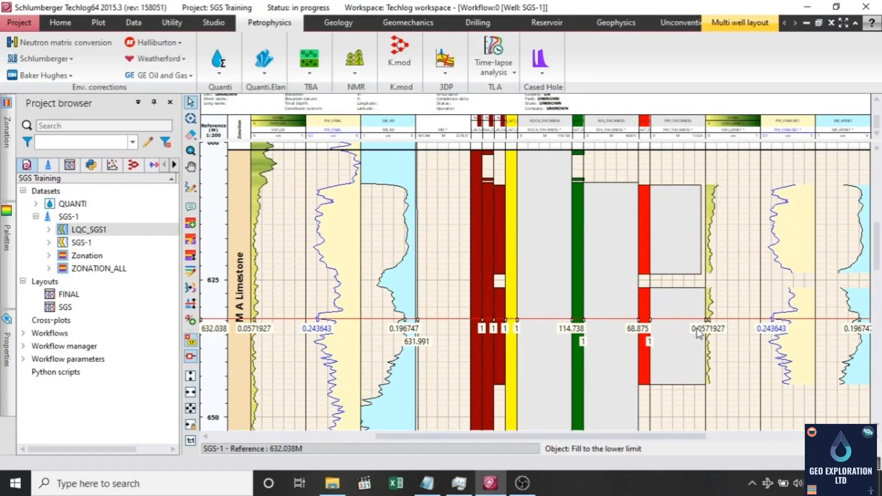
{"action": "scroll", "coordinate": [697, 331], "scroll_direction": "up", "scroll_amount": 3}
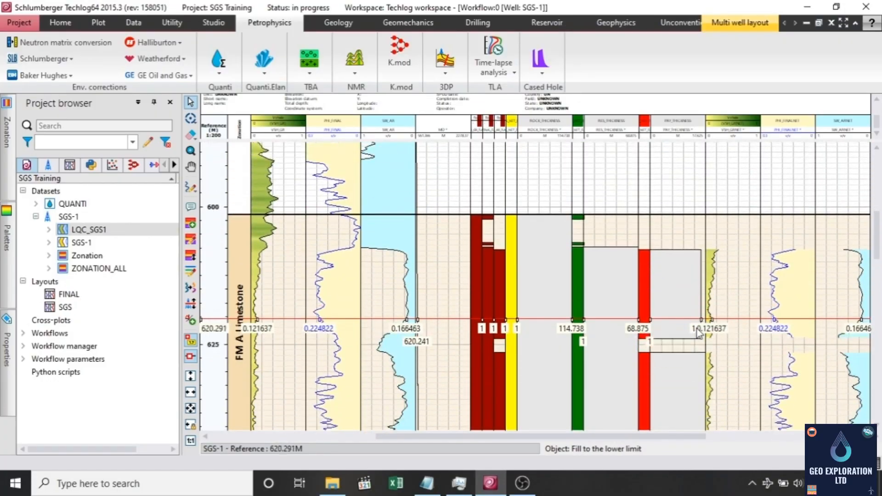
{"action": "scroll", "coordinate": [698, 332], "scroll_direction": "down", "scroll_amount": 3}
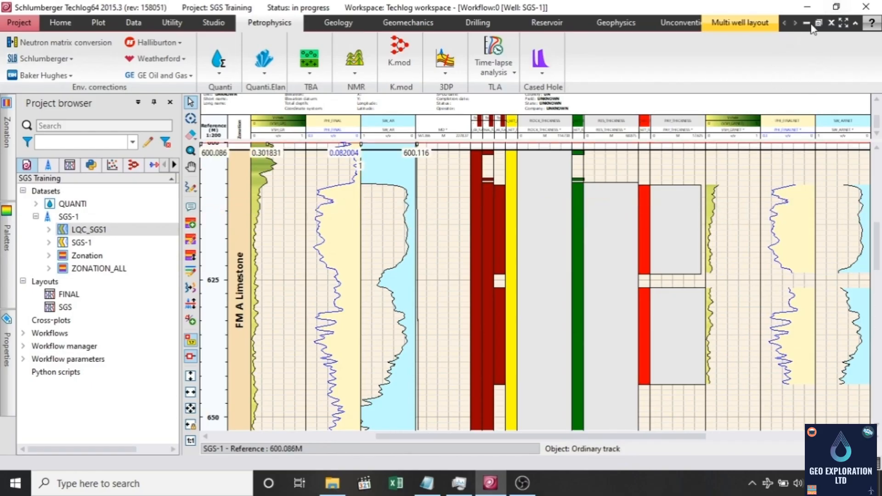
Step: Start saving the layout under a new name, keeping its modified variables and storing MD as a new version
{"action": "left_click", "coordinate": [738, 23]}
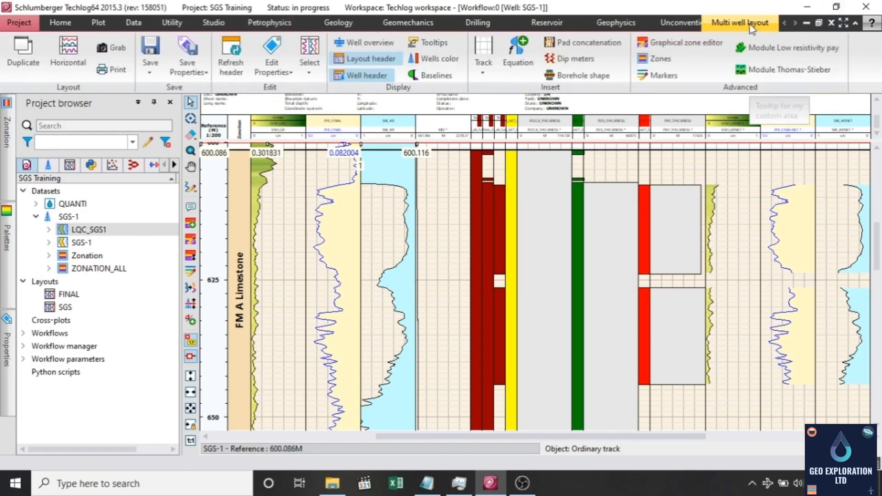
{"action": "left_click", "coordinate": [150, 67]}
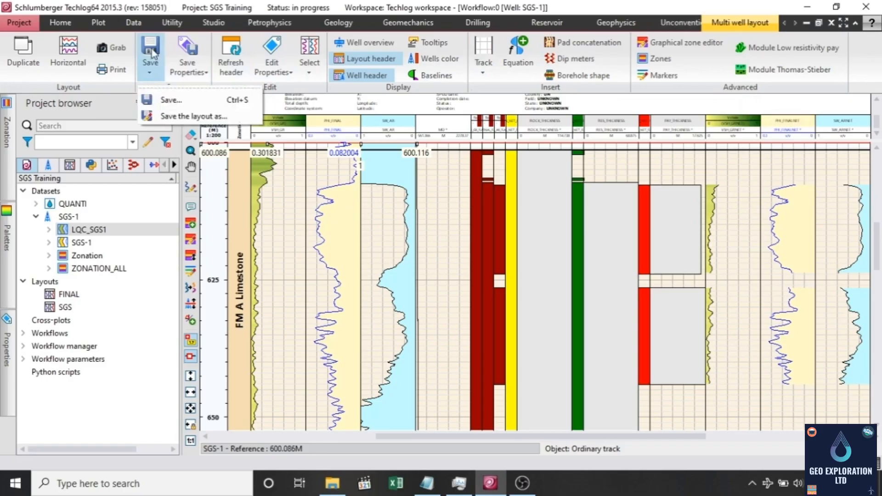
{"action": "left_click", "coordinate": [216, 115]}
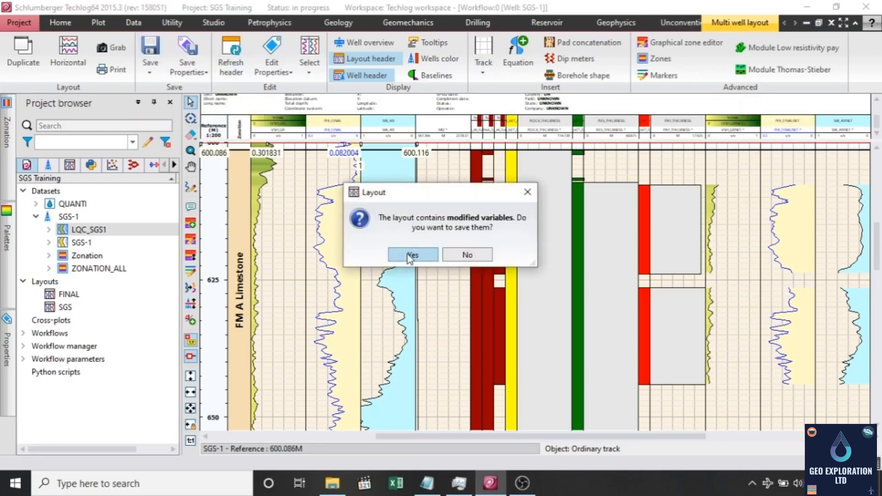
{"action": "left_click", "coordinate": [407, 254]}
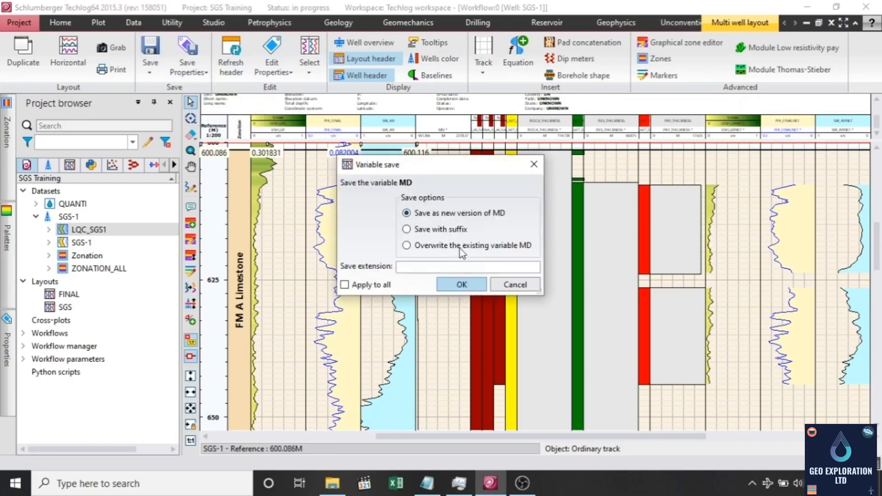
{"action": "left_click", "coordinate": [472, 285]}
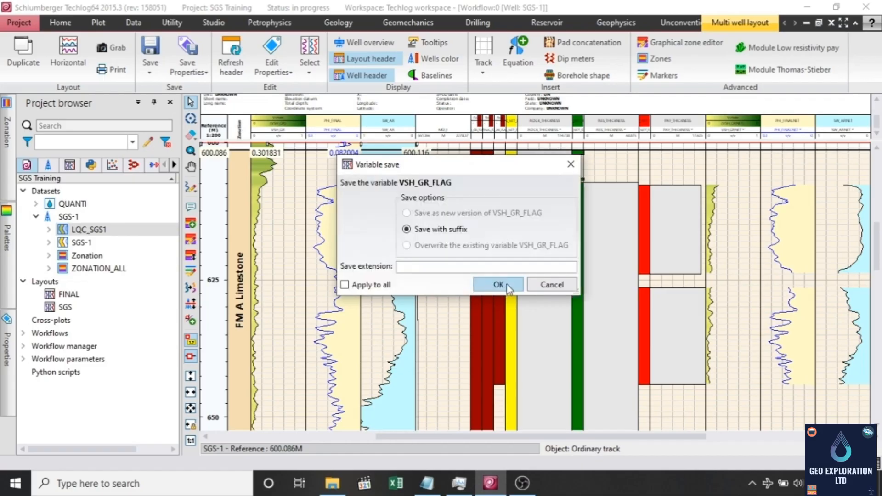
Step: Save VSH_GR_FLAG, PHI_FINAL_FLAG and all remaining variables with the suffix option and a blank extension, and save the layout as Workflow
{"action": "left_click", "coordinate": [505, 290]}
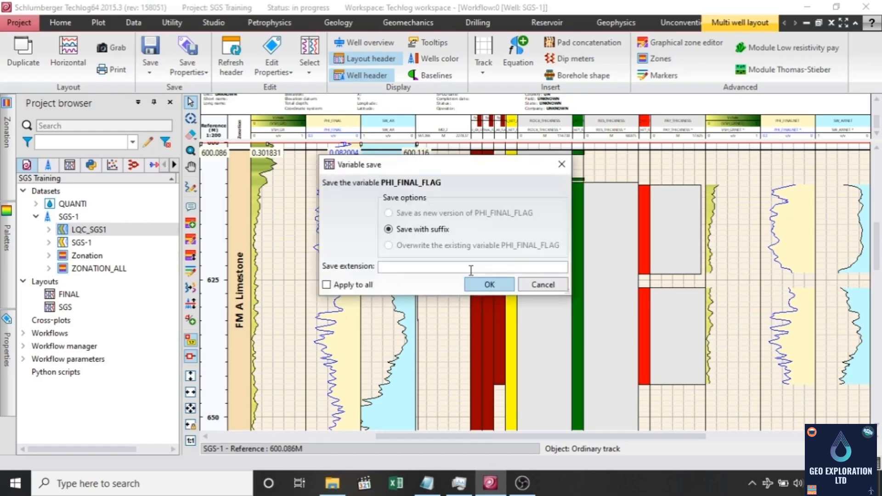
{"action": "left_click", "coordinate": [495, 285]}
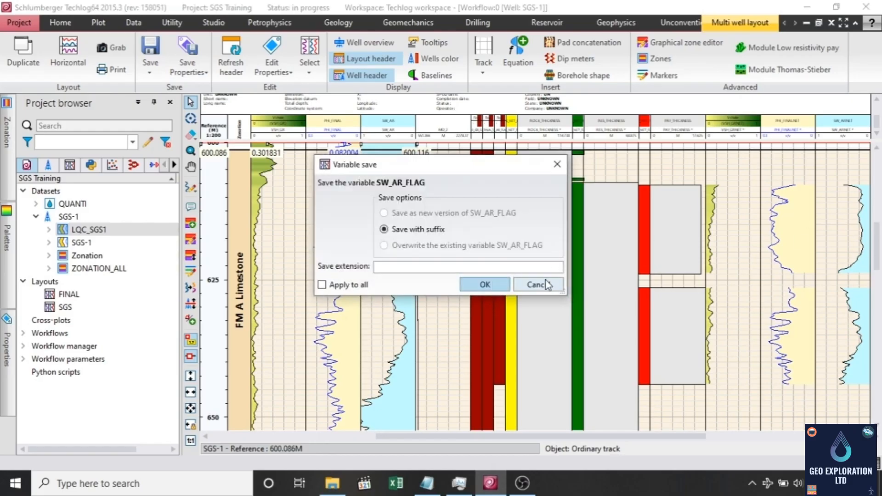
{"action": "left_click", "coordinate": [322, 285]}
{"action": "left_click", "coordinate": [480, 285]}
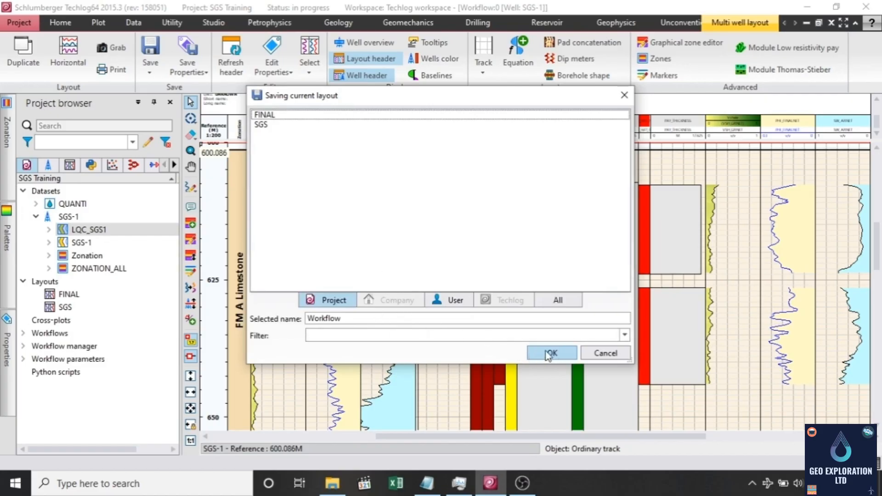
{"action": "left_click", "coordinate": [451, 320]}
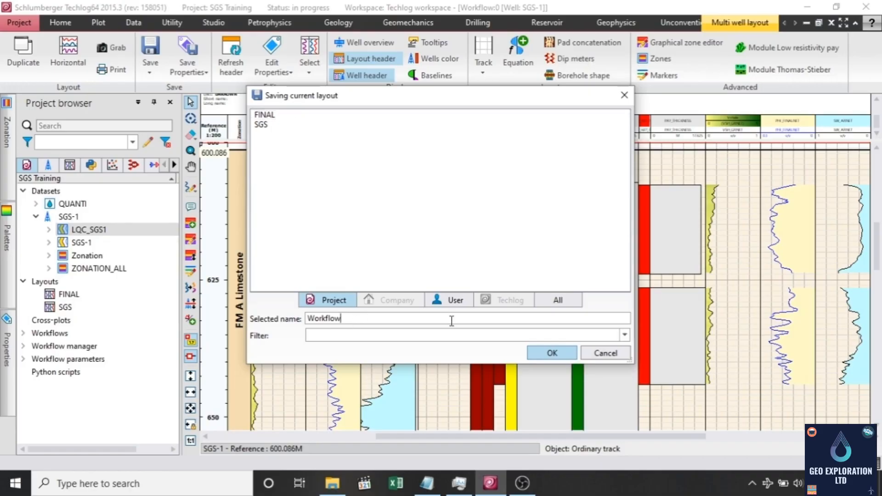
{"action": "left_click", "coordinate": [556, 353]}
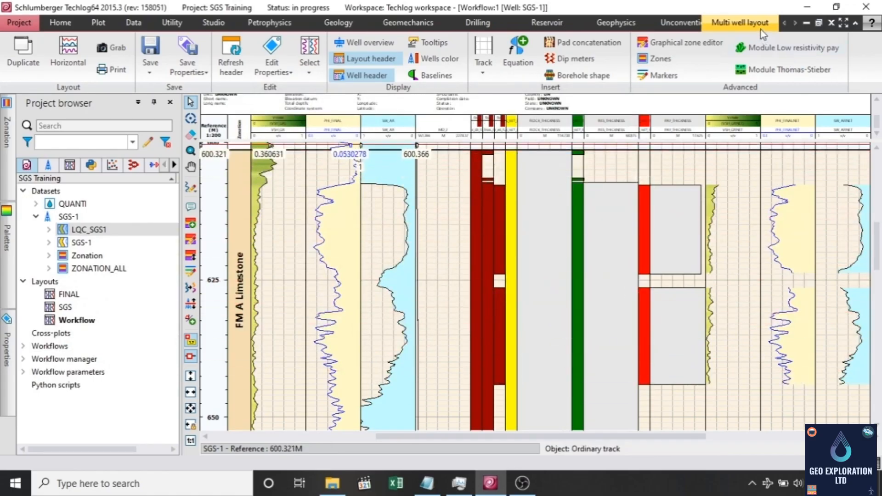
Step: Review the measured-depth summary results for ROCK, RES and PAY, including gross, net, not net and net to gross
{"action": "left_click", "coordinate": [806, 24]}
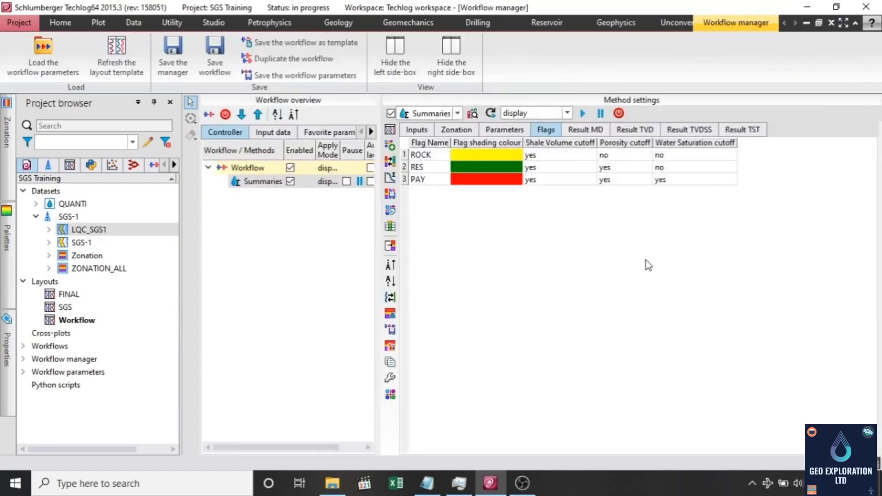
{"action": "left_click", "coordinate": [597, 131]}
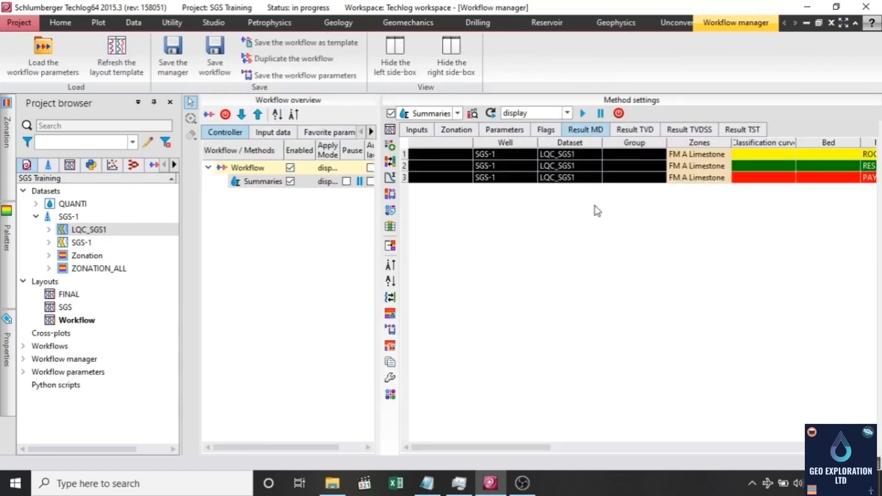
{"action": "left_click_drag", "start_coordinate": [509, 446], "coordinate": [715, 452]}
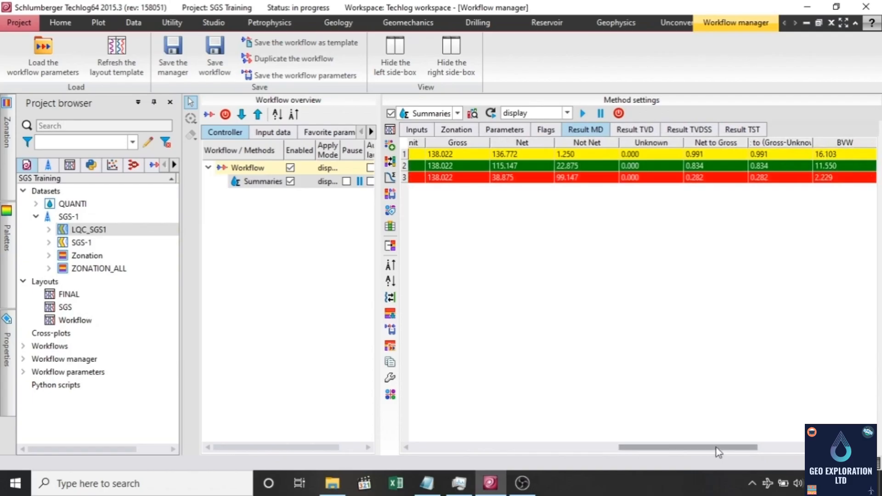
{"action": "left_click_drag", "start_coordinate": [717, 449], "coordinate": [715, 433]}
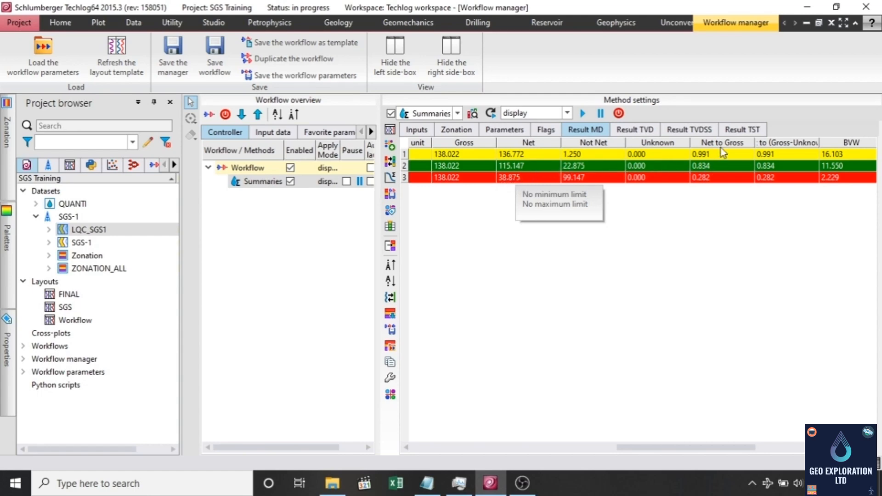
{"action": "left_click_drag", "start_coordinate": [657, 450], "coordinate": [767, 446]}
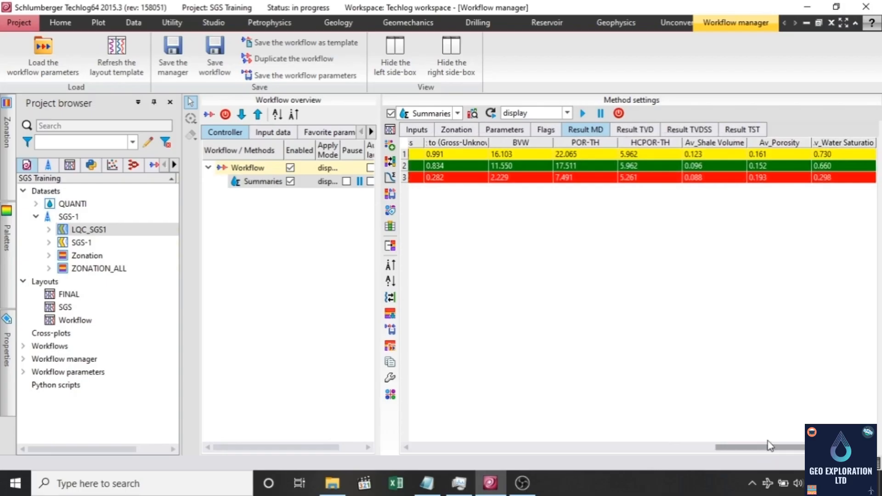
Step: Compare the average shale volume, porosity and water saturation across the rock, reservoir and pay rows of the measured-depth results
{"action": "left_click", "coordinate": [709, 163]}
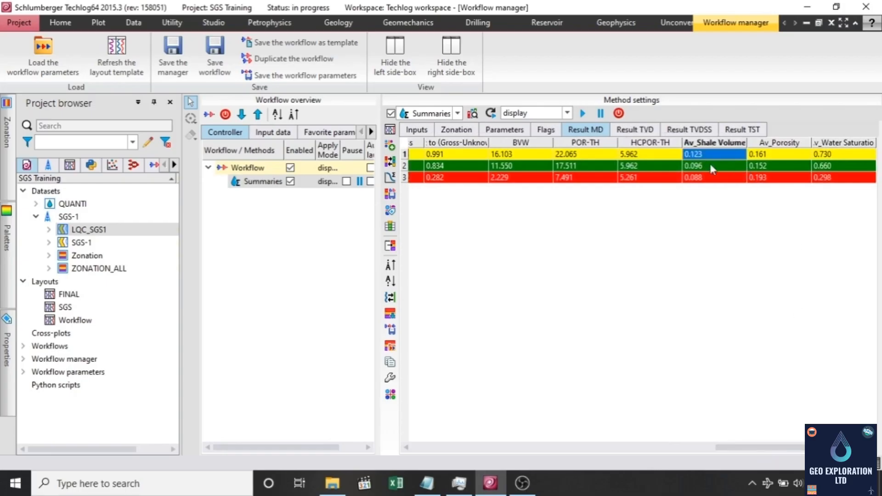
{"action": "left_click", "coordinate": [711, 178]}
{"action": "left_click", "coordinate": [704, 157]}
{"action": "left_click", "coordinate": [697, 177]}
{"action": "right_click", "coordinate": [767, 147]}
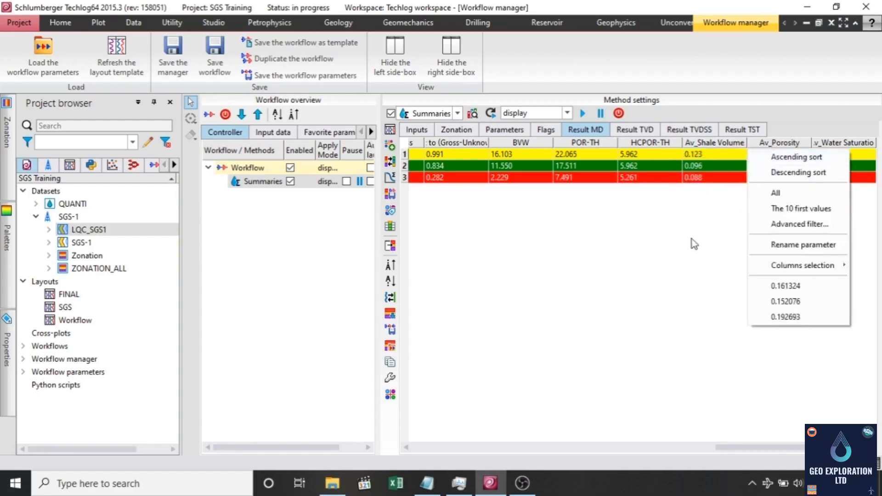
{"action": "left_click", "coordinate": [690, 242]}
{"action": "left_click", "coordinate": [784, 179]}
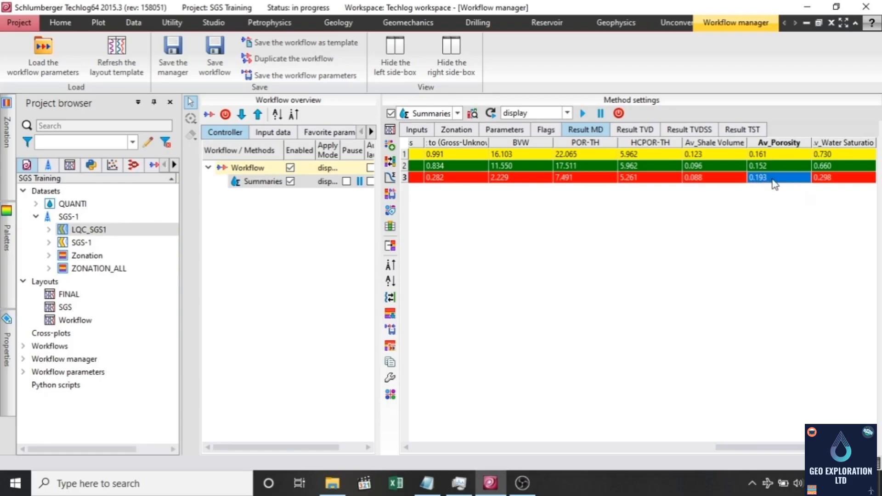
{"action": "left_click", "coordinate": [846, 179]}
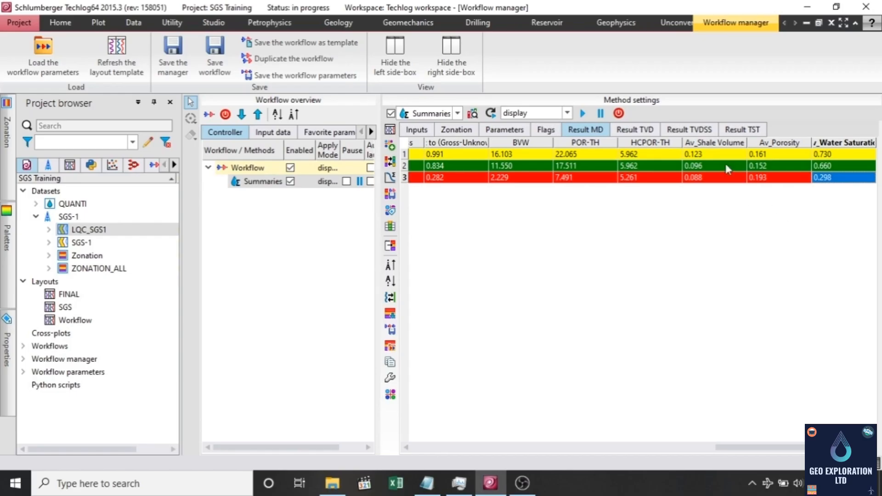
Step: Copy the measured-depth summary results table and switch to Excel
{"action": "left_click", "coordinate": [389, 364]}
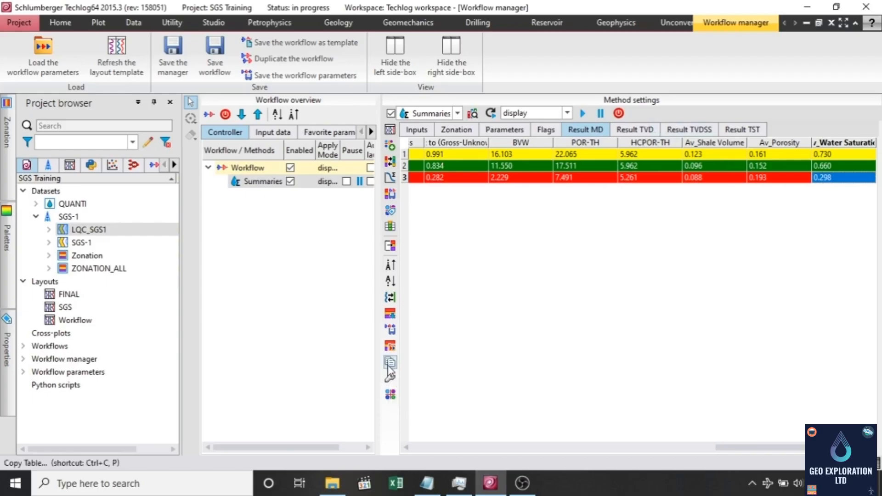
{"action": "left_click", "coordinate": [400, 488]}
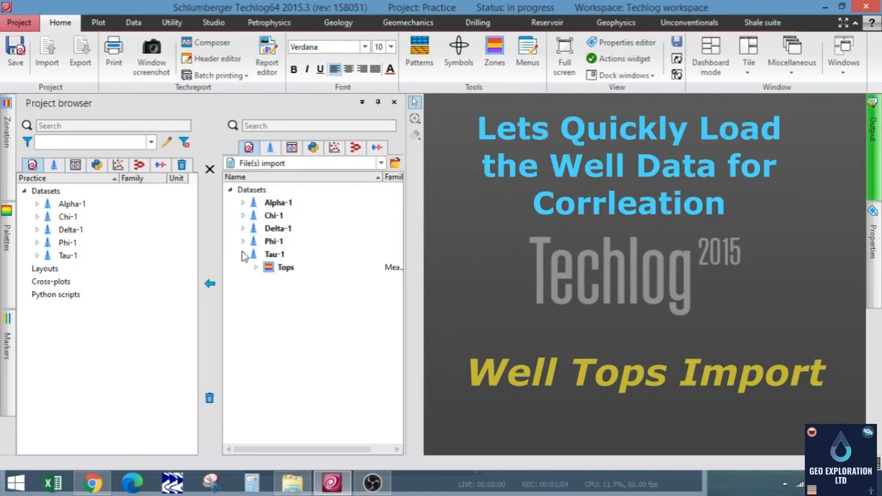
Step: Transfer the imported tops for Alpha-1, Chi-1, Delta-1, Phi-1 and Tau-1 into the Practice project, and clear and close the import list
{"action": "left_click", "coordinate": [37, 203]}
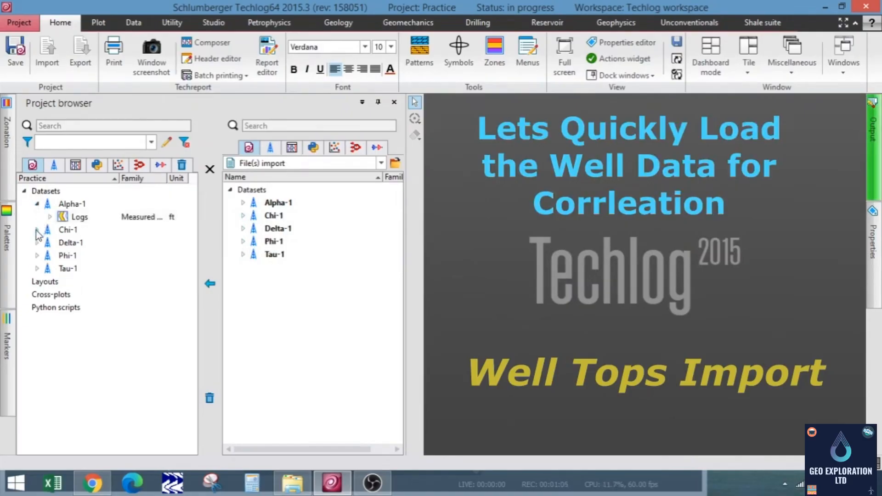
{"action": "left_click", "coordinate": [37, 230]}
{"action": "left_click", "coordinate": [37, 256]}
{"action": "left_click", "coordinate": [37, 281]}
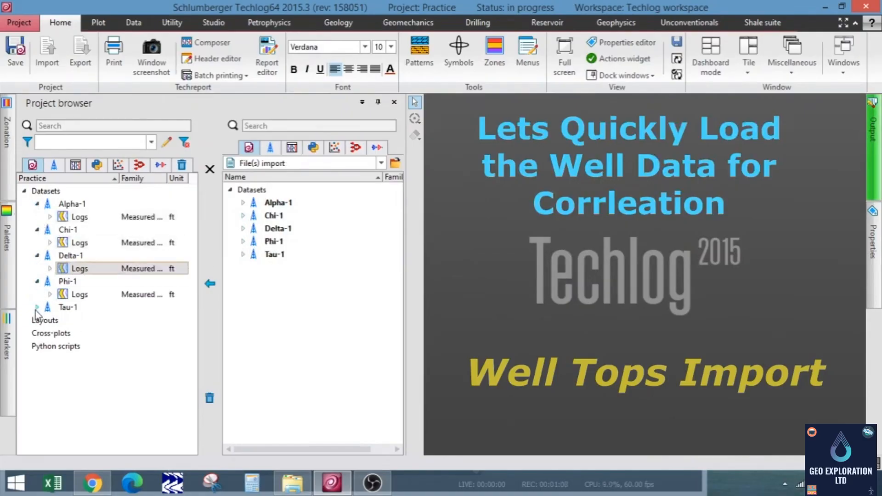
{"action": "left_click_drag", "start_coordinate": [281, 207], "coordinate": [272, 266]}
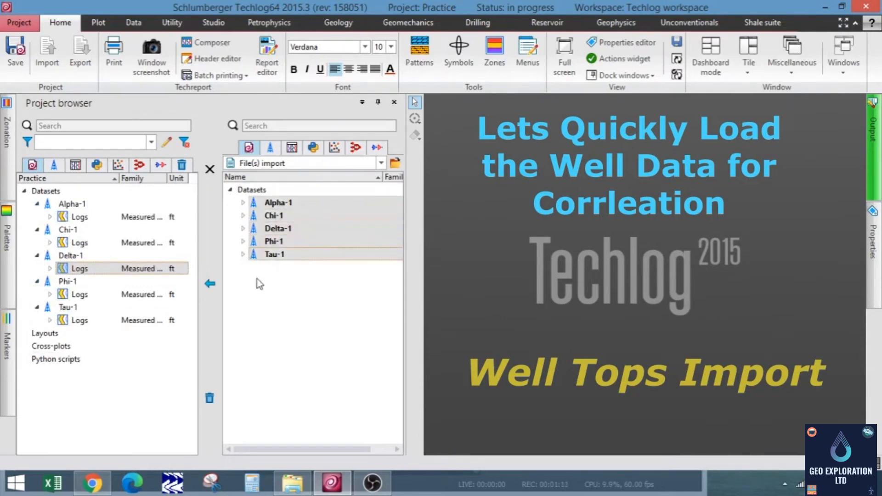
{"action": "left_click", "coordinate": [210, 286]}
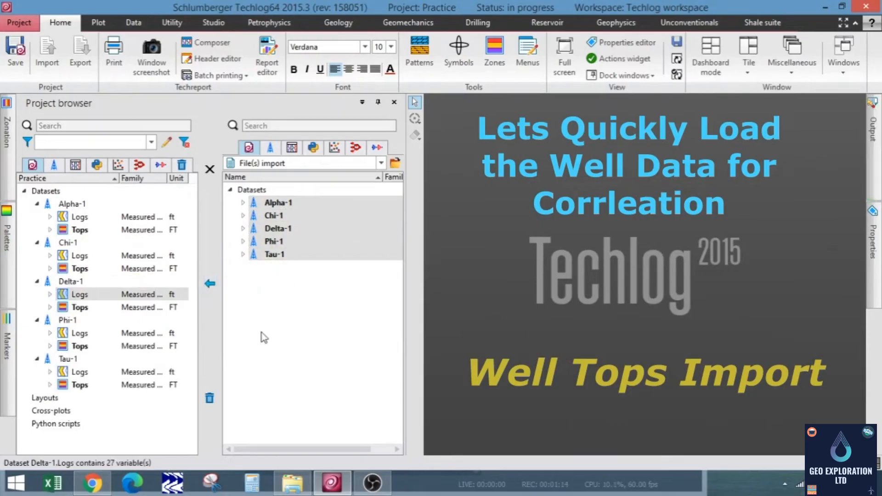
{"action": "left_click", "coordinate": [210, 398]}
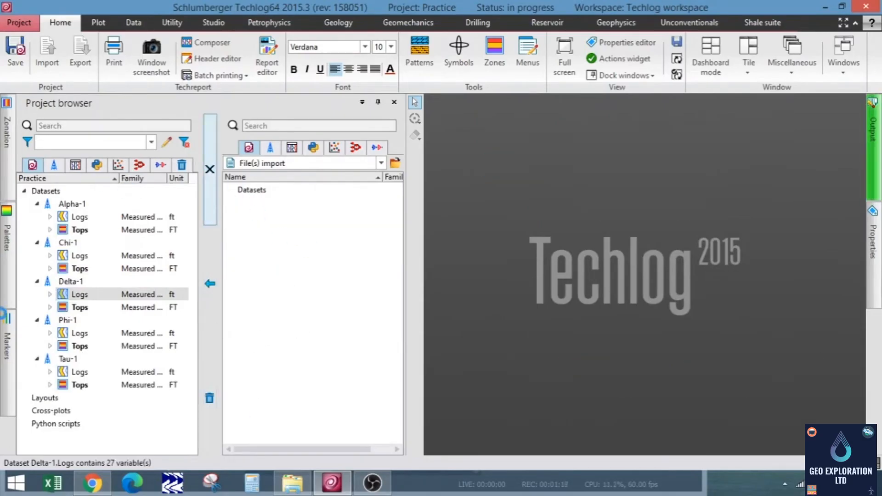
{"action": "left_click_drag", "start_coordinate": [208, 231], "coordinate": [203, 232]}
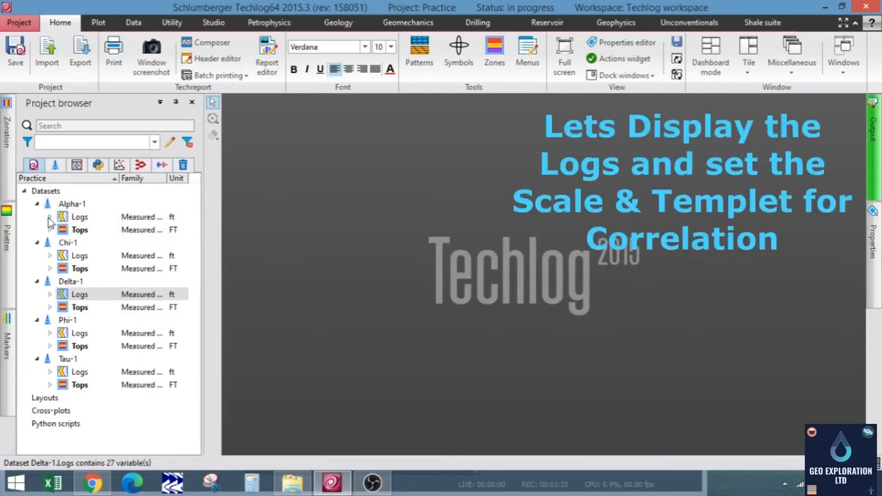
Step: Collapse the Chi-1, Delta-1, Phi-1 and Tau-1 wells and browse the variables in Alpha-1's Logs dataset
{"action": "left_click", "coordinate": [36, 243]}
{"action": "left_click", "coordinate": [37, 256]}
{"action": "left_click", "coordinate": [37, 268]}
{"action": "left_click", "coordinate": [36, 281]}
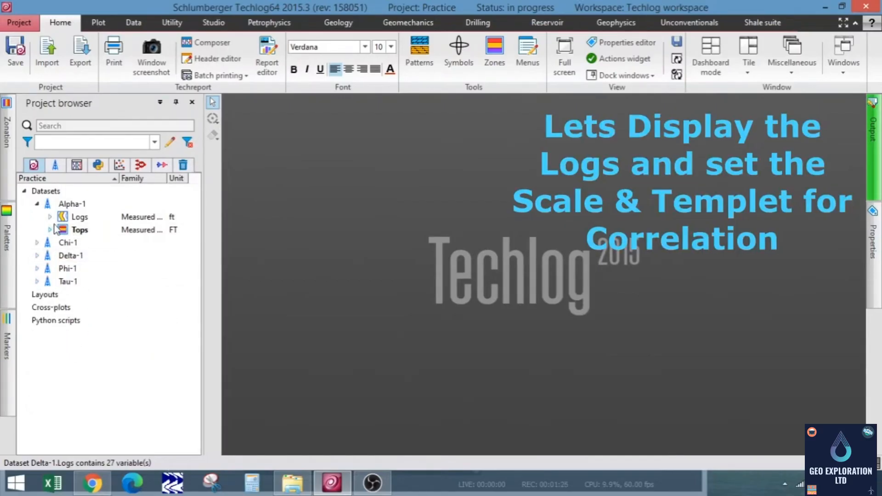
{"action": "left_click", "coordinate": [82, 218]}
{"action": "left_click", "coordinate": [50, 217]}
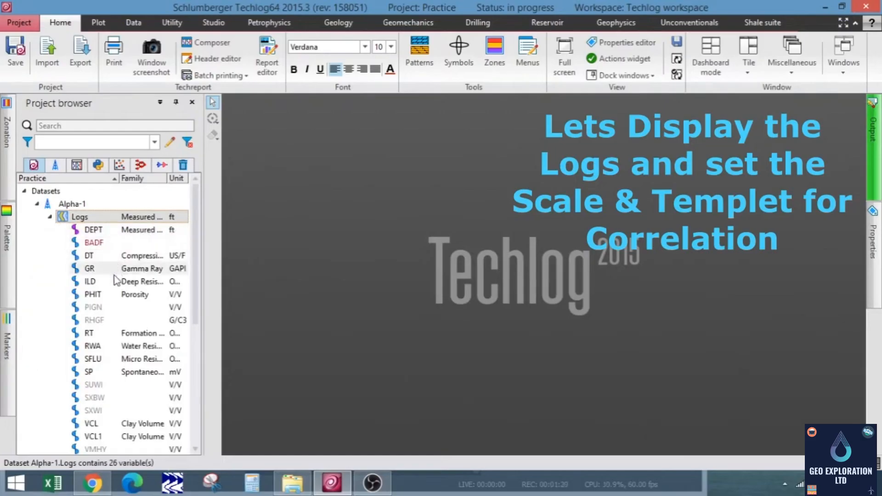
{"action": "scroll", "coordinate": [126, 363], "scroll_direction": "down", "scroll_amount": 4}
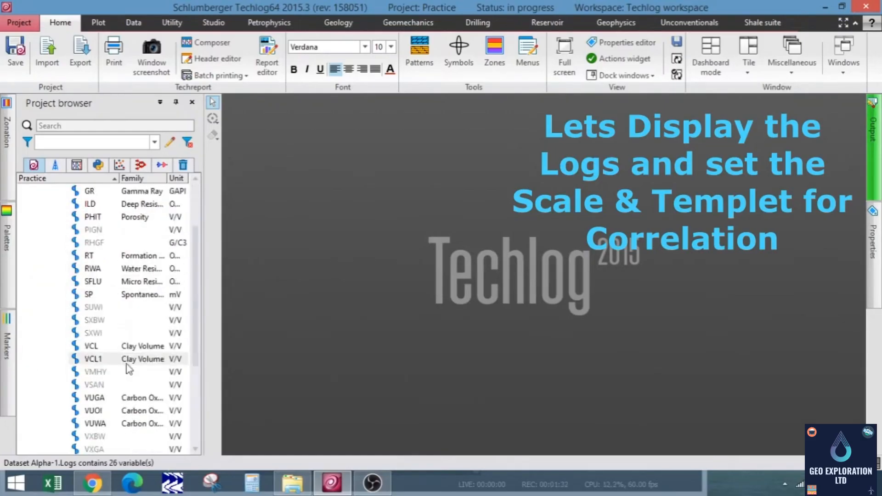
{"action": "scroll", "coordinate": [129, 369], "scroll_direction": "up", "scroll_amount": 4}
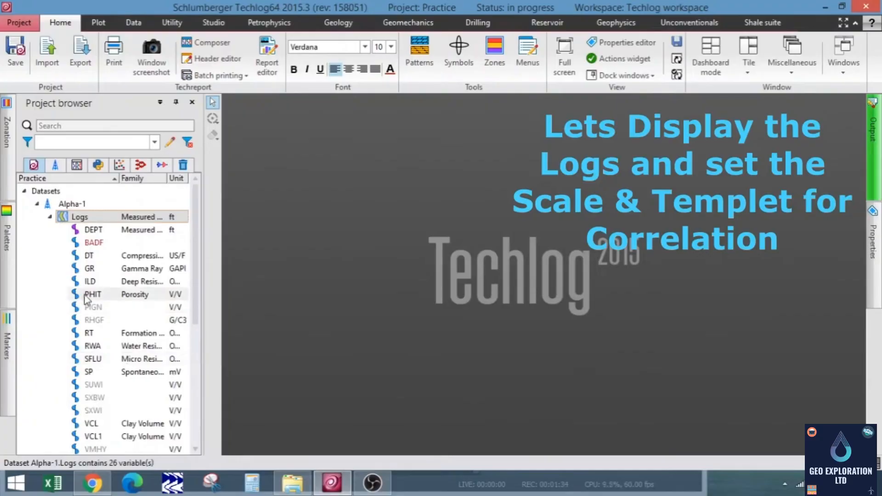
Step: Create a LogView layout showing Alpha-1's GR and DT curves in separate tracks
{"action": "left_click", "coordinate": [97, 268], "text": "ctrl"}
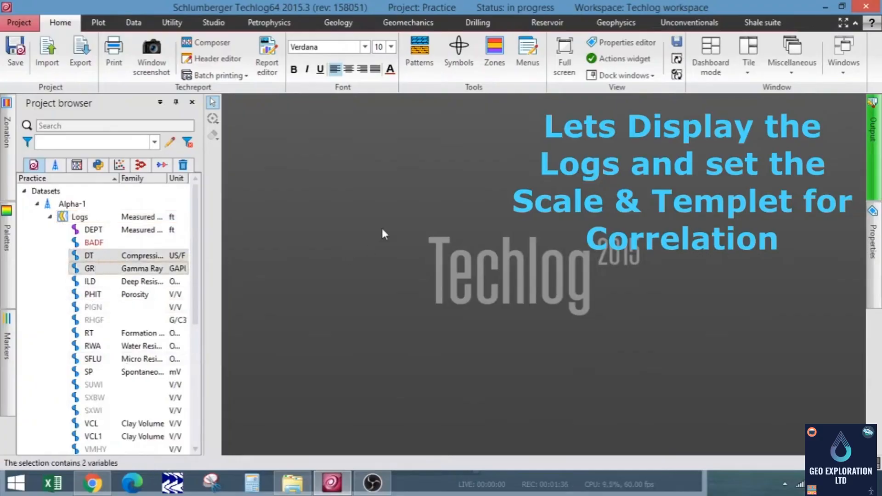
{"action": "left_click", "coordinate": [98, 23]}
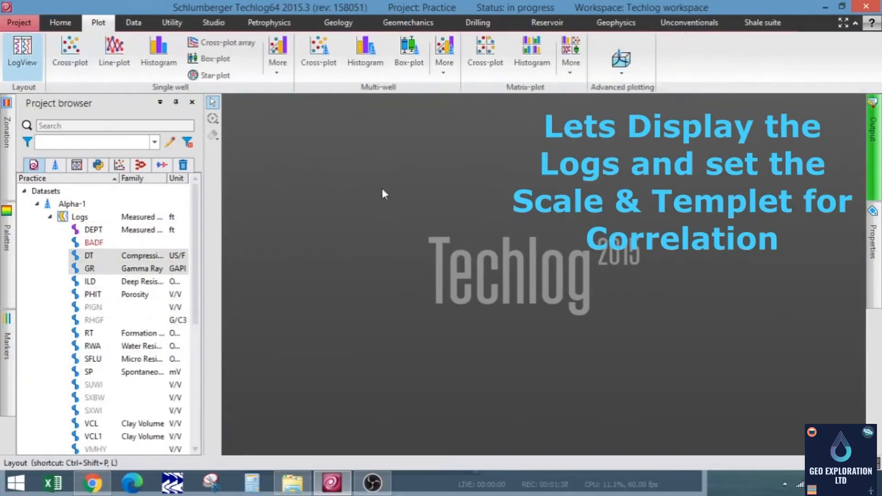
{"action": "left_click", "coordinate": [520, 100]}
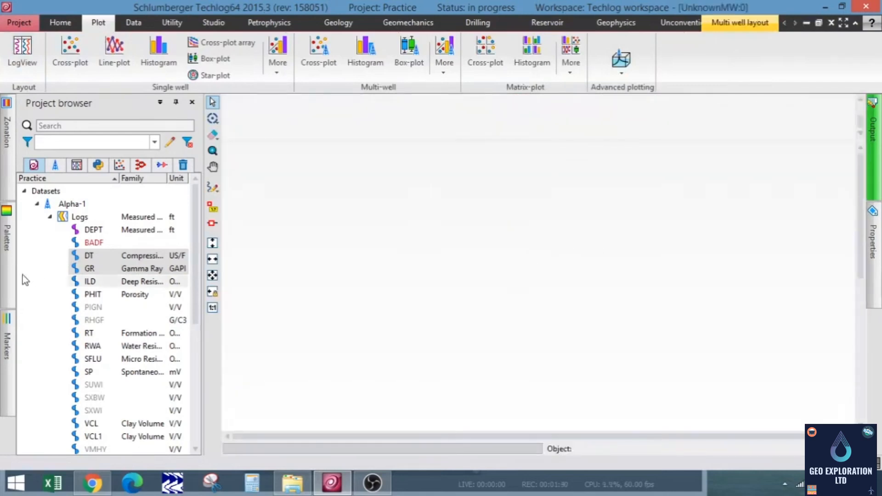
{"action": "left_click_drag", "start_coordinate": [89, 270], "coordinate": [404, 276]}
{"action": "left_click_drag", "start_coordinate": [89, 255], "coordinate": [799, 278]}
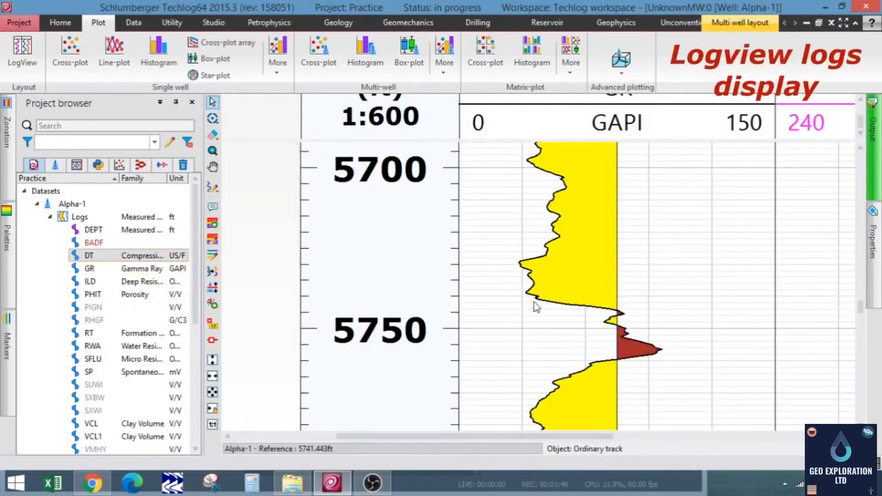
Step: Examine Alpha-1's GR and DT curves down the layout from about 5650 to 5900 ft
{"action": "scroll", "coordinate": [533, 303], "scroll_direction": "down", "scroll_amount": 2}
{"action": "scroll", "coordinate": [540, 305], "scroll_direction": "up", "scroll_amount": 5}
{"action": "scroll", "coordinate": [498, 257], "scroll_direction": "up", "scroll_amount": 1}
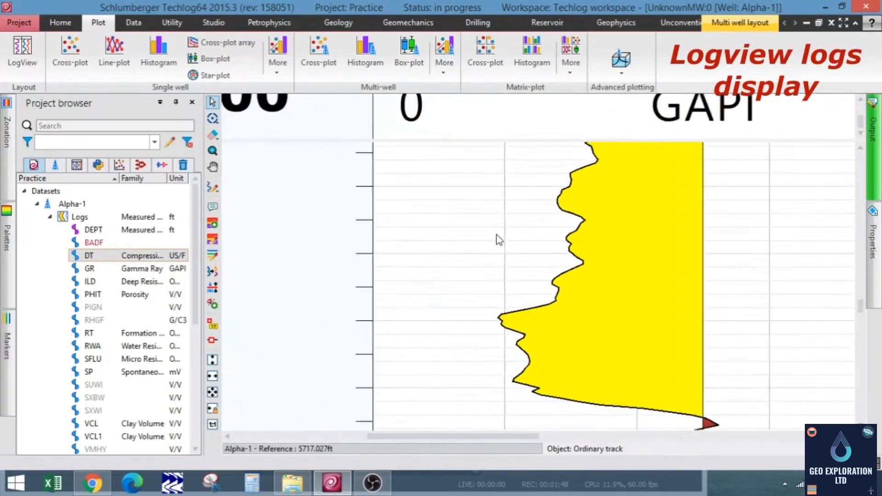
{"action": "scroll", "coordinate": [506, 278], "scroll_direction": "down", "scroll_amount": 4}
{"action": "scroll", "coordinate": [507, 275], "scroll_direction": "up", "scroll_amount": 3}
{"action": "scroll", "coordinate": [509, 272], "scroll_direction": "down", "scroll_amount": 1}
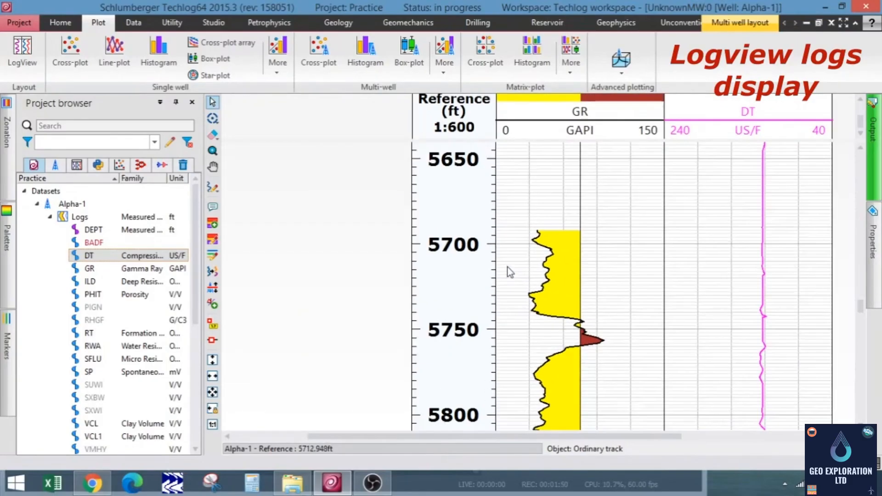
{"action": "left_click_drag", "start_coordinate": [509, 437], "coordinate": [602, 437]}
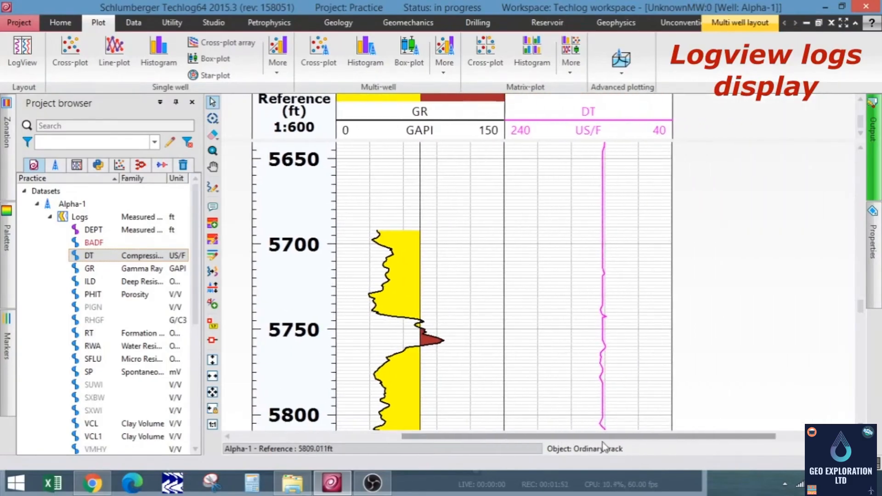
{"action": "scroll", "coordinate": [618, 266], "scroll_direction": "down", "scroll_amount": 6}
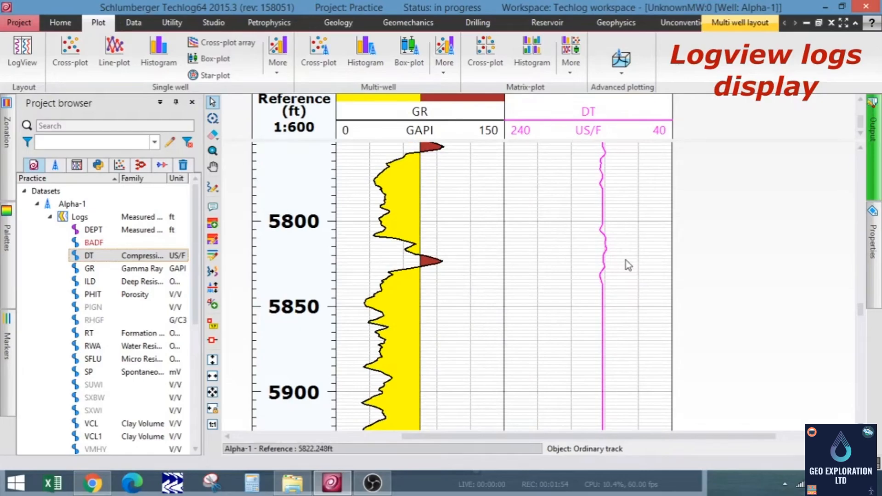
{"action": "scroll", "coordinate": [634, 230], "scroll_direction": "up", "scroll_amount": 3}
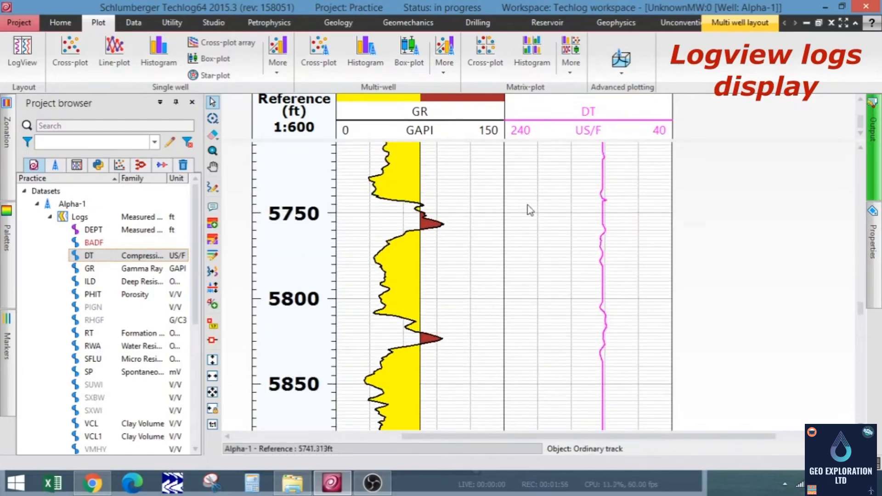
{"action": "scroll", "coordinate": [460, 182], "scroll_direction": "up", "scroll_amount": 2}
Step: Inspect the GR curve's variable settings and horizontal axis limits in its properties
{"action": "left_click", "coordinate": [468, 125]}
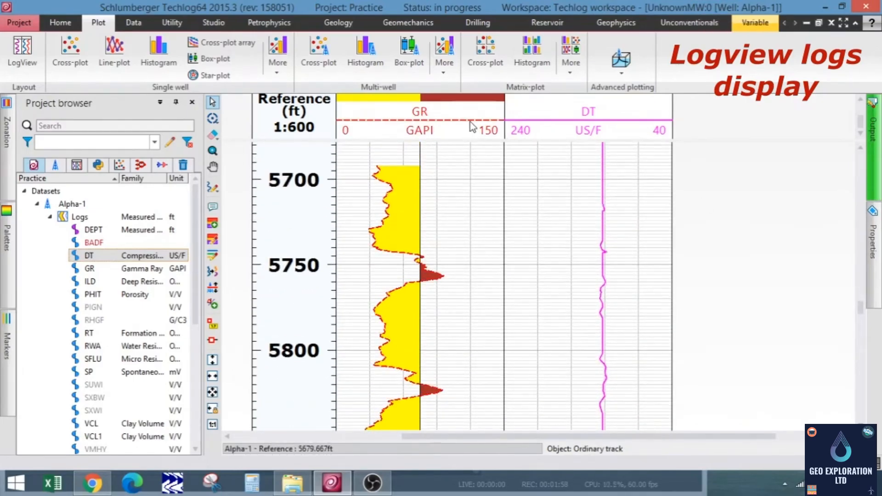
{"action": "left_click", "coordinate": [874, 245]}
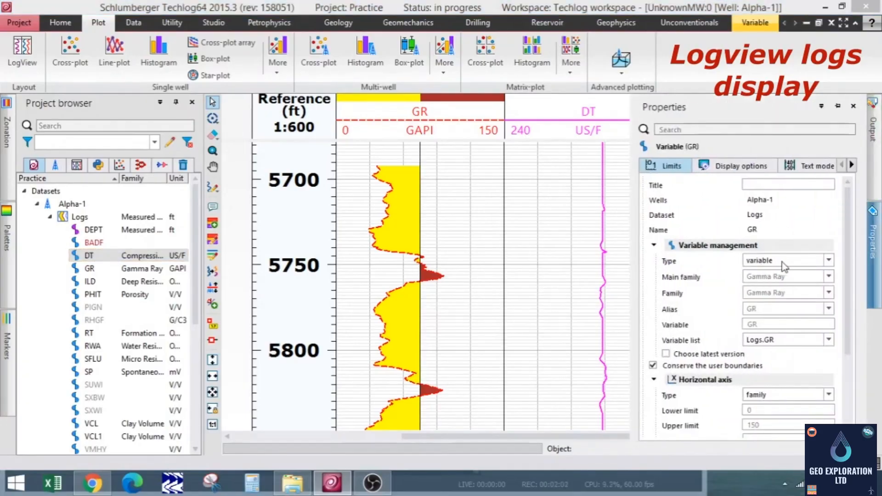
{"action": "scroll", "coordinate": [781, 372], "scroll_direction": "down", "scroll_amount": 1}
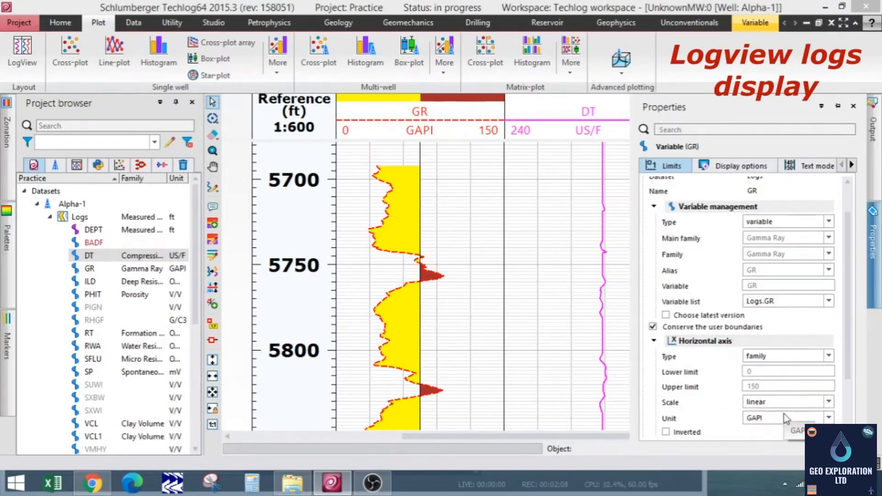
Step: Give the DT curve user-defined horizontal axis limits, with a lower limit of 140 and an upper limit of 40
{"action": "left_click", "coordinate": [575, 108]}
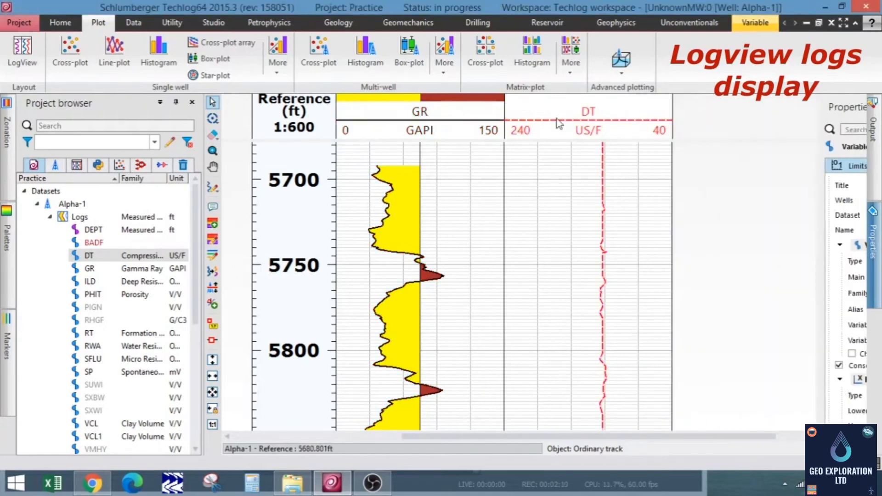
{"action": "left_click", "coordinate": [876, 277]}
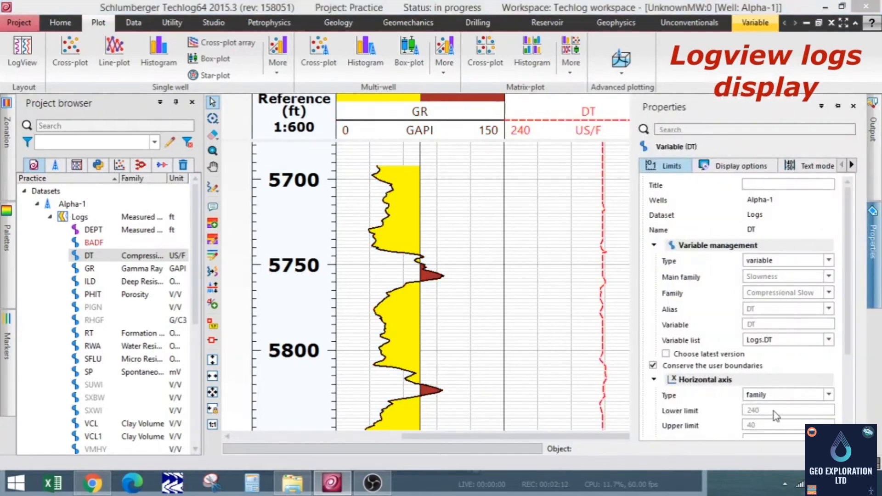
{"action": "left_click", "coordinate": [772, 399]}
{"action": "left_click", "coordinate": [786, 416]}
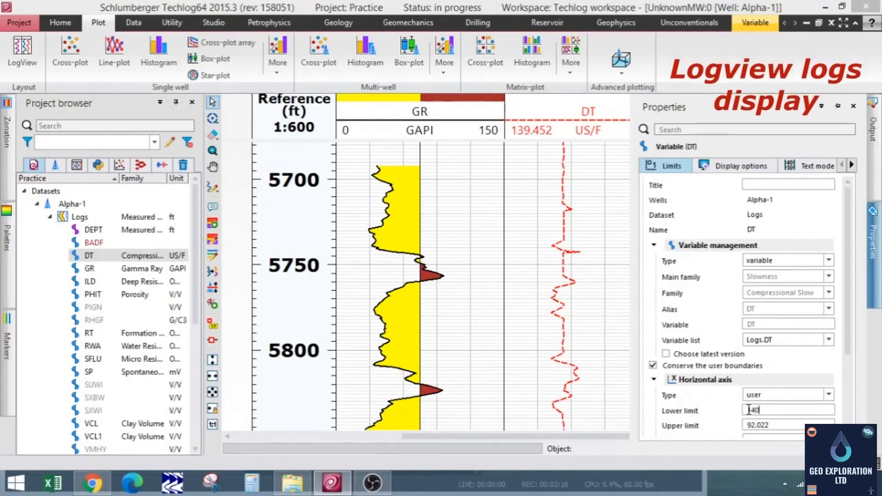
{"action": "double_click", "coordinate": [780, 425]}
{"action": "type", "text": "40"}
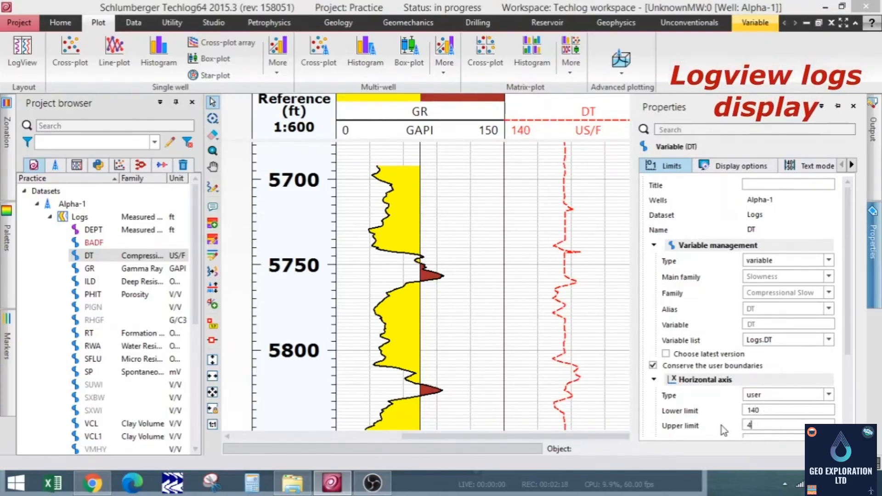
{"action": "key", "text": "Return"}
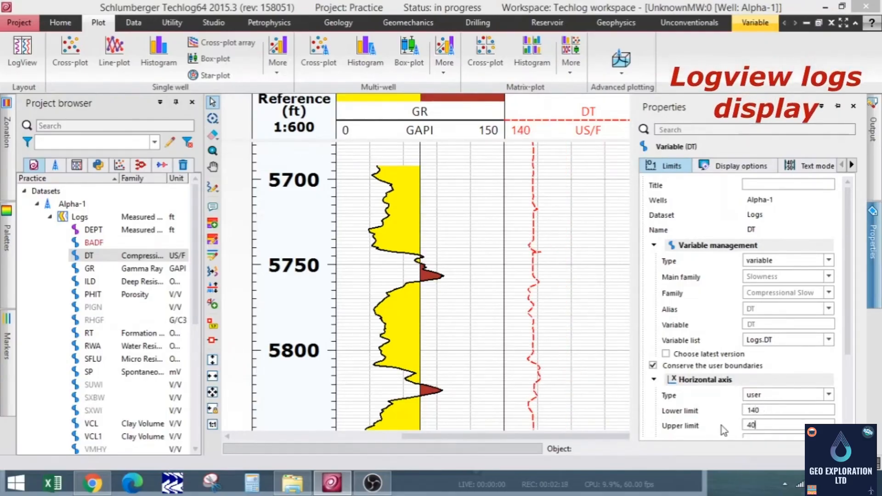
{"action": "left_click", "coordinate": [563, 186]}
{"action": "left_click", "coordinate": [751, 210]}
Step: Check the rescaled DT curve at several depths and add a zonation track beside the DT track
{"action": "scroll", "coordinate": [577, 197], "scroll_direction": "down", "scroll_amount": 2}
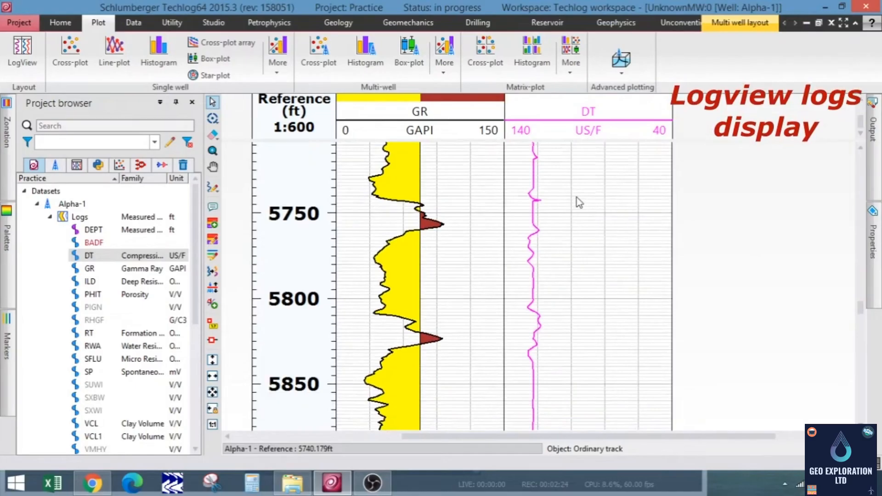
{"action": "scroll", "coordinate": [574, 215], "scroll_direction": "up", "scroll_amount": 6}
{"action": "scroll", "coordinate": [535, 261], "scroll_direction": "up", "scroll_amount": 1}
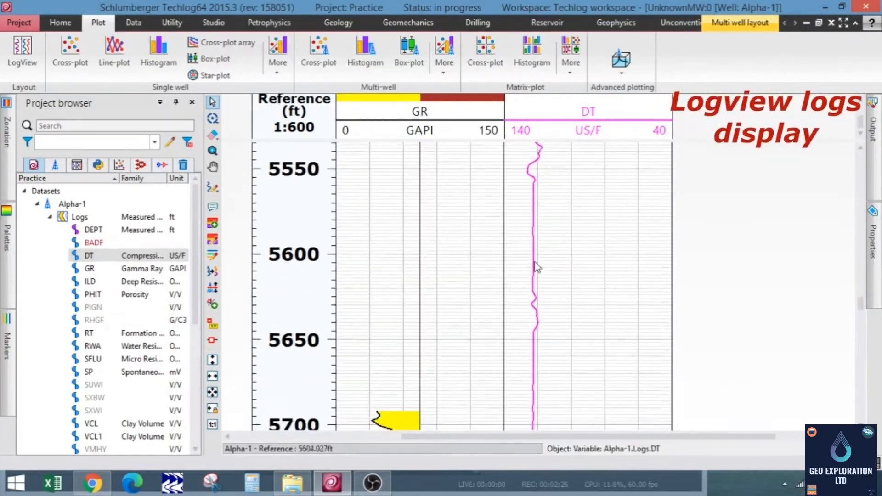
{"action": "scroll", "coordinate": [535, 264], "scroll_direction": "down", "scroll_amount": 3}
{"action": "left_click_drag", "start_coordinate": [864, 313], "coordinate": [869, 332]}
{"action": "left_click", "coordinate": [622, 288]}
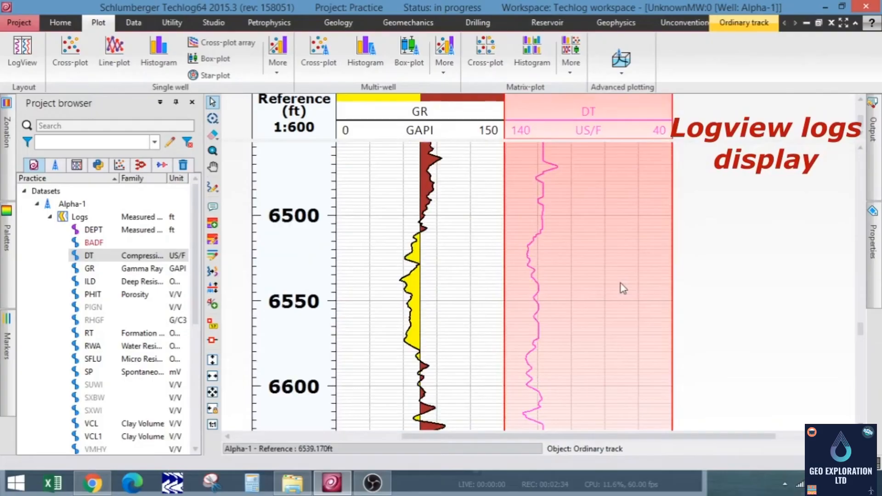
{"action": "left_click", "coordinate": [693, 236]}
{"action": "right_click", "coordinate": [685, 202]}
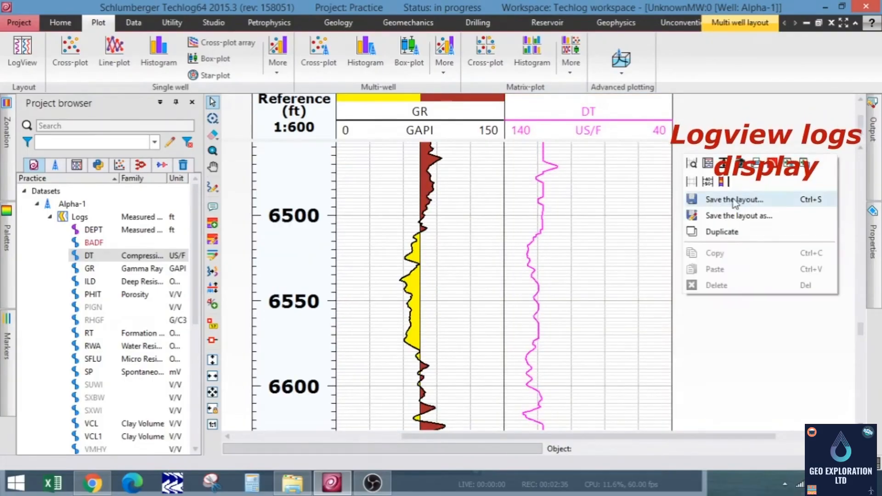
{"action": "left_click", "coordinate": [723, 181]}
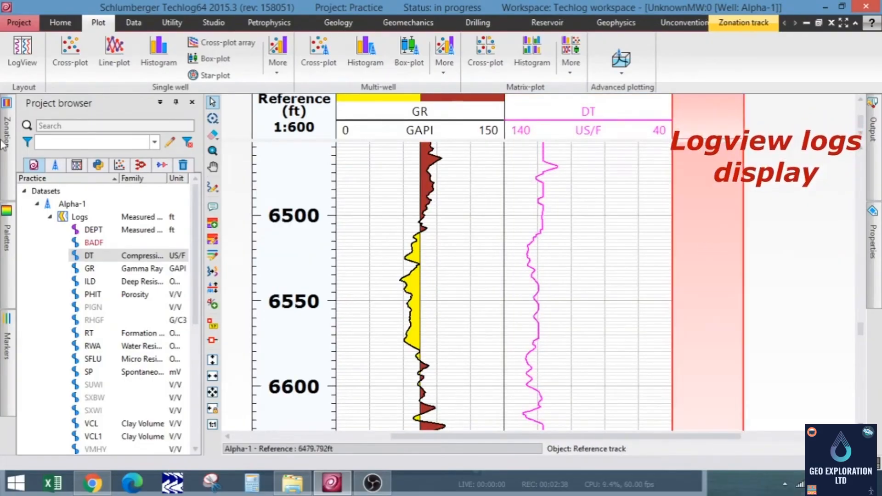
Step: Load the Tops zonation into the new track and display all its zones, from FM-C to FM-F_BASE
{"action": "mouse_move", "coordinate": [2, 146]}
{"action": "left_click", "coordinate": [72, 133]}
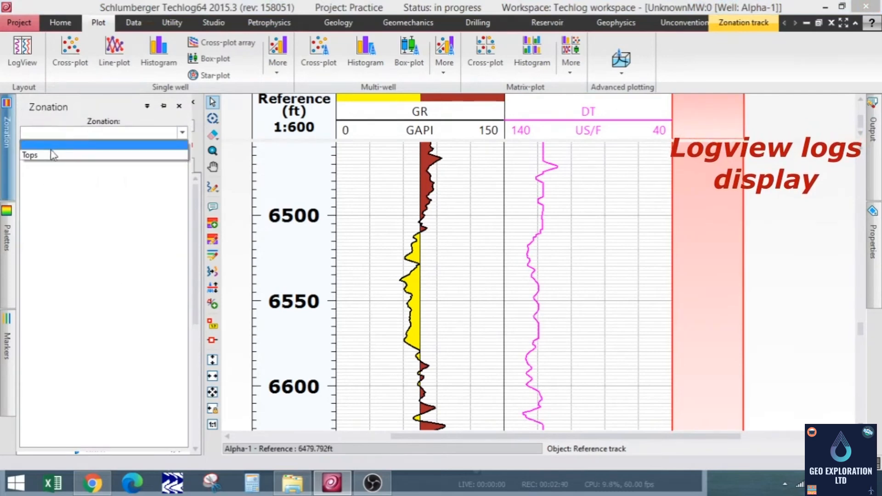
{"action": "left_click", "coordinate": [51, 152]}
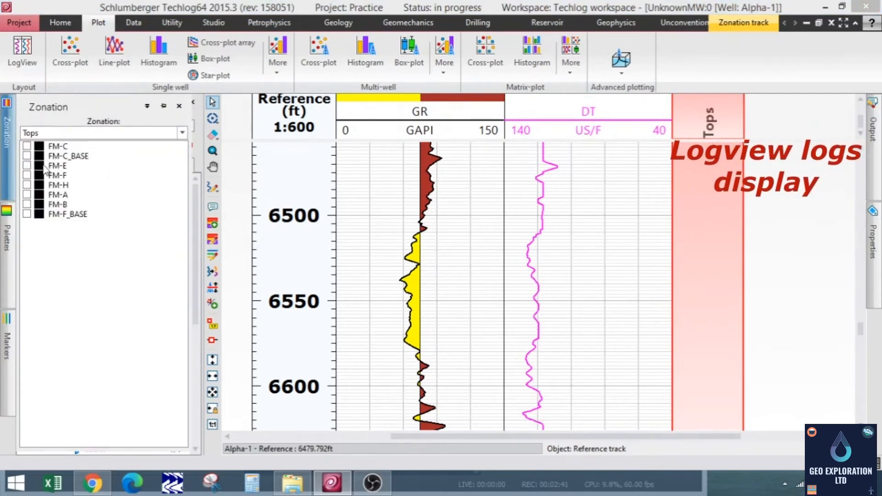
{"action": "left_click", "coordinate": [26, 146]}
{"action": "left_click", "coordinate": [27, 156]}
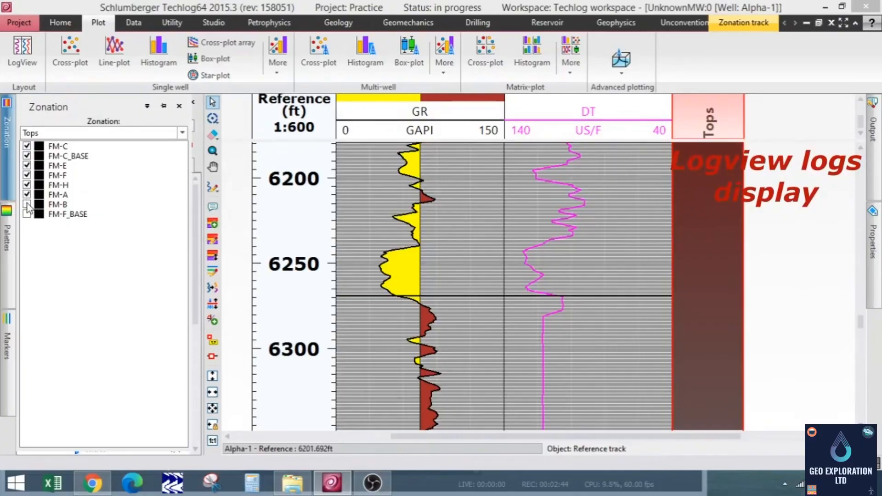
Step: Define golden yellow as the zone color for the Tops zonation and deselect the zonation track
{"action": "right_click", "coordinate": [67, 251]}
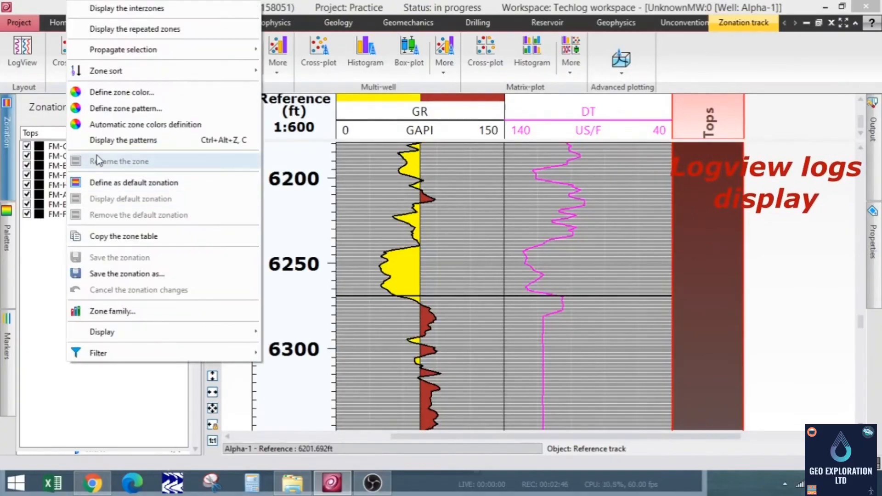
{"action": "left_click", "coordinate": [127, 94]}
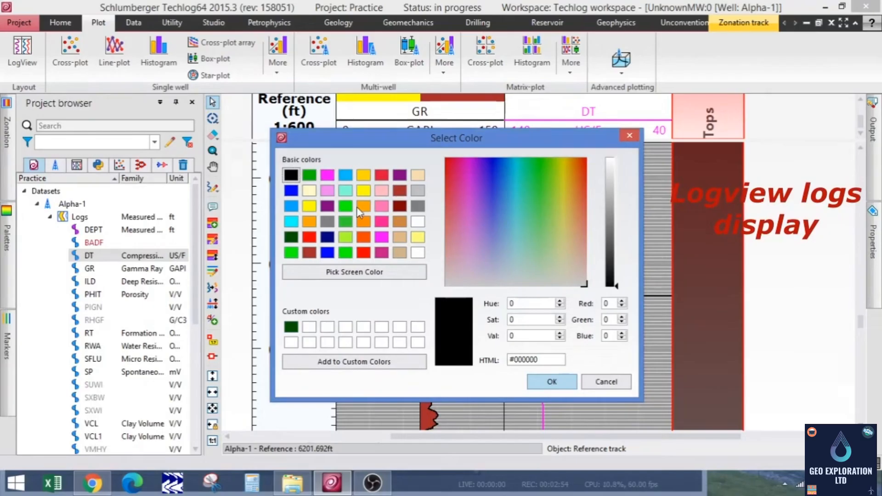
{"action": "left_click", "coordinate": [363, 176]}
{"action": "left_click", "coordinate": [552, 382]}
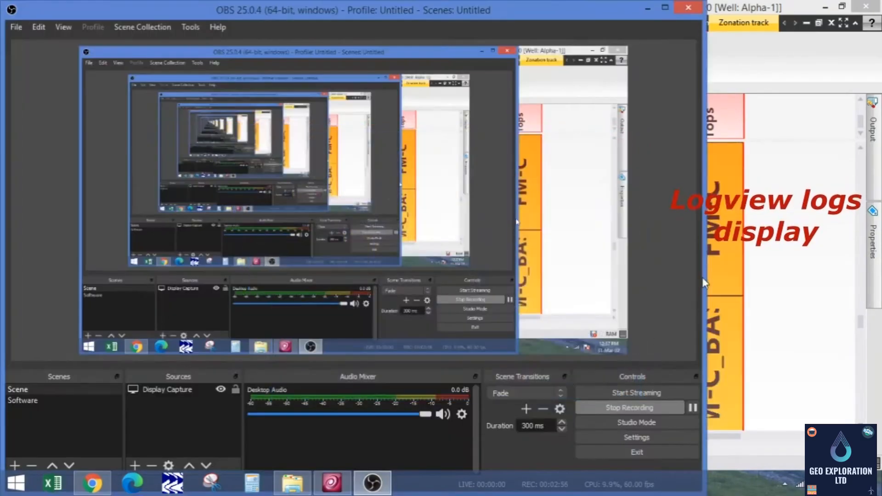
{"action": "left_click", "coordinate": [719, 243]}
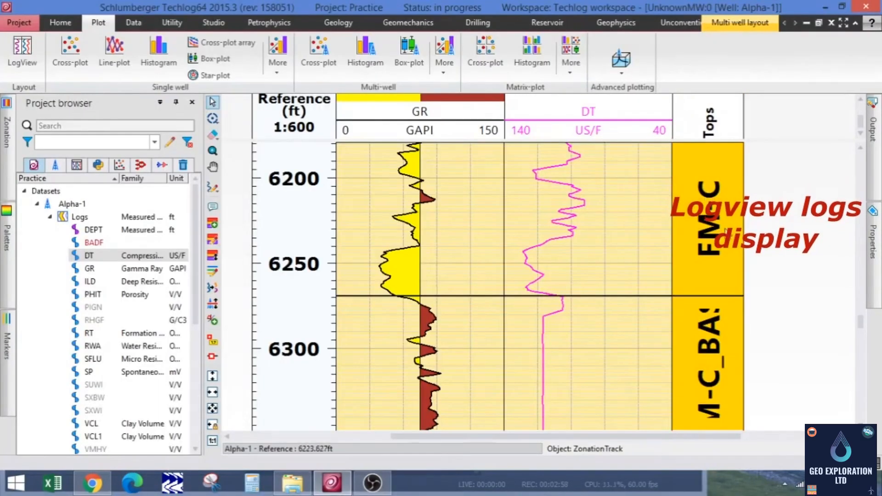
Step: Examine the Tops zones against the GR and DT curves from FM-C down to FM-H
{"action": "scroll", "coordinate": [754, 273], "scroll_direction": "down", "scroll_amount": 2}
{"action": "scroll", "coordinate": [753, 273], "scroll_direction": "up", "scroll_amount": 3}
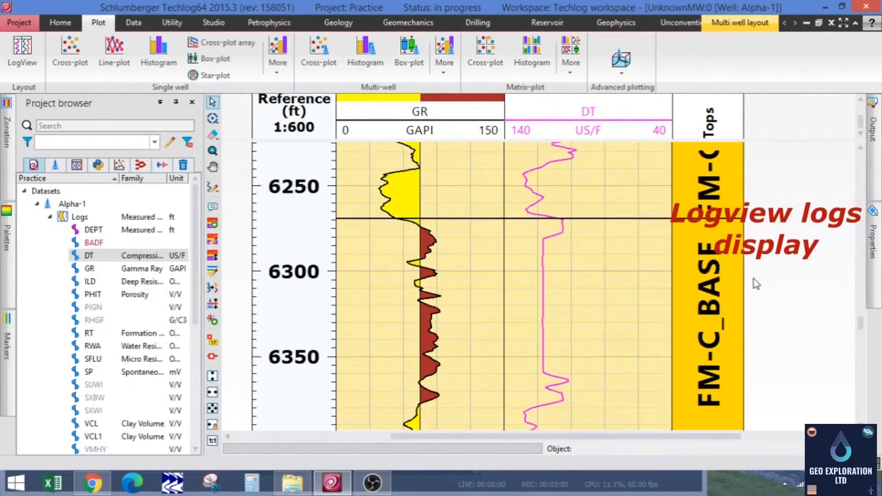
{"action": "scroll", "coordinate": [753, 292], "scroll_direction": "up", "scroll_amount": 1}
{"action": "scroll", "coordinate": [757, 294], "scroll_direction": "down", "scroll_amount": 2}
{"action": "scroll", "coordinate": [763, 275], "scroll_direction": "up", "scroll_amount": 4}
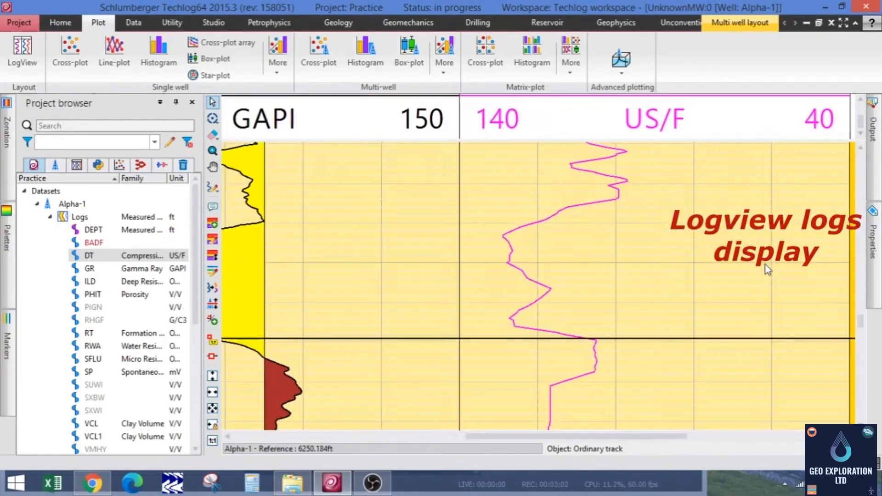
{"action": "scroll", "coordinate": [766, 280], "scroll_direction": "down", "scroll_amount": 6}
{"action": "scroll", "coordinate": [656, 238], "scroll_direction": "down", "scroll_amount": 4}
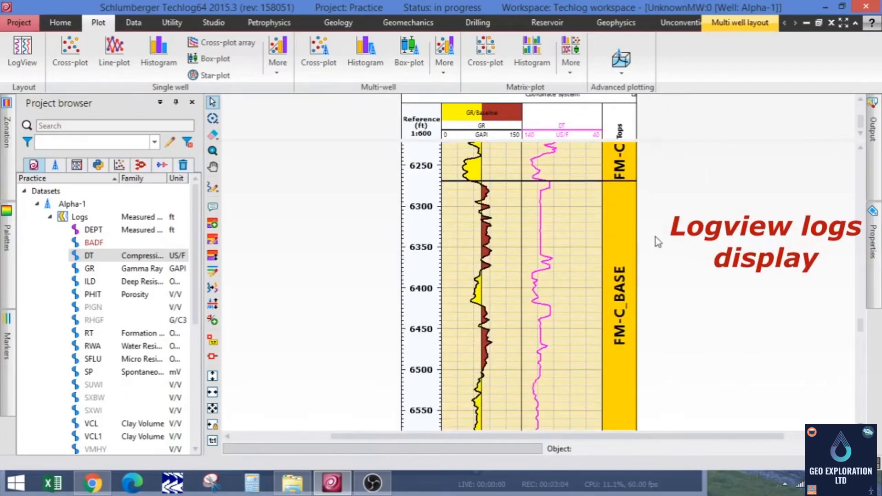
{"action": "scroll", "coordinate": [676, 245], "scroll_direction": "down", "scroll_amount": 10}
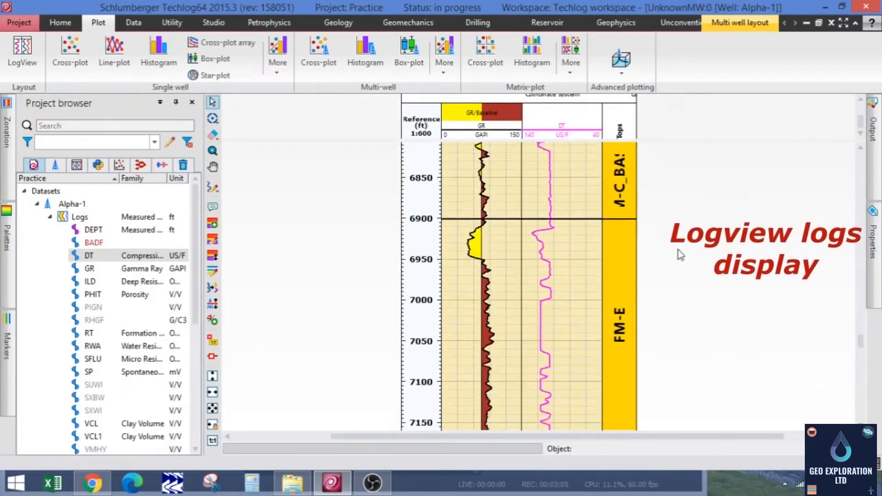
{"action": "scroll", "coordinate": [678, 250], "scroll_direction": "down", "scroll_amount": 9}
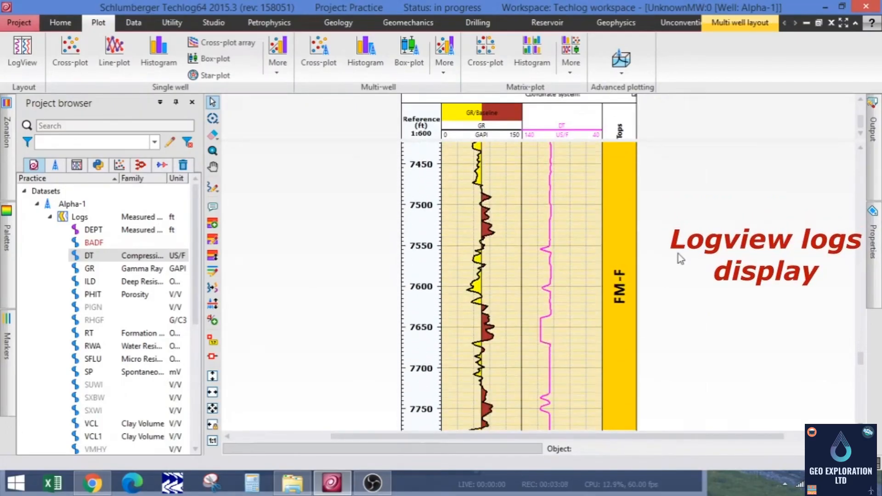
{"action": "scroll", "coordinate": [678, 253], "scroll_direction": "down", "scroll_amount": 10}
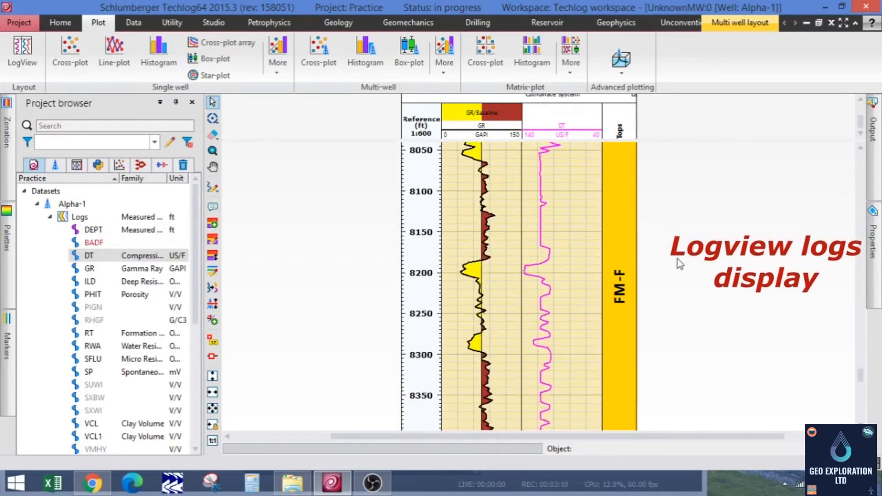
{"action": "scroll", "coordinate": [674, 263], "scroll_direction": "down", "scroll_amount": 5}
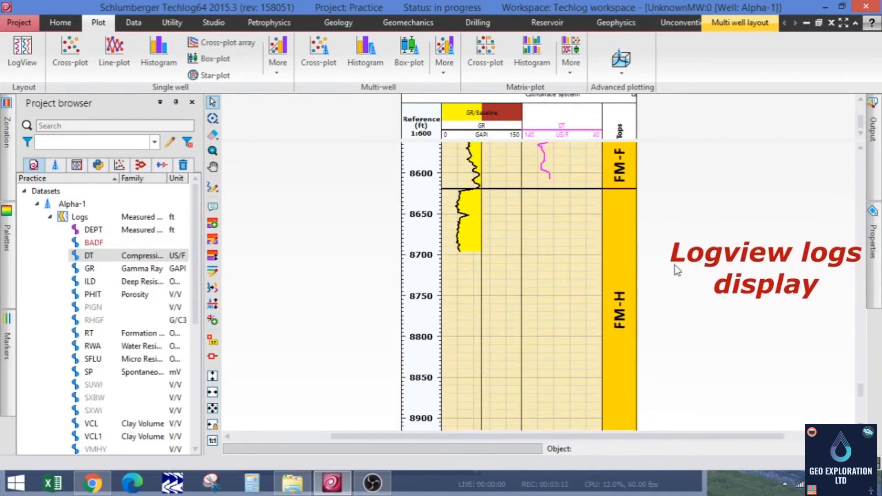
Step: Change the layout's depth scale to 1:4000, show the FM-C to FM-F interval and select the DT track
{"action": "scroll", "coordinate": [679, 263], "scroll_direction": "down", "scroll_amount": 6}
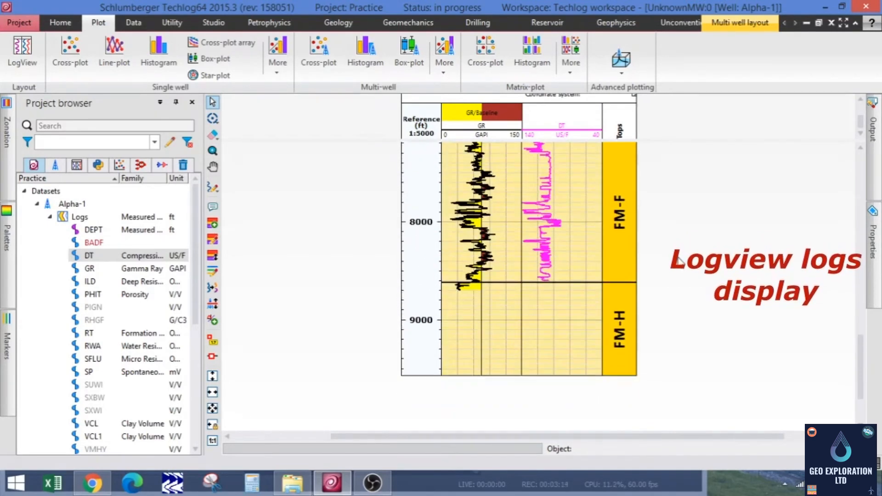
{"action": "scroll", "coordinate": [679, 260], "scroll_direction": "up", "scroll_amount": 1}
{"action": "left_click_drag", "start_coordinate": [861, 368], "coordinate": [856, 328]}
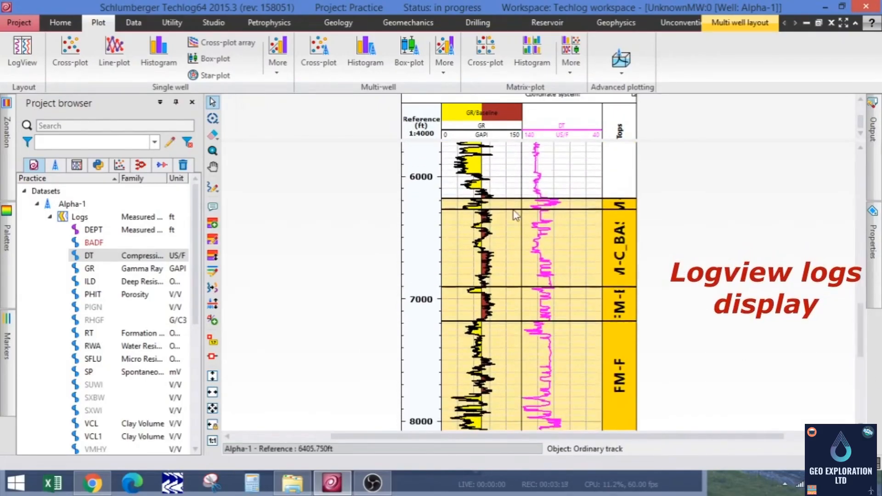
{"action": "left_click", "coordinate": [584, 230]}
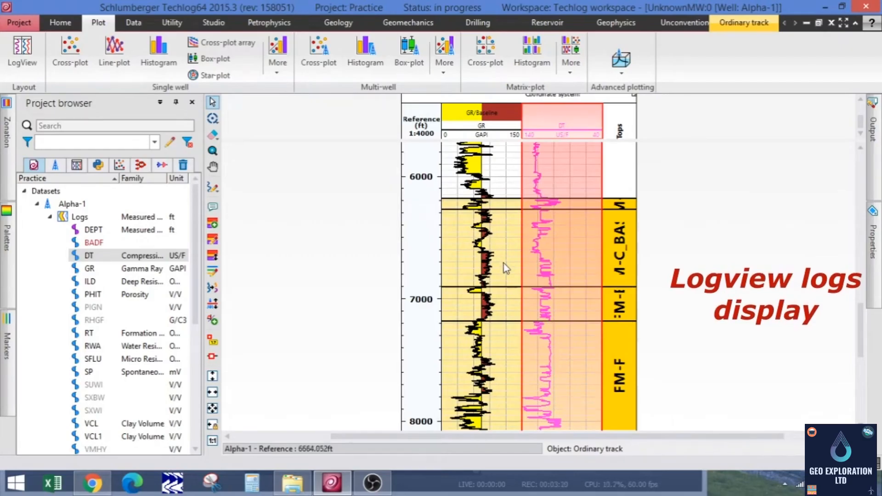
Step: Turn off the zone area fill display in both the GR and DT tracks and deselect them
{"action": "left_click", "coordinate": [501, 211], "text": "ctrl"}
{"action": "scroll", "coordinate": [616, 262], "scroll_direction": "down", "scroll_amount": 2}
{"action": "scroll", "coordinate": [602, 262], "scroll_direction": "up", "scroll_amount": 1}
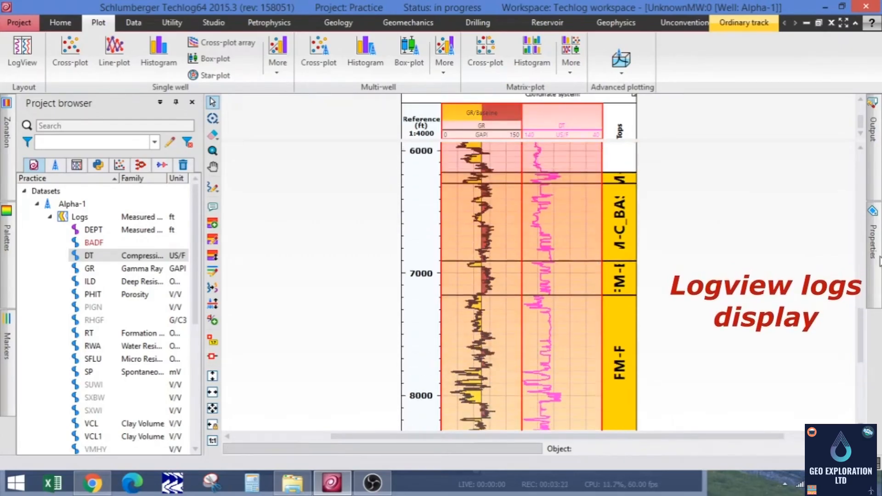
{"action": "left_click", "coordinate": [875, 244]}
{"action": "left_click", "coordinate": [766, 166]}
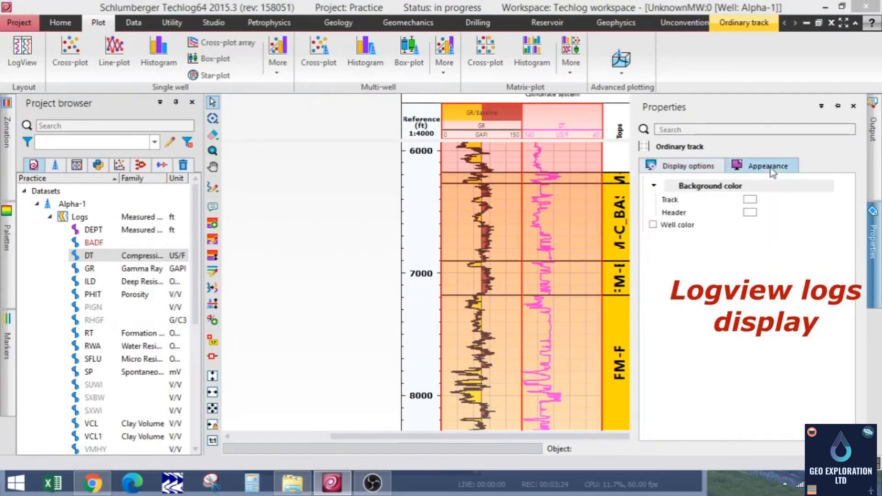
{"action": "left_click", "coordinate": [703, 167]}
{"action": "scroll", "coordinate": [783, 355], "scroll_direction": "down", "scroll_amount": 5}
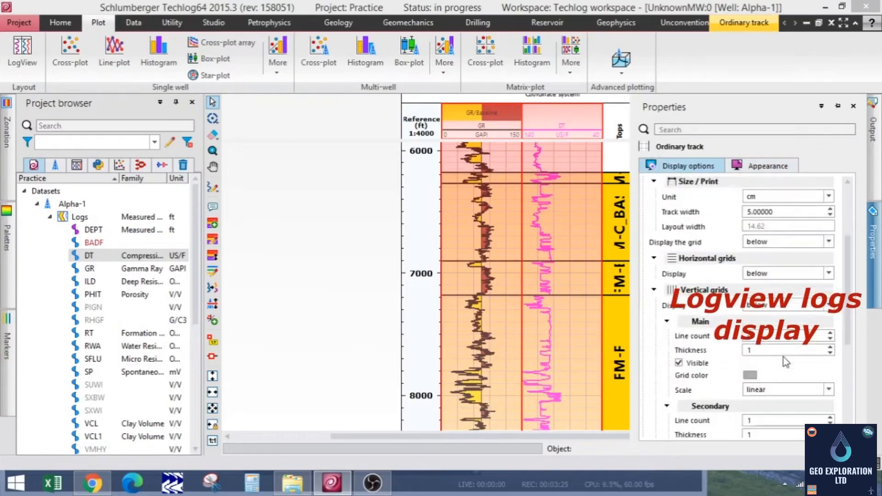
{"action": "scroll", "coordinate": [784, 356], "scroll_direction": "down", "scroll_amount": 2}
{"action": "left_click", "coordinate": [679, 360]}
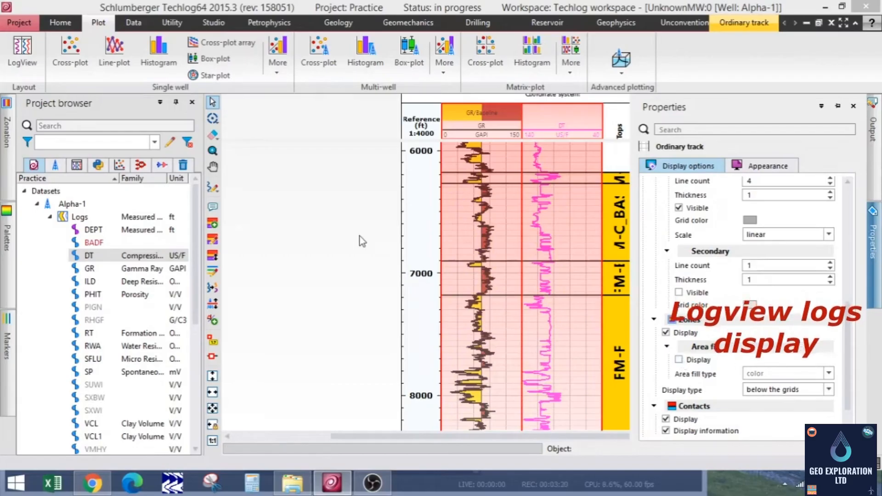
{"action": "left_click", "coordinate": [343, 217]}
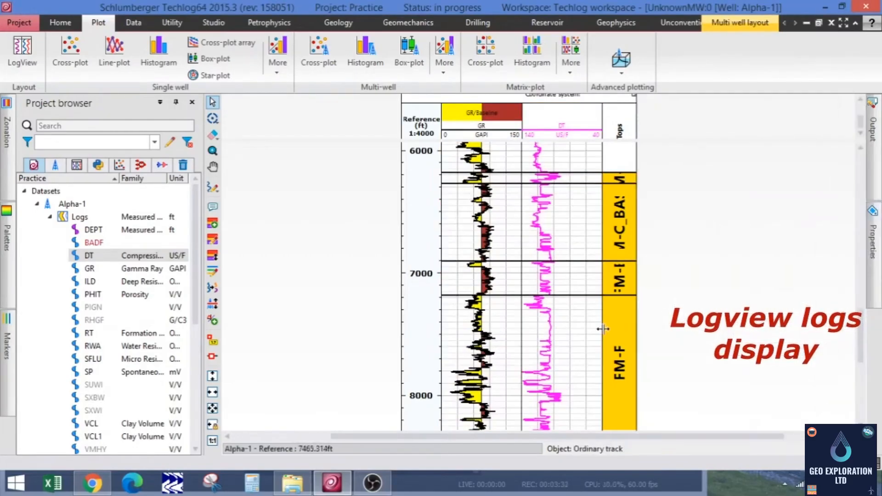
Step: Apply automatic color definition to the Tops zones, and run it again for a different color set
{"action": "scroll", "coordinate": [603, 331], "scroll_direction": "down", "scroll_amount": 2}
{"action": "scroll", "coordinate": [603, 330], "scroll_direction": "down", "scroll_amount": 2}
{"action": "scroll", "coordinate": [606, 340], "scroll_direction": "up", "scroll_amount": 4}
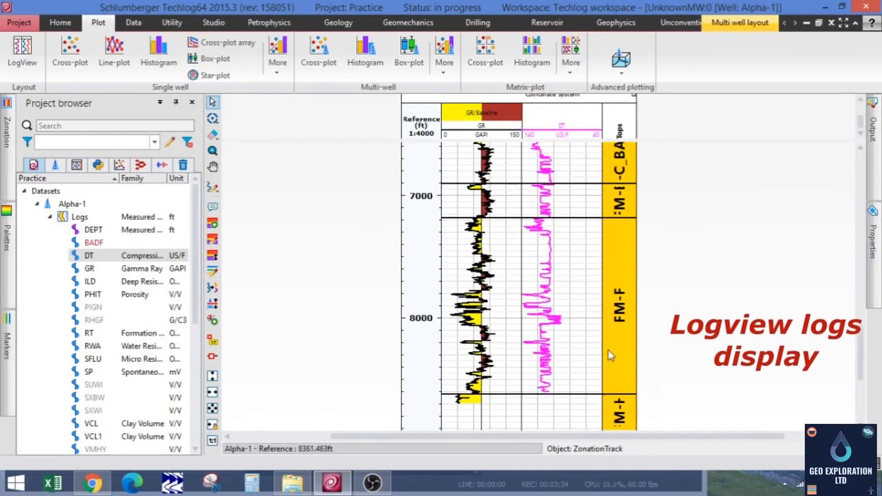
{"action": "scroll", "coordinate": [616, 363], "scroll_direction": "up", "scroll_amount": 1}
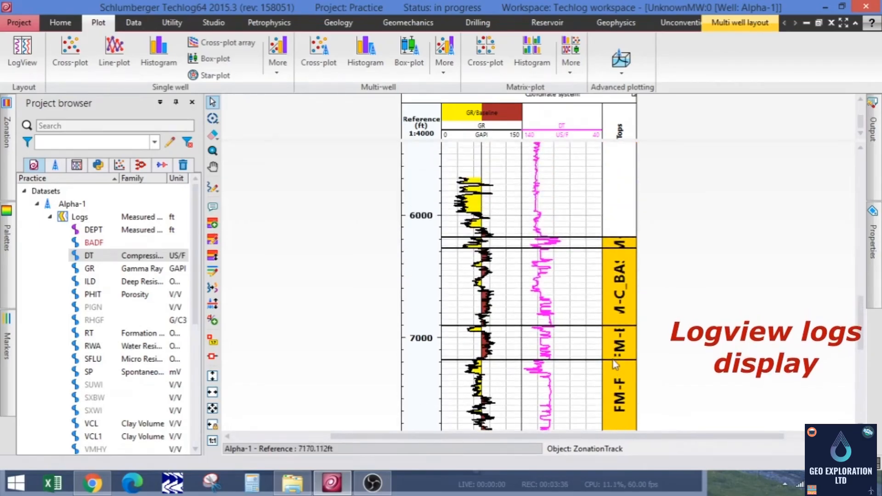
{"action": "left_click", "coordinate": [6, 132]}
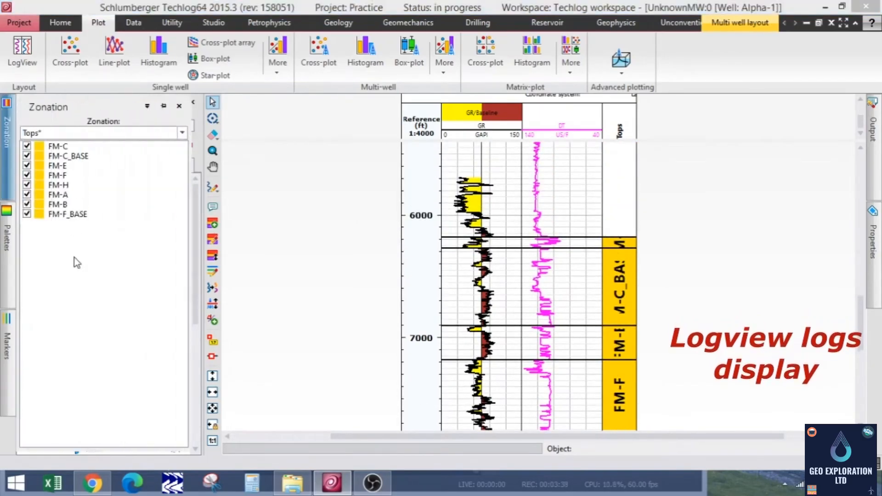
{"action": "right_click", "coordinate": [79, 274]}
{"action": "left_click", "coordinate": [117, 126]}
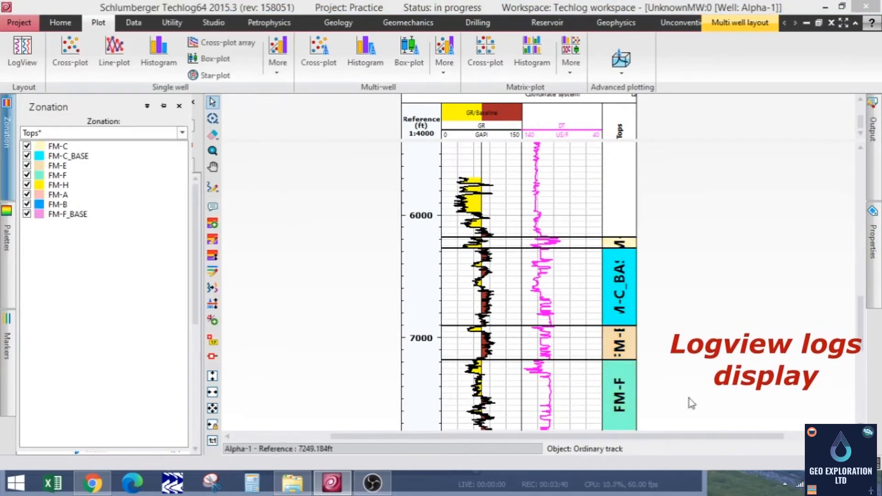
{"action": "right_click", "coordinate": [63, 256]}
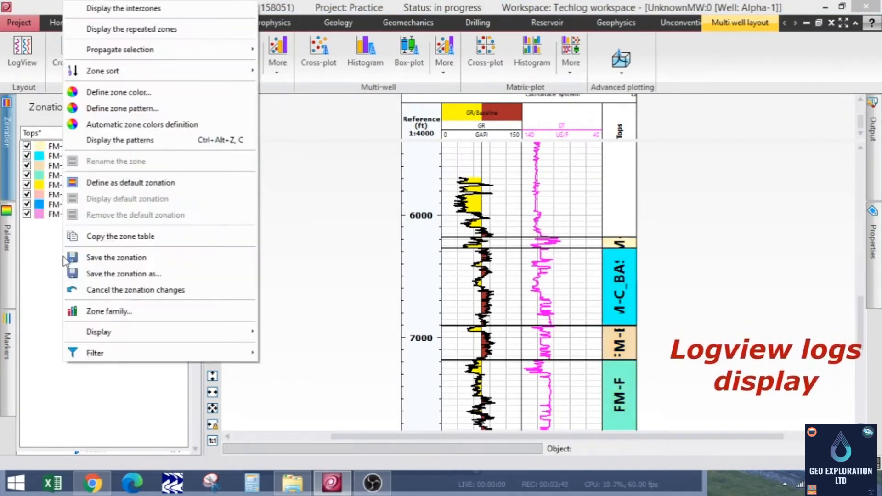
{"action": "left_click", "coordinate": [116, 126]}
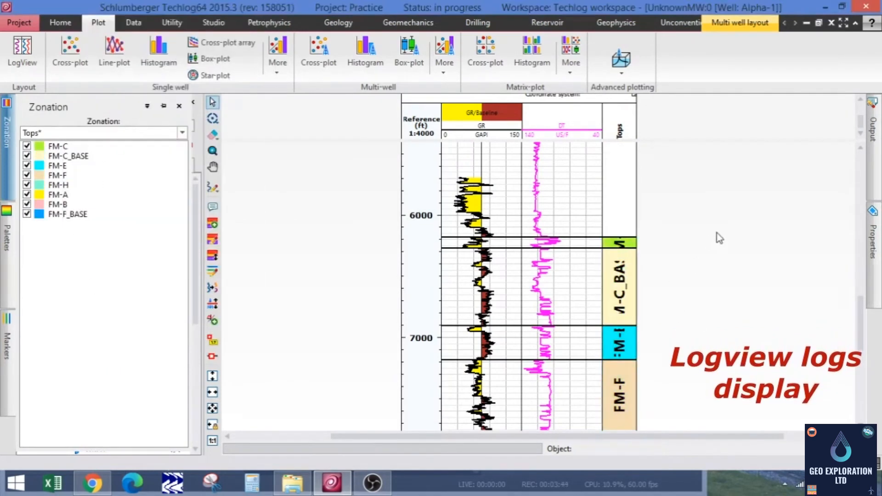
Step: Enlarge the layout's depth scale to 1:1000 around the FM-C_BASE and FM-E zones
{"action": "scroll", "coordinate": [559, 302], "scroll_direction": "down", "scroll_amount": 3}
{"action": "scroll", "coordinate": [596, 262], "scroll_direction": "up", "scroll_amount": 5}
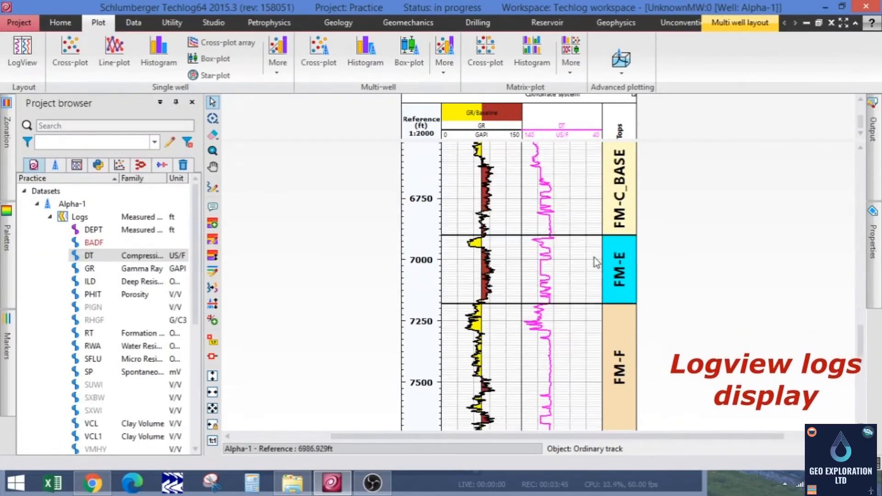
{"action": "scroll", "coordinate": [596, 262], "scroll_direction": "down", "scroll_amount": 2}
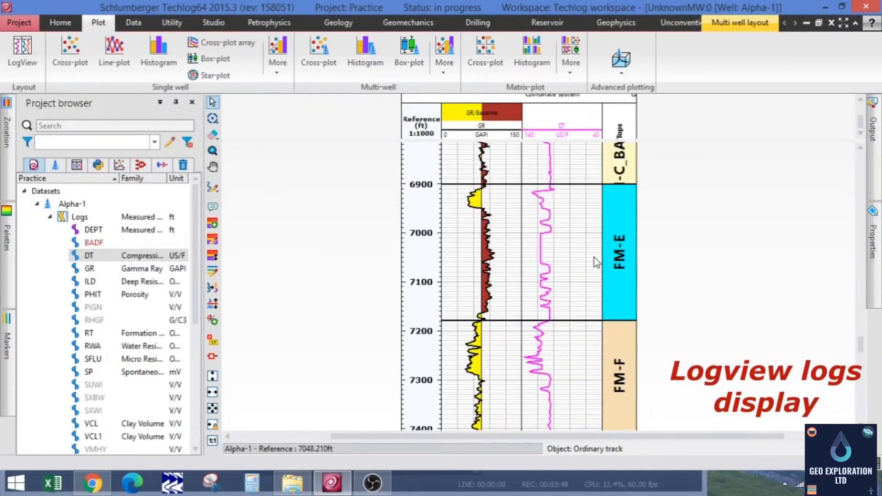
{"action": "scroll", "coordinate": [657, 312], "scroll_direction": "up", "scroll_amount": 2}
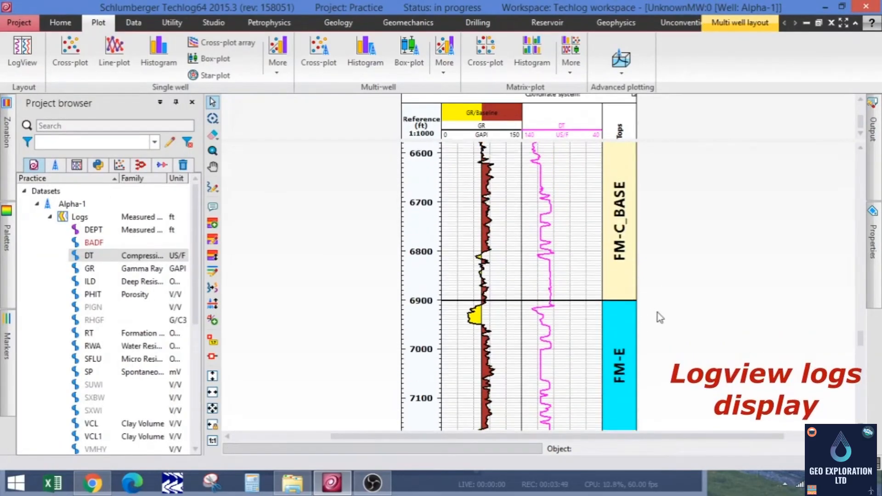
Step: Delete the GR/Baseline area fill from the GR track, leaving no curve selected
{"action": "left_click", "coordinate": [504, 122]}
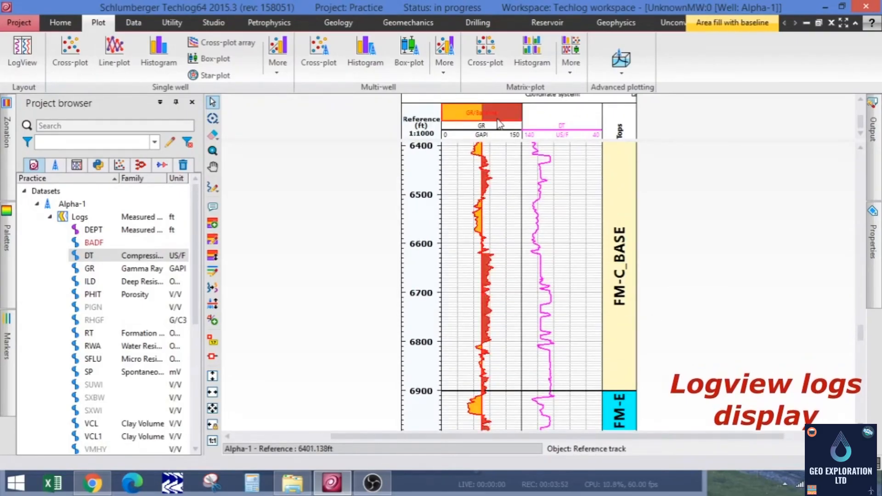
{"action": "key", "text": "Delete"}
{"action": "left_click", "coordinate": [435, 261]}
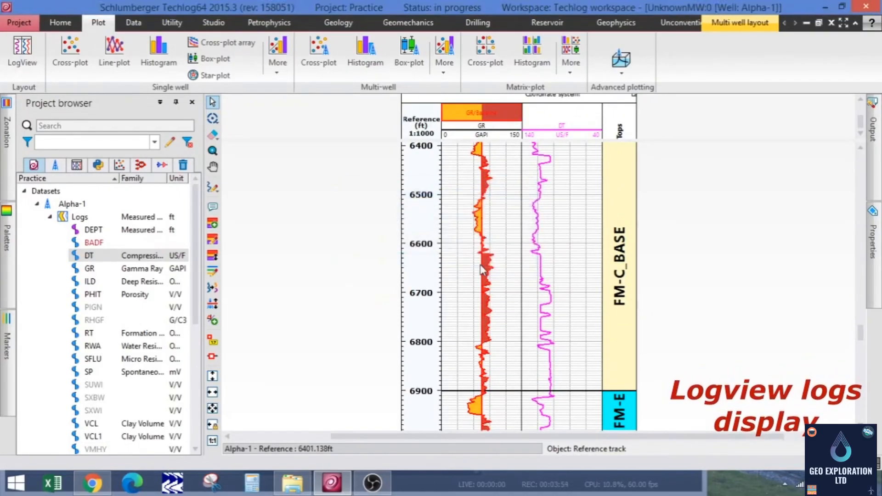
{"action": "left_click", "coordinate": [507, 137]}
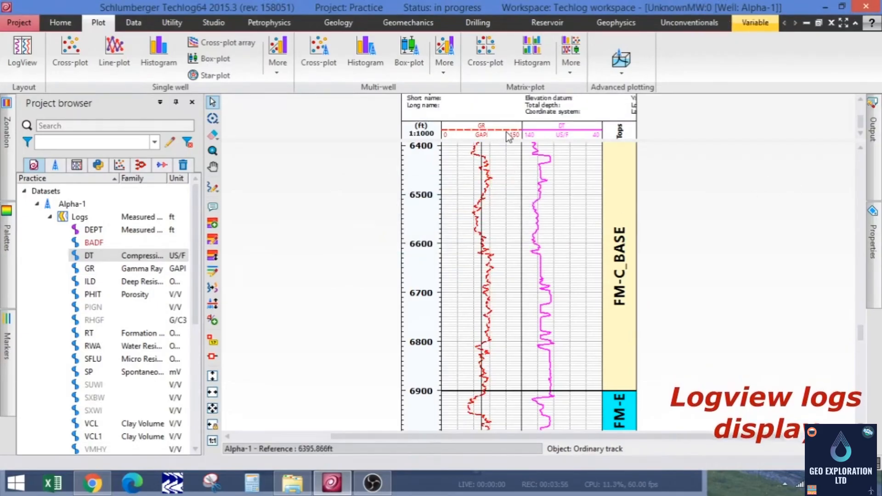
{"action": "left_click", "coordinate": [551, 138]}
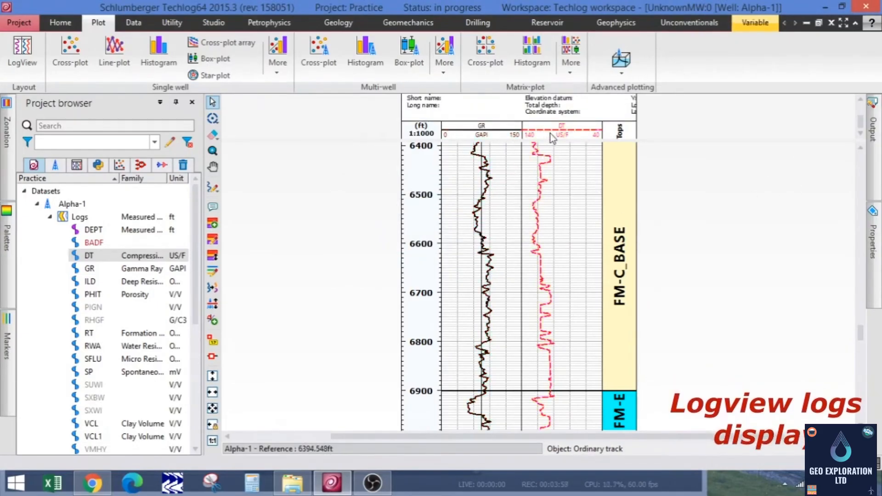
{"action": "left_click", "coordinate": [727, 202]}
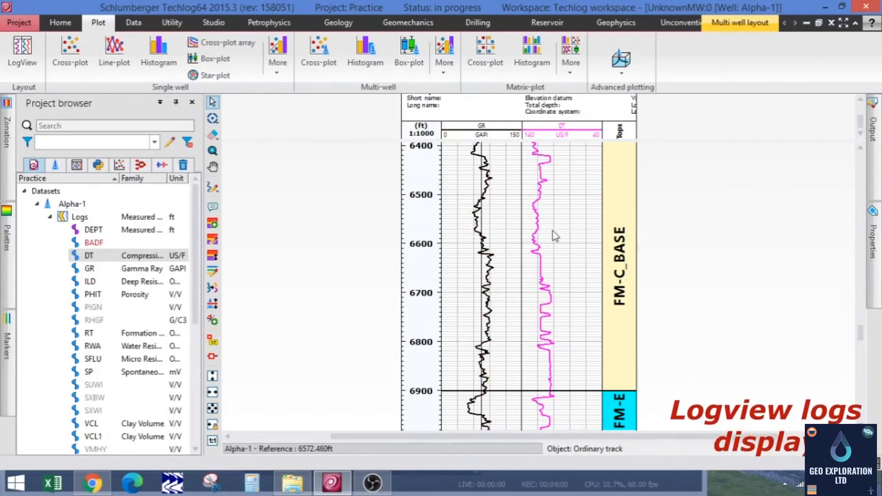
Step: Select the GR and DT tracks together and review their header, size, grid, zone and marker display options
{"action": "scroll", "coordinate": [570, 237], "scroll_direction": "up", "scroll_amount": 3}
{"action": "scroll", "coordinate": [522, 241], "scroll_direction": "up", "scroll_amount": 1}
{"action": "left_click", "coordinate": [508, 215]}
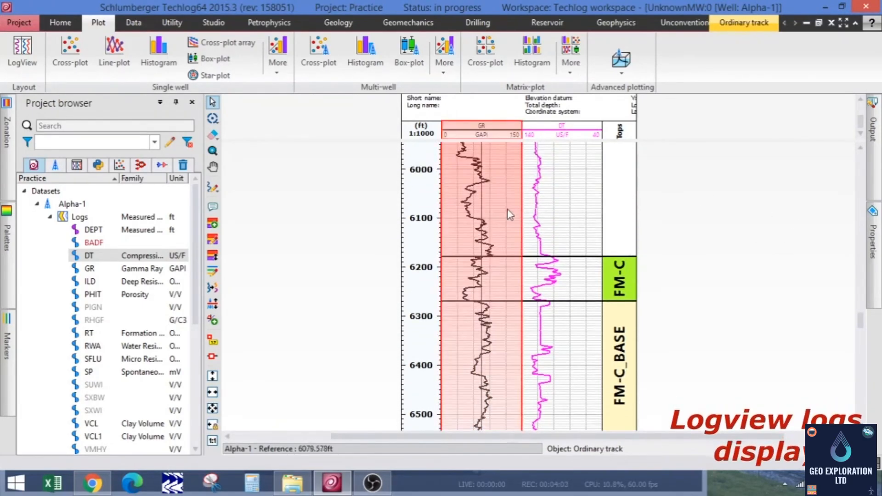
{"action": "left_click", "coordinate": [584, 198], "text": "ctrl"}
{"action": "left_click", "coordinate": [871, 255]}
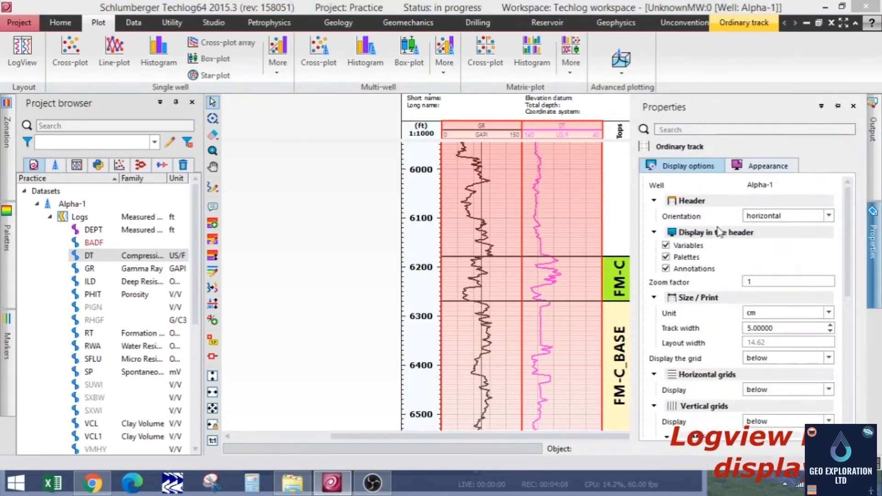
{"action": "scroll", "coordinate": [724, 343], "scroll_direction": "down", "scroll_amount": 5}
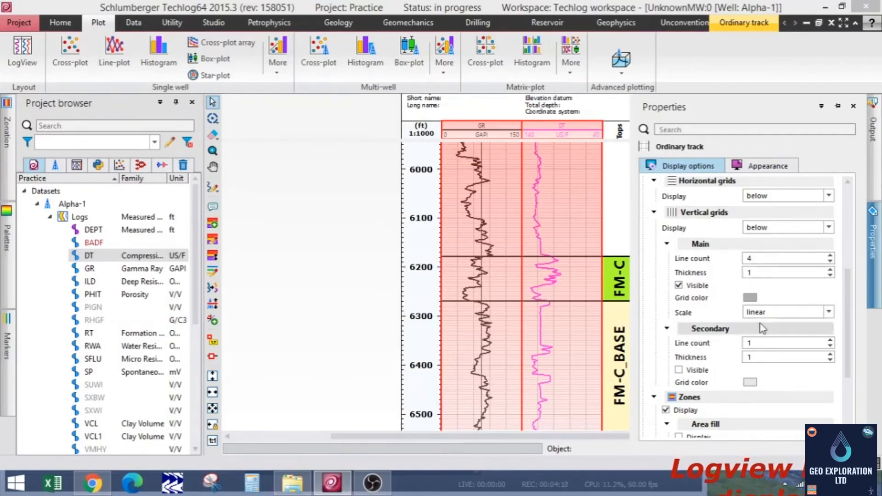
{"action": "scroll", "coordinate": [715, 349], "scroll_direction": "down", "scroll_amount": 3}
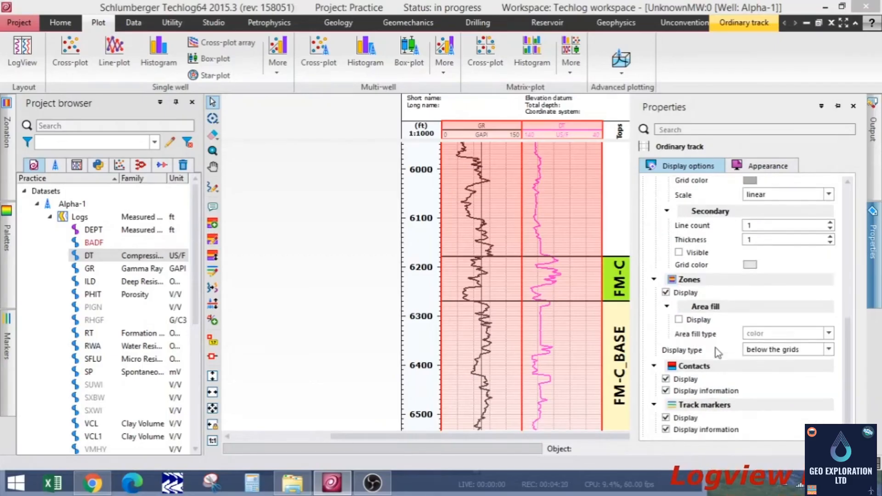
{"action": "scroll", "coordinate": [718, 352], "scroll_direction": "up", "scroll_amount": 3}
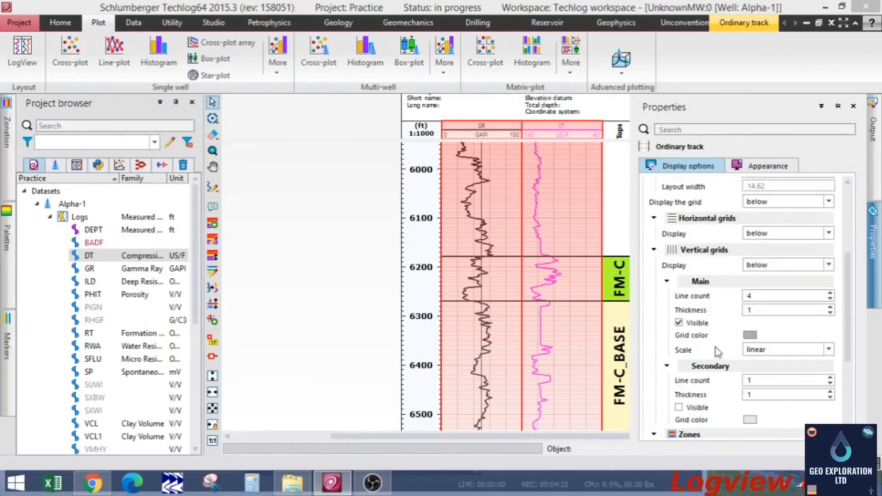
Step: Try other display options for the horizontal grids of the GR and DT tracks, and restore below
{"action": "left_click", "coordinate": [825, 233]}
{"action": "left_click", "coordinate": [774, 263]}
{"action": "left_click", "coordinate": [781, 234]}
{"action": "left_click", "coordinate": [765, 252]}
{"action": "left_click", "coordinate": [771, 236]}
{"action": "left_click", "coordinate": [772, 244]}
{"action": "left_click", "coordinate": [653, 218]}
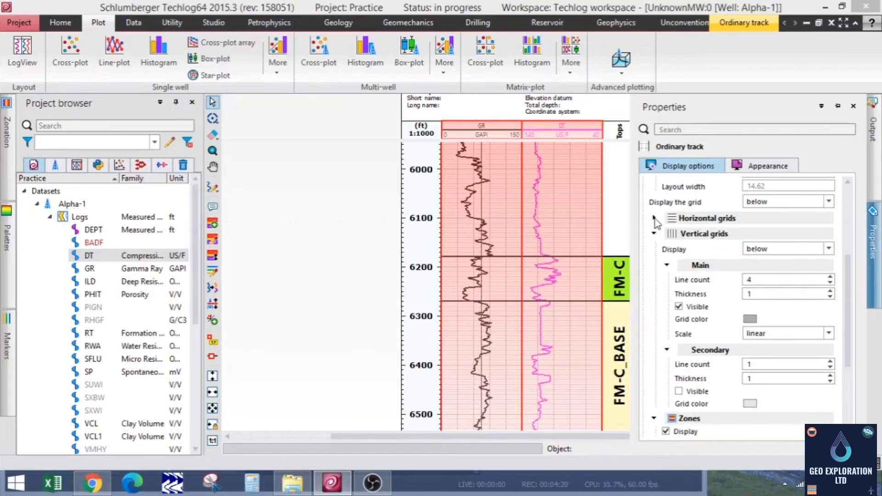
{"action": "left_click", "coordinate": [654, 219]}
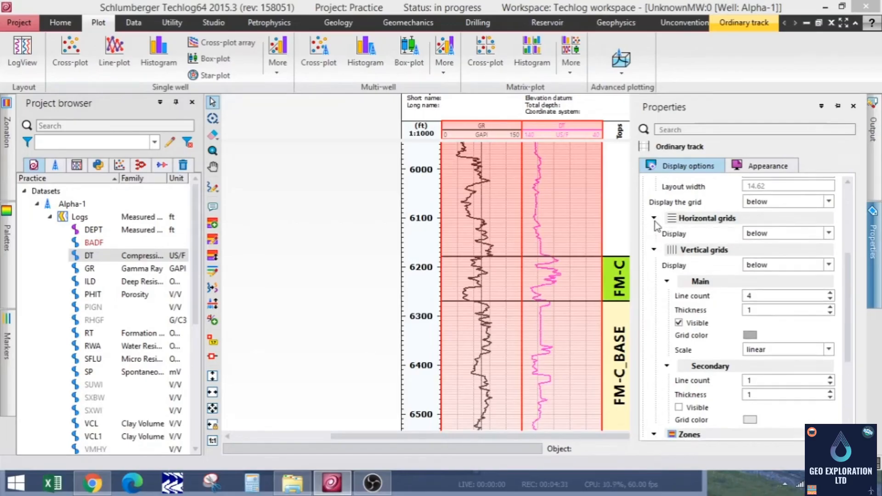
{"action": "left_click", "coordinate": [654, 248]}
{"action": "left_click", "coordinate": [655, 264]}
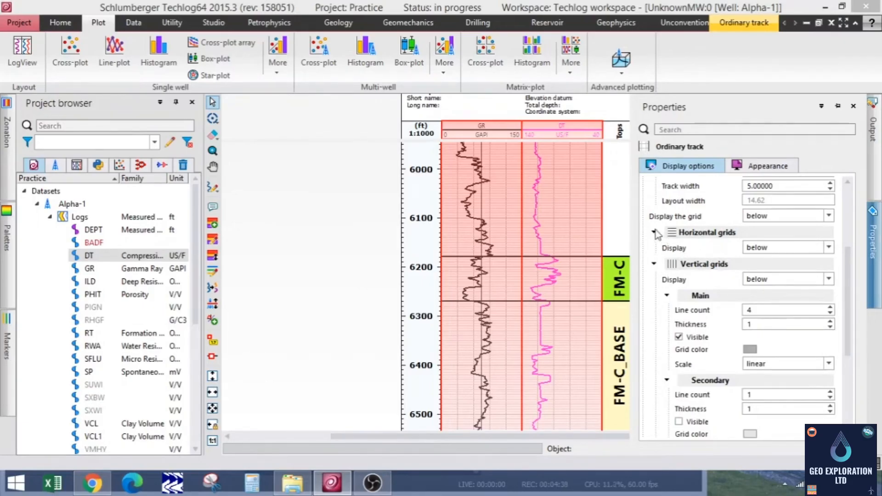
Step: Try a vertical header orientation on the GR and DT tracks, restore horizontal and deselect the tracks
{"action": "scroll", "coordinate": [776, 272], "scroll_direction": "up", "scroll_amount": 3}
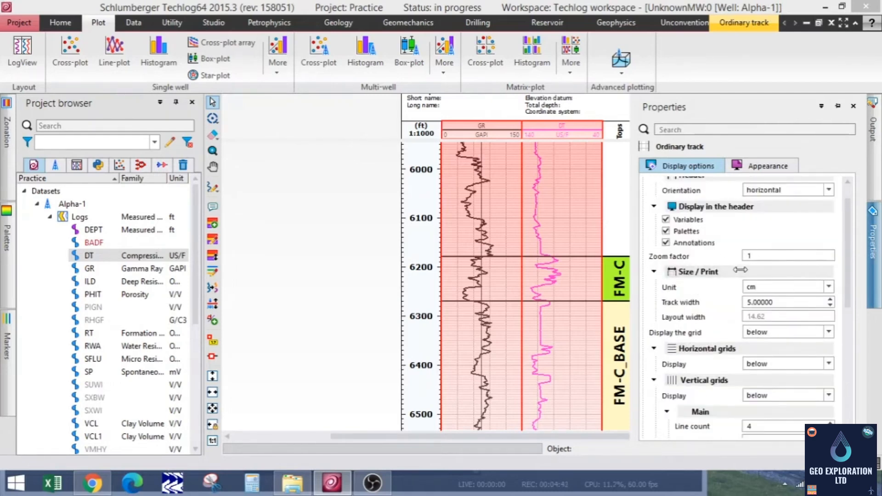
{"action": "scroll", "coordinate": [742, 275], "scroll_direction": "up", "scroll_amount": 1}
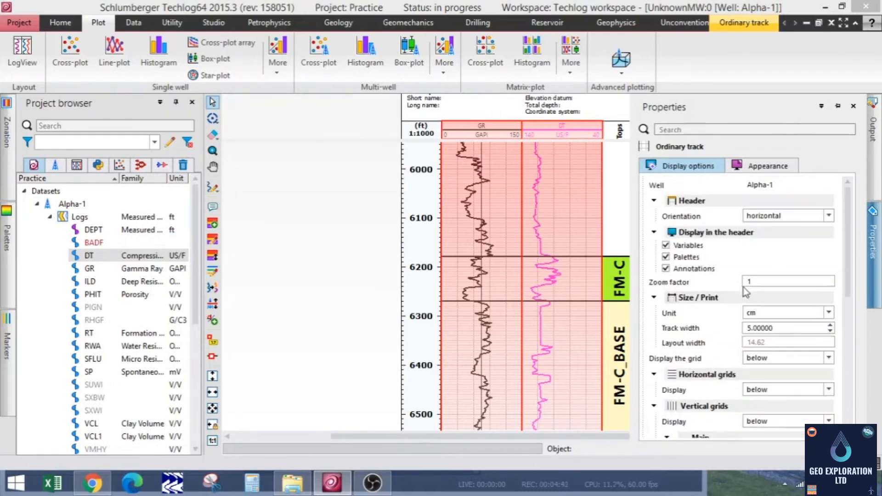
{"action": "left_click", "coordinate": [814, 216]}
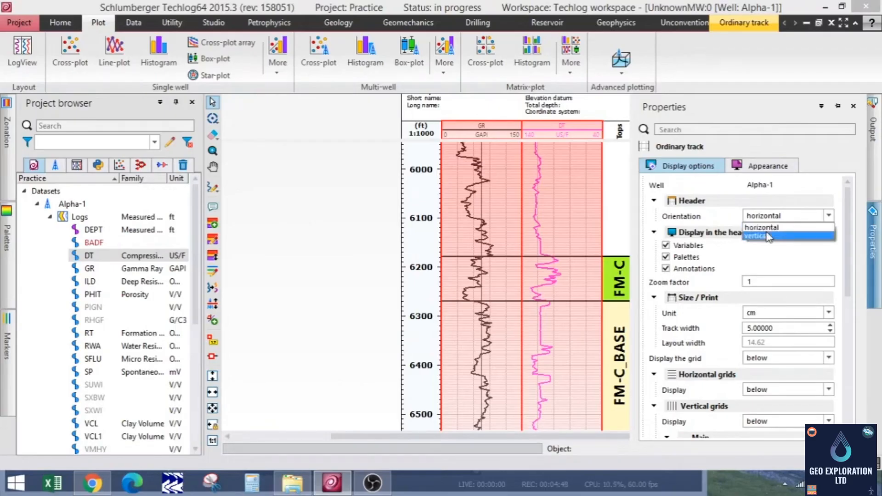
{"action": "left_click", "coordinate": [758, 236]}
{"action": "left_click", "coordinate": [790, 215]}
{"action": "left_click", "coordinate": [773, 228]}
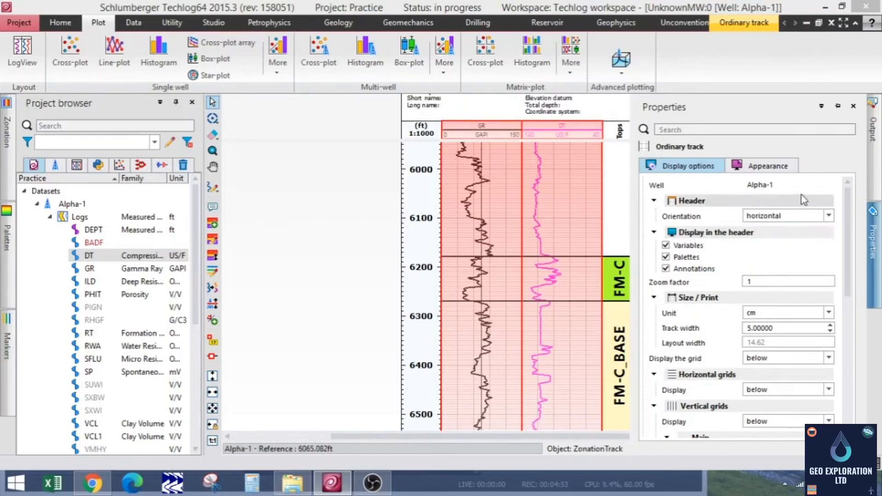
{"action": "left_click", "coordinate": [313, 238]}
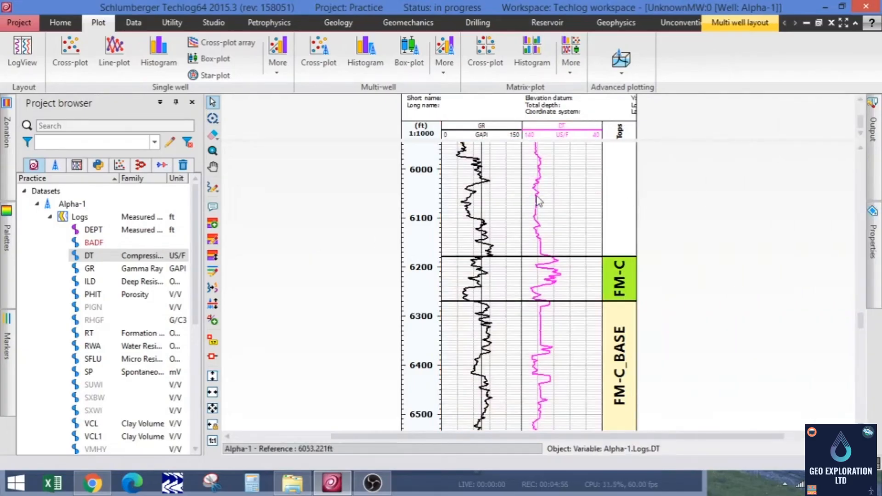
Step: Add a fill to the higher limit of the DT curve using the Porosity palette
{"action": "right_click", "coordinate": [536, 151]}
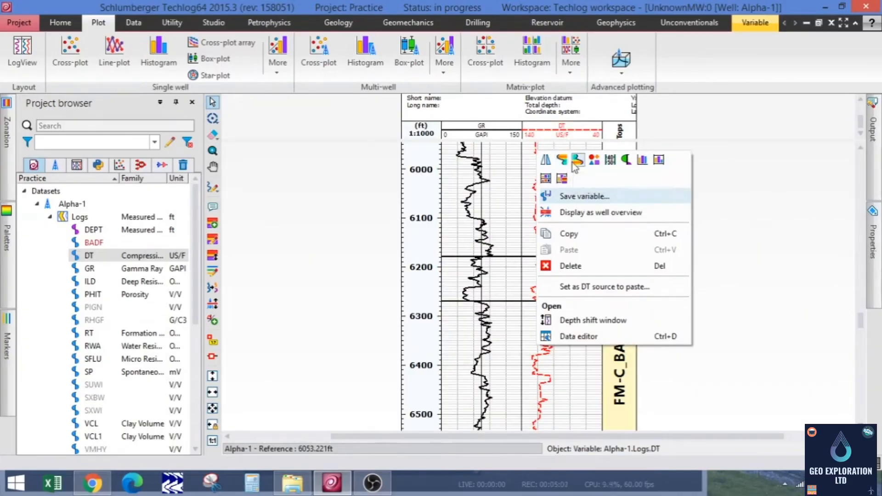
{"action": "left_click", "coordinate": [573, 162]}
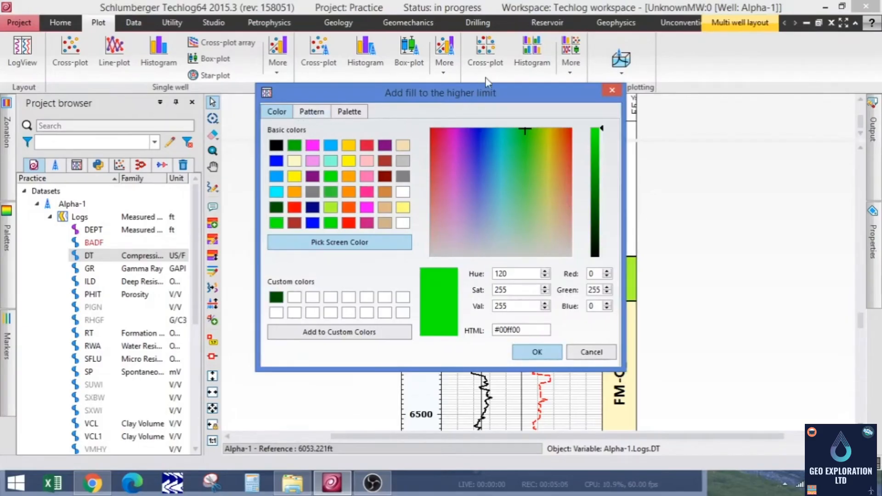
{"action": "left_click_drag", "start_coordinate": [492, 92], "coordinate": [283, 101]}
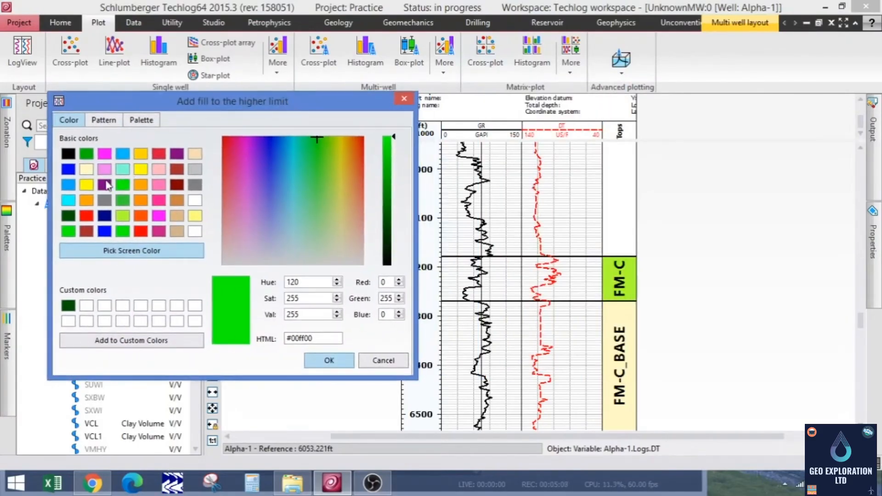
{"action": "left_click", "coordinate": [105, 120]}
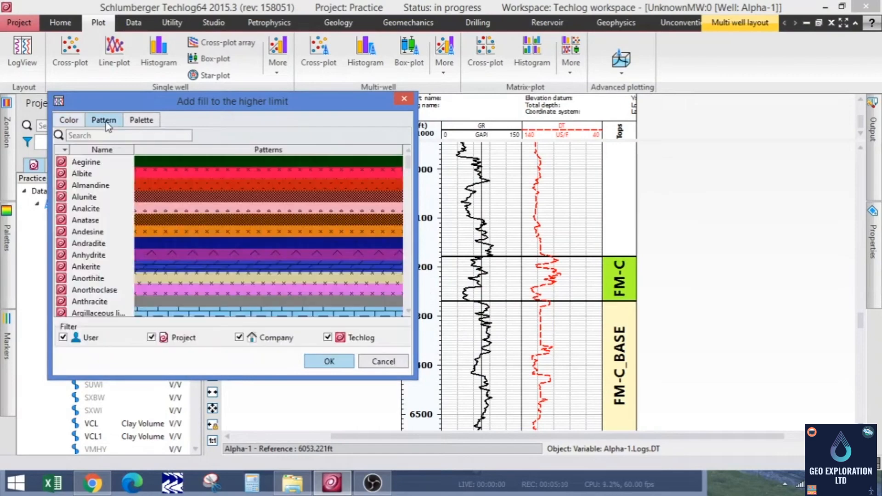
{"action": "left_click", "coordinate": [142, 121]}
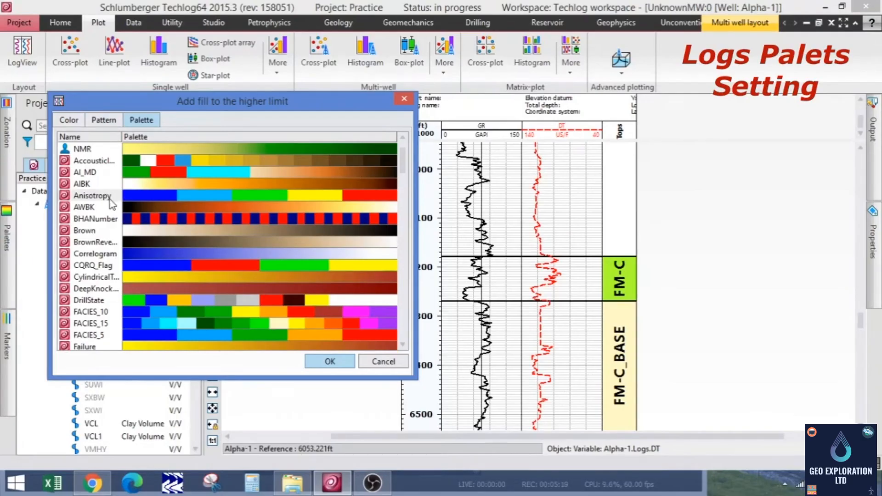
{"action": "scroll", "coordinate": [110, 202], "scroll_direction": "down", "scroll_amount": 4}
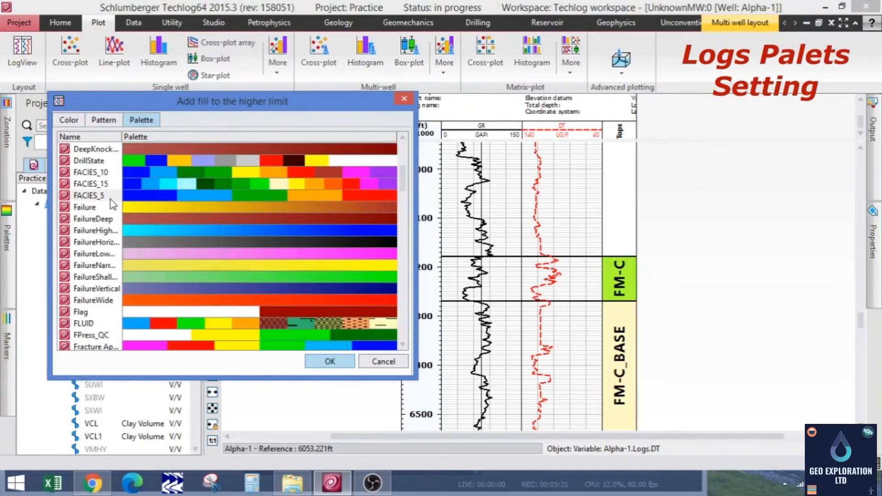
{"action": "scroll", "coordinate": [110, 200], "scroll_direction": "down", "scroll_amount": 2}
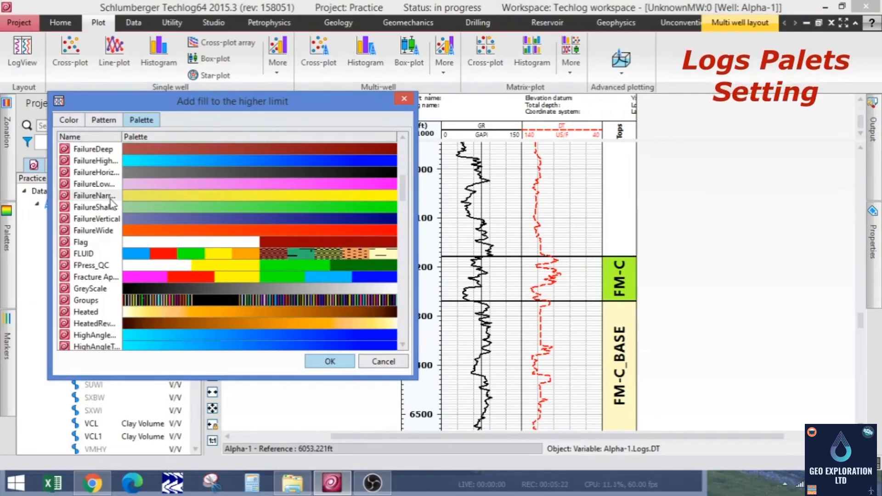
{"action": "scroll", "coordinate": [112, 202], "scroll_direction": "down", "scroll_amount": 2}
{"action": "scroll", "coordinate": [112, 204], "scroll_direction": "down", "scroll_amount": 8}
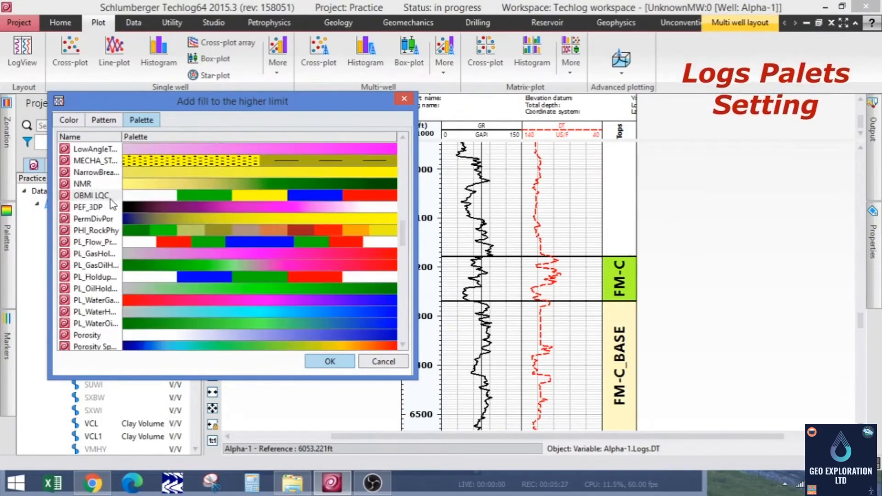
{"action": "scroll", "coordinate": [112, 203], "scroll_direction": "down", "scroll_amount": 1}
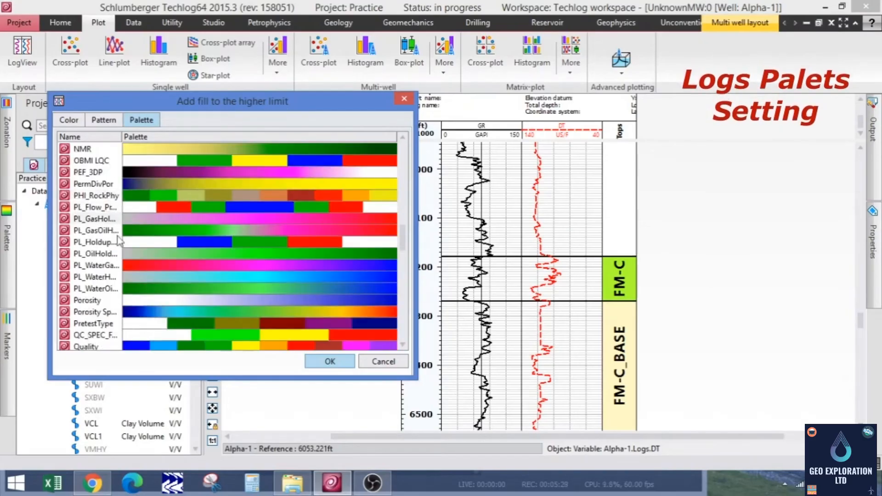
{"action": "left_click", "coordinate": [156, 300]}
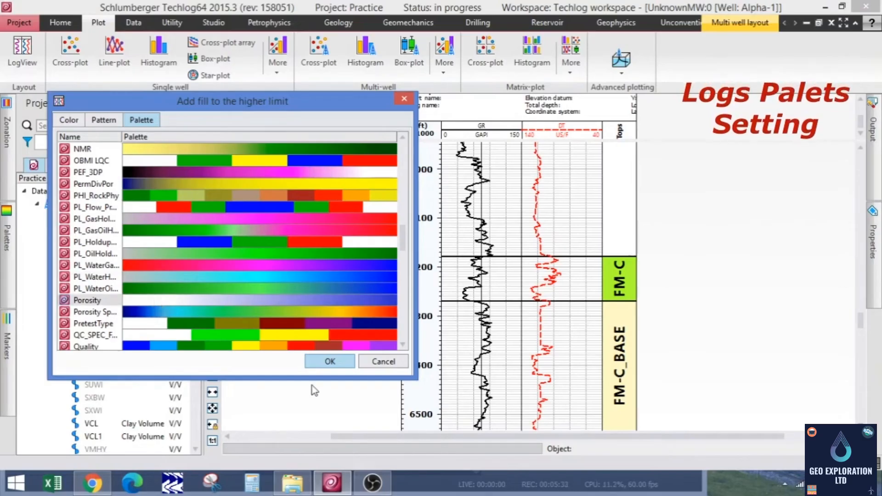
{"action": "left_click", "coordinate": [330, 361]}
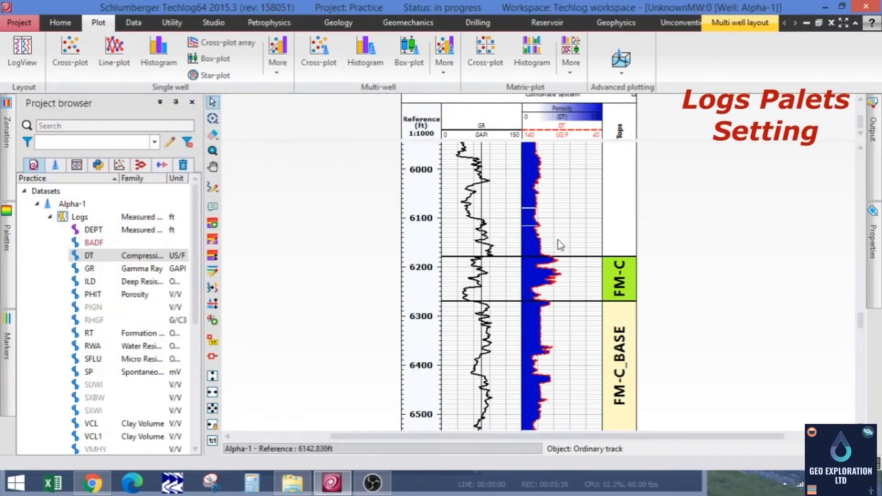
Step: Select the DT curve's Porosity fill, try a palette minimum of 40 and set the palette maximum to 140
{"action": "left_click", "coordinate": [528, 274]}
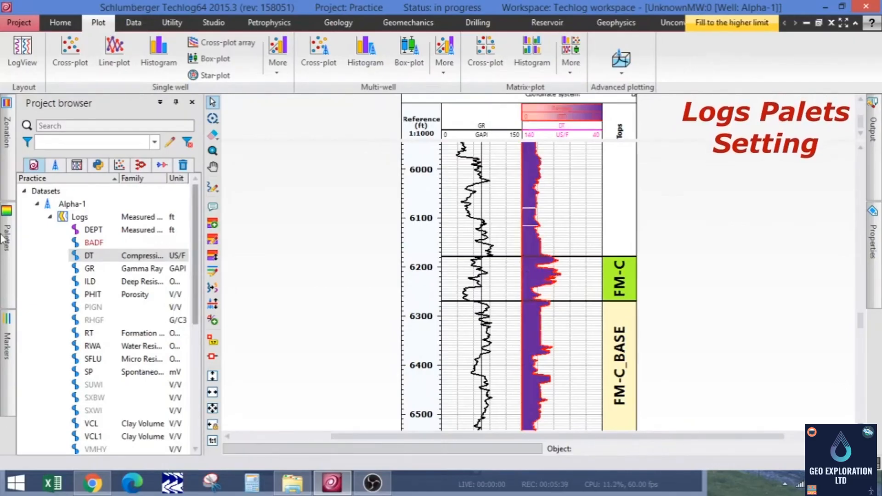
{"action": "left_click", "coordinate": [4, 245]}
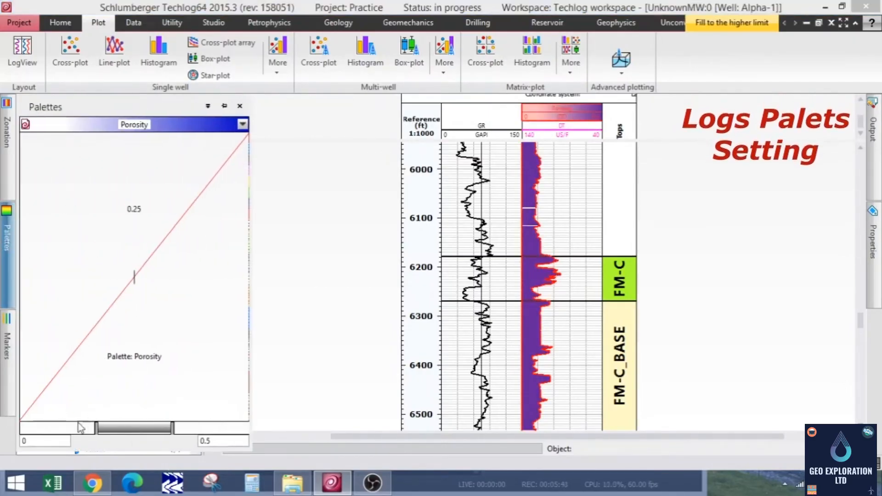
{"action": "double_click", "coordinate": [48, 437]}
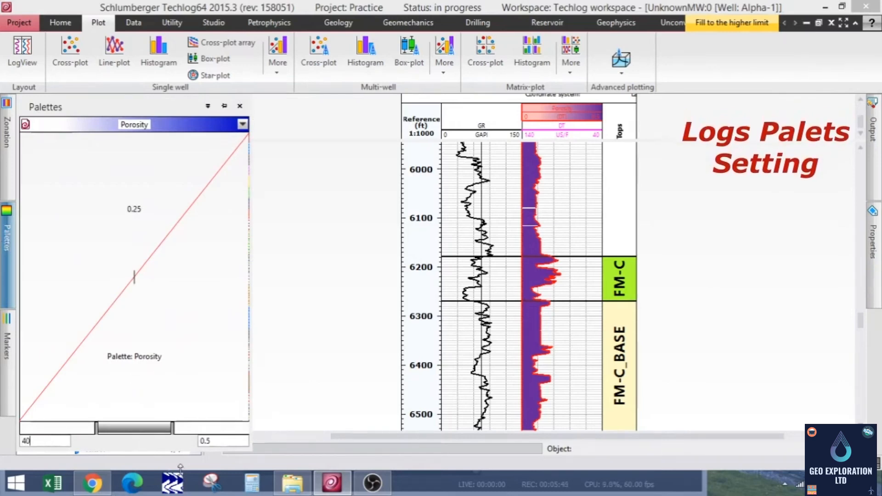
{"action": "double_click", "coordinate": [221, 438]}
{"action": "type", "text": "140"}
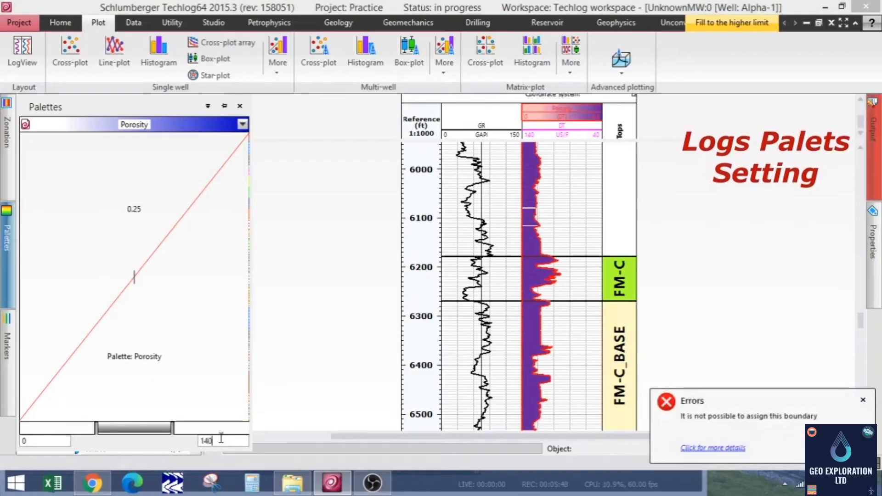
{"action": "key", "text": "Return"}
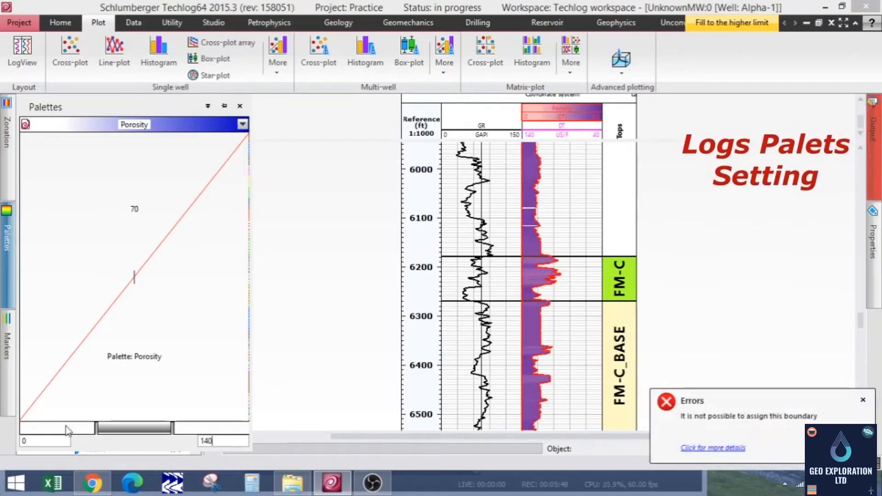
Step: Try to reverse the DT fill's Porosity palette range, with 140 as minimum and 40 as maximum
{"action": "double_click", "coordinate": [67, 439]}
{"action": "type", "text": "140"}
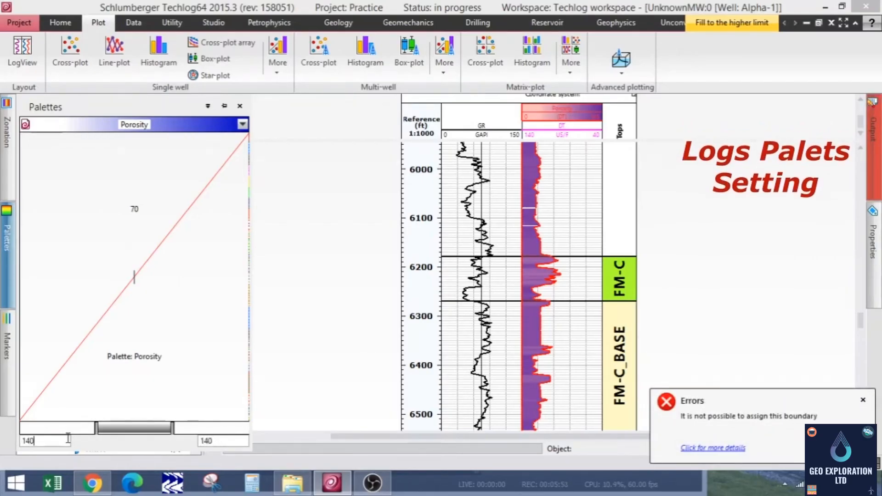
{"action": "double_click", "coordinate": [223, 440]}
{"action": "type", "text": "40"}
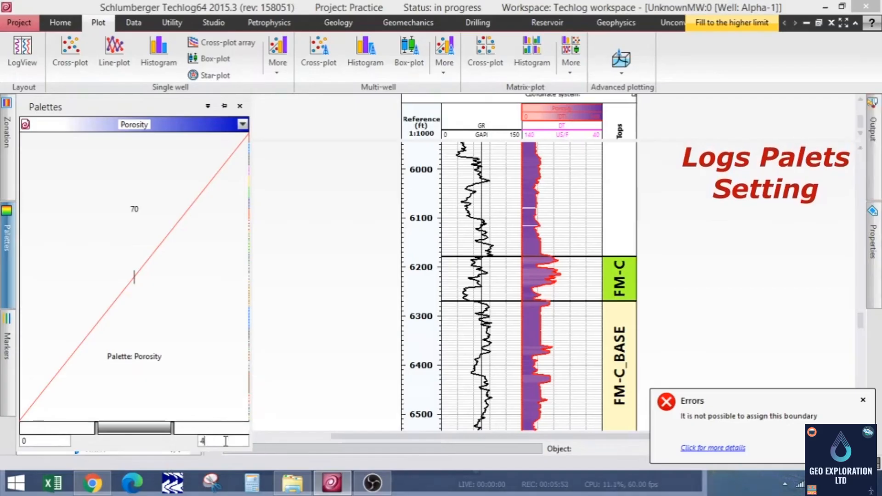
{"action": "double_click", "coordinate": [55, 435]}
{"action": "type", "text": "140"}
{"action": "key", "text": "Return"}
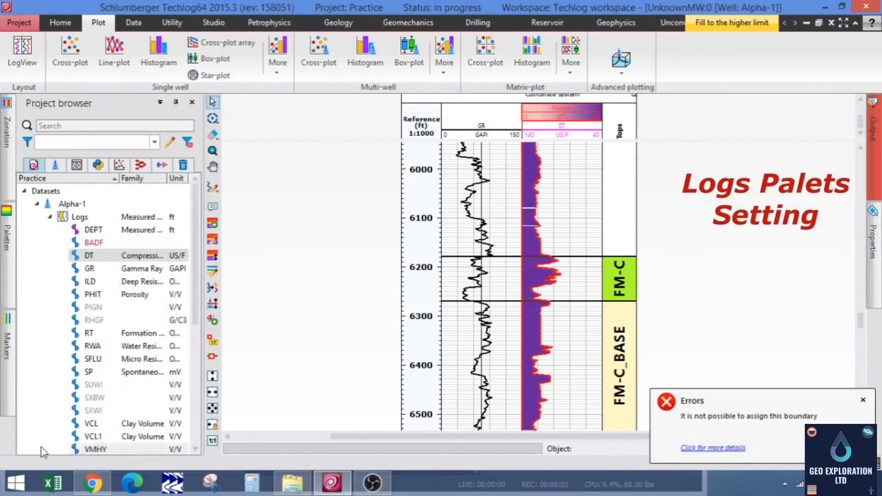
Step: Set the DT fill's Porosity palette range to 40 minimum and 140 maximum, and deselect the fill
{"action": "mouse_move", "coordinate": [3, 269]}
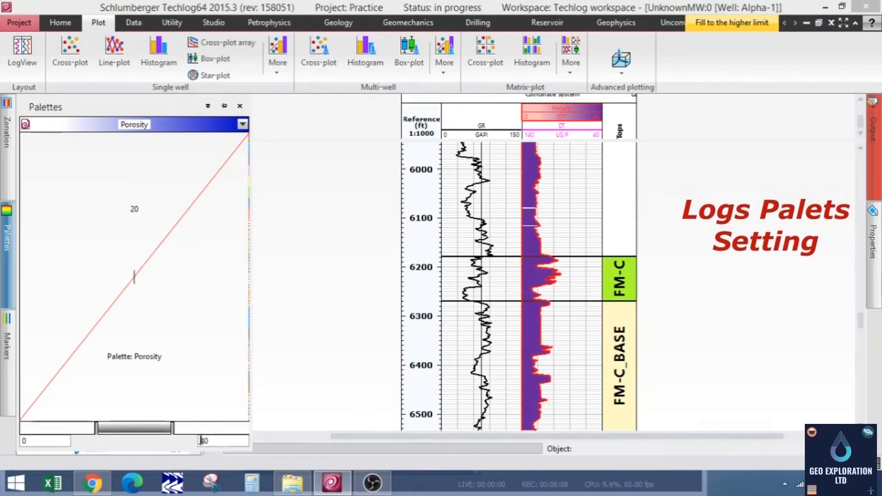
{"action": "left_click", "coordinate": [25, 442]}
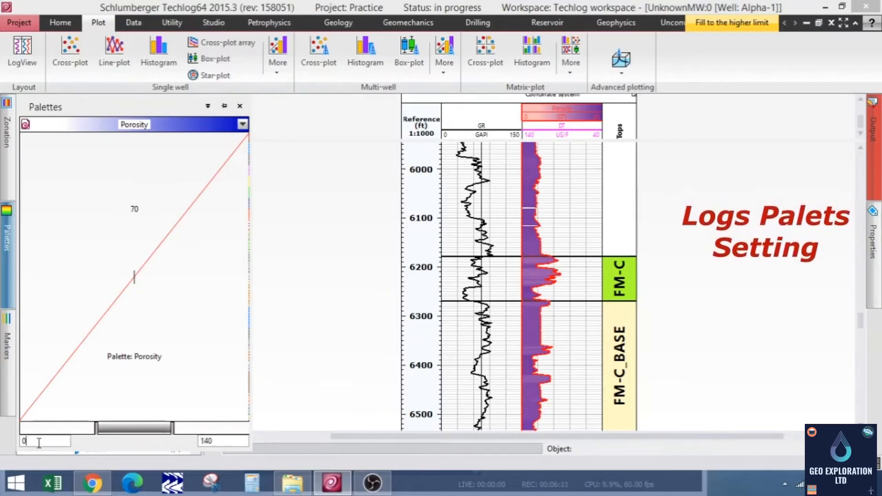
{"action": "type", "text": "40"}
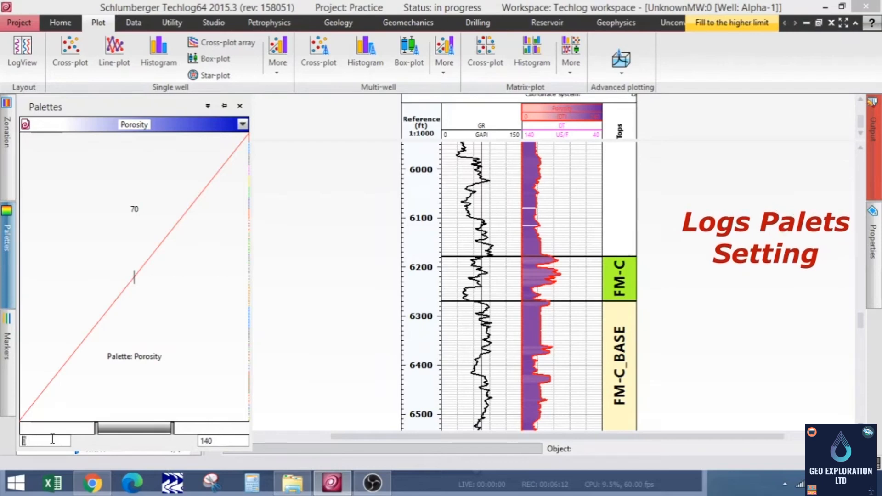
{"action": "key", "text": "Return"}
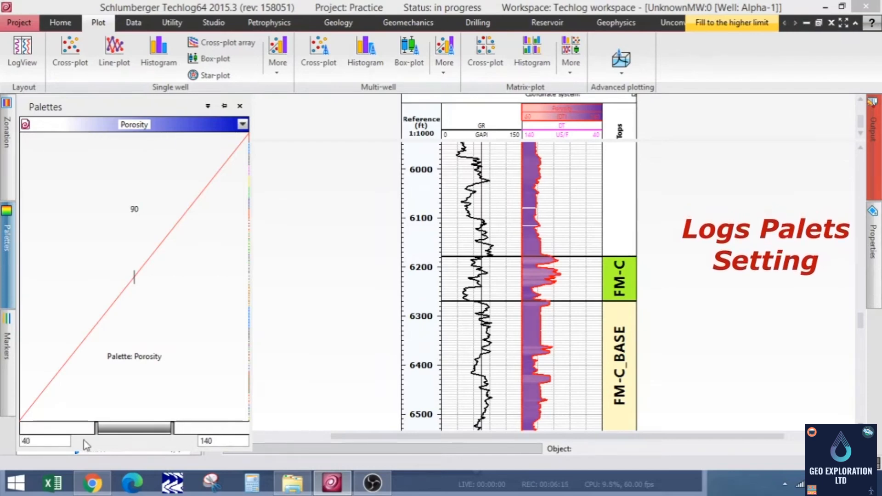
{"action": "left_click", "coordinate": [824, 347]}
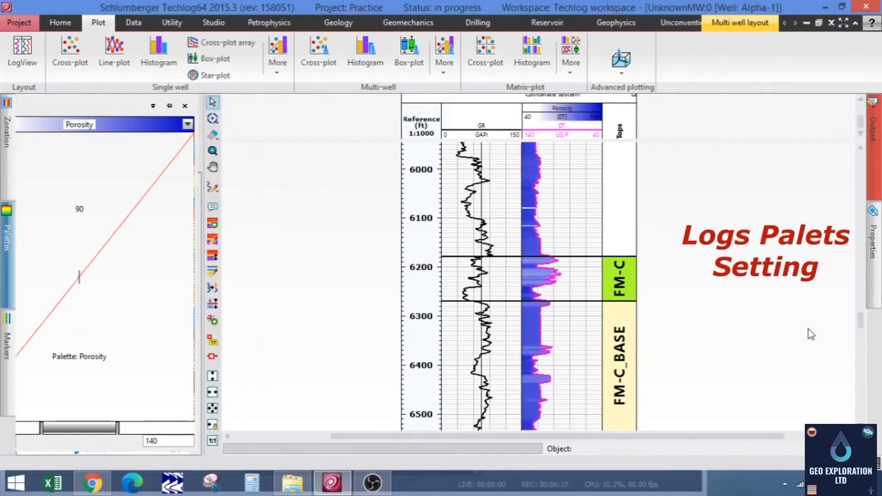
Step: Review the DT curve's Porosity fill down through the FM-F zone and back up to FM-C_BASE
{"action": "scroll", "coordinate": [550, 279], "scroll_direction": "down", "scroll_amount": 2}
{"action": "scroll", "coordinate": [551, 279], "scroll_direction": "down", "scroll_amount": 15}
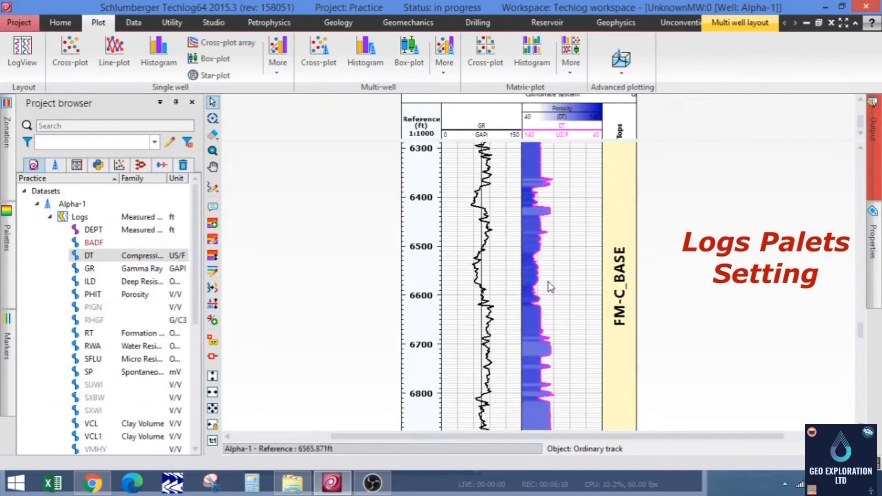
{"action": "scroll", "coordinate": [553, 297], "scroll_direction": "down", "scroll_amount": 14}
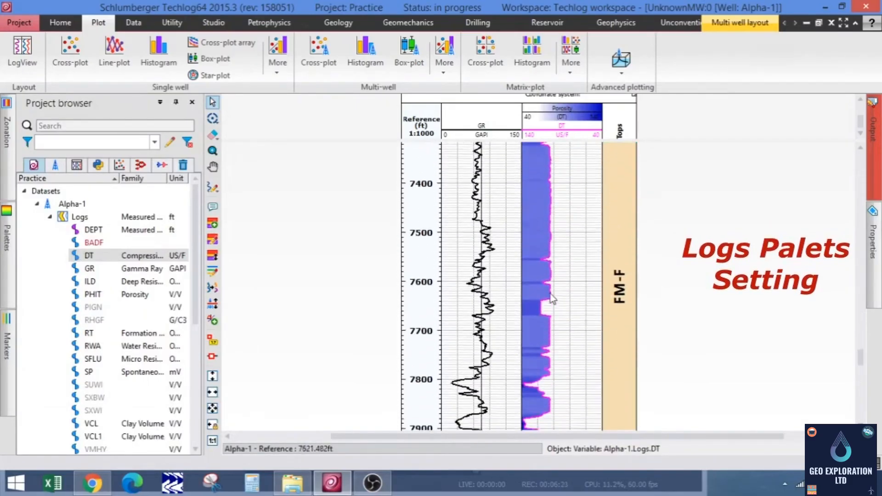
{"action": "scroll", "coordinate": [552, 299], "scroll_direction": "down", "scroll_amount": 3}
{"action": "scroll", "coordinate": [553, 306], "scroll_direction": "up", "scroll_amount": 10}
{"action": "scroll", "coordinate": [553, 308], "scroll_direction": "up", "scroll_amount": 9}
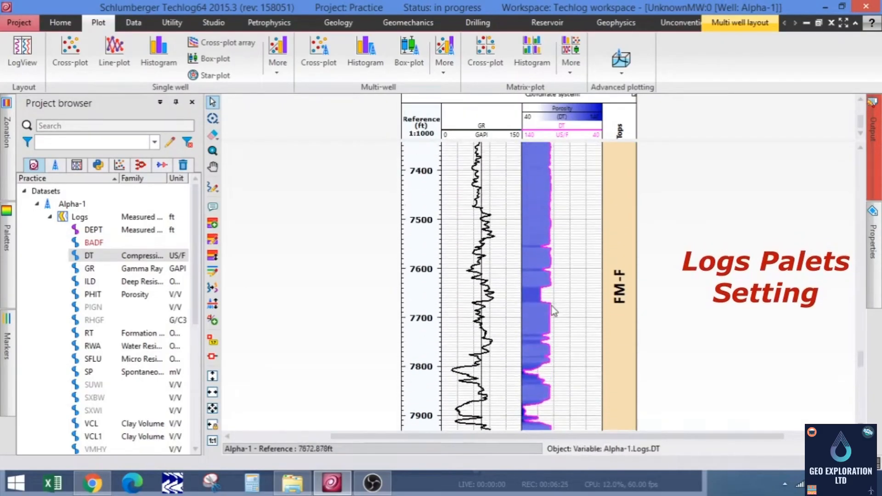
{"action": "scroll", "coordinate": [551, 306], "scroll_direction": "up", "scroll_amount": 9}
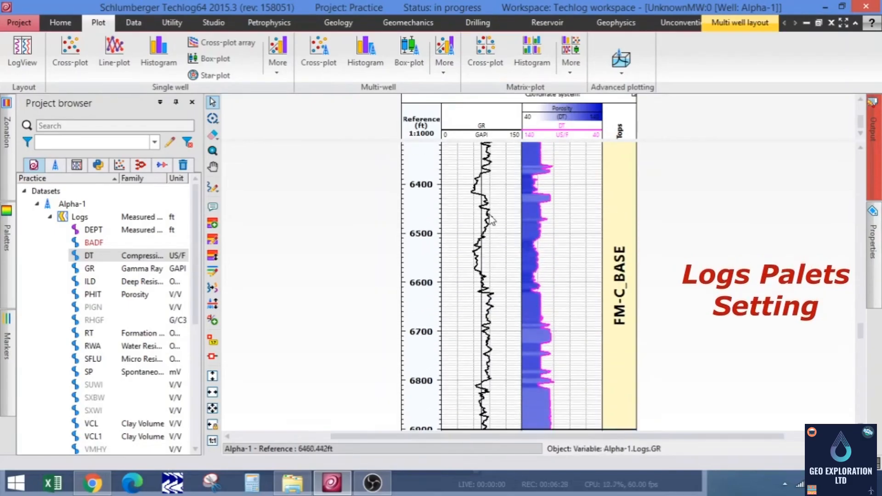
Step: Add a fill to the lower limit of the GR curve using the NMR palette
{"action": "left_click", "coordinate": [487, 172]}
{"action": "right_click", "coordinate": [490, 171]}
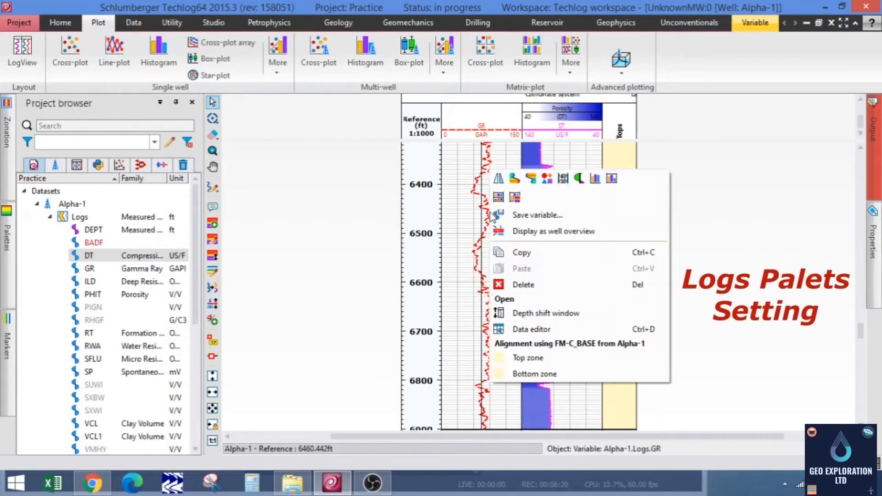
{"action": "left_click", "coordinate": [511, 179]}
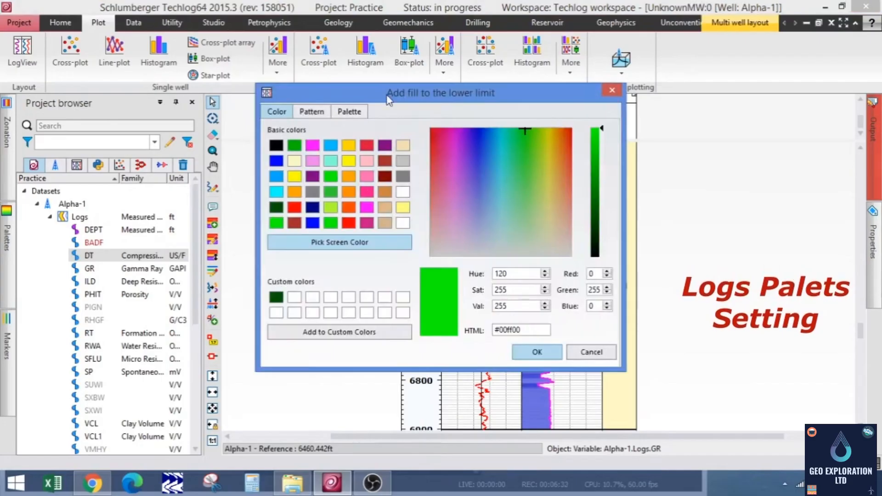
{"action": "left_click", "coordinate": [349, 112]}
{"action": "scroll", "coordinate": [336, 226], "scroll_direction": "down", "scroll_amount": 7}
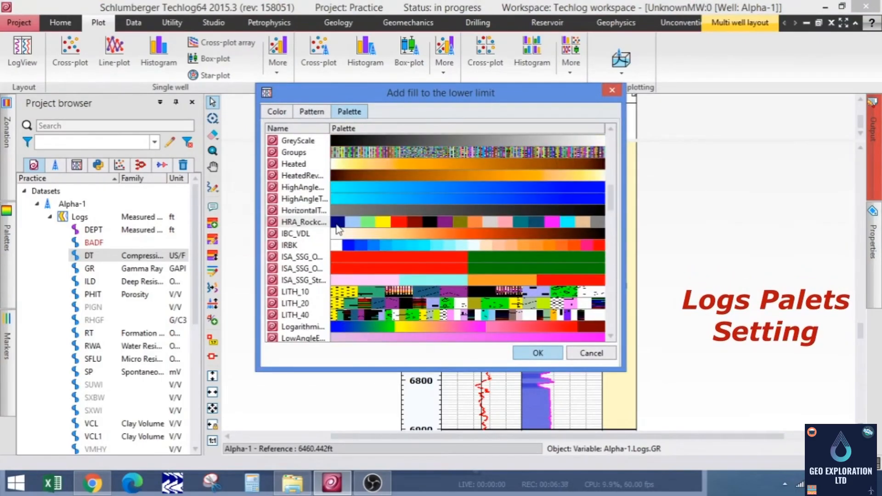
{"action": "scroll", "coordinate": [339, 229], "scroll_direction": "down", "scroll_amount": 5}
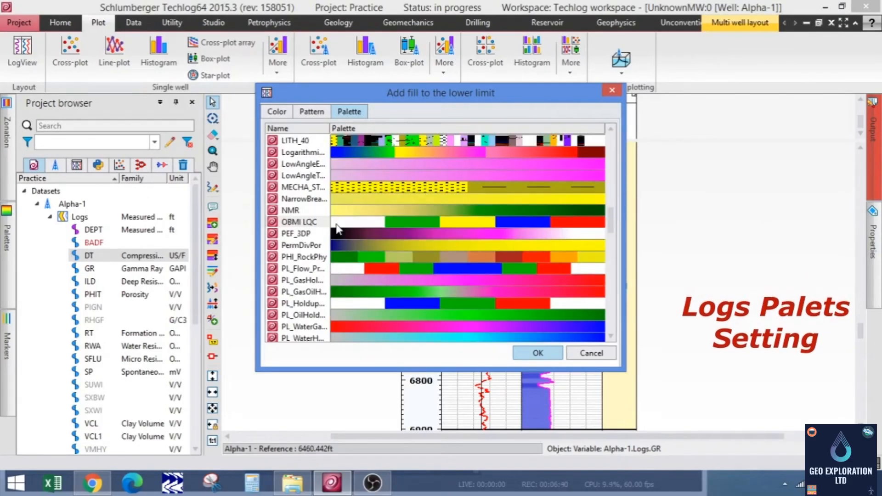
{"action": "left_click", "coordinate": [362, 210]}
{"action": "left_click", "coordinate": [537, 353]}
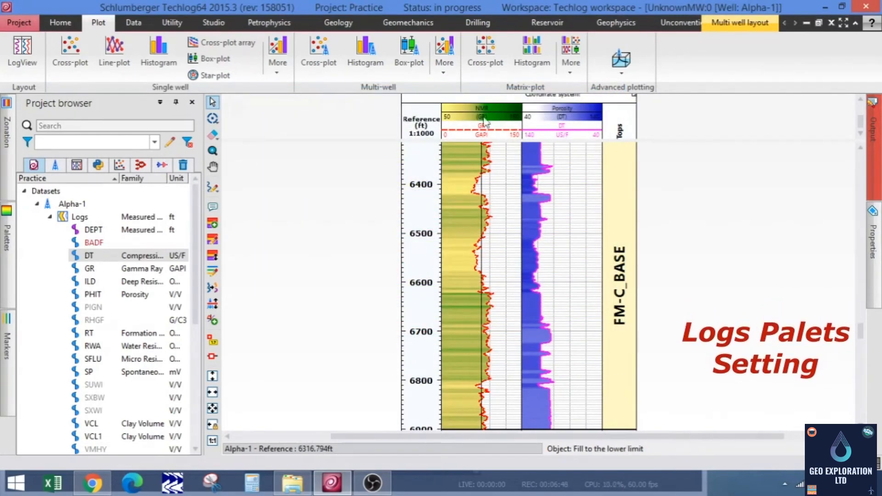
Step: Delete the NMR palette fill from the GR track, leaving nothing selected
{"action": "left_click", "coordinate": [458, 199]}
{"action": "key", "text": "Delete"}
{"action": "left_click", "coordinate": [425, 260]}
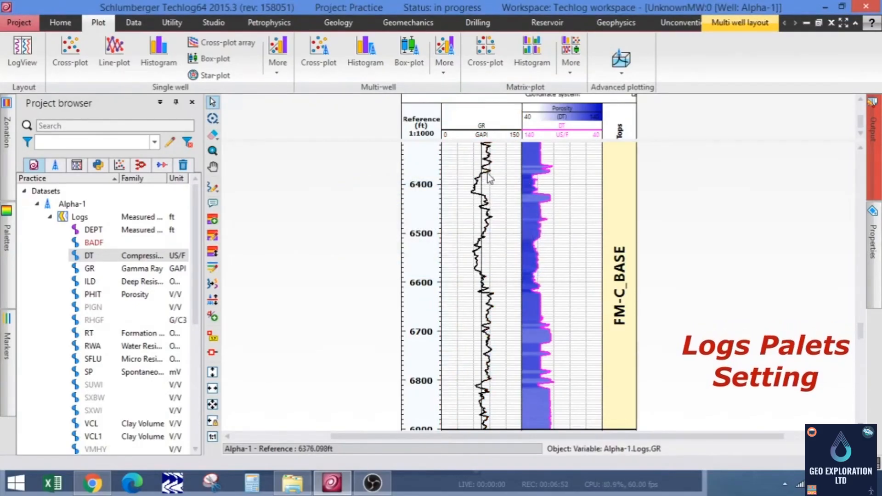
Step: Add a fill to the higher limit of the GR curve using the Vshale palette
{"action": "right_click", "coordinate": [489, 131]}
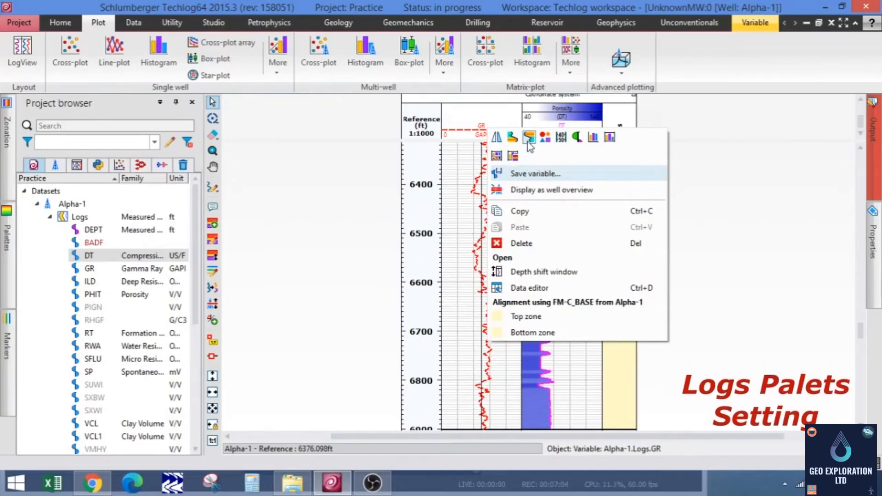
{"action": "left_click", "coordinate": [527, 137]}
{"action": "left_click", "coordinate": [348, 111]}
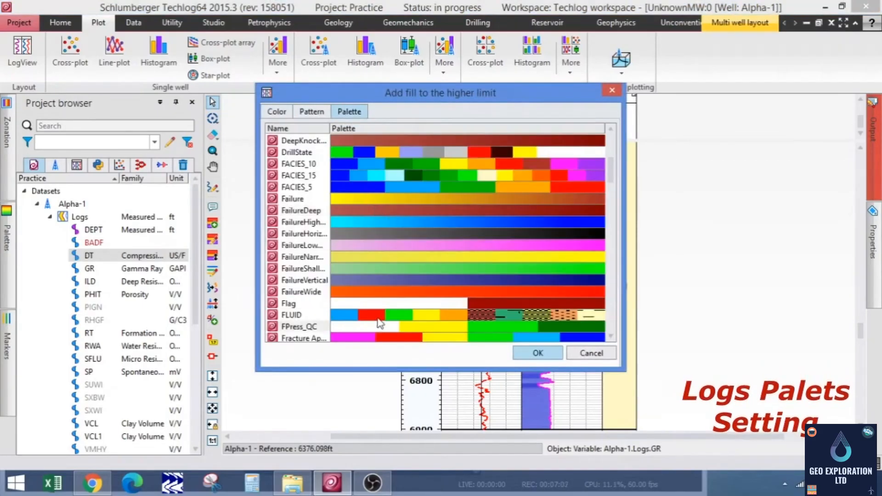
{"action": "scroll", "coordinate": [383, 313], "scroll_direction": "down", "scroll_amount": 20}
{"action": "scroll", "coordinate": [384, 316], "scroll_direction": "down", "scroll_amount": 5}
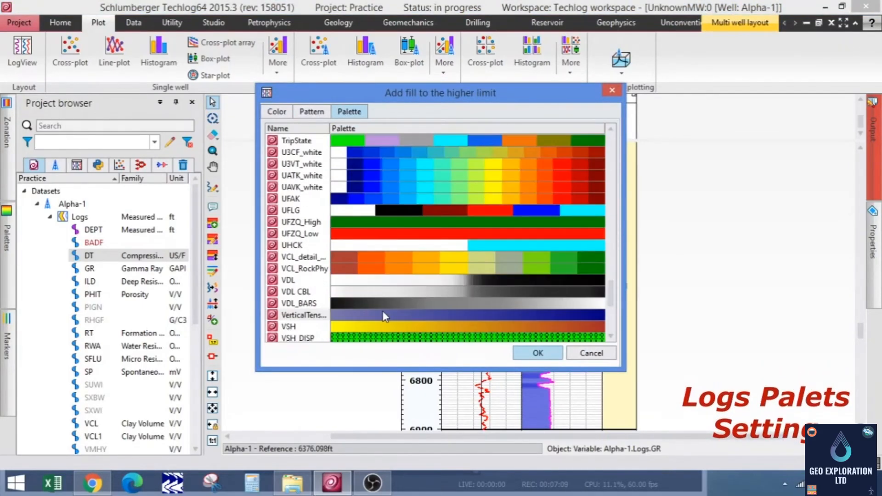
{"action": "scroll", "coordinate": [385, 316], "scroll_direction": "down", "scroll_amount": 5}
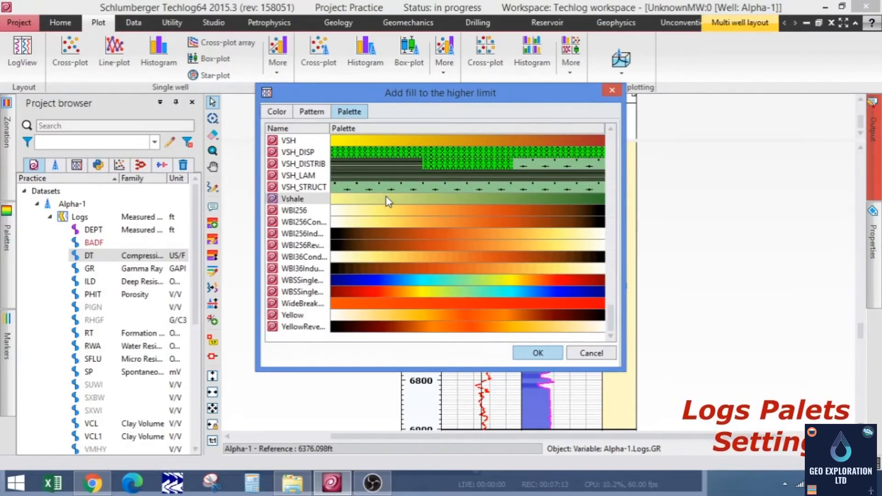
{"action": "scroll", "coordinate": [384, 250], "scroll_direction": "up", "scroll_amount": 1}
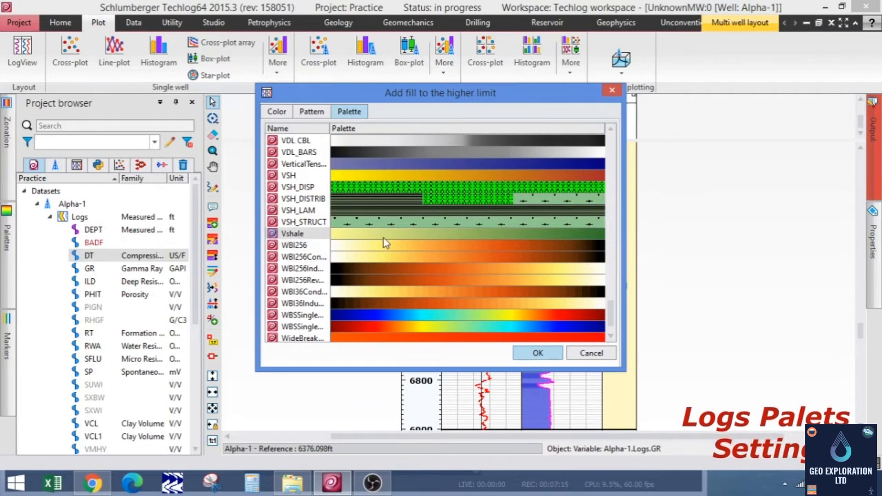
{"action": "left_click", "coordinate": [538, 353]}
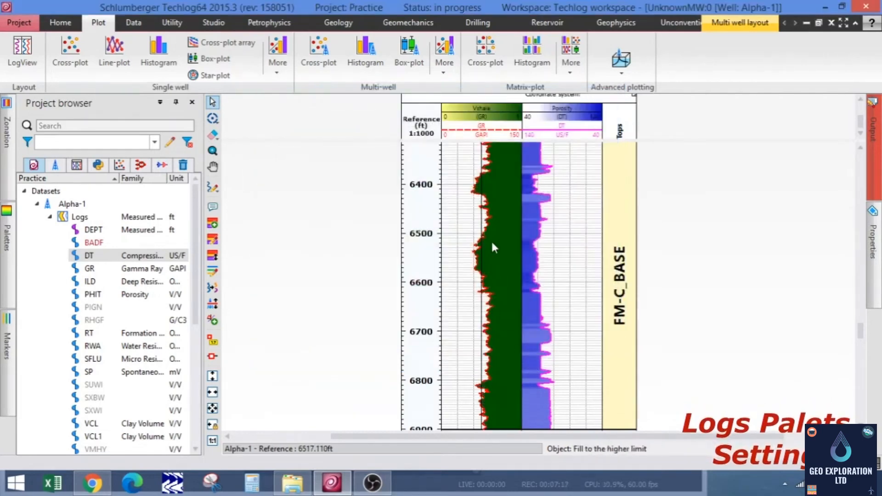
Step: Set the GR fill's Vshale palette range to 0 minimum and 150 maximum, and deselect the fill
{"action": "left_click", "coordinate": [4, 271]}
{"action": "left_click_drag", "start_coordinate": [49, 440], "coordinate": [21, 443]}
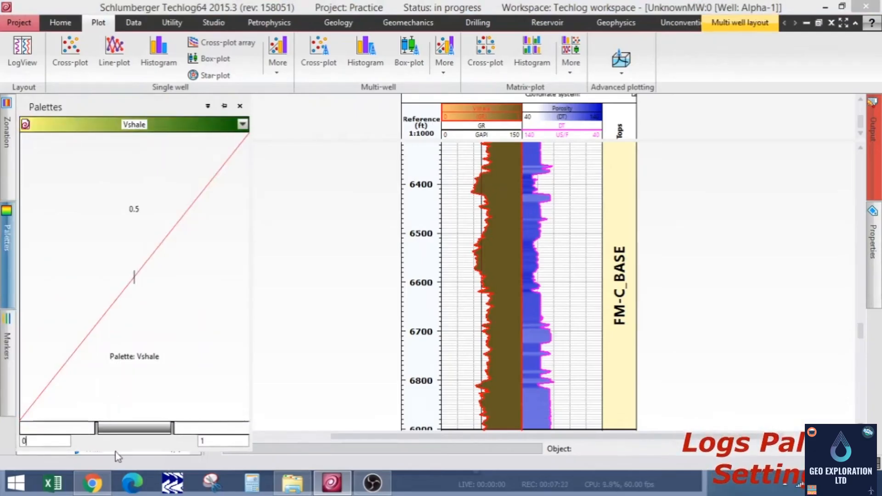
{"action": "left_click_drag", "start_coordinate": [208, 441], "coordinate": [188, 443]}
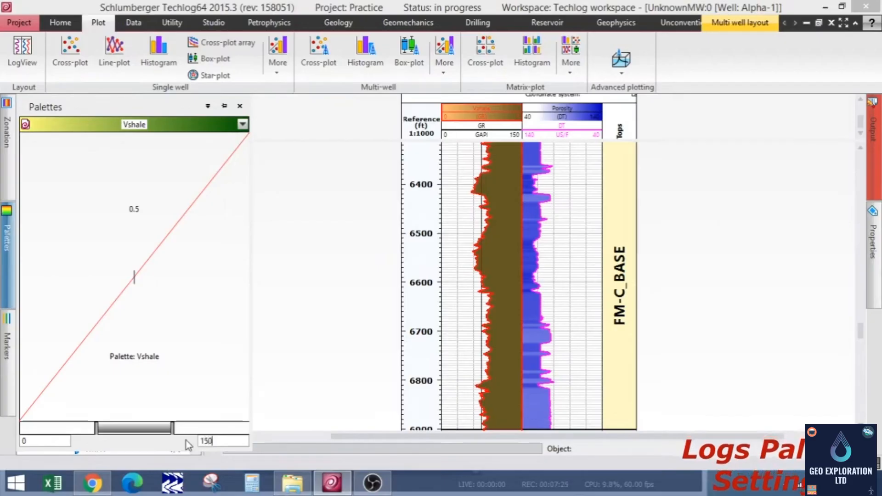
{"action": "key", "text": "Return"}
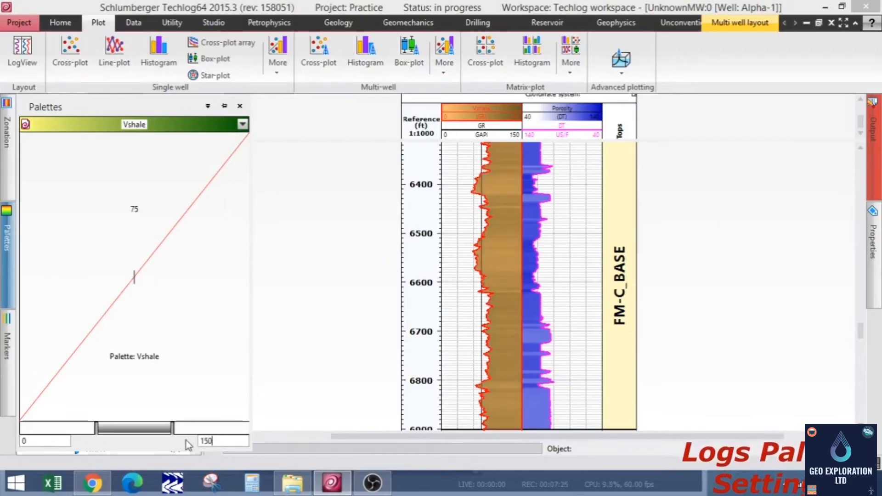
{"action": "left_click", "coordinate": [700, 256]}
Step: Set the minimum of the GR fill's Vshale palette range to 50, and deselect the fill
{"action": "scroll", "coordinate": [505, 326], "scroll_direction": "up", "scroll_amount": 8}
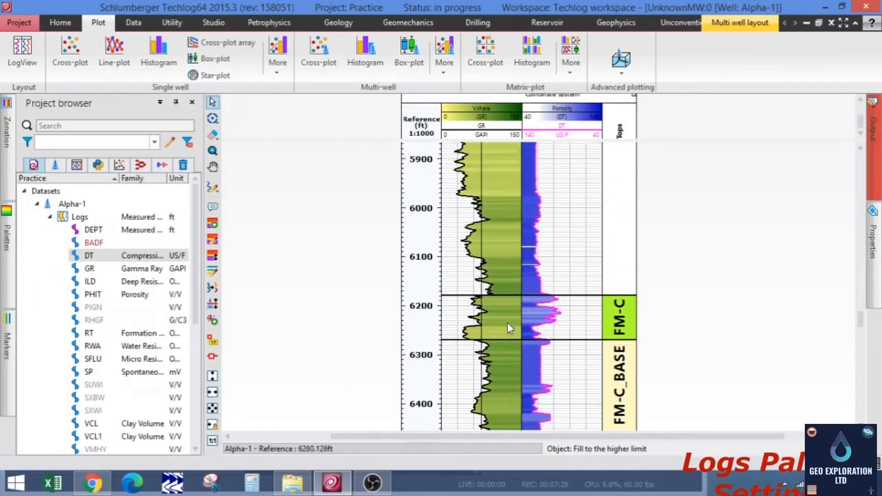
{"action": "scroll", "coordinate": [509, 324], "scroll_direction": "down", "scroll_amount": 2}
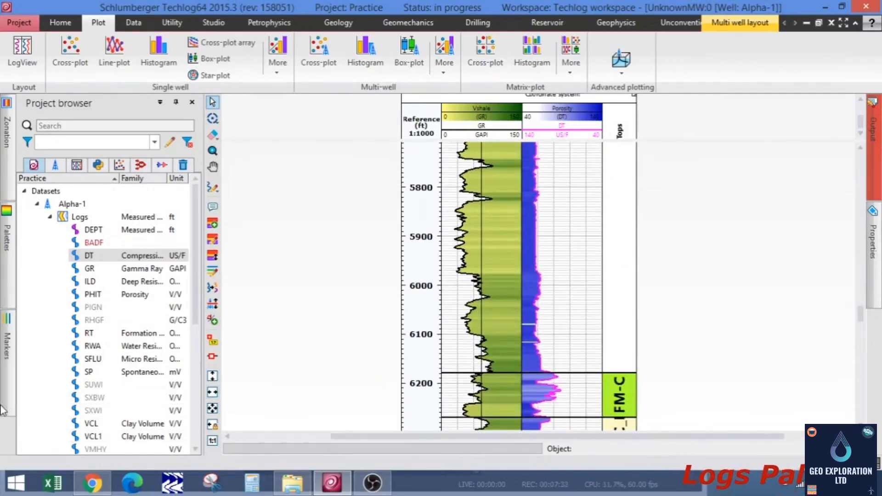
{"action": "left_click", "coordinate": [512, 241]}
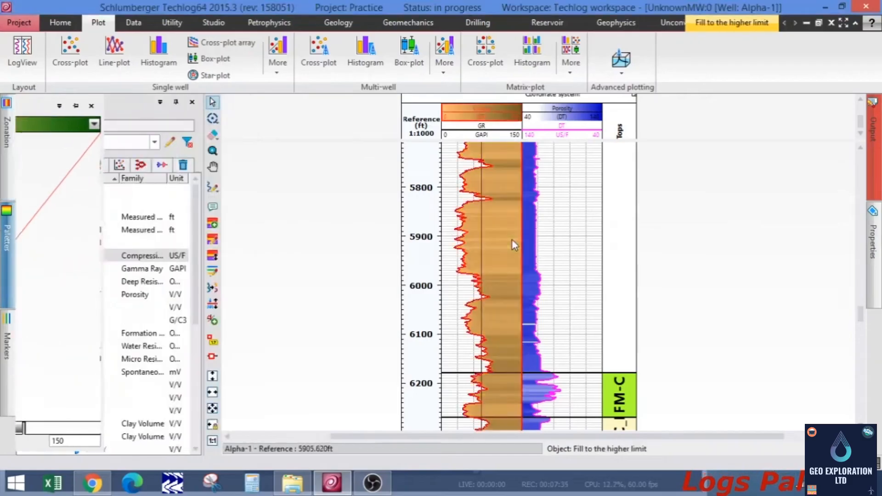
{"action": "left_click", "coordinate": [10, 274]}
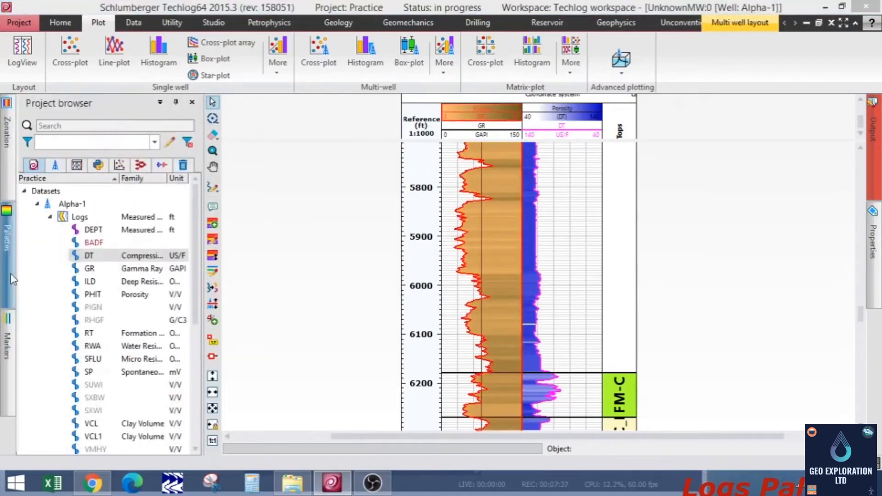
{"action": "left_click_drag", "start_coordinate": [55, 440], "coordinate": [5, 441]}
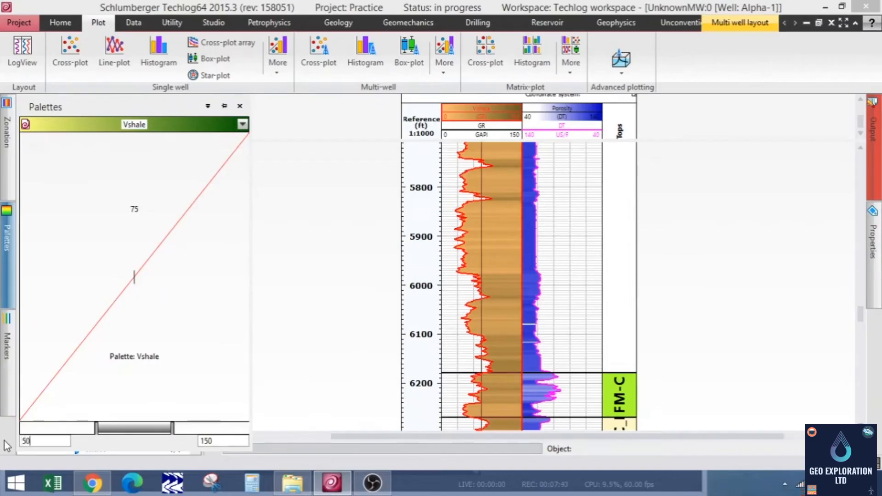
{"action": "type", "text": "50"}
{"action": "key", "text": "Return"}
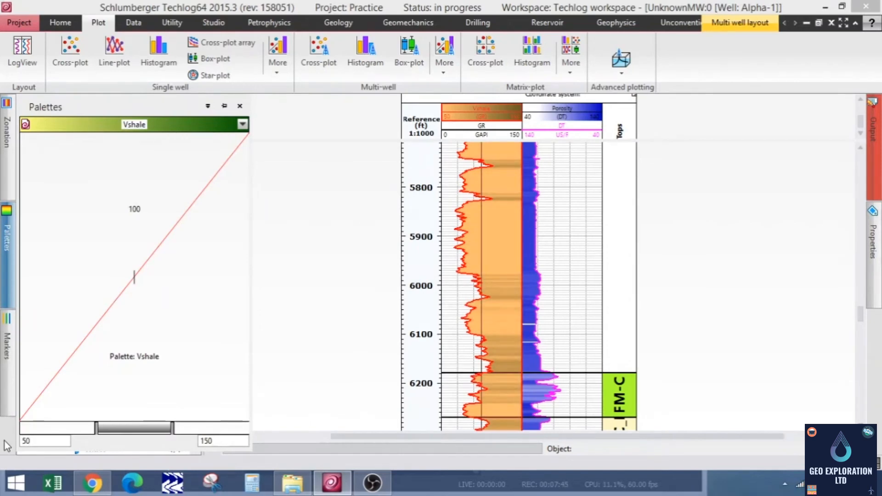
{"action": "left_click", "coordinate": [707, 285]}
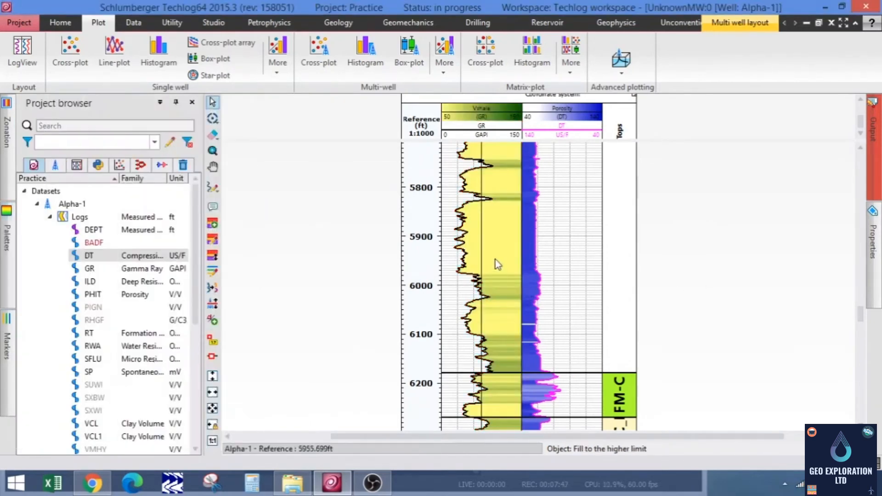
Step: Set the maximum of the GR fill's Vshale palette range to 100, and deselect the fill
{"action": "scroll", "coordinate": [511, 233], "scroll_direction": "up", "scroll_amount": 7}
{"action": "scroll", "coordinate": [511, 233], "scroll_direction": "down", "scroll_amount": 6}
{"action": "scroll", "coordinate": [510, 233], "scroll_direction": "down", "scroll_amount": 14}
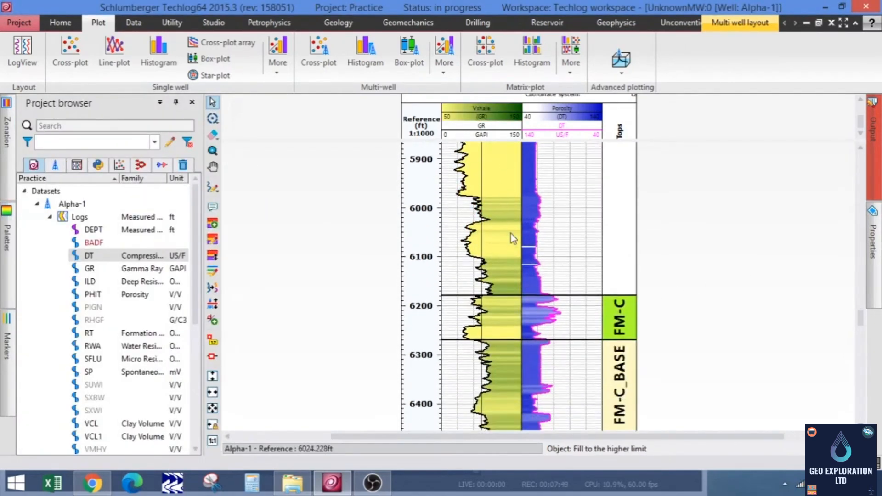
{"action": "scroll", "coordinate": [511, 234], "scroll_direction": "down", "scroll_amount": 18}
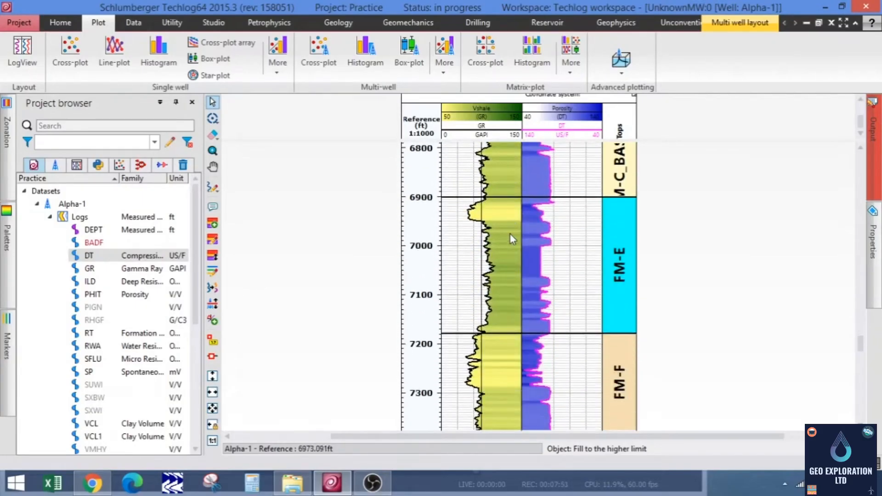
{"action": "scroll", "coordinate": [511, 238], "scroll_direction": "down", "scroll_amount": 3}
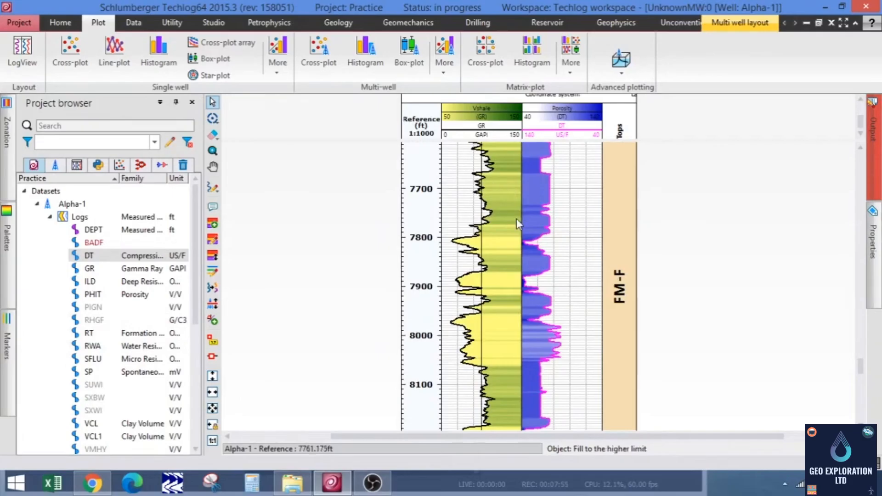
{"action": "left_click", "coordinate": [516, 219]}
{"action": "left_click", "coordinate": [5, 266]}
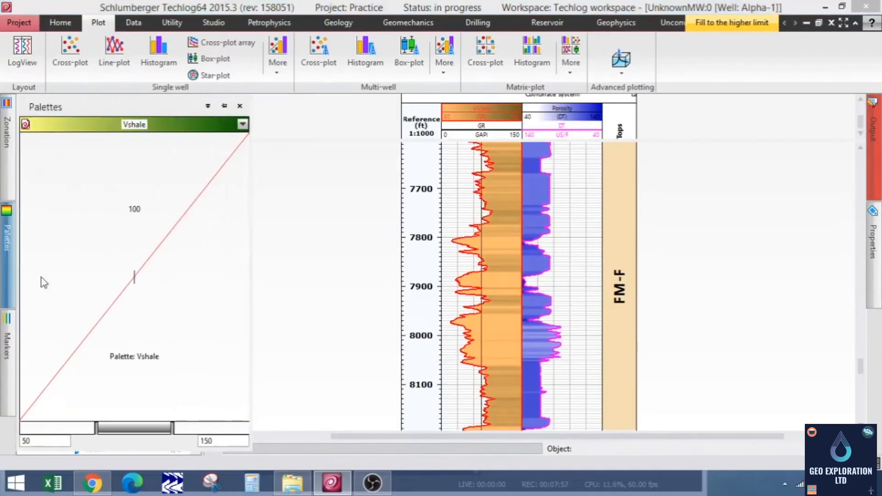
{"action": "type", "text": "100"}
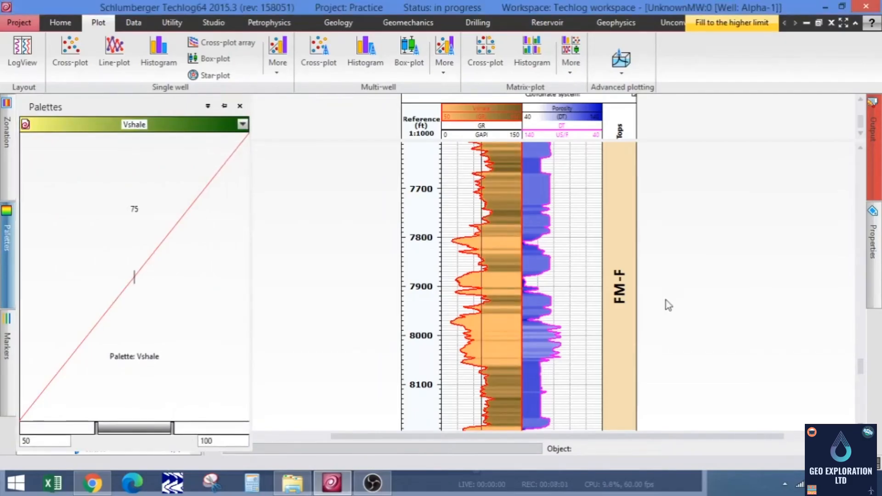
{"action": "left_click", "coordinate": [505, 342]}
Step: Enlarge the header area above the log tracks to reveal the Alpha-1 well information
{"action": "scroll", "coordinate": [504, 341], "scroll_direction": "up", "scroll_amount": 5}
{"action": "scroll", "coordinate": [505, 342], "scroll_direction": "up", "scroll_amount": 10}
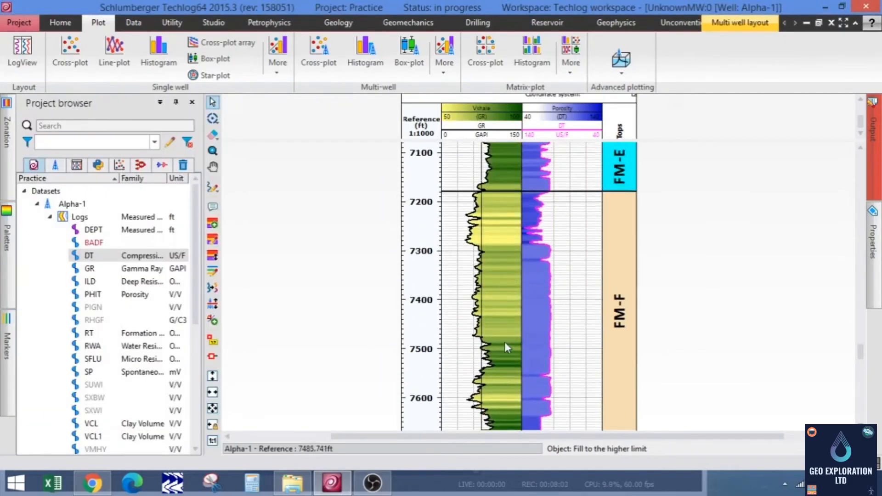
{"action": "scroll", "coordinate": [505, 343], "scroll_direction": "up", "scroll_amount": 10}
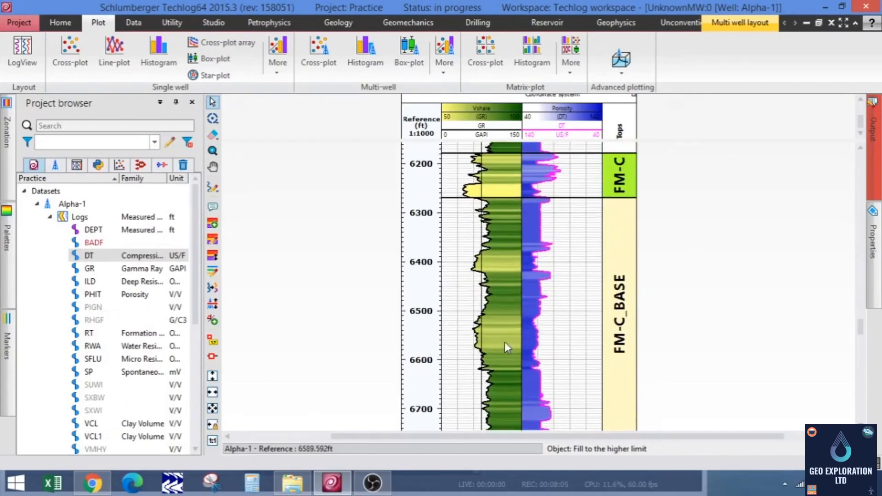
{"action": "scroll", "coordinate": [504, 342], "scroll_direction": "down", "scroll_amount": 10}
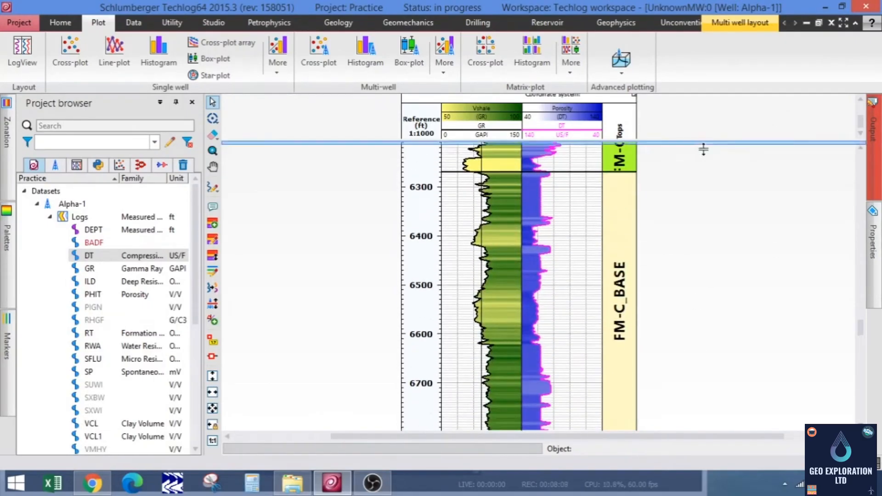
{"action": "left_click_drag", "start_coordinate": [703, 142], "coordinate": [702, 165]}
{"action": "scroll", "coordinate": [684, 125], "scroll_direction": "up", "scroll_amount": 1}
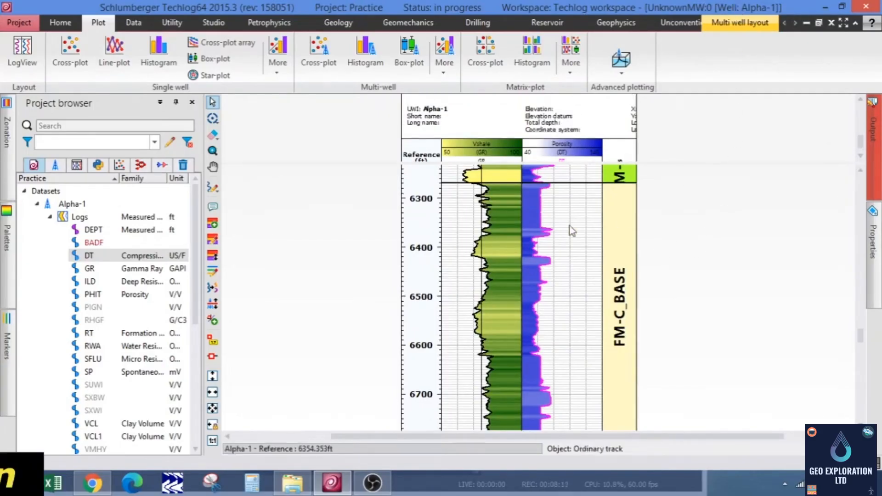
Step: Collapse Alpha-1's Logs dataset and apply the layout to wells Chi-1, Delta-1, Phi-1 and Tau-1 in the same layout
{"action": "left_click", "coordinate": [730, 28]}
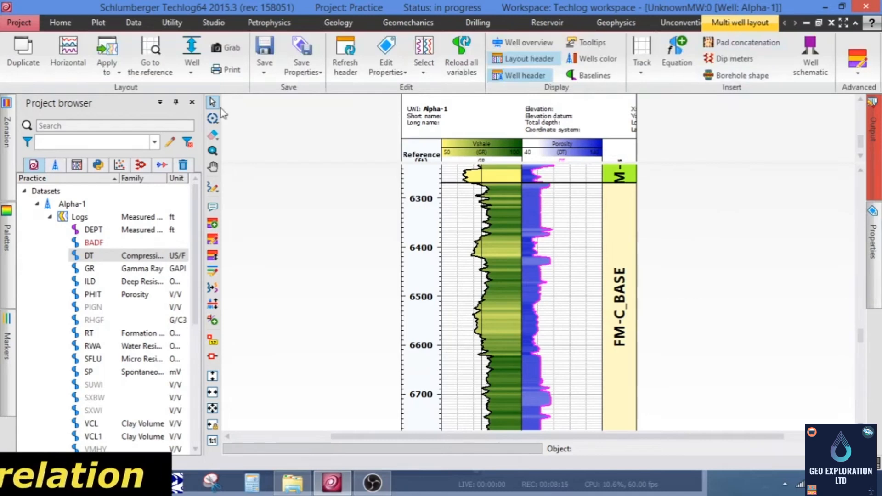
{"action": "left_click", "coordinate": [50, 217]}
{"action": "left_click", "coordinate": [112, 67]}
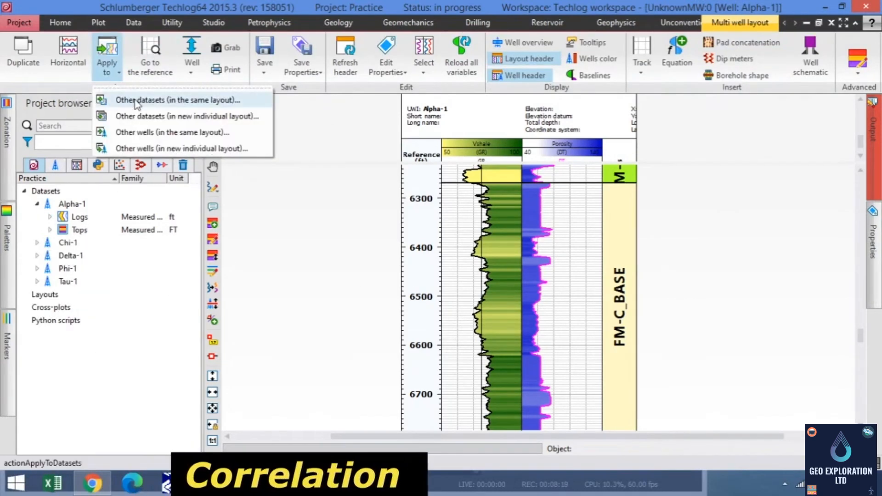
{"action": "left_click", "coordinate": [160, 136]}
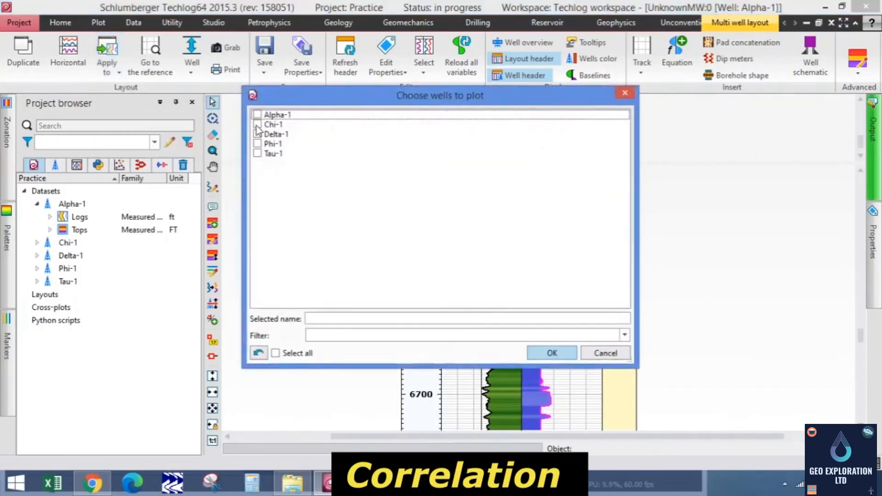
{"action": "left_click", "coordinate": [257, 125]}
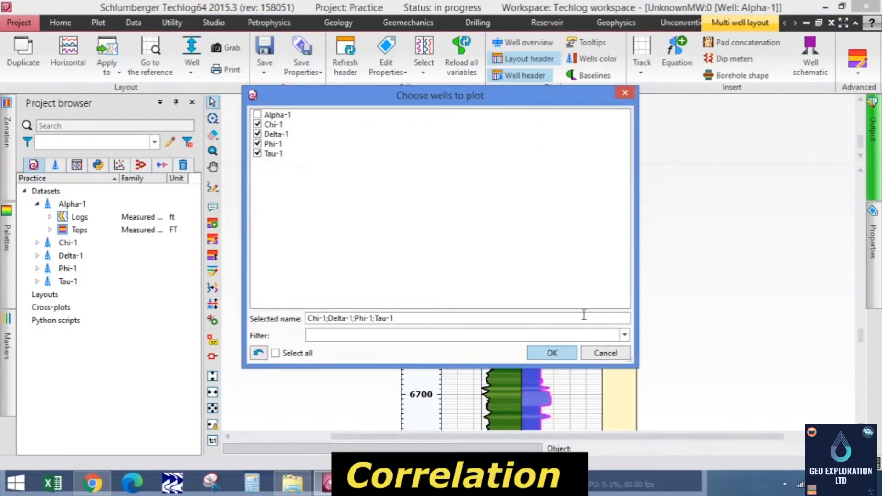
{"action": "left_click", "coordinate": [565, 353]}
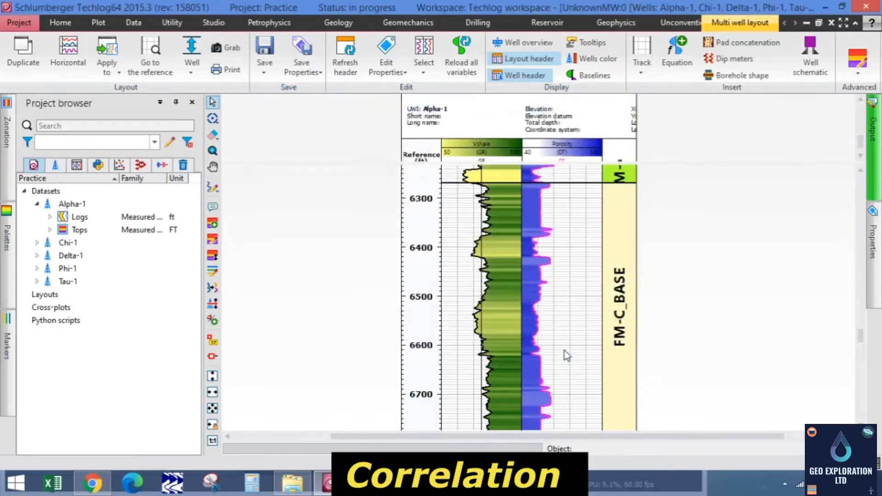
Step: Examine the zone correlation and curve fills across the five wells, from FM-B down through FM-F
{"action": "scroll", "coordinate": [339, 284], "scroll_direction": "down", "scroll_amount": 2}
{"action": "scroll", "coordinate": [341, 285], "scroll_direction": "up", "scroll_amount": 5}
{"action": "scroll", "coordinate": [340, 290], "scroll_direction": "down", "scroll_amount": 9}
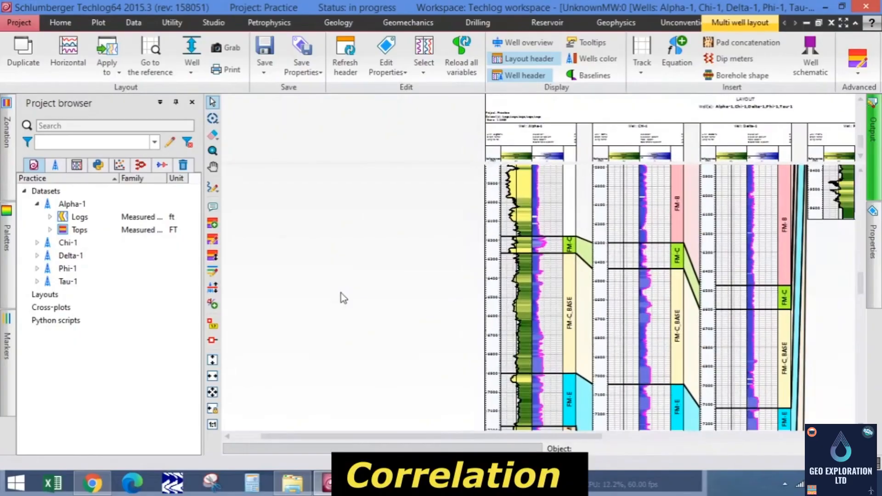
{"action": "scroll", "coordinate": [341, 292], "scroll_direction": "up", "scroll_amount": 3}
{"action": "left_click_drag", "start_coordinate": [536, 435], "coordinate": [661, 445]}
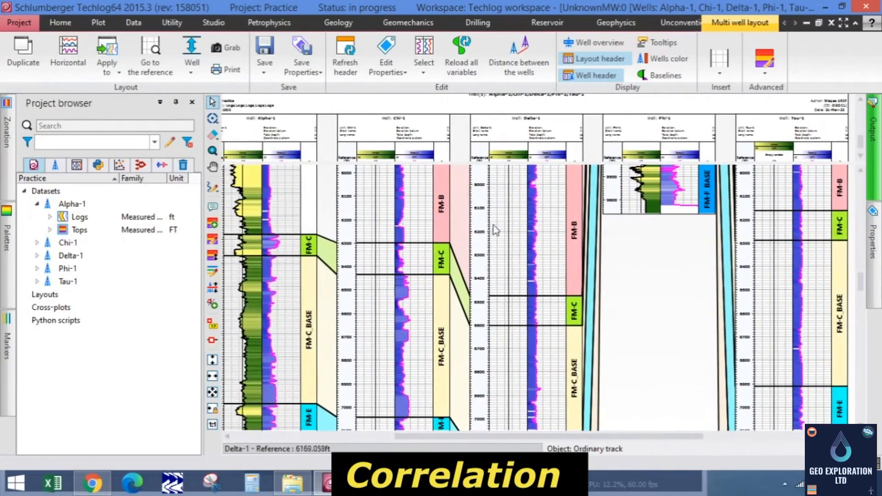
{"action": "scroll", "coordinate": [515, 227], "scroll_direction": "down", "scroll_amount": 4}
{"action": "scroll", "coordinate": [519, 229], "scroll_direction": "down", "scroll_amount": 9}
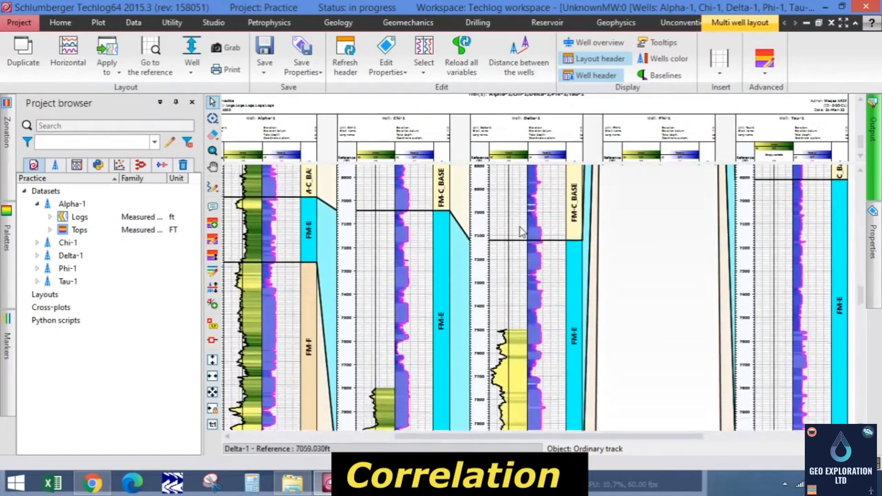
{"action": "scroll", "coordinate": [527, 275], "scroll_direction": "down", "scroll_amount": 8}
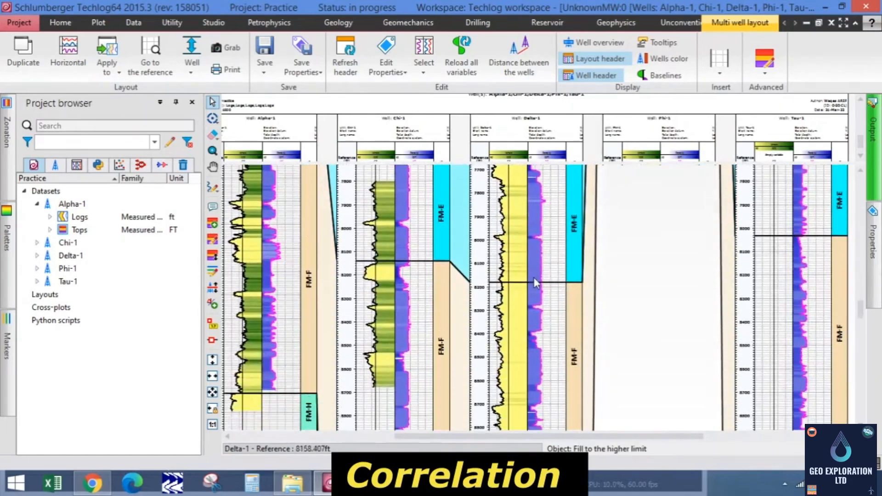
{"action": "scroll", "coordinate": [533, 277], "scroll_direction": "up", "scroll_amount": 6}
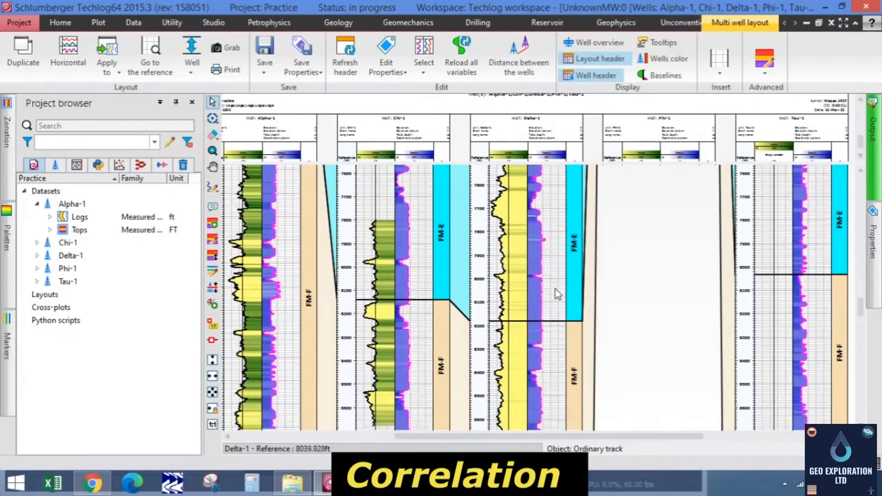
Step: Hide the Project browser to give the five-well correlation layout the full window width
{"action": "scroll", "coordinate": [654, 280], "scroll_direction": "up", "scroll_amount": 6}
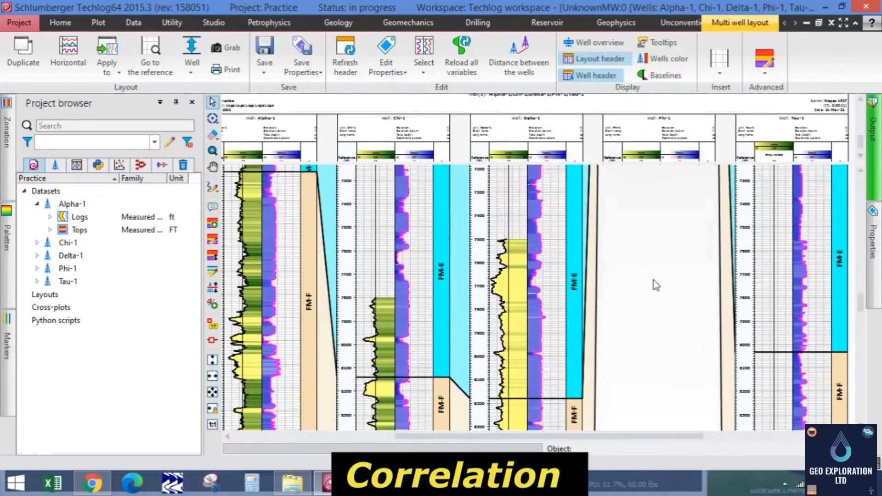
{"action": "left_click", "coordinate": [192, 103]}
{"action": "scroll", "coordinate": [592, 254], "scroll_direction": "up", "scroll_amount": 9}
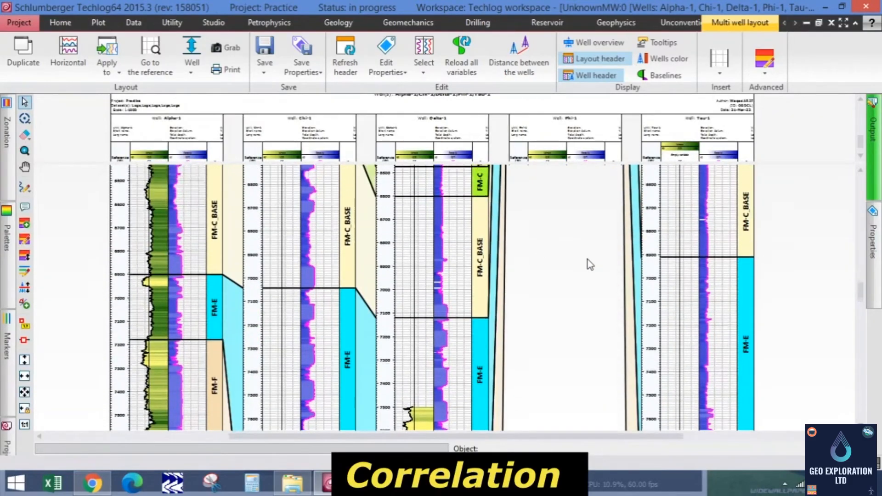
Step: Examine the zones across the five wells from FM-C_BASE up to FM-A, comparing them with Phi-1's zones
{"action": "scroll", "coordinate": [588, 260], "scroll_direction": "up", "scroll_amount": 10}
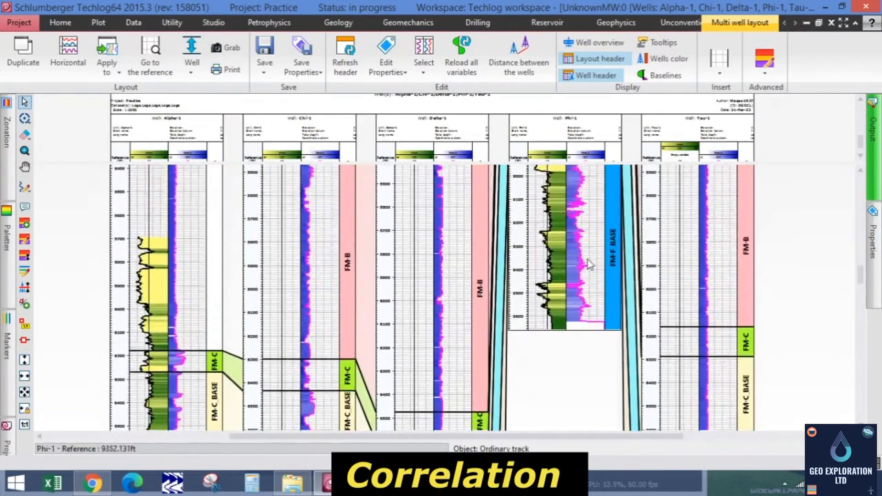
{"action": "scroll", "coordinate": [590, 265], "scroll_direction": "up", "scroll_amount": 8}
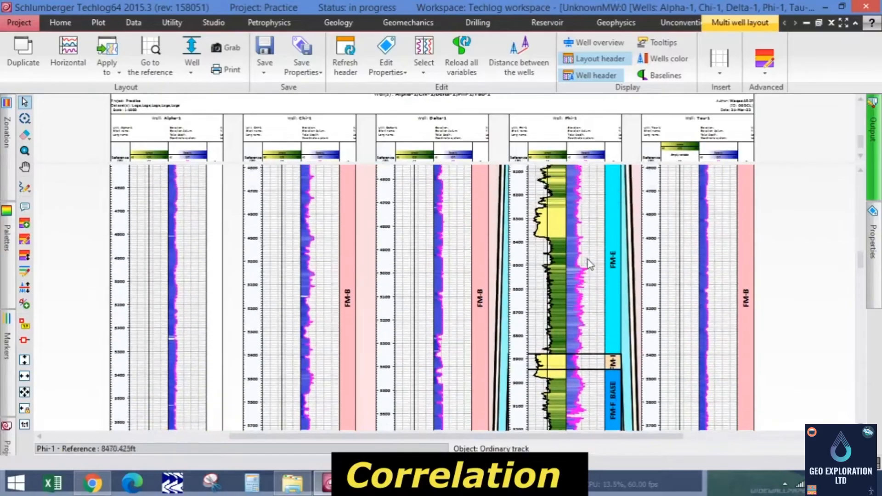
{"action": "scroll", "coordinate": [590, 265], "scroll_direction": "up", "scroll_amount": 8}
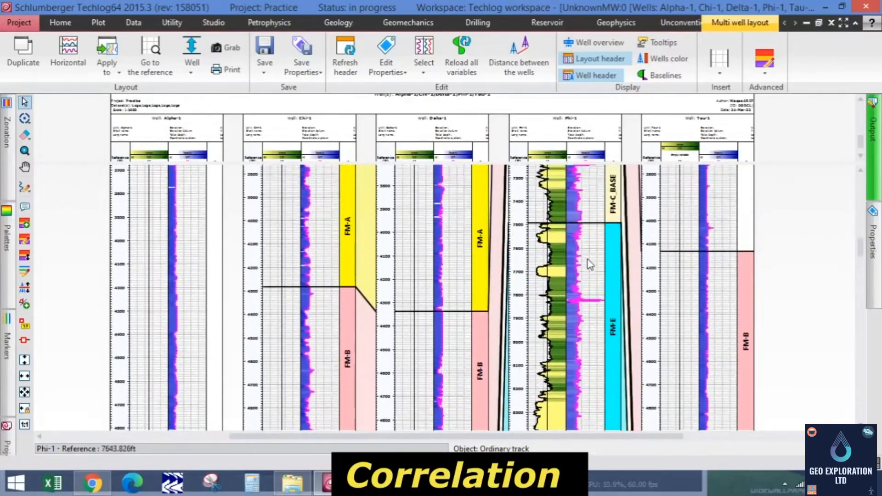
{"action": "scroll", "coordinate": [589, 265], "scroll_direction": "up", "scroll_amount": 8}
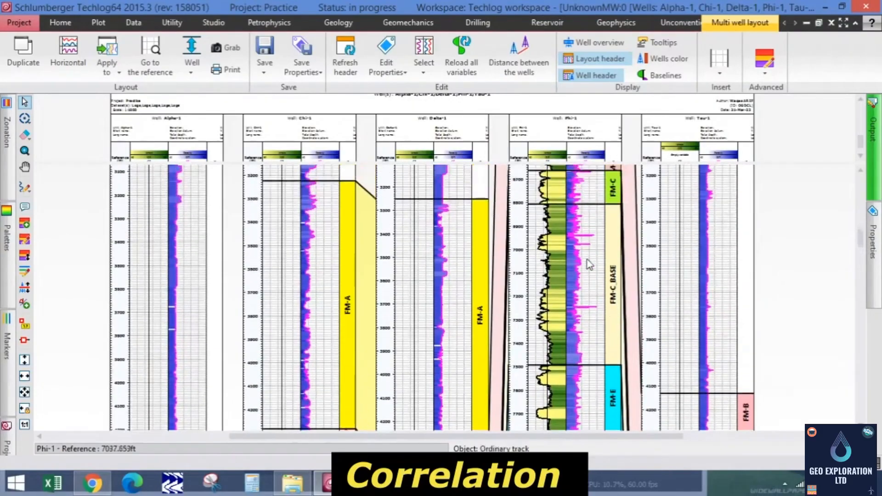
{"action": "scroll", "coordinate": [590, 265], "scroll_direction": "down", "scroll_amount": 8}
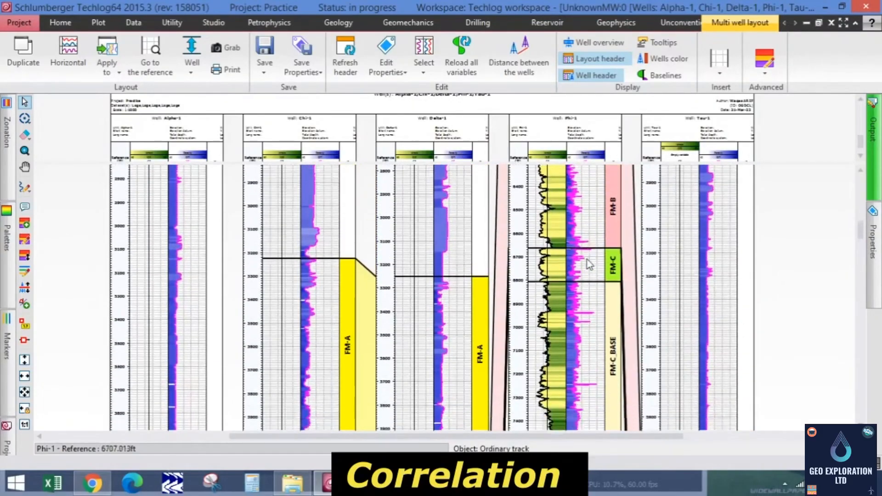
{"action": "scroll", "coordinate": [589, 265], "scroll_direction": "down", "scroll_amount": 6}
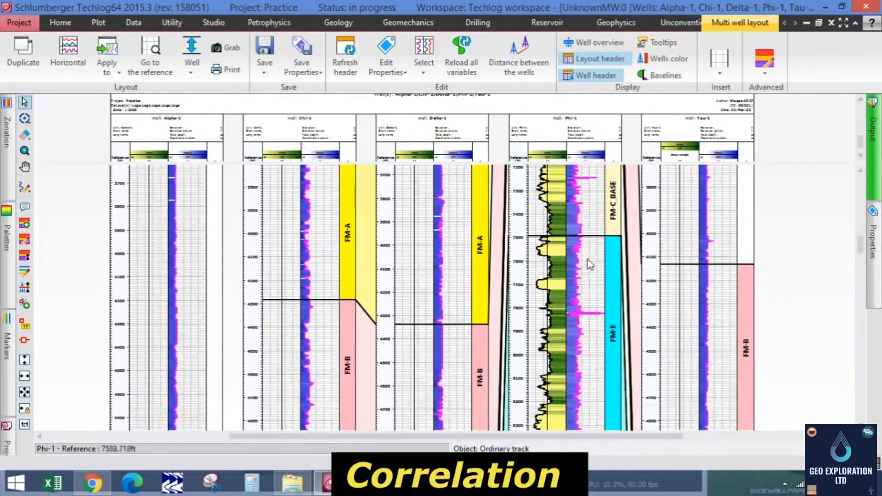
{"action": "scroll", "coordinate": [598, 313], "scroll_direction": "up", "scroll_amount": 2}
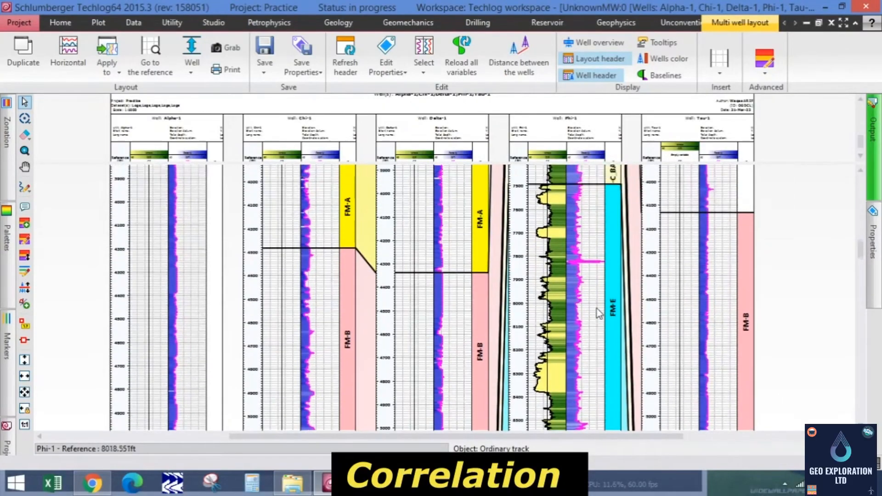
Step: Align all wells on the top of zone FM-E, using Phi-1's zonation track as the reference
{"action": "left_click", "coordinate": [612, 218]}
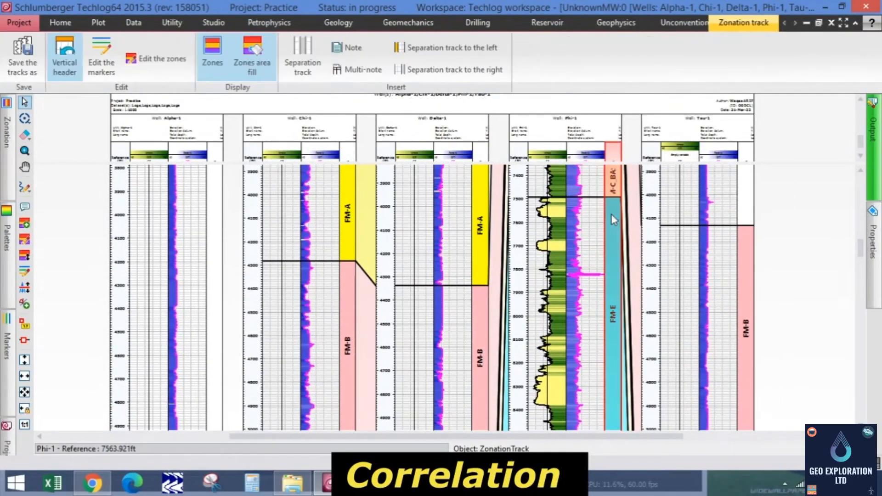
{"action": "right_click", "coordinate": [611, 214]}
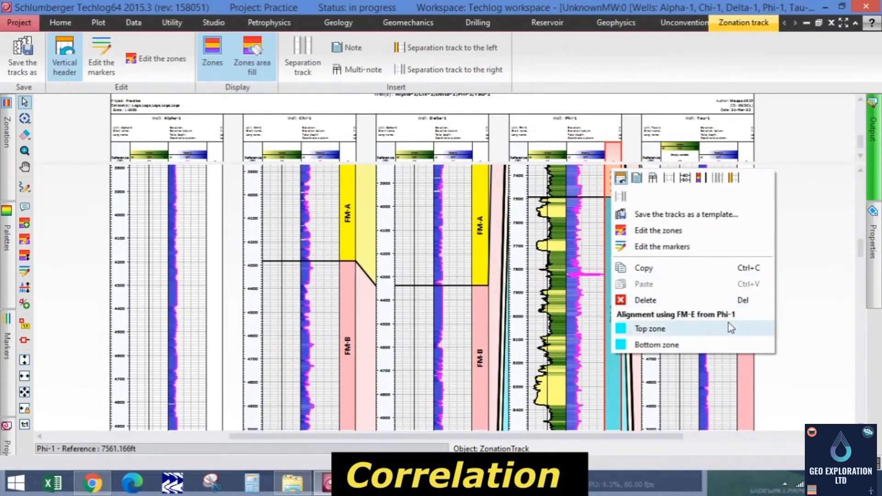
{"action": "left_click", "coordinate": [663, 330]}
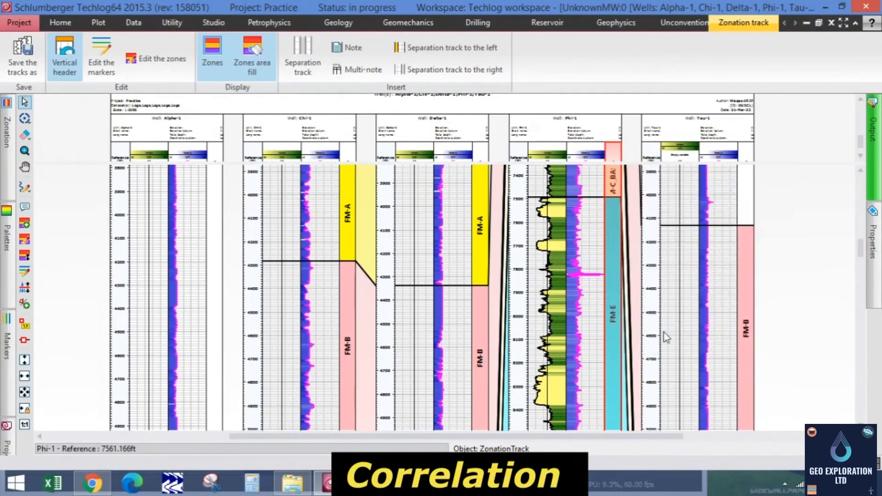
Step: Examine the FM-E and FM-F intervals and their log responses across the aligned wells
{"action": "scroll", "coordinate": [354, 302], "scroll_direction": "up", "scroll_amount": 2}
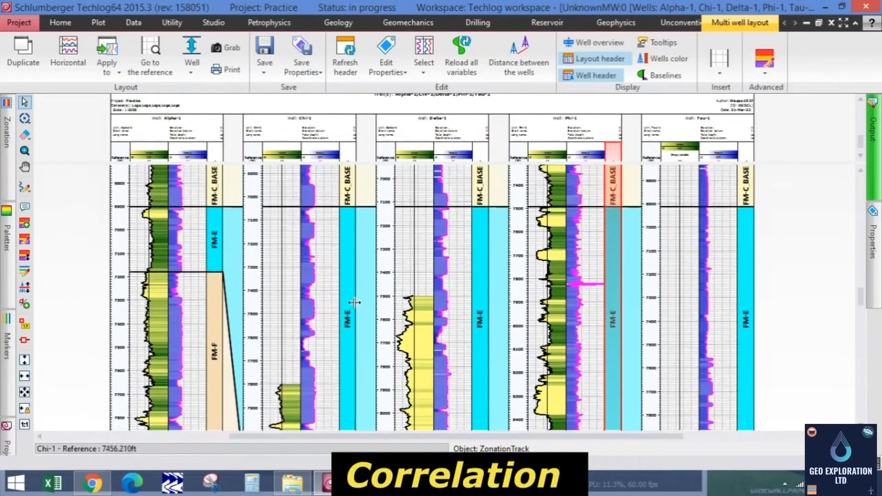
{"action": "scroll", "coordinate": [354, 302], "scroll_direction": "up", "scroll_amount": 1}
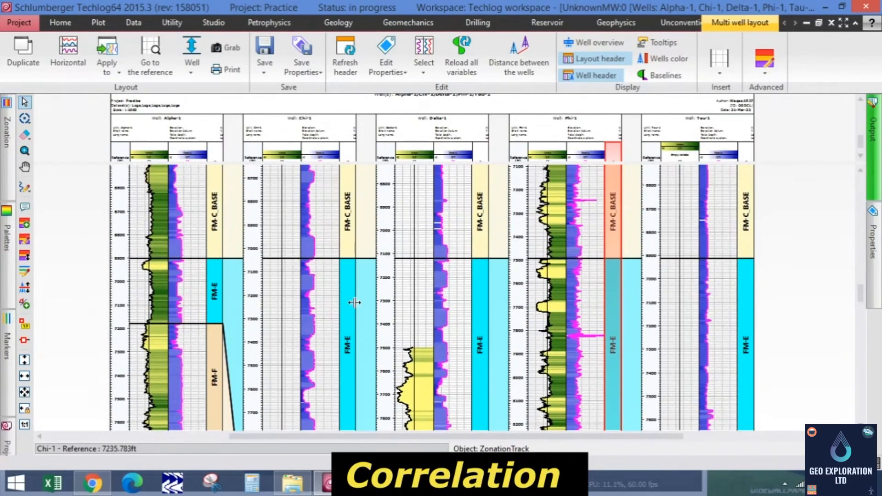
{"action": "scroll", "coordinate": [354, 302], "scroll_direction": "down", "scroll_amount": 1}
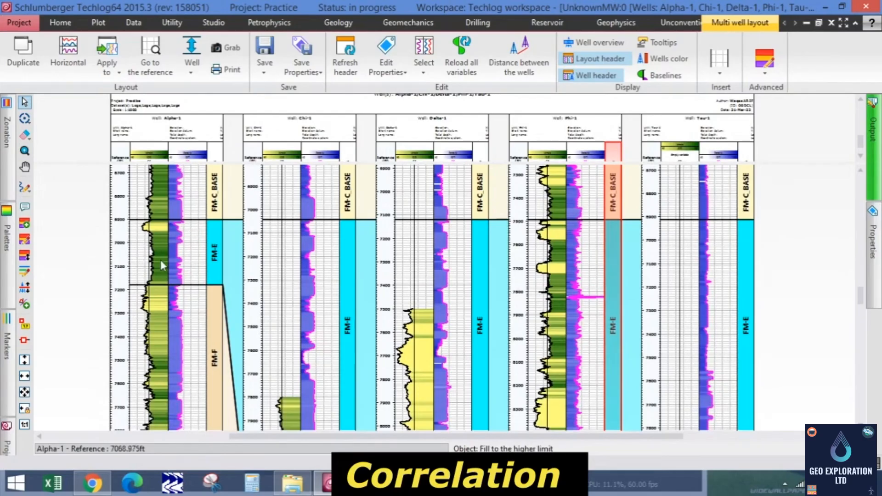
{"action": "scroll", "coordinate": [226, 240], "scroll_direction": "down", "scroll_amount": 3}
{"action": "scroll", "coordinate": [226, 239], "scroll_direction": "up", "scroll_amount": 2}
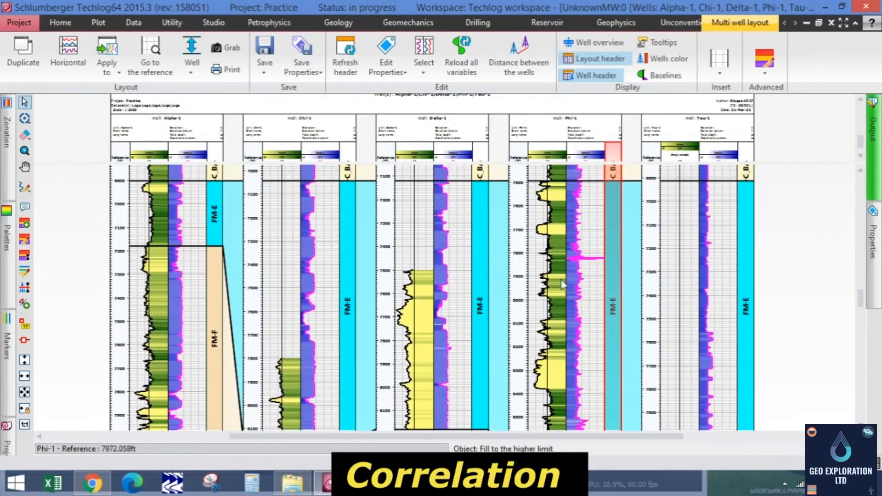
{"action": "scroll", "coordinate": [344, 260], "scroll_direction": "down", "scroll_amount": 10}
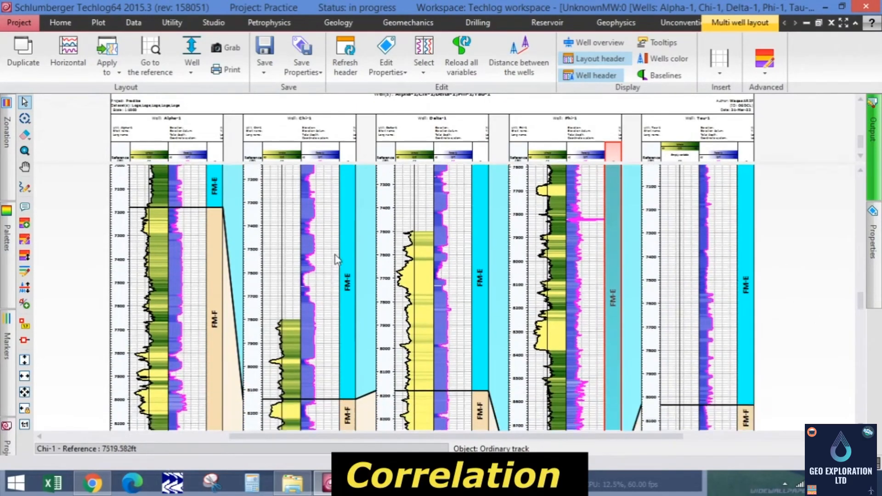
{"action": "scroll", "coordinate": [345, 259], "scroll_direction": "down", "scroll_amount": 3}
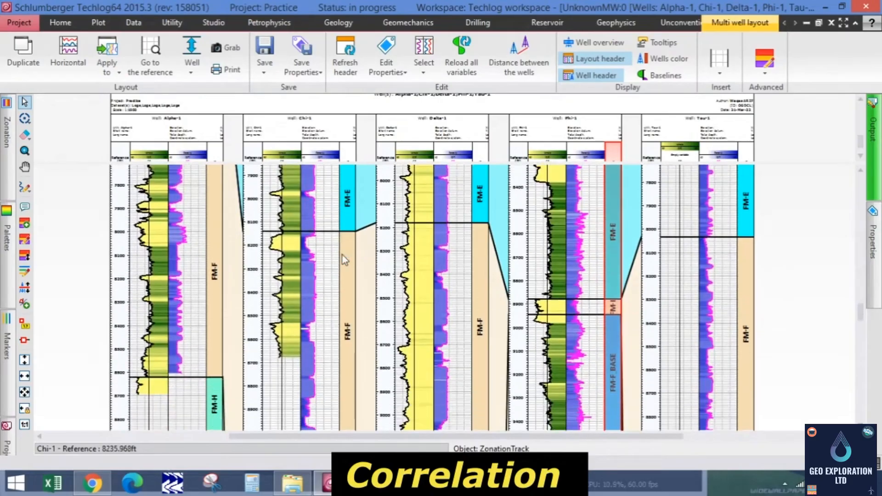
{"action": "scroll", "coordinate": [351, 289], "scroll_direction": "up", "scroll_amount": 2}
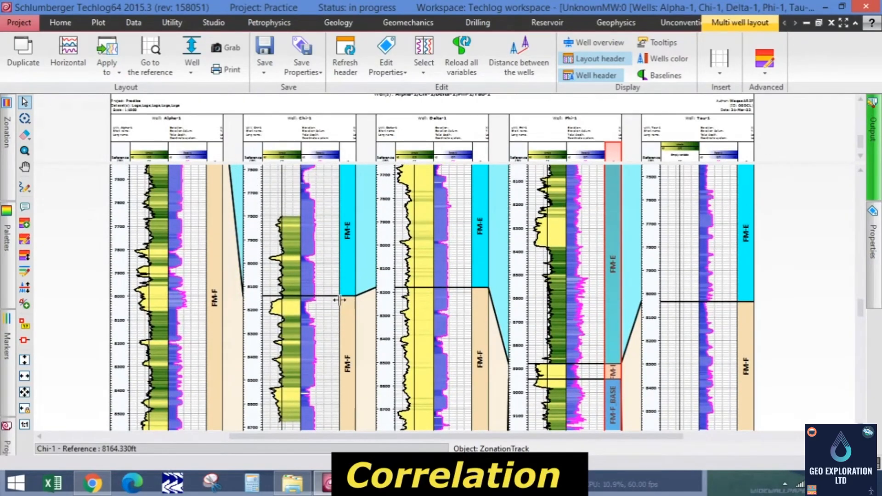
Step: Align all wells on the top of zone FM-F, using Chi-1's zonation track as the reference
{"action": "left_click", "coordinate": [351, 317]}
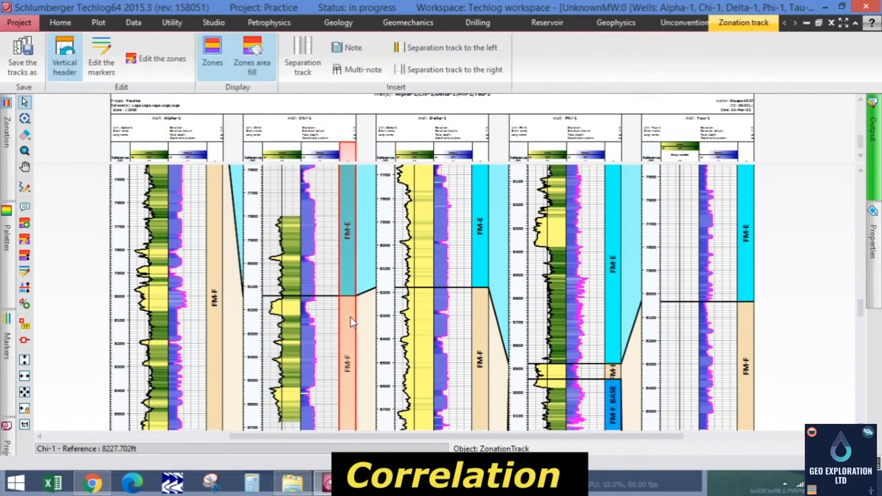
{"action": "right_click", "coordinate": [351, 318]}
{"action": "left_click", "coordinate": [389, 433]}
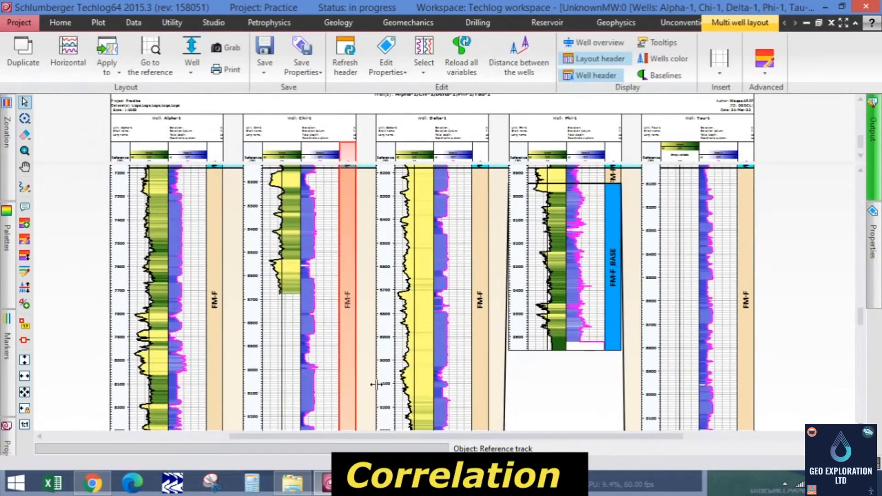
{"action": "scroll", "coordinate": [374, 384], "scroll_direction": "up", "scroll_amount": 4}
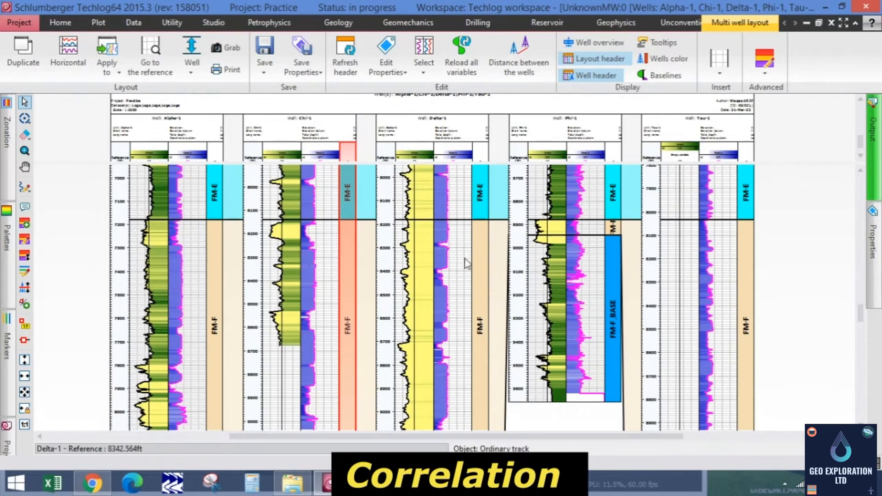
{"action": "mouse_move", "coordinate": [865, 315]}
{"action": "left_mouse_down"}
{"action": "mouse_move", "coordinate": [866, 404]}
{"action": "mouse_move", "coordinate": [861, 255]}
{"action": "mouse_move", "coordinate": [857, 318]}
{"action": "left_mouse_up"}
{"action": "scroll", "coordinate": [543, 341], "scroll_direction": "up", "scroll_amount": 1}
{"action": "scroll", "coordinate": [543, 341], "scroll_direction": "up", "scroll_amount": 4}
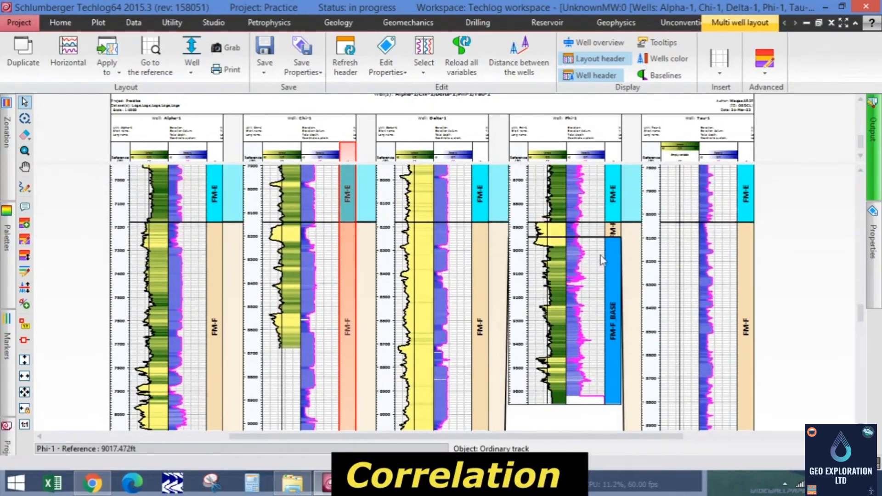
Step: Move well Phi-1 two places earlier in the layout so it sits between Alpha-1 and Chi-1
{"action": "left_click", "coordinate": [611, 129]}
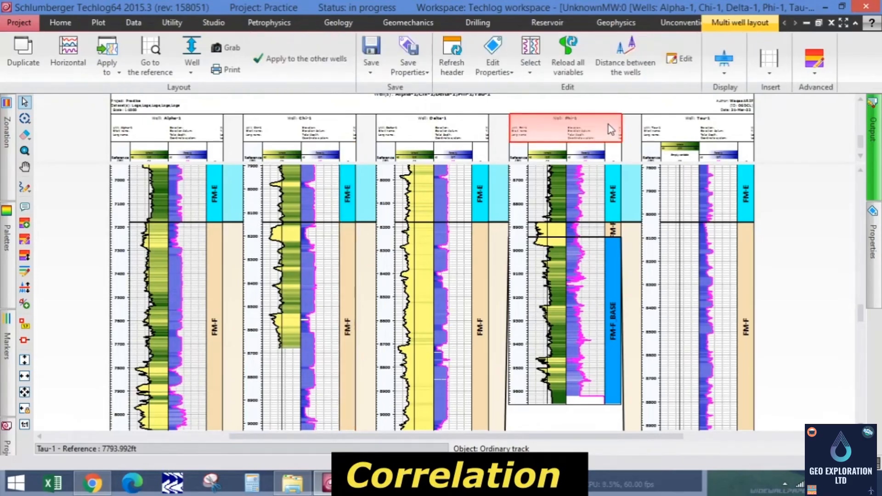
{"action": "key", "text": "Left"}
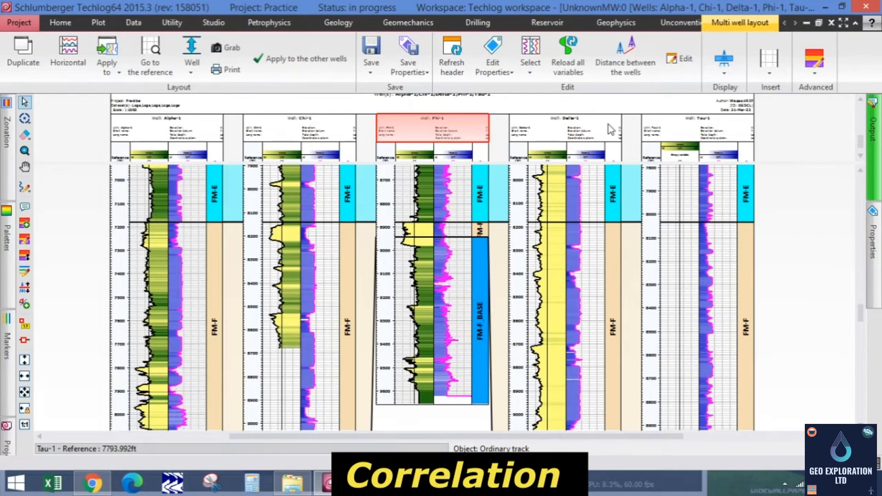
{"action": "key", "text": "Left"}
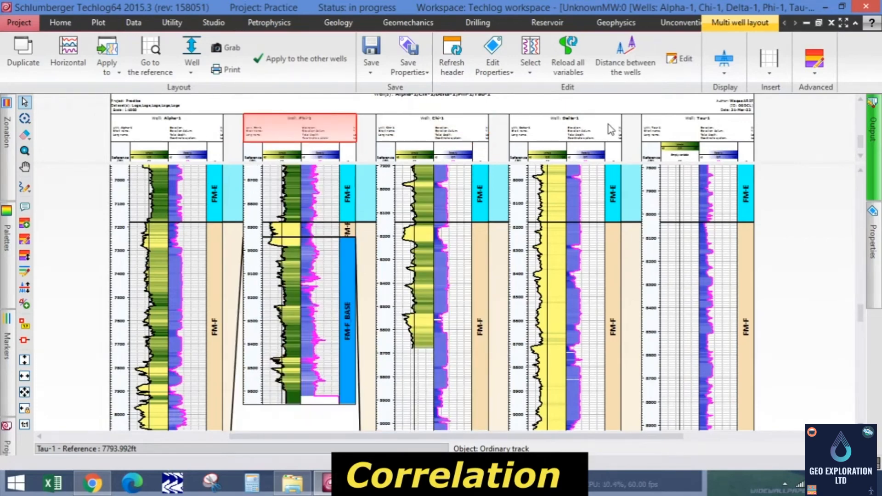
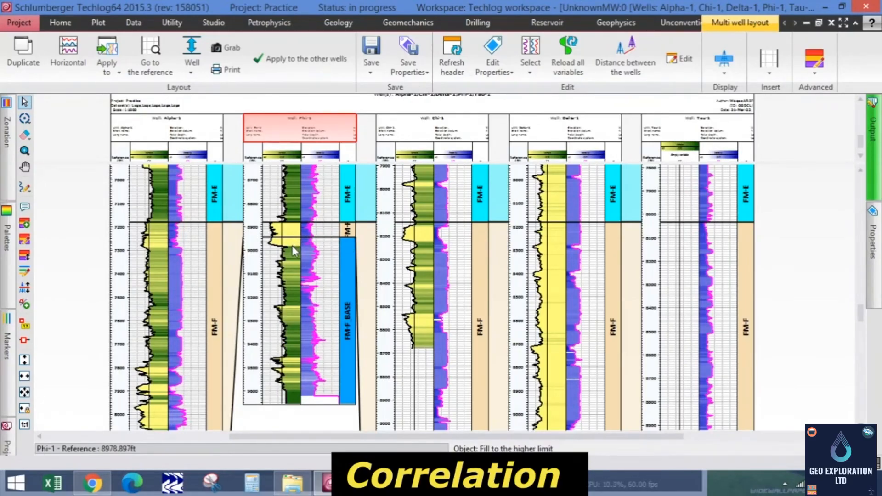
Step: Activate the interactive zone boundary editing tool and lower Phi-1's FM-F/FM-F_BASE boundary to the base of the yellow low-GR interval
{"action": "left_click", "coordinate": [13, 262]}
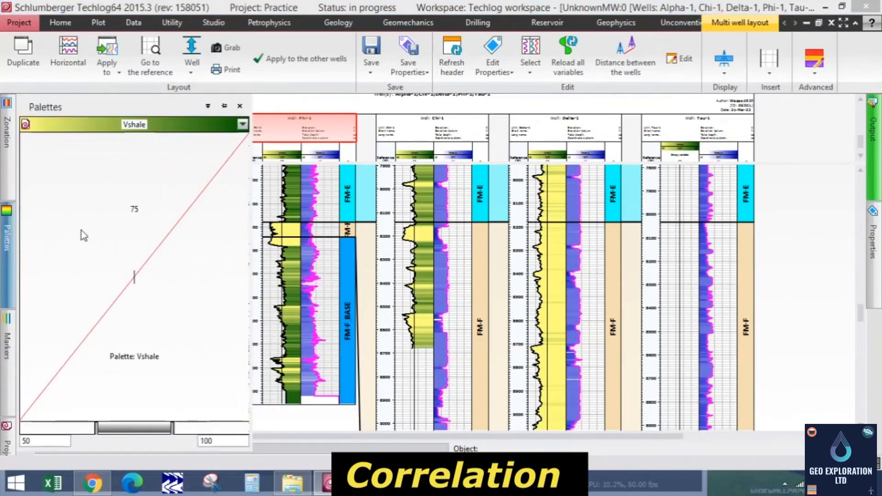
{"action": "left_click", "coordinate": [273, 101]}
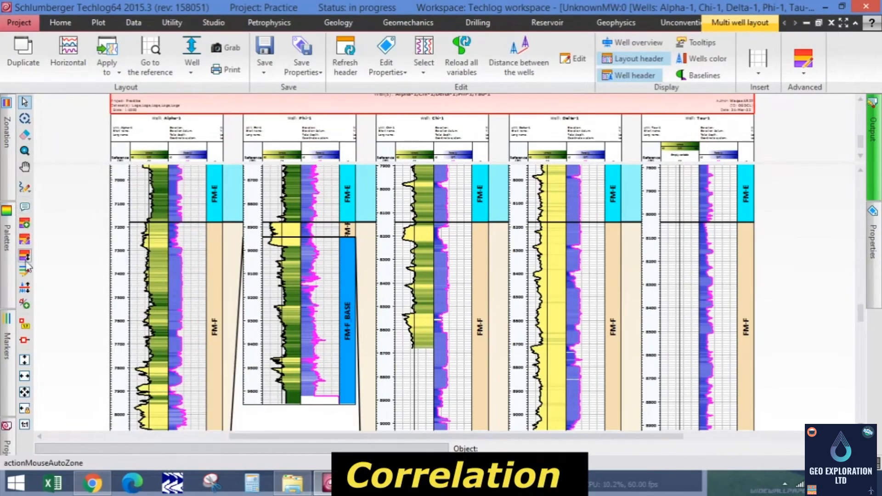
{"action": "left_click", "coordinate": [26, 257]}
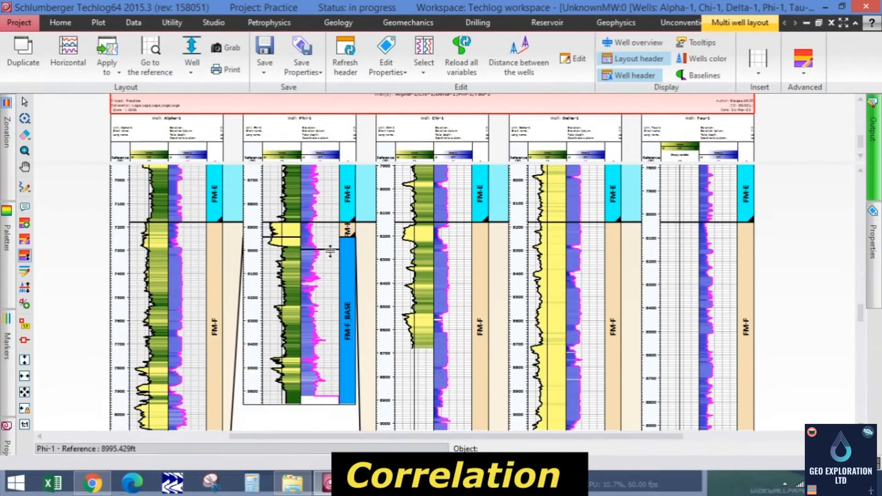
{"action": "left_click", "coordinate": [327, 245]}
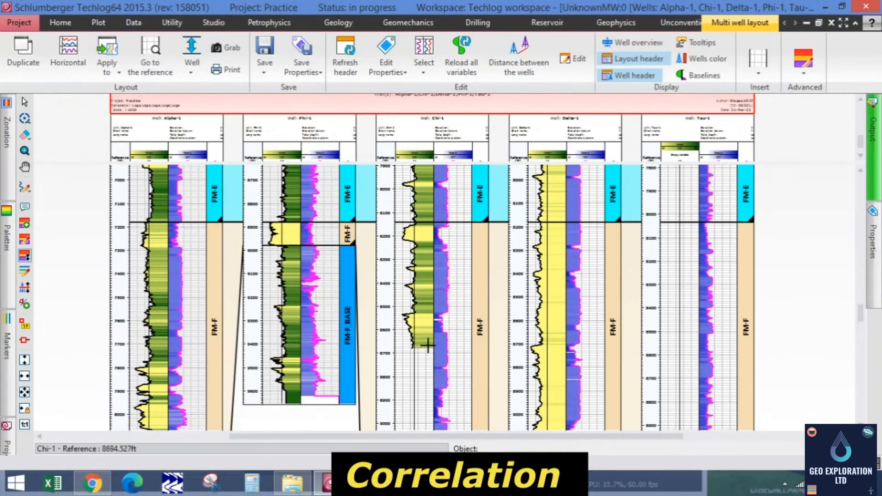
Step: Review the zone boundaries across the reordered wells, from Alpha-1's FM-H up to FM-C_BASE
{"action": "scroll", "coordinate": [363, 363], "scroll_direction": "down", "scroll_amount": 3}
{"action": "scroll", "coordinate": [360, 300], "scroll_direction": "down", "scroll_amount": 3}
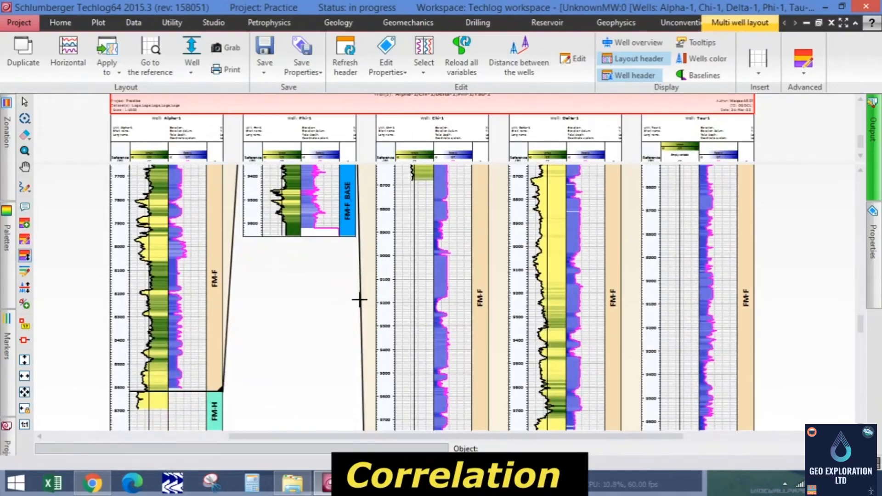
{"action": "scroll", "coordinate": [360, 299], "scroll_direction": "up", "scroll_amount": 3}
{"action": "scroll", "coordinate": [359, 299], "scroll_direction": "up", "scroll_amount": 3}
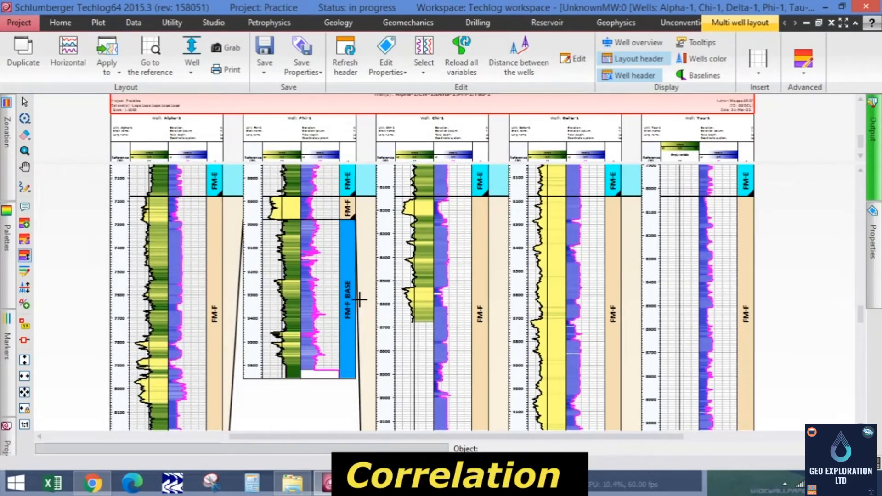
{"action": "scroll", "coordinate": [360, 299], "scroll_direction": "up", "scroll_amount": 2}
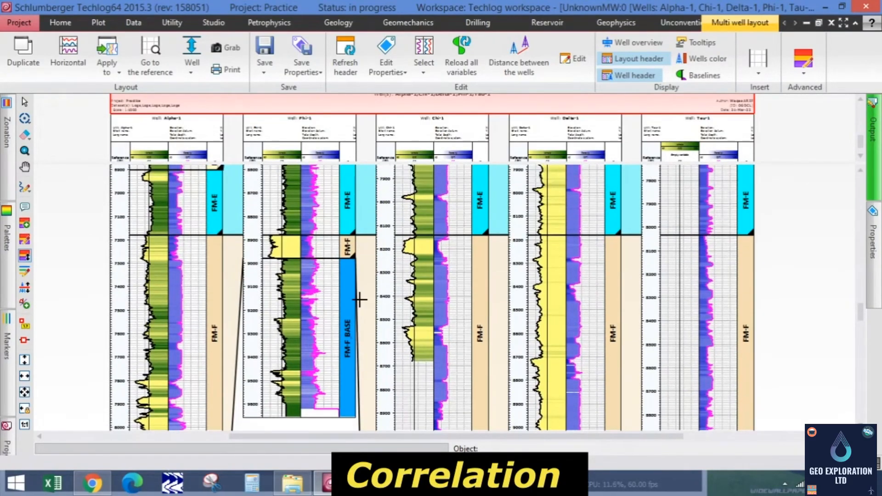
{"action": "scroll", "coordinate": [360, 299], "scroll_direction": "up", "scroll_amount": 5}
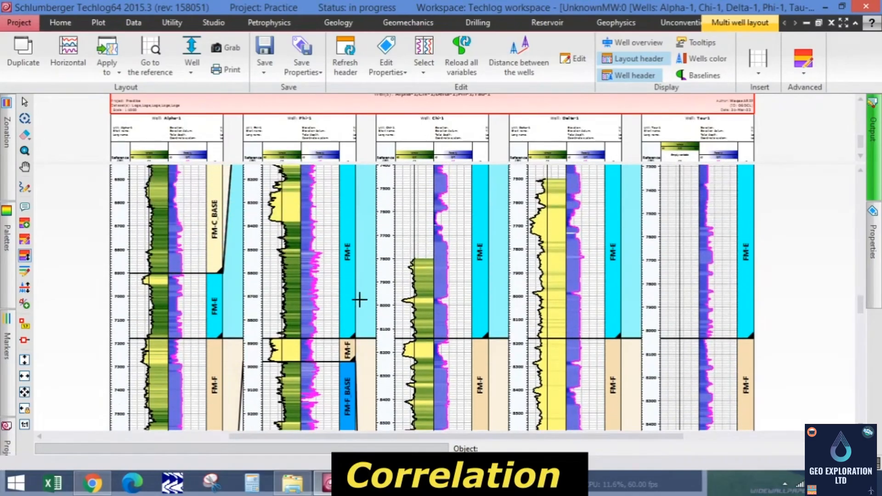
Step: Examine the FM-E, FM-F and FM-F_BASE intervals across the wells, down to the bottom of Phi-1
{"action": "scroll", "coordinate": [359, 300], "scroll_direction": "up", "scroll_amount": 1}
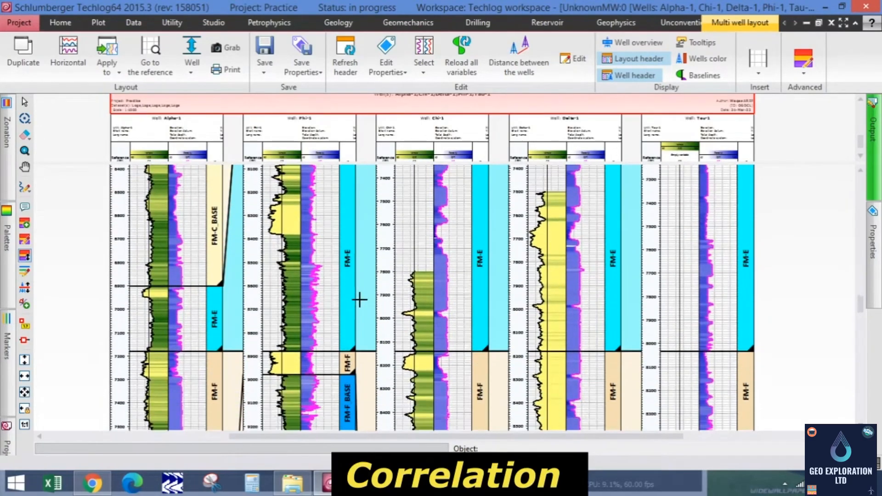
{"action": "scroll", "coordinate": [359, 300], "scroll_direction": "down", "scroll_amount": 6}
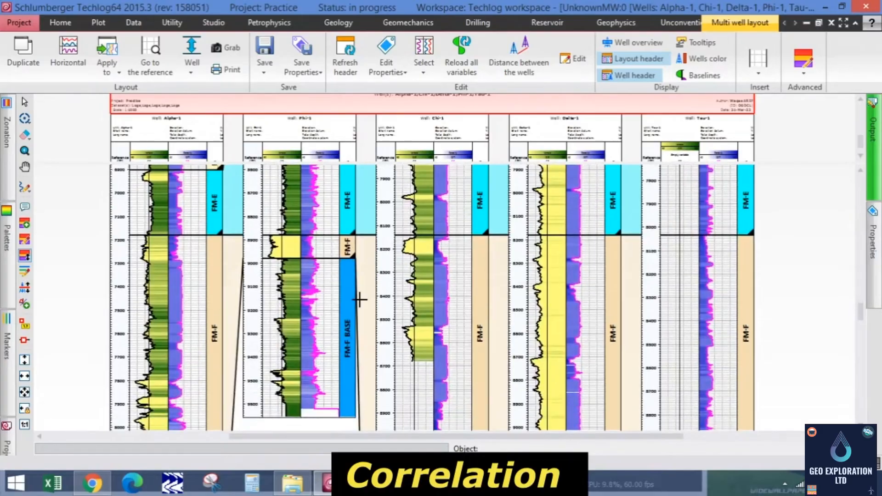
{"action": "scroll", "coordinate": [360, 299], "scroll_direction": "down", "scroll_amount": 1}
{"action": "scroll", "coordinate": [334, 350], "scroll_direction": "down", "scroll_amount": 2}
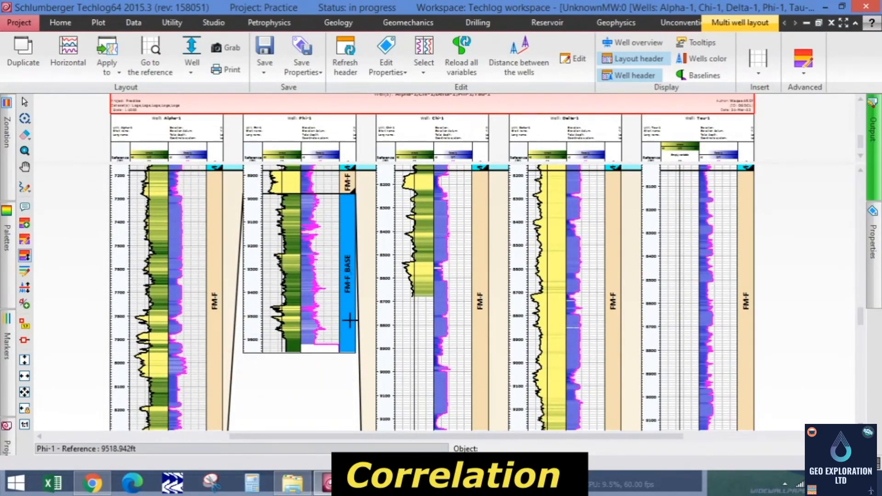
{"action": "scroll", "coordinate": [326, 342], "scroll_direction": "up", "scroll_amount": 4}
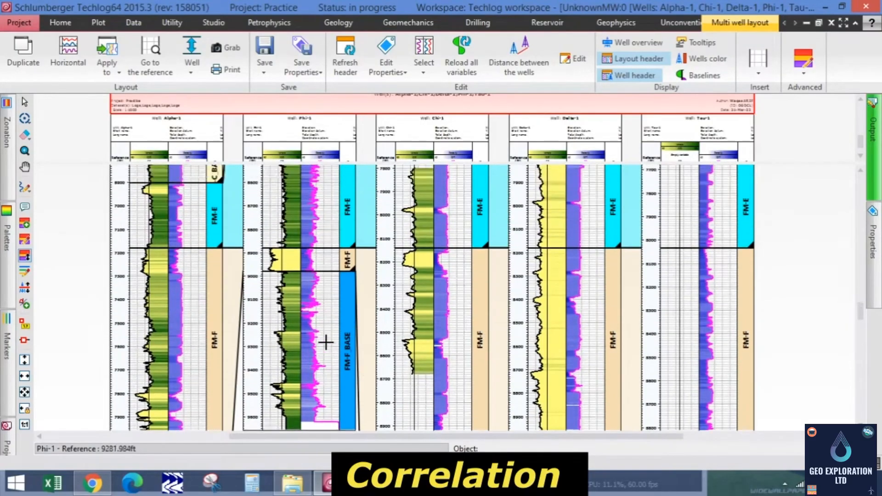
{"action": "scroll", "coordinate": [326, 342], "scroll_direction": "up", "scroll_amount": 1}
{"action": "scroll", "coordinate": [326, 342], "scroll_direction": "down", "scroll_amount": 1}
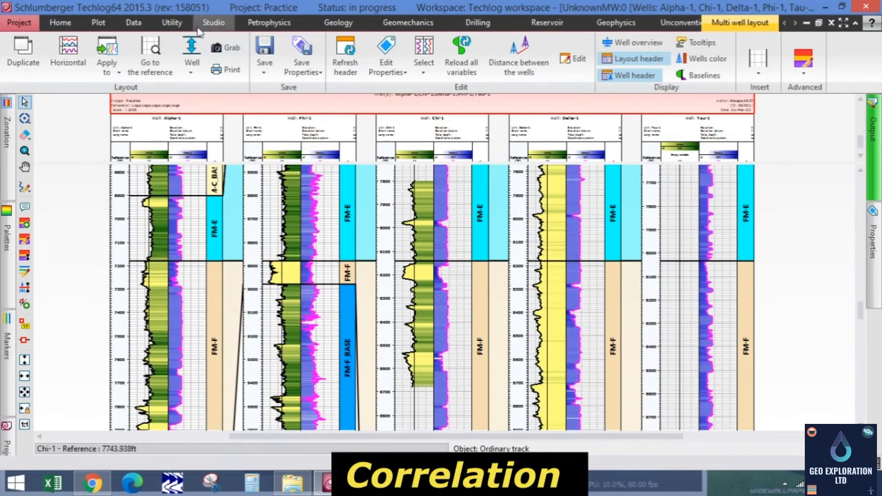
Step: Open the Zone editor and arrange it as a floating window beside the multi-well layout
{"action": "left_click", "coordinate": [171, 22]}
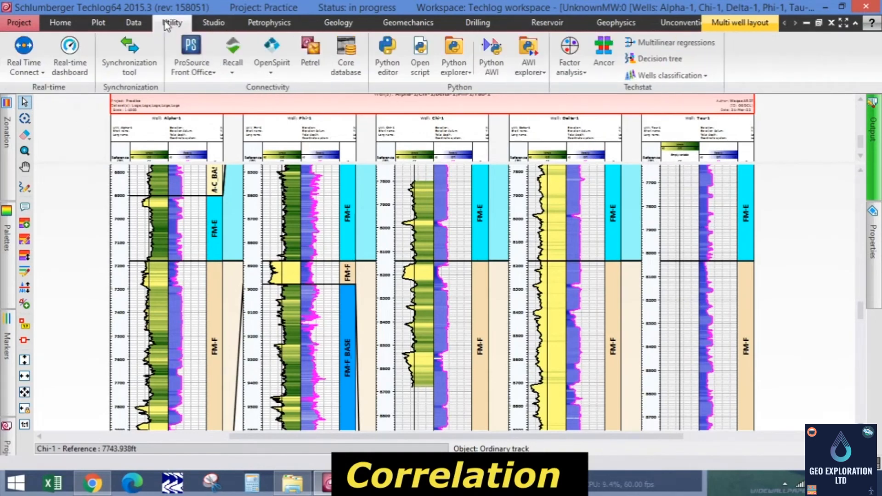
{"action": "left_click", "coordinate": [134, 23]}
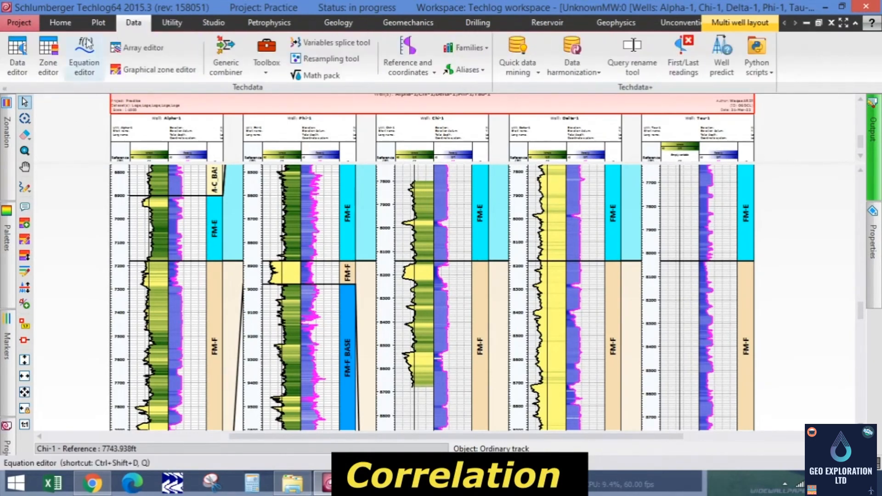
{"action": "left_click", "coordinate": [48, 54]}
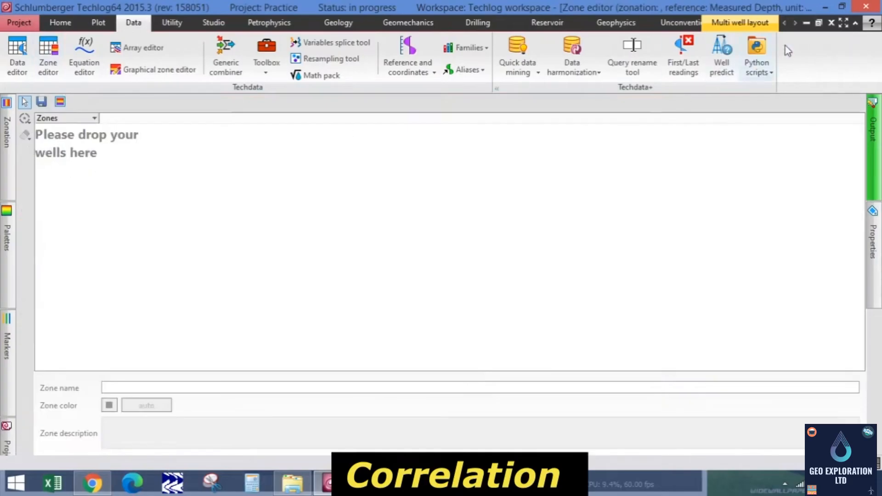
{"action": "left_click", "coordinate": [818, 23]}
{"action": "left_click_drag", "start_coordinate": [465, 105], "coordinate": [518, 120]}
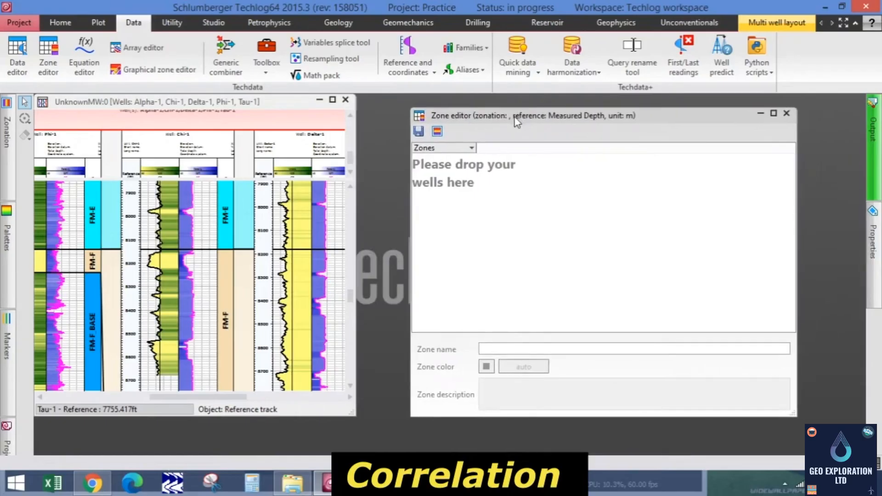
Step: Keep the project browser docked open and load well Chi-1 into the Zone editor
{"action": "left_click", "coordinate": [4, 146]}
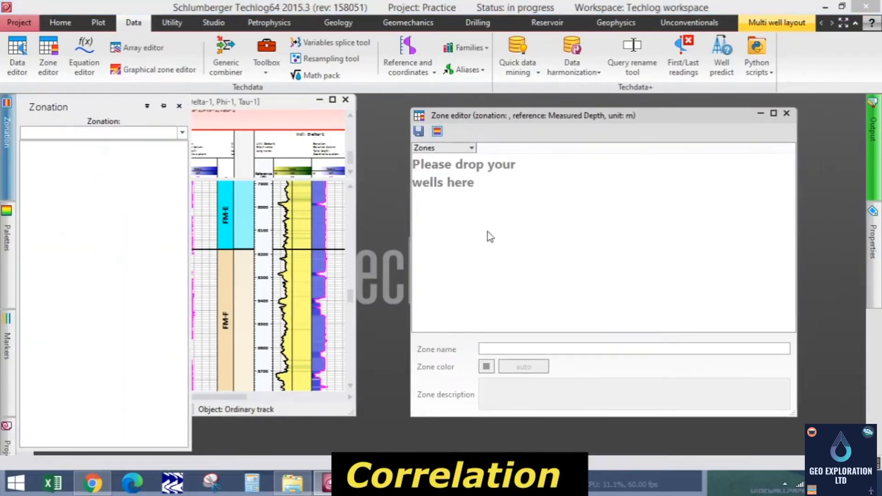
{"action": "left_click", "coordinate": [548, 228]}
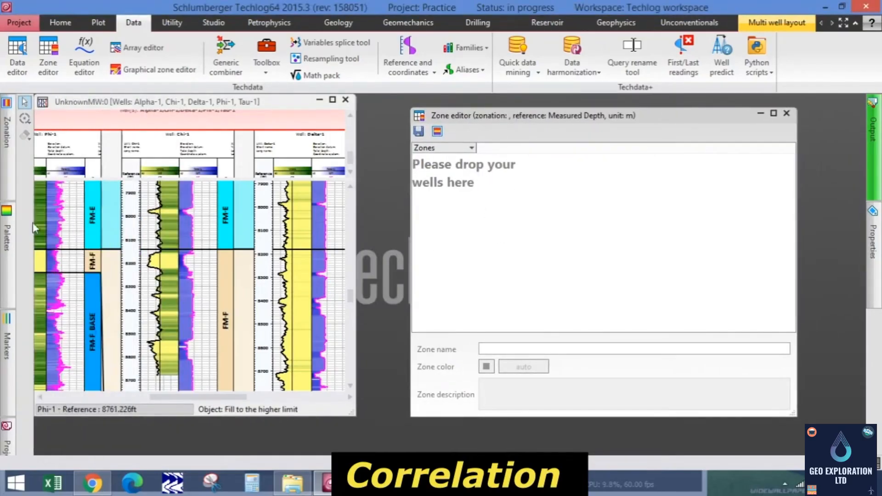
{"action": "left_click", "coordinate": [6, 445]}
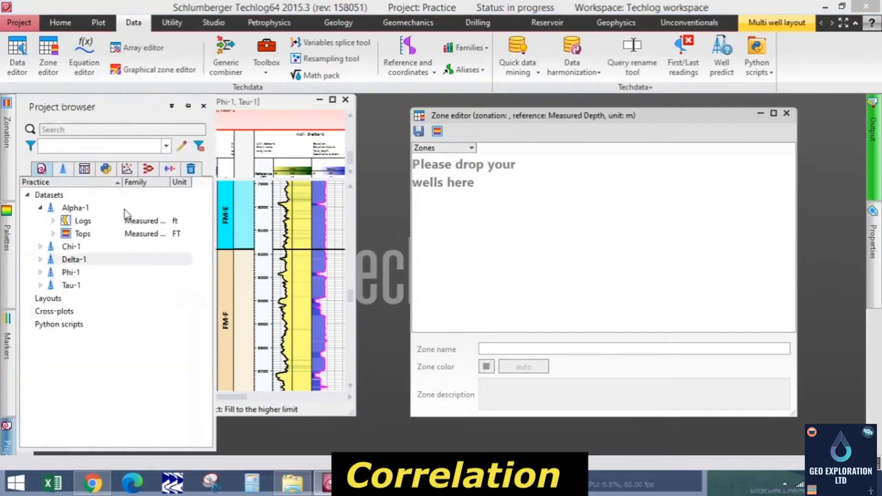
{"action": "left_click", "coordinate": [187, 102]}
{"action": "left_click_drag", "start_coordinate": [200, 246], "coordinate": [161, 241]}
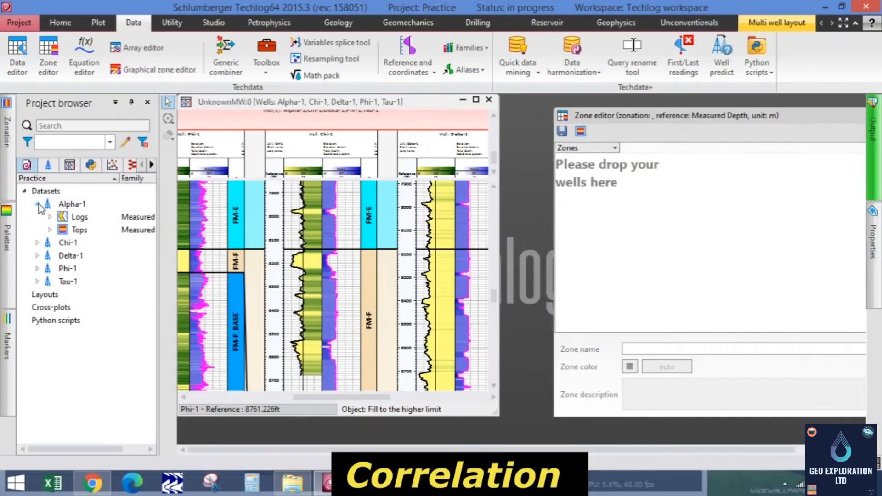
{"action": "double_click", "coordinate": [78, 203]}
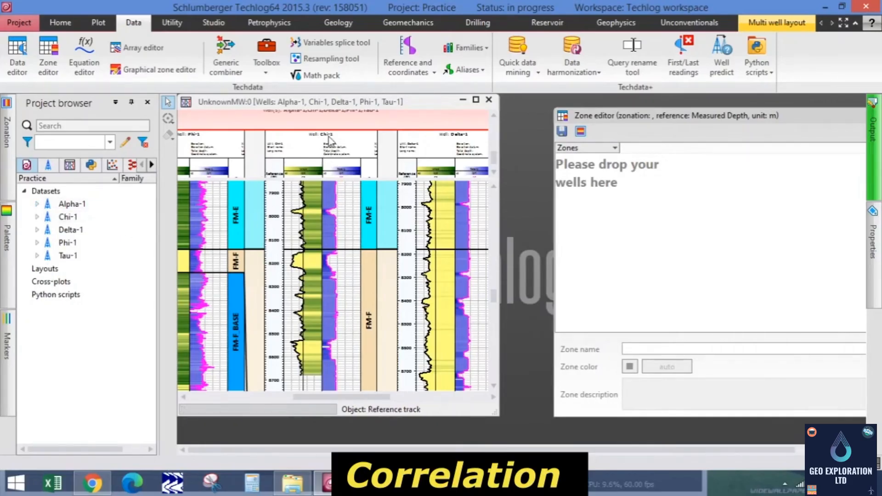
{"action": "double_click", "coordinate": [66, 217]}
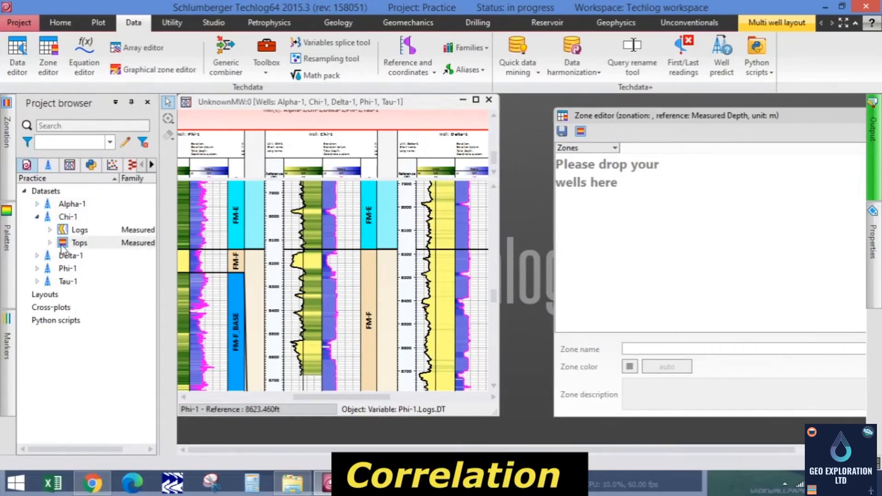
{"action": "left_click_drag", "start_coordinate": [66, 217], "coordinate": [645, 241]}
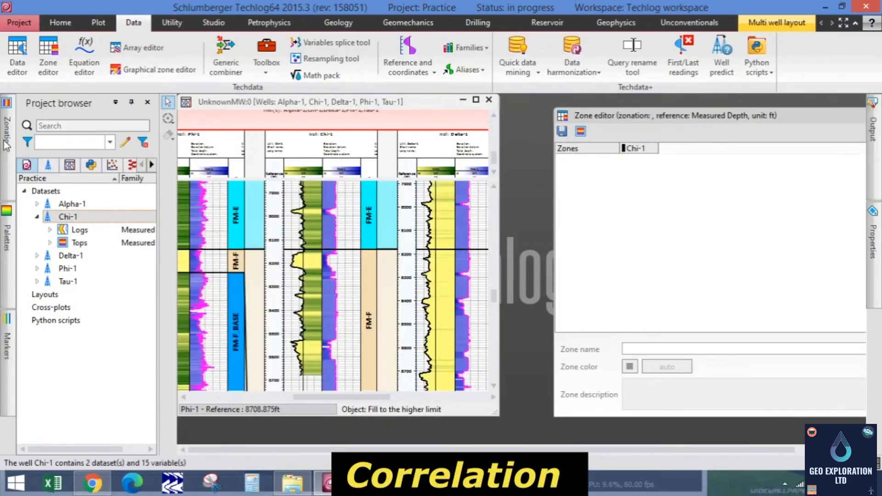
Step: Load the Tops zonation and display all its zones in the Zone editor, from FM-C to FM-F_BASE
{"action": "left_click", "coordinate": [6, 132]}
{"action": "left_click", "coordinate": [83, 134]}
{"action": "left_click", "coordinate": [51, 156]}
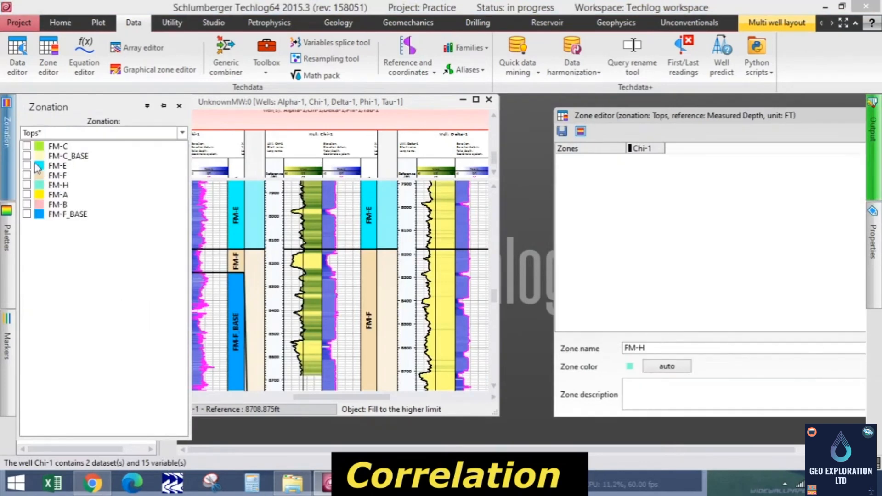
{"action": "left_click", "coordinate": [26, 146]}
{"action": "left_click", "coordinate": [27, 156]}
{"action": "left_click", "coordinate": [27, 165]}
{"action": "left_click", "coordinate": [27, 185]}
{"action": "left_click", "coordinate": [26, 175]}
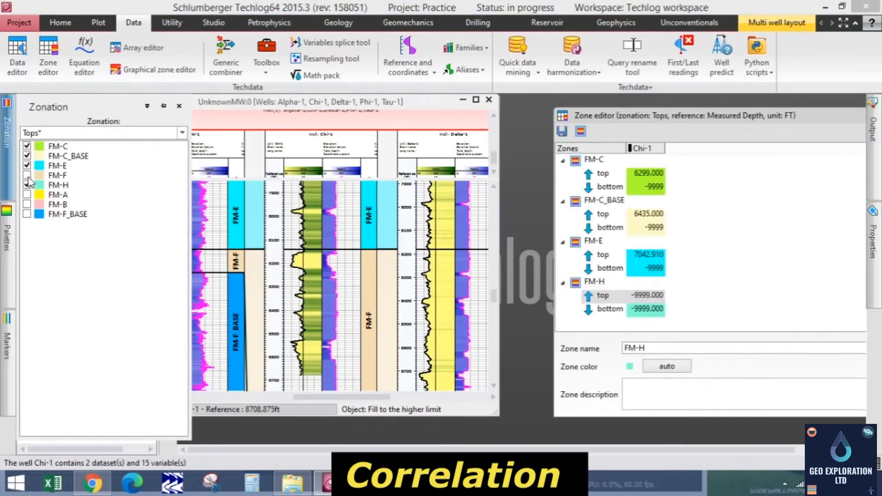
{"action": "left_click", "coordinate": [27, 195]}
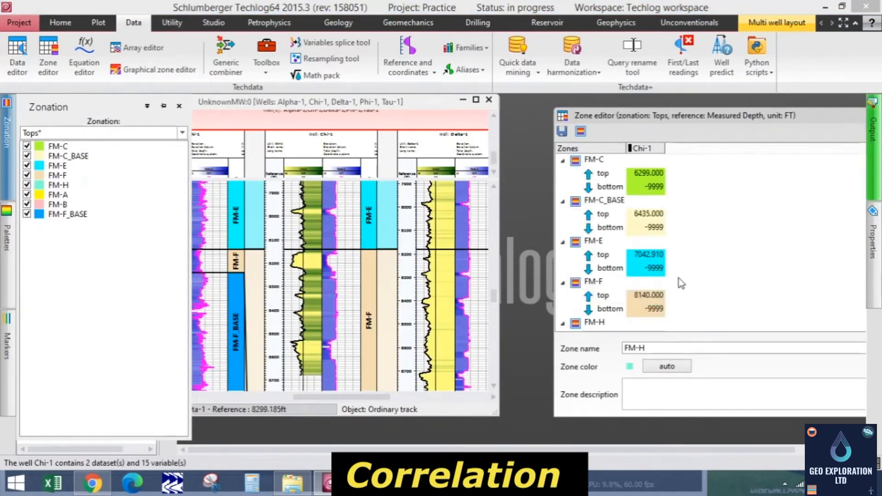
Step: Review the top and bottom depths of Chi-1's zones in the Zone editor
{"action": "scroll", "coordinate": [765, 267], "scroll_direction": "down", "scroll_amount": 3}
{"action": "scroll", "coordinate": [765, 271], "scroll_direction": "down", "scroll_amount": 1}
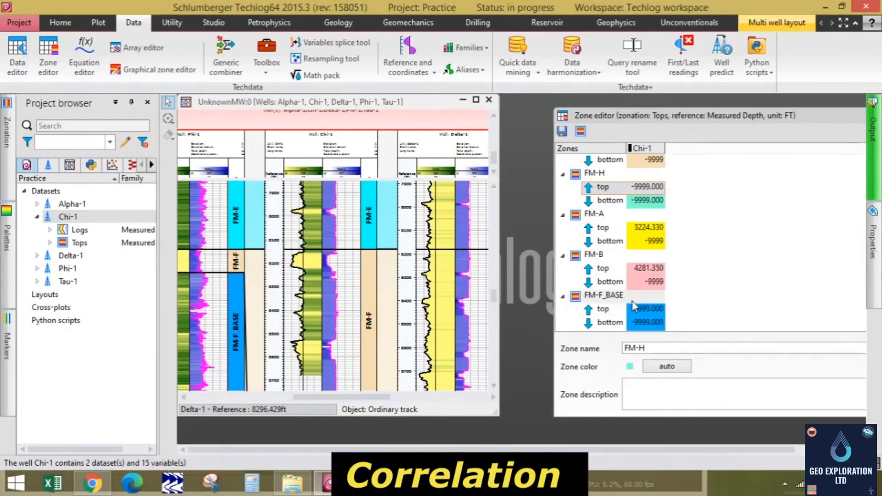
{"action": "scroll", "coordinate": [633, 307], "scroll_direction": "up", "scroll_amount": 4}
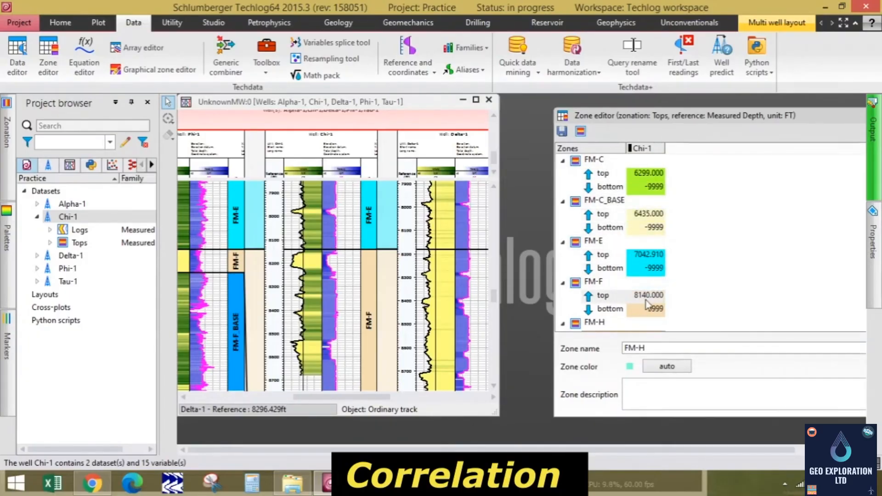
{"action": "scroll", "coordinate": [647, 304], "scroll_direction": "down", "scroll_amount": 1}
{"action": "scroll", "coordinate": [648, 304], "scroll_direction": "down", "scroll_amount": 2}
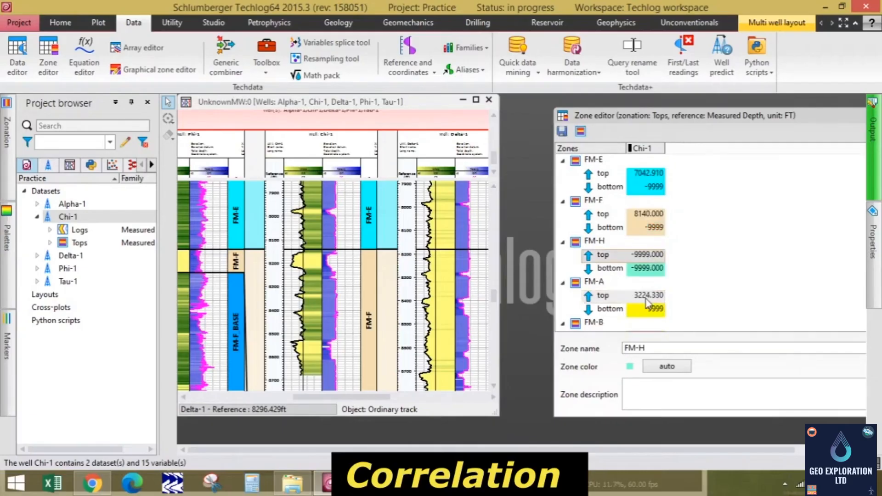
{"action": "scroll", "coordinate": [647, 304], "scroll_direction": "down", "scroll_amount": 1}
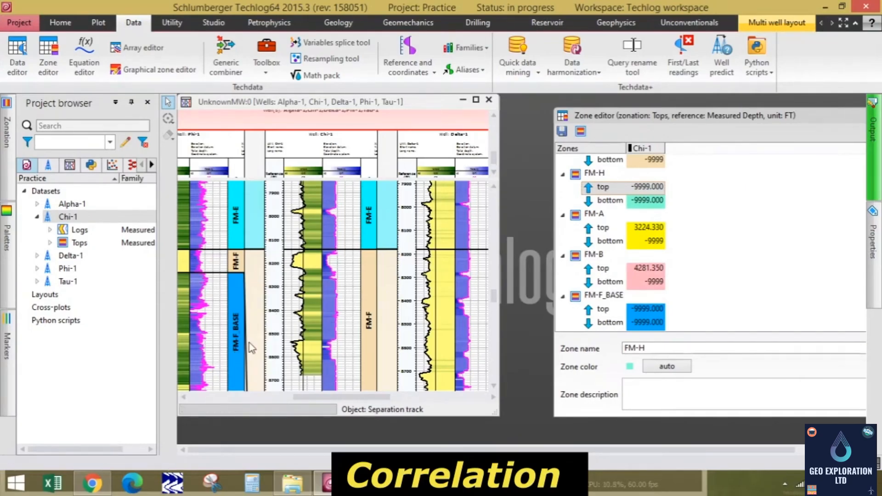
{"action": "left_click", "coordinate": [610, 301]}
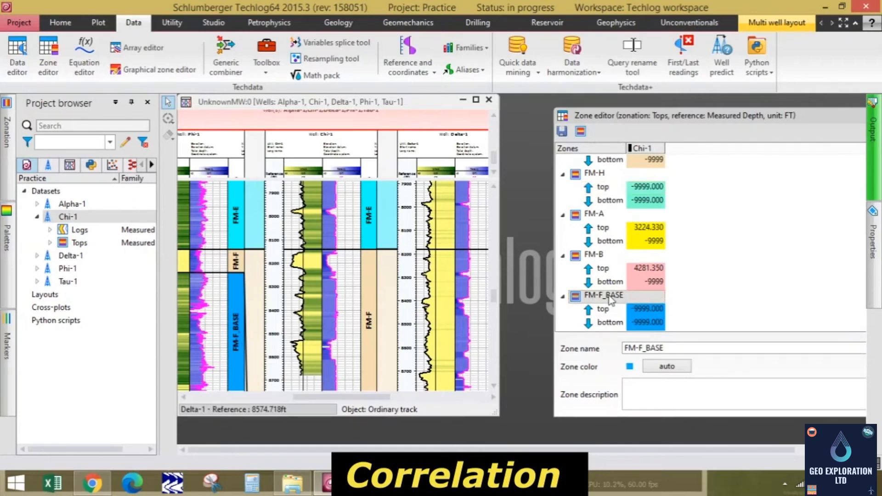
{"action": "right_click", "coordinate": [610, 301]}
{"action": "mouse_move", "coordinate": [662, 367]}
{"action": "left_click", "coordinate": [644, 304]}
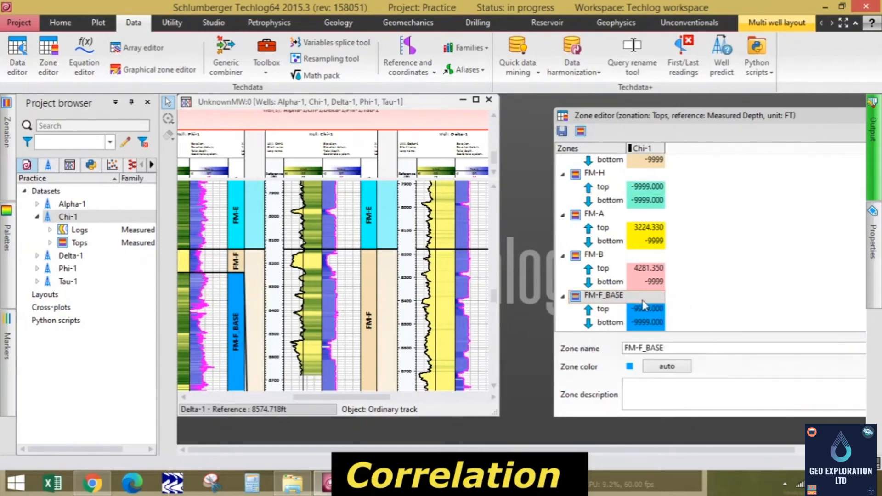
{"action": "right_click", "coordinate": [611, 303]}
{"action": "double_click", "coordinate": [575, 299]}
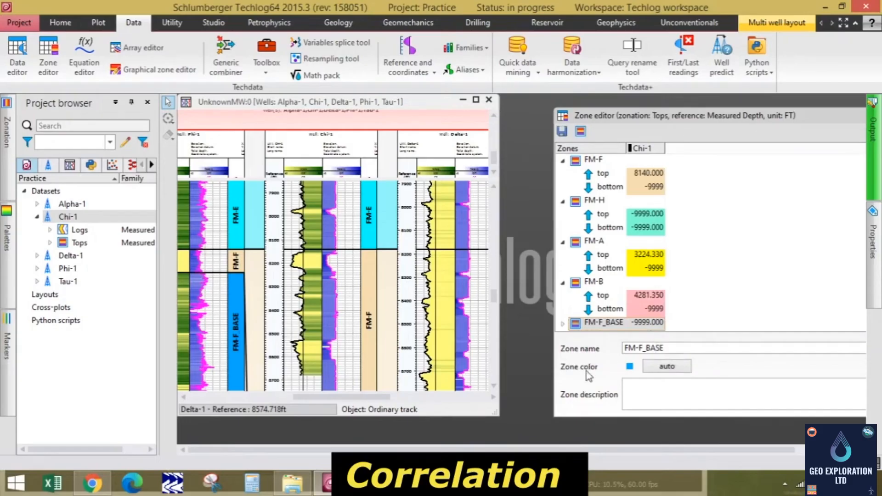
{"action": "right_click", "coordinate": [578, 327]}
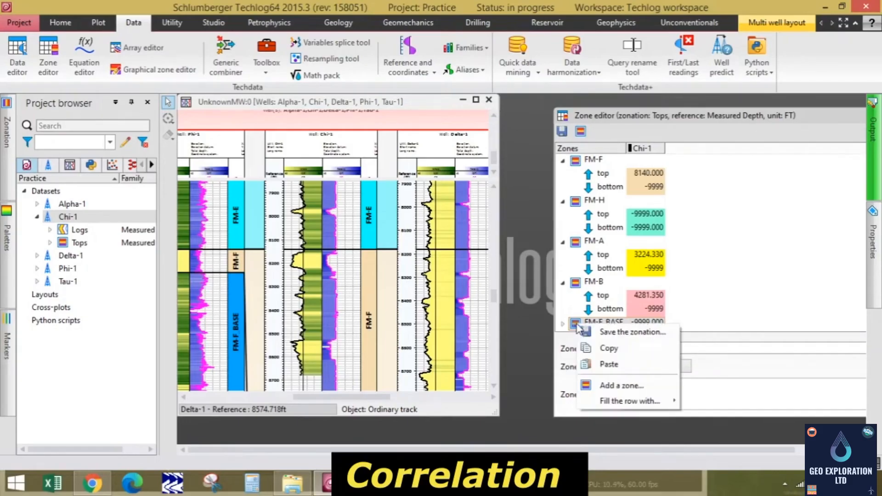
{"action": "mouse_move", "coordinate": [643, 402]}
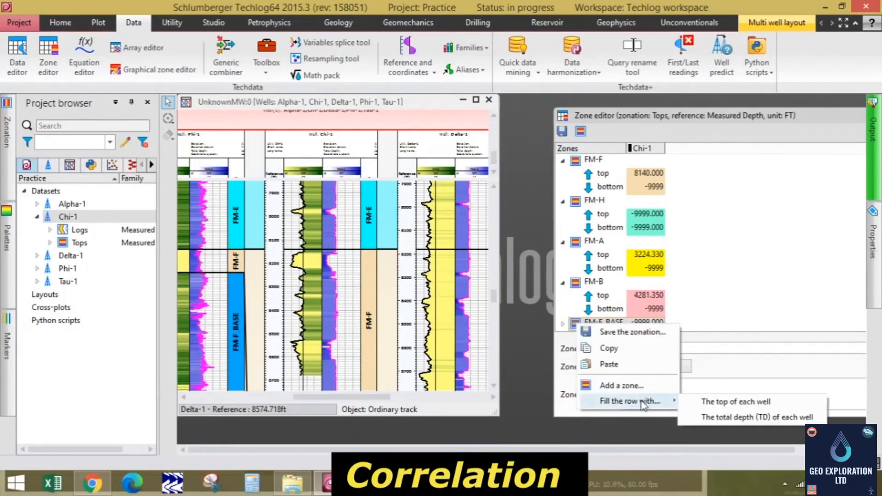
{"action": "left_click", "coordinate": [757, 297]}
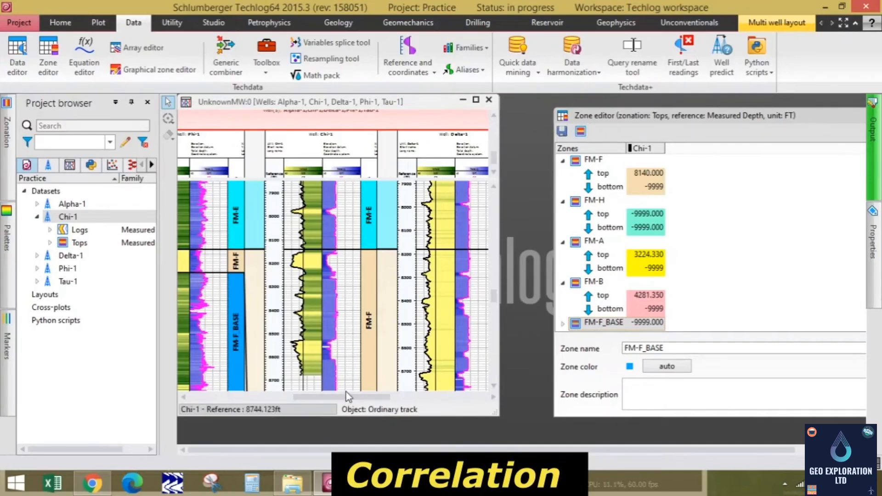
Step: Bring Phi-1 into view in the layout and add it to the Zone editor alongside Chi-1
{"action": "left_click_drag", "start_coordinate": [343, 398], "coordinate": [300, 398]}
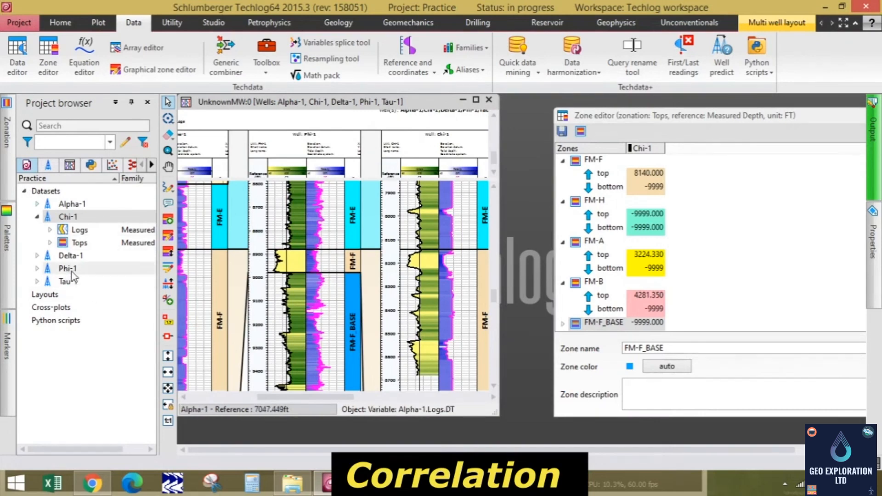
{"action": "left_click_drag", "start_coordinate": [74, 271], "coordinate": [683, 238]}
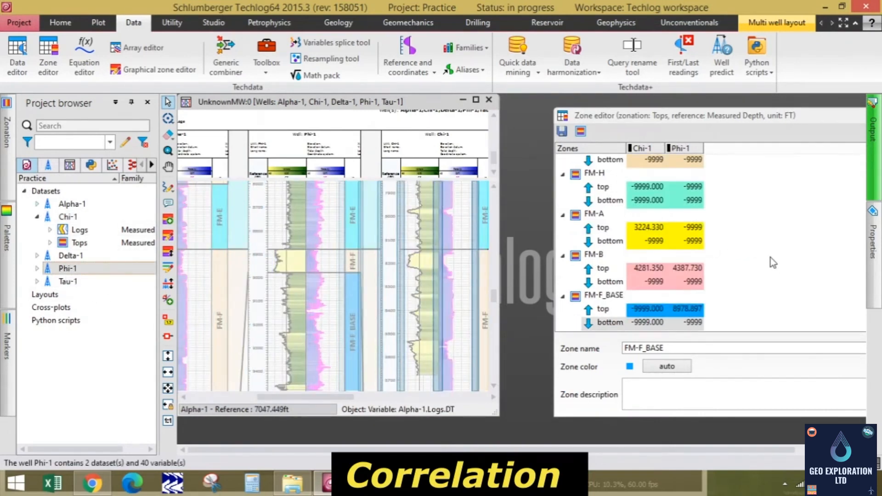
{"action": "left_click", "coordinate": [696, 313]}
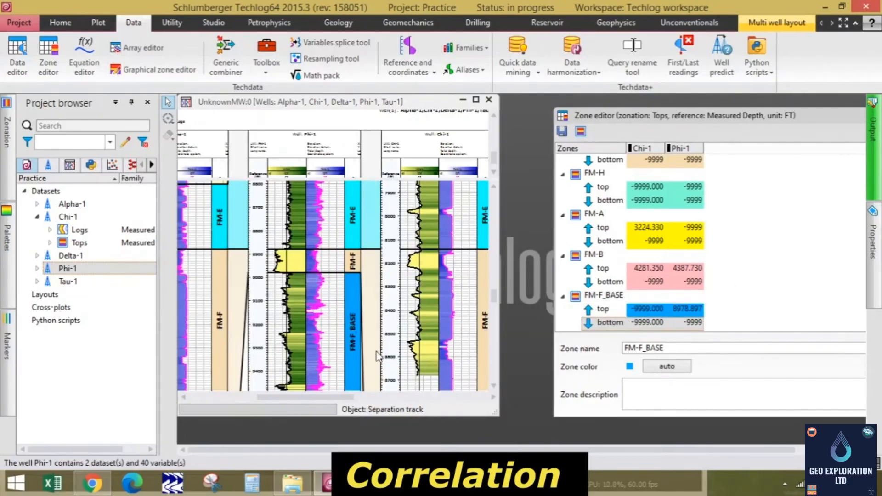
Step: Clear Phi-1's FM-F_BASE top depth in the Zone editor and save the zonation as Tops, overwriting the existing dataset
{"action": "double_click", "coordinate": [685, 310]}
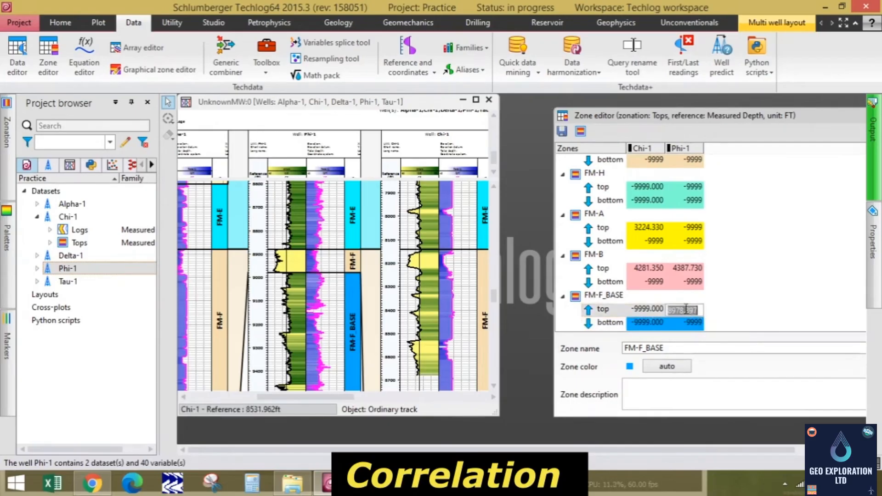
{"action": "key", "text": "BackSpace"}
{"action": "left_click", "coordinate": [752, 315]}
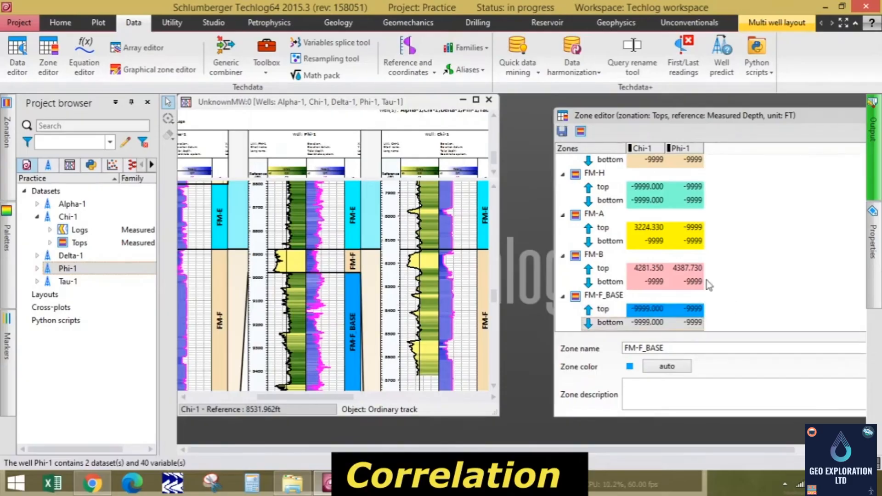
{"action": "left_click", "coordinate": [561, 131]}
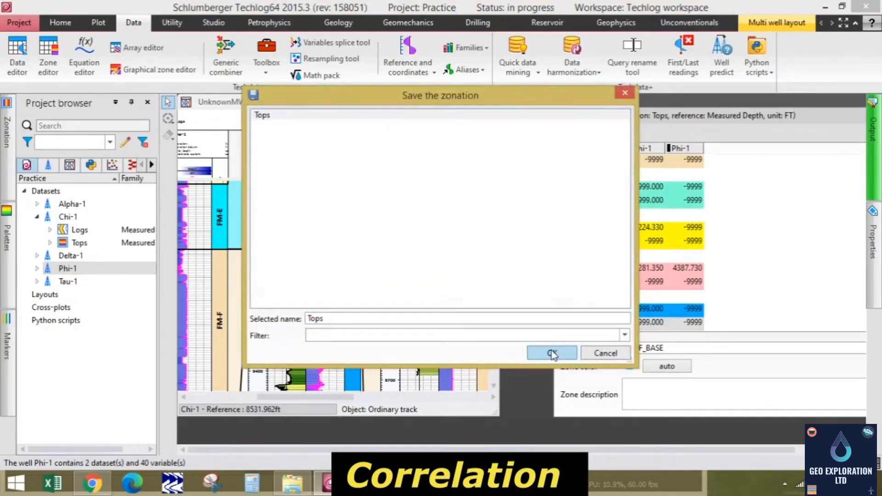
{"action": "left_click", "coordinate": [552, 352]}
{"action": "left_click", "coordinate": [412, 270]}
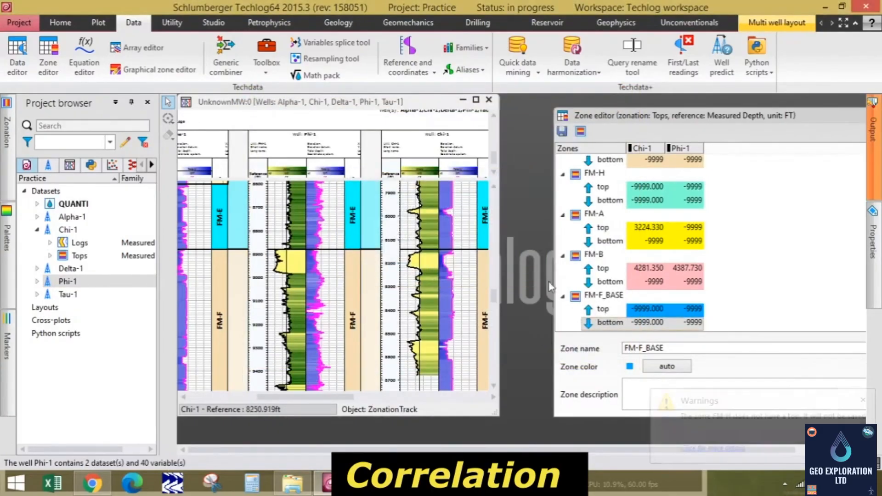
Step: Examine the FM-F and FM-E intervals in the layout and the FM-C and FM-C_BASE tops in the Zone editor
{"action": "scroll", "coordinate": [369, 316], "scroll_direction": "down", "scroll_amount": 1}
{"action": "scroll", "coordinate": [369, 316], "scroll_direction": "up", "scroll_amount": 3}
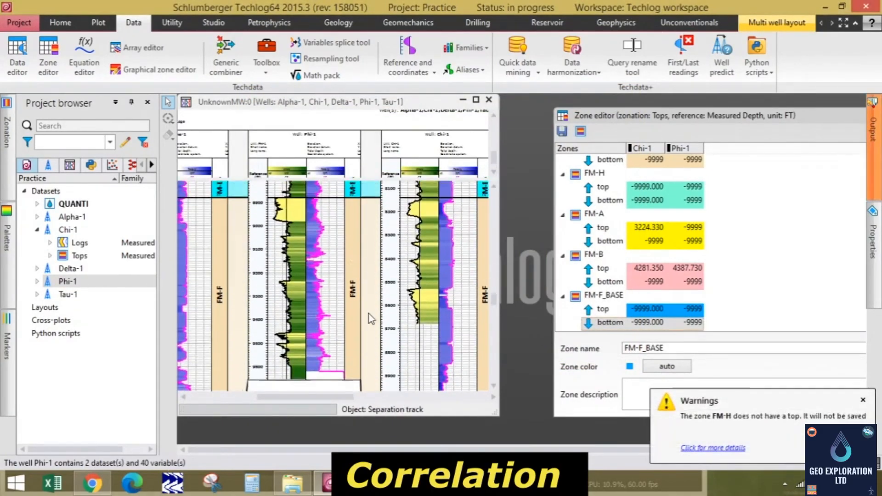
{"action": "scroll", "coordinate": [370, 324], "scroll_direction": "up", "scroll_amount": 2}
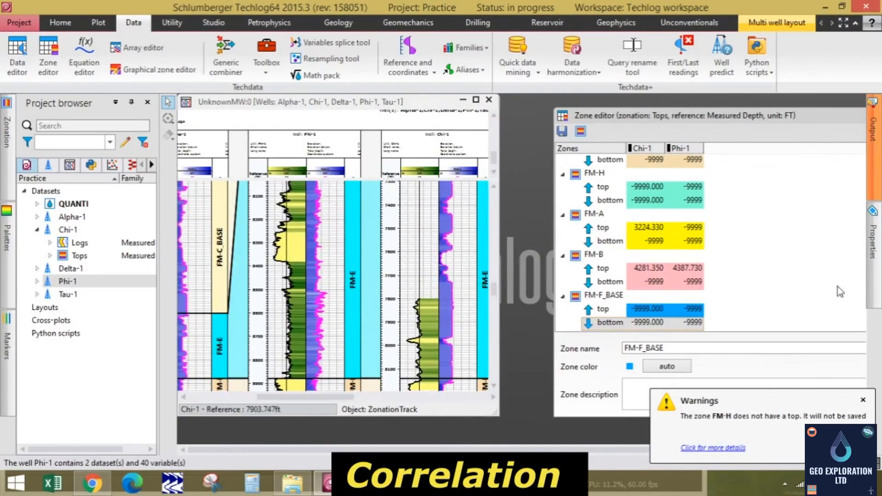
{"action": "scroll", "coordinate": [753, 276], "scroll_direction": "up", "scroll_amount": 4}
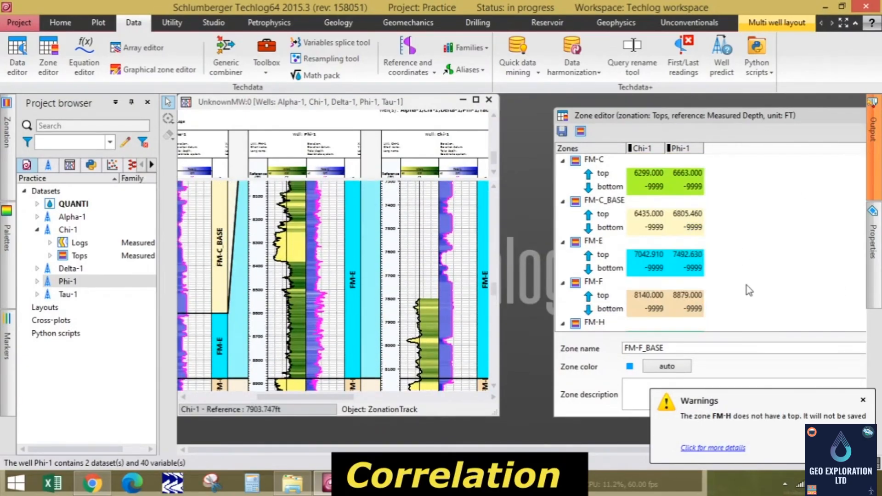
{"action": "left_click", "coordinate": [688, 176]}
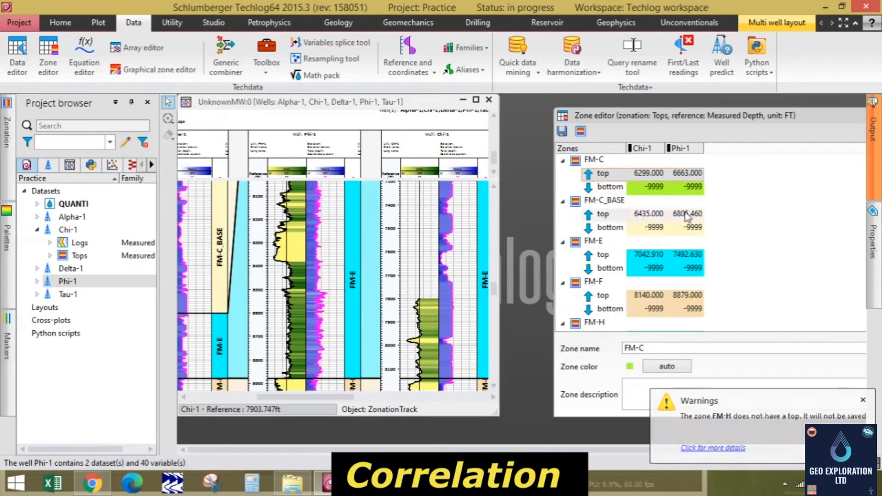
{"action": "left_click", "coordinate": [688, 216]}
{"action": "double_click", "coordinate": [651, 216]}
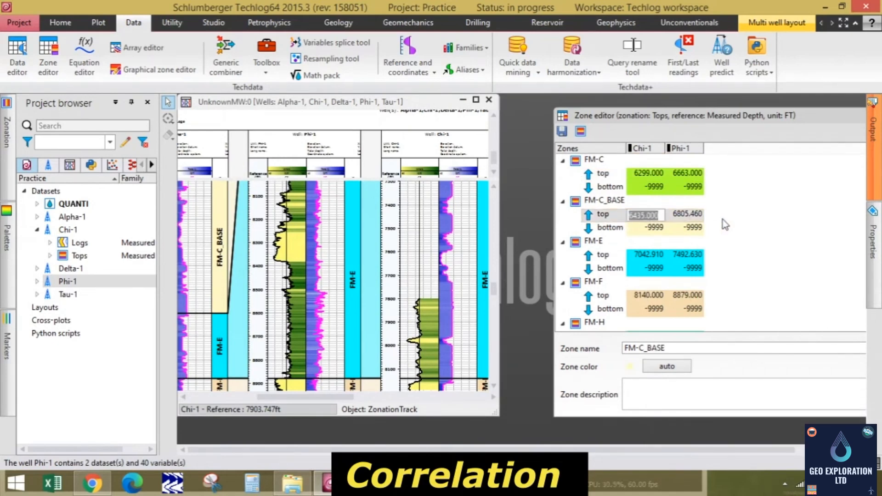
{"action": "key", "text": "Return"}
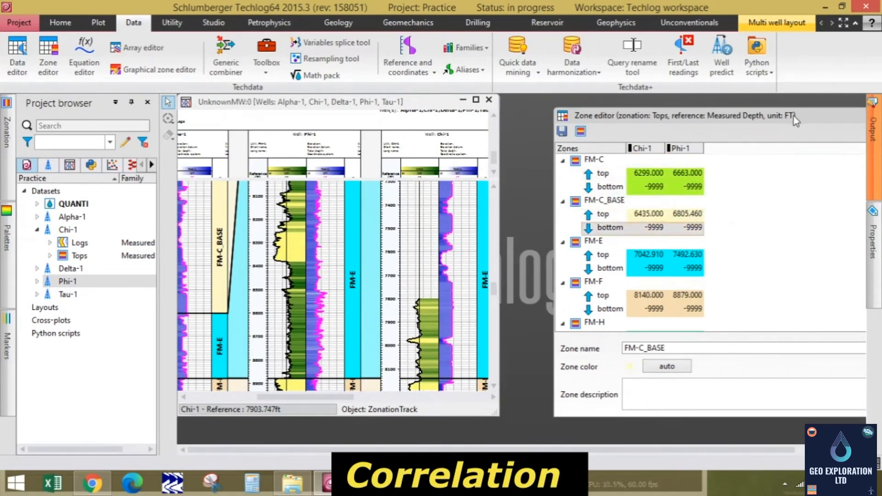
Step: Close the Zone editor, saving over the existing Tops zonation, and maximize the multi-well layout
{"action": "double_click", "coordinate": [792, 115]}
{"action": "left_click", "coordinate": [681, 139]}
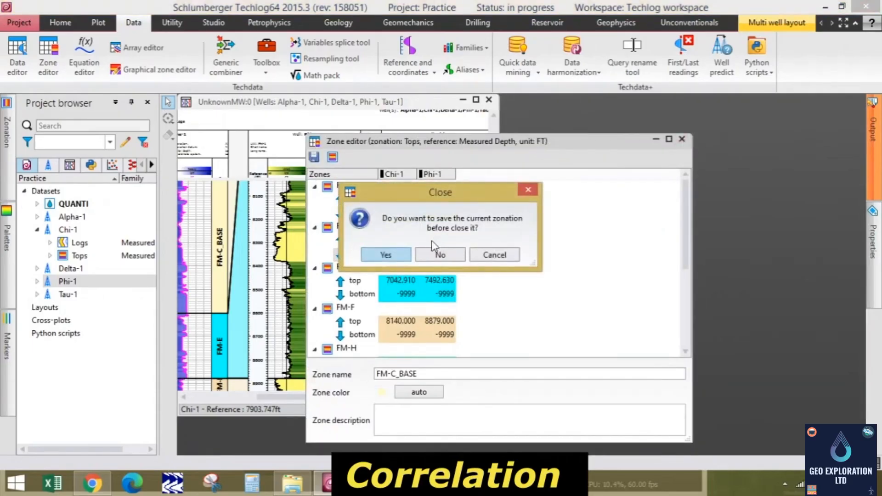
{"action": "left_click", "coordinate": [393, 259]}
{"action": "left_click", "coordinate": [550, 352]}
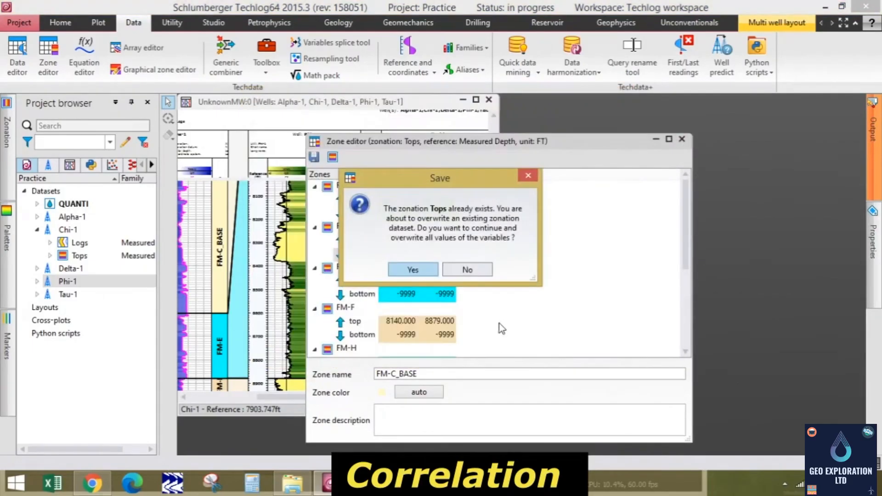
{"action": "left_click", "coordinate": [413, 270]}
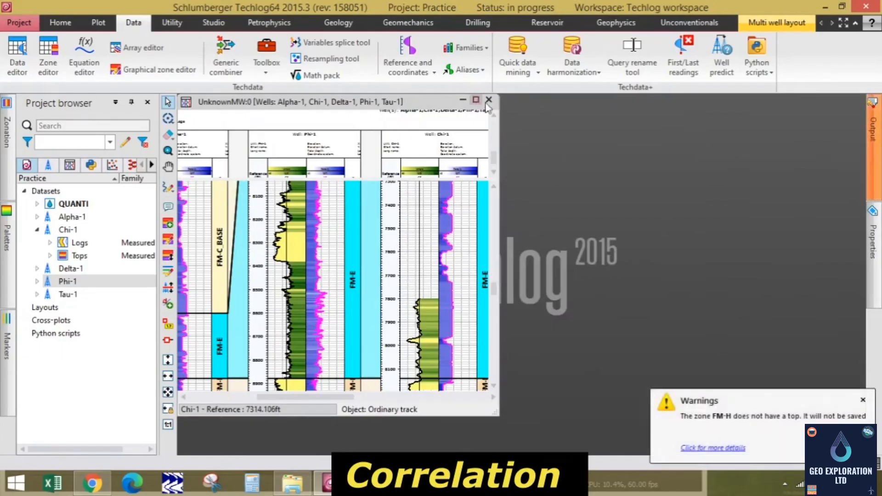
{"action": "left_click", "coordinate": [476, 100]}
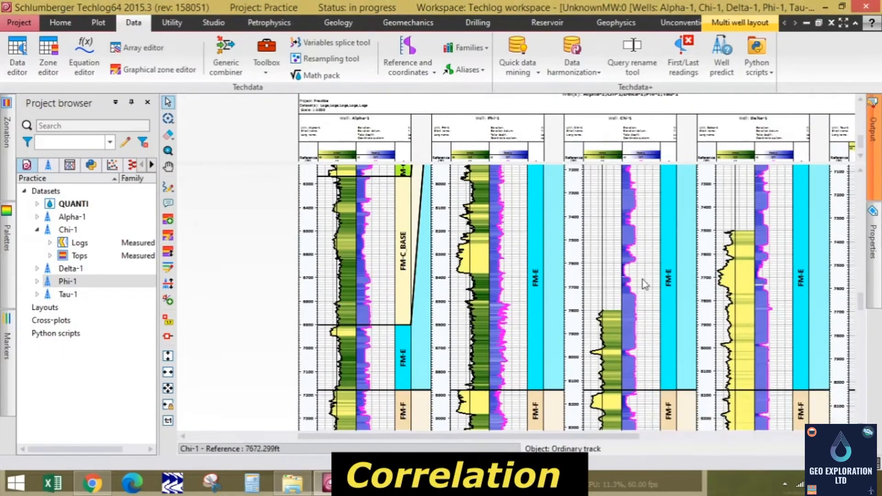
Step: Widen the separation tracks between Alpha-1 and Phi-1, Phi-1 and Chi-1, and Chi-1 and Delta-1
{"action": "scroll", "coordinate": [645, 276], "scroll_direction": "down", "scroll_amount": 5}
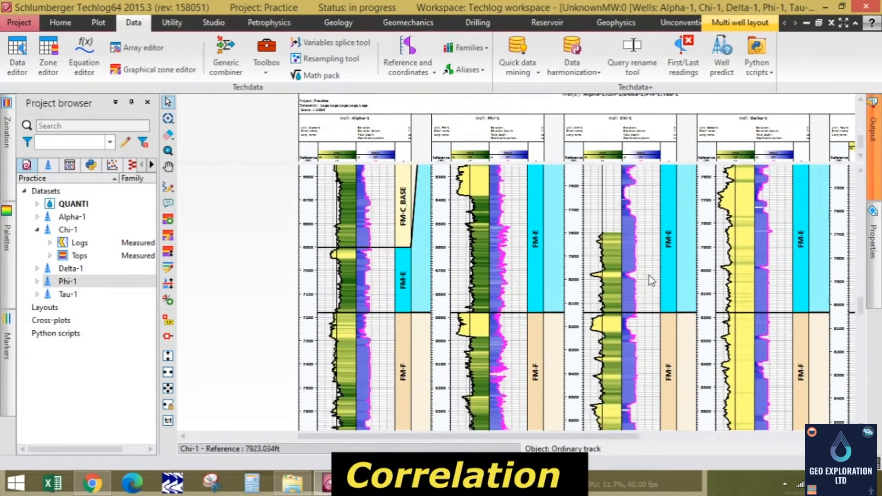
{"action": "scroll", "coordinate": [649, 275], "scroll_direction": "down", "scroll_amount": 3}
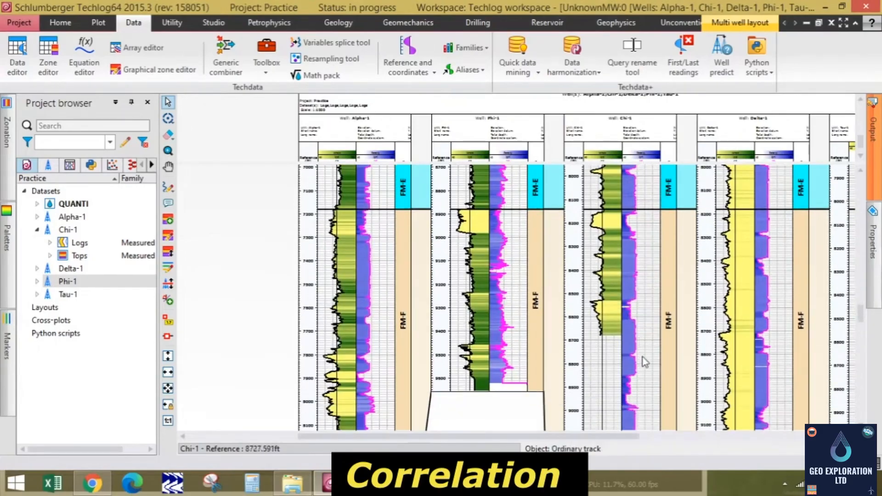
{"action": "left_click_drag", "start_coordinate": [558, 437], "coordinate": [581, 434]}
{"action": "left_click_drag", "start_coordinate": [366, 144], "coordinate": [376, 151]}
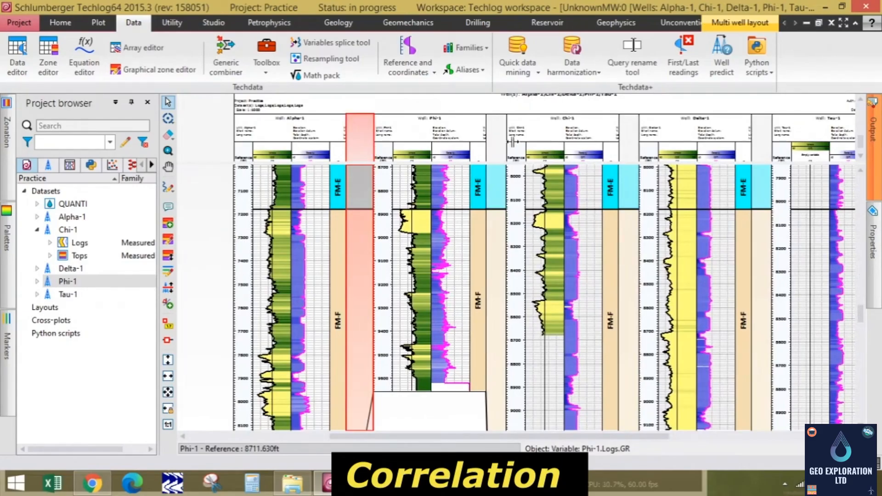
{"action": "left_click_drag", "start_coordinate": [512, 142], "coordinate": [518, 148]}
{"action": "left_click_drag", "start_coordinate": [644, 148], "coordinate": [660, 151]}
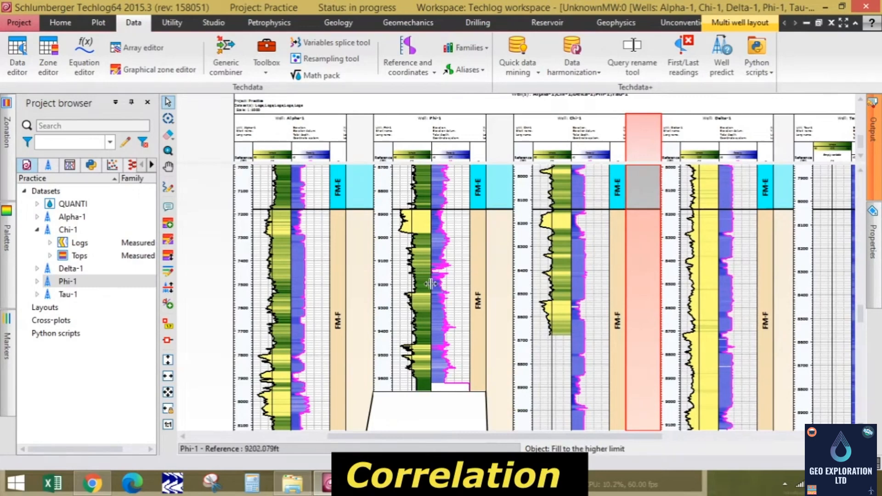
Step: Align all wells on the top of zone FM-C, using Chi-1's zonation track
{"action": "scroll", "coordinate": [428, 321], "scroll_direction": "down", "scroll_amount": 3}
{"action": "scroll", "coordinate": [428, 354], "scroll_direction": "up", "scroll_amount": 8}
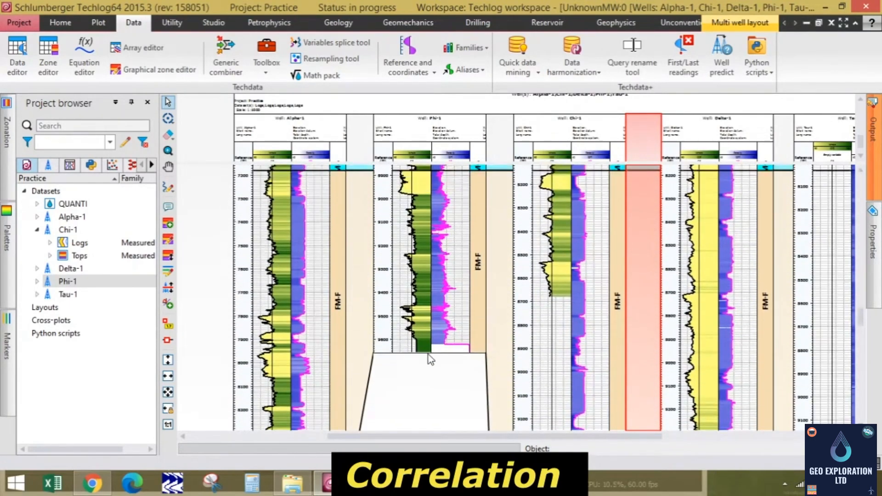
{"action": "scroll", "coordinate": [428, 354], "scroll_direction": "up", "scroll_amount": 8}
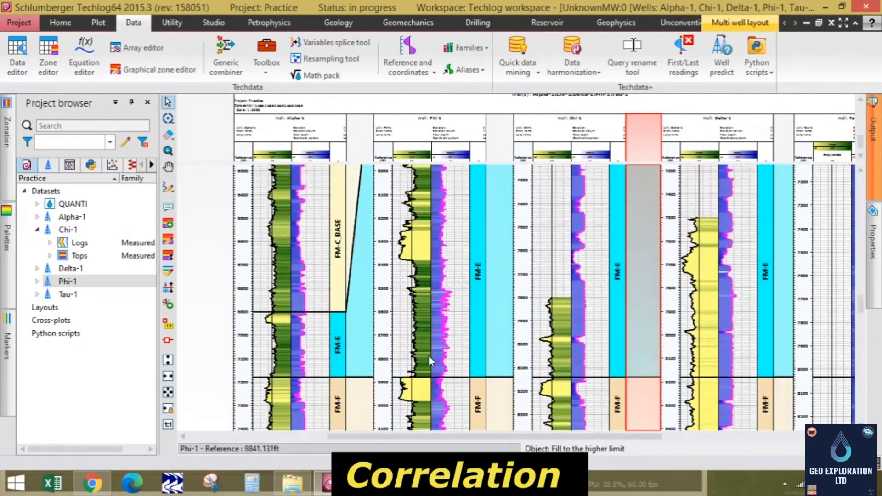
{"action": "scroll", "coordinate": [428, 354], "scroll_direction": "up", "scroll_amount": 5}
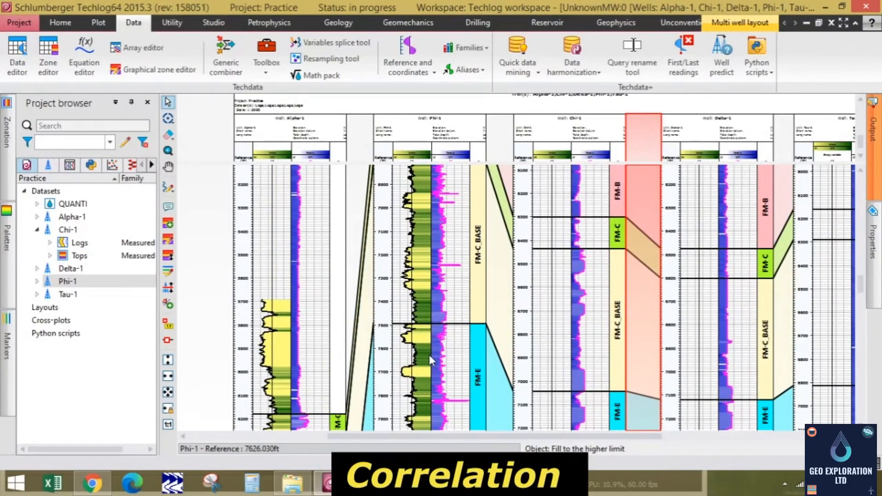
{"action": "scroll", "coordinate": [429, 354], "scroll_direction": "down", "scroll_amount": 1}
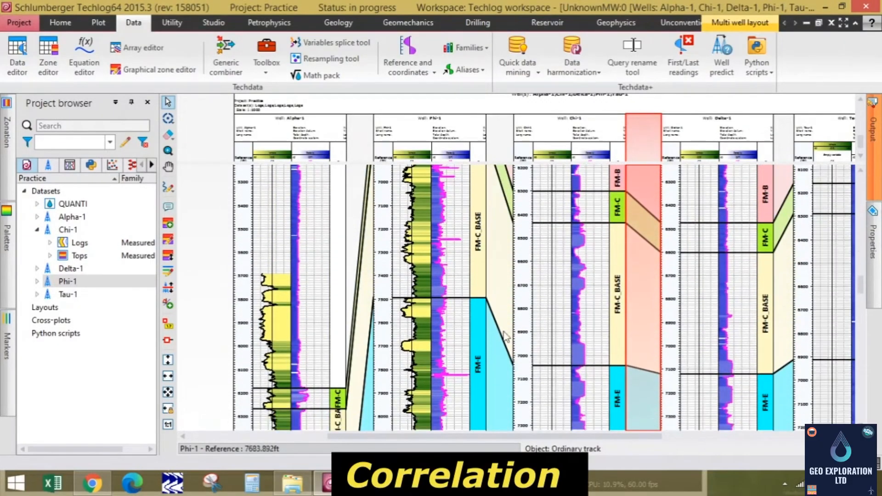
{"action": "right_click", "coordinate": [617, 217]}
{"action": "left_click", "coordinate": [654, 328]}
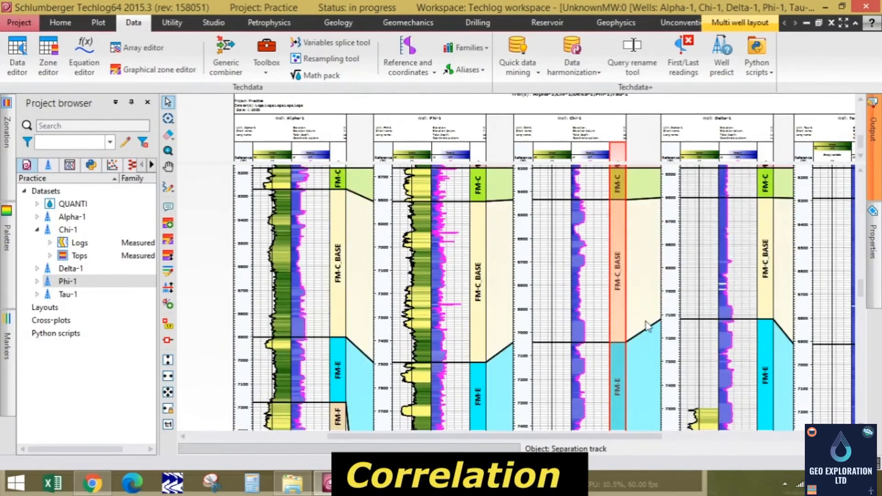
{"action": "scroll", "coordinate": [294, 229], "scroll_direction": "up", "scroll_amount": 2}
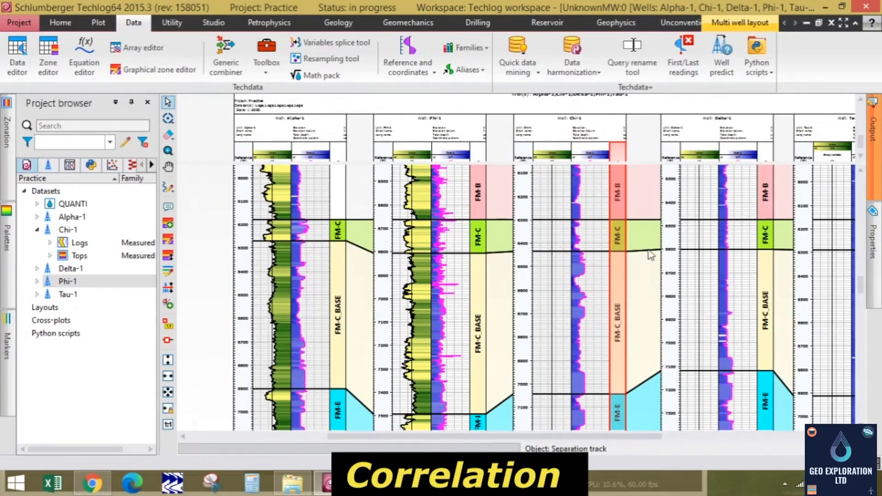
Step: Compare the zones across to Tau-1, and align all wells on the top of FM-C_BASE from Alpha-1
{"action": "left_click_drag", "start_coordinate": [595, 434], "coordinate": [643, 440]}
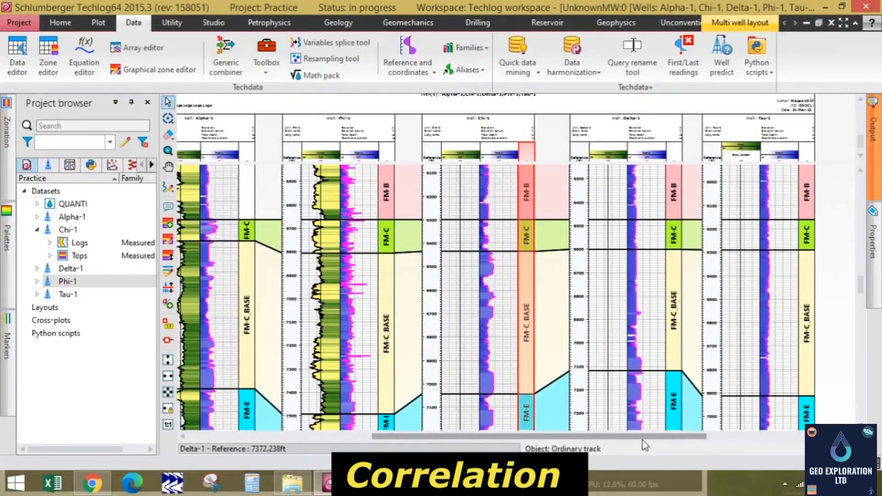
{"action": "left_click_drag", "start_coordinate": [856, 284], "coordinate": [868, 320]}
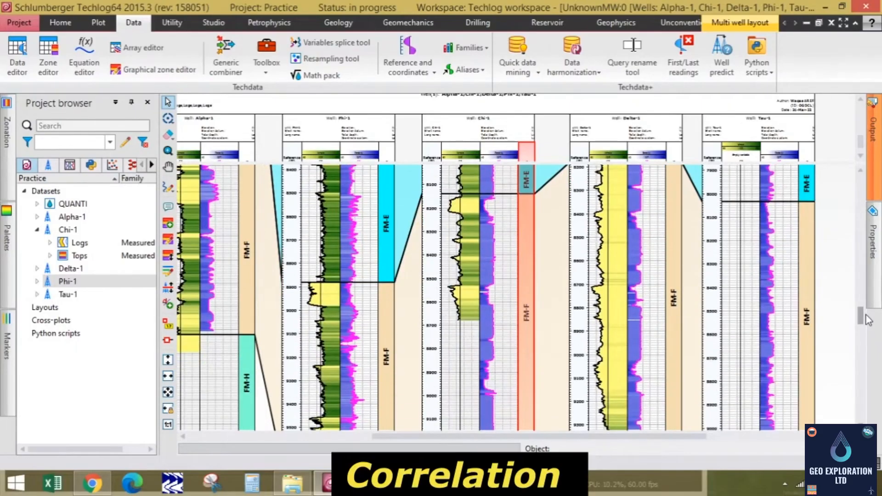
{"action": "left_click_drag", "start_coordinate": [867, 316], "coordinate": [869, 291]}
{"action": "scroll", "coordinate": [870, 289], "scroll_direction": "down", "scroll_amount": 2}
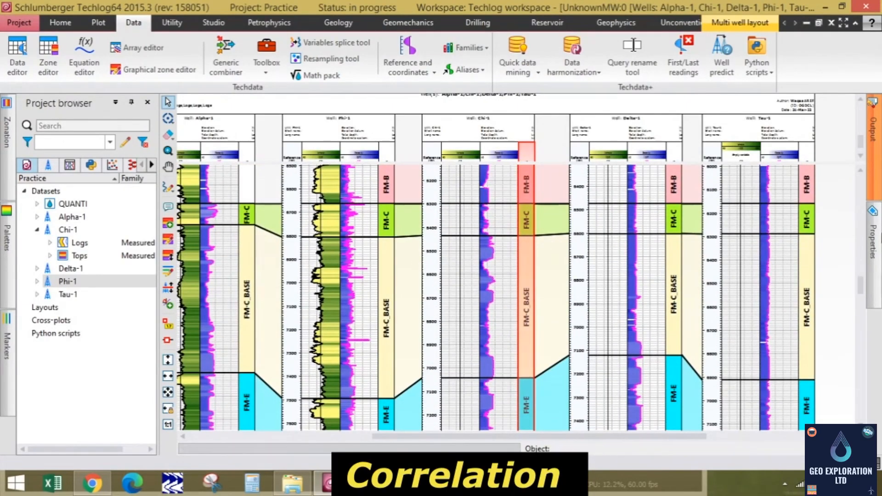
{"action": "left_click_drag", "start_coordinate": [629, 437], "coordinate": [556, 434]}
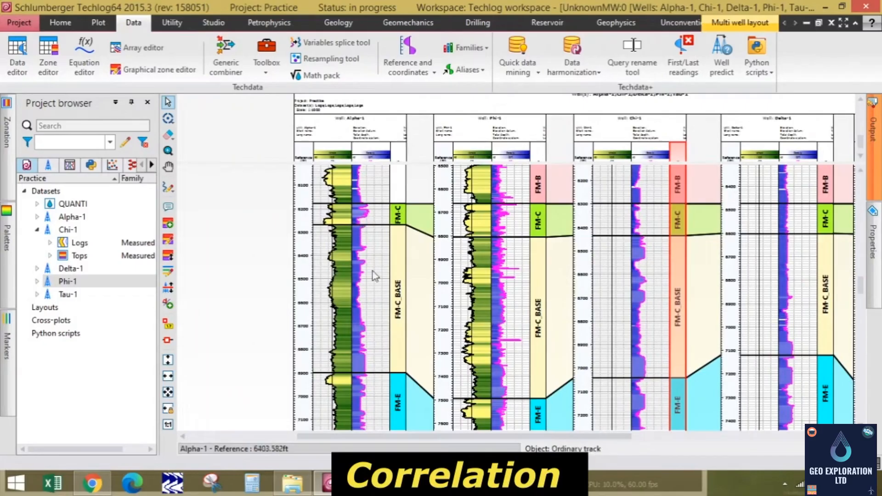
{"action": "right_click", "coordinate": [403, 340]}
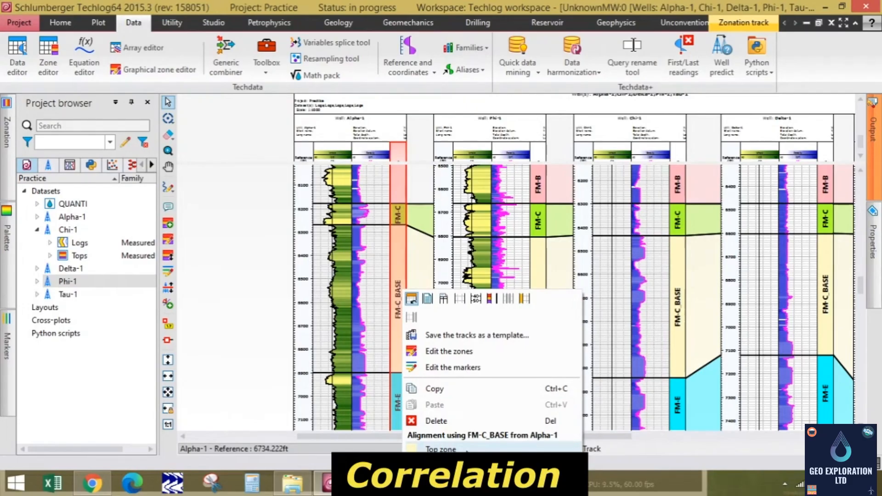
{"action": "left_click", "coordinate": [466, 450]}
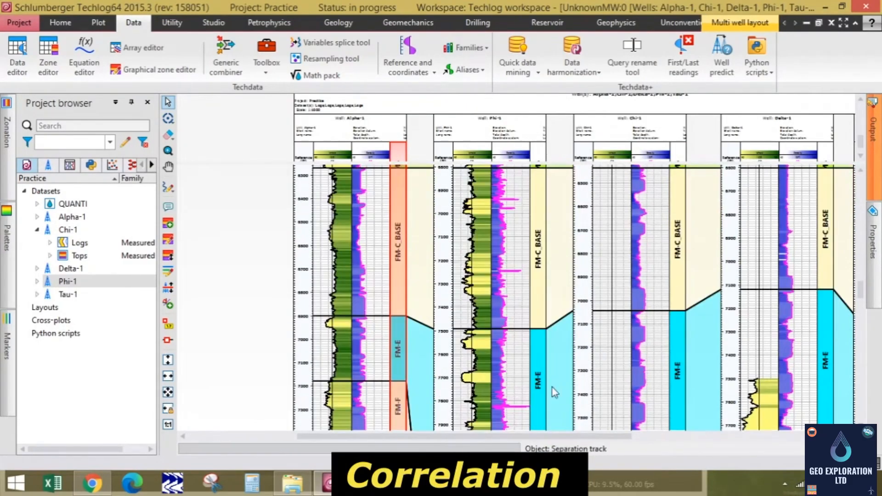
{"action": "scroll", "coordinate": [560, 390], "scroll_direction": "up", "scroll_amount": 2}
{"action": "mouse_move", "coordinate": [528, 437]}
{"action": "left_mouse_down"}
{"action": "mouse_move", "coordinate": [694, 449]}
{"action": "mouse_move", "coordinate": [540, 434]}
{"action": "left_mouse_up"}
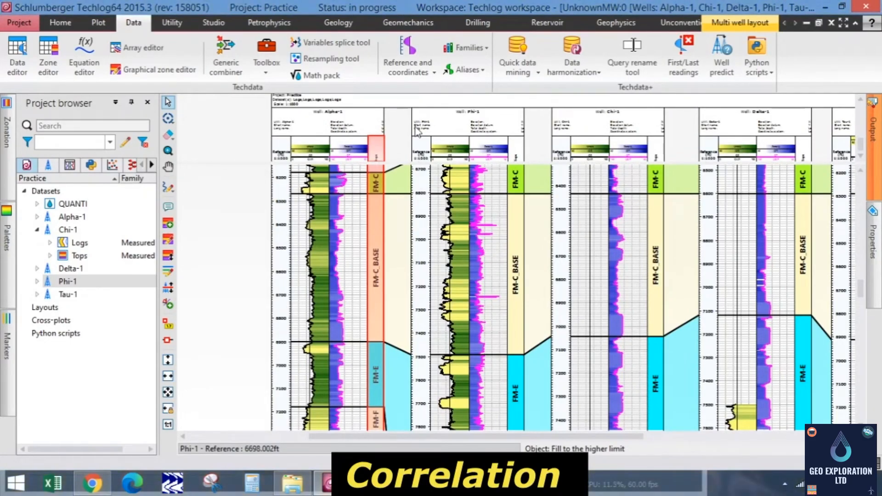
Step: Enlarge the FM-C_BASE interval in the layout and stretch the wells' depth scale using Phi-1's reference track
{"action": "scroll", "coordinate": [421, 187], "scroll_direction": "up", "scroll_amount": 3}
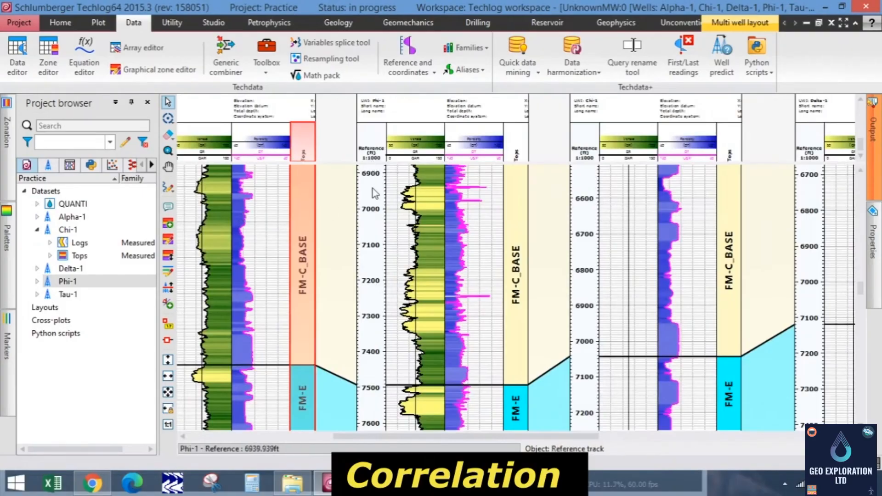
{"action": "left_click", "coordinate": [375, 191]}
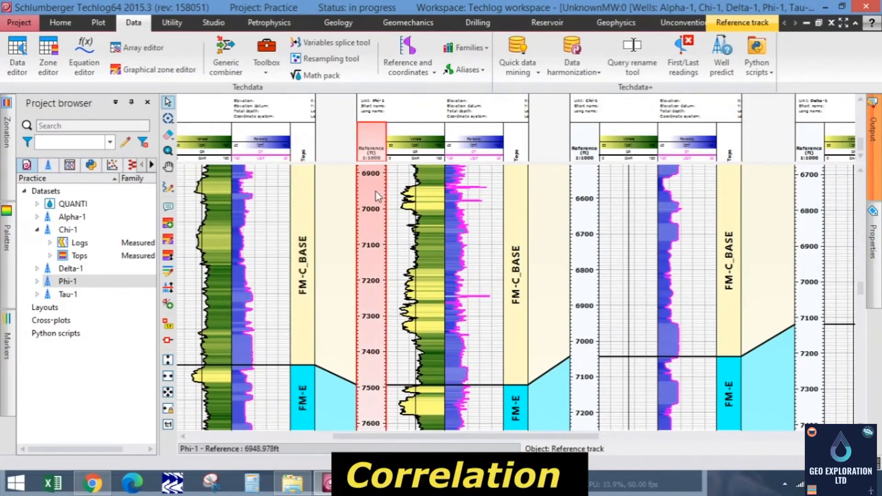
{"action": "scroll", "coordinate": [376, 192], "scroll_direction": "up", "scroll_amount": 2}
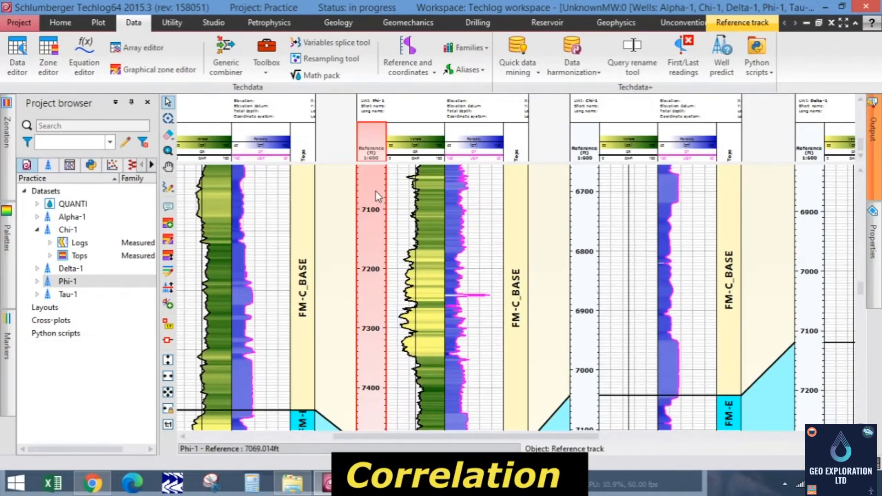
{"action": "scroll", "coordinate": [375, 192], "scroll_direction": "up", "scroll_amount": 1}
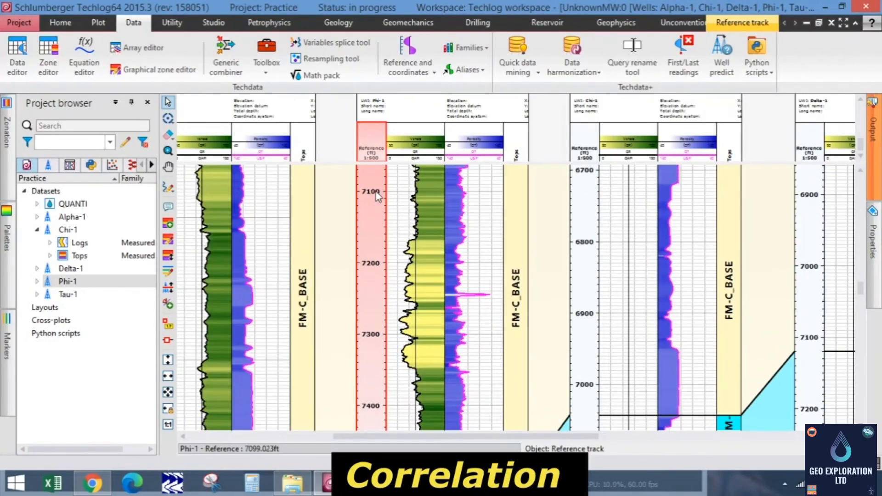
Step: Examine the FM-C_BASE and FM-E boundary across Alpha-1, Phi-1 and Chi-1 at different depth scales
{"action": "scroll", "coordinate": [511, 311], "scroll_direction": "down", "scroll_amount": 5}
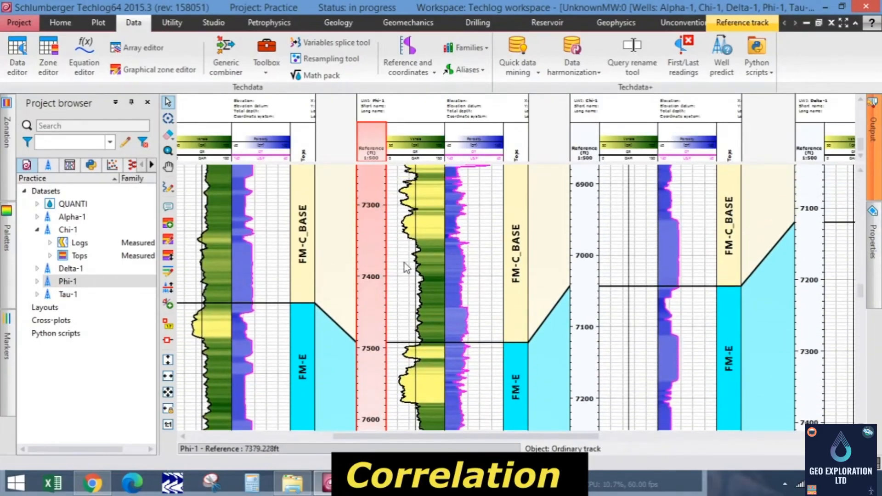
{"action": "scroll", "coordinate": [404, 263], "scroll_direction": "down", "scroll_amount": 5}
{"action": "scroll", "coordinate": [404, 267], "scroll_direction": "up", "scroll_amount": 3}
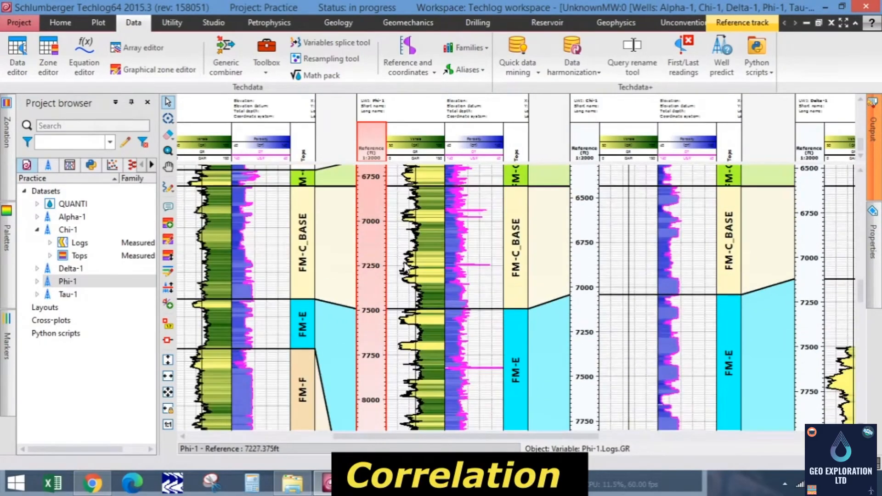
{"action": "scroll", "coordinate": [400, 258], "scroll_direction": "up", "scroll_amount": 2}
{"action": "scroll", "coordinate": [398, 258], "scroll_direction": "down", "scroll_amount": 2}
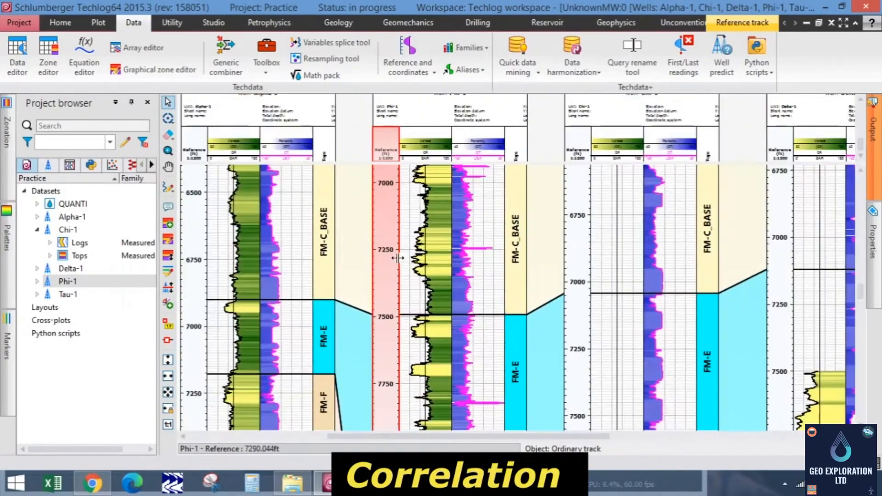
{"action": "scroll", "coordinate": [393, 257], "scroll_direction": "up", "scroll_amount": 1}
{"action": "scroll", "coordinate": [349, 248], "scroll_direction": "up", "scroll_amount": 1}
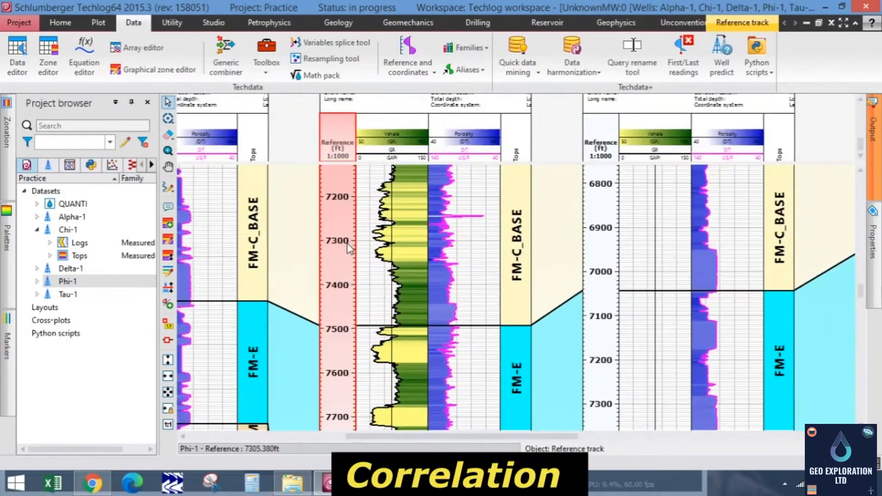
{"action": "scroll", "coordinate": [542, 258], "scroll_direction": "down", "scroll_amount": 1}
{"action": "scroll", "coordinate": [542, 258], "scroll_direction": "up", "scroll_amount": 1}
{"action": "scroll", "coordinate": [542, 258], "scroll_direction": "down", "scroll_amount": 3}
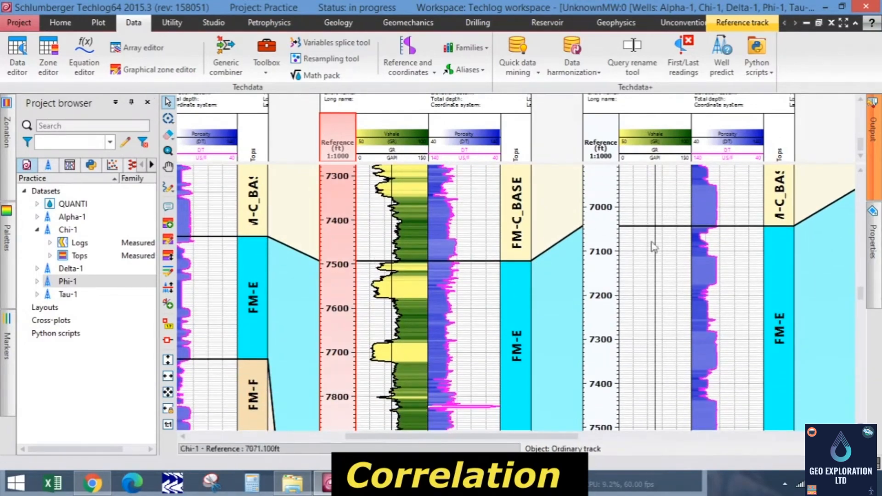
{"action": "scroll", "coordinate": [544, 299], "scroll_direction": "down", "scroll_amount": 1}
{"action": "scroll", "coordinate": [544, 300], "scroll_direction": "down", "scroll_amount": 1}
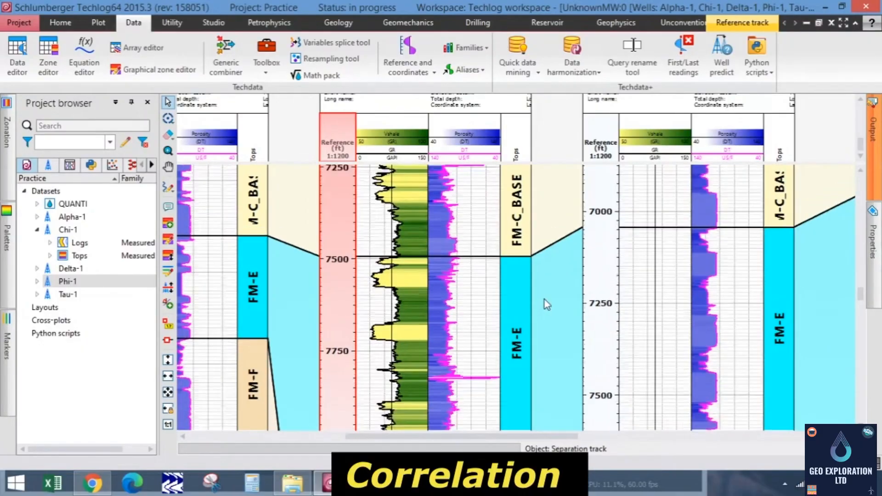
Step: Compare the zones across all five wells, from FM-B down through FM-E and FM-F to the wells' deeper intervals
{"action": "scroll", "coordinate": [545, 299], "scroll_direction": "up", "scroll_amount": 4}
{"action": "scroll", "coordinate": [552, 285], "scroll_direction": "down", "scroll_amount": 8}
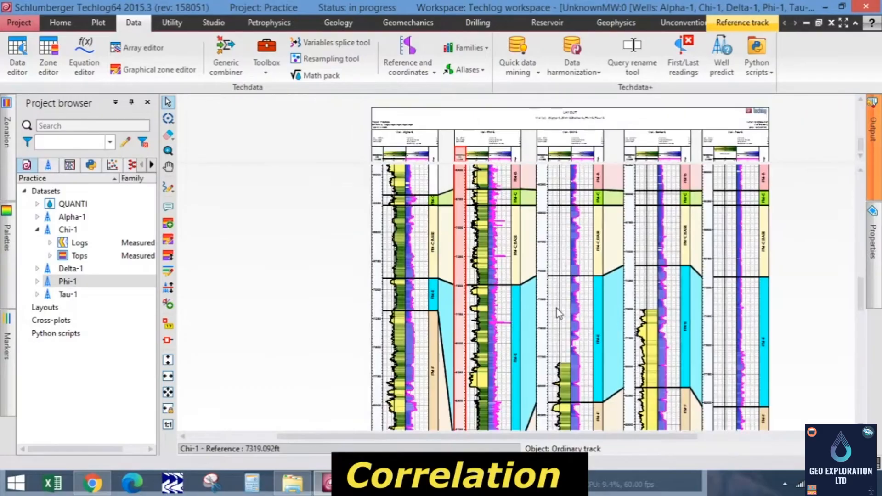
{"action": "scroll", "coordinate": [565, 312], "scroll_direction": "up", "scroll_amount": 1}
{"action": "scroll", "coordinate": [654, 285], "scroll_direction": "up", "scroll_amount": 1}
{"action": "scroll", "coordinate": [654, 285], "scroll_direction": "down", "scroll_amount": 4}
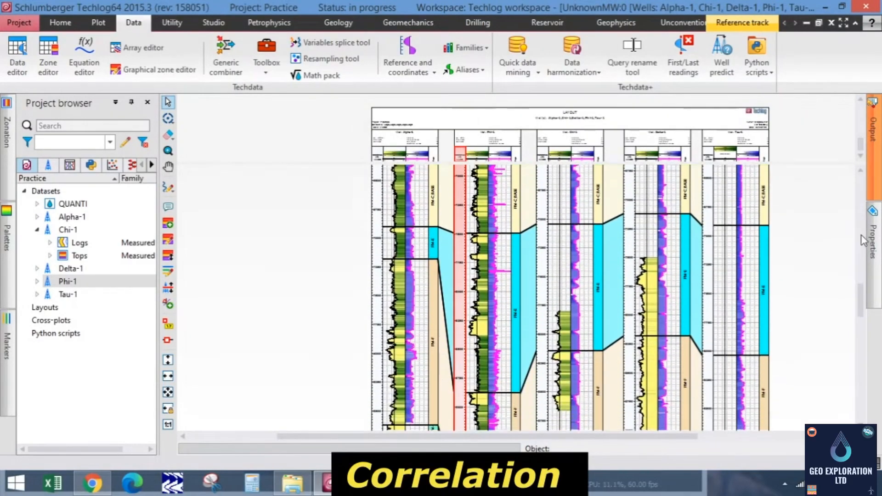
{"action": "scroll", "coordinate": [767, 229], "scroll_direction": "down", "scroll_amount": 4}
{"action": "scroll", "coordinate": [767, 230], "scroll_direction": "down", "scroll_amount": 14}
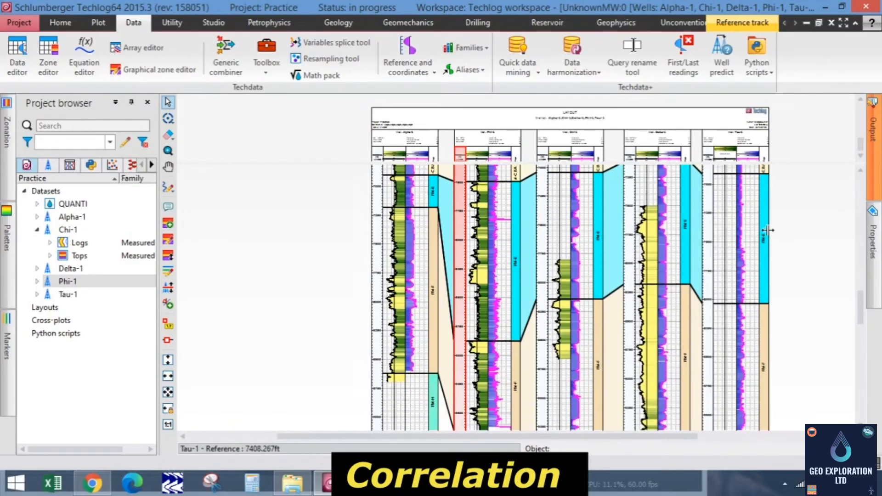
{"action": "scroll", "coordinate": [770, 246], "scroll_direction": "down", "scroll_amount": 6}
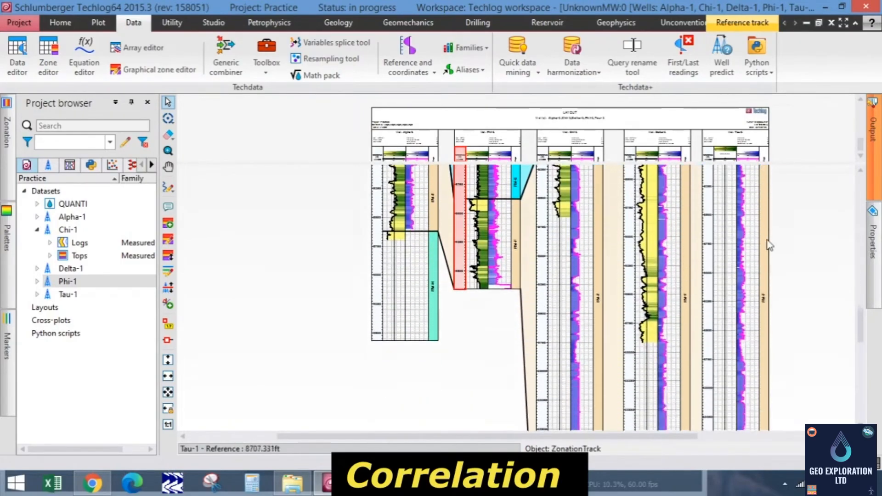
{"action": "scroll", "coordinate": [765, 248], "scroll_direction": "up", "scroll_amount": 18}
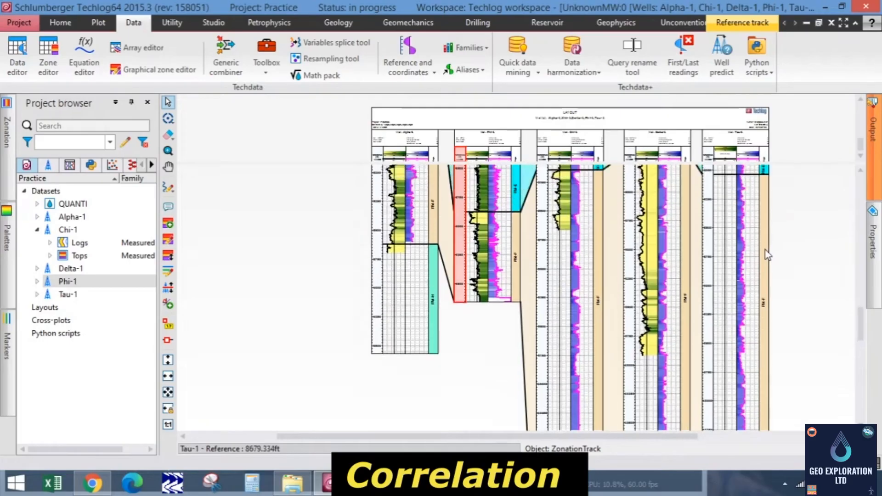
{"action": "scroll", "coordinate": [768, 256], "scroll_direction": "up", "scroll_amount": 10}
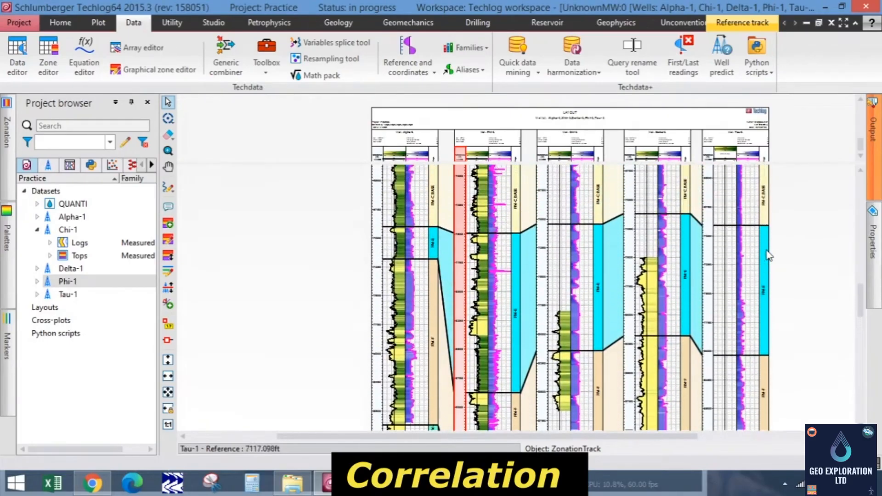
{"action": "scroll", "coordinate": [768, 256], "scroll_direction": "up", "scroll_amount": 4}
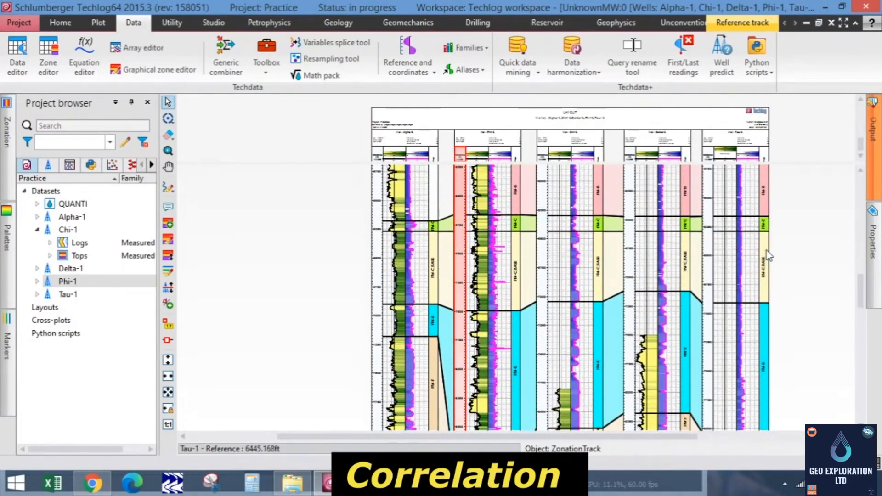
Step: Disable the zone alignment from Tau-1's zonation track and turn on the depth cursor with value read-outs across the wells
{"action": "right_click", "coordinate": [767, 225]}
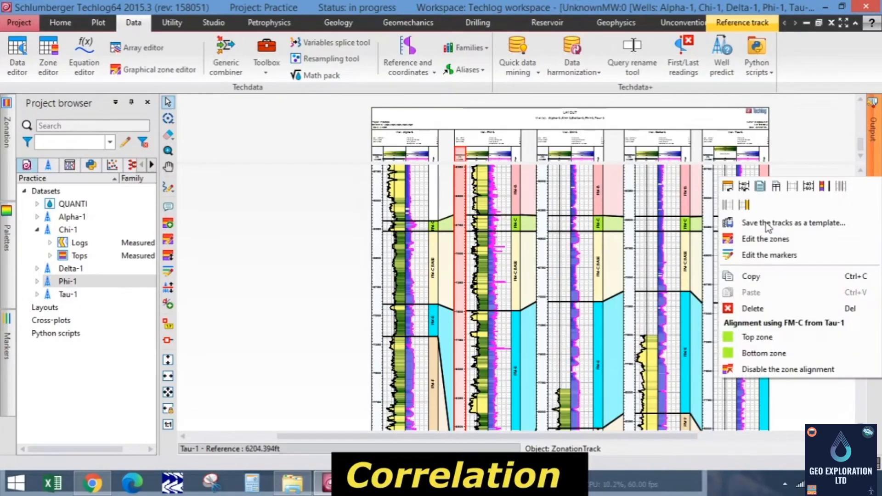
{"action": "left_click", "coordinate": [788, 373]}
{"action": "scroll", "coordinate": [749, 350], "scroll_direction": "down", "scroll_amount": 5}
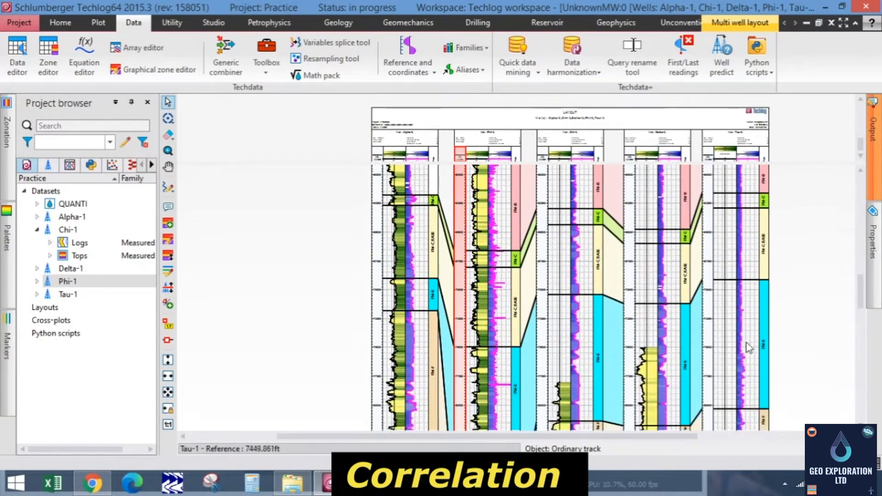
{"action": "left_click", "coordinate": [168, 324]}
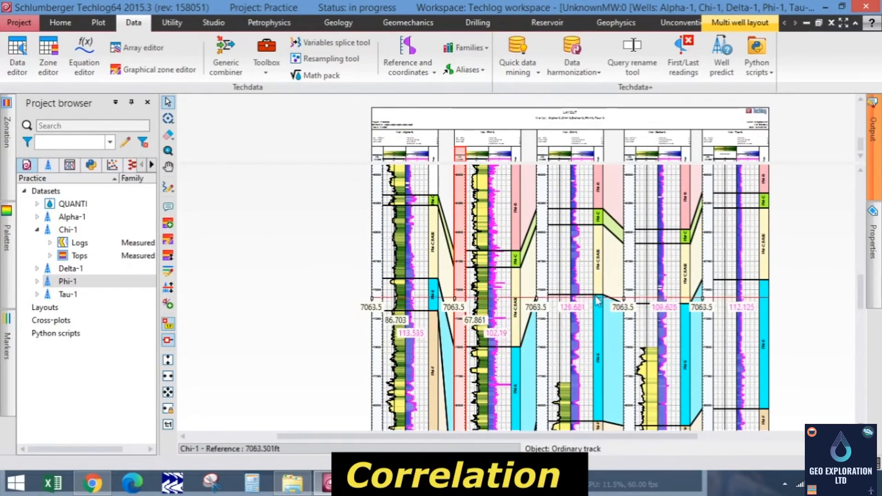